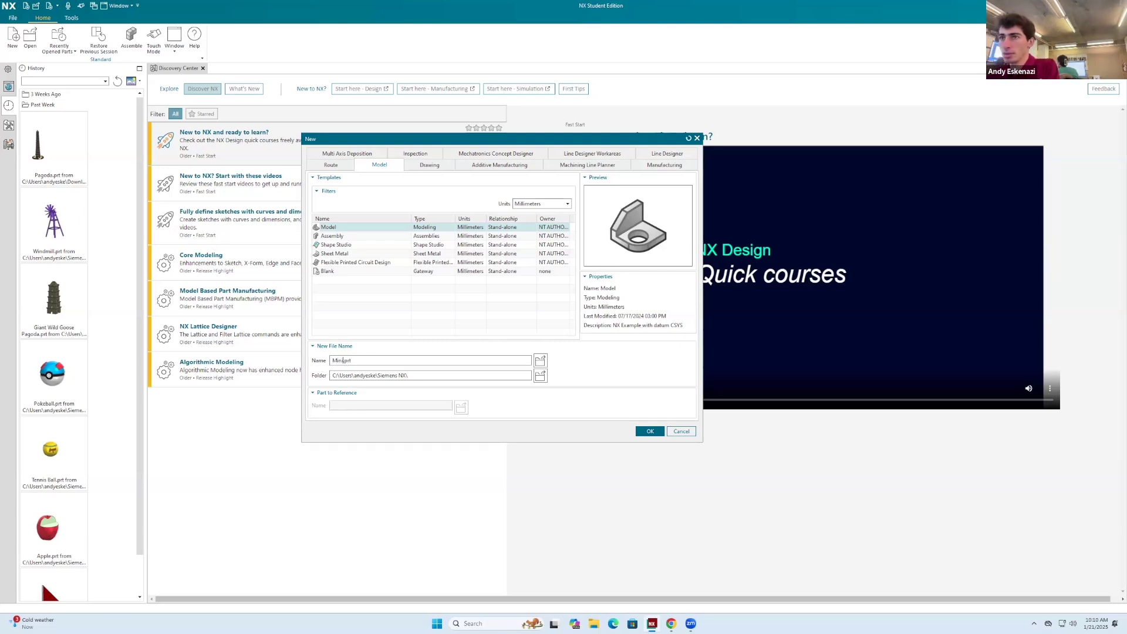
Name the new millimetre model part file Minifig Head and create it.
text(d)
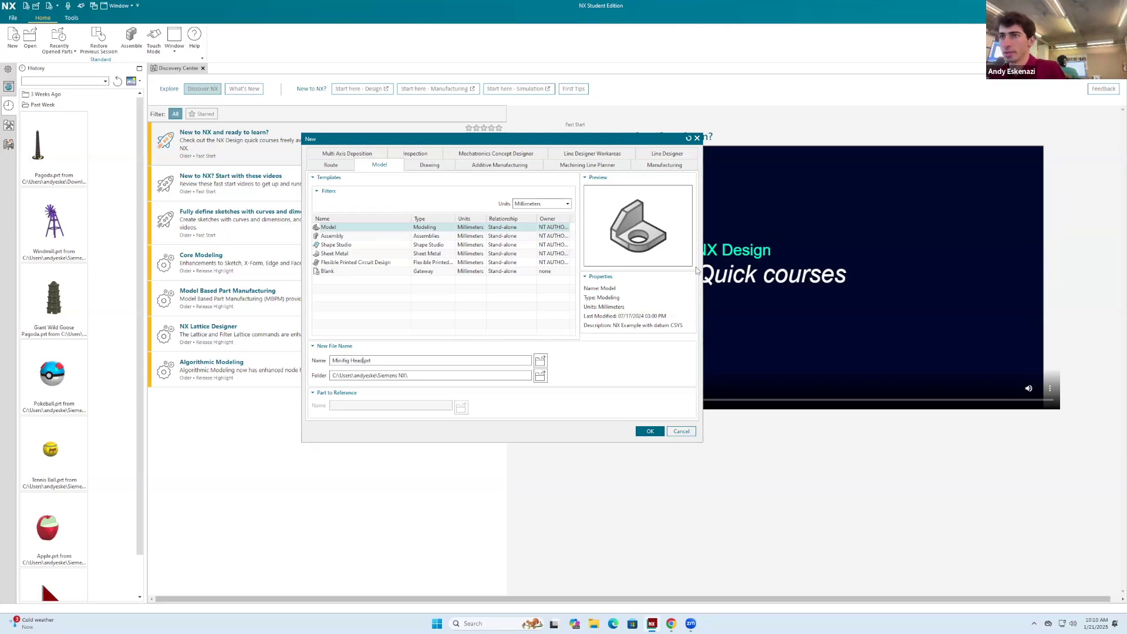
click(646, 431)
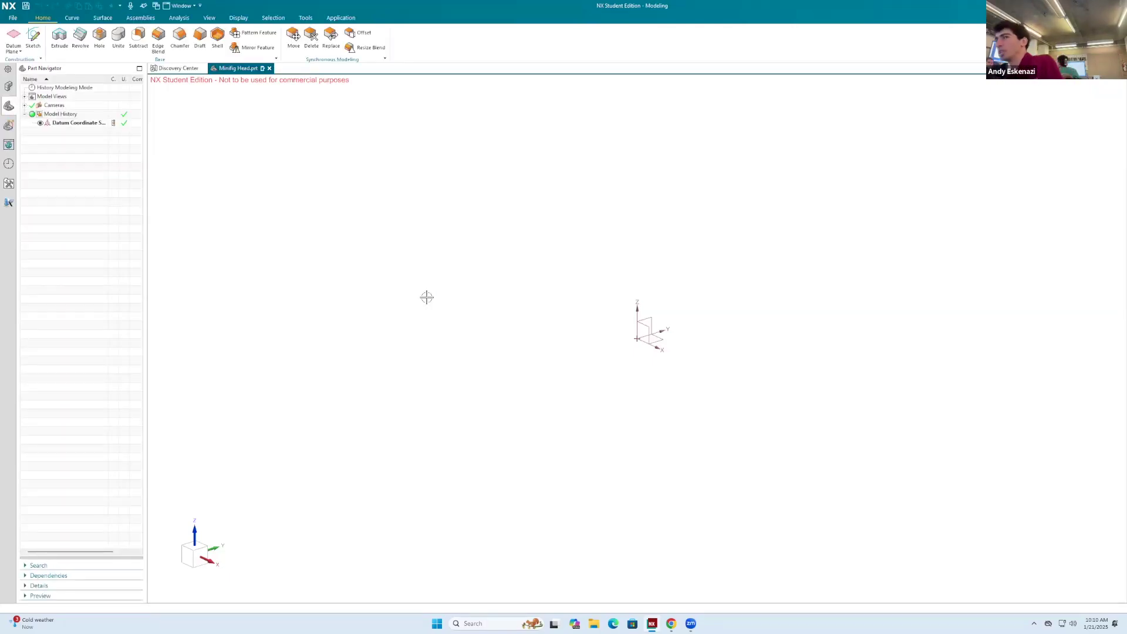
Switch to Chrome and open the eBay listing's yellow Lego minifigure head photo in its own browser tab.
click(673, 624)
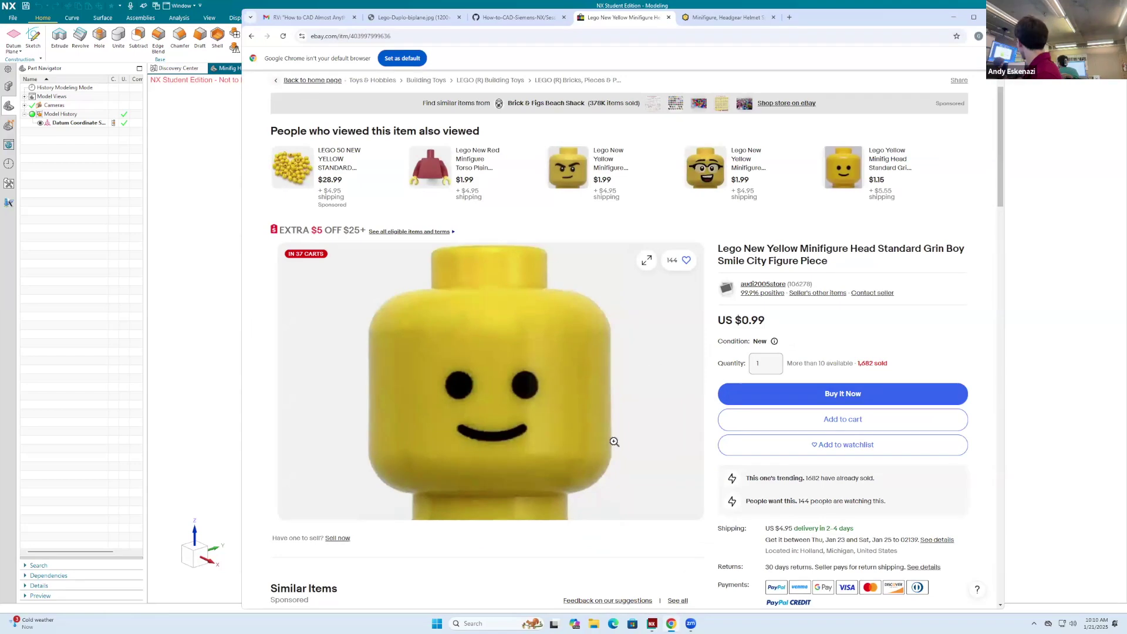
scroll(569, 393, down, 1)
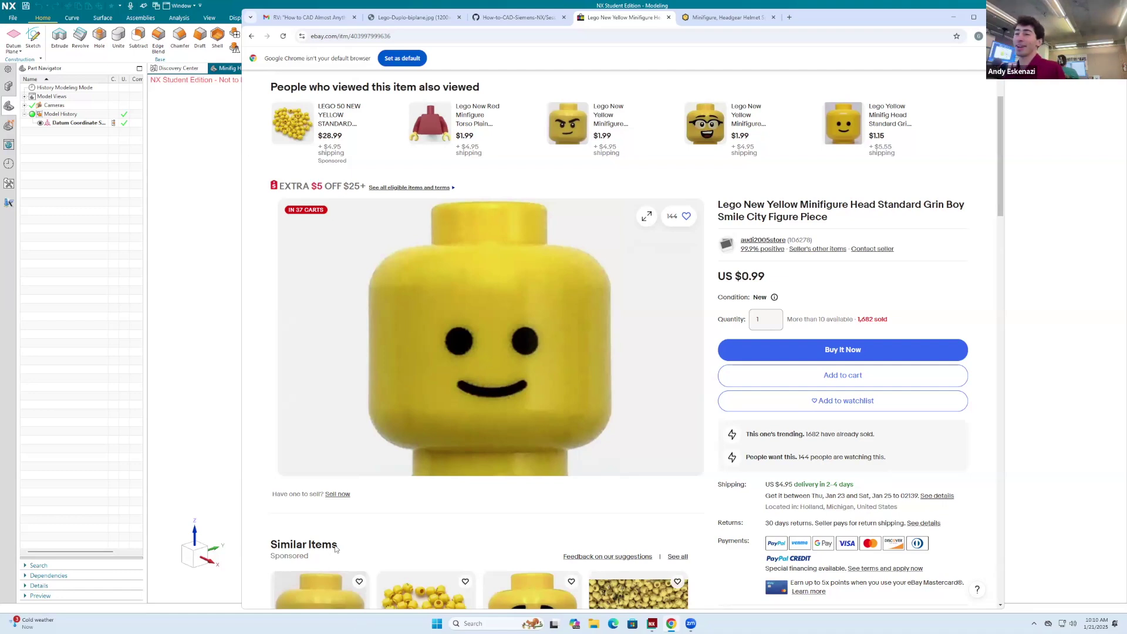
right_click(410, 340)
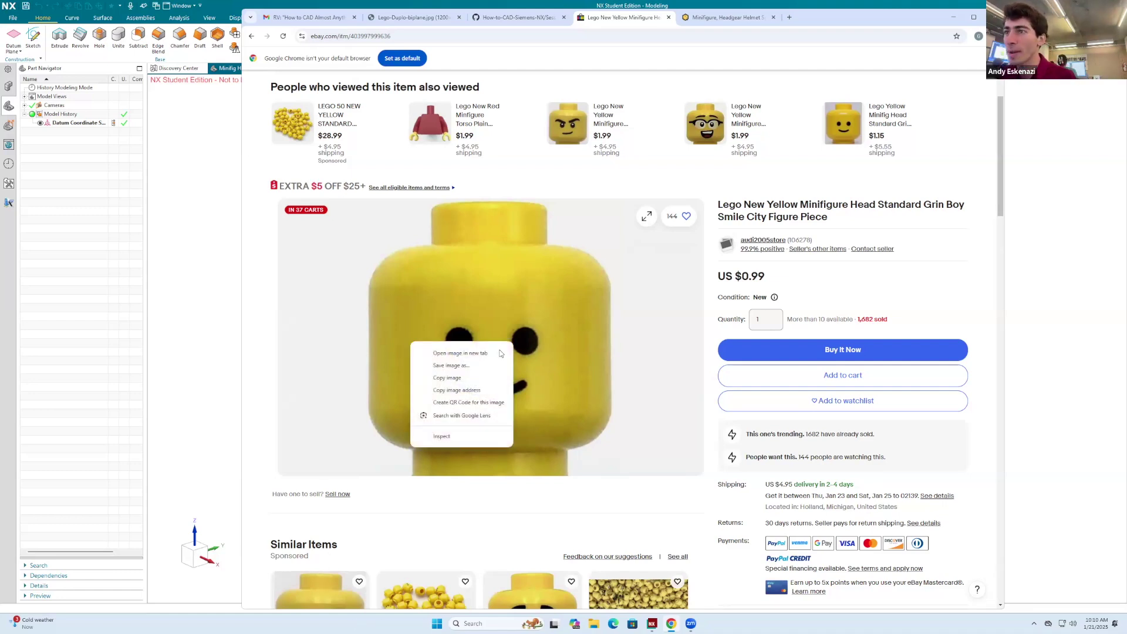
click(470, 354)
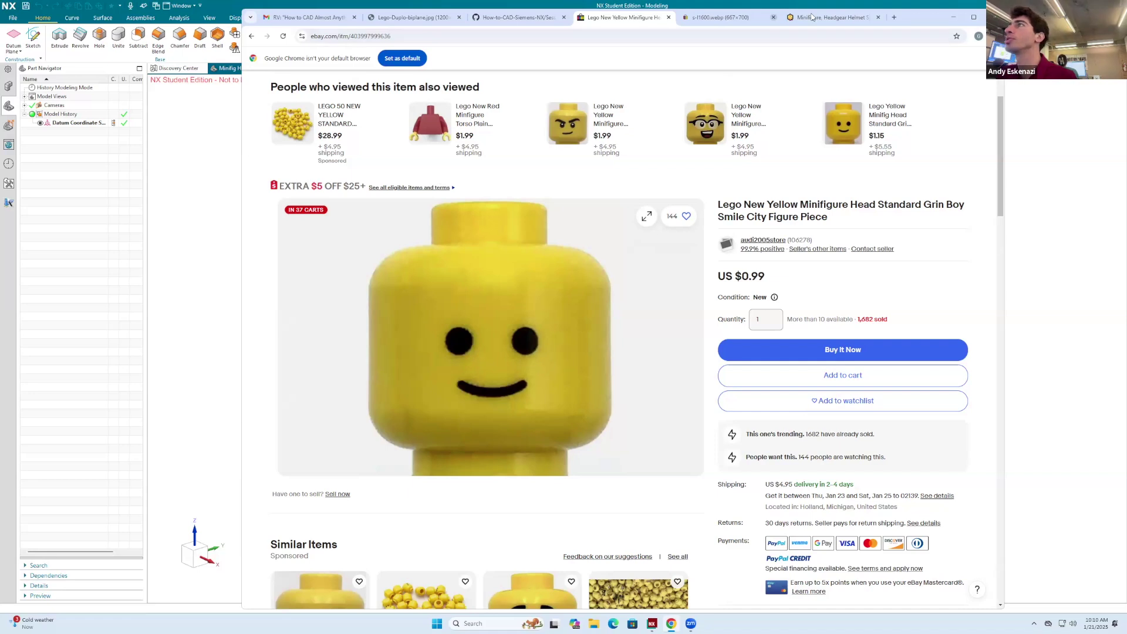
drag(925, 22, 932, 74)
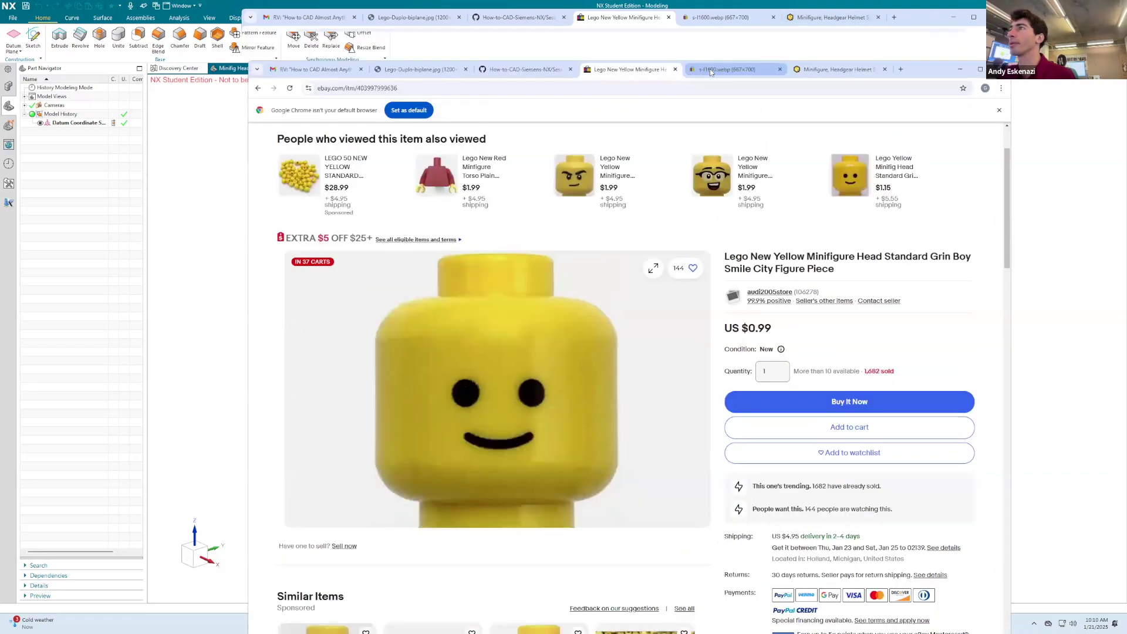
click(726, 70)
right_click(571, 383)
click(636, 408)
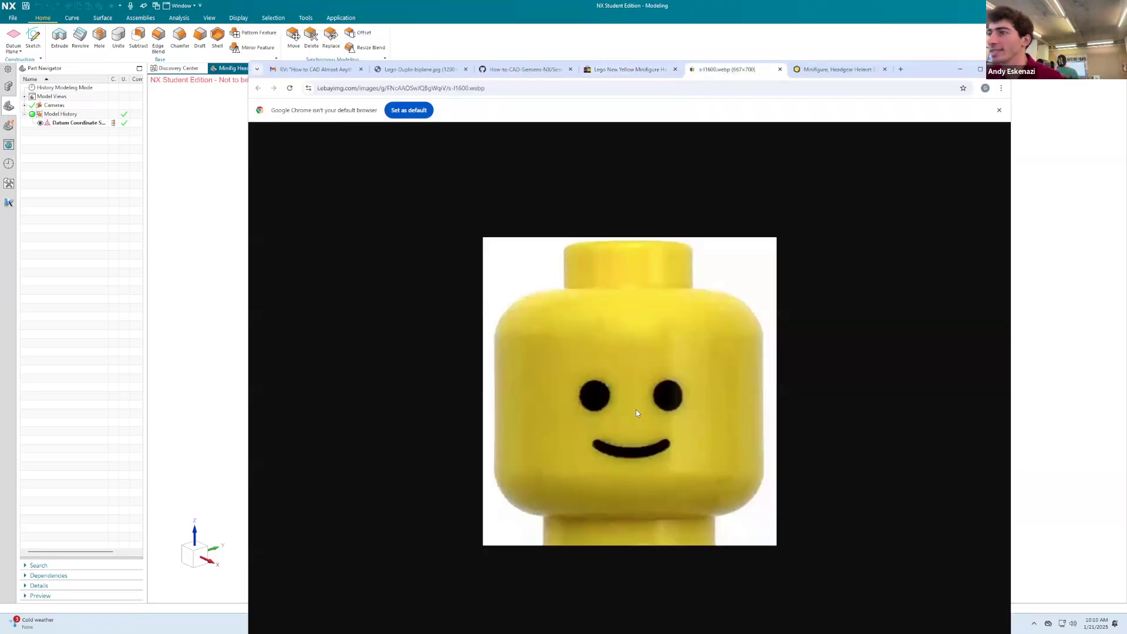
click(297, 249)
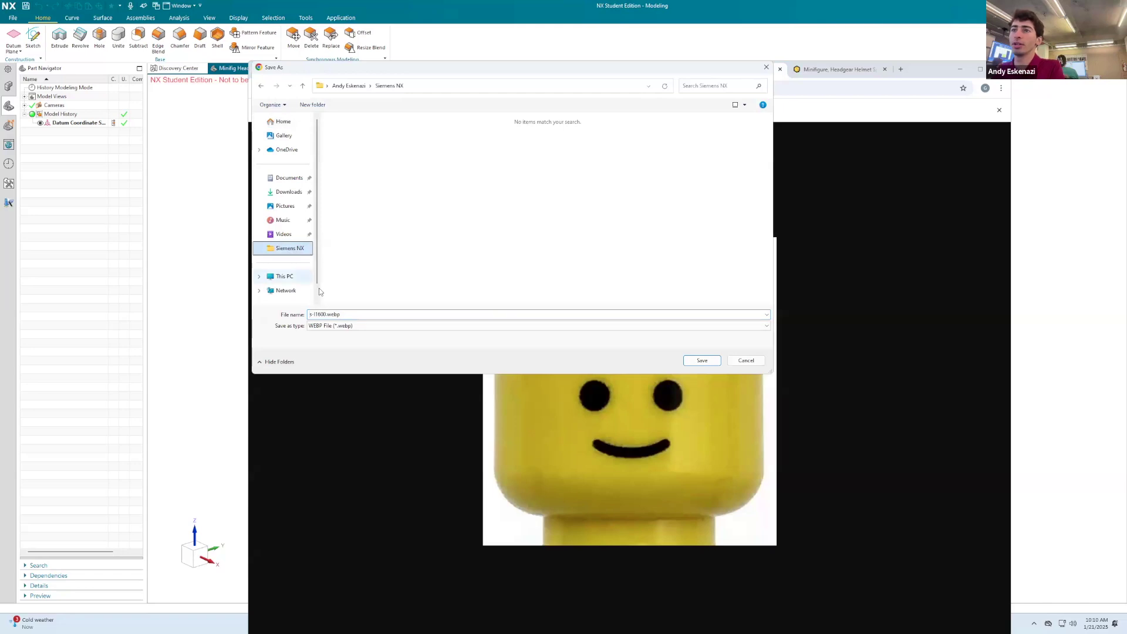
click(715, 326)
click(746, 361)
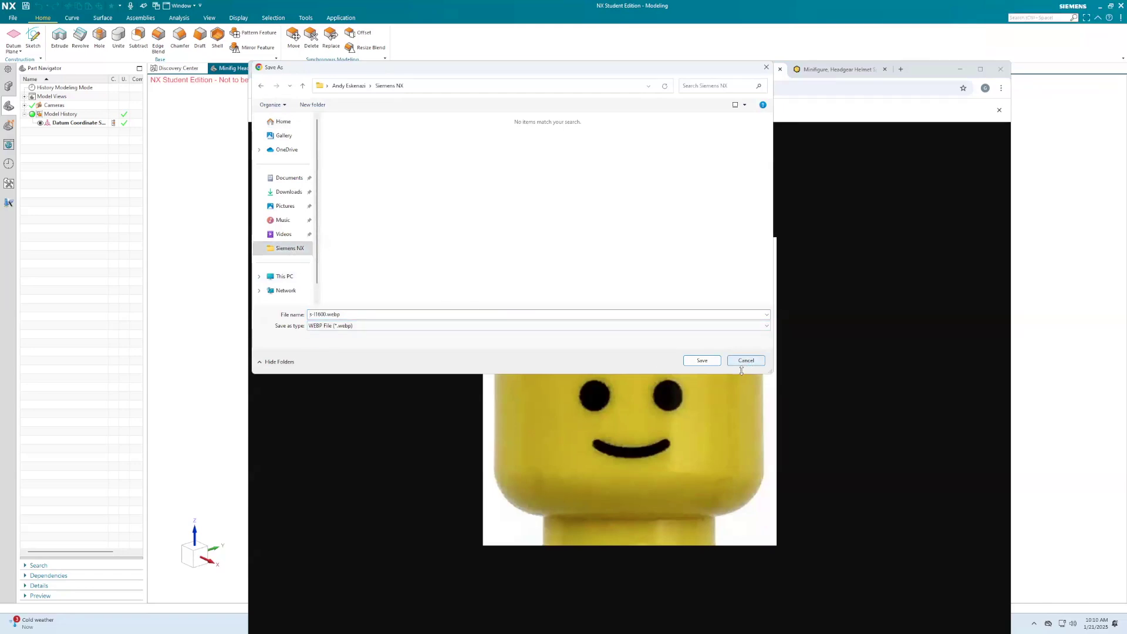
click(747, 361)
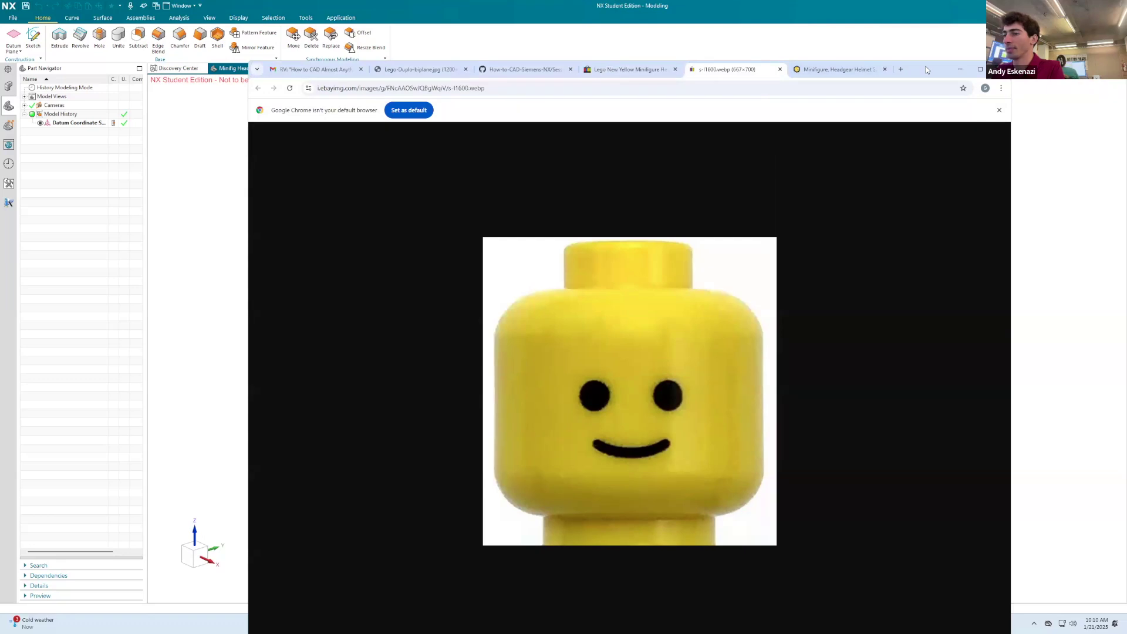
Enlarge the browser window and capture the whole minifigure head image with Snipping Tool.
key(super+Up)
click(479, 623)
text(sni)
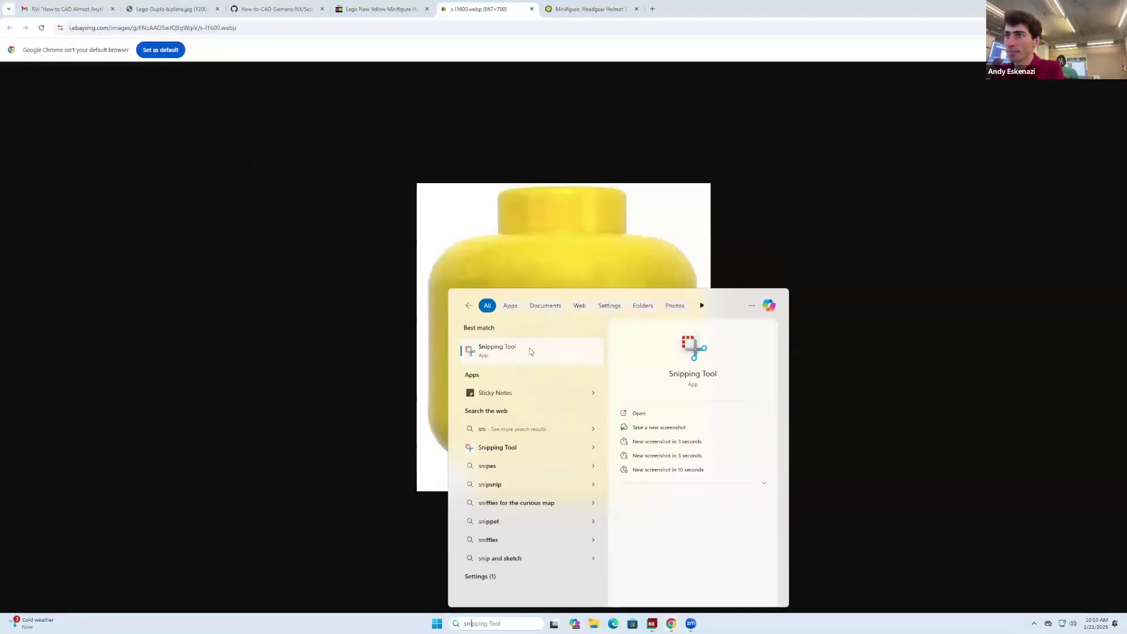
click(528, 348)
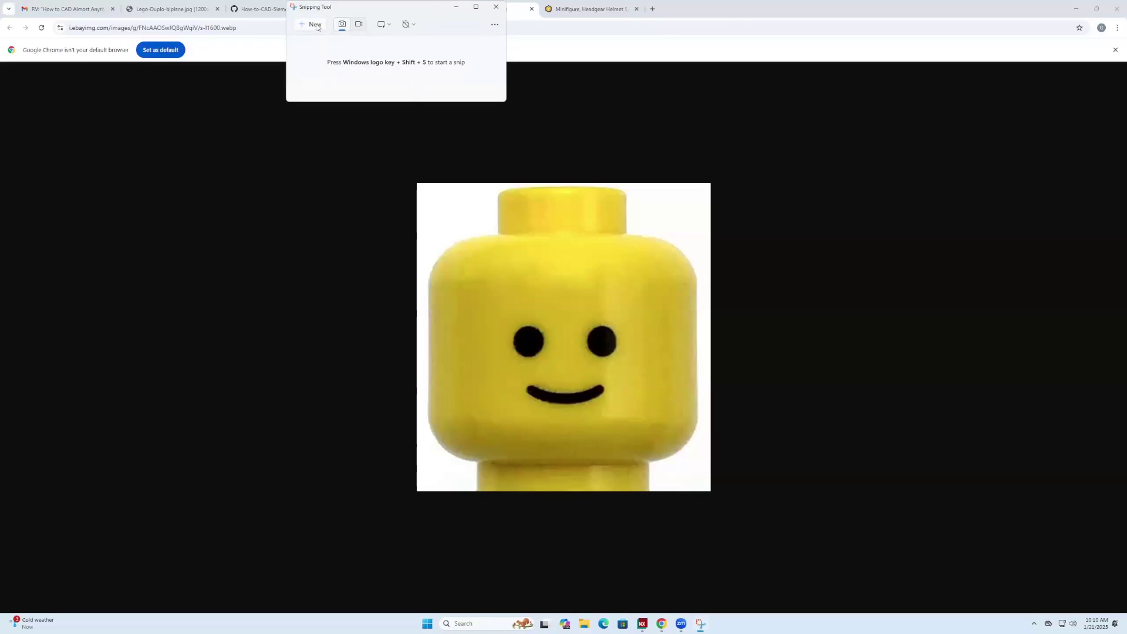
click(315, 26)
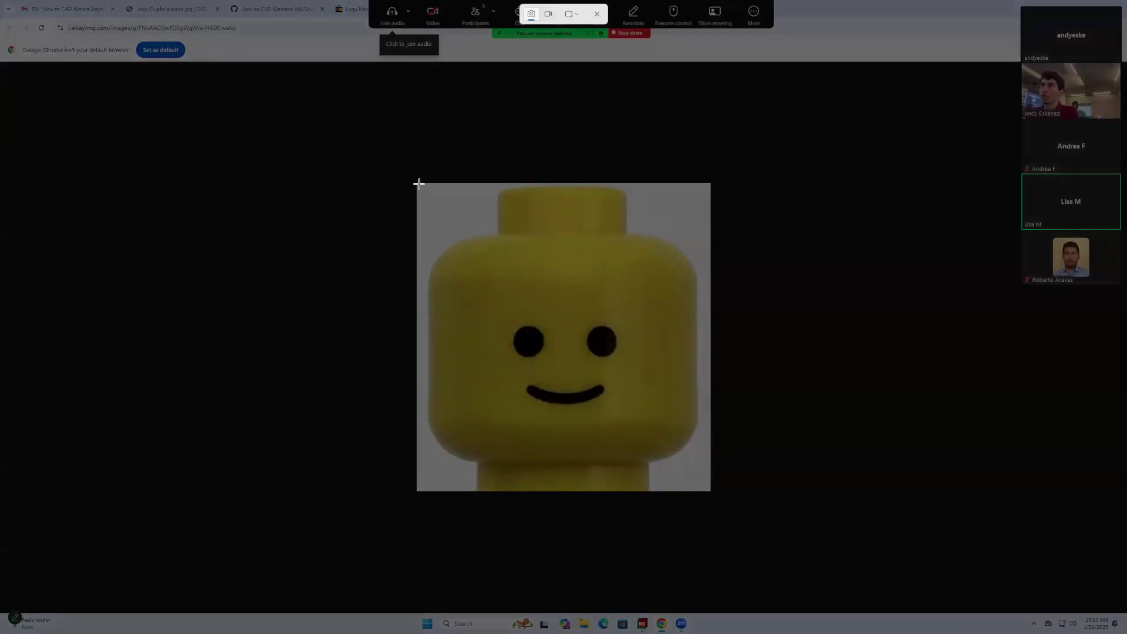
drag(419, 187, 710, 493)
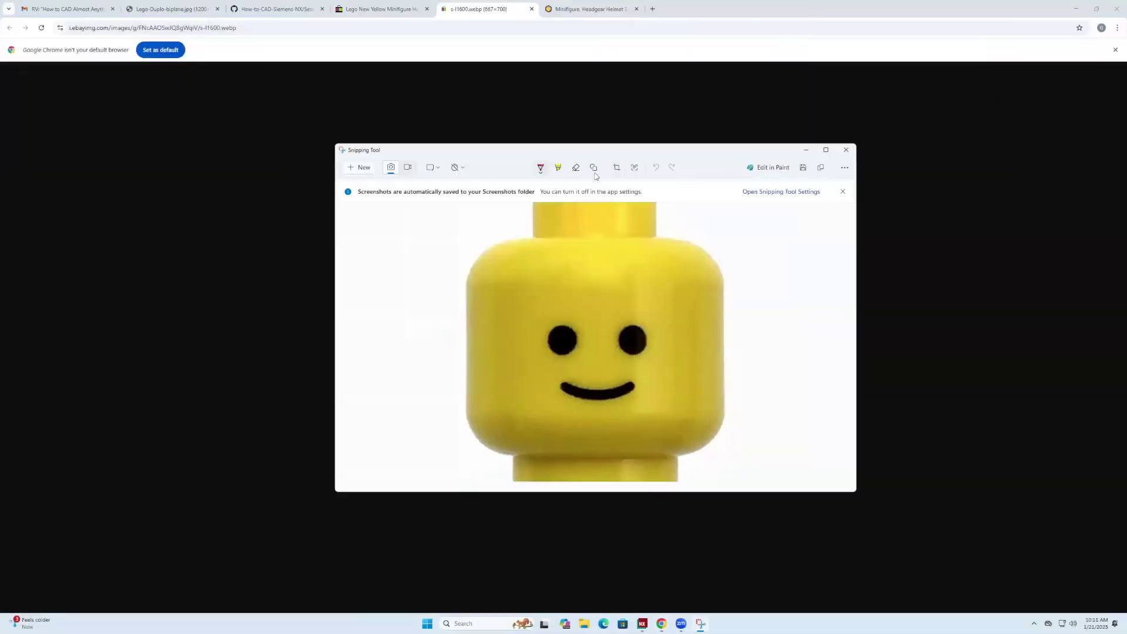
Save the snip as a PNG named Minifig Head in the Siemens NX folder and close Snipping Tool.
key(ctrl+s)
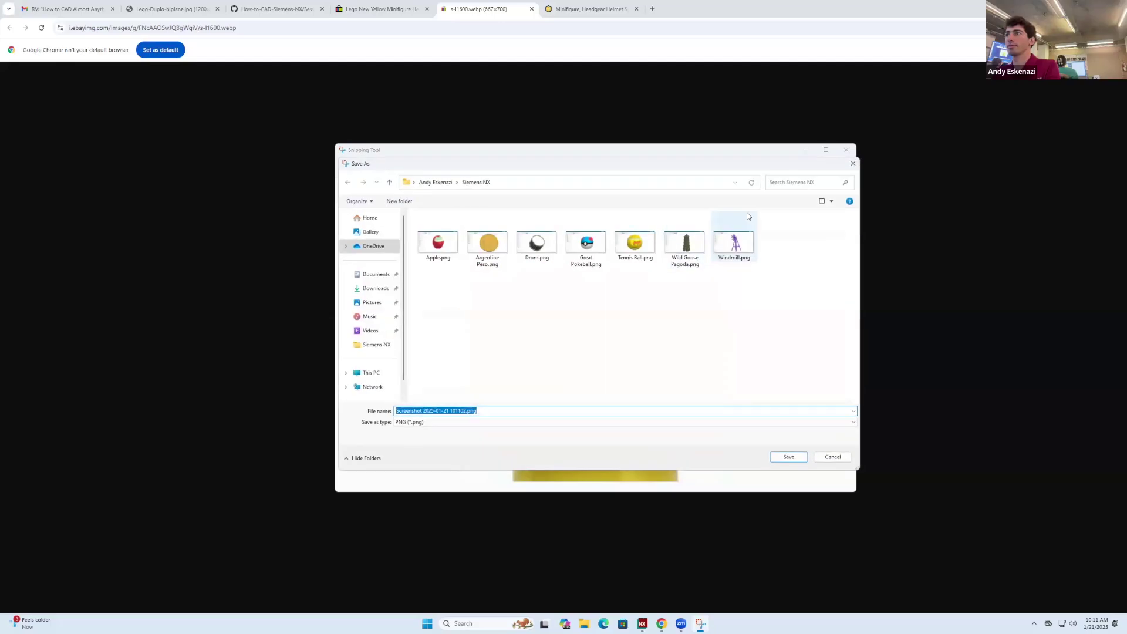
text(MI)
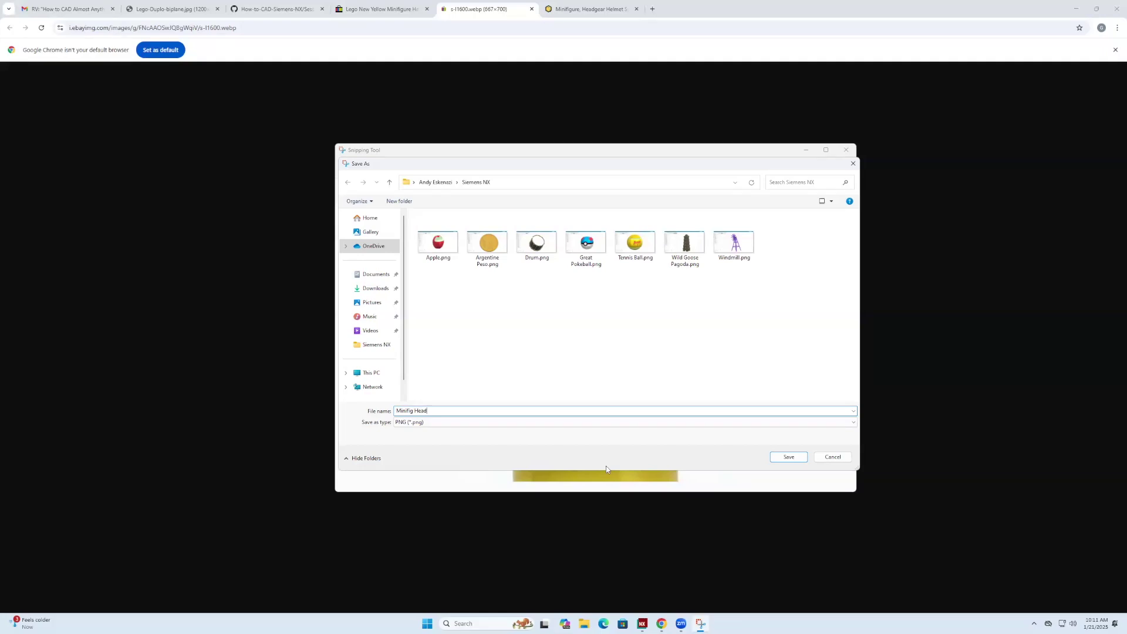
click(788, 456)
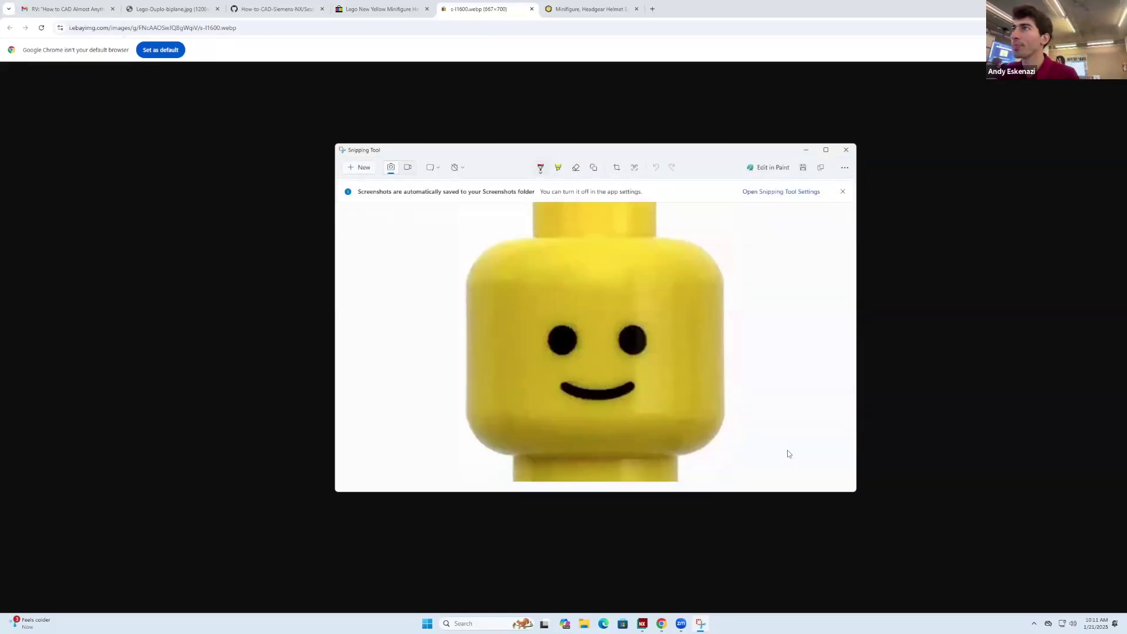
click(846, 150)
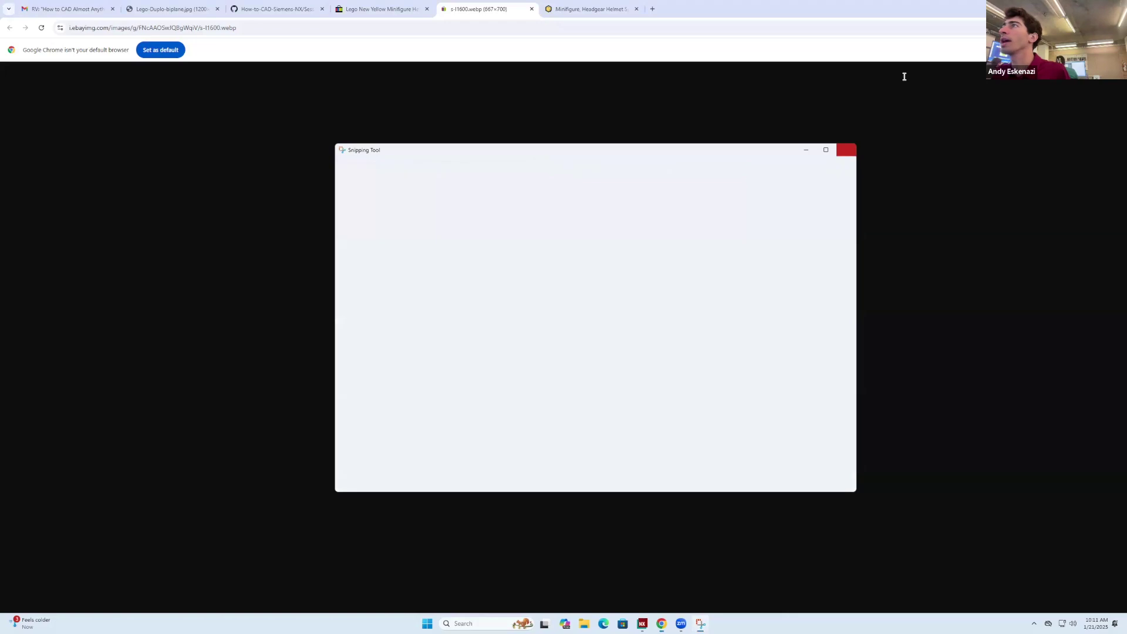
Switch back to NX and set the XY plane as the target for a new raster image.
double_click(972, 13)
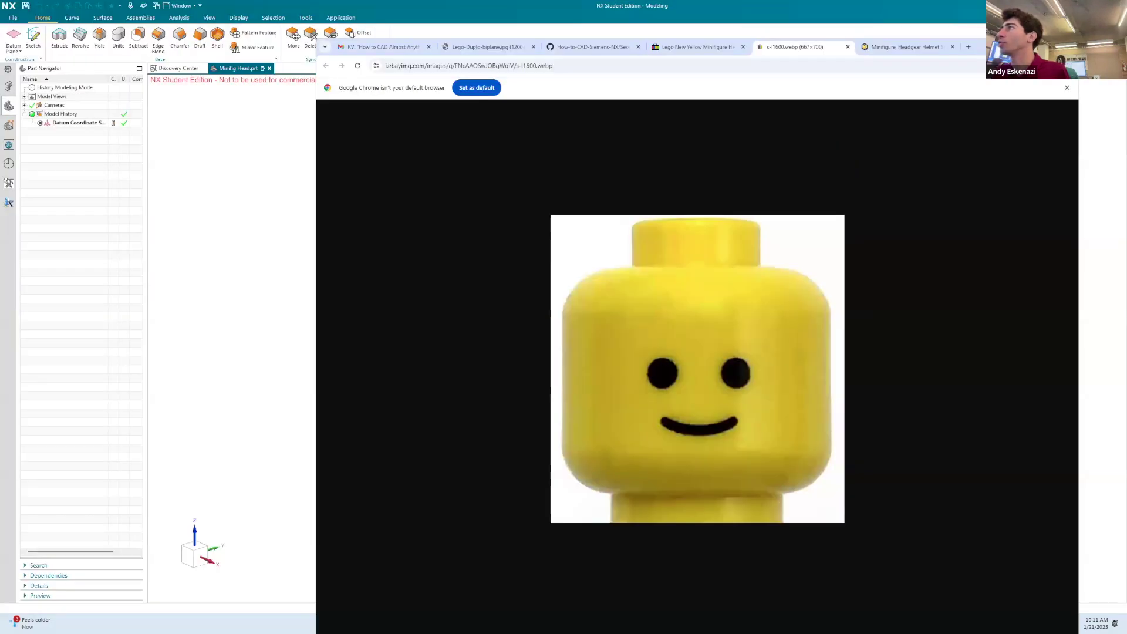
click(1020, 47)
key(super+w)
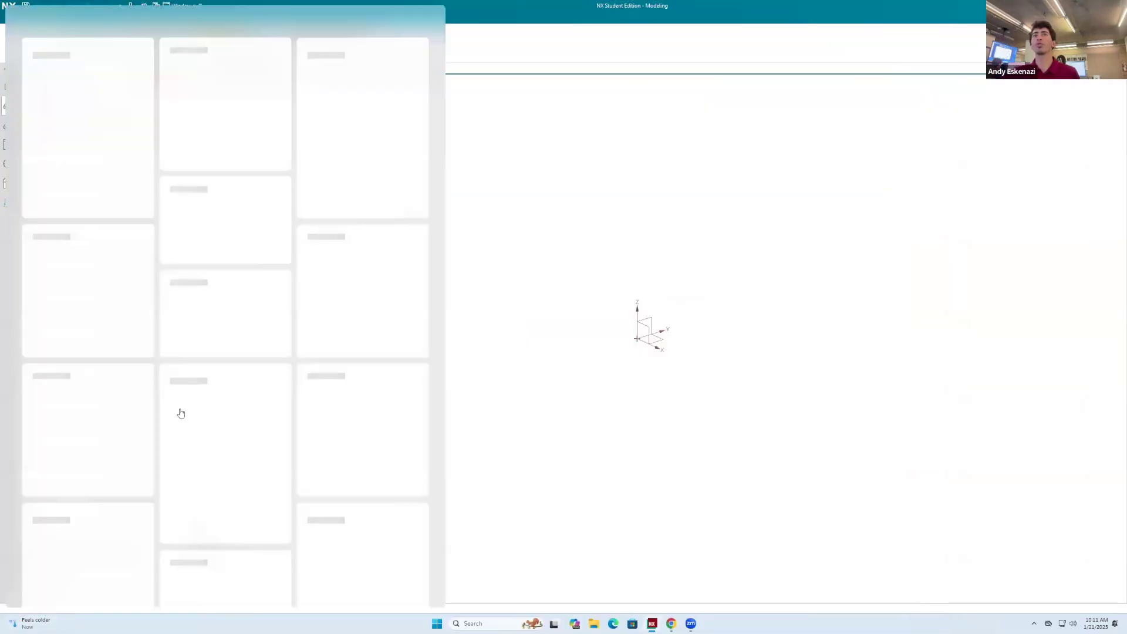
click(598, 193)
click(306, 18)
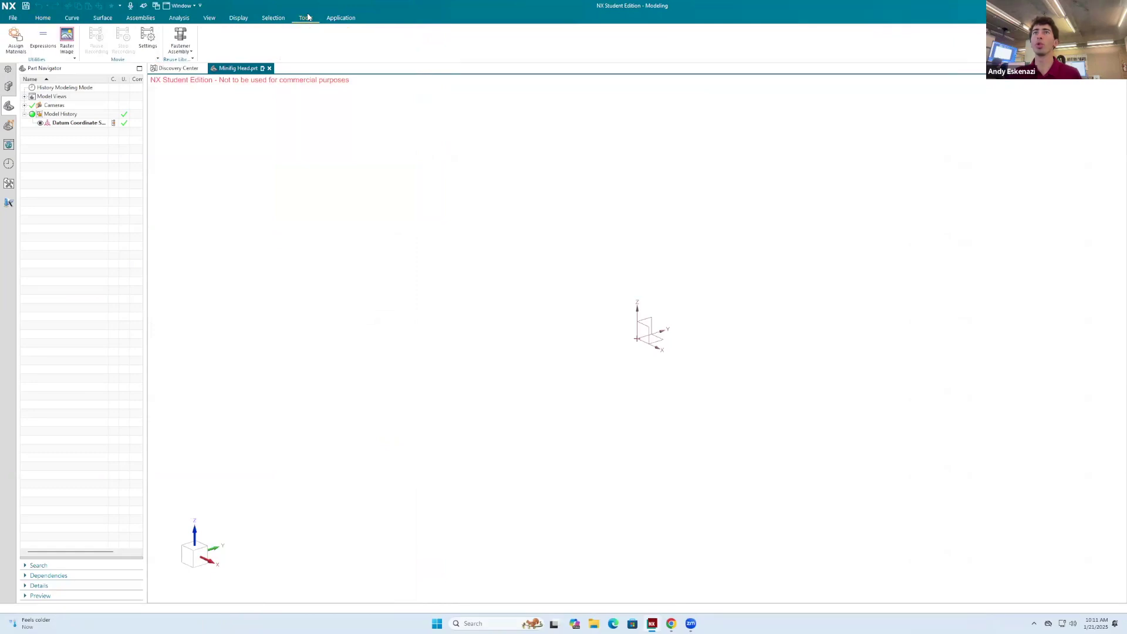
click(65, 43)
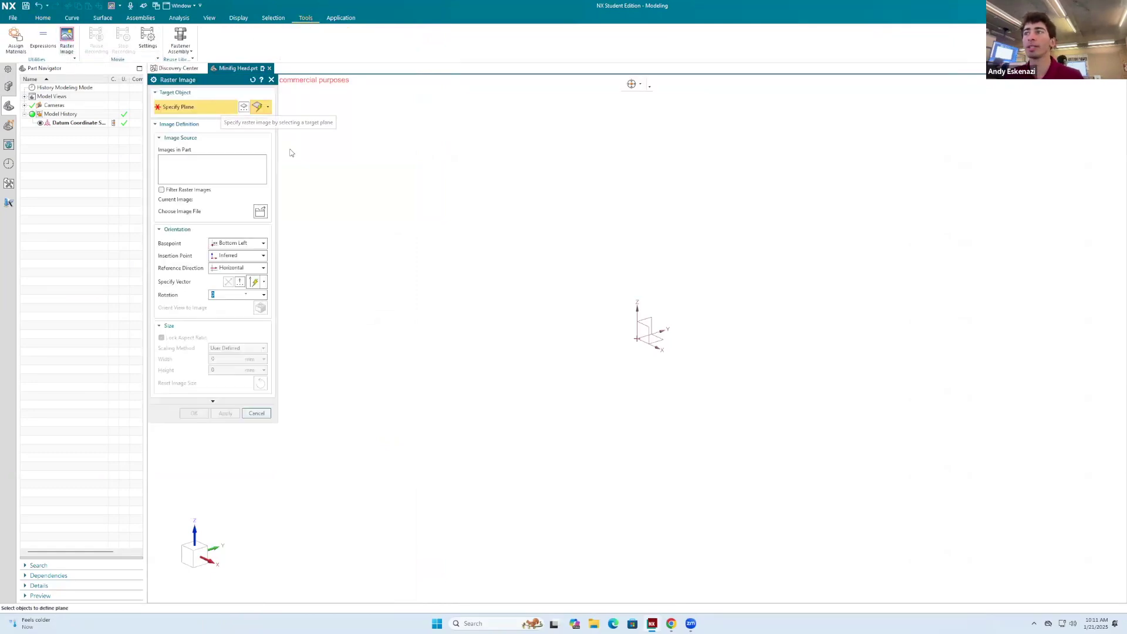
click(637, 345)
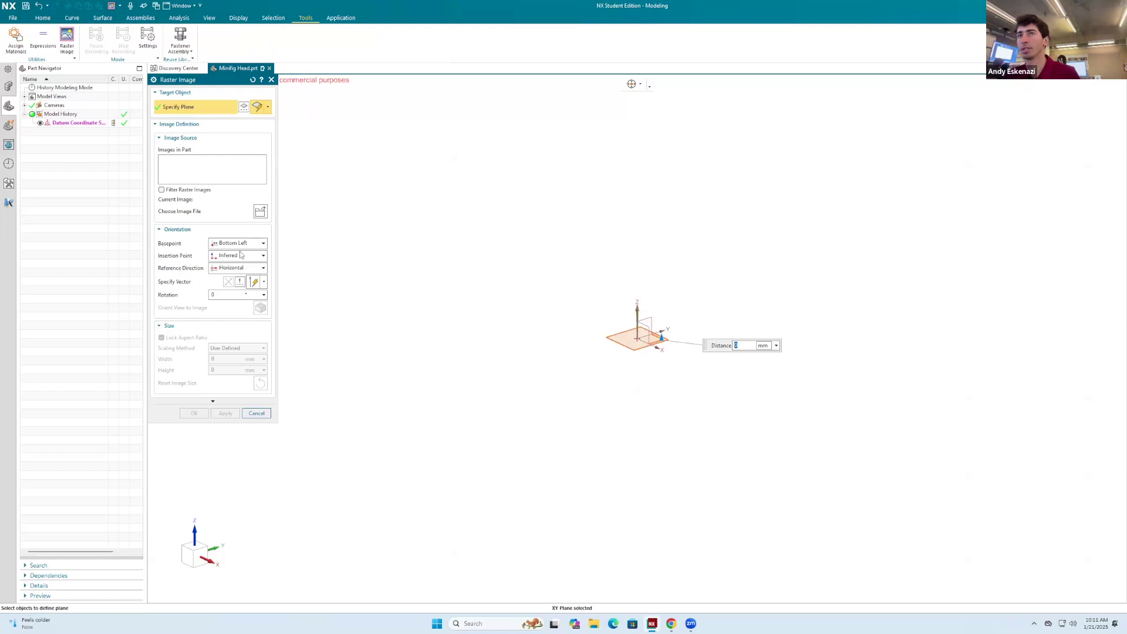
Load the PNG file Minifig Head.png as the raster image's source.
click(261, 214)
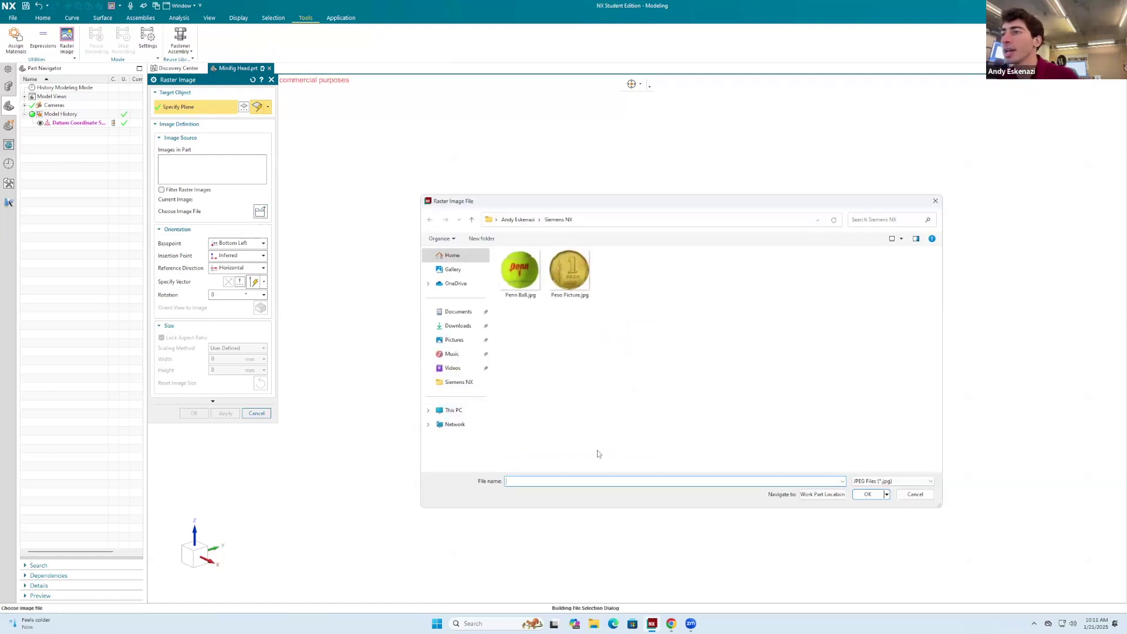
click(898, 481)
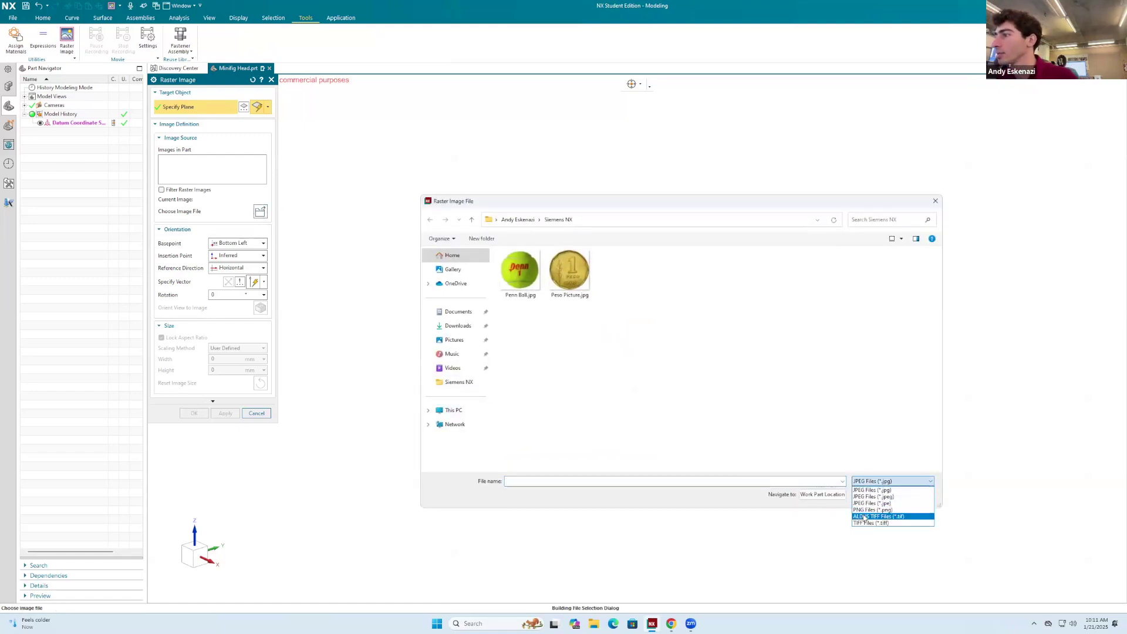
click(873, 511)
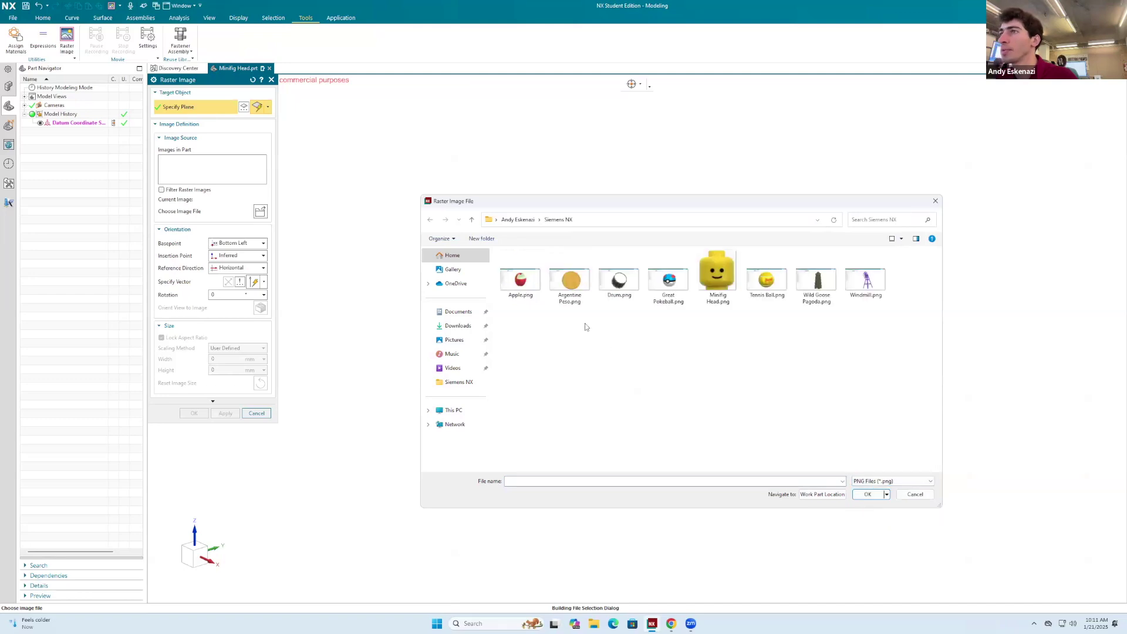
click(720, 280)
click(868, 495)
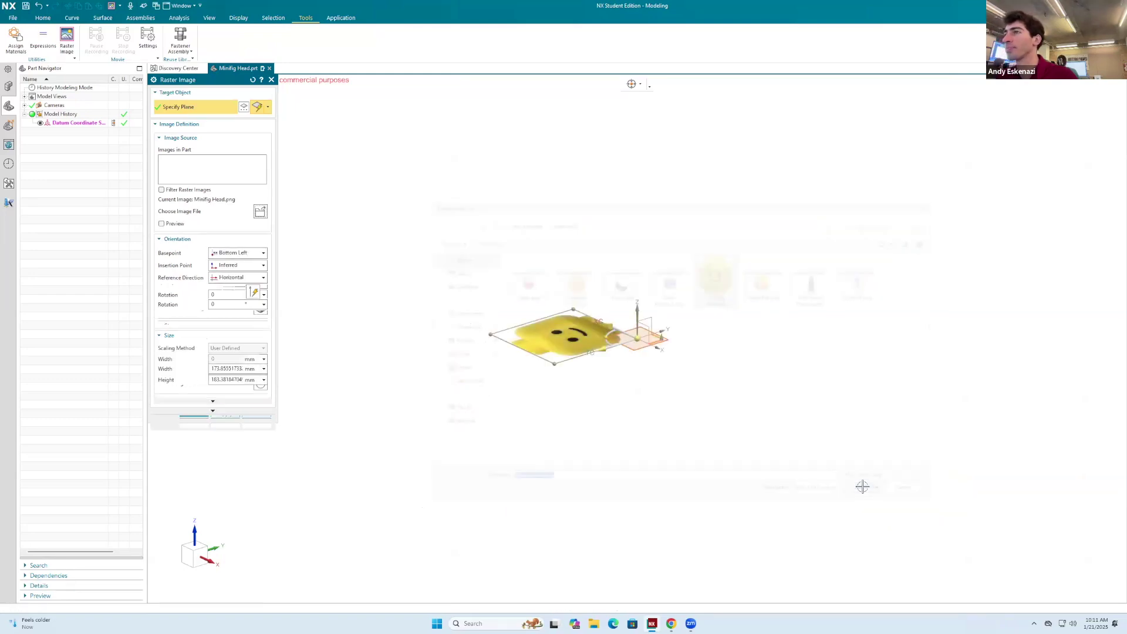
Set the raster image's width to 200 mm with the aspect ratio locked and place it.
middle_drag(636, 395, 614, 403)
scroll(597, 346, up, 2)
scroll(598, 346, up, 2)
middle_drag(750, 378, 755, 332)
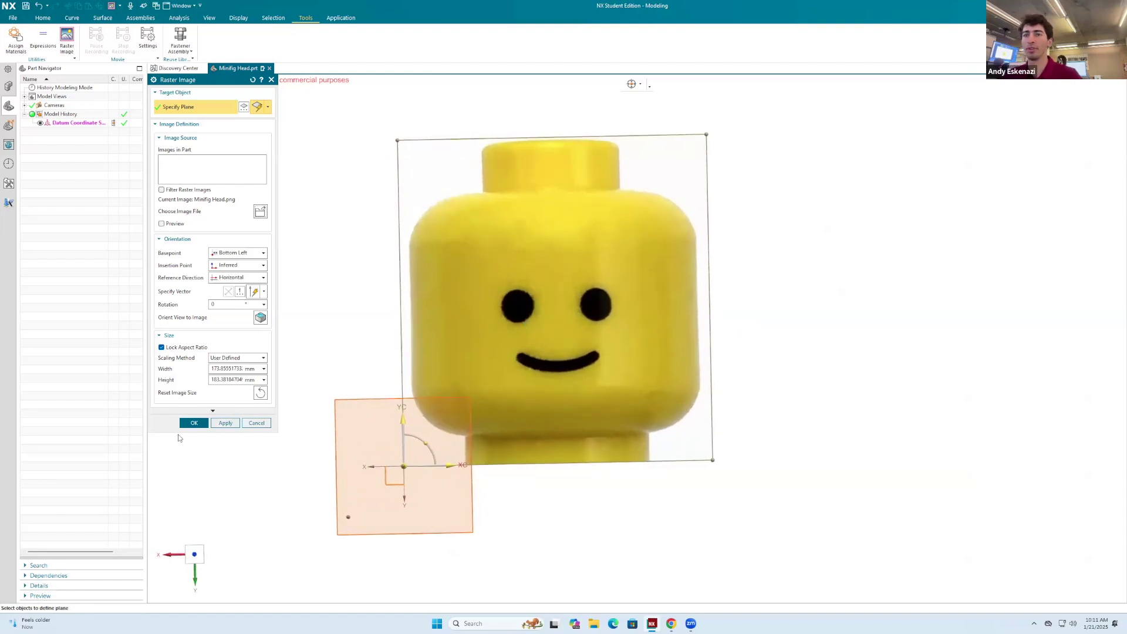
double_click(242, 369)
text(2)
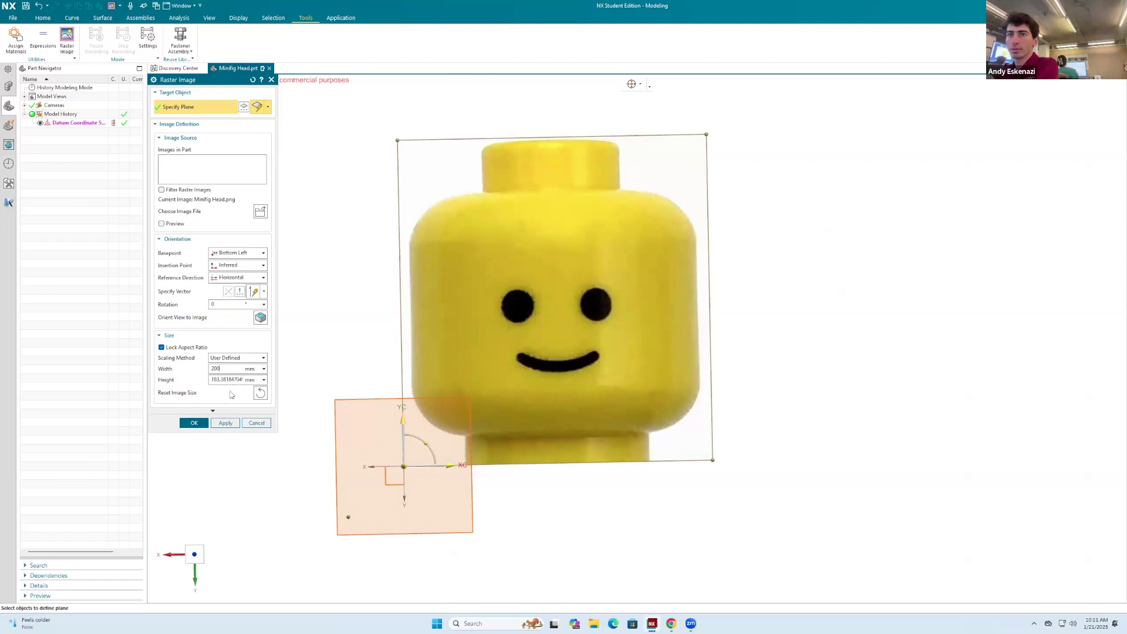
text(00)
click(194, 423)
Create a new sketch on the Top (XY) plane over the image, with the head viewed upright.
middle_drag(680, 470, 717, 434)
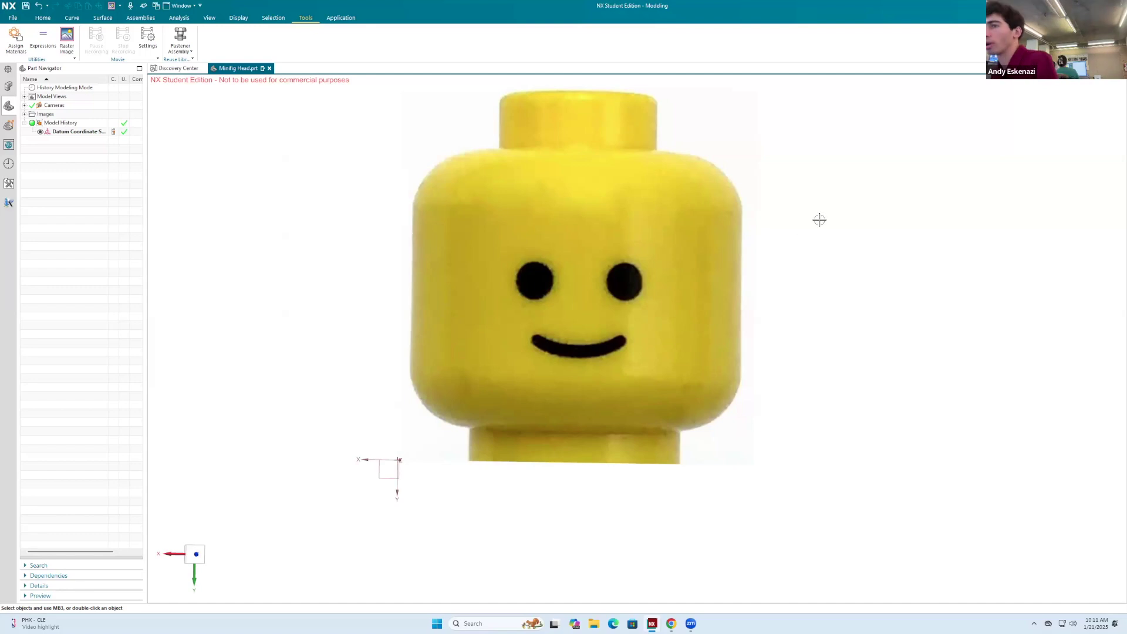
click(47, 17)
click(34, 38)
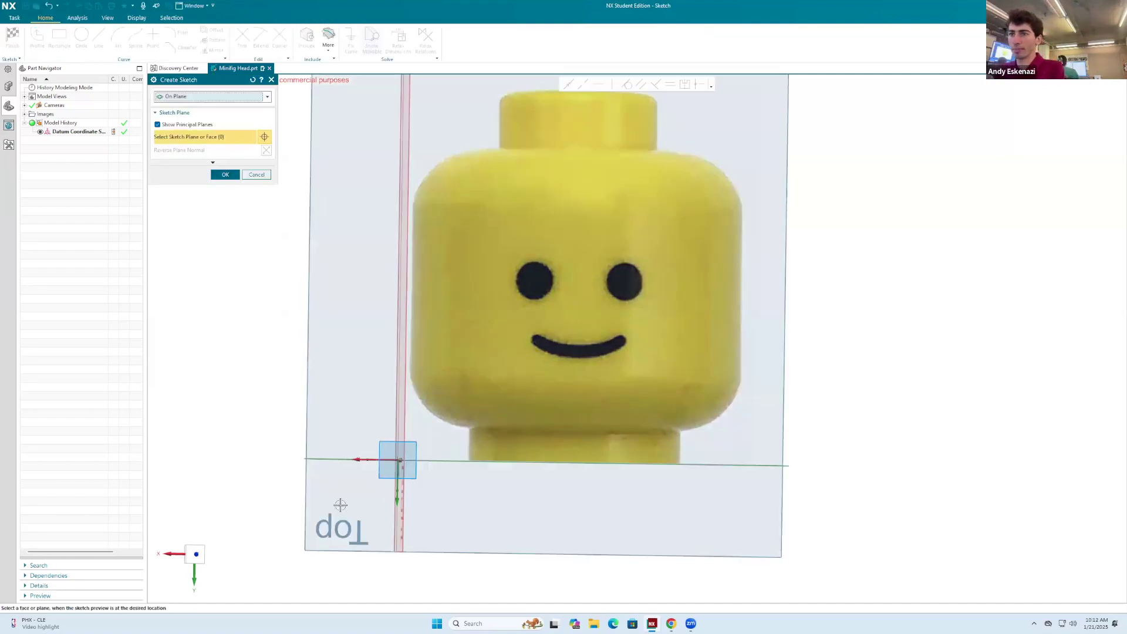
click(225, 173)
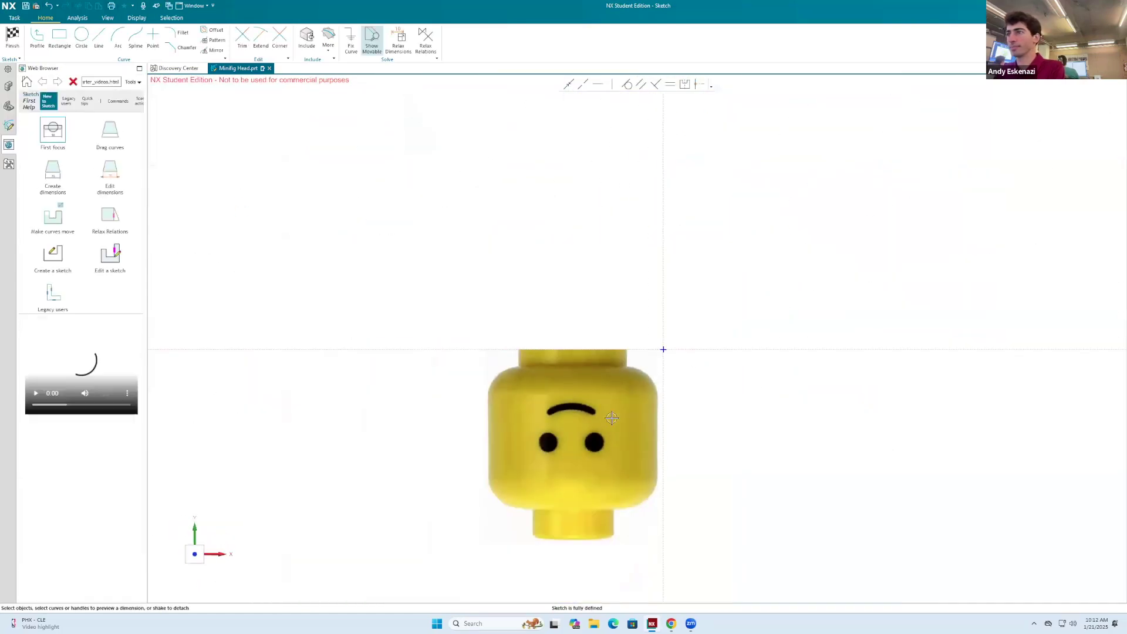
mouse_move(612, 418)
middle_down()
mouse_move(587, 335)
mouse_move(732, 315)
mouse_move(767, 392)
mouse_move(755, 378)
middle_up()
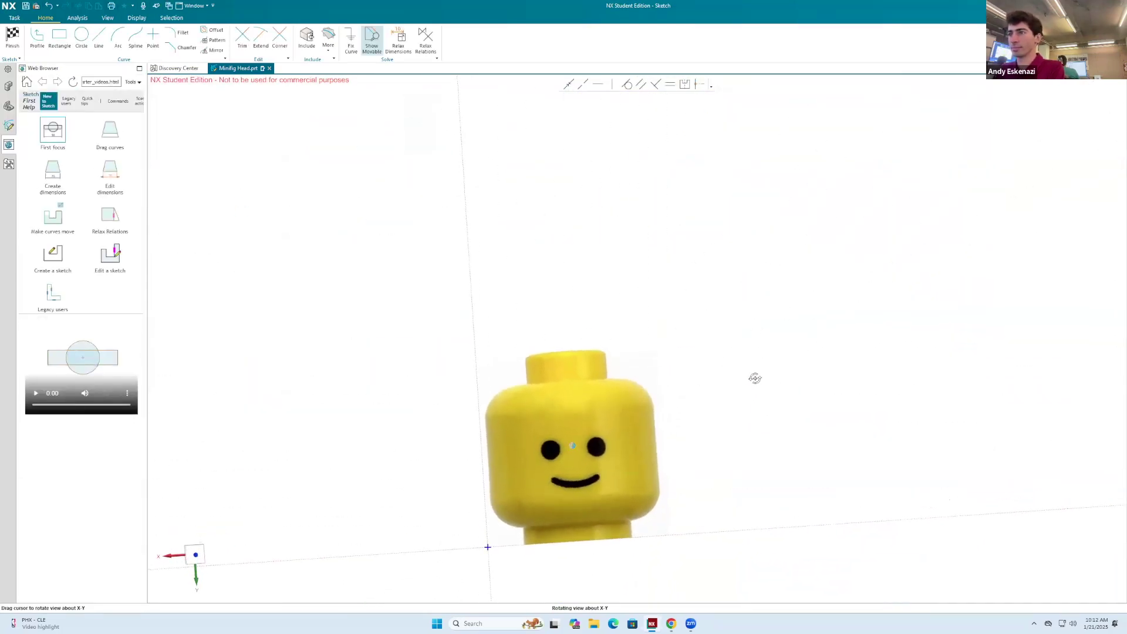
scroll(592, 461, up, 5)
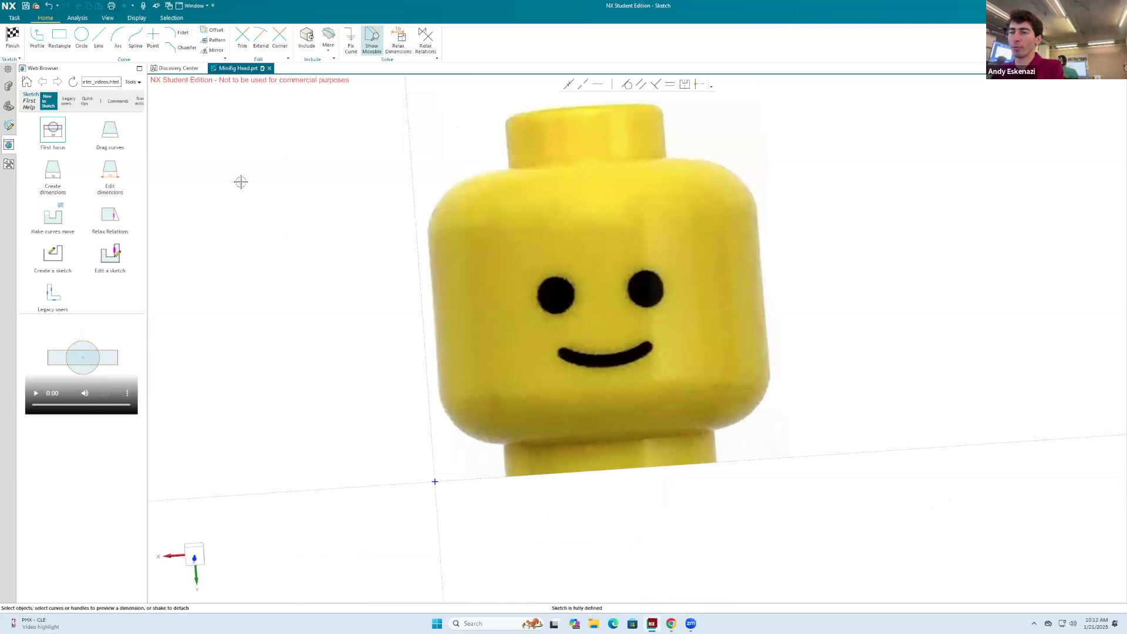
Draw a horizontal line about 101 mm long from the origin to the neck base's centre, plus a vertical centreline up to the stud's top.
click(99, 36)
click(442, 482)
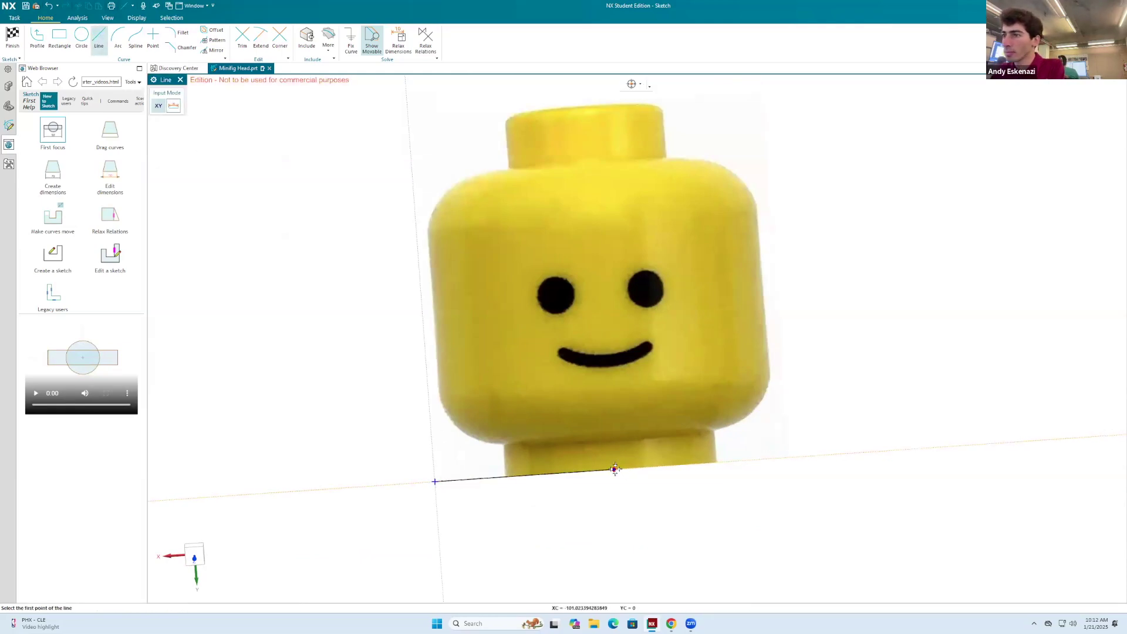
click(613, 469)
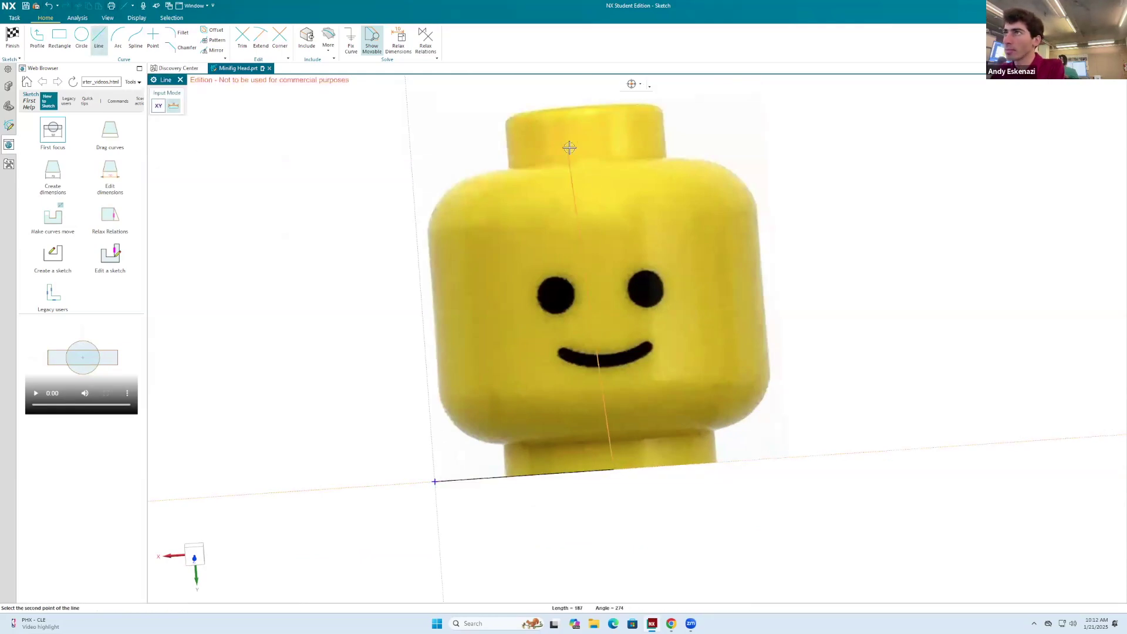
click(589, 106)
mouse_move(632, 166)
middle_down()
mouse_move(599, 212)
mouse_move(606, 276)
middle_up()
scroll(585, 514, down, 2)
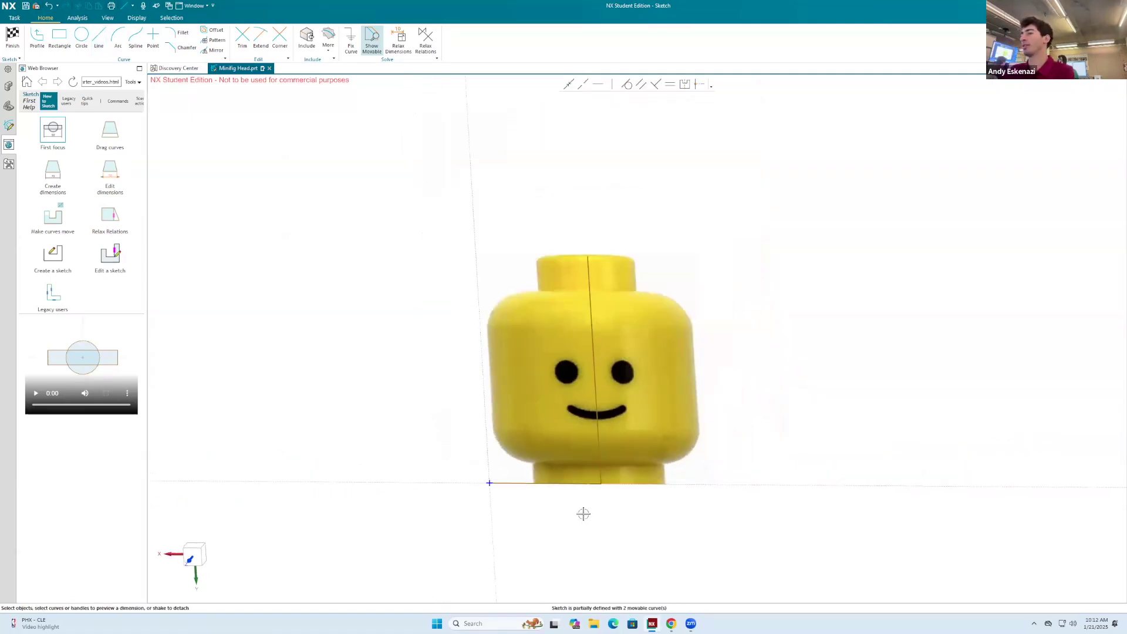
Convert the horizontal baseline at the neck's base to a reference line.
scroll(593, 485, up, 2)
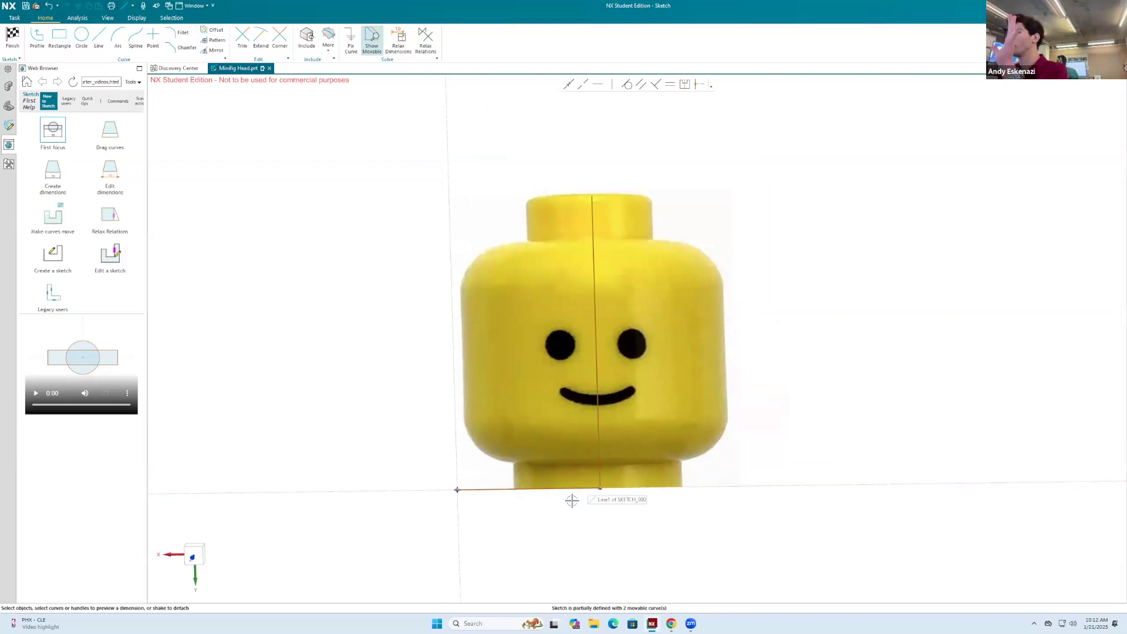
right_click(565, 490)
click(575, 517)
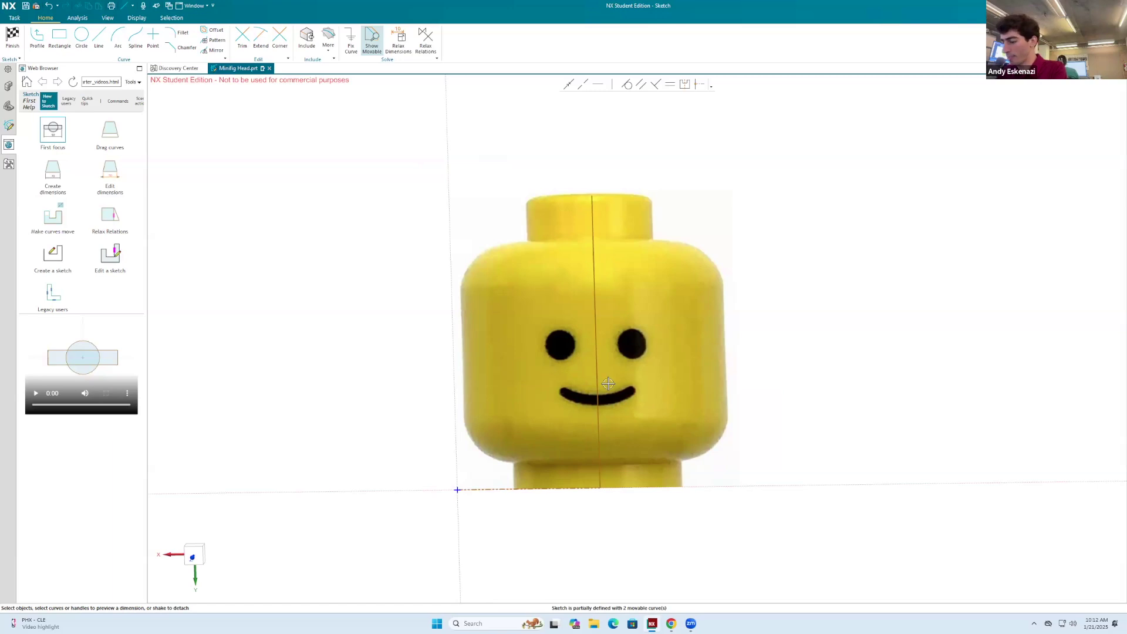
Dimension the vertical centreline to 210 mm, scaling the entire sketch with this first dimension.
key(d)
click(595, 349)
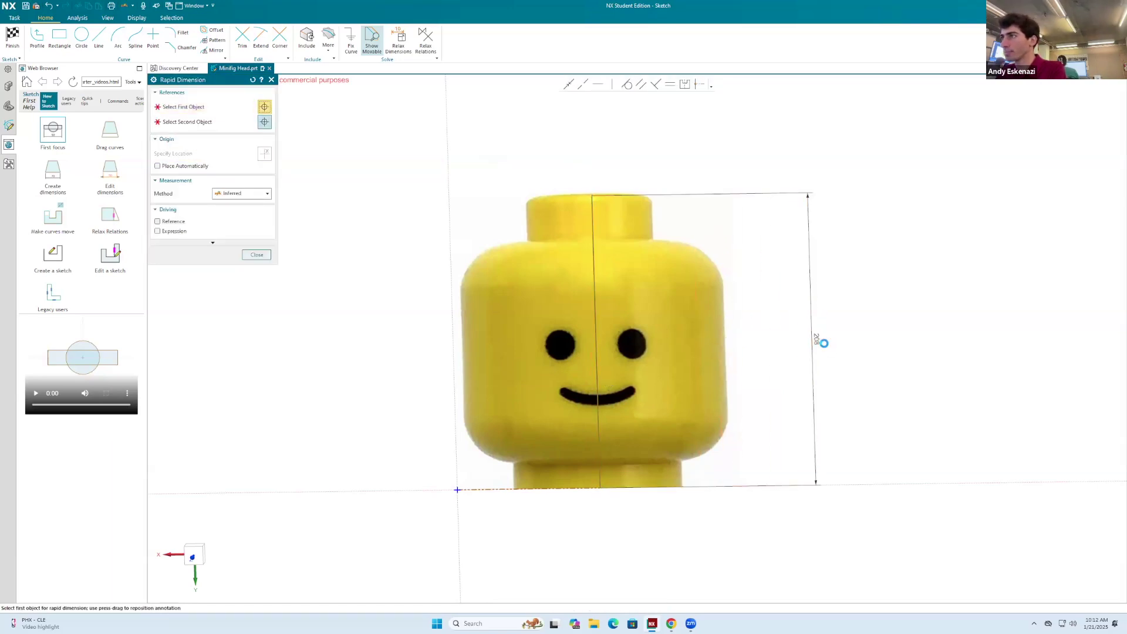
click(824, 343)
text(2)
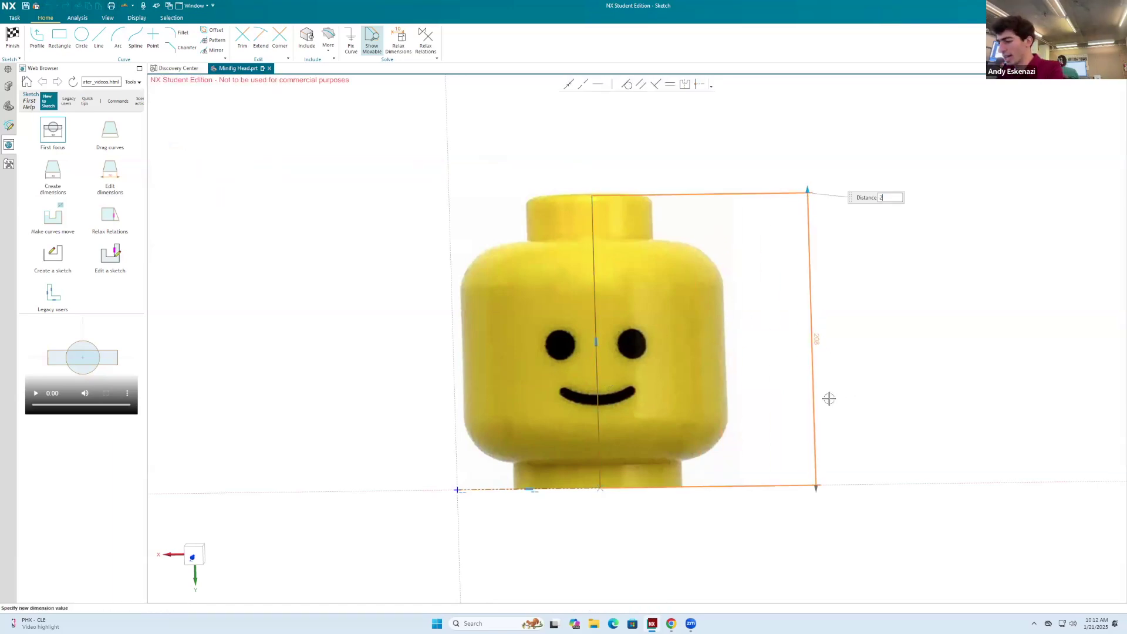
text(10)
key(Return)
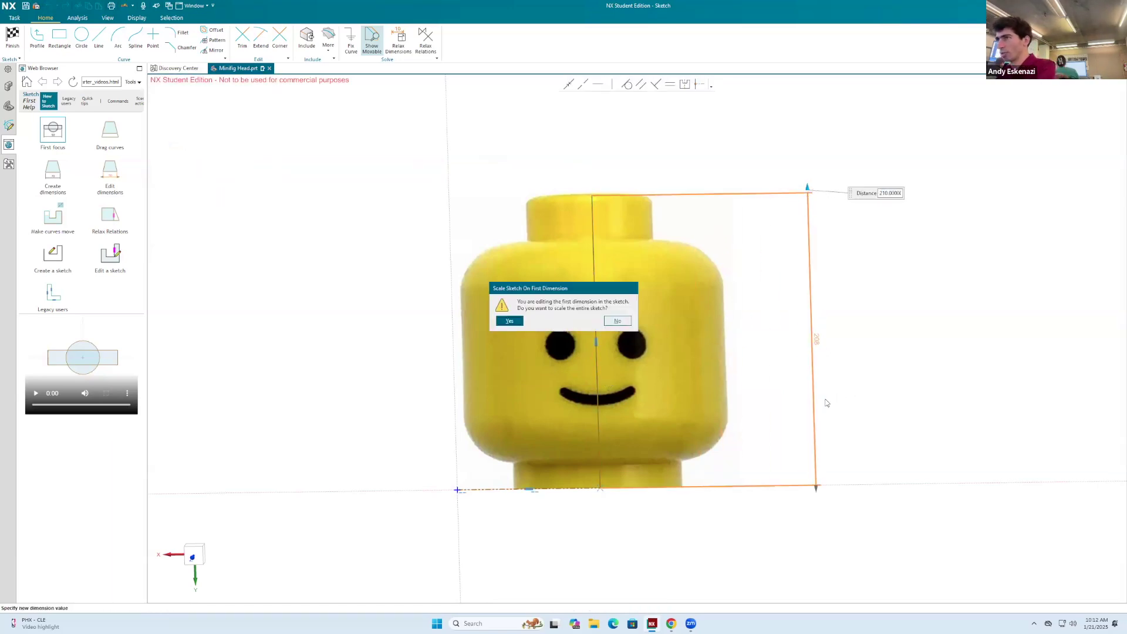
click(508, 321)
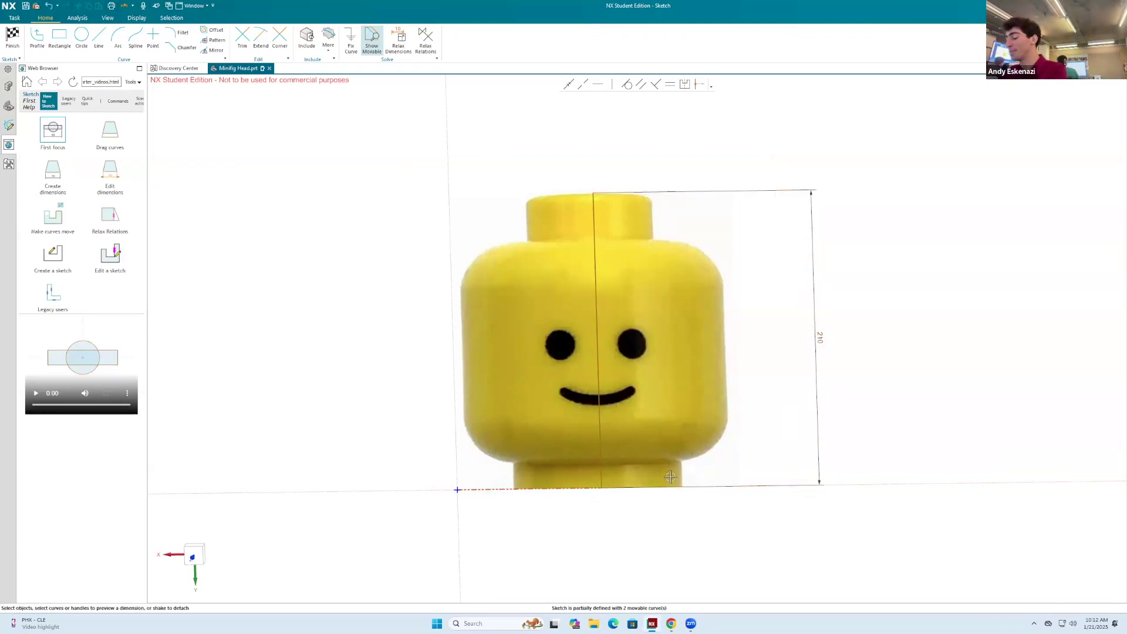
Dimension the horizontal baseline from the origin to the centreline to 100 mm.
key(d)
click(575, 487)
click(531, 534)
middle_click(532, 531)
double_click(532, 530)
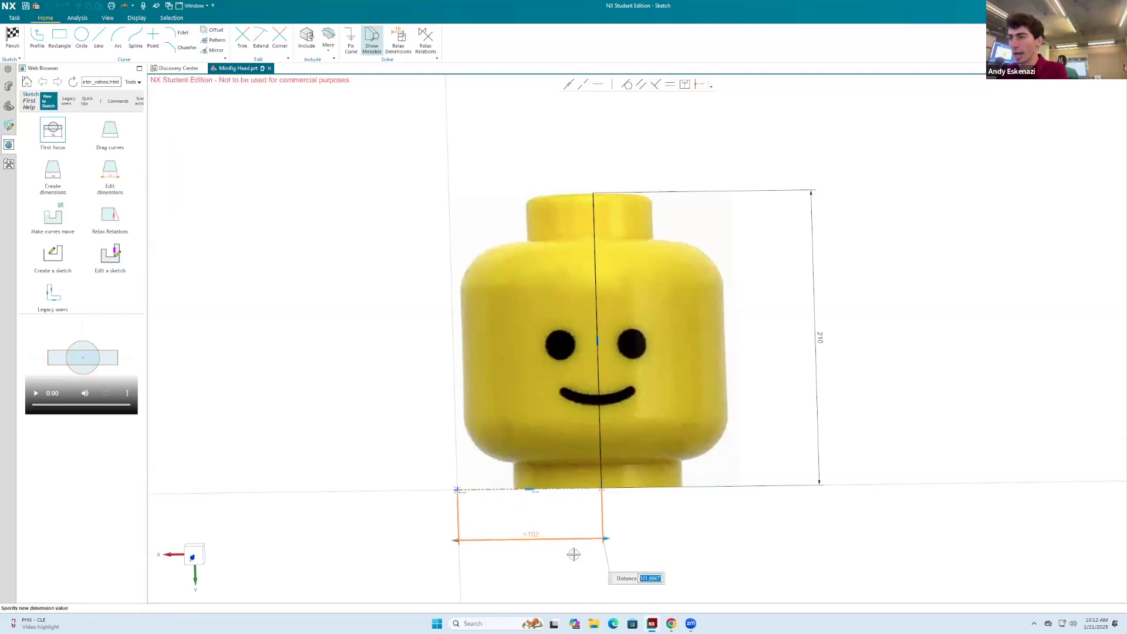
text(100)
key(Return)
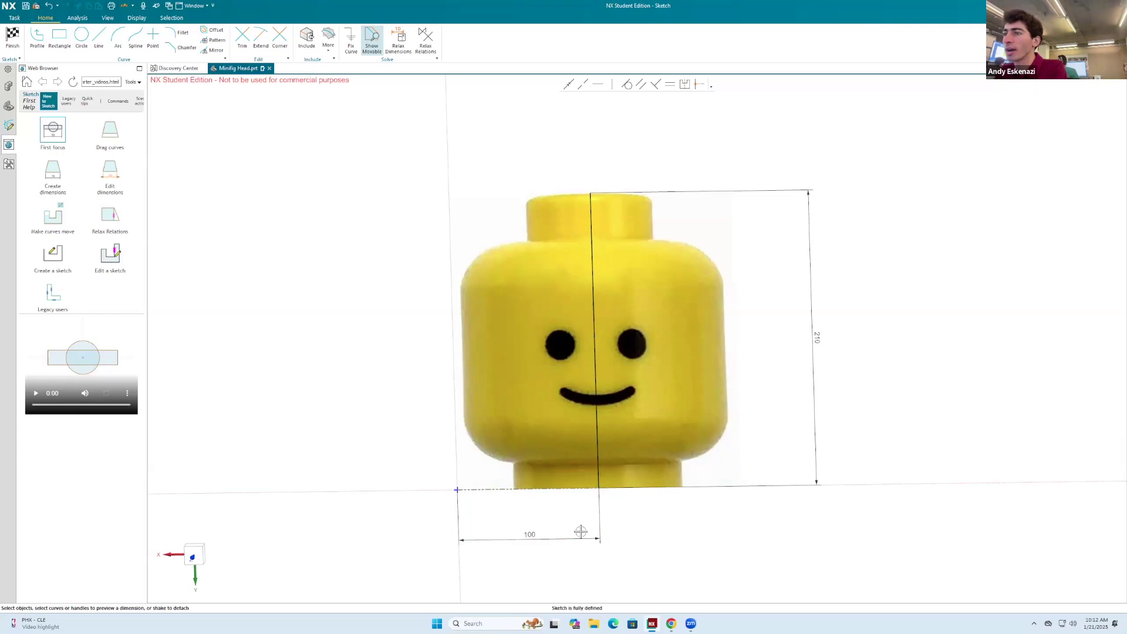
Draw the stud's half outline: a horizontal line about 45 mm from the centreline's top end, and a vertical side line about 30 mm down.
click(99, 37)
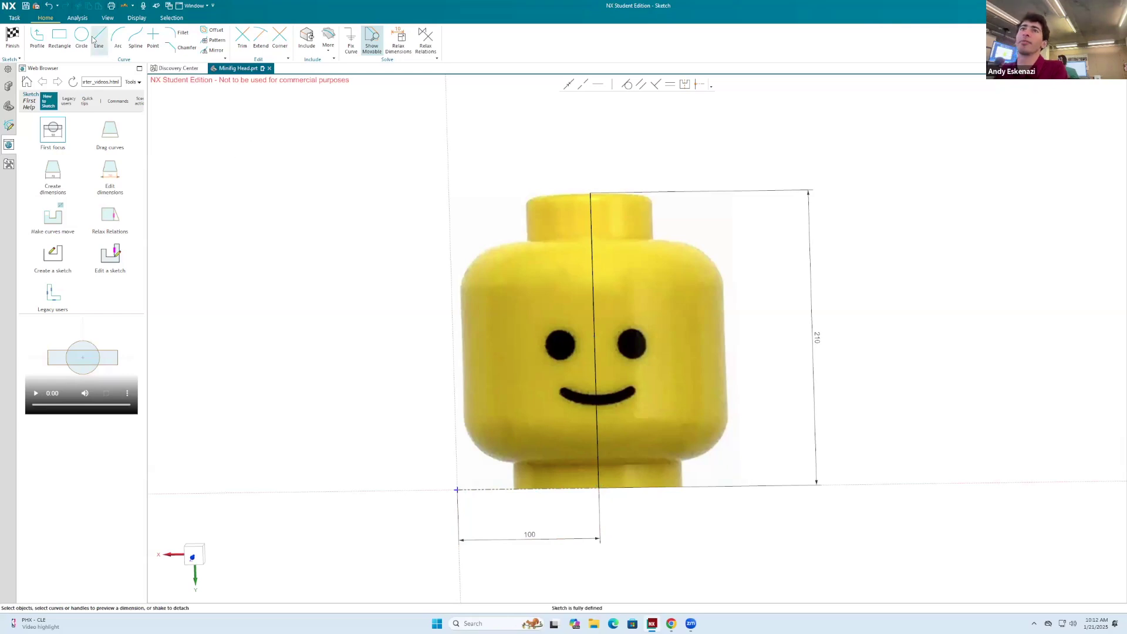
click(589, 192)
scroll(536, 202, up, 3)
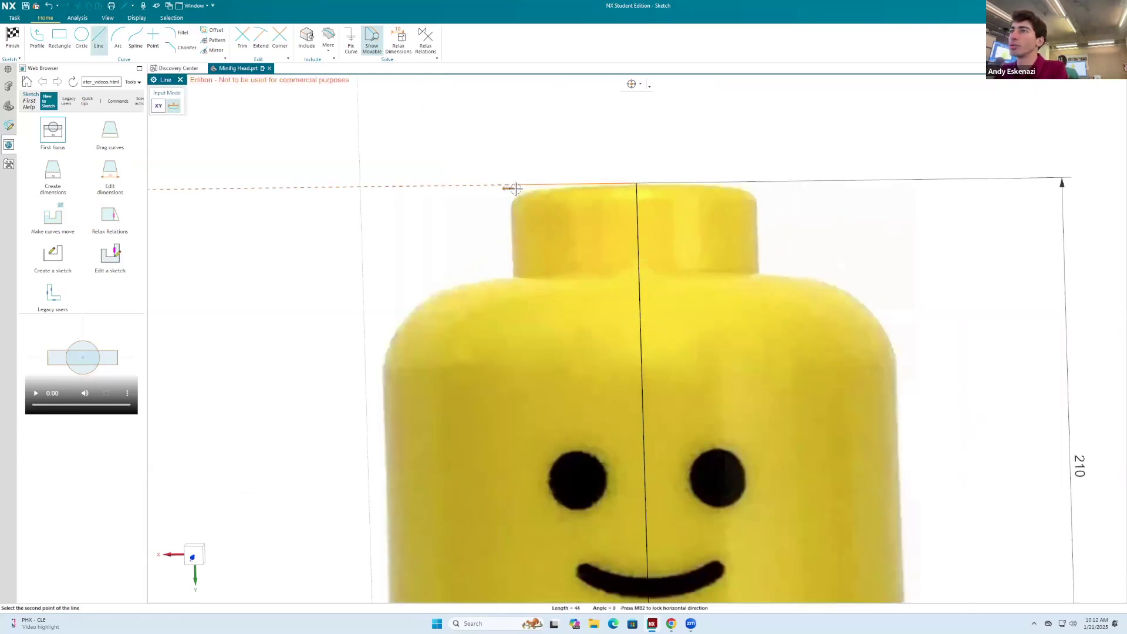
click(513, 186)
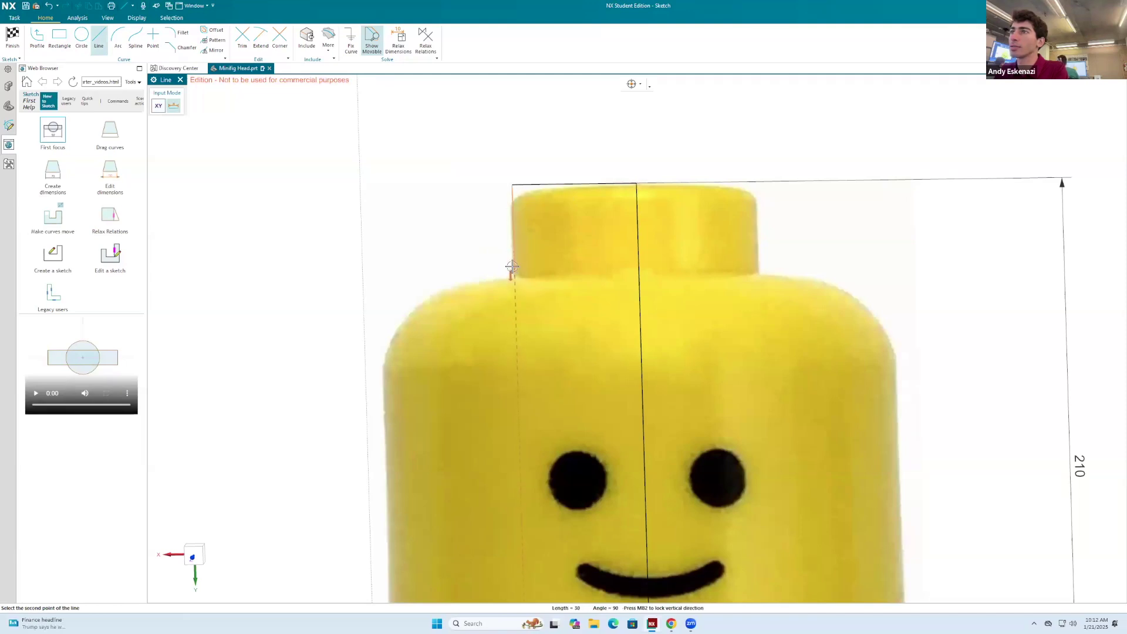
click(515, 267)
key(Escape)
key(ctrl+f)
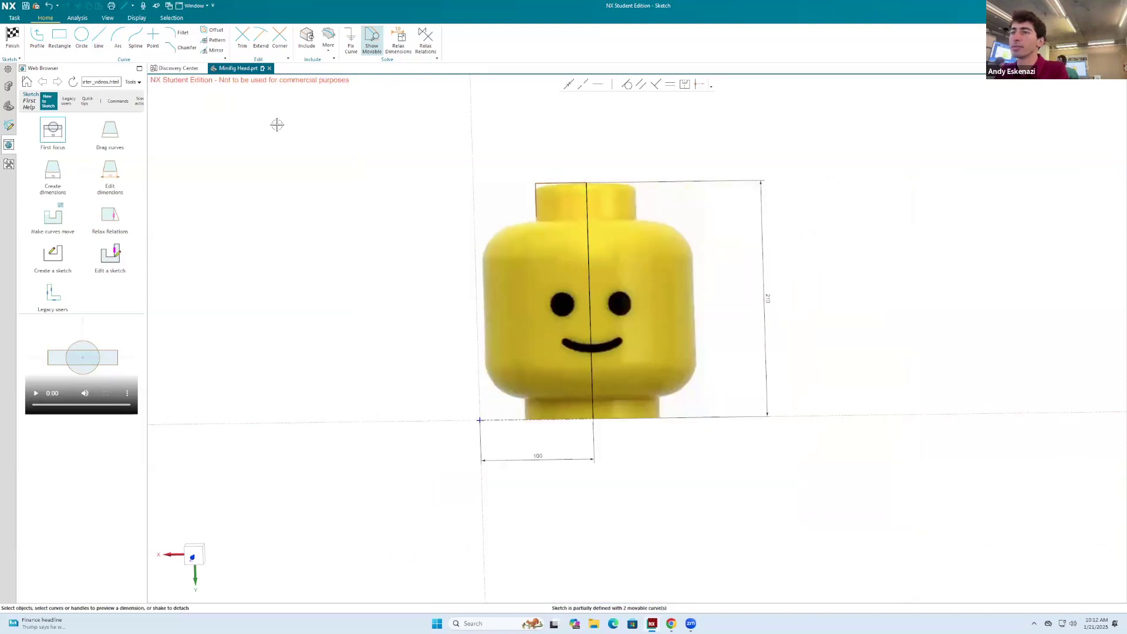
Draw the neck's half outline: a horizontal line about 60 mm from the centreline's lower end, and a vertical line up the neck's side.
click(97, 39)
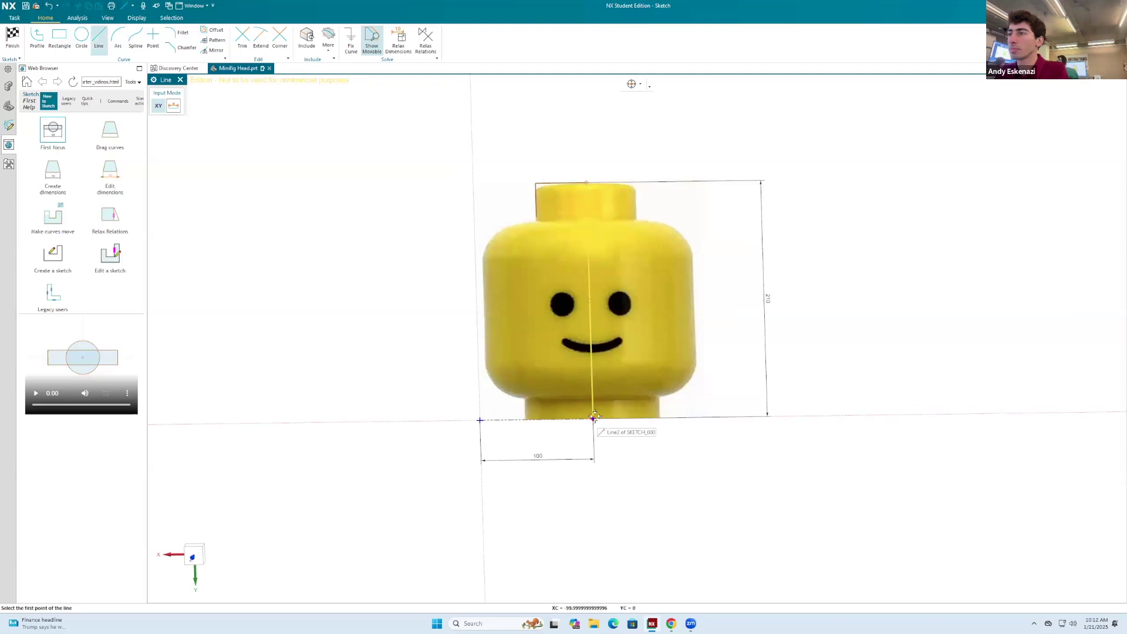
scroll(520, 433, up, 5)
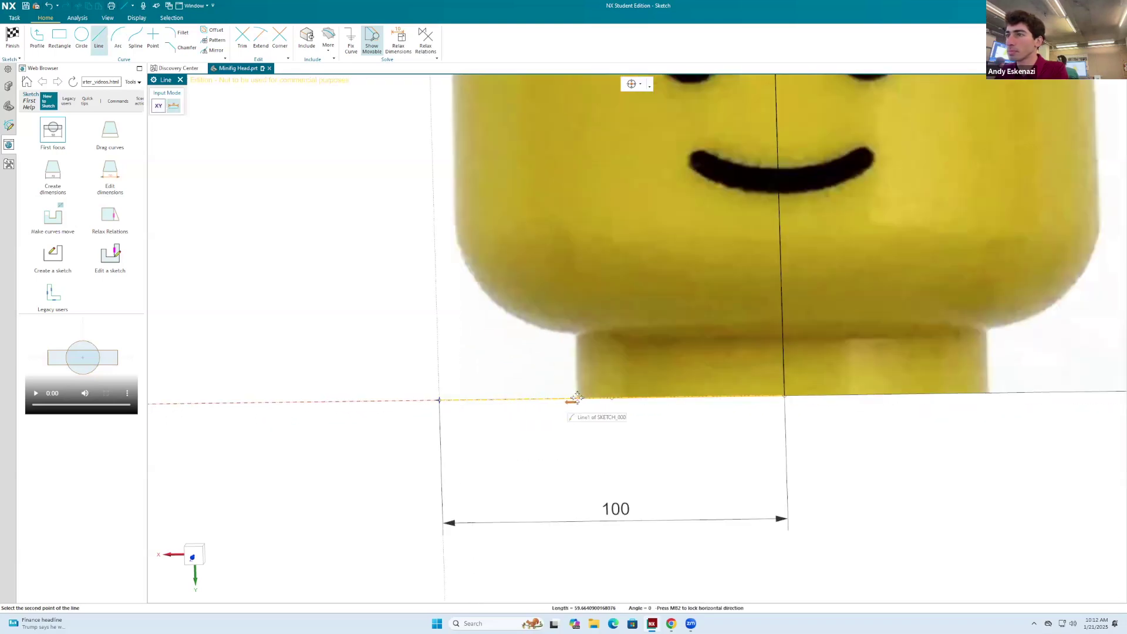
click(575, 398)
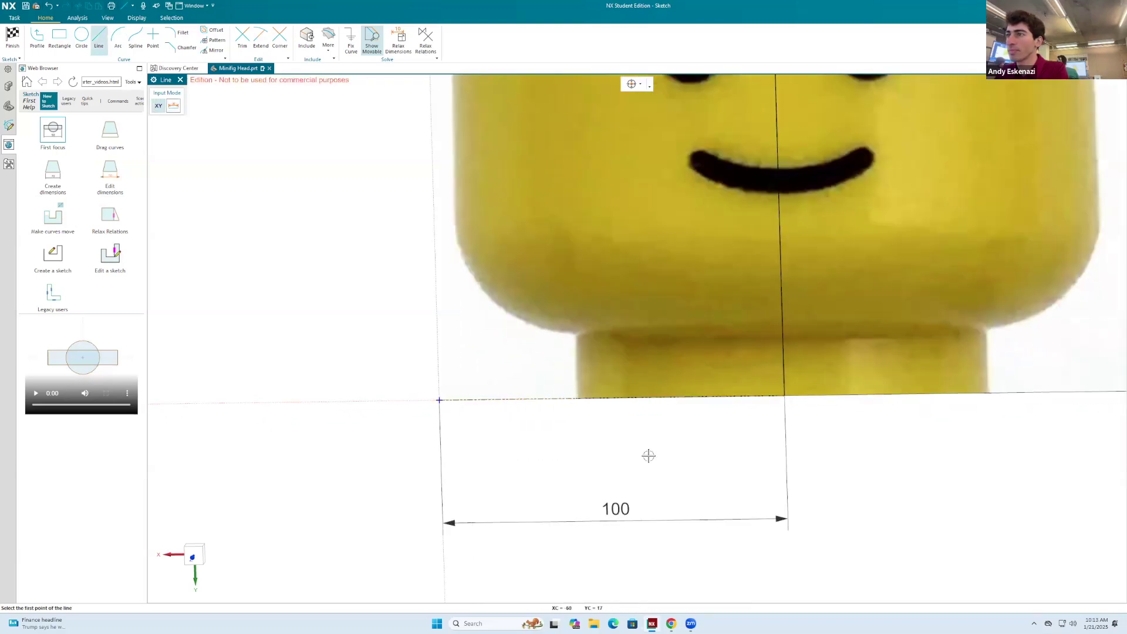
click(576, 398)
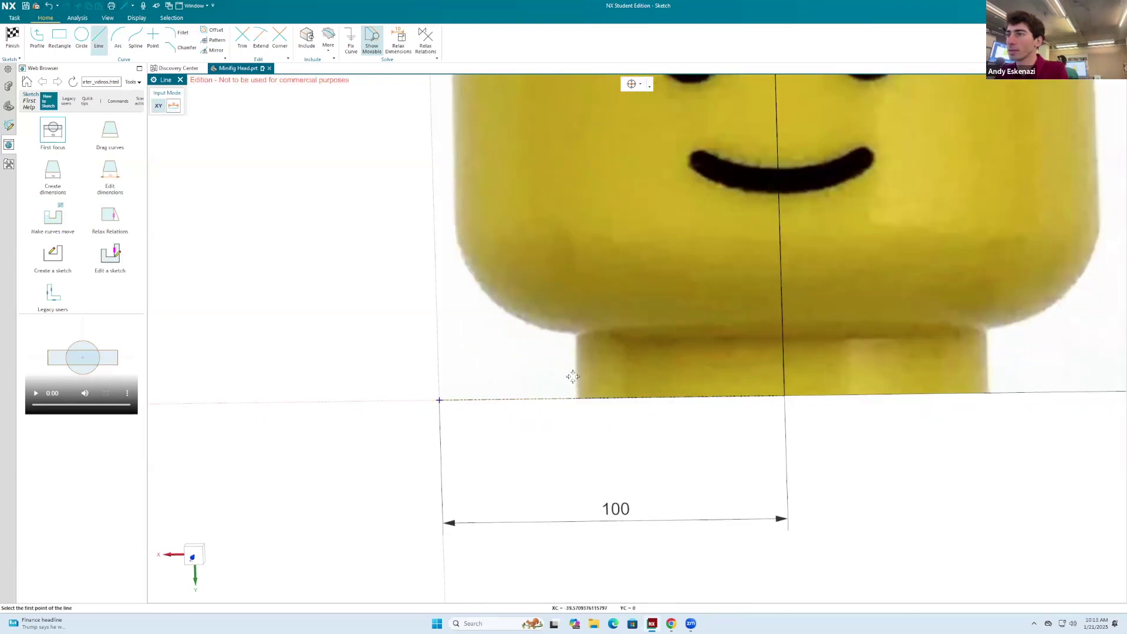
click(573, 335)
scroll(537, 411, down, 4)
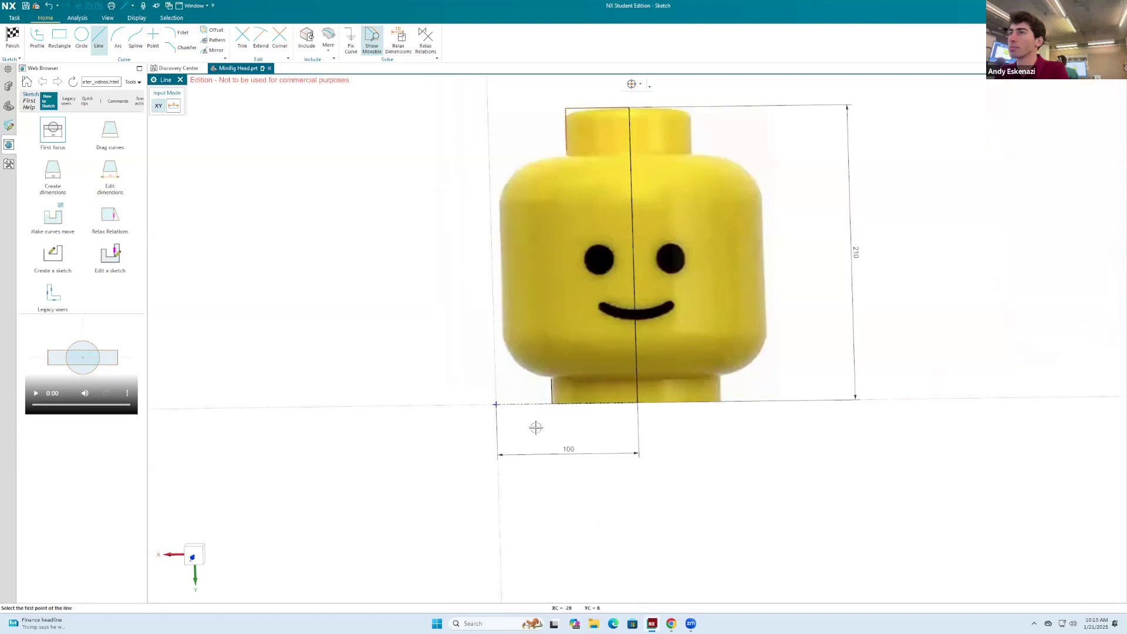
Draw a line along the straight side of the head, between the rounded shoulder and the rounded lower corner.
scroll(499, 204, up, 3)
click(496, 208)
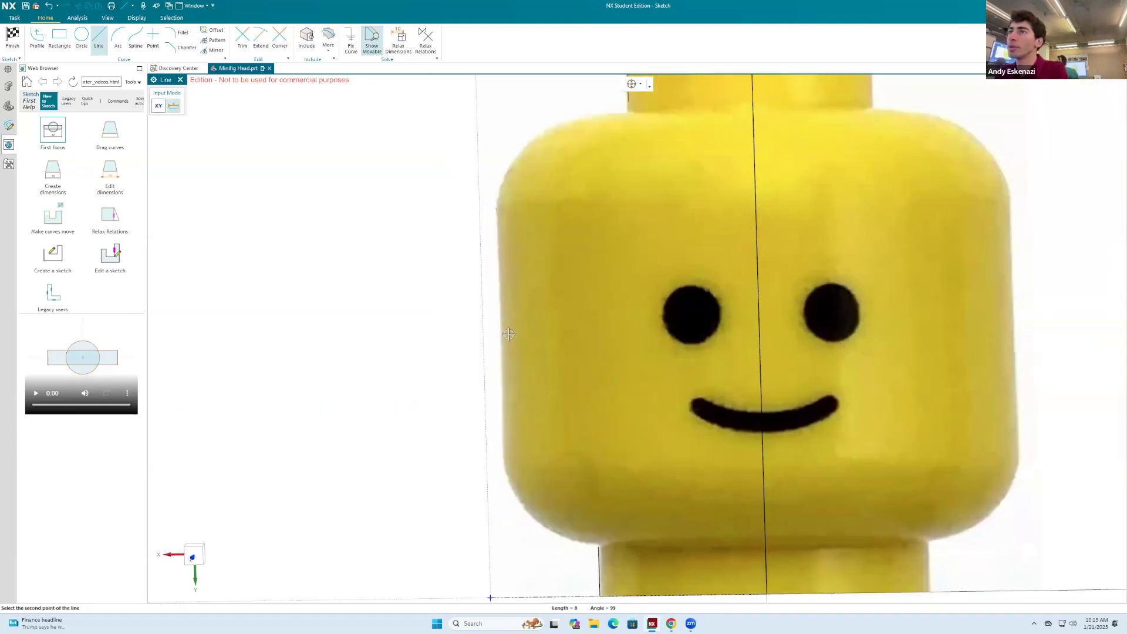
click(503, 463)
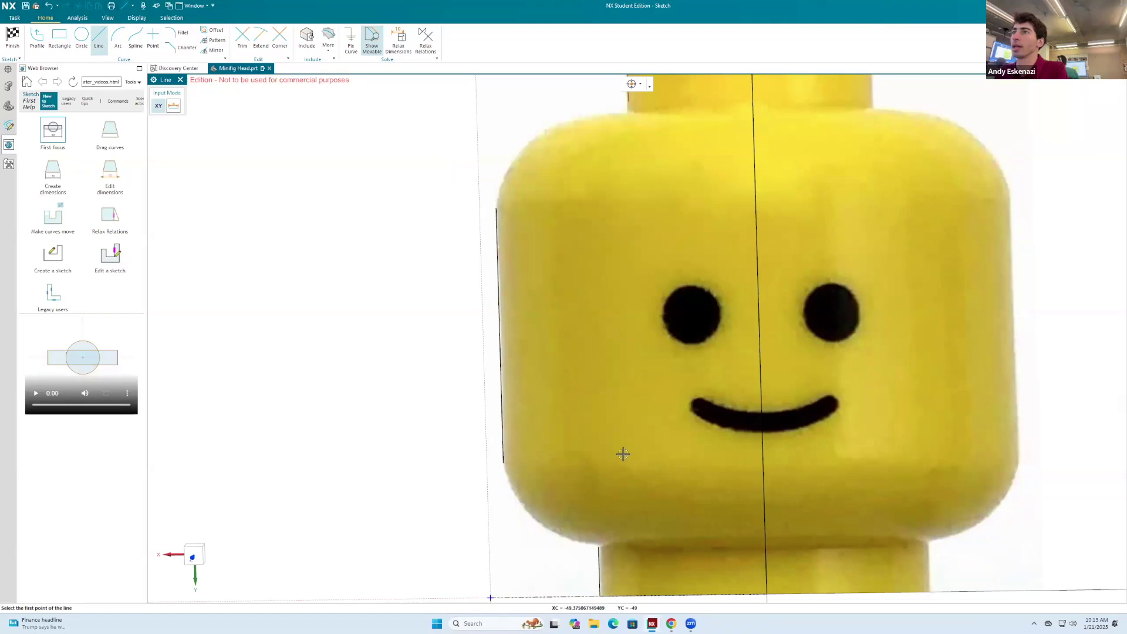
Draw a through-points studio spline with seven points along the rounded shoulder, from the side line's upper end to the stud's side line.
scroll(640, 440, down, 3)
scroll(582, 182, up, 3)
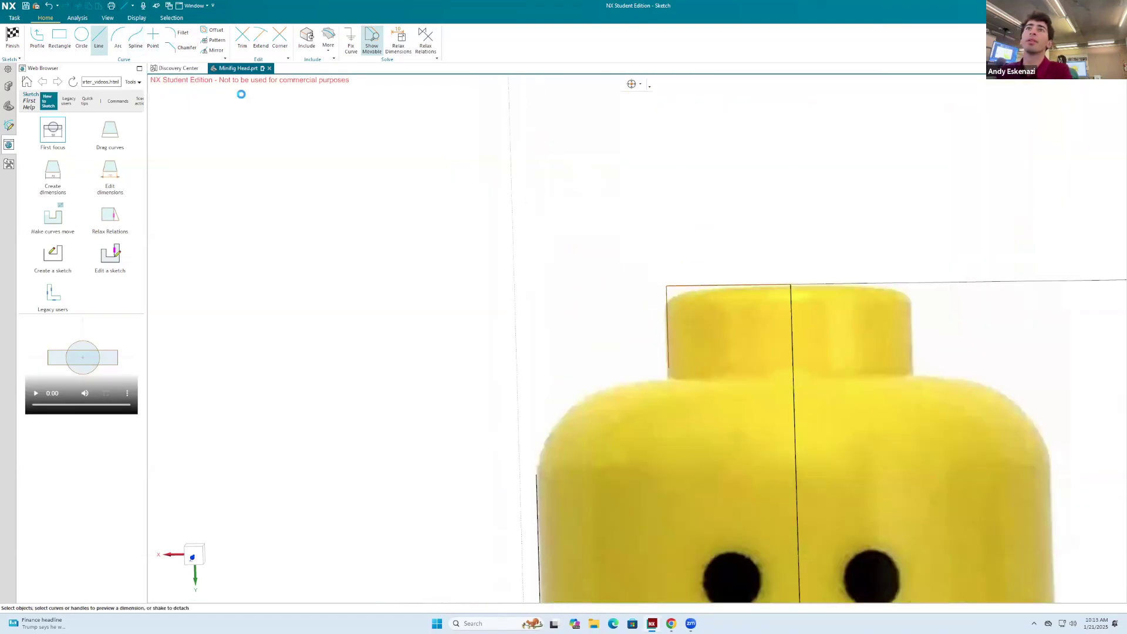
click(136, 37)
scroll(509, 499, up, 4)
click(505, 499)
click(513, 445)
click(548, 367)
click(621, 284)
click(718, 233)
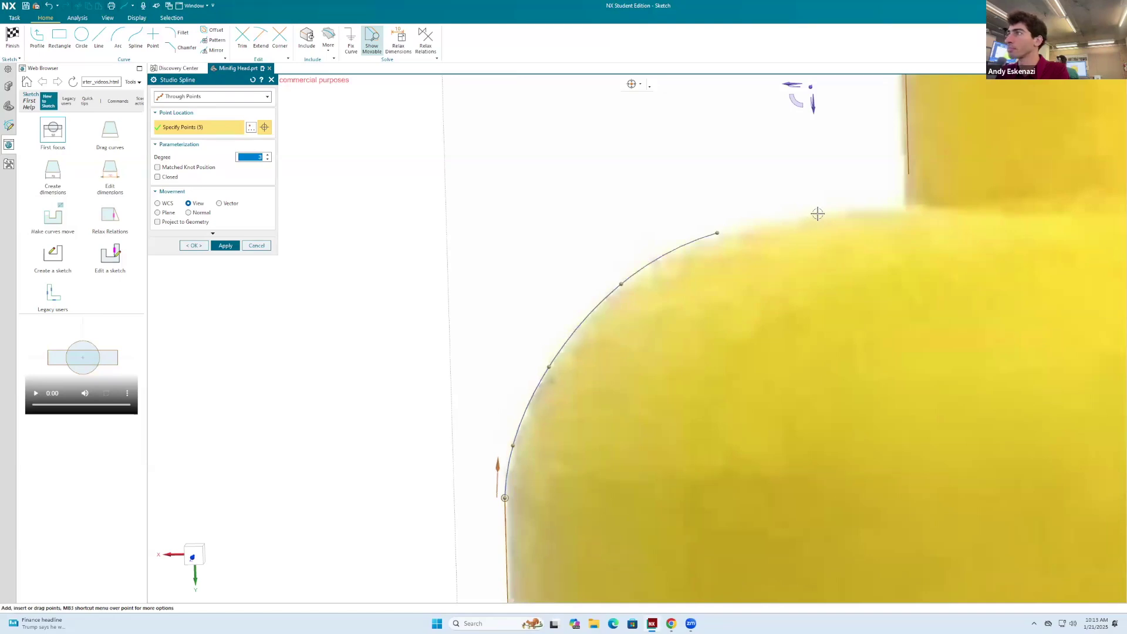
click(823, 212)
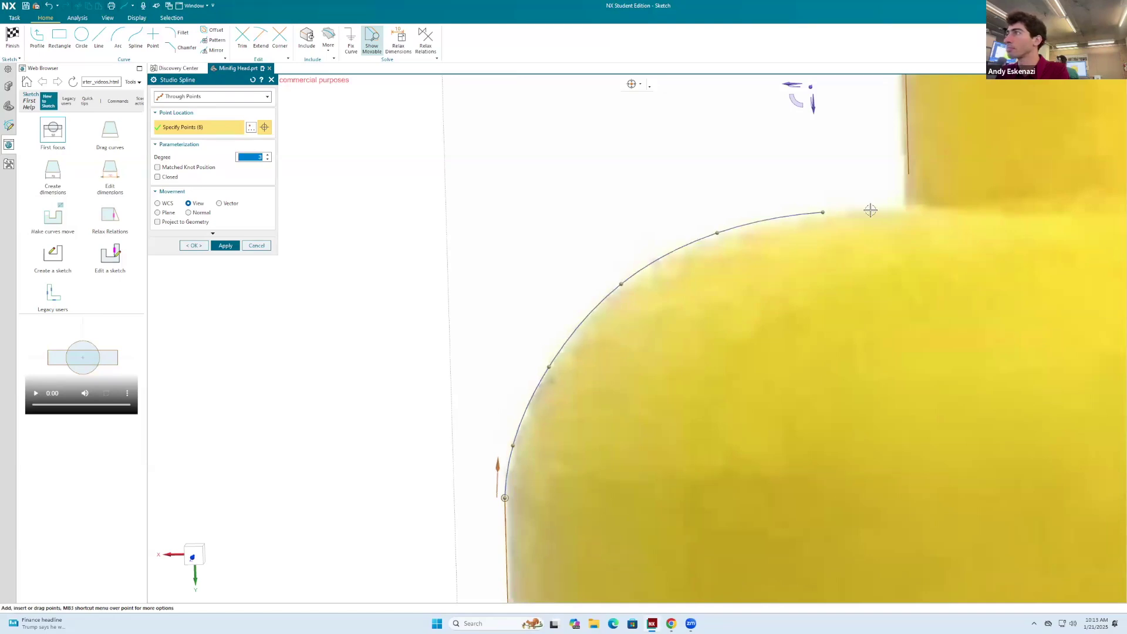
click(909, 174)
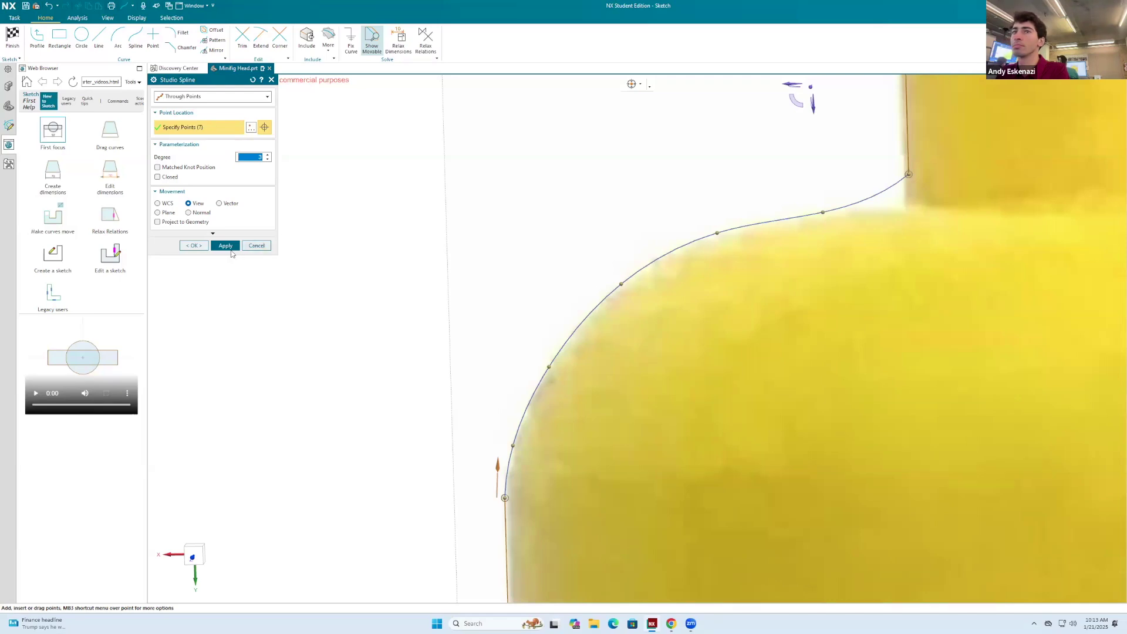
click(195, 246)
Extend the stud's side line down to the shoulder and reshape the upper spline's points to follow the photo's contour.
click(909, 159)
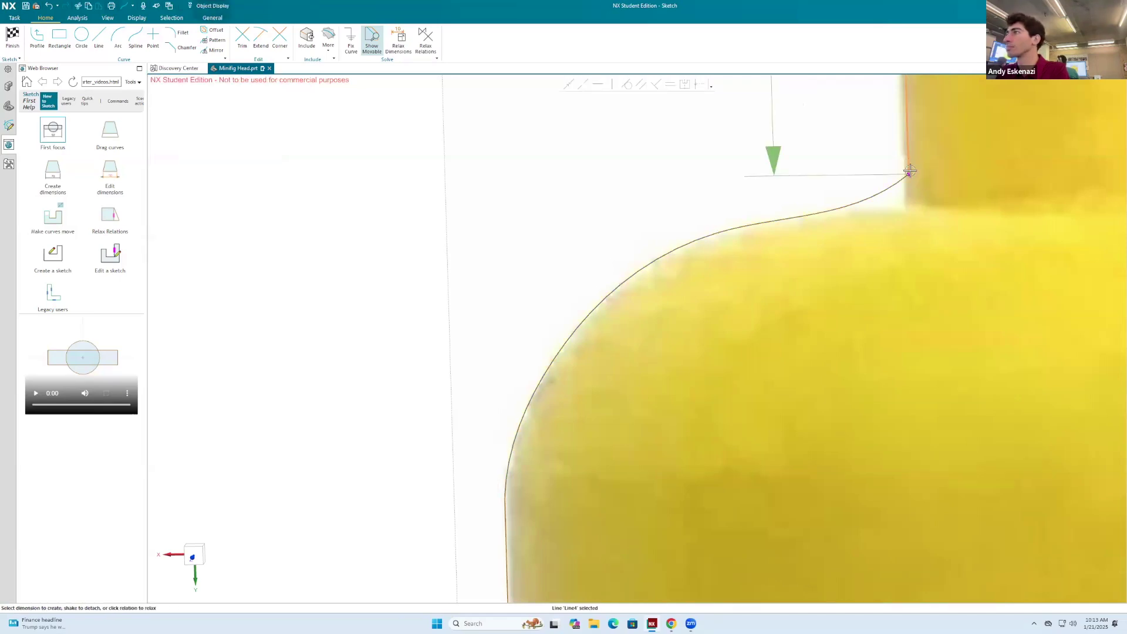
drag(909, 178, 909, 201)
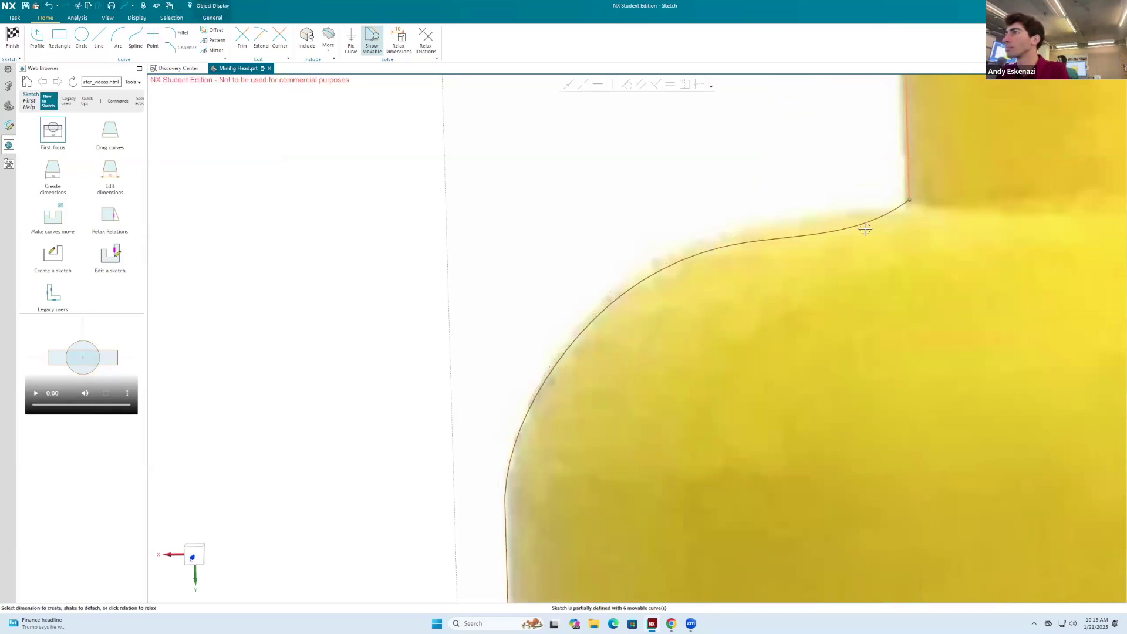
click(801, 237)
drag(813, 234, 815, 217)
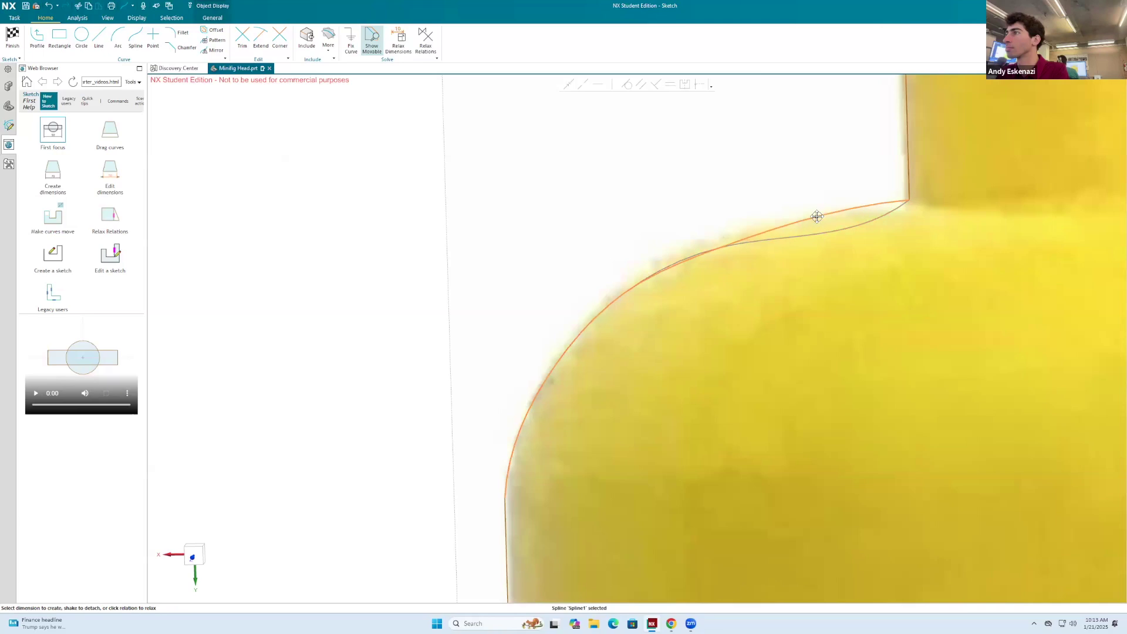
drag(719, 247, 712, 240)
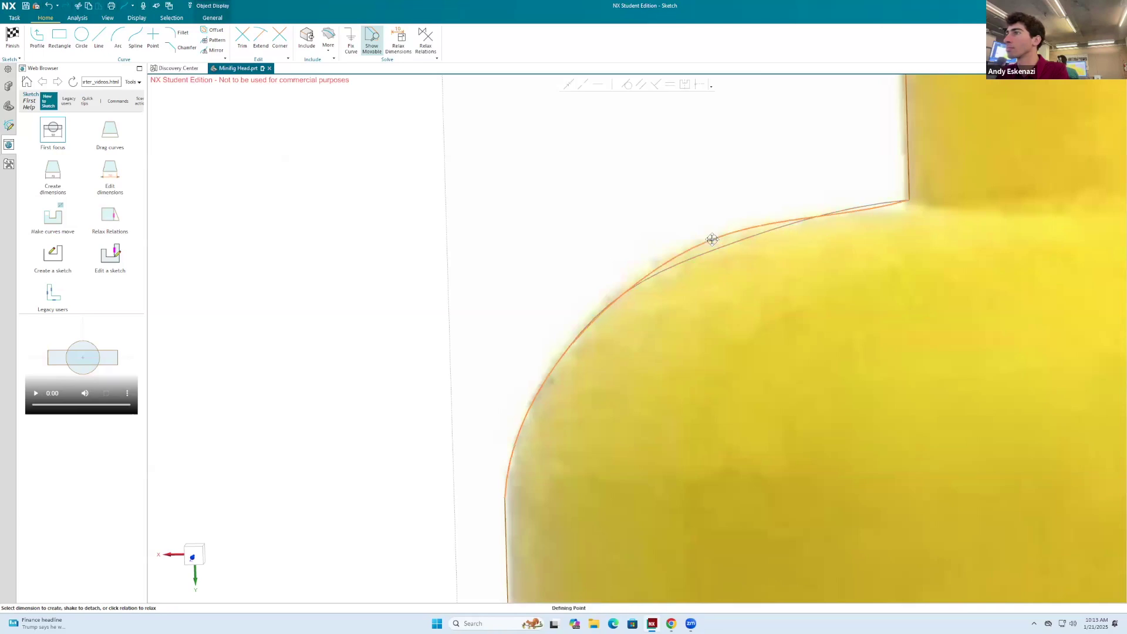
drag(815, 216, 815, 212)
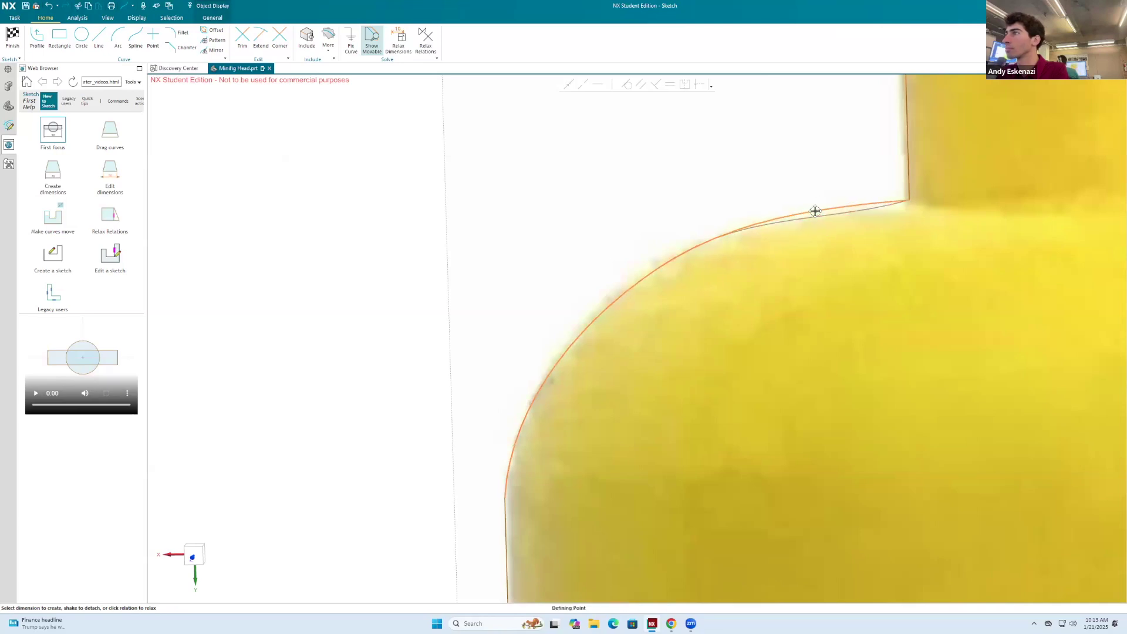
Draw a through-points studio spline with six points along the rounded lower corner, from the side line's lower end to the neck's side line.
scroll(642, 216, down, 8)
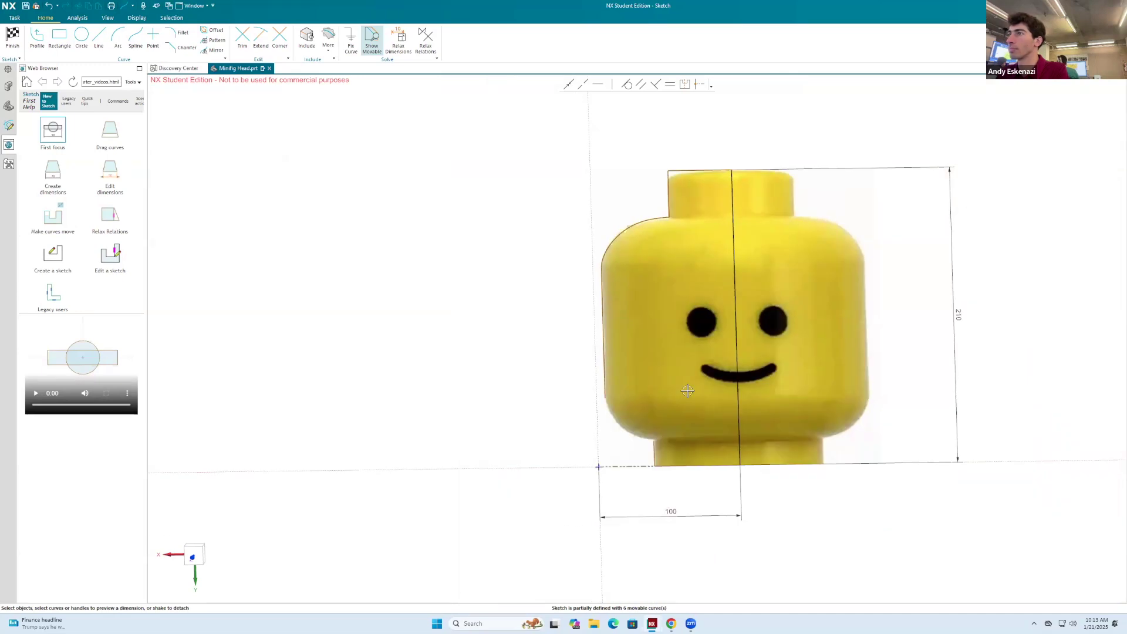
scroll(679, 465, up, 4)
click(135, 40)
click(524, 314)
scroll(524, 320, up, 3)
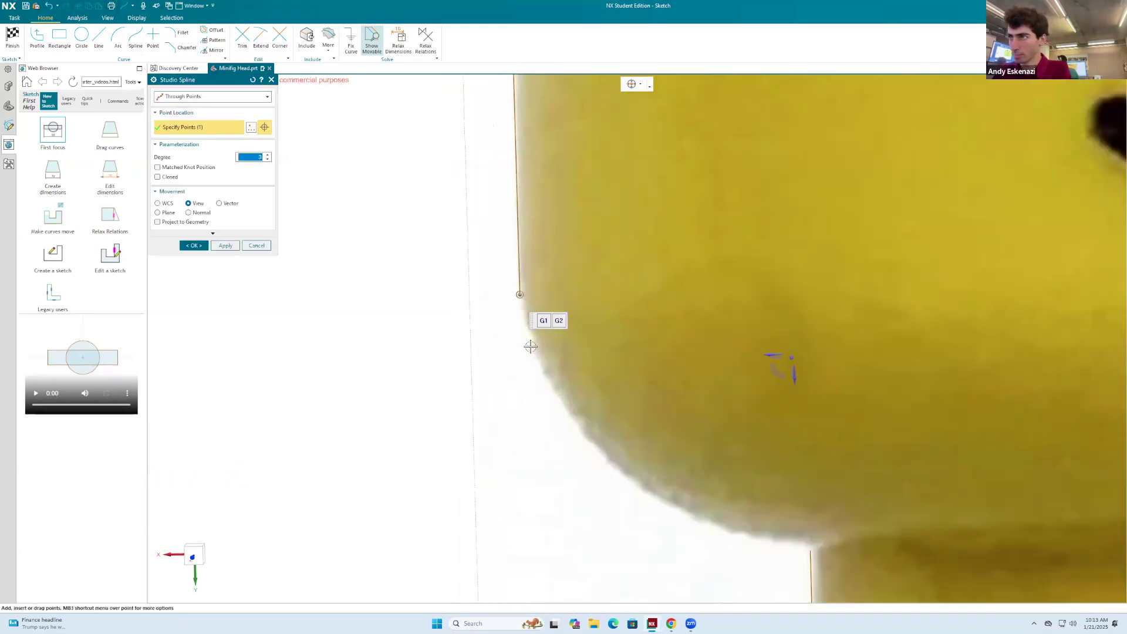
click(531, 347)
click(576, 423)
click(650, 498)
click(743, 537)
click(810, 551)
click(194, 245)
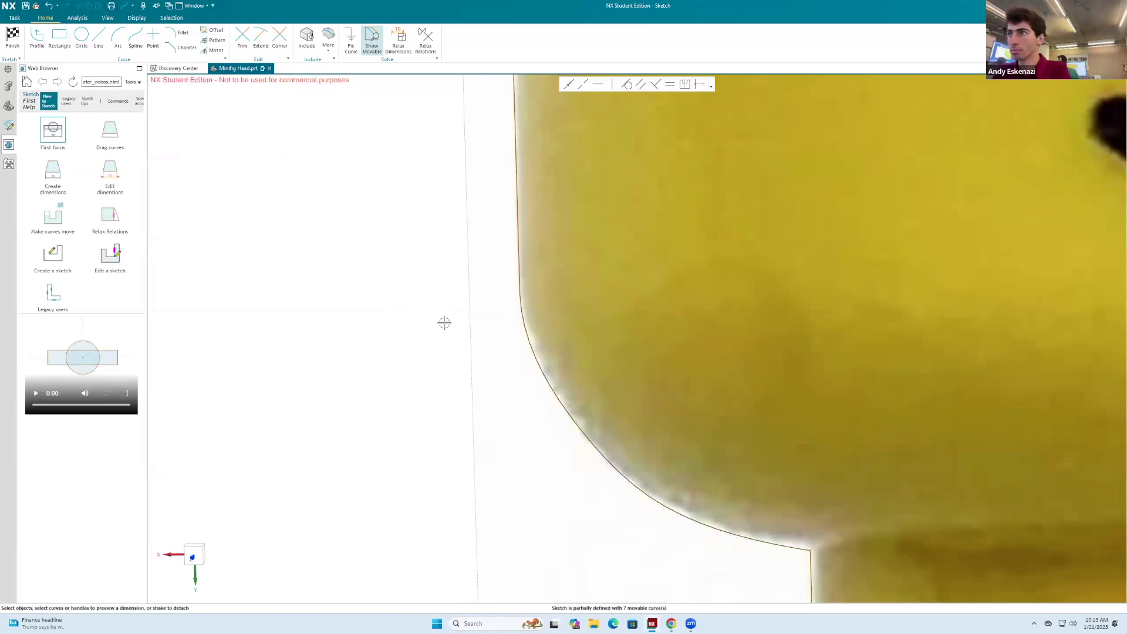
scroll(443, 322, down, 5)
scroll(440, 417, up, 2)
scroll(506, 330, down, 2)
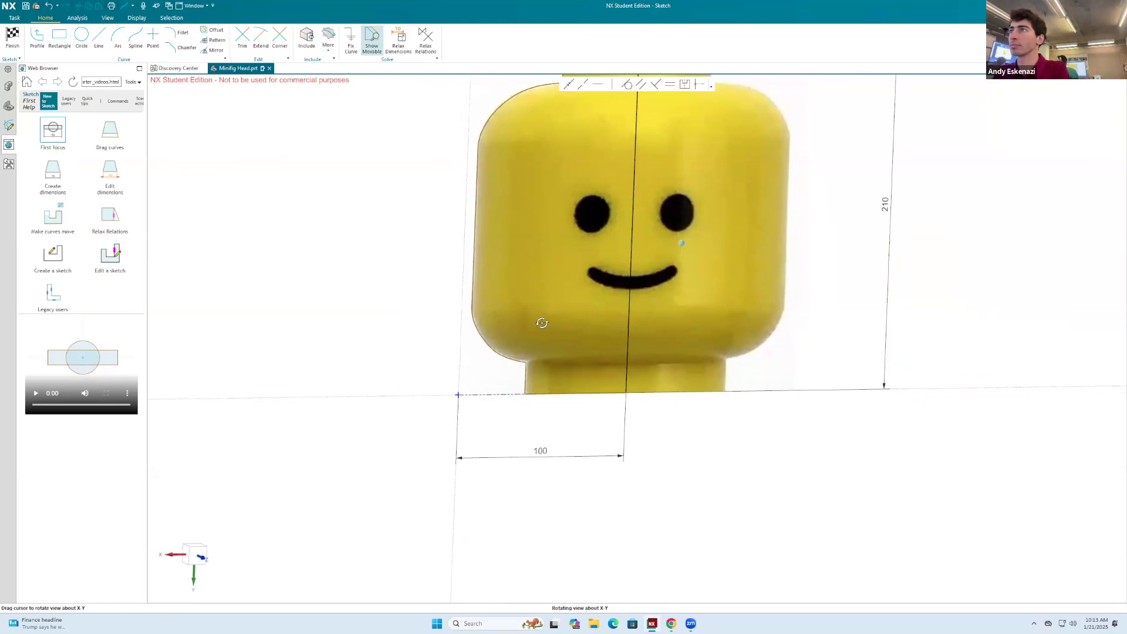
Finish the head profile sketch and start a new sketch on the Top principal plane.
scroll(493, 150, down, 2)
scroll(493, 150, up, 2)
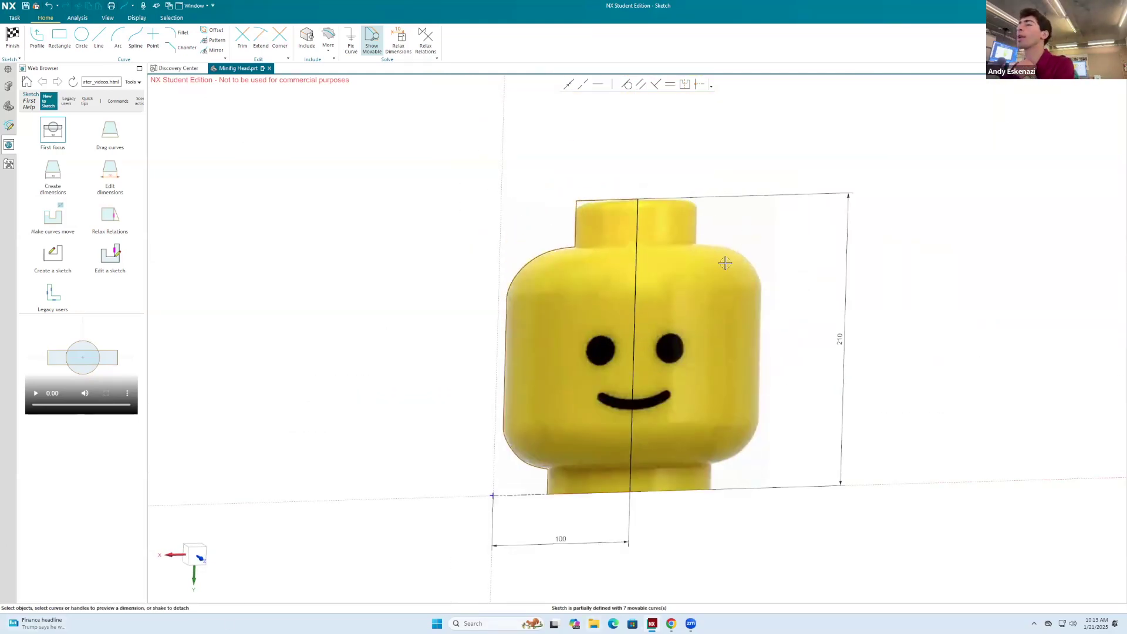
click(12, 36)
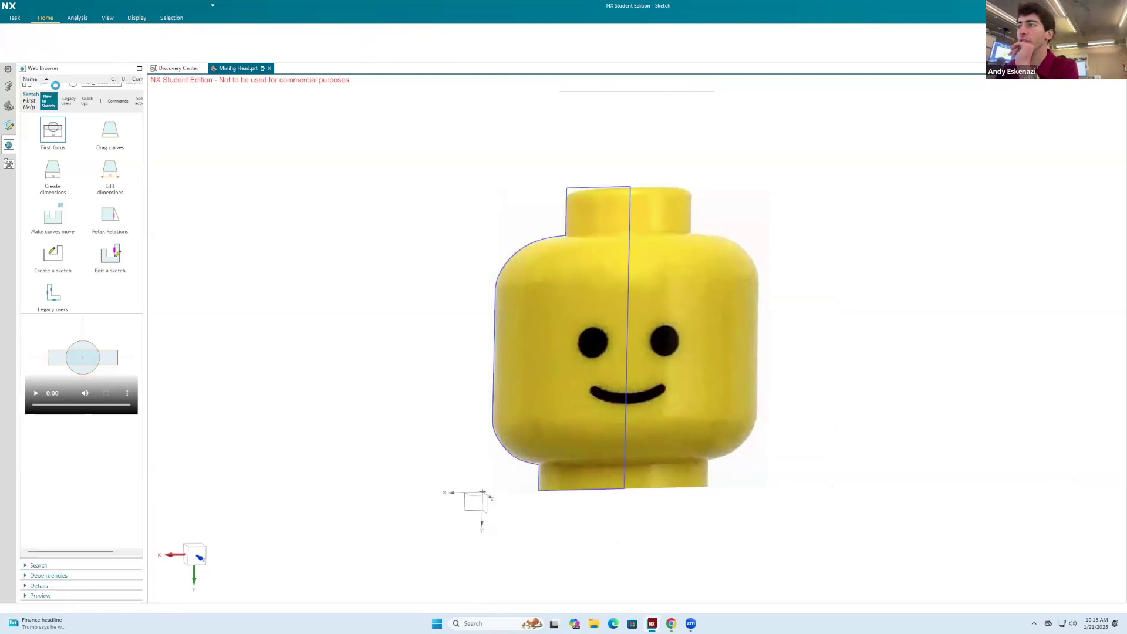
scroll(844, 411, down, 2)
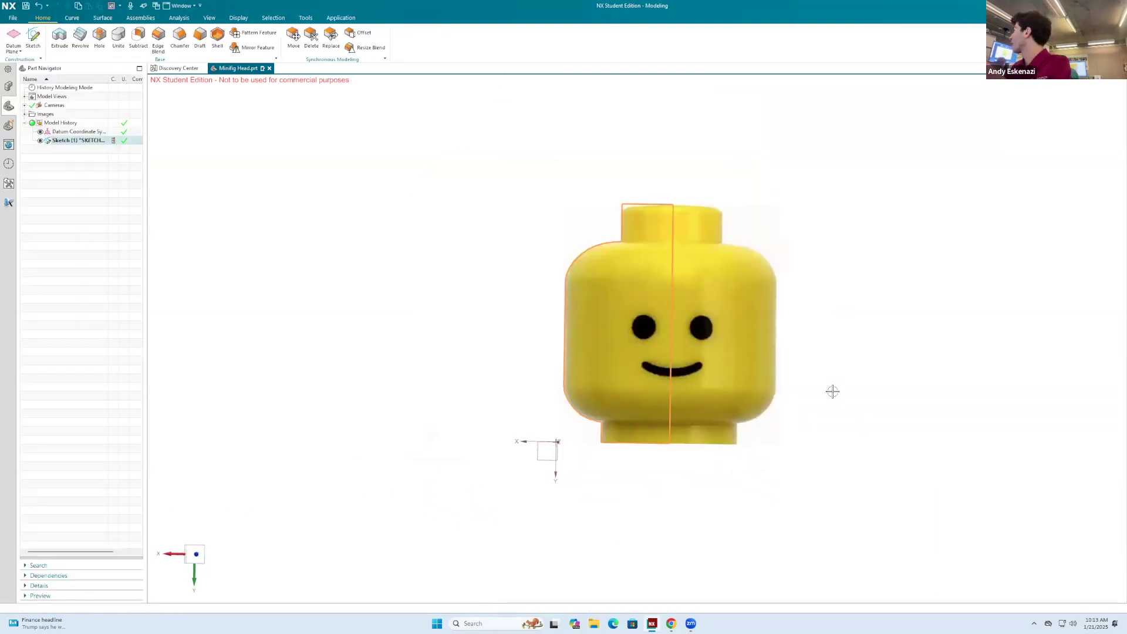
click(33, 36)
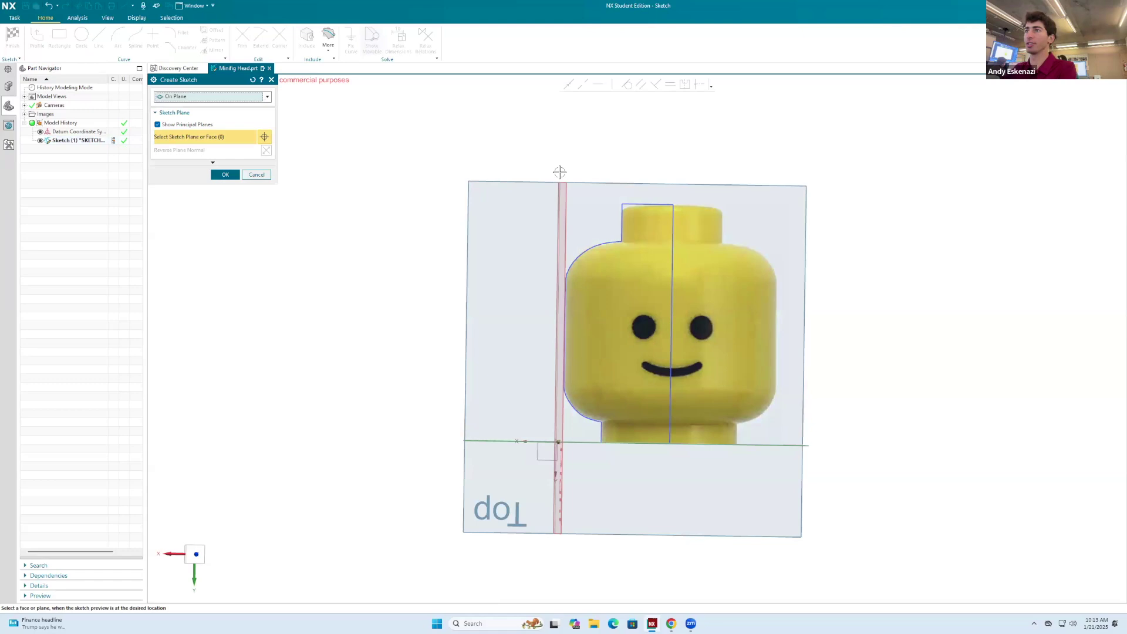
click(511, 179)
click(225, 175)
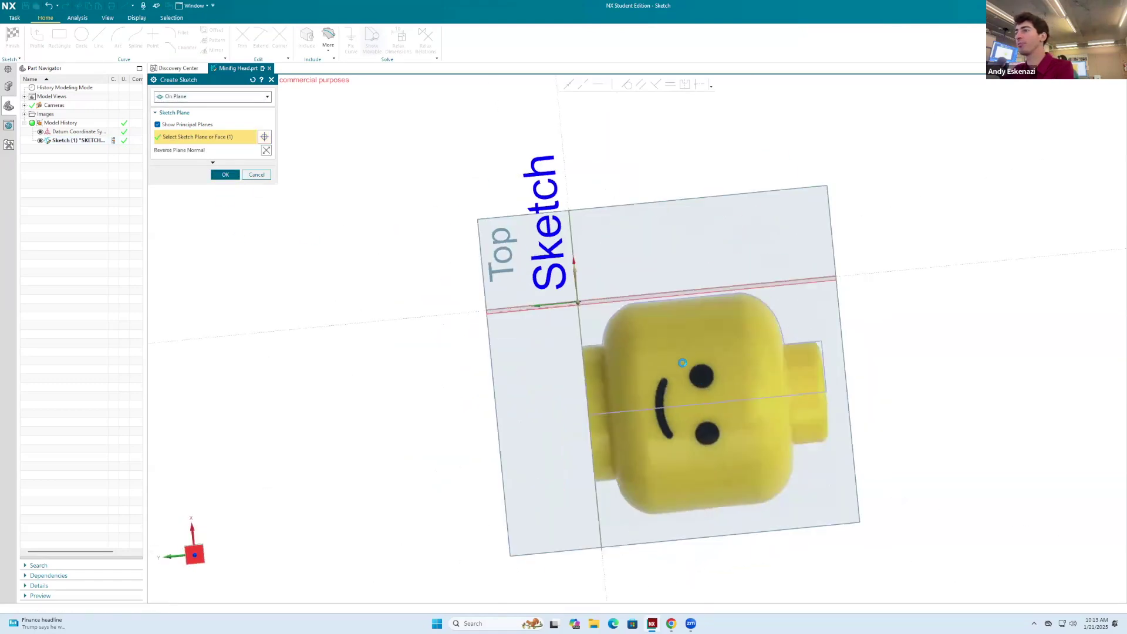
Draw a circle matching the outline of the photo's left eye, starting from the eye's centre.
mouse_move(540, 352)
middle_down()
mouse_move(540, 316)
mouse_move(717, 347)
mouse_move(710, 390)
mouse_move(712, 358)
middle_up()
scroll(492, 440, up, 4)
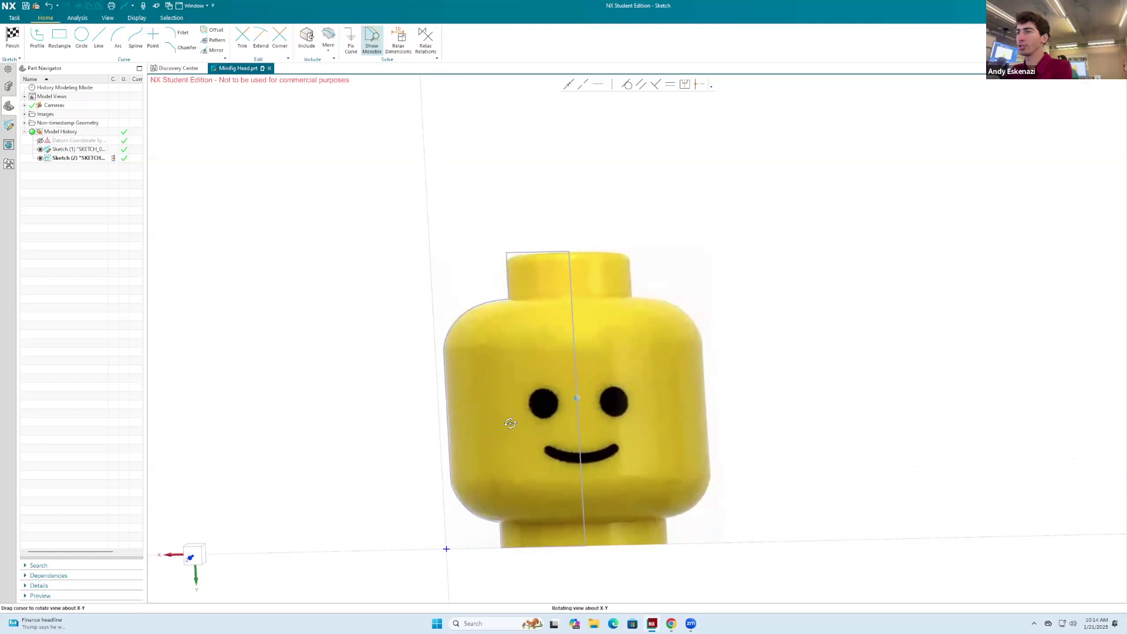
scroll(459, 311, up, 3)
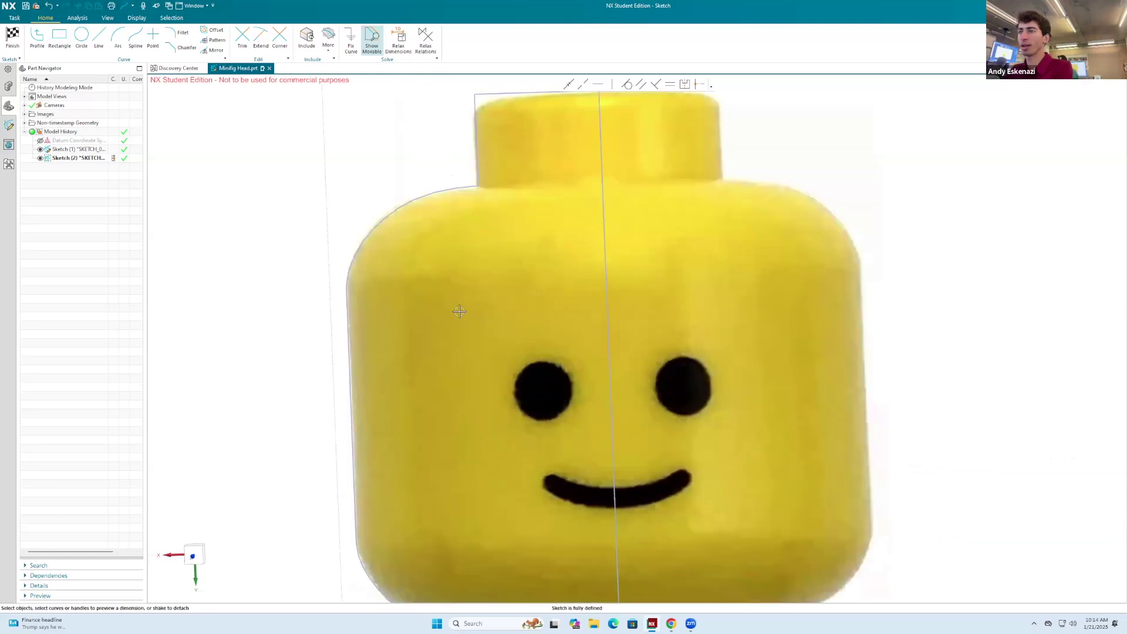
click(82, 36)
click(543, 392)
click(543, 364)
key(Escape)
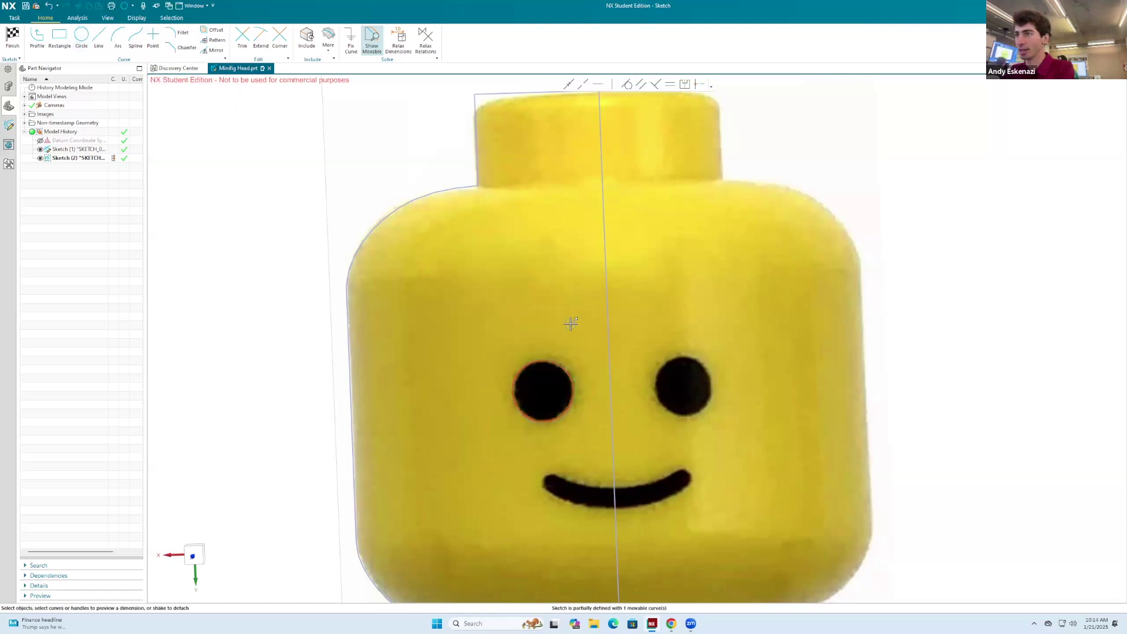
Include the head profile's vertical centre line in the new sketch and convert it to a reference line.
scroll(569, 320, down, 5)
scroll(595, 333, up, 4)
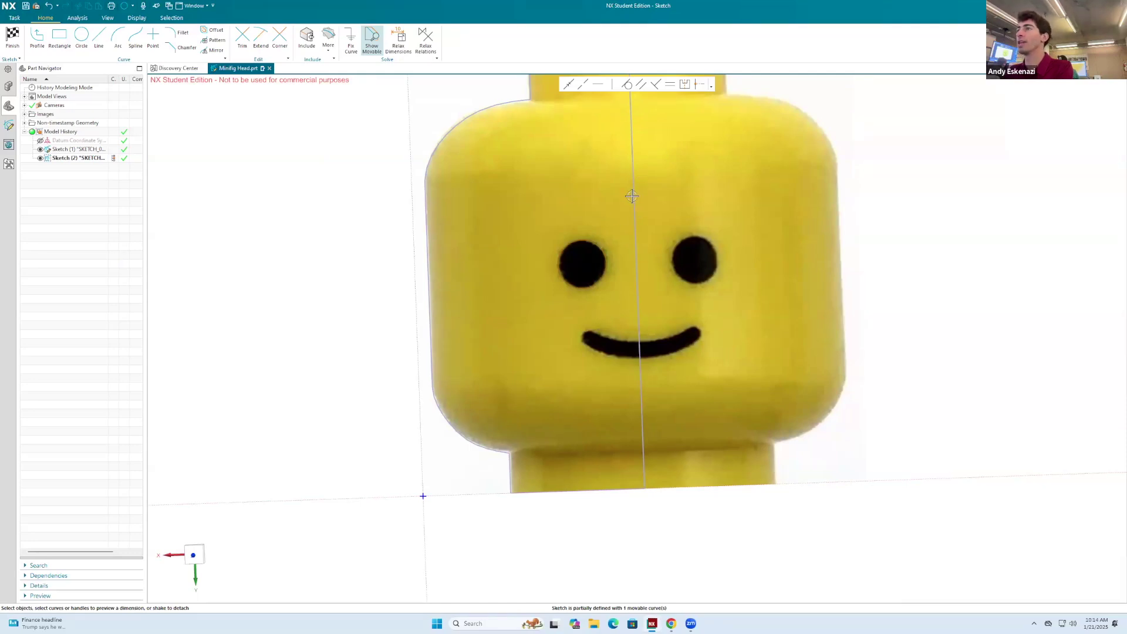
right_click(418, 118)
click(525, 106)
click(517, 116)
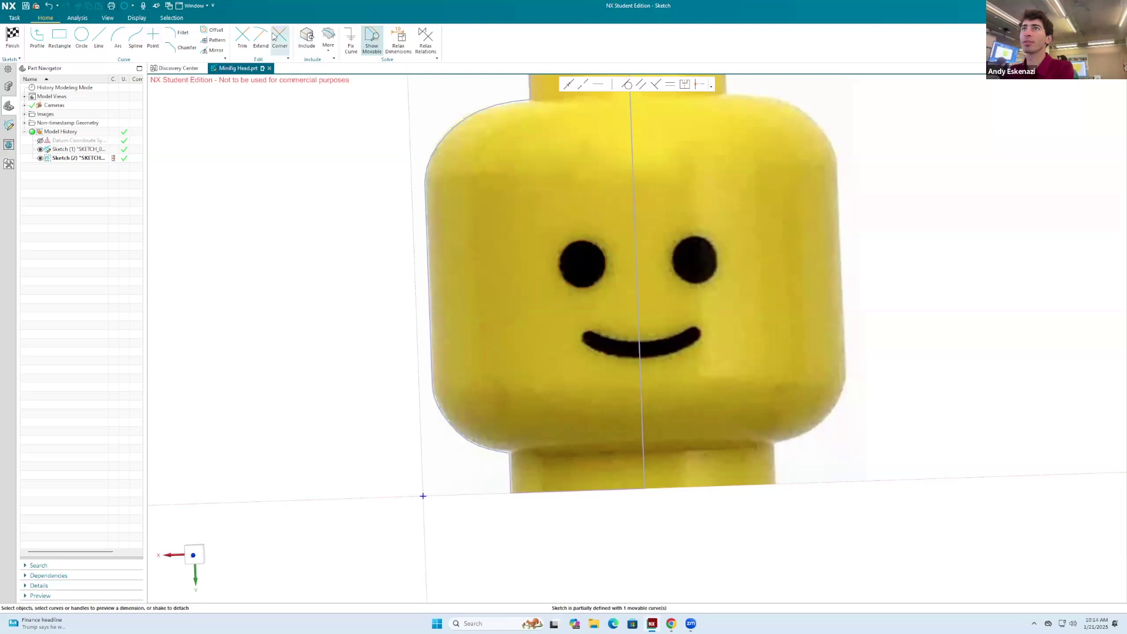
click(327, 40)
click(344, 73)
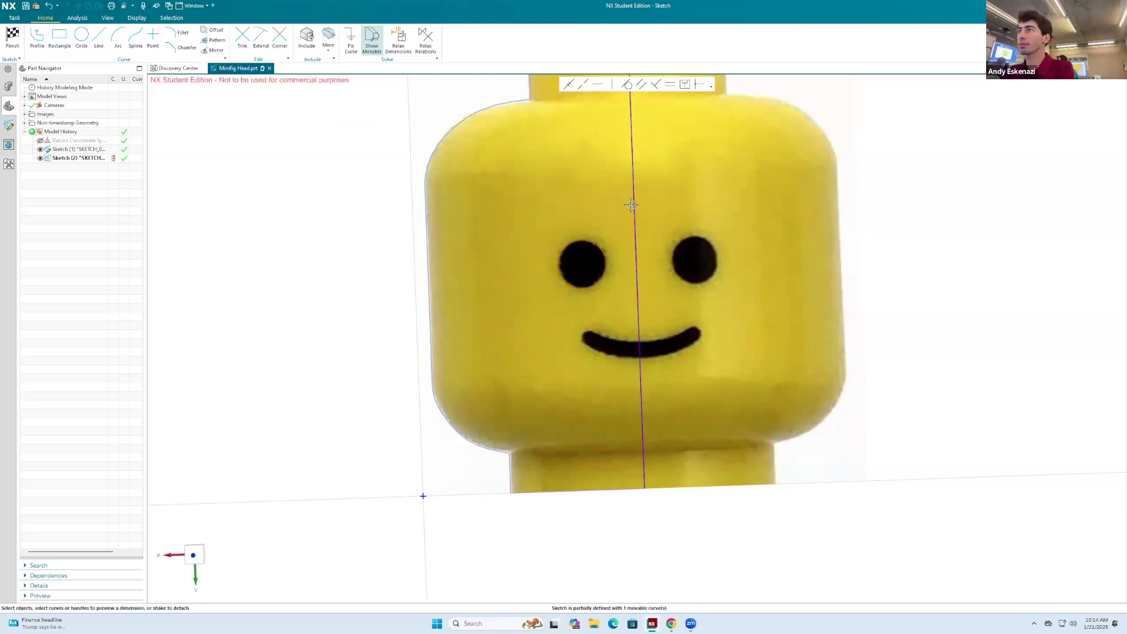
right_click(634, 205)
click(643, 195)
Draw a through-points studio spline with seven points along the smile's upper edge, from the centreline out past its left end.
scroll(676, 270, down, 1)
middle_drag(679, 269, 681, 264)
scroll(646, 293, up, 4)
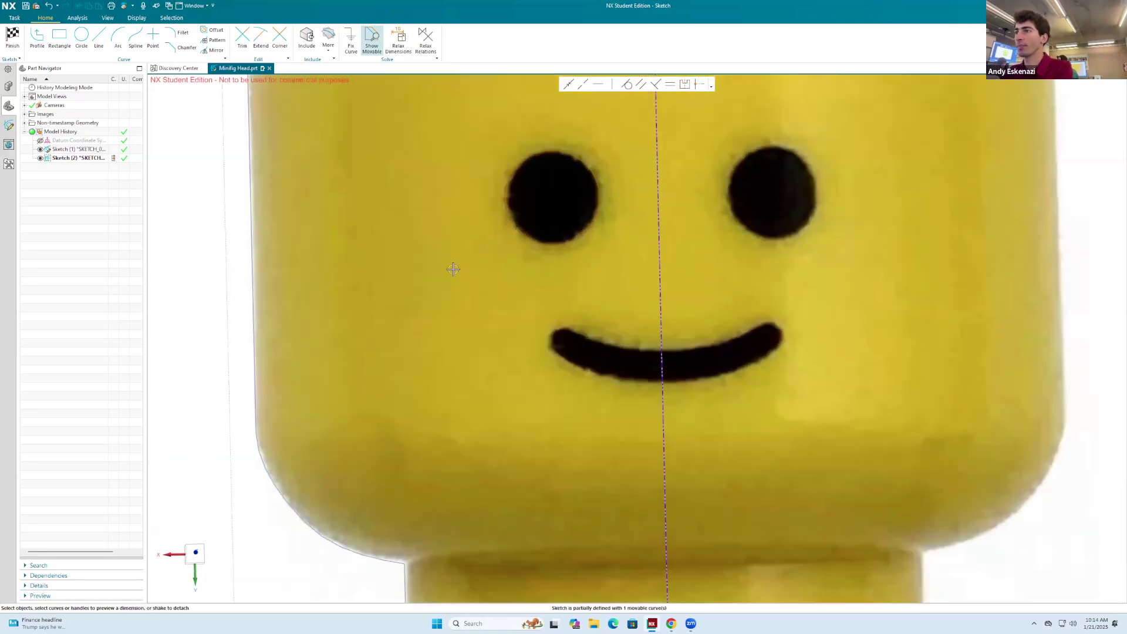
click(135, 38)
scroll(663, 353, up, 3)
click(680, 358)
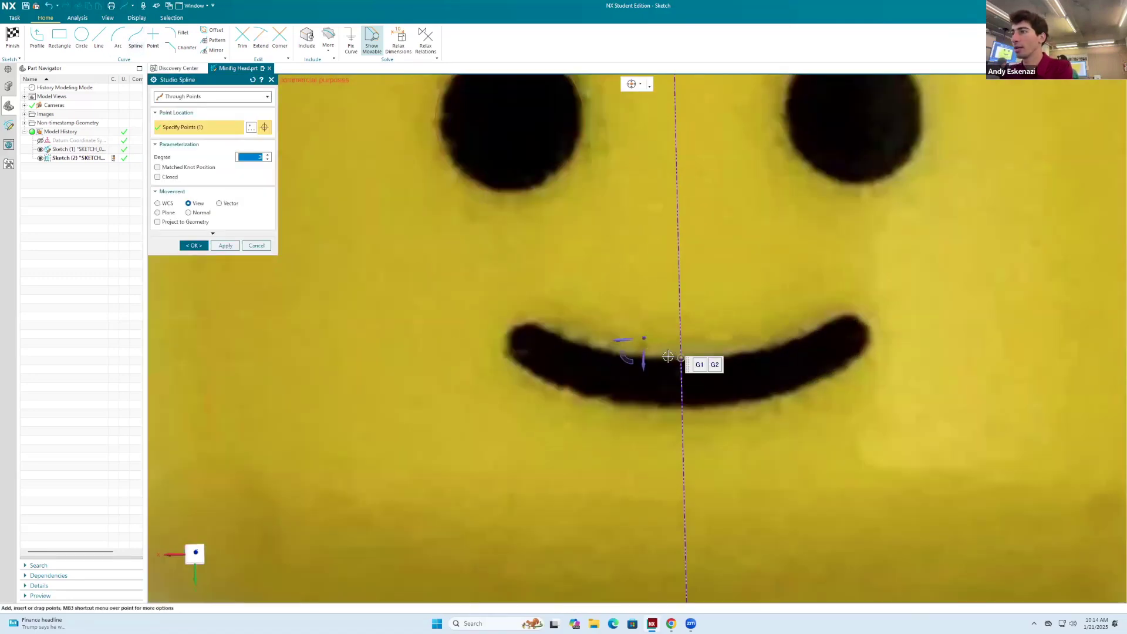
scroll(668, 356, up, 2)
click(652, 358)
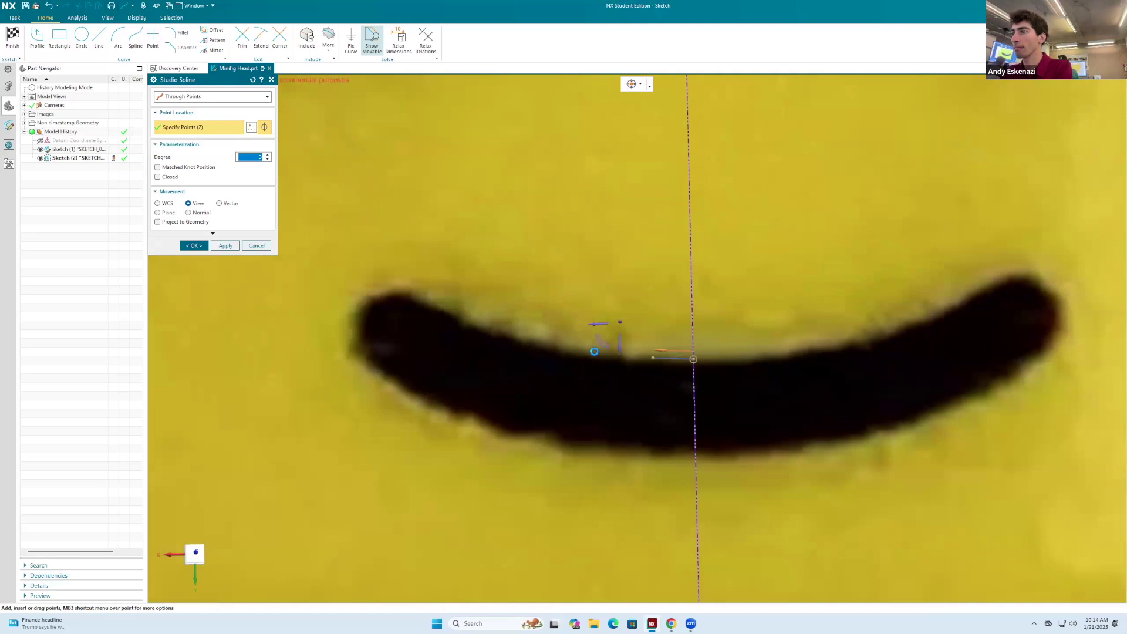
click(541, 333)
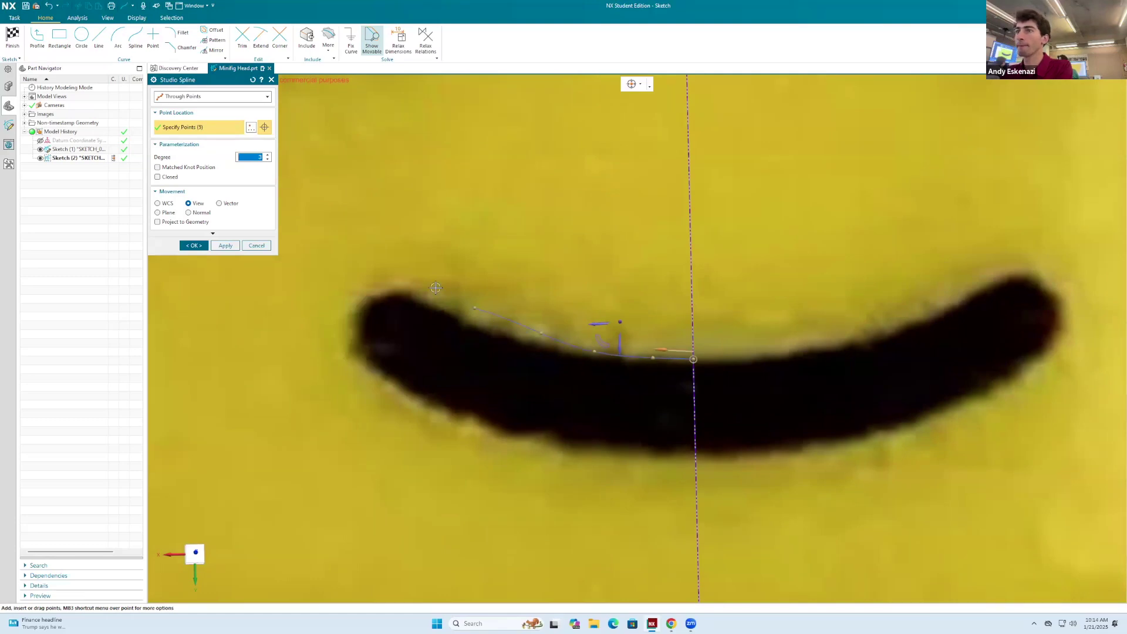
click(394, 269)
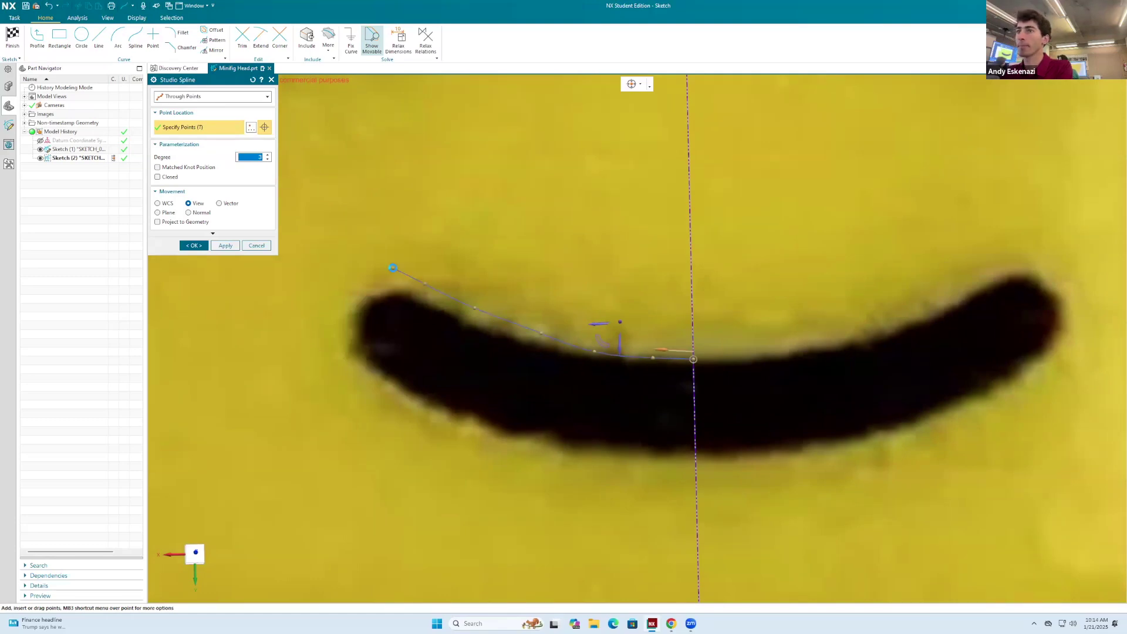
click(193, 246)
Draw a through-points studio spline with seven points along the smile's lower edge, from the centreline out past its left end.
click(136, 37)
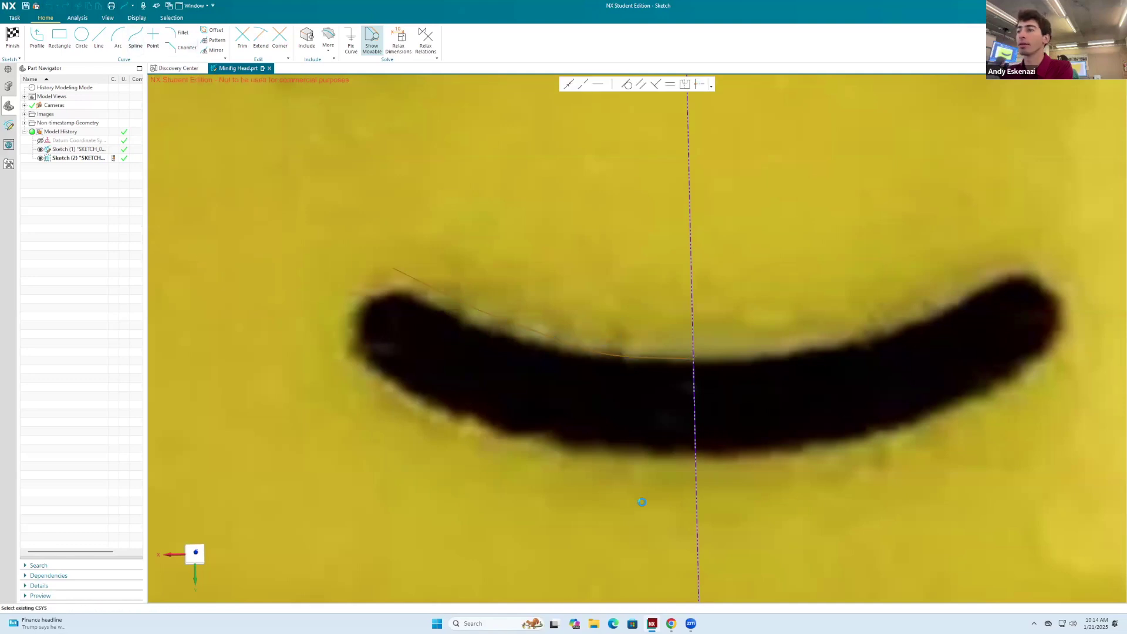
click(694, 455)
click(551, 438)
click(476, 421)
click(413, 390)
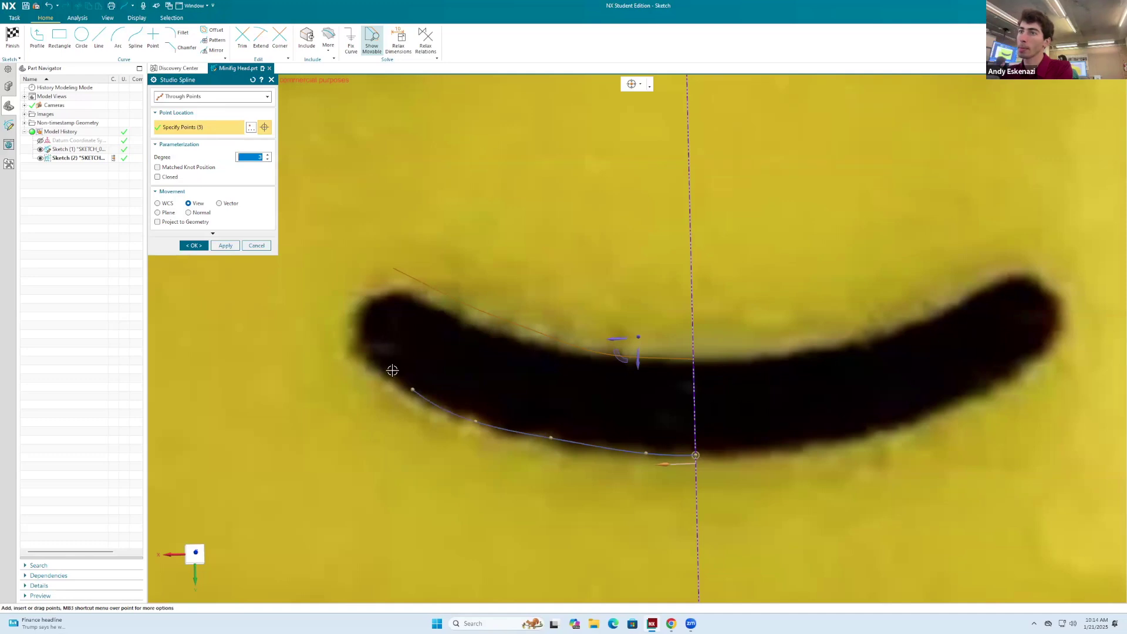
click(338, 328)
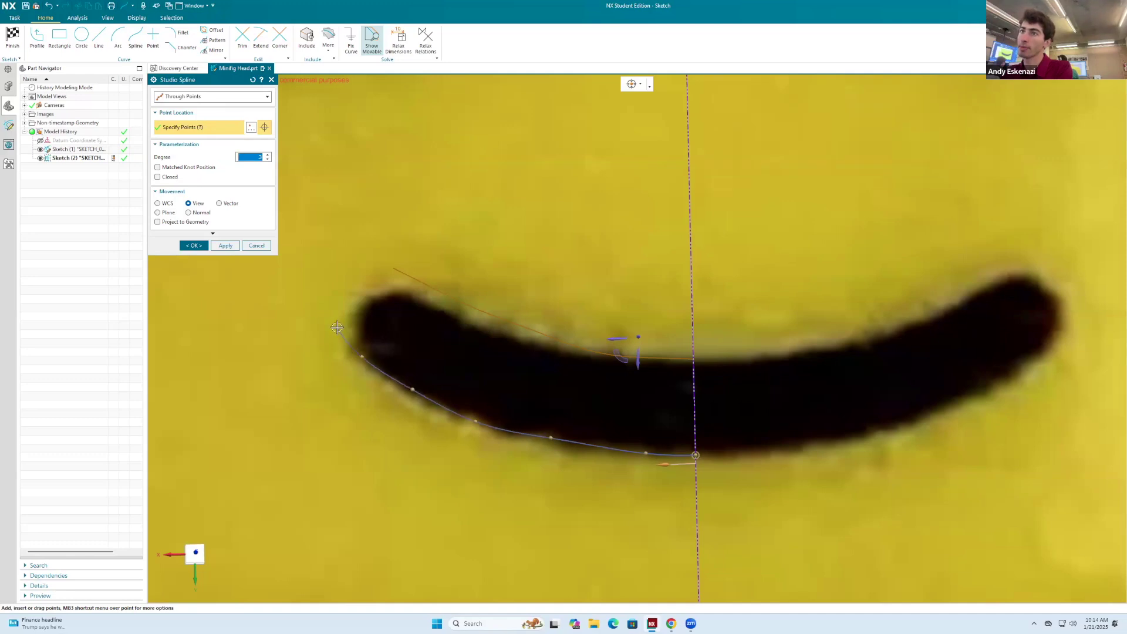
click(191, 245)
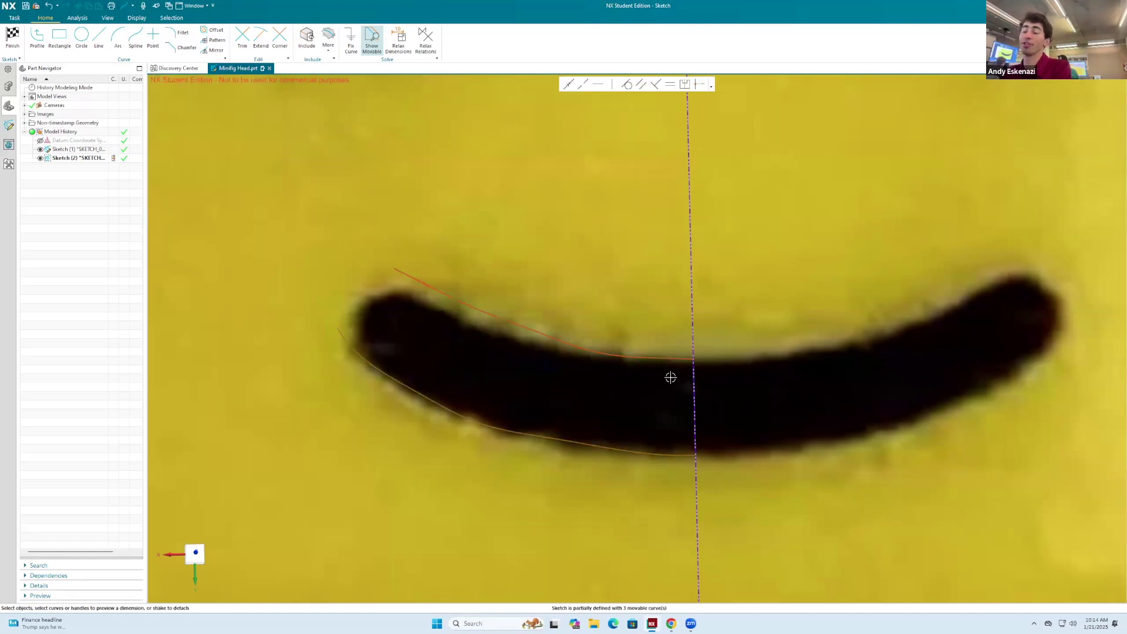
Draw a five-point studio spline around the smile's left end, joining the free ends of the upper and lower splines.
scroll(675, 373, down, 2)
scroll(706, 421, down, 2)
scroll(531, 359, up, 3)
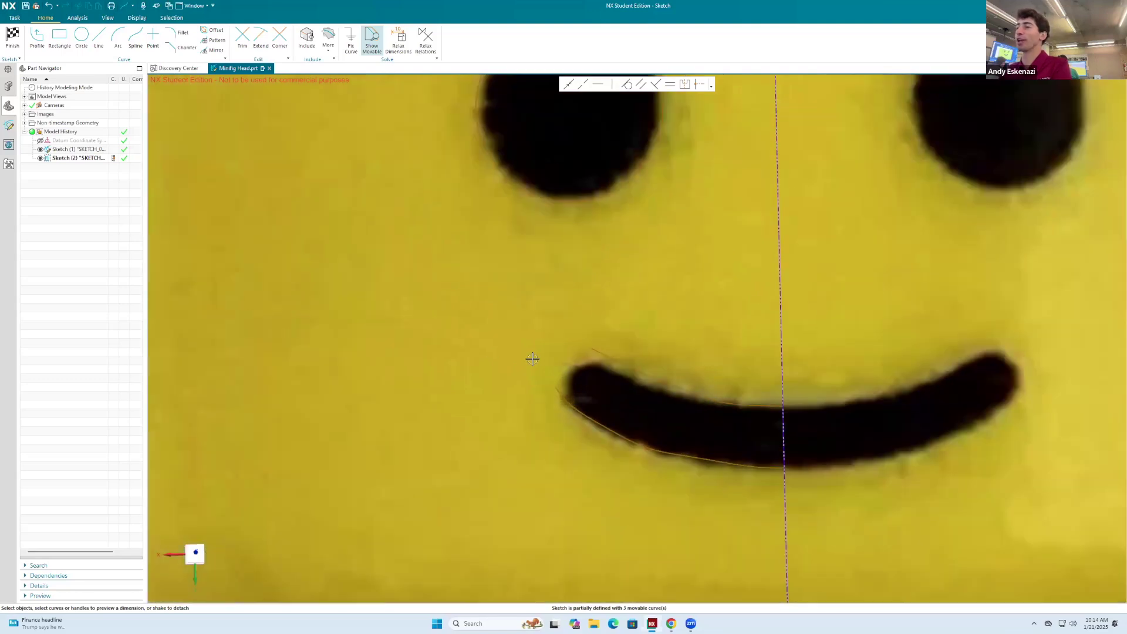
click(136, 40)
click(636, 337)
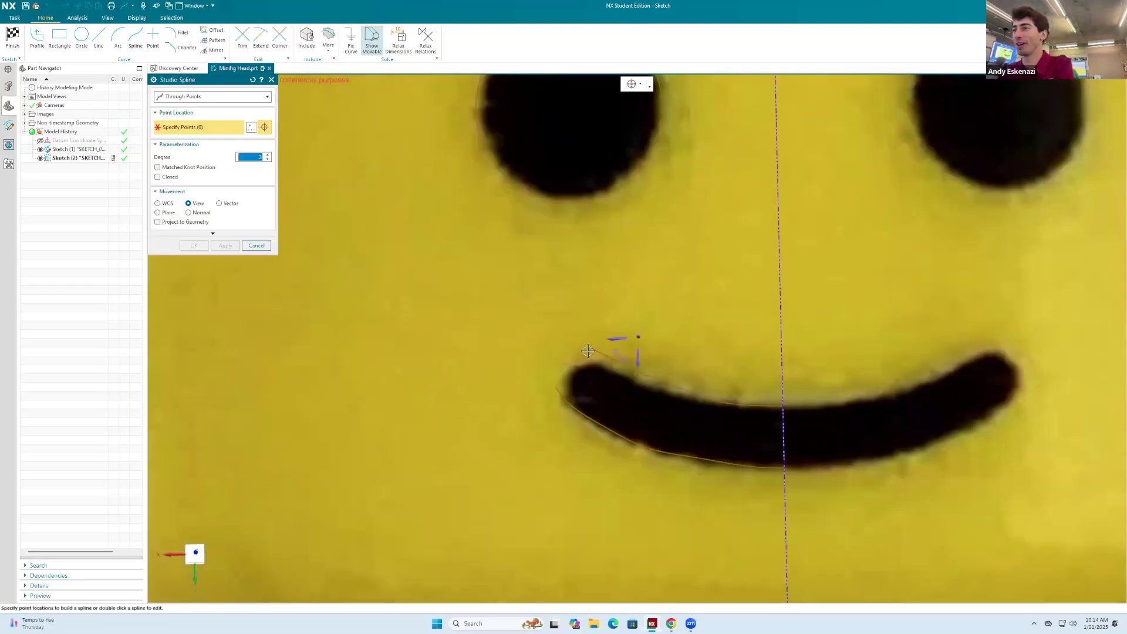
scroll(582, 347, up, 3)
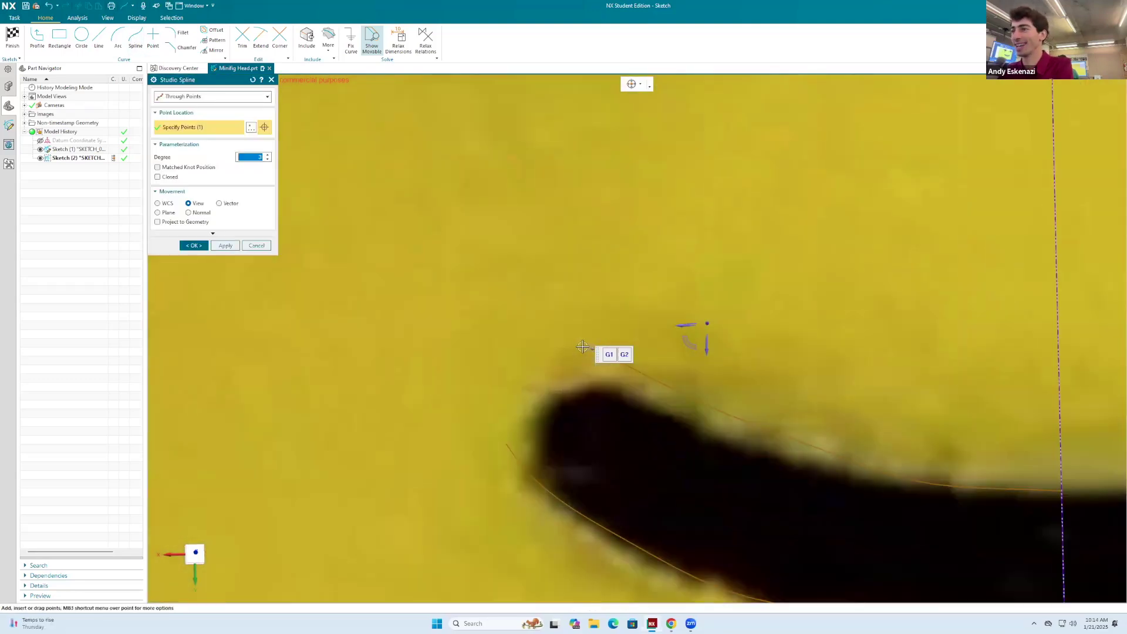
click(551, 342)
click(521, 364)
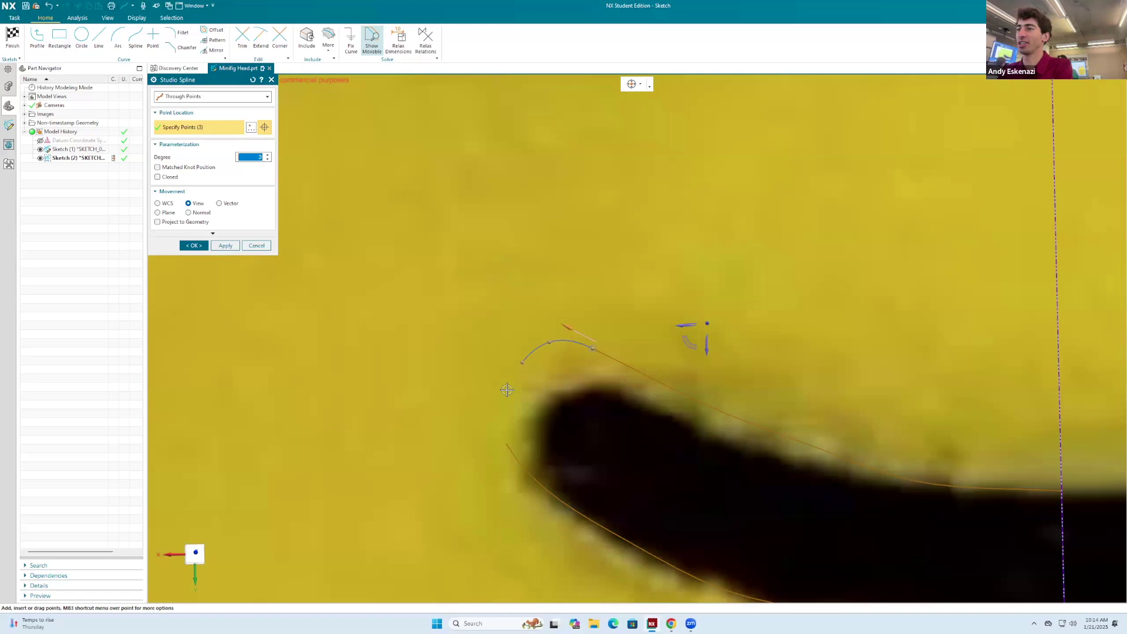
click(506, 444)
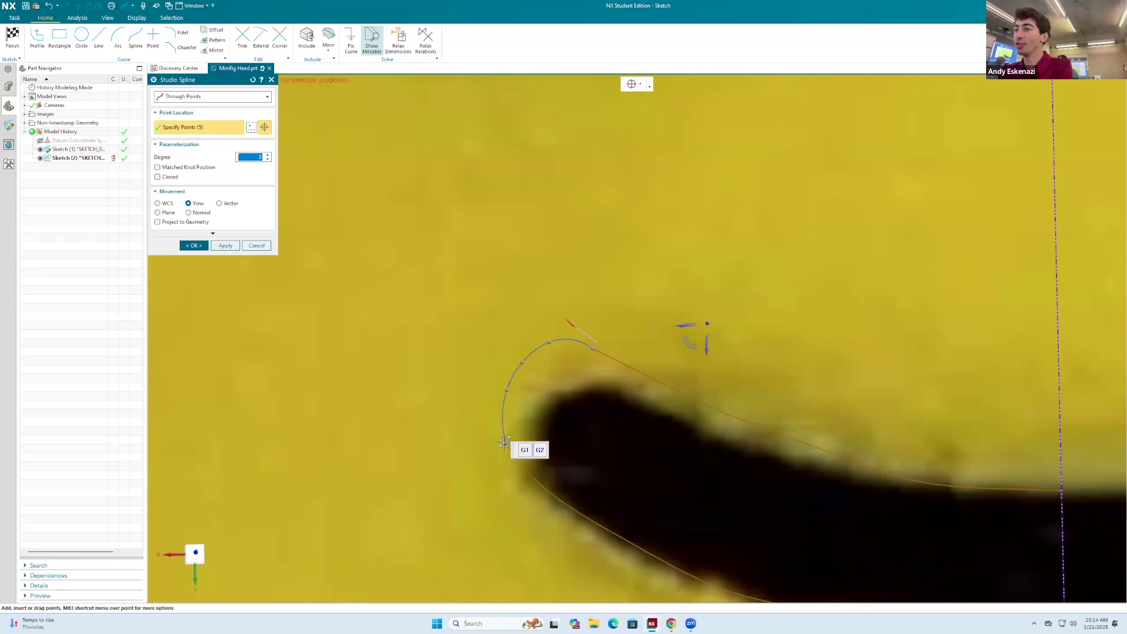
click(195, 246)
Reshape the smile's end spline by moving its defining points into a smoother rounded curve.
scroll(596, 340, down, 2)
scroll(596, 340, up, 2)
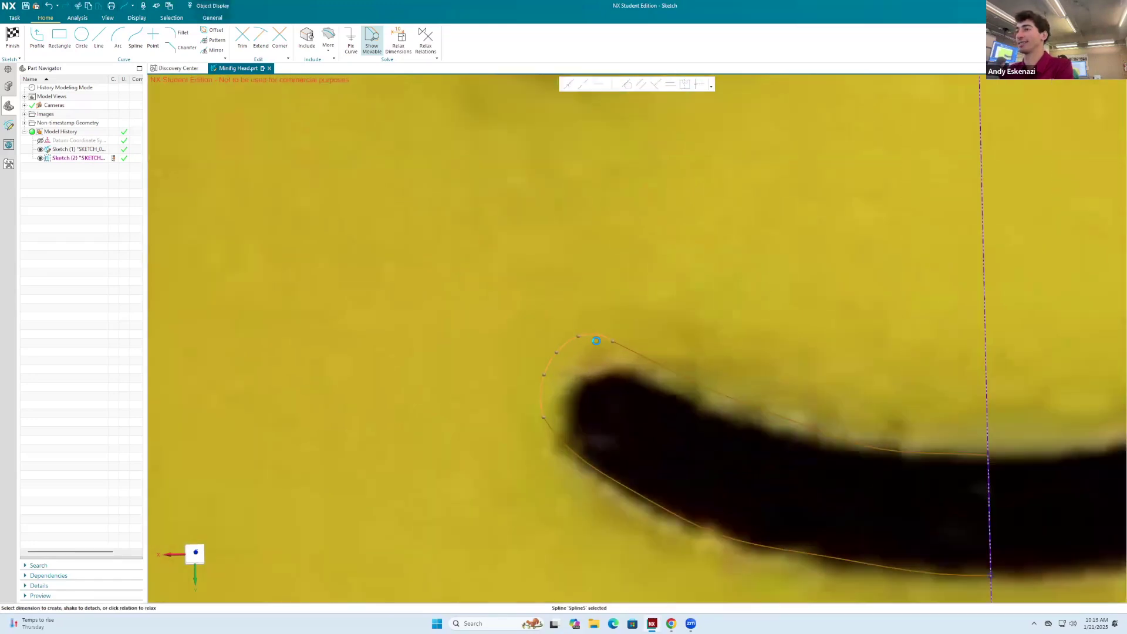
scroll(596, 340, up, 1)
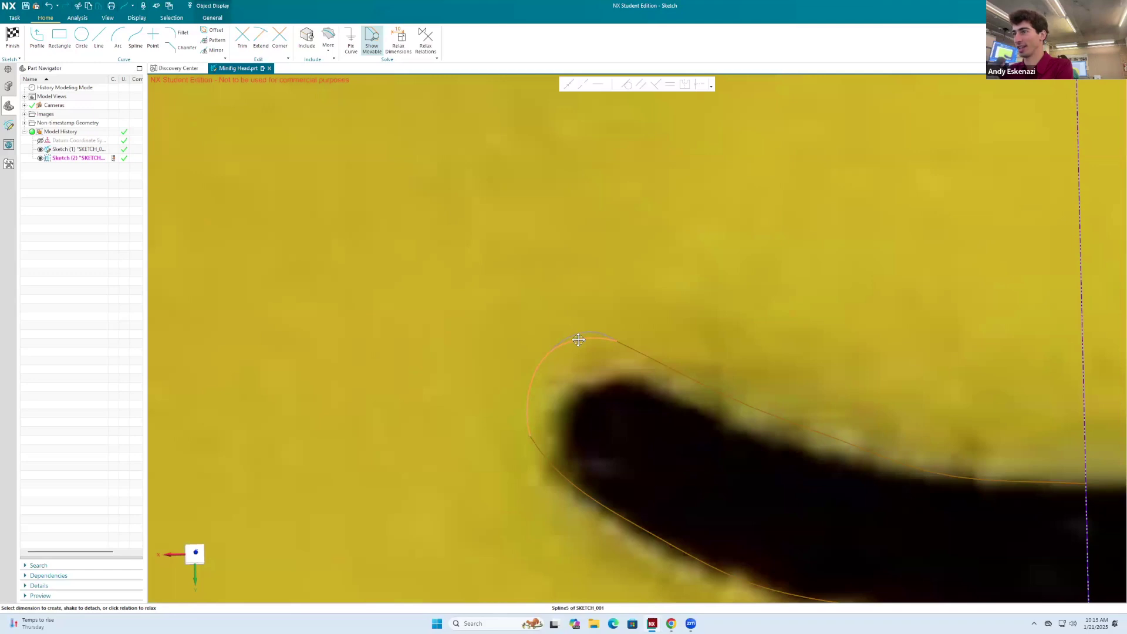
click(529, 420)
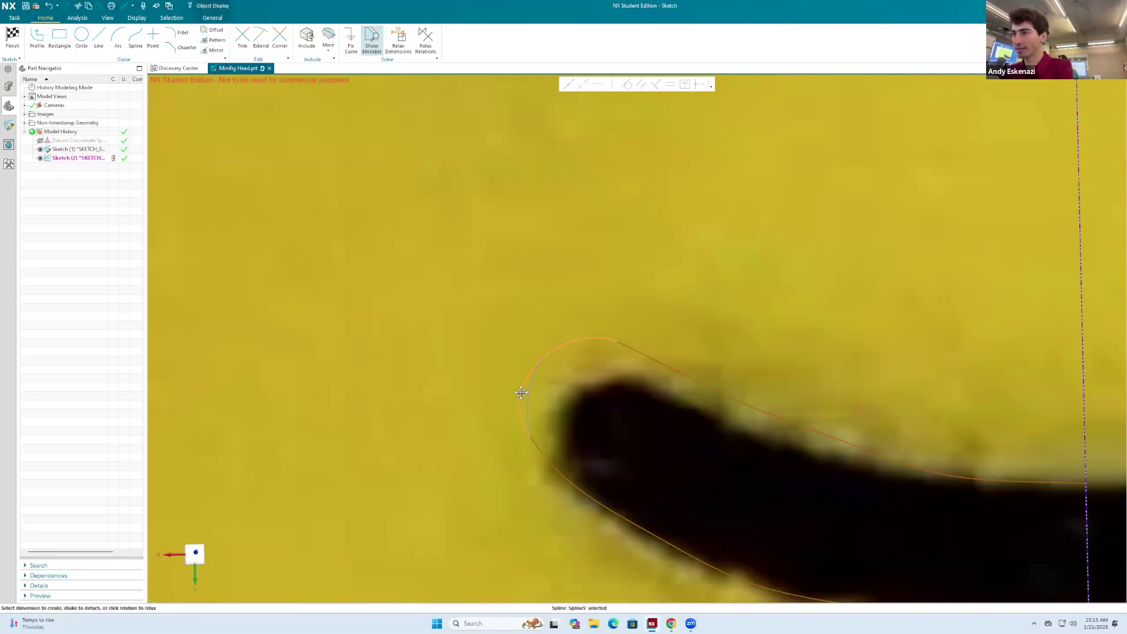
click(592, 337)
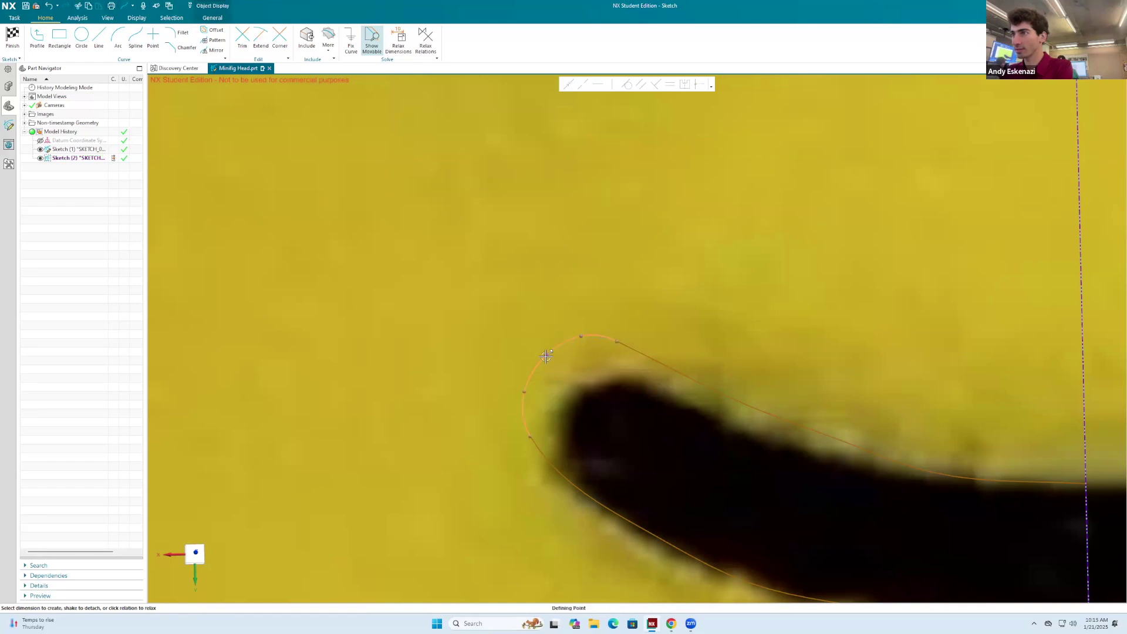
key(Escape)
Mirror the eye circle and the three smile splines about the vertical reference centreline.
scroll(475, 339, down, 6)
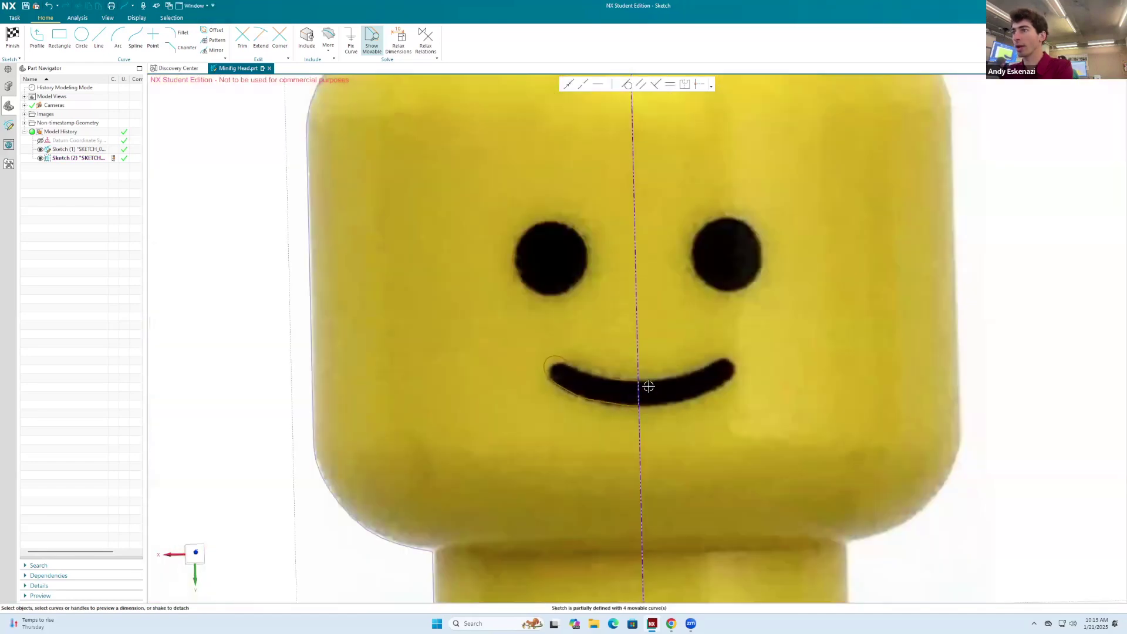
scroll(567, 320, up, 1)
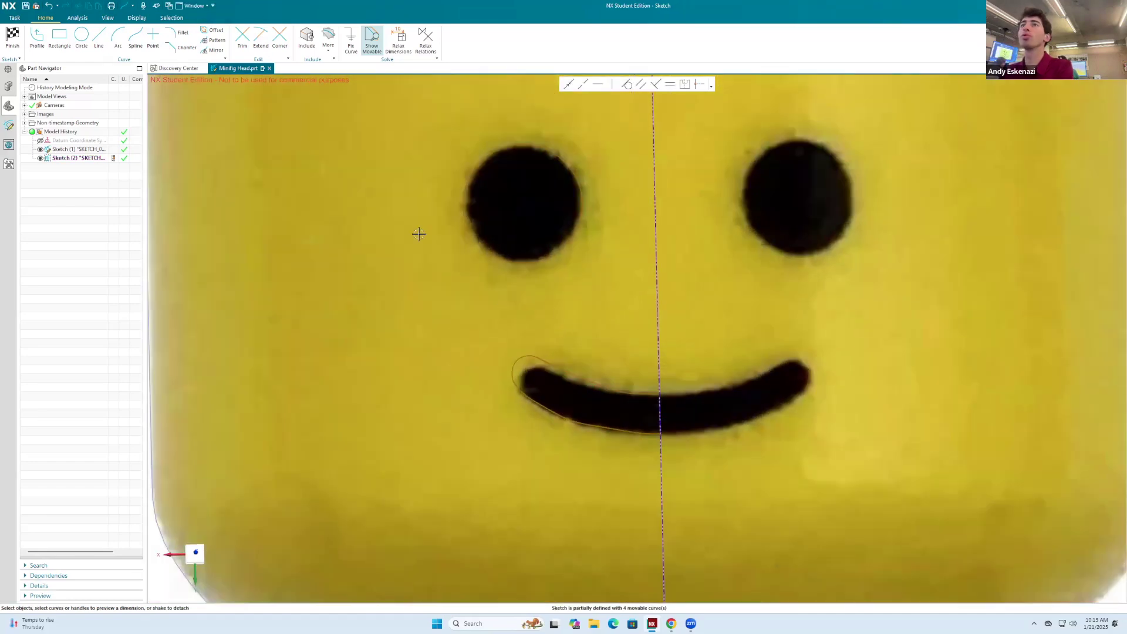
click(215, 50)
click(577, 209)
click(562, 365)
click(176, 139)
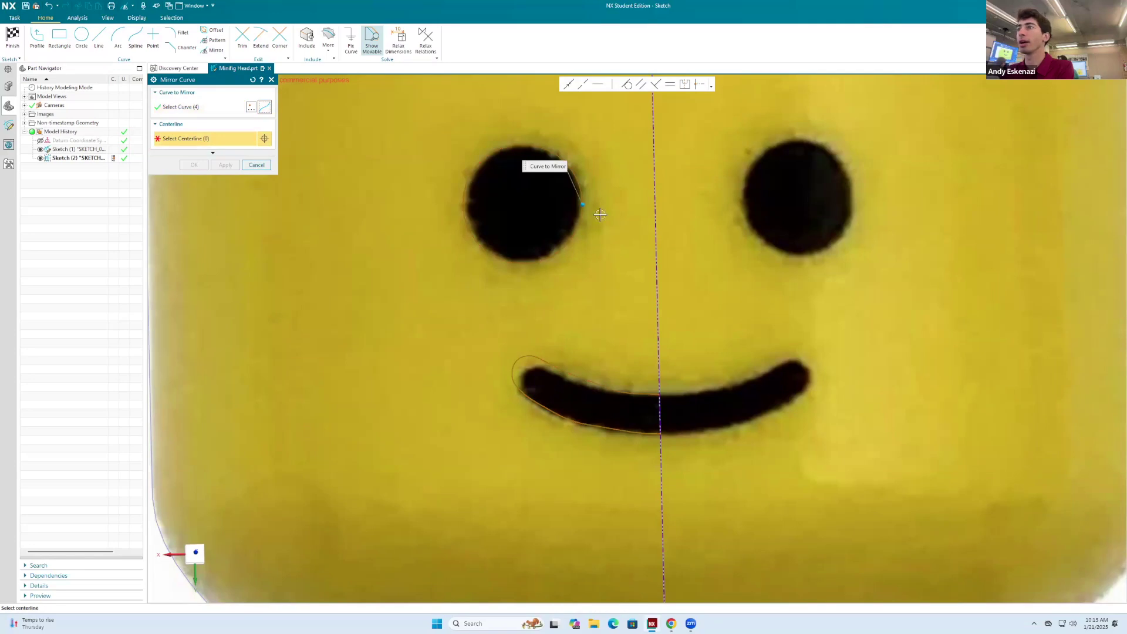
click(656, 223)
click(196, 165)
Finish the face sketch and check both sketches from a slightly tilted view.
scroll(589, 264, down, 5)
middle_drag(452, 252, 422, 252)
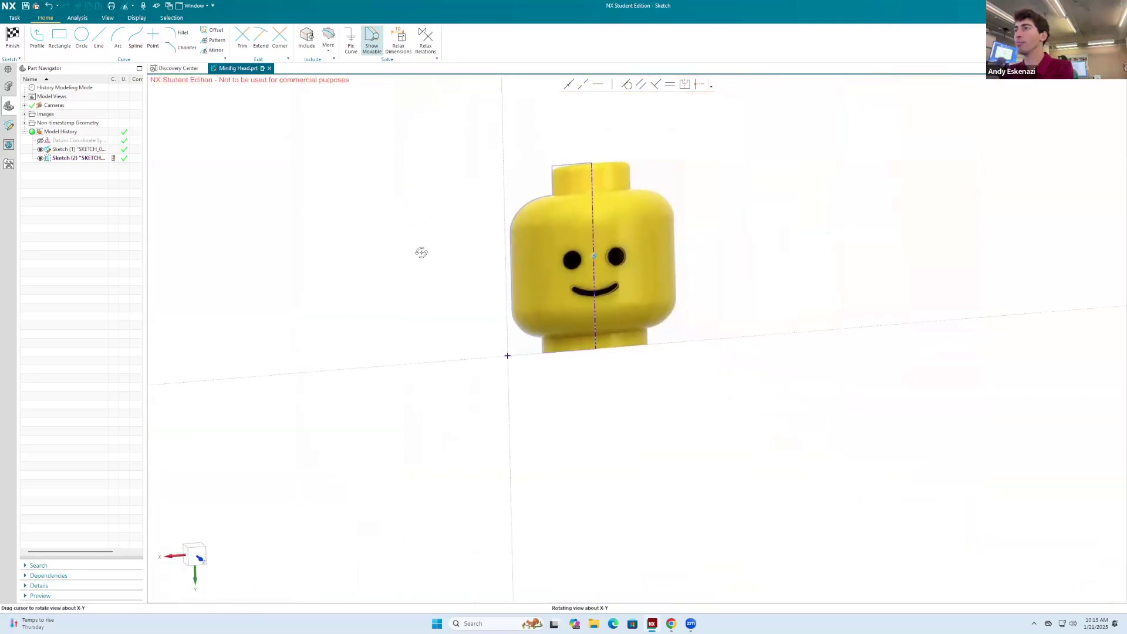
click(13, 37)
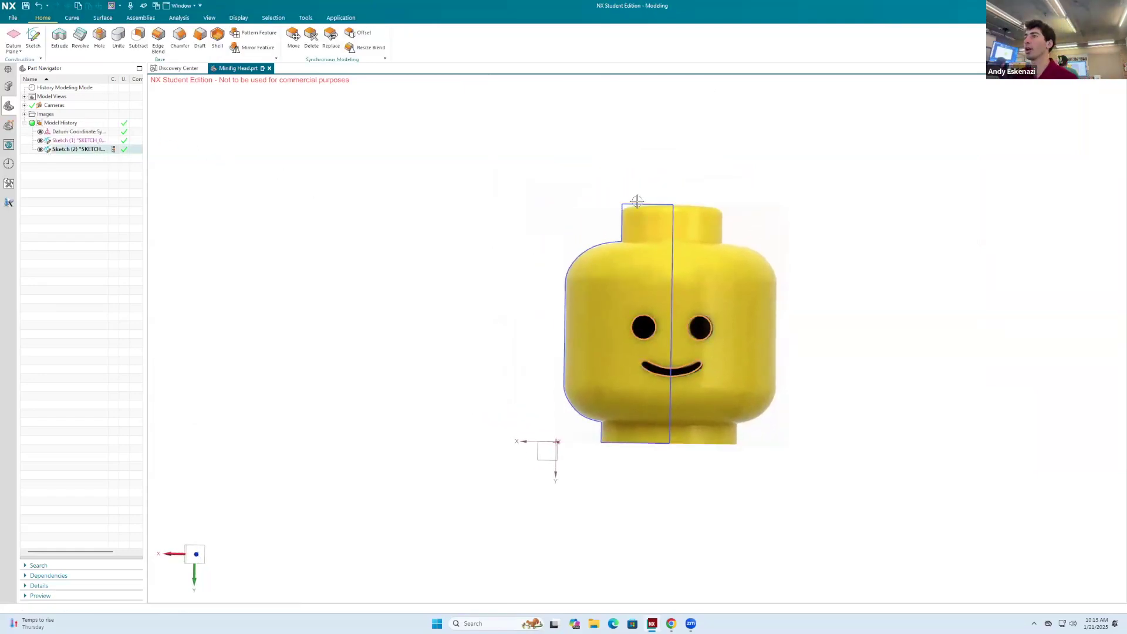
mouse_move(481, 159)
middle_down()
mouse_move(470, 159)
mouse_move(488, 156)
middle_up()
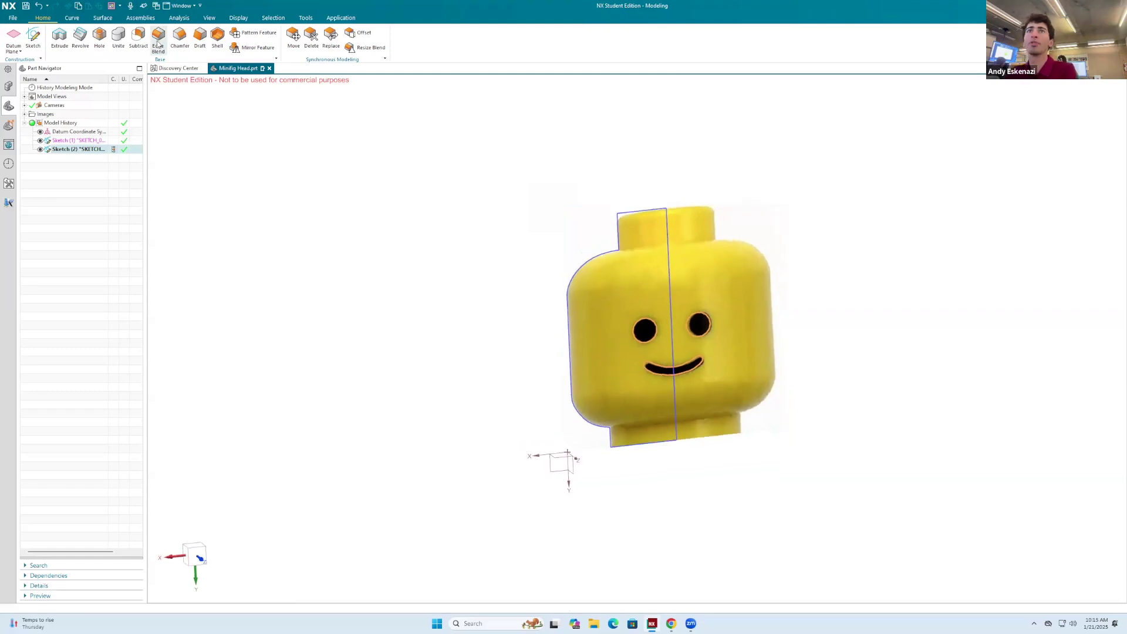
Revolve the closed half profile of the head 360° about its vertical centreline.
click(81, 37)
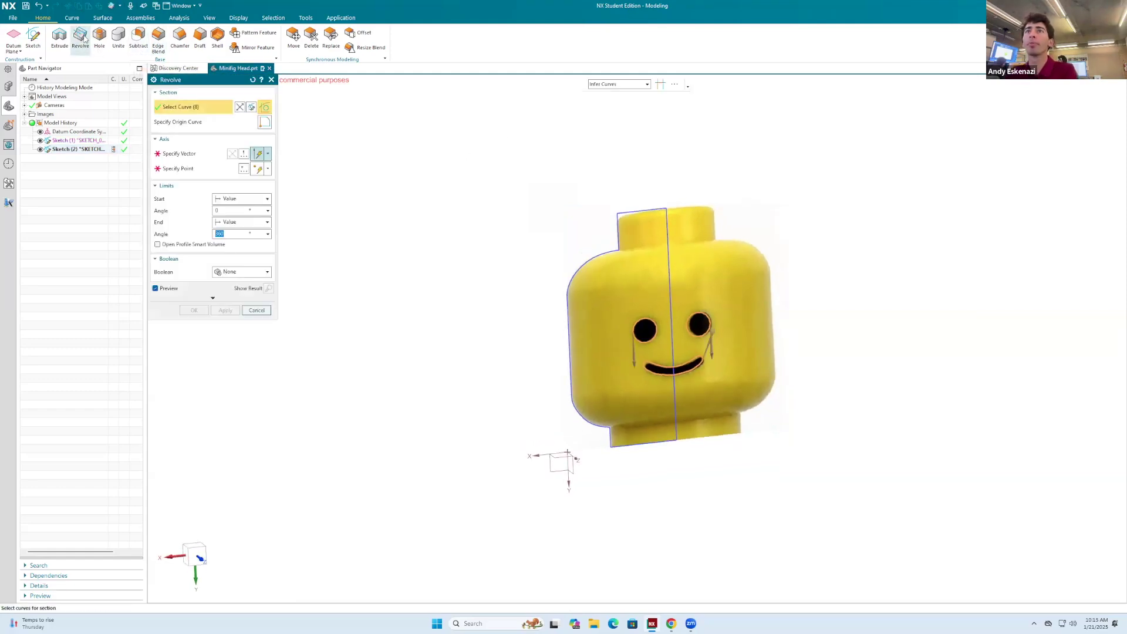
key(Escape)
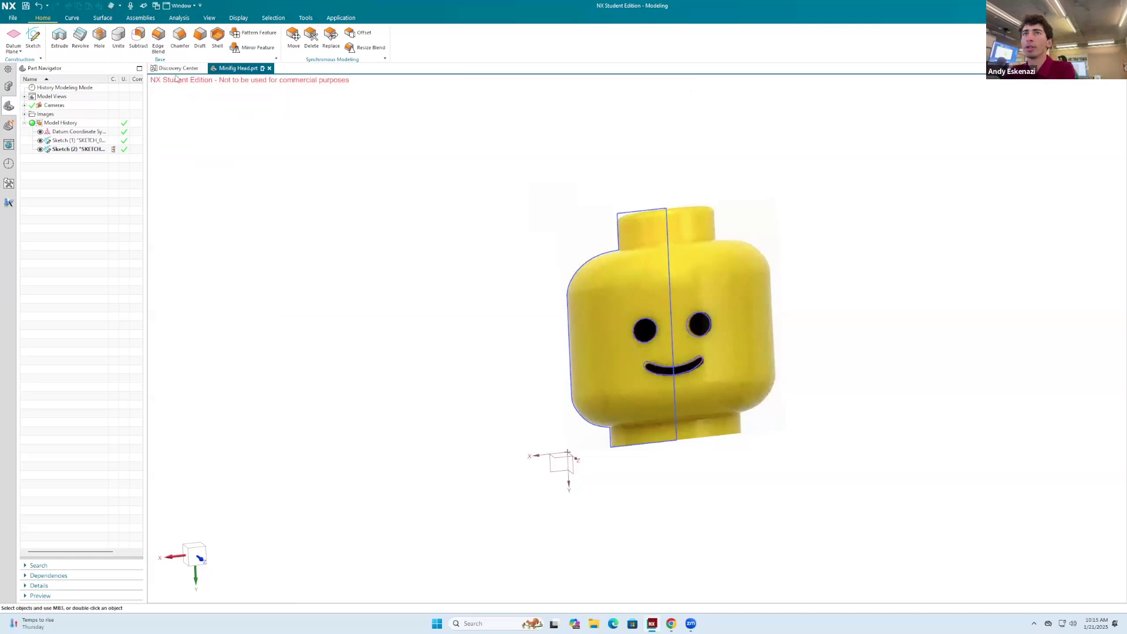
click(81, 36)
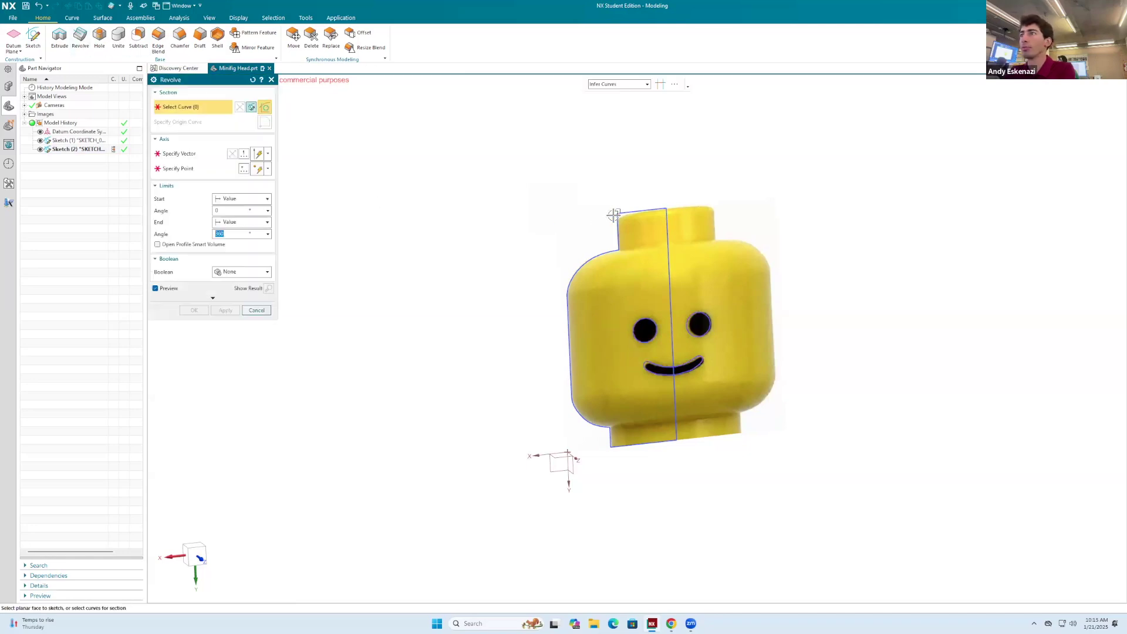
click(179, 153)
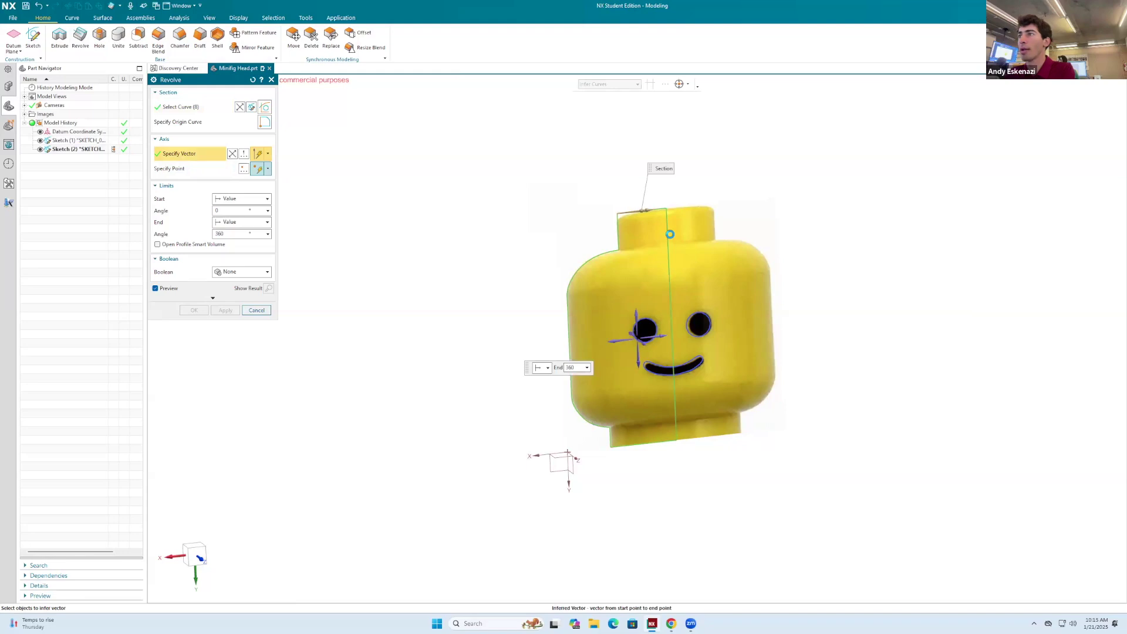
click(193, 310)
mouse_move(502, 321)
middle_down()
mouse_move(498, 284)
mouse_move(515, 272)
mouse_move(506, 340)
mouse_move(483, 302)
mouse_move(494, 319)
middle_up()
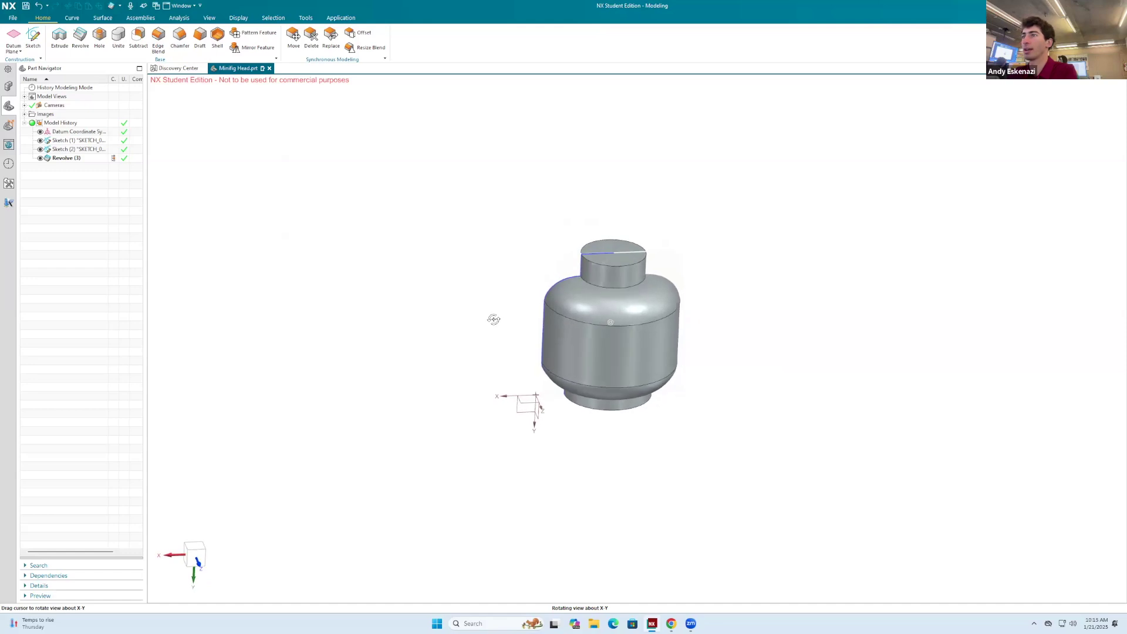
Delete the imported Minifig Head.png reference image from the part.
click(25, 113)
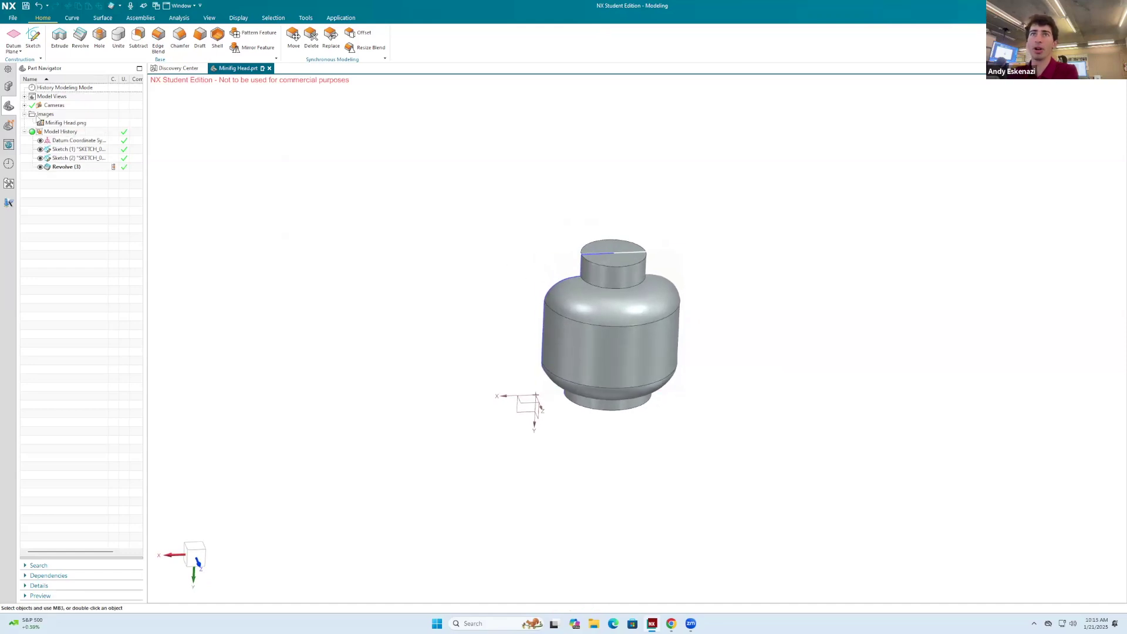
click(58, 123)
key(Delete)
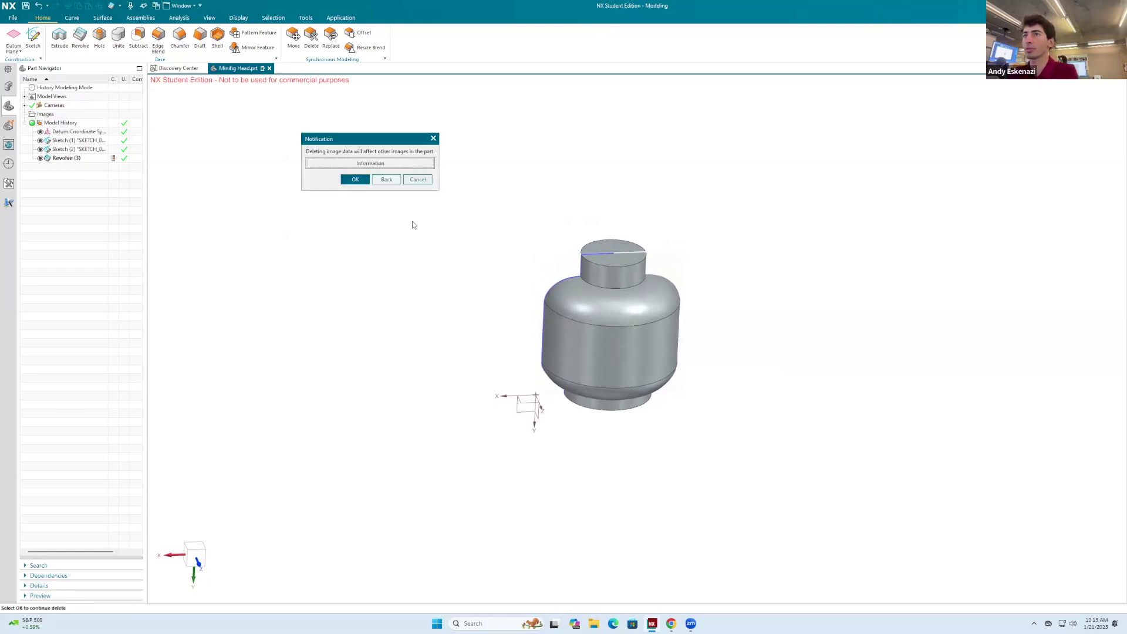
click(354, 183)
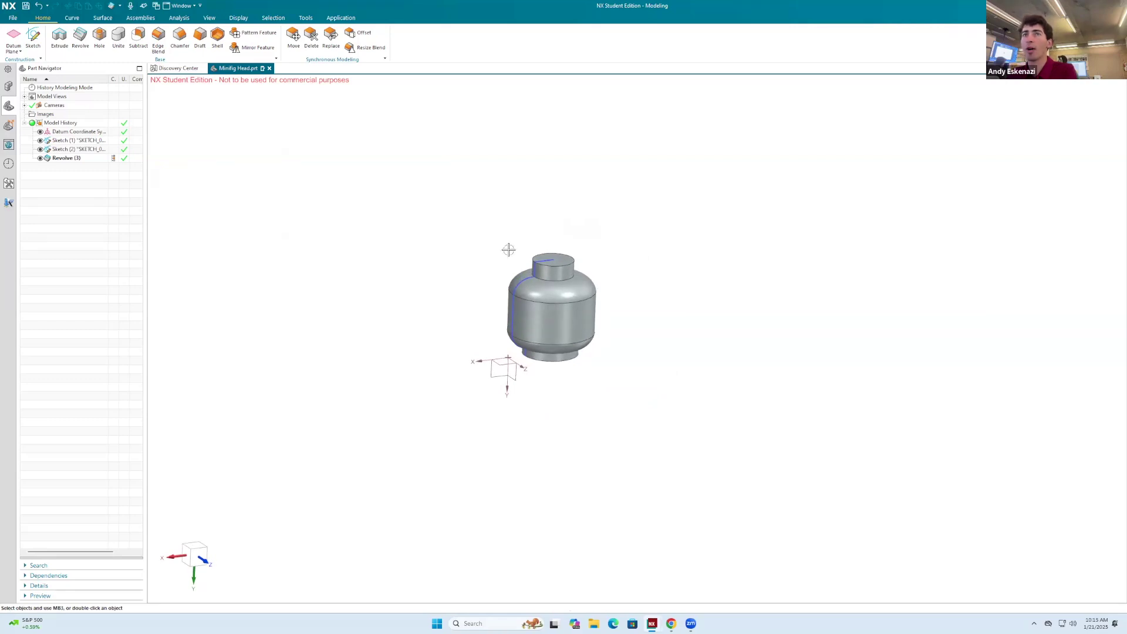
Create an inferred datum plane offset 150 mm from the XY plane, in front of the head's face.
click(13, 39)
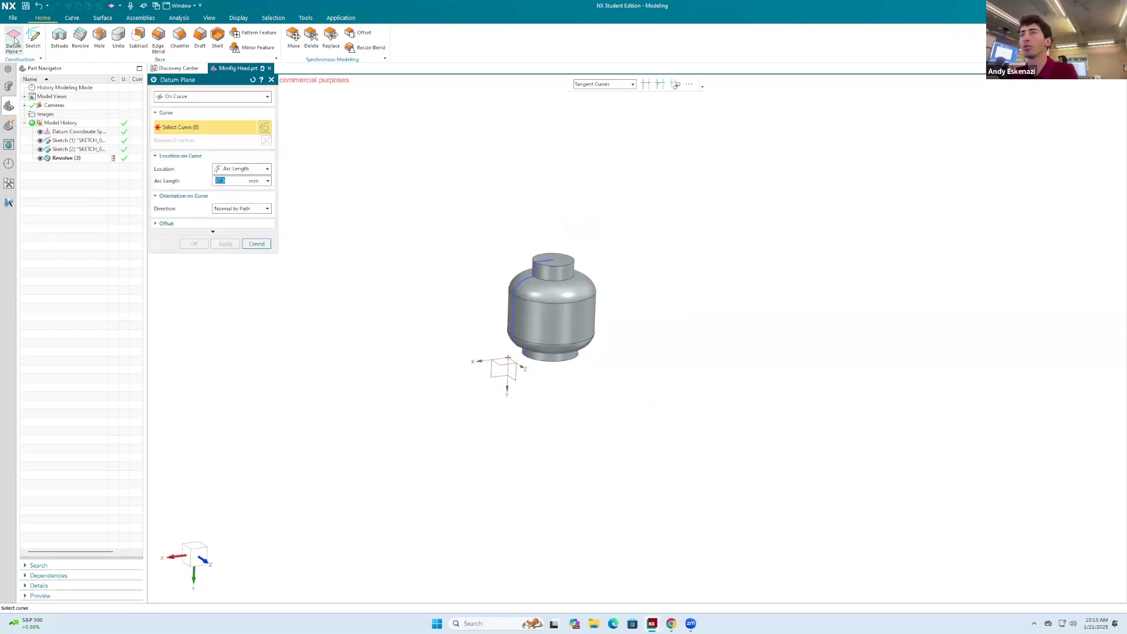
click(207, 100)
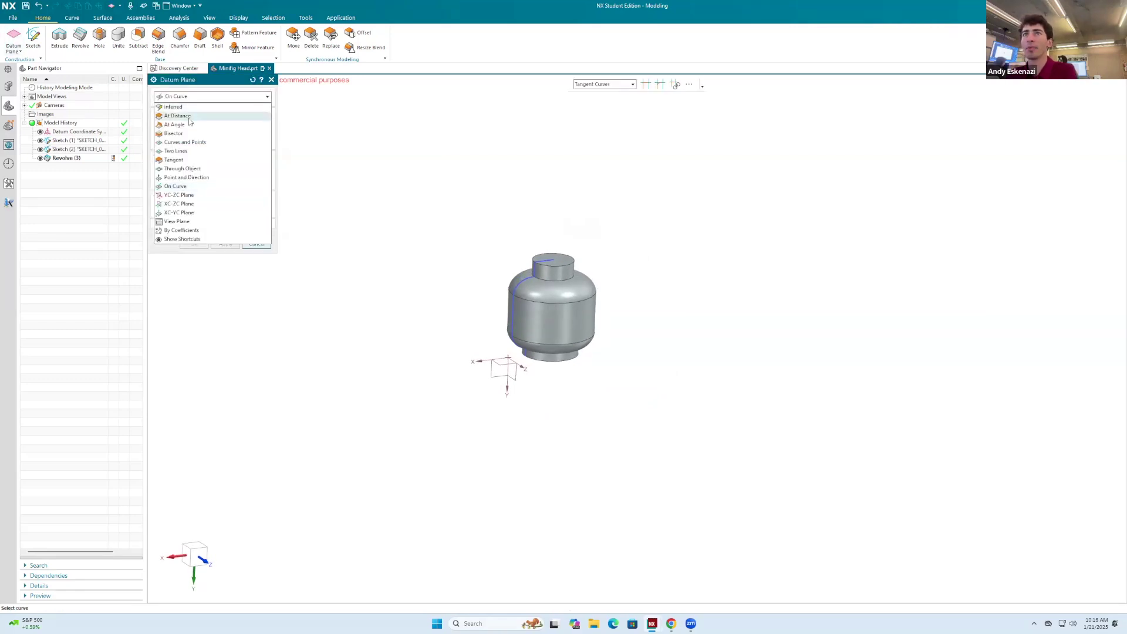
click(189, 106)
click(496, 382)
middle_drag(499, 370, 523, 302)
scroll(522, 302, up, 1)
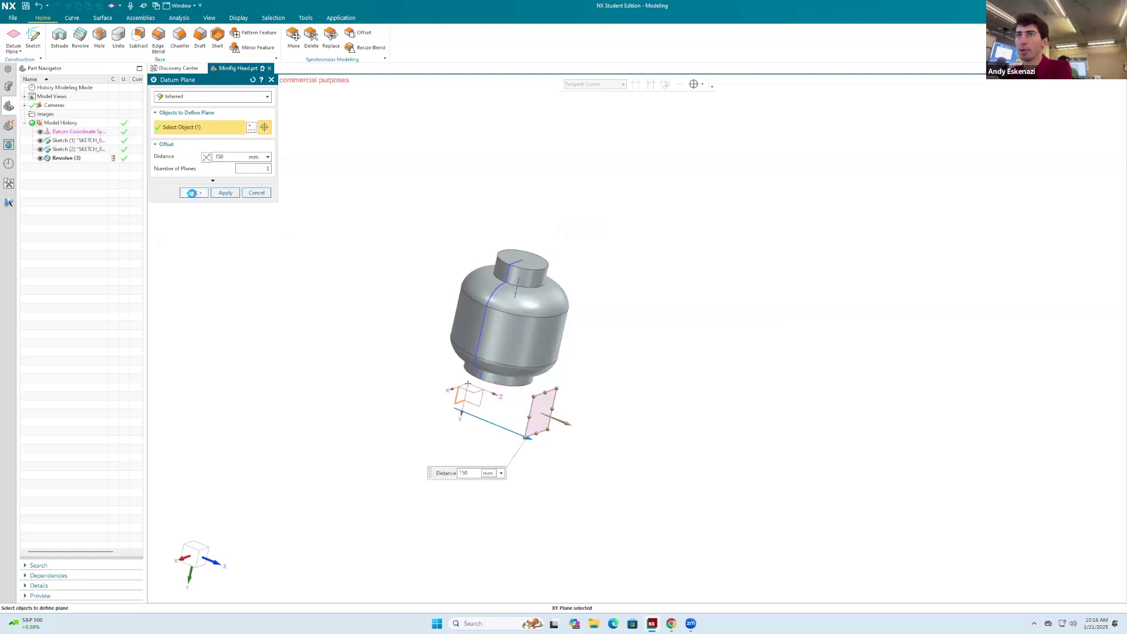
click(194, 193)
Create a new sketch on the offset datum plane in front of the head.
click(32, 36)
click(540, 411)
click(224, 175)
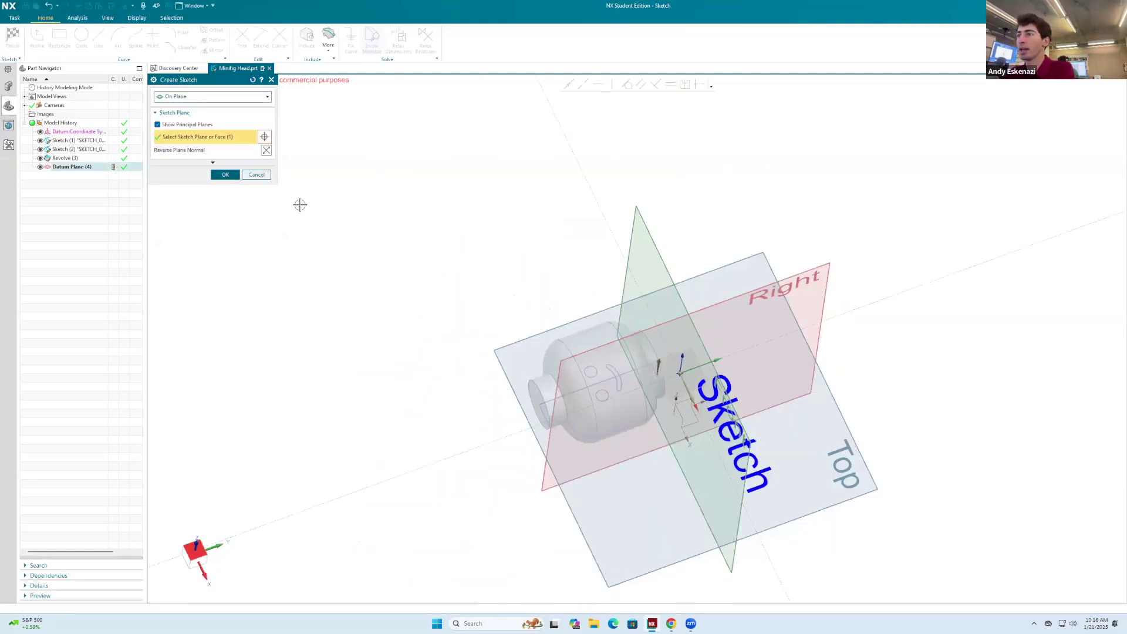
mouse_move(452, 171)
middle_down()
mouse_move(490, 325)
mouse_move(464, 299)
middle_up()
scroll(463, 299, up, 3)
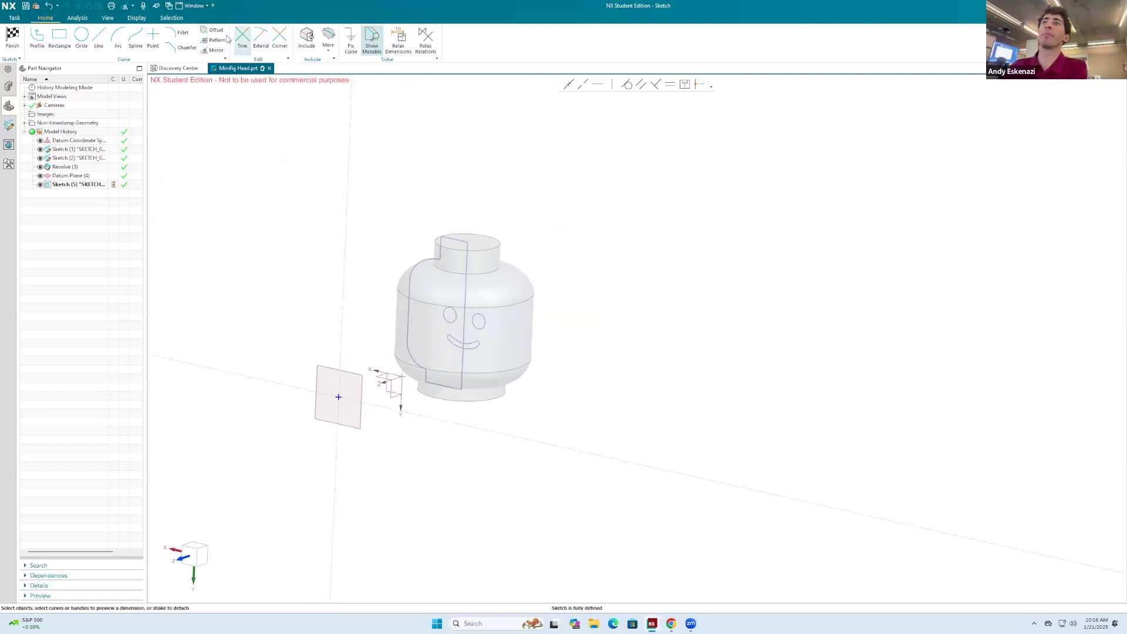
Project both eye circles and all the smile splines from the face sketch onto the new sketch plane.
click(329, 40)
click(338, 72)
click(455, 318)
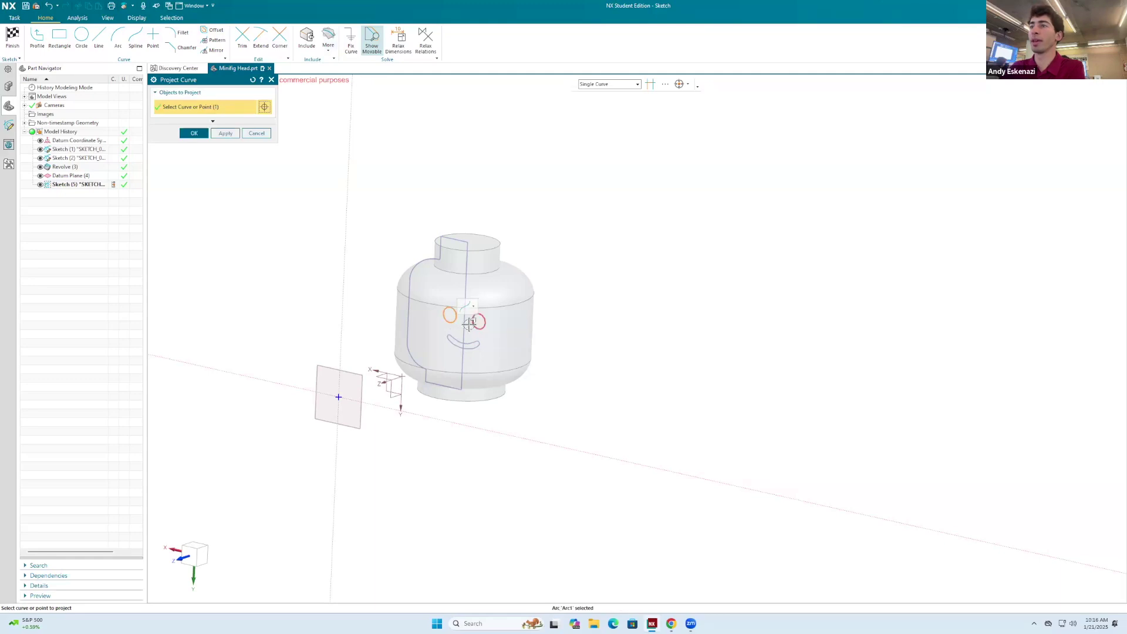
click(479, 328)
click(471, 347)
scroll(471, 349, down, 5)
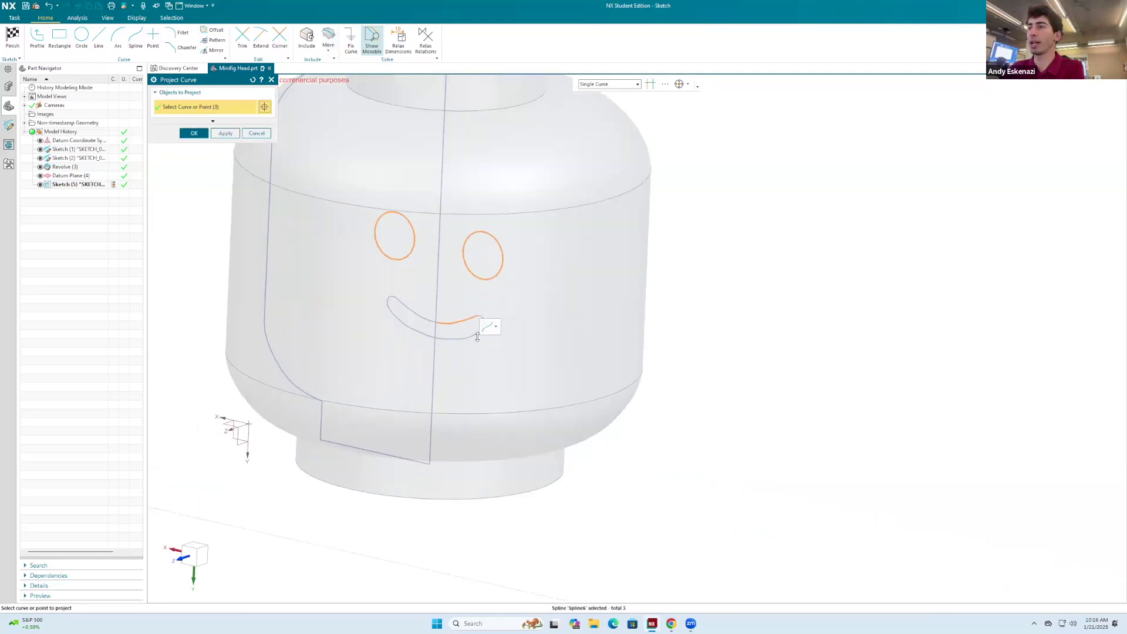
click(480, 318)
click(471, 336)
click(424, 323)
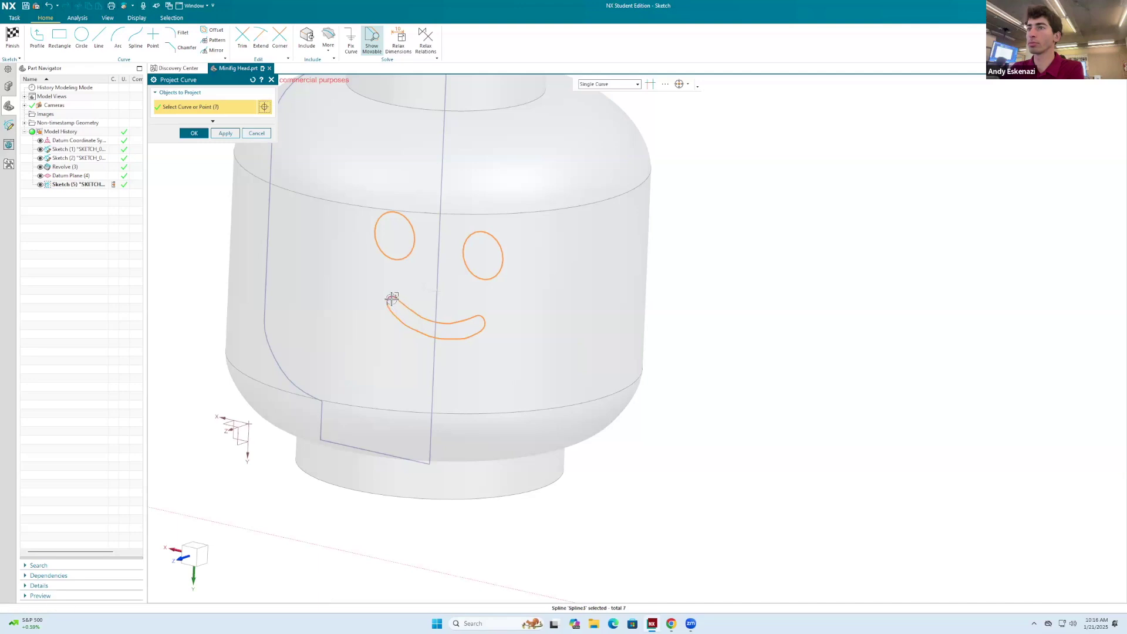
click(194, 132)
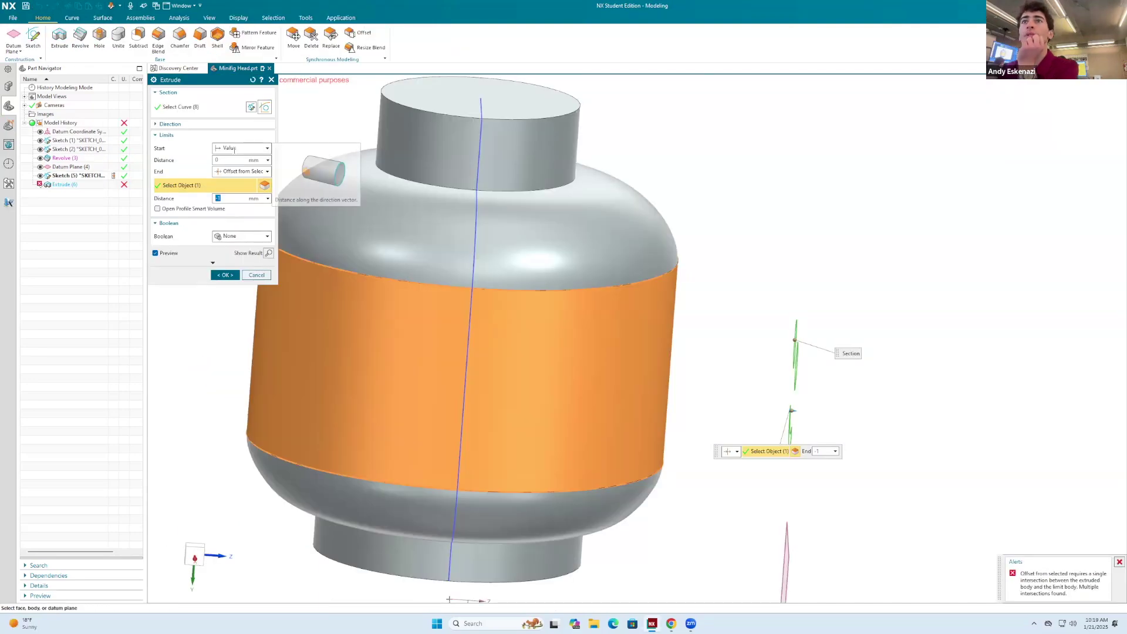
Set the face extrusion's start limit to Offset from Selected on the head's middle cylindrical face, and its end limit to Value.
click(242, 148)
click(241, 201)
click(623, 343)
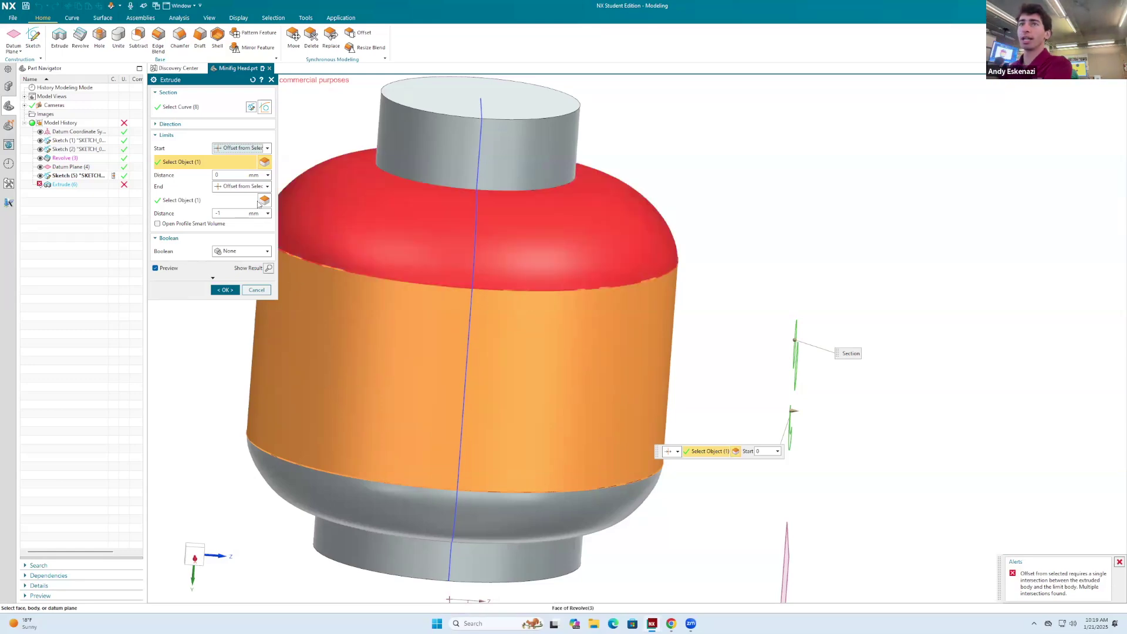
click(235, 186)
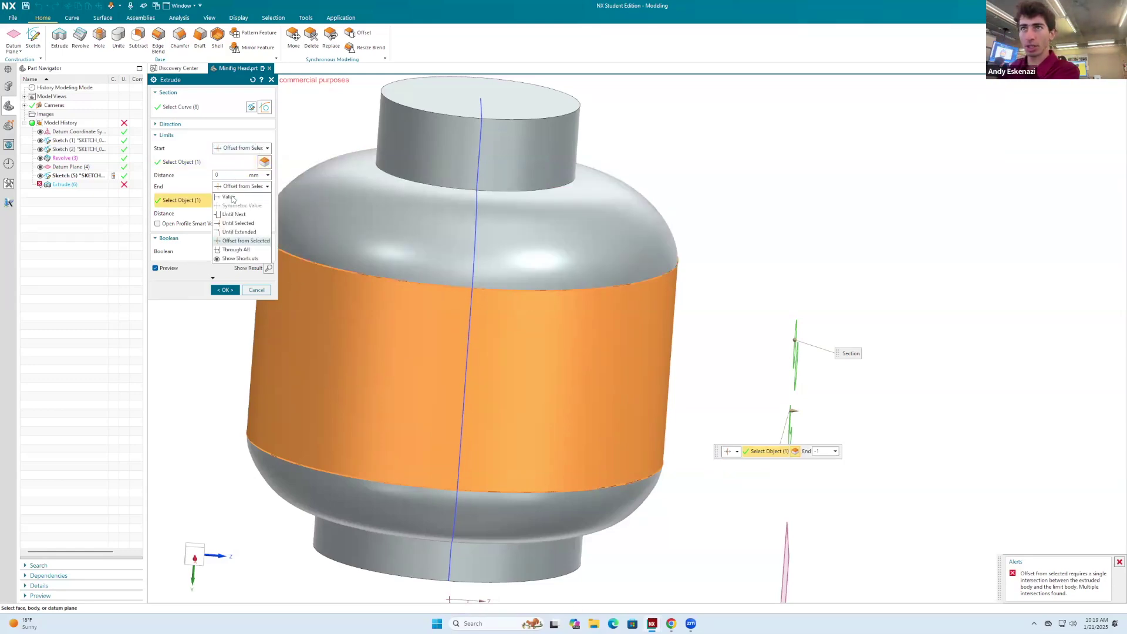
click(233, 196)
middle_drag(809, 389, 671, 335)
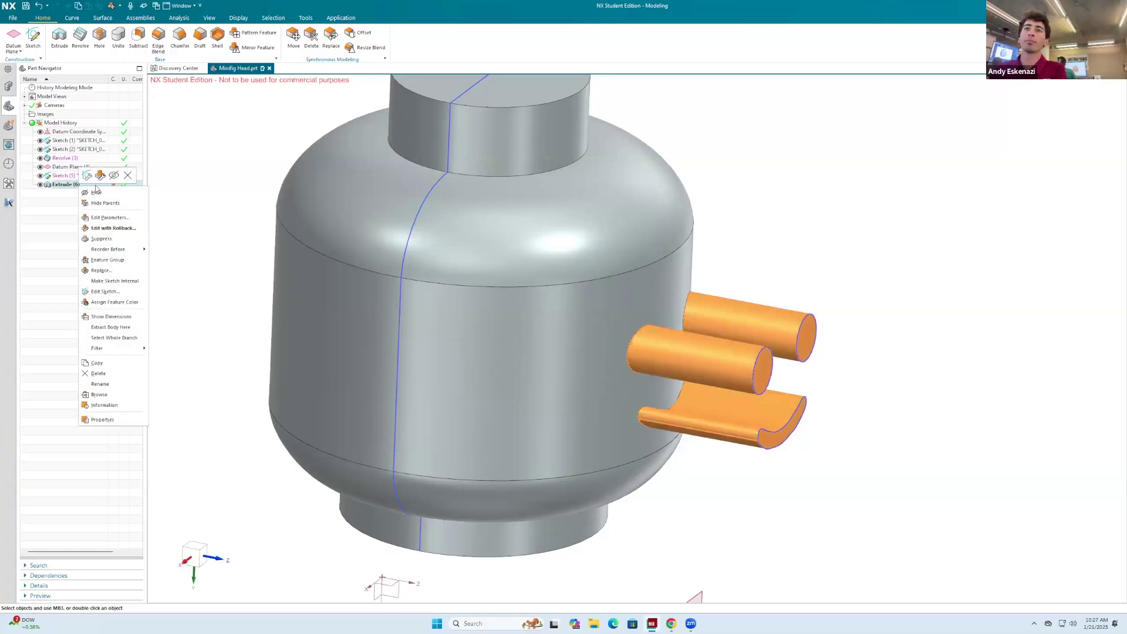
Reopen the face extrusion's parameters to review its limits and Boolean, and inspect the head from the front.
key(Escape)
scroll(855, 294, down, 2)
right_click(780, 302)
click(803, 294)
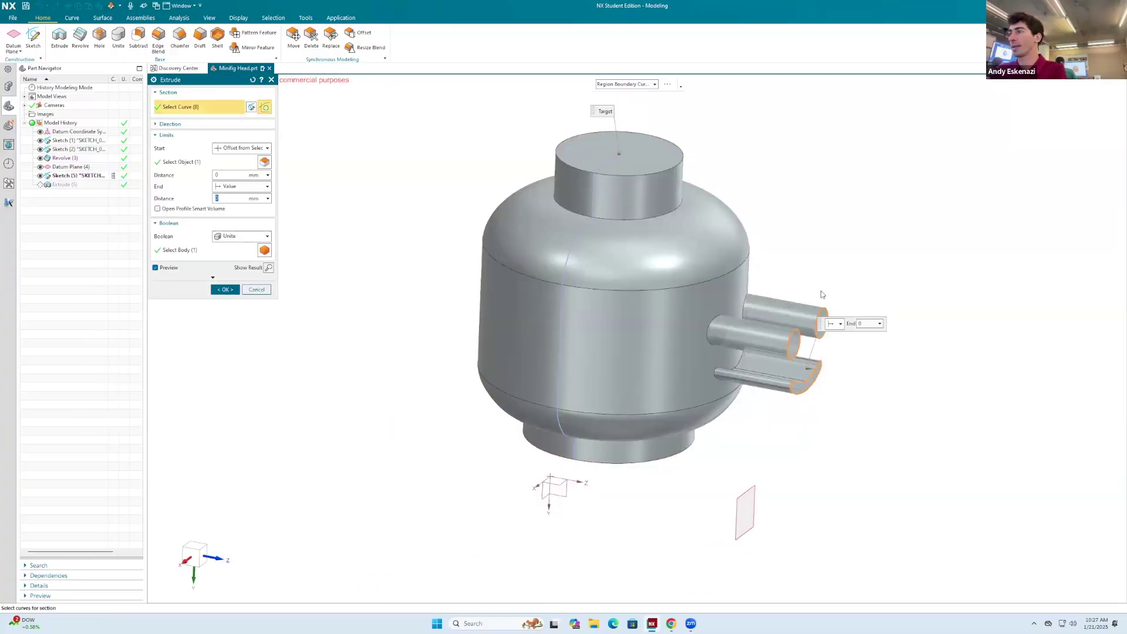
click(215, 289)
scroll(622, 235, down, 2)
mouse_move(623, 235)
middle_down()
mouse_move(699, 293)
mouse_move(633, 243)
middle_up()
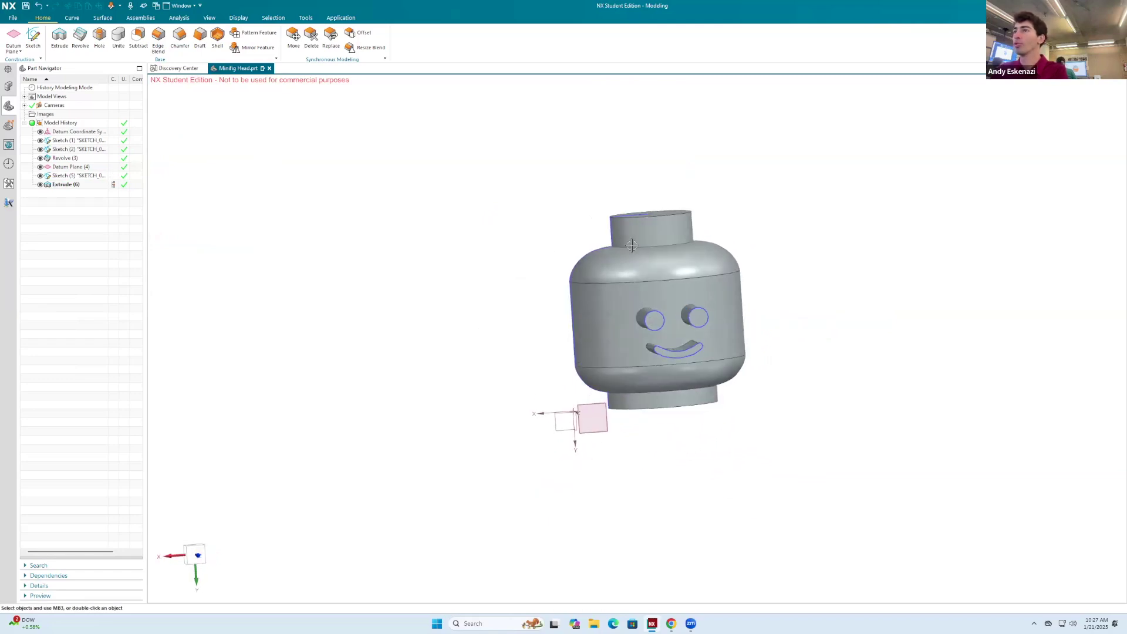
scroll(603, 233, up, 2)
Create a new sketch on the Top principal plane, in line with the head's revolve profile.
click(33, 36)
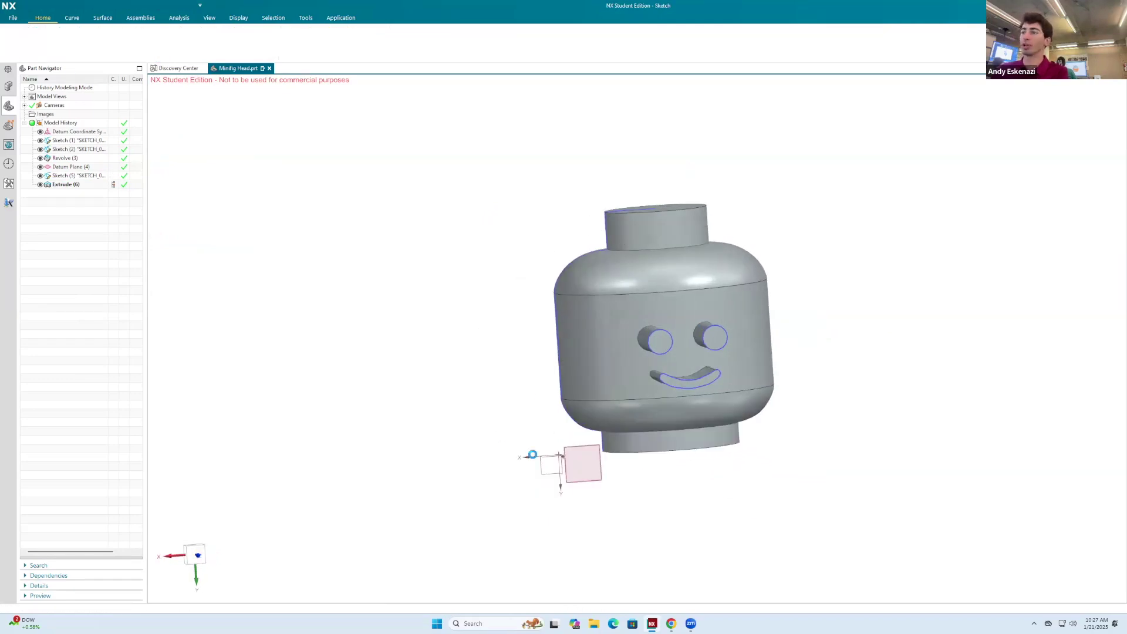
click(389, 201)
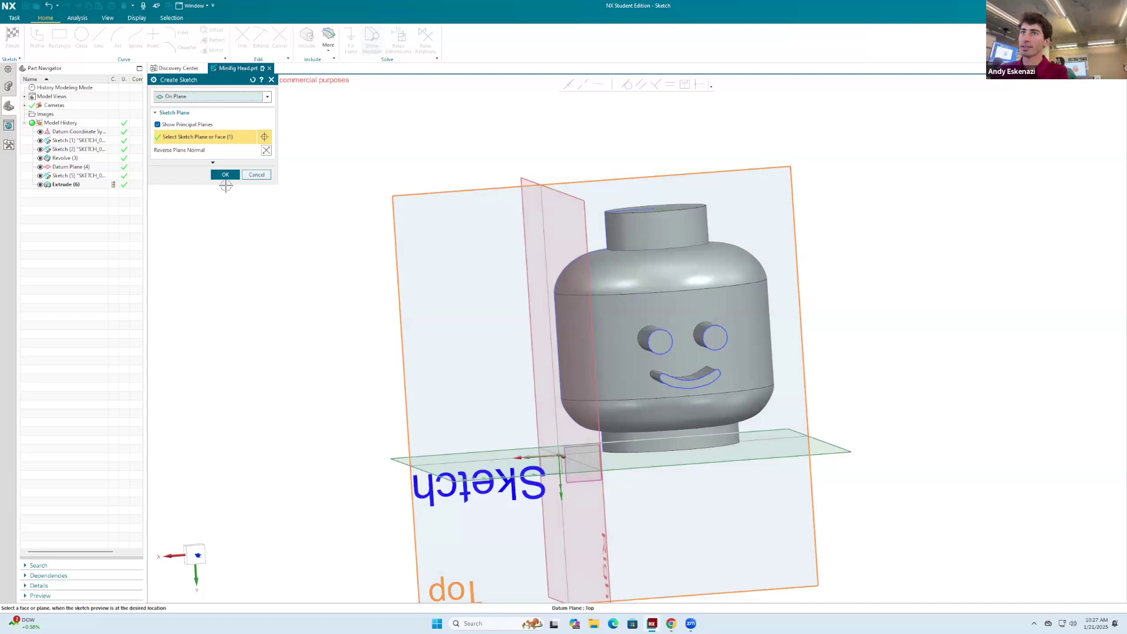
click(224, 175)
mouse_move(496, 276)
middle_down()
mouse_move(523, 262)
mouse_move(521, 247)
mouse_move(546, 350)
mouse_move(508, 335)
middle_up()
scroll(507, 298, up, 3)
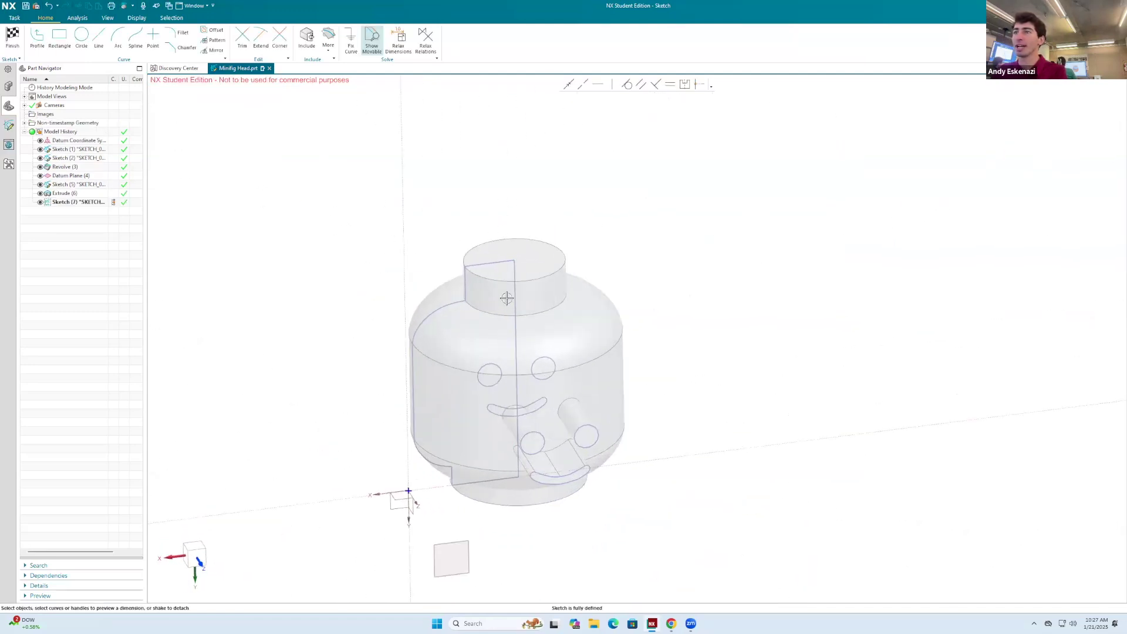
Offset the closed half profile of the head outward by 0.1 mm.
click(212, 30)
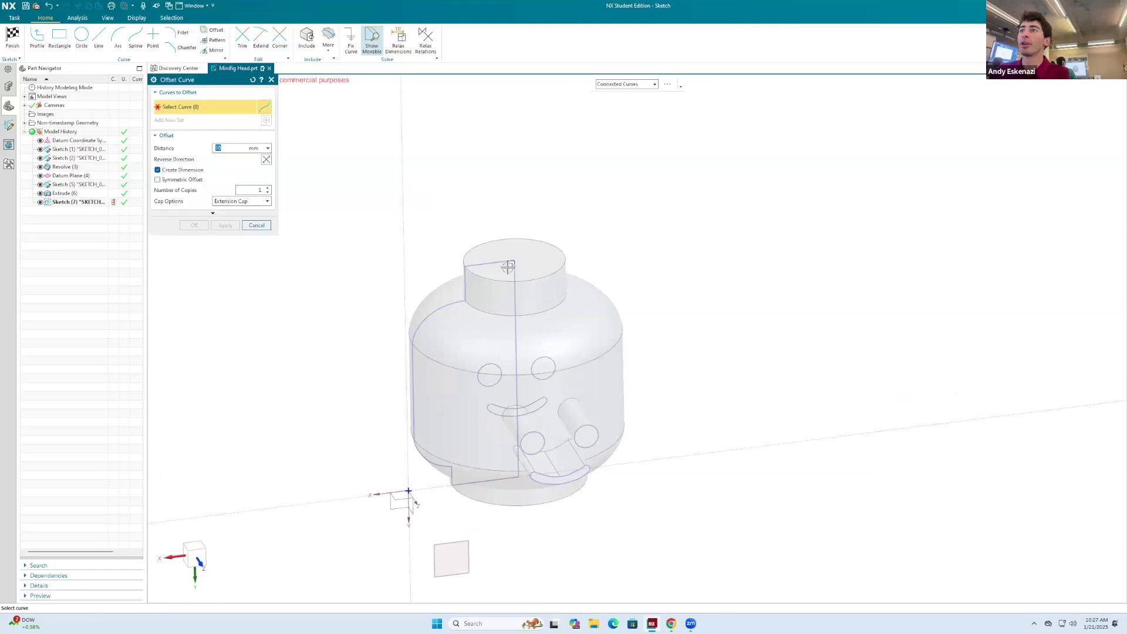
right_click(504, 174)
click(616, 155)
click(599, 183)
click(487, 262)
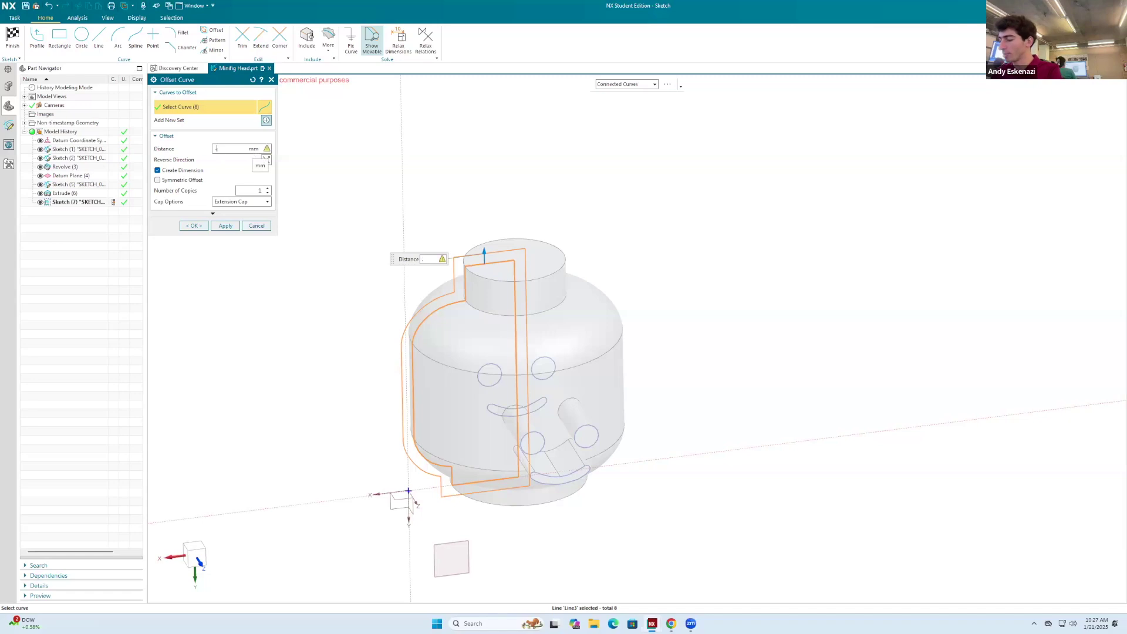
key(Return)
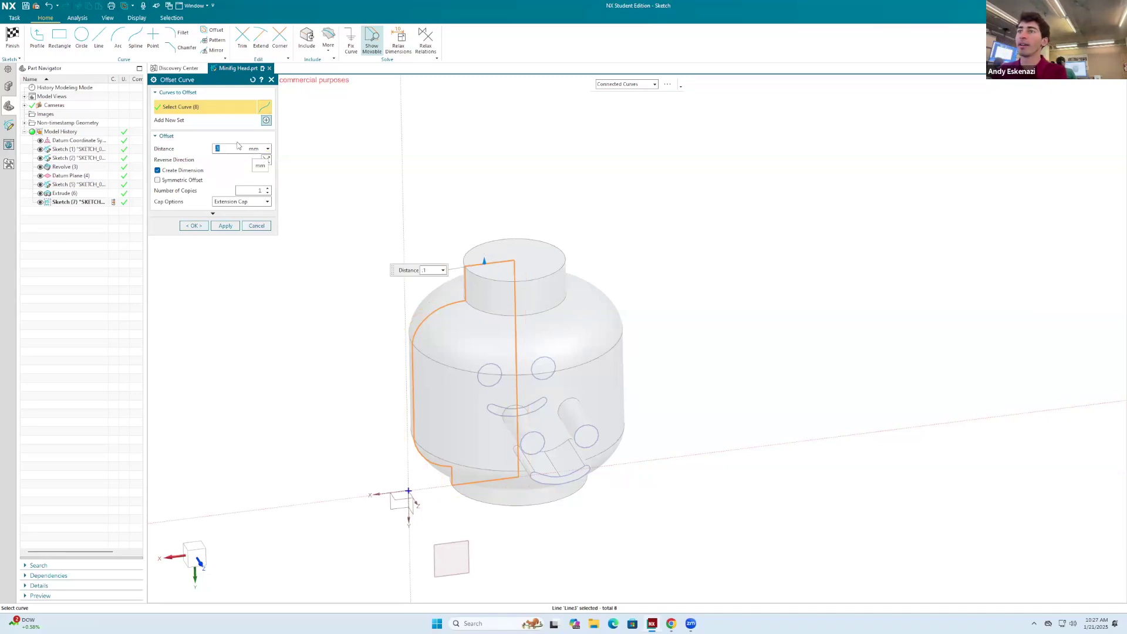
click(195, 234)
Examine the gap between the offset curve and the original profile around the top stud's edge.
scroll(477, 305, up, 4)
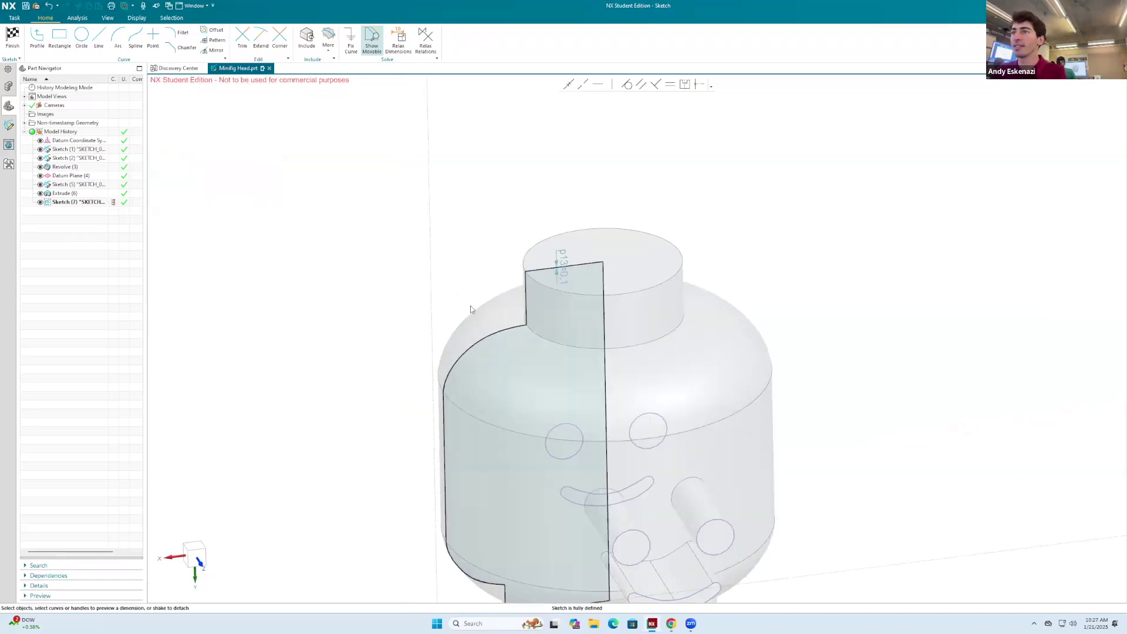
mouse_move(483, 287)
middle_down()
mouse_move(467, 274)
mouse_move(540, 283)
middle_up()
scroll(519, 273, down, 4)
scroll(540, 282, up, 10)
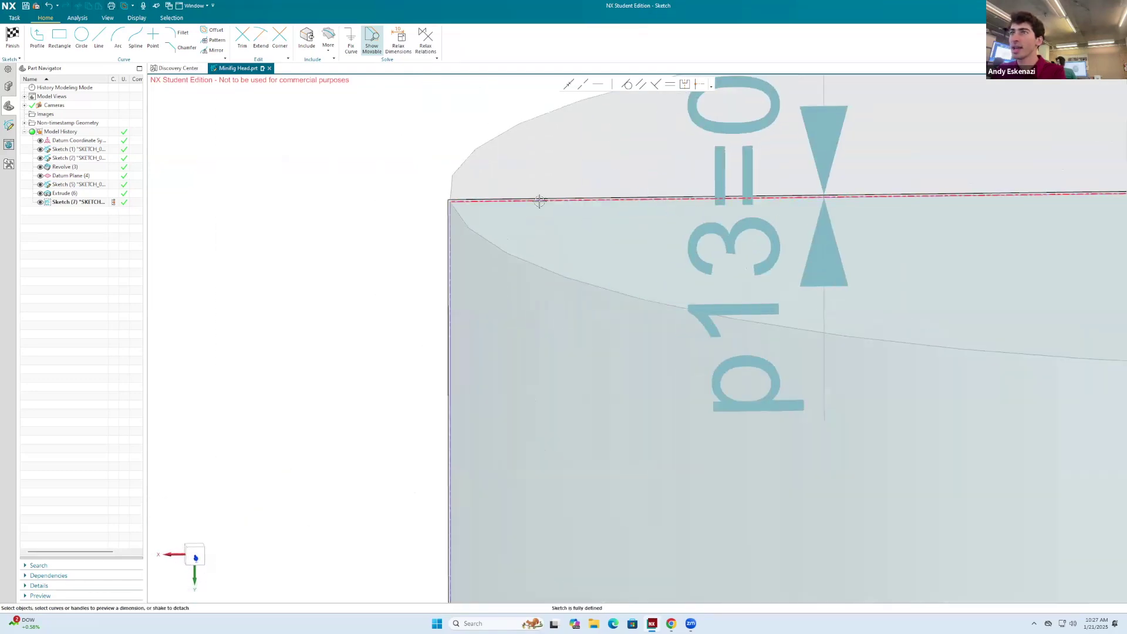
scroll(492, 171, down, 4)
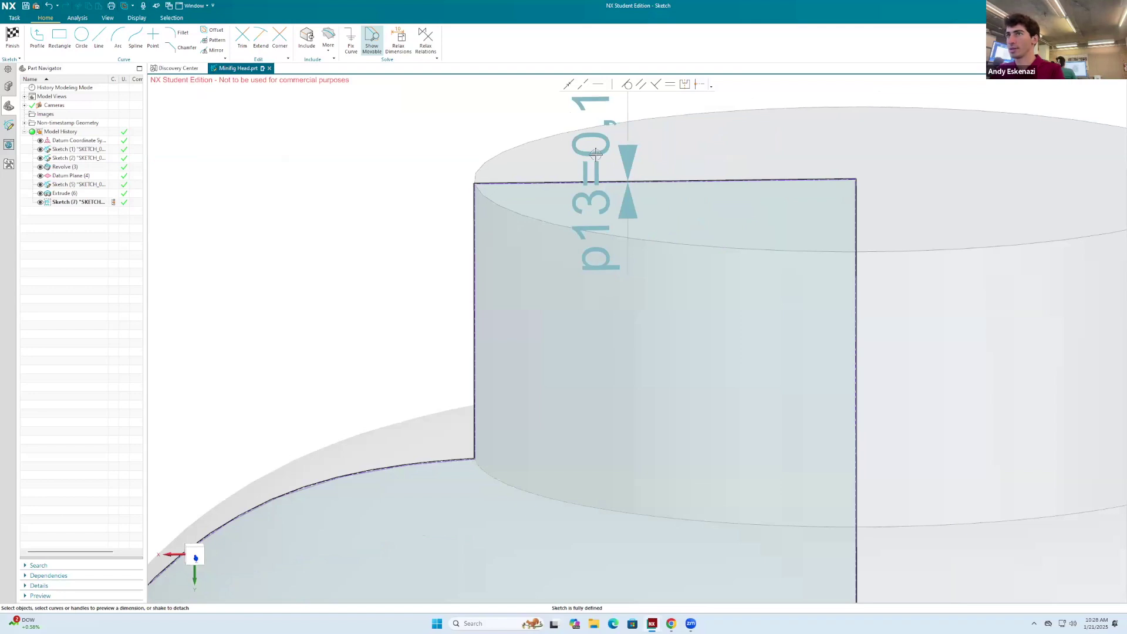
scroll(751, 159, down, 5)
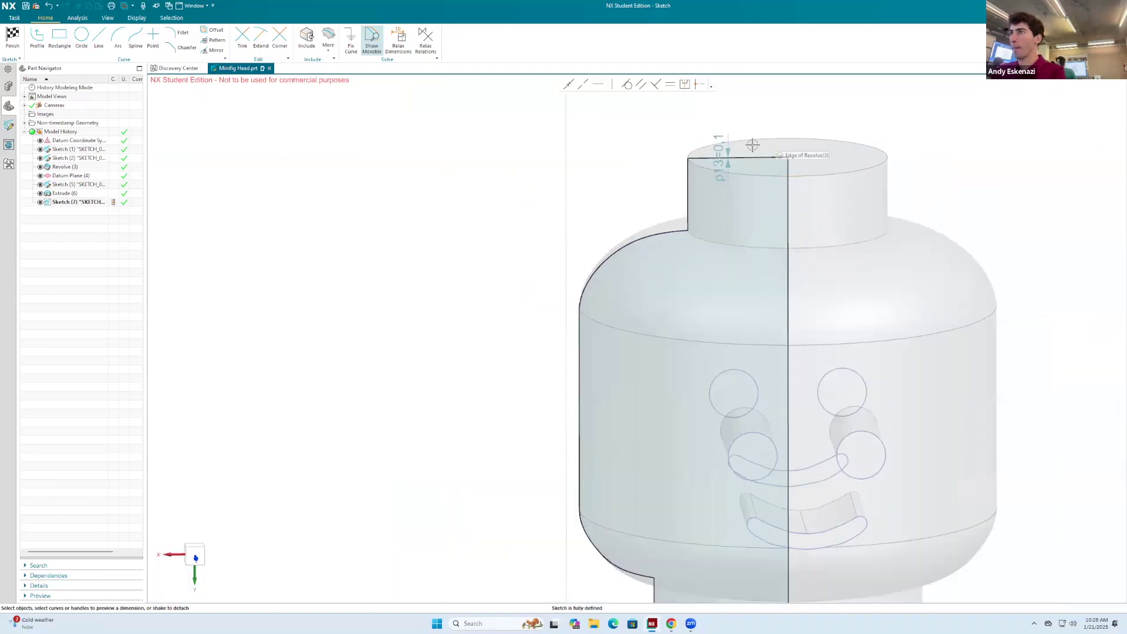
scroll(763, 141, up, 4)
click(98, 36)
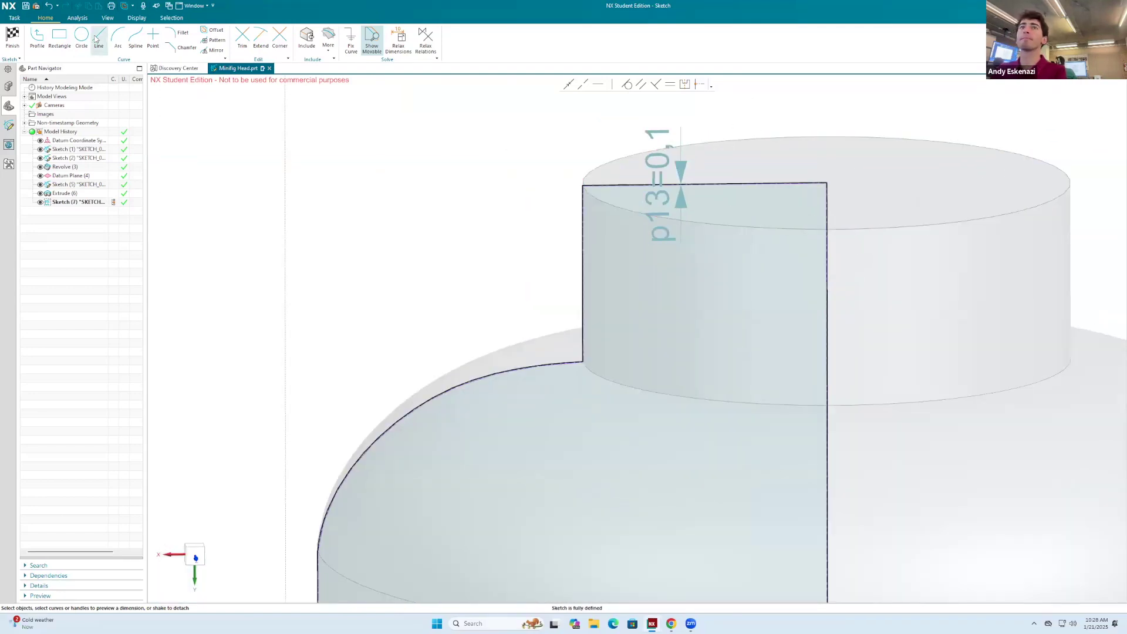
click(826, 182)
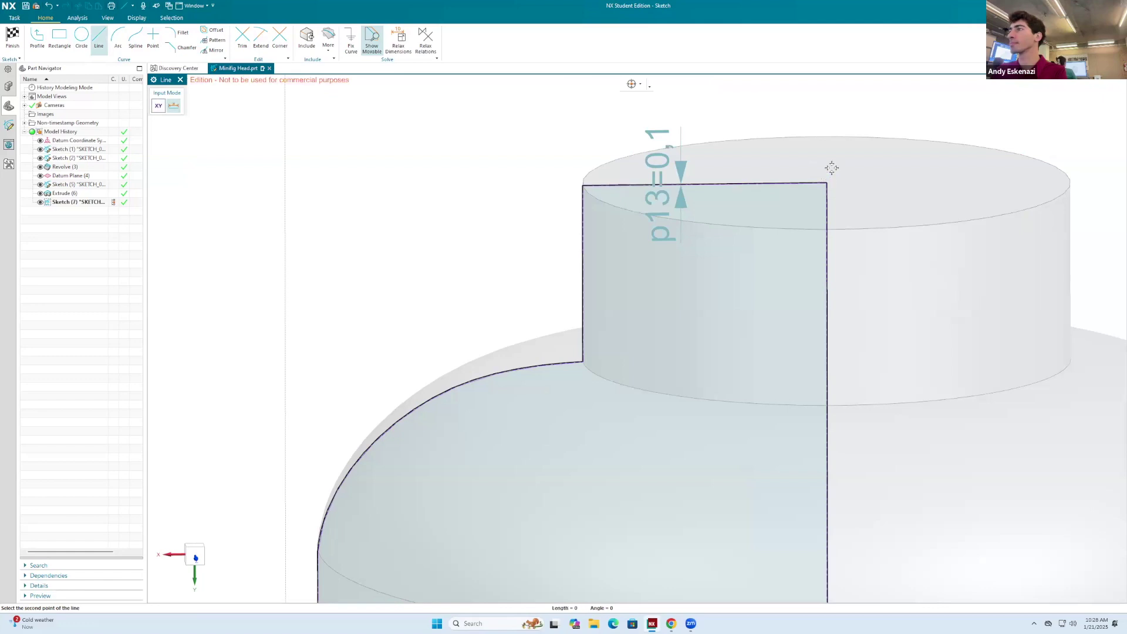
key(Escape)
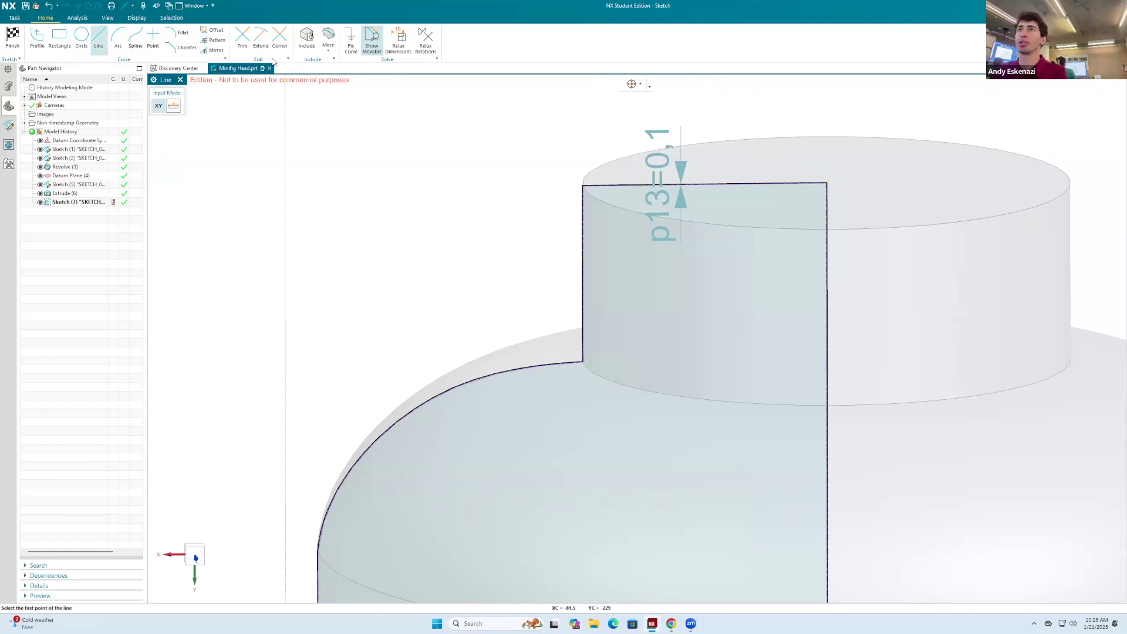
Undo the 0.1 mm outward offset of the head's closed half profile.
click(212, 30)
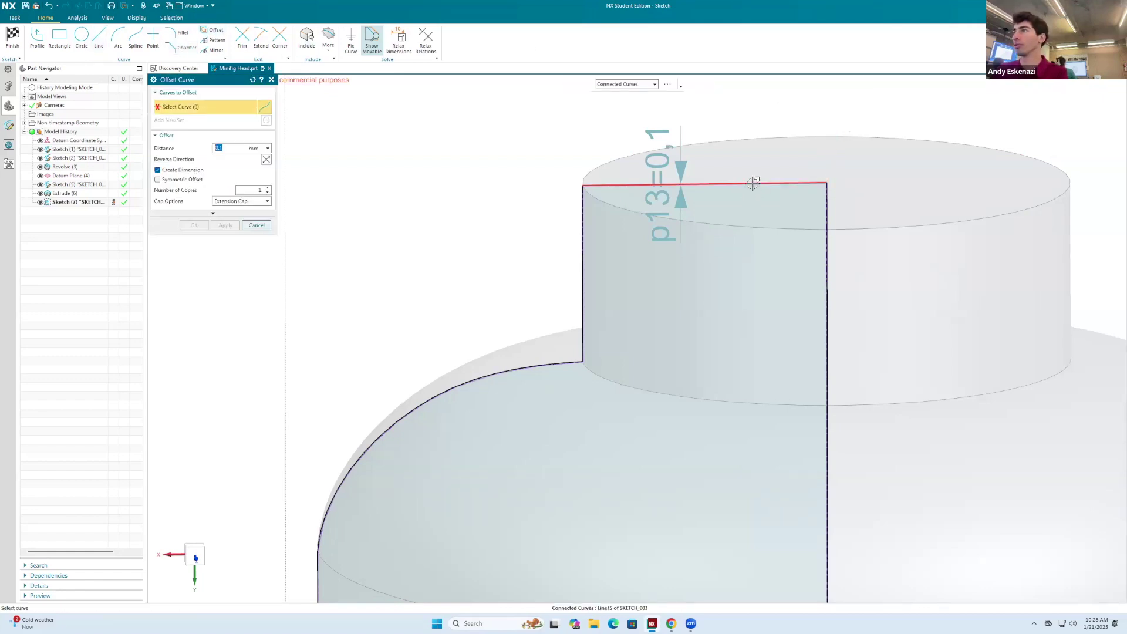
click(753, 182)
scroll(753, 180, up, 3)
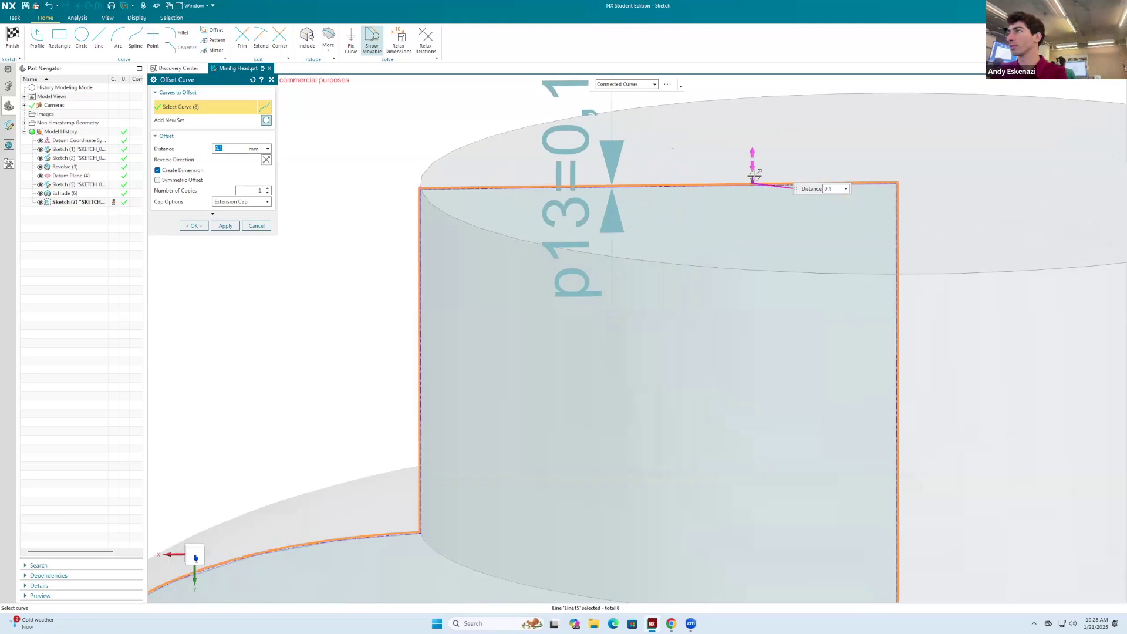
middle_click(843, 195)
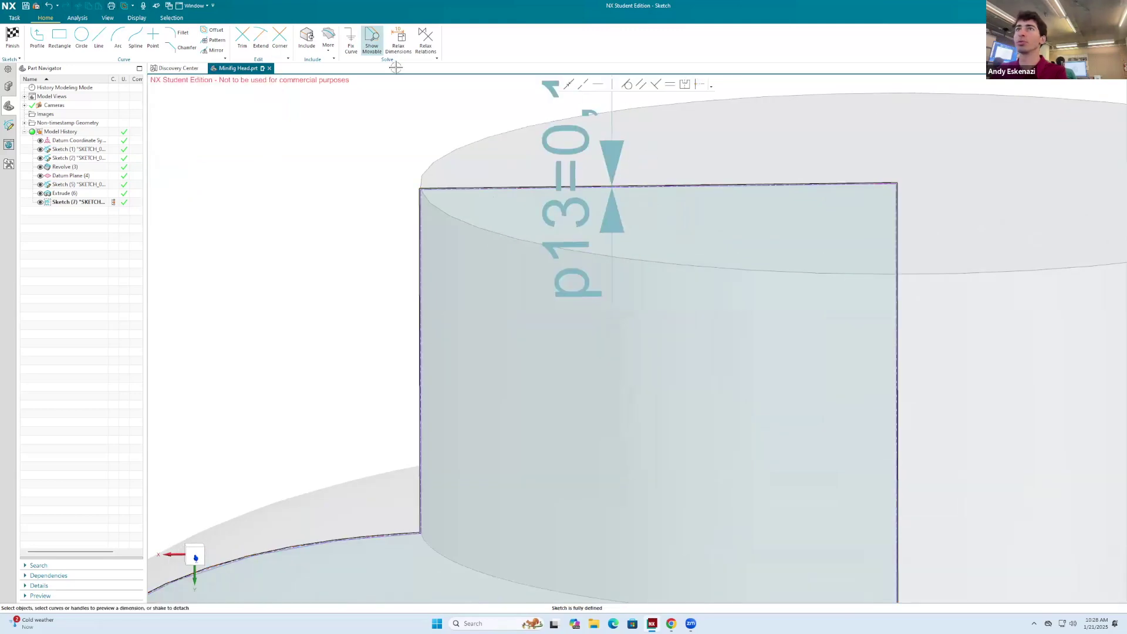
scroll(849, 224, up, 5)
key(ctrl+z)
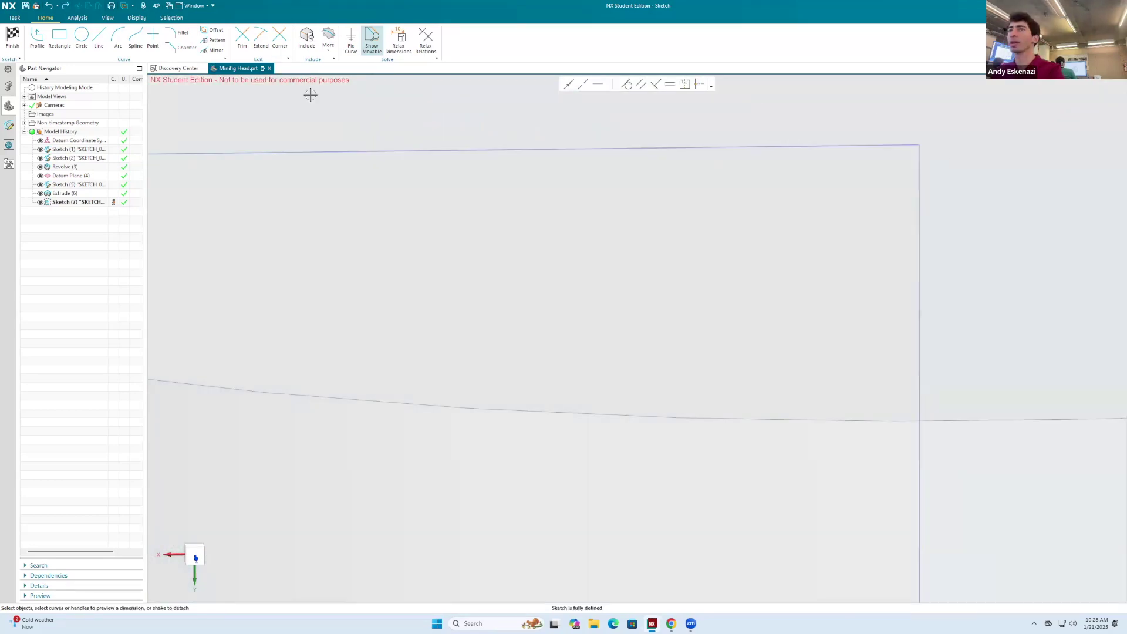
Begin a 0.1 mm outward curve offset with Single Curve selection, picking the top stud's top and side lines.
click(210, 30)
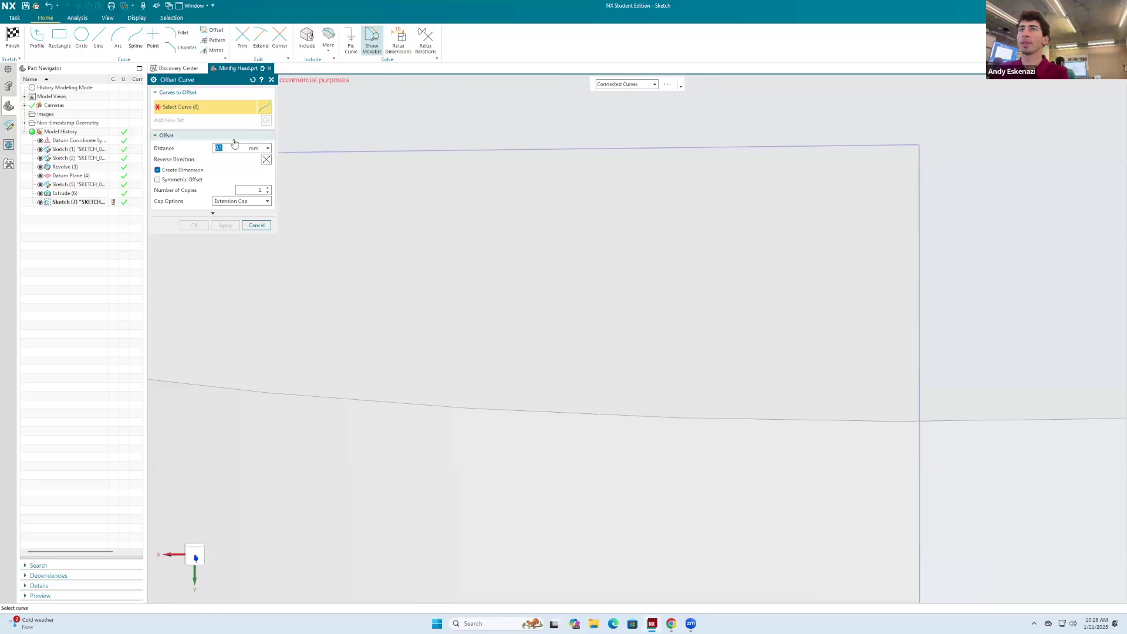
click(620, 85)
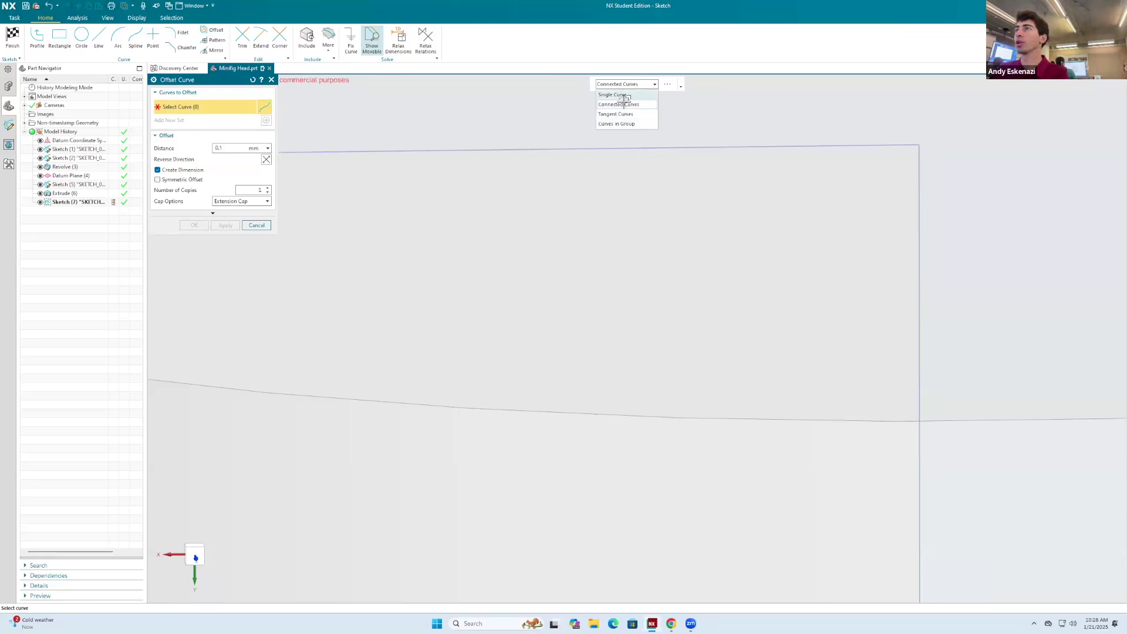
click(614, 95)
click(838, 146)
middle_drag(837, 151, 877, 131)
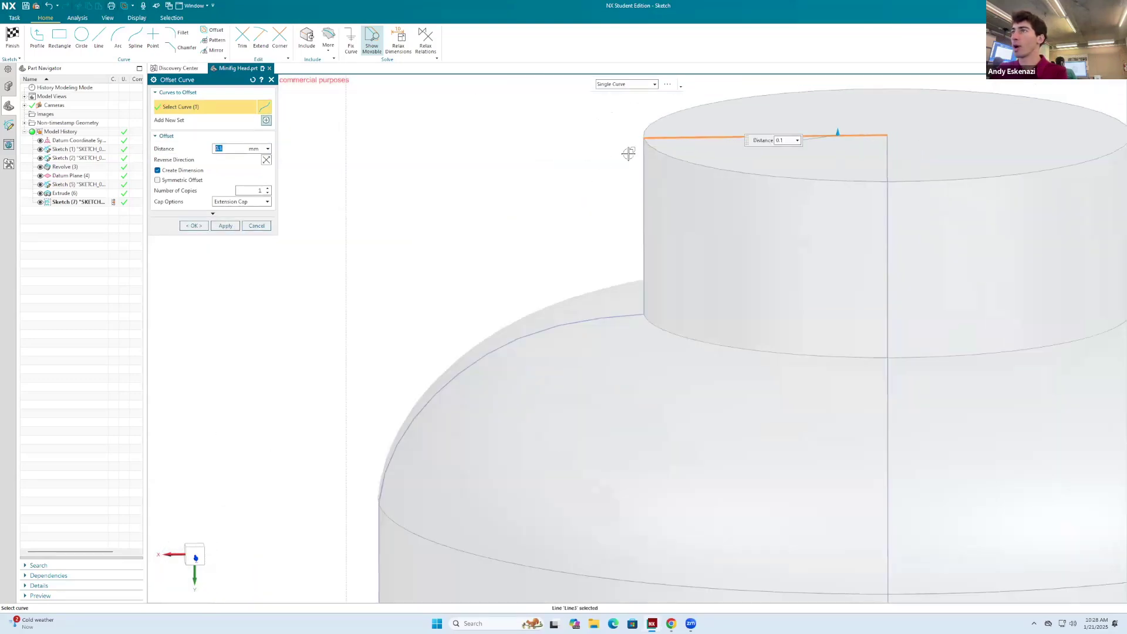
scroll(628, 153, up, 3)
middle_drag(613, 124, 598, 126)
click(590, 141)
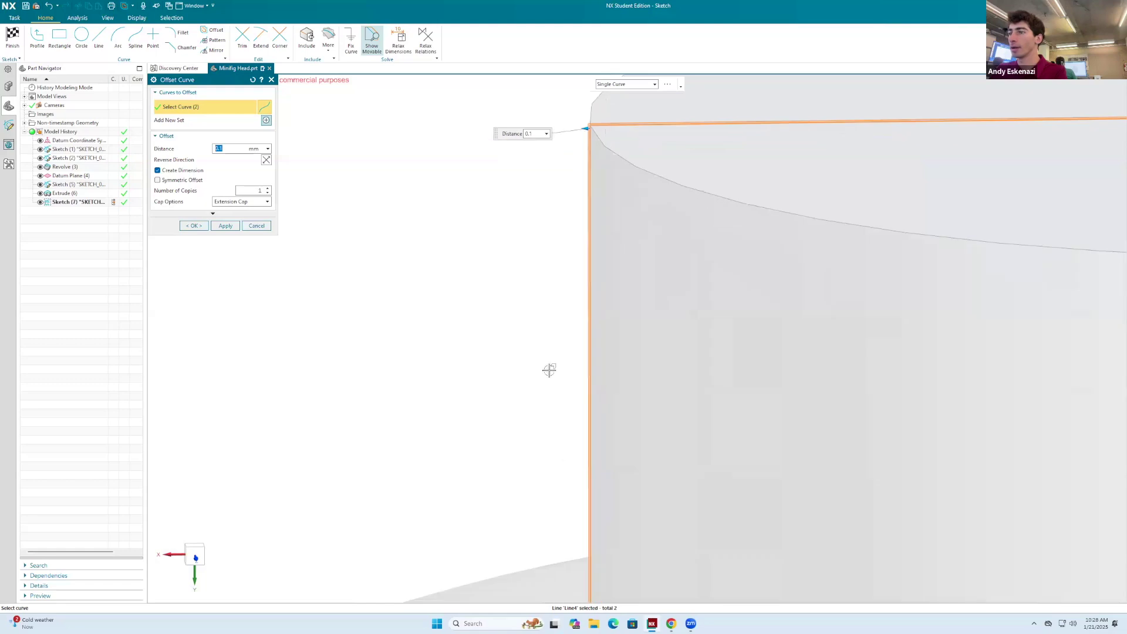
Add the upper curve, side wall, lower curve and neck lines to the selection and complete the 0.1 mm offset.
scroll(521, 473, down, 3)
scroll(413, 450, down, 3)
click(468, 322)
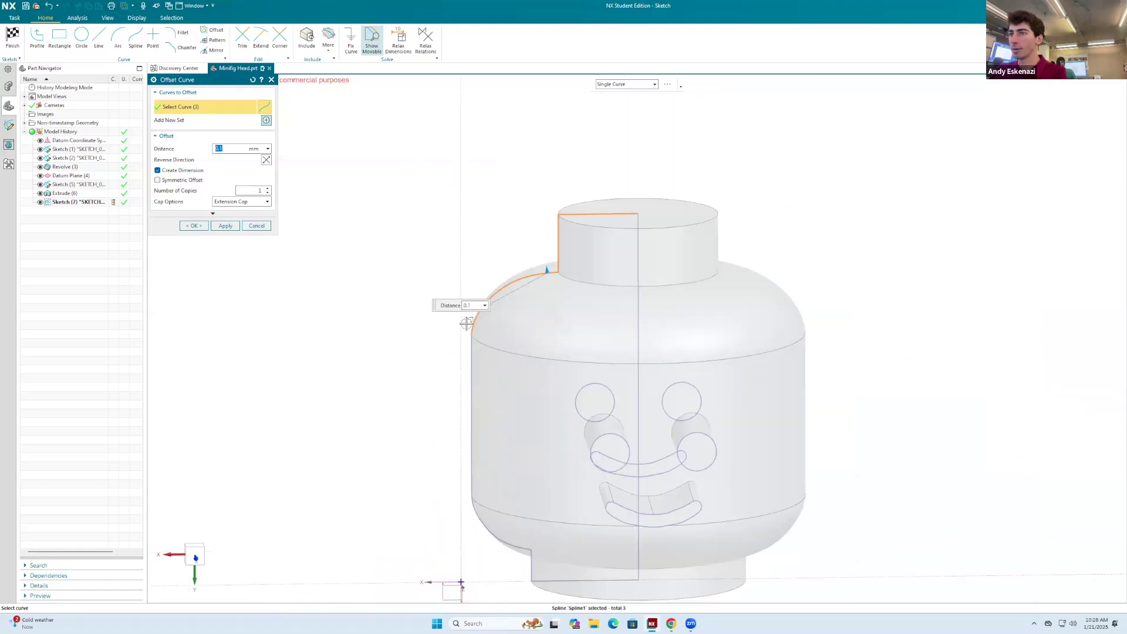
click(470, 352)
scroll(487, 356, down, 2)
scroll(484, 330, up, 4)
click(487, 332)
click(573, 399)
click(587, 426)
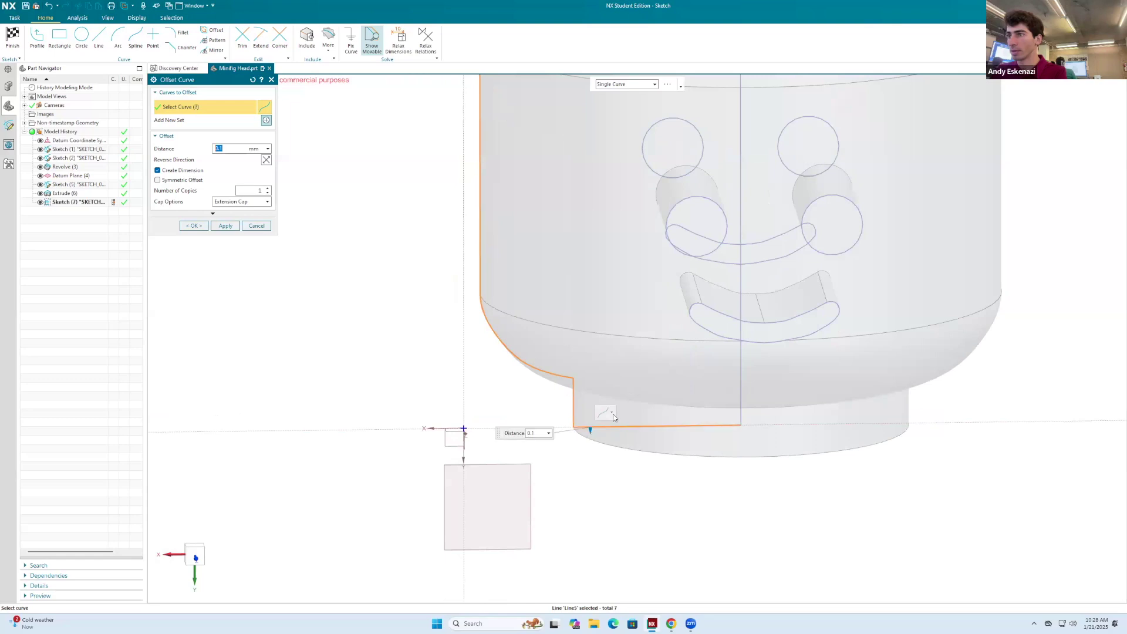
click(194, 225)
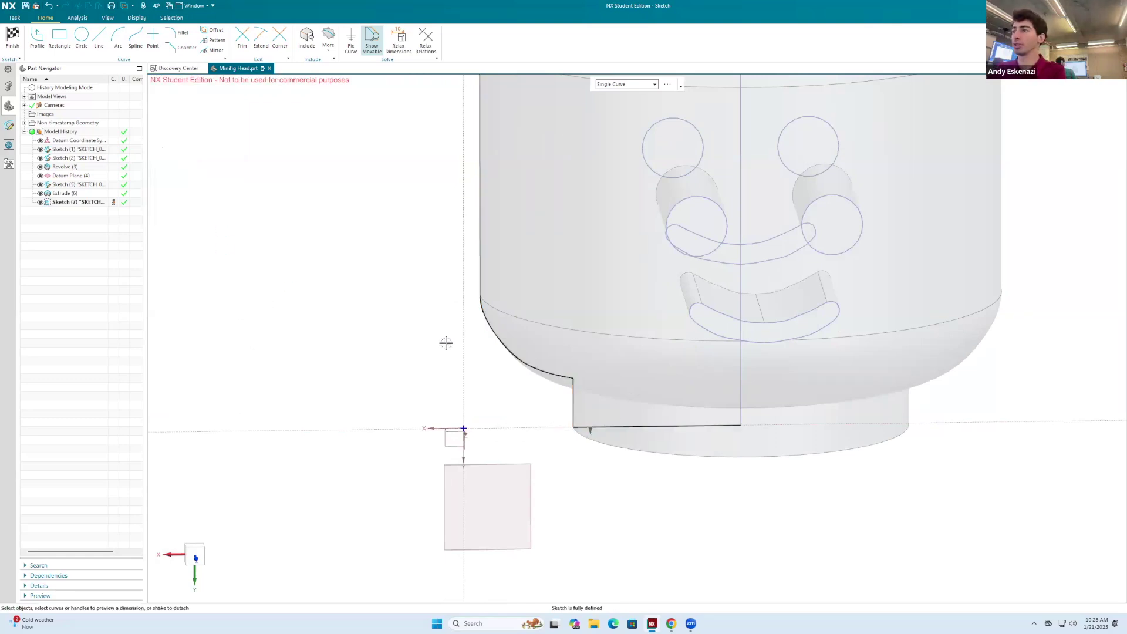
Begin a 30 mm outward offset of the new outer profile, picking its stud top, stud side and upper curve.
scroll(623, 399, down, 3)
scroll(664, 157, up, 6)
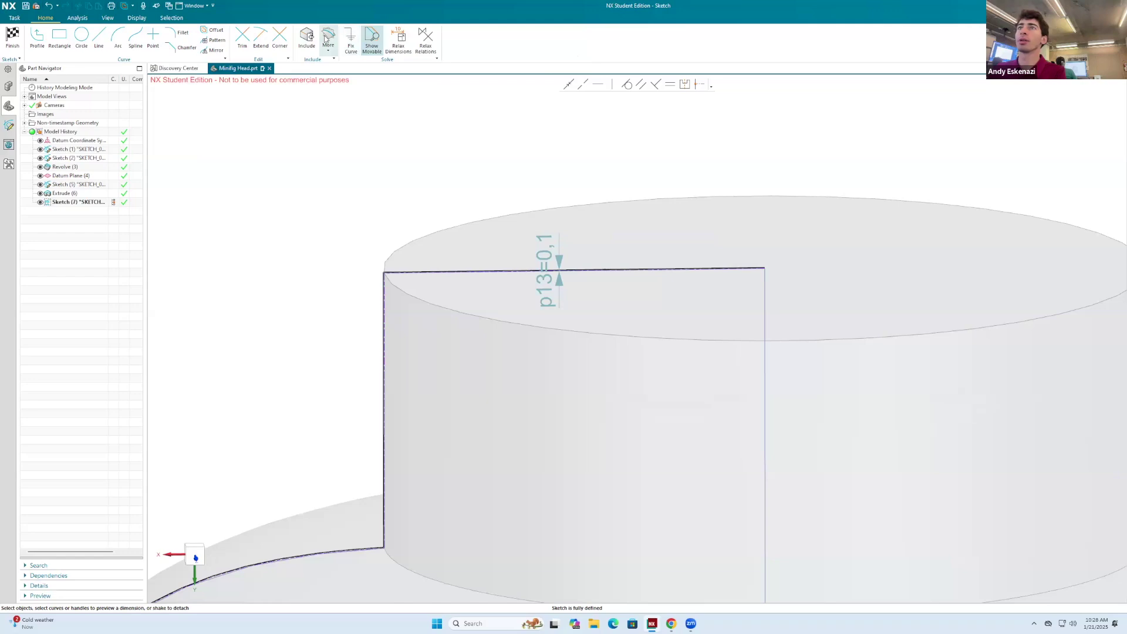
click(212, 29)
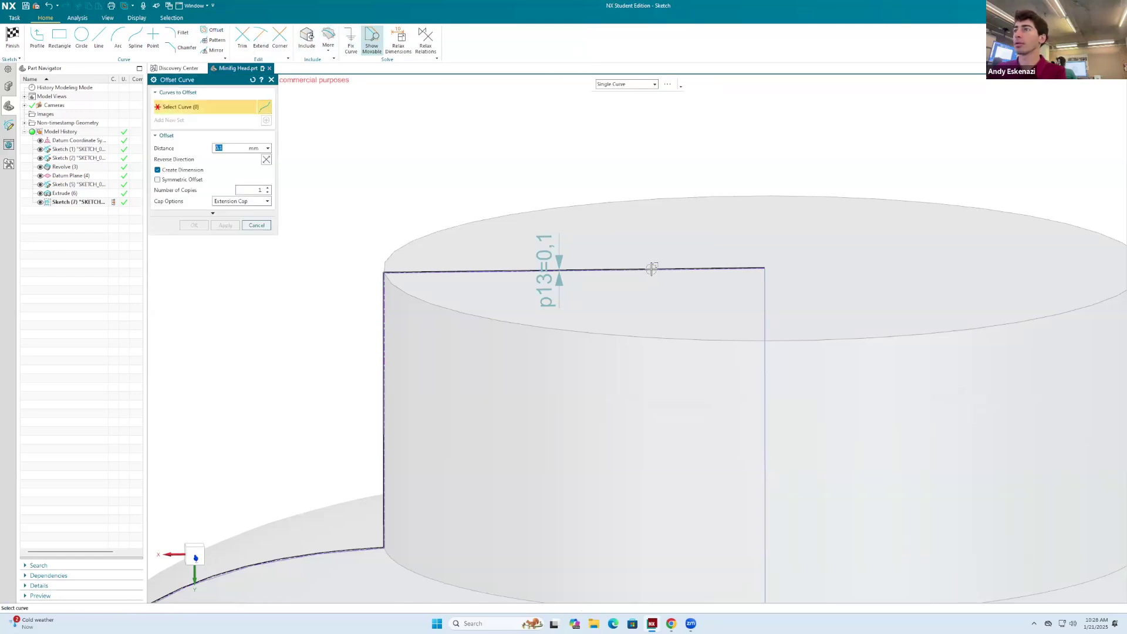
click(650, 269)
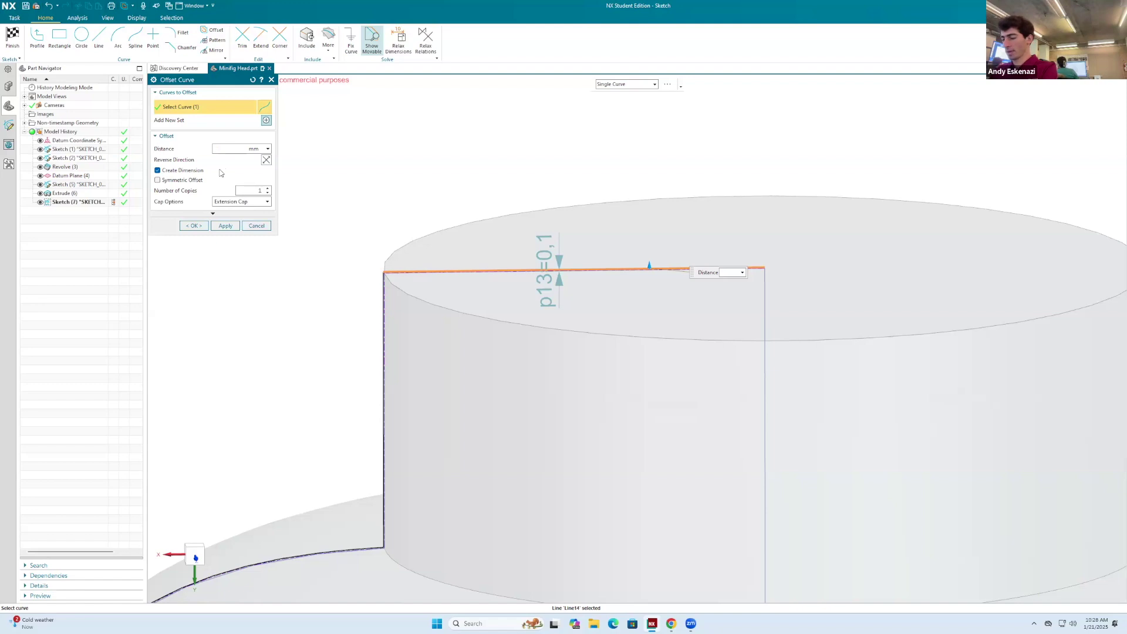
scroll(383, 292, up, 2)
click(382, 281)
scroll(403, 181, down, 3)
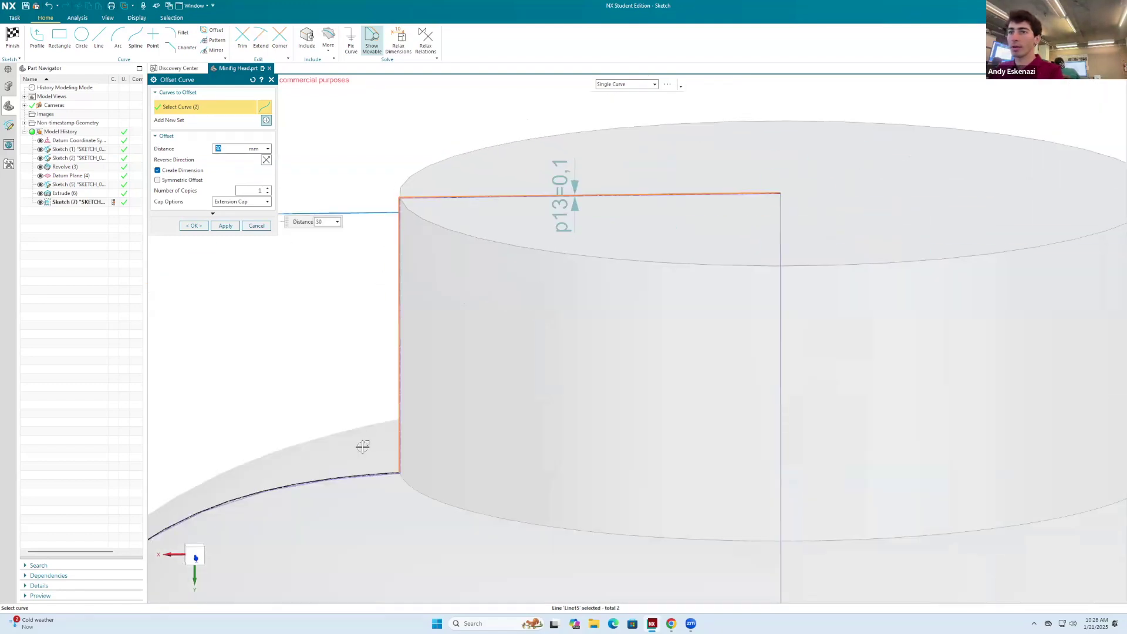
click(367, 469)
Add the side wall, lower curve and neck lines of the outer profile and complete the 30 mm offset.
scroll(289, 333, down, 3)
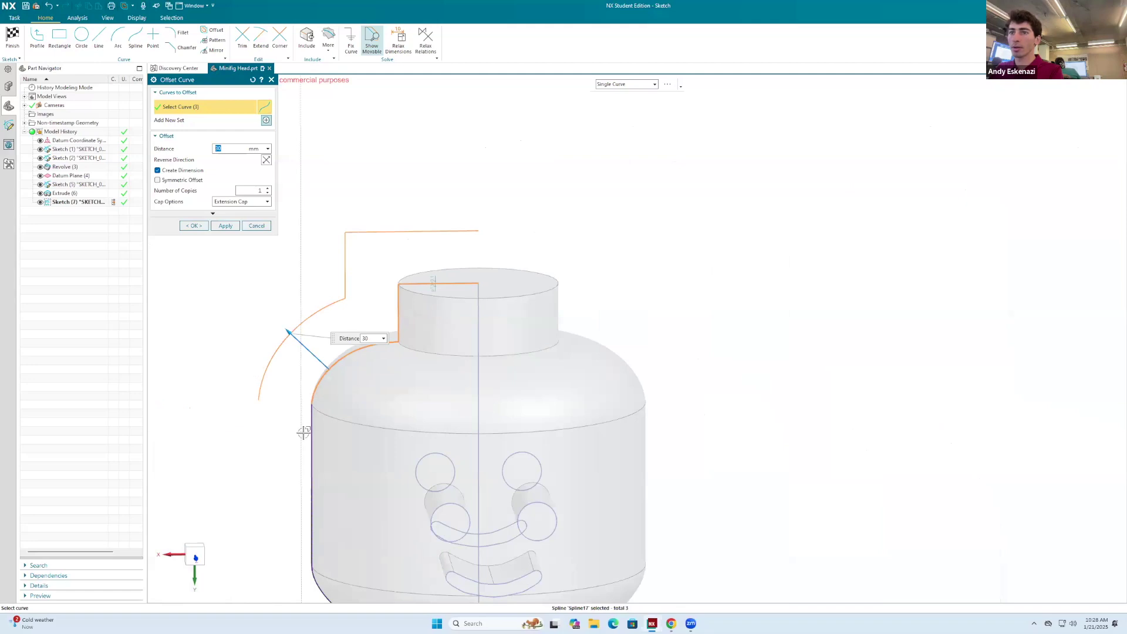
scroll(324, 416, up, 3)
click(324, 416)
scroll(384, 293, down, 3)
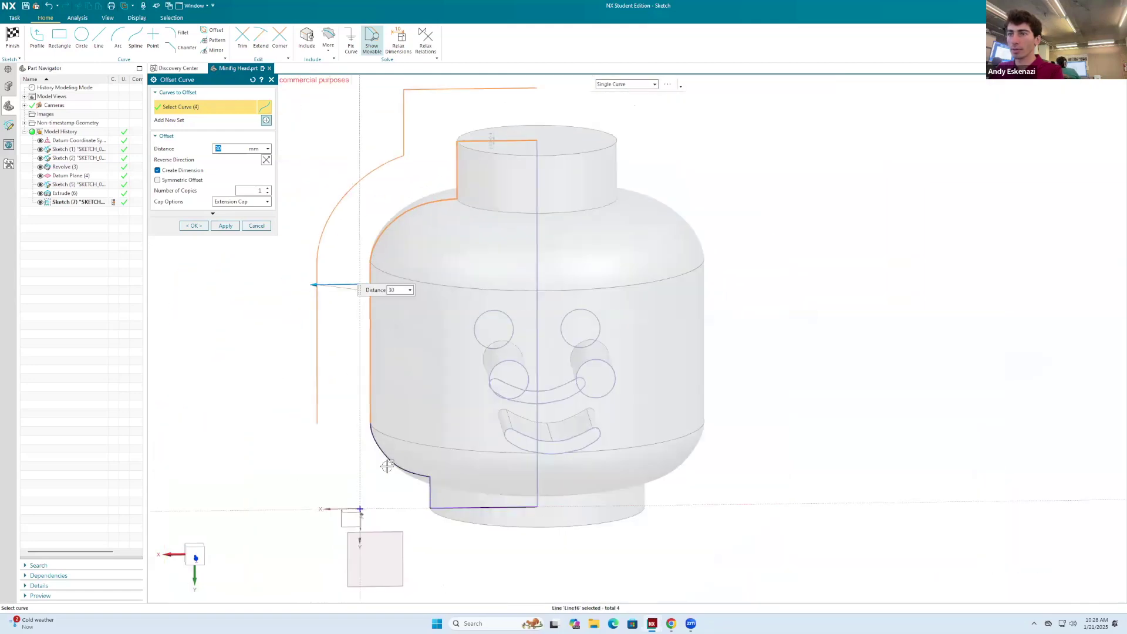
scroll(392, 458, up, 3)
click(395, 455)
click(492, 522)
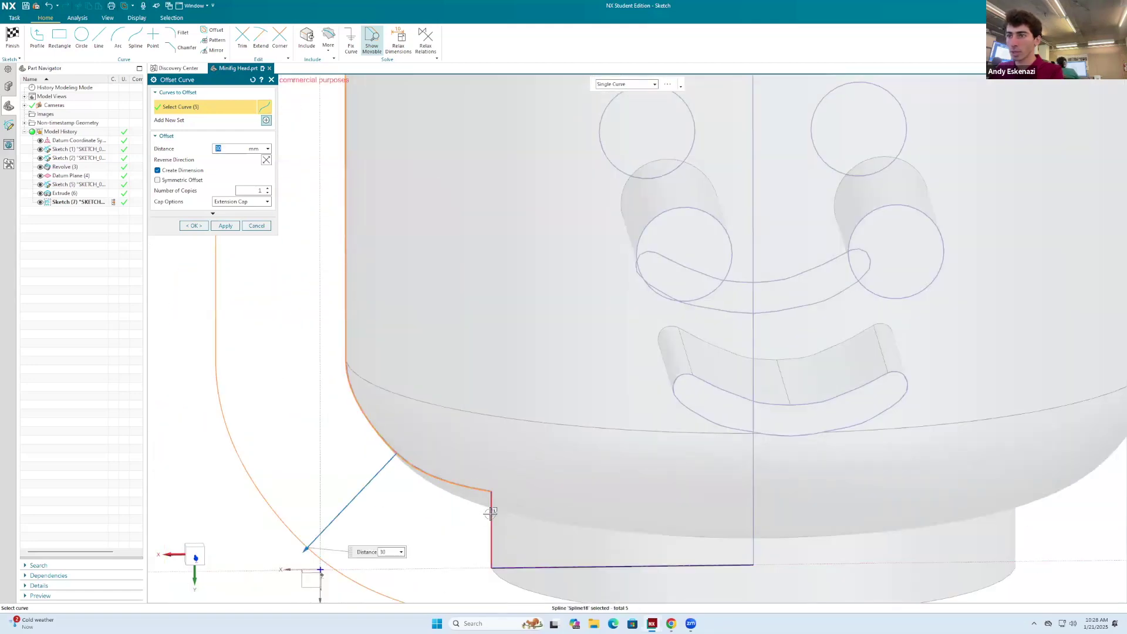
click(522, 568)
scroll(536, 391, down, 3)
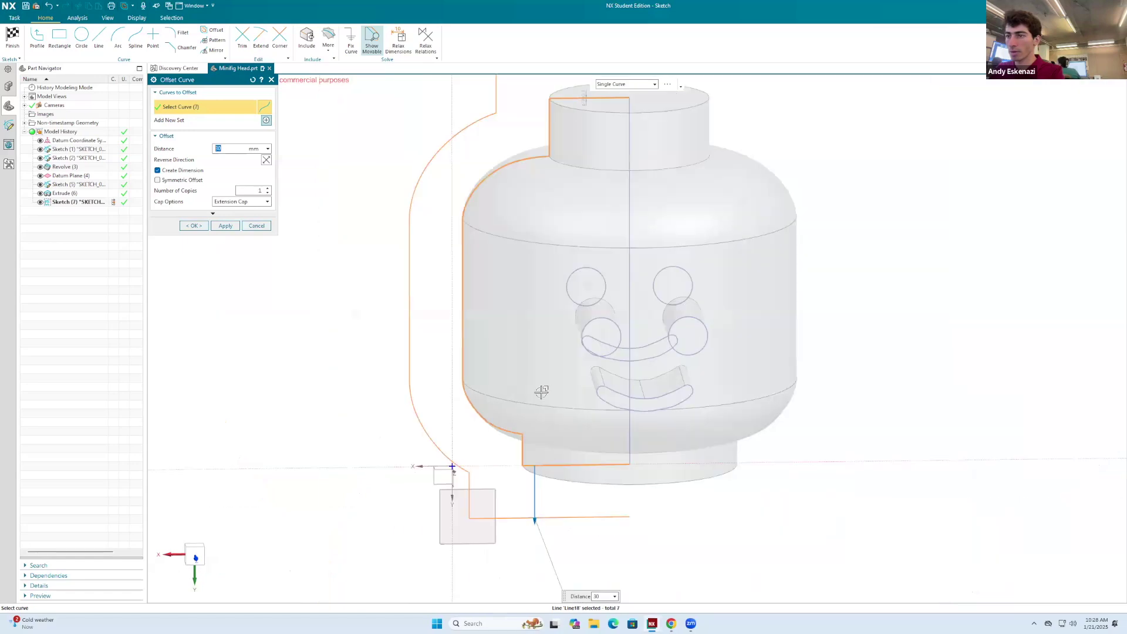
click(193, 227)
Draw a vertical line on the head's centre axis joining the lower ends of the two offset profiles.
scroll(619, 470, up, 3)
key(l)
scroll(541, 302, up, 5)
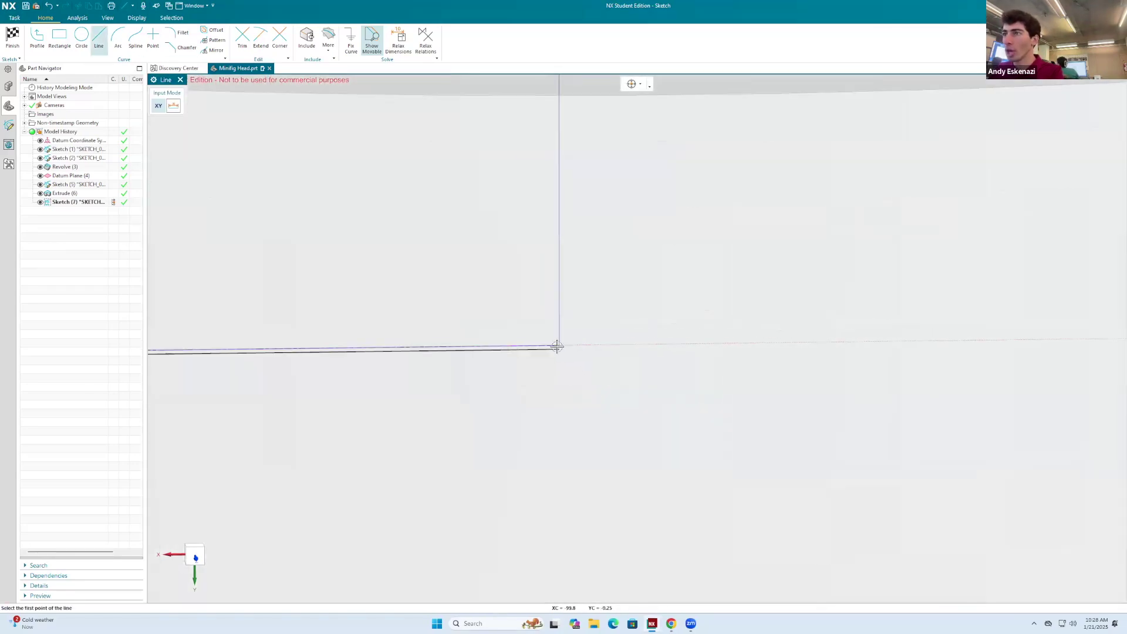
click(559, 346)
scroll(593, 411, down, 5)
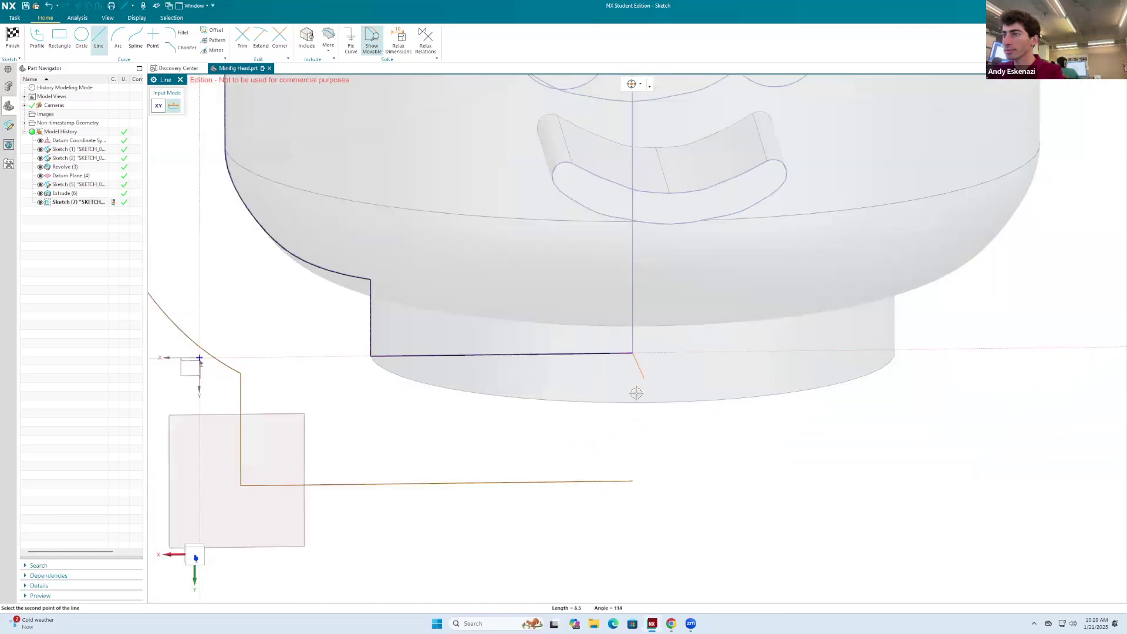
click(633, 480)
Close the band with a vertical line joining the upper ends of the offset profiles, and finish the sketch.
scroll(685, 483, down, 6)
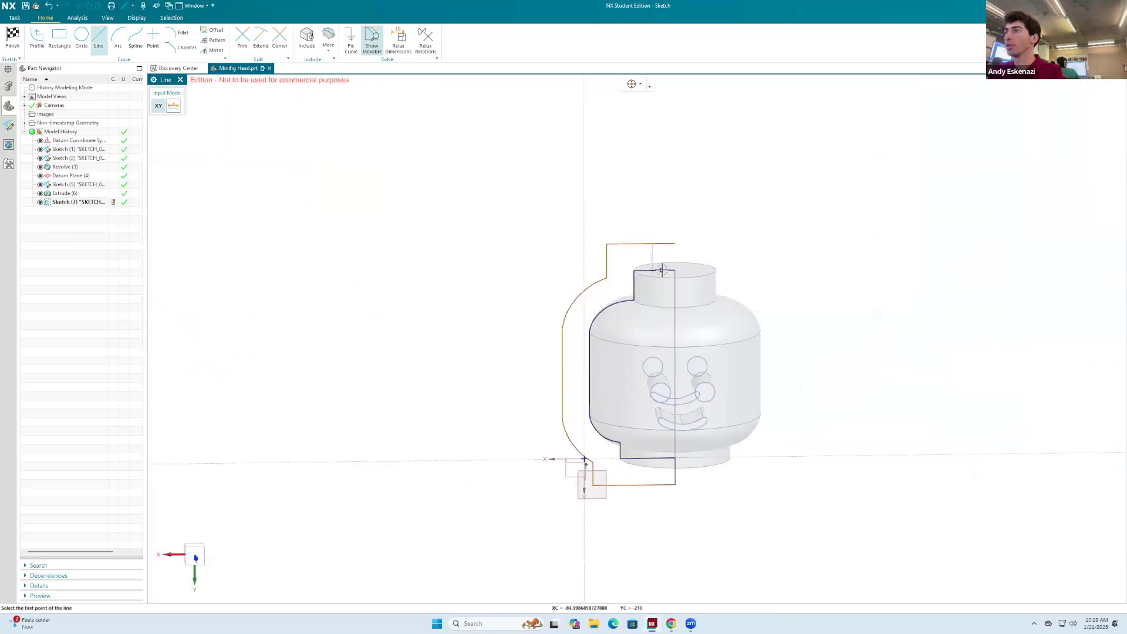
scroll(661, 261, up, 7)
click(682, 210)
scroll(681, 447, up, 5)
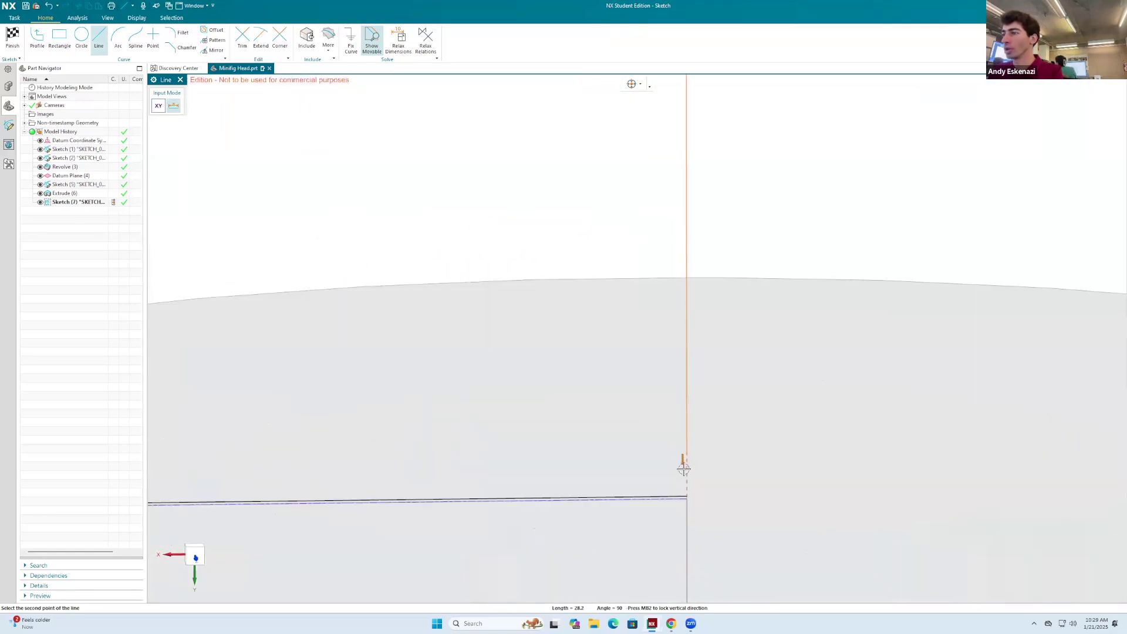
click(685, 491)
scroll(727, 327, down, 6)
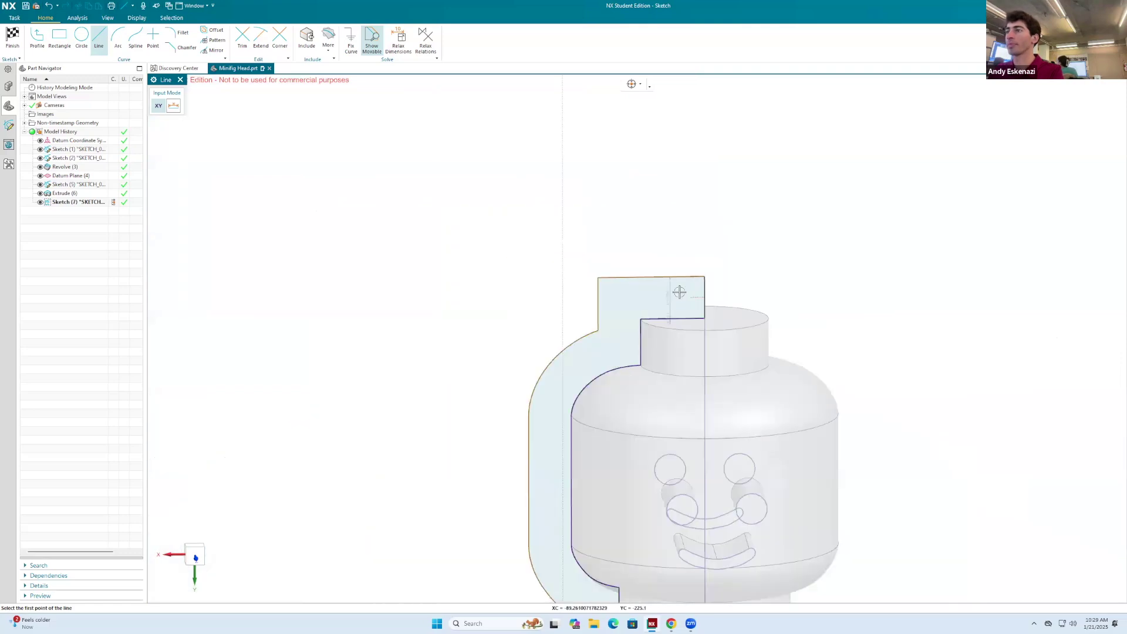
click(12, 37)
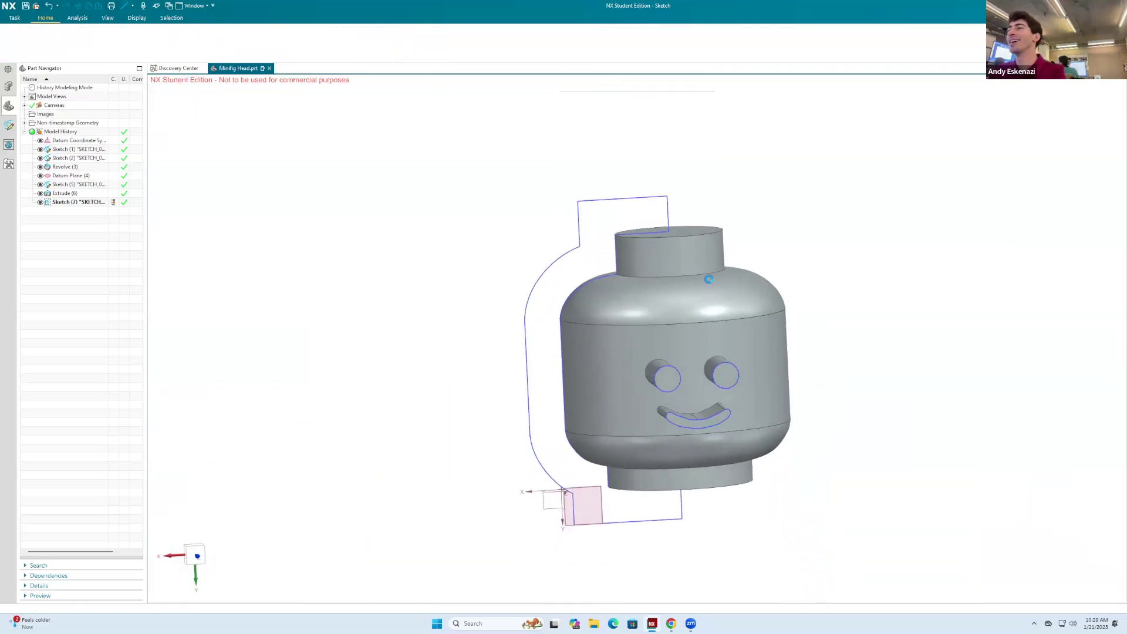
Revolve the closed band profile 360° about its vertical centre line with the Boolean set to Subtract.
middle_drag(510, 297, 392, 164)
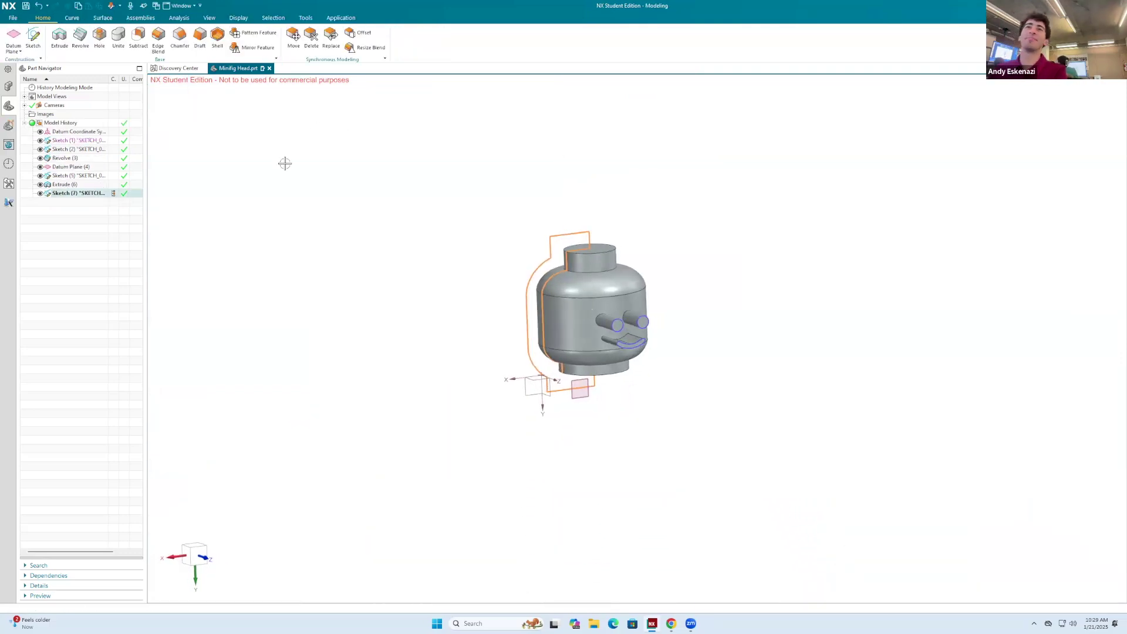
click(80, 36)
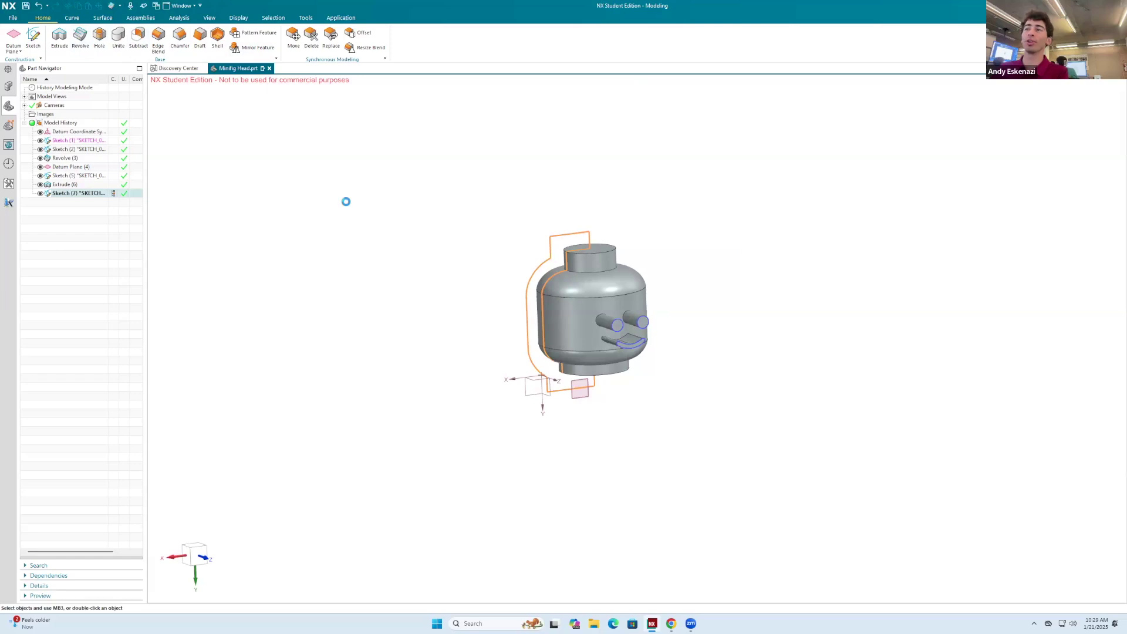
scroll(587, 235, up, 5)
middle_click(519, 239)
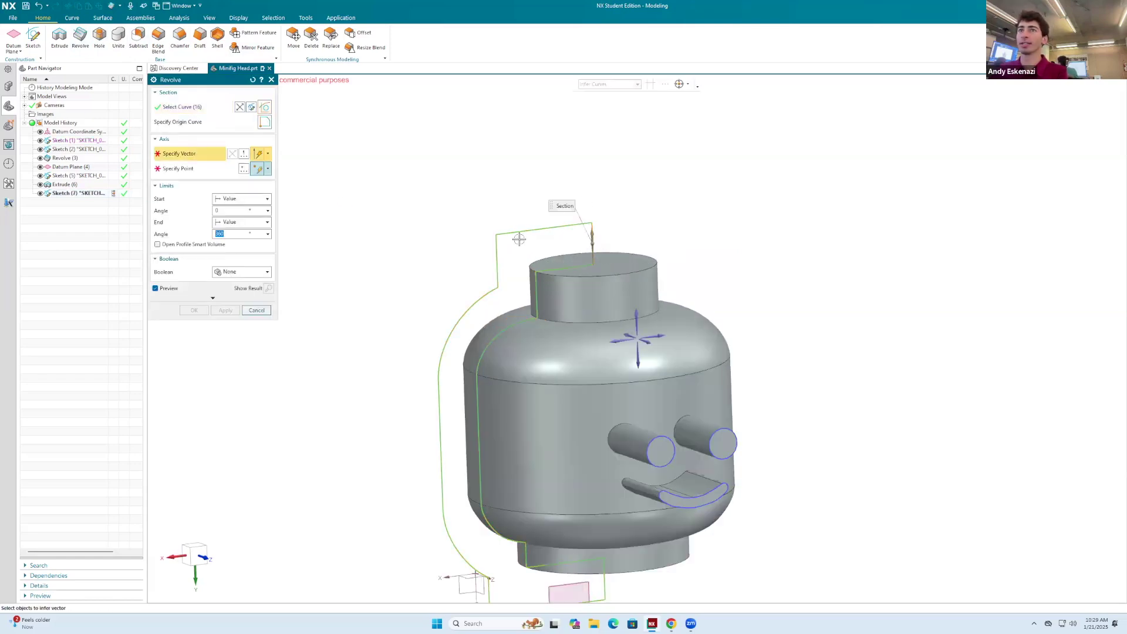
scroll(594, 230, up, 4)
click(589, 227)
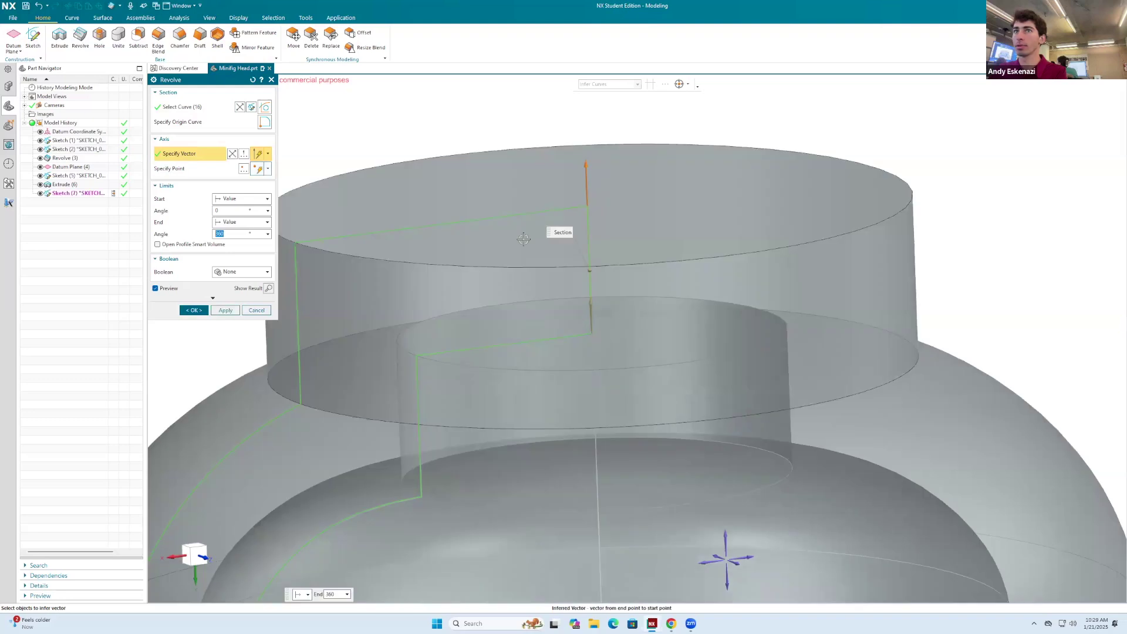
click(251, 274)
click(232, 299)
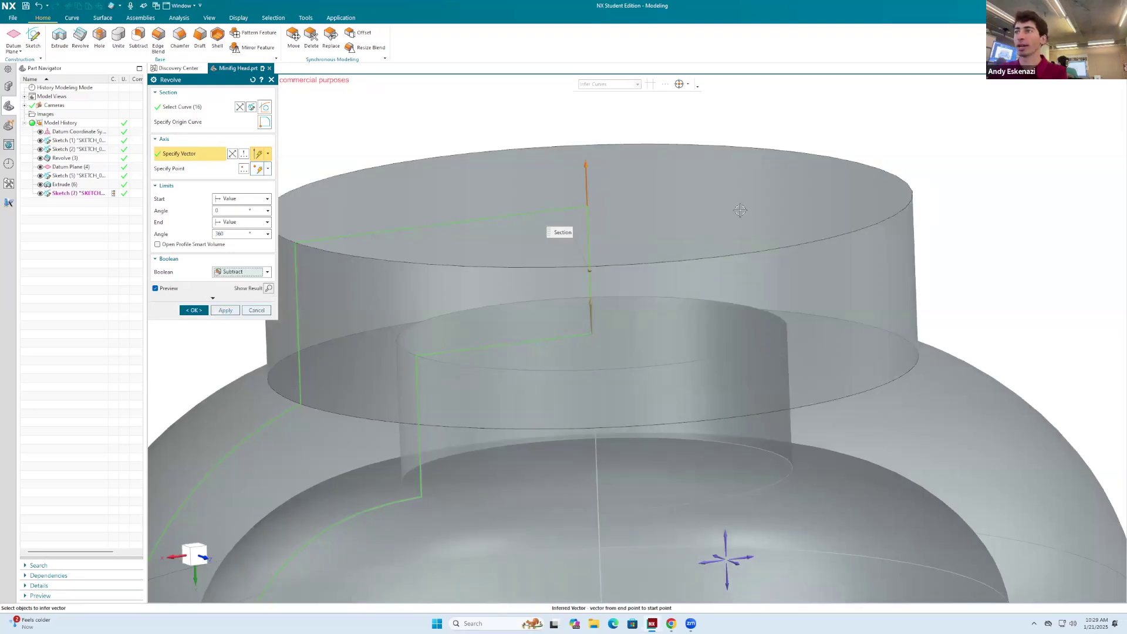
scroll(735, 209, down, 5)
scroll(735, 209, down, 2)
click(194, 325)
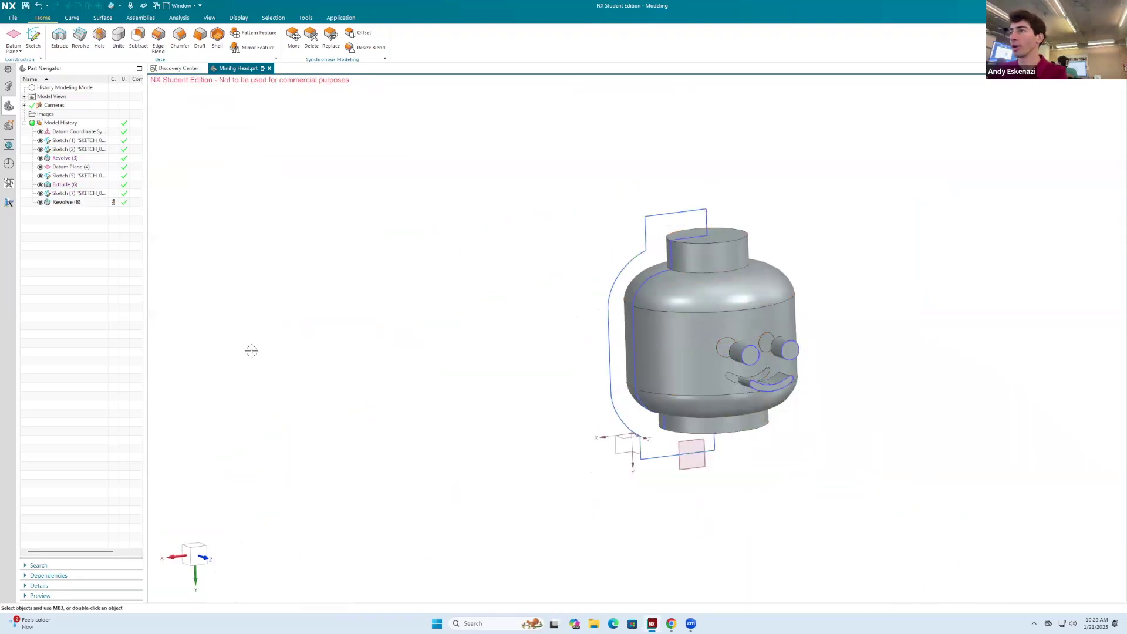
Hide the sketch of the eyes and smile.
right_click(789, 350)
click(800, 335)
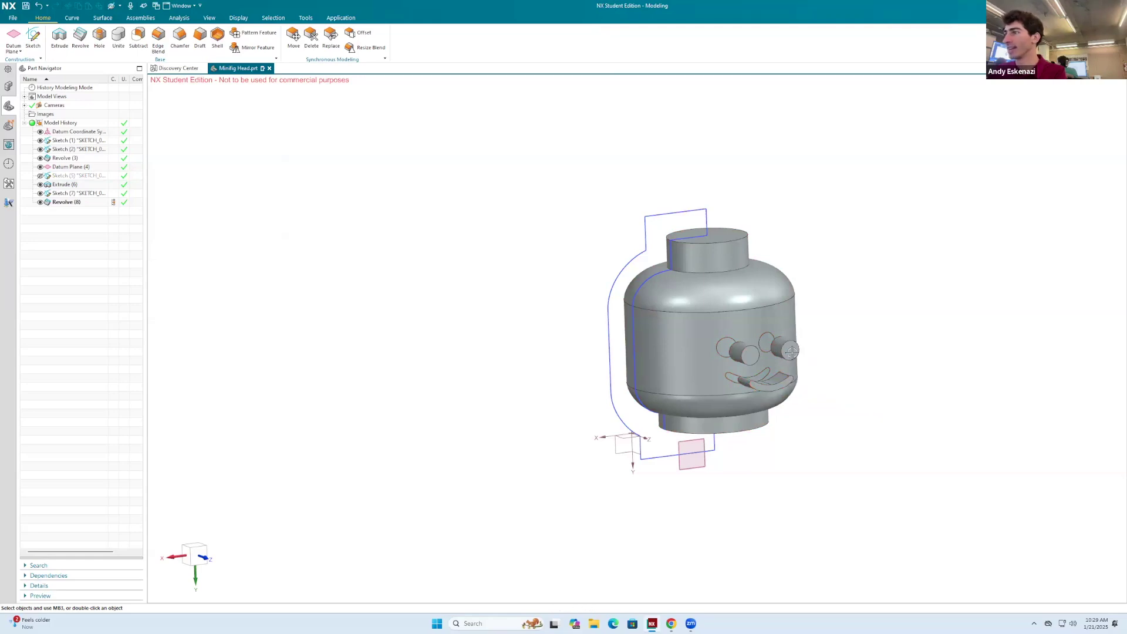
right_click(792, 351)
click(826, 341)
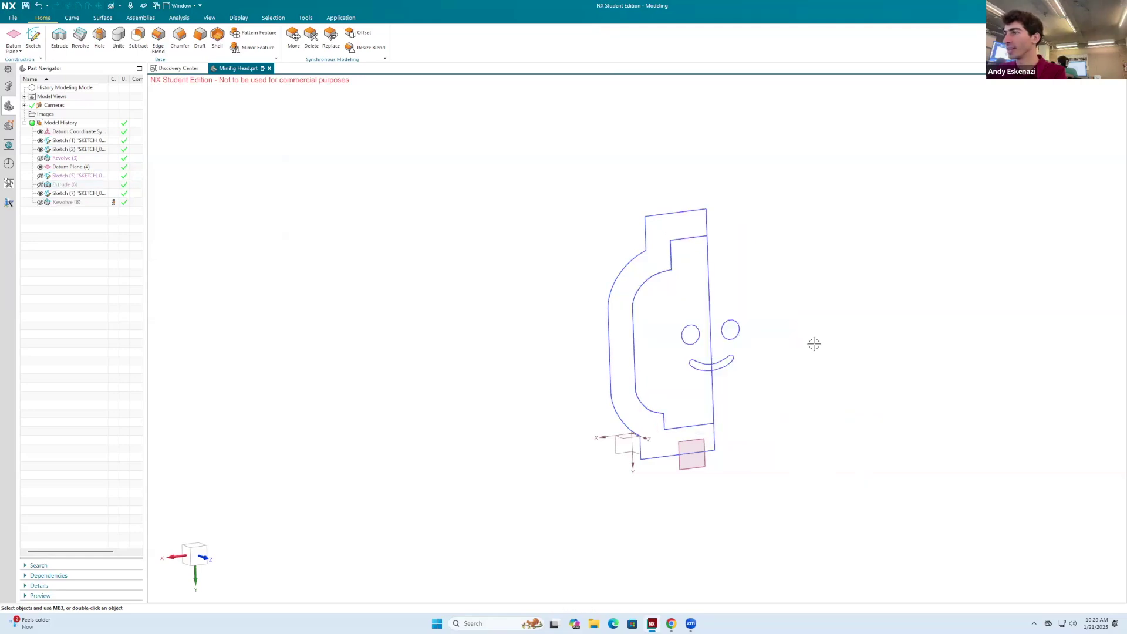
key(ctrl+z)
Change the Boolean of the eyes and smile extrusion to None so it forms separate bodies.
scroll(834, 305, up, 5)
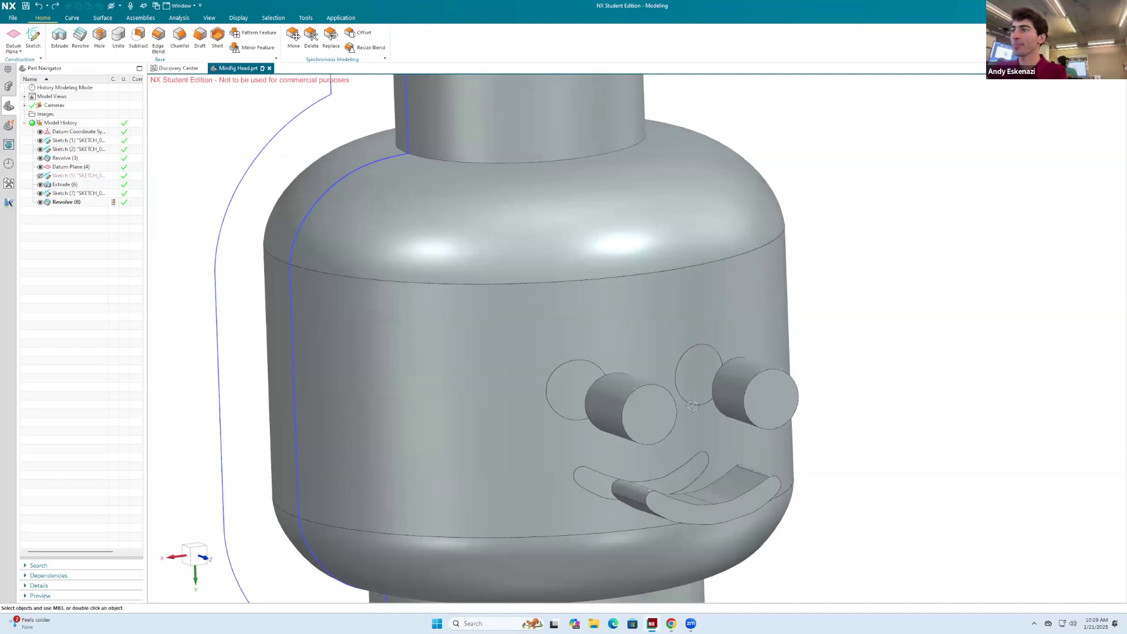
right_click(63, 202)
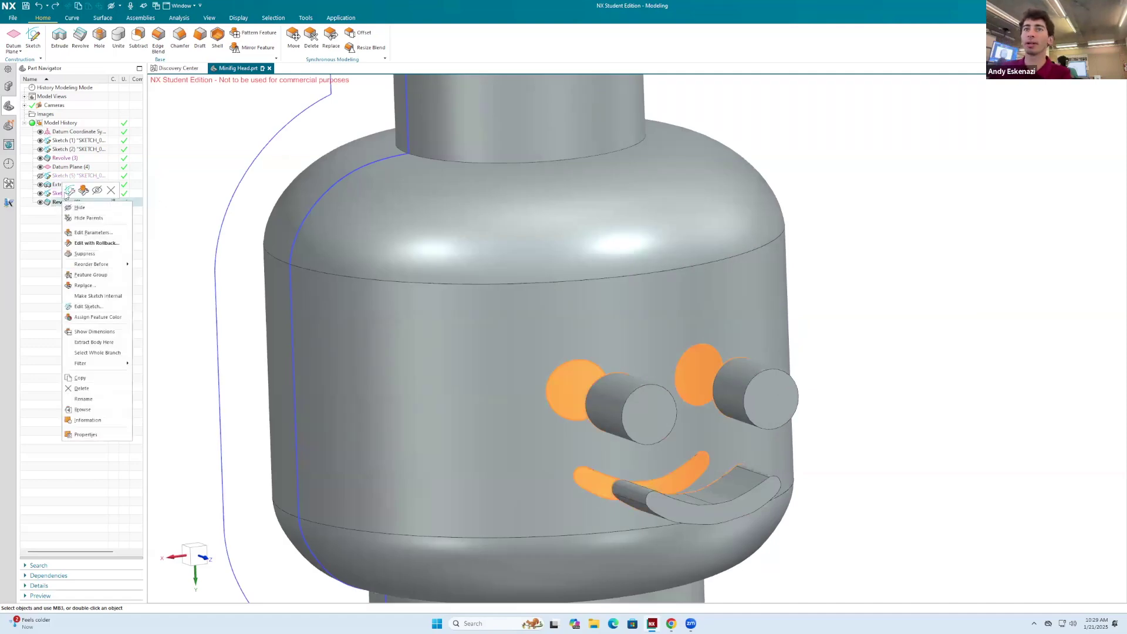
double_click(67, 175)
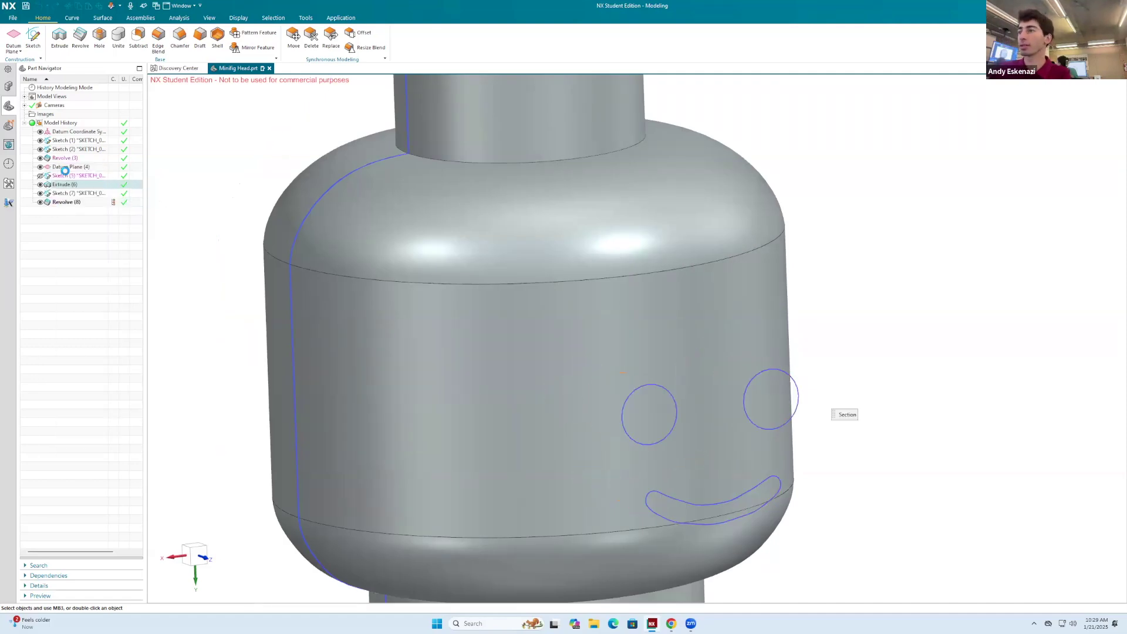
click(241, 236)
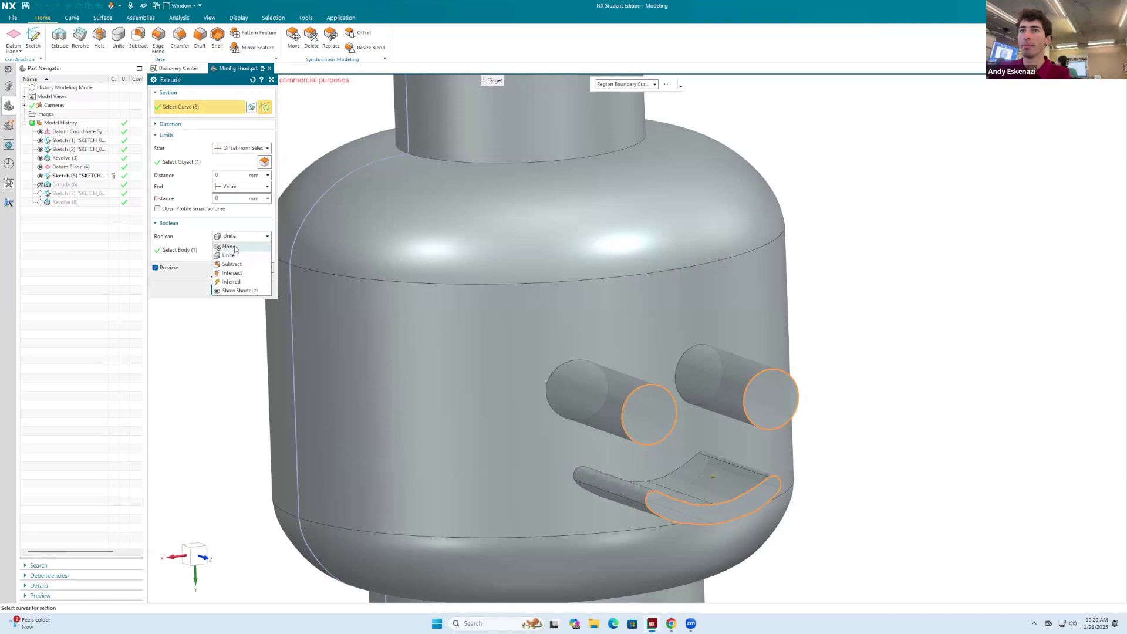
click(232, 251)
click(225, 275)
middle_drag(890, 377, 763, 376)
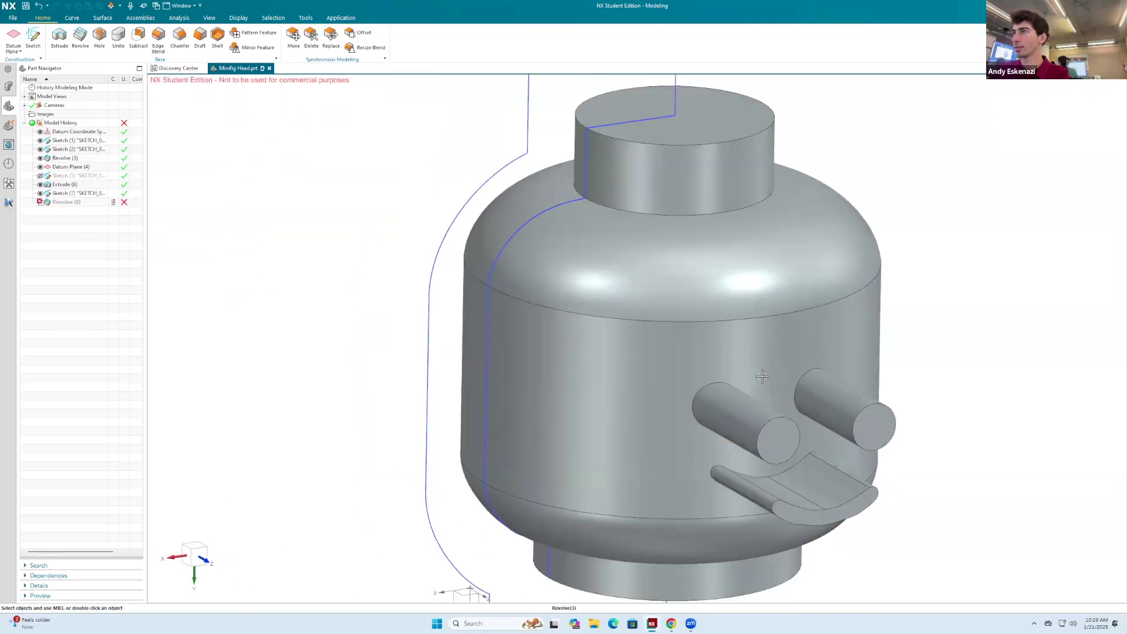
Edit the band's revolved subtraction and choose one extruded eye as its target body.
click(65, 202)
right_click(64, 202)
click(729, 383)
click(222, 288)
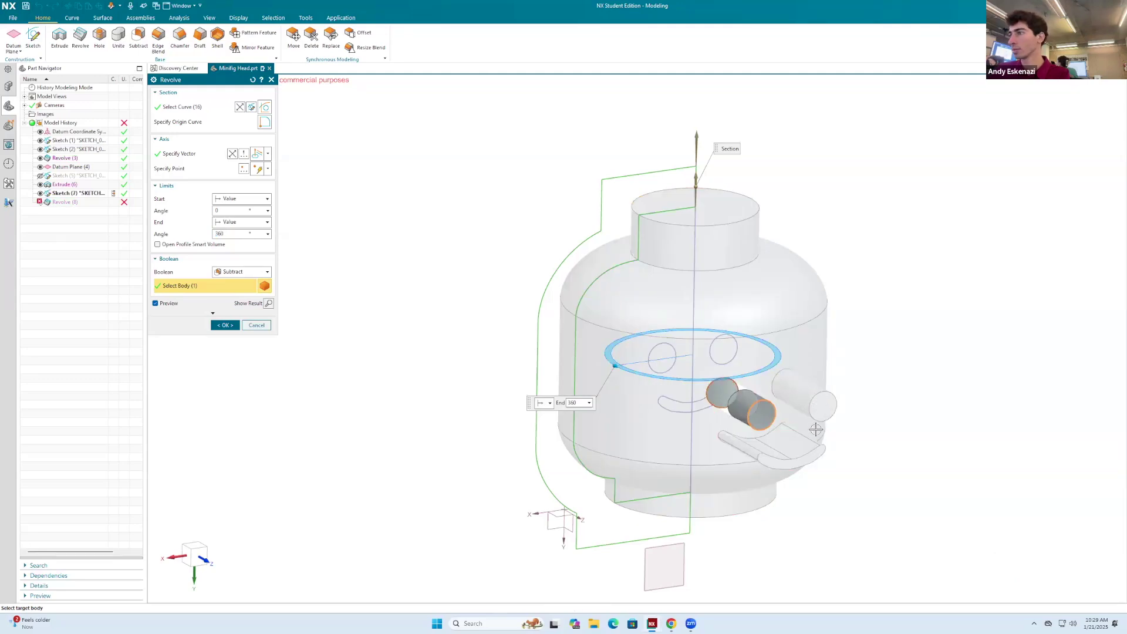
scroll(815, 429, up, 5)
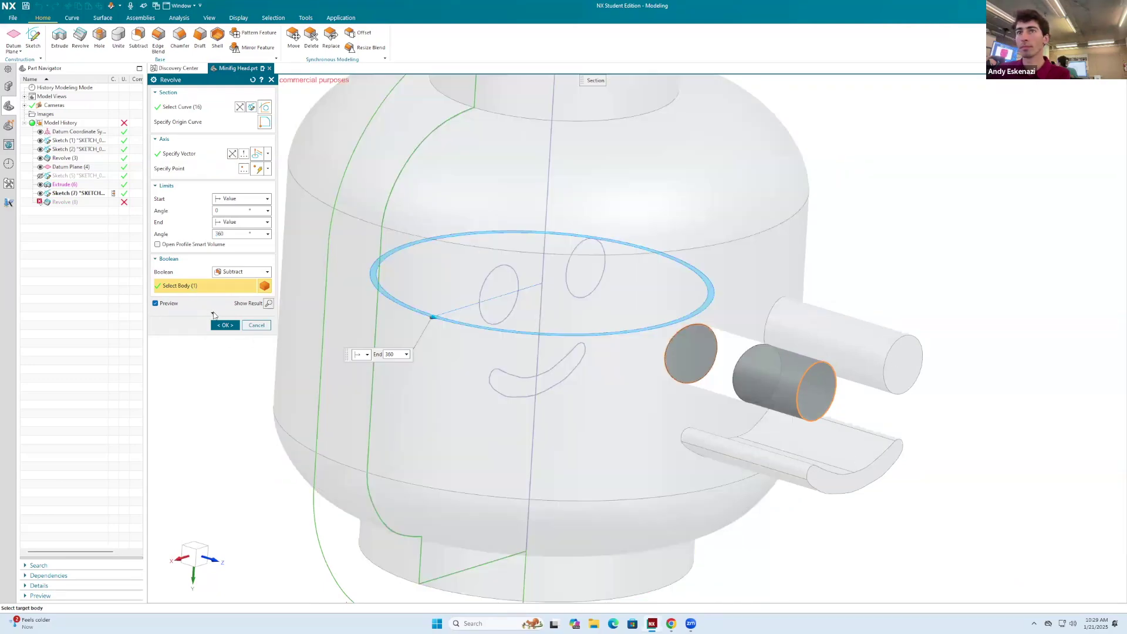
click(224, 324)
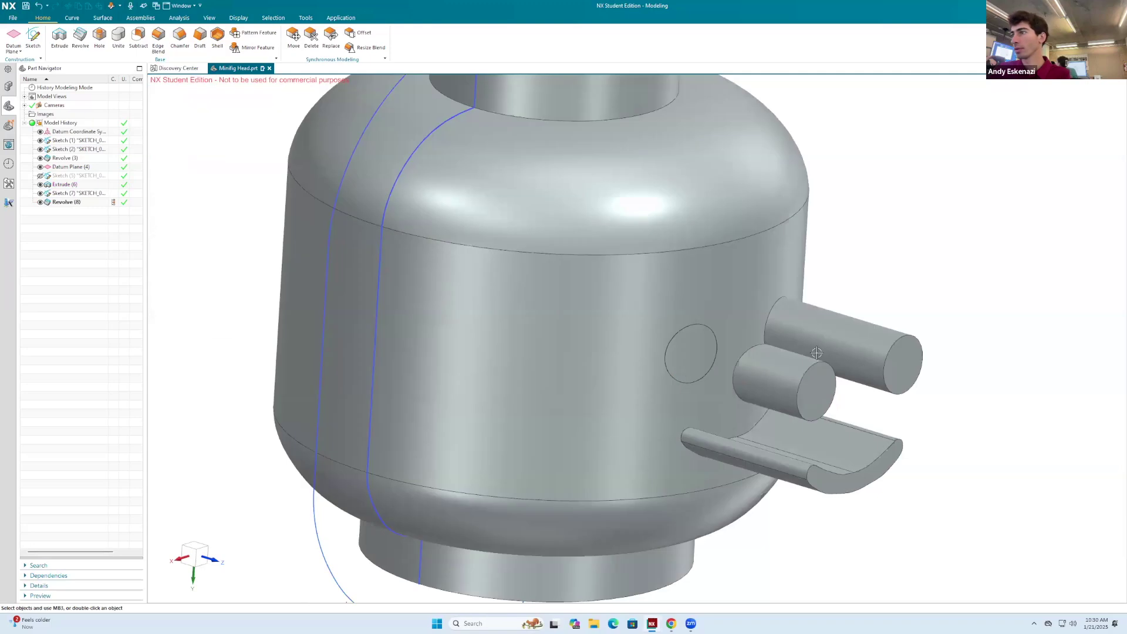
scroll(763, 364, down, 3)
scroll(826, 368, up, 2)
middle_drag(825, 368, 704, 352)
click(81, 37)
click(667, 105)
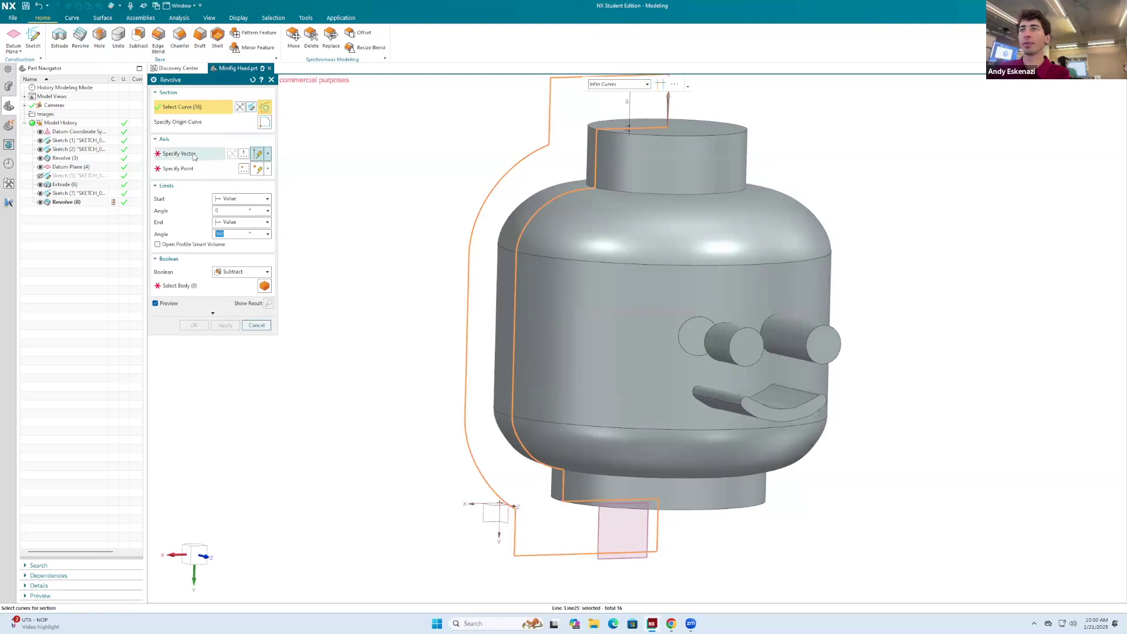
key(Escape)
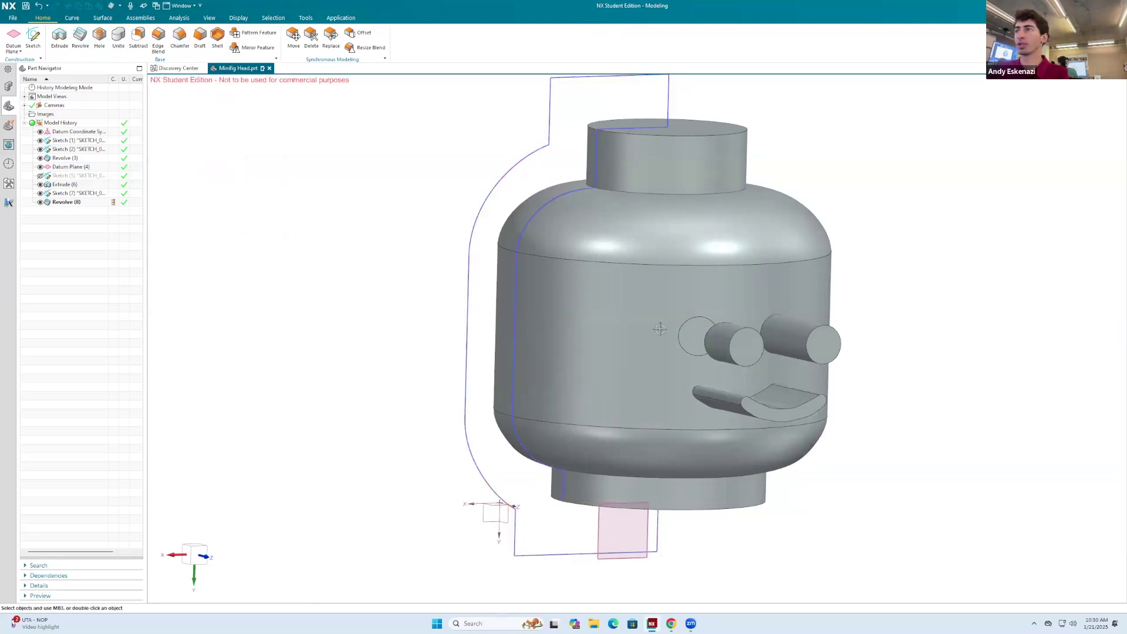
Undo the edits to the revolved cut's target body and to the face extrusion's Boolean.
key(ctrl+z)
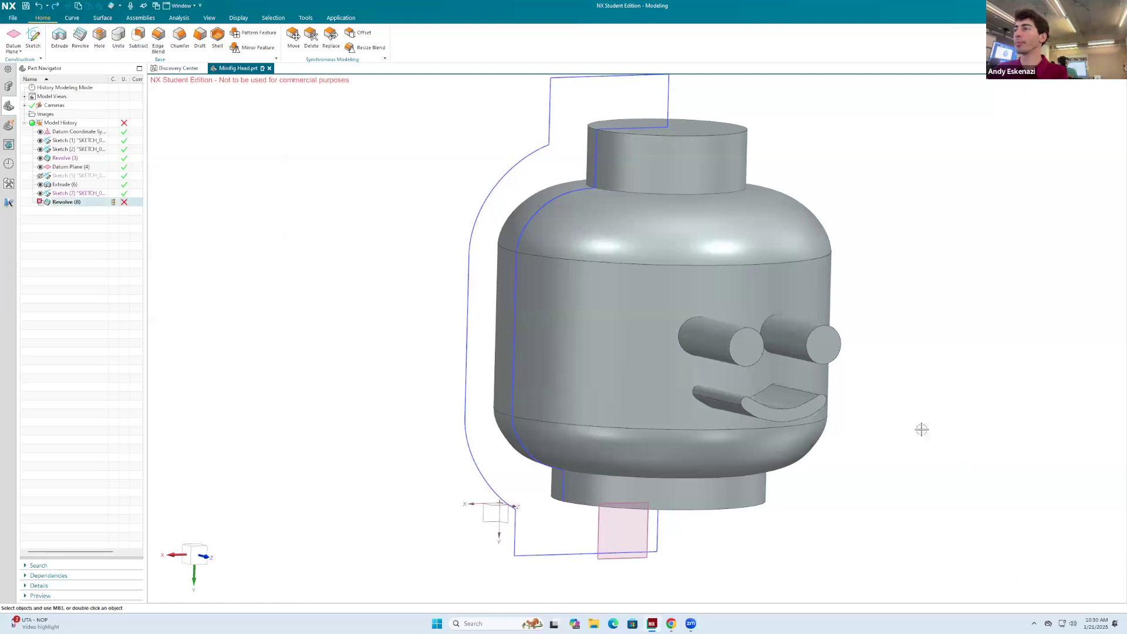
key(Escape)
Open the band sketch, try to set the outer profile's offset distance to 70 mm, and finish the sketch.
right_click(501, 181)
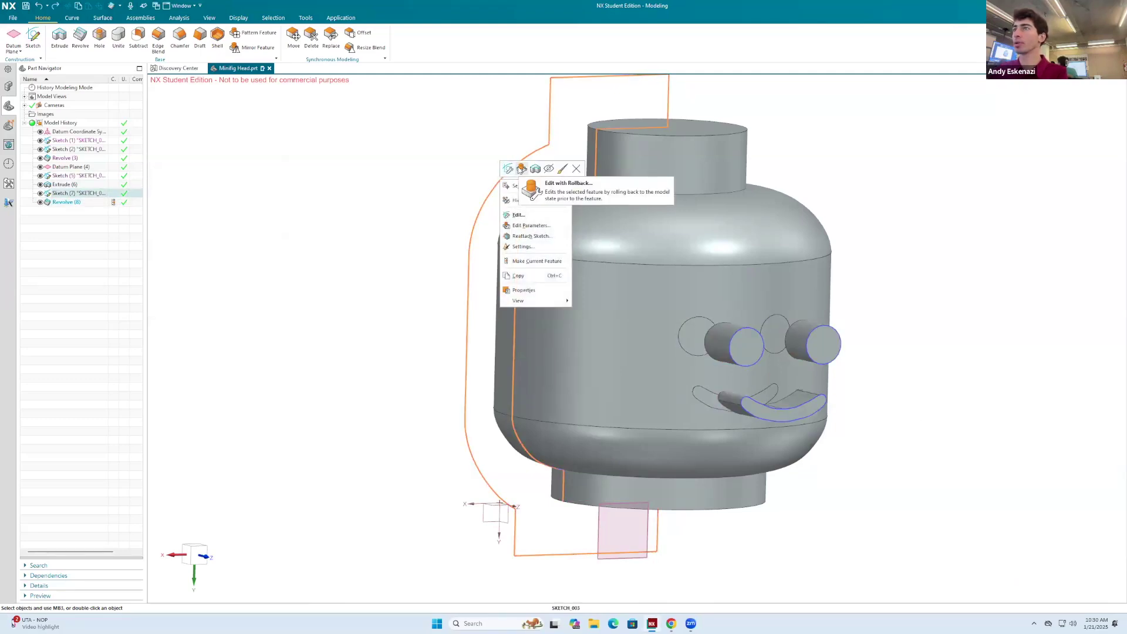
key(Escape)
click(508, 169)
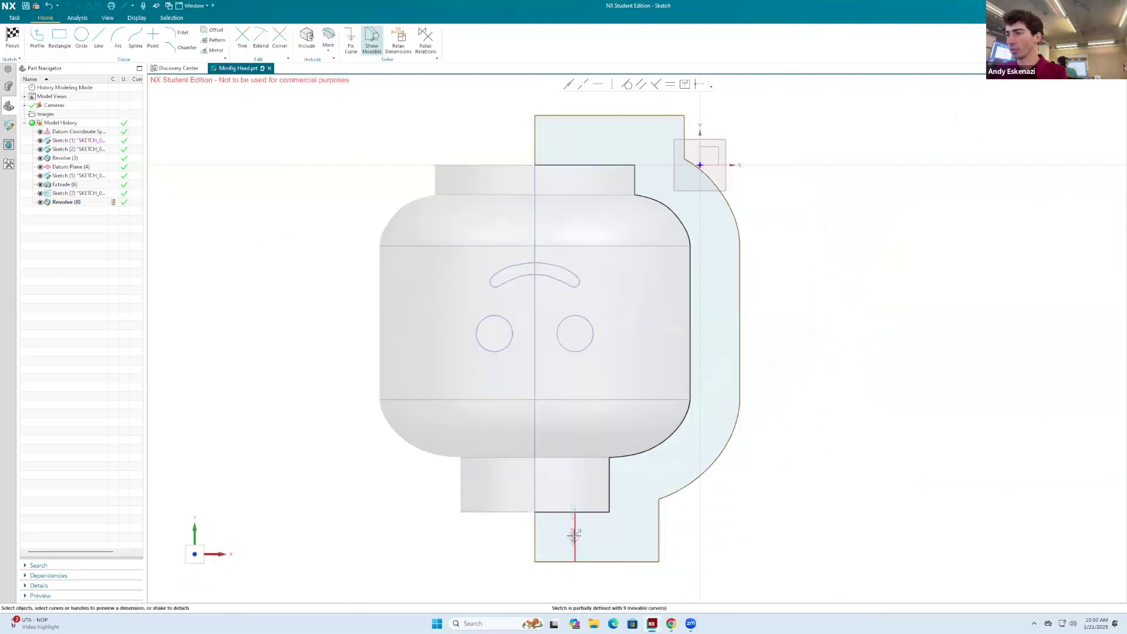
key(o)
scroll(517, 563, up, 1)
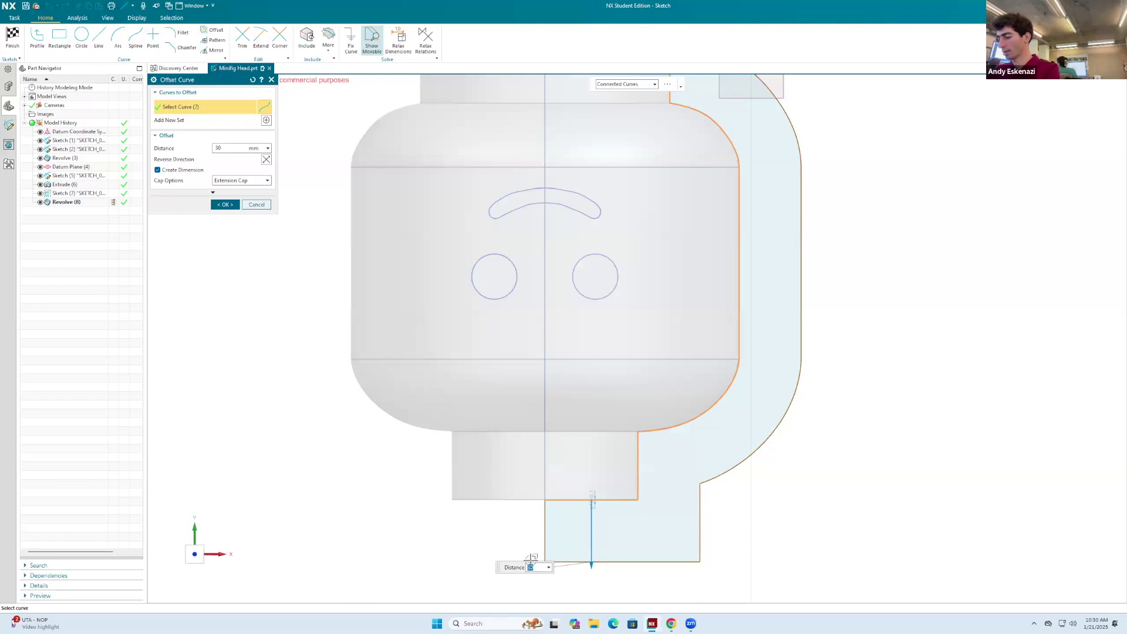
text(70)
key(Return)
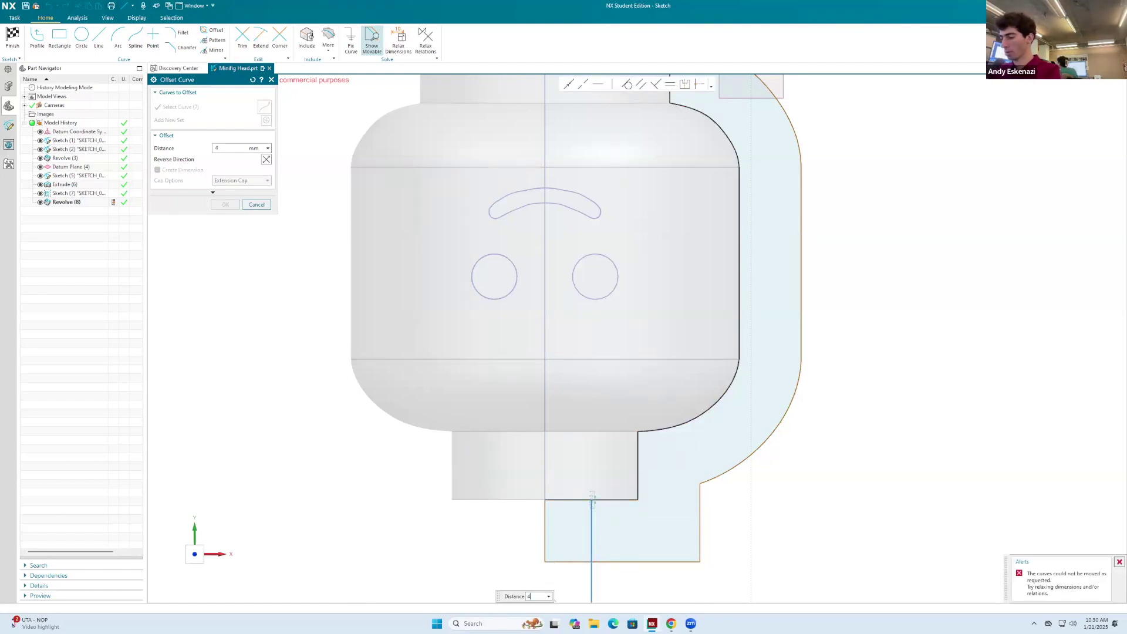
key(Escape)
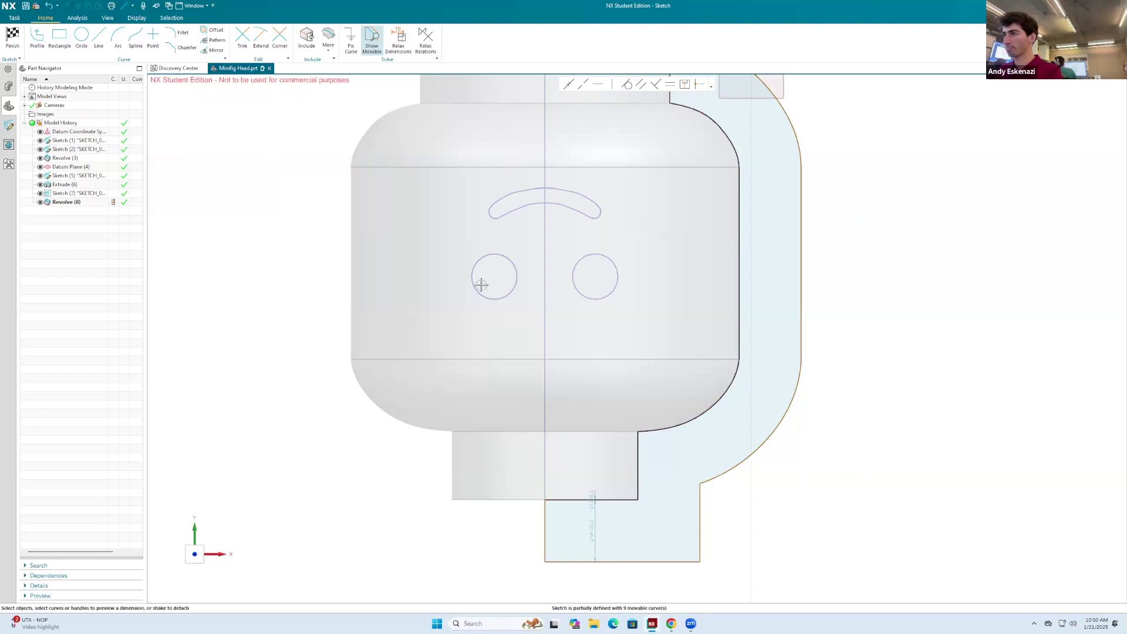
click(12, 36)
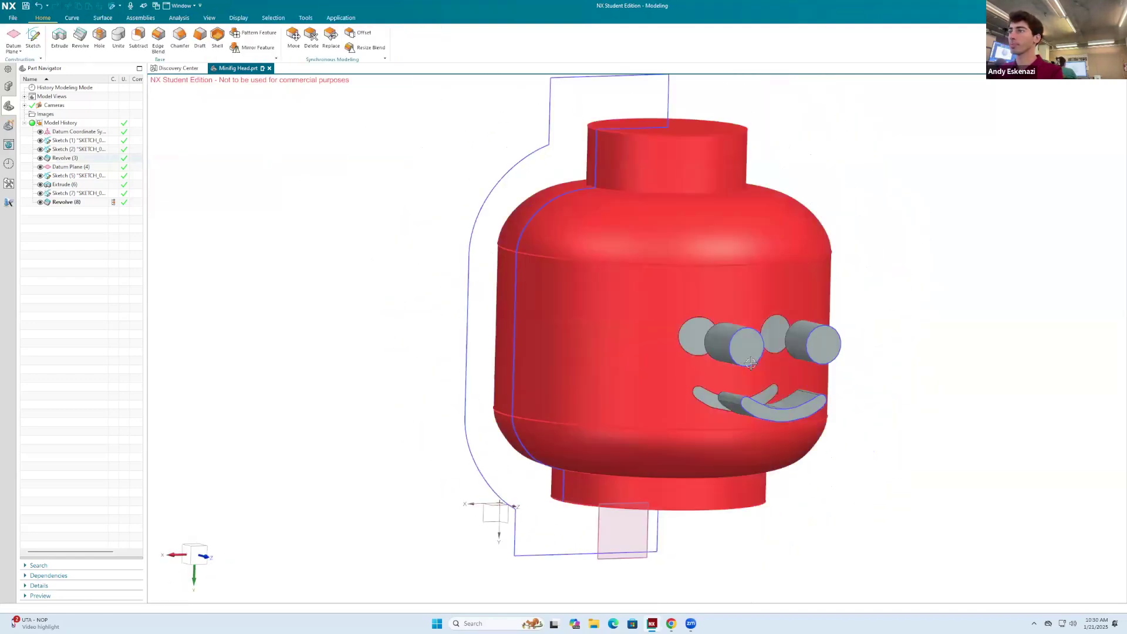
Shorten the eyes and smile extrusion with a negative end distance, going beyond -20 mm until it ends within the revolved band.
right_click(746, 350)
key(Escape)
right_click(746, 348)
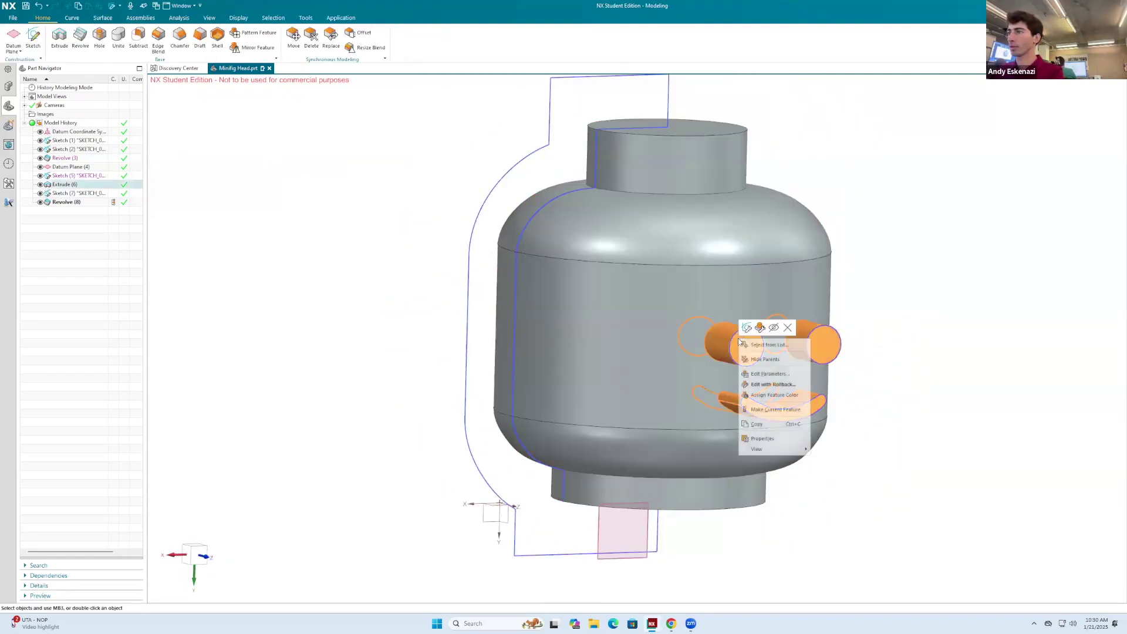
click(760, 327)
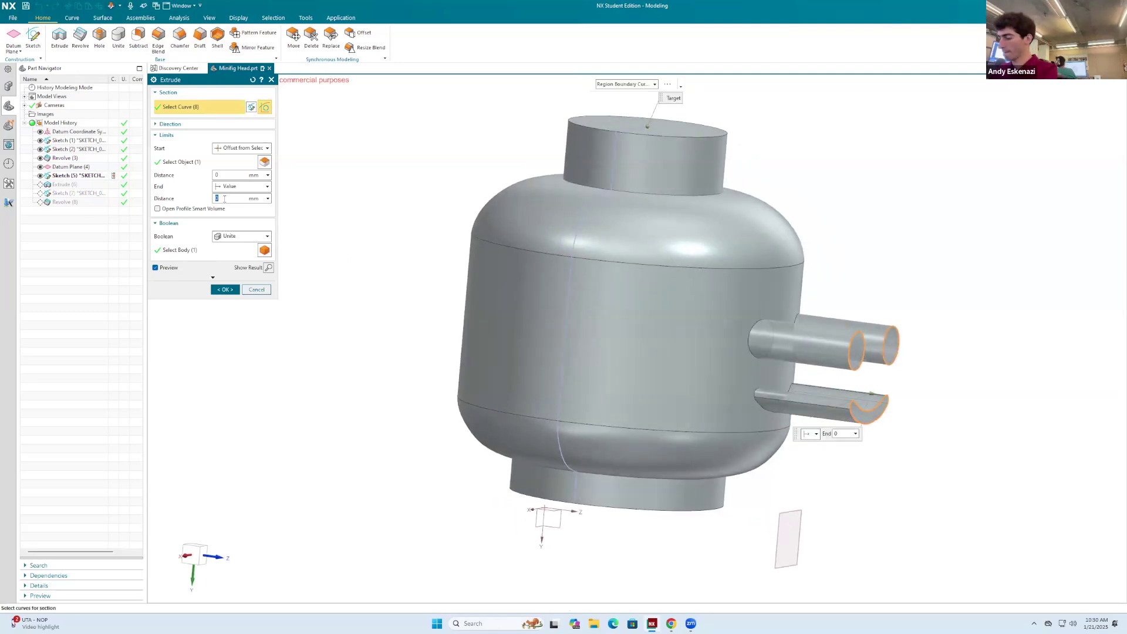
text(-)
text(20)
key(Return)
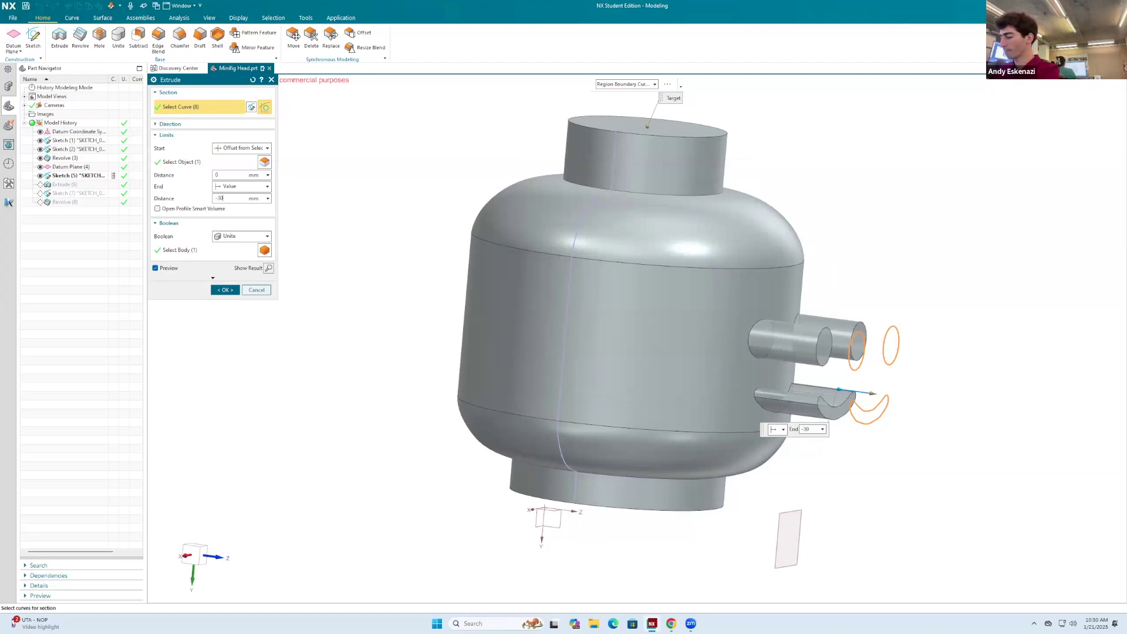
key(Return)
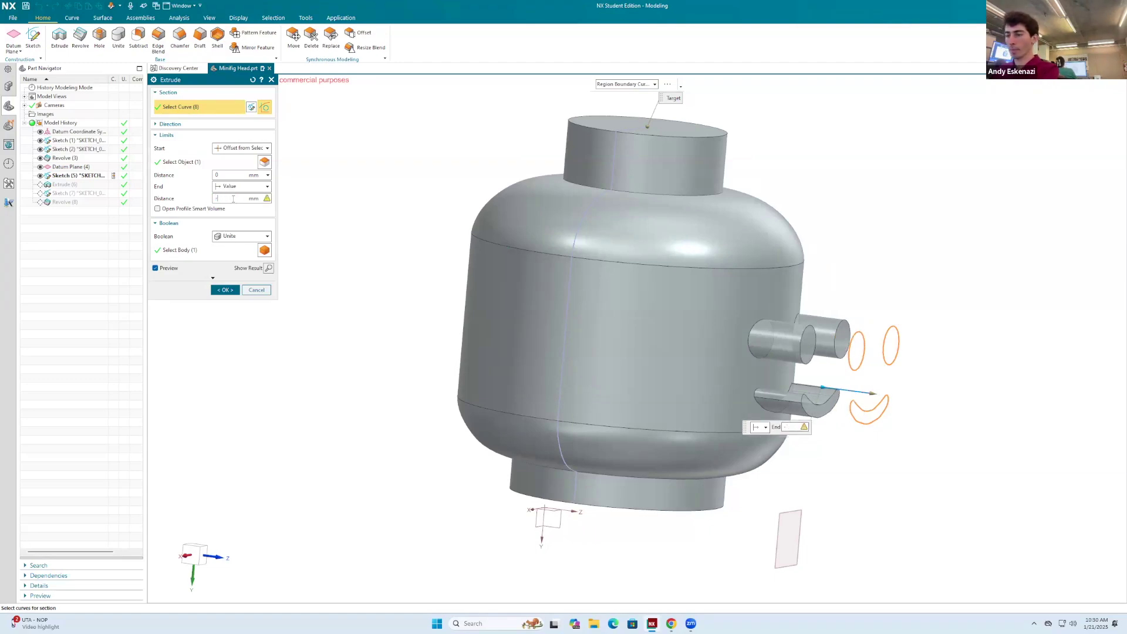
click(226, 290)
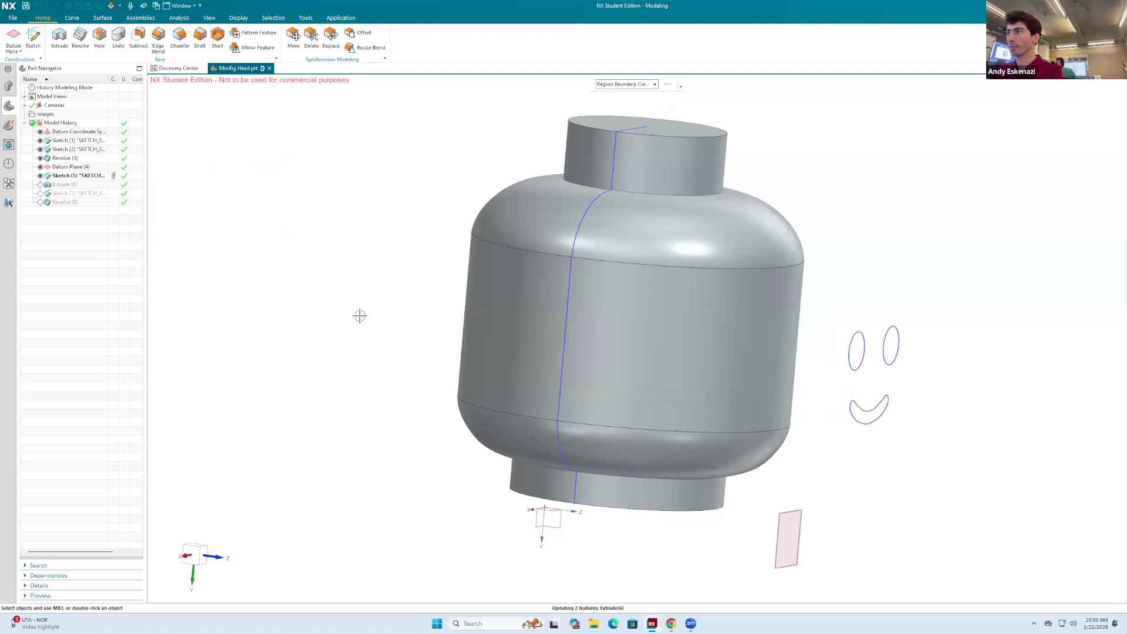
Hide the face sketch, the datum plane, the band sketch and the head's profile sketch.
right_click(887, 330)
click(915, 316)
right_click(799, 509)
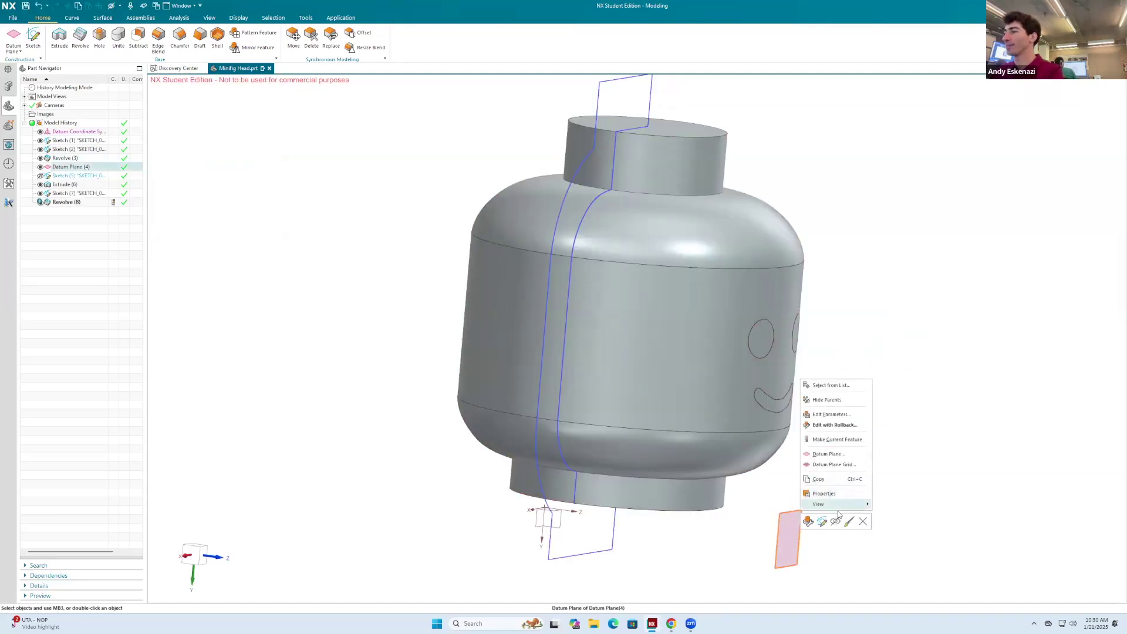
click(817, 500)
right_click(594, 102)
click(645, 92)
middle_drag(858, 262, 781, 258)
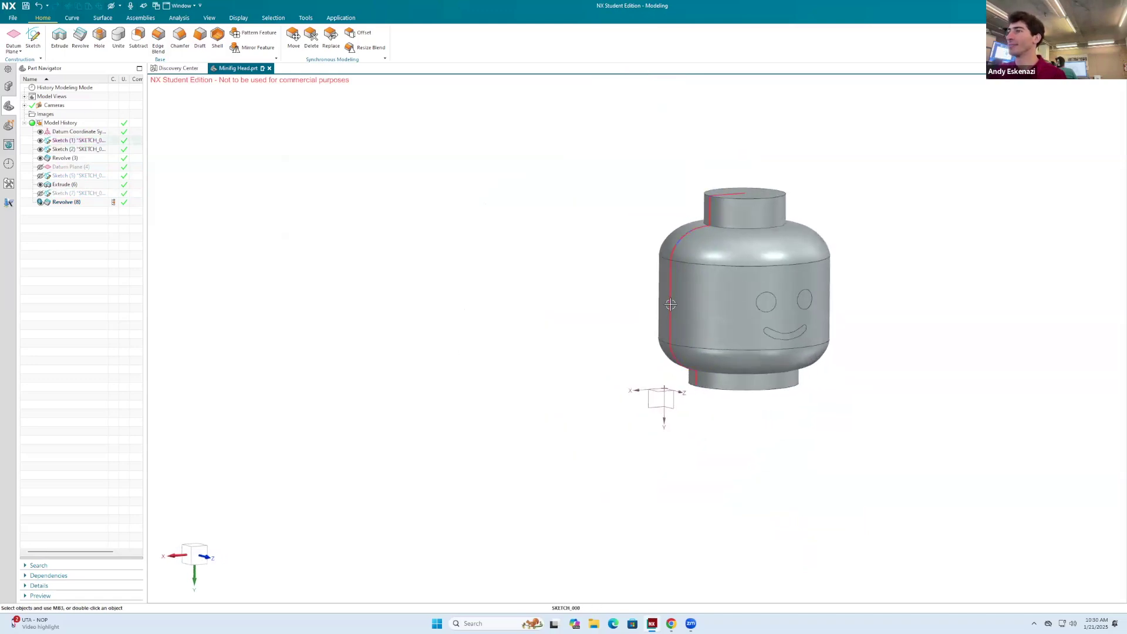
right_click(671, 293)
click(723, 294)
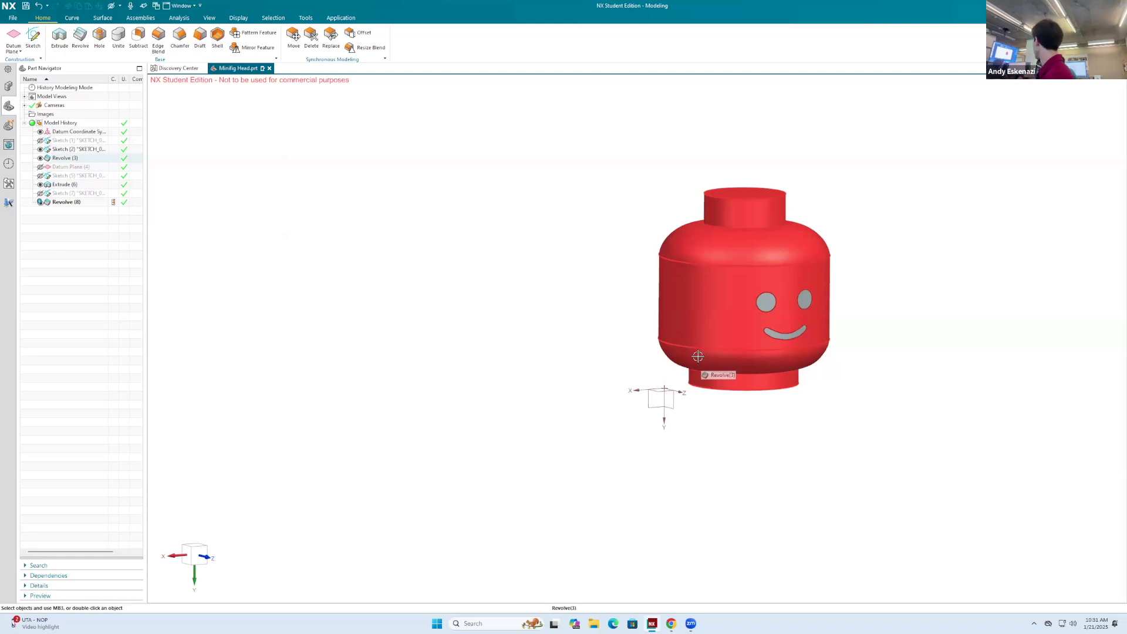
Create a new sketch on the flat top face of the head's upper stud.
scroll(792, 234, down, 3)
scroll(763, 235, up, 5)
middle_drag(763, 235, 757, 226)
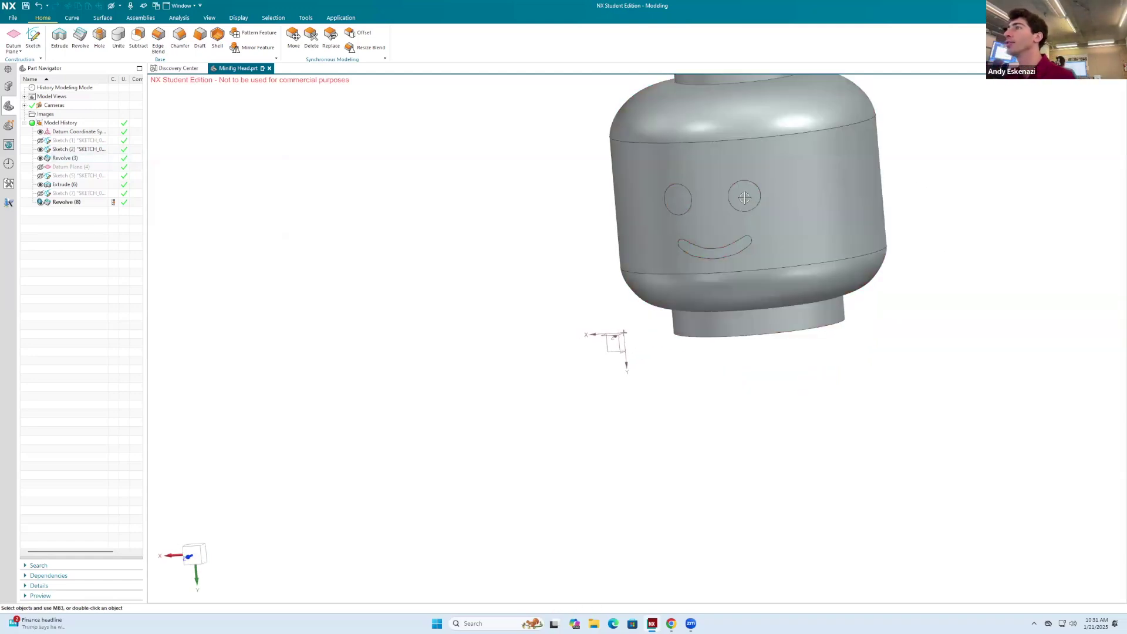
scroll(681, 190, down, 3)
middle_drag(682, 190, 693, 166)
scroll(673, 139, up, 3)
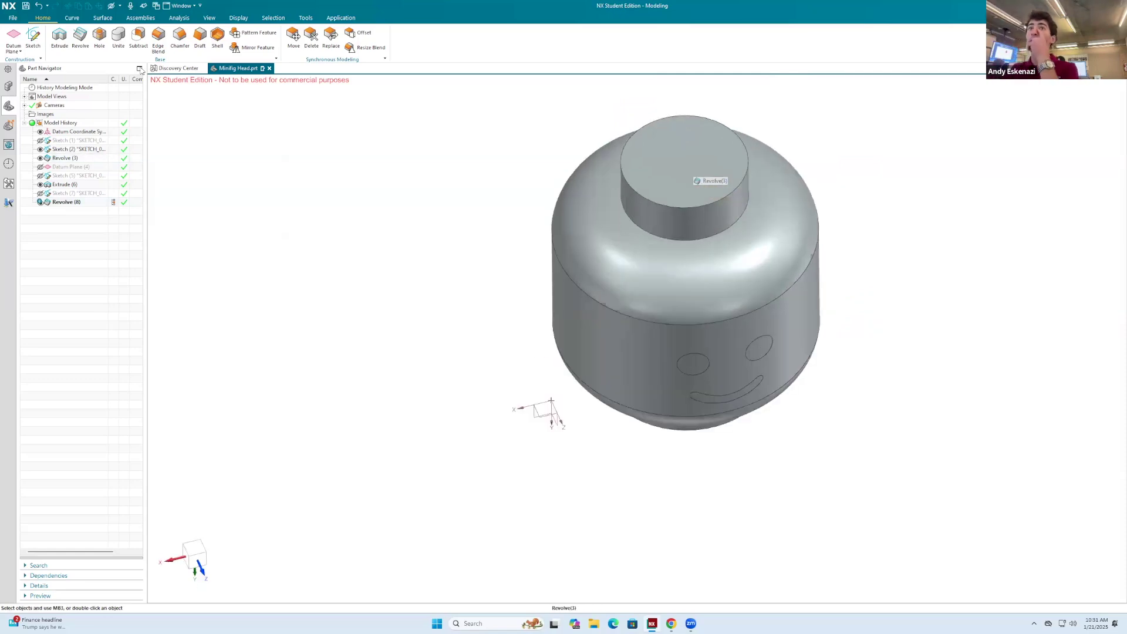
click(33, 38)
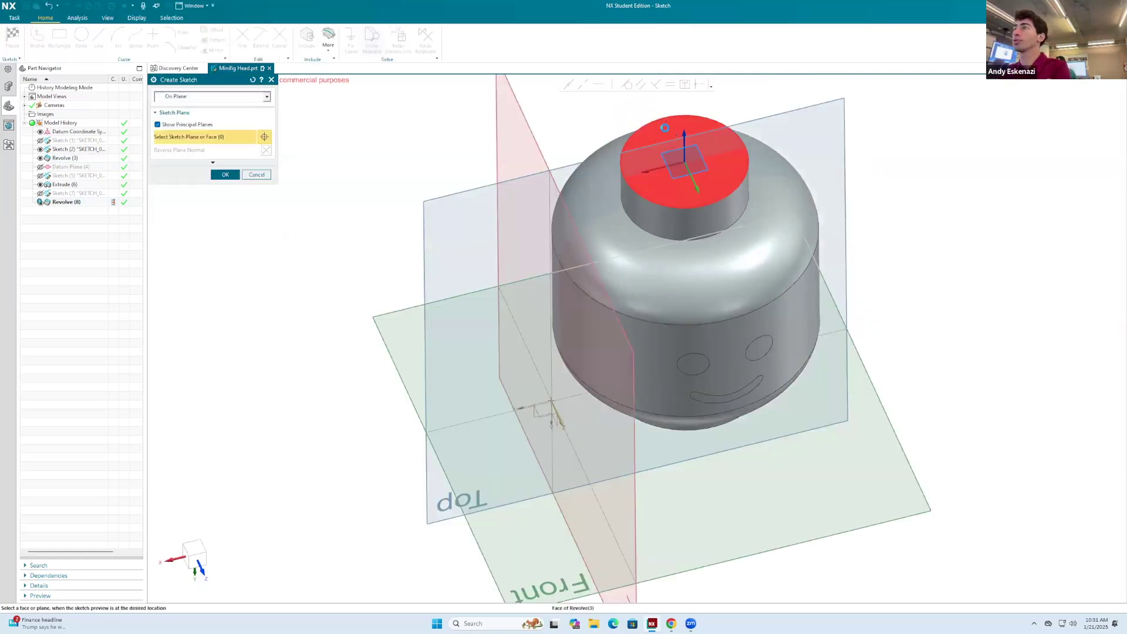
click(669, 130)
click(224, 175)
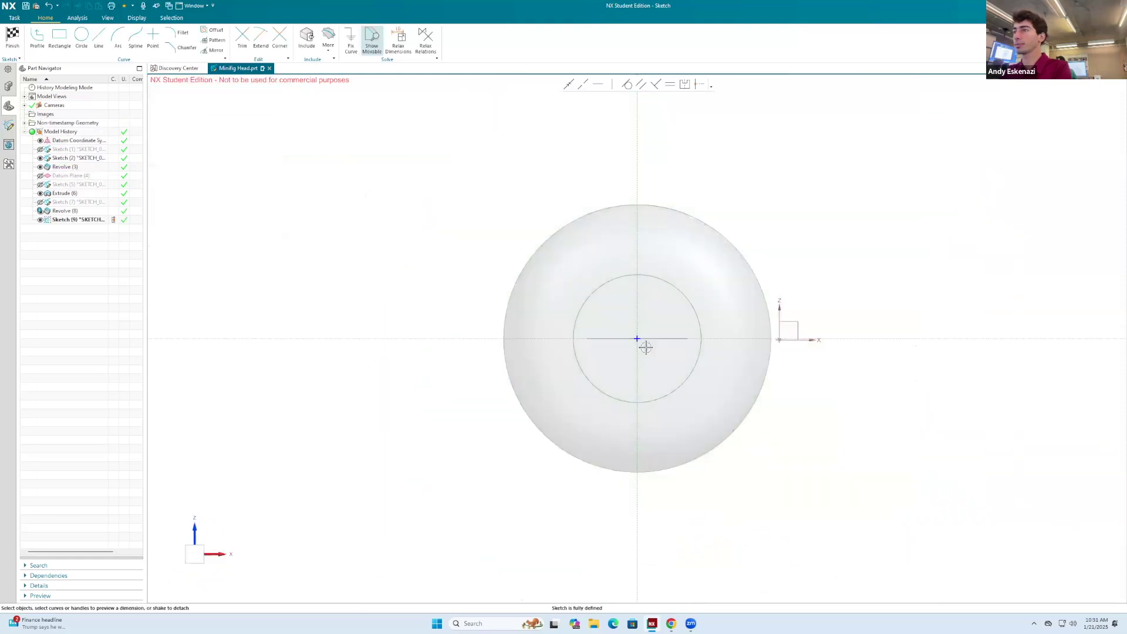
Draw a circle about 74 mm in diameter centred on the stud, inside its outer edge.
click(82, 37)
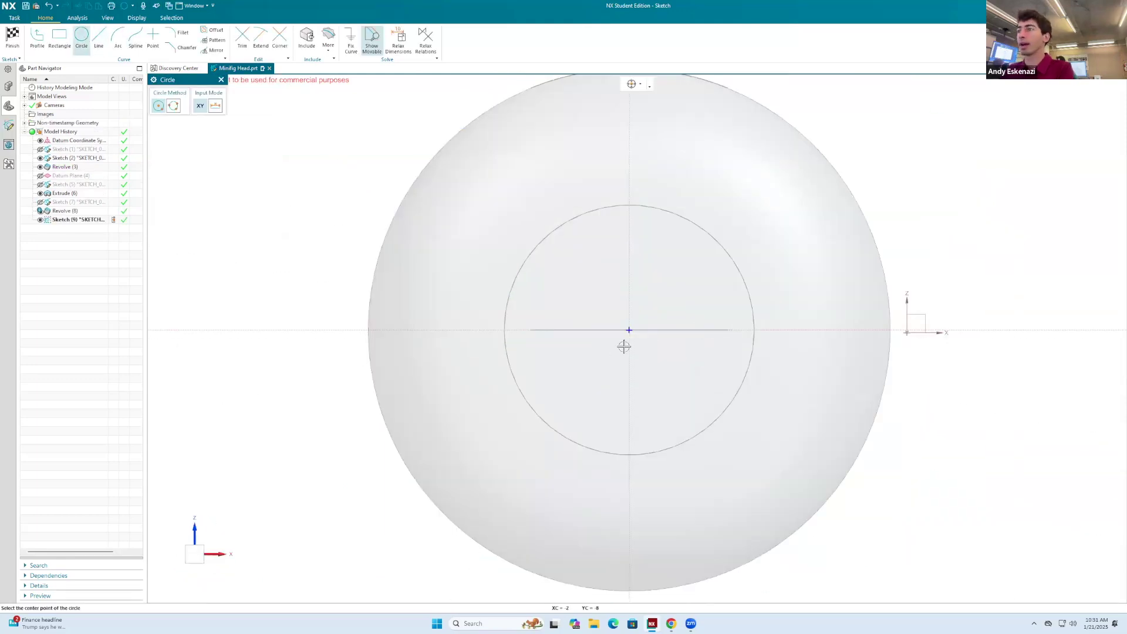
click(630, 330)
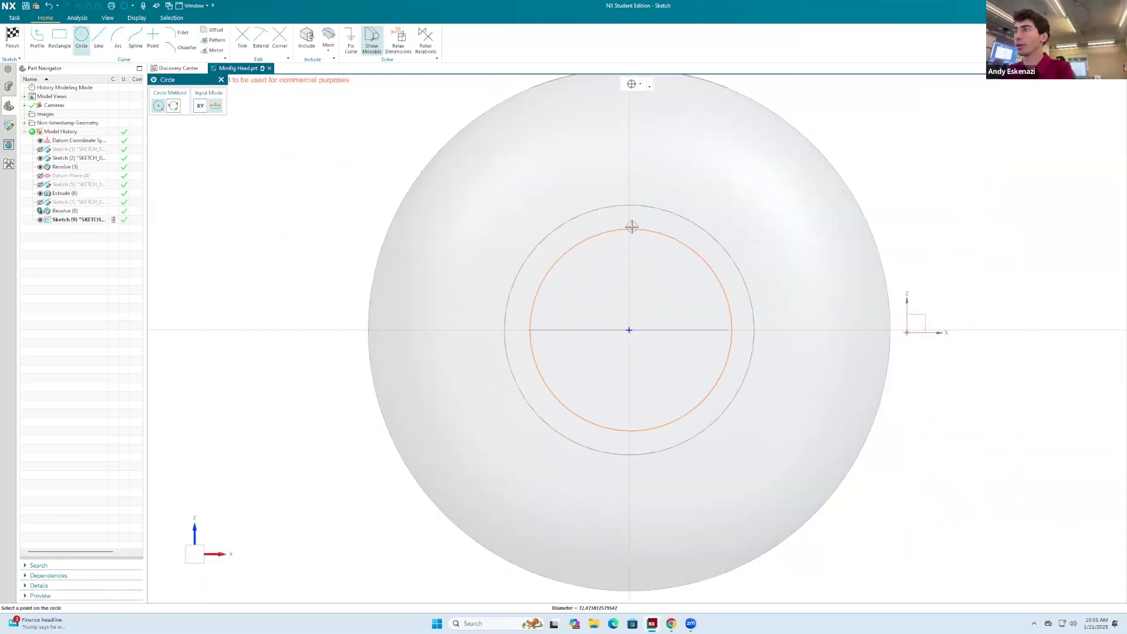
click(630, 228)
middle_click(619, 227)
Dimension the circle's diameter as 70 mm, accepting scaling of the entire sketch.
key(d)
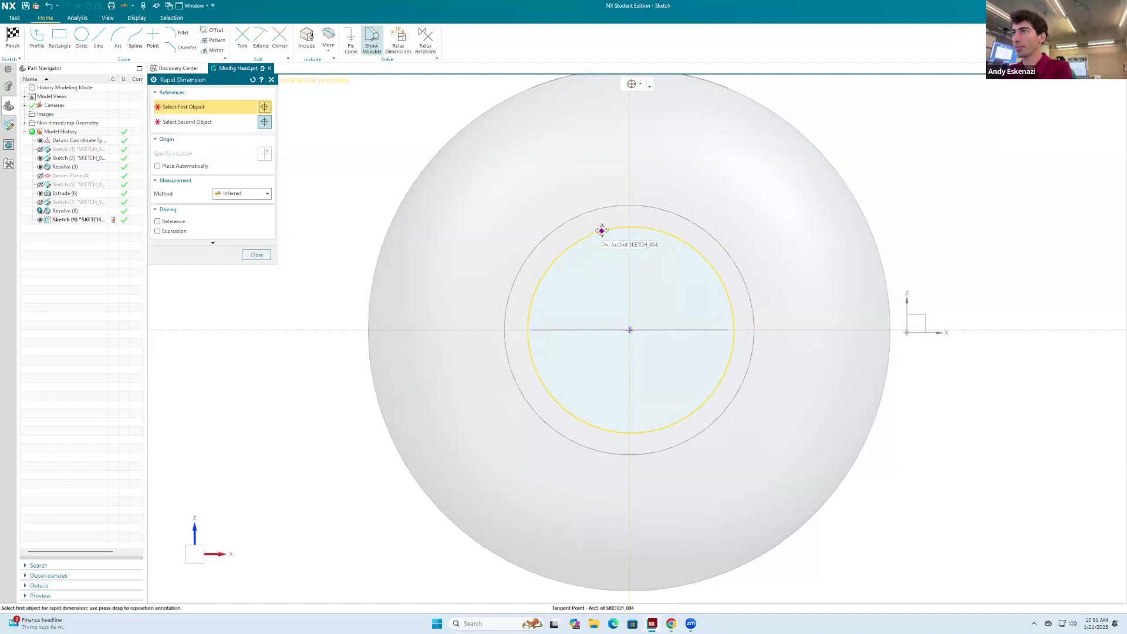
click(601, 229)
click(753, 193)
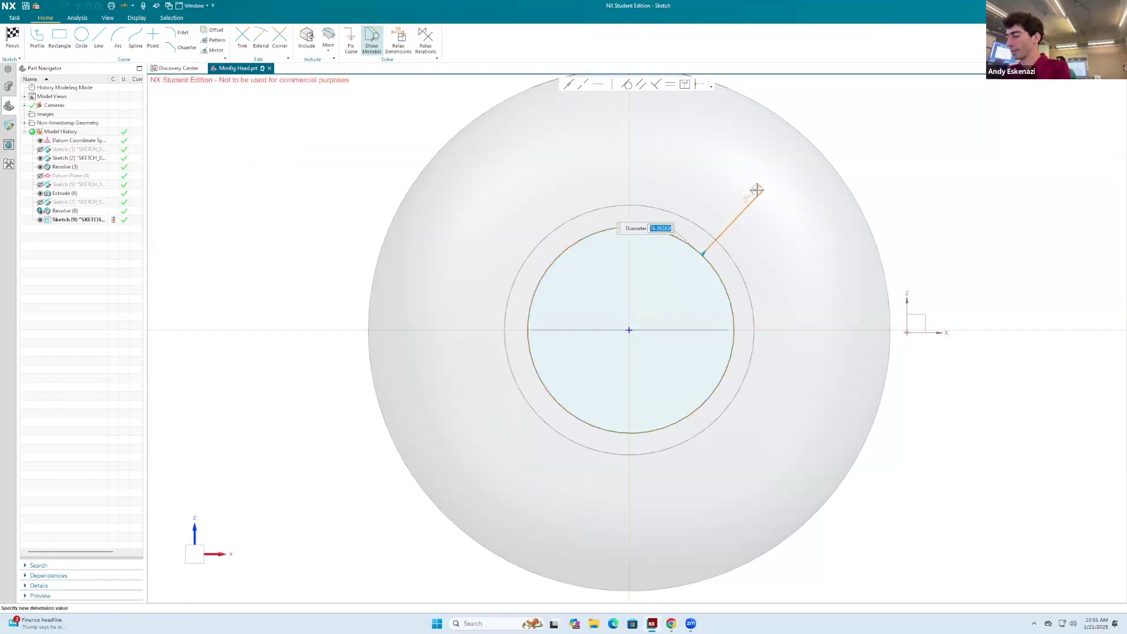
key(Return)
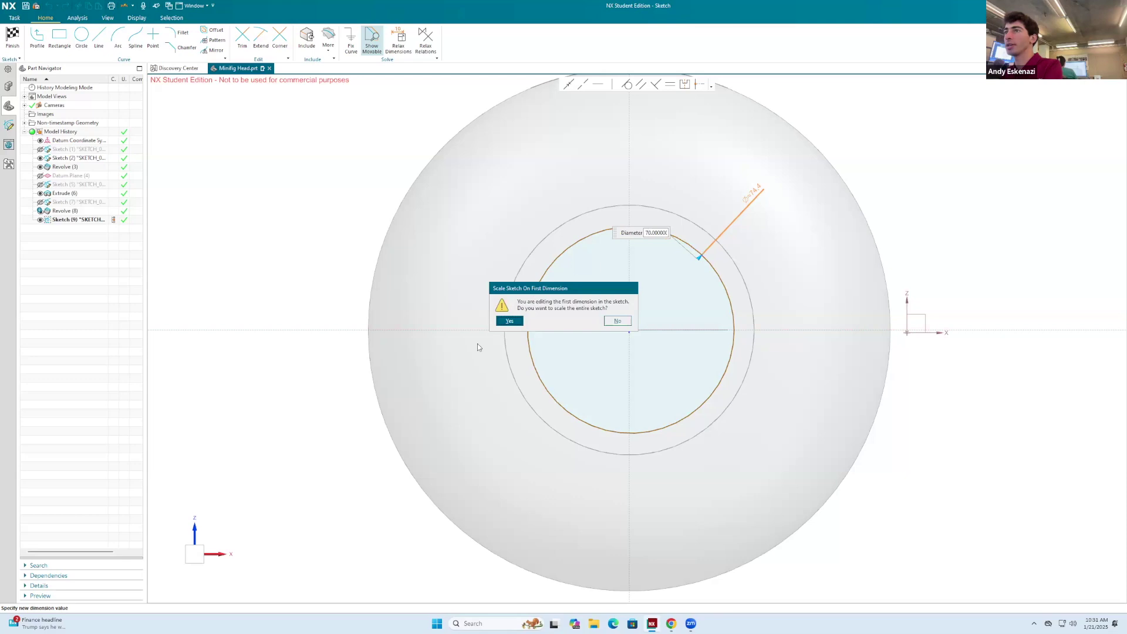
click(504, 322)
mouse_move(642, 241)
mouse_down()
mouse_move(650, 279)
mouse_move(830, 280)
mouse_move(829, 330)
mouse_up()
click(842, 238)
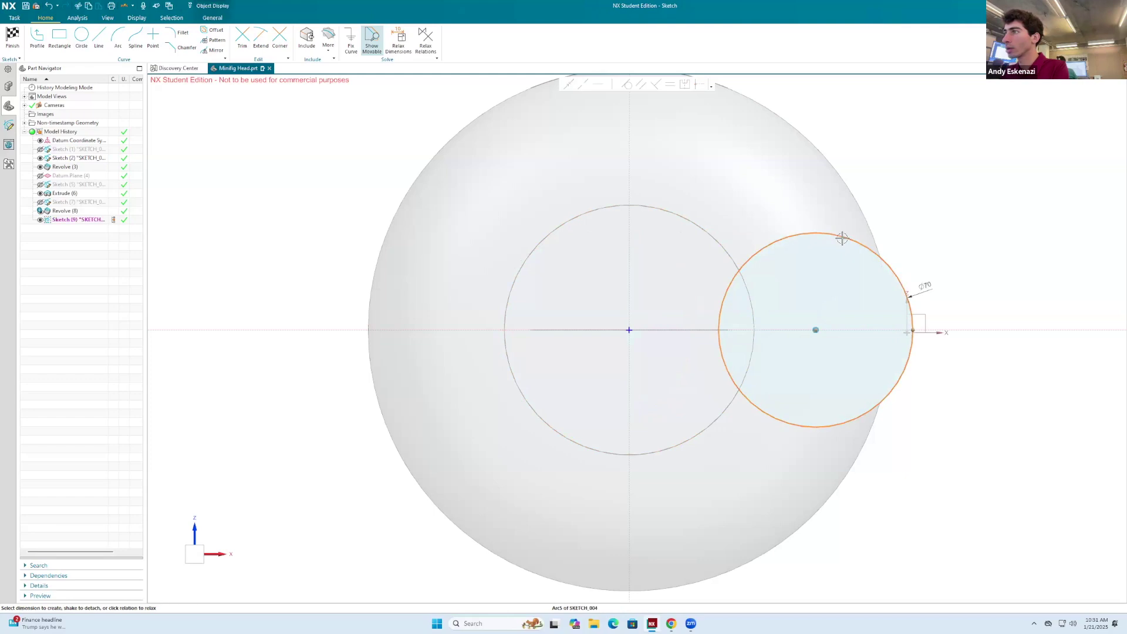
key(ctrl+z)
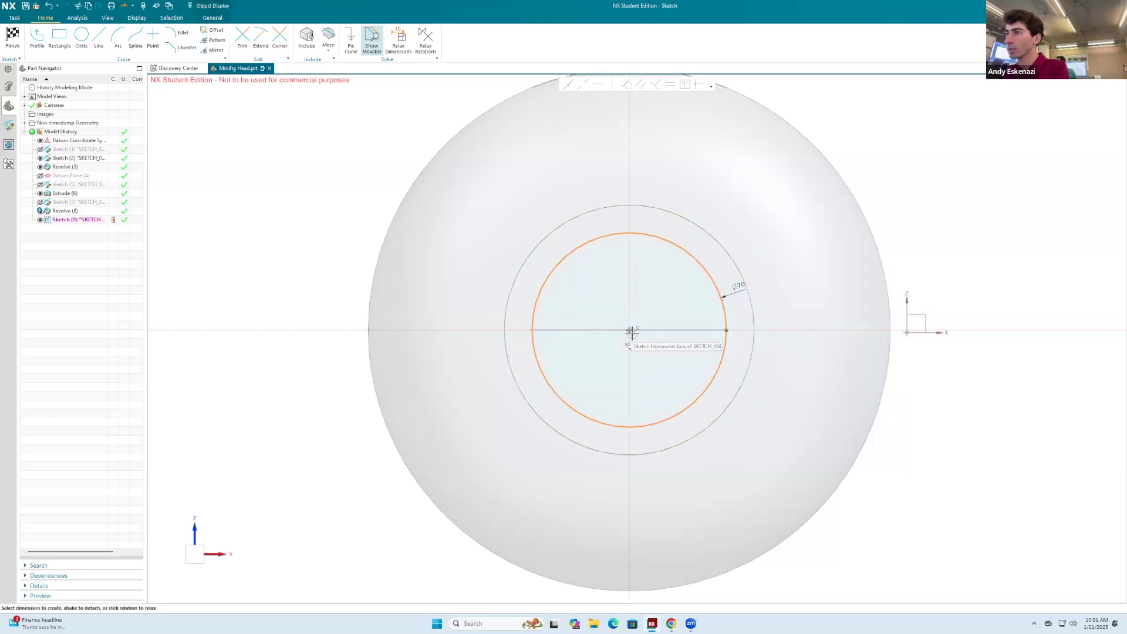
Finish the sketch, extrude the 70 mm circle -20 mm into the stud as a subtract, and hide its sketch.
middle_drag(674, 343, 680, 286)
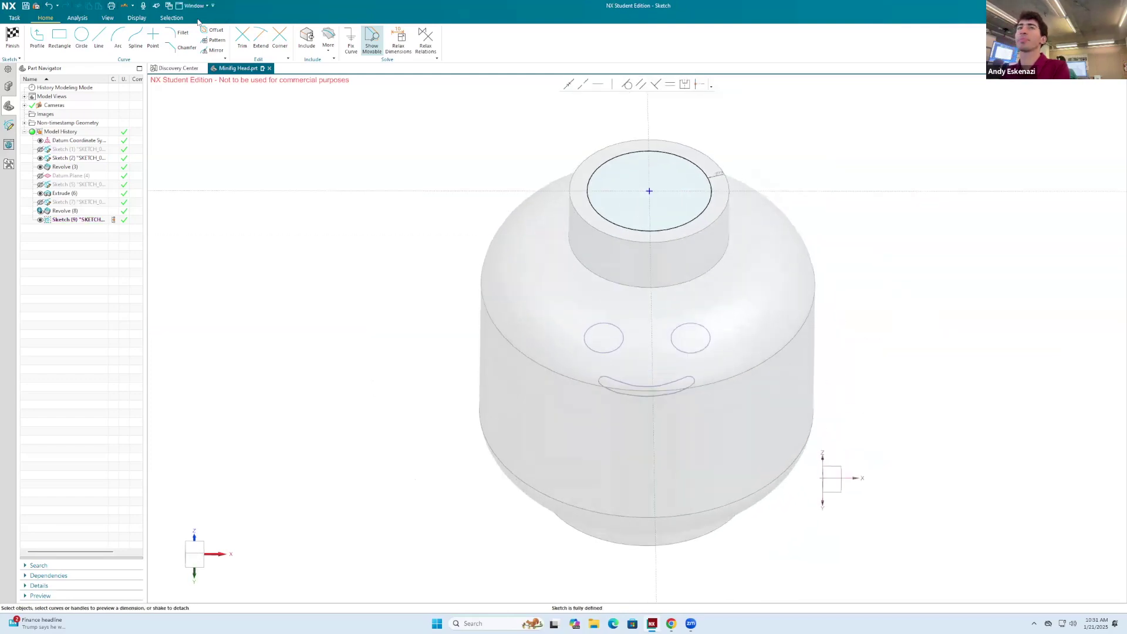
click(10, 37)
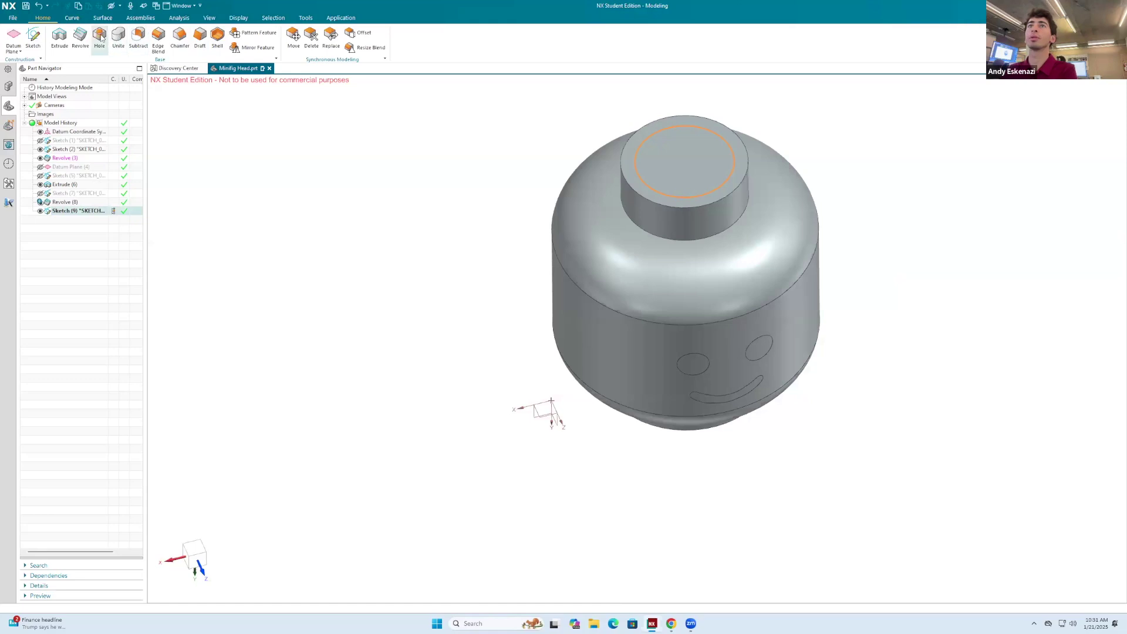
click(59, 38)
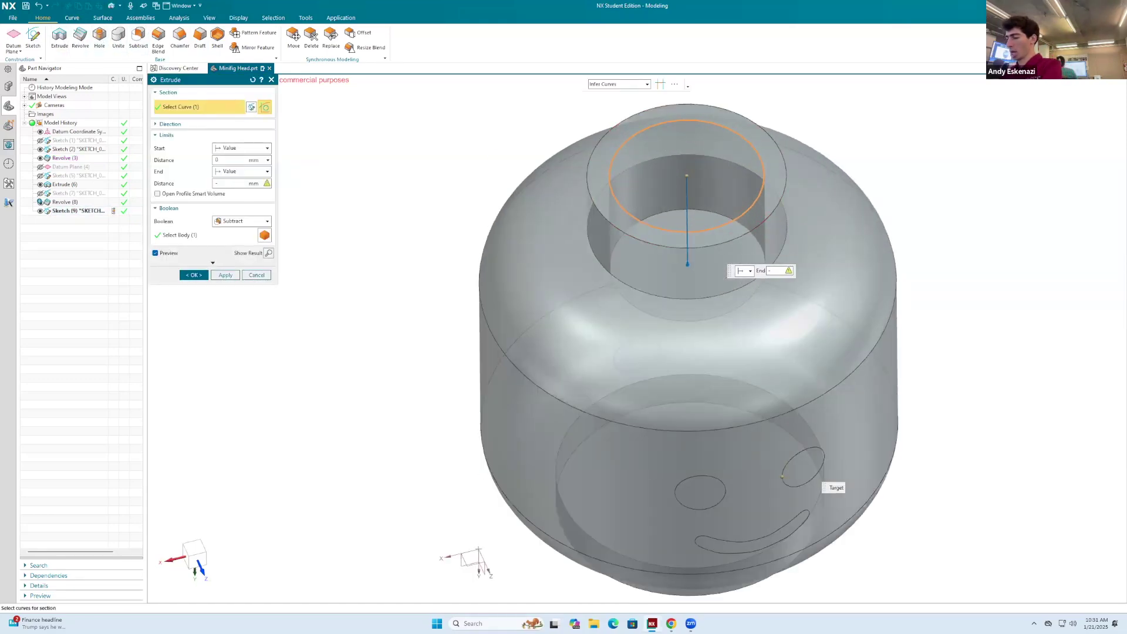
click(194, 275)
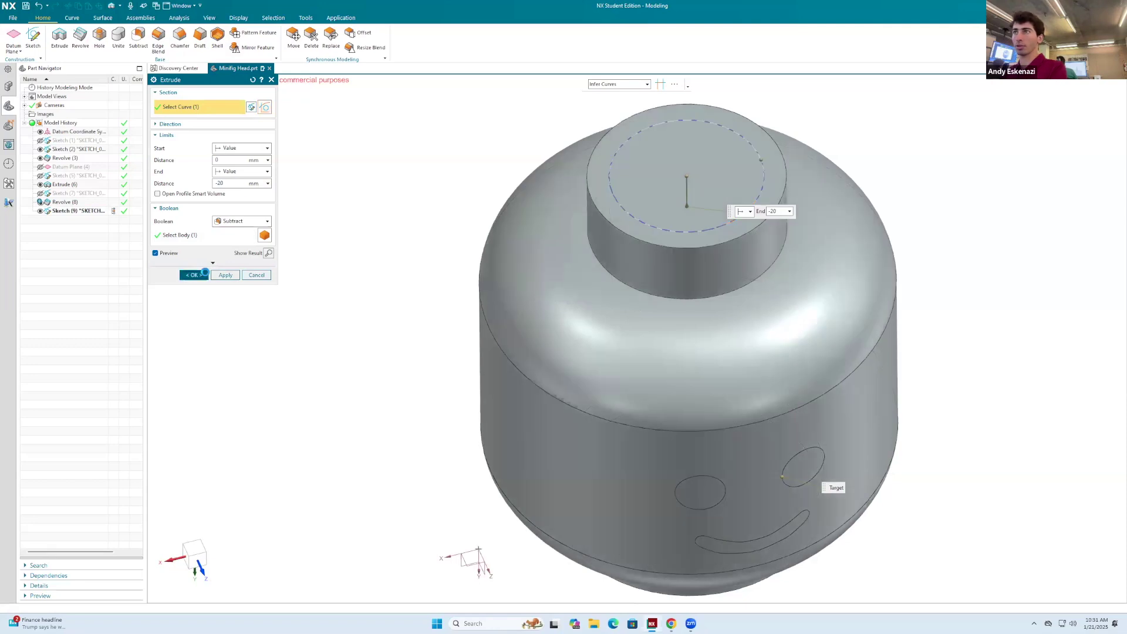
right_click(603, 179)
click(815, 264)
Create a new sketch on the flat bottom face of the head.
scroll(815, 264, down, 3)
middle_drag(789, 318, 784, 246)
scroll(784, 247, up, 5)
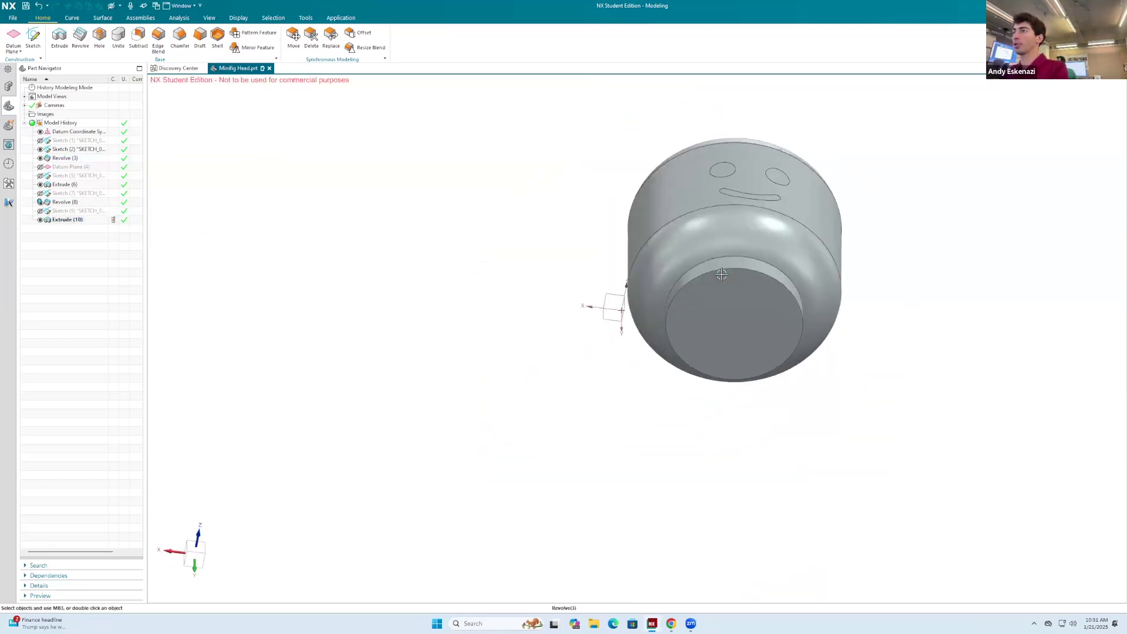
click(35, 38)
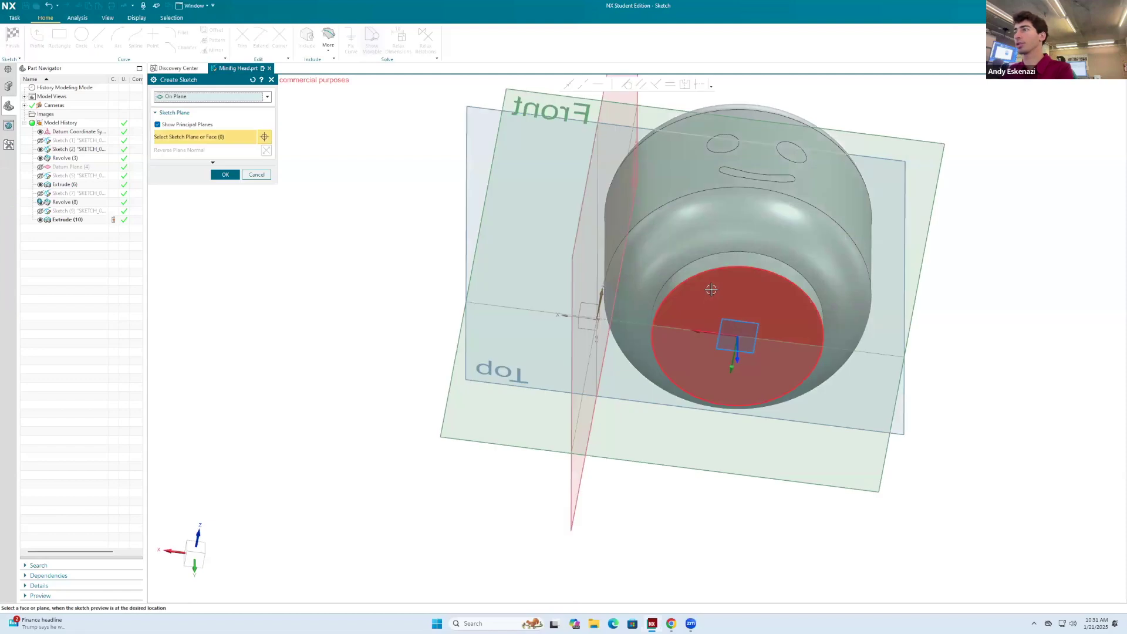
click(226, 175)
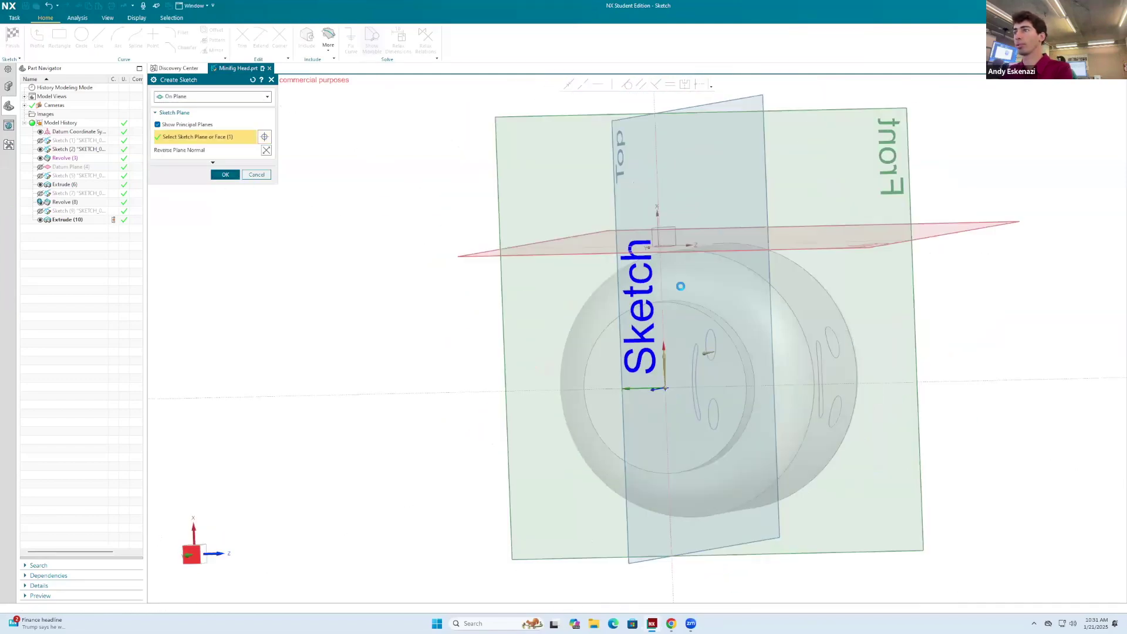
Draw a circle about 98 mm in diameter centred on the head's bottom face, inside its outer edge.
click(82, 36)
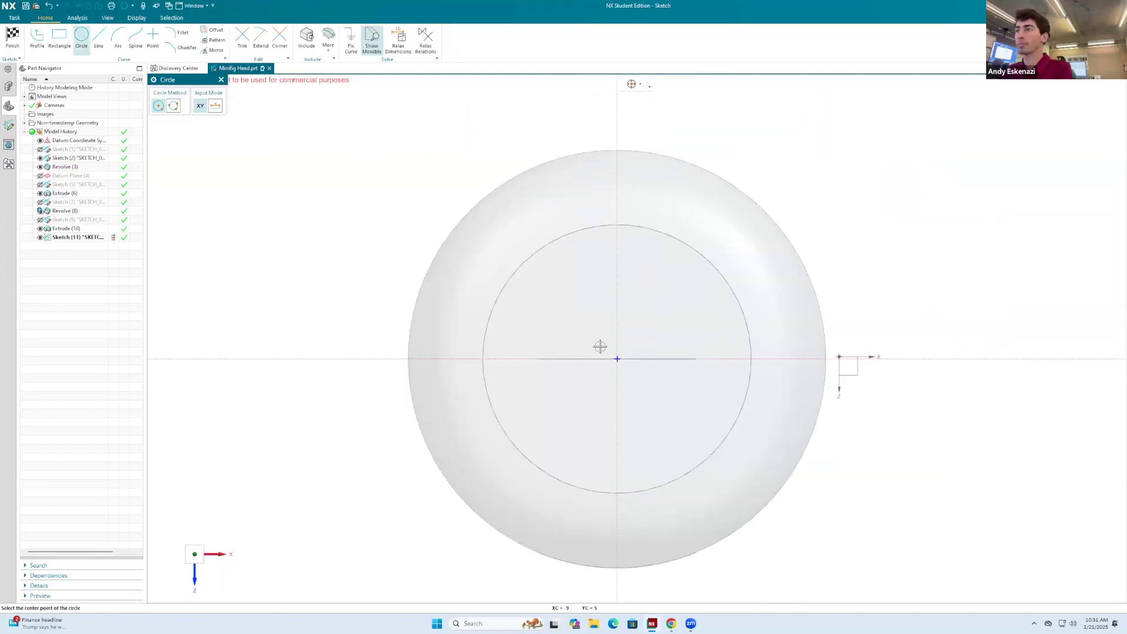
click(617, 357)
click(621, 252)
key(Escape)
Dimension the bottom circle's diameter as 100 mm, accepting scaling of the entire sketch.
key(d)
click(644, 251)
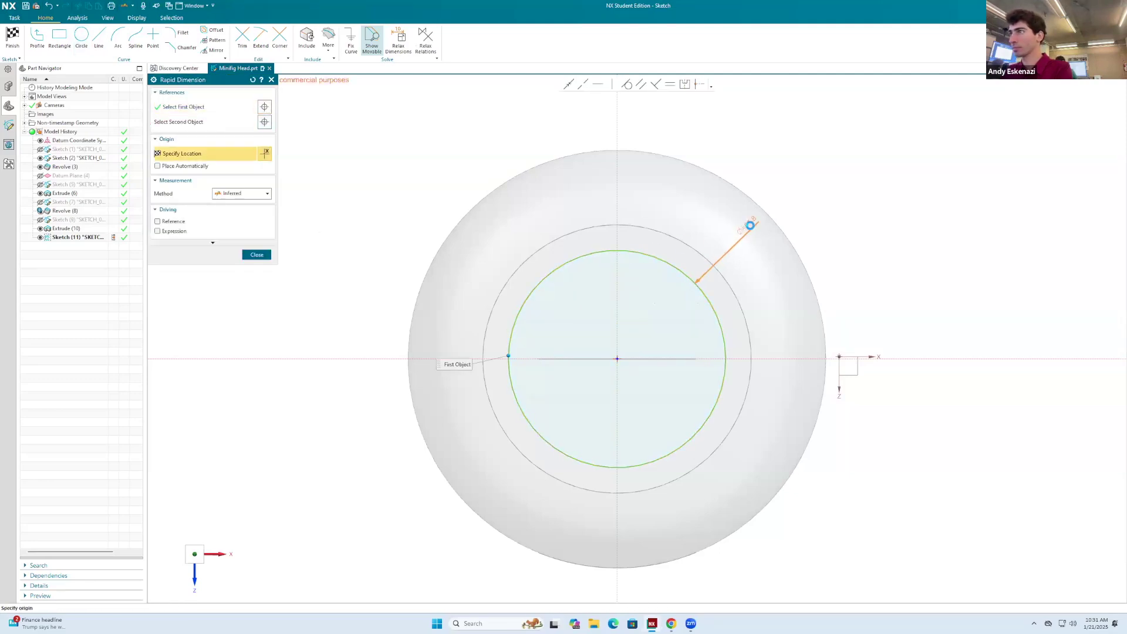
click(752, 224)
click(758, 225)
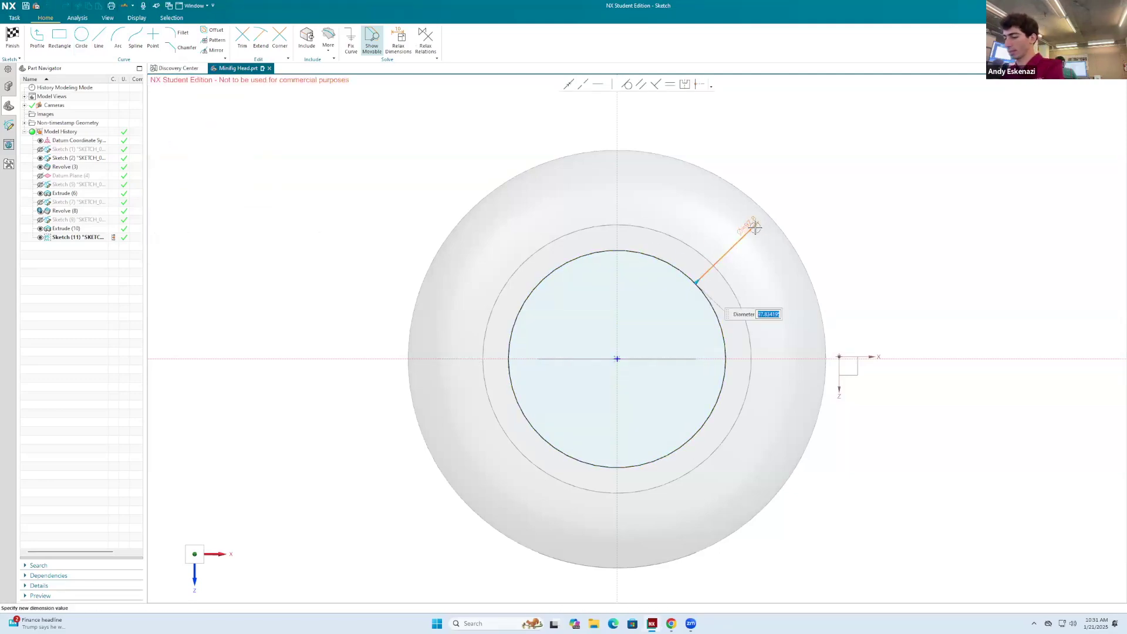
key(Return)
click(511, 320)
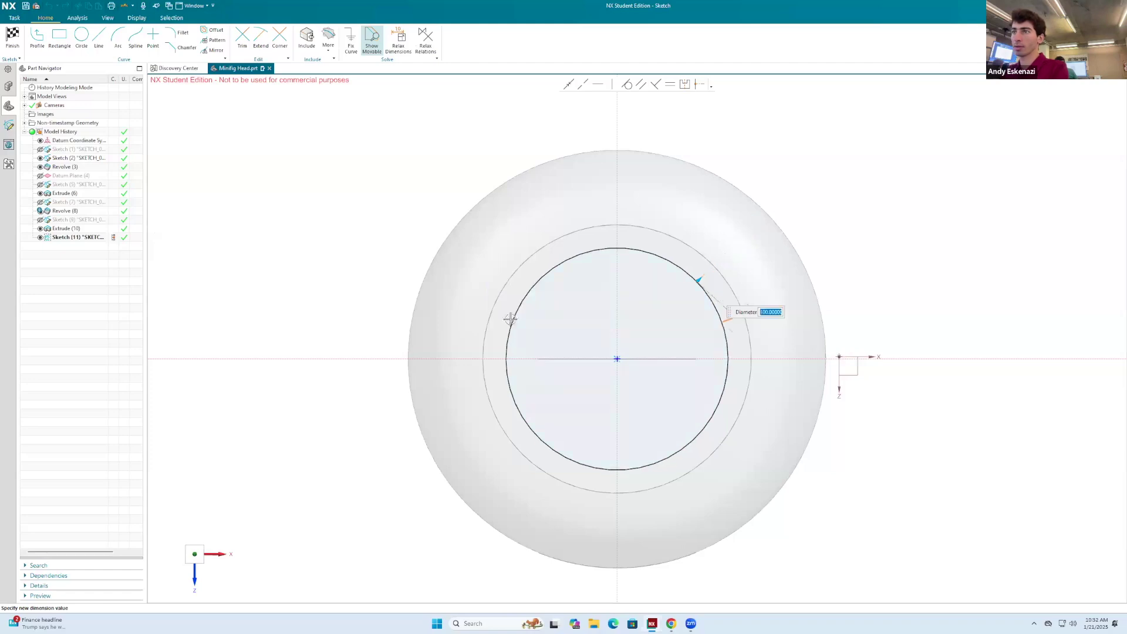
Finish the sketch, extrude the 100 mm circle -20 mm into the head's bottom as a subtract, and hide its sketch.
click(13, 36)
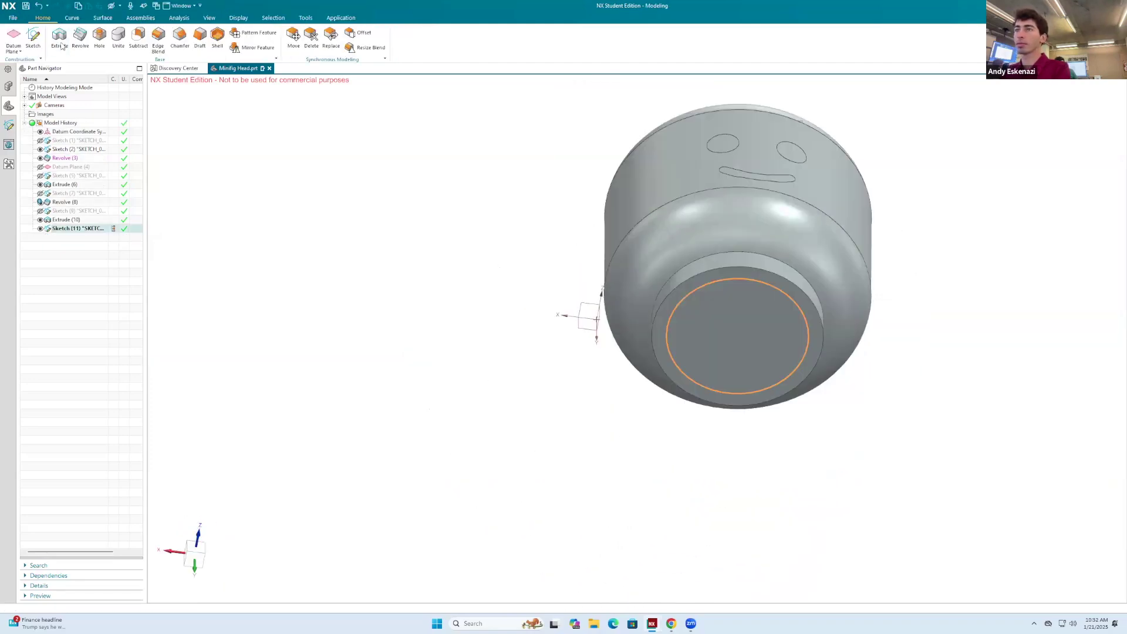
click(60, 36)
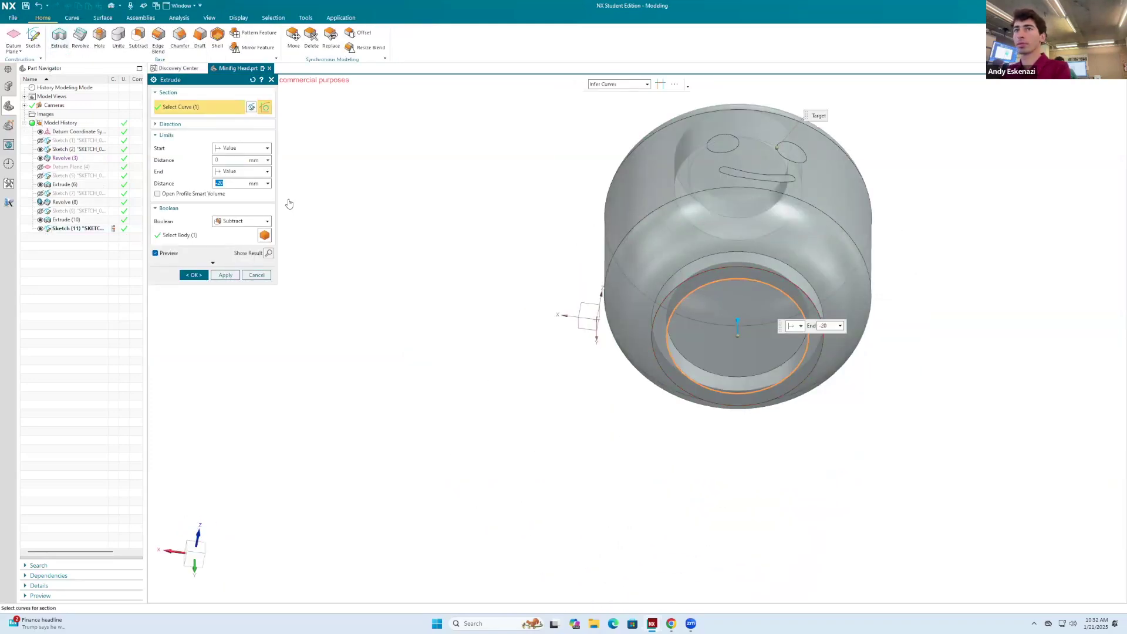
click(195, 275)
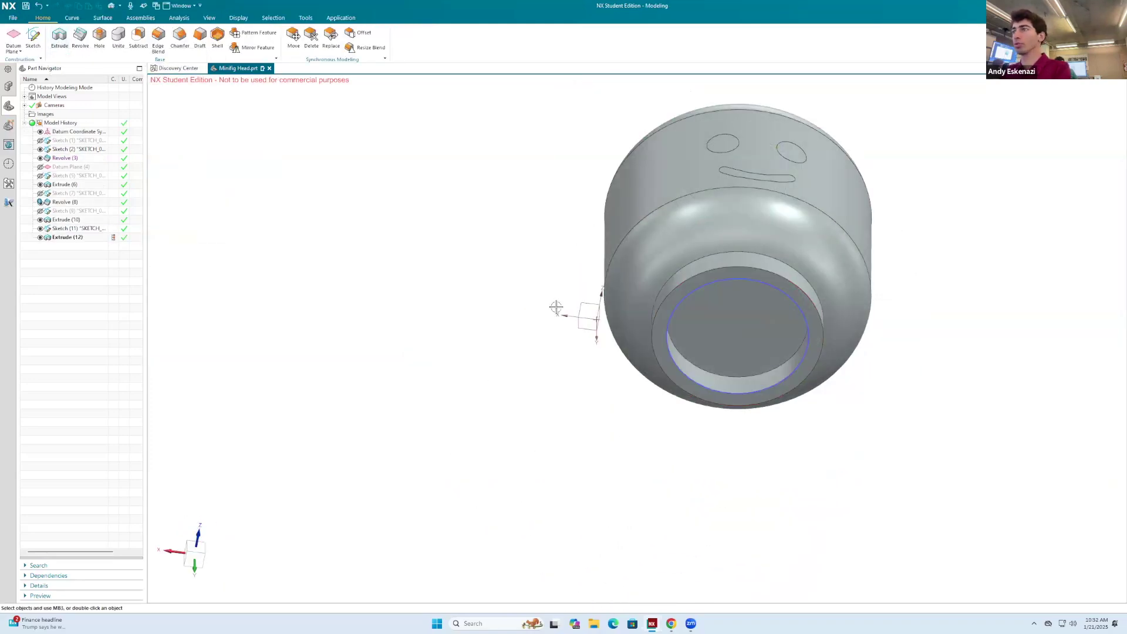
right_click(735, 275)
click(756, 374)
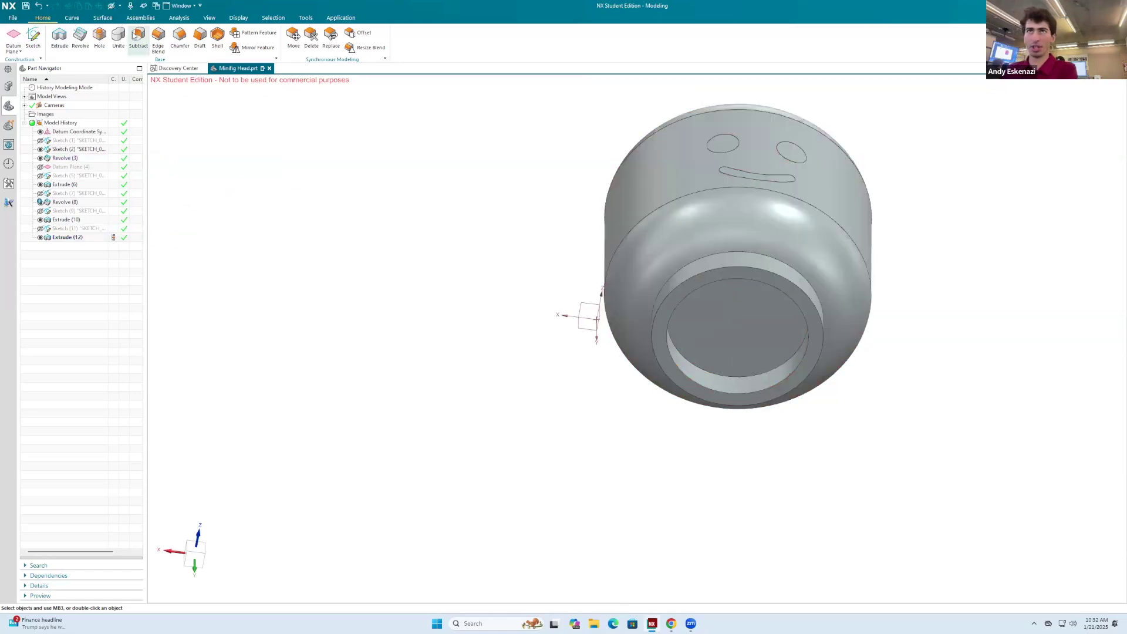
Blend the inner and outer rims of the stud and bottom collar, plus their junctions with the head, with a 3 mm radius.
click(158, 39)
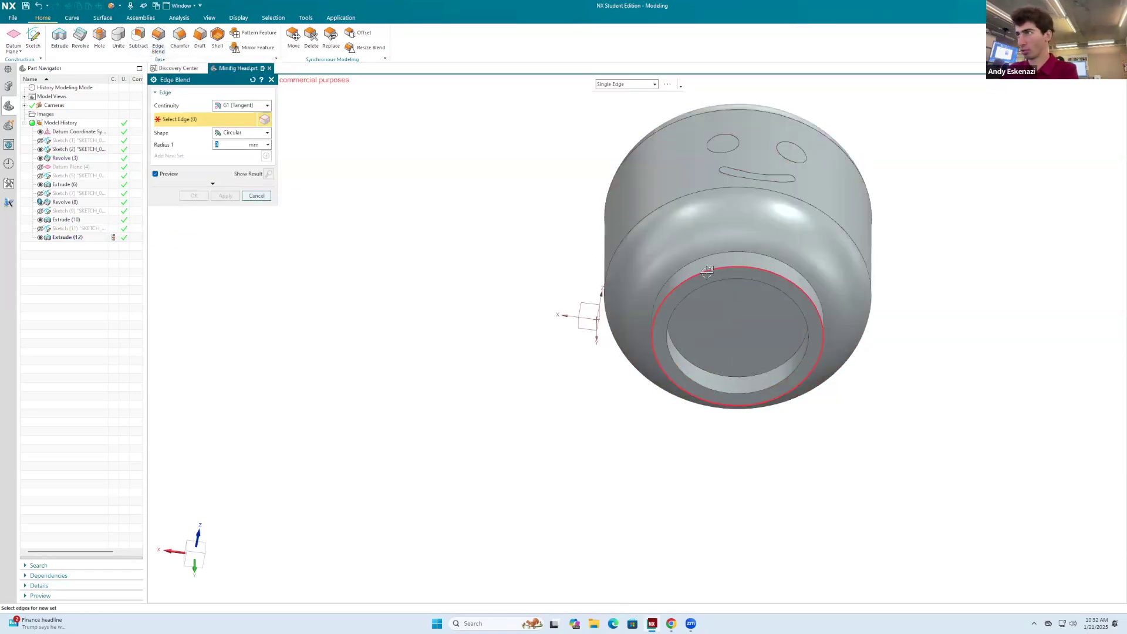
click(708, 271)
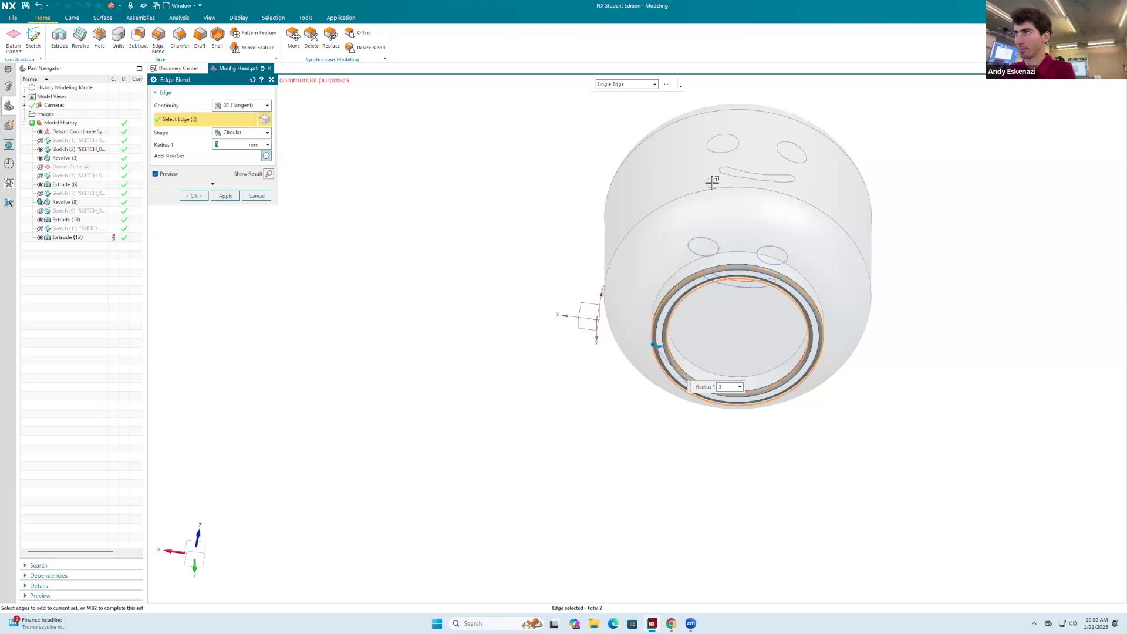
key(F8)
click(712, 352)
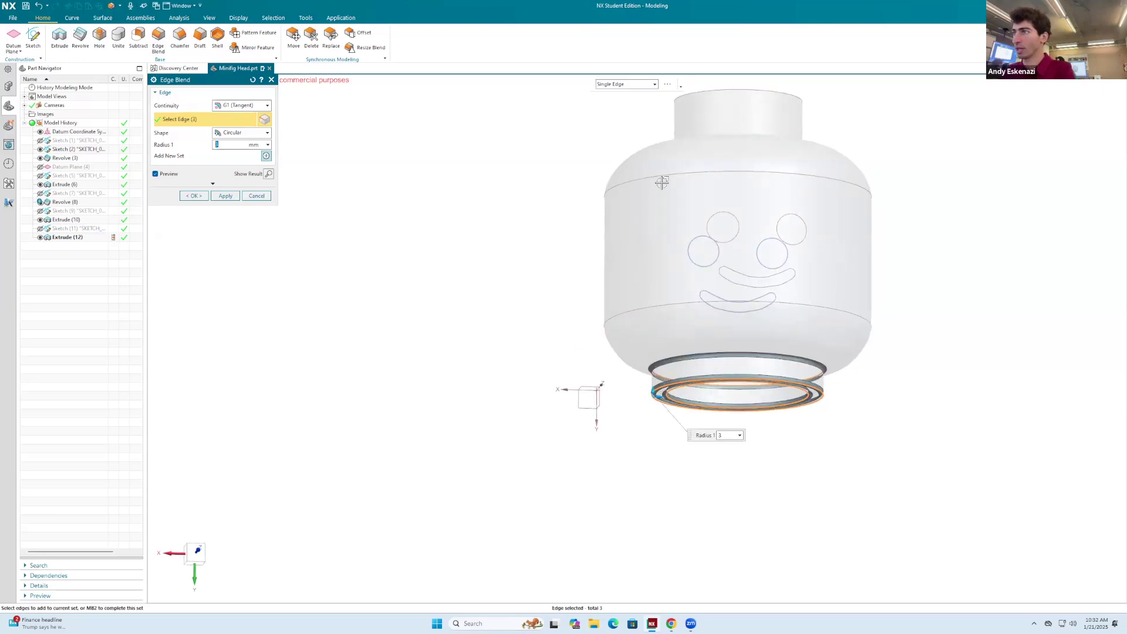
middle_drag(662, 181, 669, 196)
click(732, 169)
scroll(716, 135, up, 2)
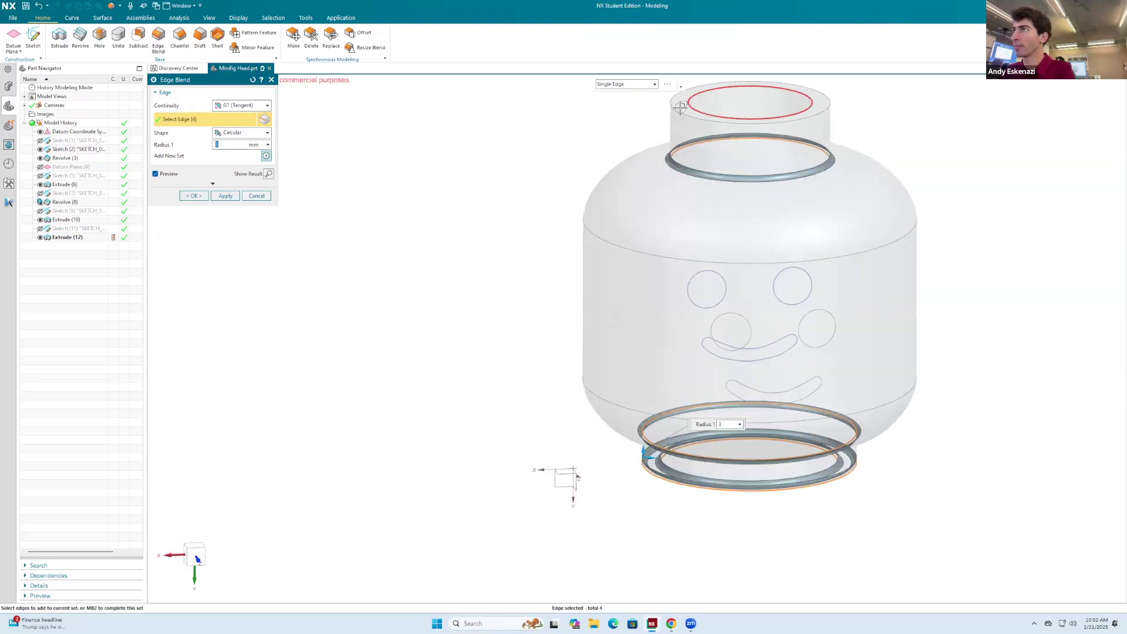
click(680, 103)
click(702, 121)
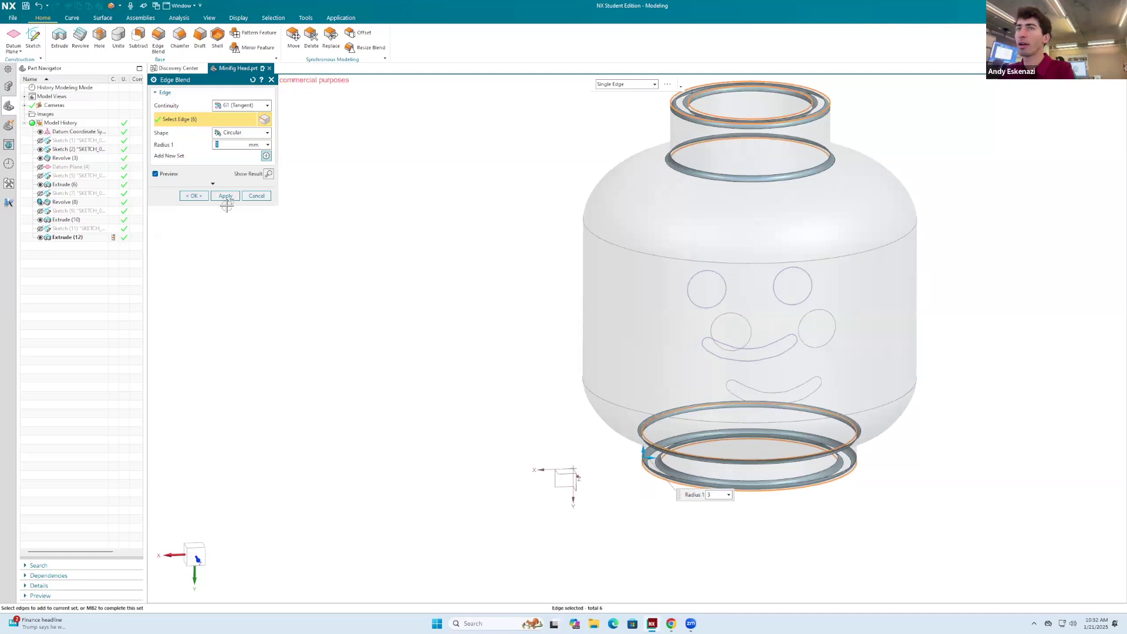
click(197, 199)
Start assigning a feature face colour to the revolved head body and choose yellow from the palette.
right_click(655, 223)
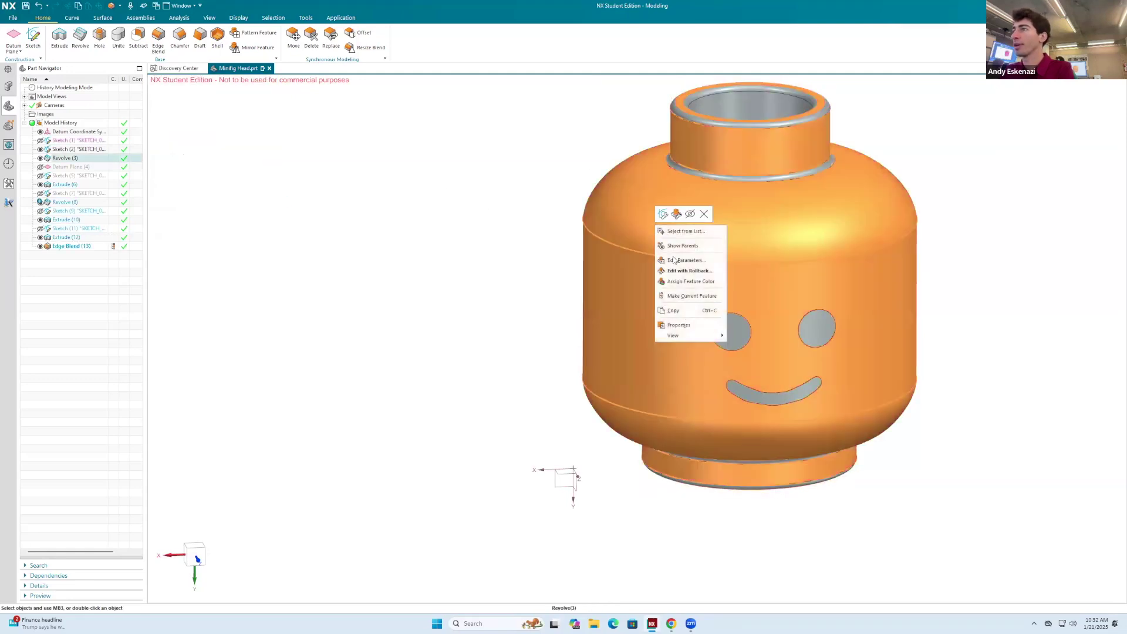
click(689, 282)
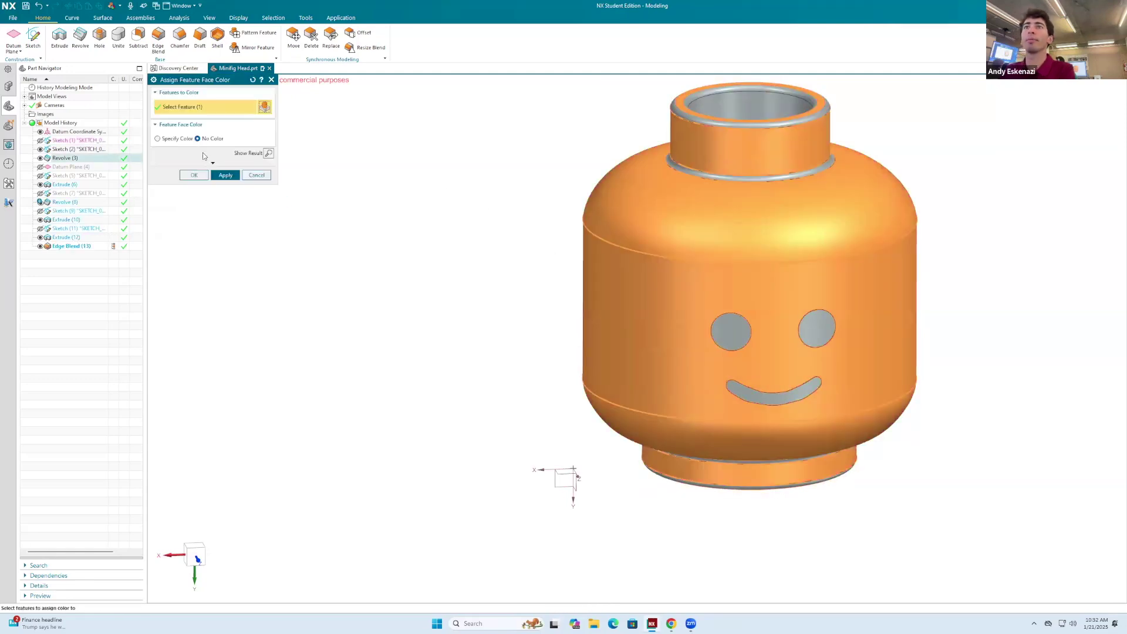
click(168, 141)
click(247, 149)
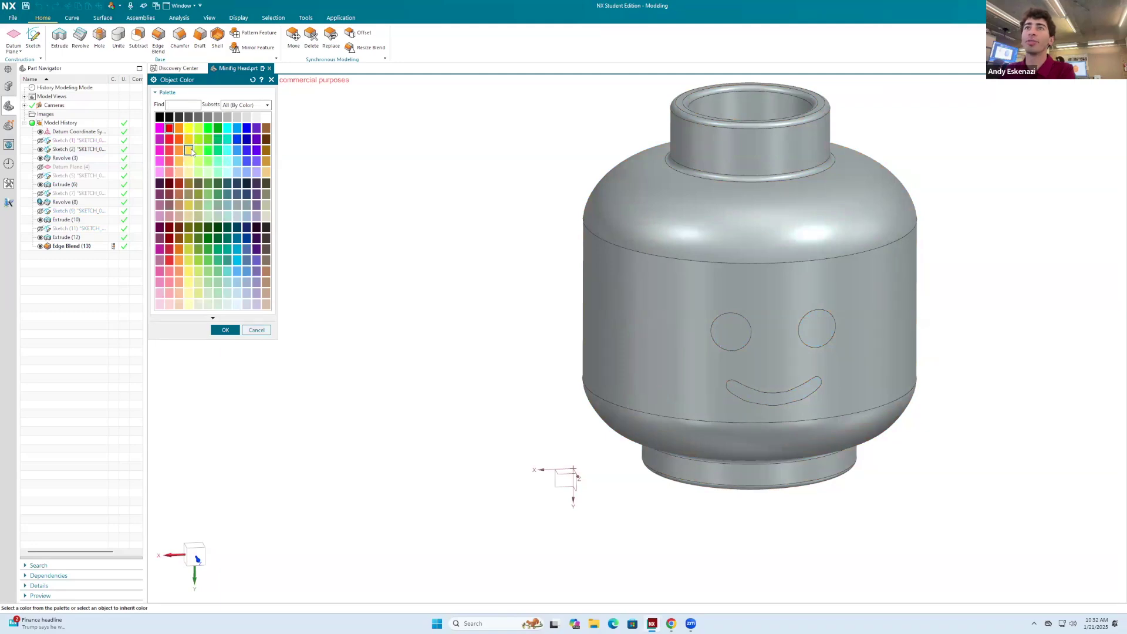
click(189, 153)
click(225, 329)
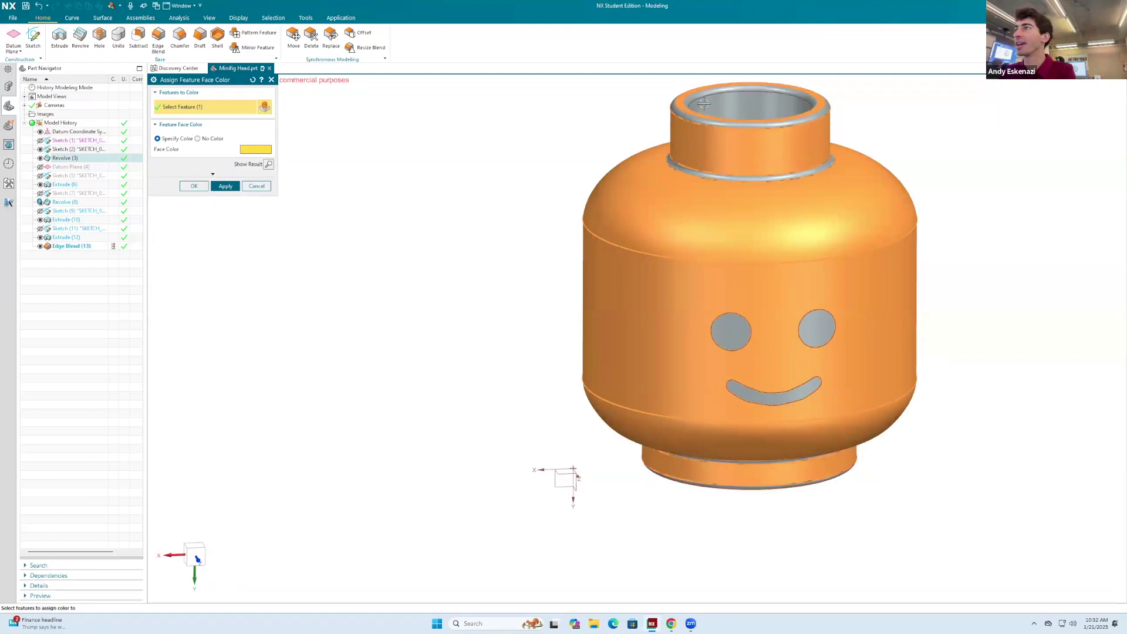
Add the edge blend and both recess cuts to the colour selection and apply yellow to all of them.
click(682, 112)
click(719, 108)
scroll(705, 209, down, 3)
middle_drag(728, 382, 574, 184)
click(705, 305)
click(170, 138)
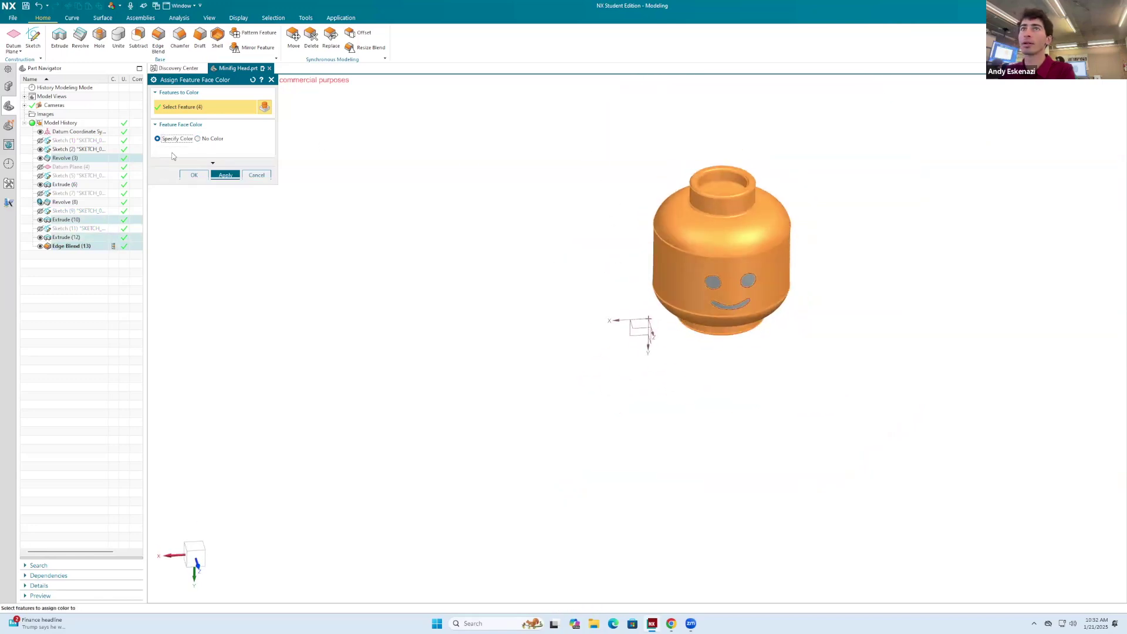
click(197, 190)
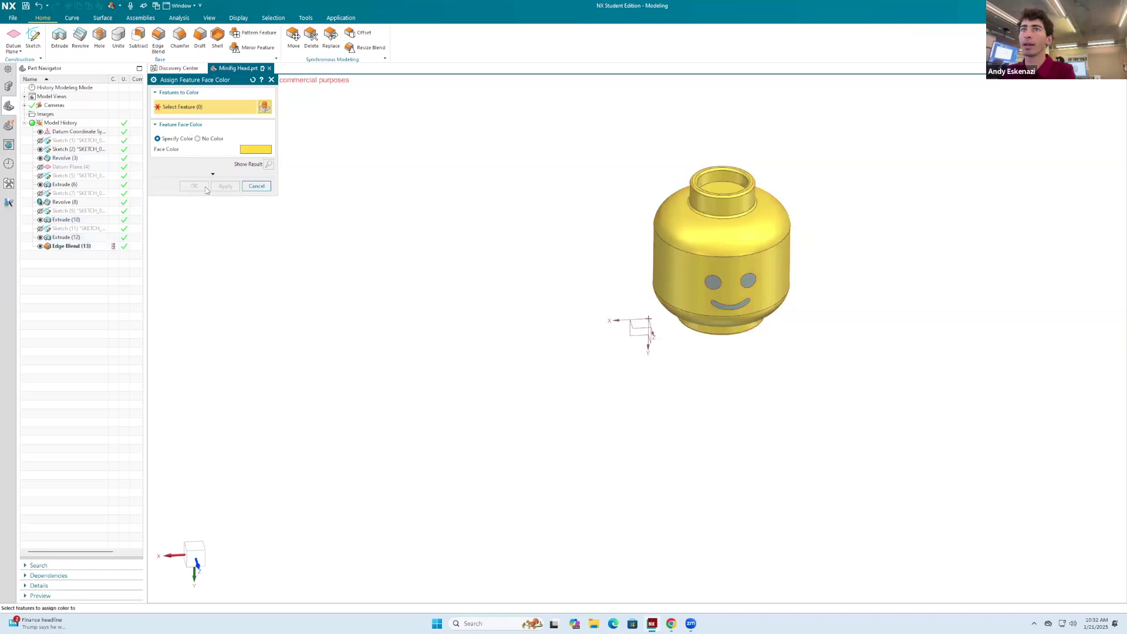
key(Escape)
Assign black as the feature face colour of the eyes and smile.
scroll(689, 276, up, 5)
right_click(756, 296)
click(788, 361)
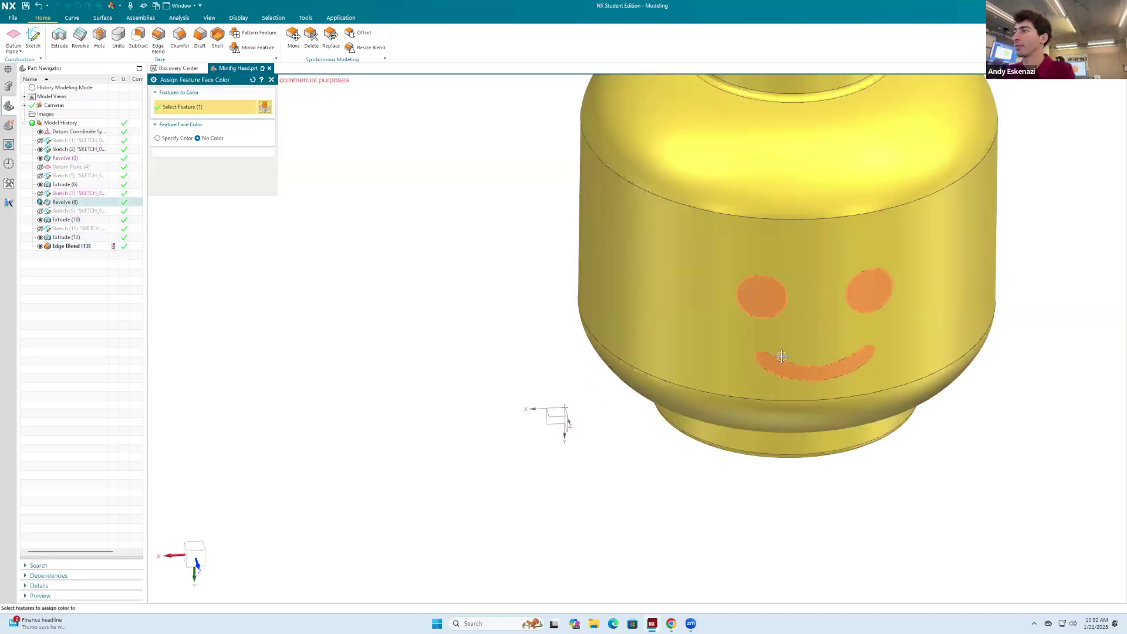
click(166, 140)
click(262, 151)
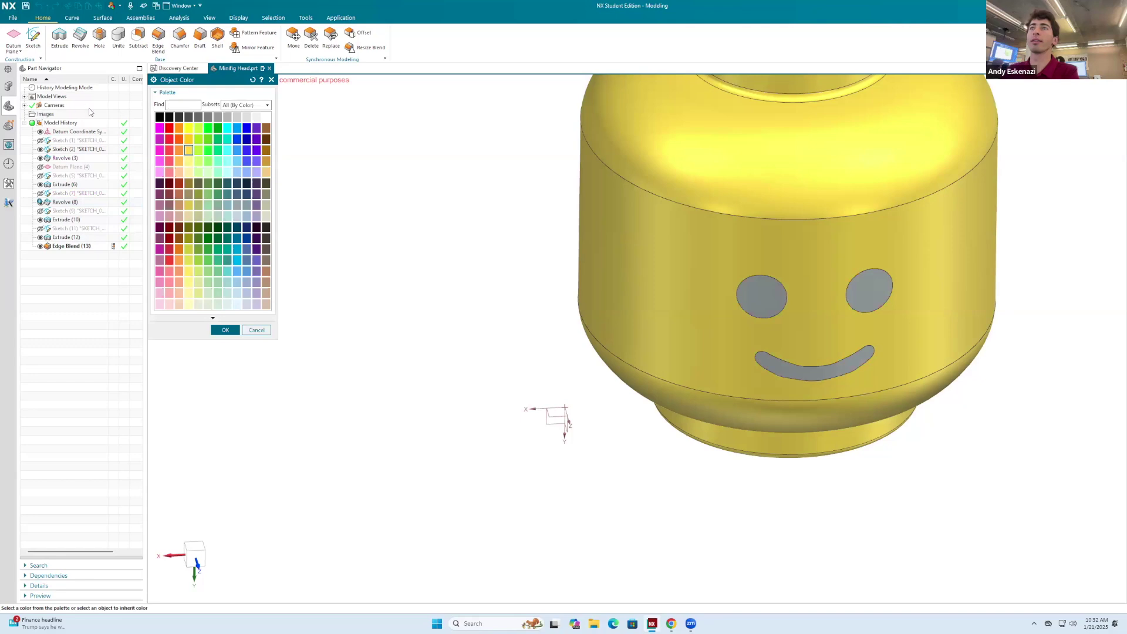
click(237, 332)
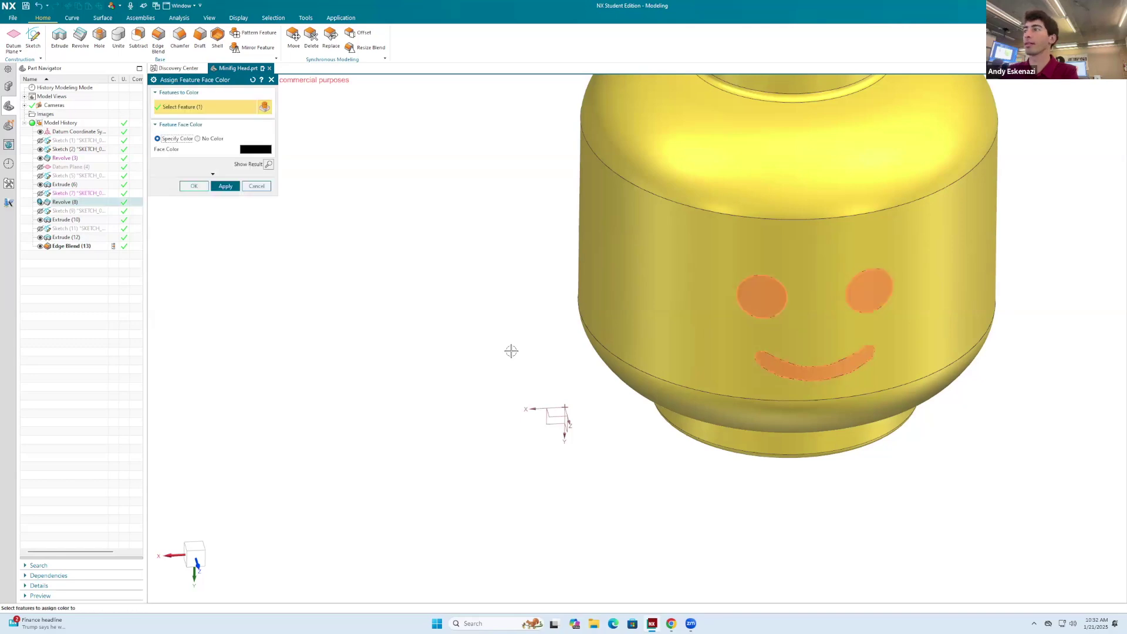
scroll(496, 317, down, 2)
click(225, 186)
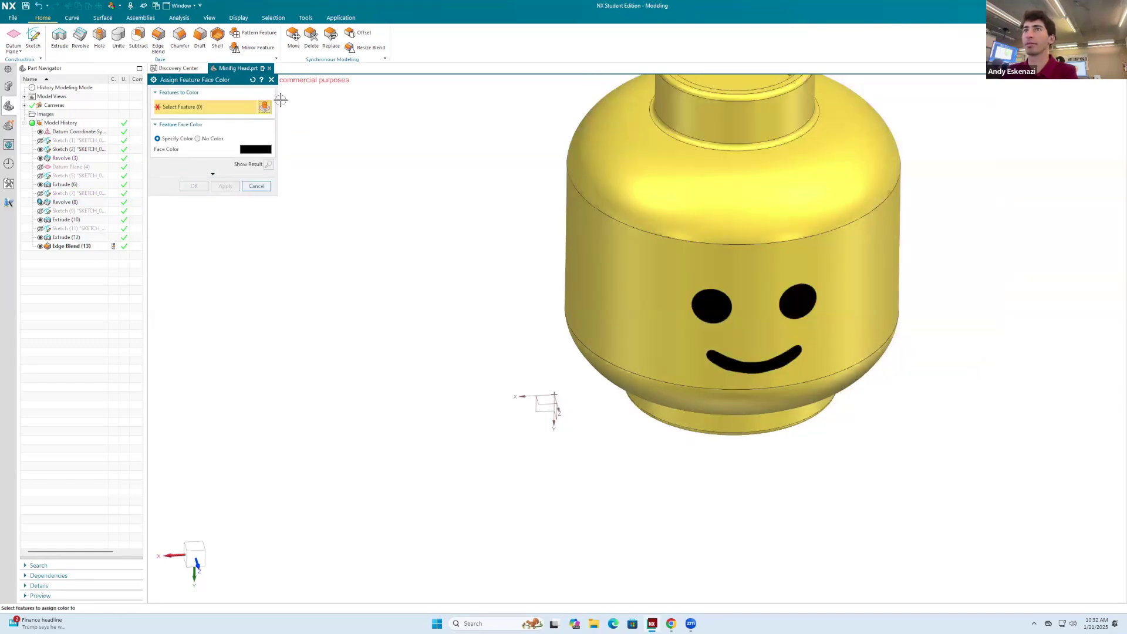
key(Escape)
scroll(446, 214, down, 2)
middle_drag(463, 204, 482, 200)
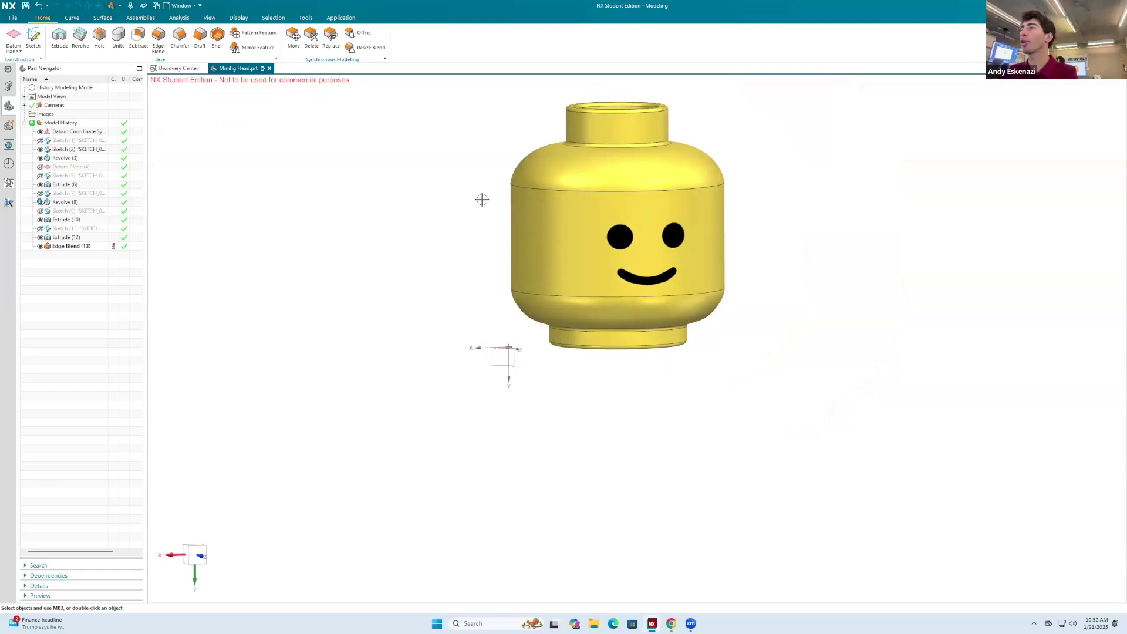
scroll(482, 199, down, 1)
scroll(475, 203, up, 3)
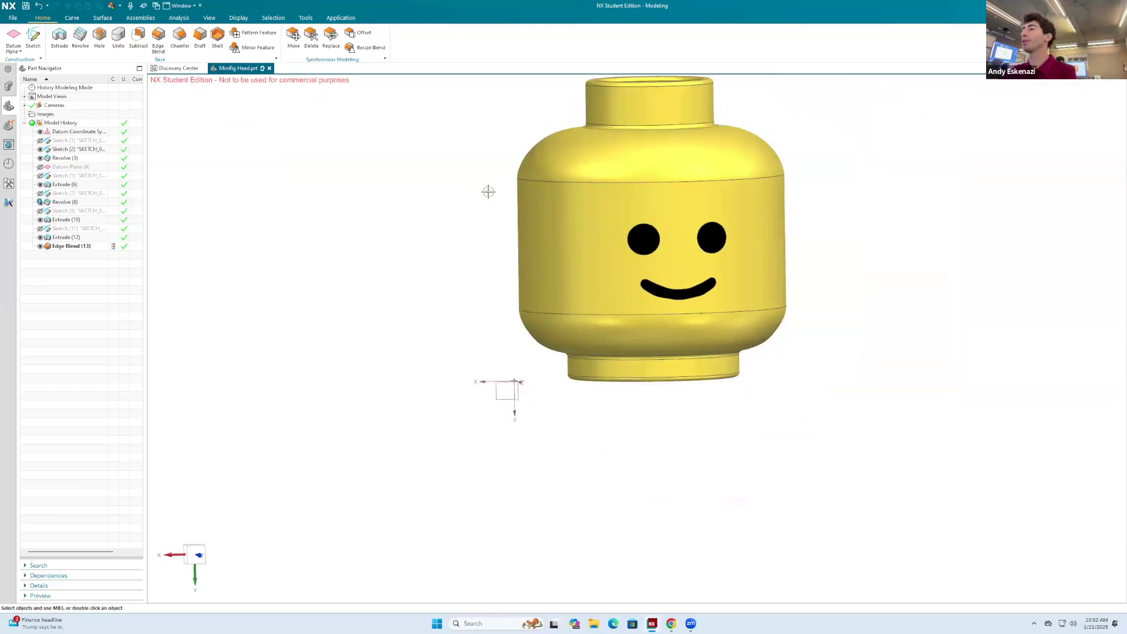
scroll(490, 194, down, 1)
scroll(555, 93, up, 3)
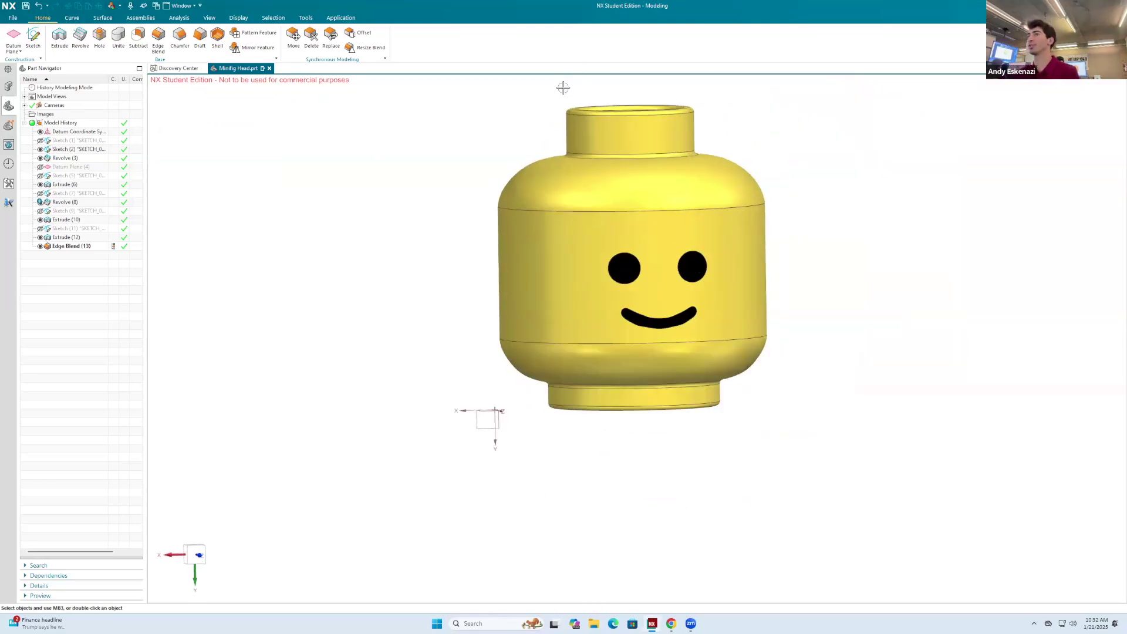
Save the finished head part, then save a copy of it as Minifig Helment.prt.
scroll(574, 150, down, 1)
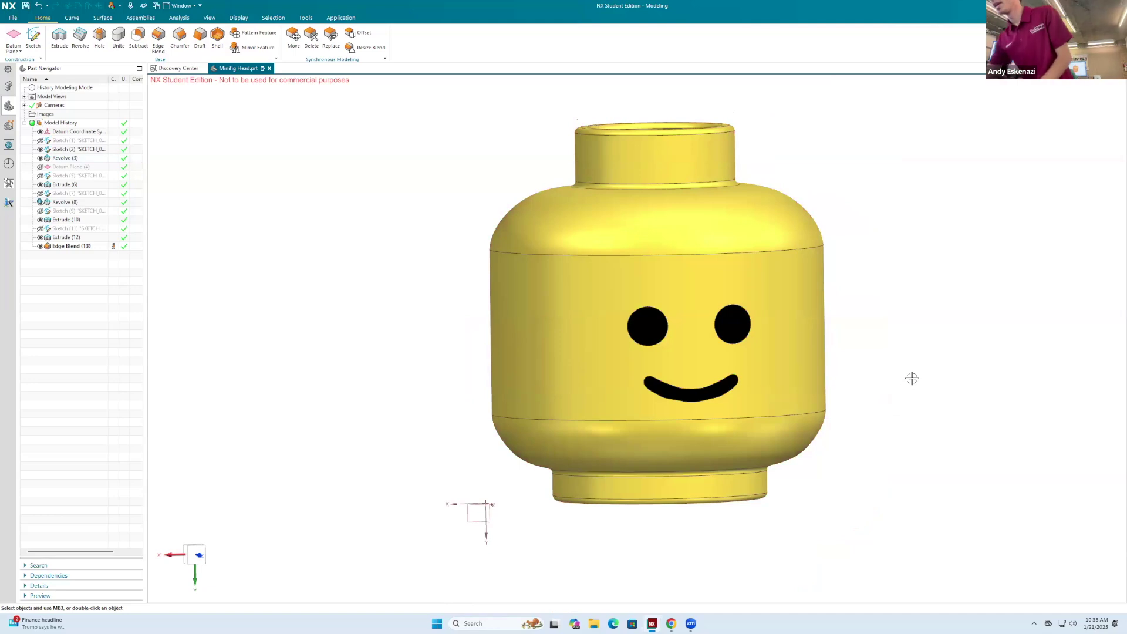
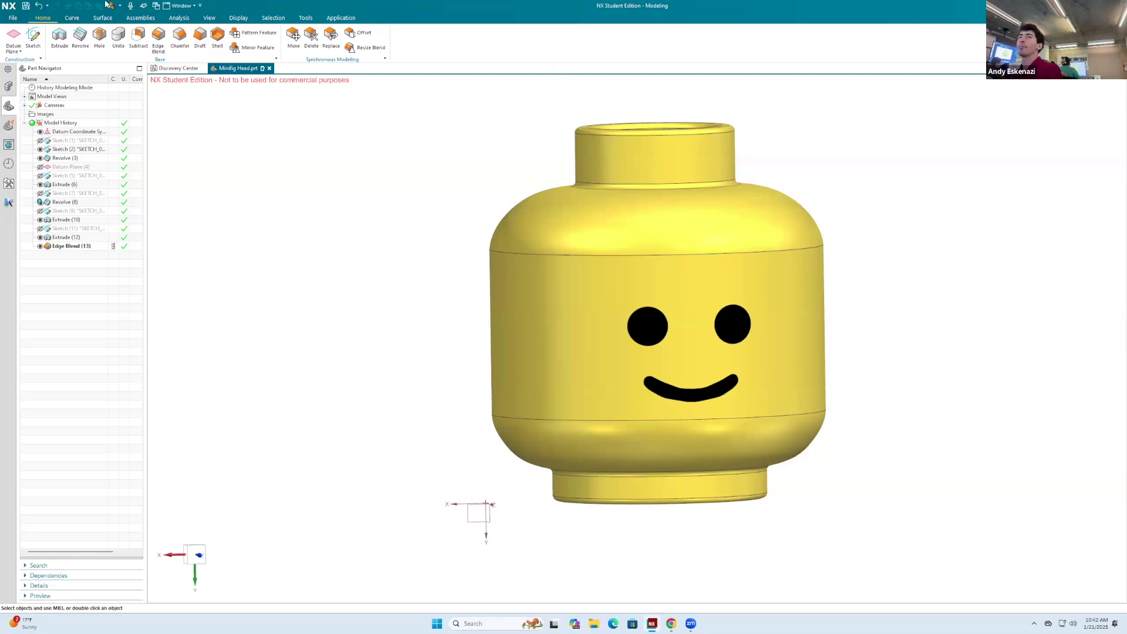
click(26, 7)
click(12, 18)
mouse_move(46, 78)
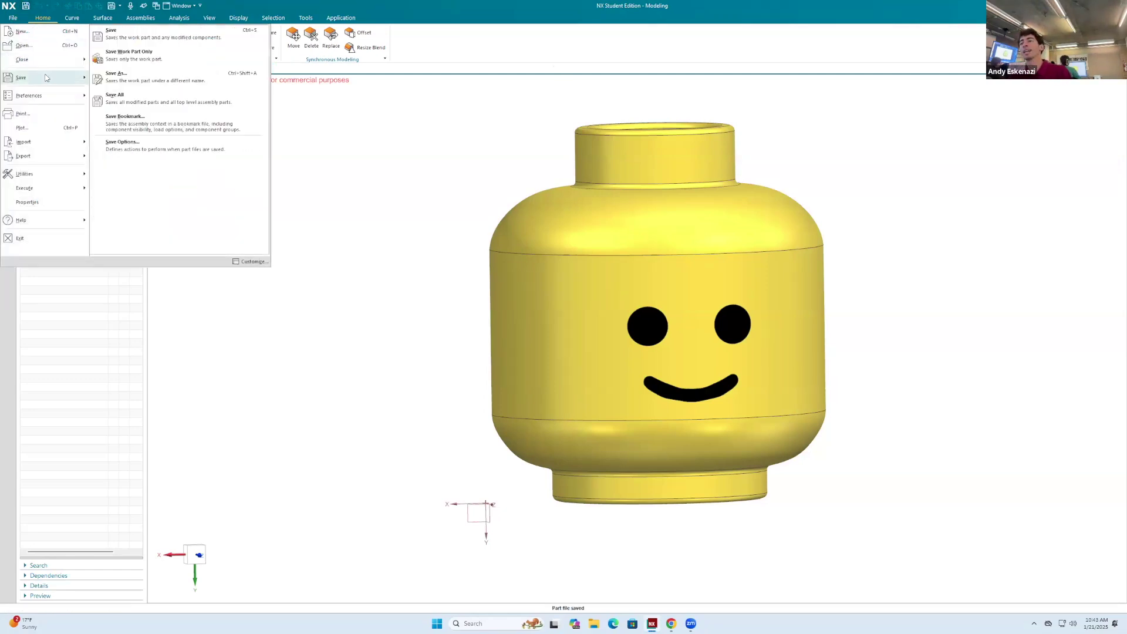
click(141, 81)
click(506, 448)
key(BackSpace)
key(BackSpace)
key(BackSpace)
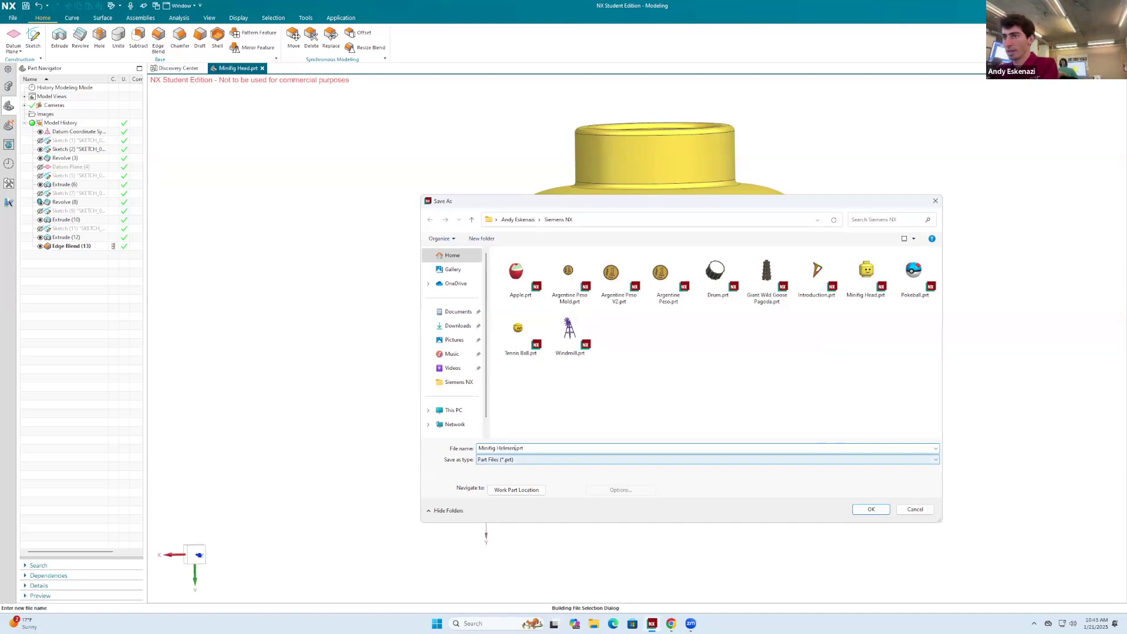
click(871, 509)
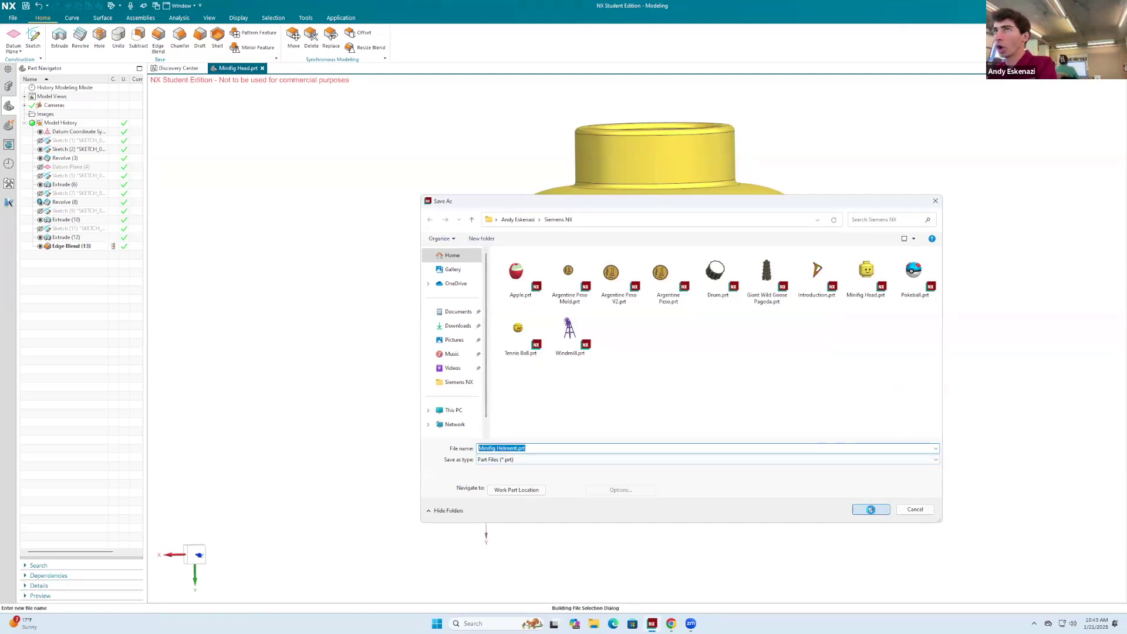
Hide the head body and the sketch of the eyes and smile.
scroll(755, 259, down, 3)
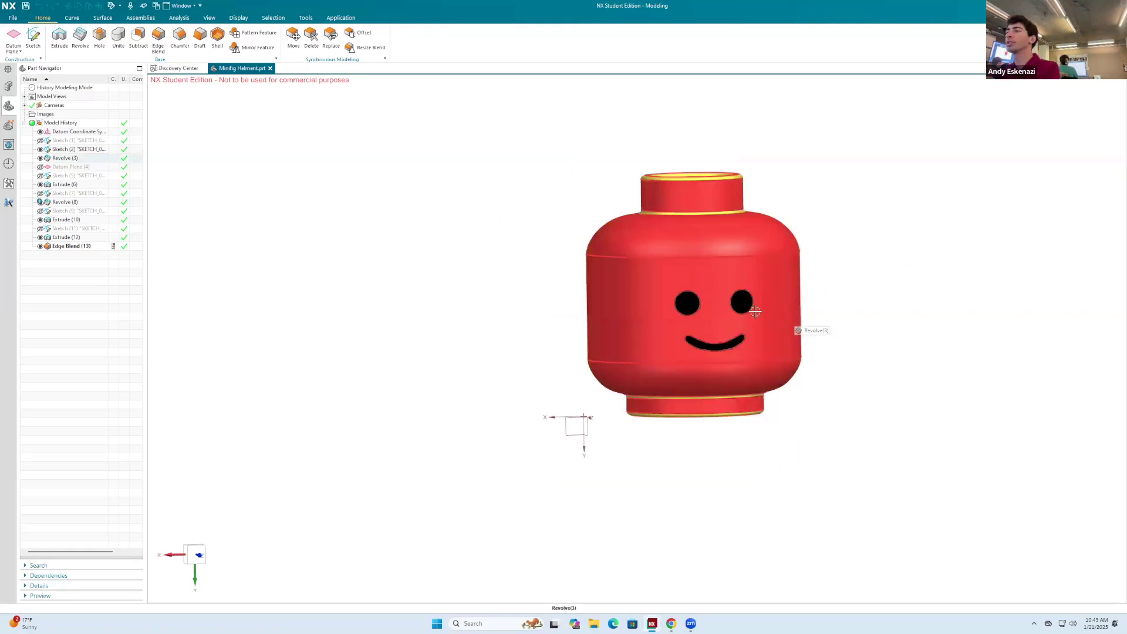
right_click(760, 262)
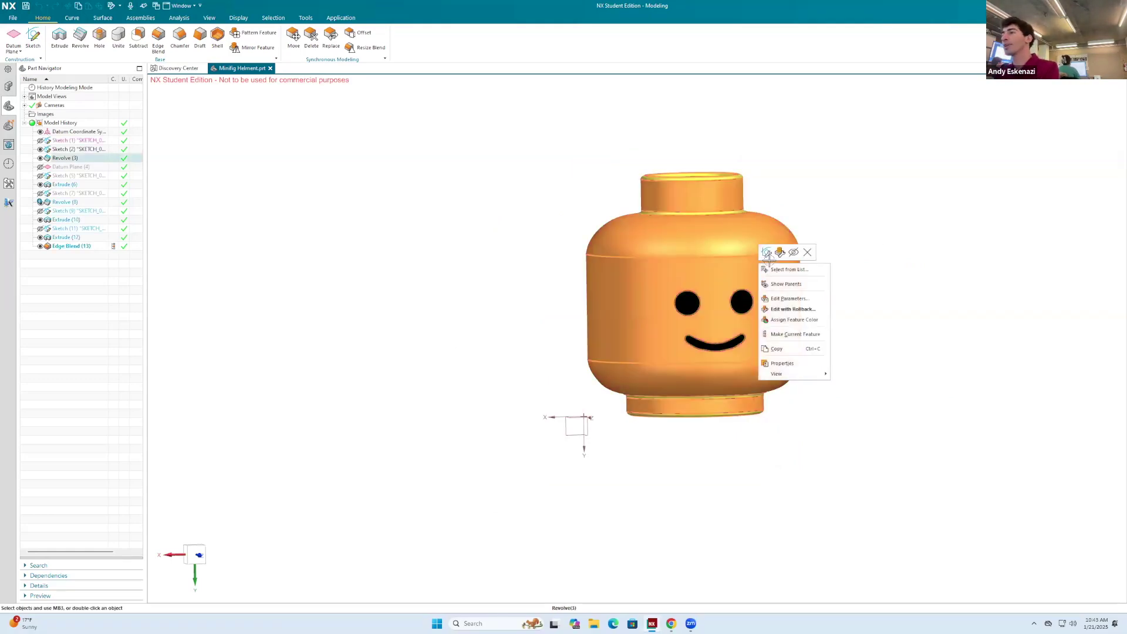
click(793, 253)
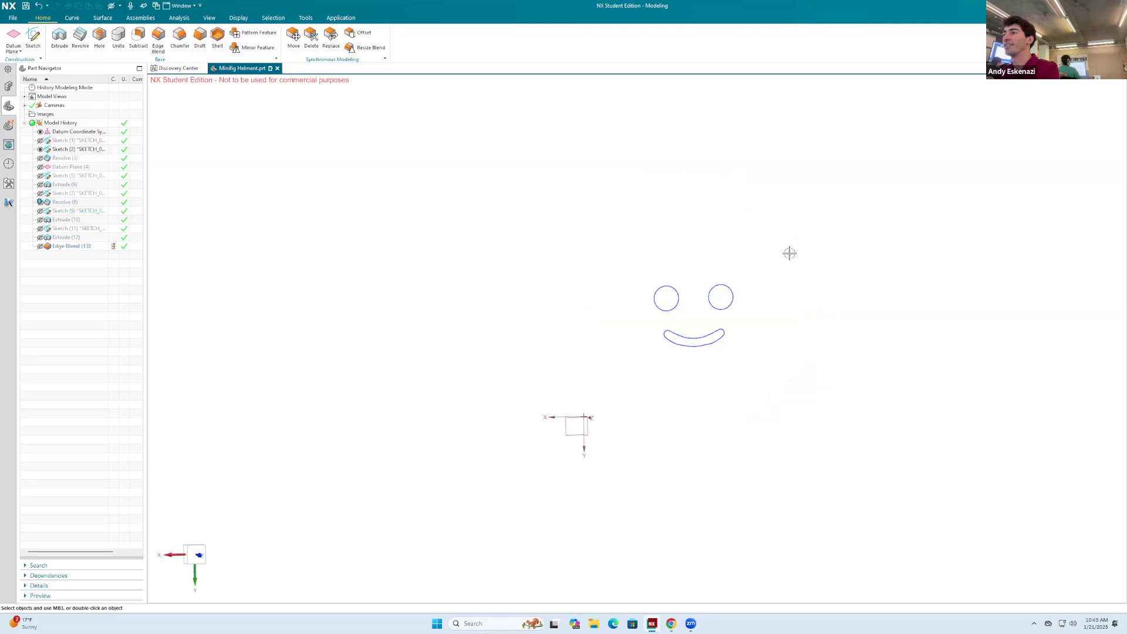
right_click(724, 290)
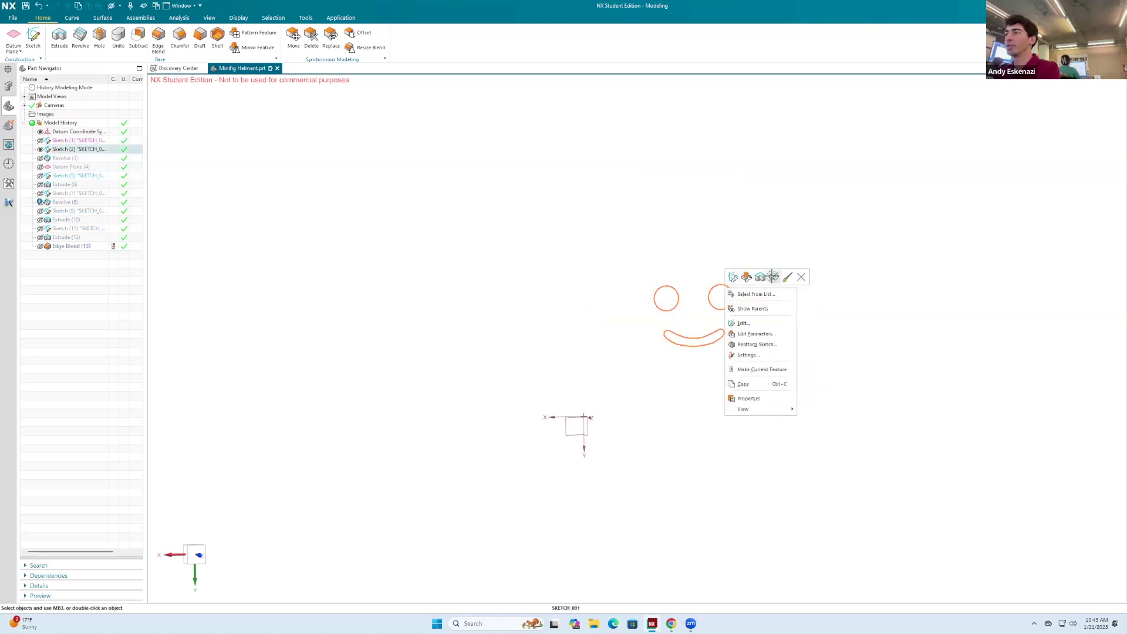
click(773, 276)
Show the first sketch in the history, the half profile of the head, leaving the revolved body hidden.
right_click(86, 139)
click(52, 145)
click(40, 140)
mouse_move(649, 213)
middle_down()
mouse_move(662, 226)
mouse_move(638, 227)
middle_up()
scroll(670, 181, up, 2)
middle_drag(670, 182, 675, 189)
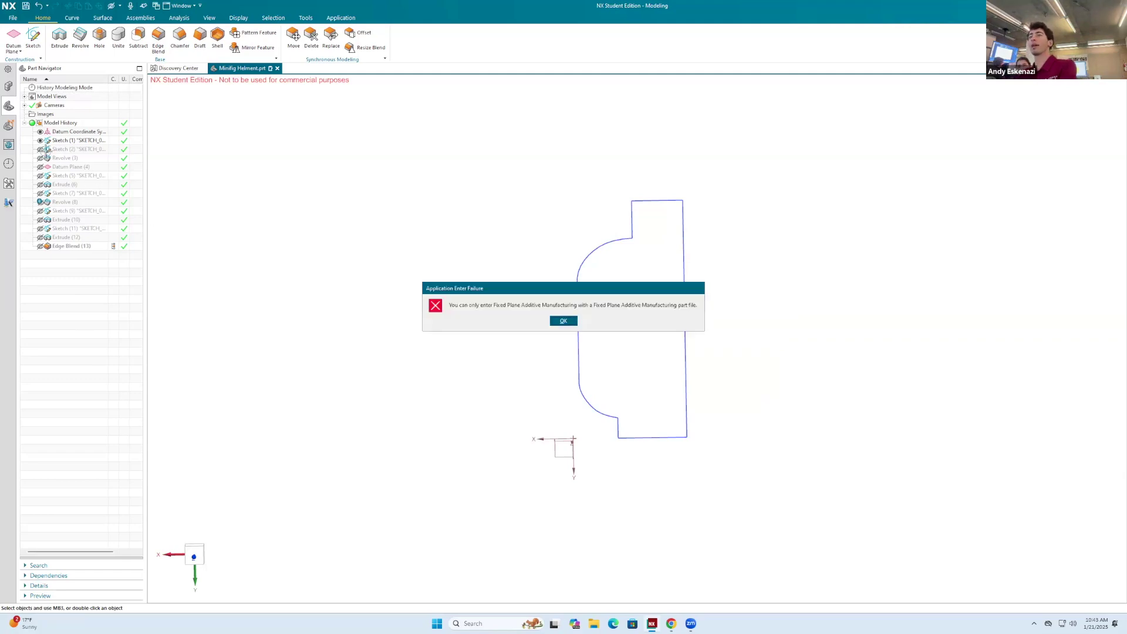
key(Return)
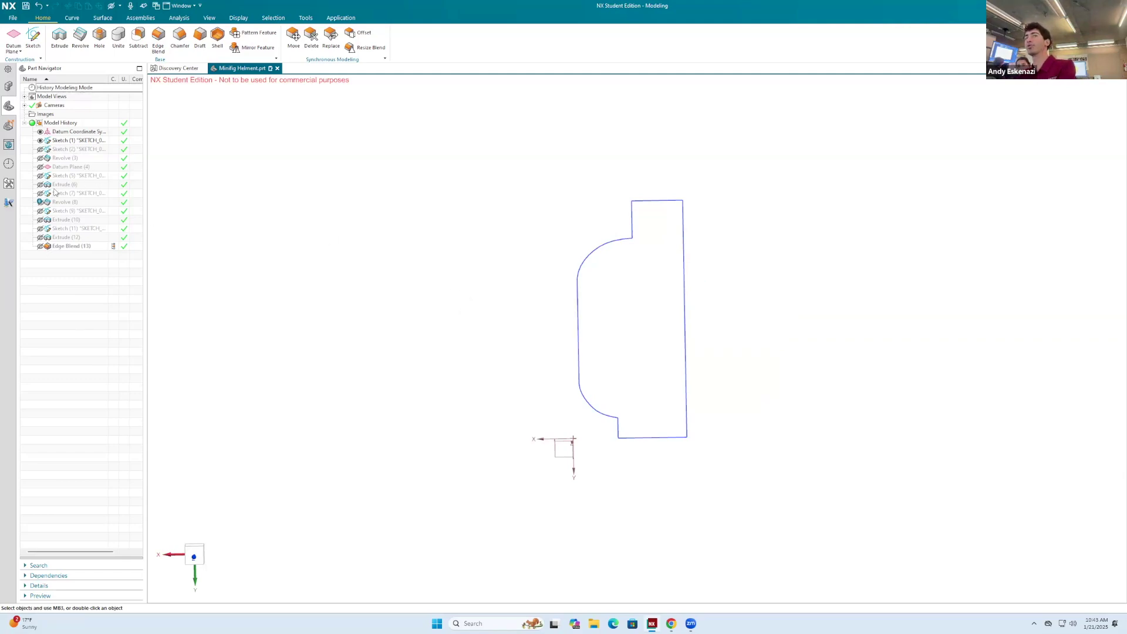
click(41, 158)
click(41, 159)
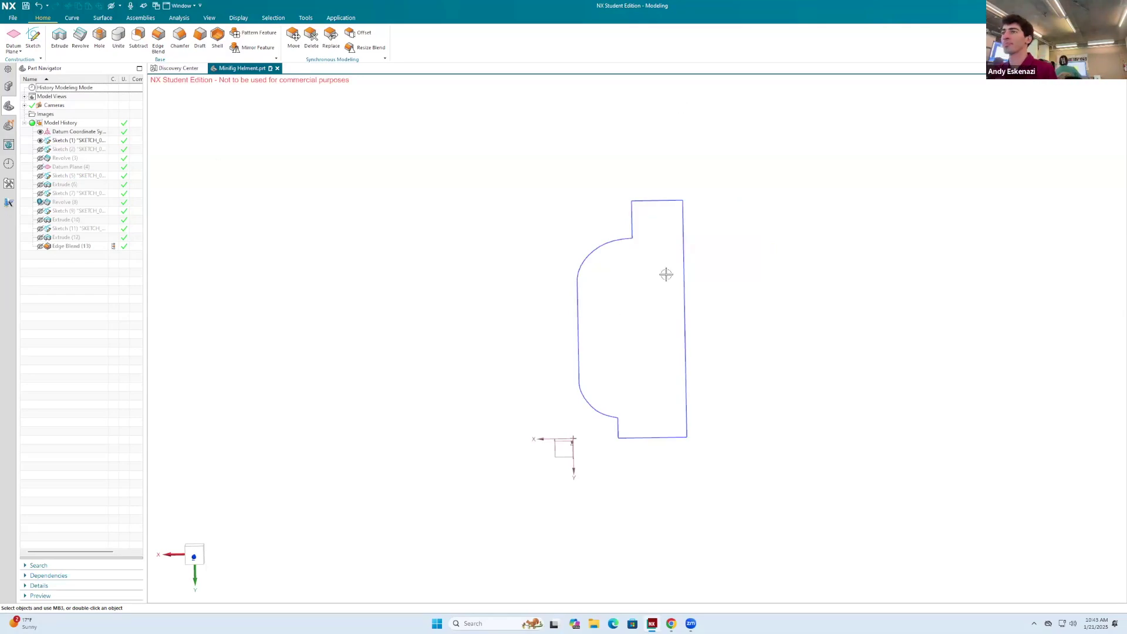
Create a new sketch on the Top plane, where the head profile lies.
mouse_move(659, 248)
middle_down()
mouse_move(649, 242)
mouse_move(693, 246)
middle_up()
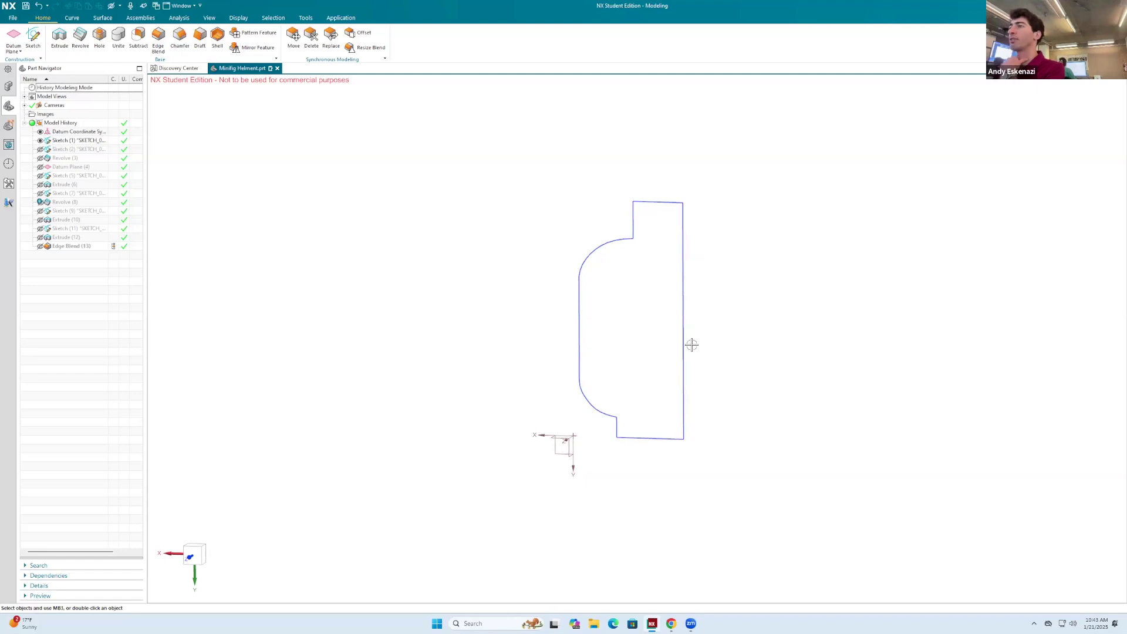
middle_drag(577, 244, 594, 241)
click(33, 38)
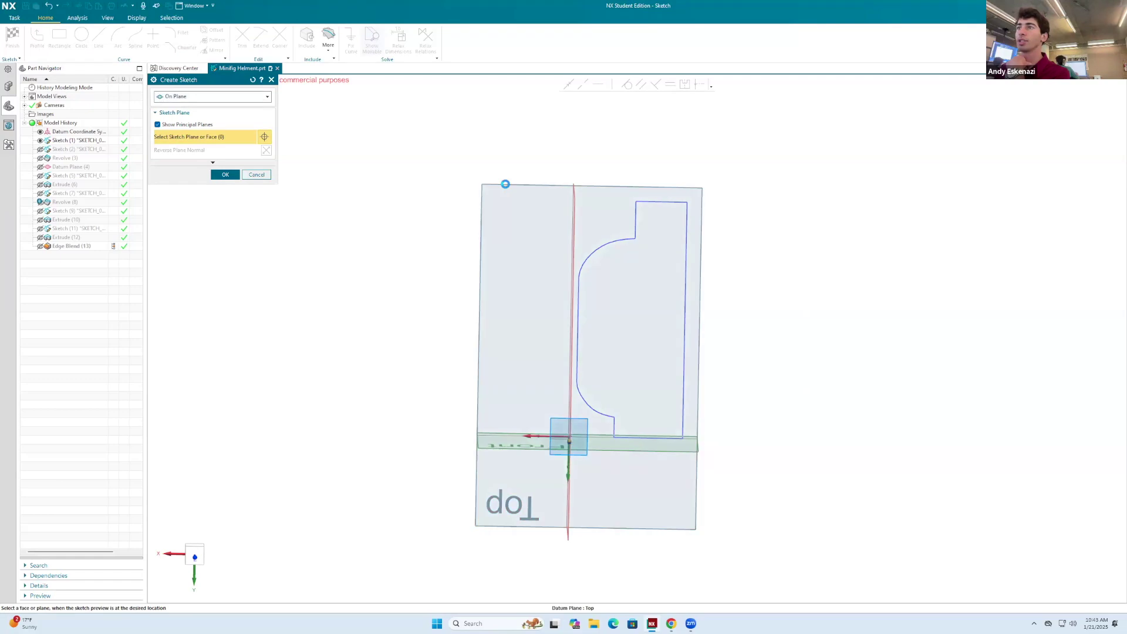
click(506, 185)
click(229, 175)
Project the long vertical centre line of the head profile into the new sketch.
mouse_move(667, 398)
middle_down()
mouse_move(748, 284)
mouse_move(755, 393)
mouse_move(729, 335)
mouse_move(752, 309)
middle_up()
scroll(609, 345, up, 2)
scroll(614, 352, down, 2)
scroll(624, 352, up, 2)
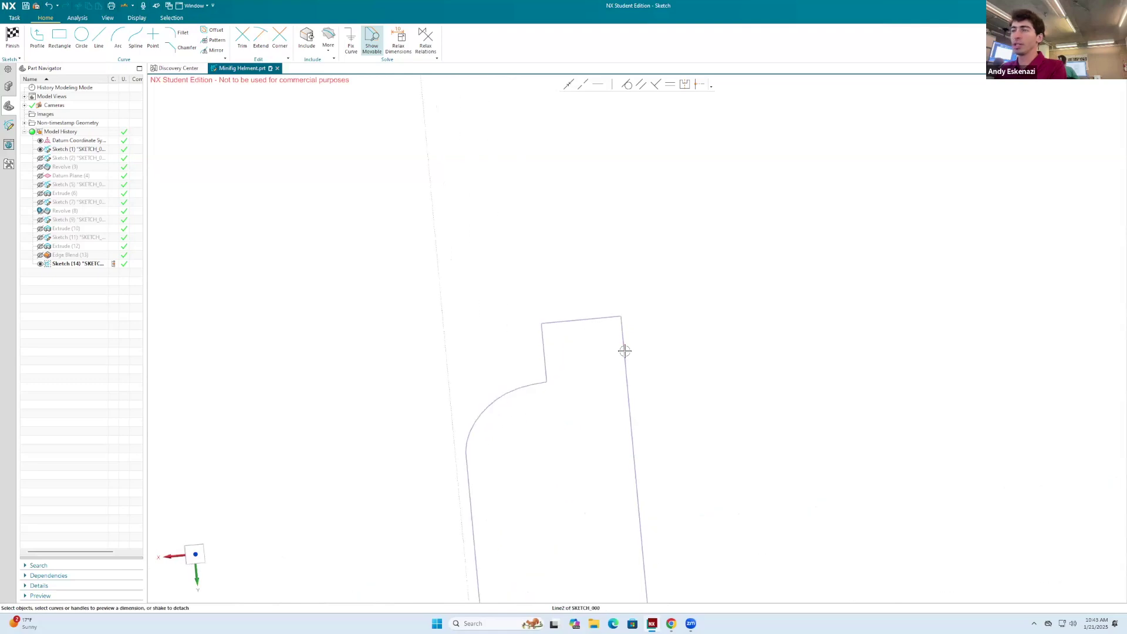
click(327, 38)
click(340, 71)
click(622, 327)
scroll(632, 264, down, 3)
click(219, 133)
click(256, 133)
Draw a short line extending upward from the top end of the projected centre line.
scroll(649, 315, down, 2)
scroll(633, 298, up, 5)
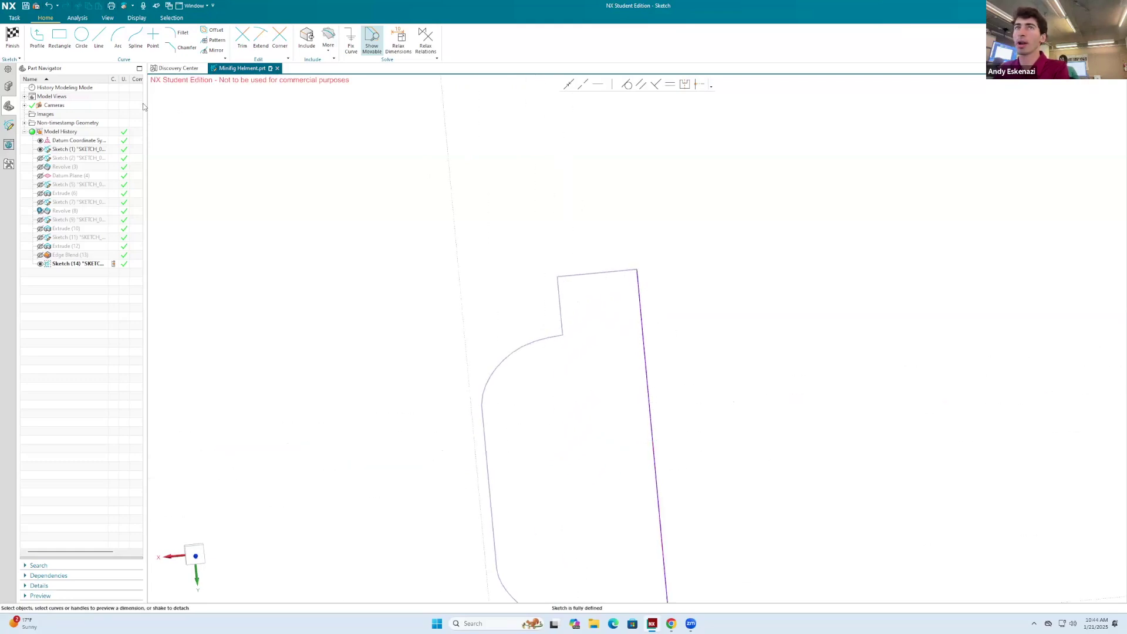
click(98, 40)
scroll(611, 272, up, 4)
click(682, 282)
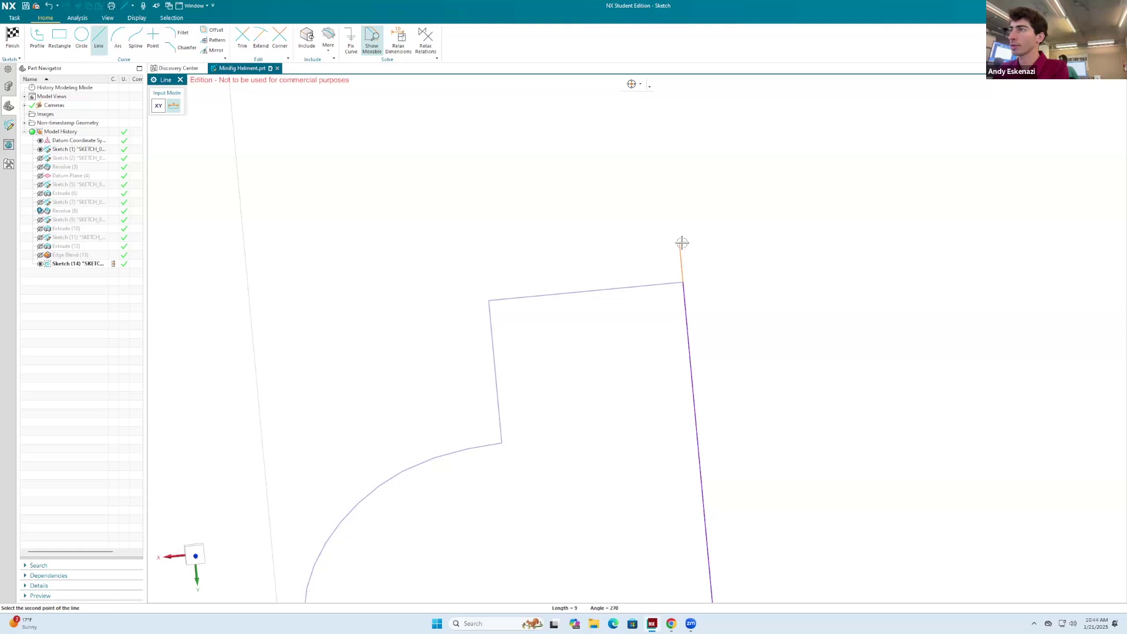
click(678, 218)
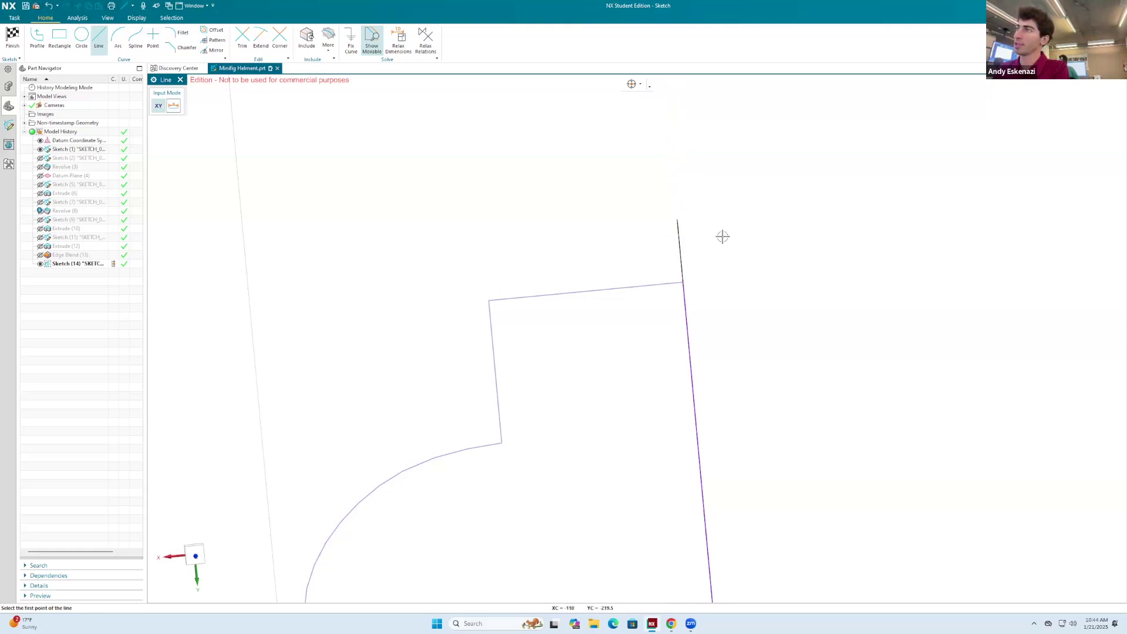
key(Escape)
Project the straight outer side line of the head profile into the sketch.
scroll(688, 215, down, 3)
scroll(693, 215, down, 4)
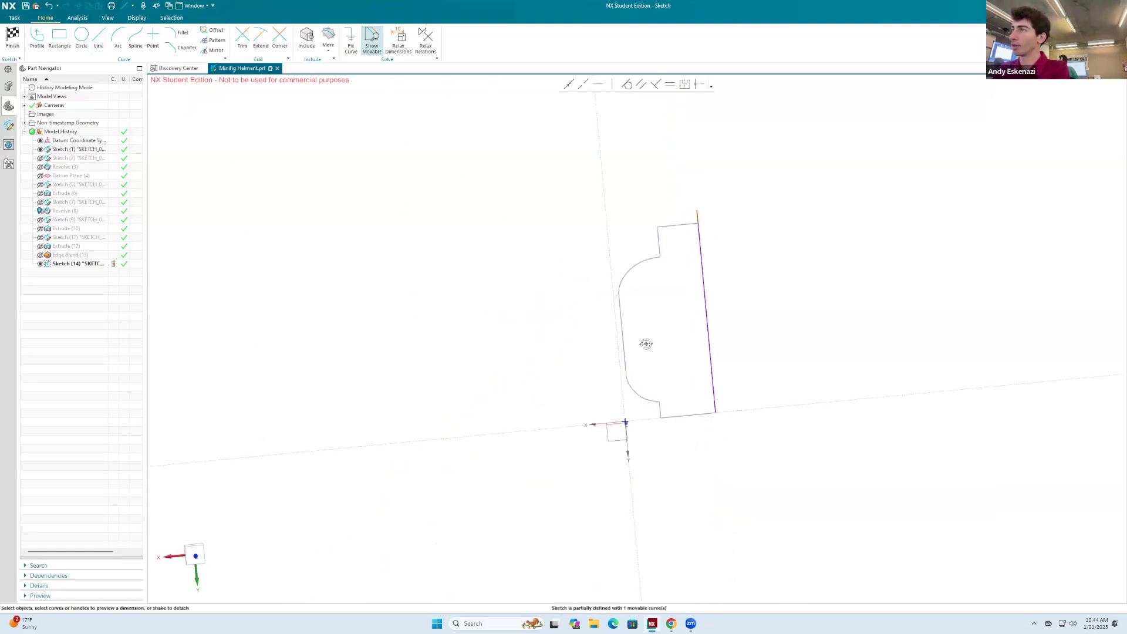
scroll(651, 370, up, 4)
click(98, 42)
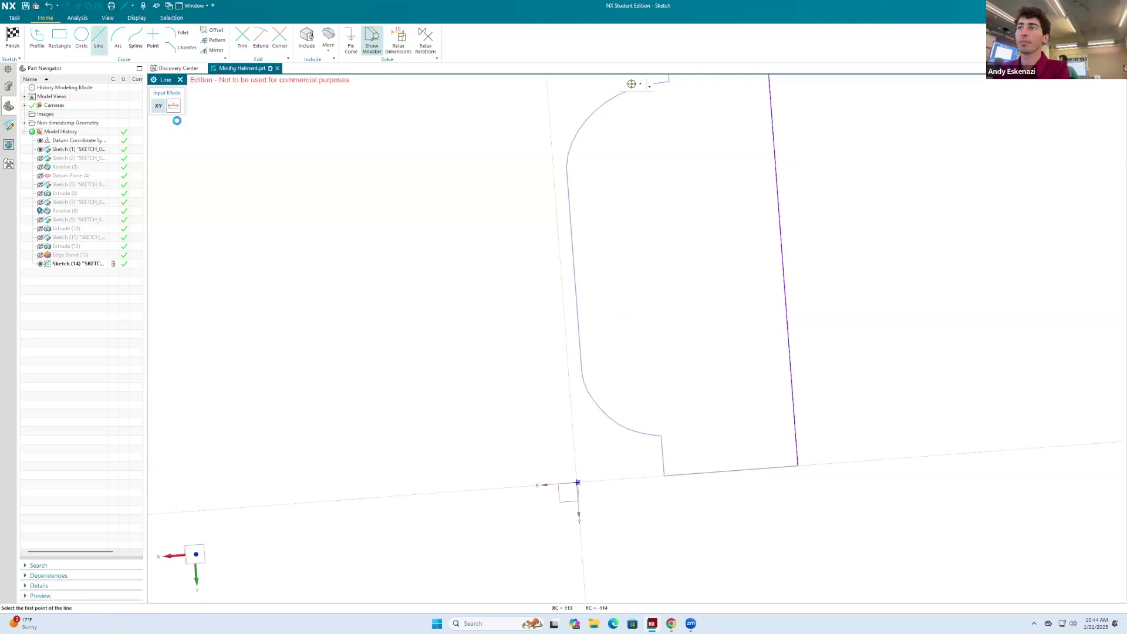
key(Escape)
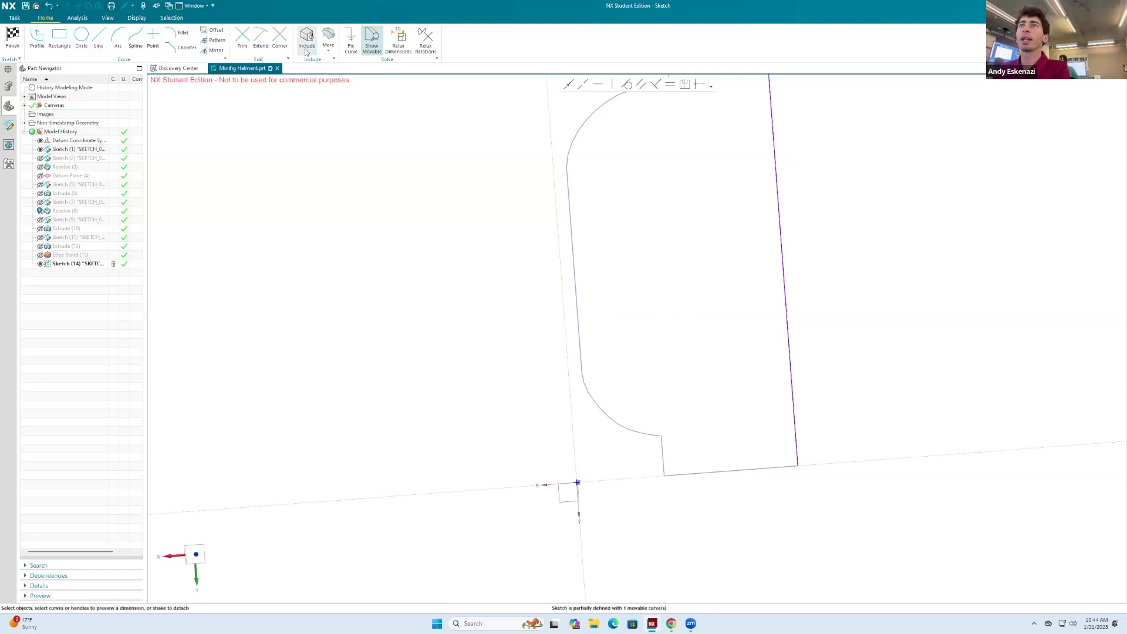
click(328, 40)
click(344, 72)
click(567, 191)
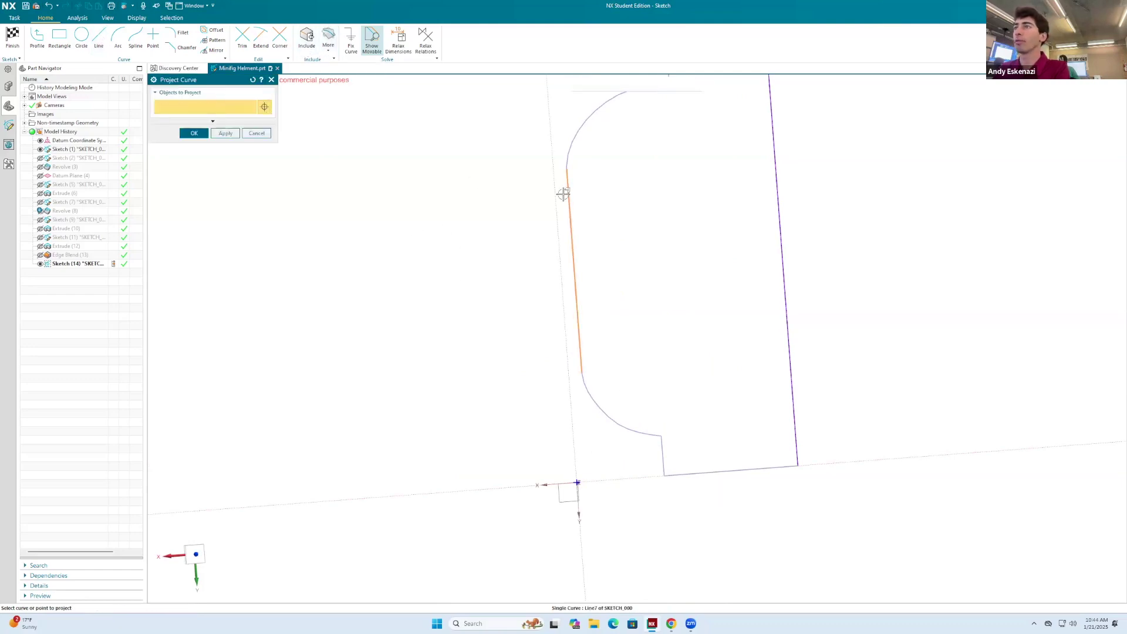
click(194, 134)
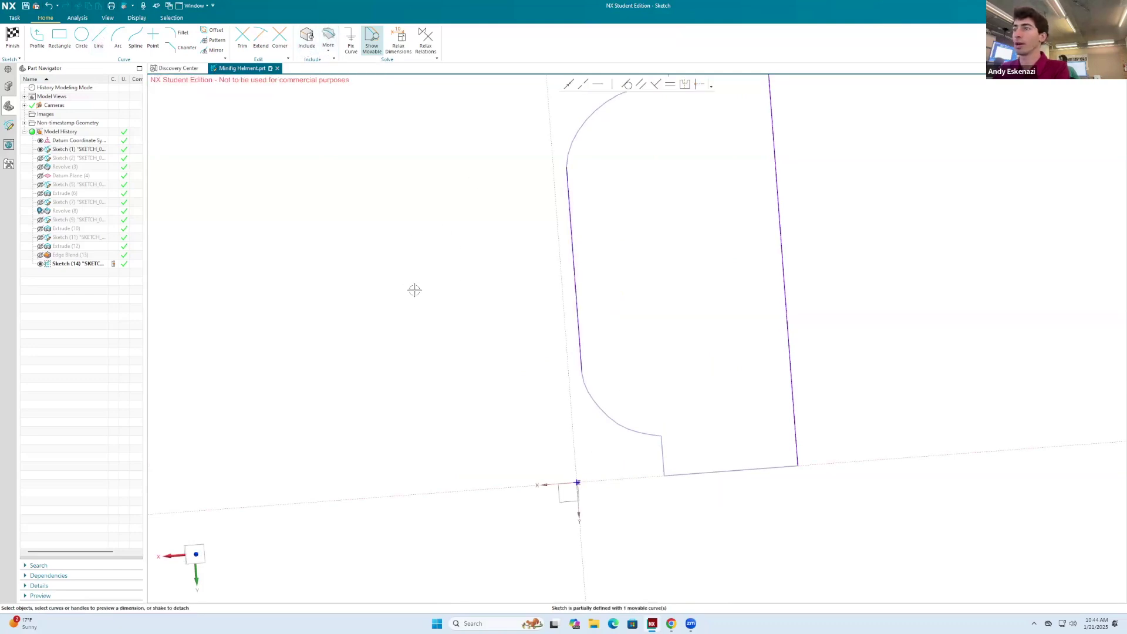
Draw a line from the lower end of the projected side line down to the horizontal axis.
click(99, 40)
click(583, 378)
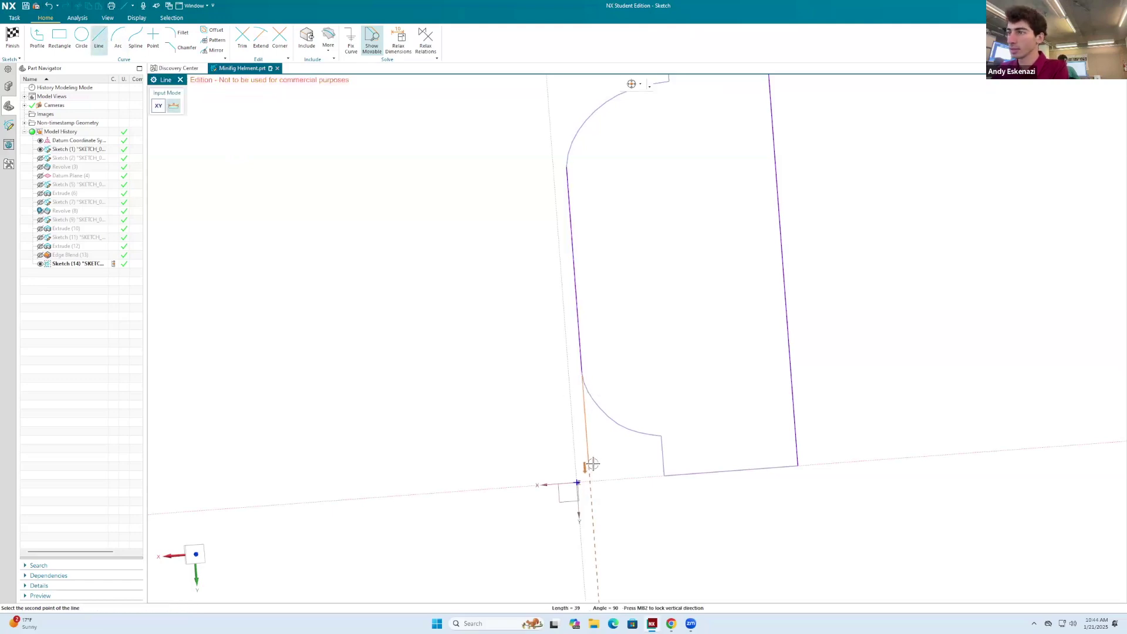
click(587, 481)
key(Escape)
click(642, 84)
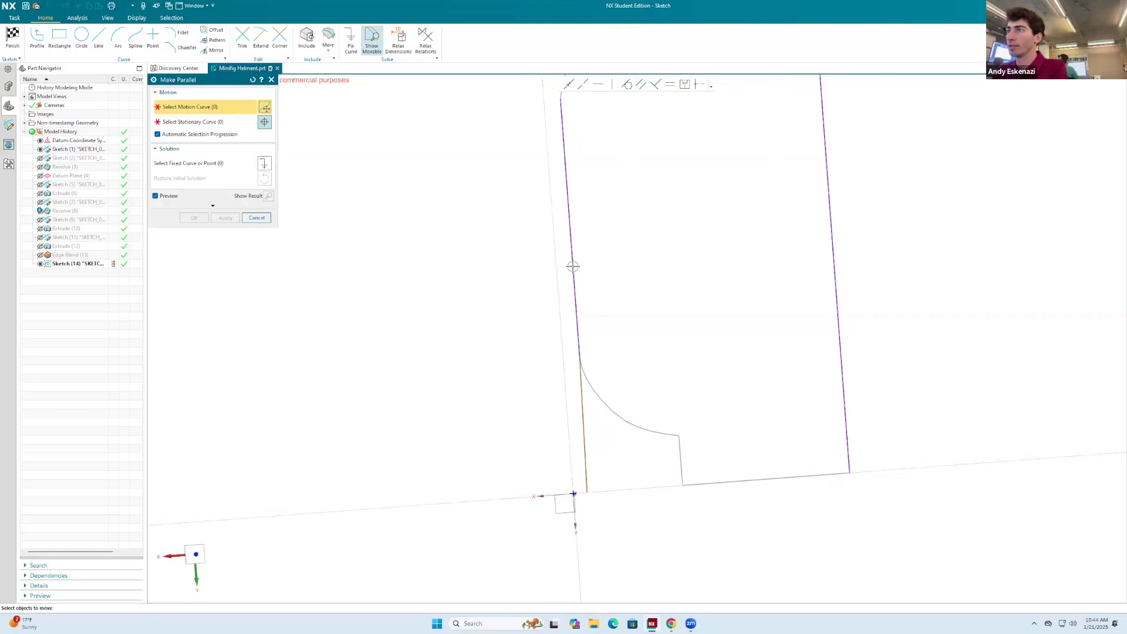
right_click(614, 259)
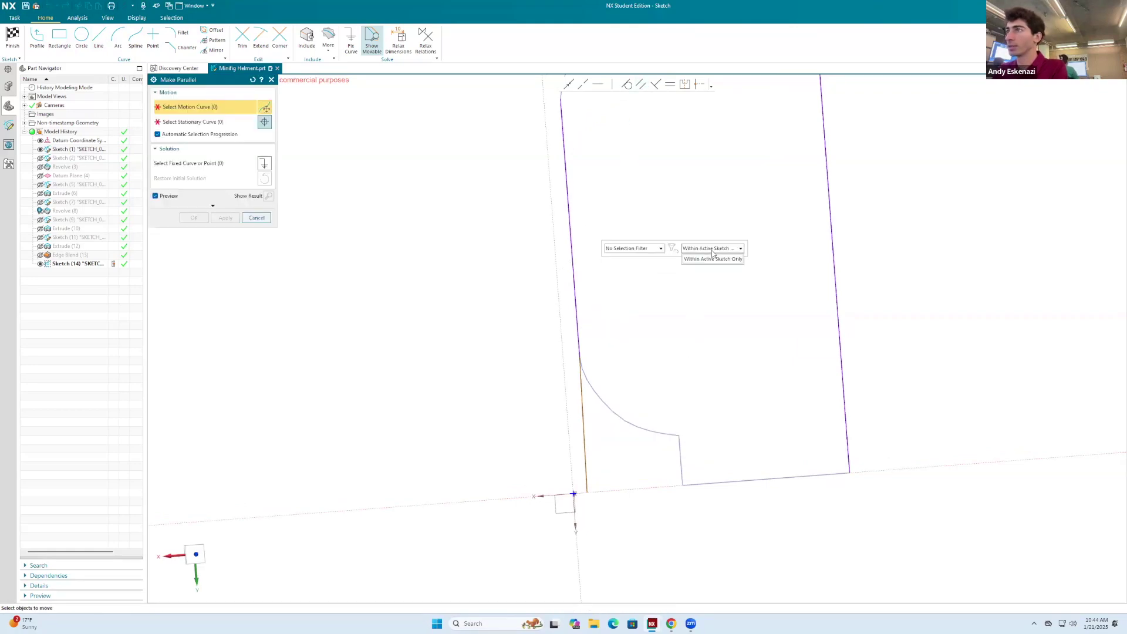
key(Escape)
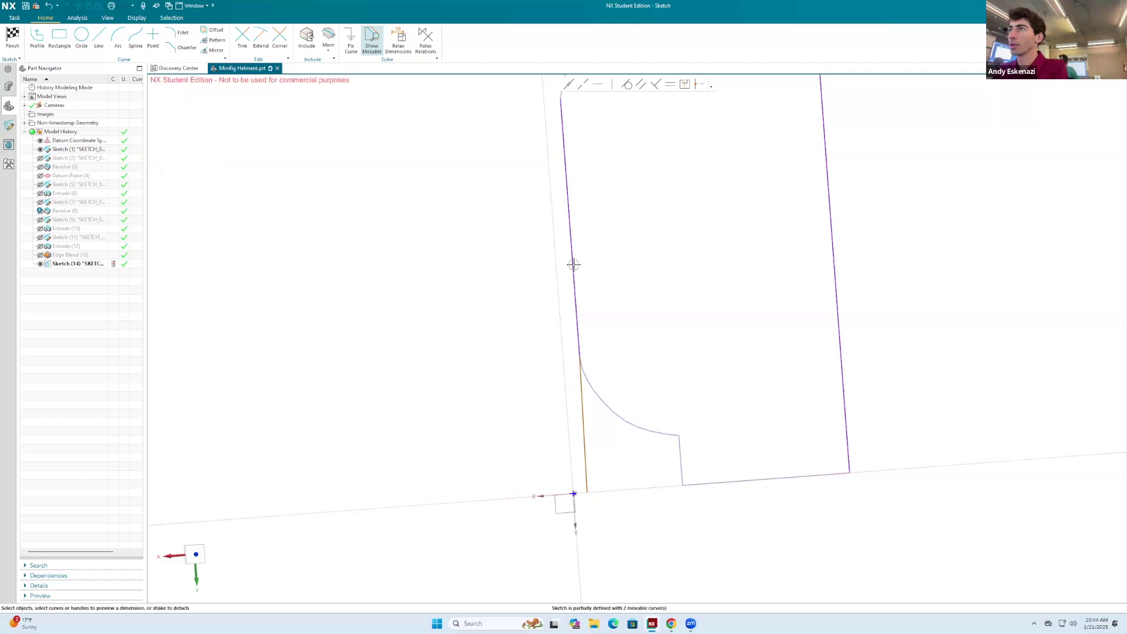
Make the new lower line parallel to the projected side line of the head.
click(642, 84)
click(582, 440)
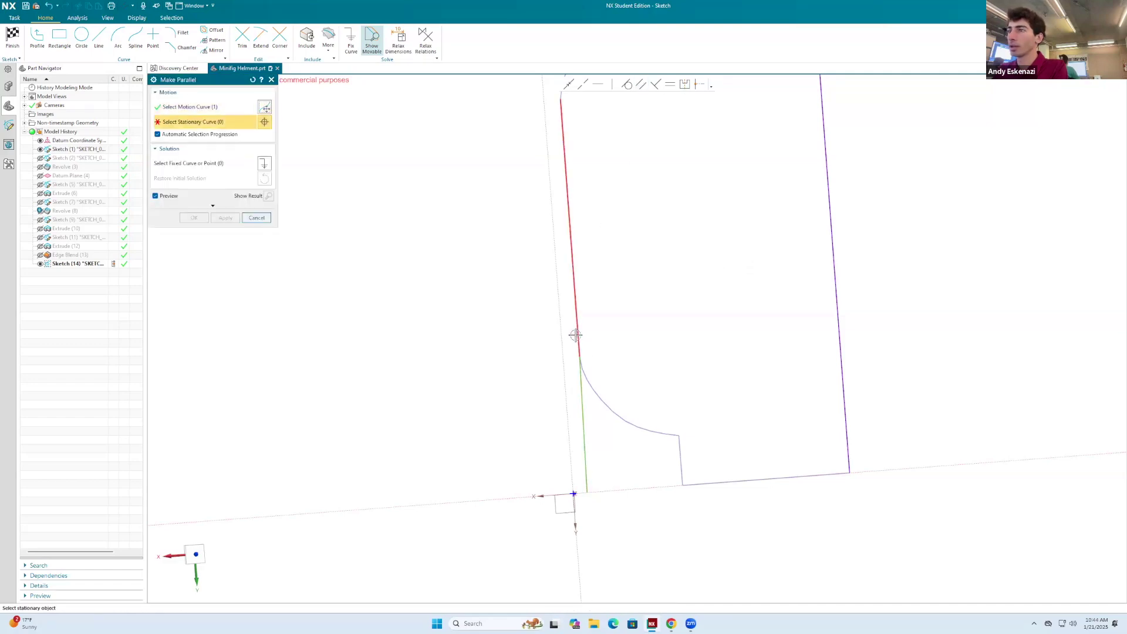
click(575, 335)
click(194, 218)
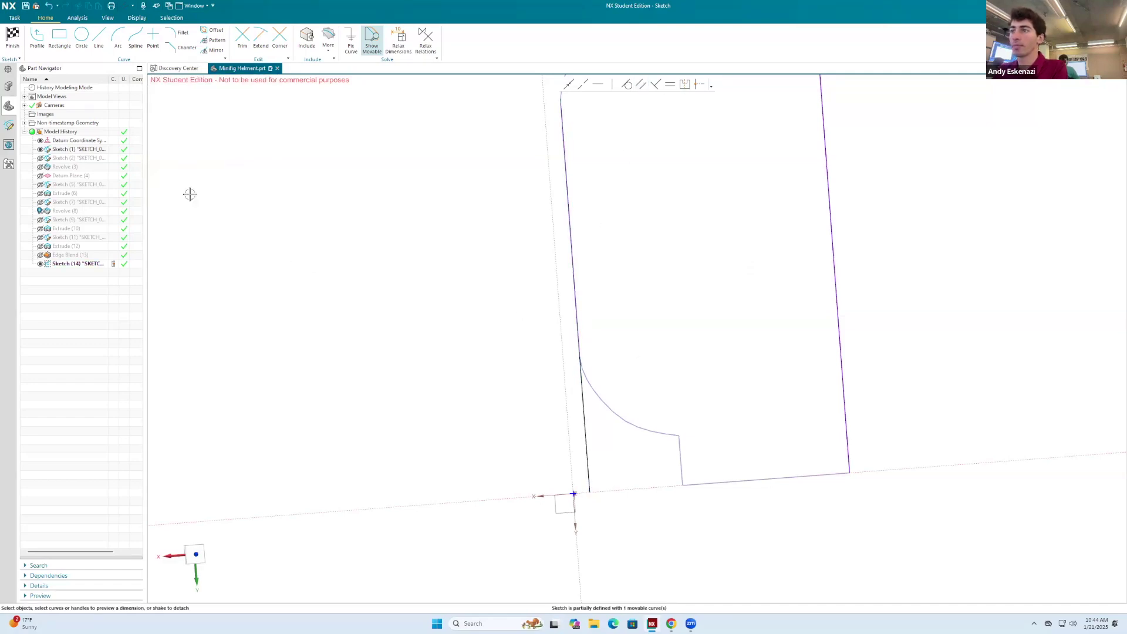
Draw a line along the horizontal axis from the lower line's bottom end, outward past the origin.
click(98, 42)
scroll(573, 481, up, 3)
click(606, 504)
click(519, 508)
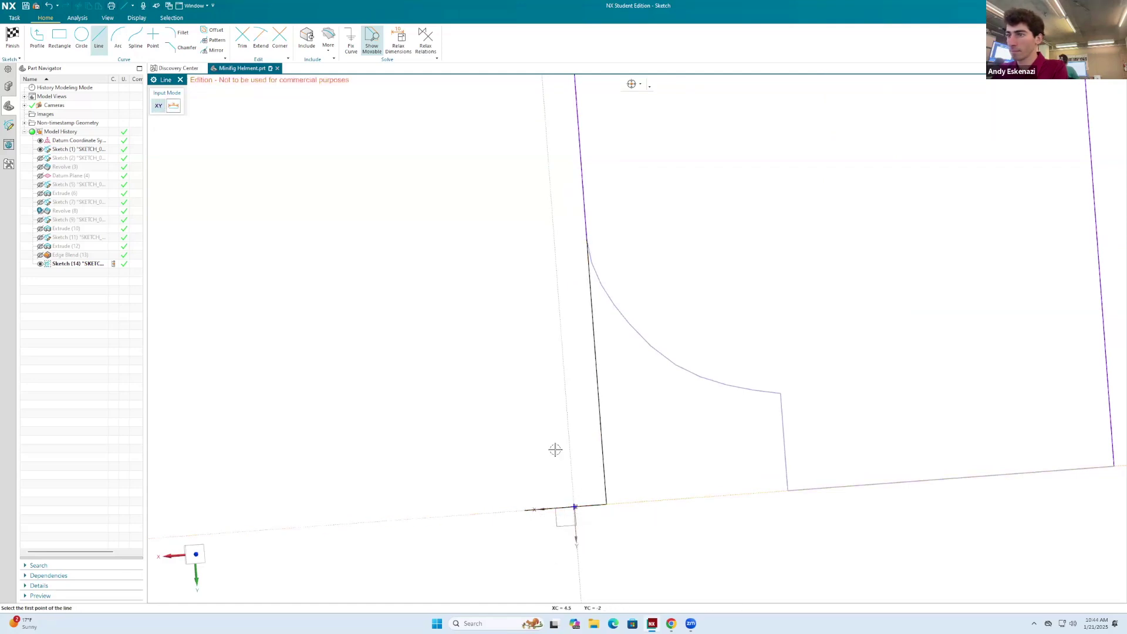
key(Escape)
Dimension the short horizontal line's length and set it to 15 mm.
key(d)
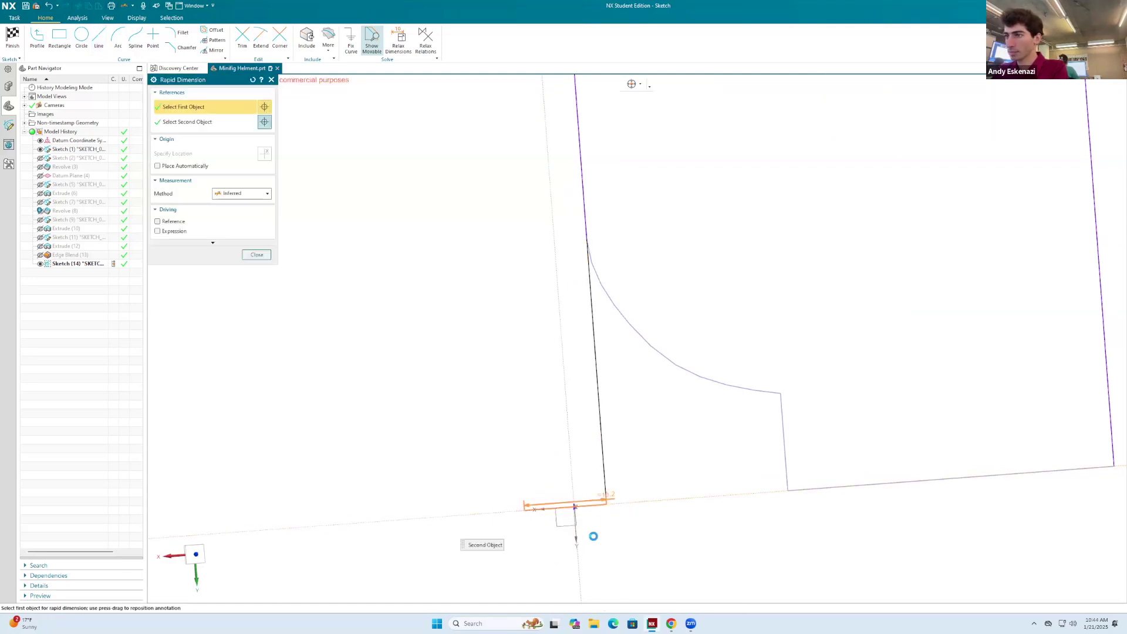
click(589, 506)
click(571, 564)
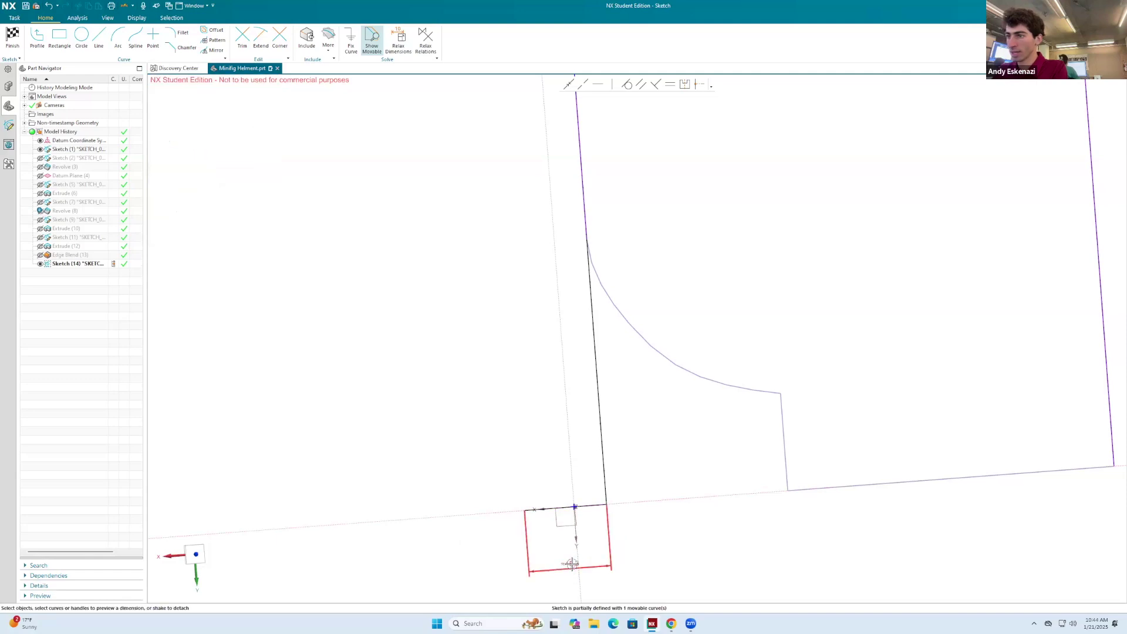
text(15)
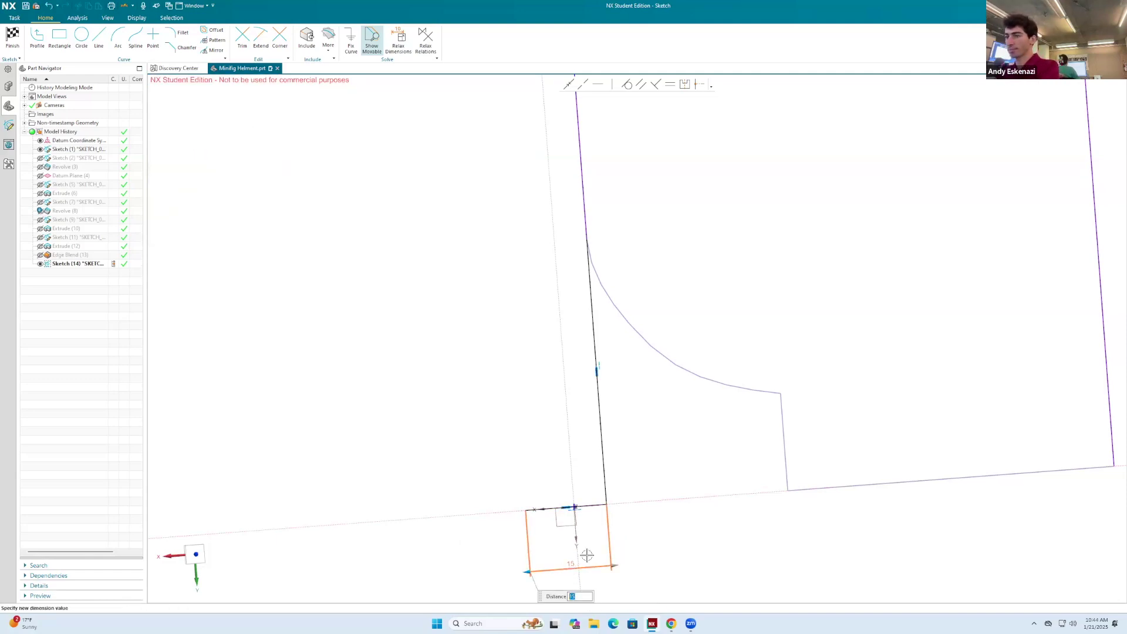
key(Return)
Draw a vertical line about 180 mm long upward from the outer end of the short 15 mm line.
click(99, 36)
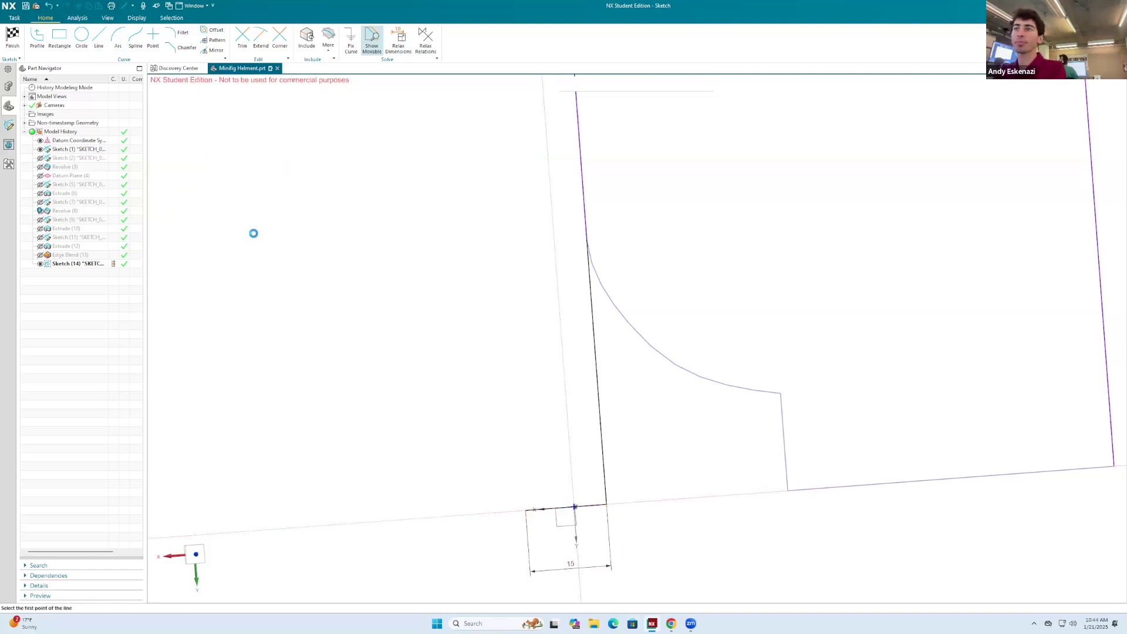
click(527, 509)
scroll(544, 482, up, 5)
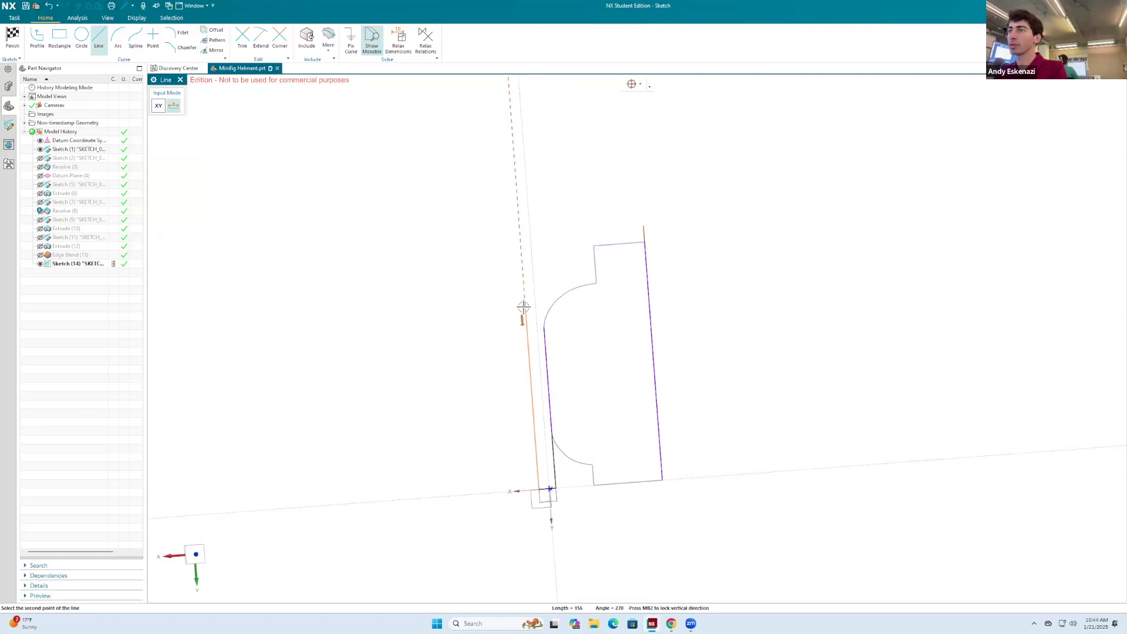
scroll(524, 296, down, 3)
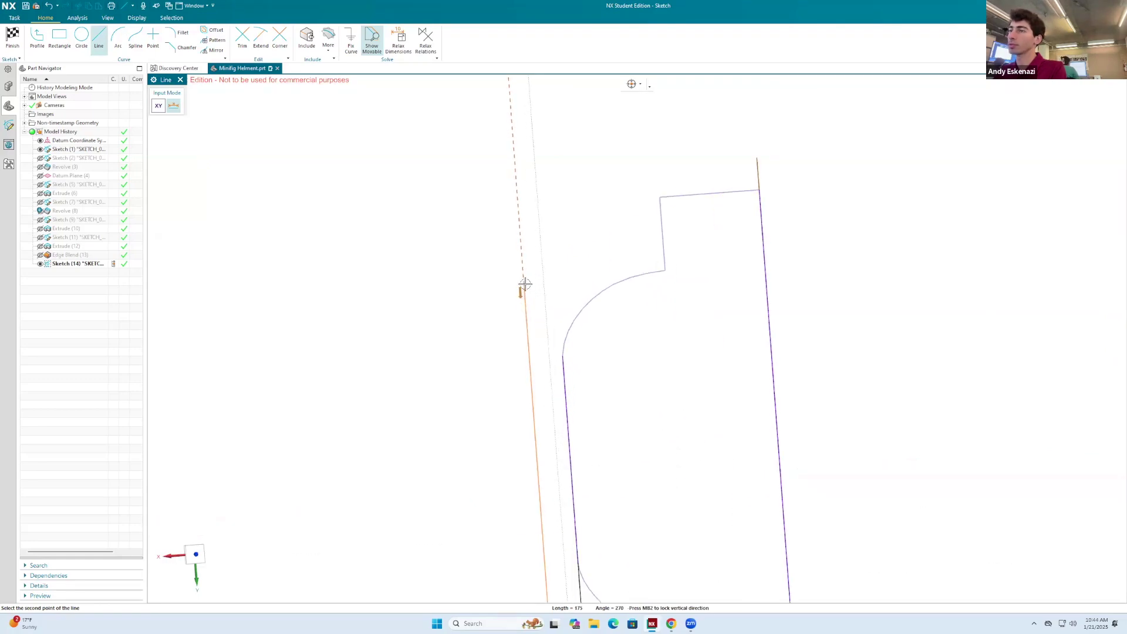
mouse_move(526, 284)
click(524, 275)
Draw a vertical line from the upper end of the projected head side line up to the height of the outer line's end.
click(563, 355)
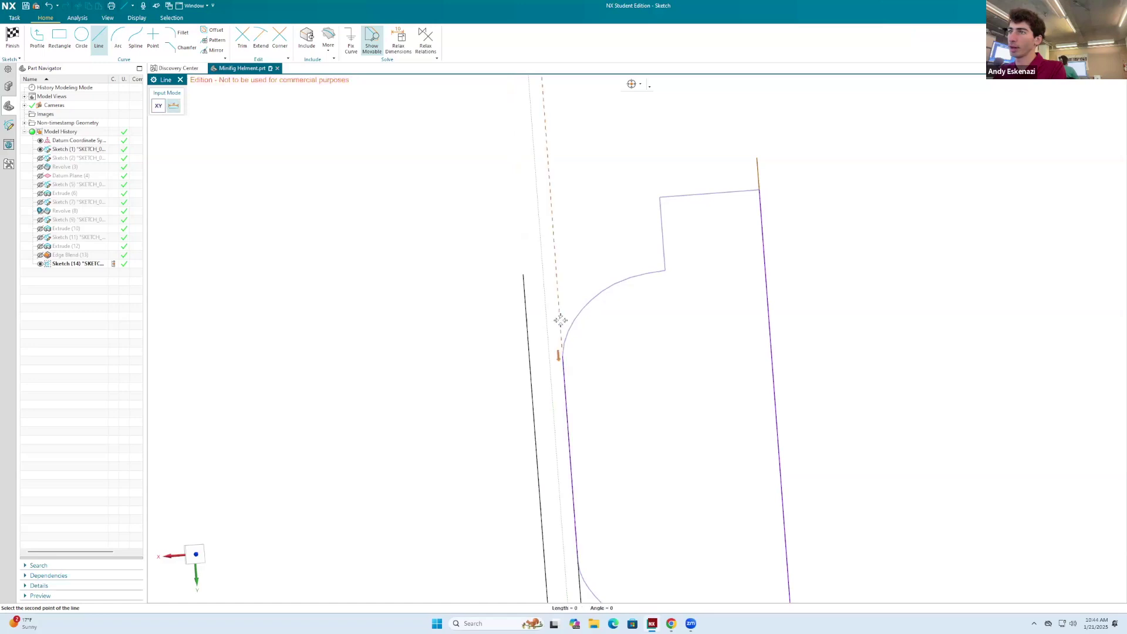
click(557, 274)
key(Escape)
scroll(641, 241, down, 3)
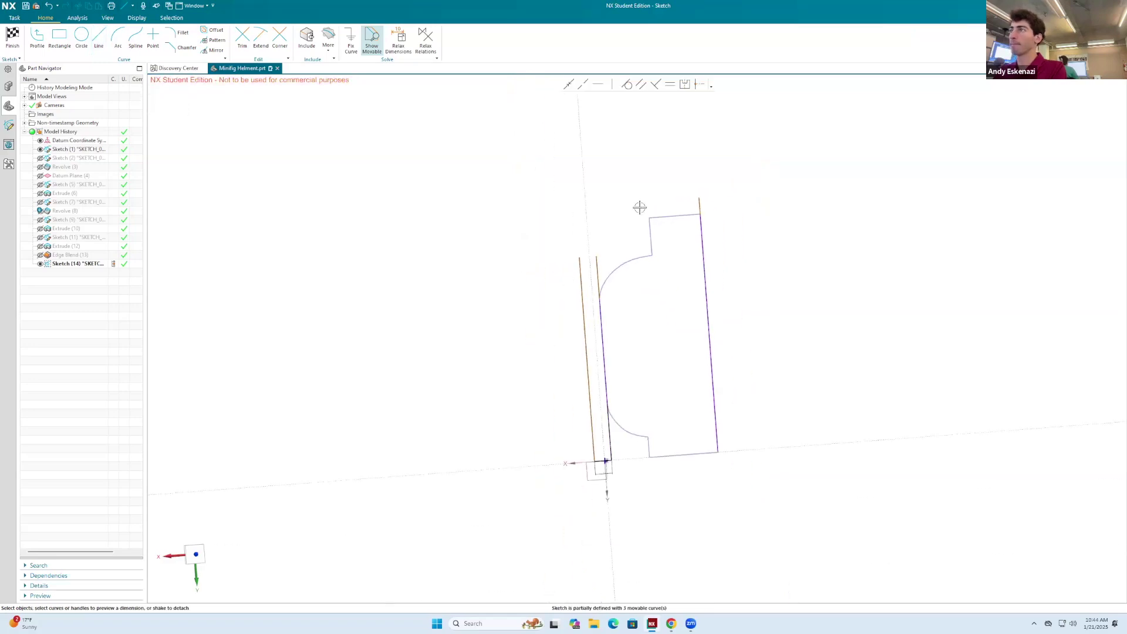
Project the head's short top edge into the sketch with Project Curve.
scroll(640, 208, up, 1)
scroll(641, 209, up, 2)
scroll(766, 197, up, 1)
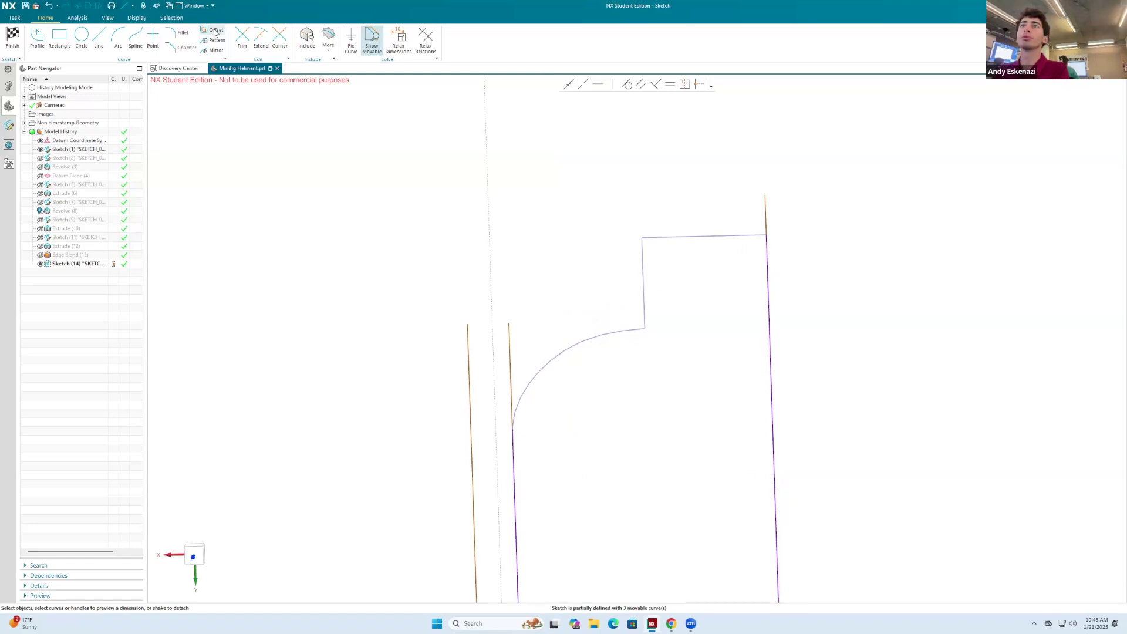
click(329, 45)
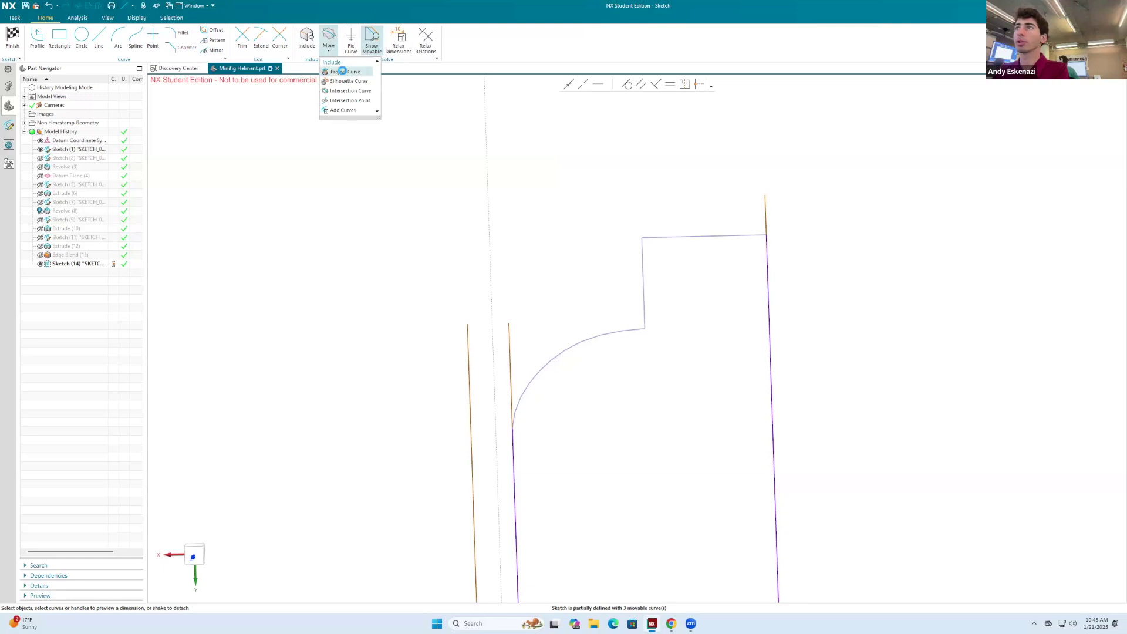
click(342, 71)
click(710, 236)
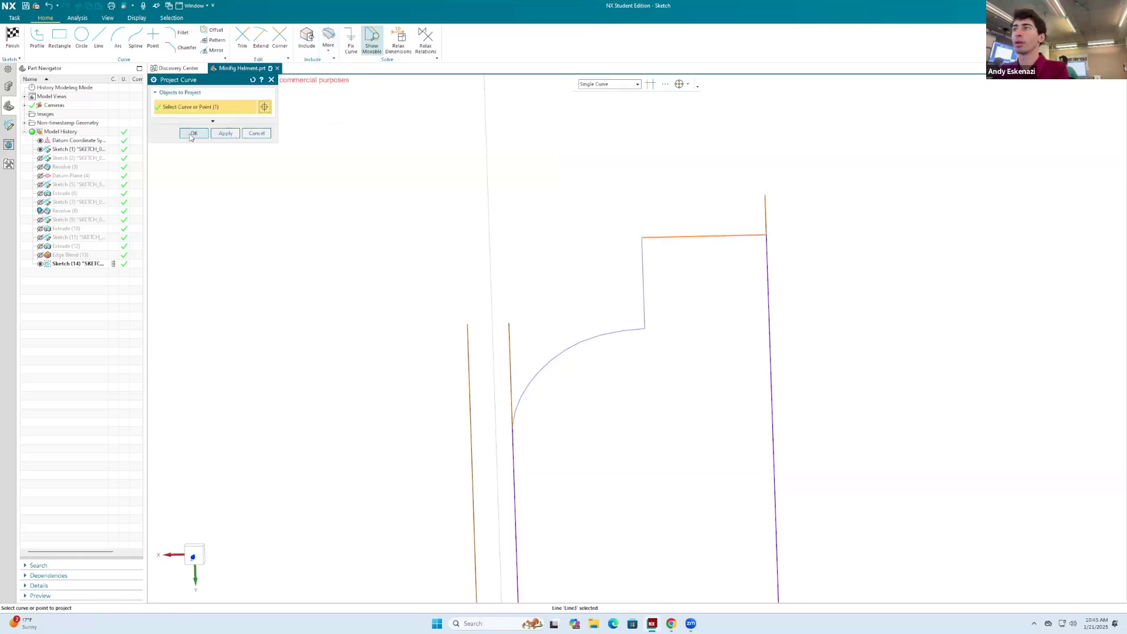
click(193, 133)
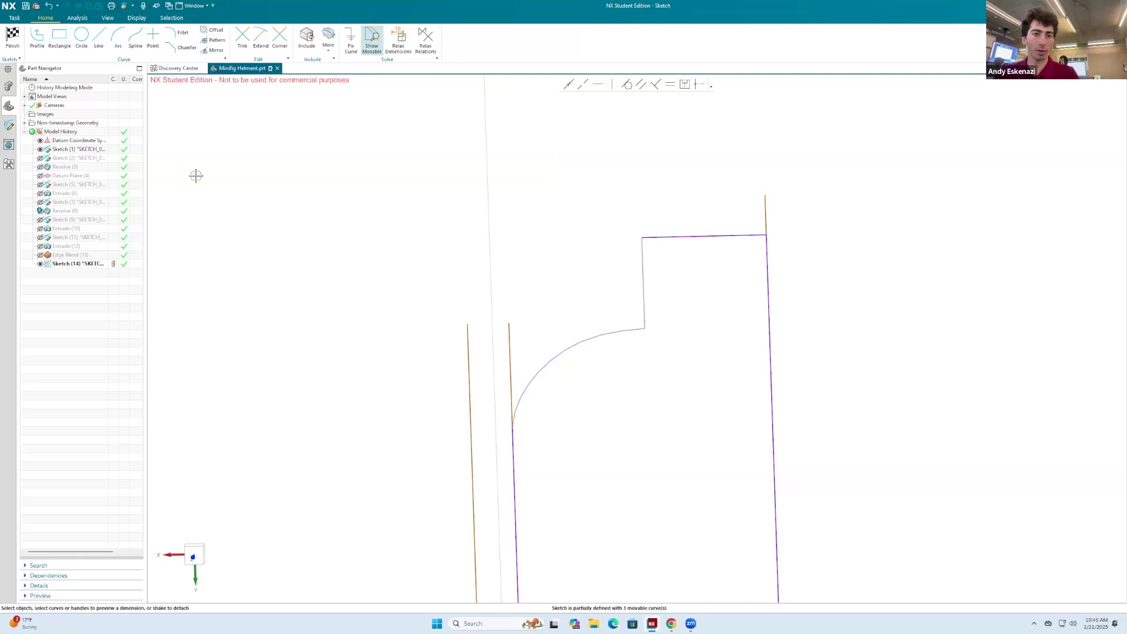
Draw a three-point arc from the inner vertical line's upper end to the outer end of the projected top edge.
click(118, 37)
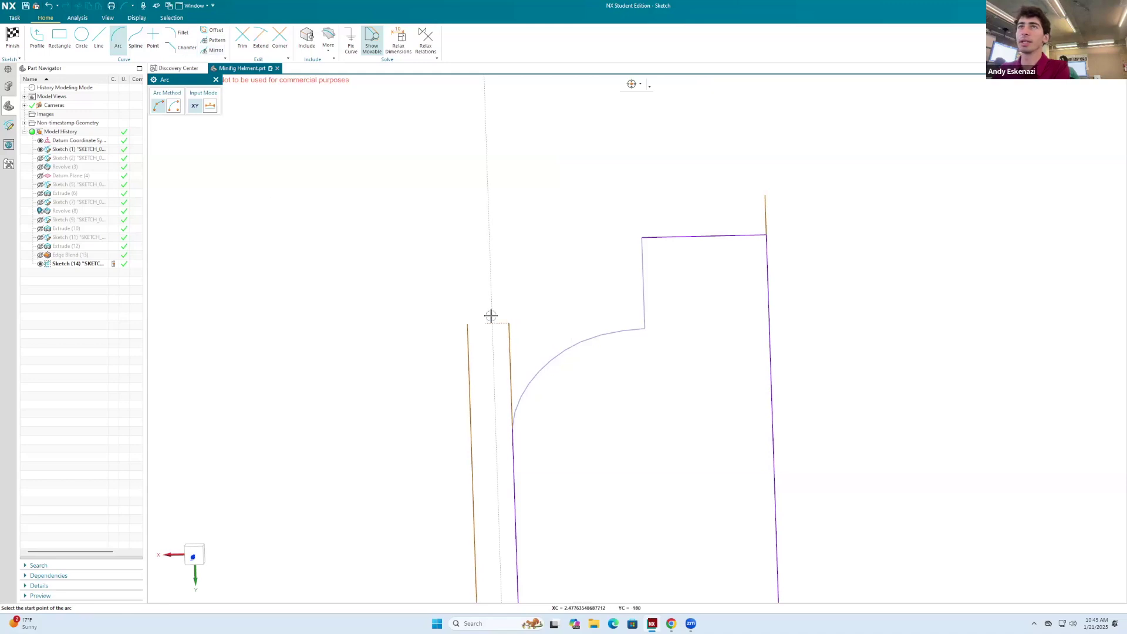
click(509, 323)
click(642, 237)
click(602, 243)
scroll(610, 267, down, 2)
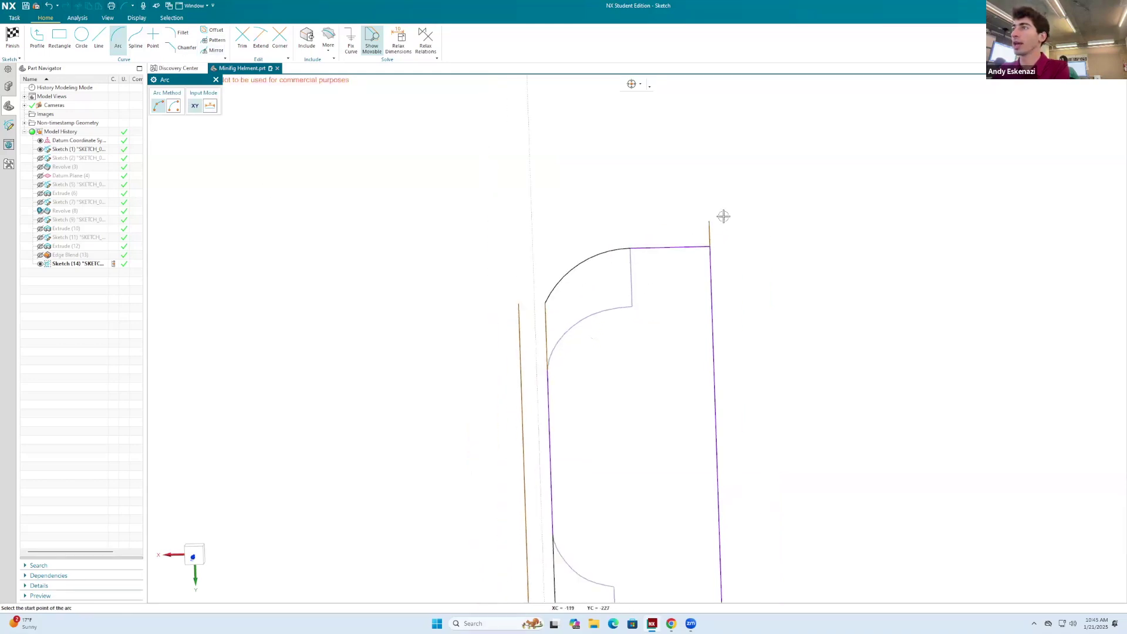
Draw a horizontal line about 45 mm long from the upper end of the centre line, outward above the projected top edge.
click(98, 38)
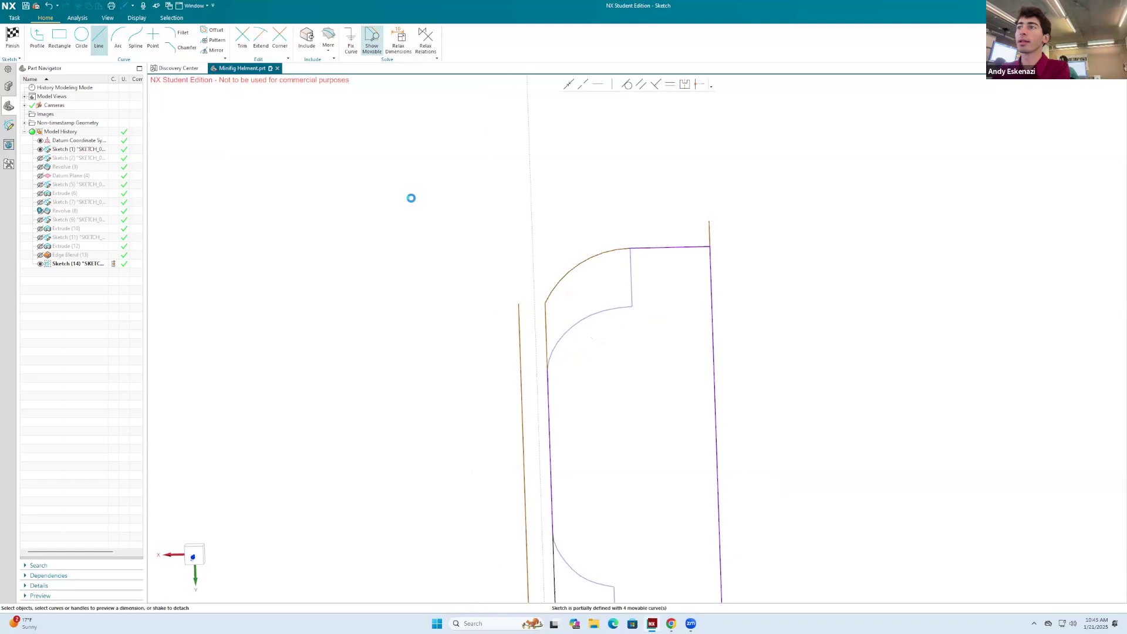
click(709, 222)
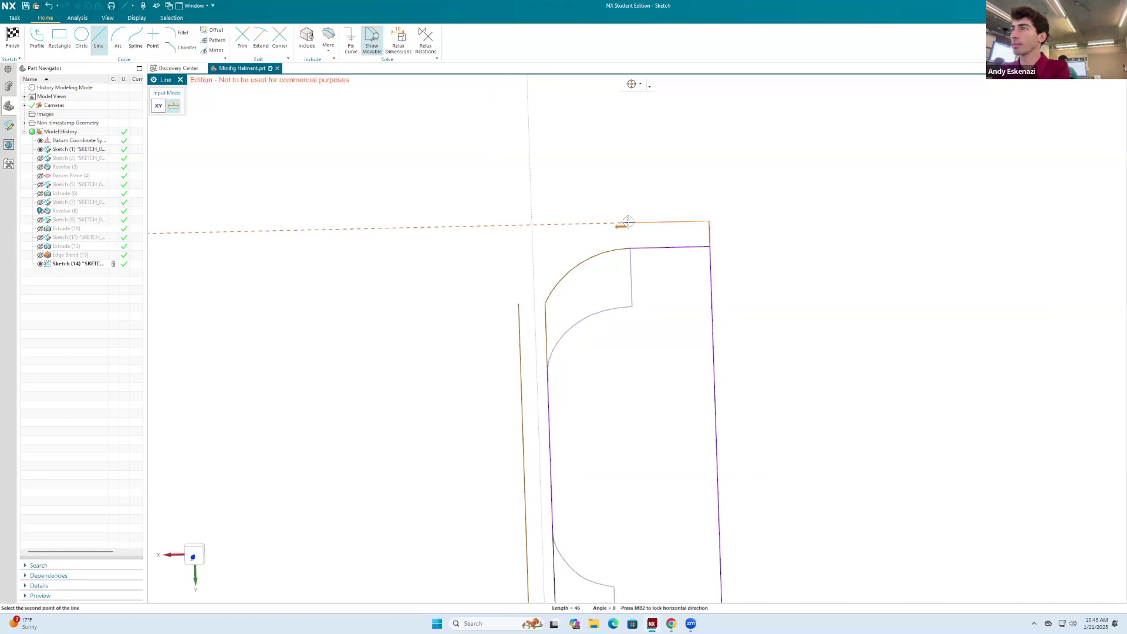
click(632, 223)
scroll(581, 234, up, 2)
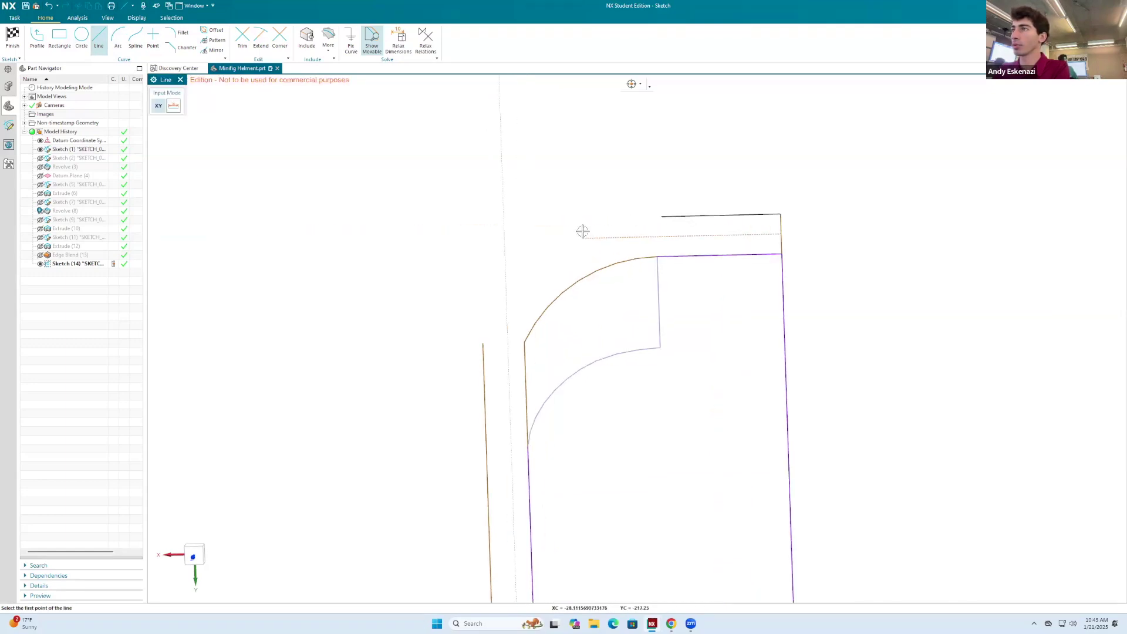
Close the profile with a three-point arc from the outer vertical line's upper end to the free end of the top line.
click(118, 38)
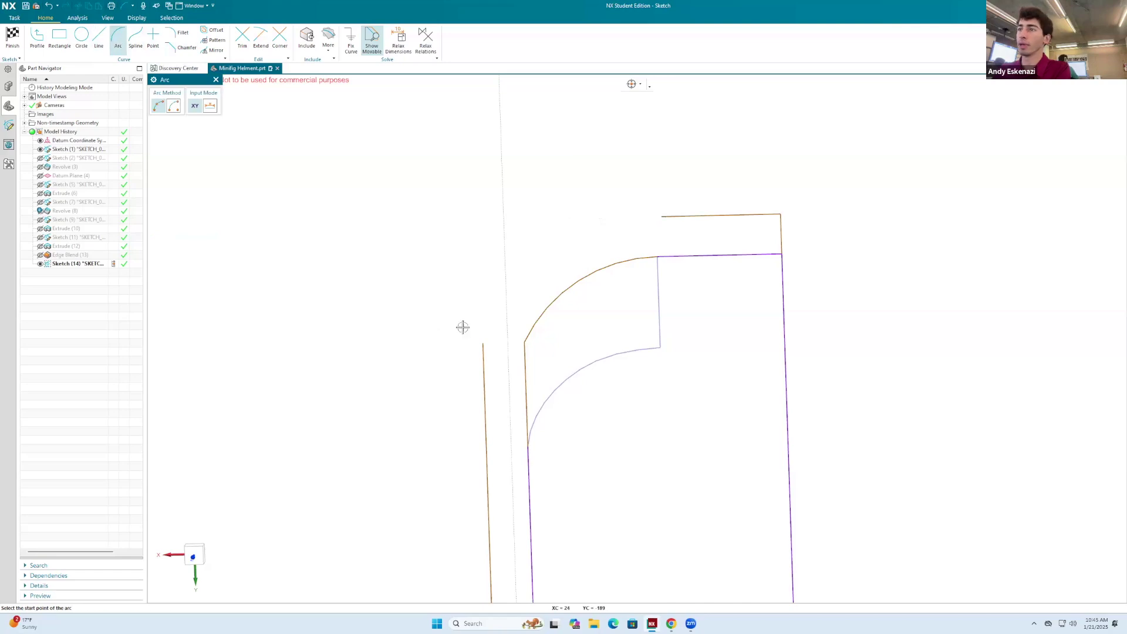
click(483, 344)
click(663, 217)
click(640, 226)
key(Escape)
scroll(598, 233, down, 3)
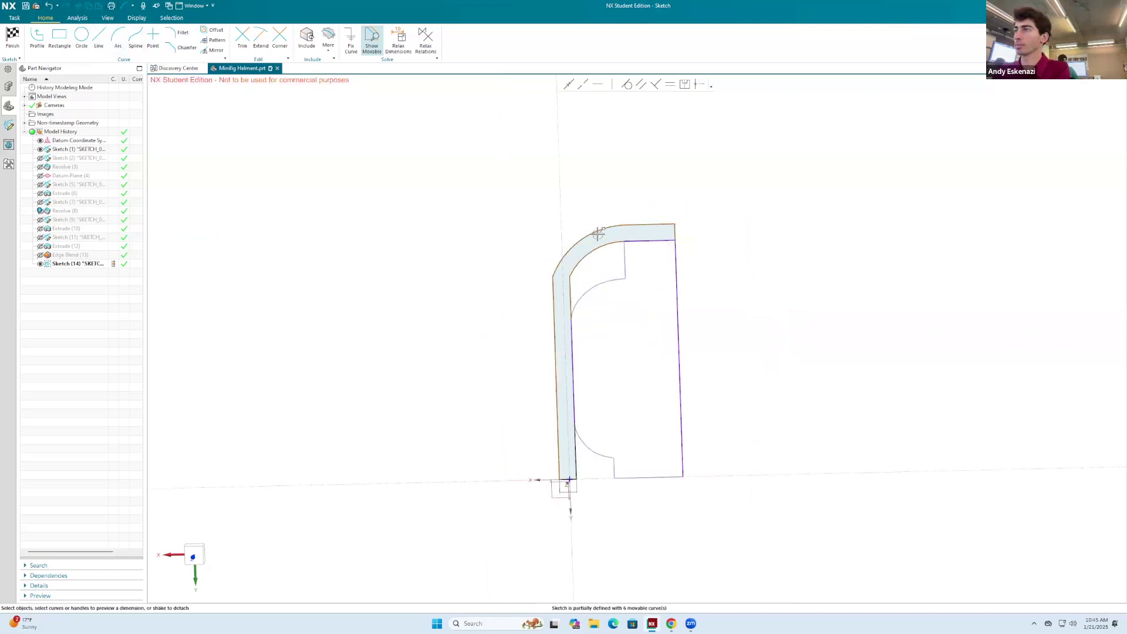
scroll(597, 233, down, 2)
scroll(596, 252, up, 4)
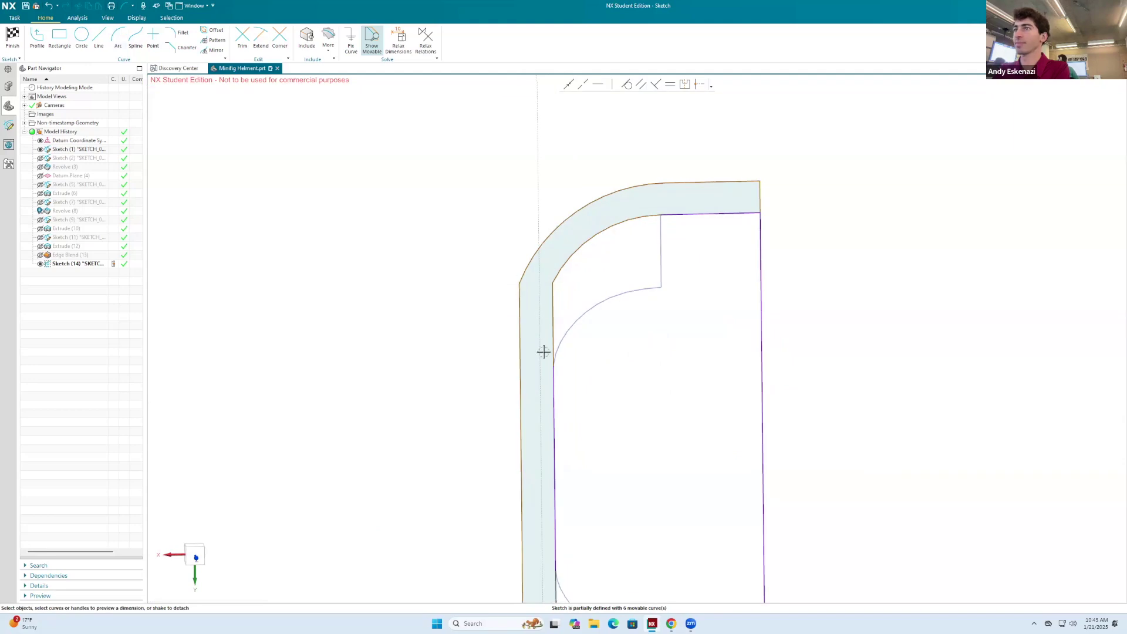
Pull the lower ends of the outer and inner arcs down their vertical lines until both arcs run smoothly into them.
click(520, 287)
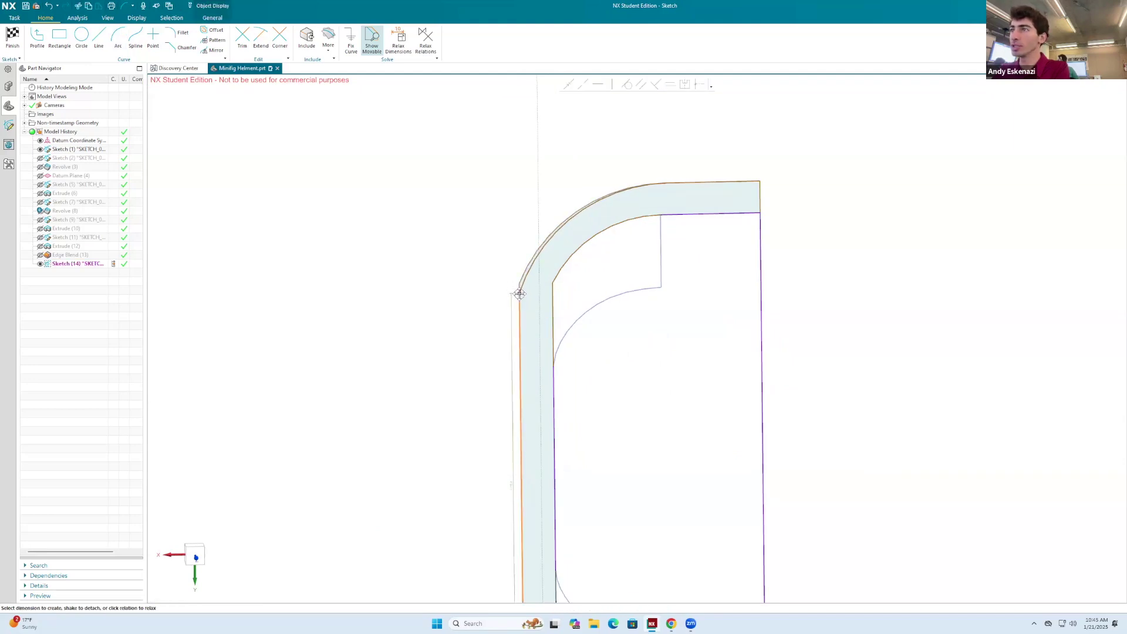
drag(519, 306, 520, 311)
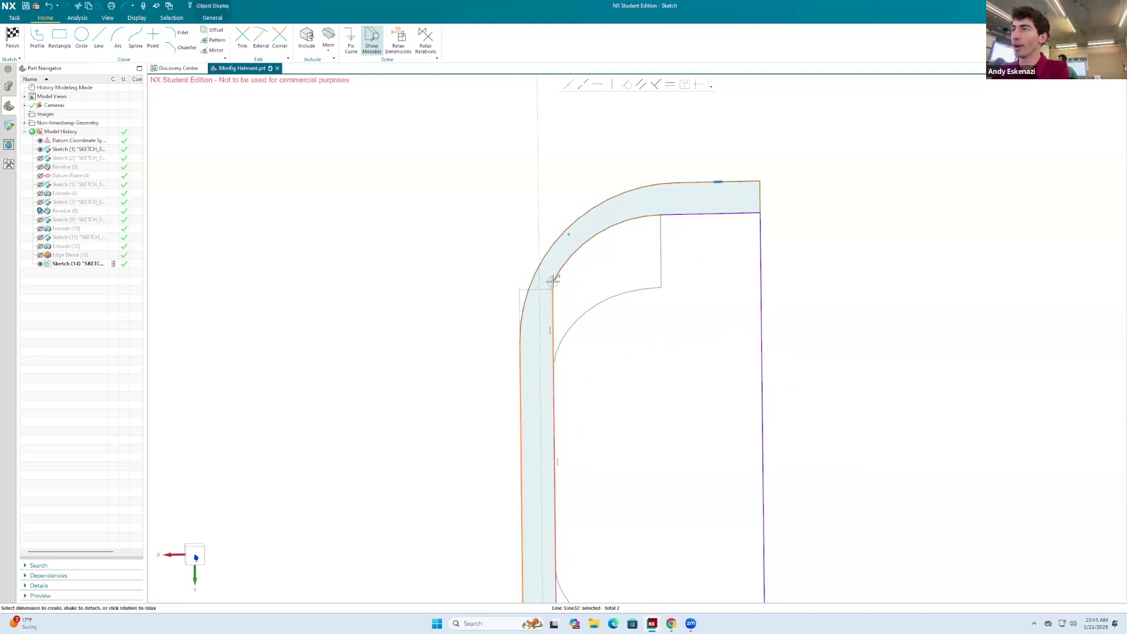
click(555, 276)
scroll(551, 282, up, 2)
drag(546, 295, 546, 423)
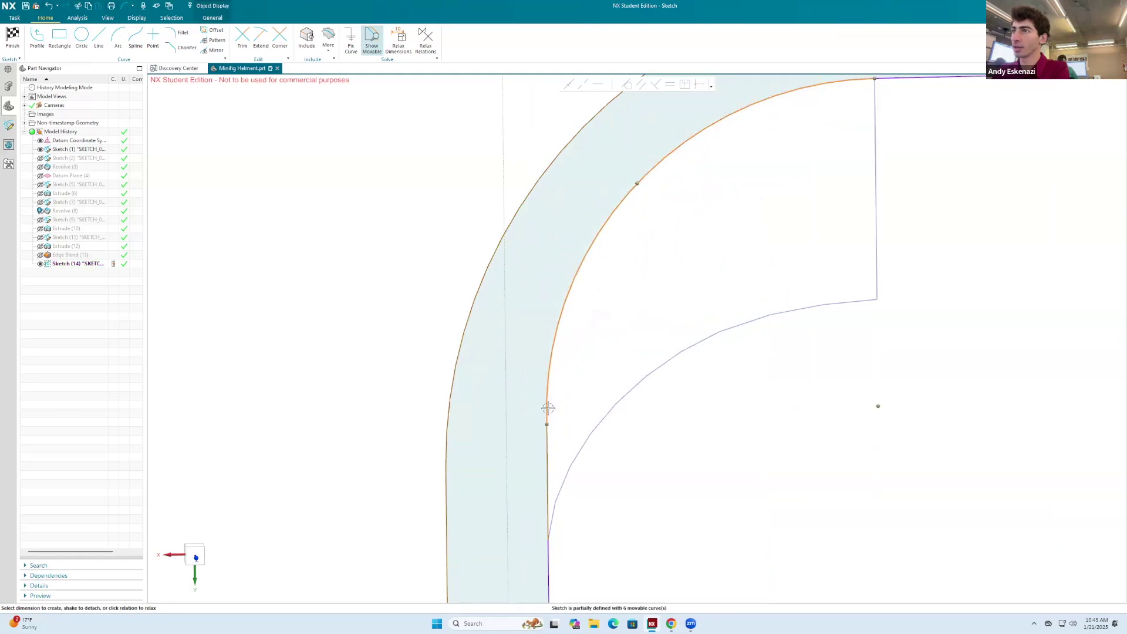
click(450, 396)
drag(444, 469, 445, 467)
scroll(486, 418, down, 5)
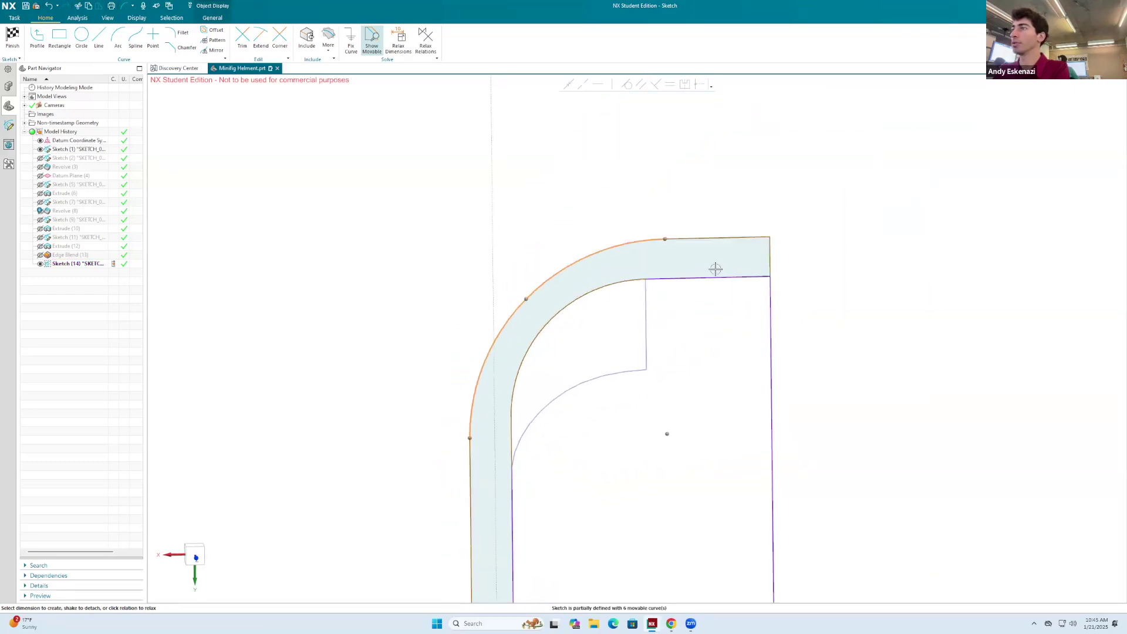
Dimension the short vertical line closing the profile at the top of the centre line and set it to 15 mm.
key(d)
click(769, 247)
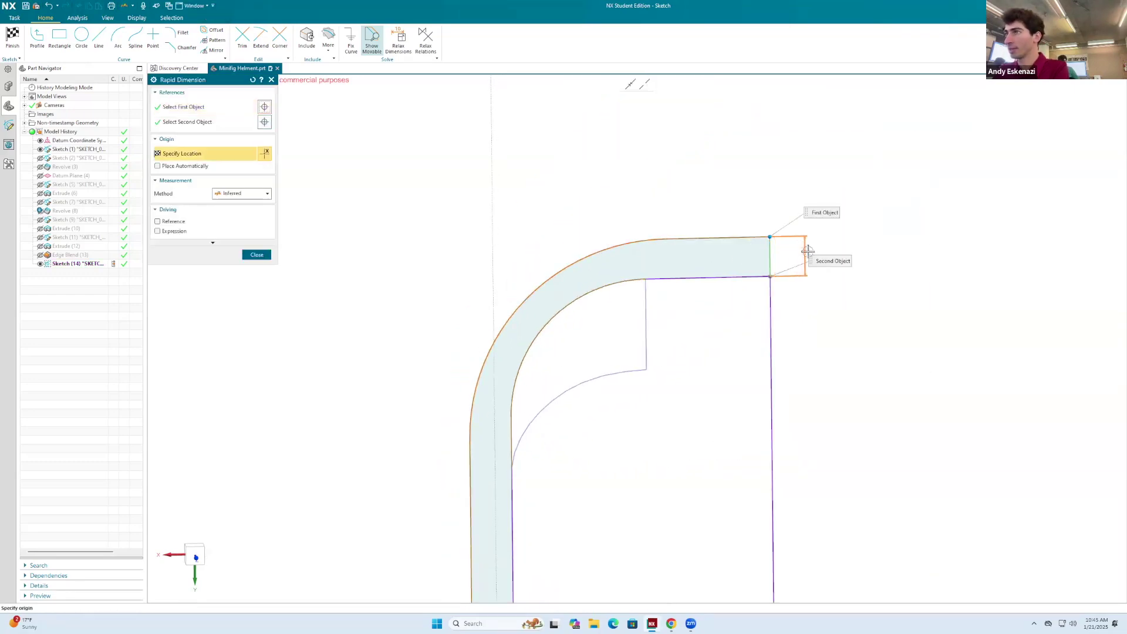
click(806, 255)
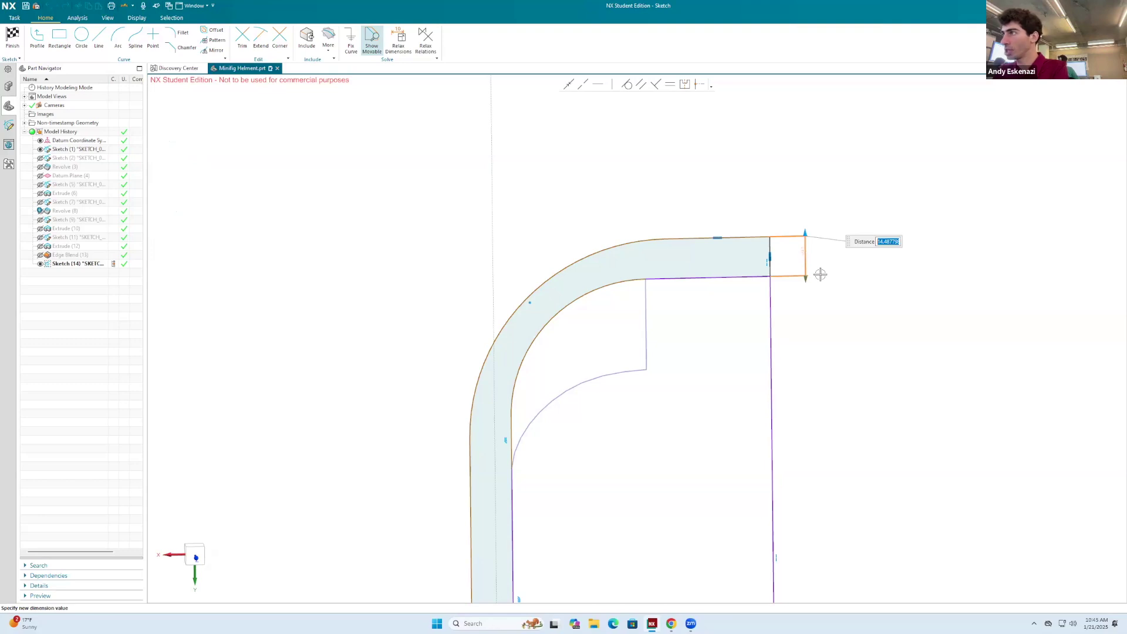
text(15)
key(Return)
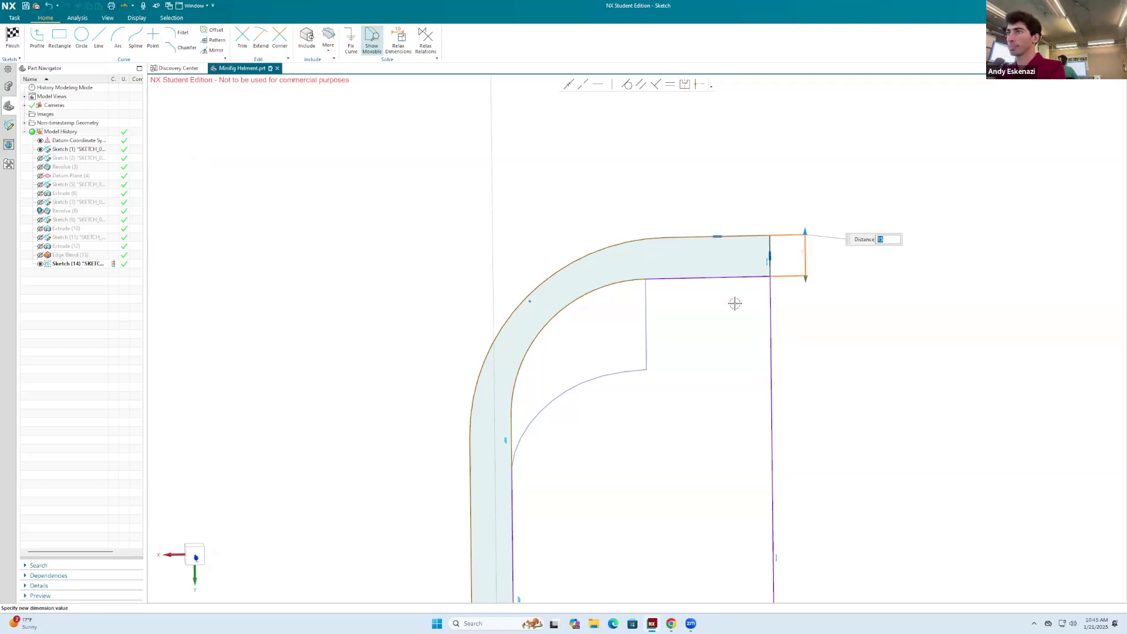
key(Escape)
scroll(616, 293, up, 3)
scroll(723, 235, down, 2)
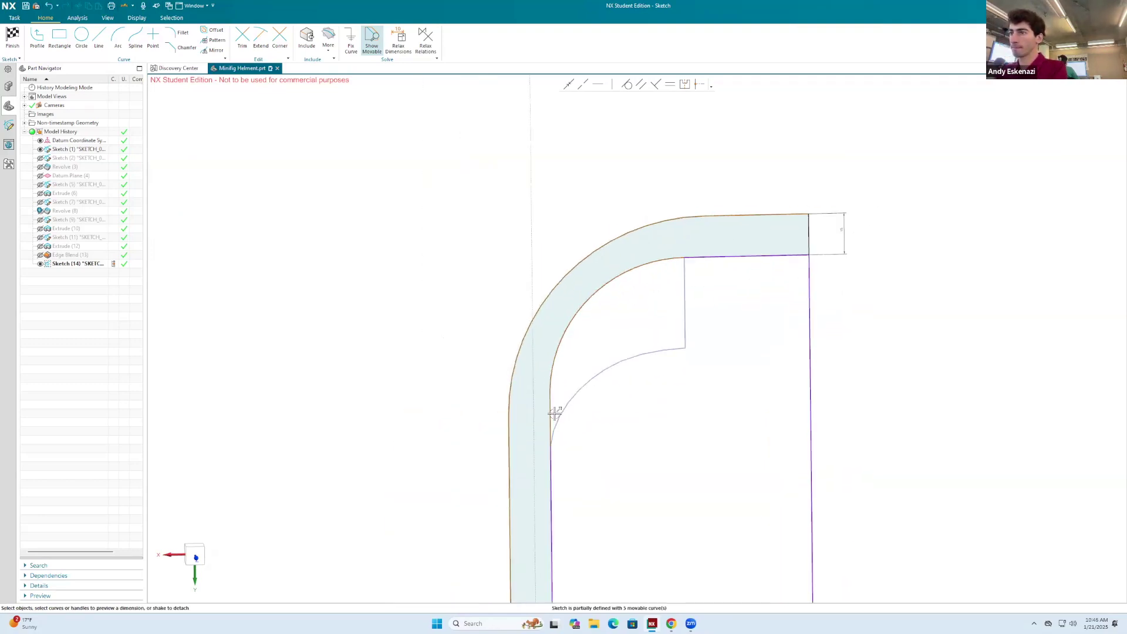
Move the upper end of the outer arc along the top line to align with the inner arc's upper end.
click(716, 256)
scroll(680, 260, up, 3)
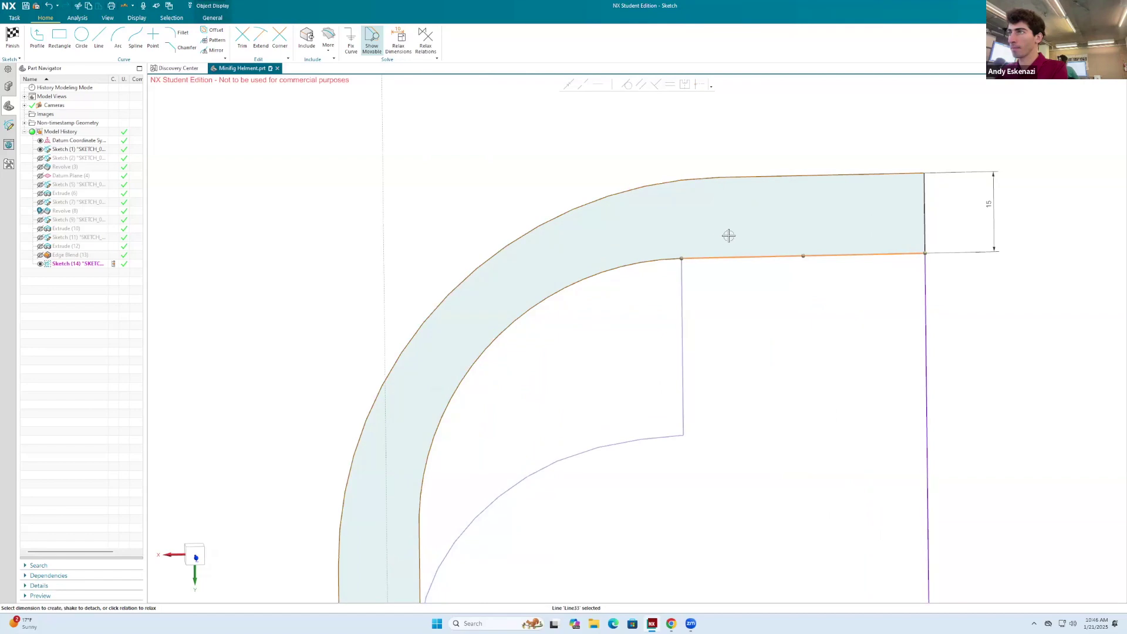
scroll(729, 235, down, 2)
click(756, 196)
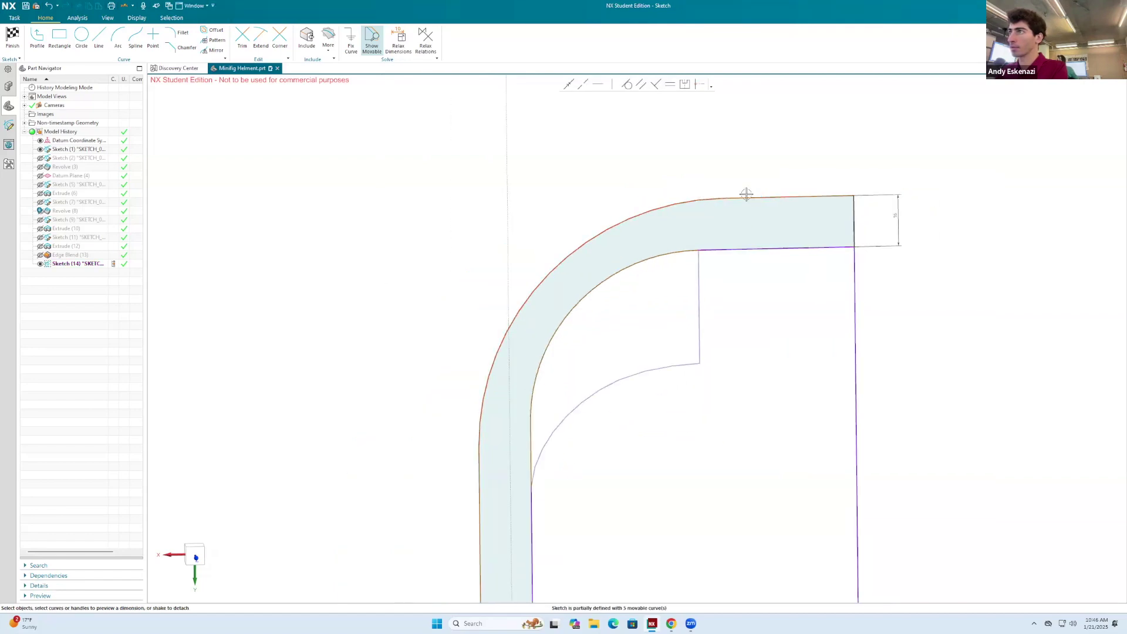
drag(714, 197, 696, 203)
scroll(698, 208, down, 4)
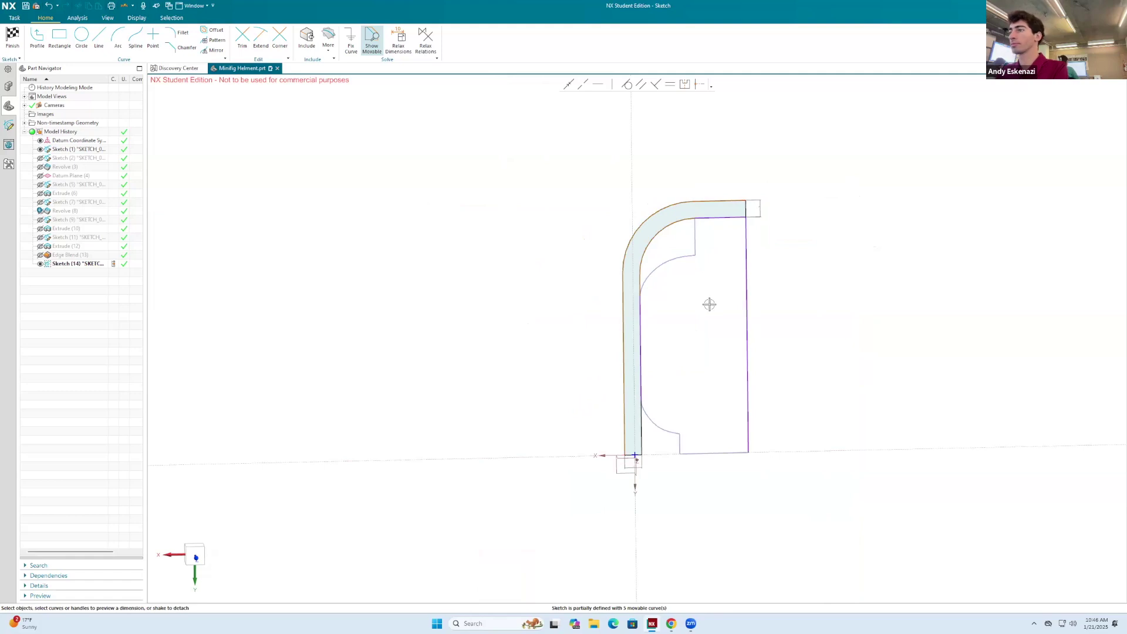
Convert the projected centre line to a reference line and finish the sketch.
right_click(746, 262)
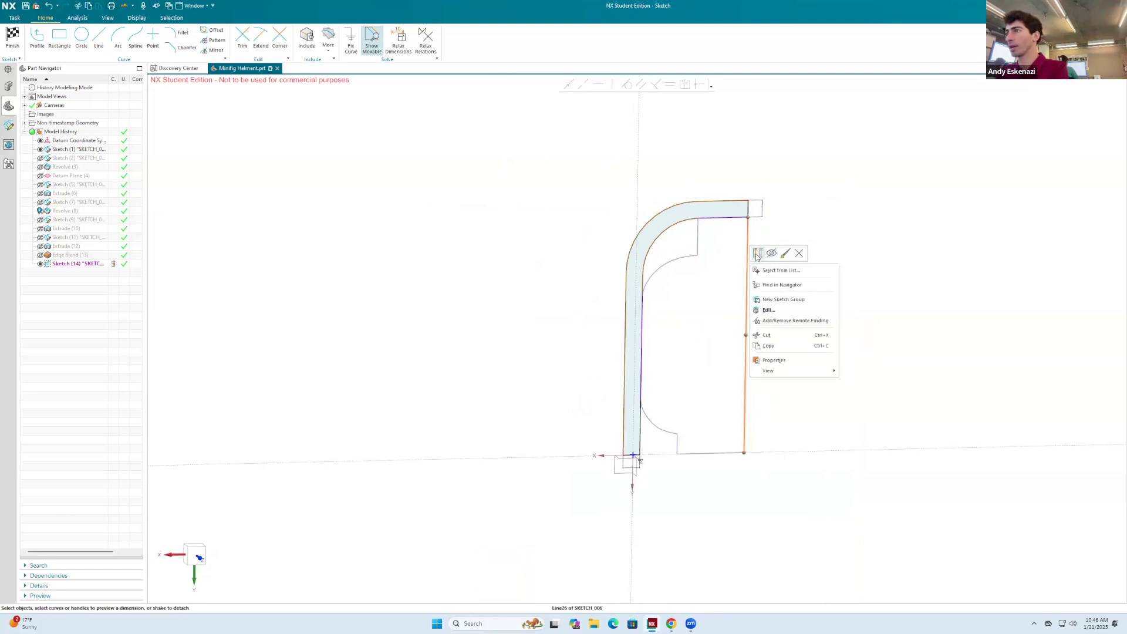
click(757, 254)
mouse_move(757, 255)
middle_down()
mouse_move(769, 244)
mouse_move(763, 251)
middle_up()
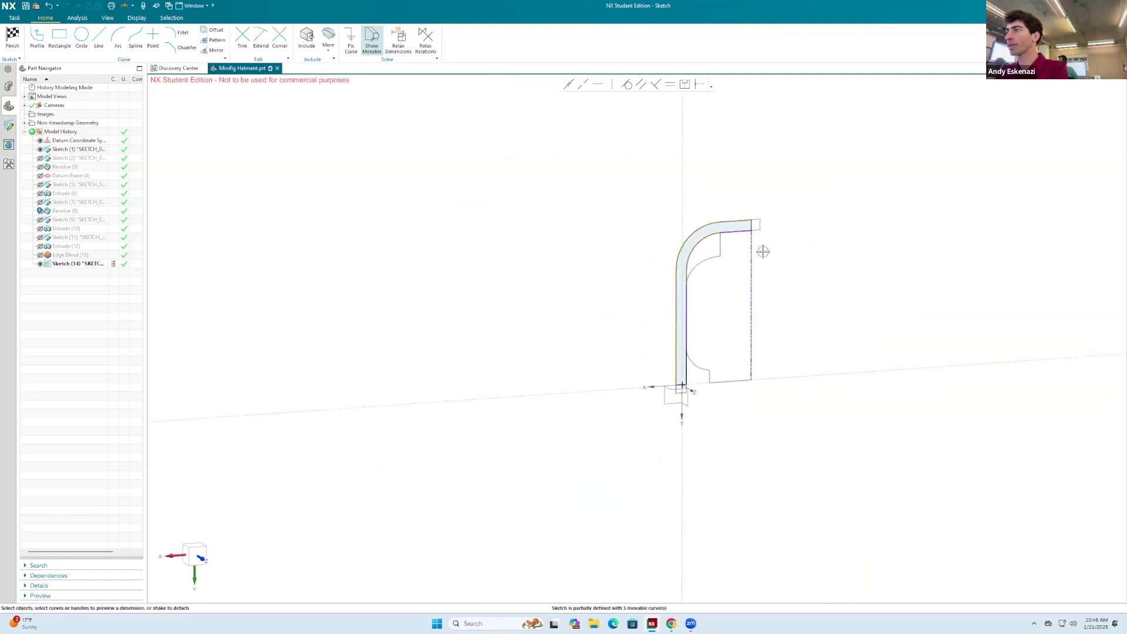
scroll(763, 252, up, 4)
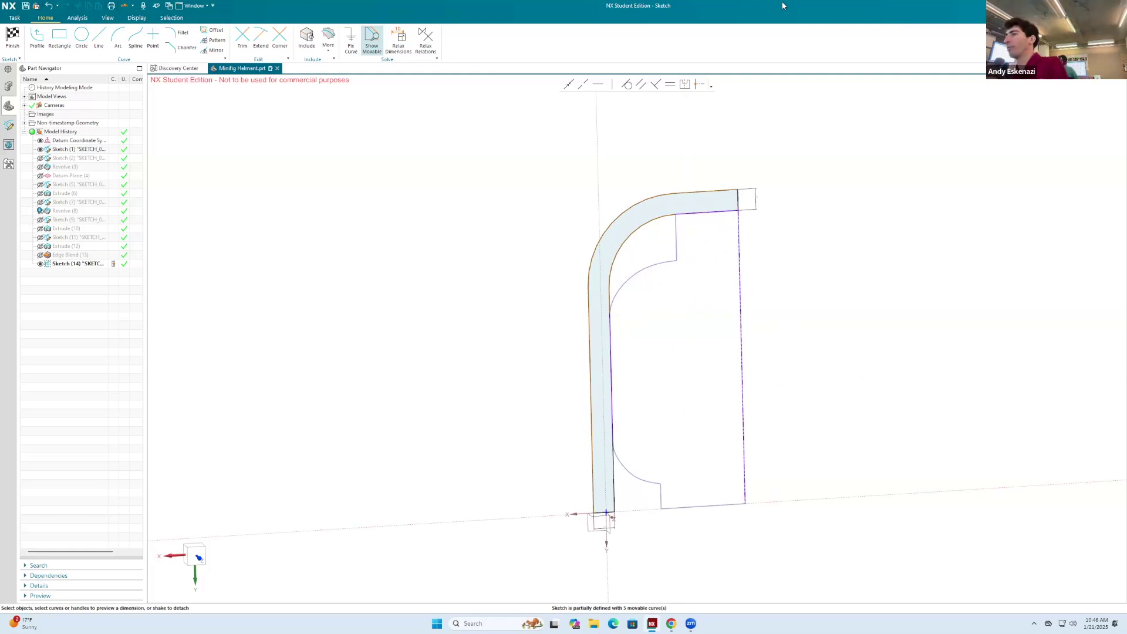
click(11, 38)
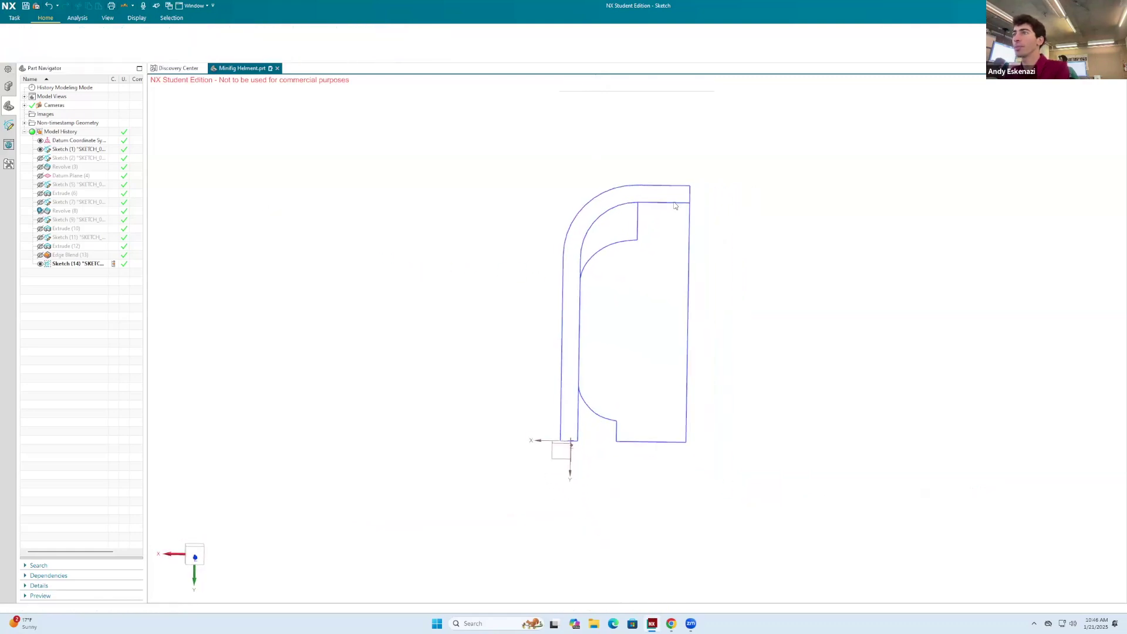
Revolve the helmet profile 360° about the head's vertical centre line, with Boolean set to None.
click(79, 37)
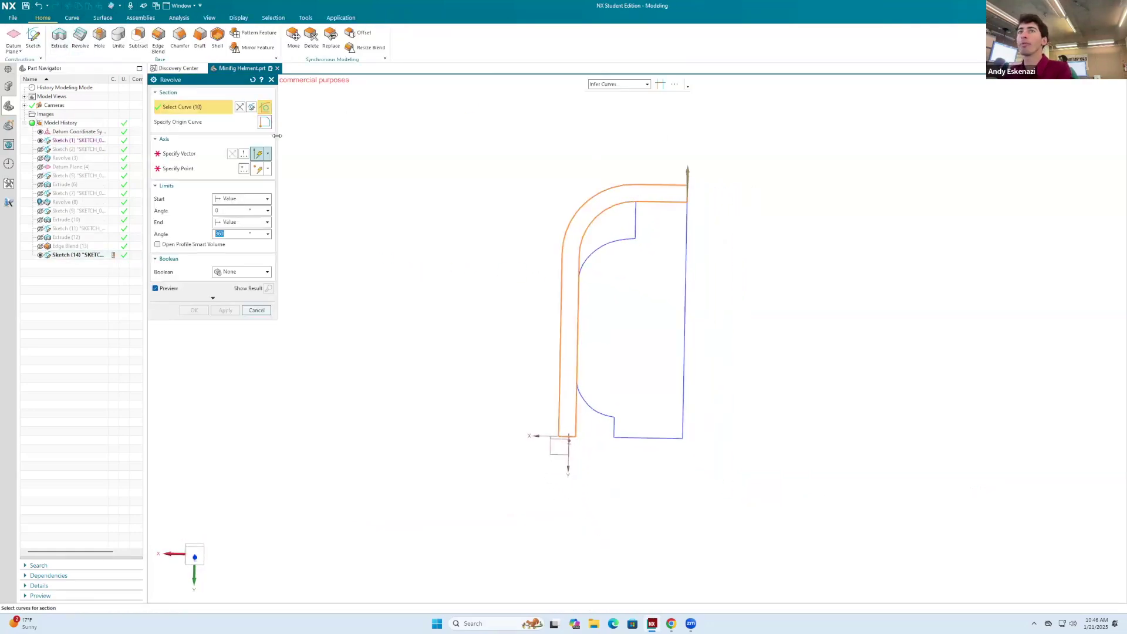
click(179, 153)
click(686, 236)
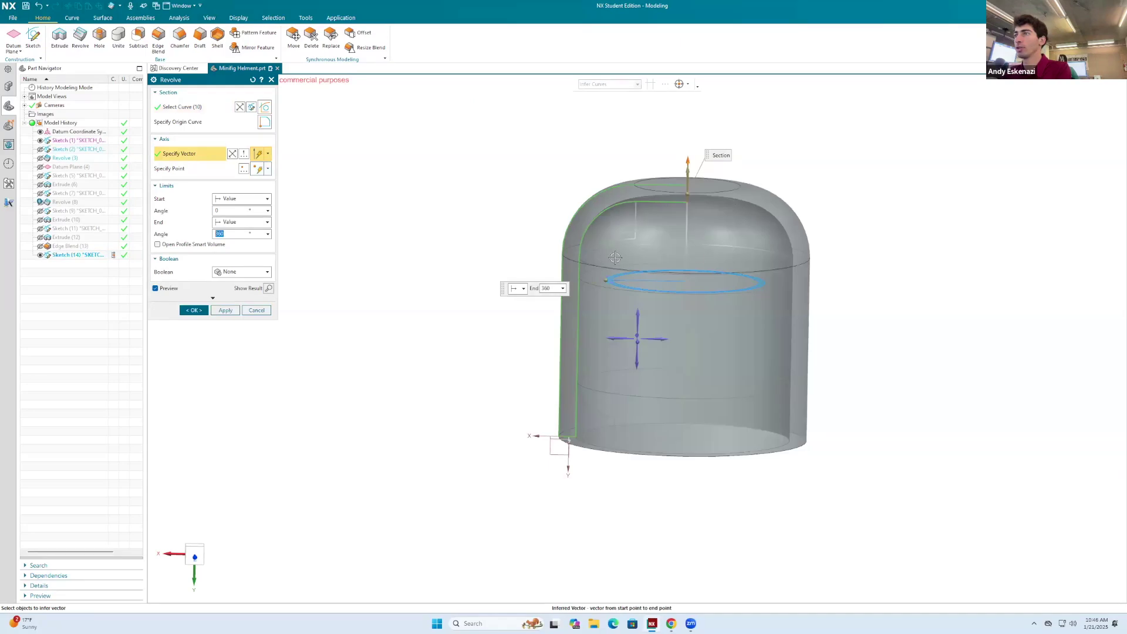
click(193, 310)
Hide the original head sketch and the helmet profile sketch so only the revolved helmet body is displayed.
middle_drag(781, 247, 705, 382)
right_click(693, 349)
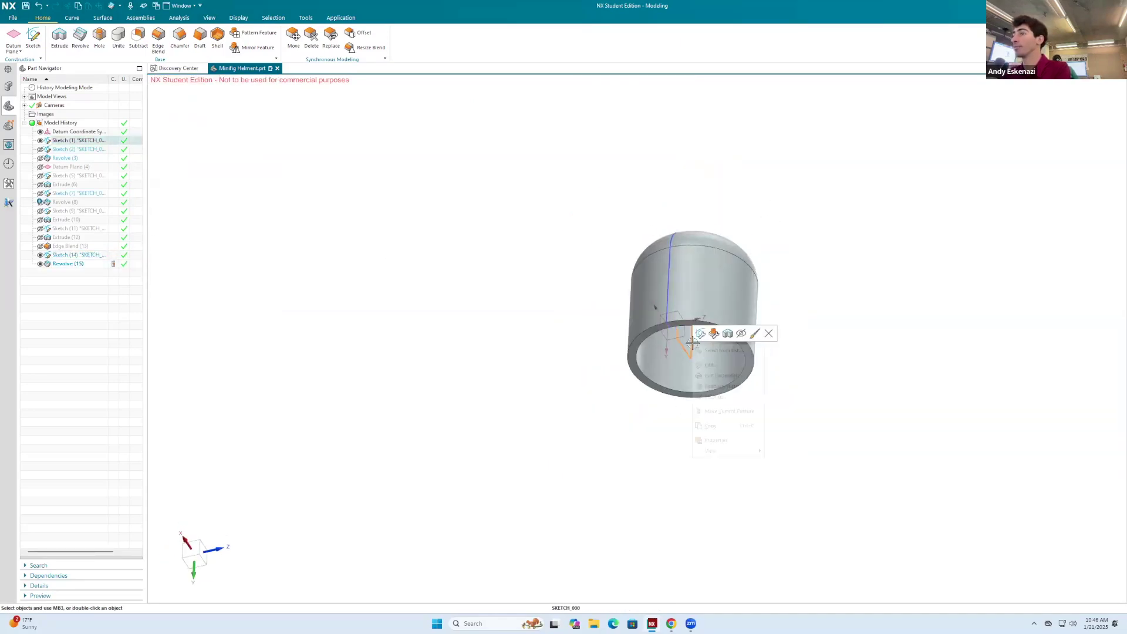
key(Escape)
right_click(669, 264)
key(Escape)
middle_drag(772, 264, 761, 344)
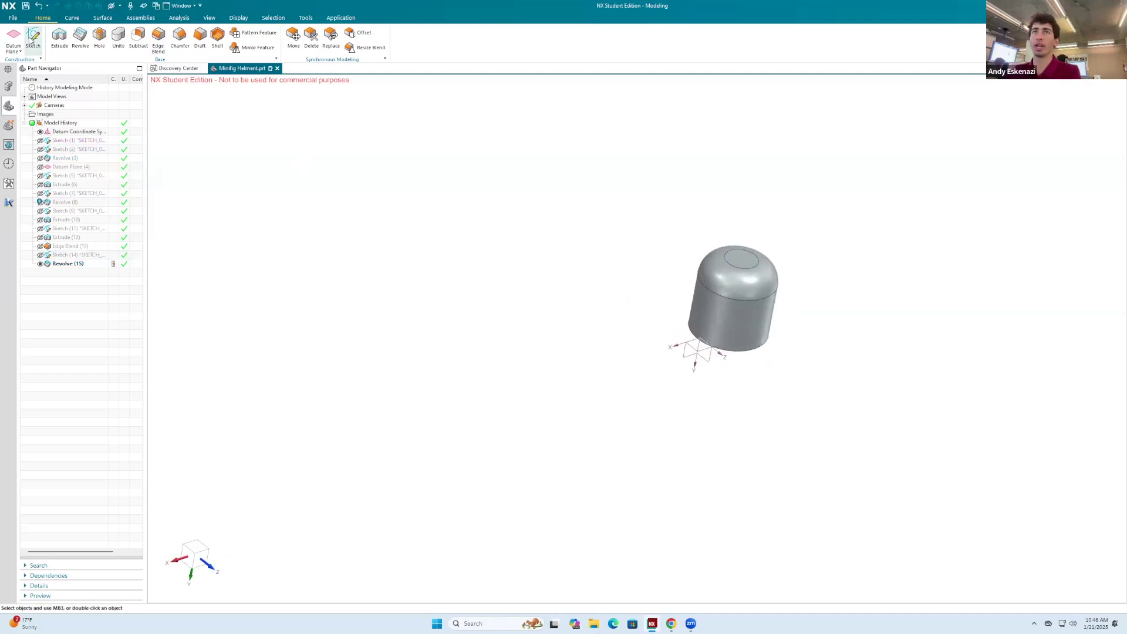
Start a new sketch on the Top datum plane and show the helmet profile sketch again for reference.
click(33, 36)
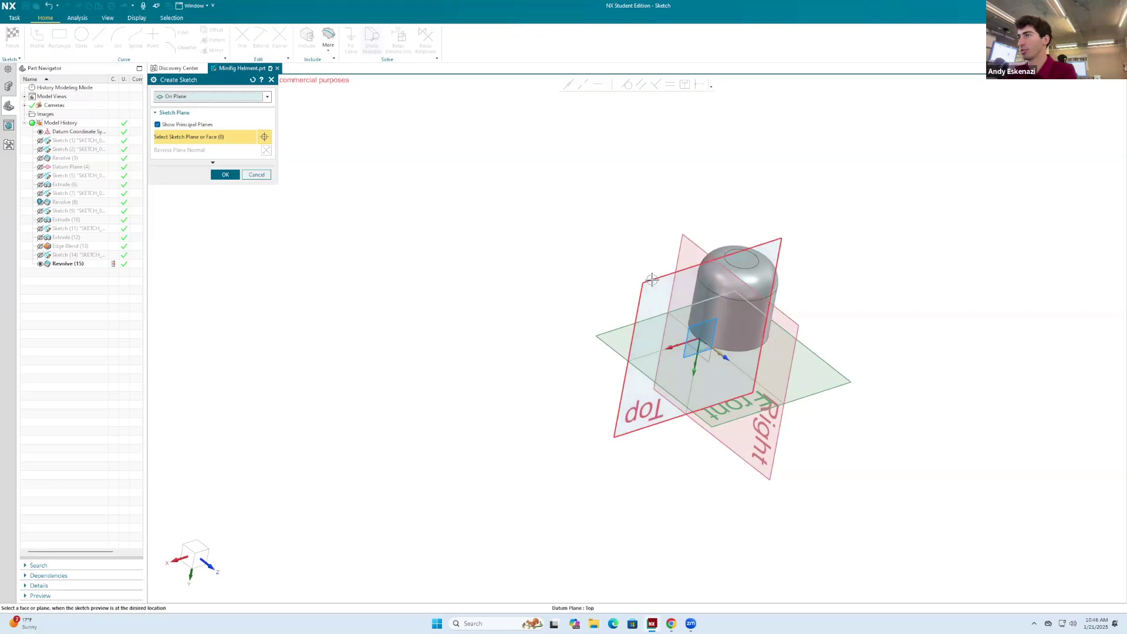
click(682, 290)
click(226, 175)
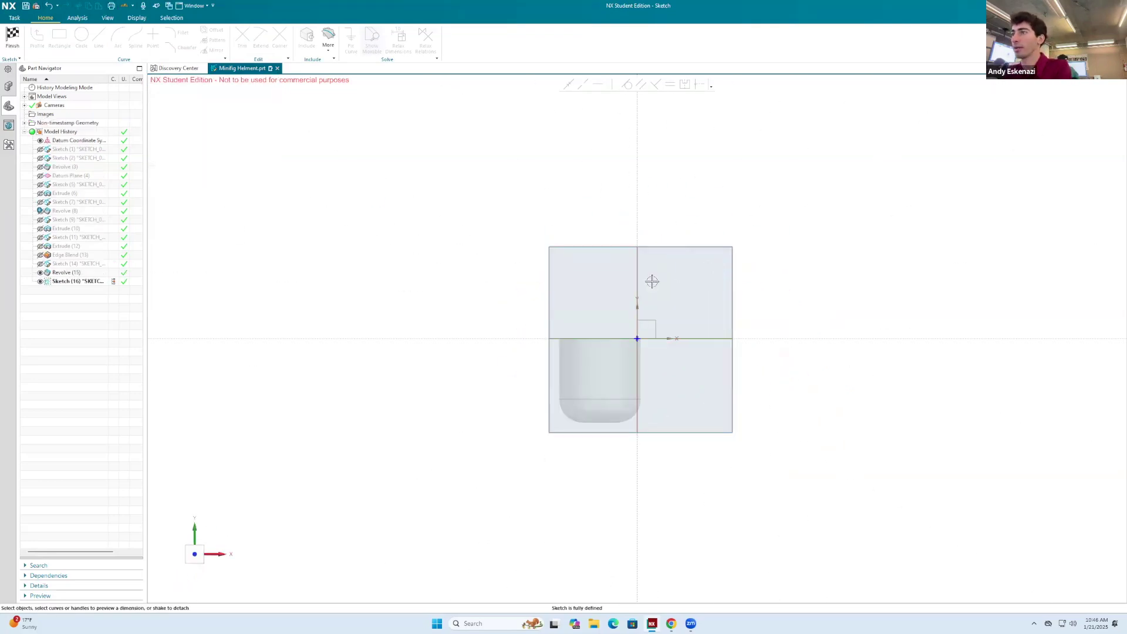
middle_drag(636, 315, 642, 337)
scroll(616, 319, down, 2)
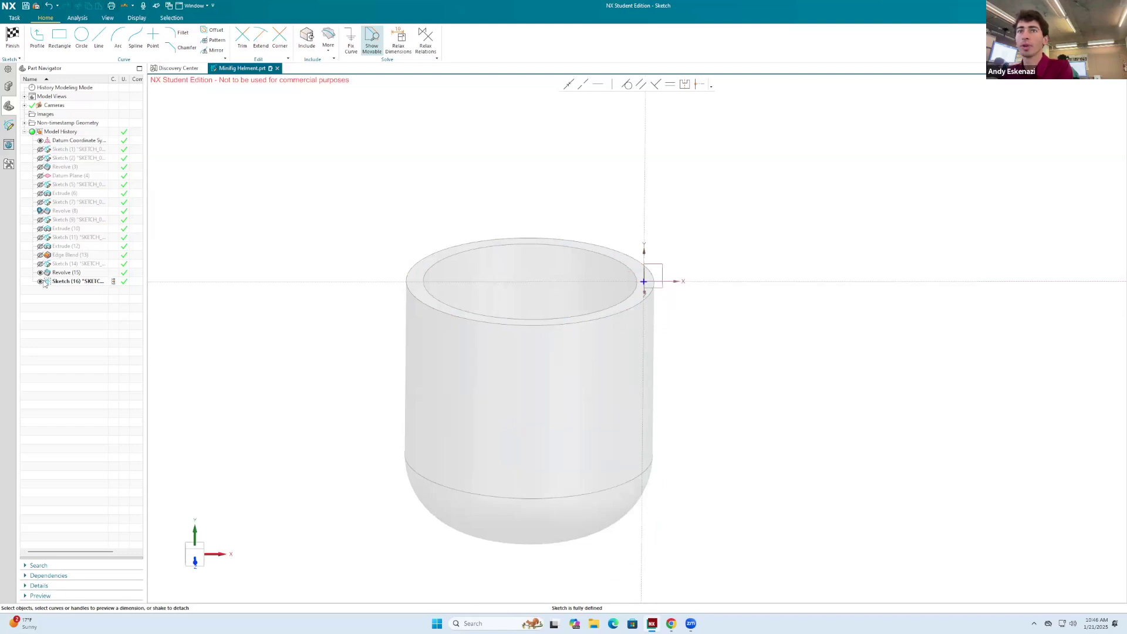
mouse_move(432, 388)
middle_down()
mouse_move(432, 485)
mouse_move(506, 377)
middle_up()
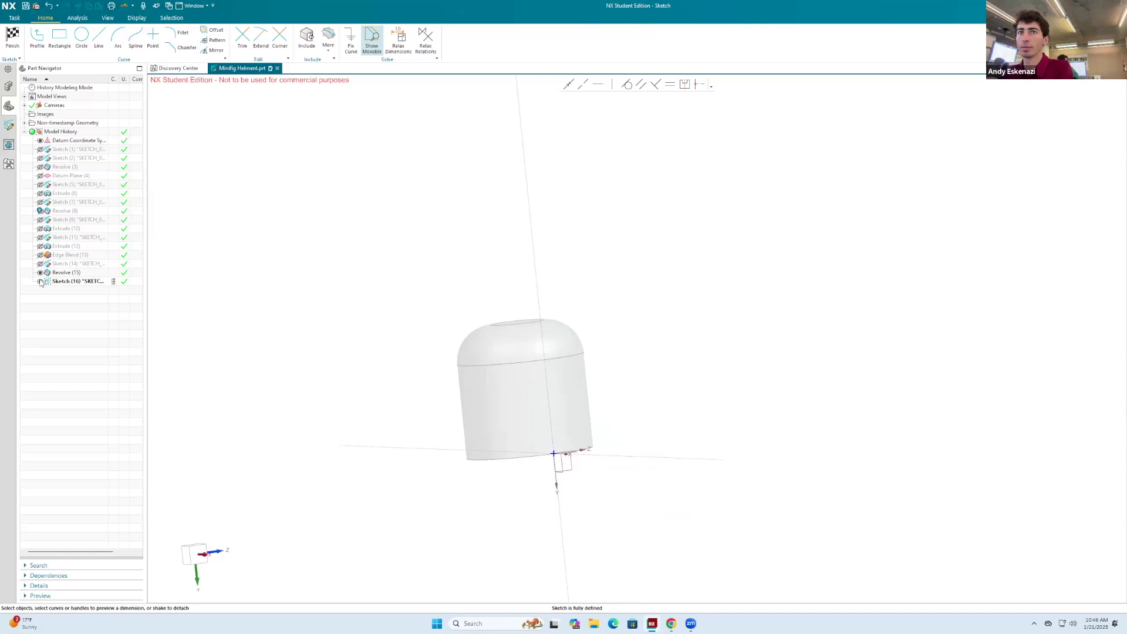
click(40, 264)
mouse_move(234, 310)
middle_down()
mouse_move(433, 310)
mouse_move(322, 325)
mouse_move(478, 360)
middle_up()
scroll(481, 364, up, 3)
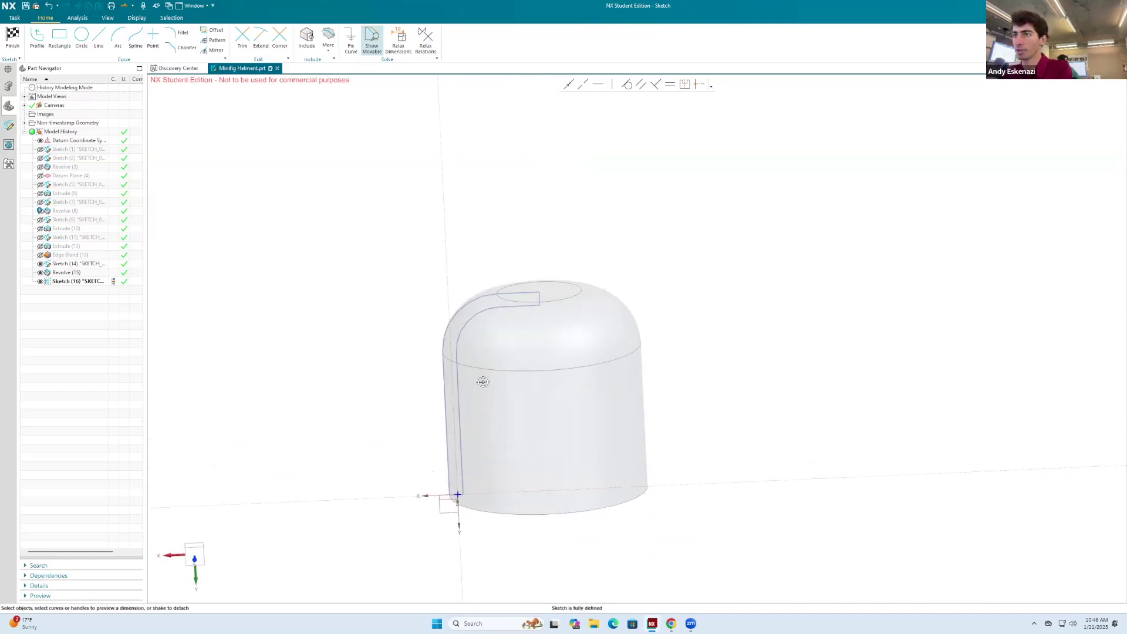
Try a semicircular arc bulging into the helmet, with both ends on the profile's outer vertical line.
click(118, 40)
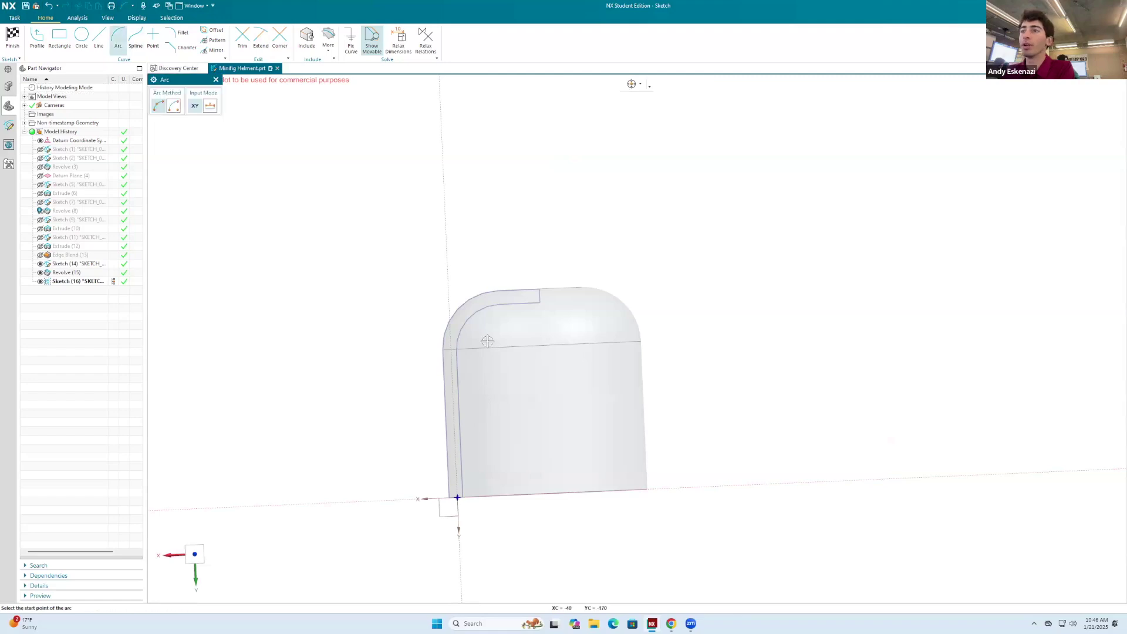
scroll(441, 361, up, 3)
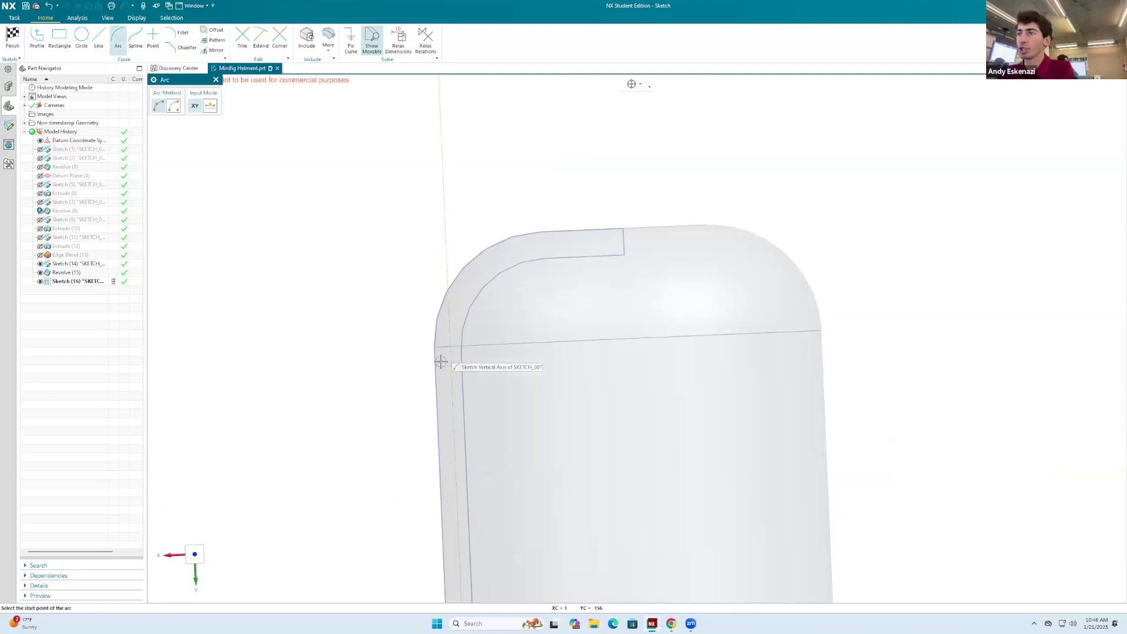
right_click(406, 319)
click(520, 310)
click(520, 319)
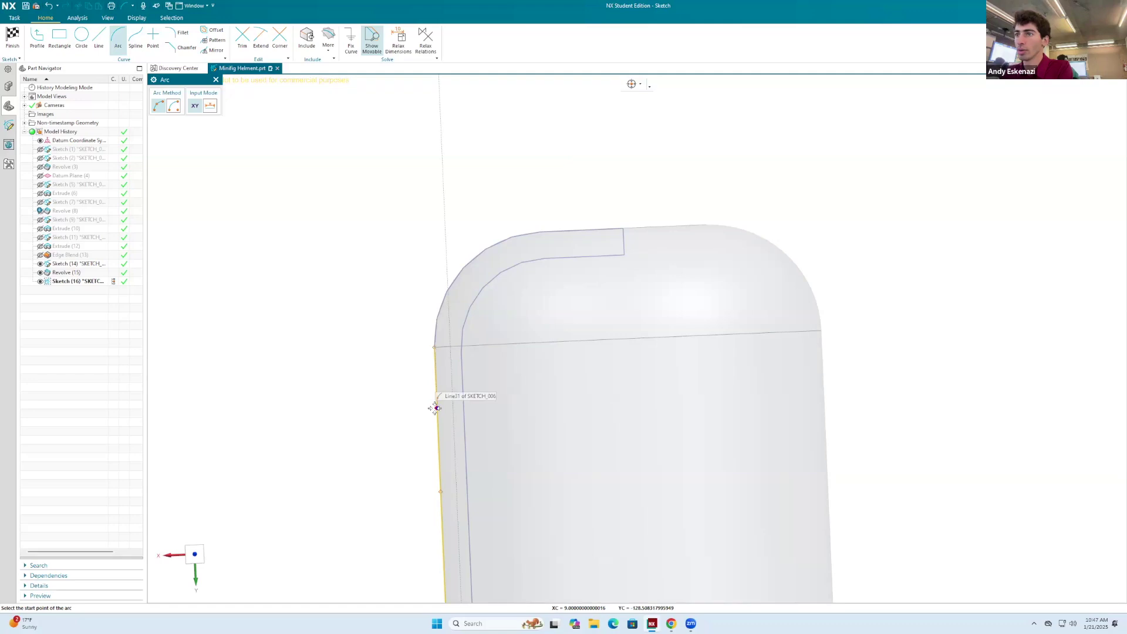
click(436, 407)
scroll(547, 343, down, 4)
click(501, 438)
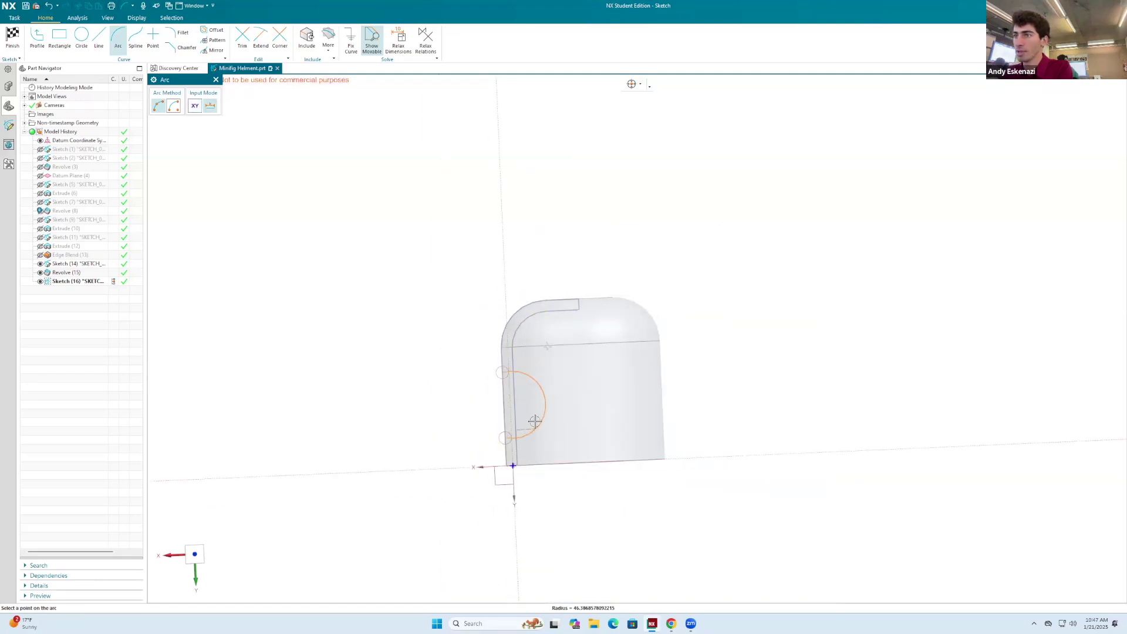
key(Escape)
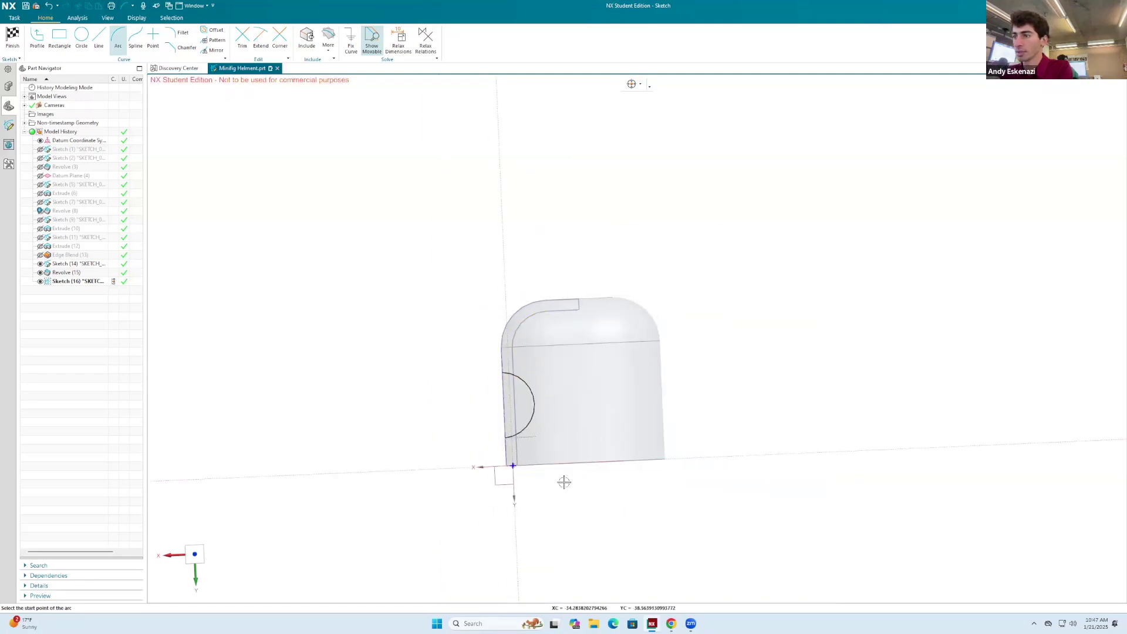
Switch to Chrome and examine the face opening in BrickLink's full-size picture of the space helmet, closing the cookie notice.
click(671, 623)
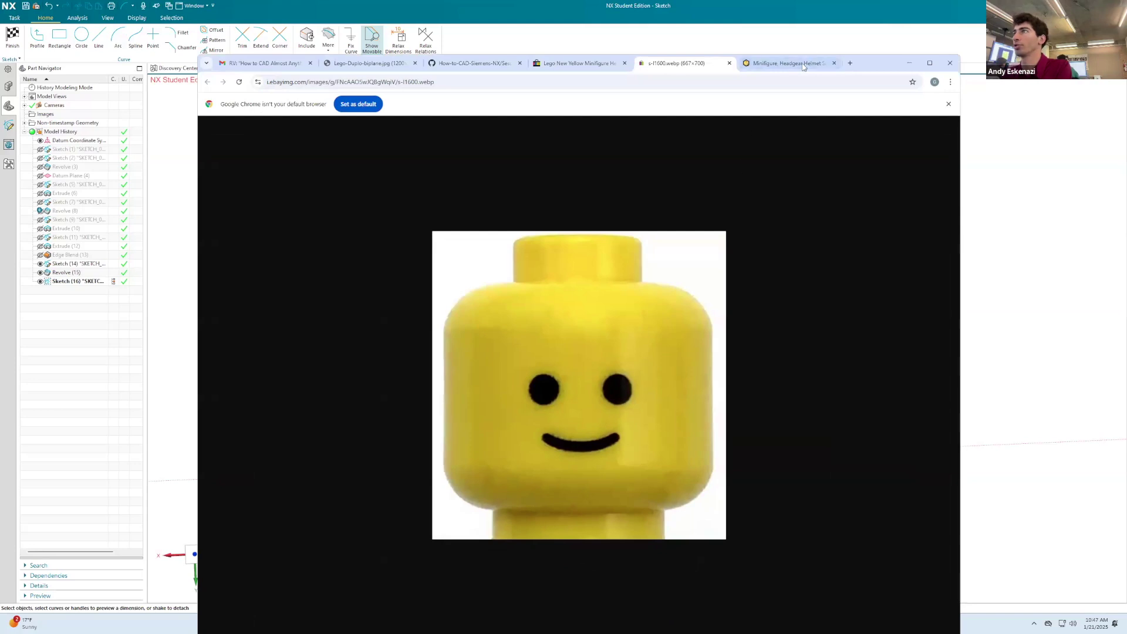
click(803, 64)
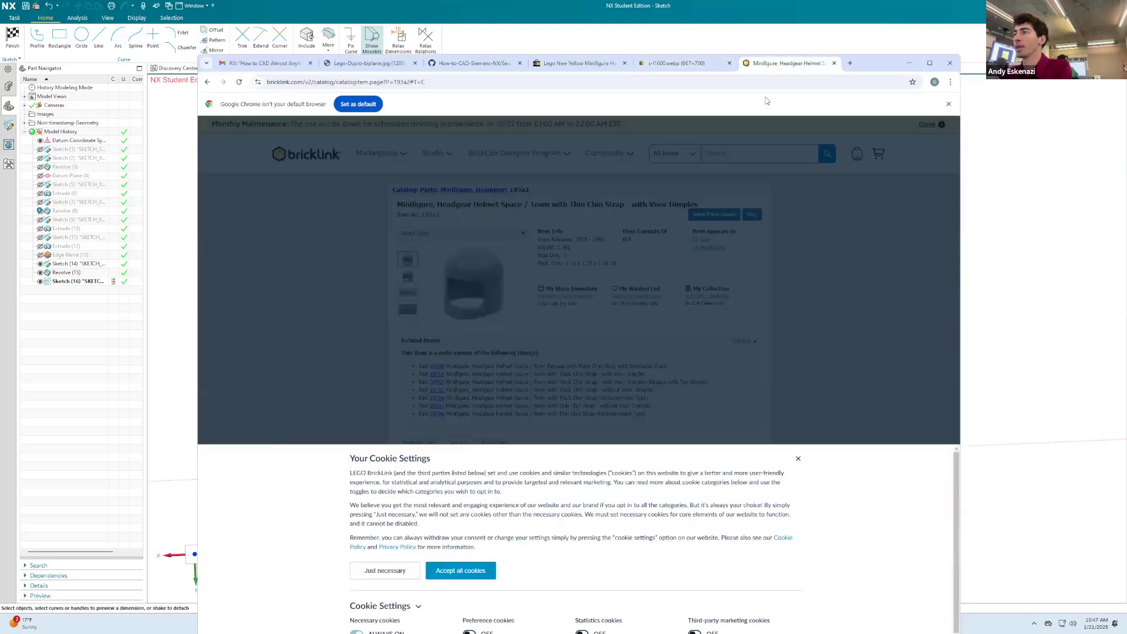
click(799, 460)
right_click(478, 296)
click(521, 310)
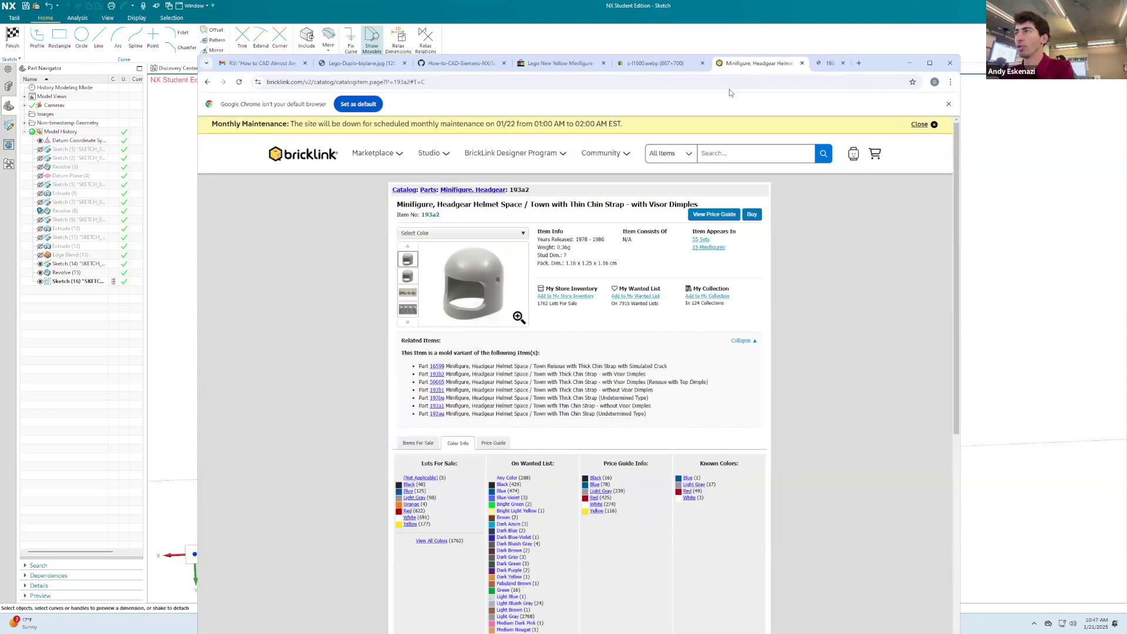
key(ctrl+Tab)
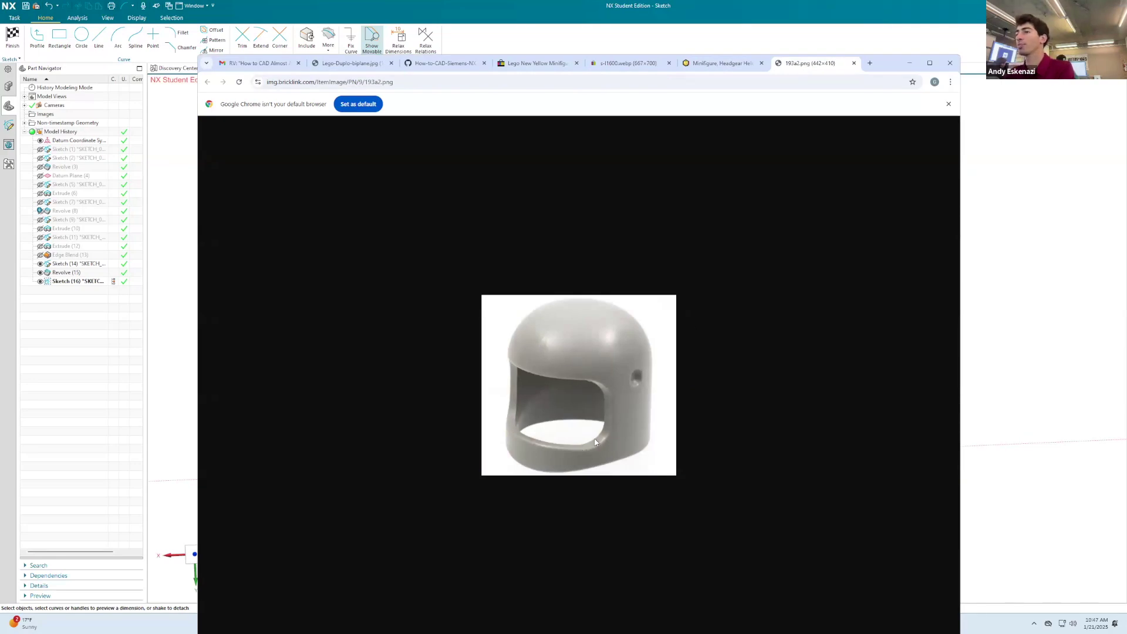
click(908, 63)
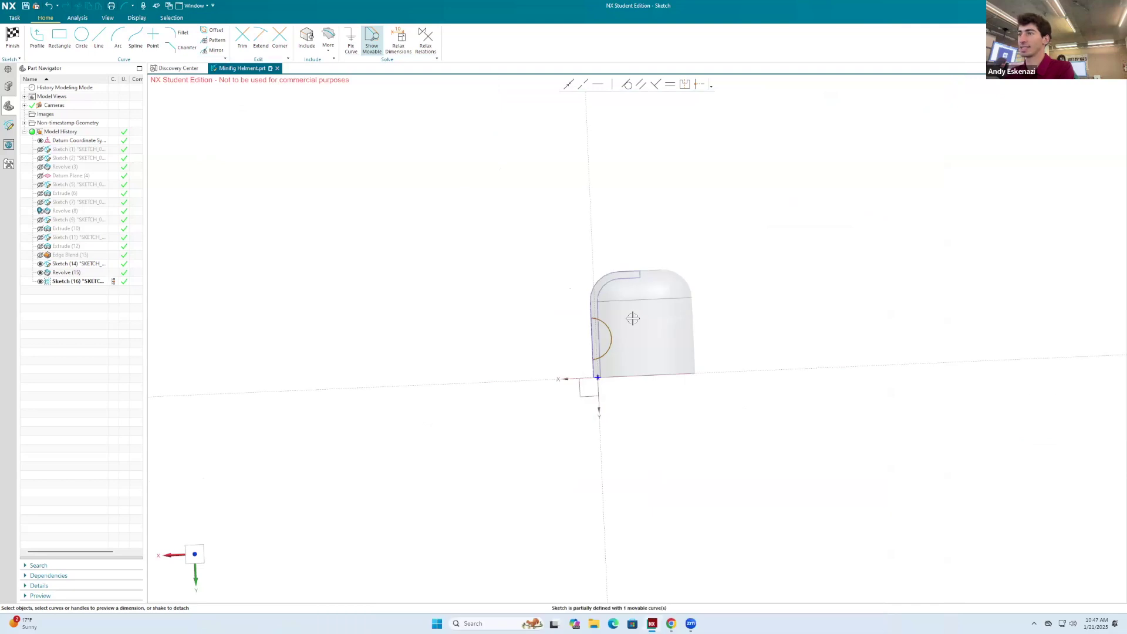
Replace the arc with a rectangle about 54 mm wide and 106 mm high from the outer vertical profile line, and finish the sketch.
right_click(600, 326)
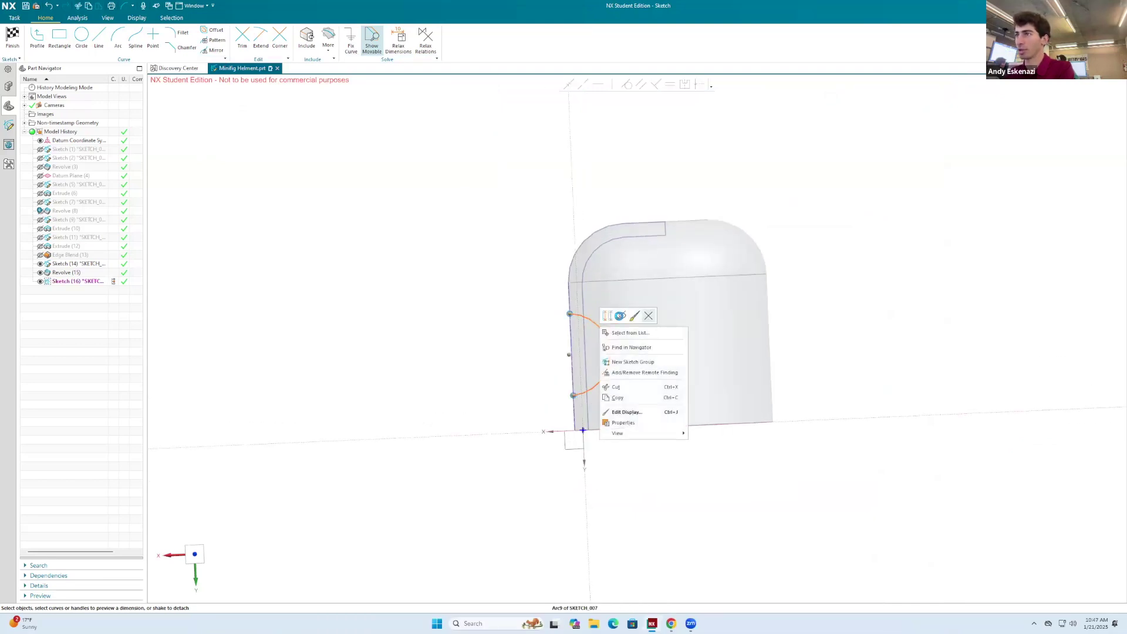
click(615, 386)
scroll(548, 266, up, 2)
key(r)
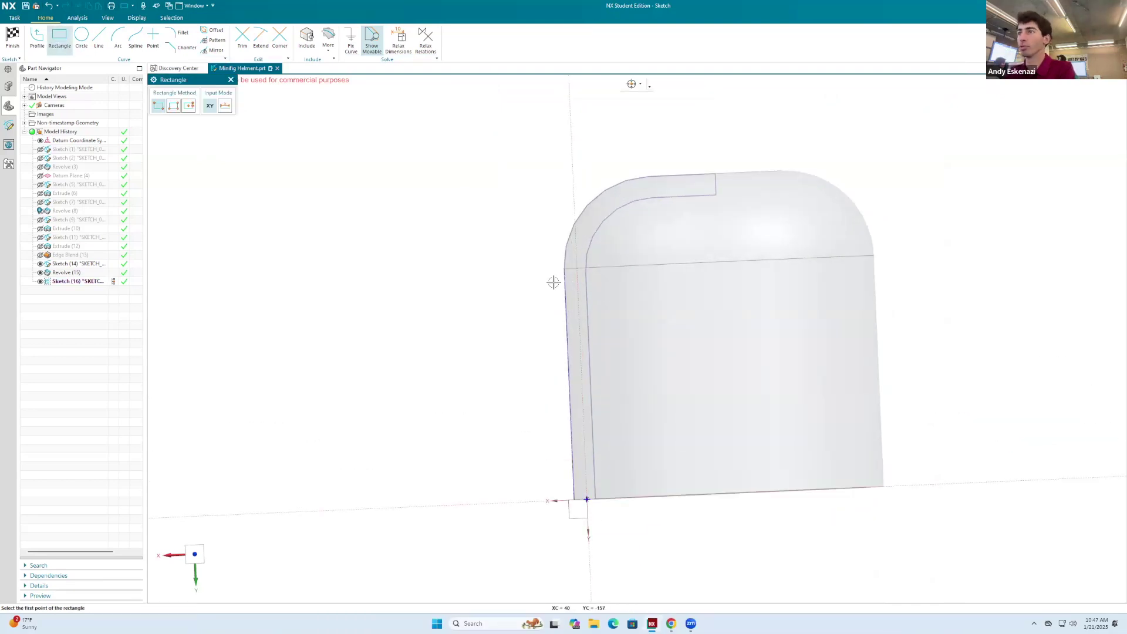
click(565, 286)
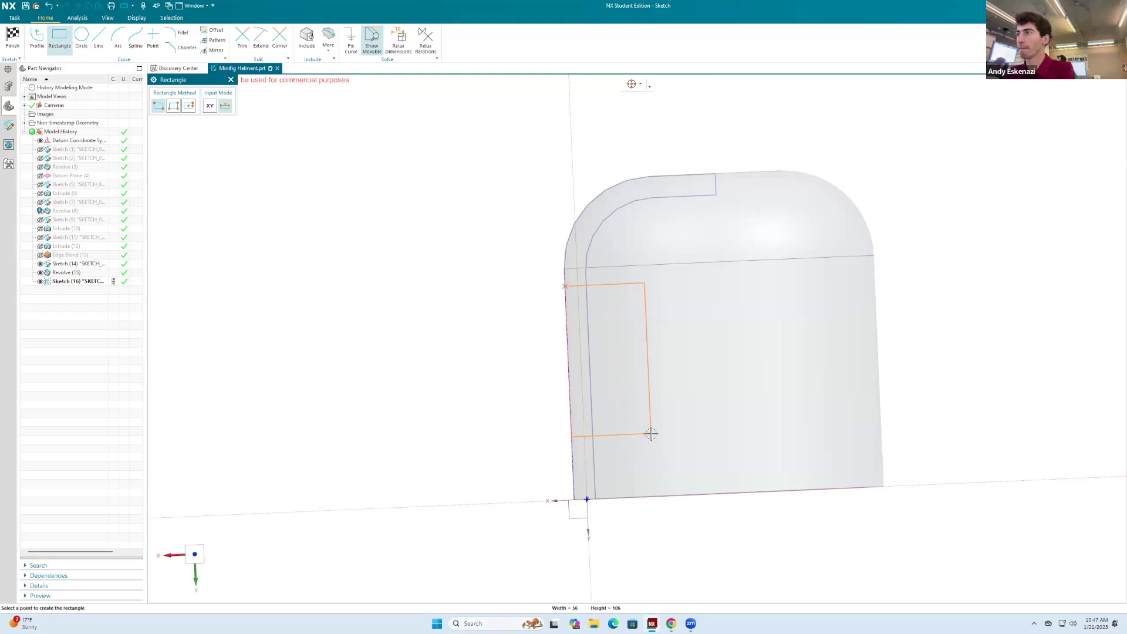
click(651, 433)
key(Escape)
mouse_move(674, 322)
middle_down()
mouse_move(722, 326)
mouse_move(687, 335)
middle_up()
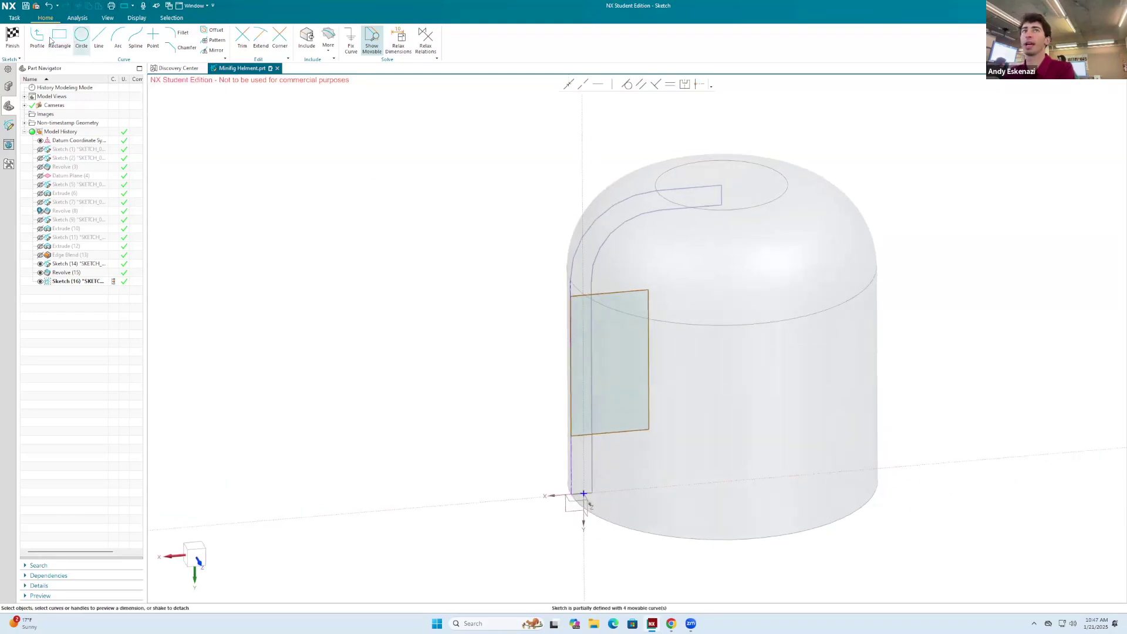
click(12, 37)
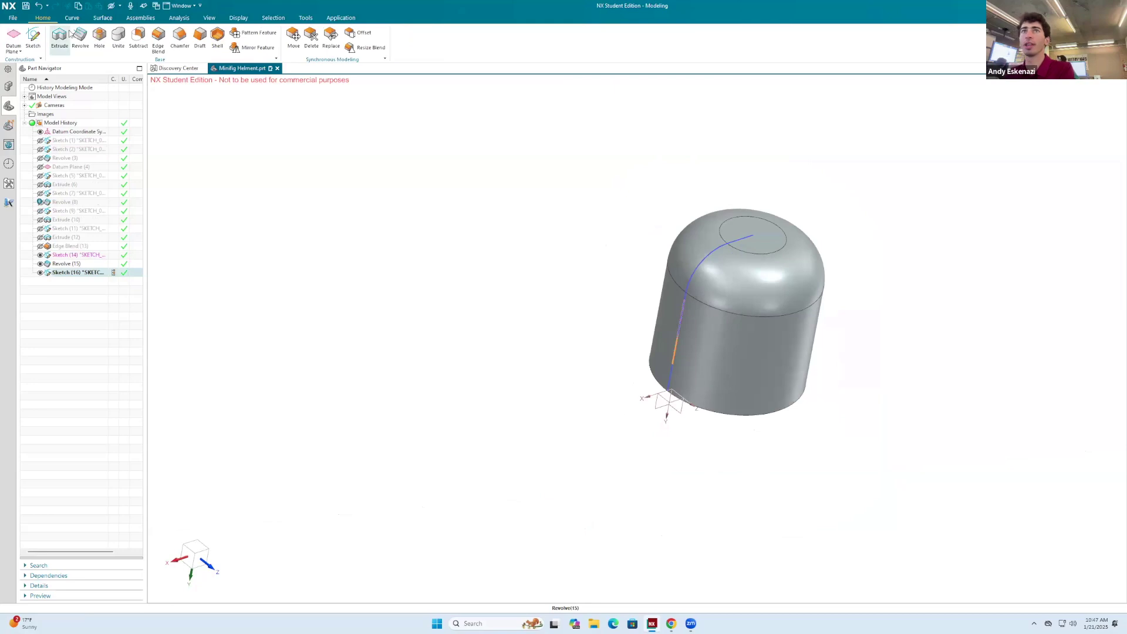
Cut the face opening by extruding the rectangle from -200 mm to 200 mm with Boolean set to Subtract.
click(59, 36)
scroll(614, 292, up, 2)
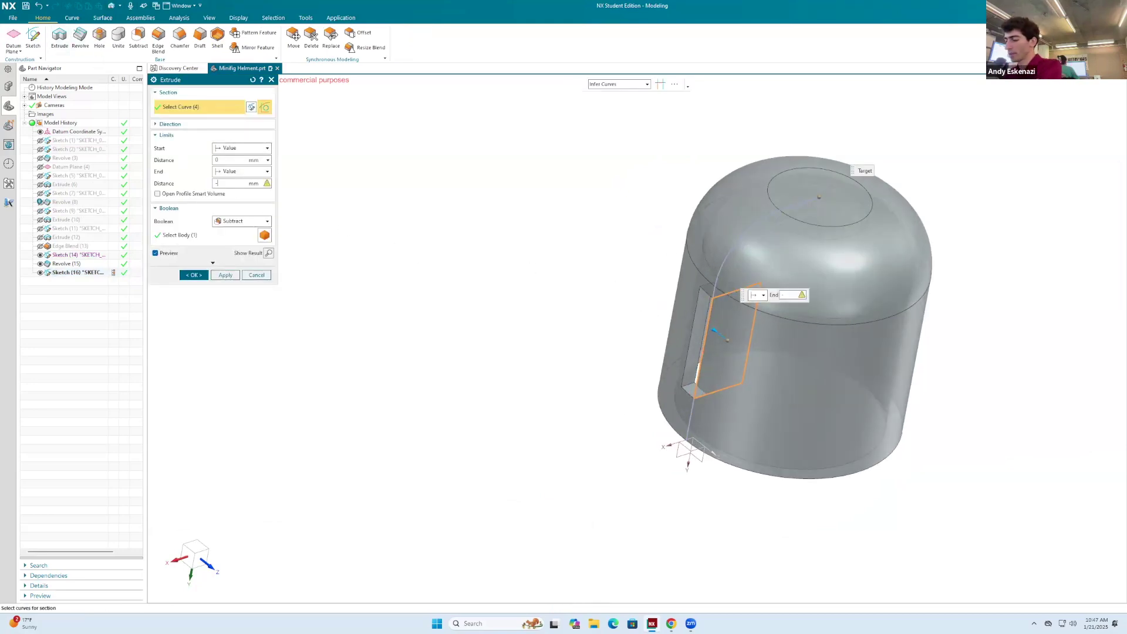
key(Return)
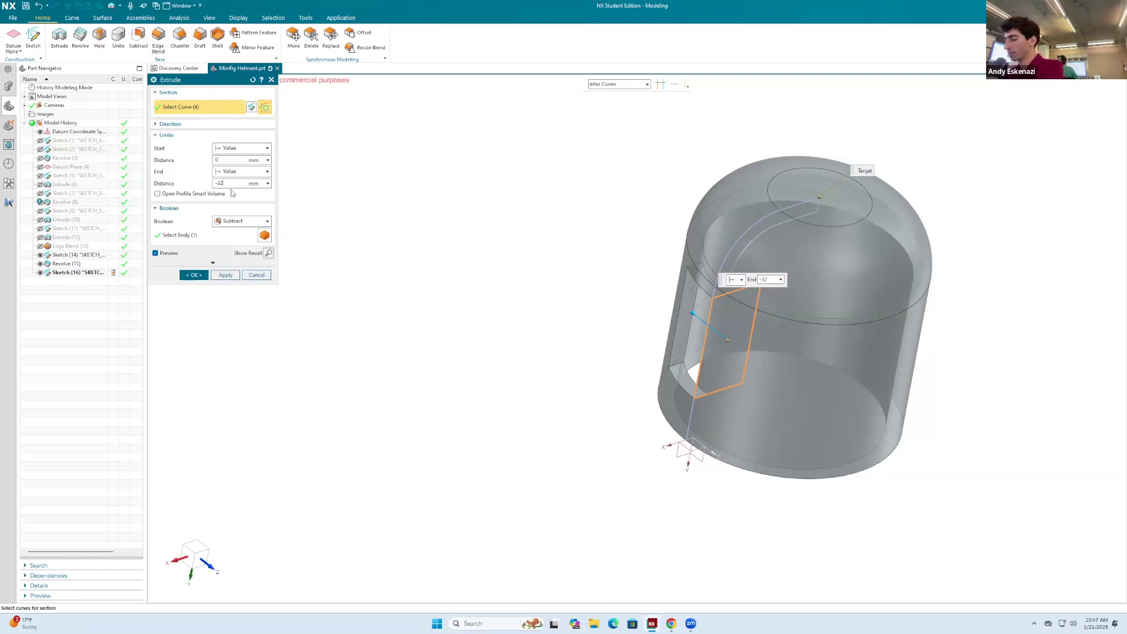
key(Return)
text(200)
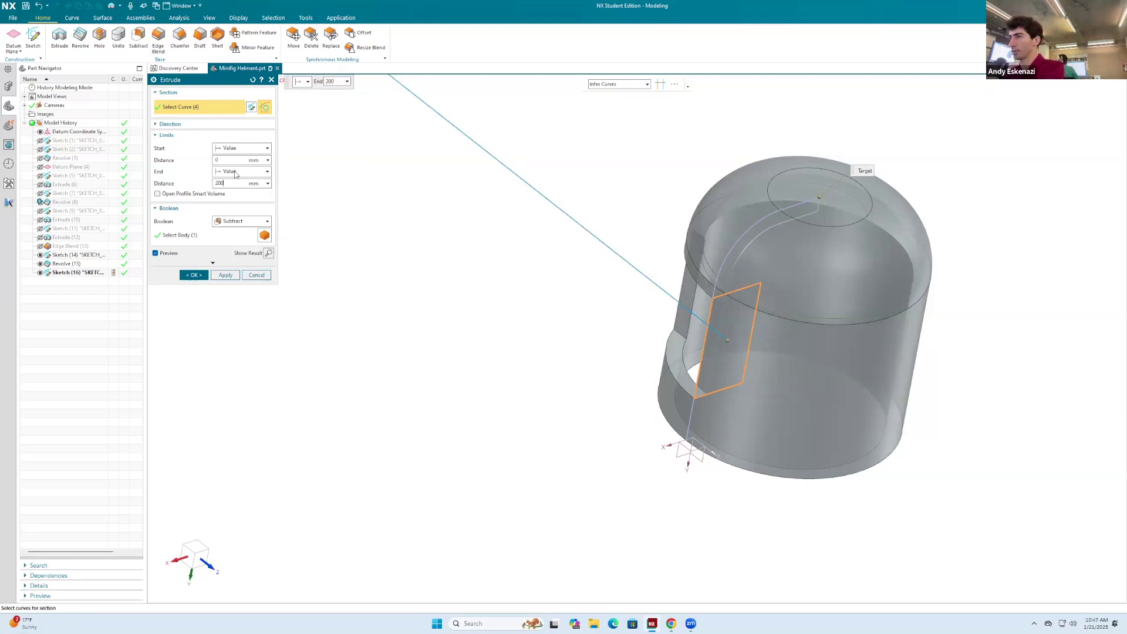
key(Return)
click(229, 159)
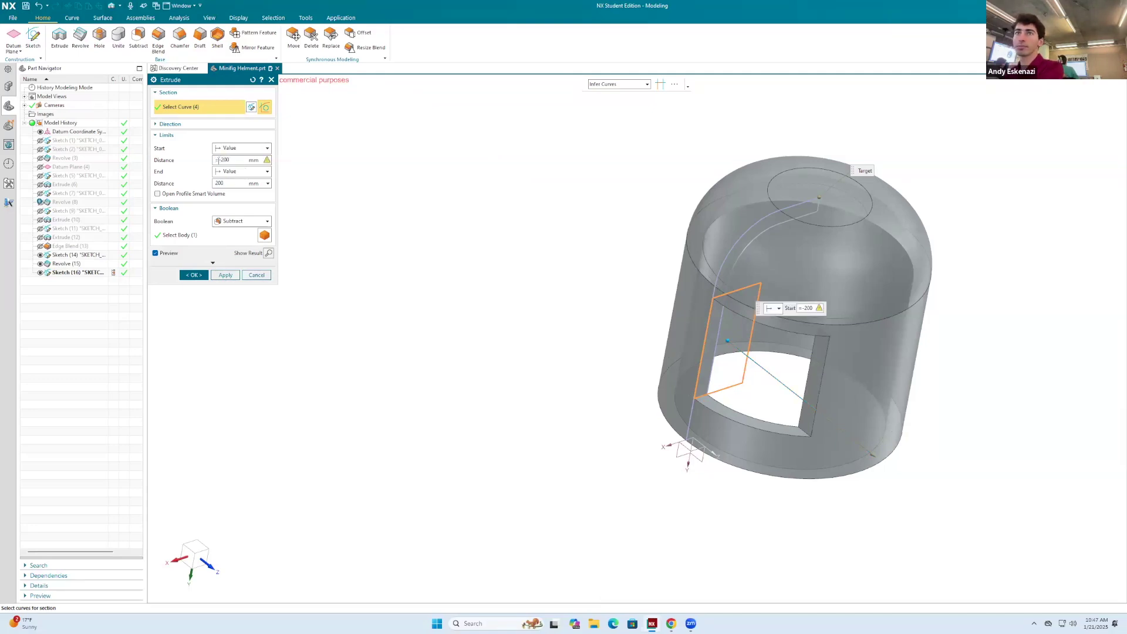
key(Return)
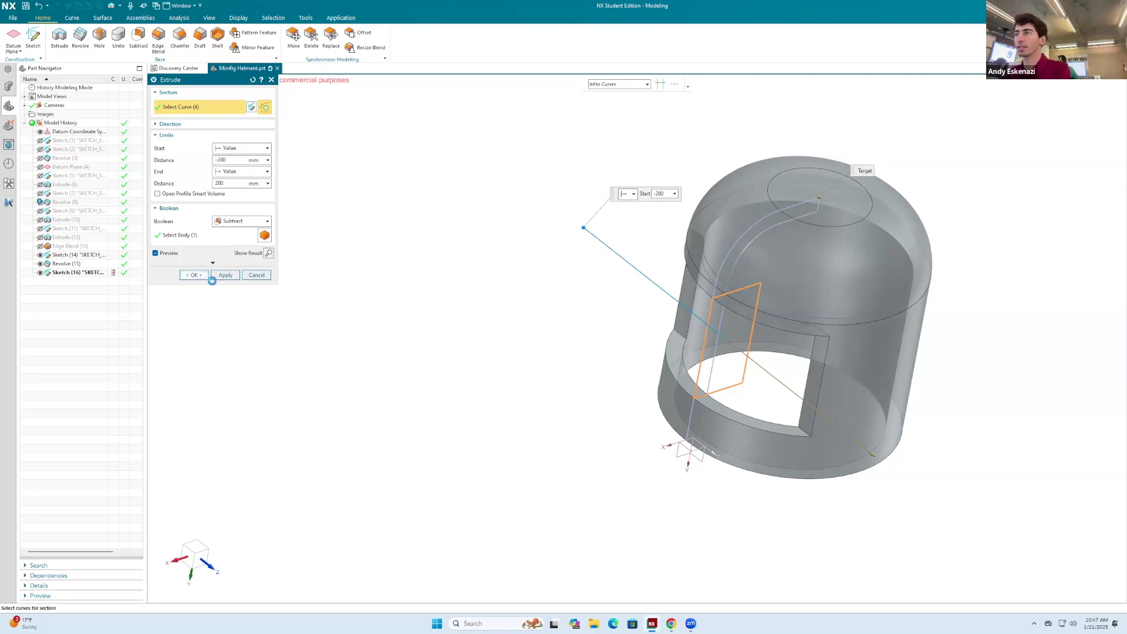
click(208, 276)
Round the four corner edges of the helmet's face opening with a 20 mm edge blend.
middle_drag(584, 314, 621, 282)
scroll(621, 282, up, 3)
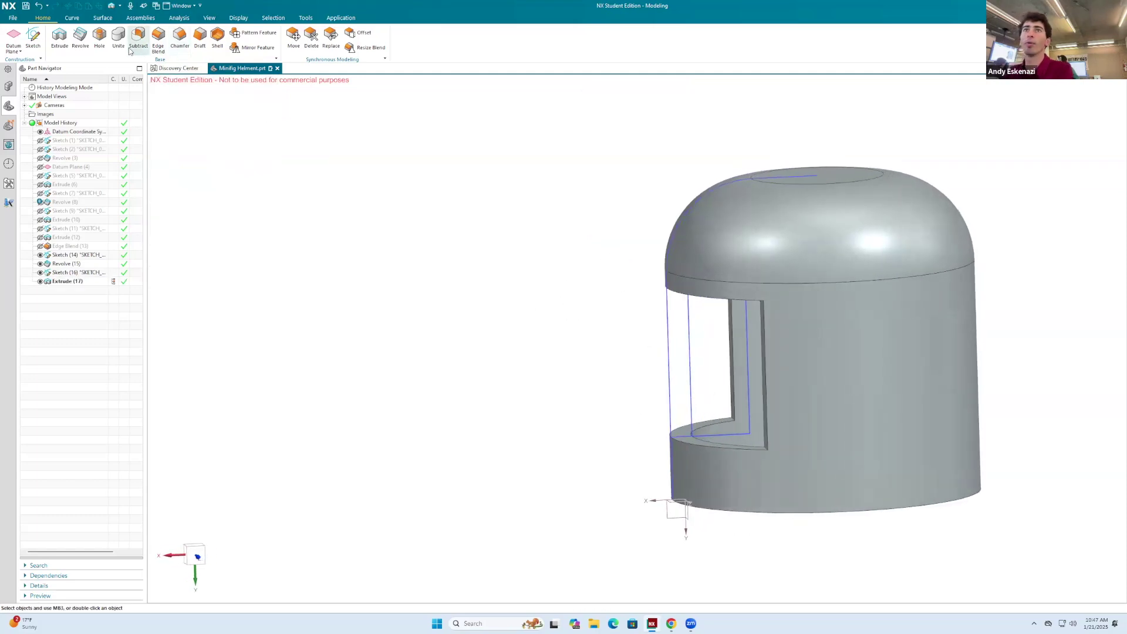
click(158, 39)
middle_drag(757, 275, 694, 330)
click(695, 328)
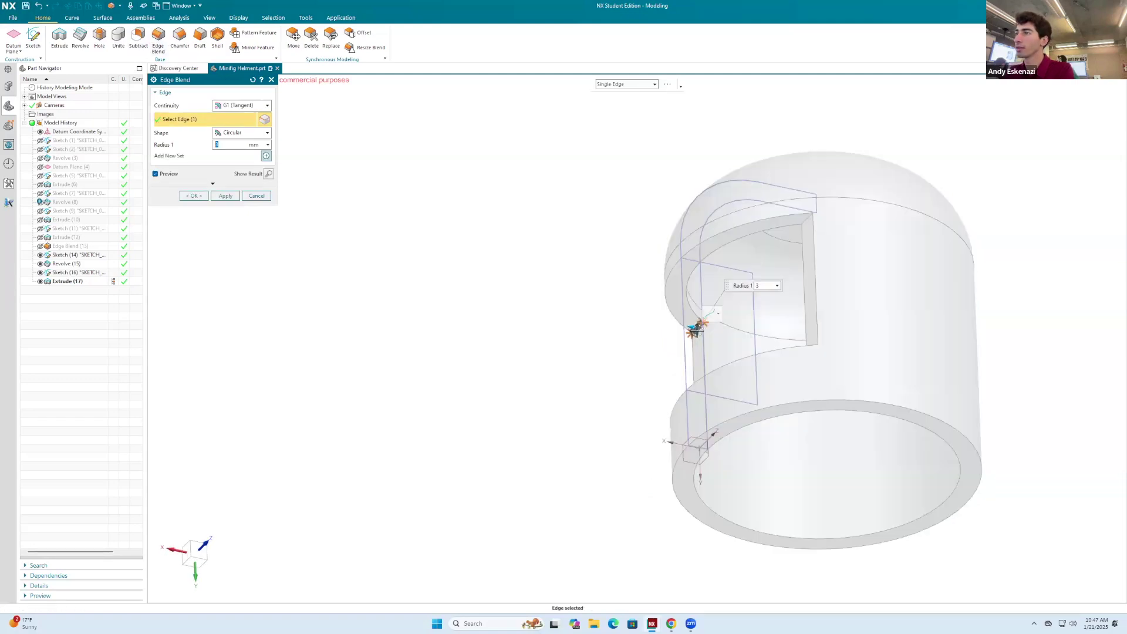
click(813, 219)
middle_drag(813, 219, 818, 504)
scroll(819, 504, up, 2)
click(819, 503)
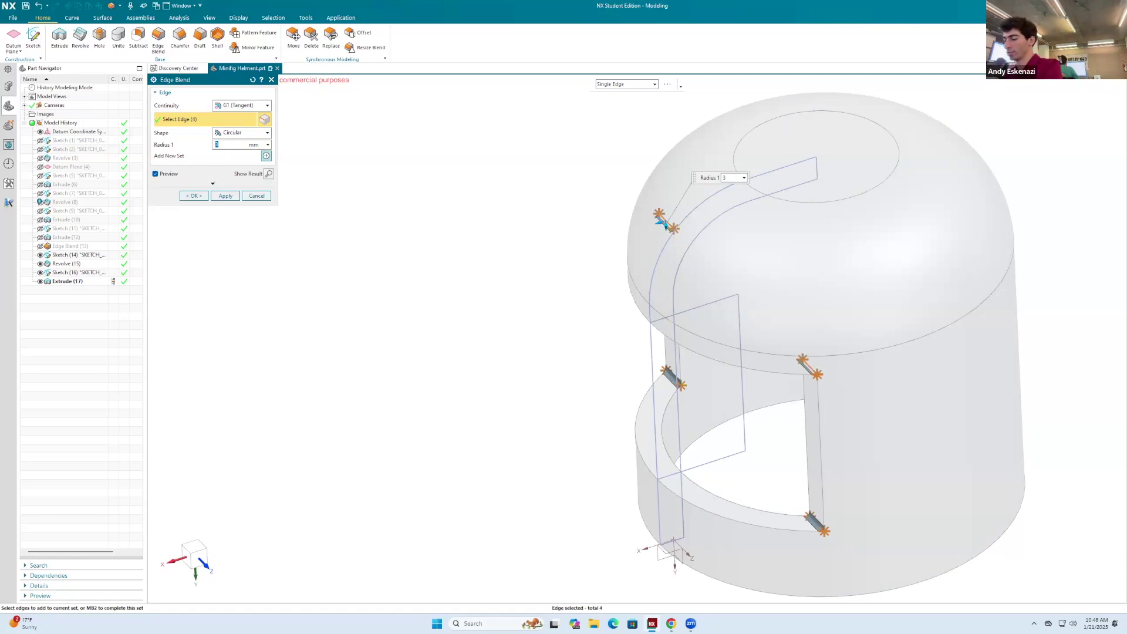
key(Return)
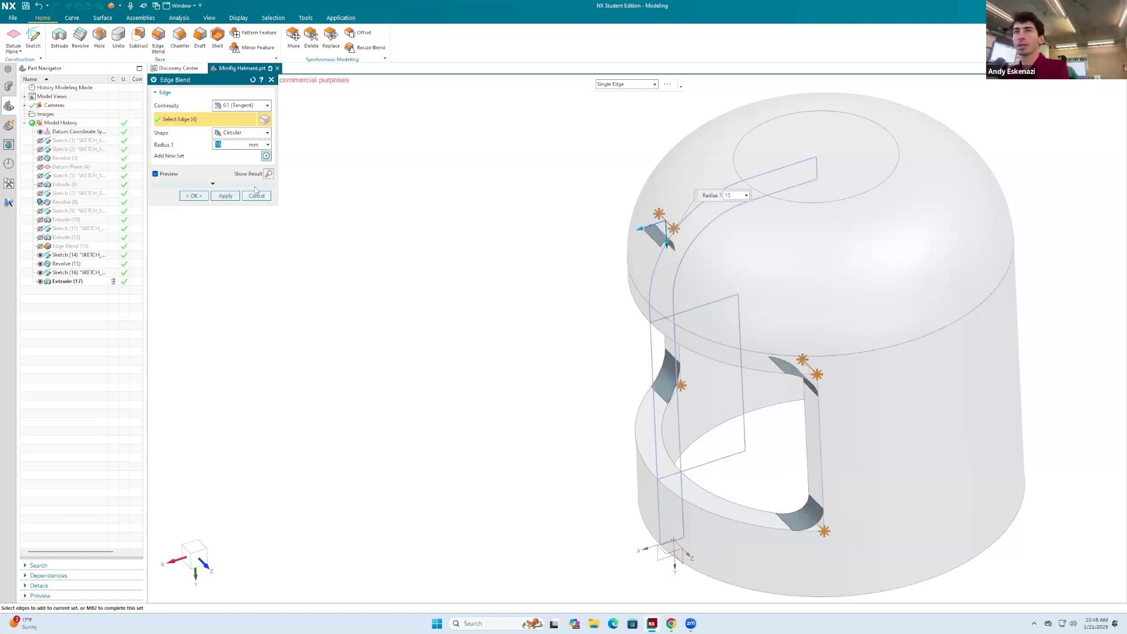
text(20)
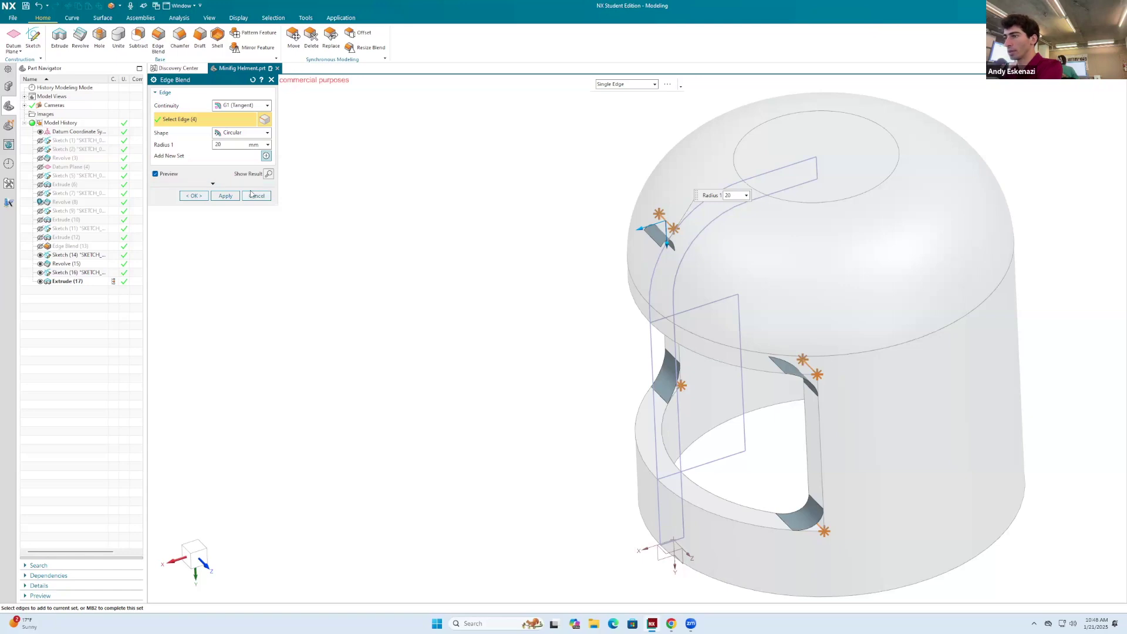
key(Return)
scroll(524, 303, down, 1)
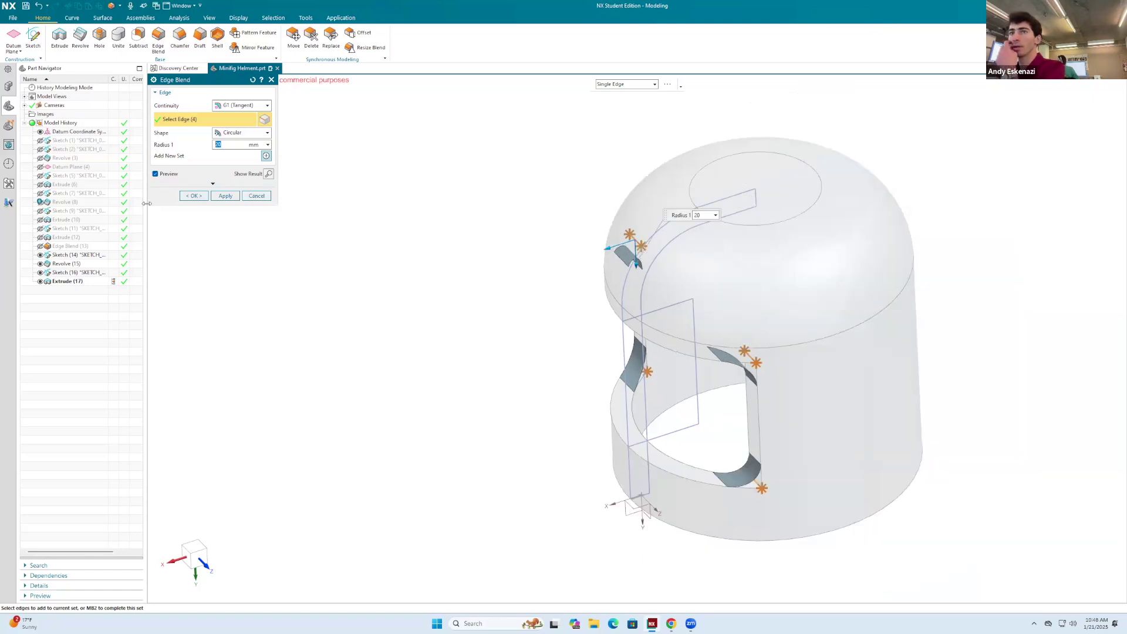
click(194, 196)
Hide the helmet profile sketch and the face-opening rectangle sketch.
mouse_move(501, 325)
middle_down()
mouse_move(481, 297)
mouse_move(581, 337)
mouse_move(658, 304)
mouse_move(681, 322)
mouse_move(658, 299)
mouse_move(692, 323)
mouse_move(713, 295)
mouse_move(496, 337)
mouse_move(470, 301)
middle_up()
right_click(608, 330)
click(656, 320)
right_click(607, 324)
click(657, 312)
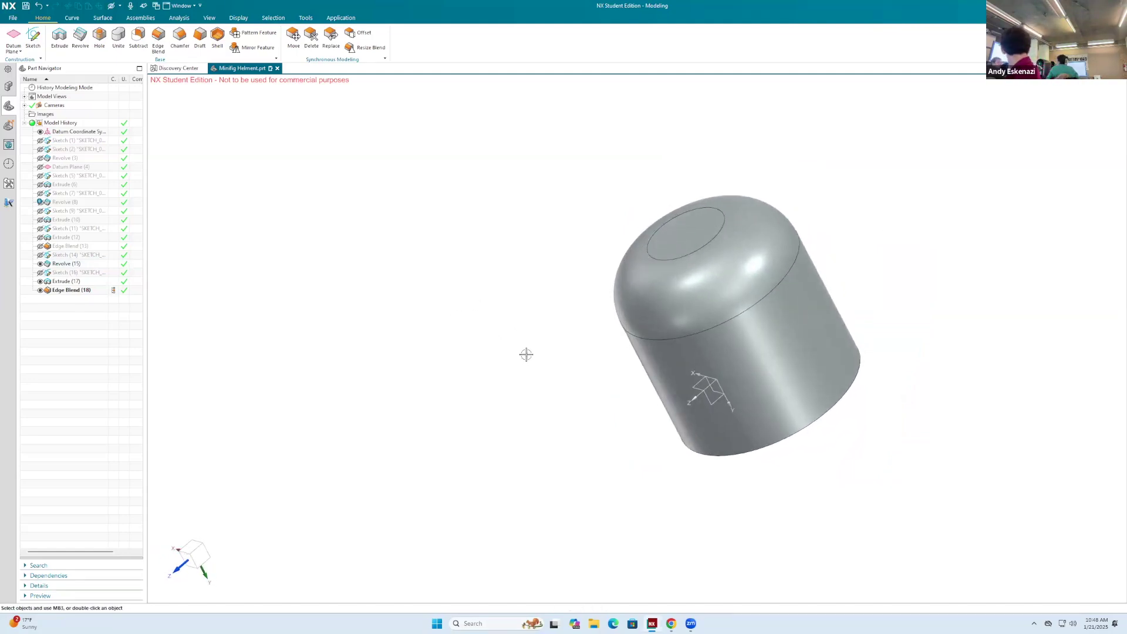
middle_drag(616, 375, 185, 328)
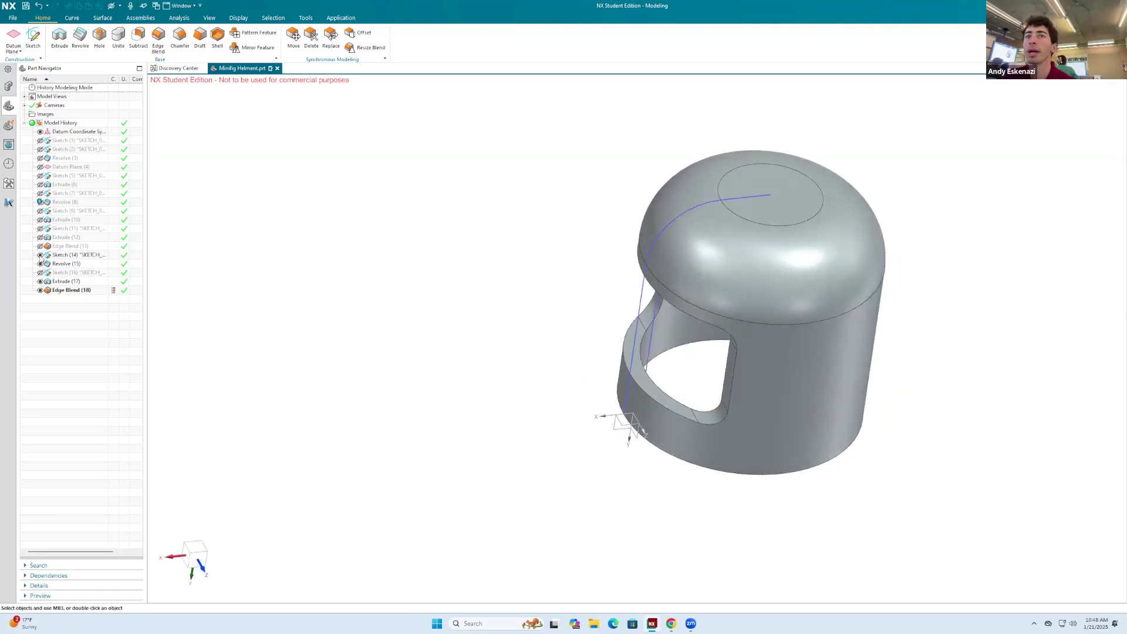
Hide the helmet body and show the original head profile sketch, Sketch (1).
click(40, 265)
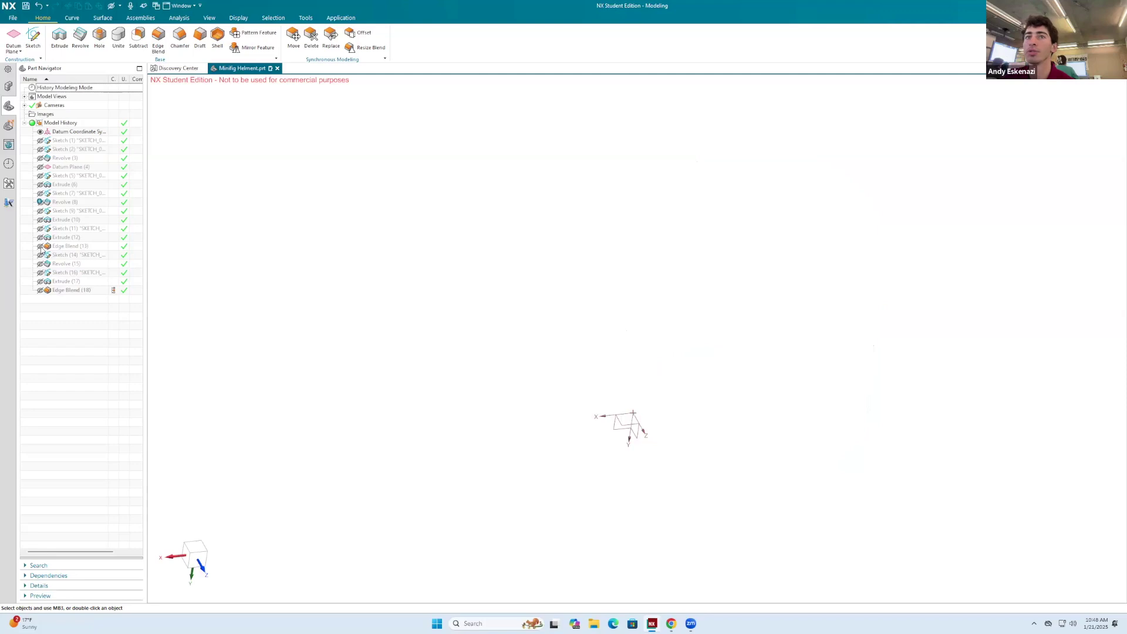
click(40, 141)
key(F8)
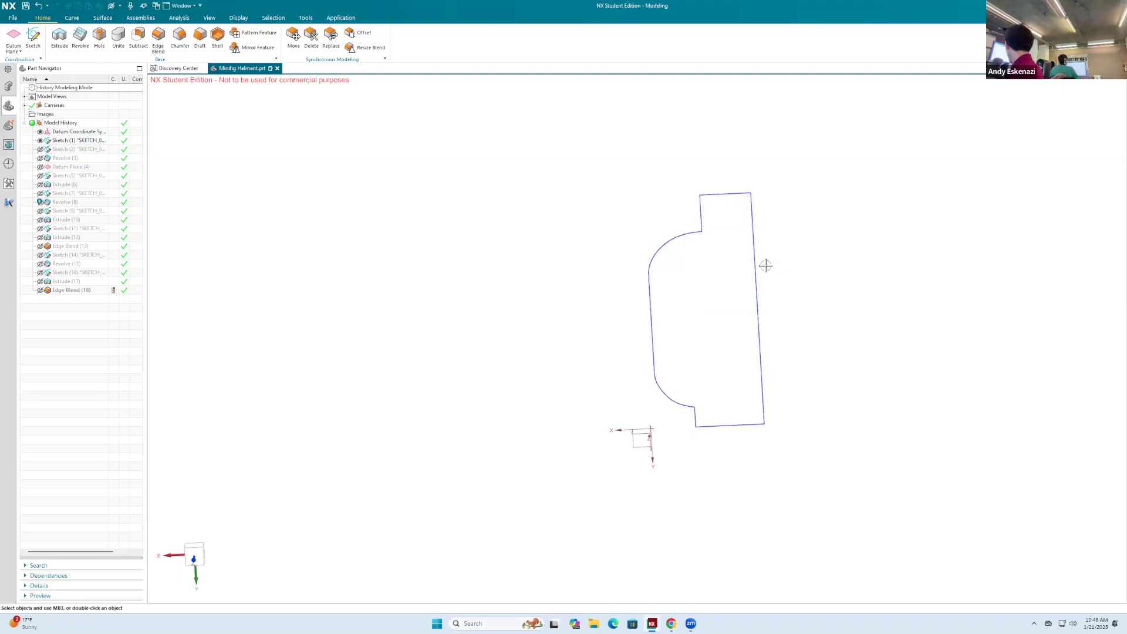
middle_drag(757, 240, 760, 227)
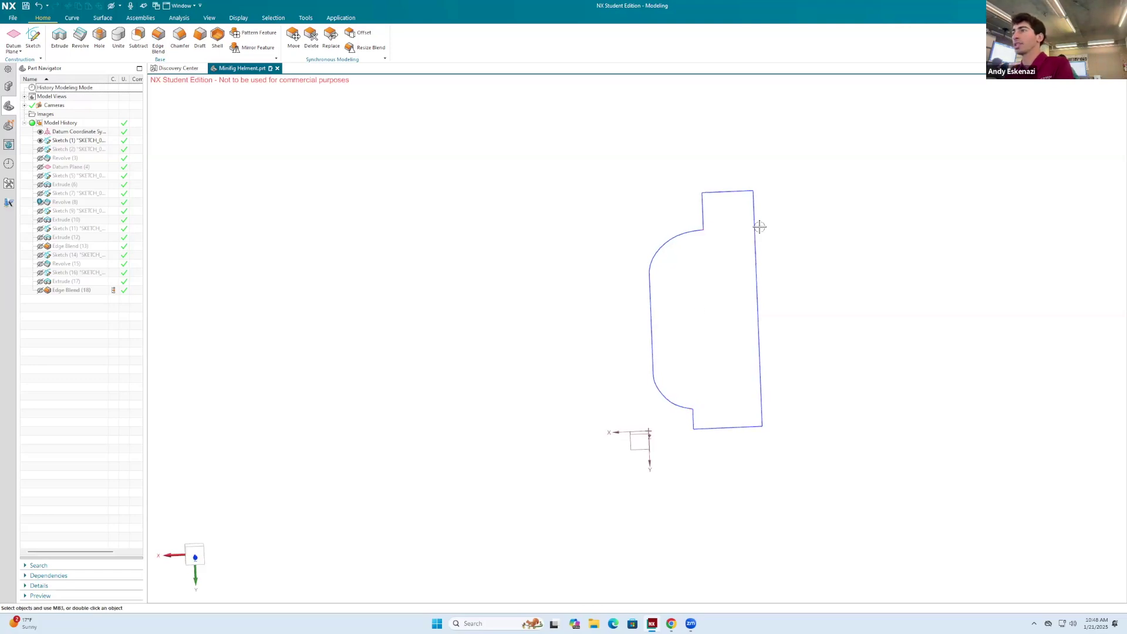
click(33, 36)
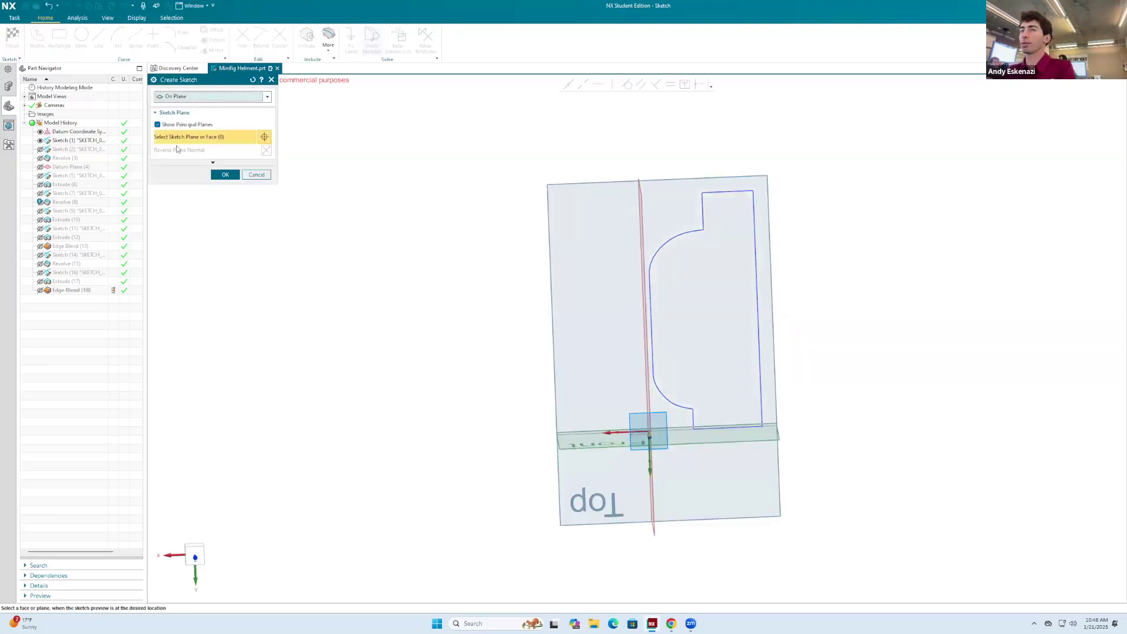
click(256, 175)
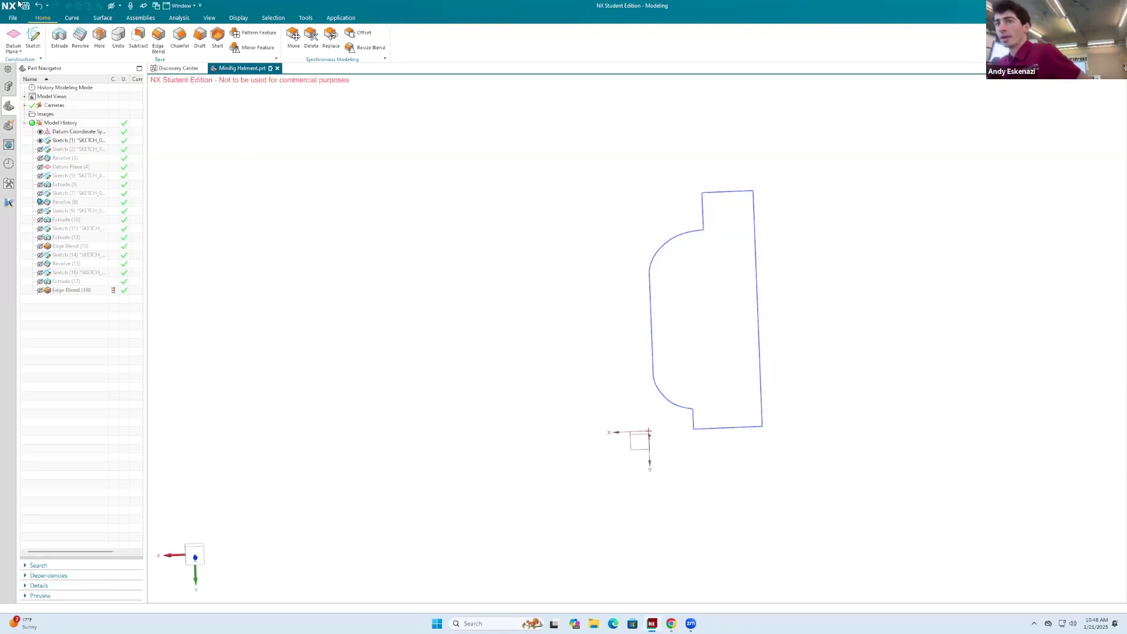
middle_drag(833, 248, 829, 233)
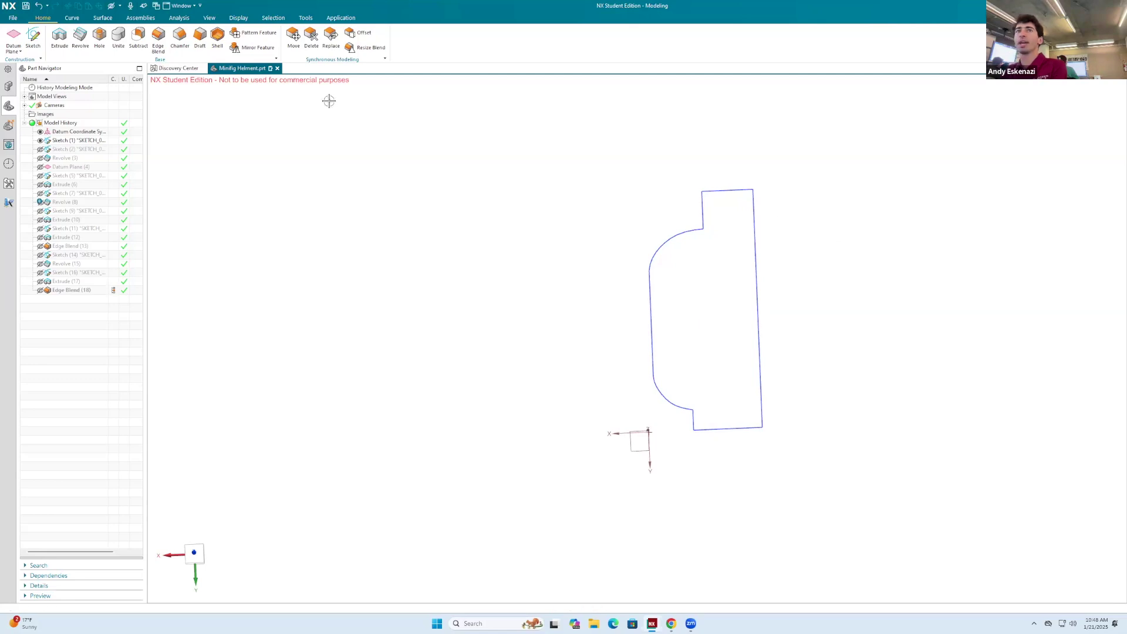
Create a new sketch on the Top plane, which contains the head profile.
click(34, 36)
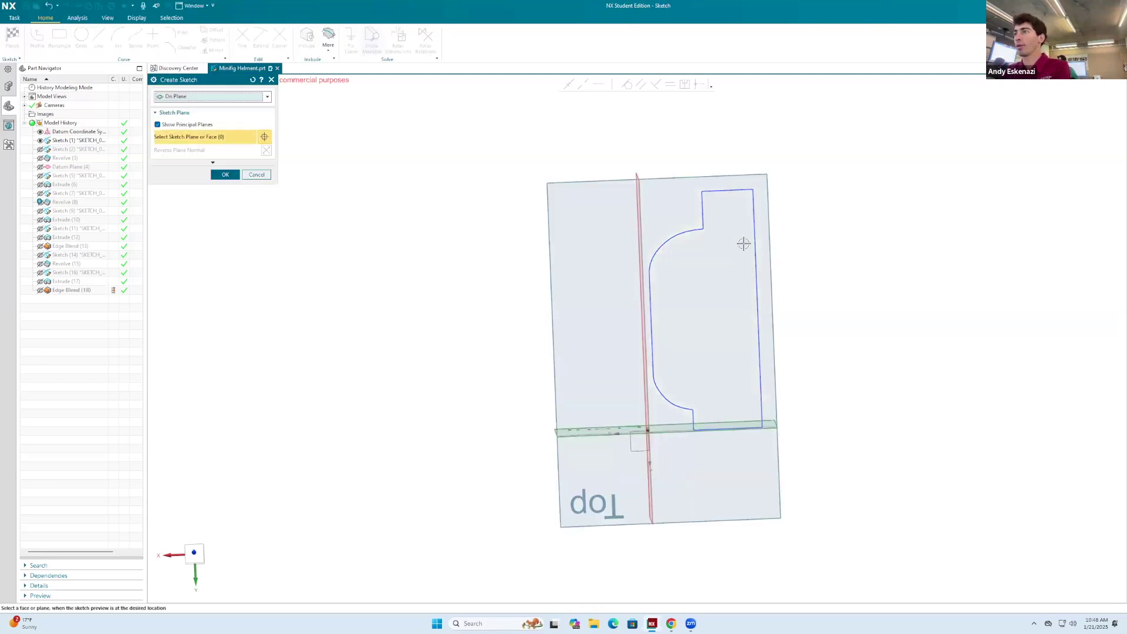
click(770, 176)
mouse_move(317, 193)
middle_down()
mouse_move(759, 280)
mouse_move(694, 315)
mouse_move(826, 382)
mouse_move(801, 356)
middle_up()
middle_click(759, 280)
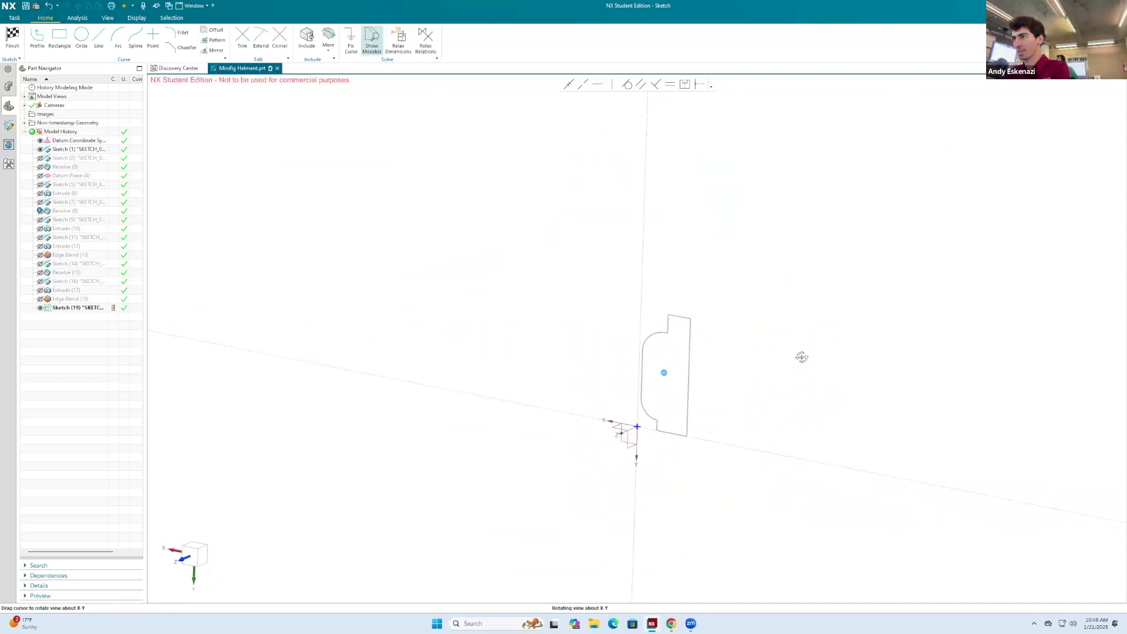
key(shift+F8)
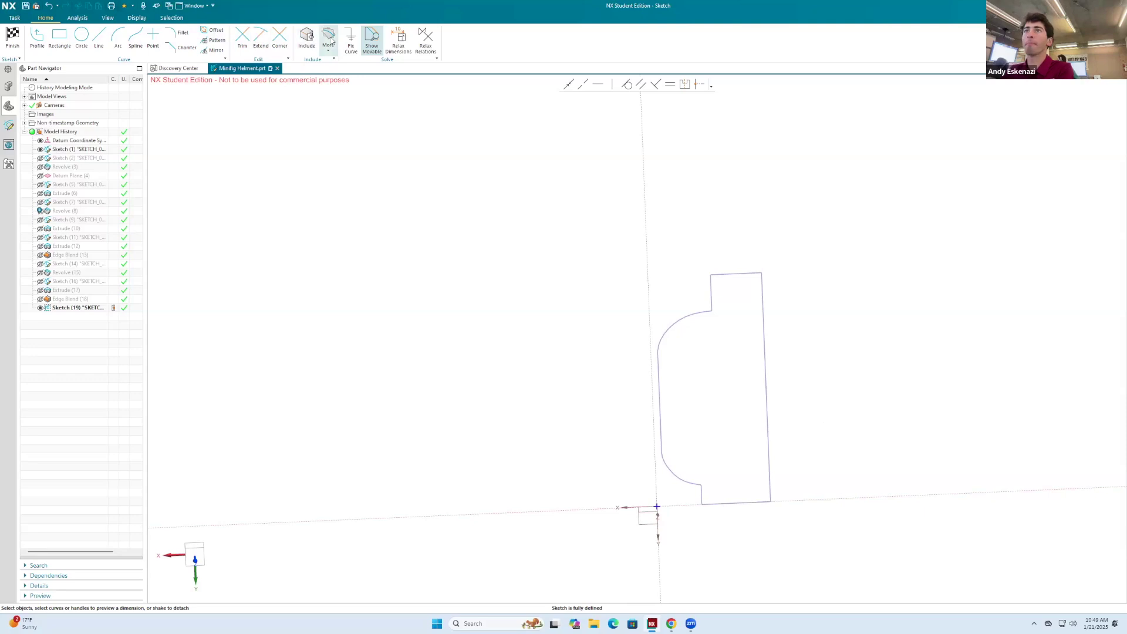
Project the head profile's long central axis line and its straight outer side line into the new sketch.
click(329, 43)
click(343, 71)
click(765, 299)
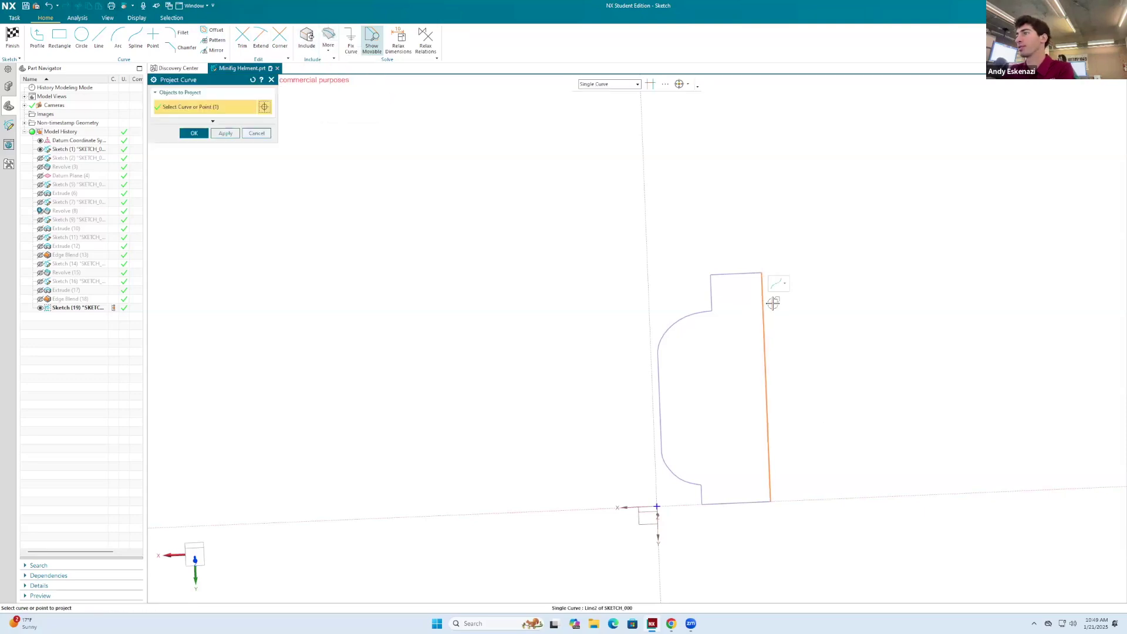
click(658, 378)
click(194, 132)
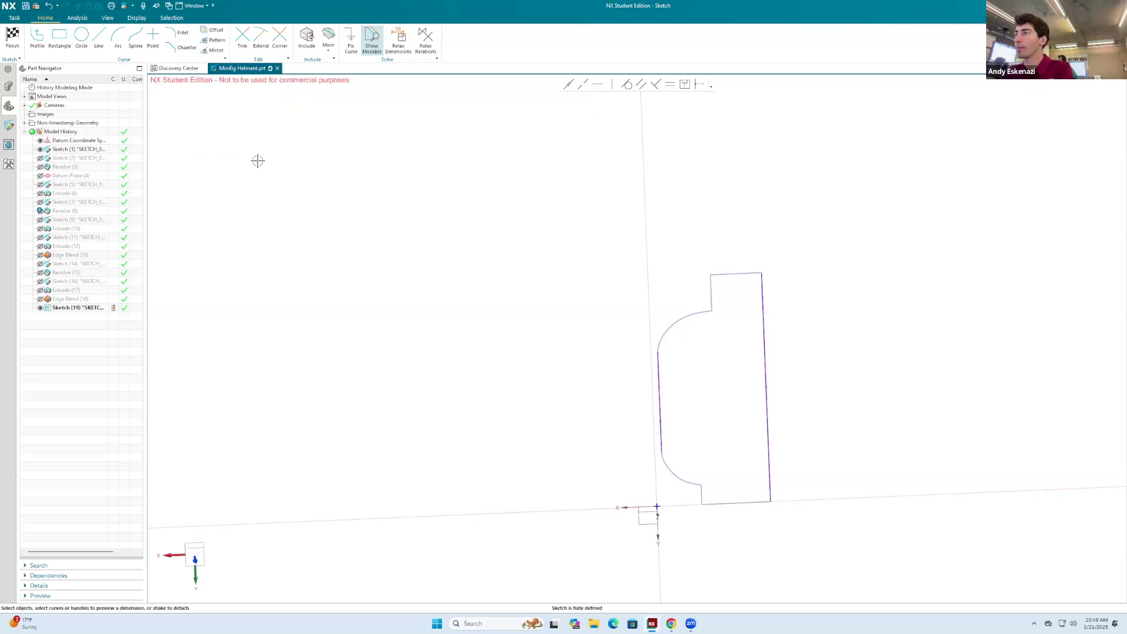
Draw a line about 49 mm long from the lower end of the projected outer side line down to the horizontal sketch axis.
click(98, 38)
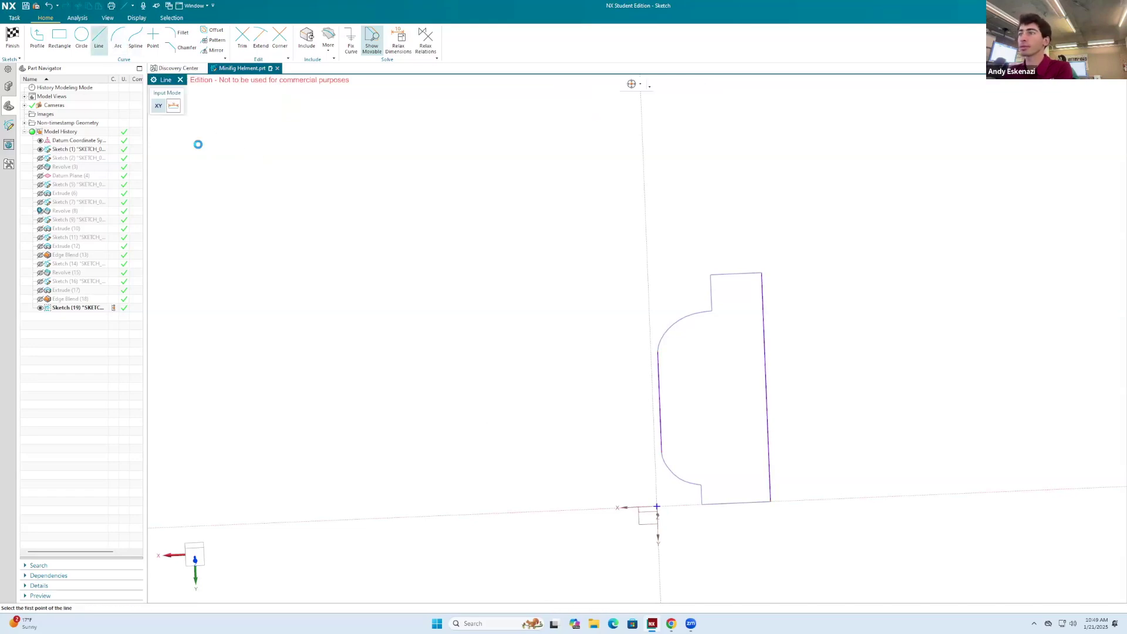
click(662, 452)
scroll(664, 505, up, 3)
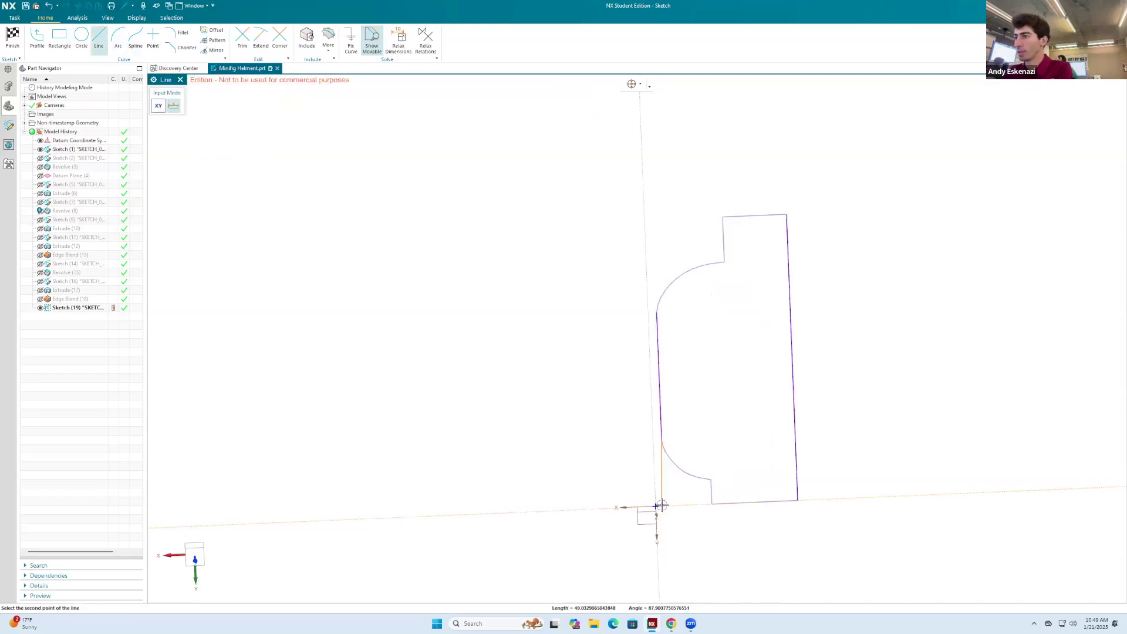
scroll(668, 505, up, 2)
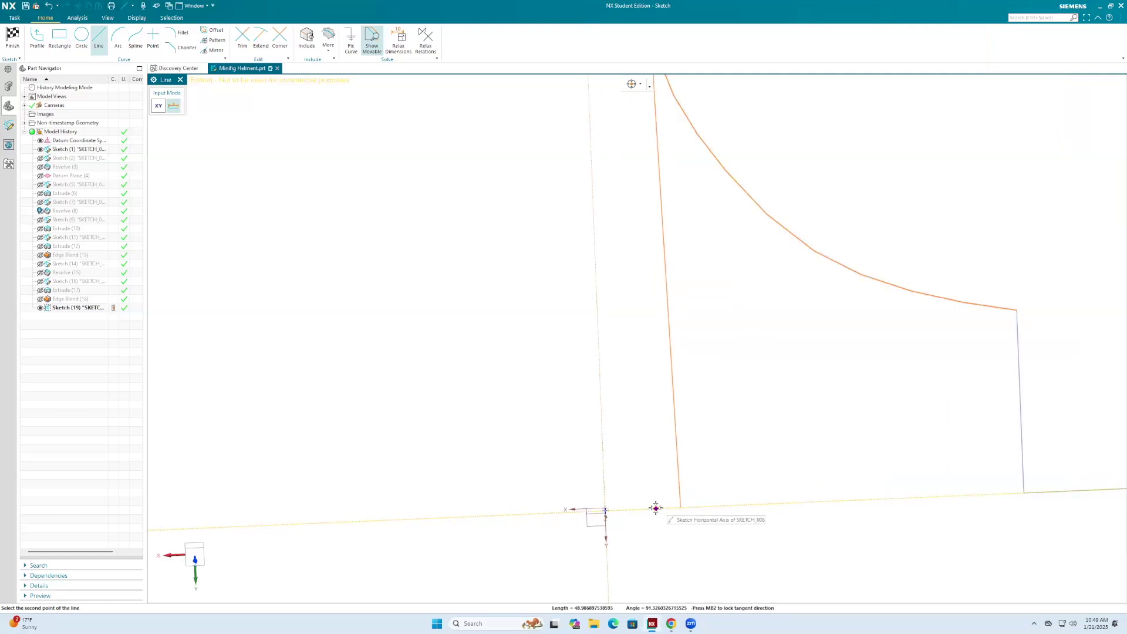
click(670, 458)
key(Escape)
drag(668, 456, 667, 506)
scroll(630, 541, down, 3)
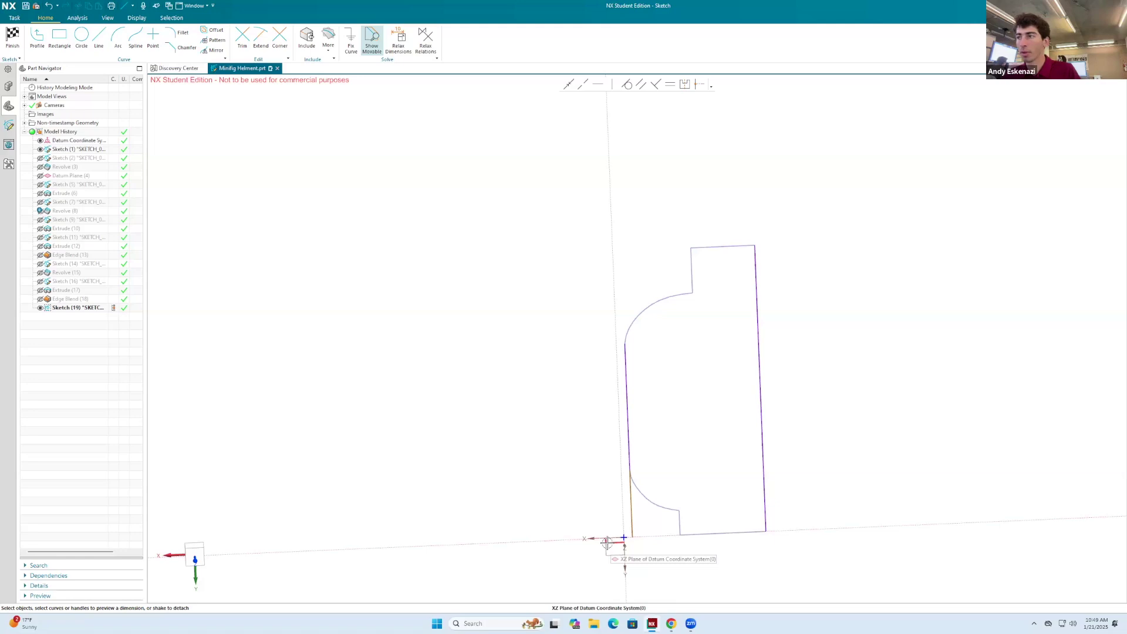
scroll(642, 241, up, 1)
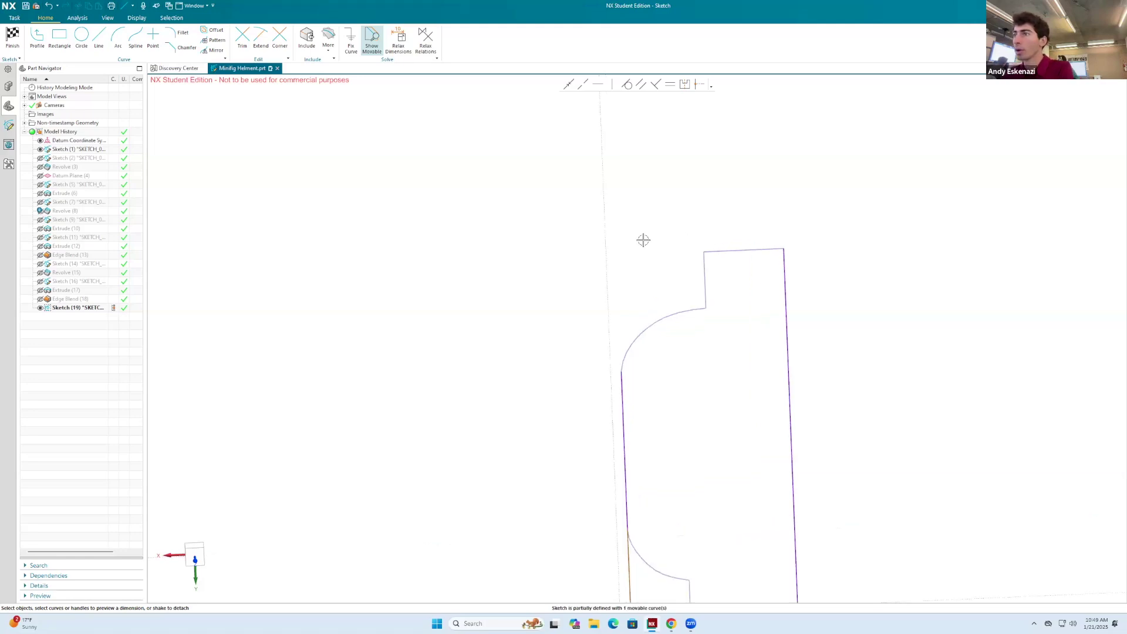
Draw a short vertical line upward from the upper end of the projected central axis line.
click(98, 39)
scroll(798, 259, up, 1)
click(781, 246)
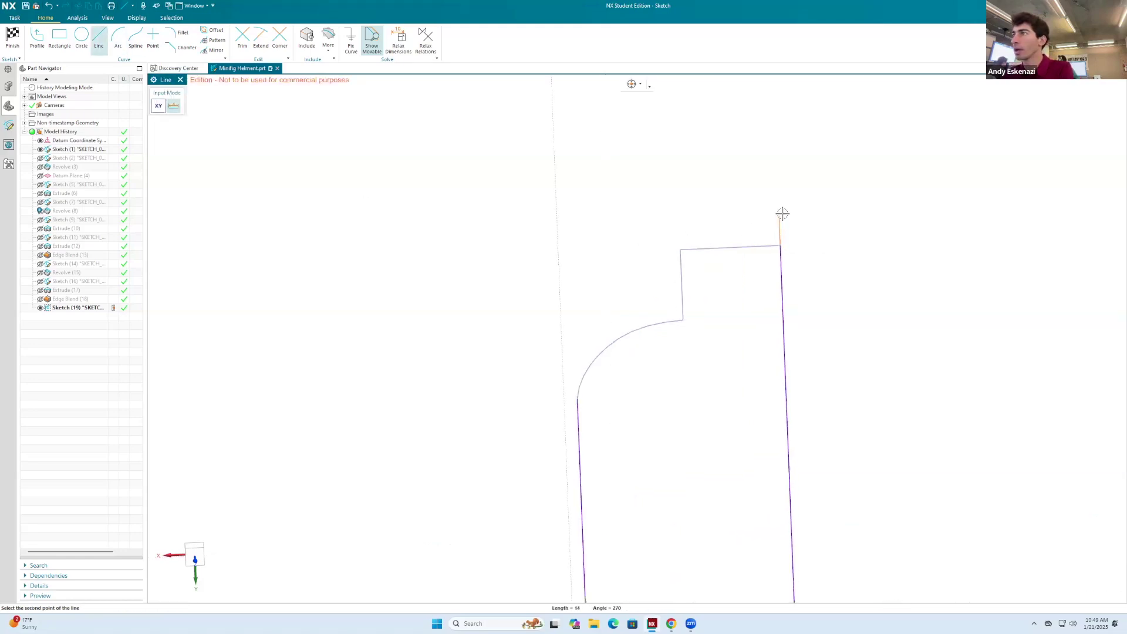
click(781, 209)
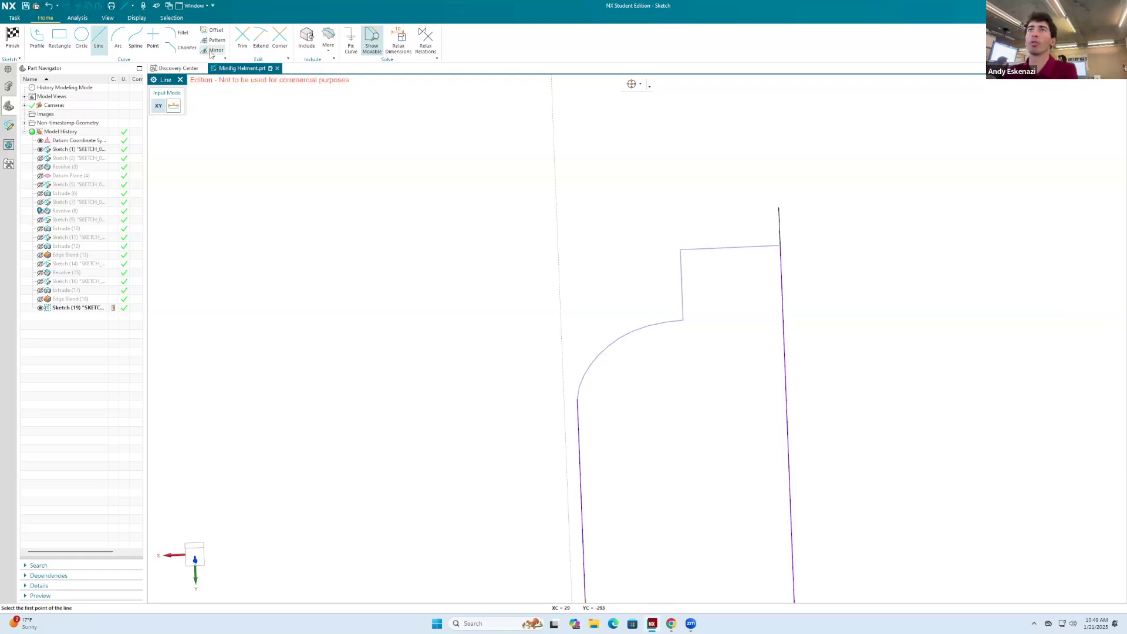
Project the horizontal top edge of the head profile's stud into the sketch.
click(328, 39)
click(345, 72)
click(741, 247)
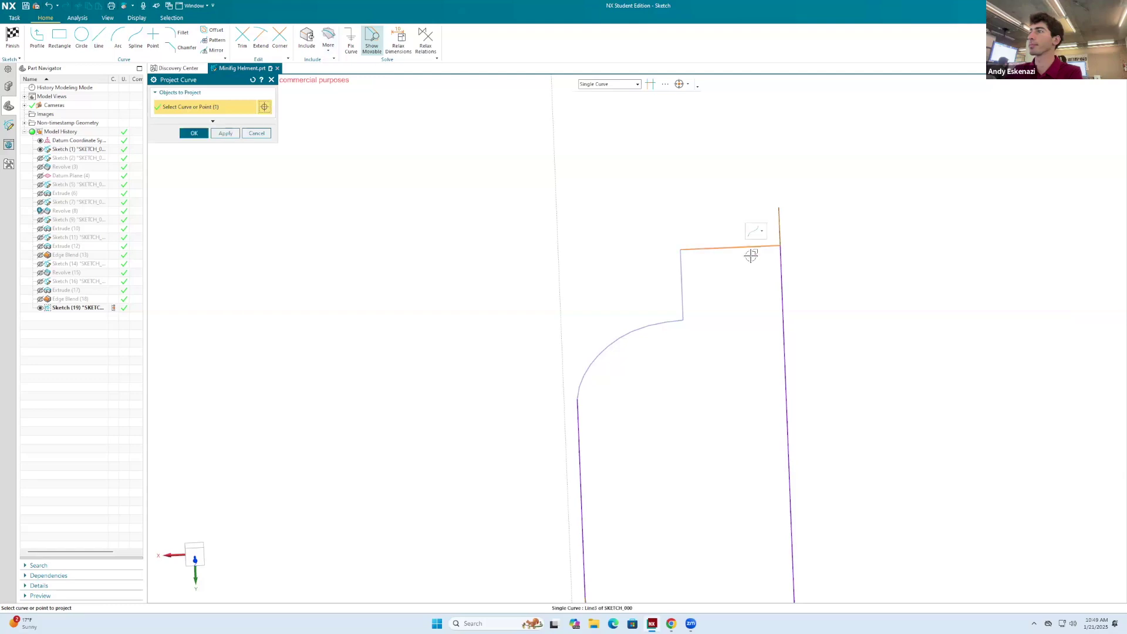
click(193, 133)
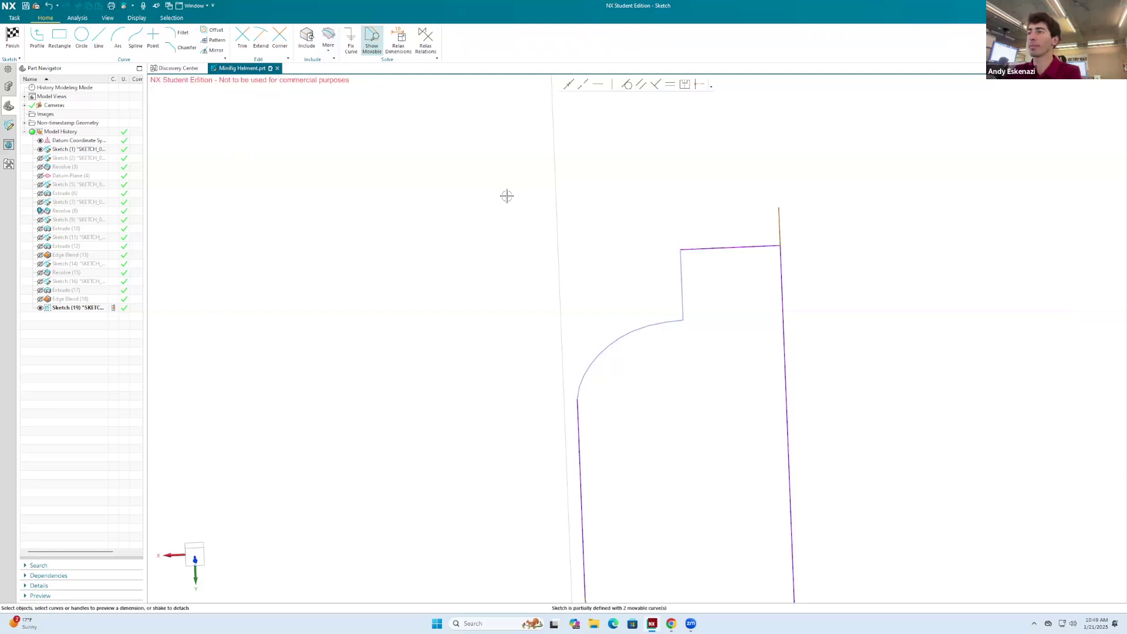
click(118, 38)
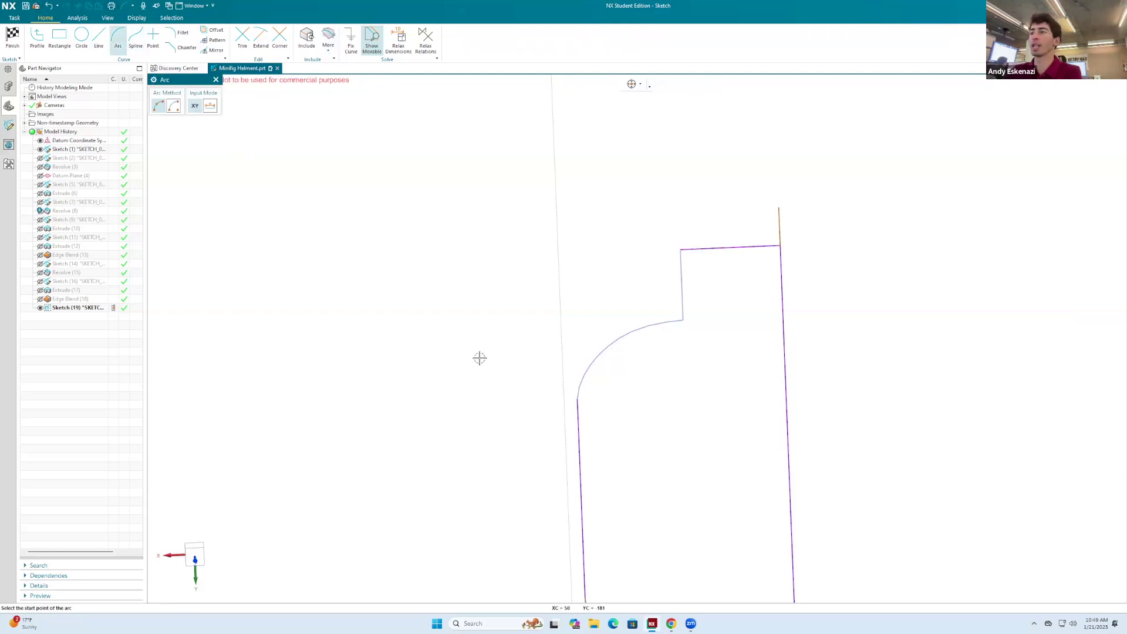
click(577, 399)
click(680, 250)
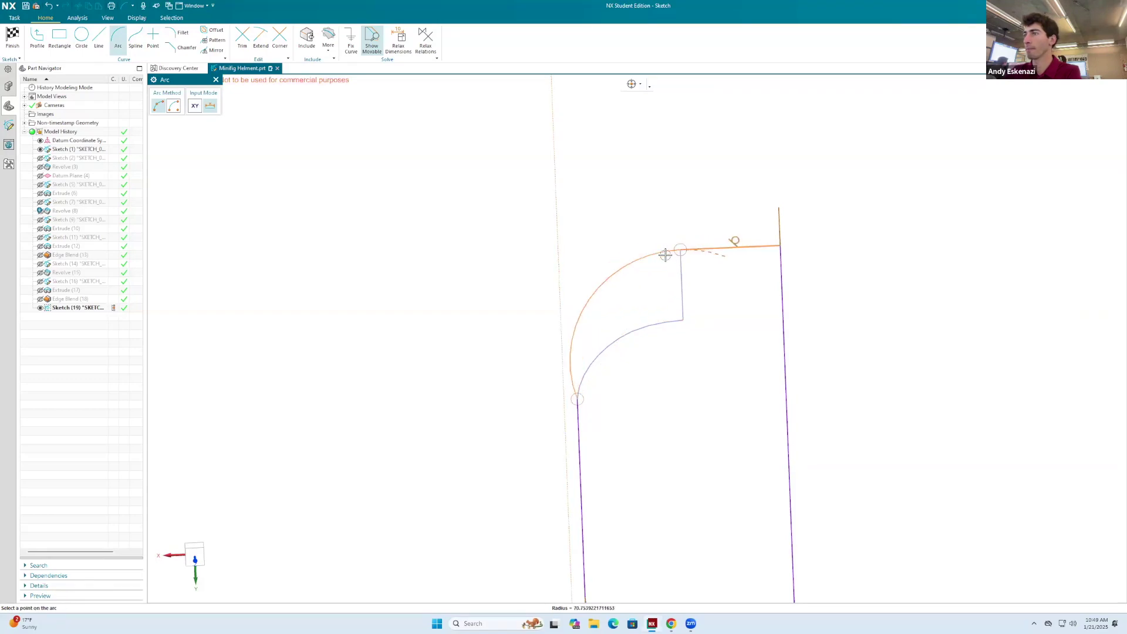
key(Escape)
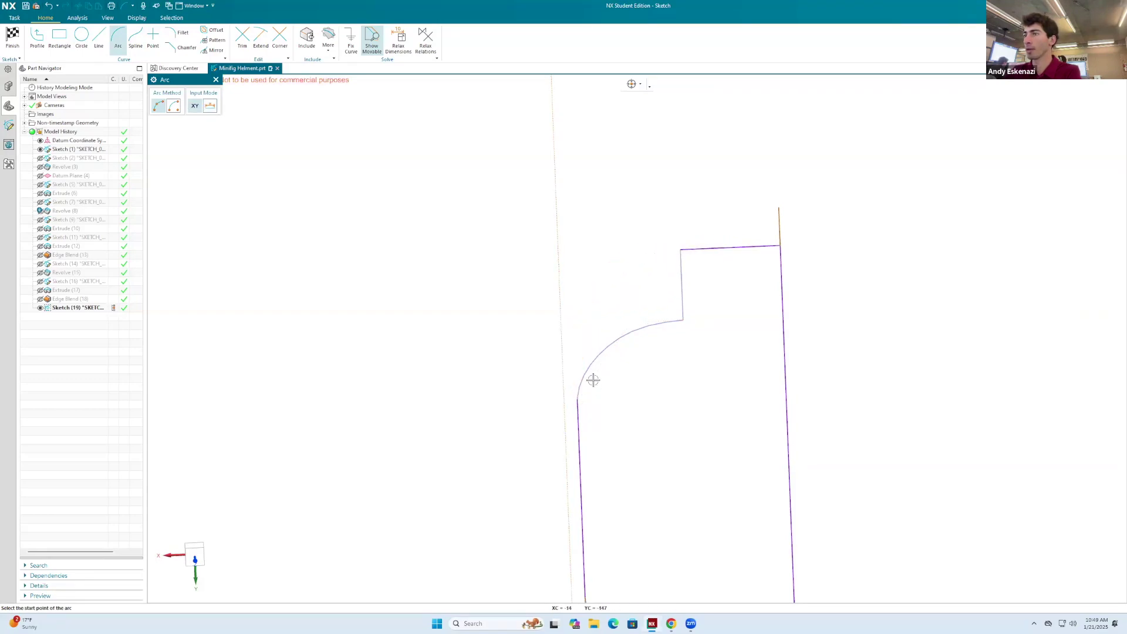
Draw a line about 20 mm long upward from the upper curve's outer end, in line with the vertical side edge.
click(98, 40)
click(577, 399)
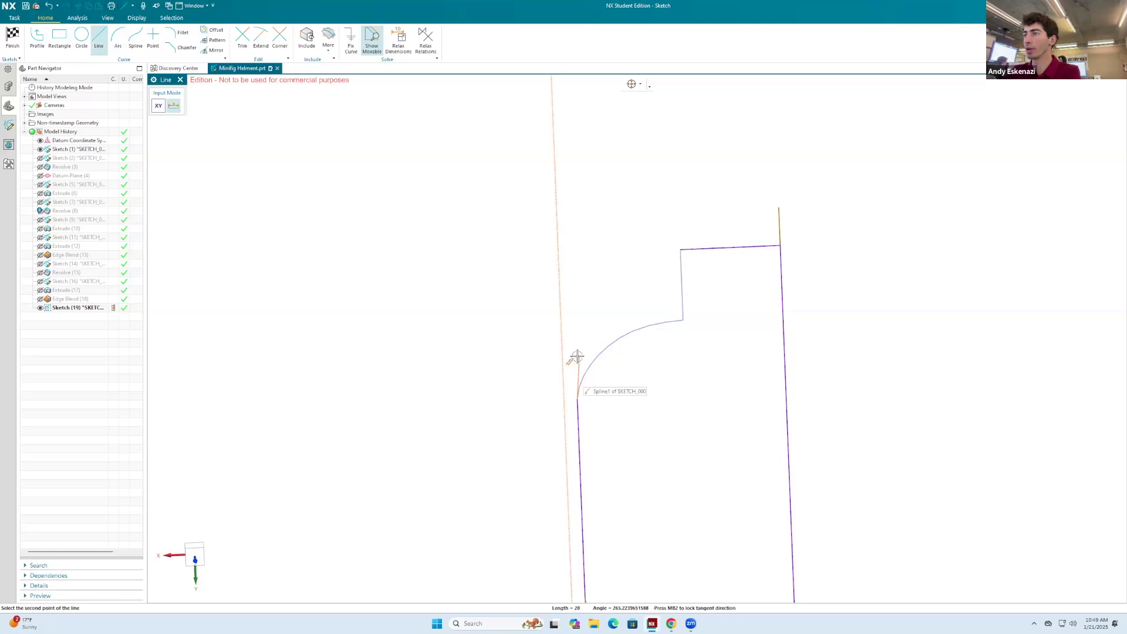
click(575, 356)
key(Escape)
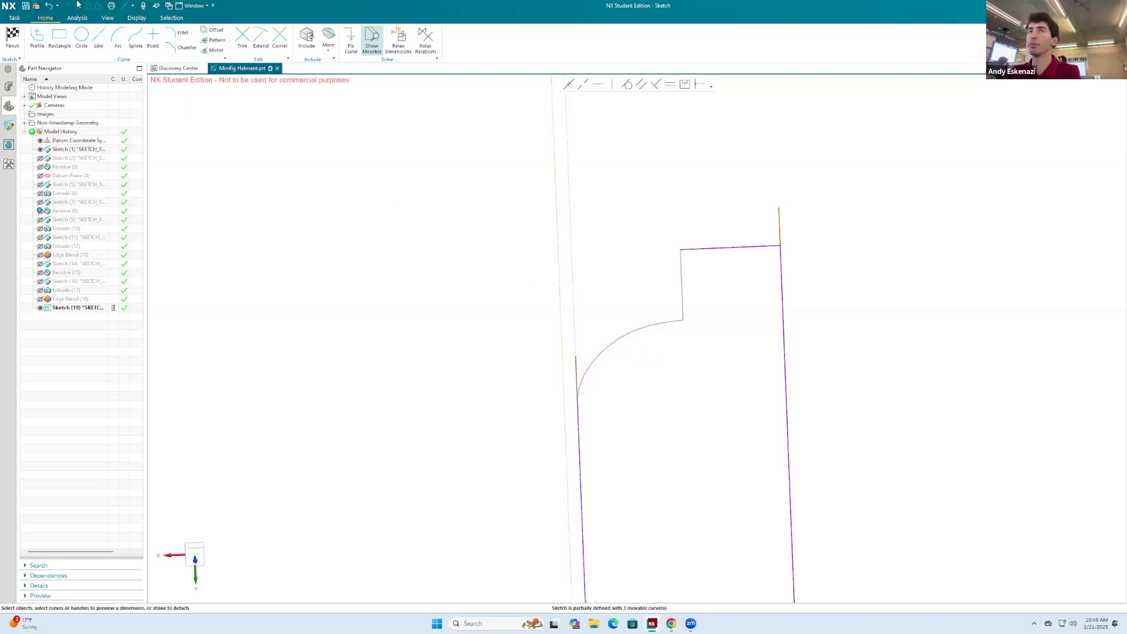
Draw a three-point arc of about 47.8 mm radius from the top edge's outer corner to the upper end of the short line.
click(118, 39)
click(681, 250)
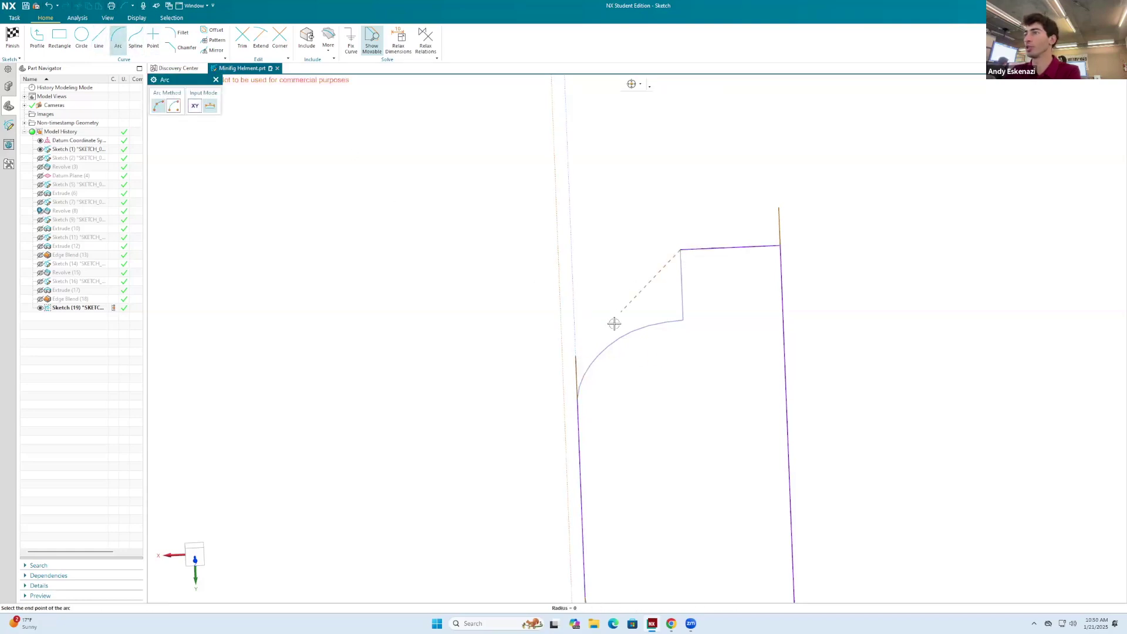
click(574, 356)
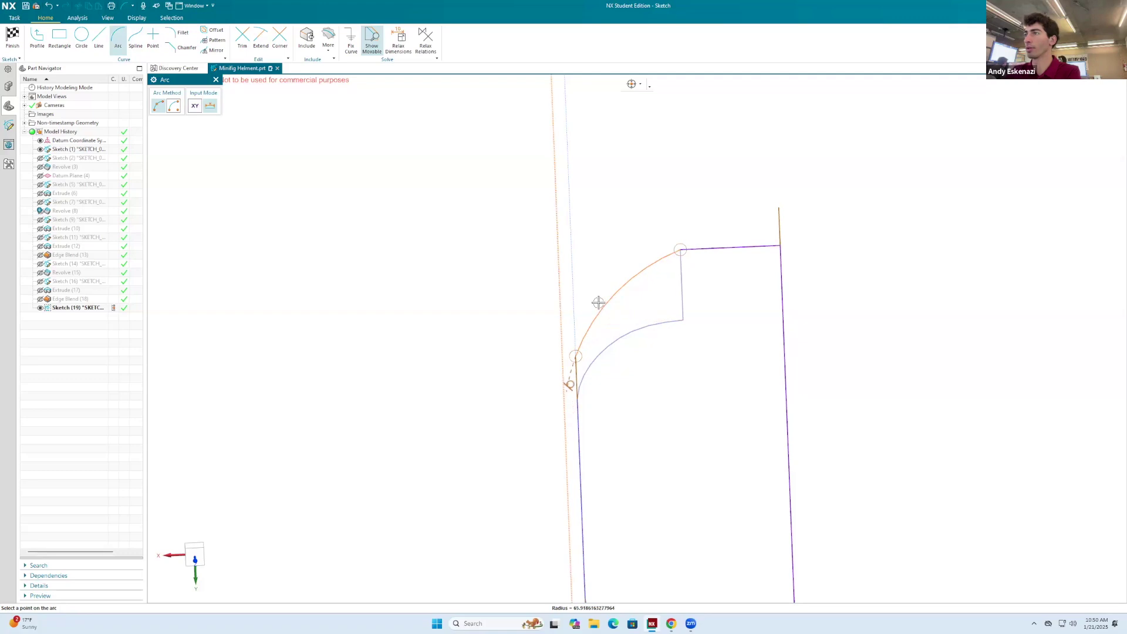
click(595, 296)
key(Escape)
click(584, 317)
scroll(584, 317, up, 3)
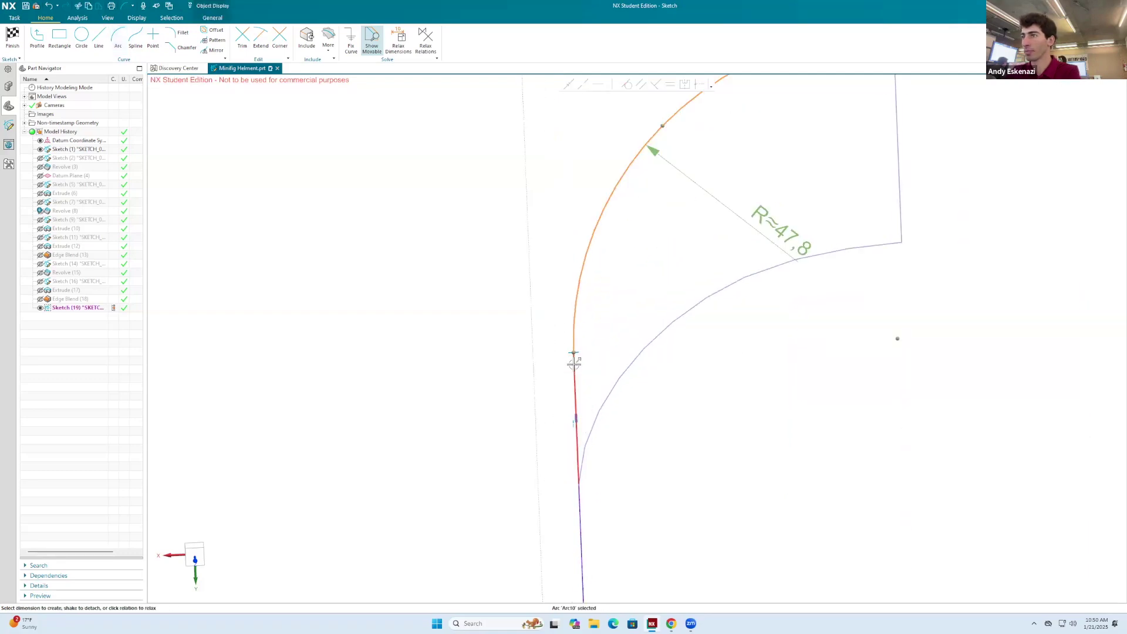
mouse_move(573, 353)
mouse_down()
mouse_move(574, 377)
mouse_move(575, 327)
mouse_move(574, 354)
mouse_up()
scroll(541, 403, down, 5)
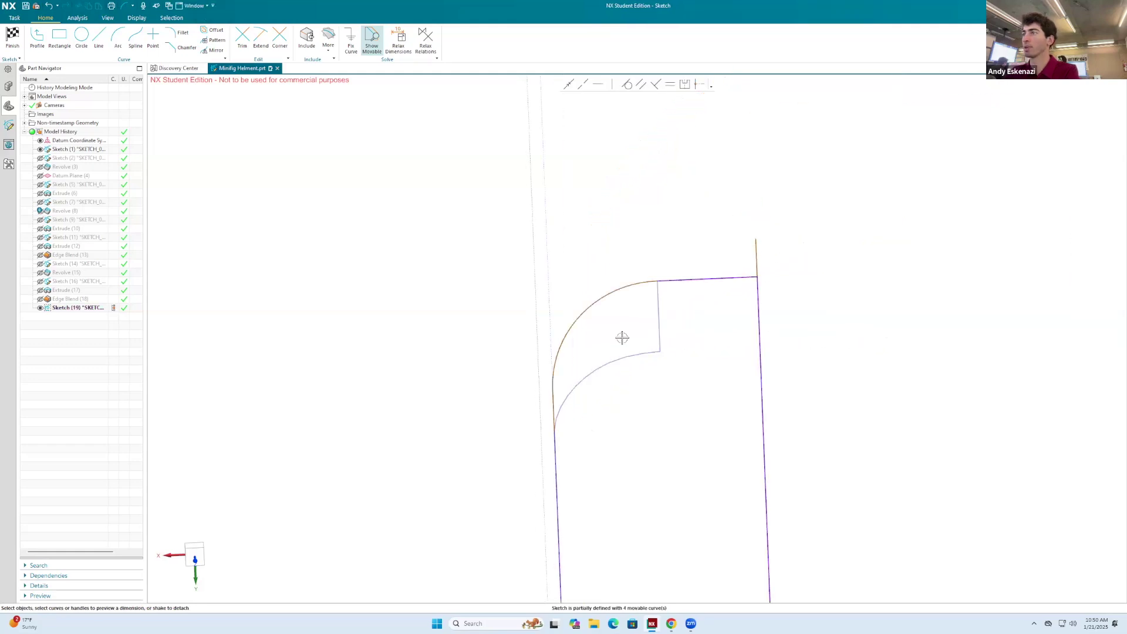
Draw a bottom line about 15 mm long from the vertical side line's lower end outward past the sketch origin.
scroll(605, 202, down, 4)
scroll(576, 420, up, 4)
click(100, 39)
scroll(599, 355, up, 4)
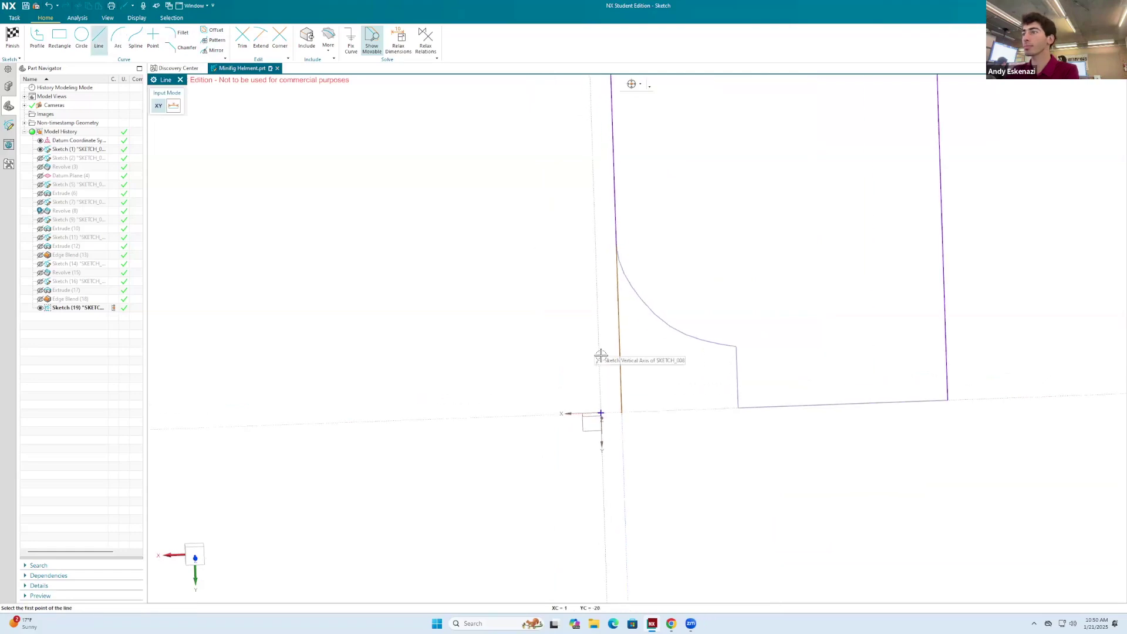
click(635, 448)
click(551, 449)
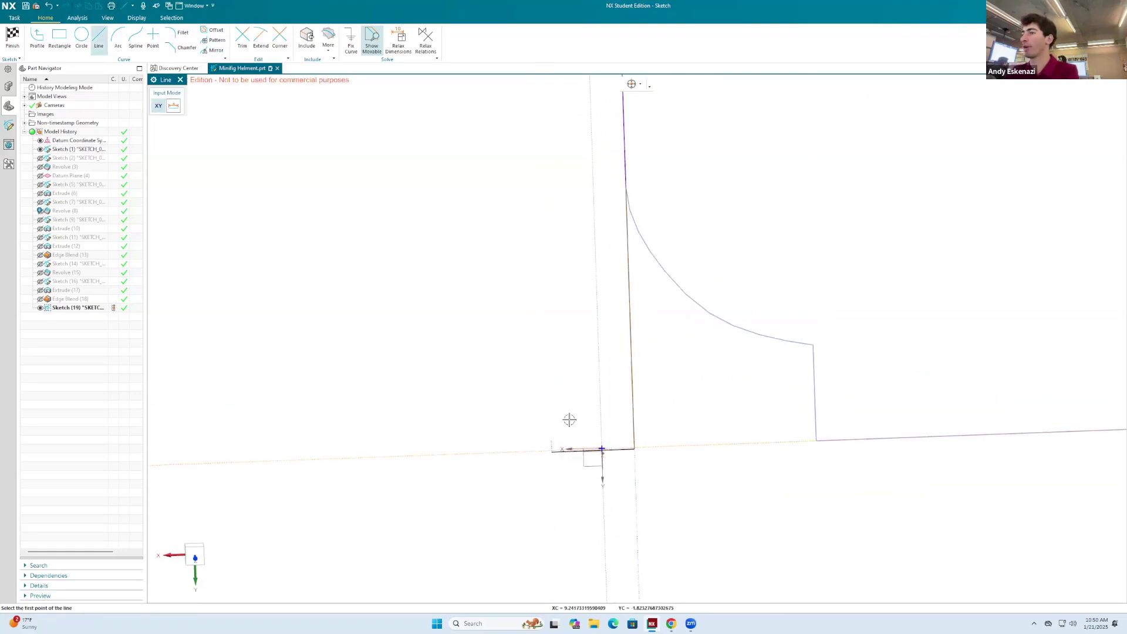
Test the corner between the short bottom line and the vertical line by moving it slightly below the horizontal axis.
scroll(564, 427, up, 2)
scroll(616, 419, up, 3)
key(Escape)
click(641, 411)
mouse_move(642, 435)
mouse_down()
mouse_move(644, 412)
mouse_move(643, 444)
mouse_up()
click(643, 411)
middle_drag(618, 480, 629, 465)
middle_drag(645, 365, 645, 365)
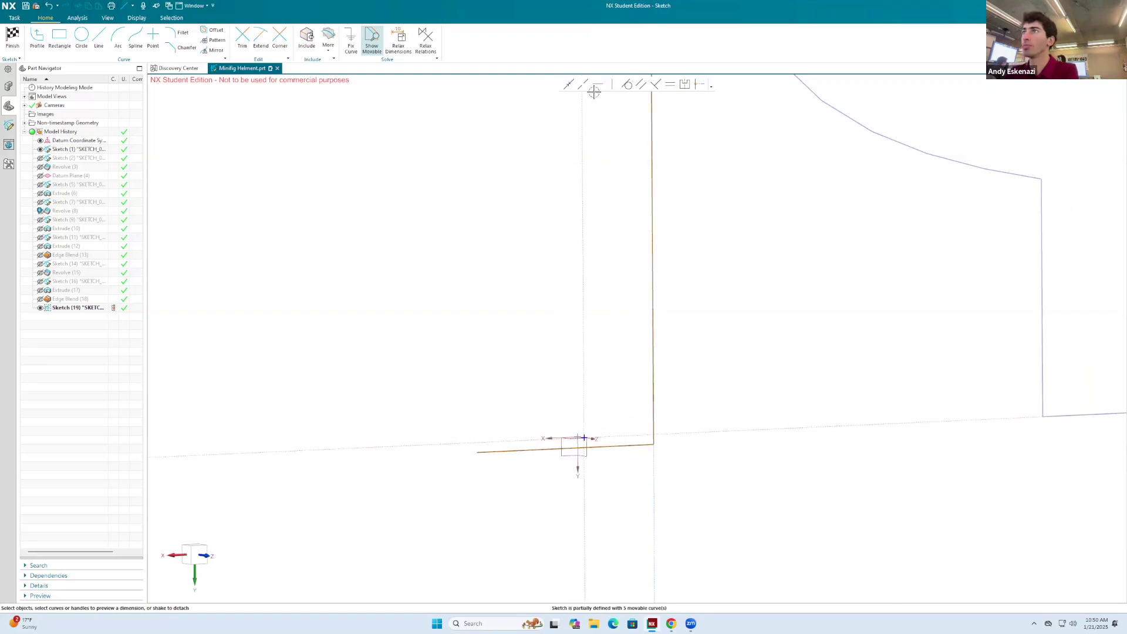
Try making the short bottom line collinear with the sketch's horizontal axis.
click(581, 88)
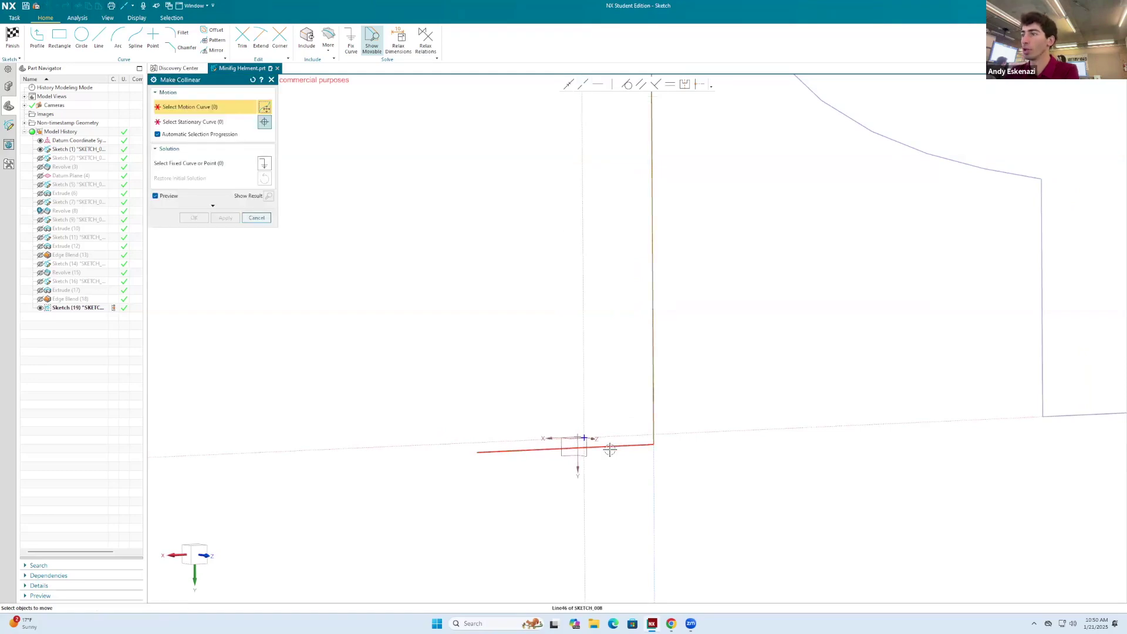
click(610, 446)
click(610, 437)
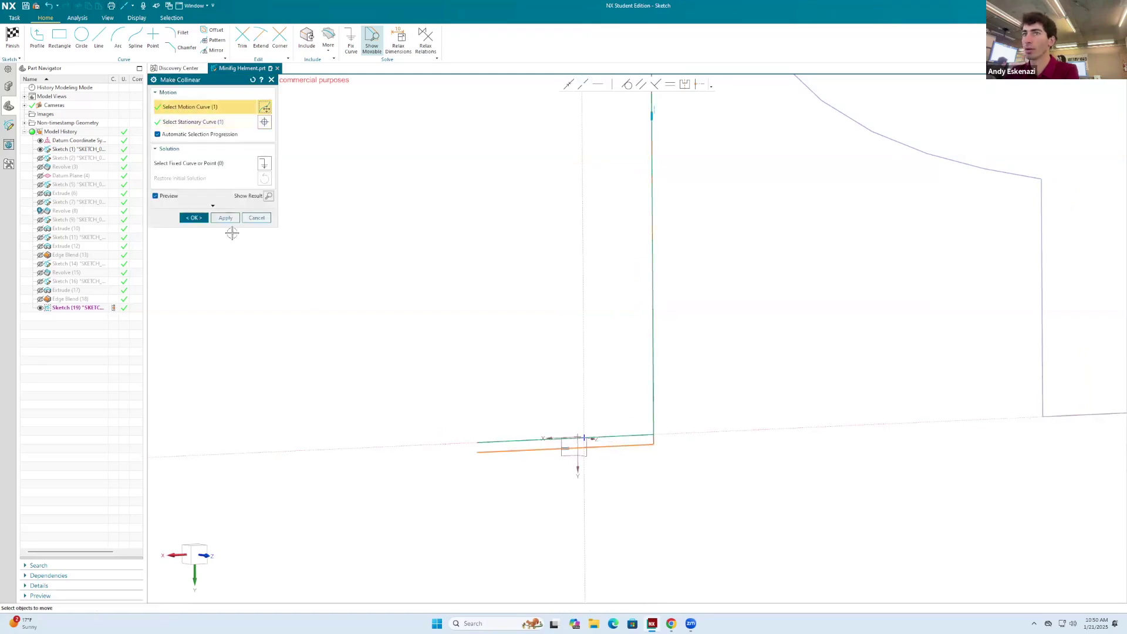
click(194, 217)
click(99, 38)
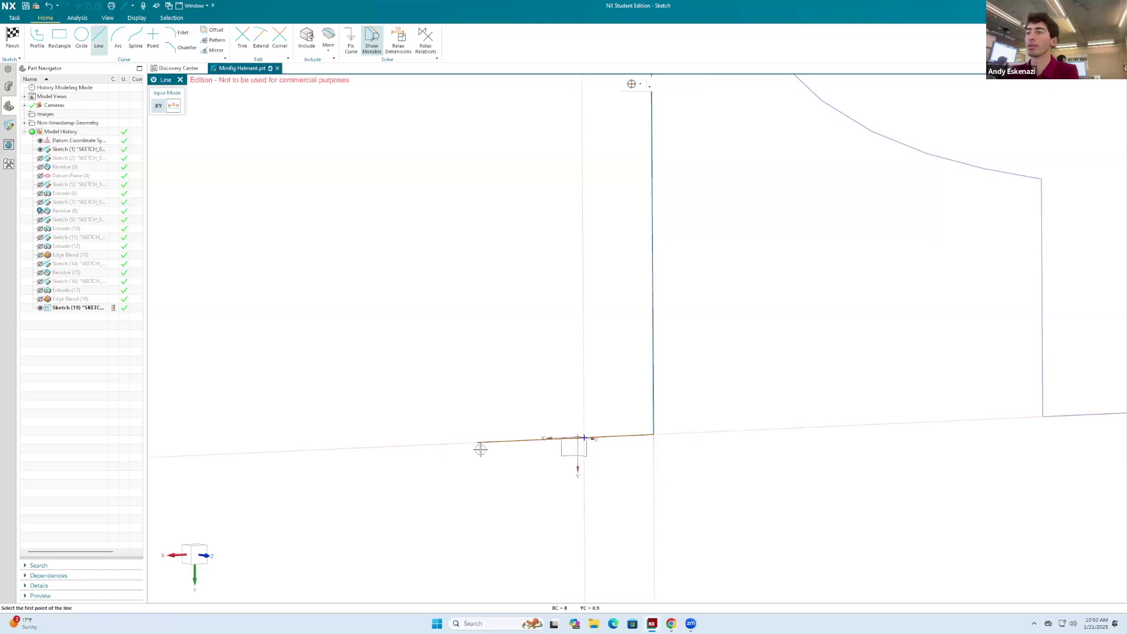
scroll(510, 471, down, 5)
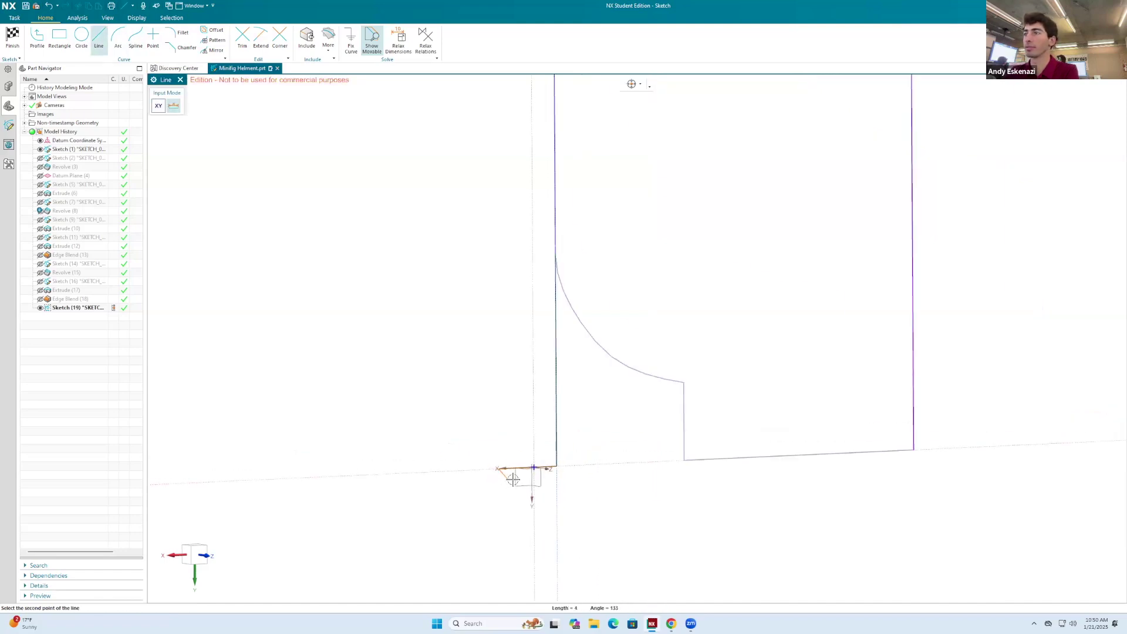
scroll(523, 478, up, 5)
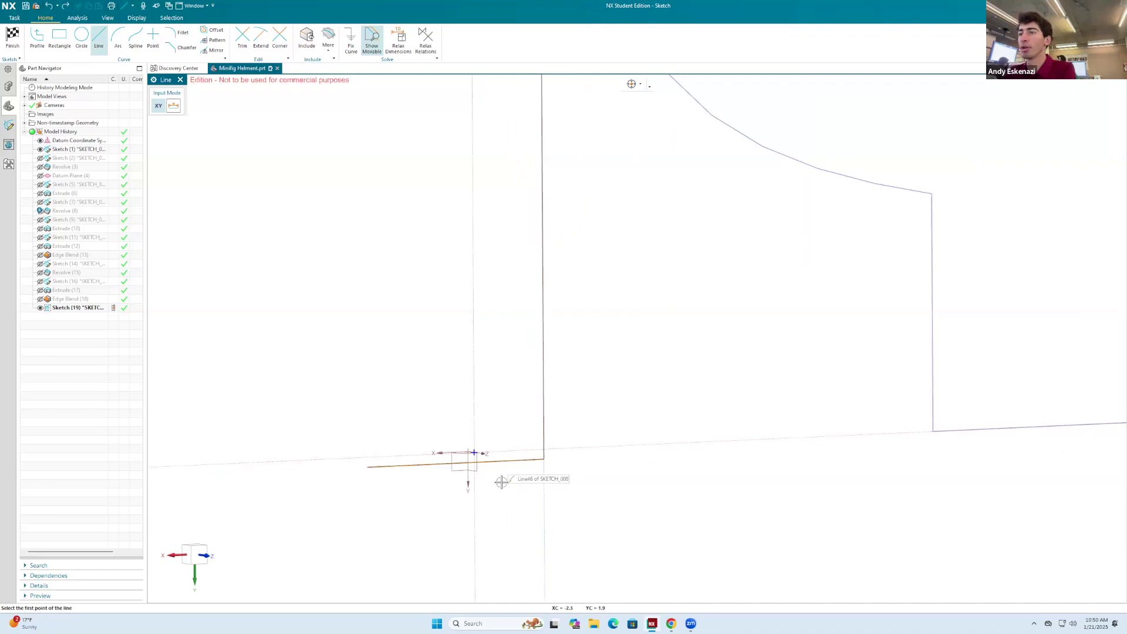
right_click(530, 461)
click(523, 451)
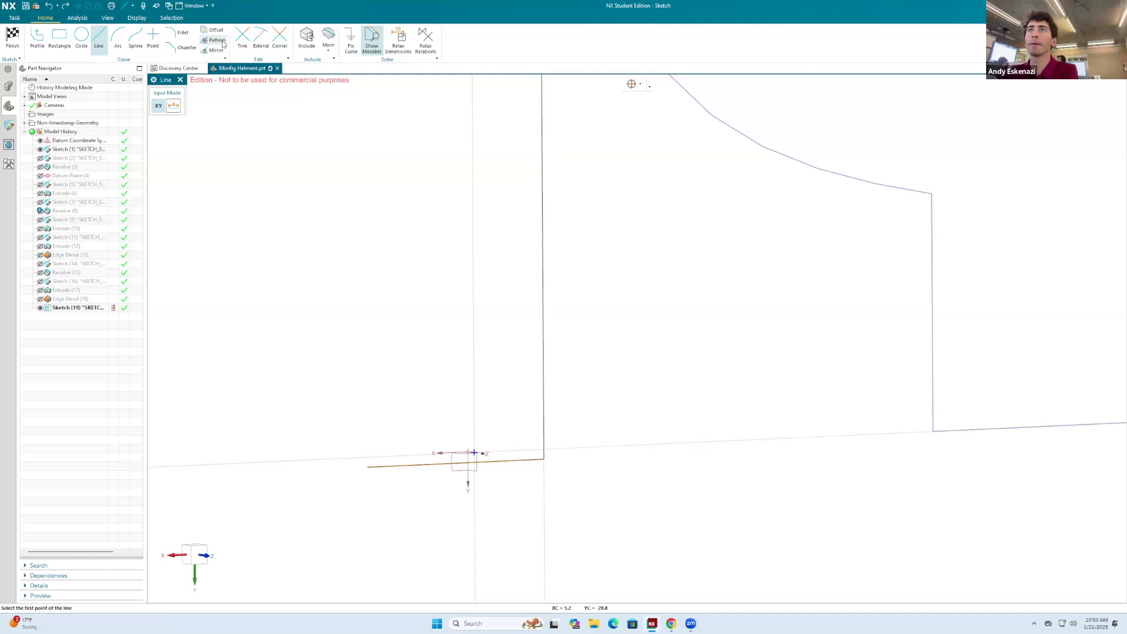
key(Escape)
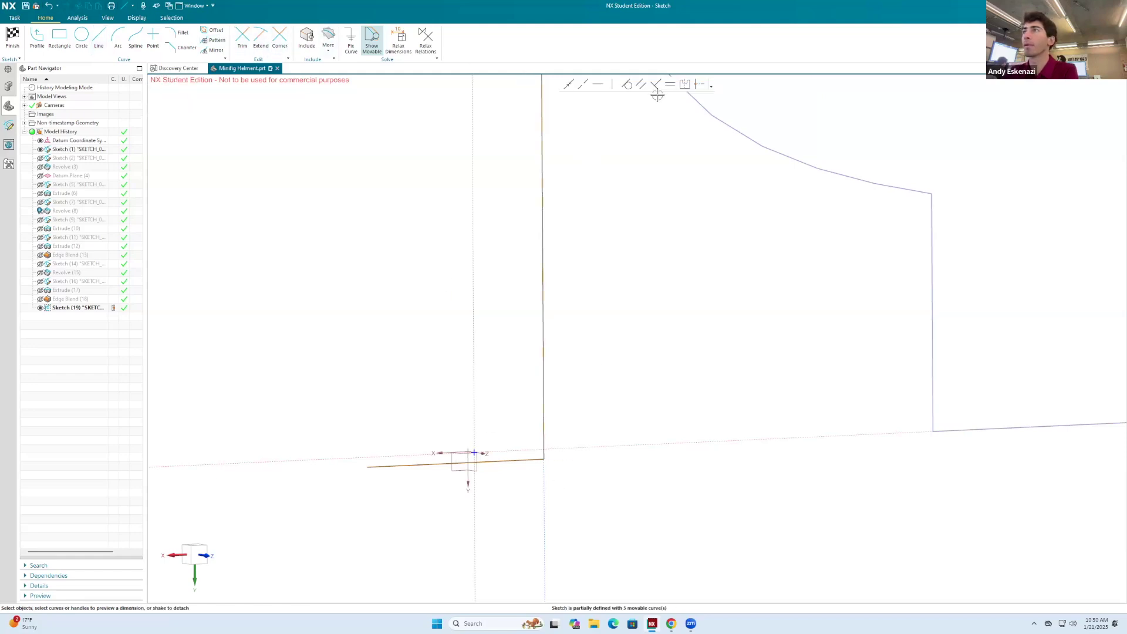
Apply a Make Collinear relation between the short bottom line and the sketch's horizontal axis.
click(582, 85)
click(517, 462)
click(520, 451)
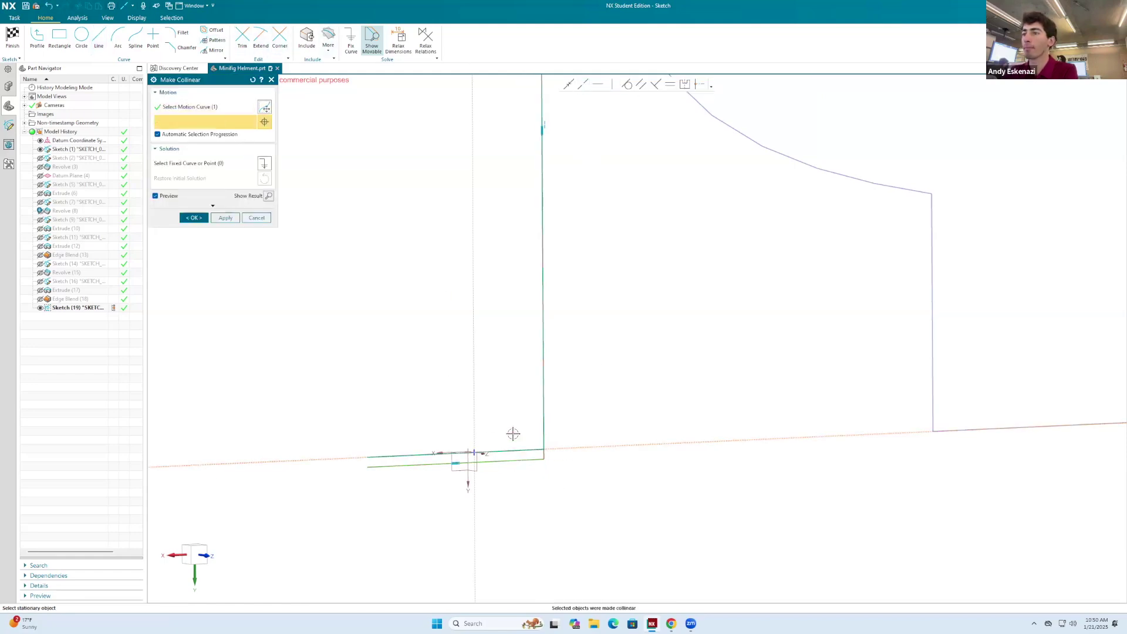
click(194, 218)
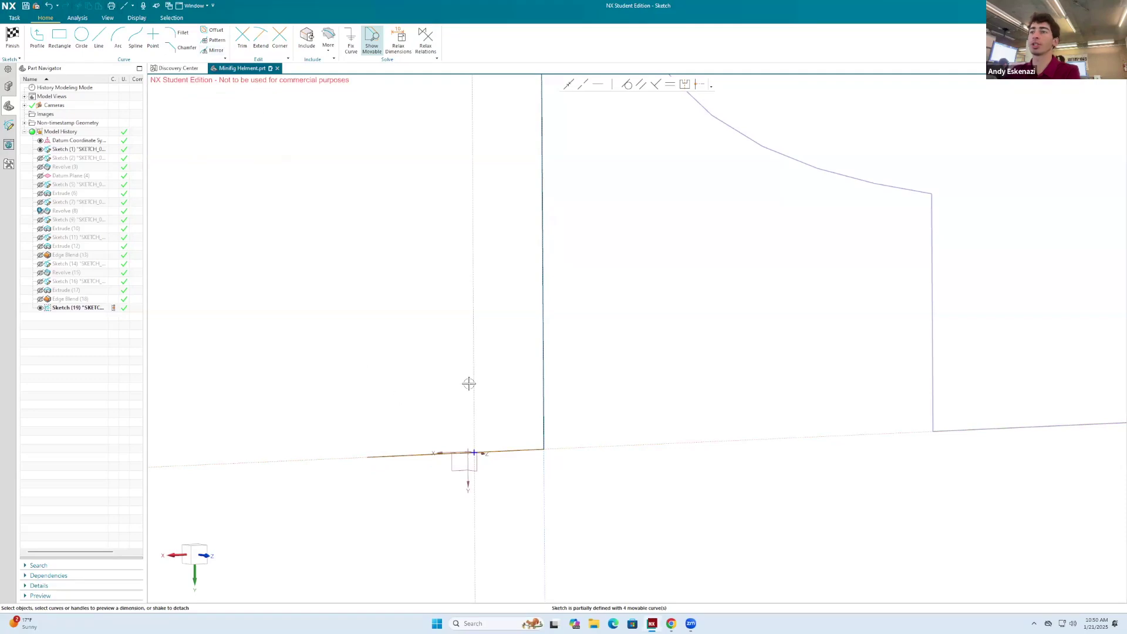
Dimension the short bottom line's length at 15 mm.
key(d)
click(516, 450)
click(517, 494)
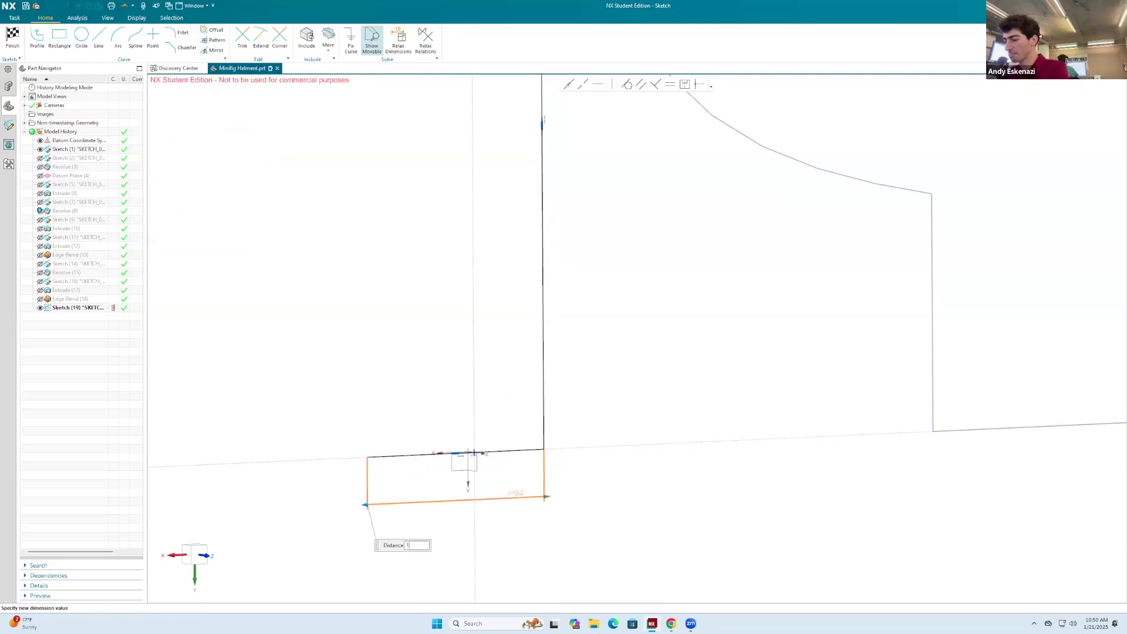
text(15)
key(Return)
Dimension the short vertical line above the profile's top edge at 15 mm.
scroll(582, 559, down, 3)
scroll(651, 391, up, 4)
scroll(651, 390, up, 1)
key(d)
click(634, 444)
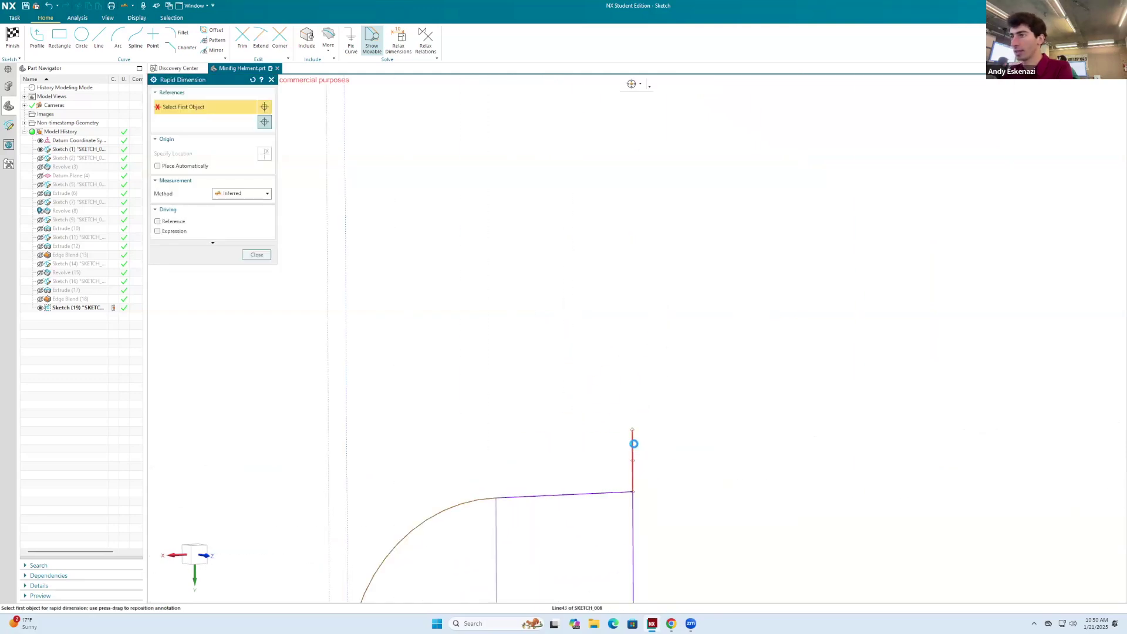
click(686, 448)
text(15)
key(Return)
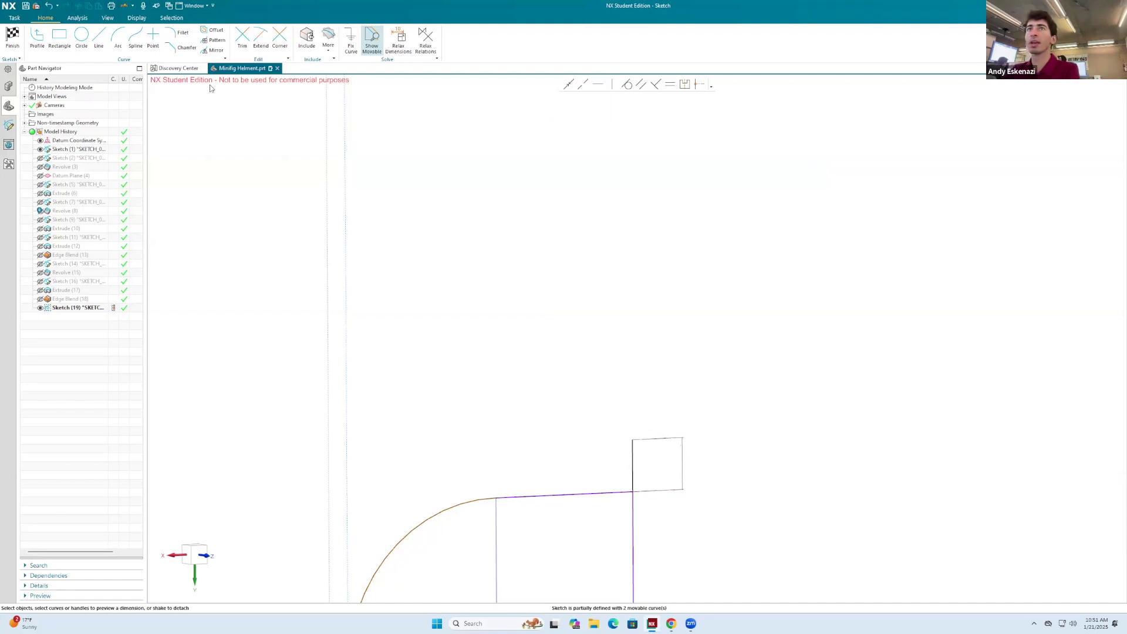
click(213, 30)
click(534, 495)
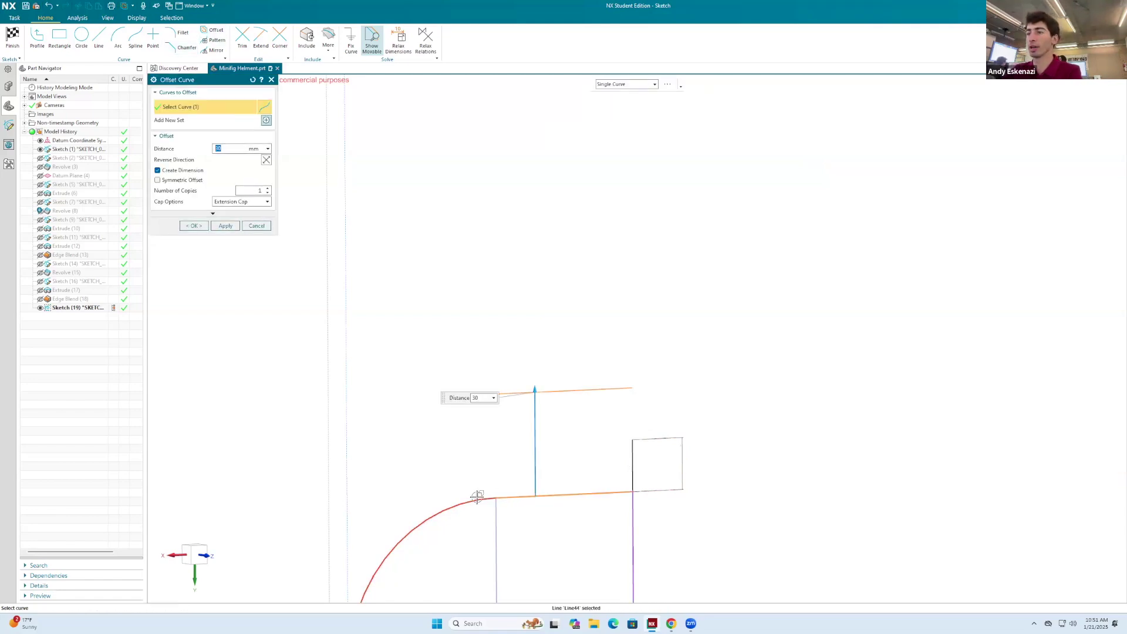
click(476, 497)
scroll(531, 458, down, 5)
click(498, 487)
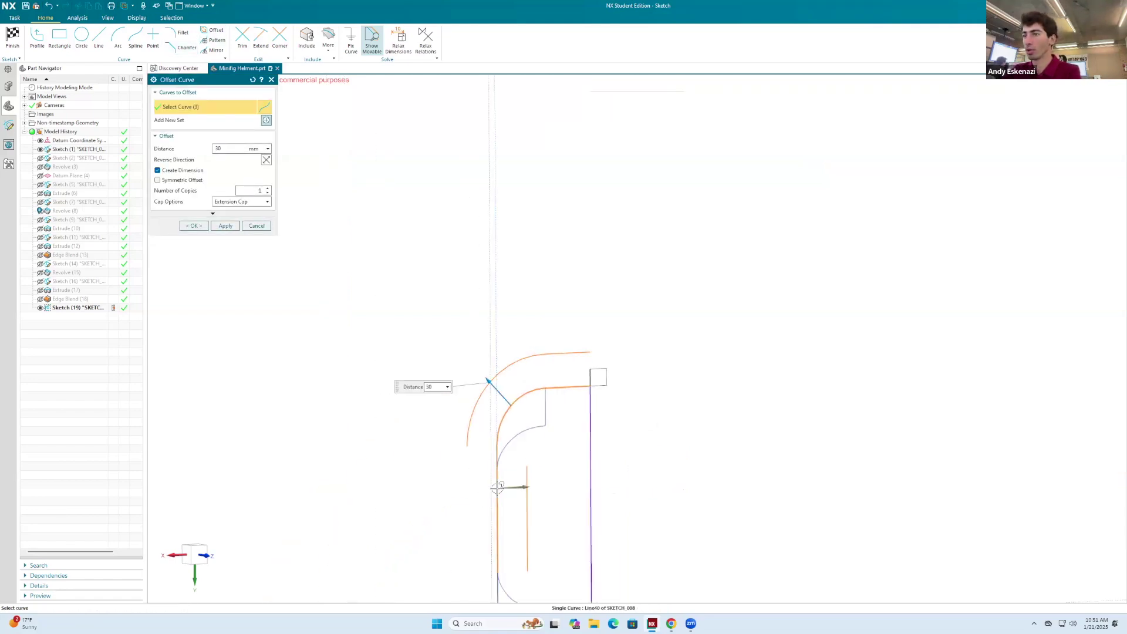
scroll(493, 463, up, 4)
click(502, 443)
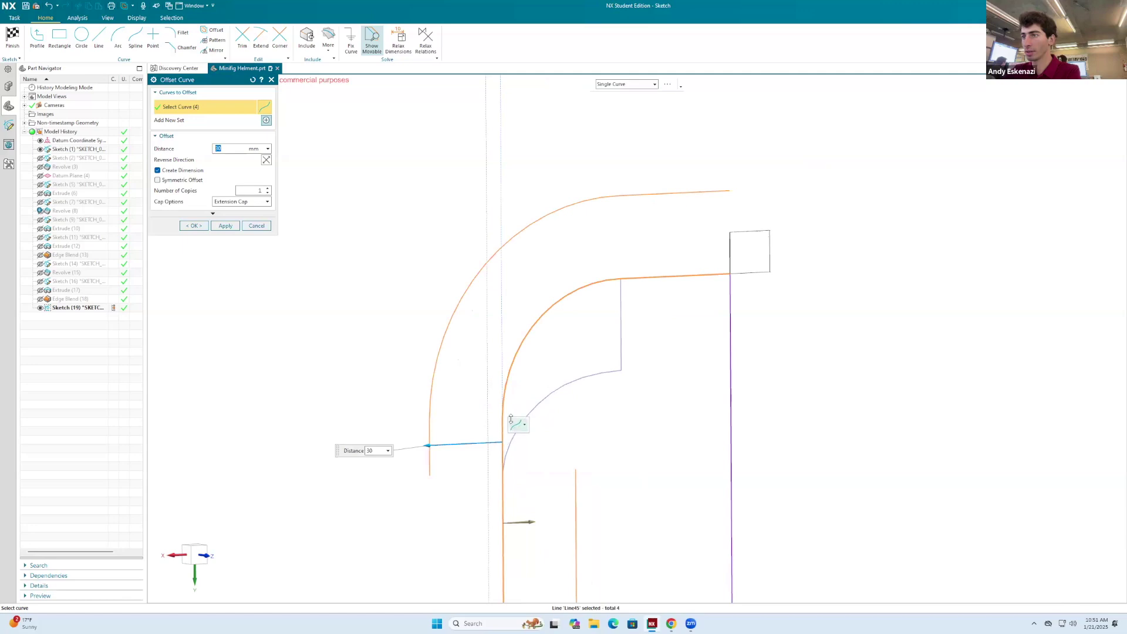
scroll(549, 392, down, 4)
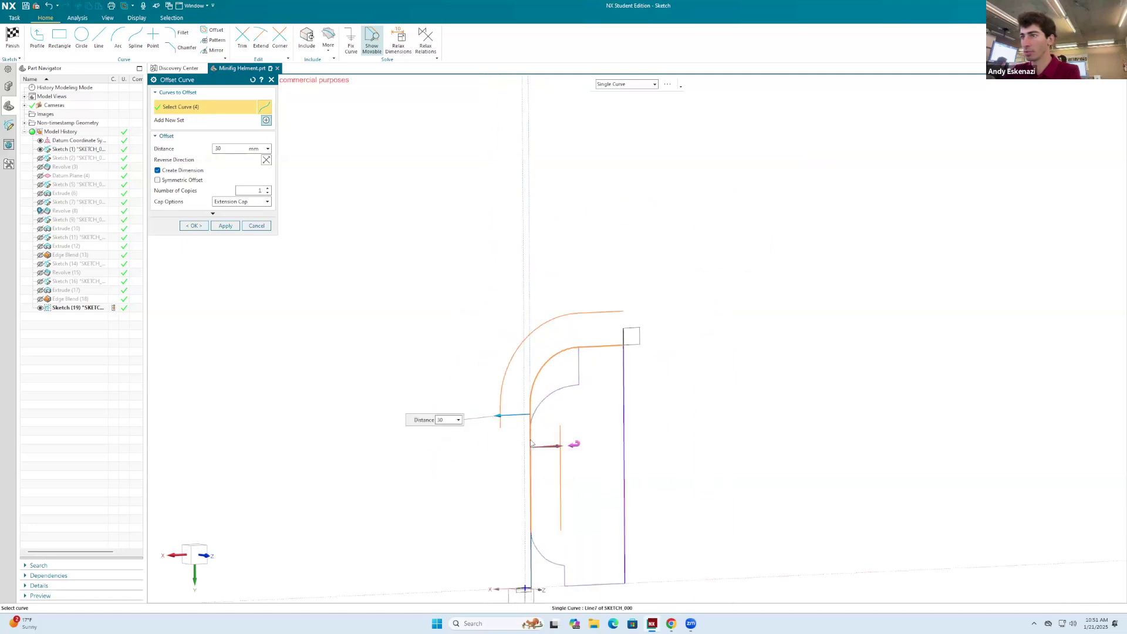
click(531, 443)
click(563, 321)
key(Escape)
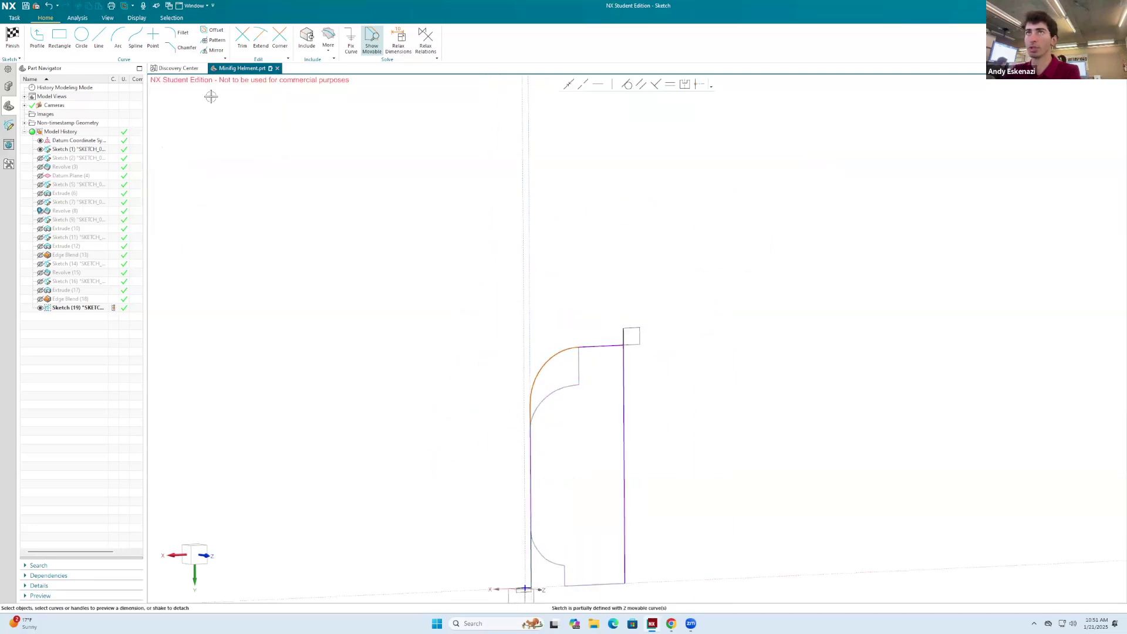
Offset the vertical side lines, the corner arc and the top line outward by 15 mm as one chain.
click(215, 32)
scroll(584, 284, up, 3)
scroll(617, 294, down, 4)
scroll(577, 445, up, 3)
click(577, 444)
click(577, 359)
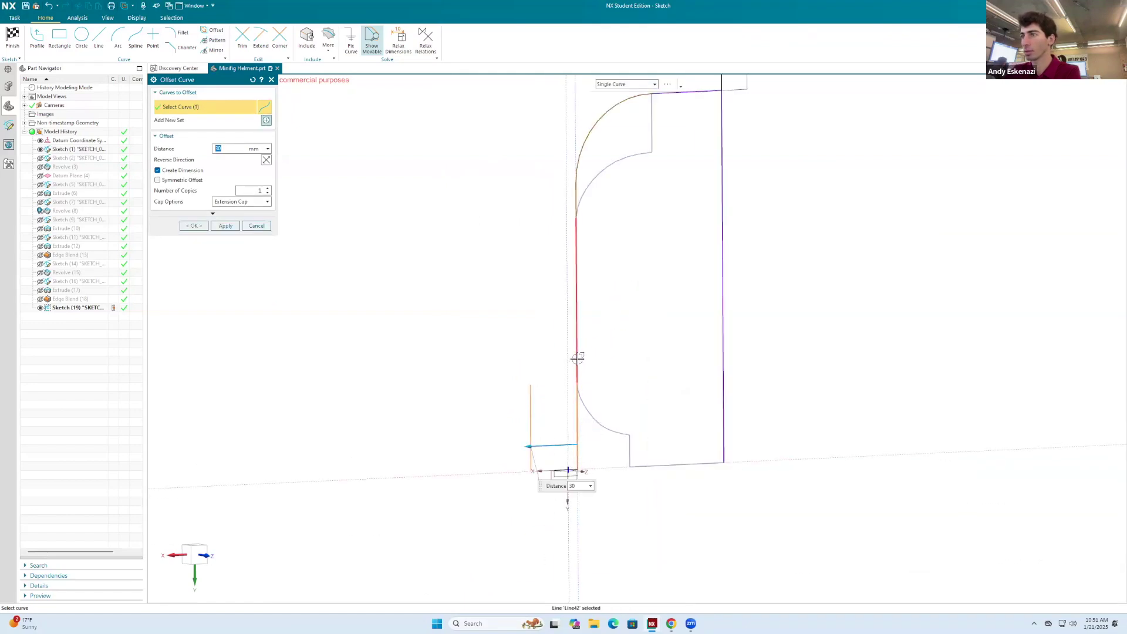
click(576, 195)
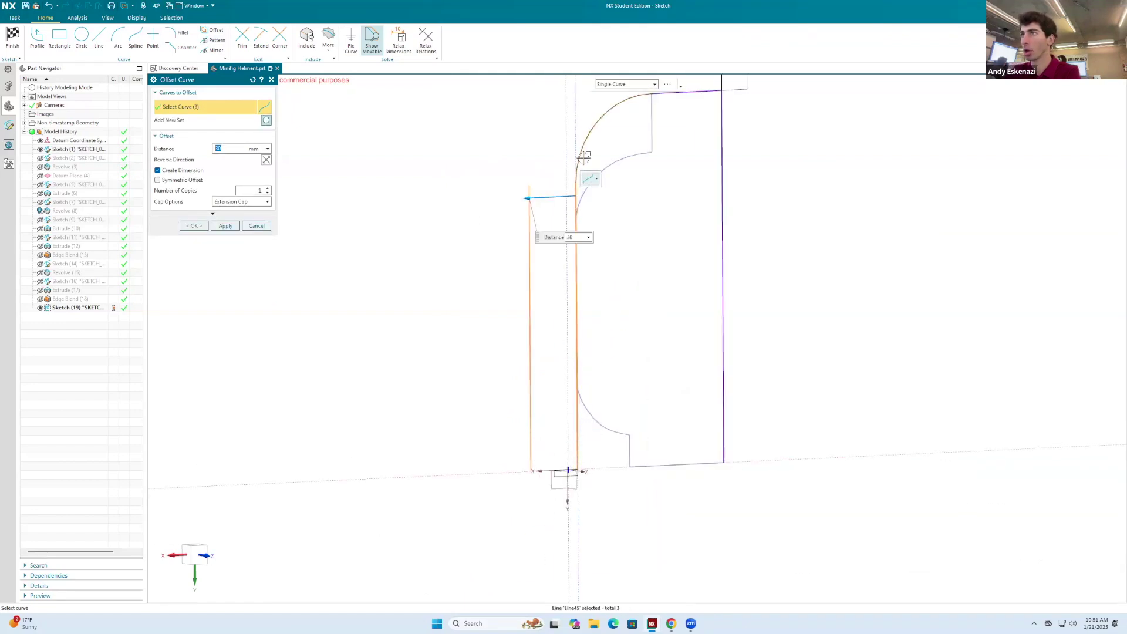
click(584, 153)
scroll(578, 176, down, 3)
click(626, 136)
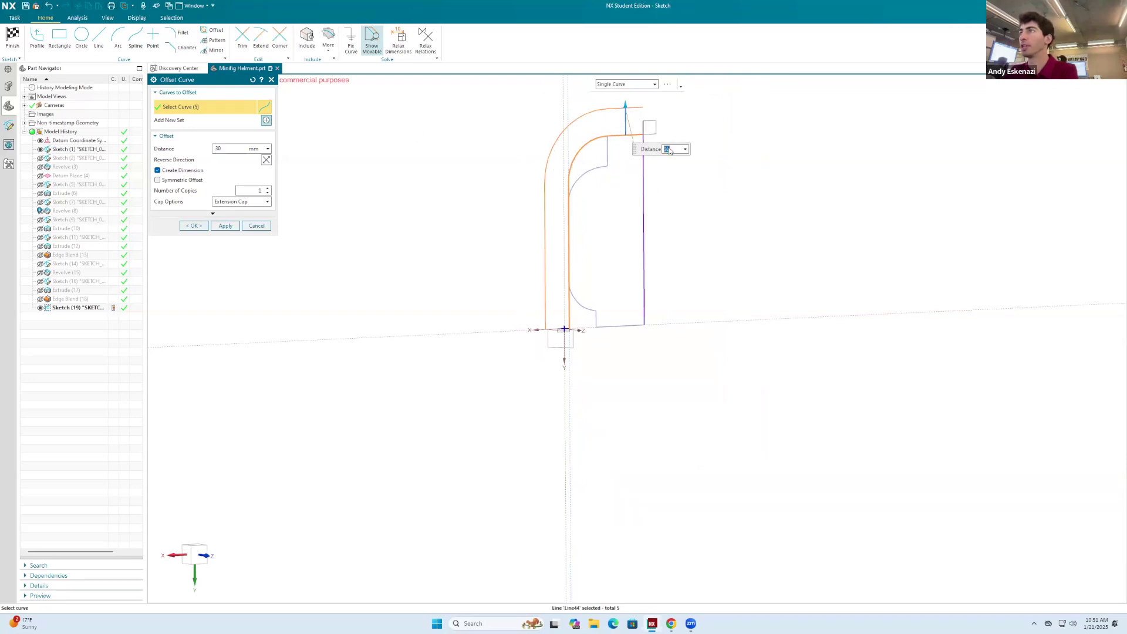
text(15)
key(Return)
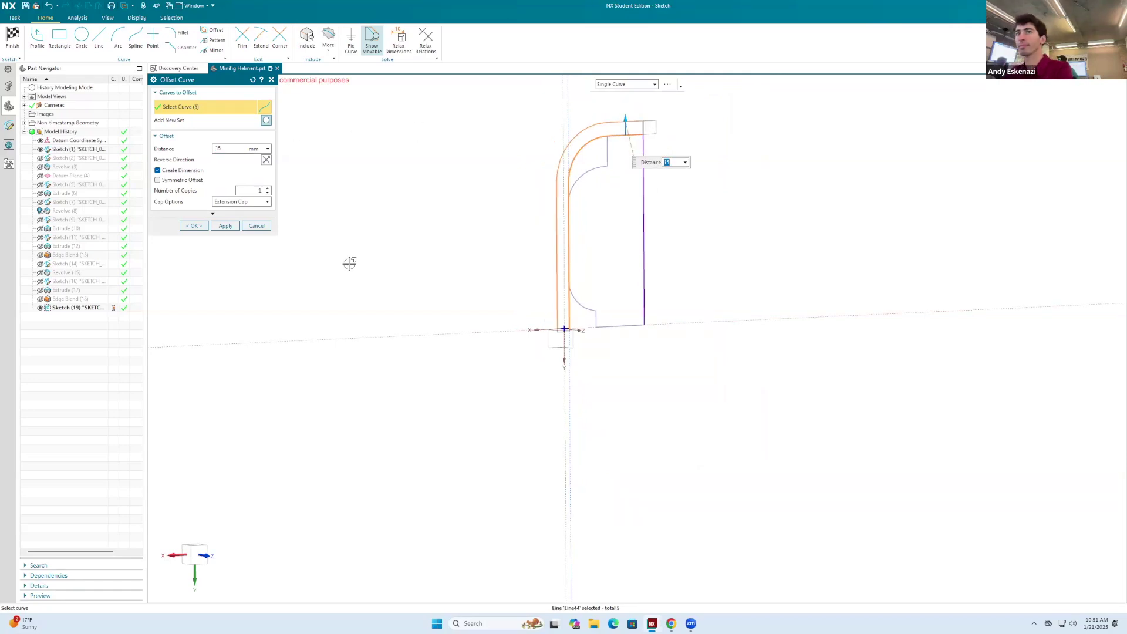
click(194, 226)
scroll(640, 141, up, 5)
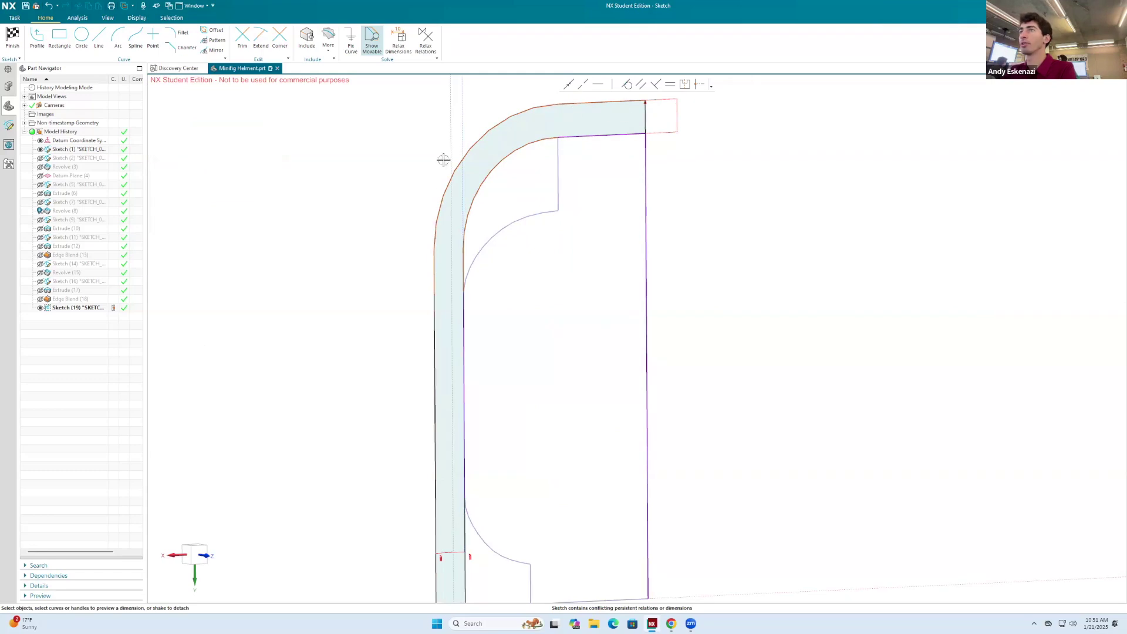
scroll(503, 306, down, 4)
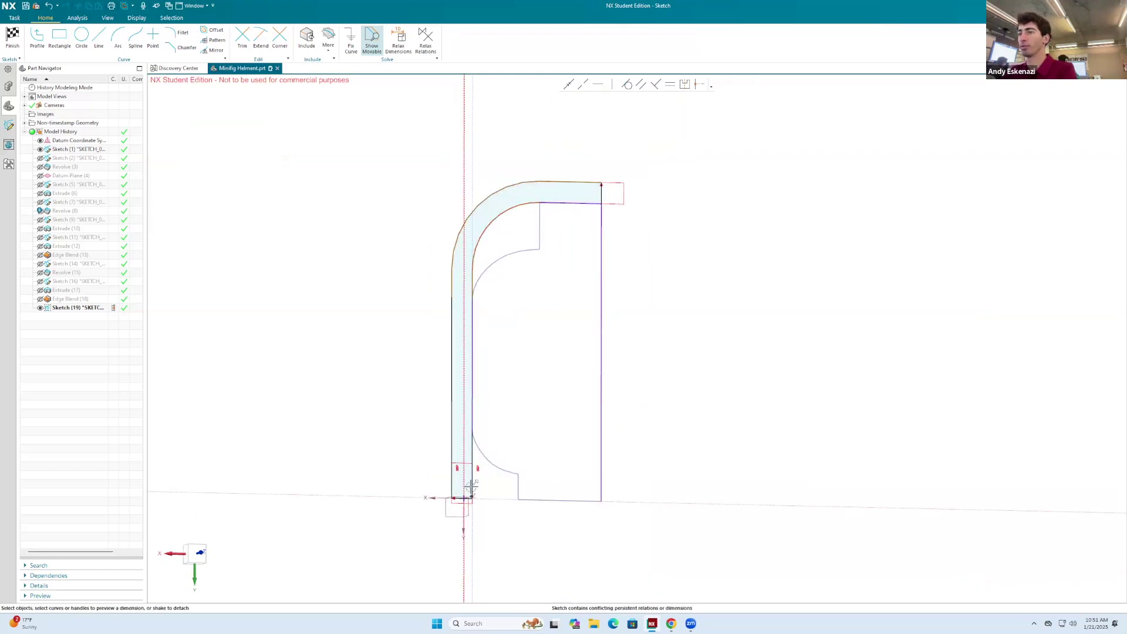
Resolve the conflicting 15 mm dimension below the profile's short bottom line and finish the sketch.
scroll(493, 456, up, 4)
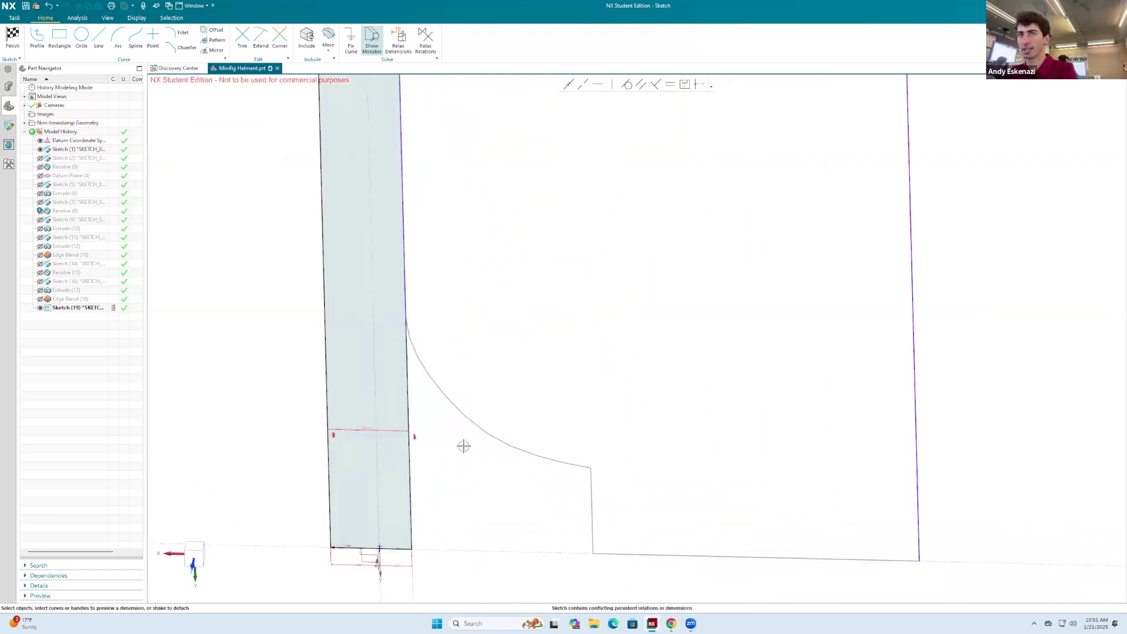
scroll(396, 560, up, 4)
right_click(396, 558)
click(445, 571)
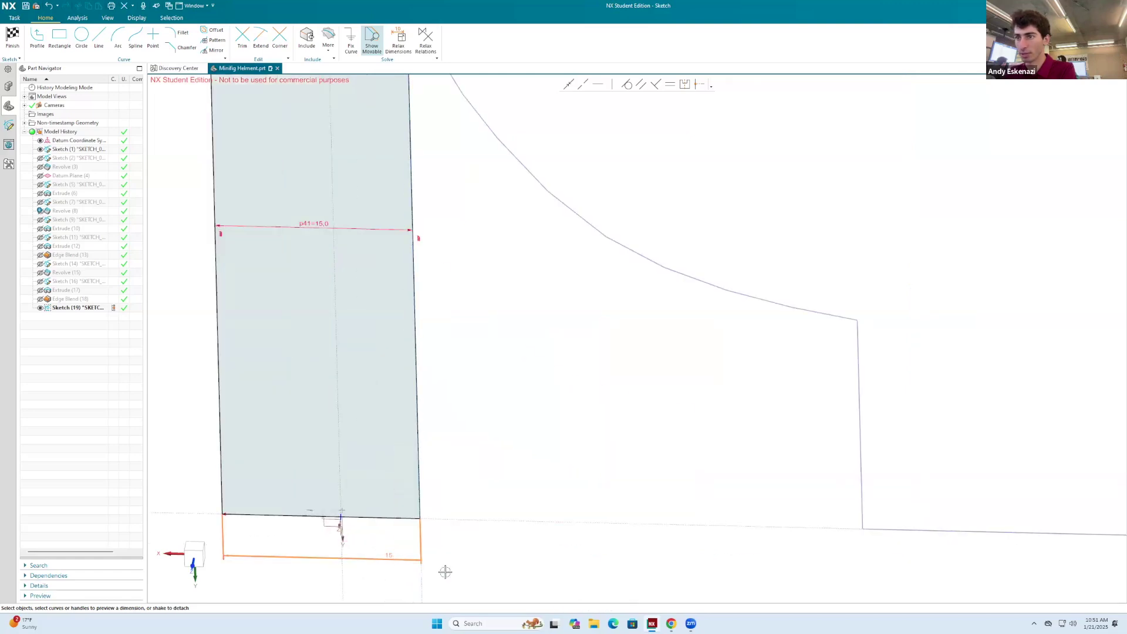
scroll(502, 447, down, 3)
scroll(503, 447, down, 1)
right_click(435, 352)
click(476, 356)
scroll(505, 418, down, 3)
mouse_move(553, 320)
middle_down()
mouse_move(575, 309)
mouse_move(583, 281)
mouse_move(603, 332)
mouse_move(586, 206)
mouse_move(604, 234)
mouse_move(593, 226)
middle_up()
click(17, 42)
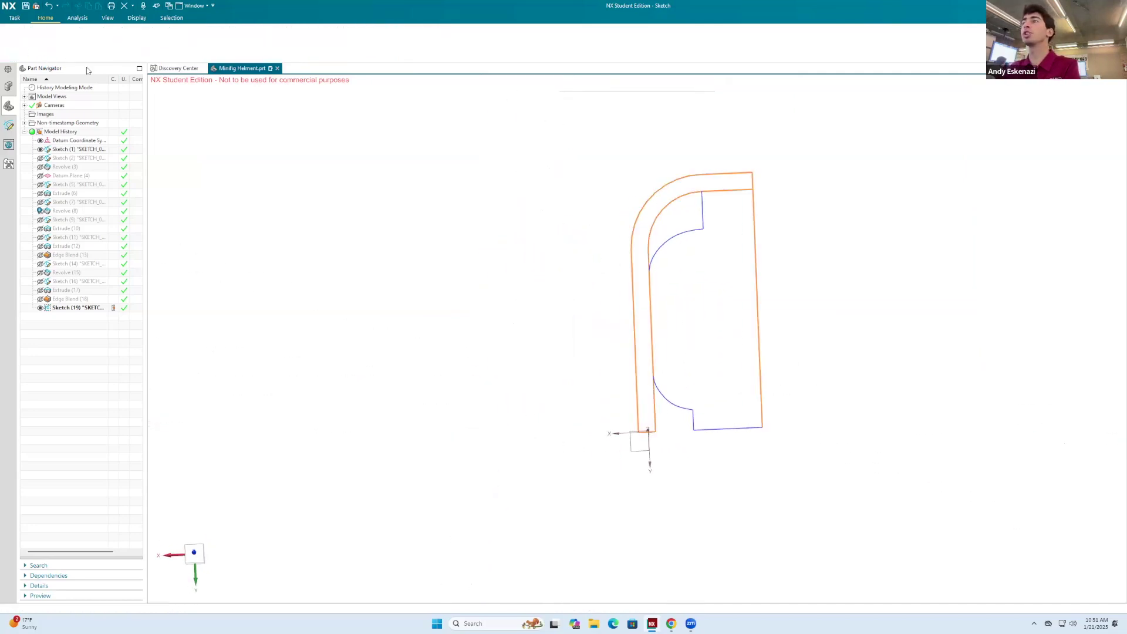
Revolve the closed shell profile a full 360° about the long vertical centre line, with no Boolean, to form the helmet body.
click(75, 46)
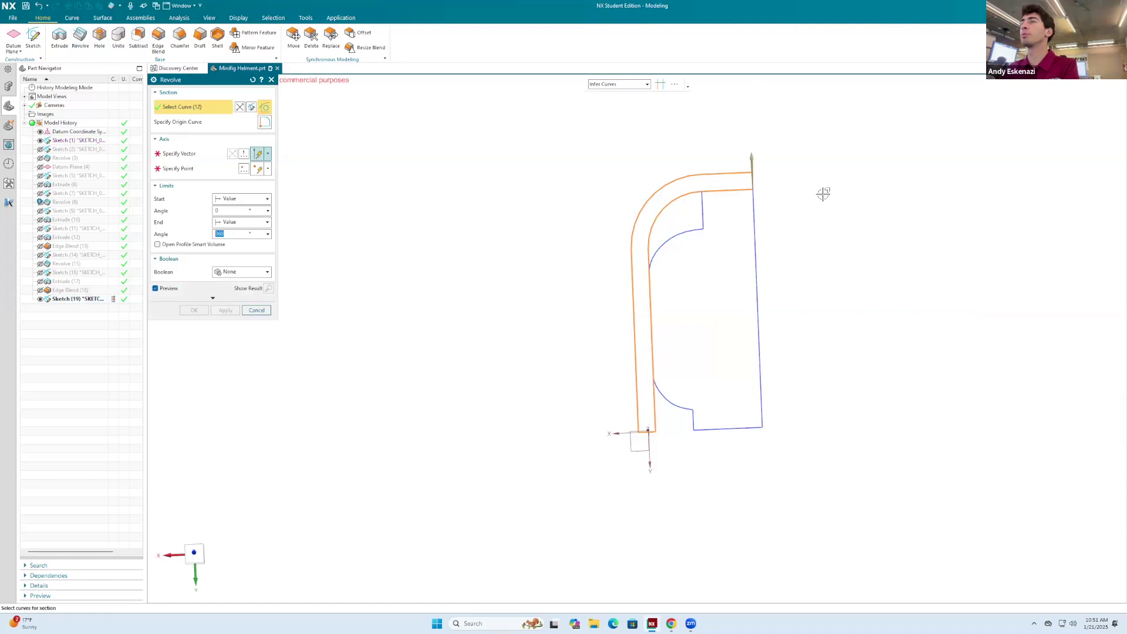
click(193, 154)
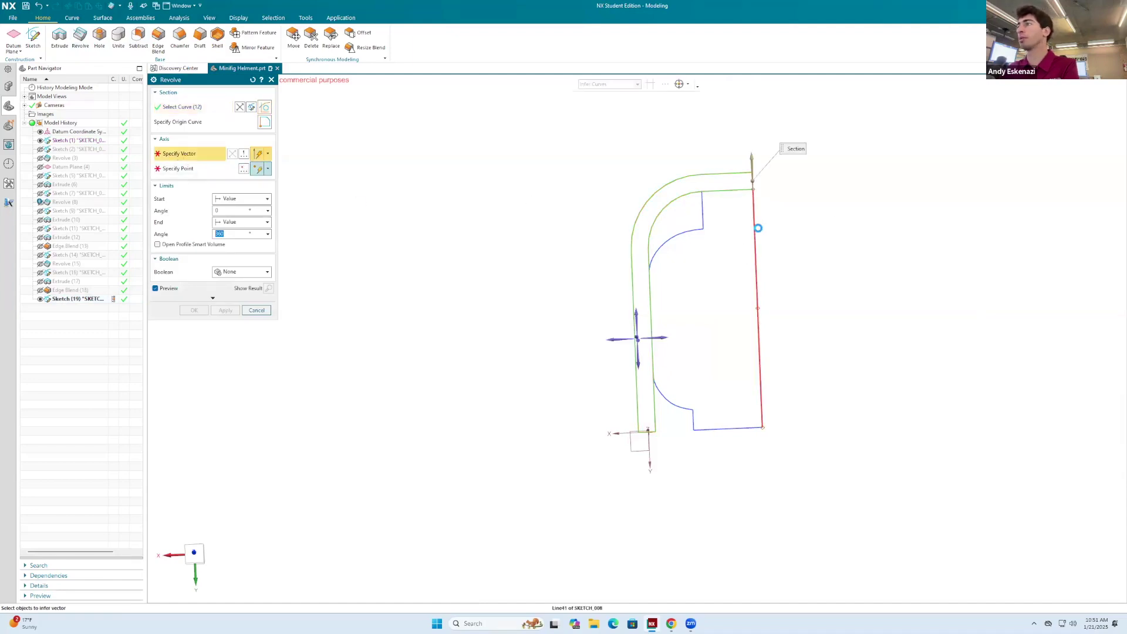
click(755, 229)
click(192, 310)
middle_drag(621, 355, 657, 335)
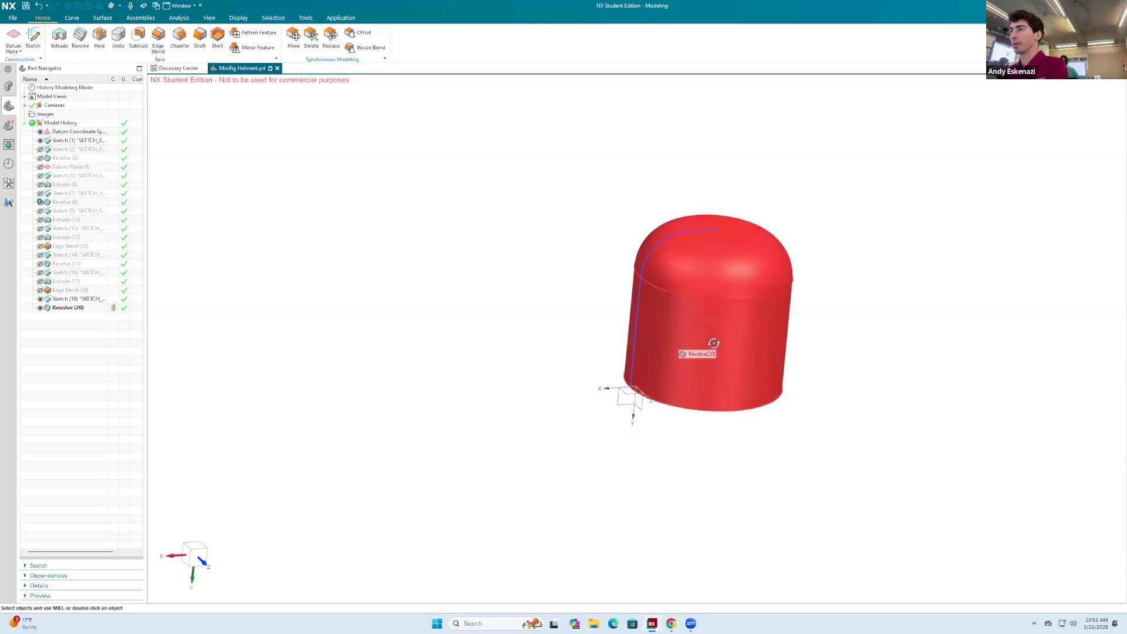
middle_drag(712, 334, 649, 297)
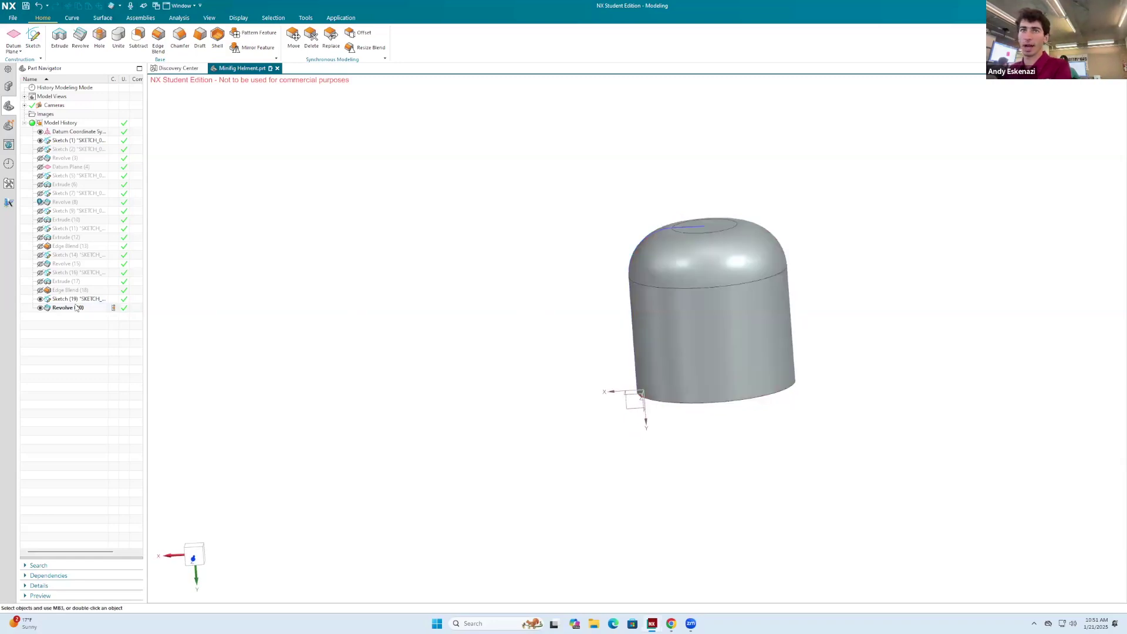
Start a new sketch on the Top principal plane through the revolved helmet.
click(40, 273)
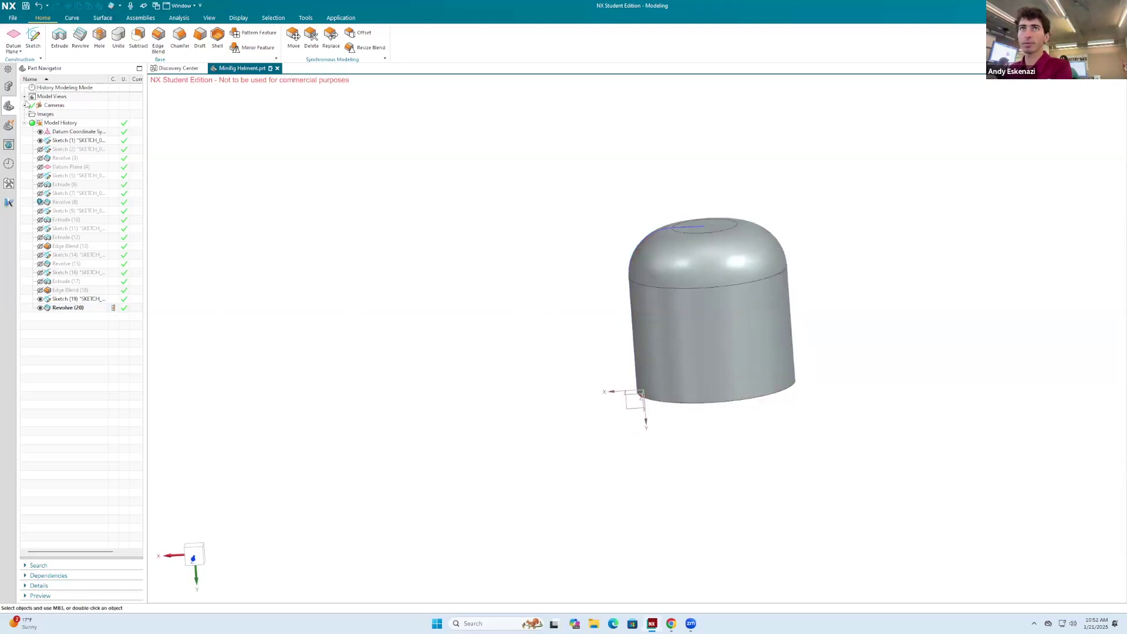
click(33, 37)
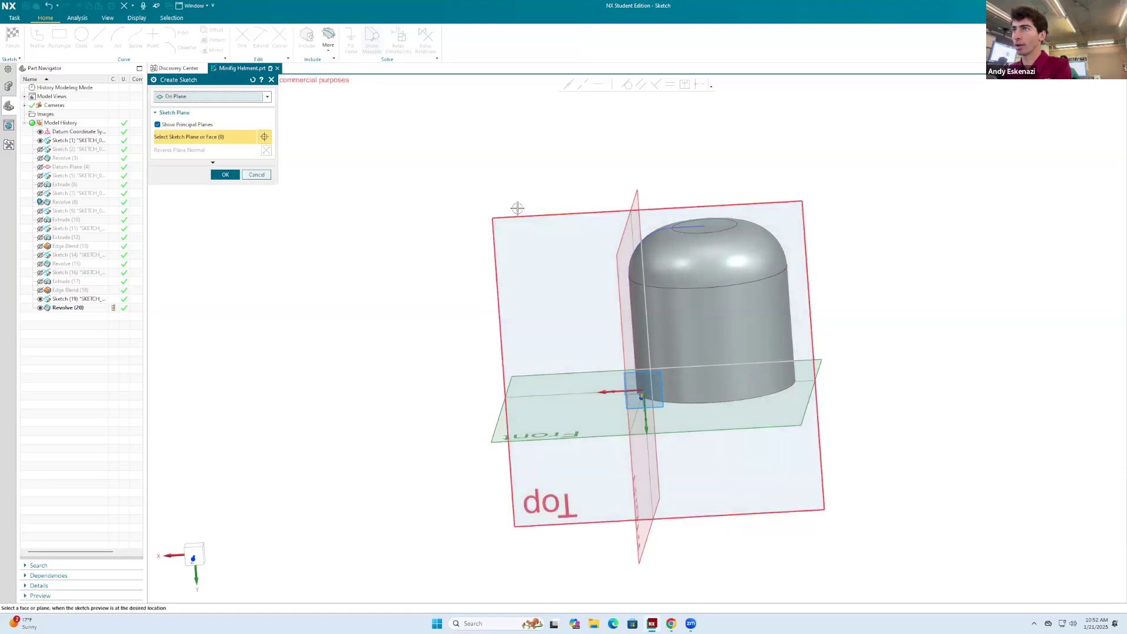
click(517, 213)
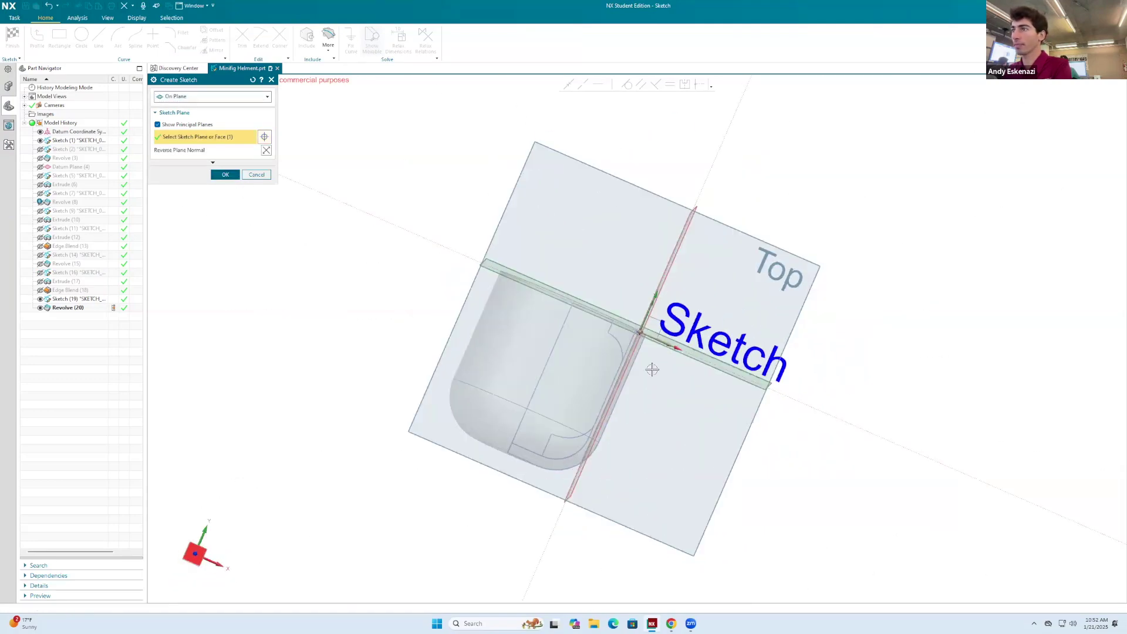
middle_click(652, 369)
Sketch a visor rectangle about 48 mm wide, reaching inward from the helmet's outer front edge between rim and dome.
key(r)
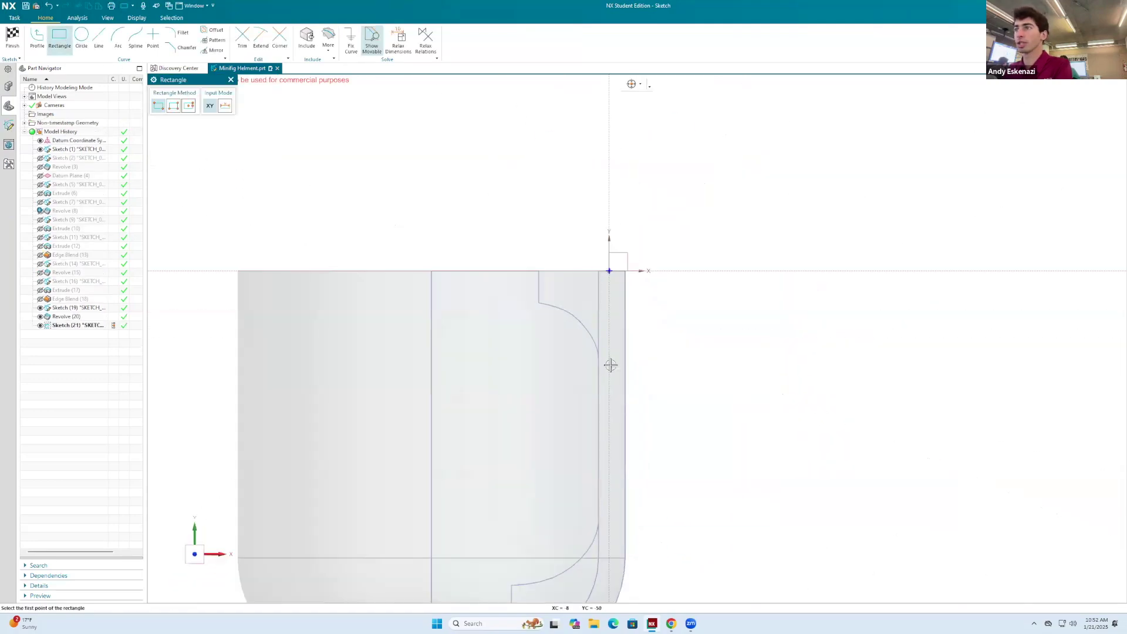
right_click(668, 317)
click(783, 306)
click(784, 318)
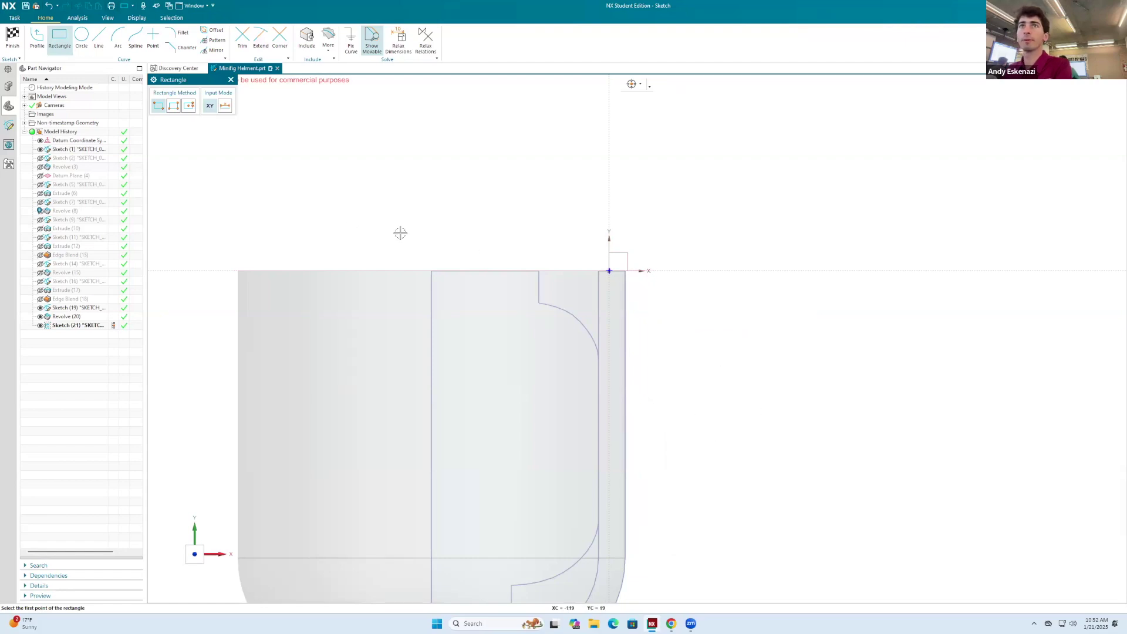
click(625, 337)
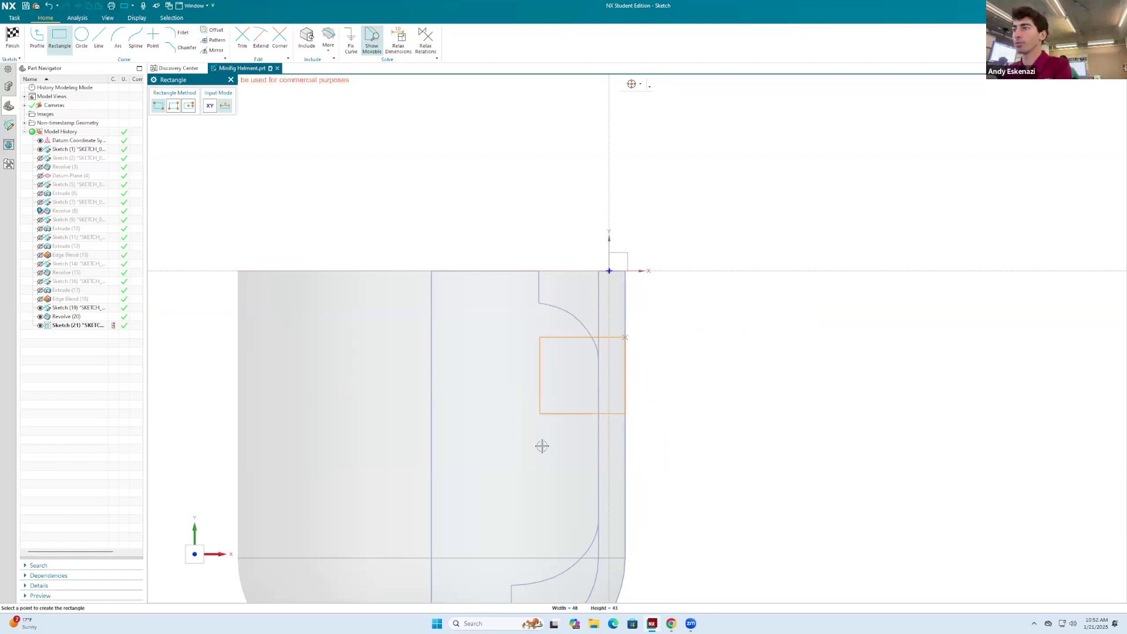
click(544, 508)
scroll(669, 354, down, 3)
scroll(647, 410, up, 1)
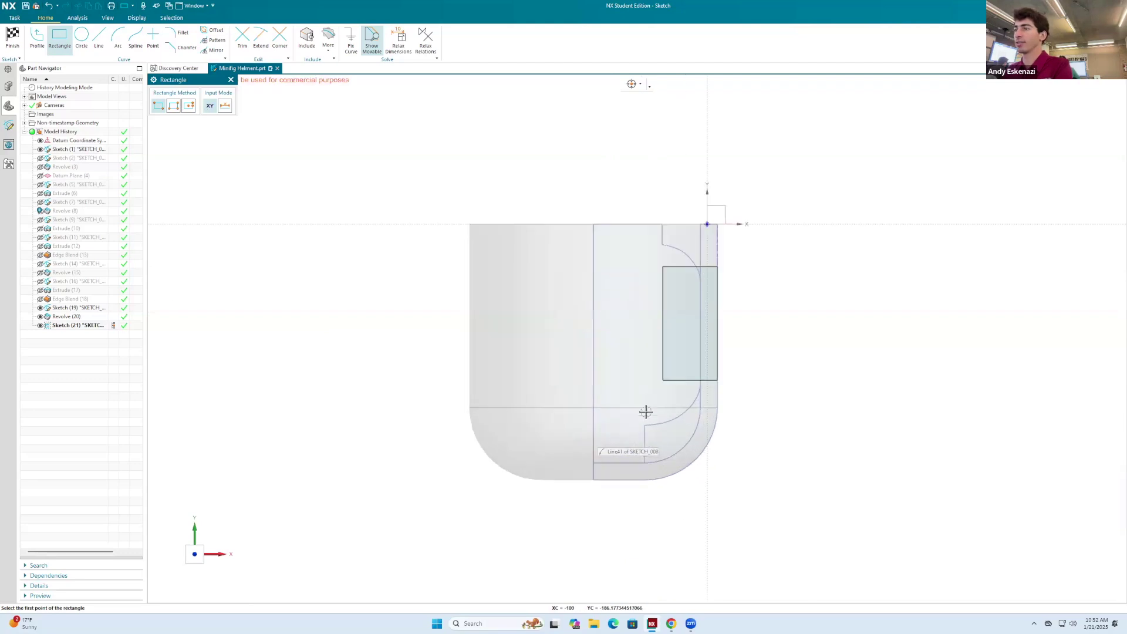
Stretch the visor rectangle toward the dome by moving its edge nearest the dome, and finish the sketch.
key(Escape)
drag(675, 381, 677, 398)
scroll(713, 431, down, 2)
scroll(673, 314, up, 3)
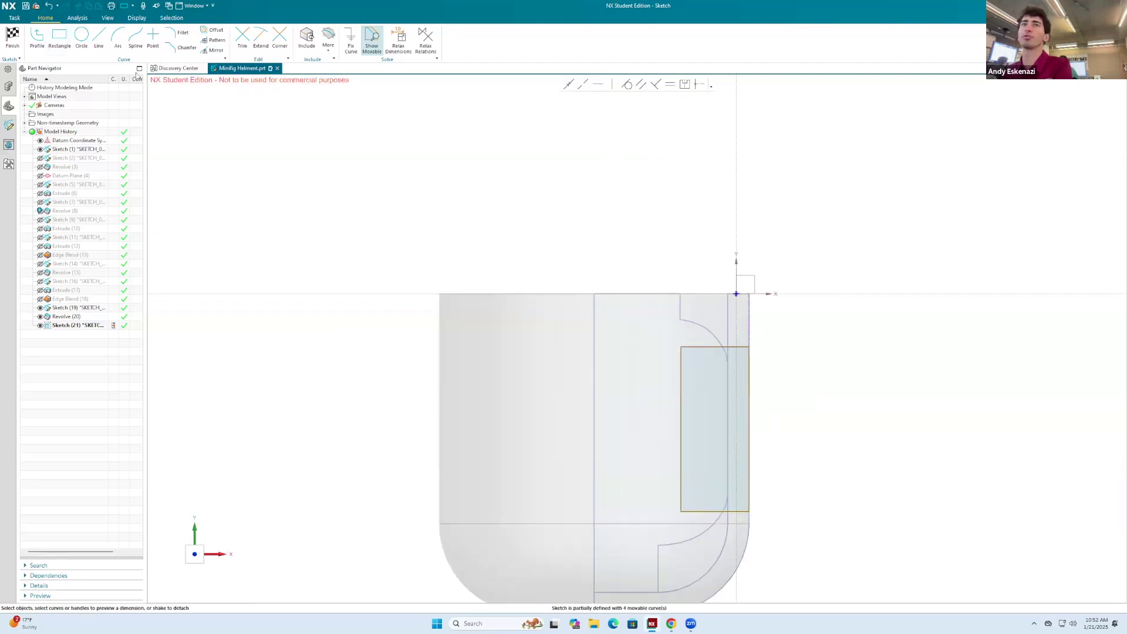
click(12, 37)
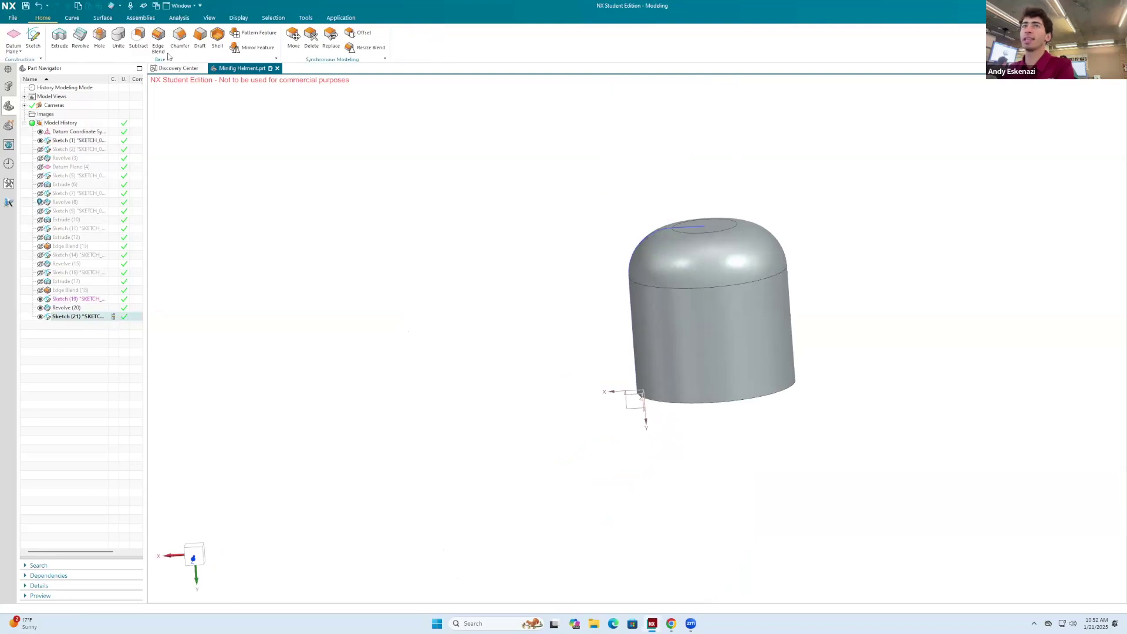
Extrude the visor rectangle as a subtraction to both sides, cutting the face opening through the helmet's front wall.
click(60, 38)
middle_drag(524, 321, 557, 375)
click(194, 275)
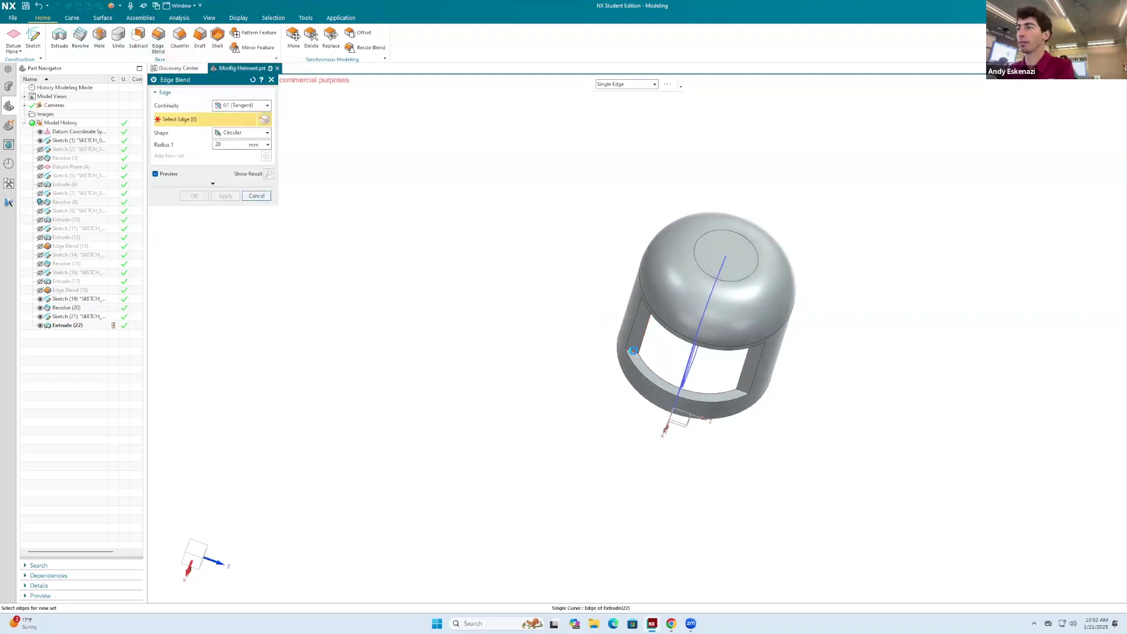
Blend the four corner edges of the face opening with a circular 20 mm radius.
click(633, 351)
scroll(633, 350, up, 3)
click(741, 377)
scroll(741, 376, down, 3)
middle_drag(741, 377, 646, 259)
scroll(641, 252, up, 3)
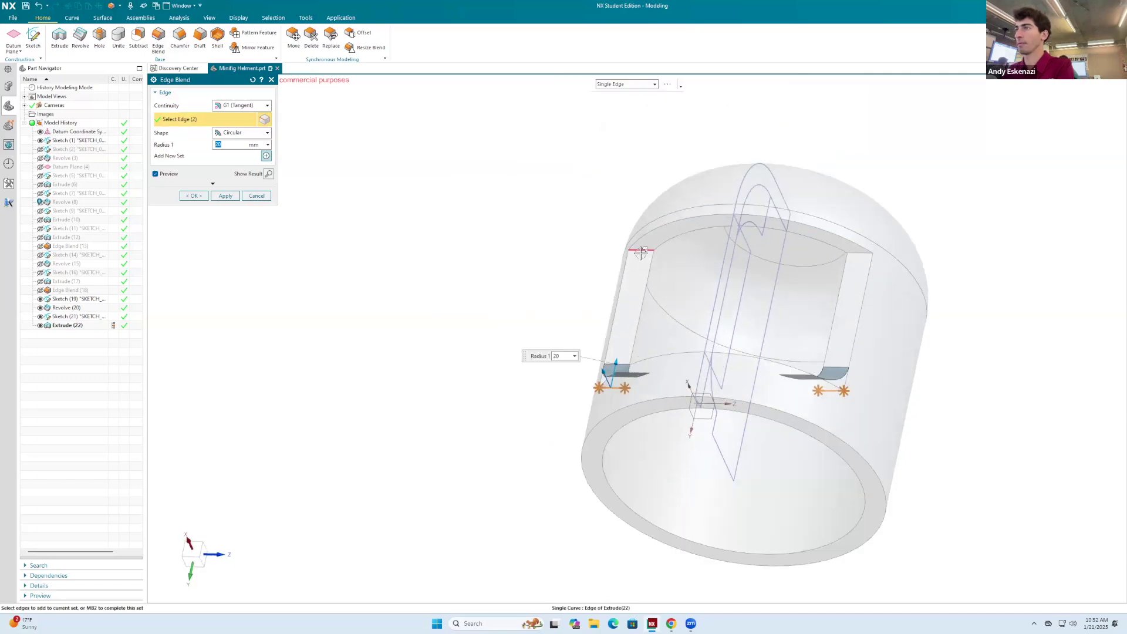
click(641, 253)
click(860, 253)
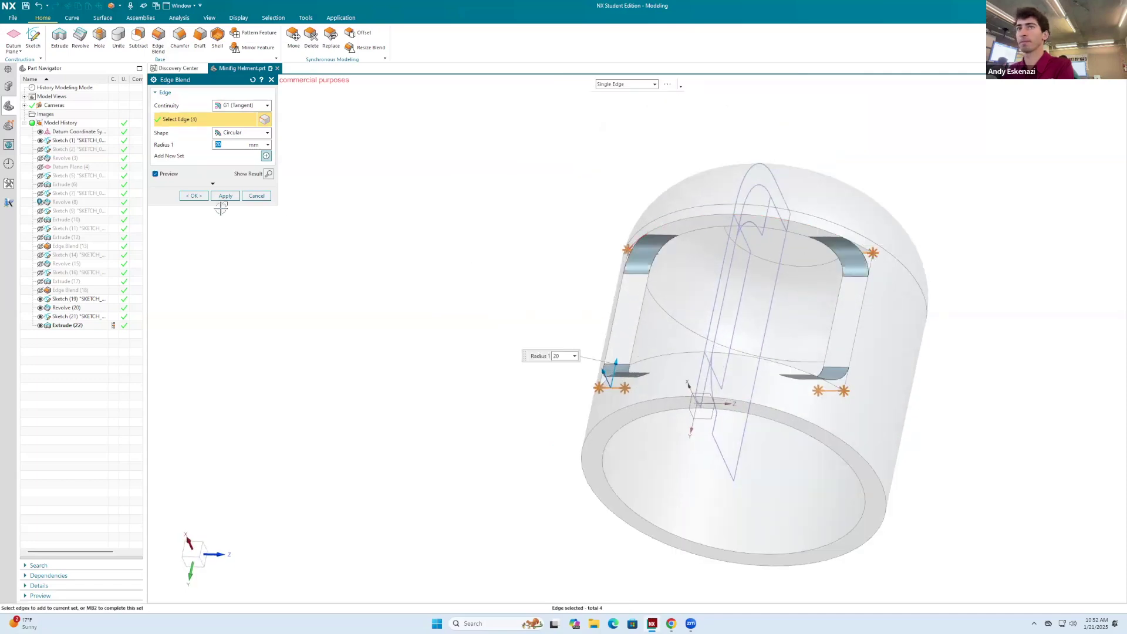
click(192, 196)
scroll(440, 269, down, 3)
mouse_move(440, 269)
middle_down()
mouse_move(438, 284)
mouse_move(423, 259)
mouse_move(452, 293)
mouse_move(452, 273)
middle_up()
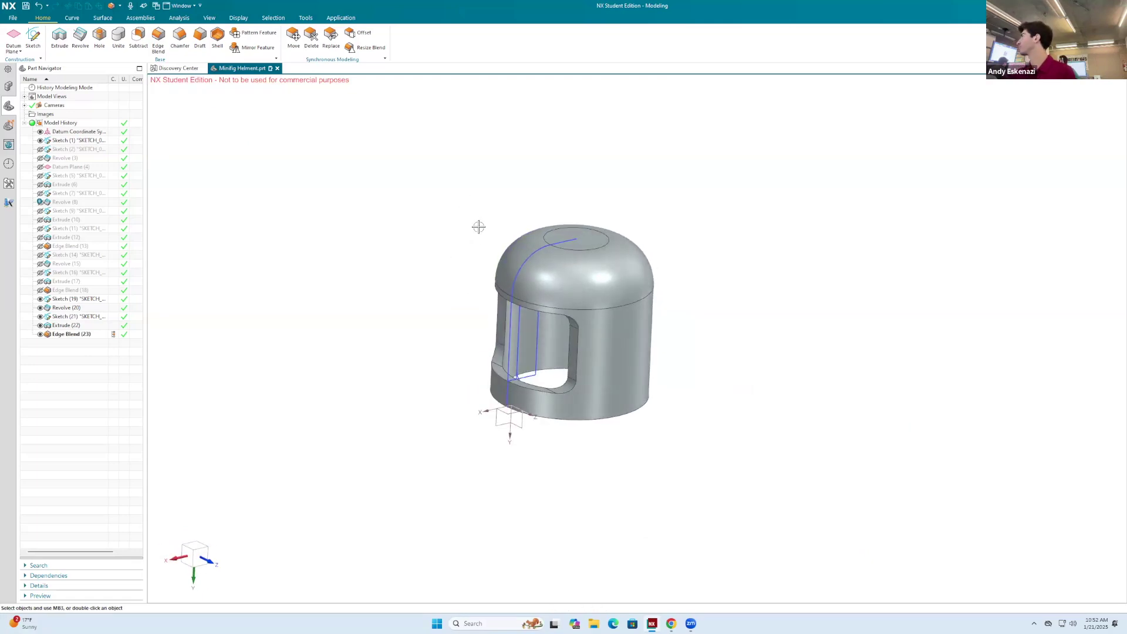
Hide the shell profile sketch, the visor rectangle sketch and the original outline sketch.
click(546, 249)
right_click(545, 248)
click(597, 236)
click(538, 344)
right_click(539, 344)
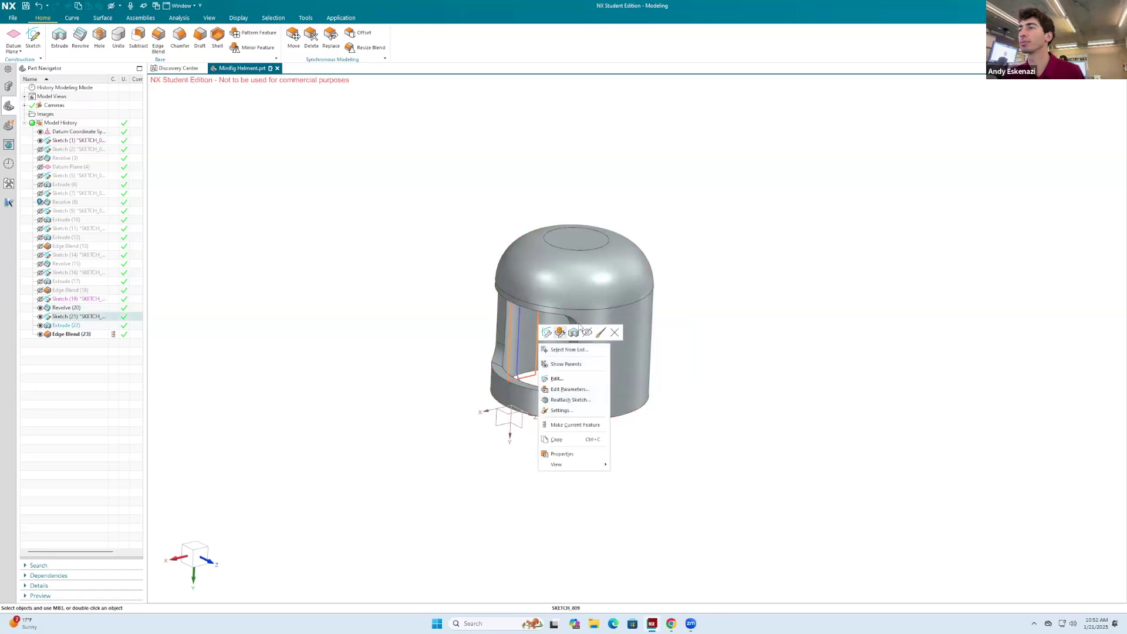
click(587, 332)
click(519, 337)
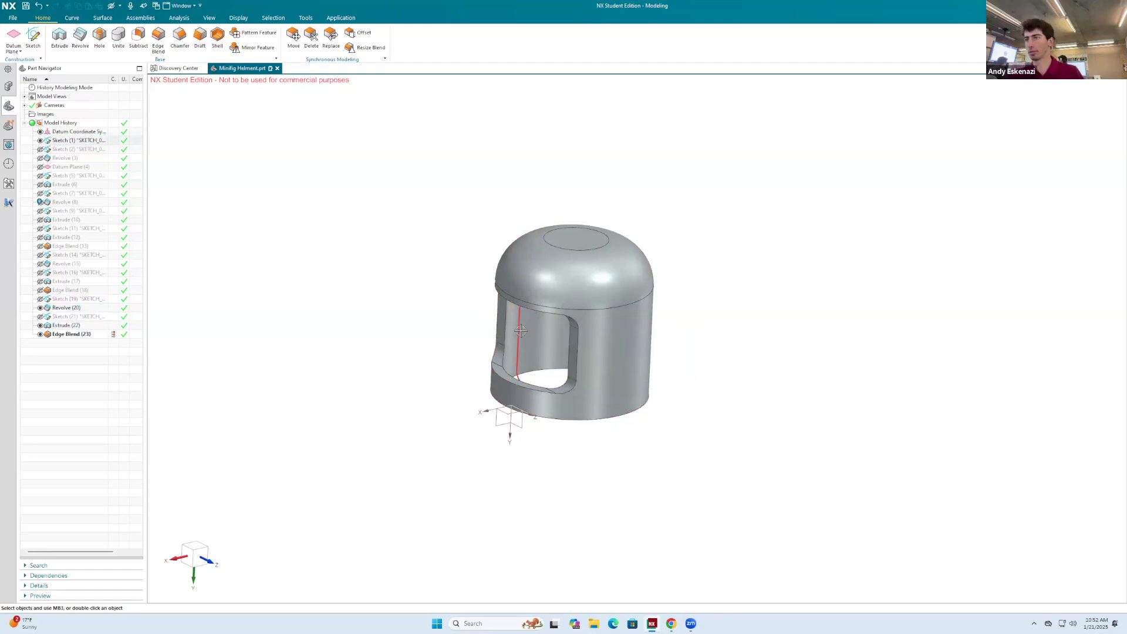
right_click(519, 338)
click(569, 320)
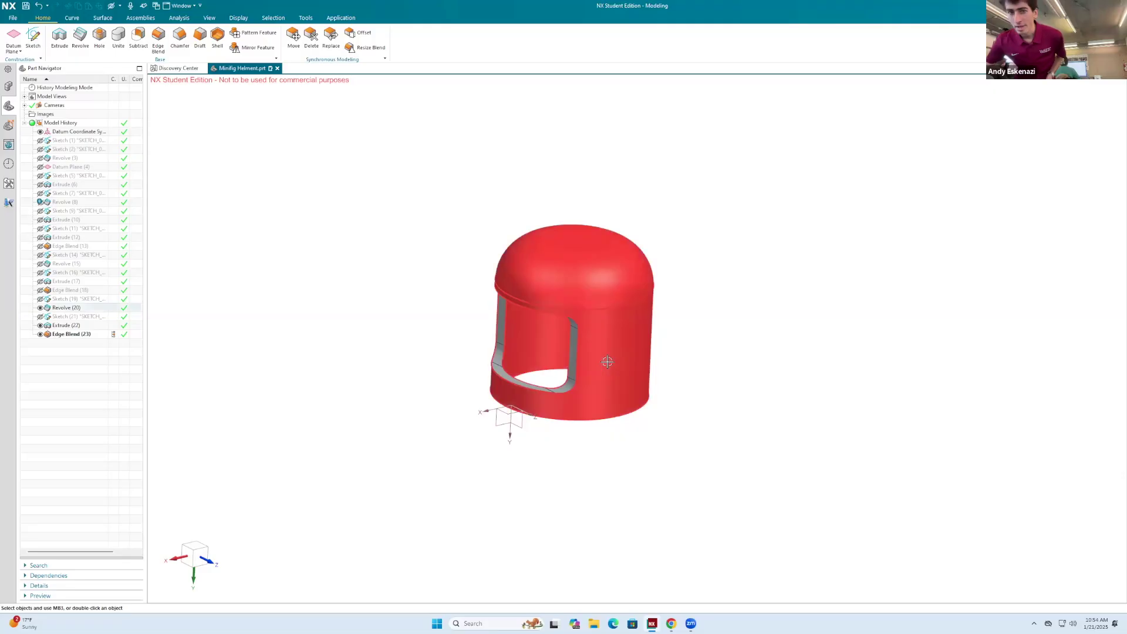
Assign a blue feature face color to the helmet's revolve, face opening extrude and edge blend.
right_click(607, 361)
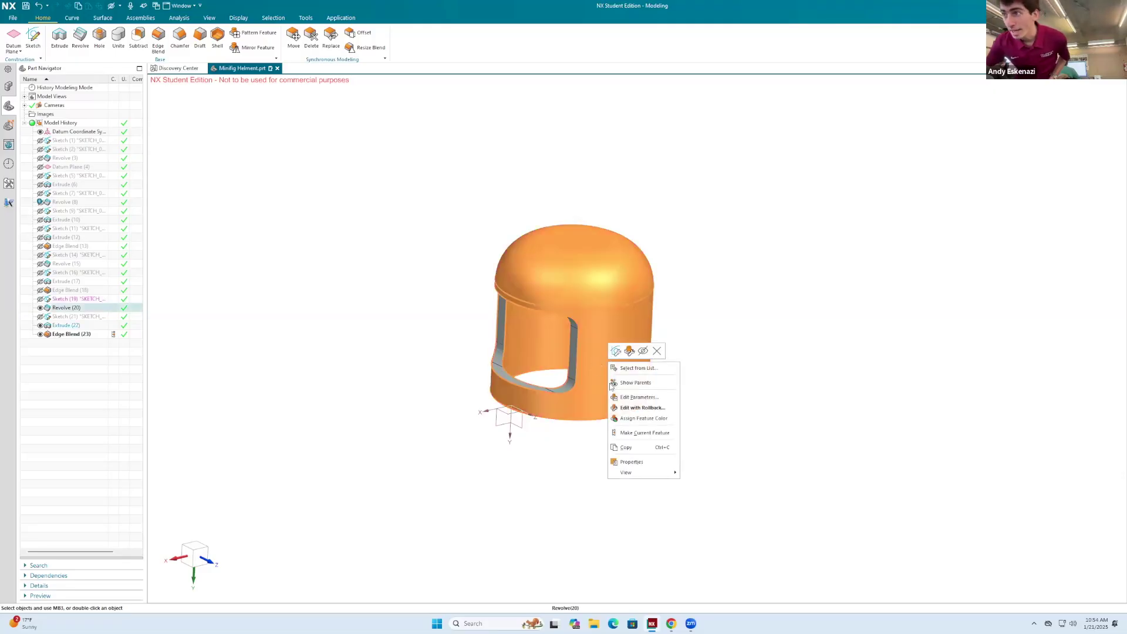
click(635, 419)
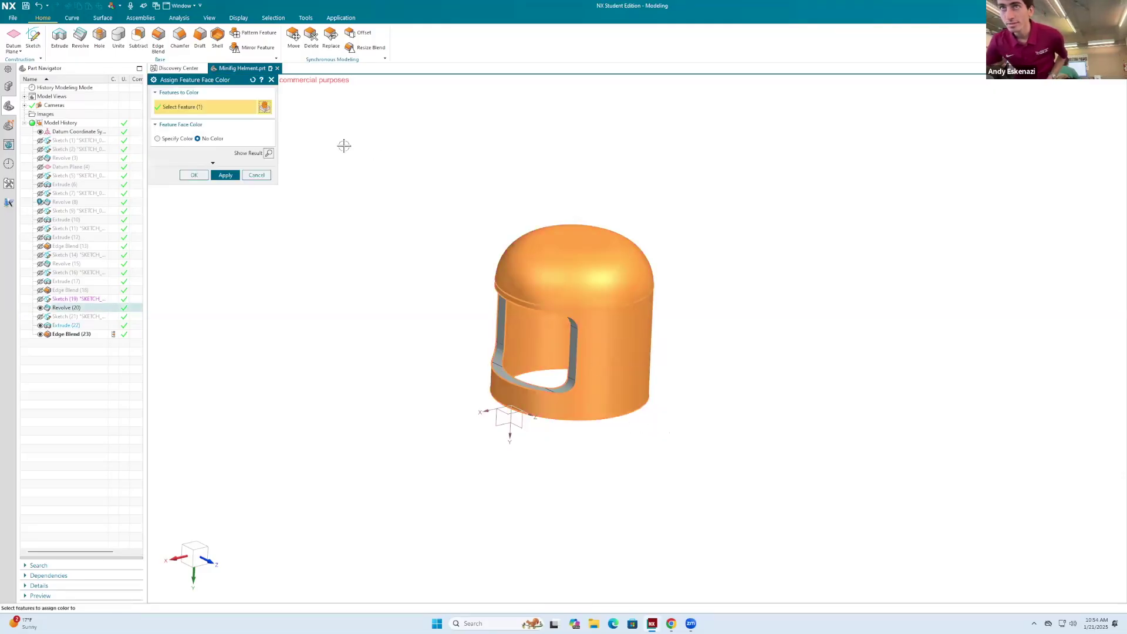
click(186, 140)
click(247, 147)
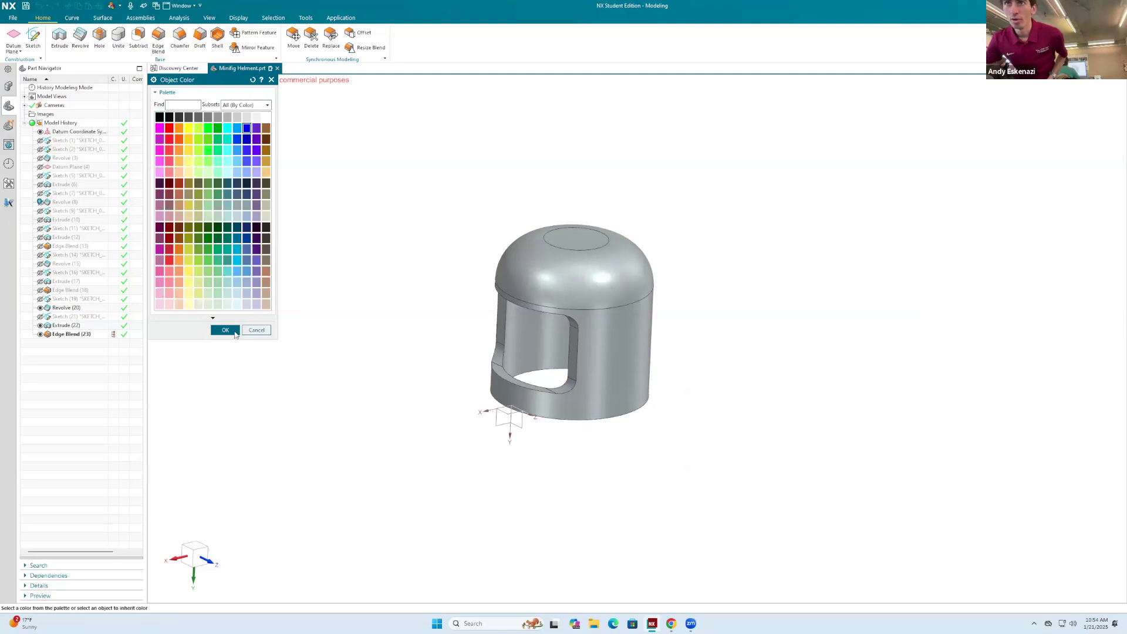
click(234, 334)
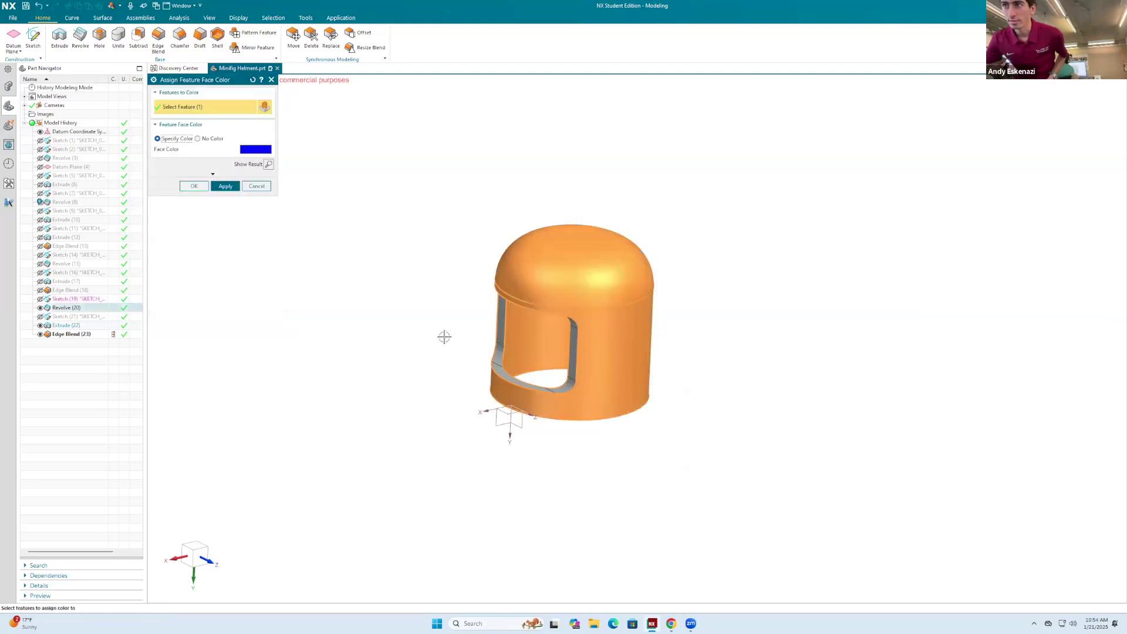
click(494, 355)
click(501, 332)
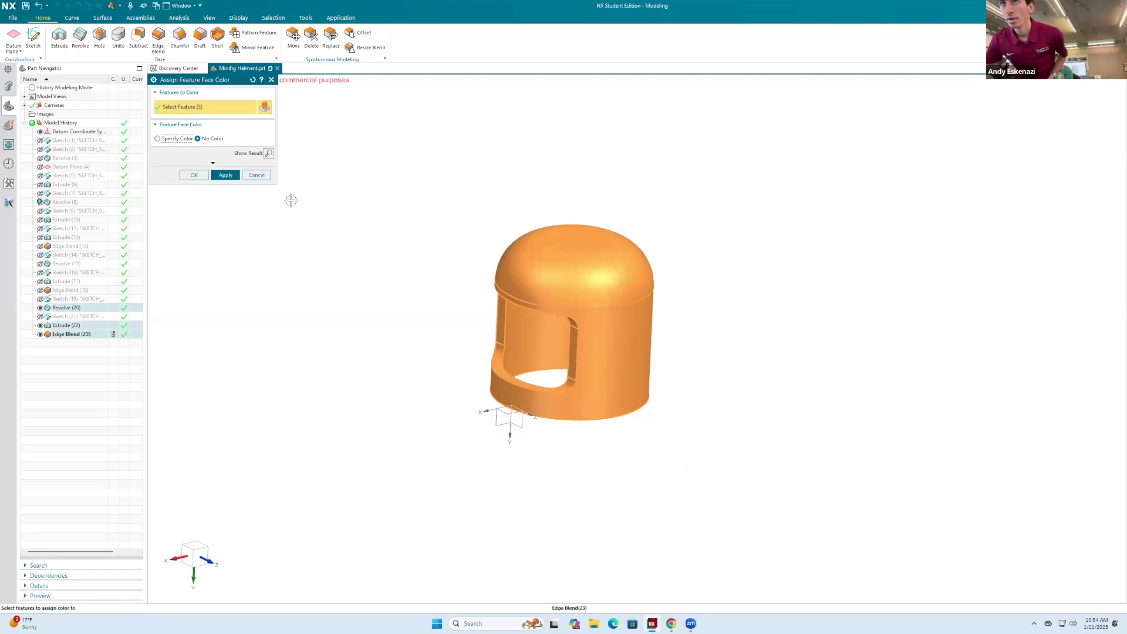
click(177, 140)
click(225, 187)
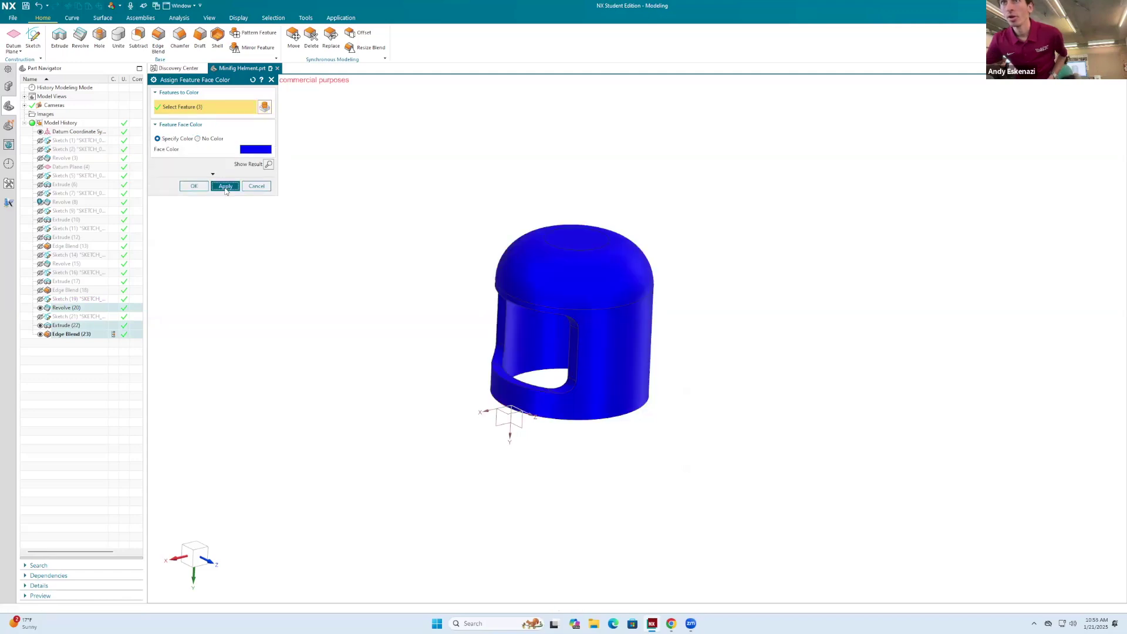
click(271, 79)
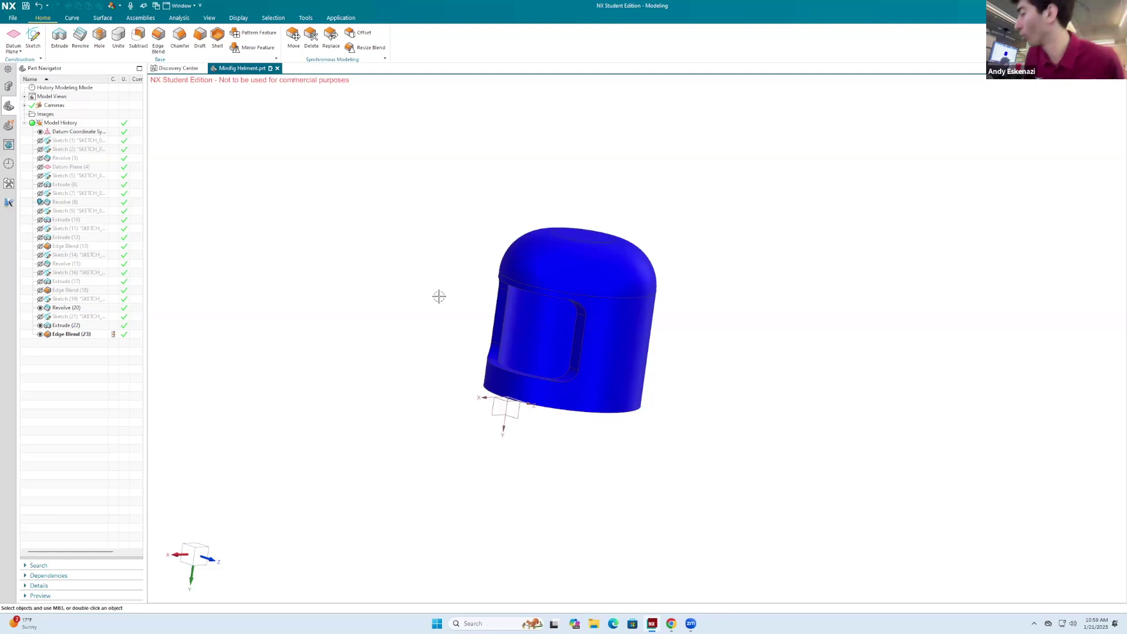
middle_drag(289, 222, 606, 434)
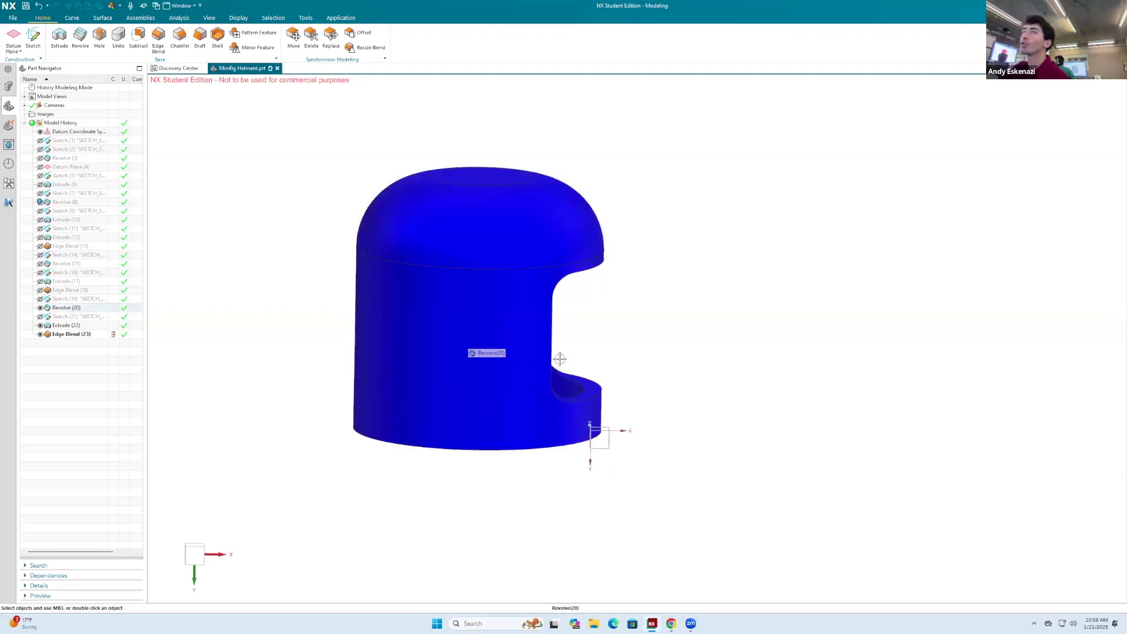
Create a new file from the millimetre Assembly template, named Head and Helmet.prt.
click(13, 18)
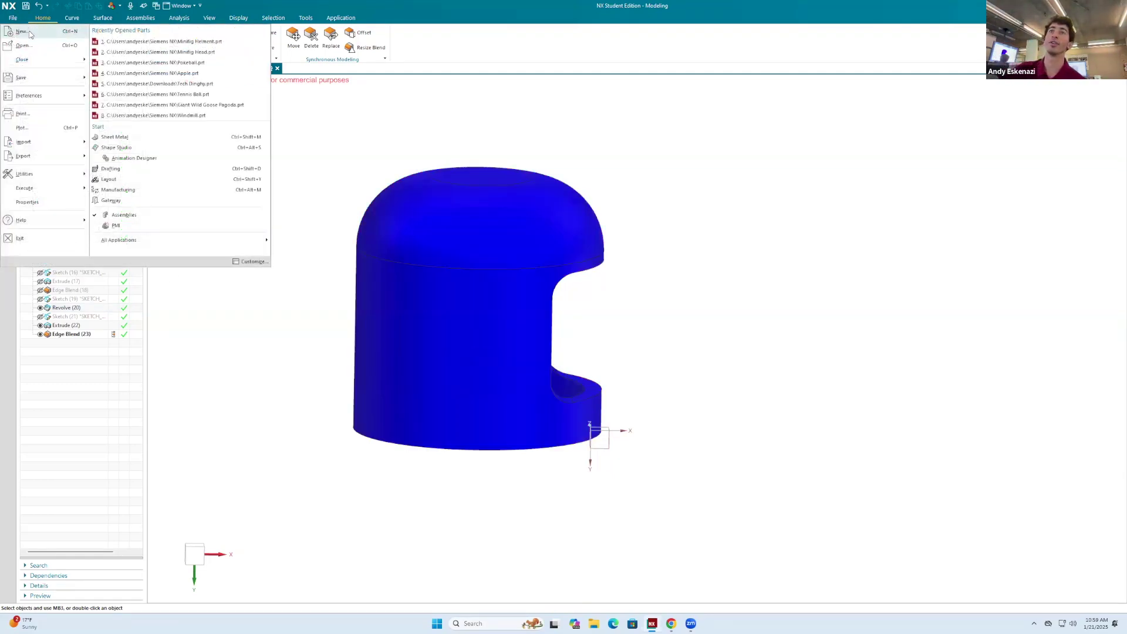
click(23, 31)
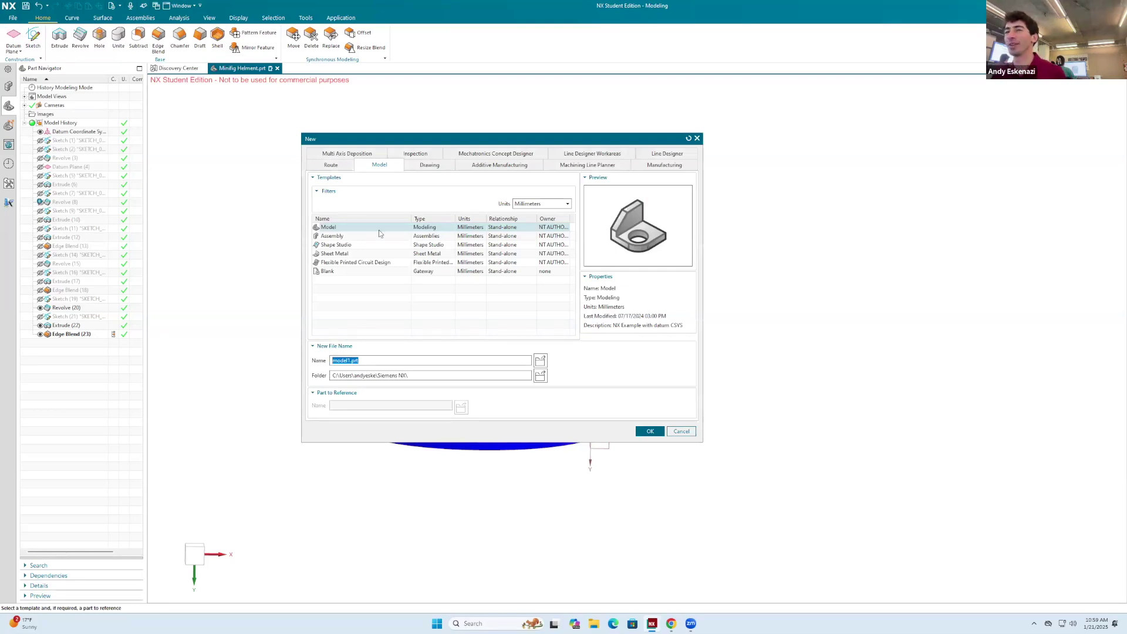
click(345, 236)
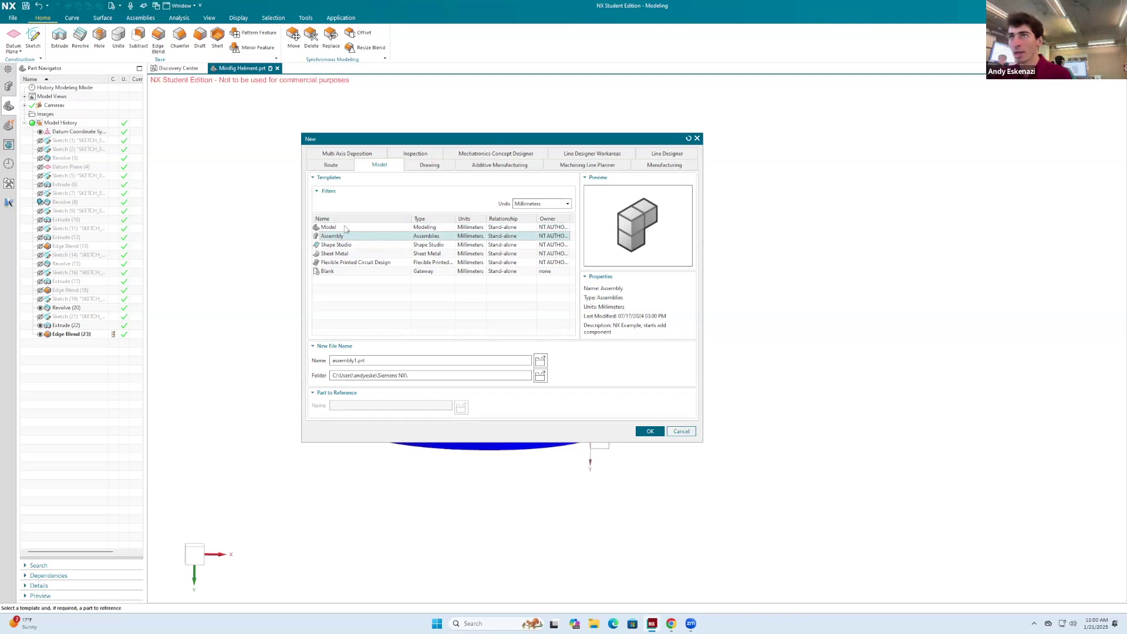
drag(355, 361, 313, 359)
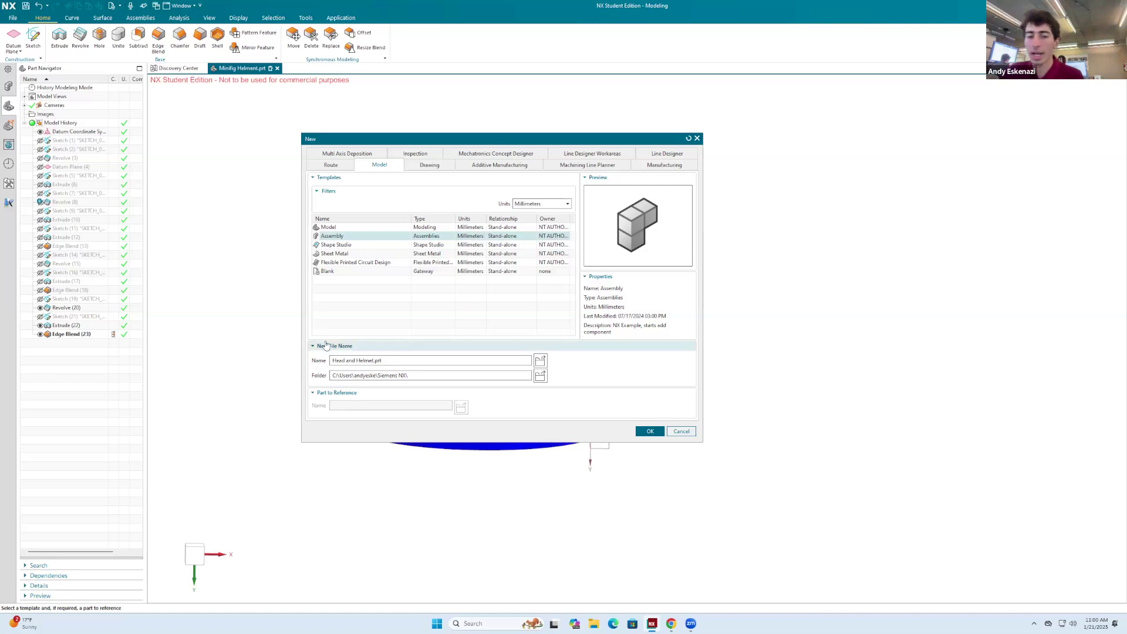
click(651, 429)
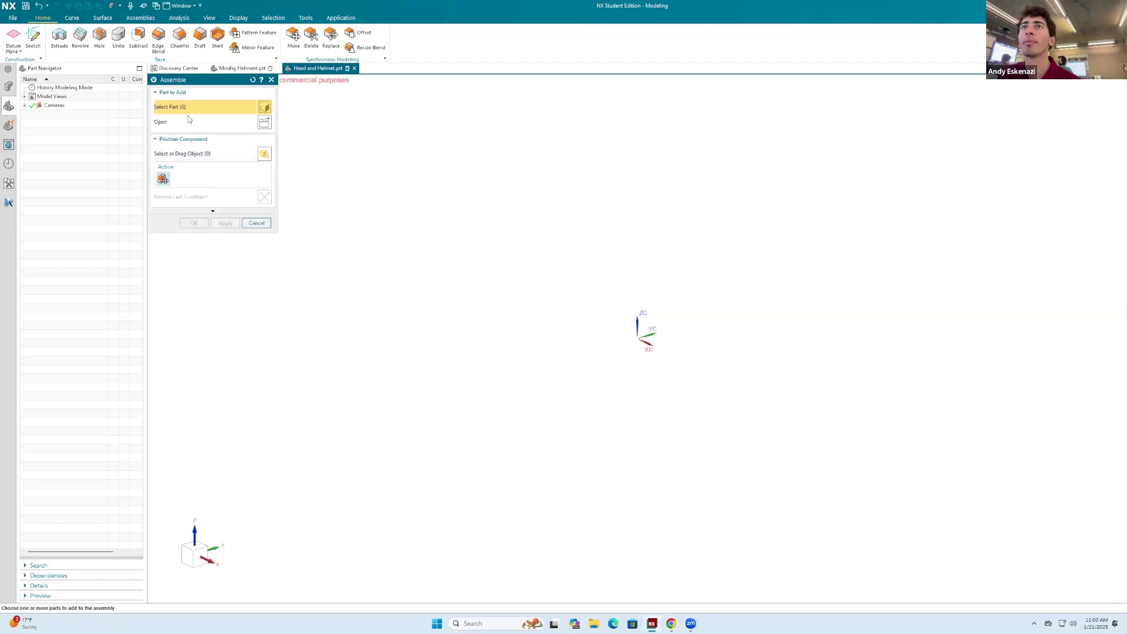
Add Minifig Head.prt to the assembly as its first component.
click(265, 123)
click(865, 271)
click(867, 509)
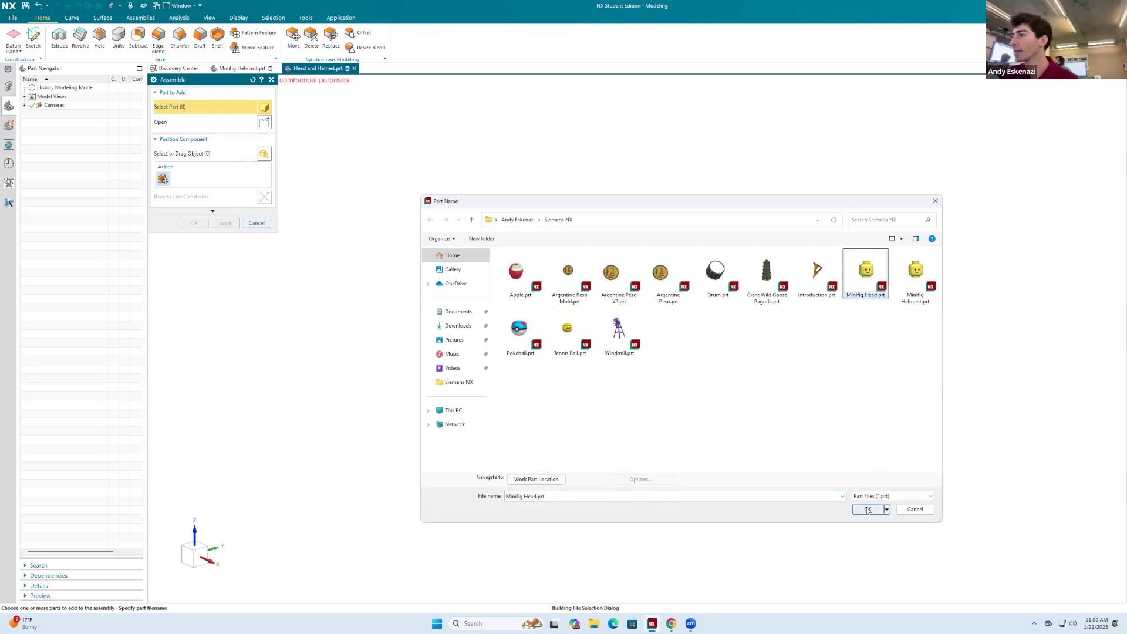
click(225, 223)
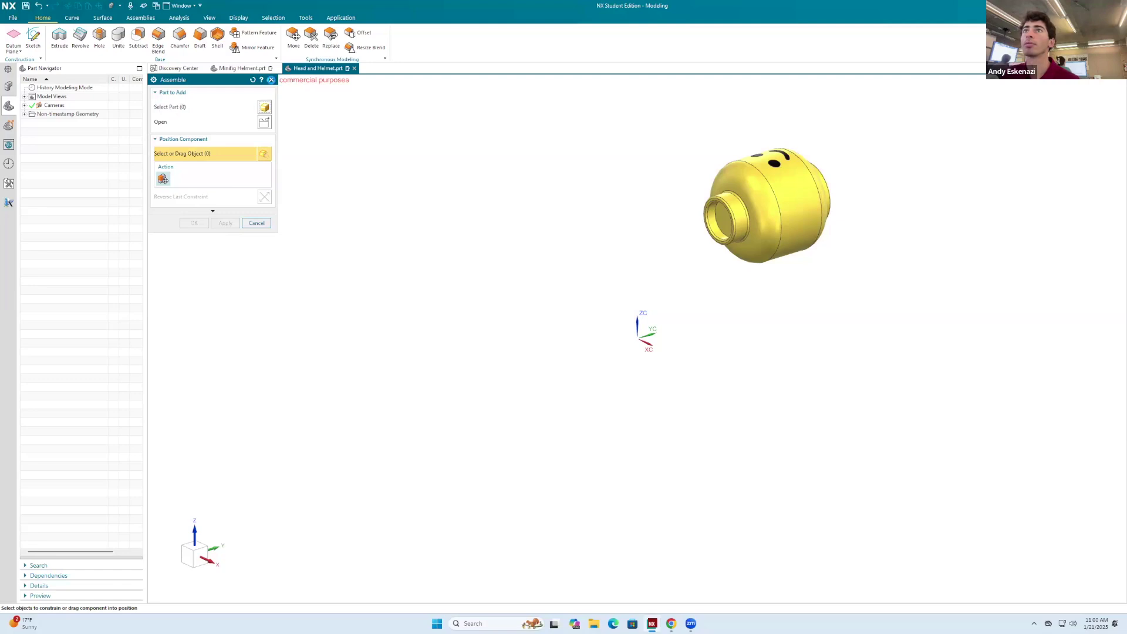
Save the Minifig Helment part and return to the Head and Helmet assembly.
click(241, 68)
key(ctrl+s)
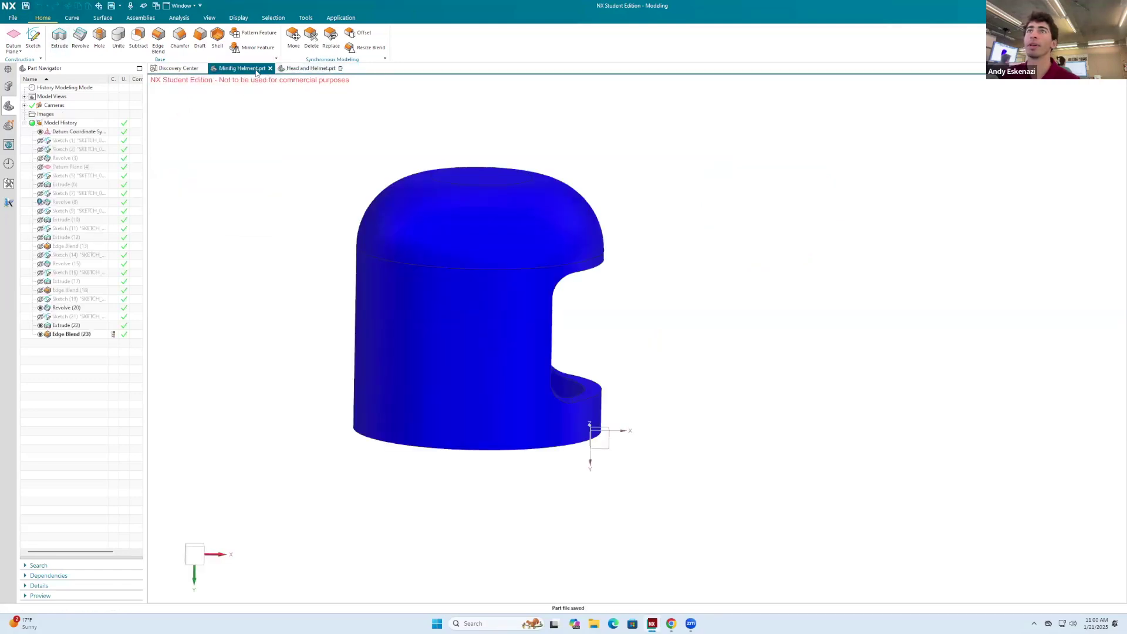
click(300, 68)
Move the head component closer to the assembly origin using Dynamic motion, ending at about Y 77 mm and Z 213.5 mm.
middle_drag(684, 216, 734, 300)
middle_drag(785, 186, 770, 186)
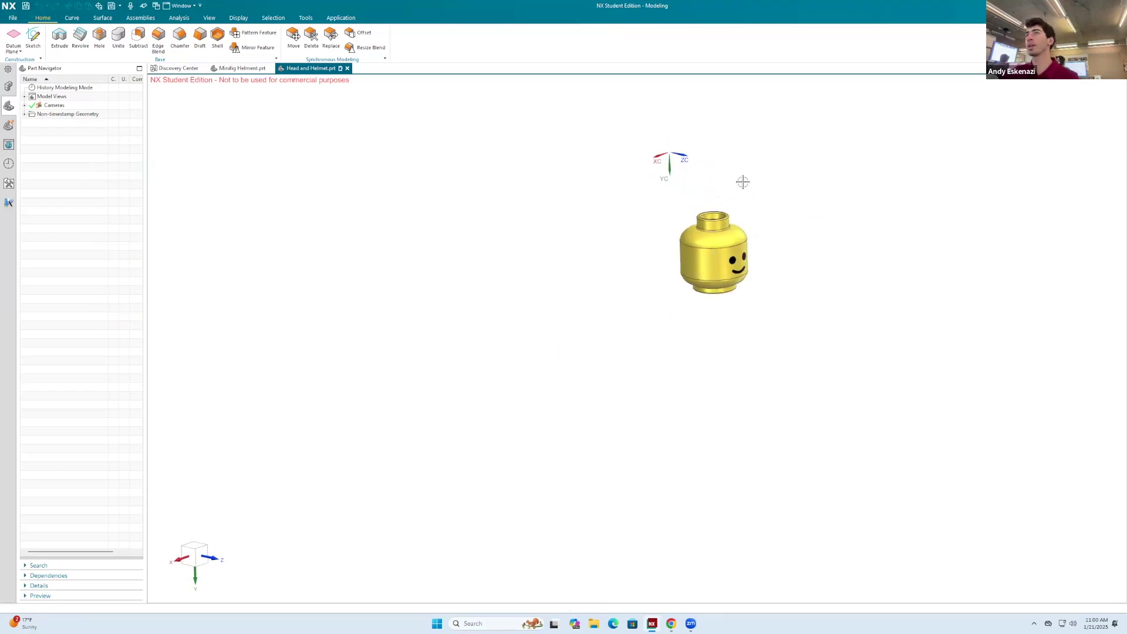
click(697, 252)
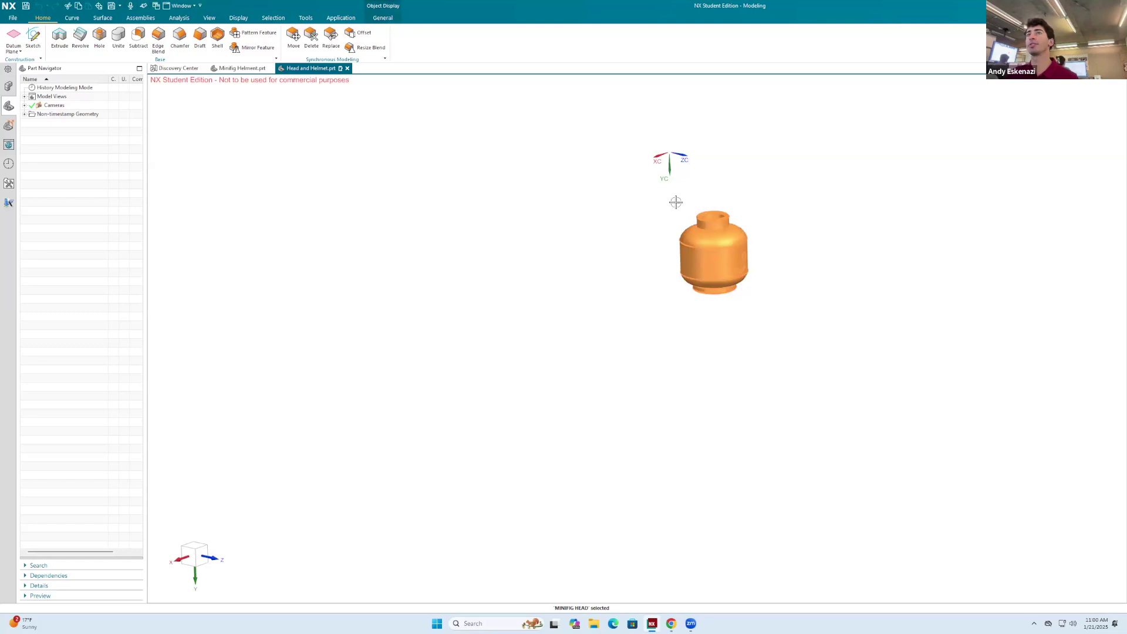
click(140, 18)
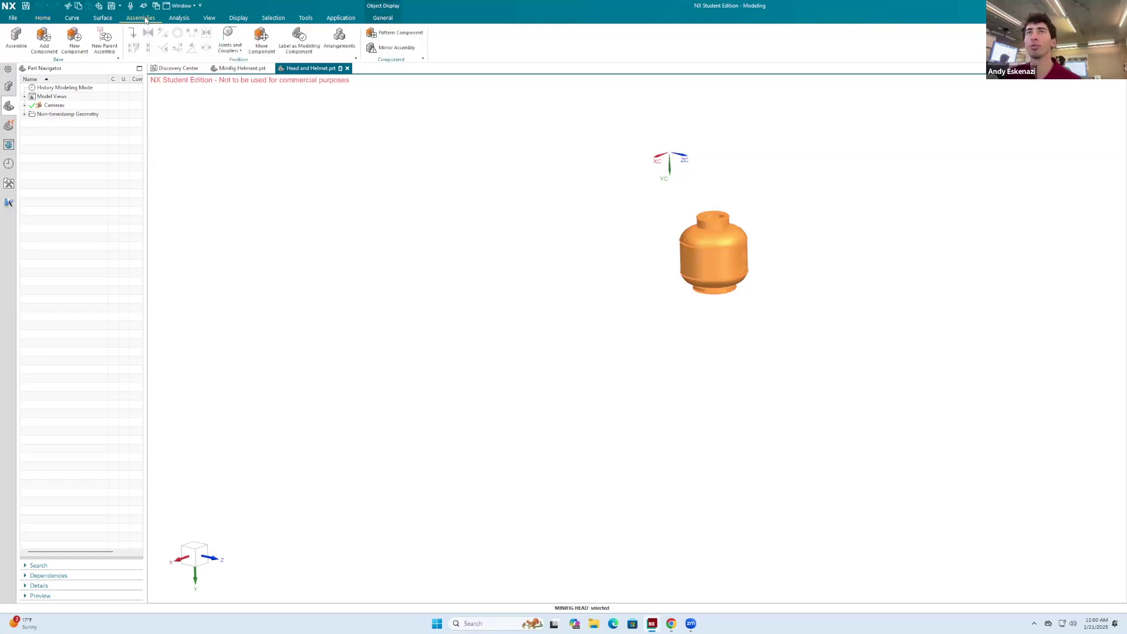
click(259, 38)
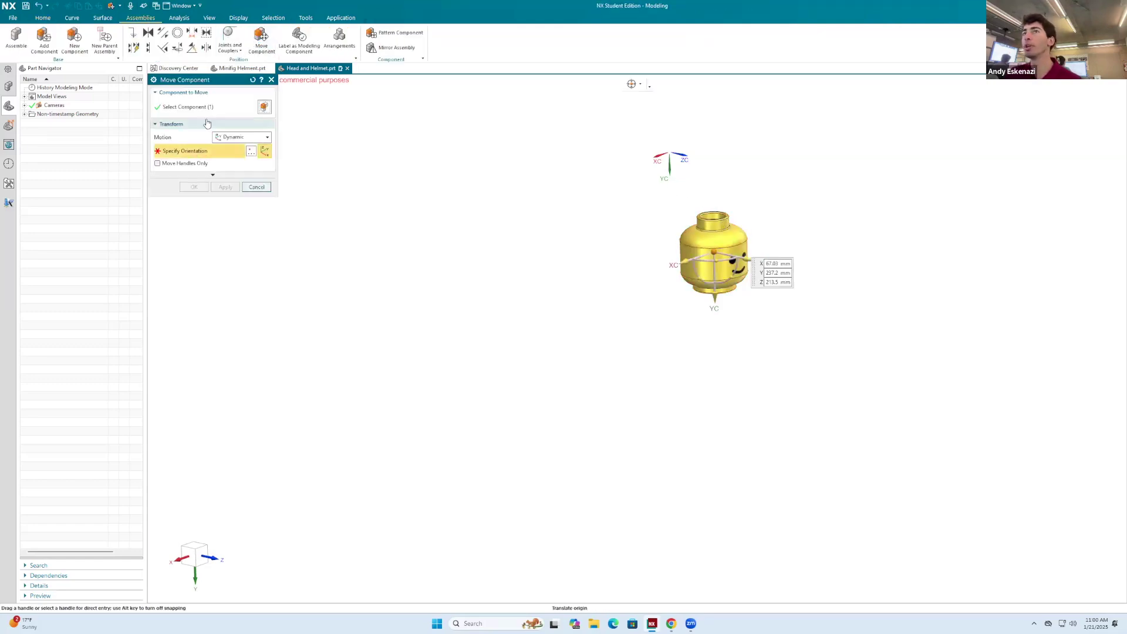
click(225, 139)
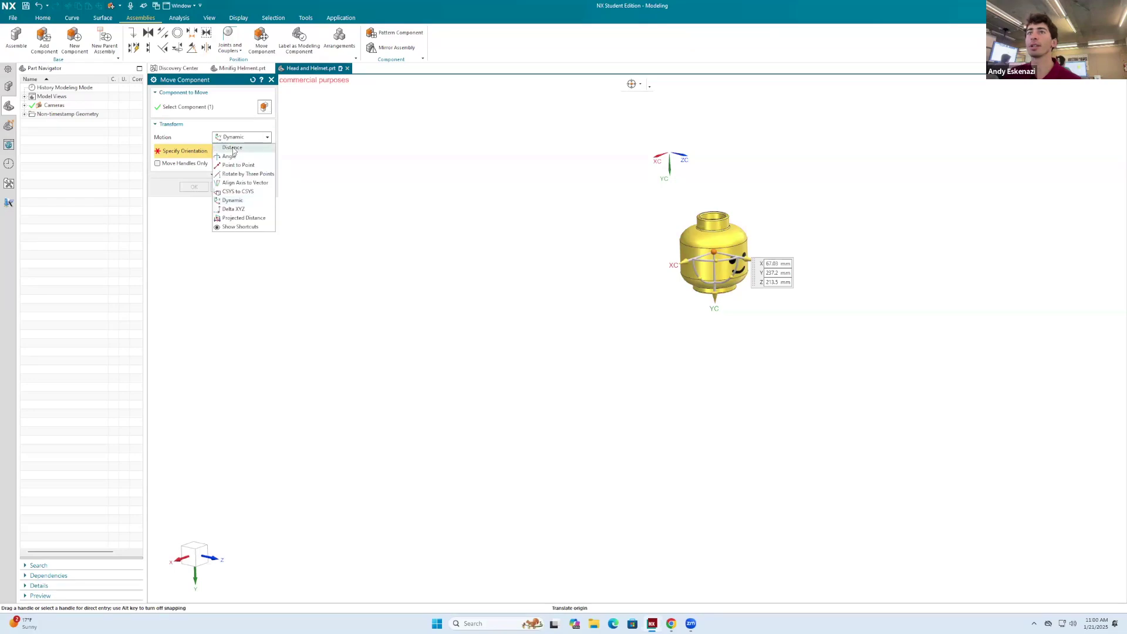
click(233, 200)
drag(679, 262, 640, 232)
drag(681, 308, 672, 248)
scroll(698, 151, up, 5)
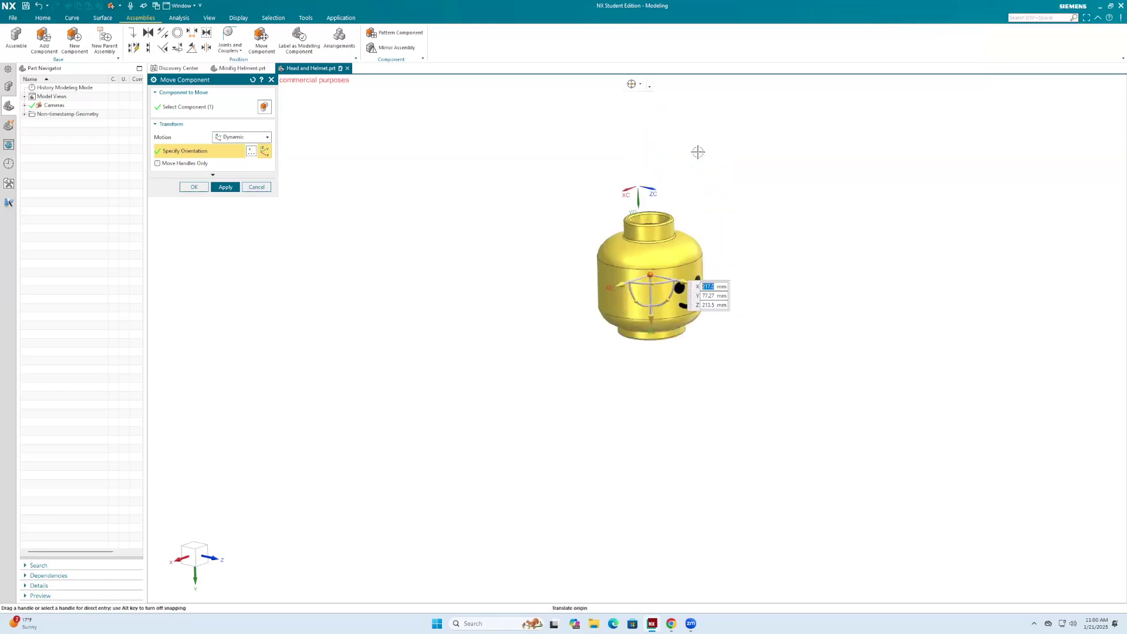
click(225, 186)
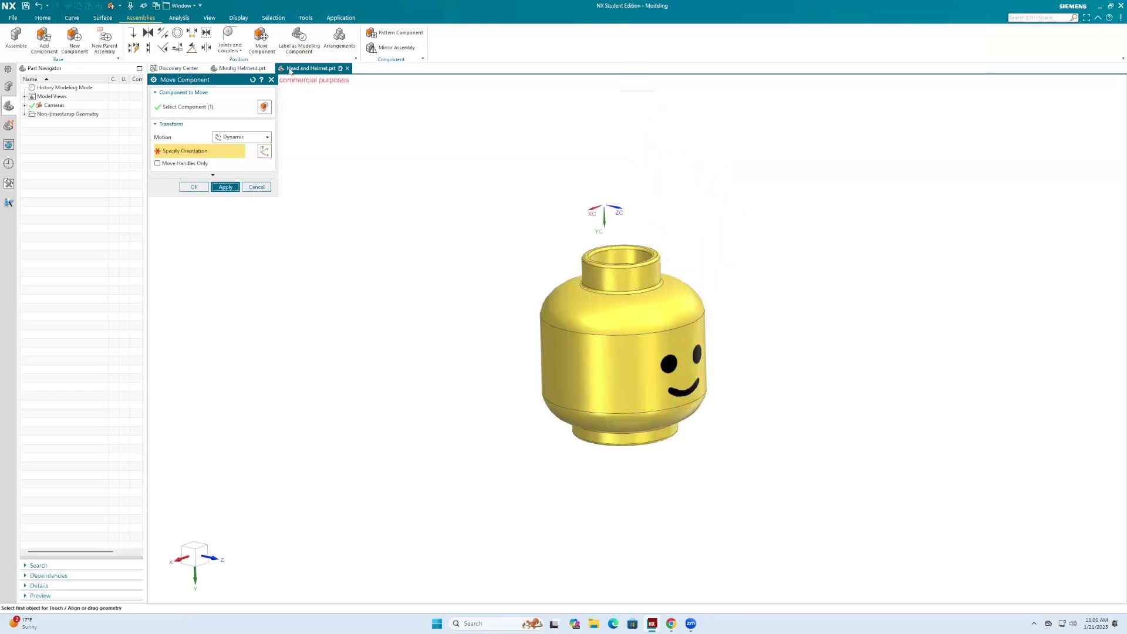
click(271, 80)
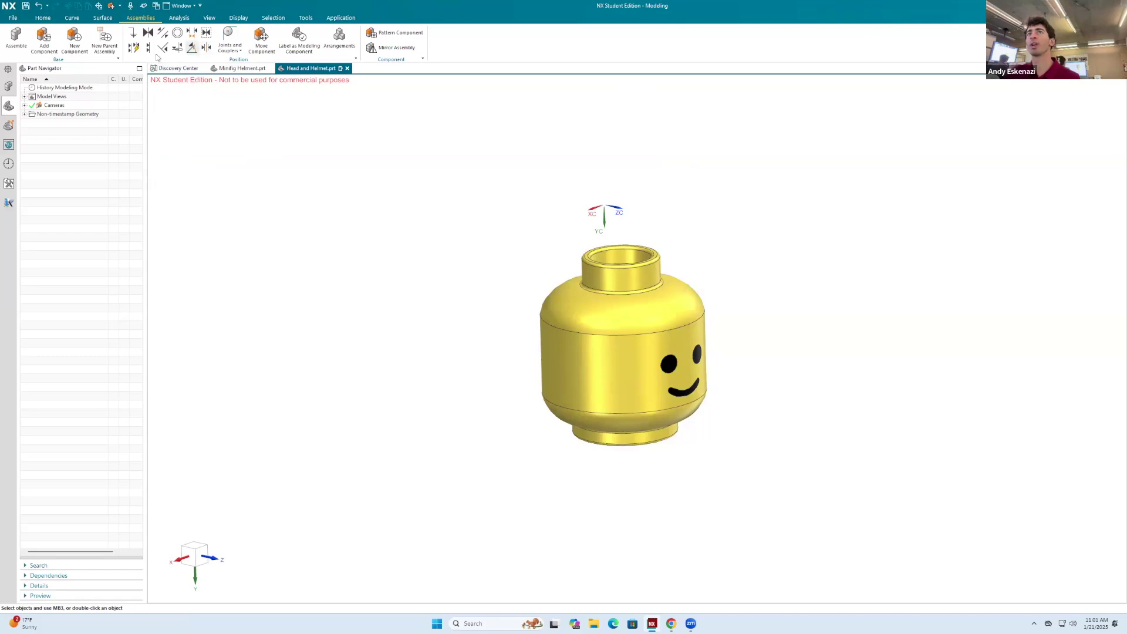
Apply a Fix constraint to the head component.
click(132, 34)
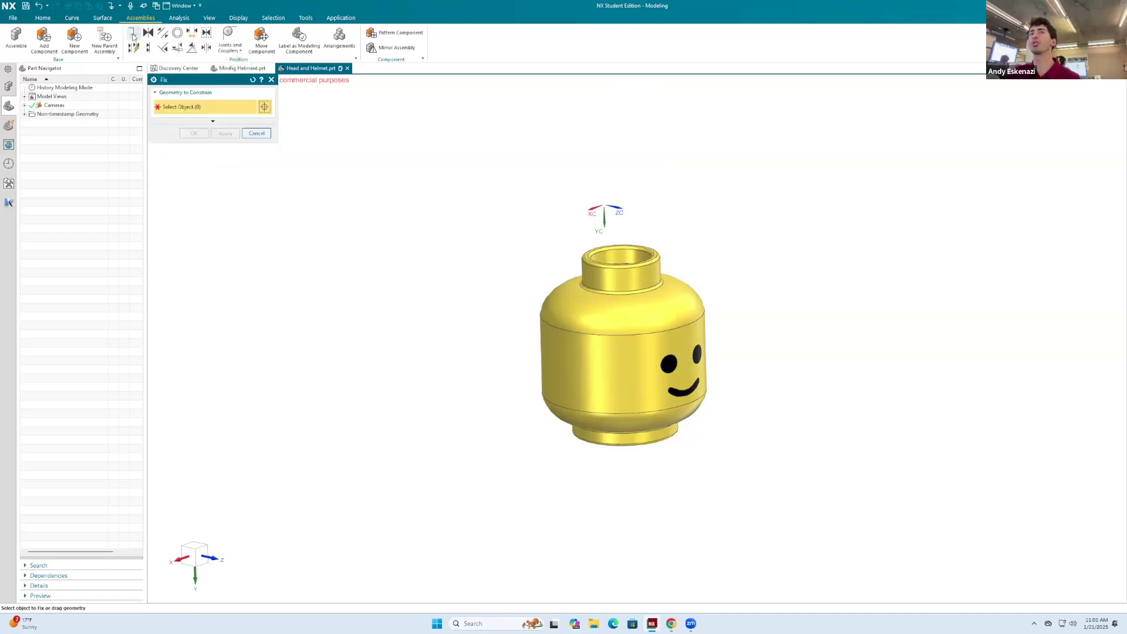
click(595, 346)
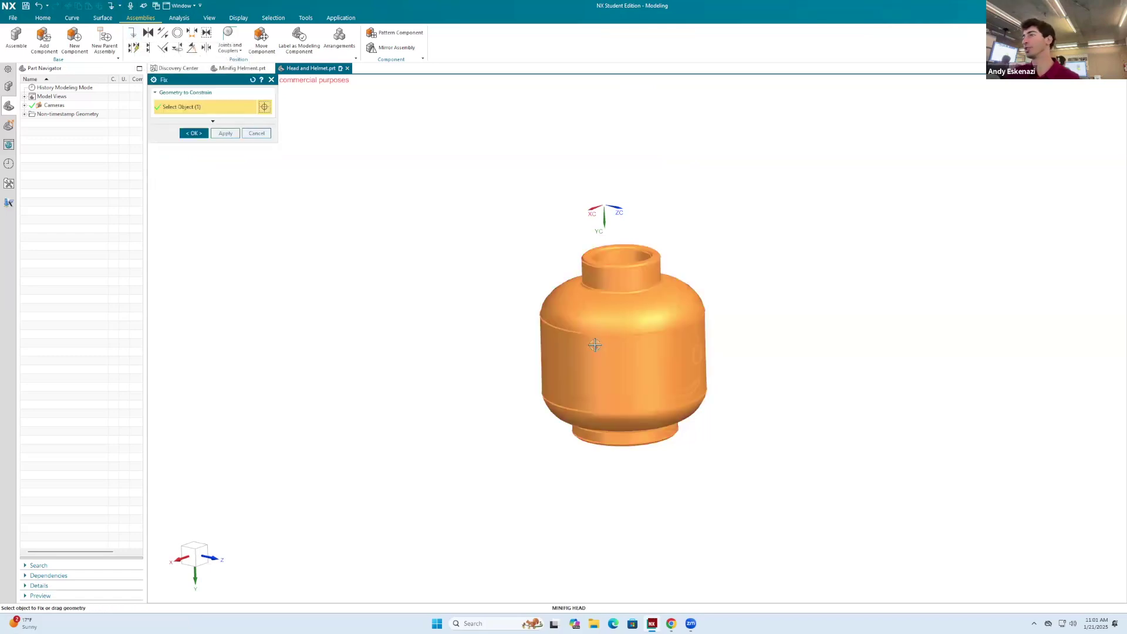
click(194, 133)
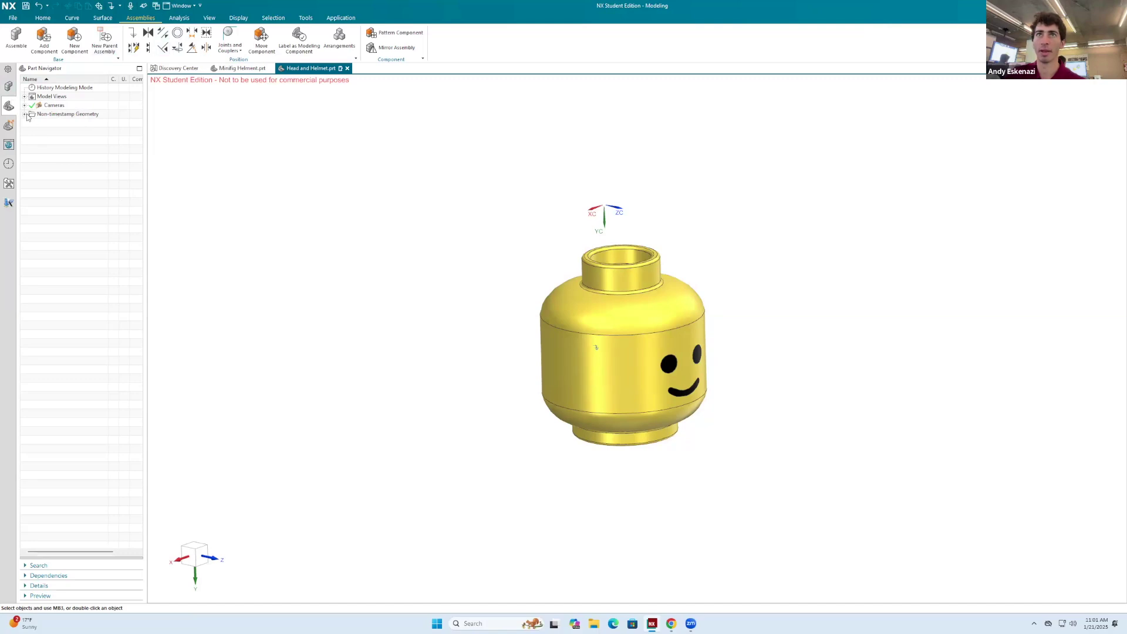
Expand the constraints in the assembly structure to examine those on the head component.
click(9, 88)
click(34, 106)
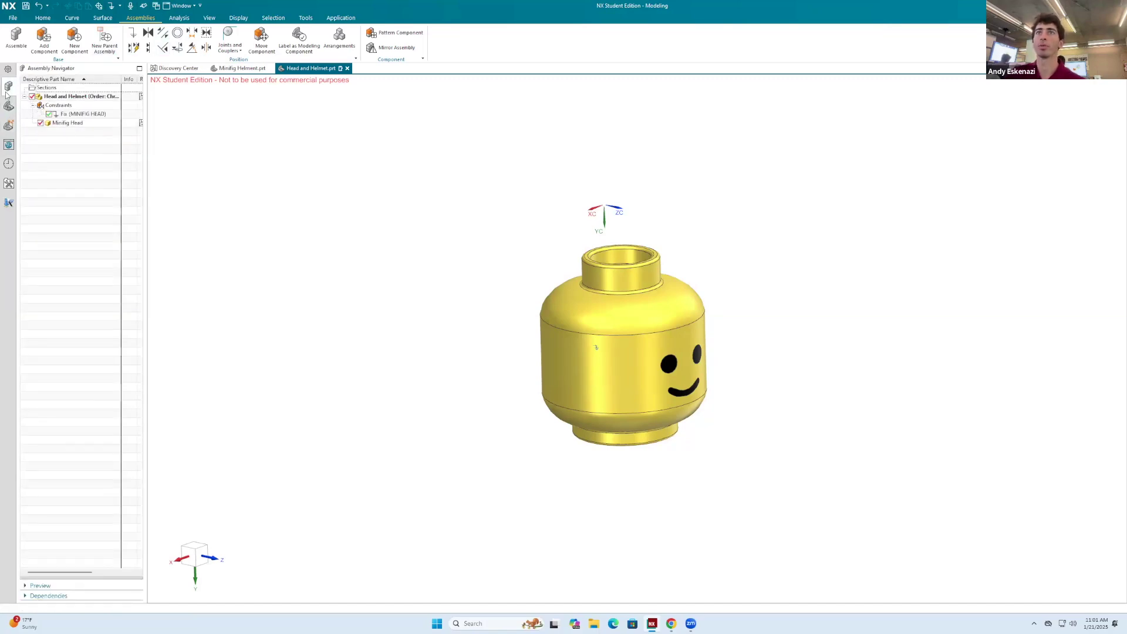
click(132, 34)
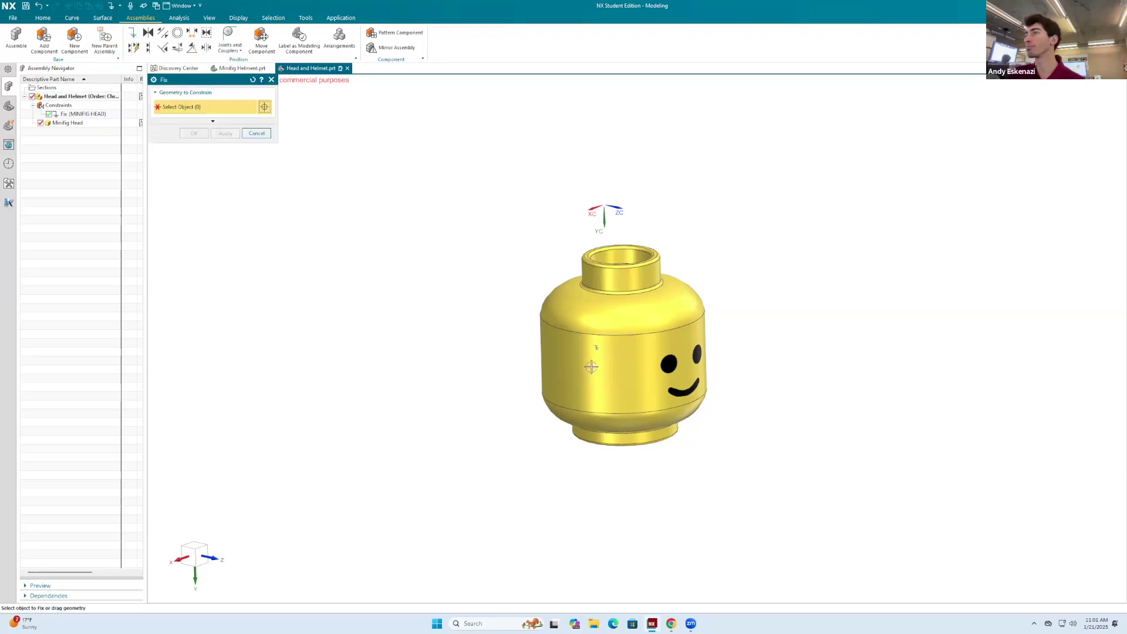
click(272, 80)
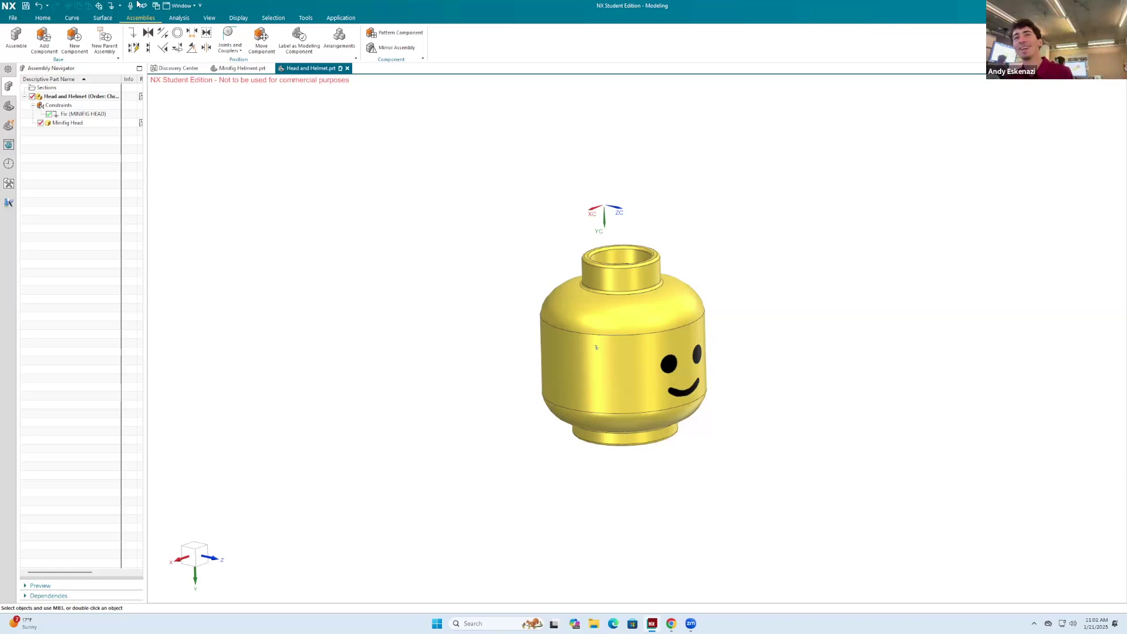
Add Minifig Helment.prt as one component with an absolute anchor, placing it freely beside and above the head.
click(44, 45)
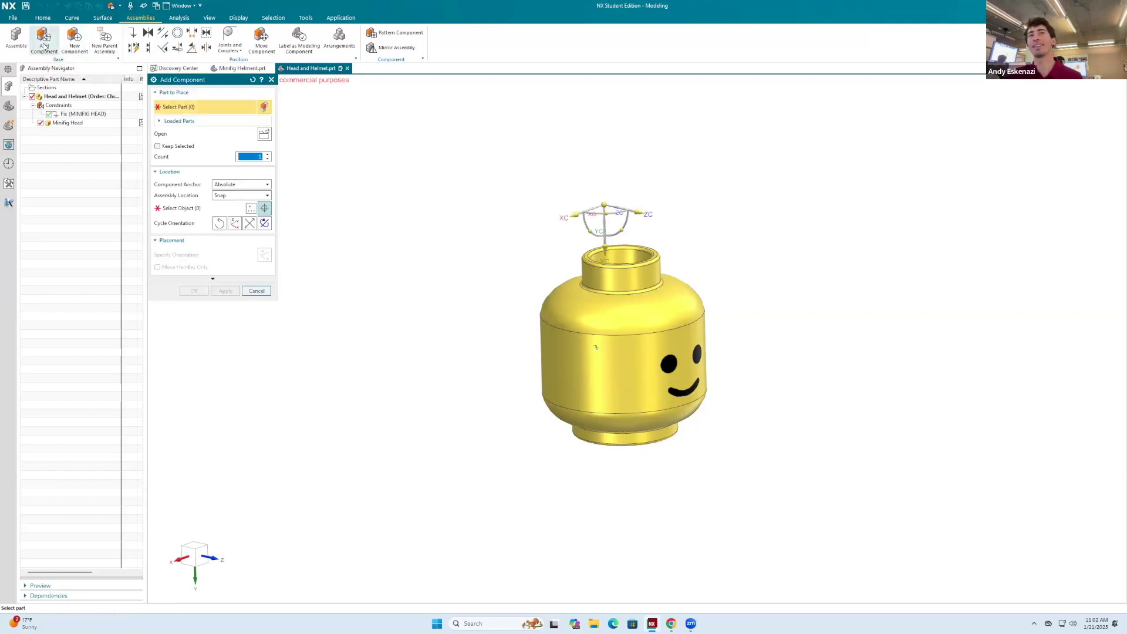
click(264, 134)
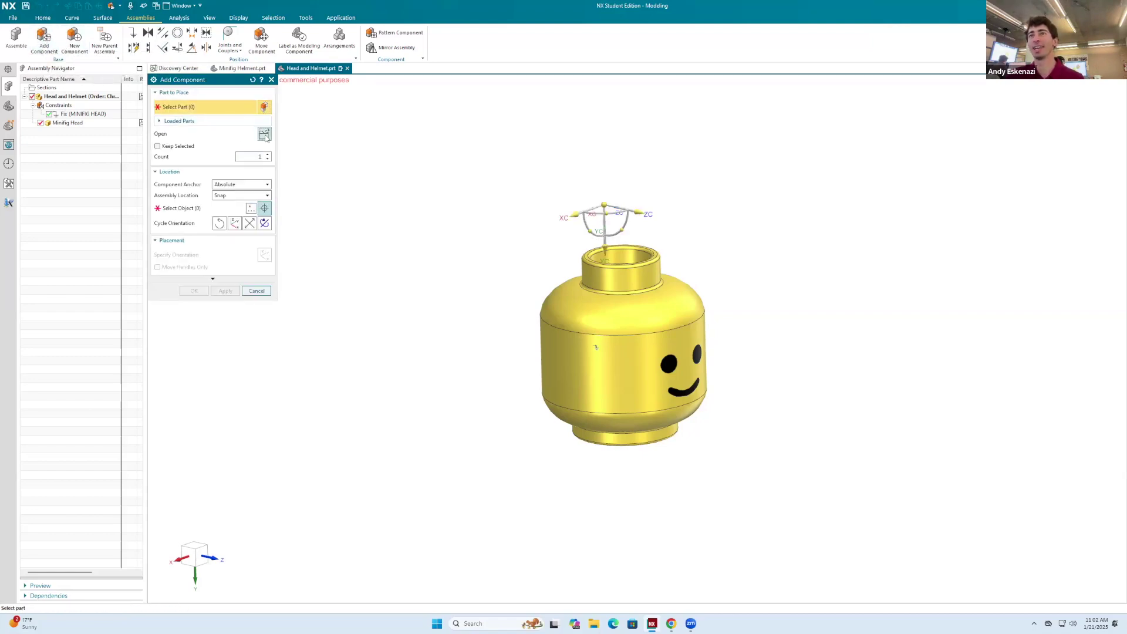
click(904, 270)
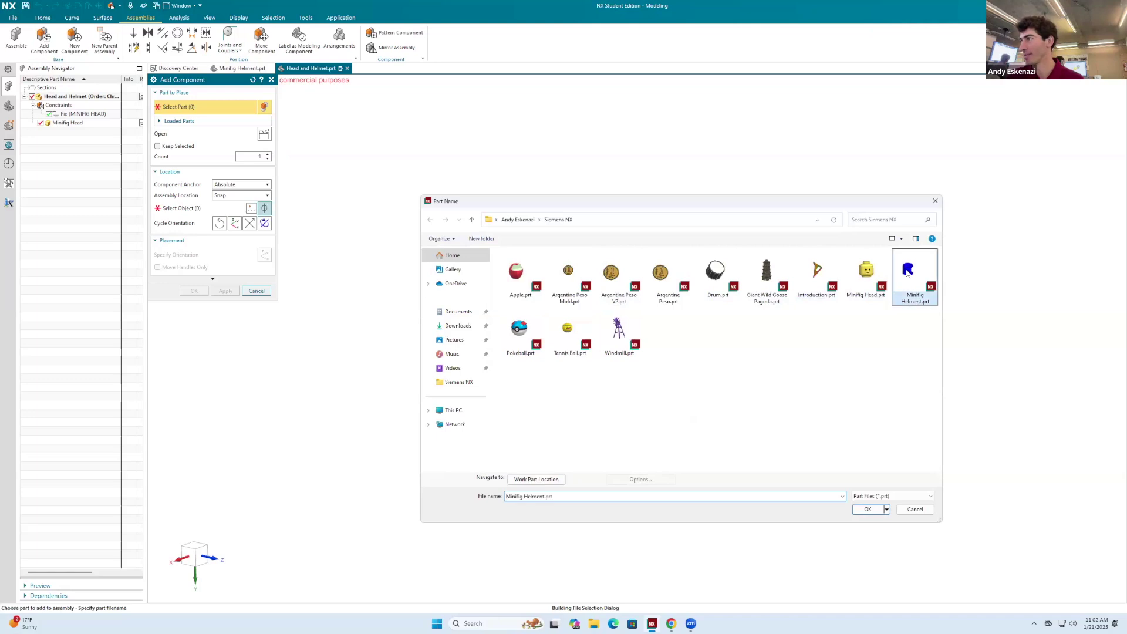
click(868, 509)
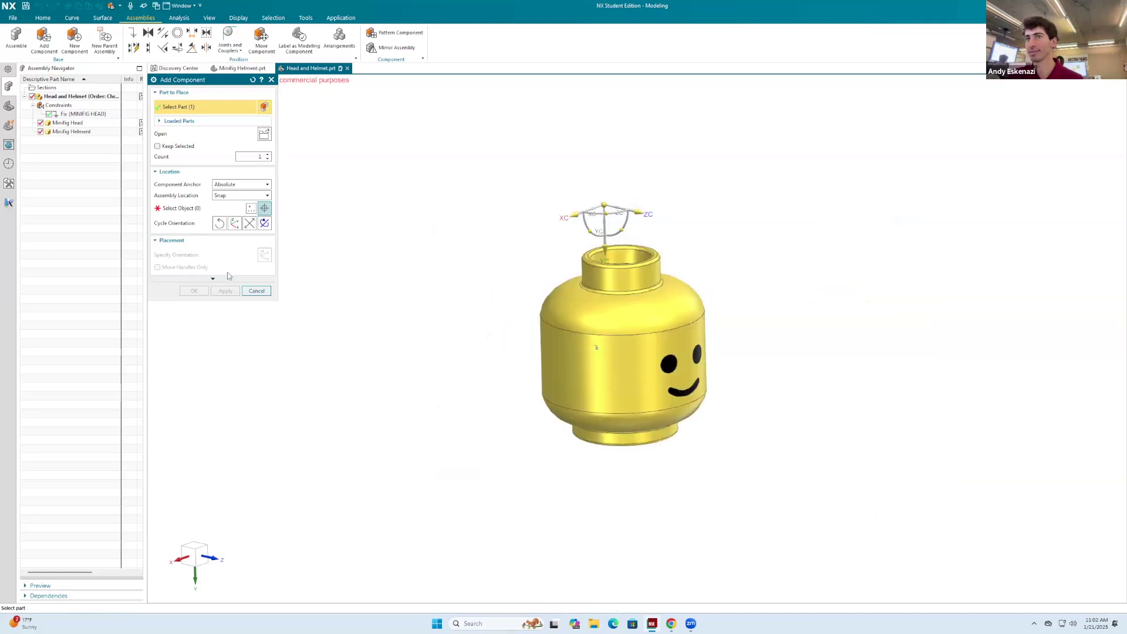
click(195, 209)
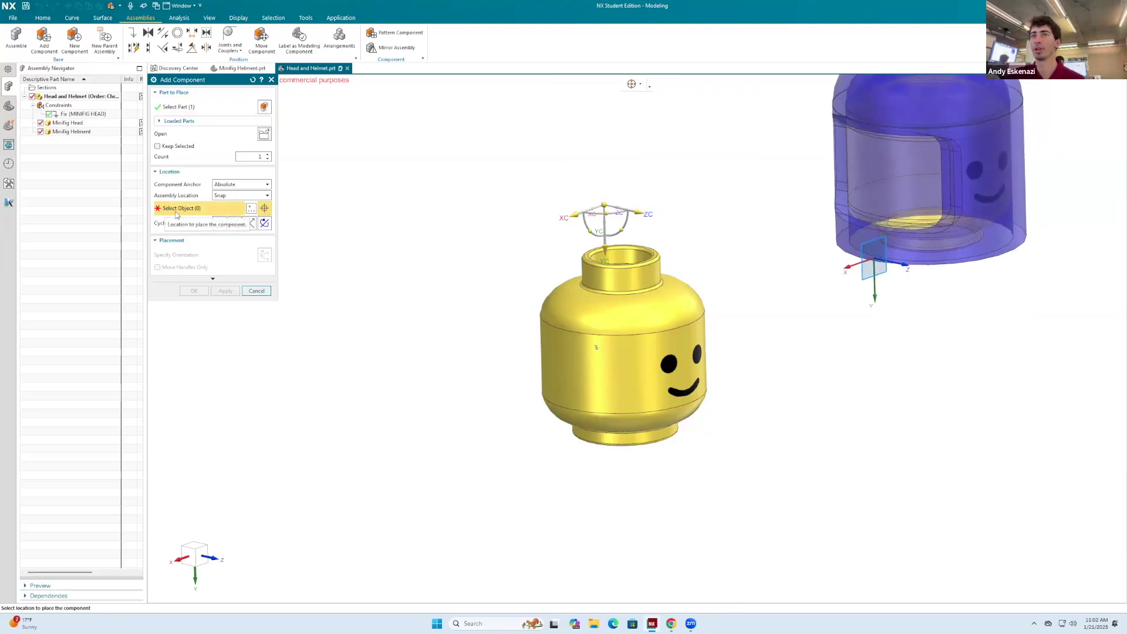
click(837, 246)
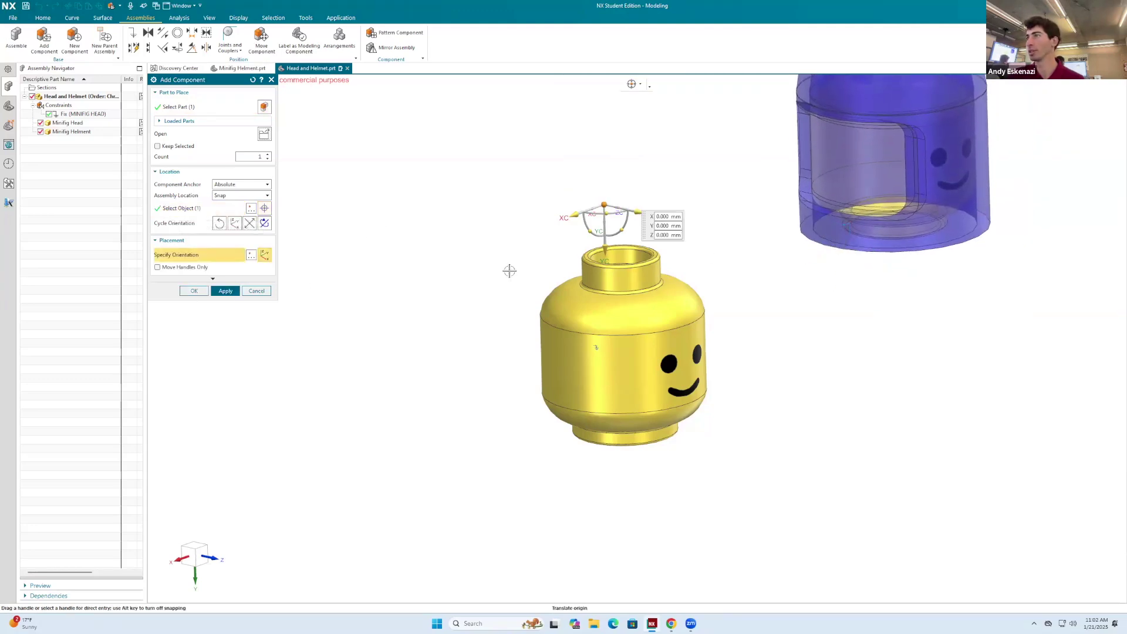
click(225, 292)
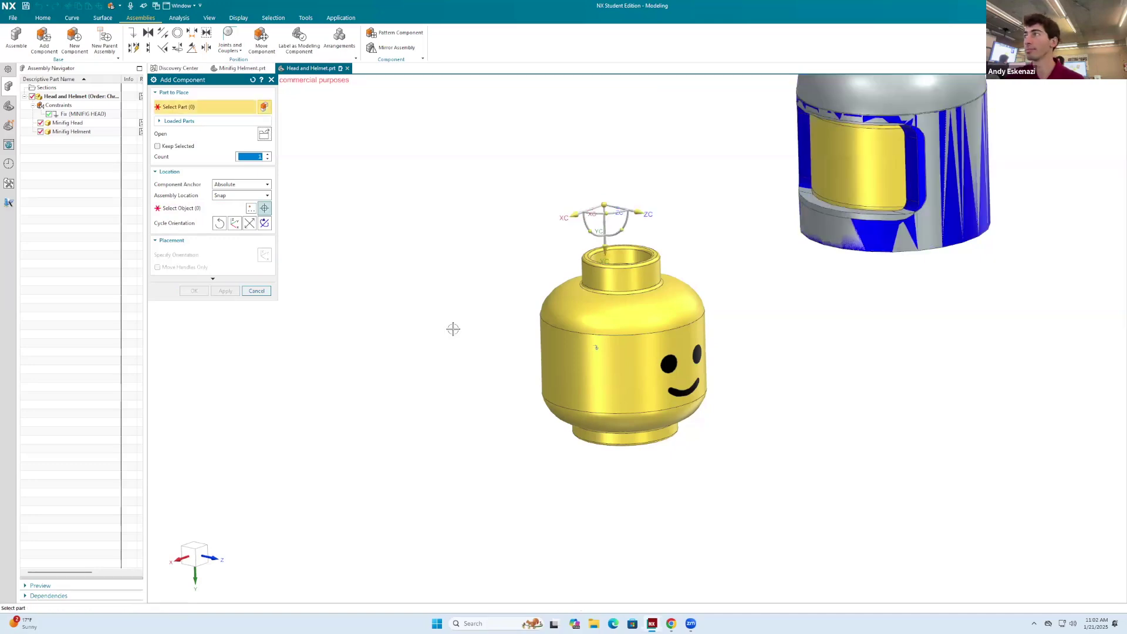
scroll(464, 317, down, 2)
scroll(660, 217, up, 2)
click(270, 80)
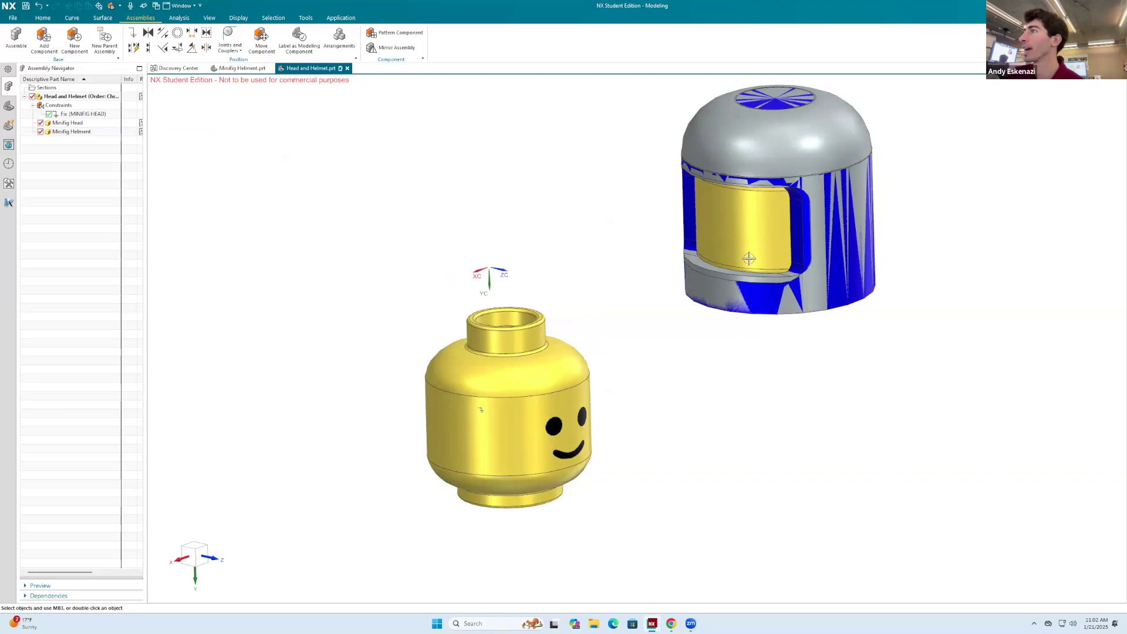
Compare the helmet in the assembly with its own part file, examining the face colors and the visor opening.
click(772, 228)
key(ctrl+Tab)
middle_drag(651, 346, 593, 329)
click(9, 106)
scroll(545, 204, down, 3)
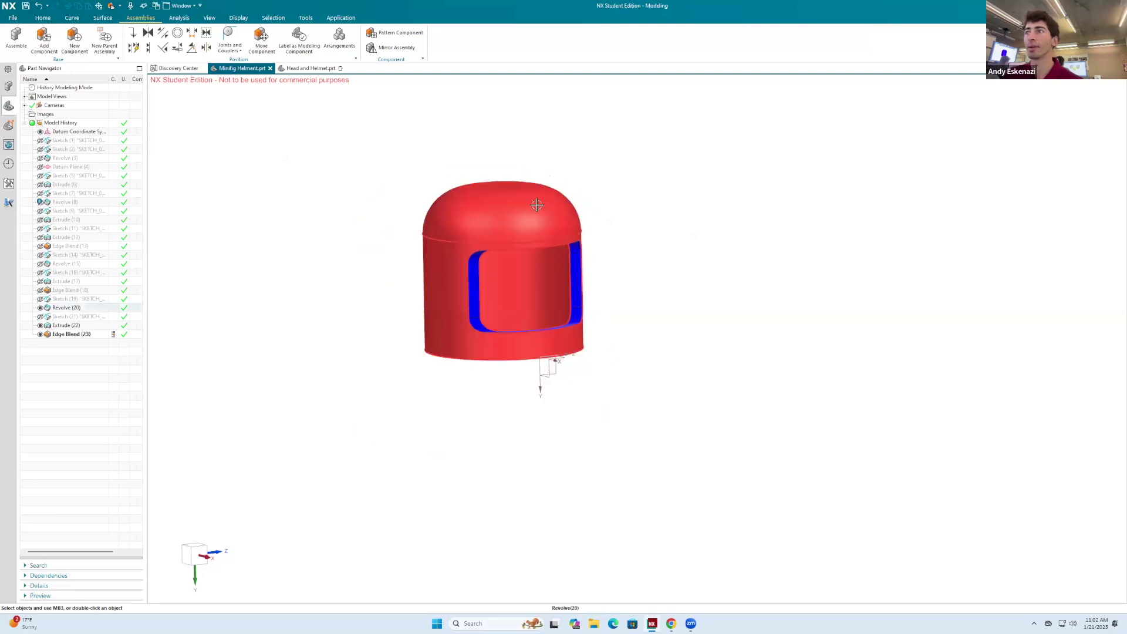
key(ctrl+Tab)
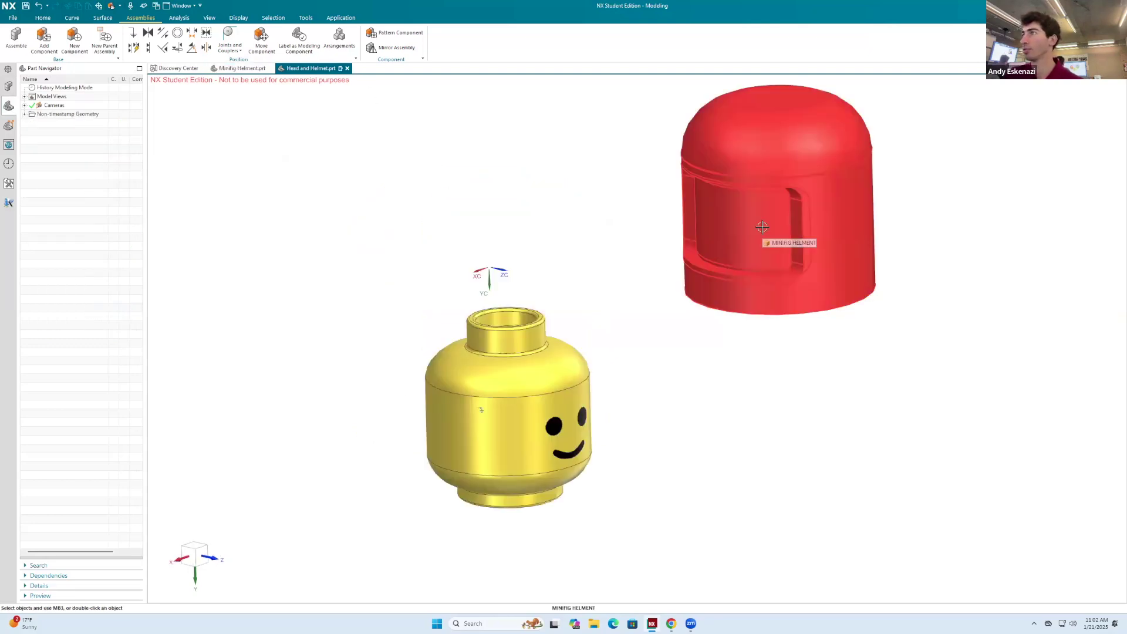
Switch to the helmet part and inspect the definition of the Revolve feature that forms its shell.
click(241, 69)
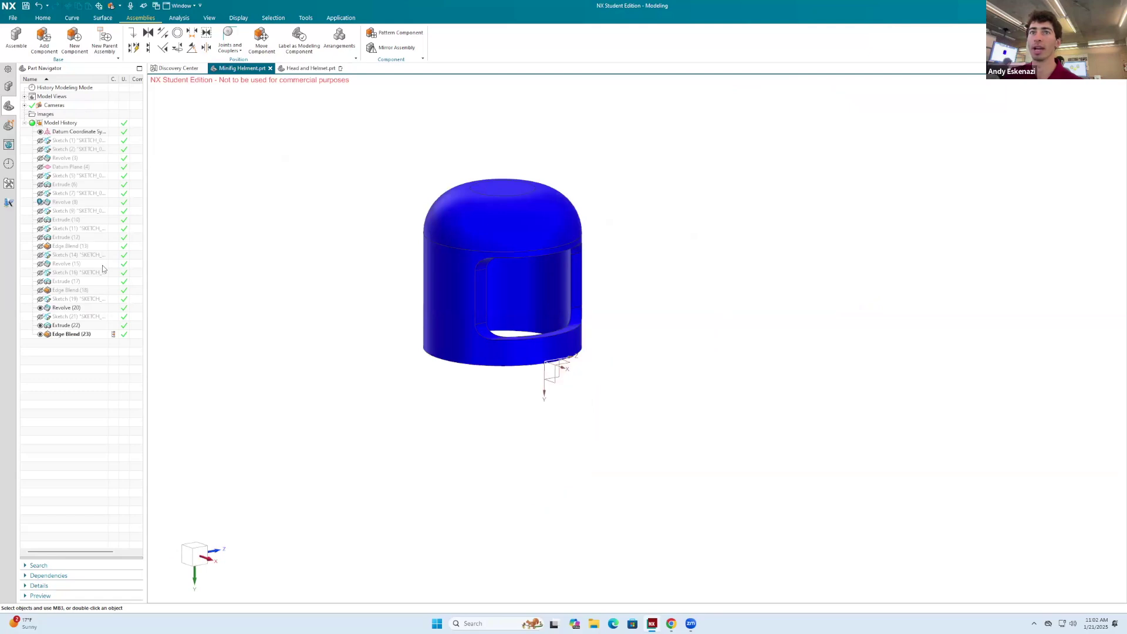
right_click(494, 222)
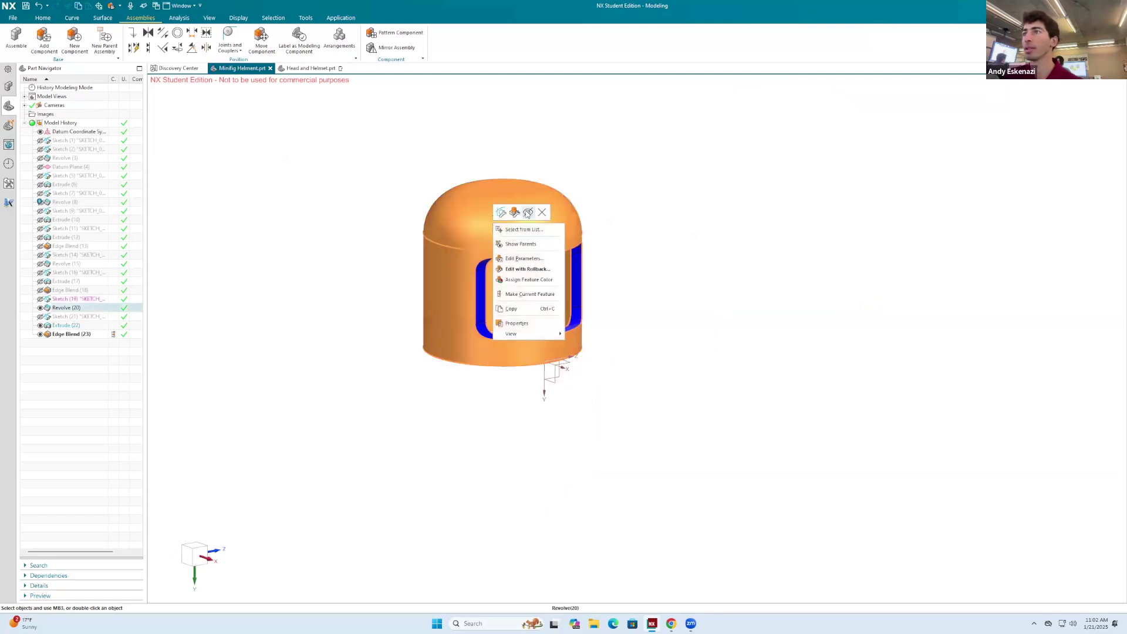
click(514, 213)
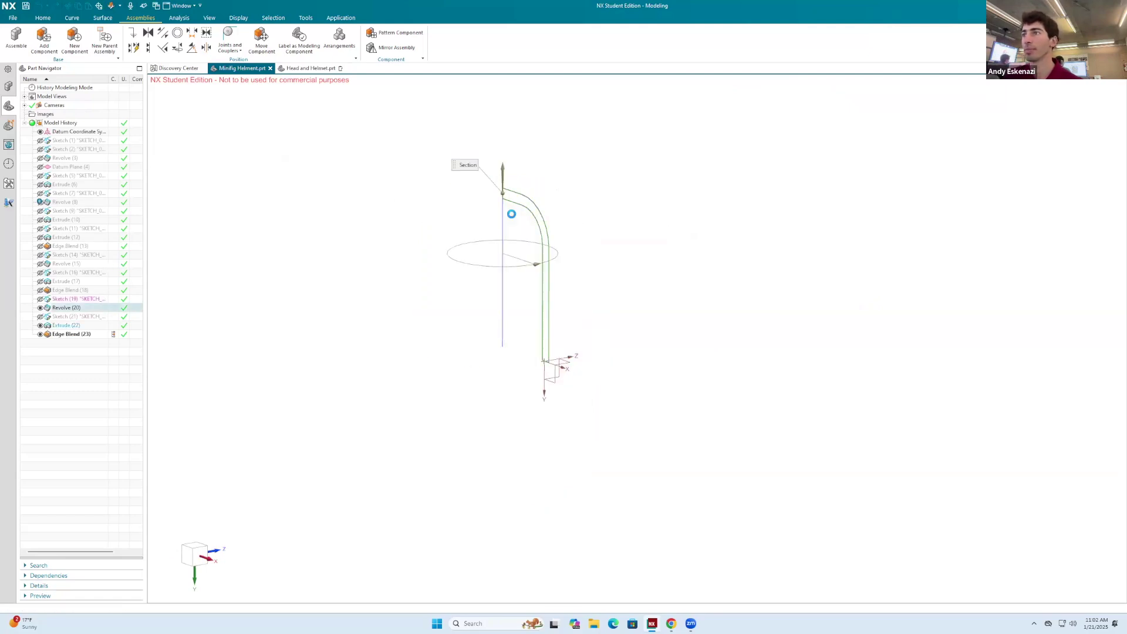
click(228, 311)
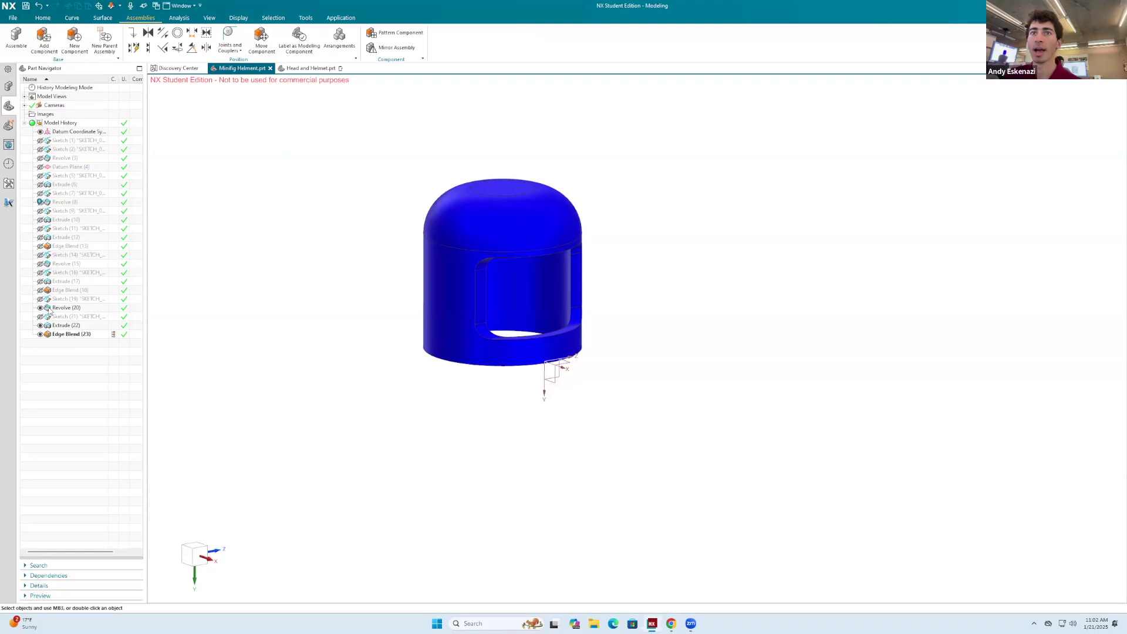
Suppress the hidden Revolve (15) feature in the helmet part, save the part and return to the assembly.
right_click(61, 265)
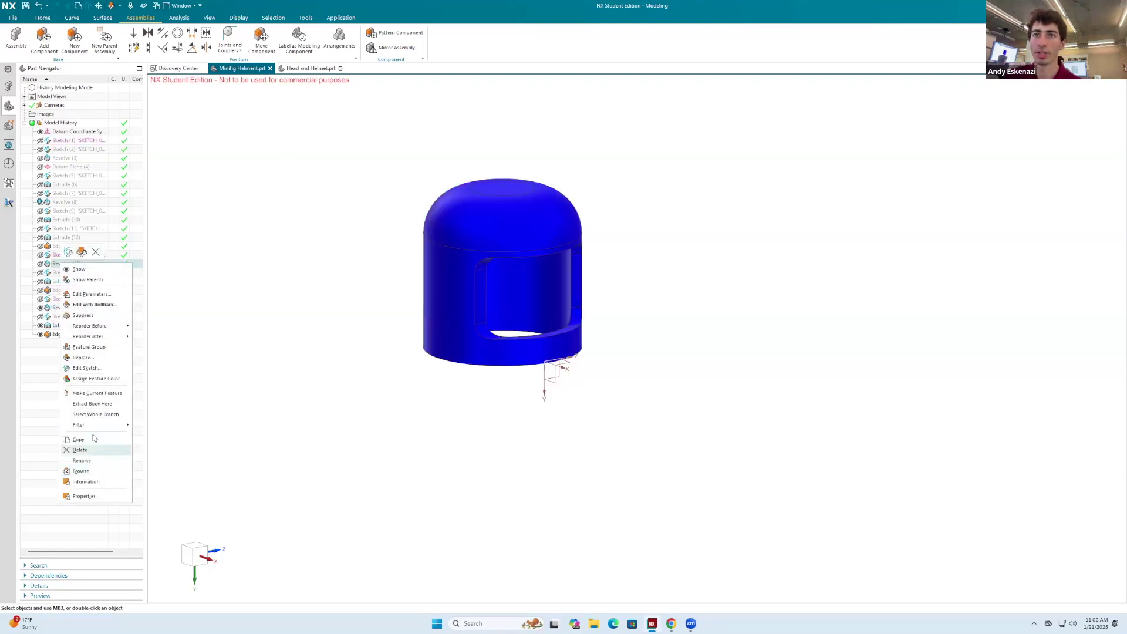
click(88, 316)
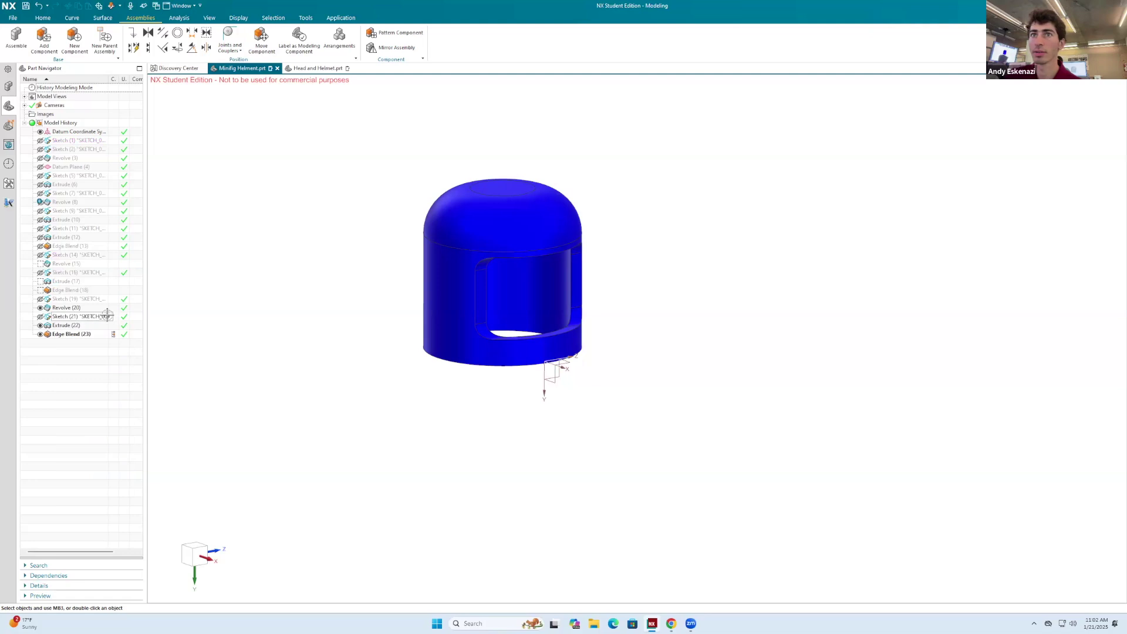
click(26, 6)
click(292, 68)
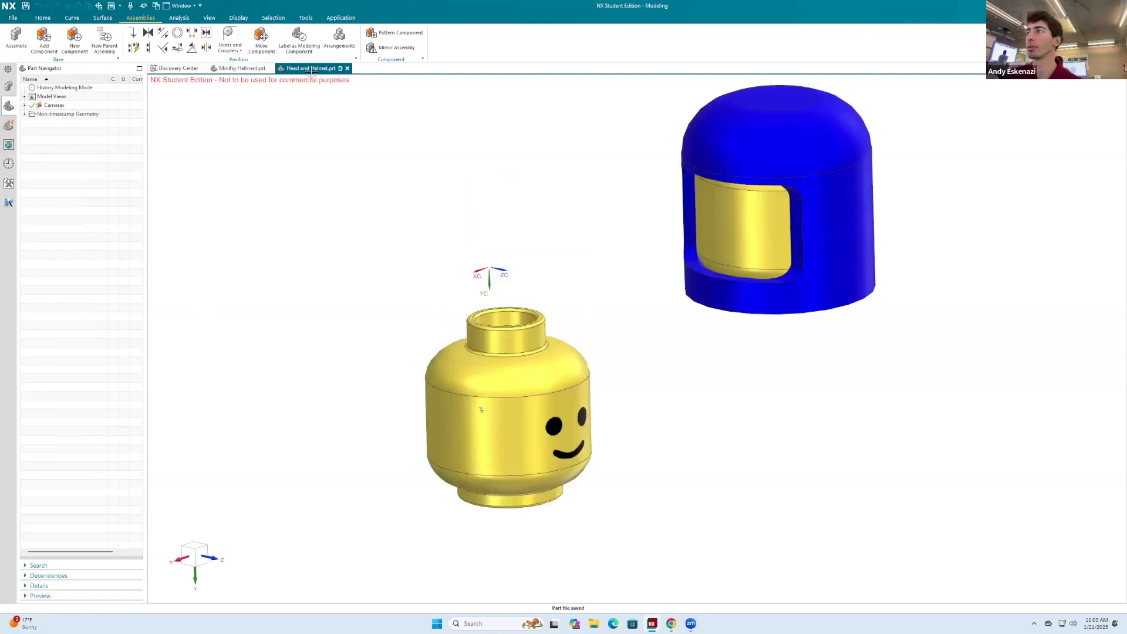
Suppress the hidden Revolve (8) feature in the helmet part, save the part and return to the assembly.
click(240, 69)
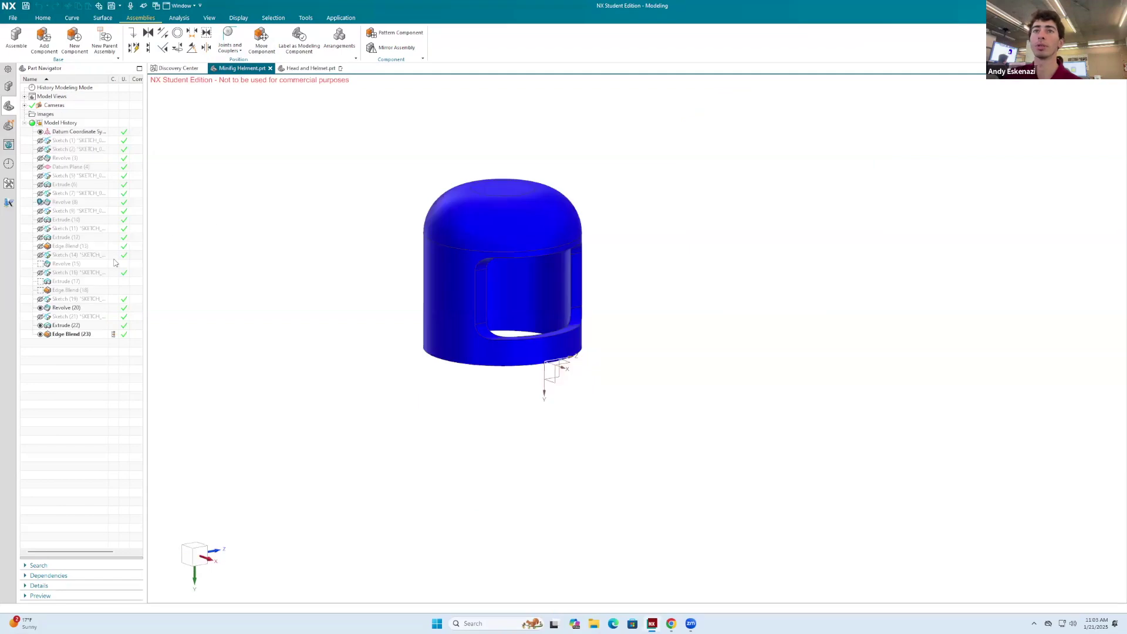
right_click(62, 264)
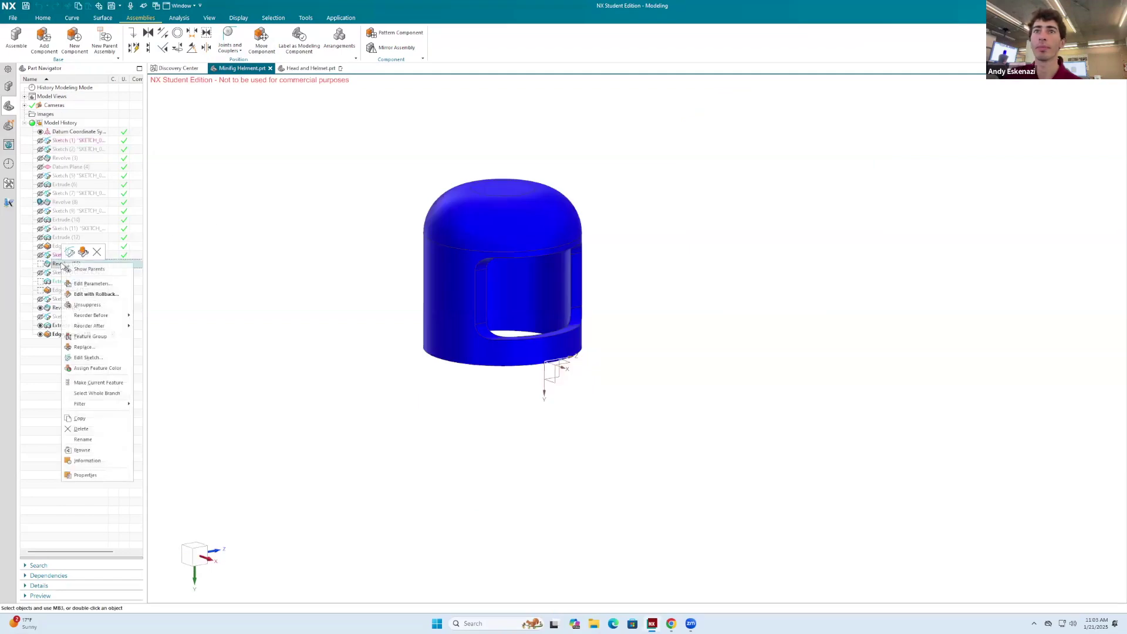
key(Escape)
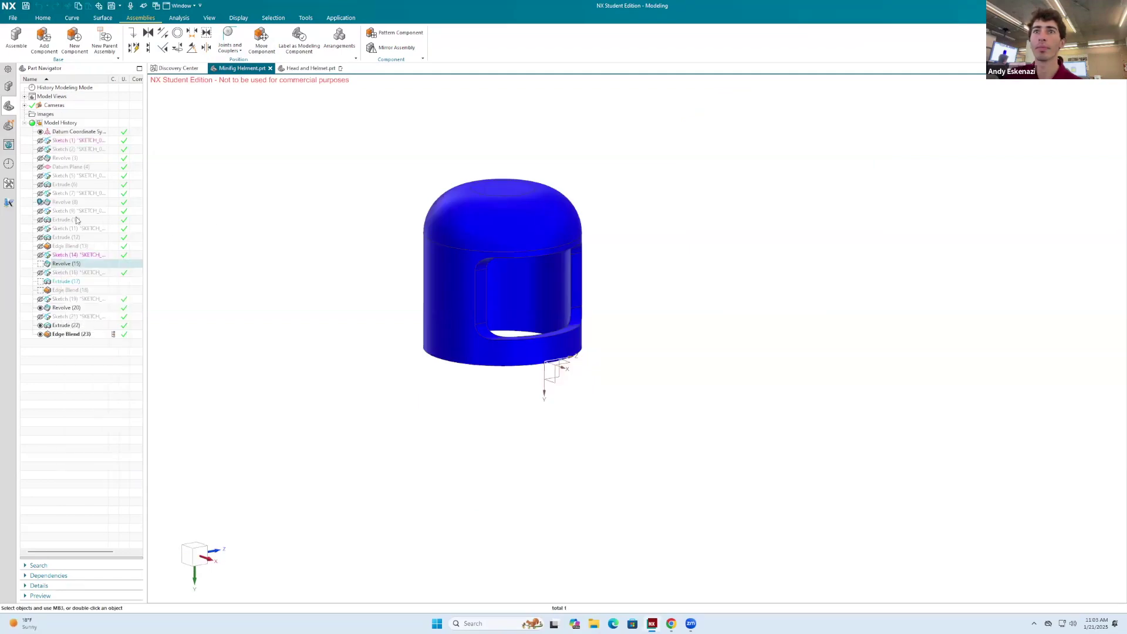
right_click(64, 203)
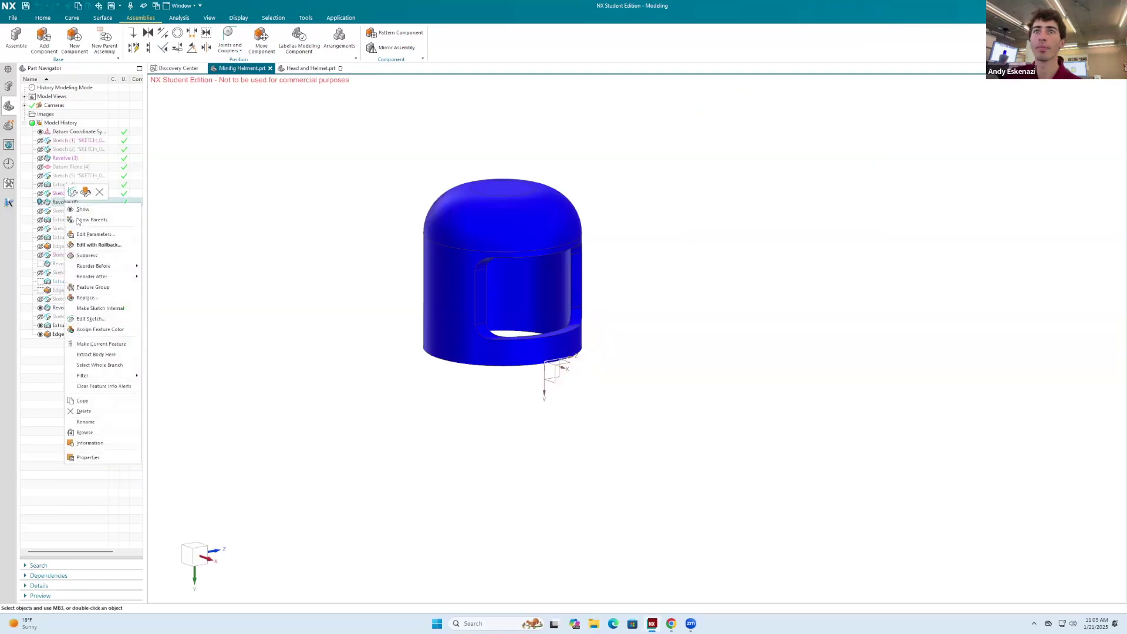
click(96, 259)
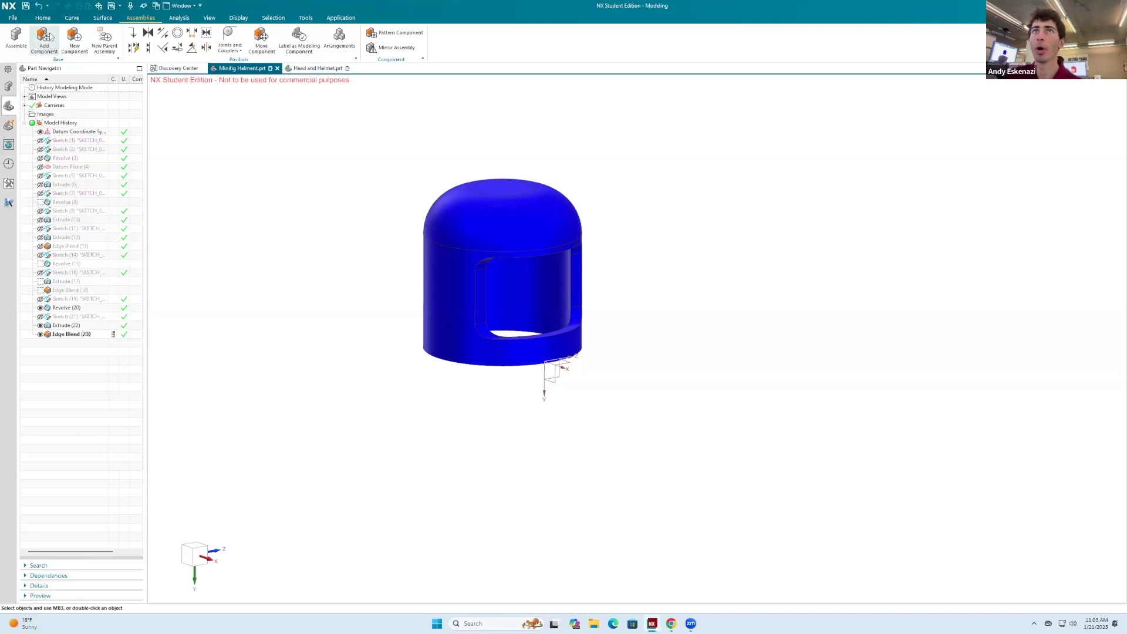
click(25, 6)
click(306, 69)
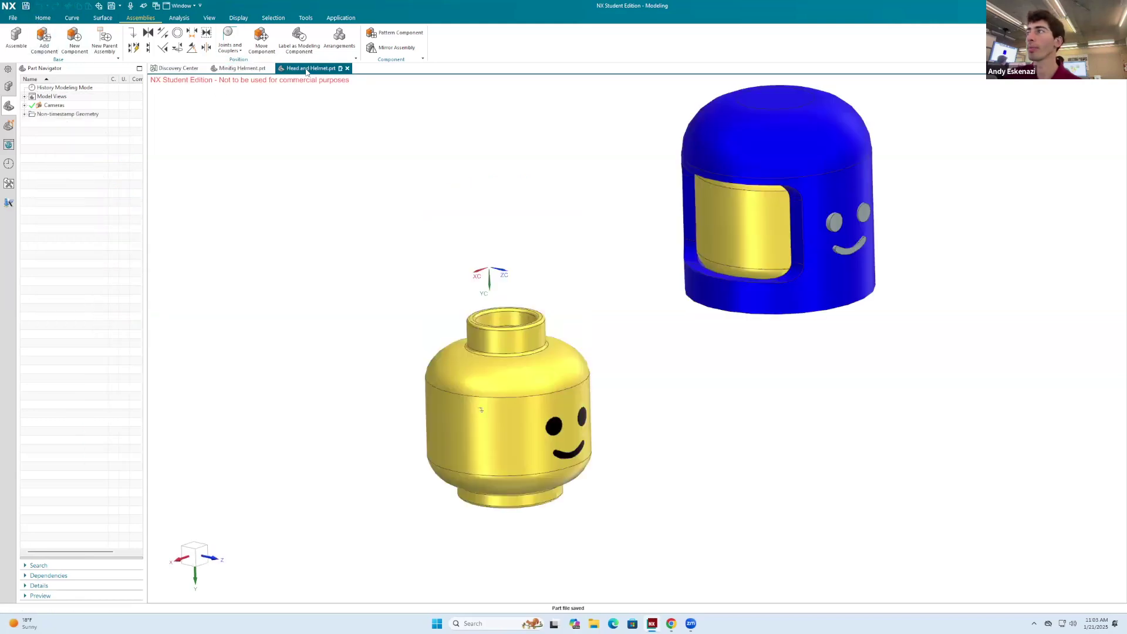
Suppress the Revolve (3) feature in the helmet part and dismiss the update report.
click(242, 69)
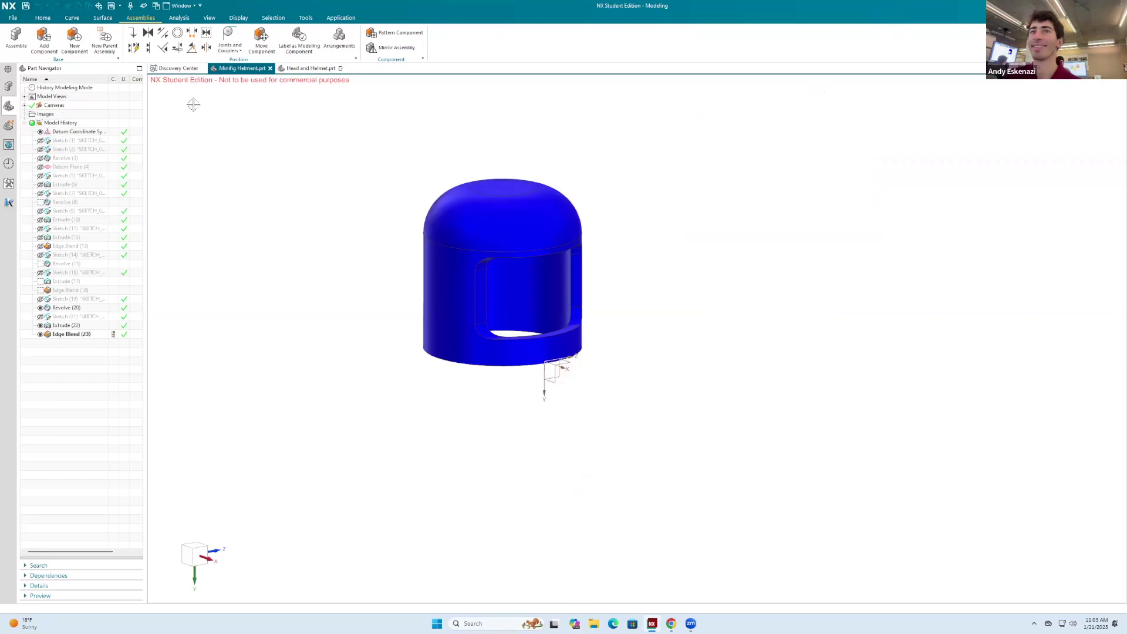
right_click(69, 159)
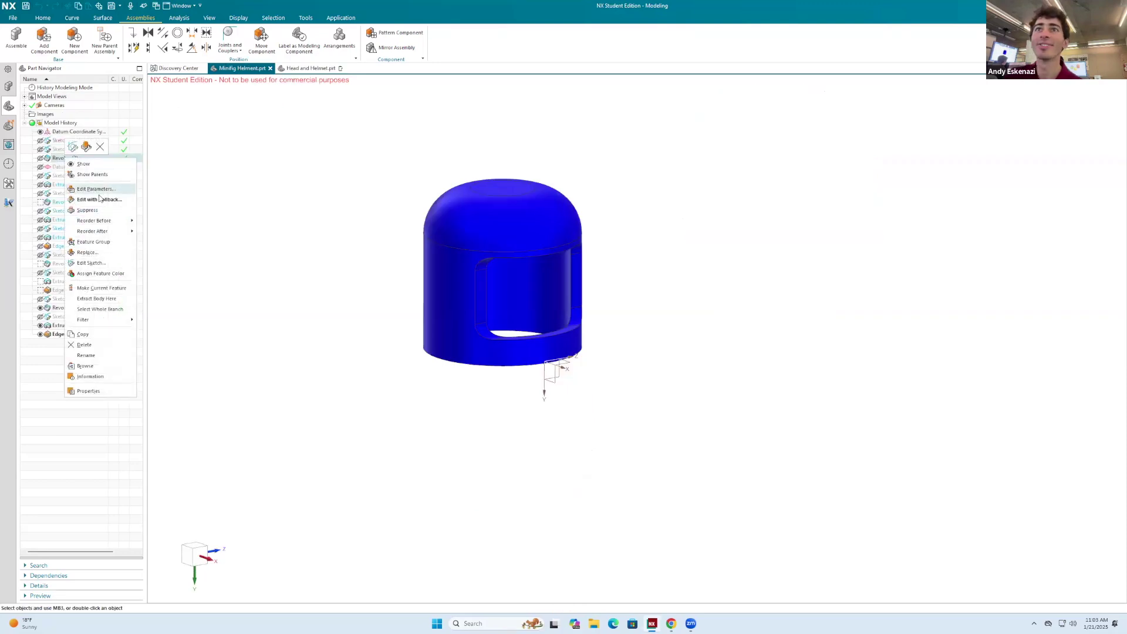
click(94, 213)
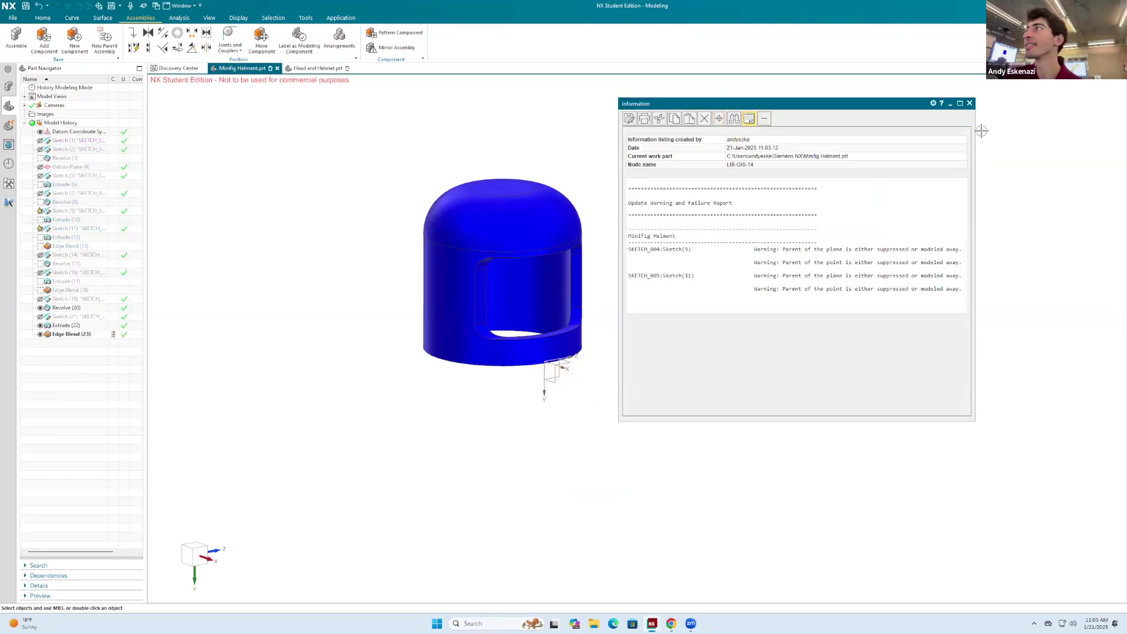
click(970, 104)
Suppress Sketch (9) and Sketch (11) in the helmet part, and save the part.
right_click(56, 211)
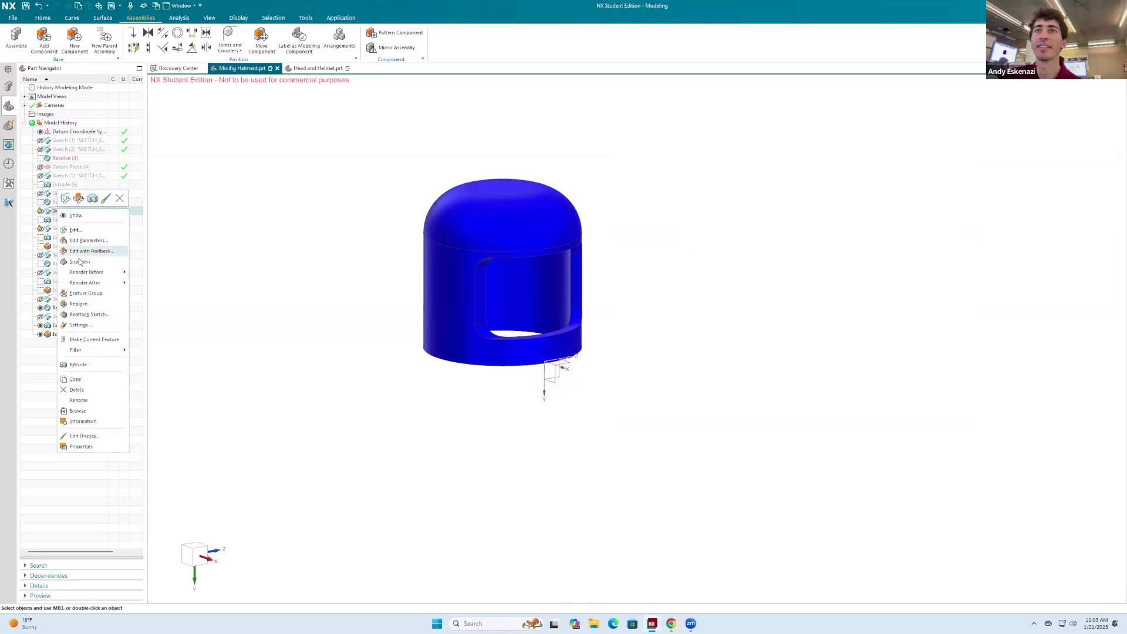
click(80, 261)
right_click(65, 228)
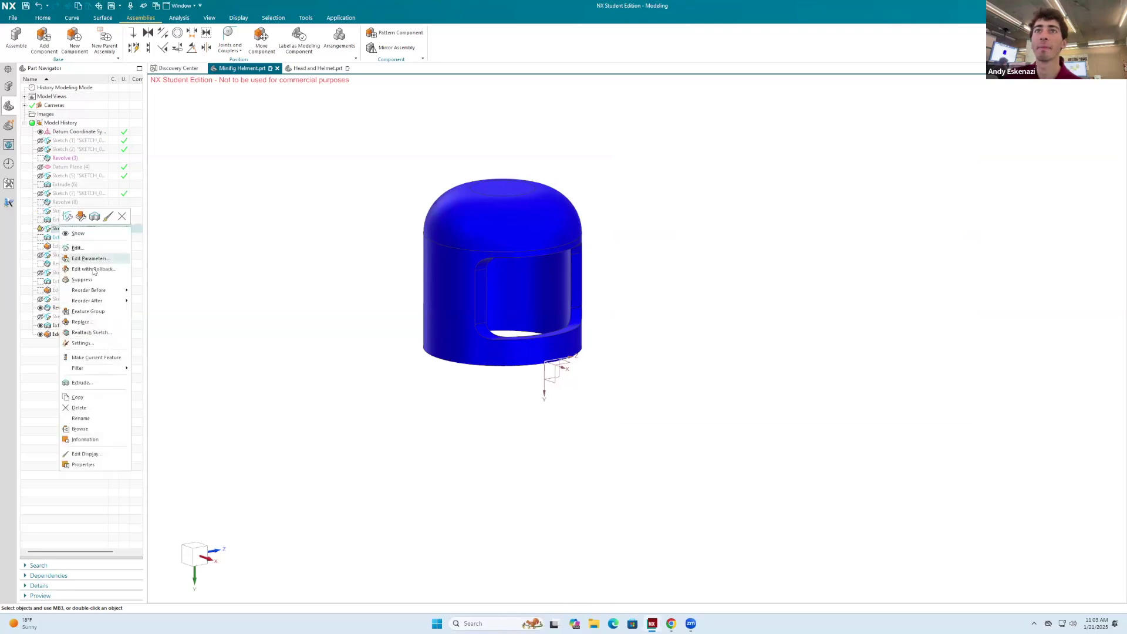
click(90, 282)
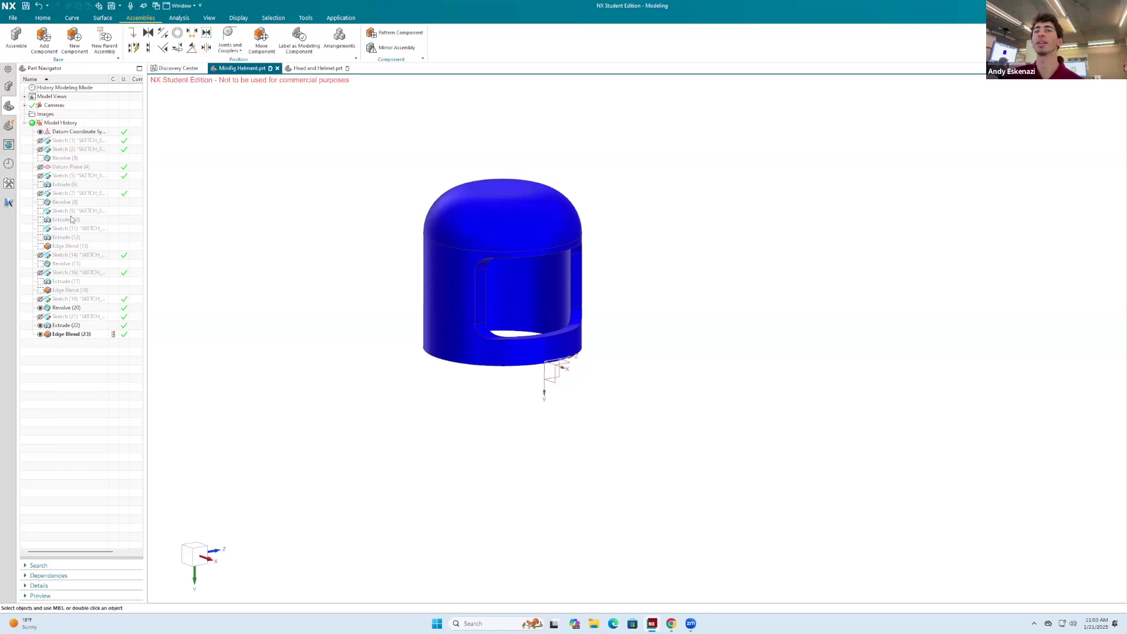
key(ctrl+s)
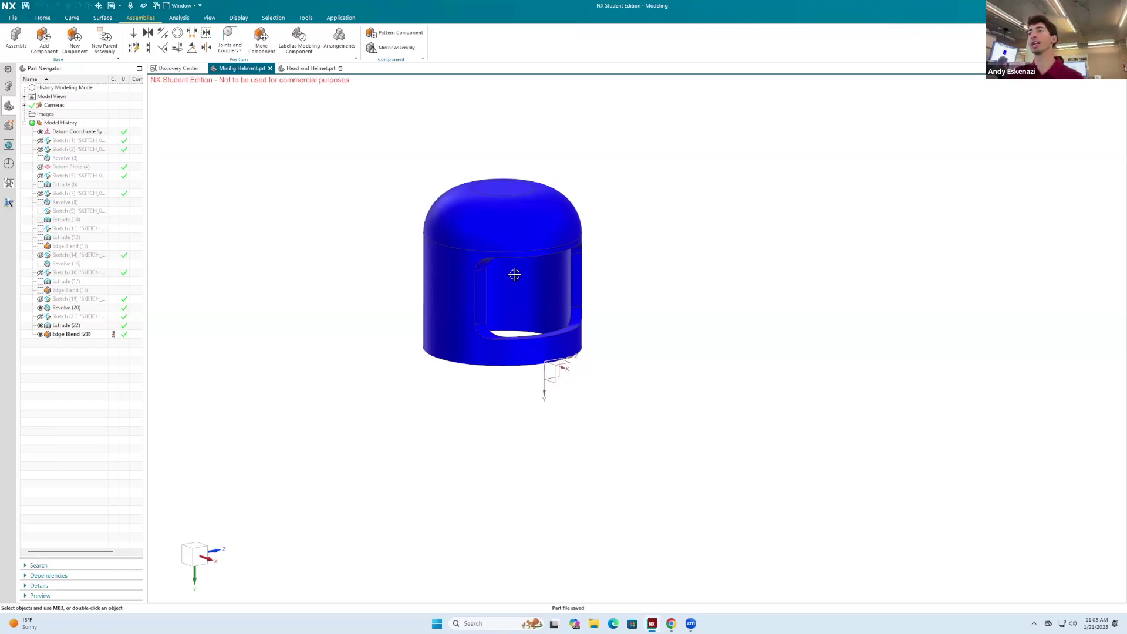
Examine the updated helmet and head from several sides in the assembly, comparing the helmet with its own part file.
click(311, 68)
middle_drag(802, 286, 819, 272)
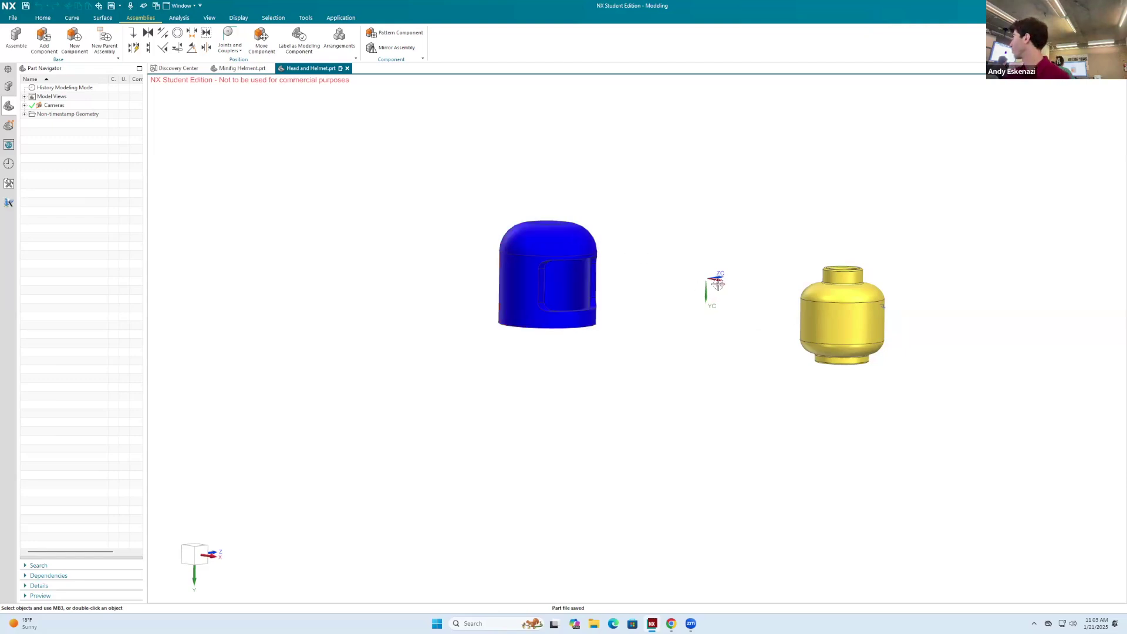
middle_drag(719, 284, 651, 283)
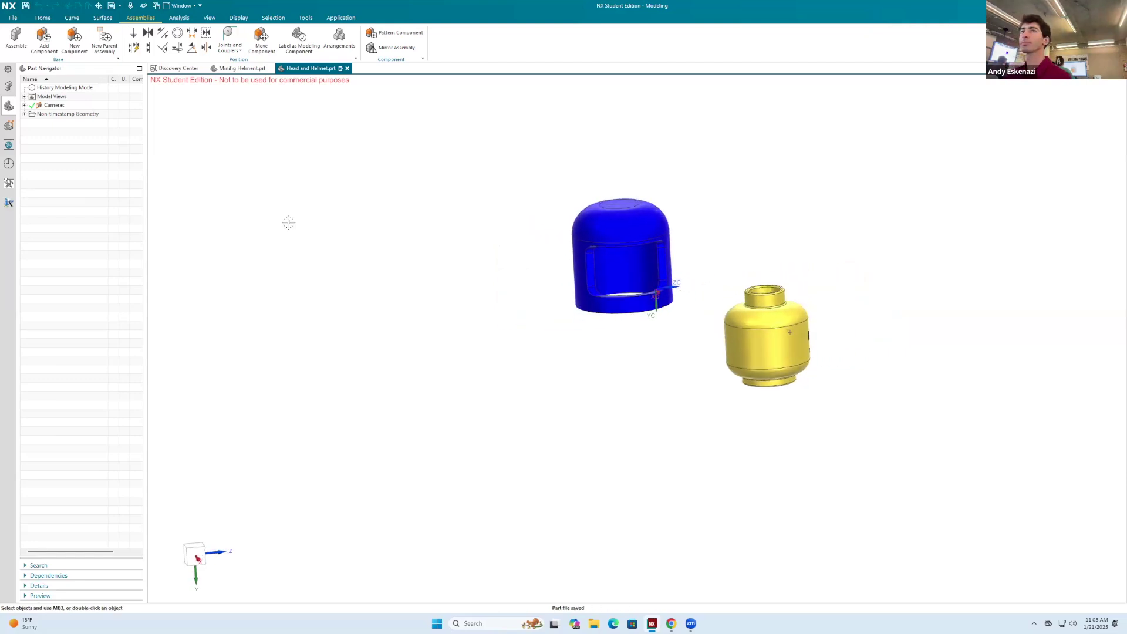
click(255, 69)
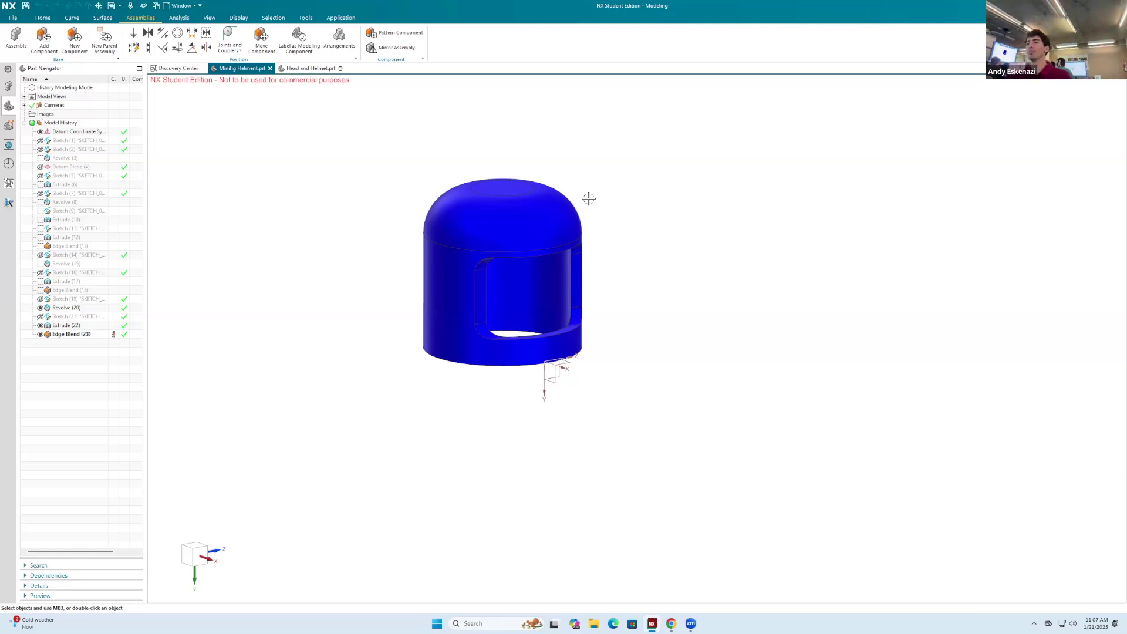
click(310, 69)
middle_drag(776, 342, 640, 294)
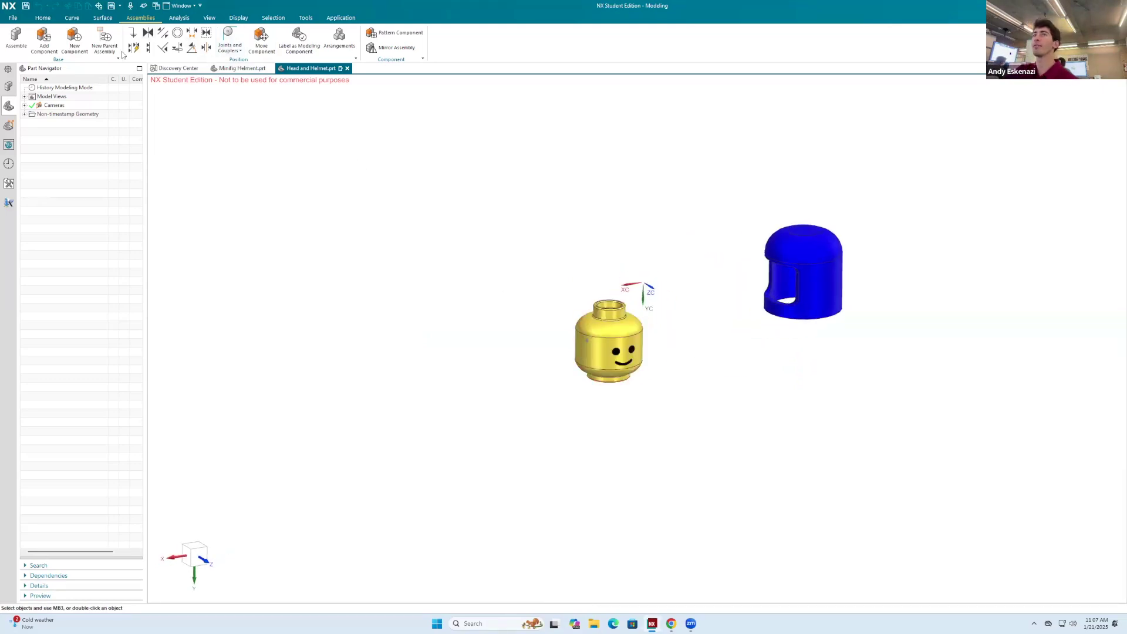
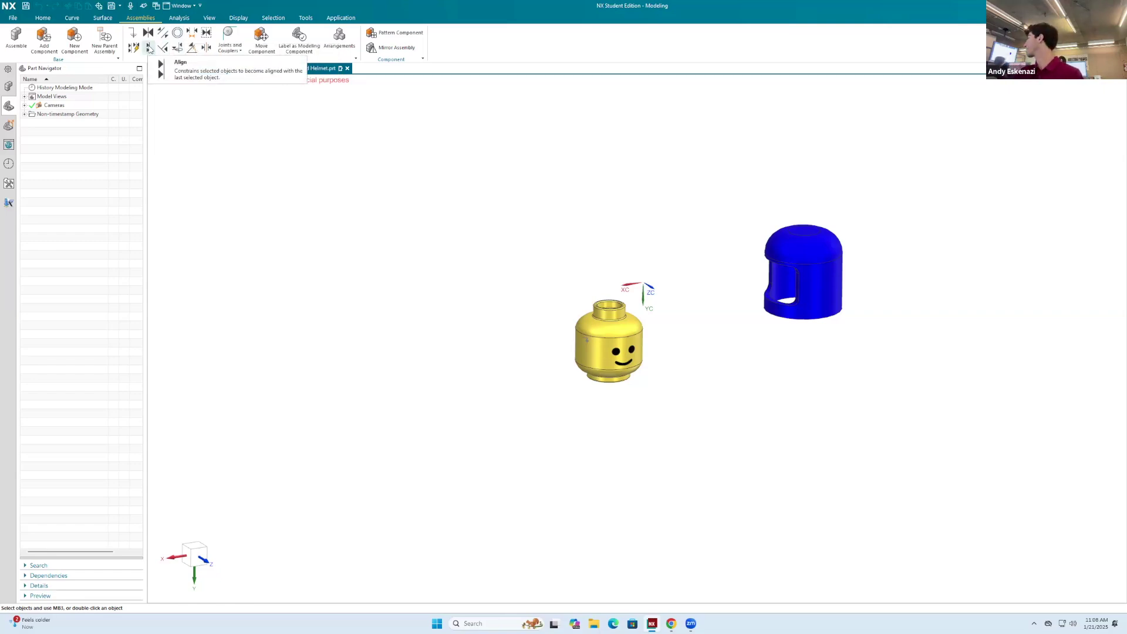
Apply an Align constraint between the helmet's inner cylindrical face and the head's outer cylindrical face.
click(148, 50)
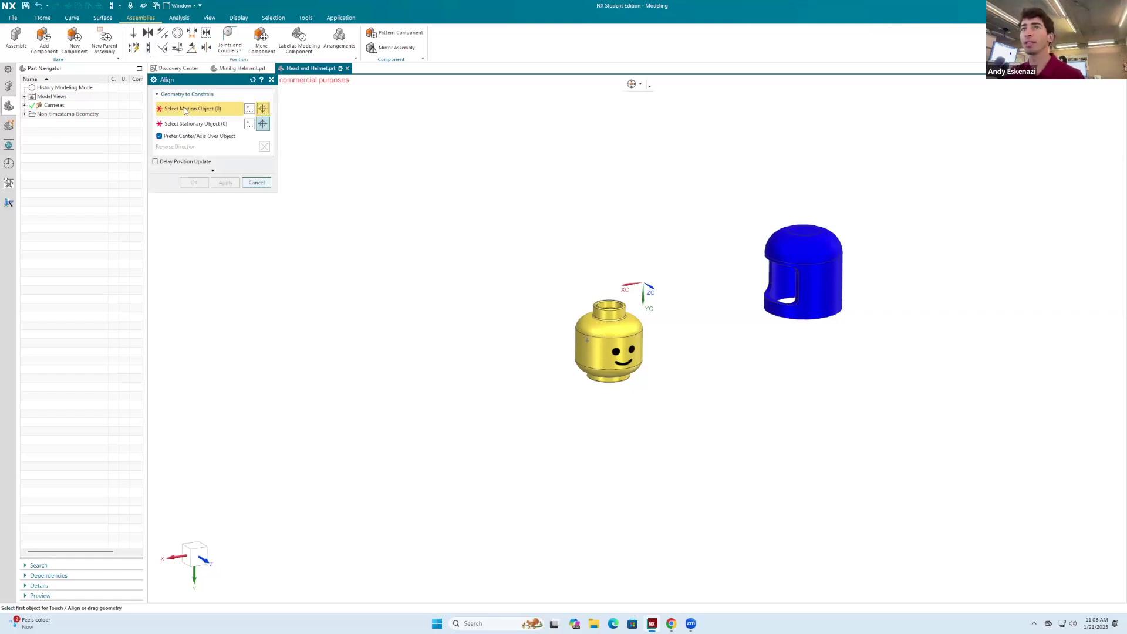
middle_drag(799, 287, 807, 232)
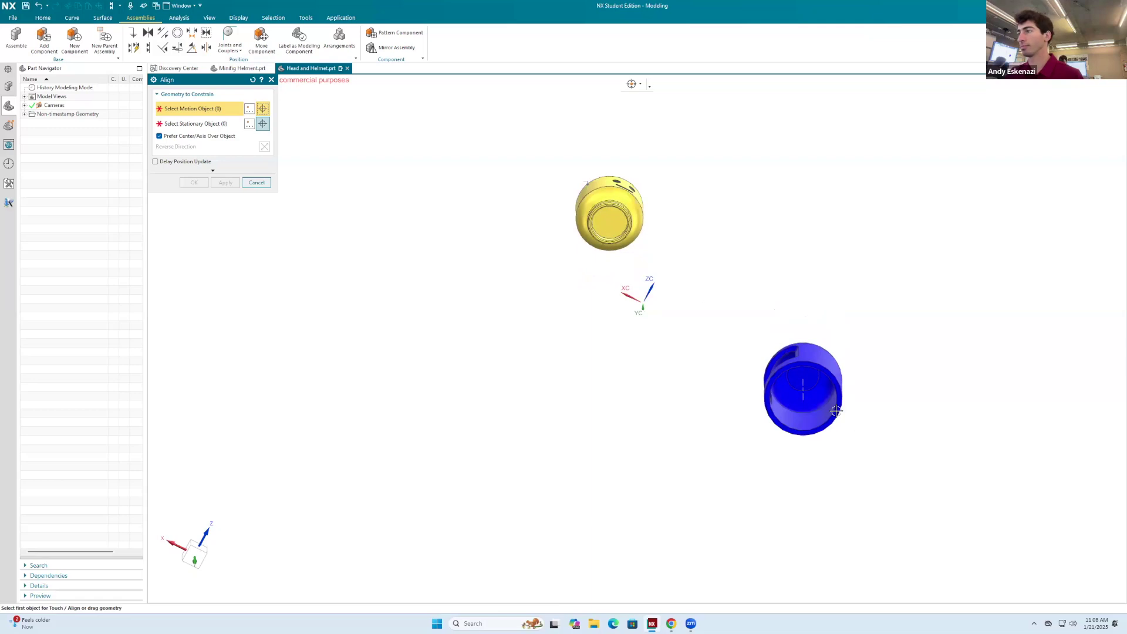
click(818, 417)
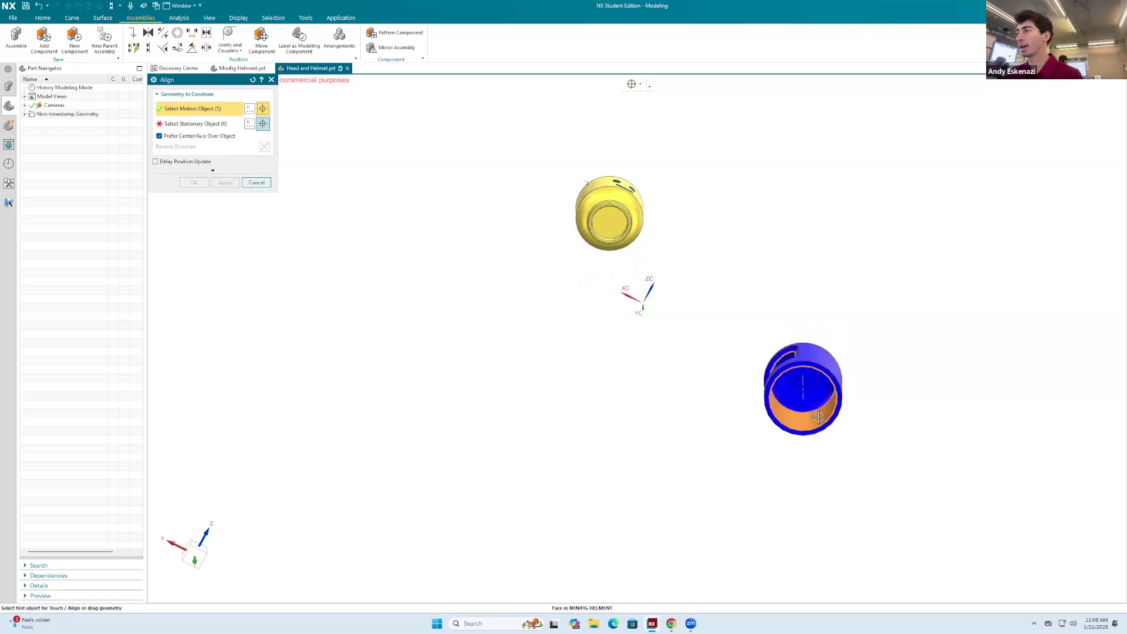
middle_drag(770, 416, 722, 468)
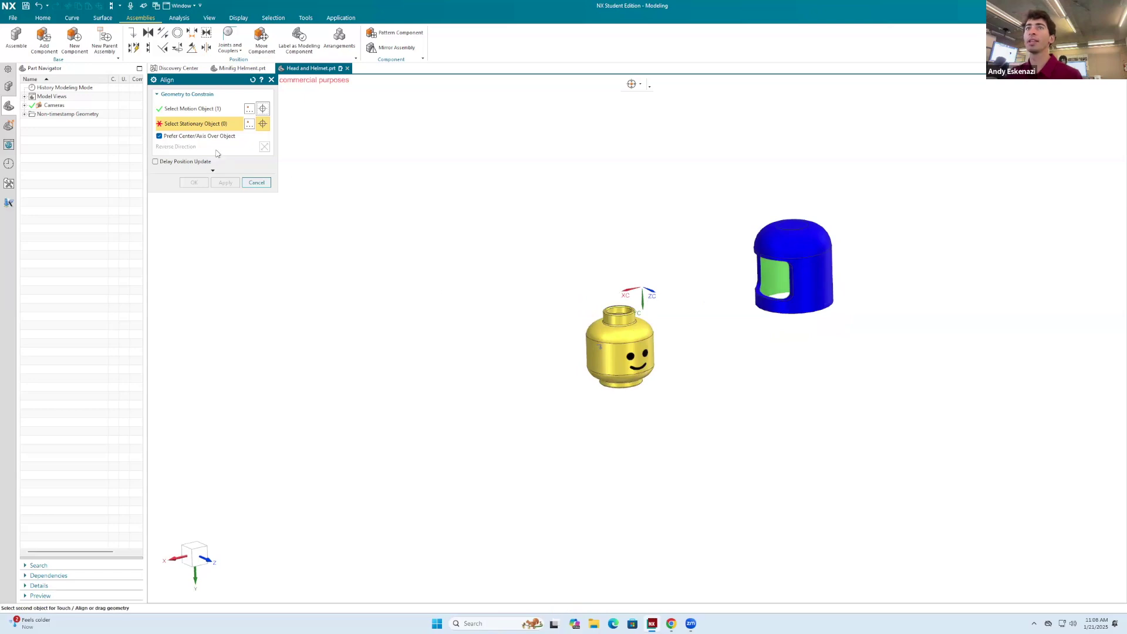
click(609, 359)
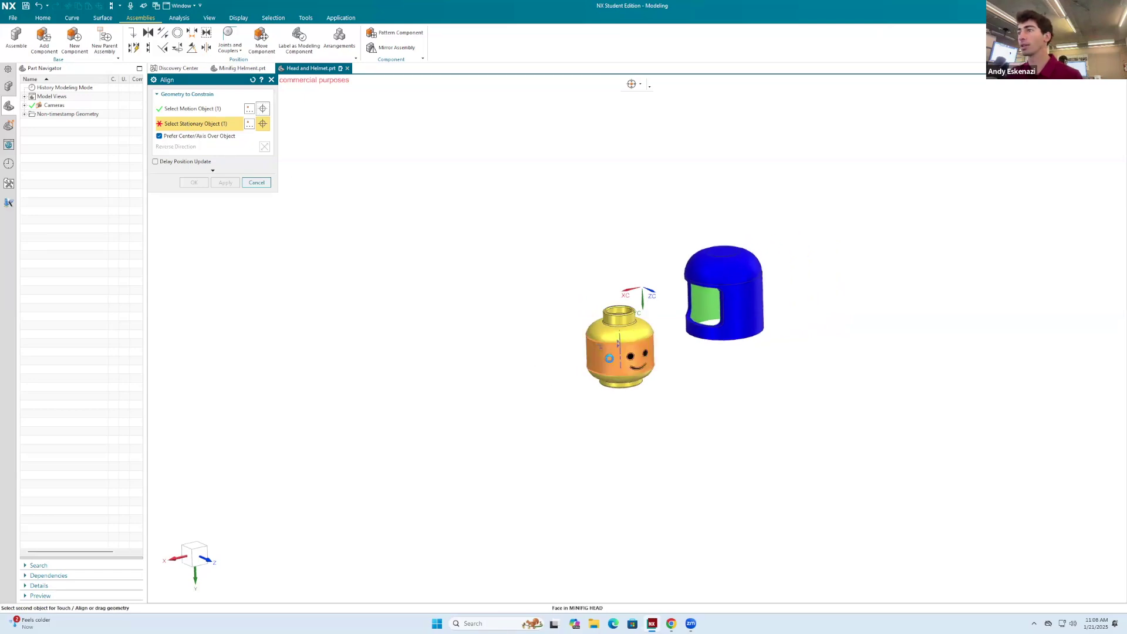
mouse_move(613, 437)
middle_down()
mouse_move(591, 418)
mouse_move(632, 431)
middle_up()
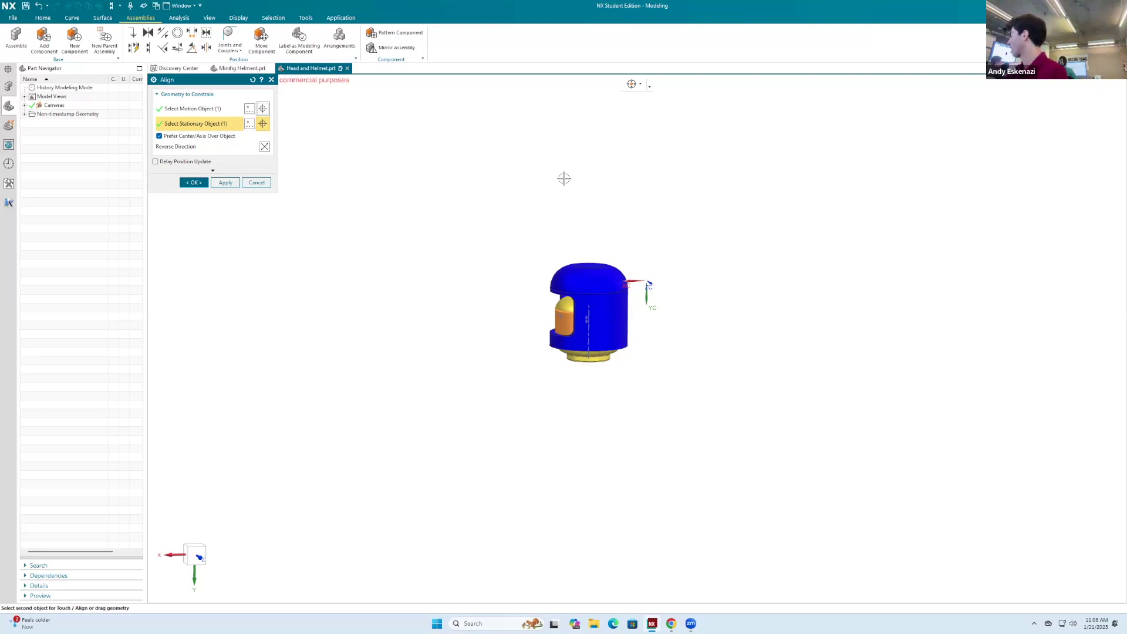
click(193, 183)
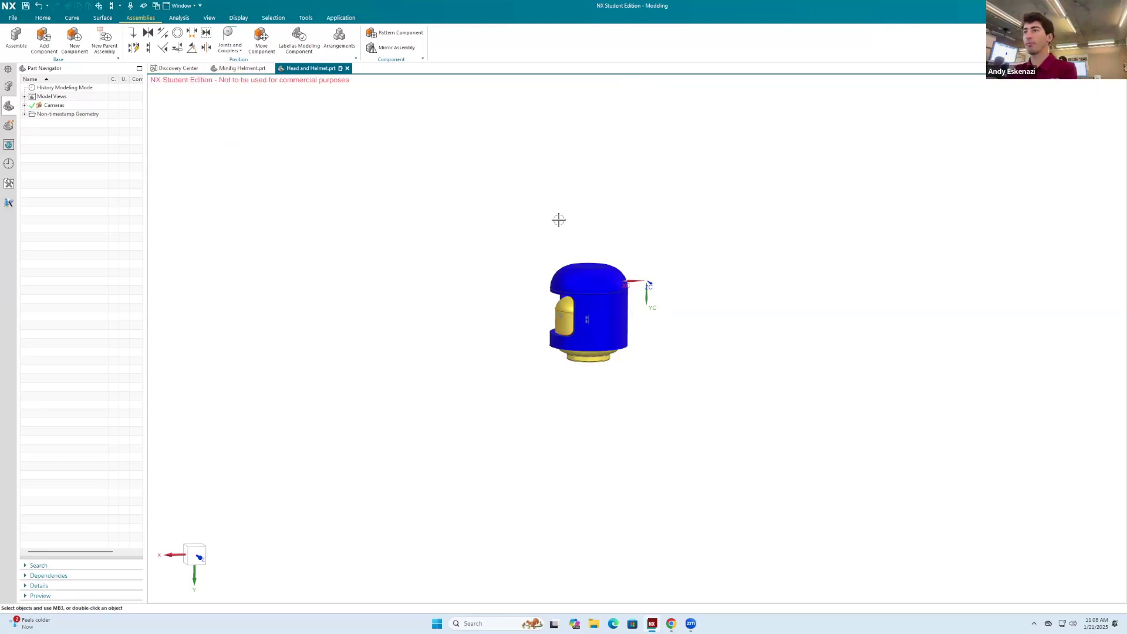
Move the helmet up clear of the head and rotate it so its face opening points to the front.
click(261, 39)
click(619, 305)
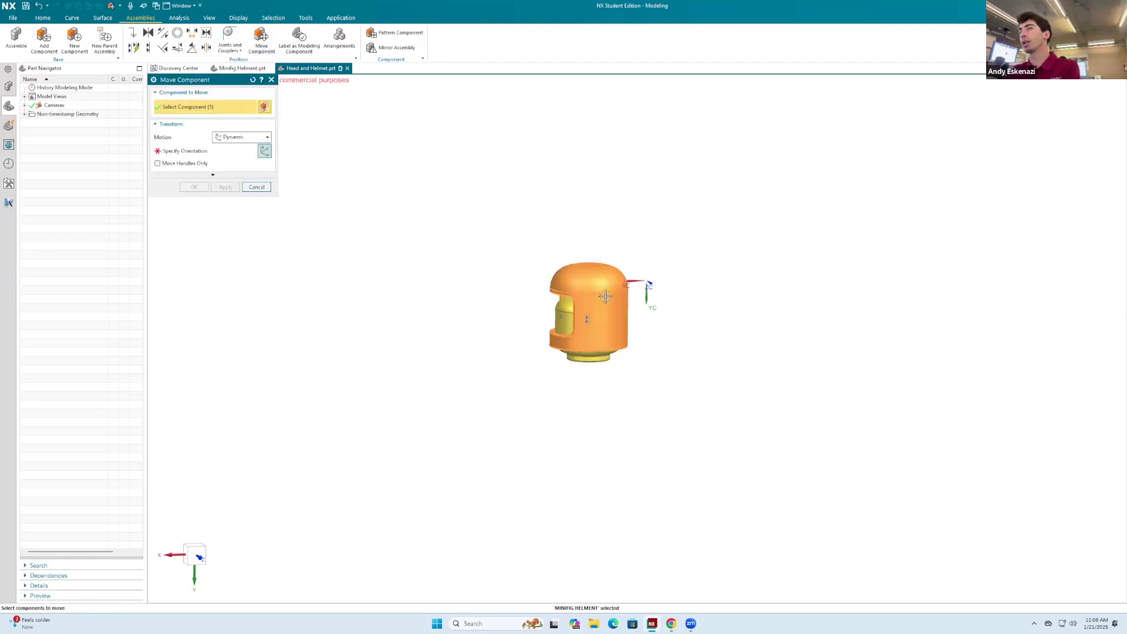
click(226, 153)
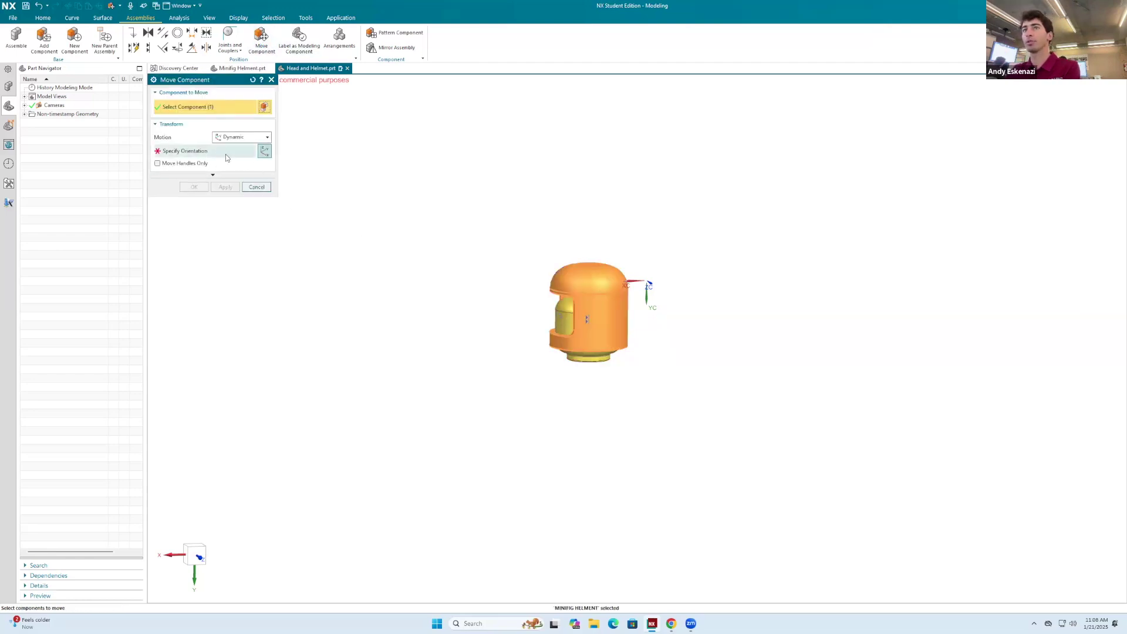
drag(589, 351, 589, 279)
scroll(537, 245, up, 3)
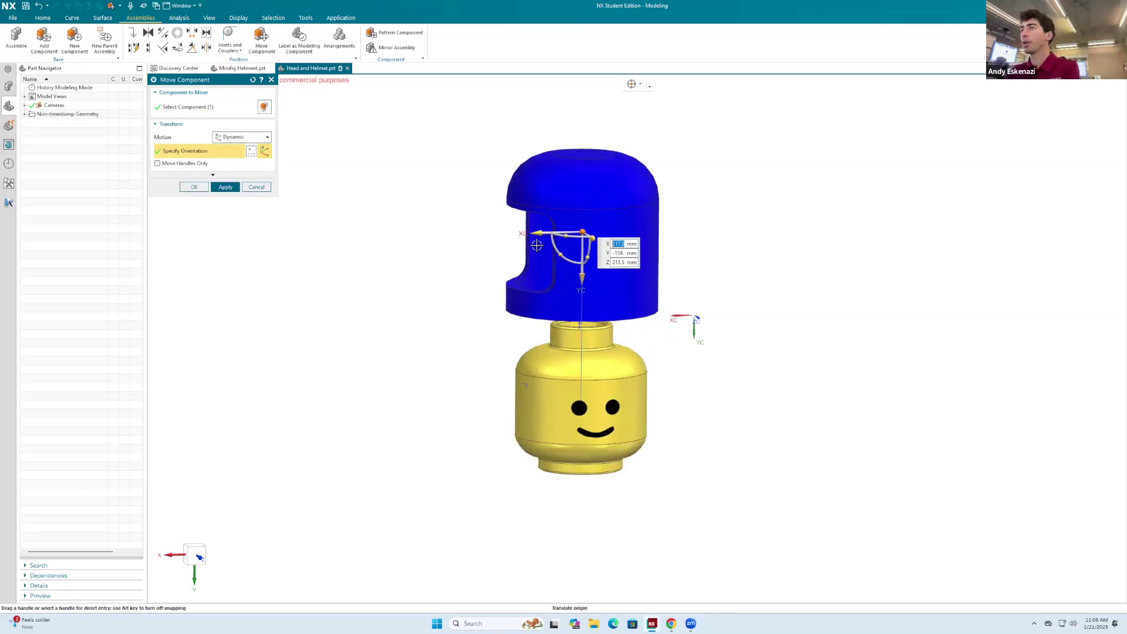
drag(571, 234, 584, 246)
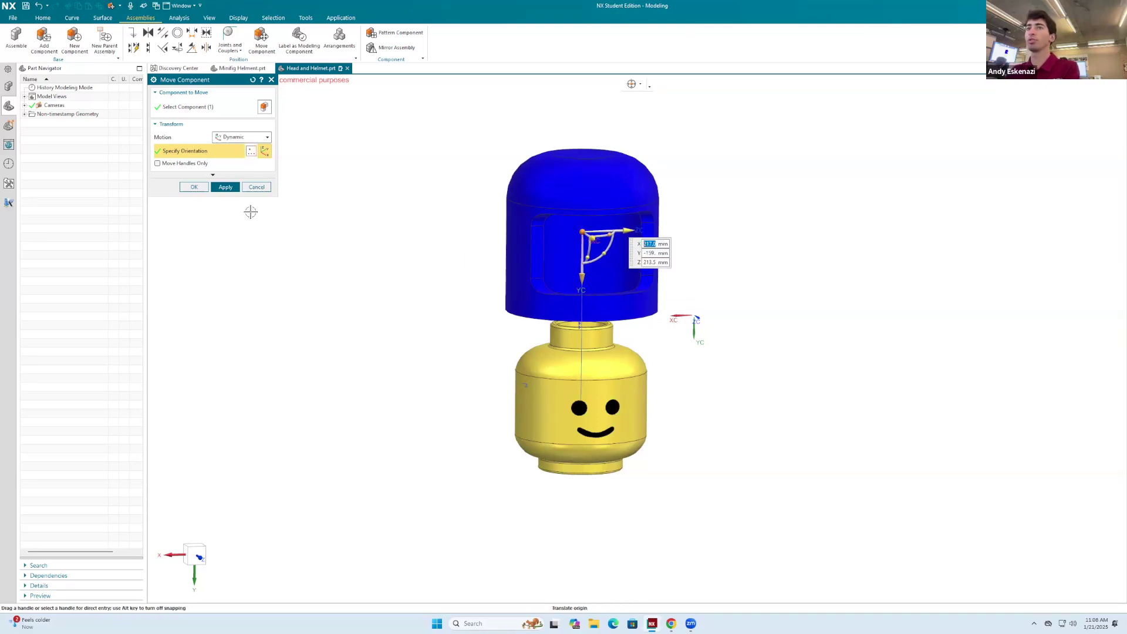
click(225, 187)
middle_drag(665, 282, 642, 305)
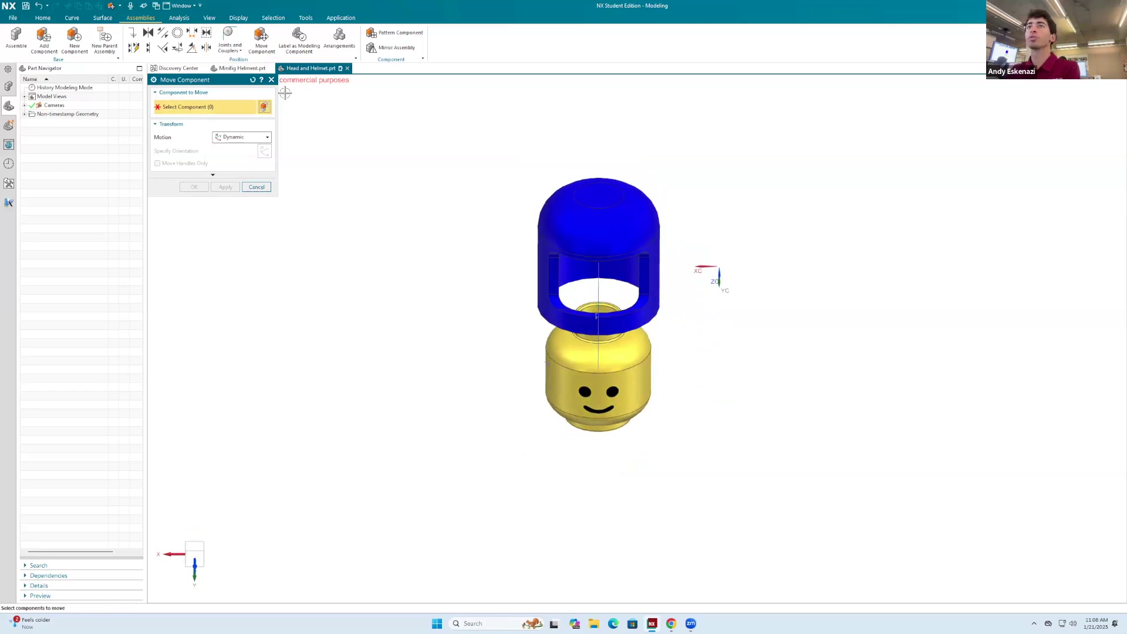
click(272, 80)
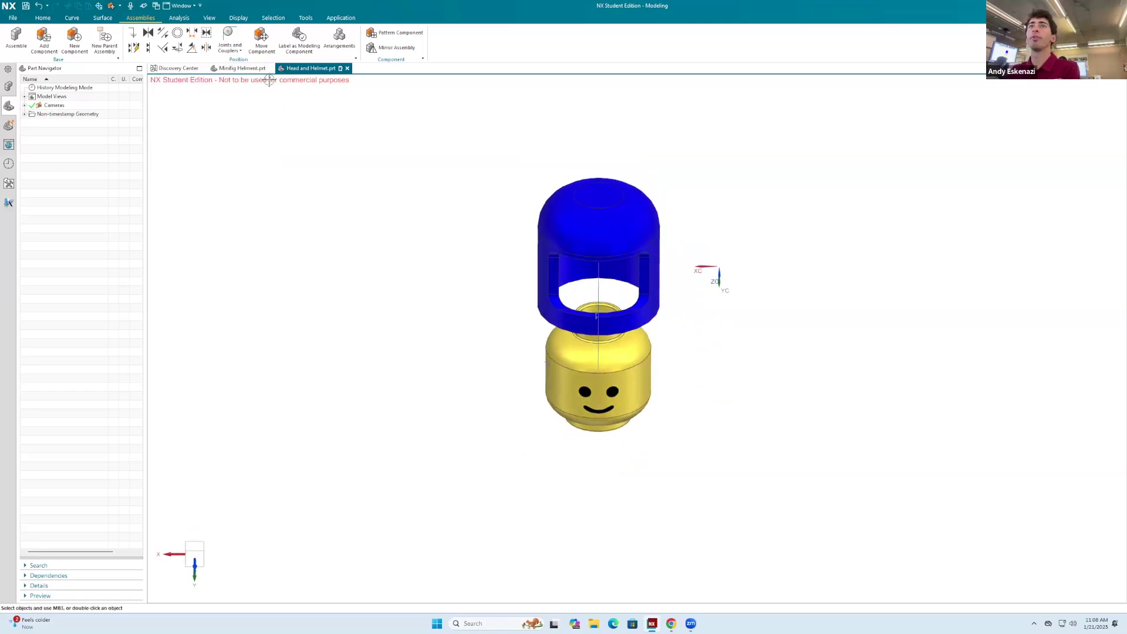
Try to align the helmet's inner top face with the ring face on top of the head's stud.
click(149, 49)
middle_drag(532, 270, 587, 219)
click(588, 218)
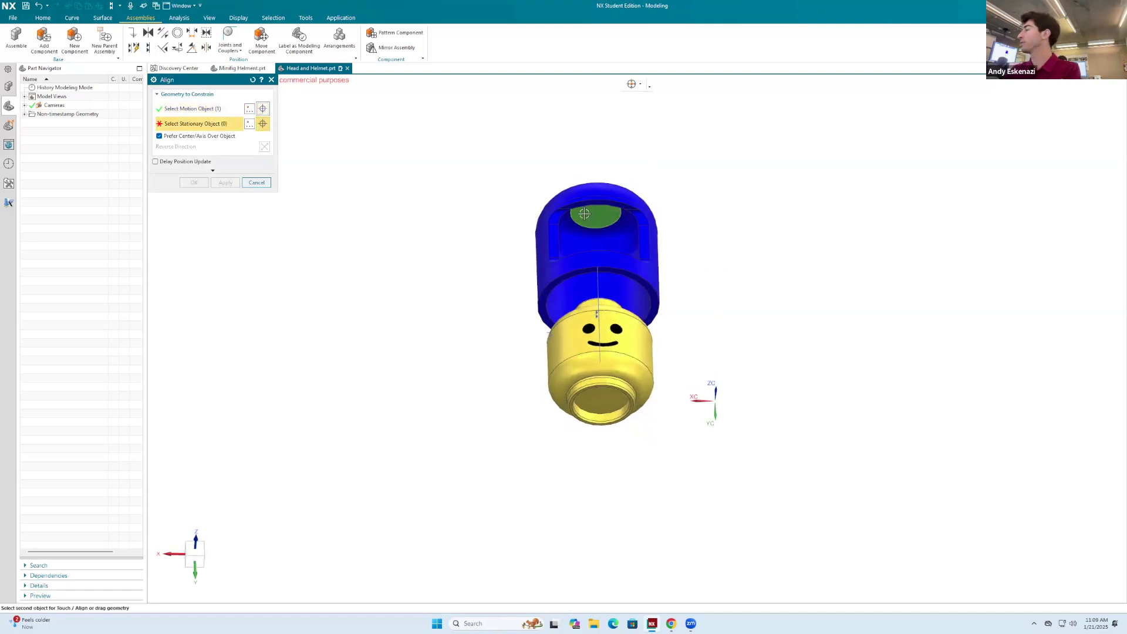
middle_drag(604, 327, 558, 309)
scroll(554, 307, up, 6)
click(554, 307)
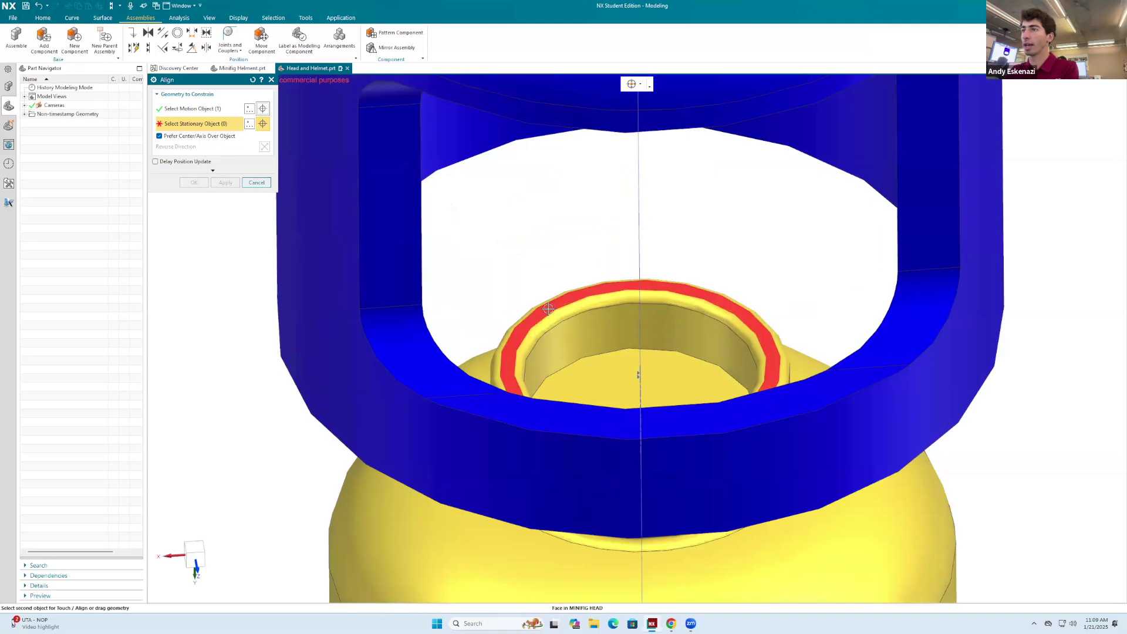
scroll(794, 351, down, 8)
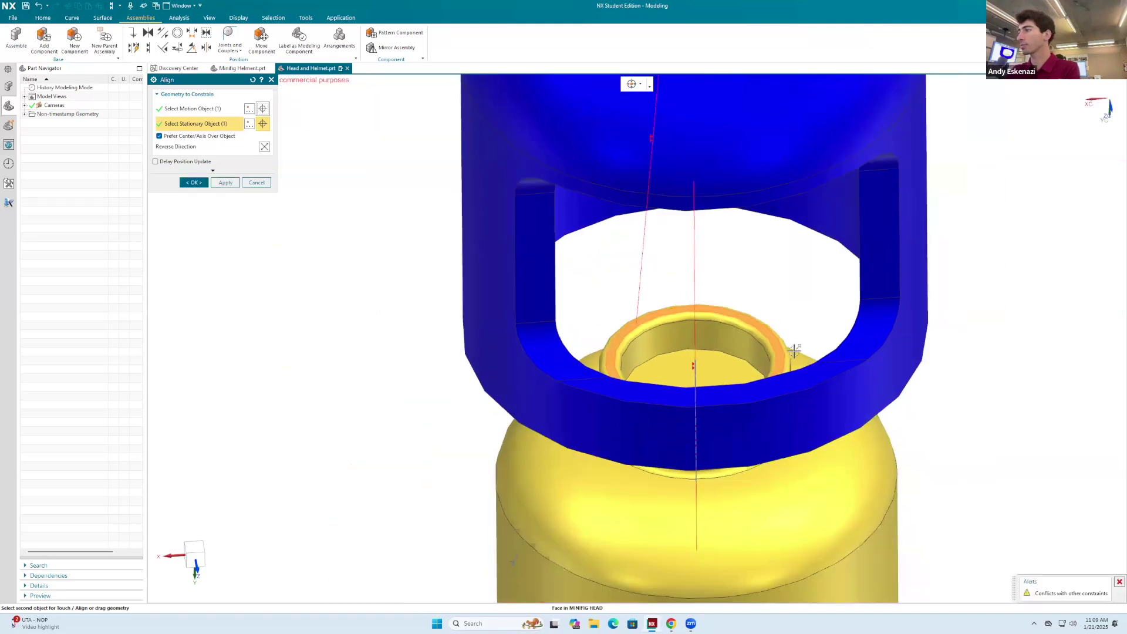
click(257, 183)
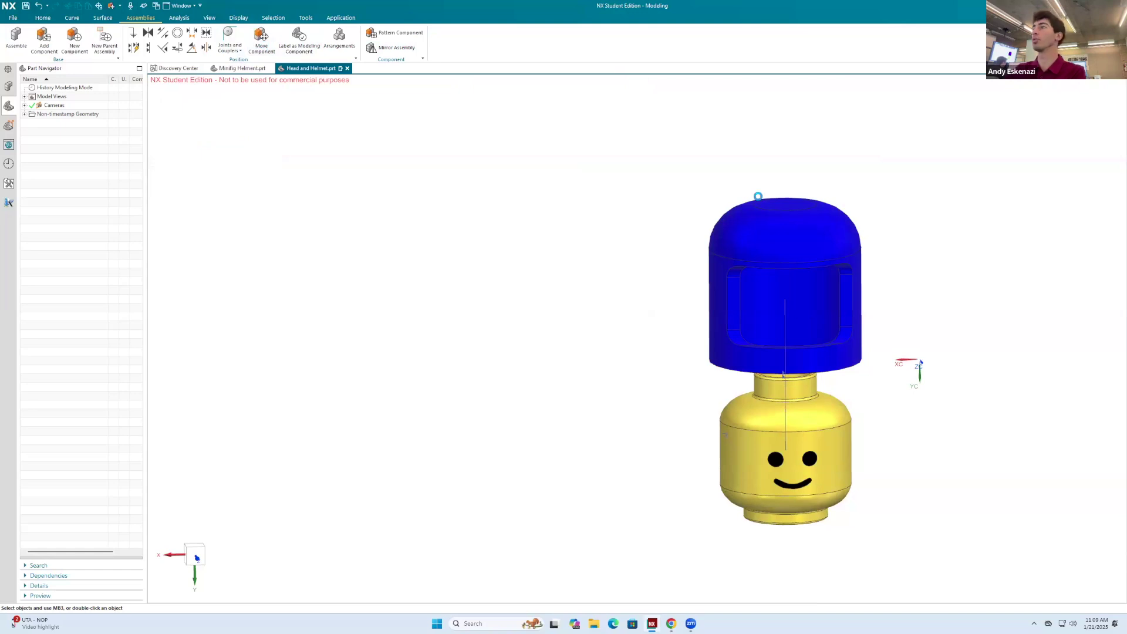
Move the helmet down along the head's axis until it covers the head with the face showing through the opening.
click(758, 196)
key(ctrl+t)
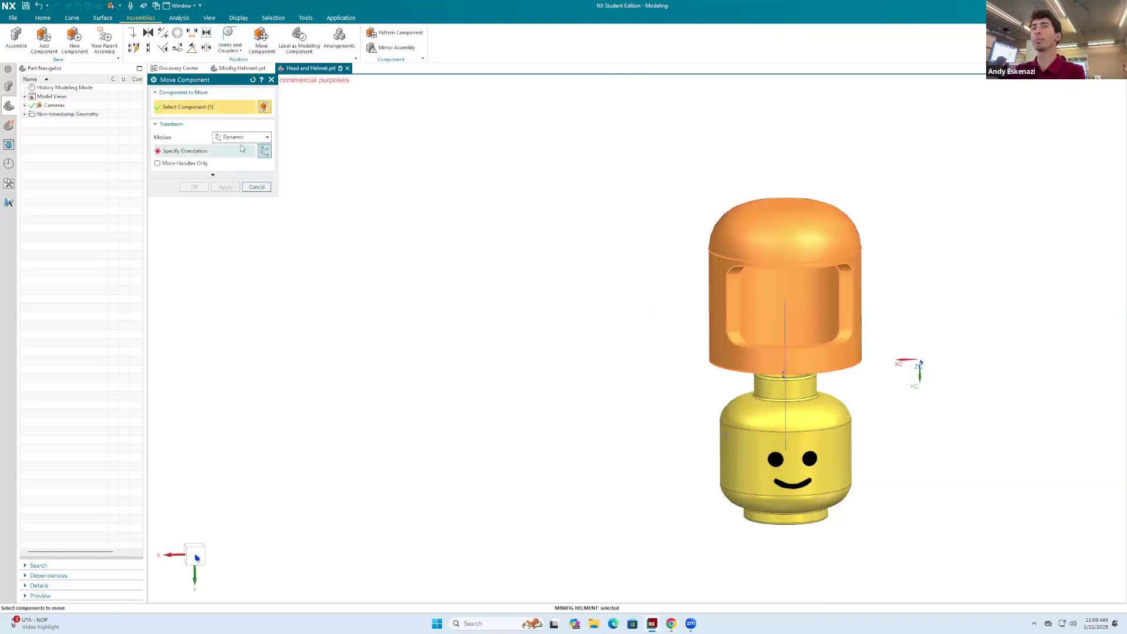
click(238, 152)
drag(785, 324, 779, 487)
middle_drag(696, 483, 735, 458)
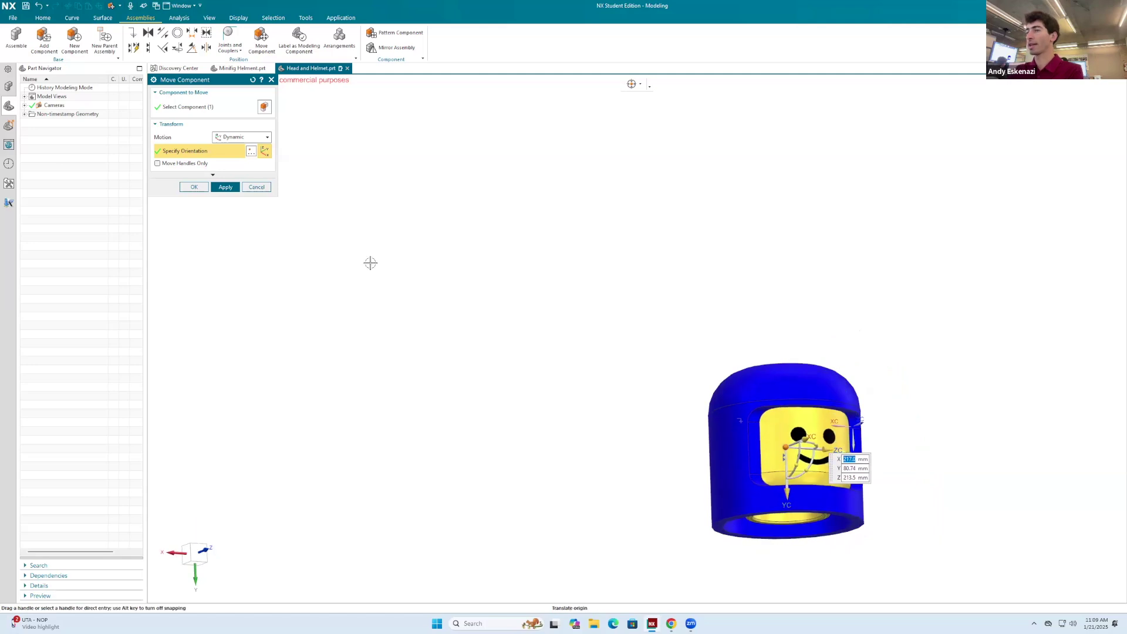
click(195, 187)
middle_drag(722, 381, 646, 276)
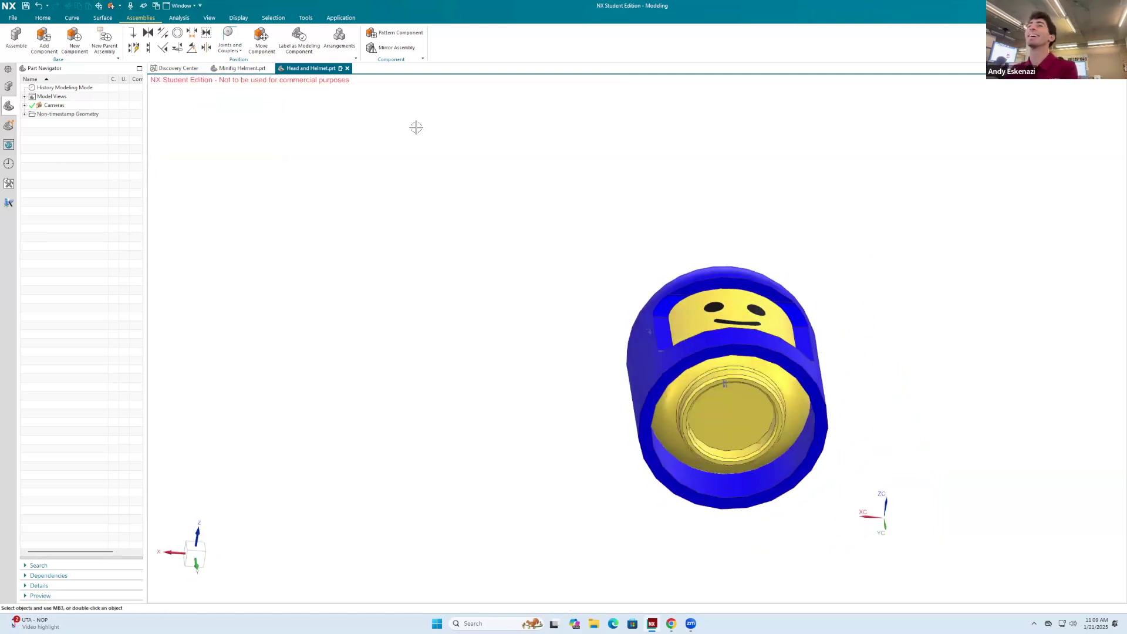
Apply an Align constraint between the helmet's bottom rim face and the head's bottom face.
click(148, 50)
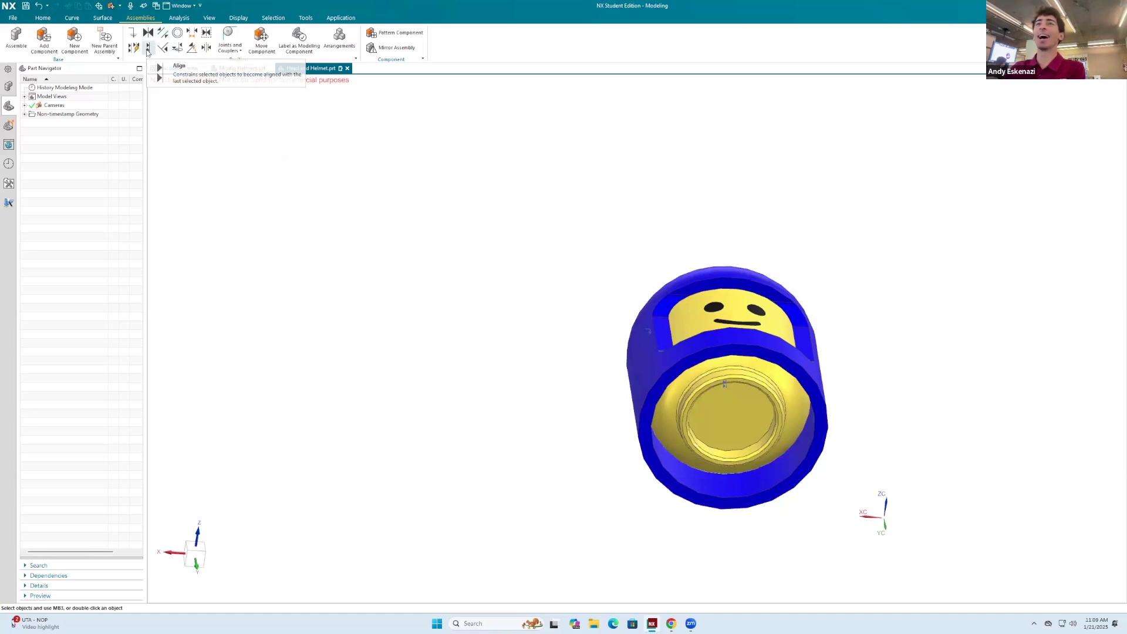
scroll(672, 400, up, 3)
click(732, 407)
scroll(732, 406, up, 3)
click(732, 407)
scroll(329, 239, down, 5)
middle_drag(329, 242, 374, 327)
scroll(374, 326, down, 2)
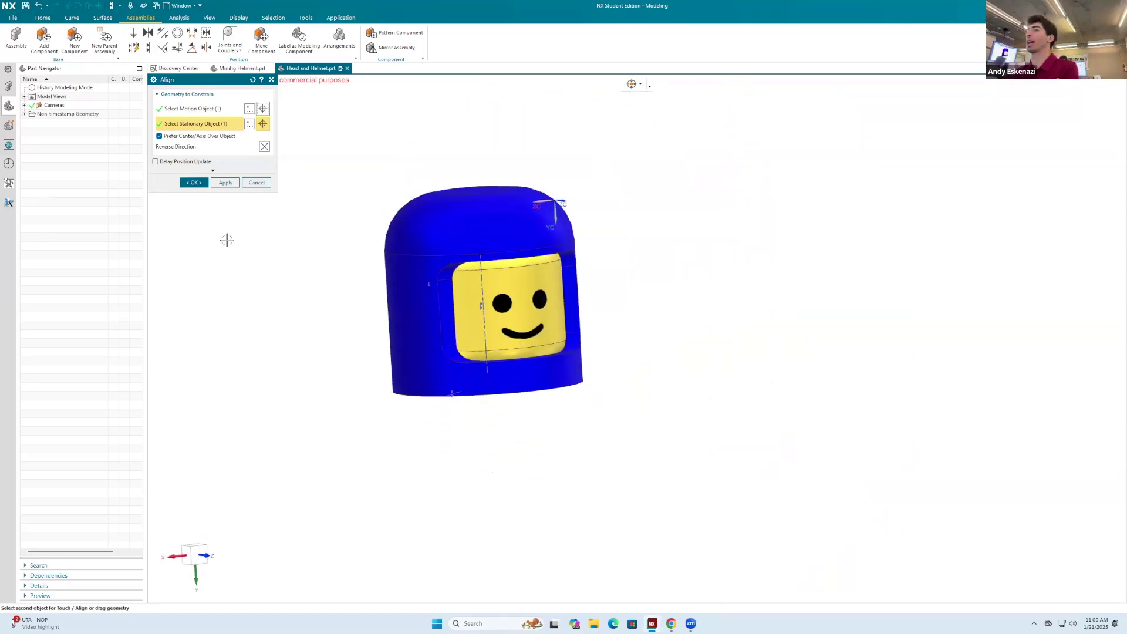
click(194, 182)
Check the fitted helmet from the front and save the Head and Helmet assembly.
scroll(591, 286, down, 2)
middle_drag(592, 287, 737, 341)
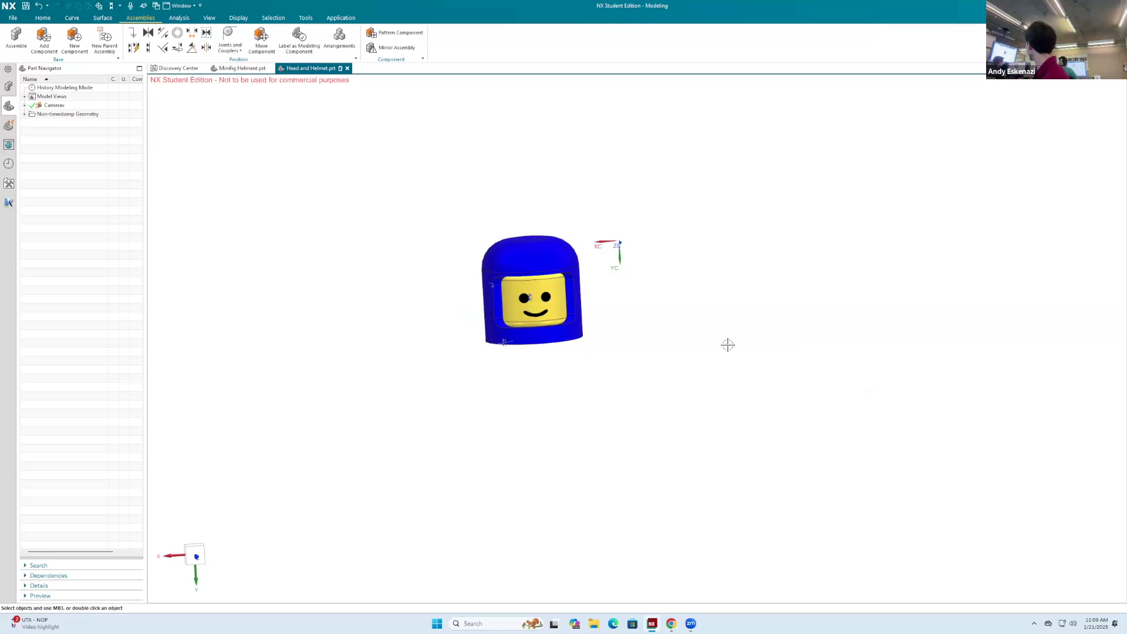
scroll(450, 291, up, 3)
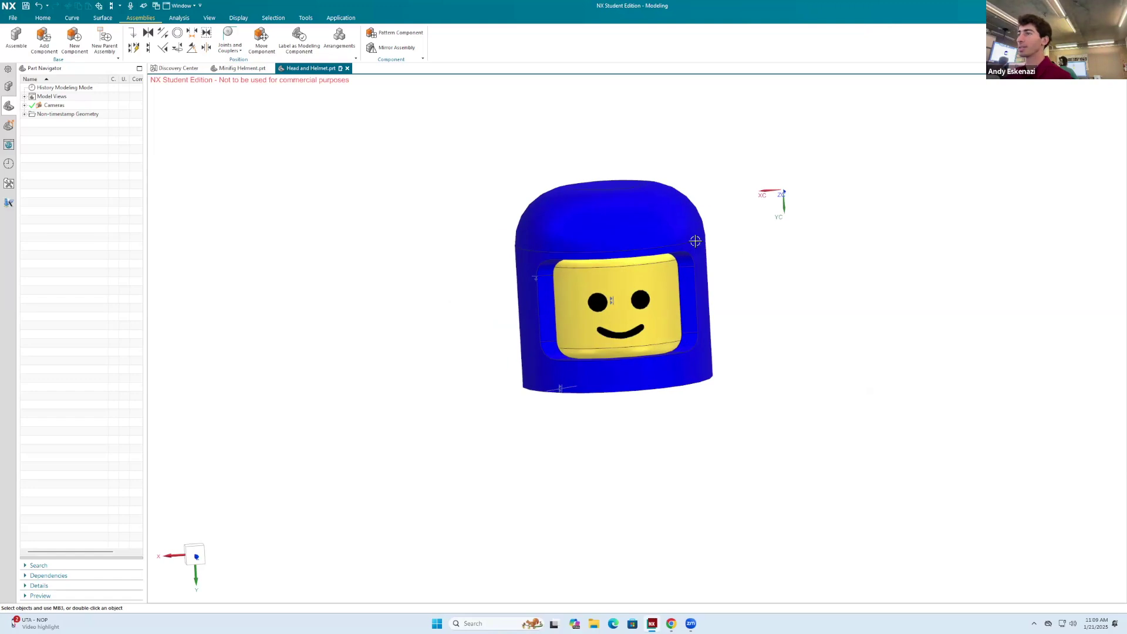
scroll(692, 240, up, 2)
scroll(296, 249, up, 3)
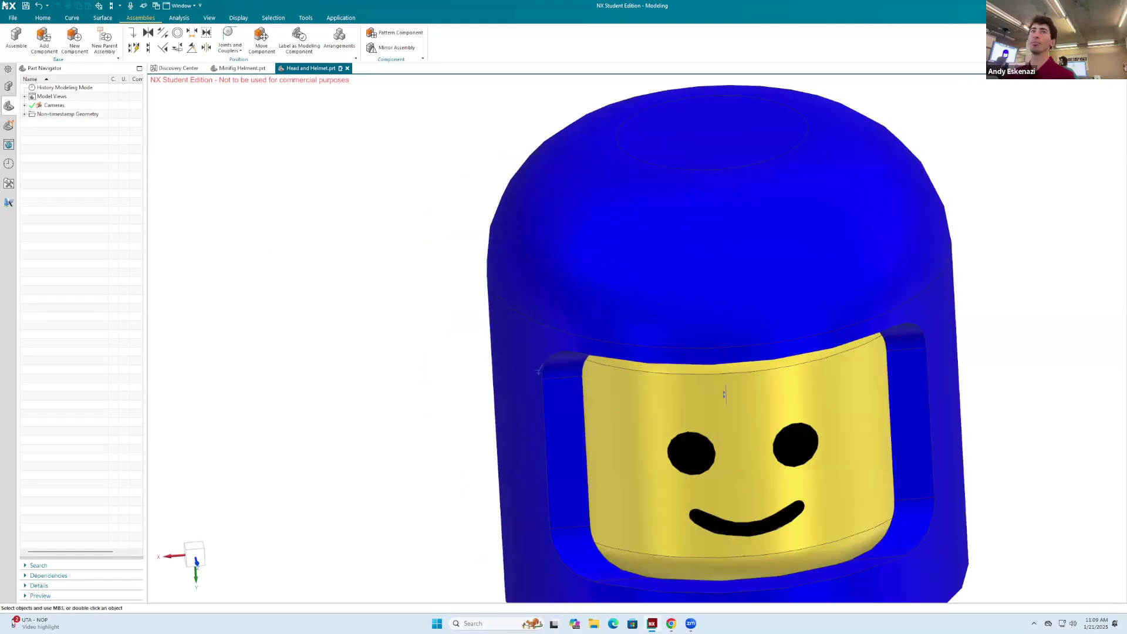
click(25, 7)
scroll(563, 194, down, 3)
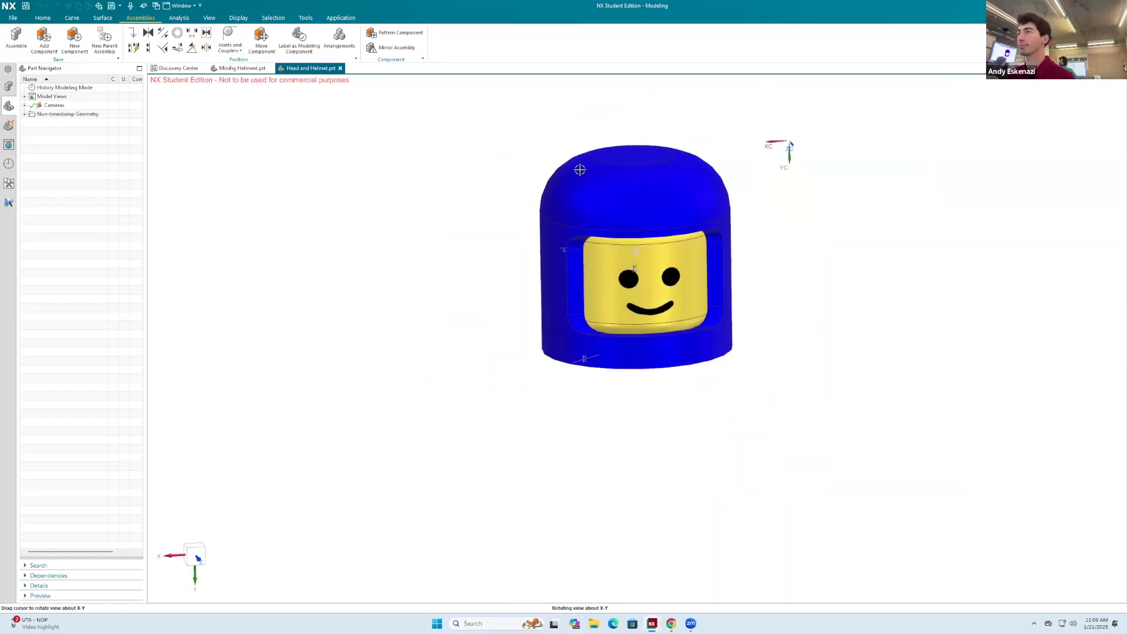
scroll(873, 299, up, 1)
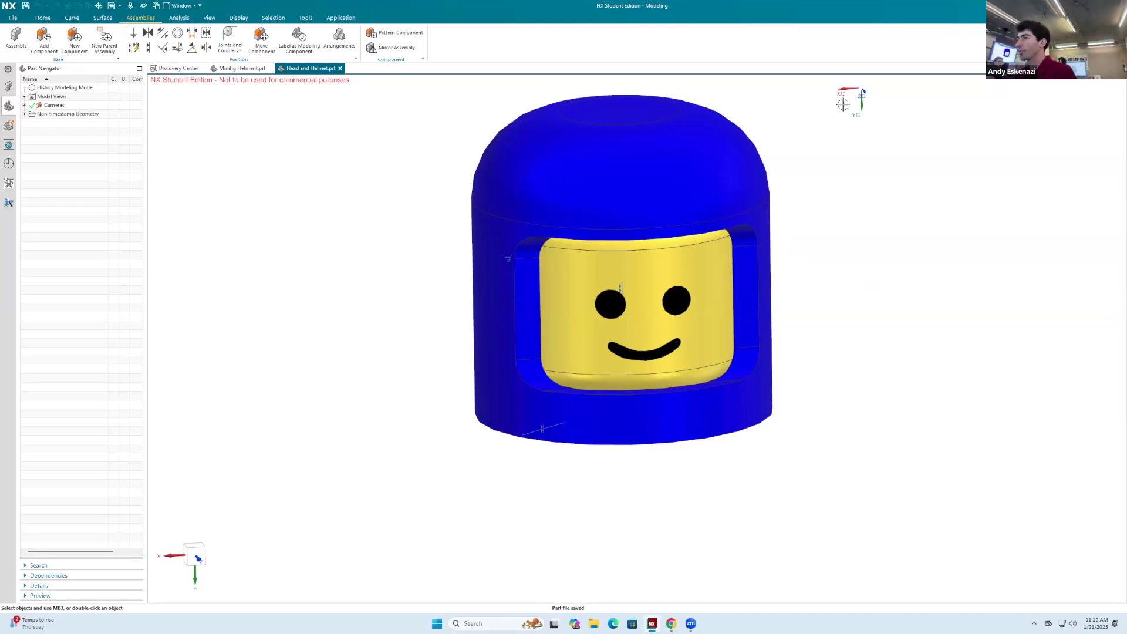
Switch to Chrome and open the How-to-CAD-Siemens-NX repository from the GitHub account's repository list.
click(670, 623)
click(444, 63)
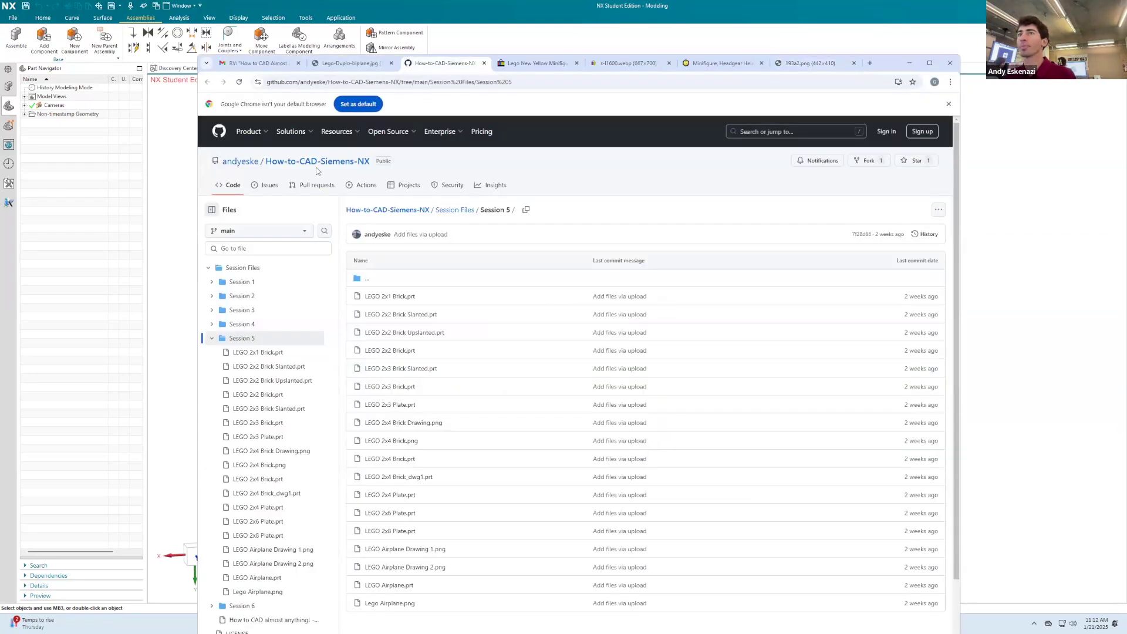
click(253, 162)
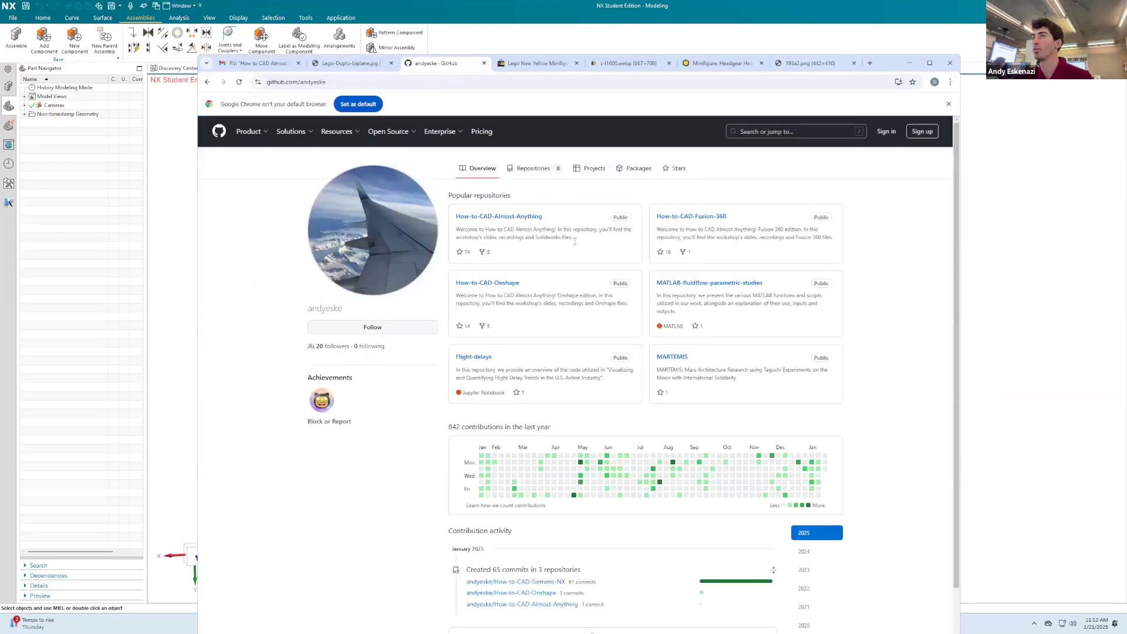
click(533, 168)
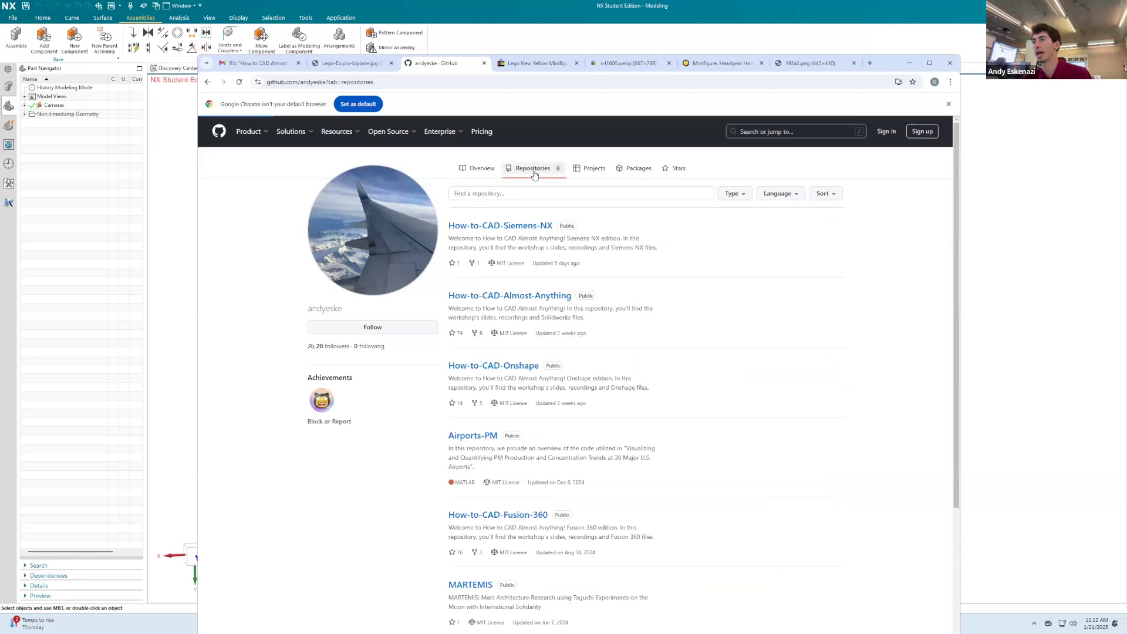
click(529, 228)
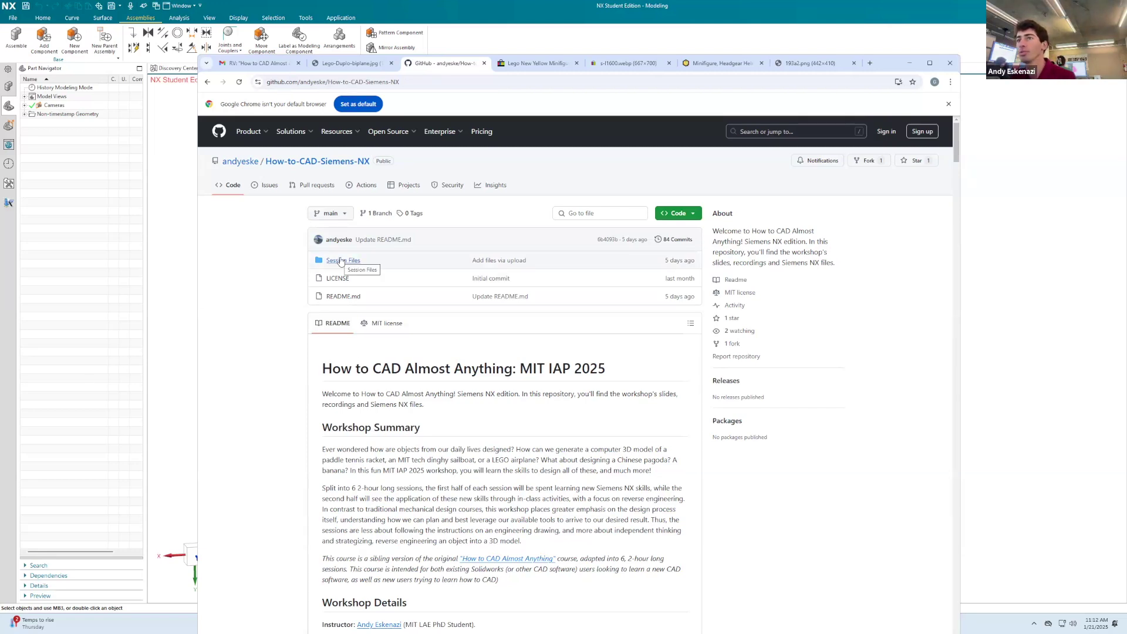
Open the 2x4 LEGO brick drawing through the README's Session 5 section and examine its dimensions.
scroll(366, 291, down, 7)
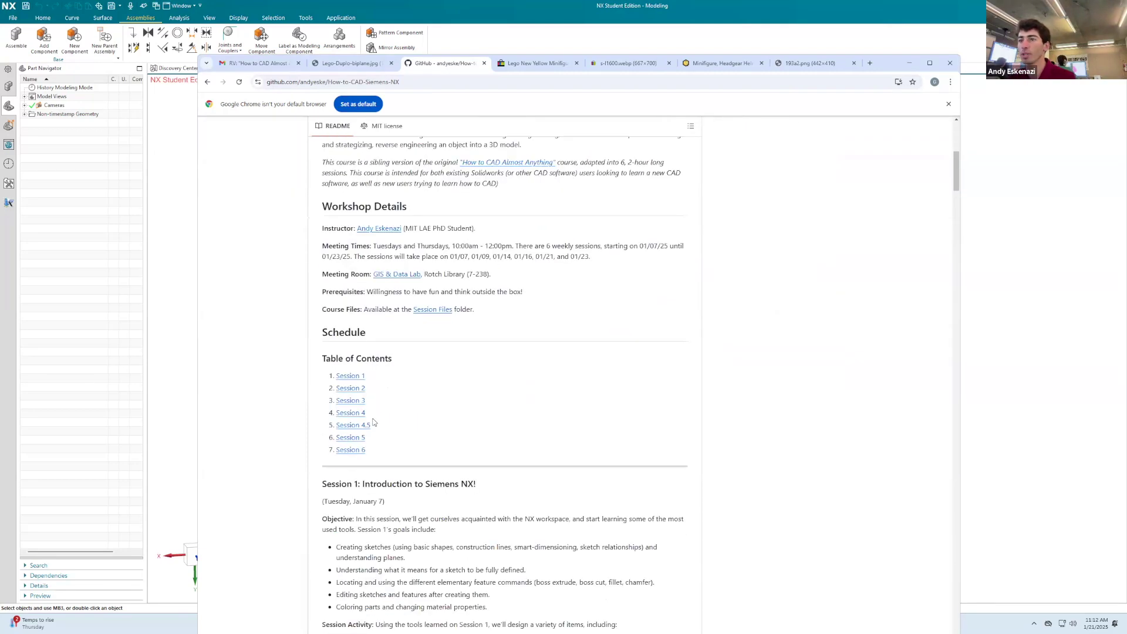
click(359, 440)
scroll(364, 418, down, 3)
click(426, 416)
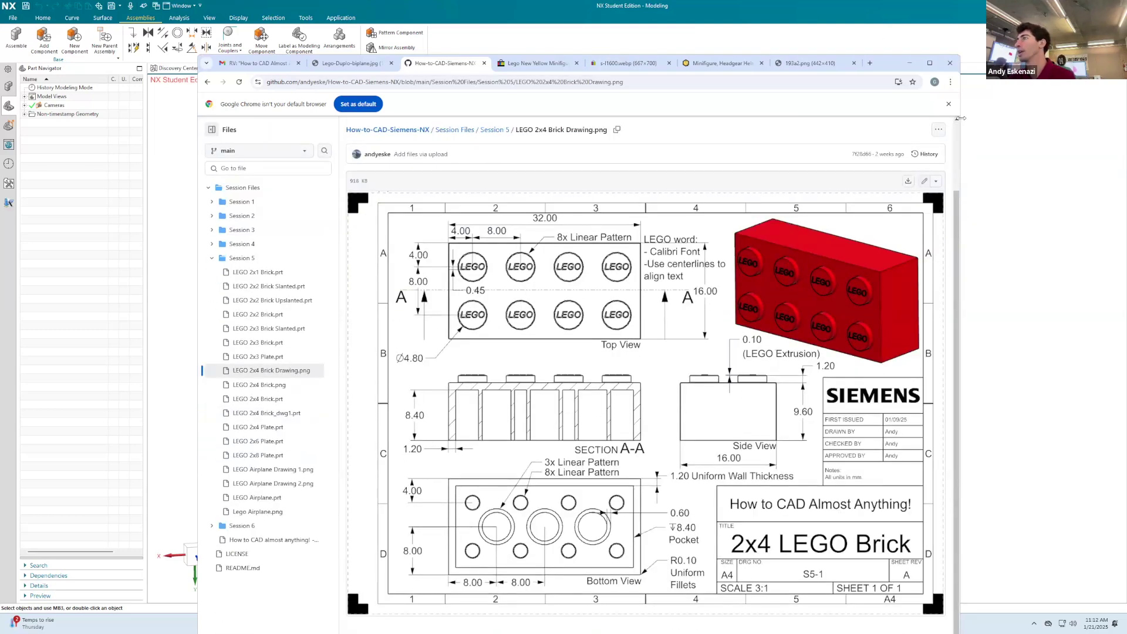
drag(1009, 112, 1009, 115)
scroll(720, 380, down, 1)
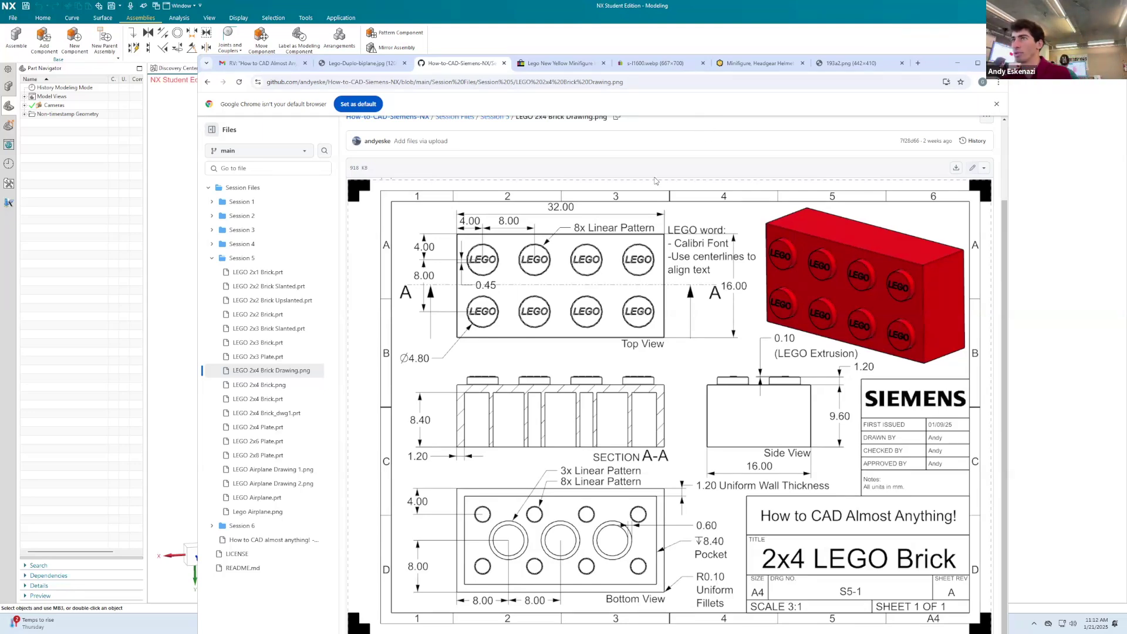
scroll(656, 181, up, 2)
Download LEGO 2x1 Brick.prt from the Session 5 folder and return to the folder.
click(494, 205)
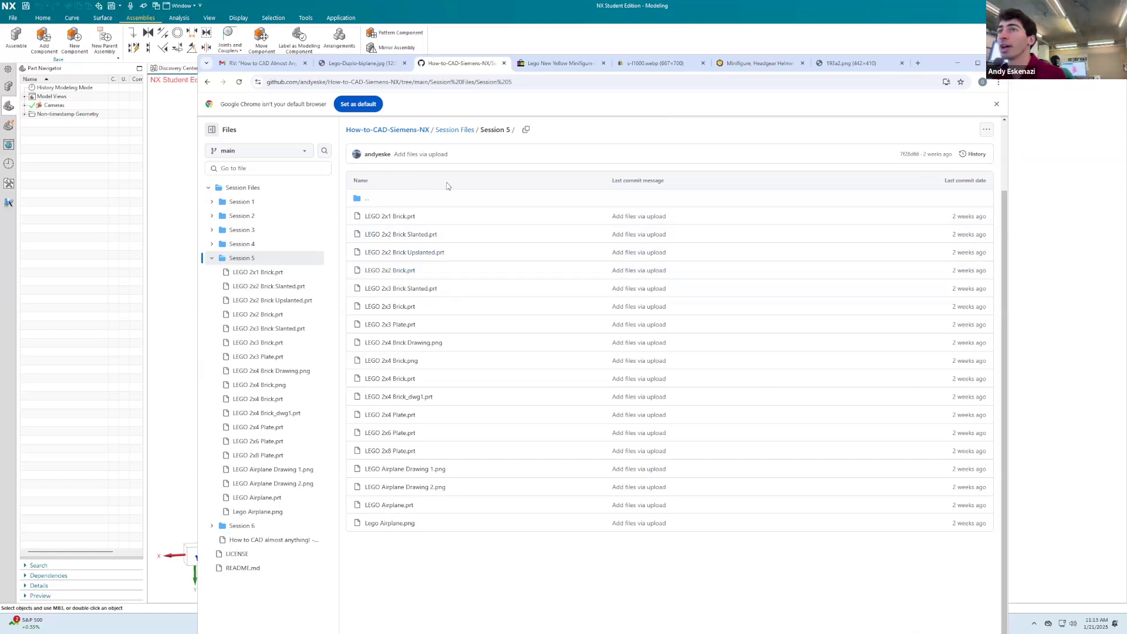
click(397, 219)
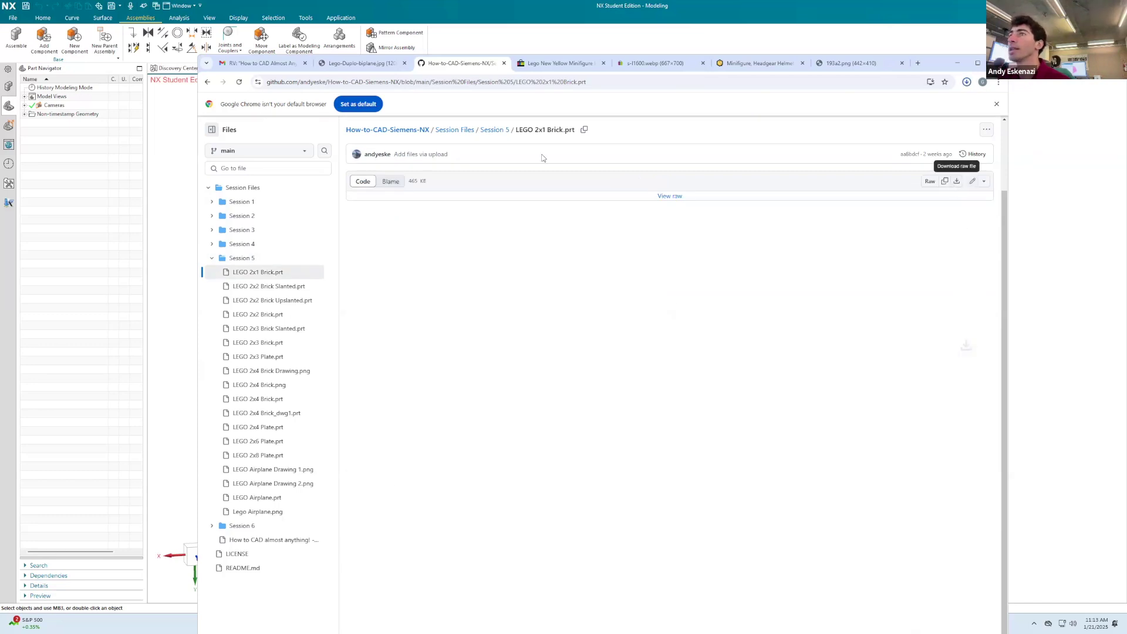
click(495, 130)
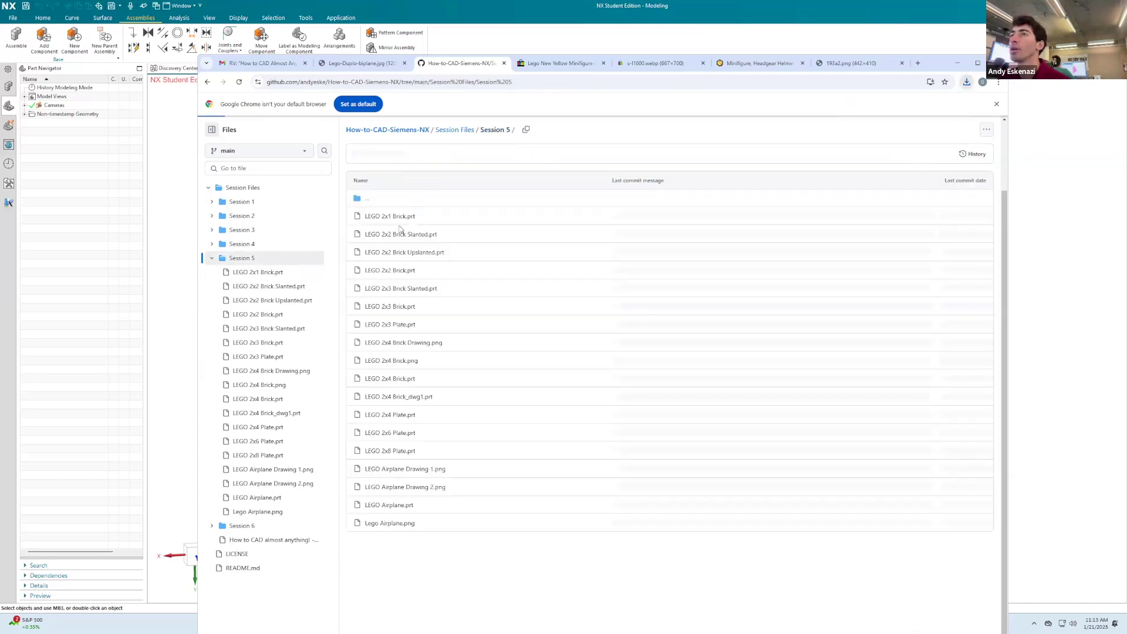
Download LEGO 2x2 Brick Upslanted.prt and LEGO 2x2 Brick.prt from the Session 5 folder, returning to the folder after each.
click(430, 254)
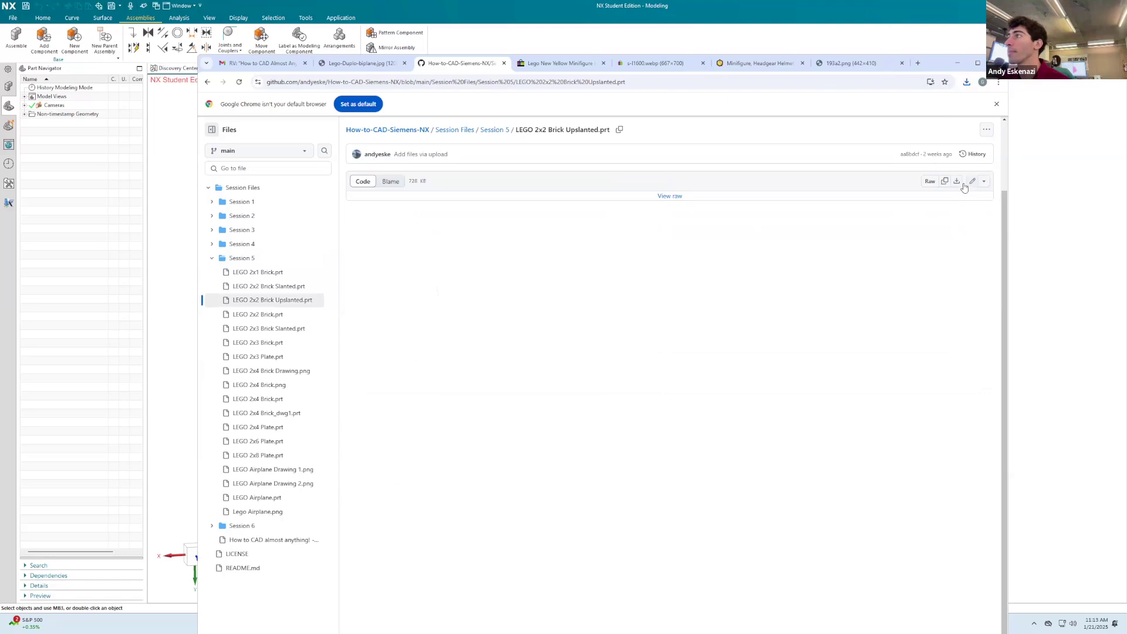
click(495, 130)
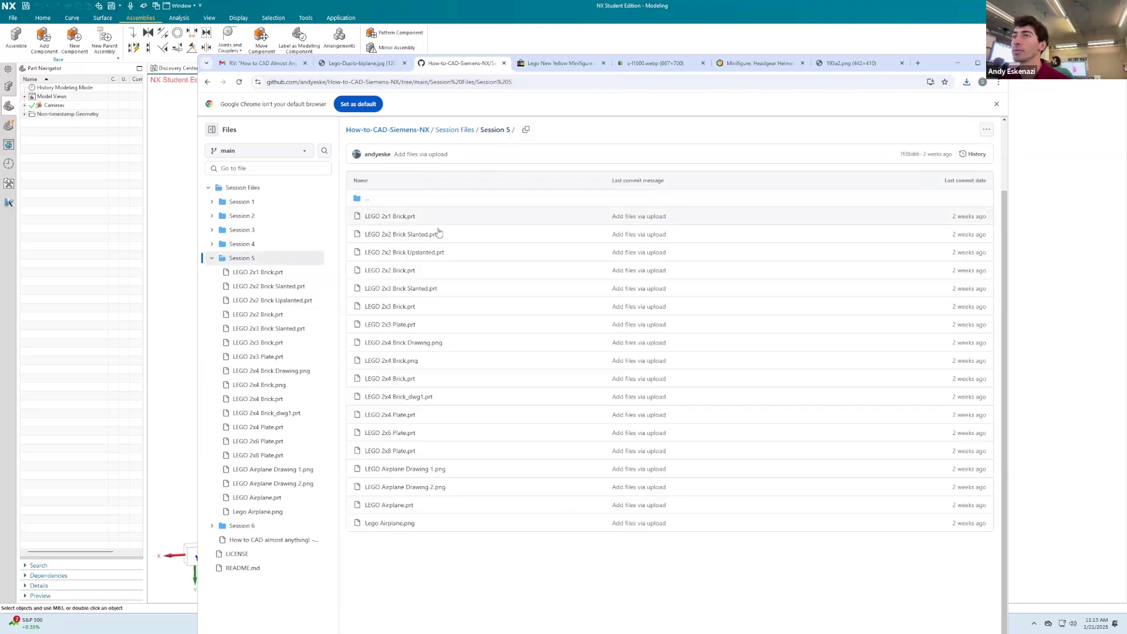
click(428, 253)
click(958, 183)
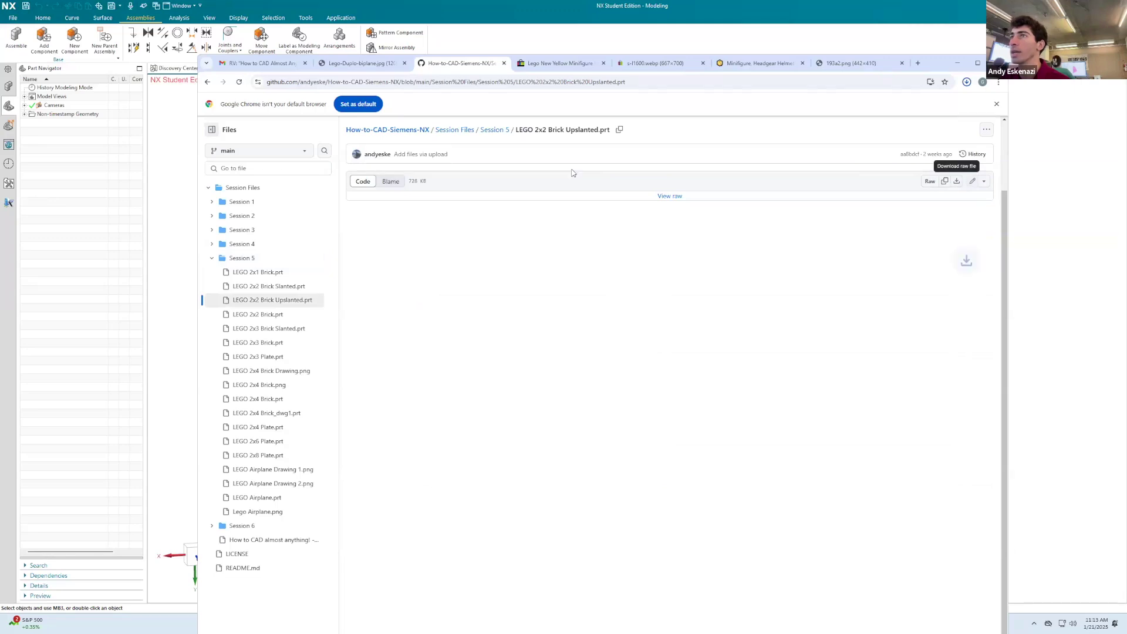
click(501, 133)
click(403, 271)
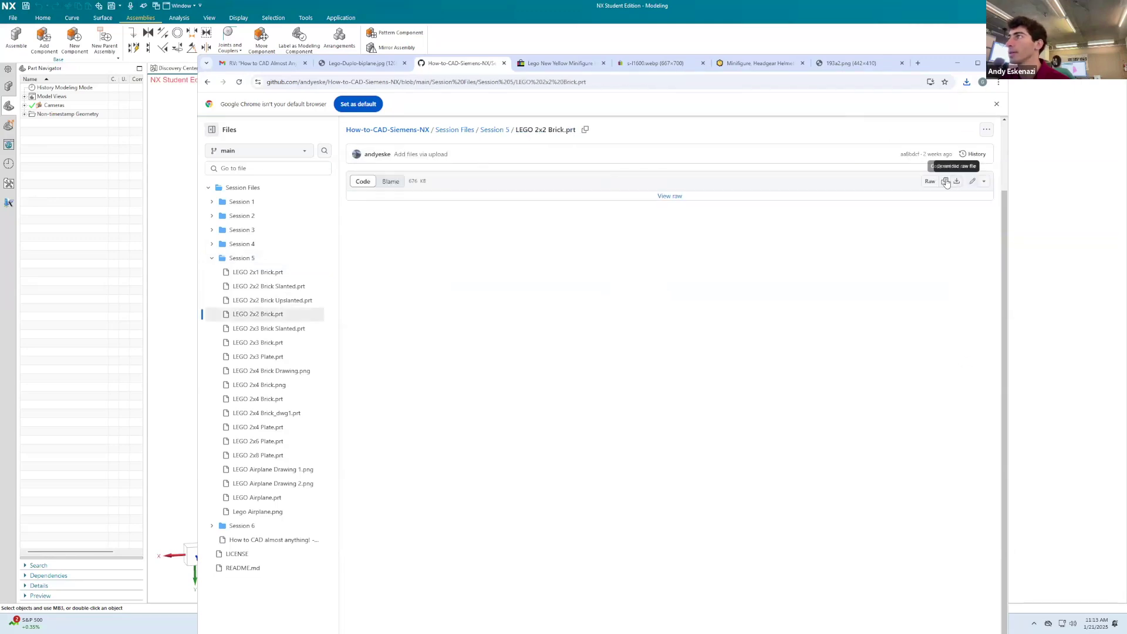
click(498, 131)
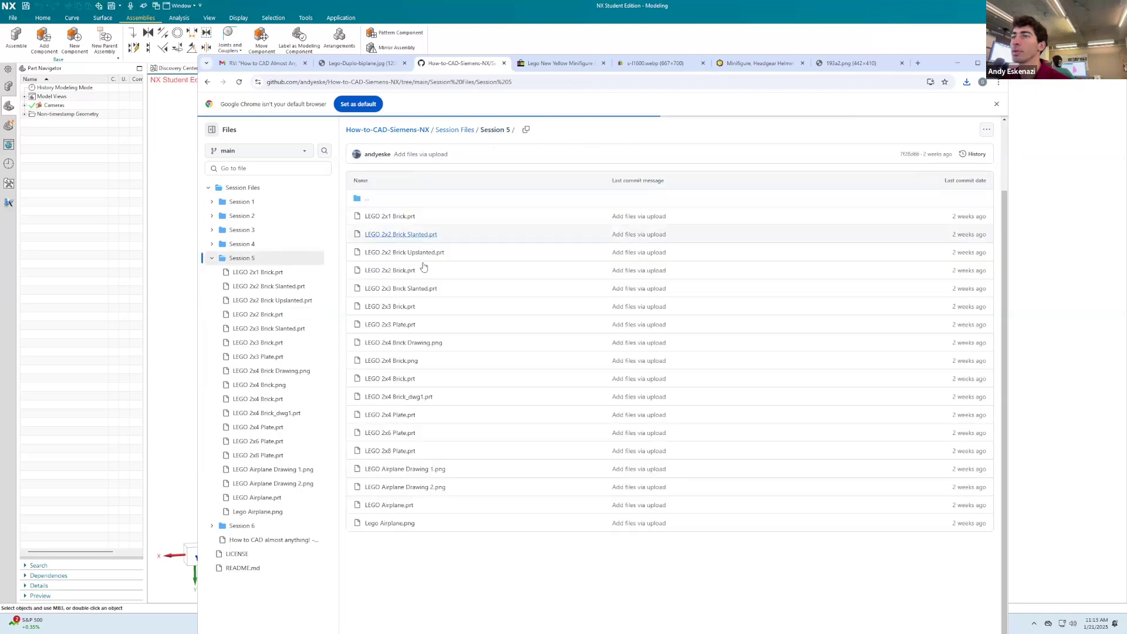
Download LEGO 2x3 Brick Slanted.prt and LEGO 2x3 Brick.prt from the Session 5 folder, returning to the folder after each.
click(409, 289)
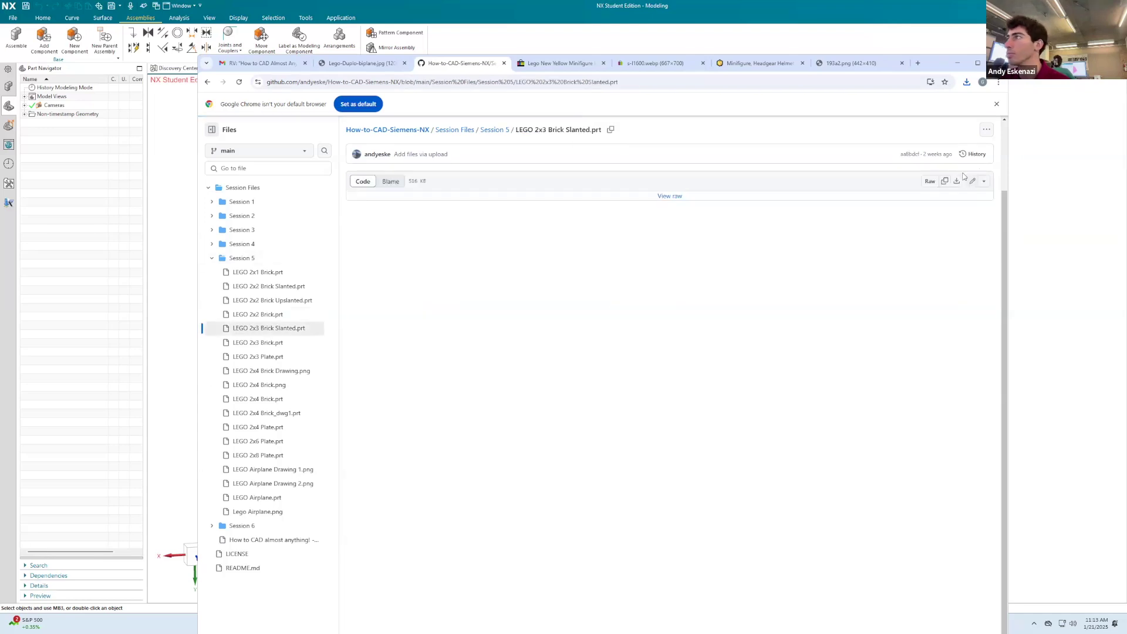
click(494, 130)
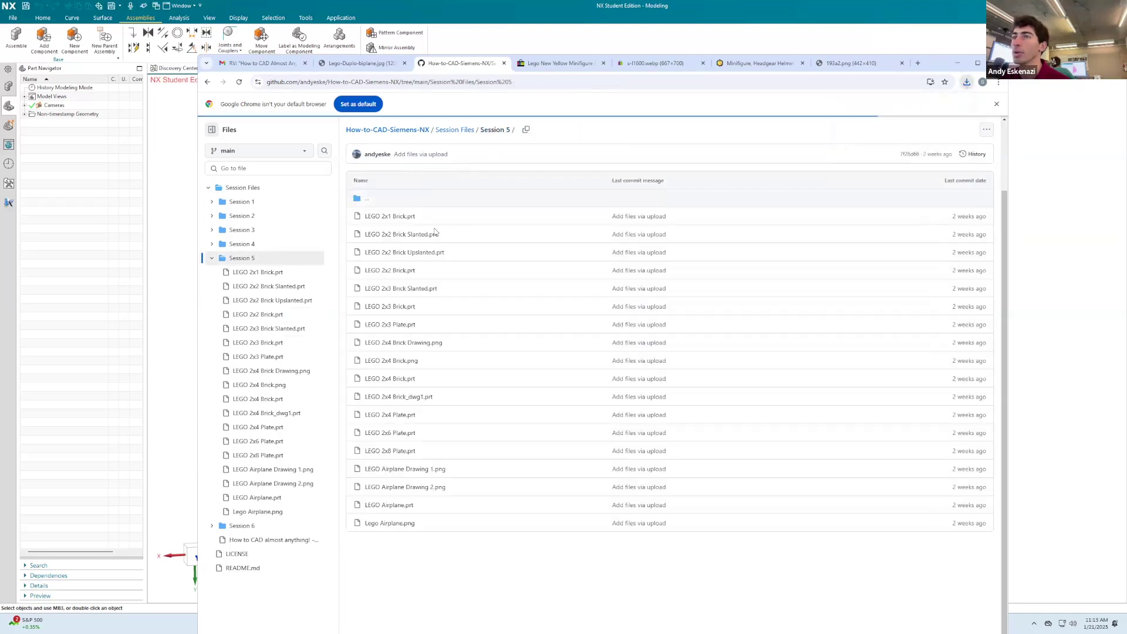
click(394, 310)
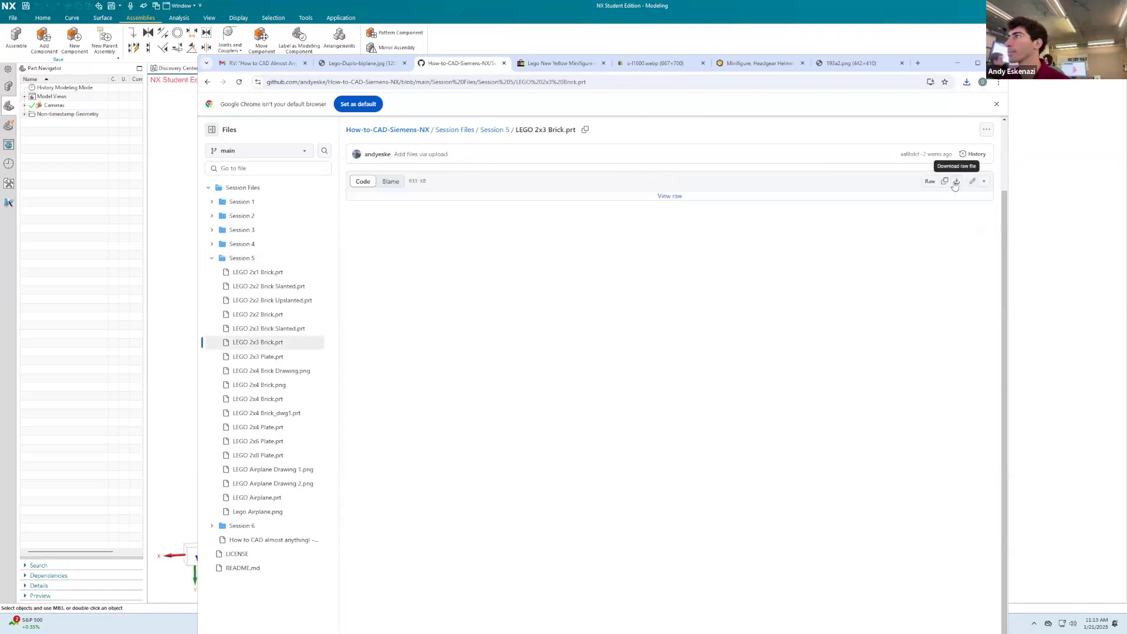
click(497, 131)
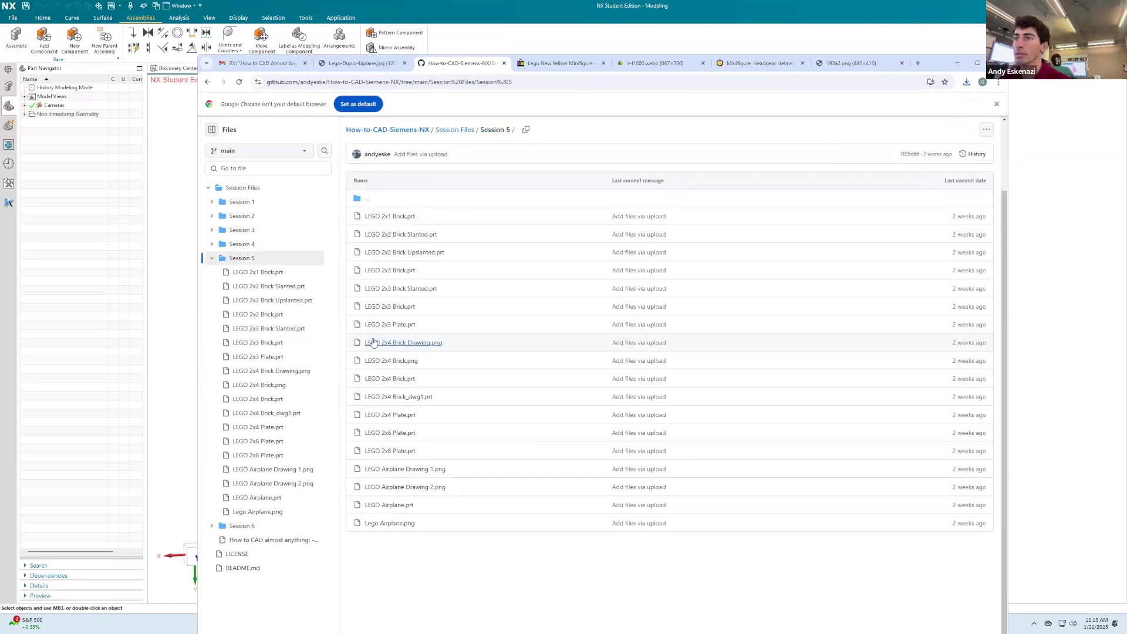
Download LEGO 2x3 Plate.prt, return to the Session 5 folder and check the recent download history.
click(395, 327)
click(957, 181)
click(488, 130)
click(966, 83)
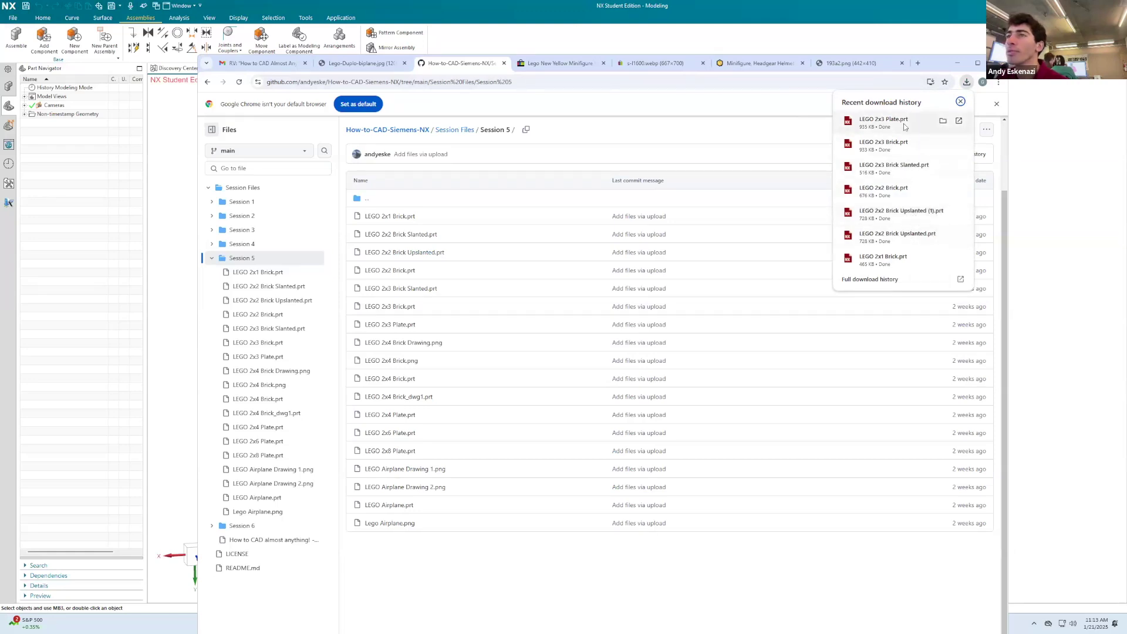
Download LEGO 2x4 Brick.prt and LEGO 2x4 Plate.prt from the Session 5 folder, returning to the folder after each.
click(368, 379)
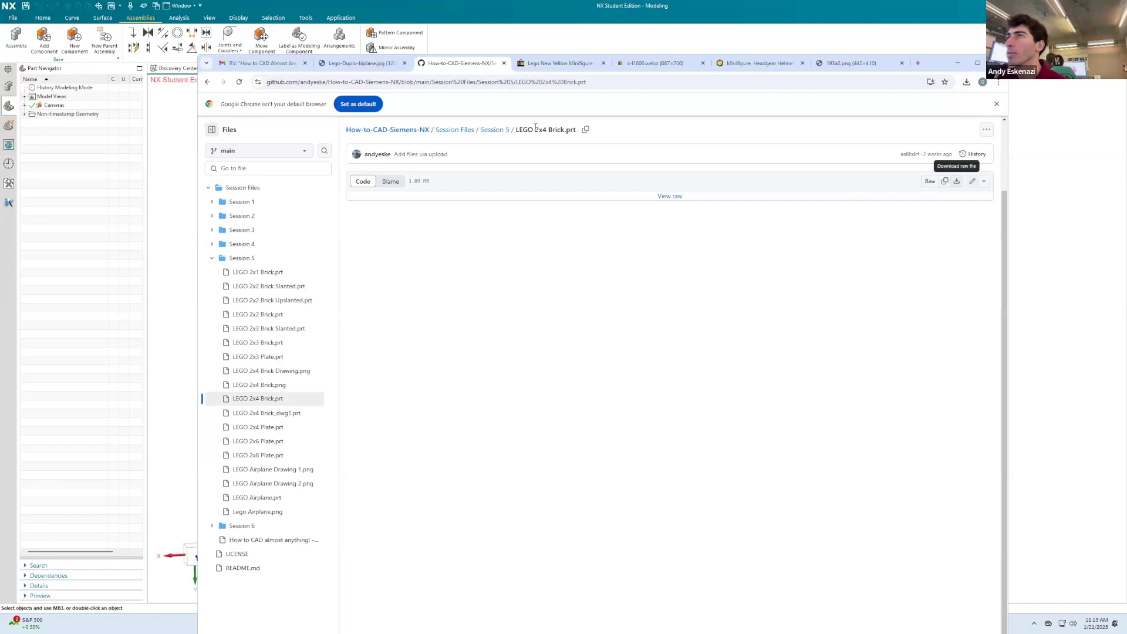
click(500, 130)
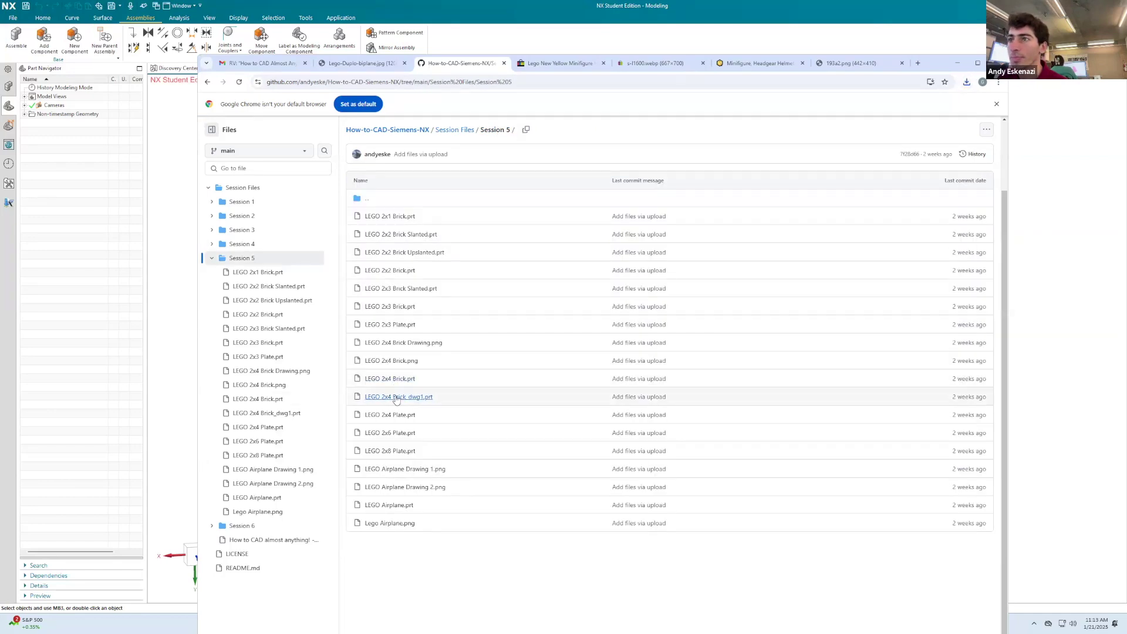
click(395, 415)
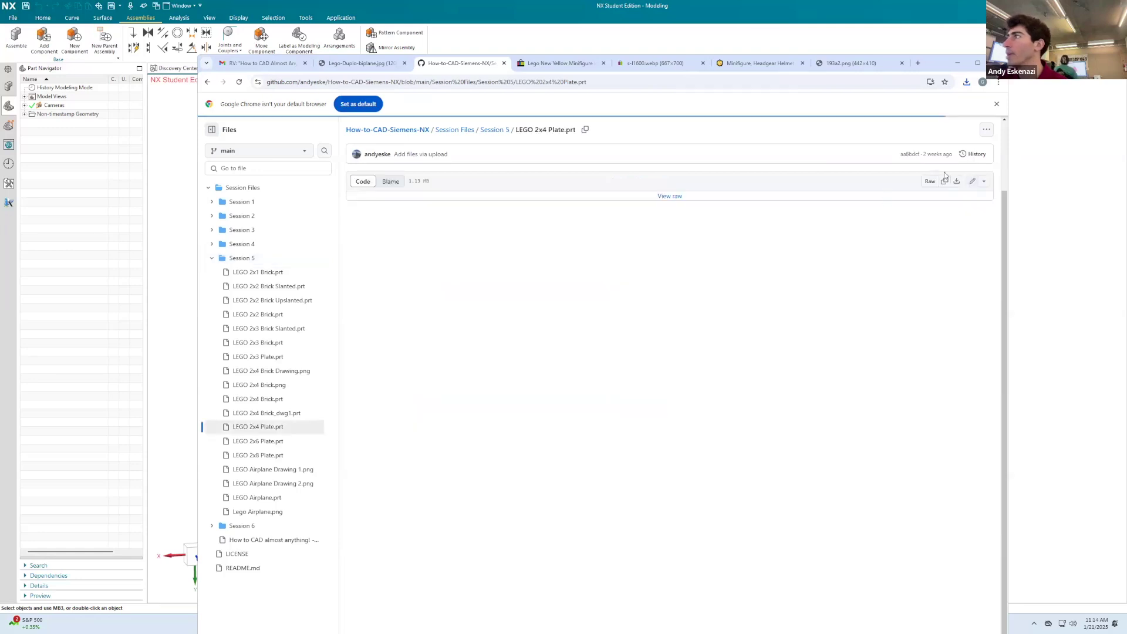
click(504, 131)
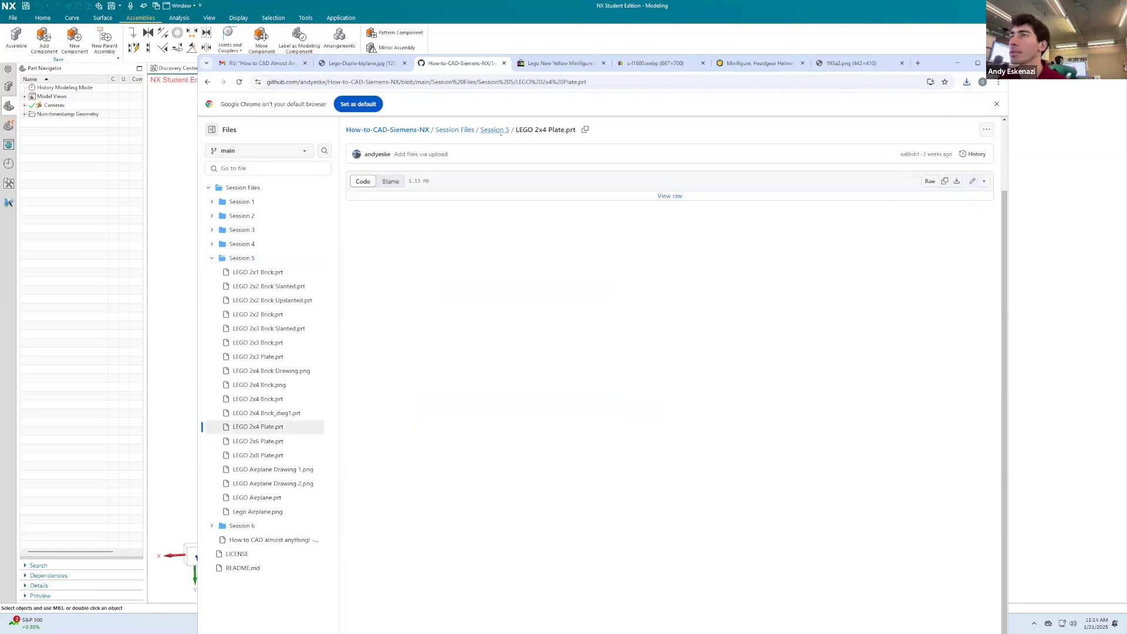
Download LEGO 2x6 Plate.prt and LEGO 2x8 Plate.prt from the Session 5 folder and minimize the browser.
click(403, 436)
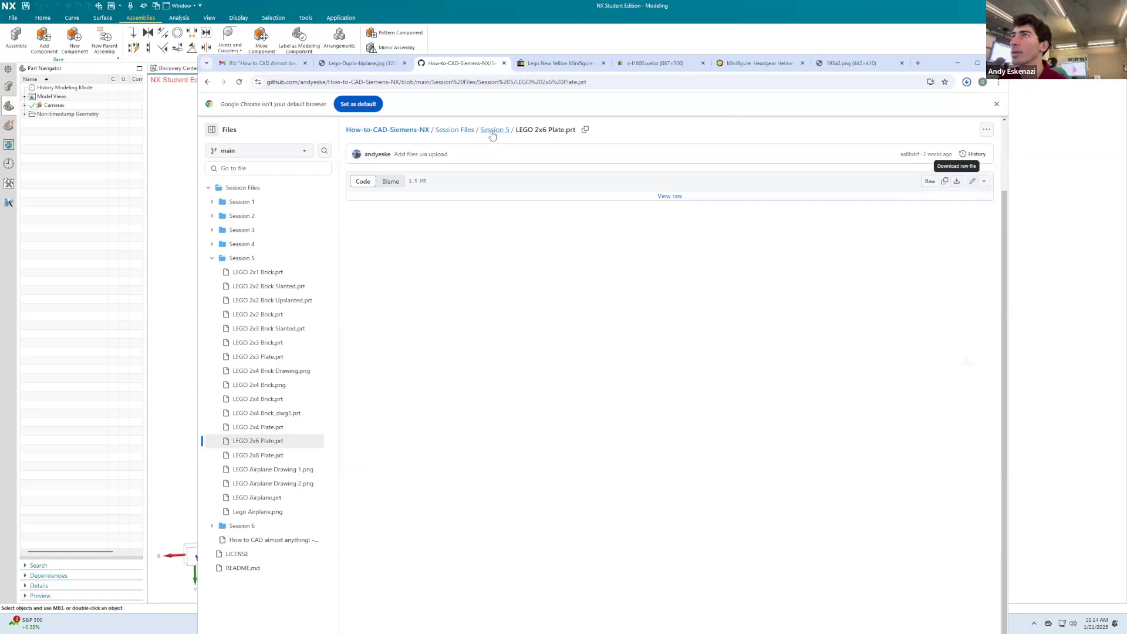
click(493, 131)
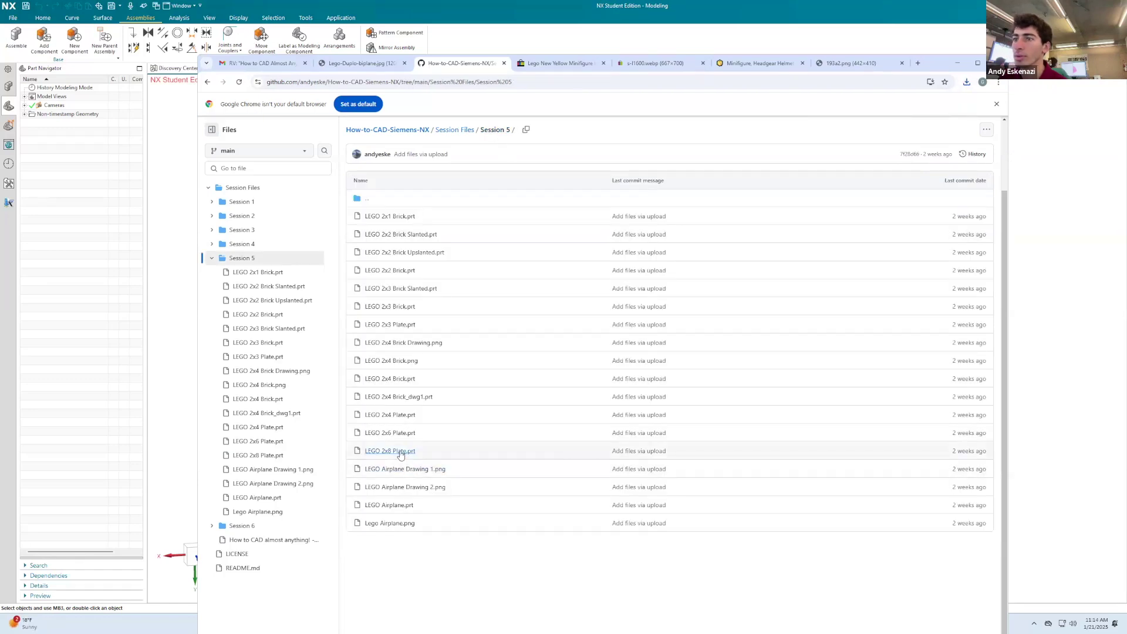
click(400, 452)
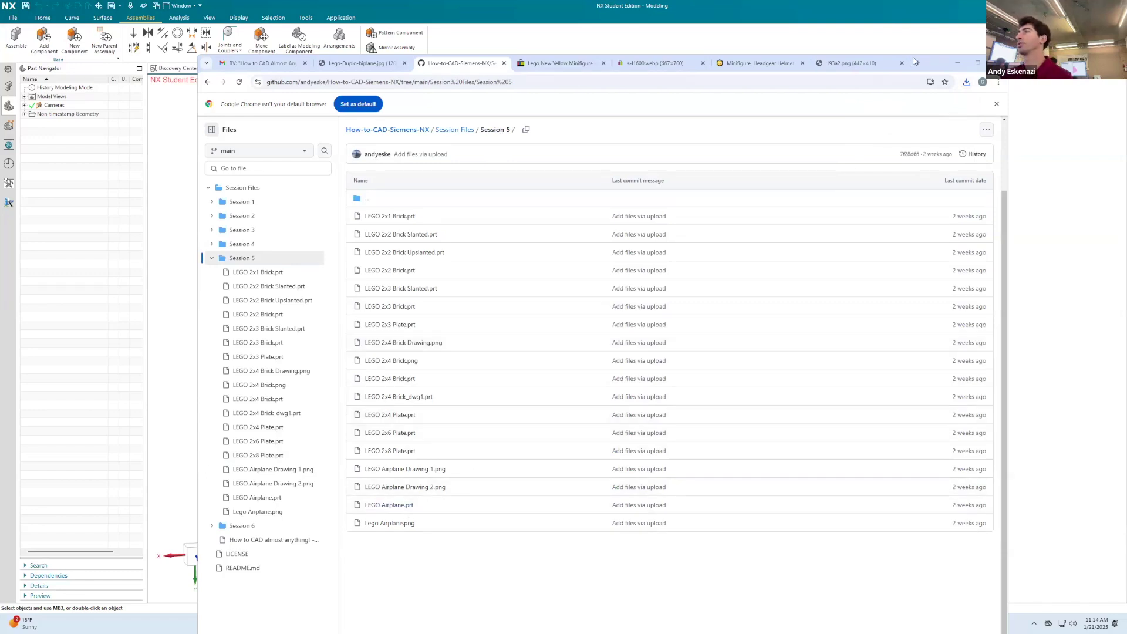
click(958, 63)
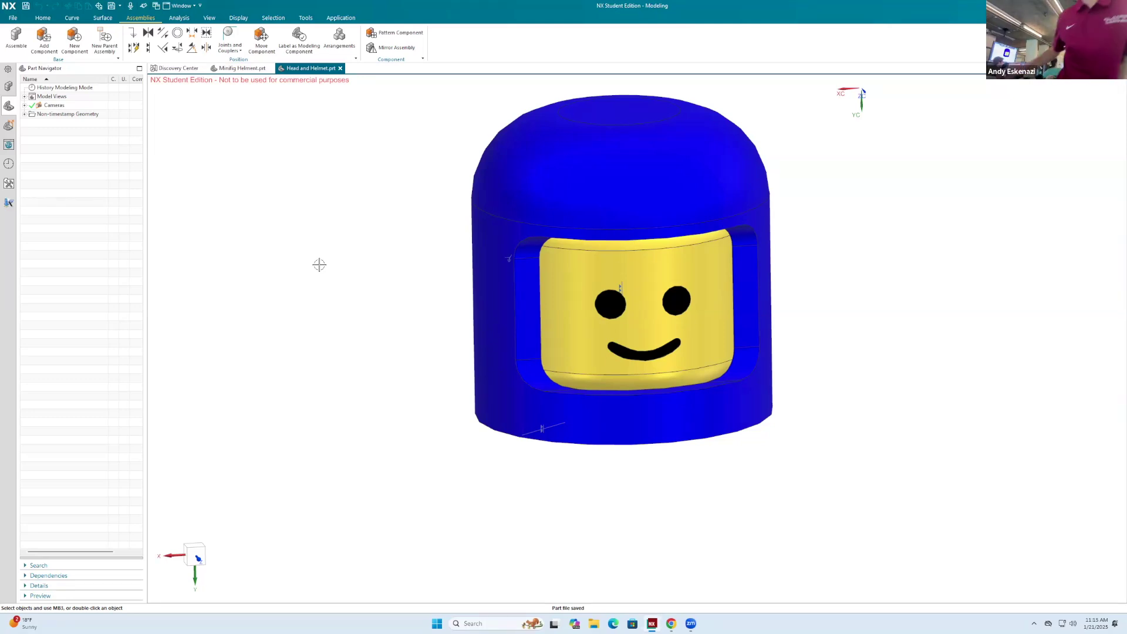
Switch to File Explorer and open the Downloads folder.
click(593, 623)
click(593, 624)
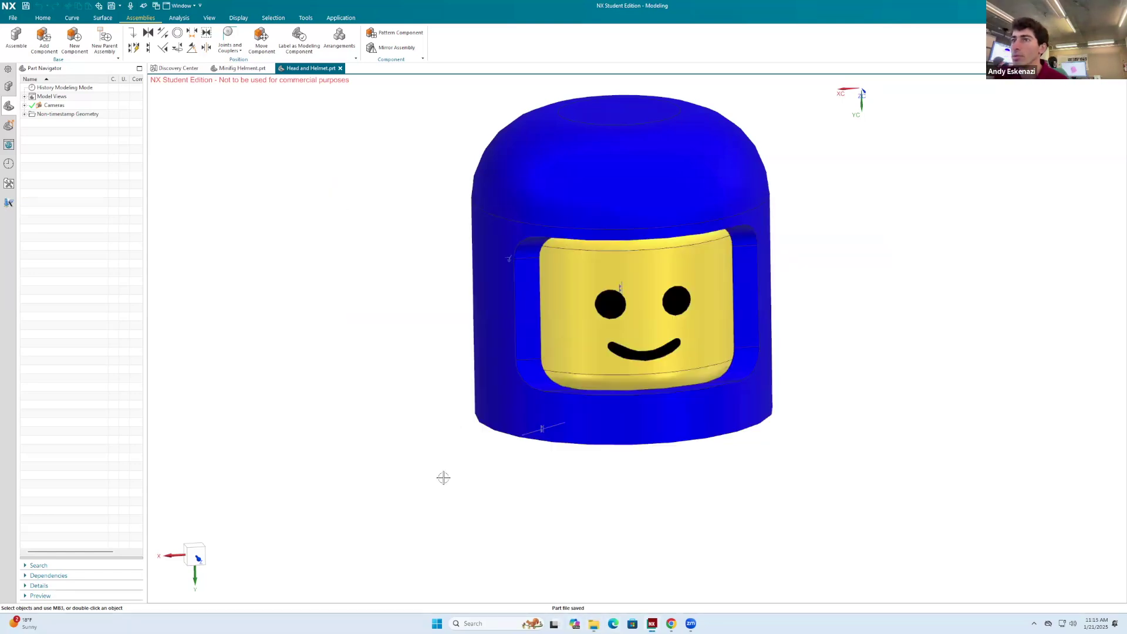
click(594, 624)
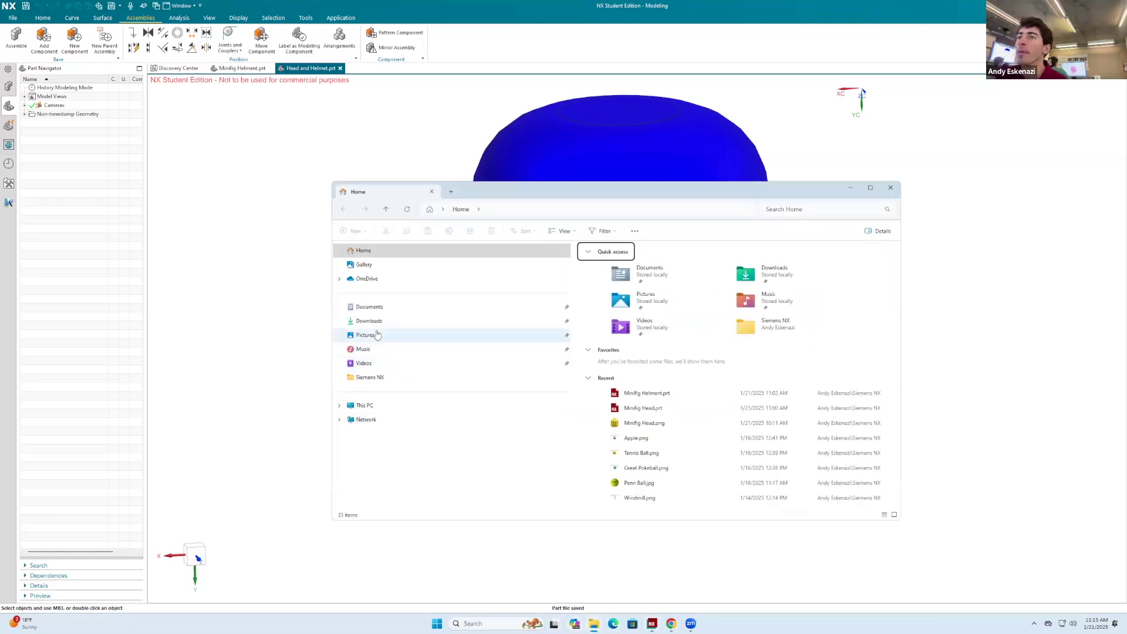
click(369, 321)
Move today's ten downloaded LEGO part files into the Siemens NX folder, leaving out the duplicate LEGO 2x2 Brick Upslanted (1).prt.
click(611, 272)
shift+click(608, 286)
shift+click(616, 297)
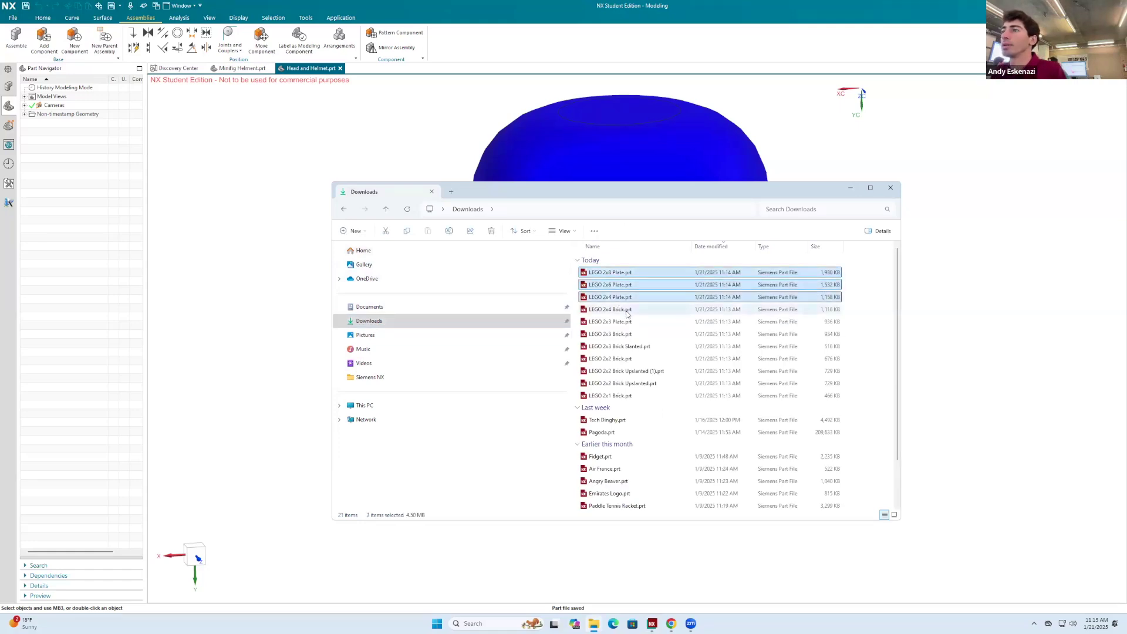
shift+click(624, 309)
shift+click(626, 322)
ctrl+click(629, 334)
ctrl+click(631, 347)
ctrl+click(632, 359)
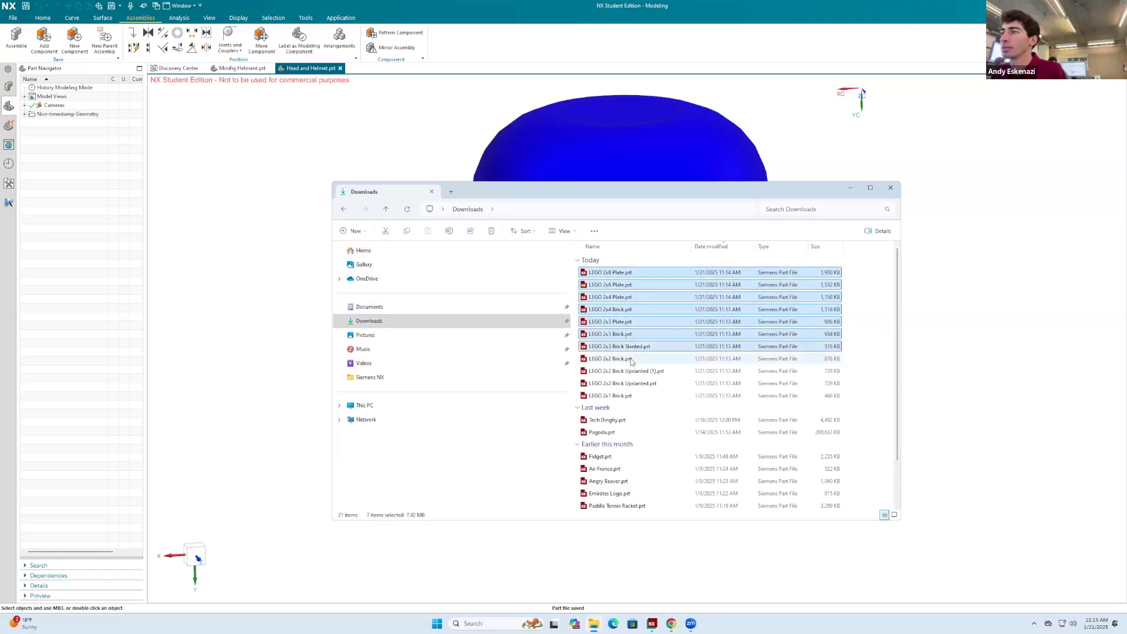
ctrl+click(634, 383)
ctrl+click(631, 397)
drag(626, 276, 380, 381)
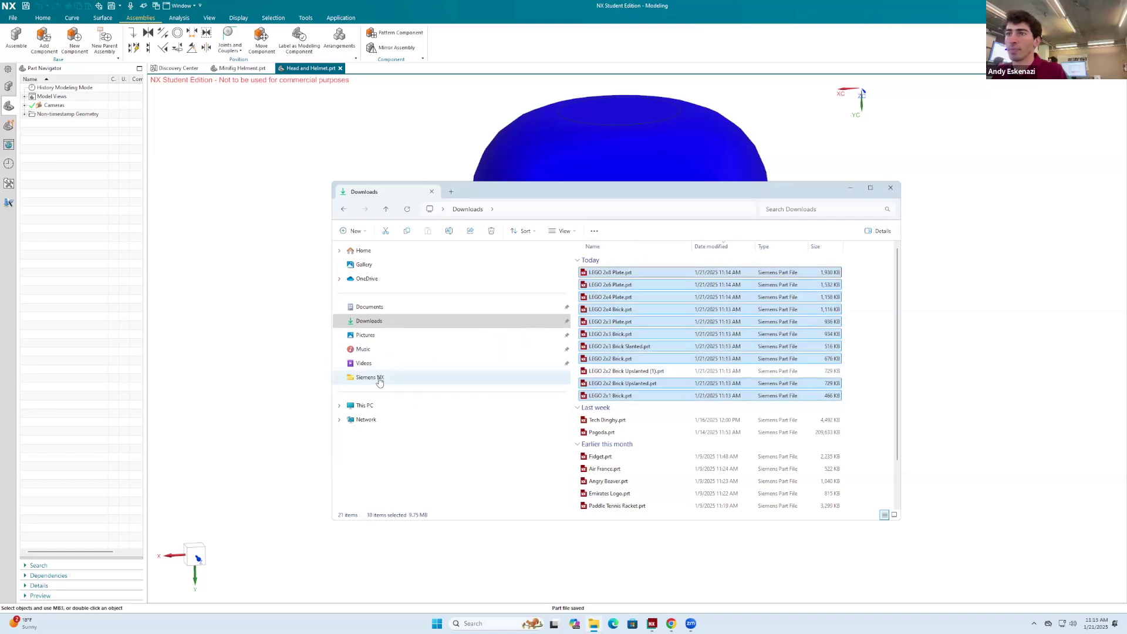
Check the Siemens NX folder for the moved LEGO parts and close File Explorer.
click(378, 383)
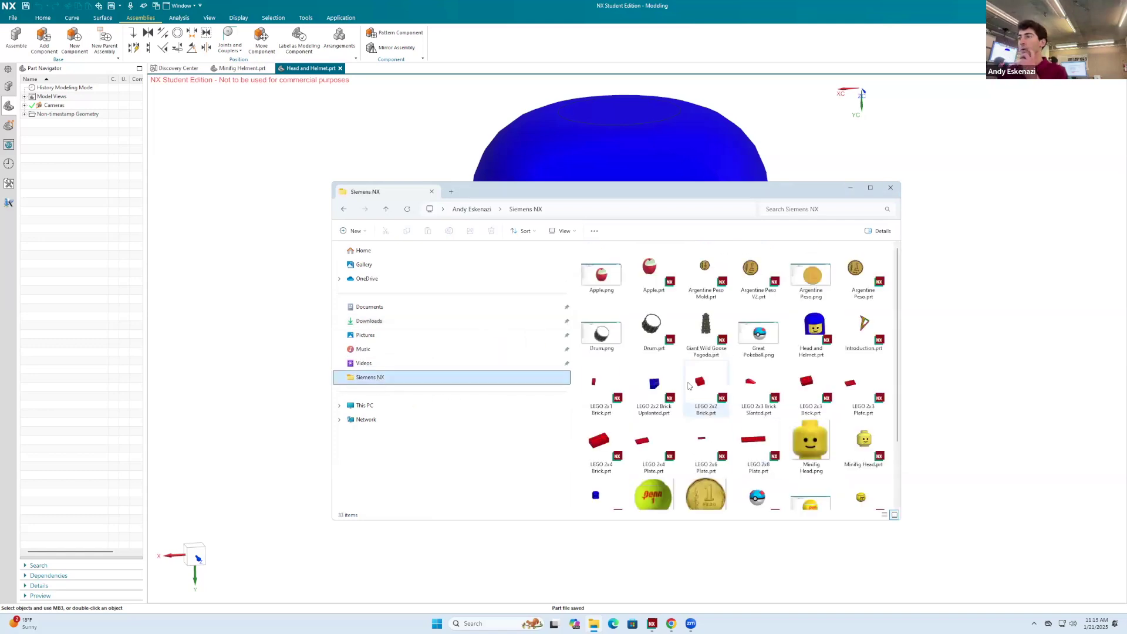
scroll(820, 332, down, 2)
click(891, 188)
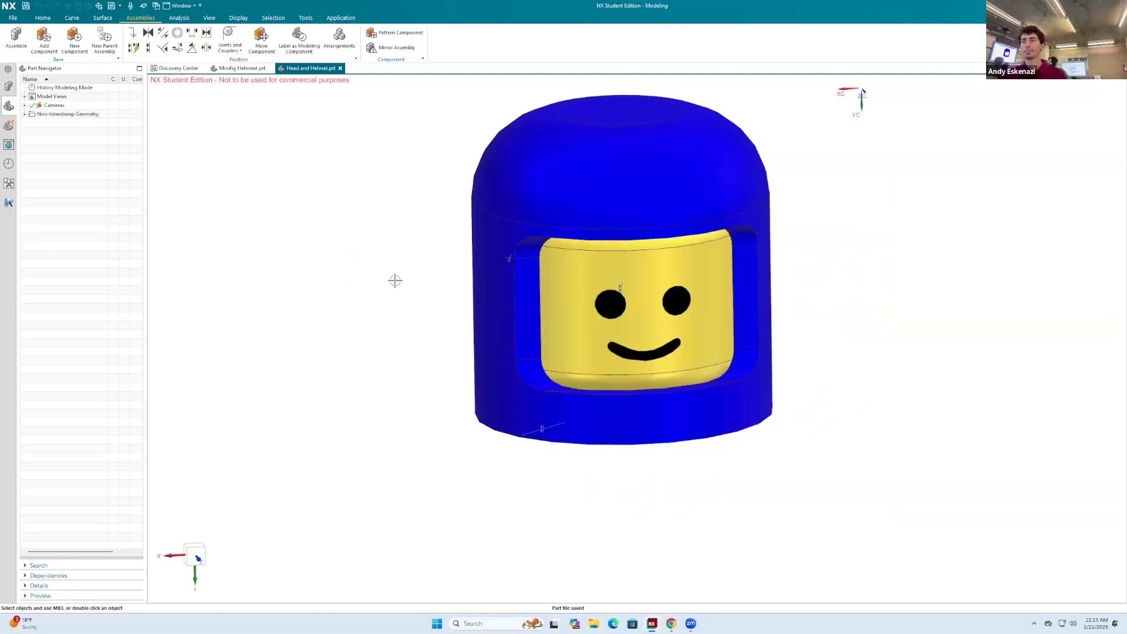
Switch to Chrome and close the helmet image, BrickLink helmet page and minifigure head image.
click(671, 624)
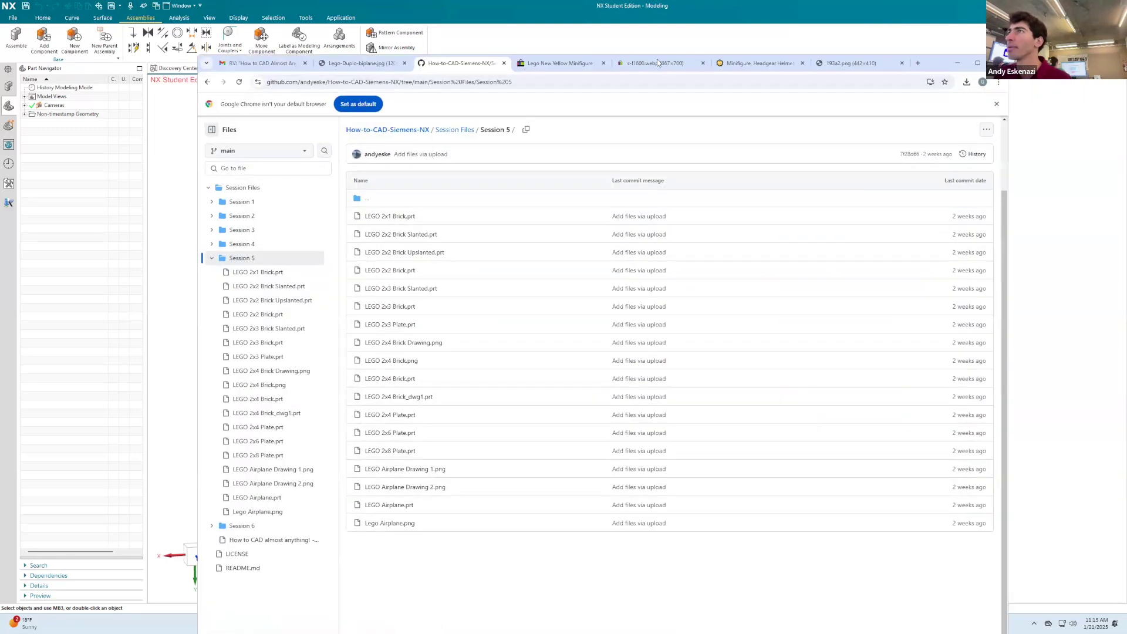
click(645, 64)
click(572, 69)
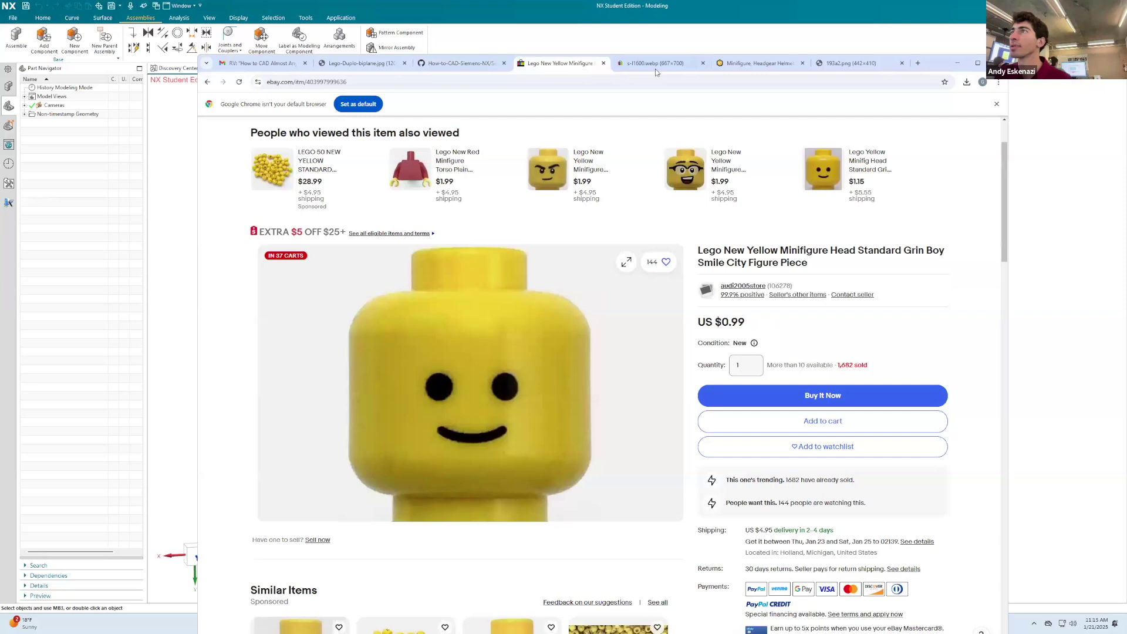
click(743, 67)
click(887, 67)
click(901, 62)
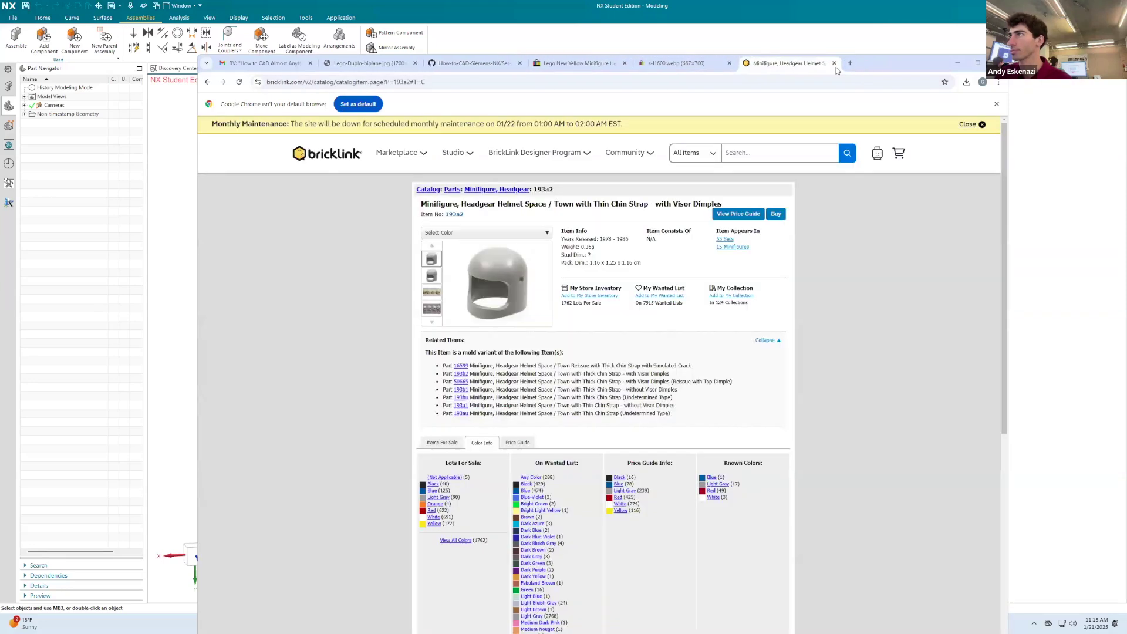
click(803, 62)
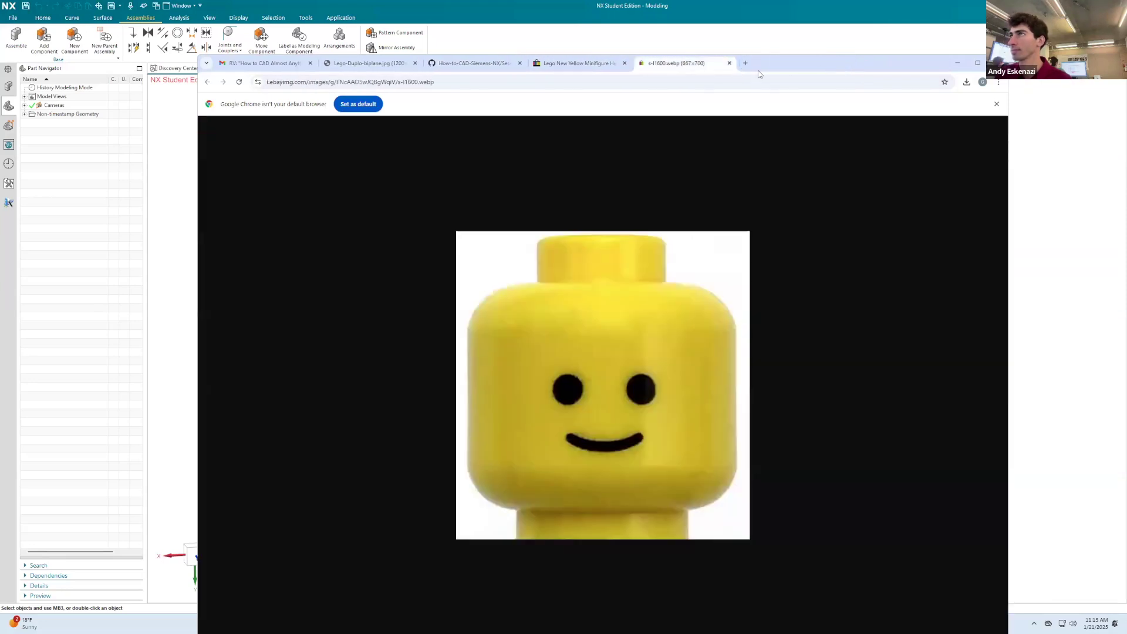
click(729, 63)
Search Google for "lego biplane" in place of the eBay page and show the image results.
click(584, 82)
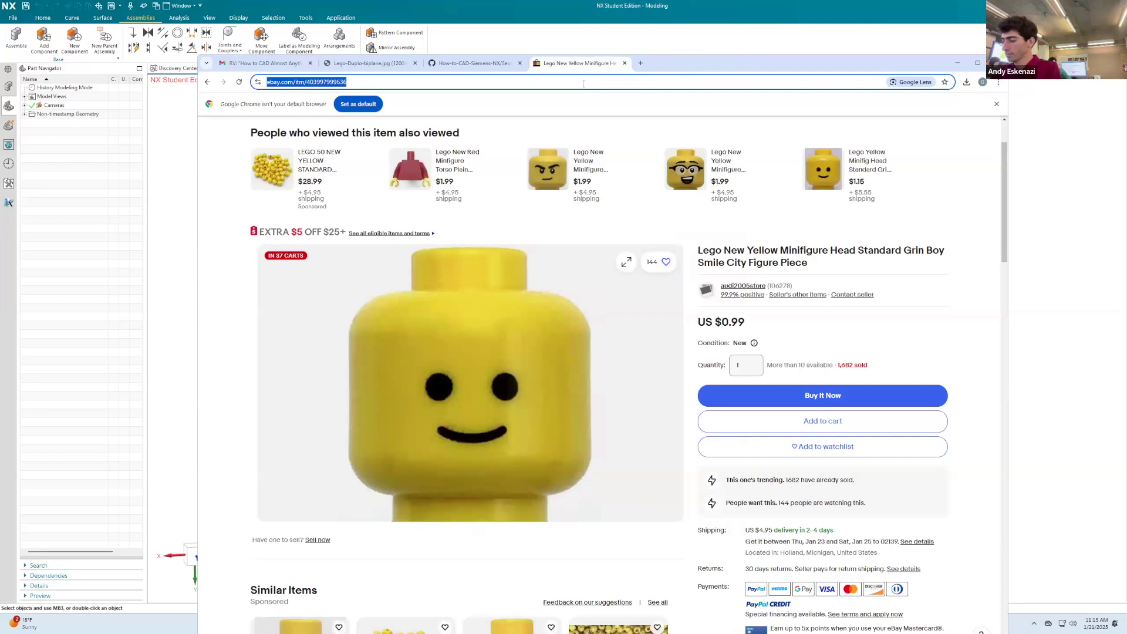
text(lego biplae==)
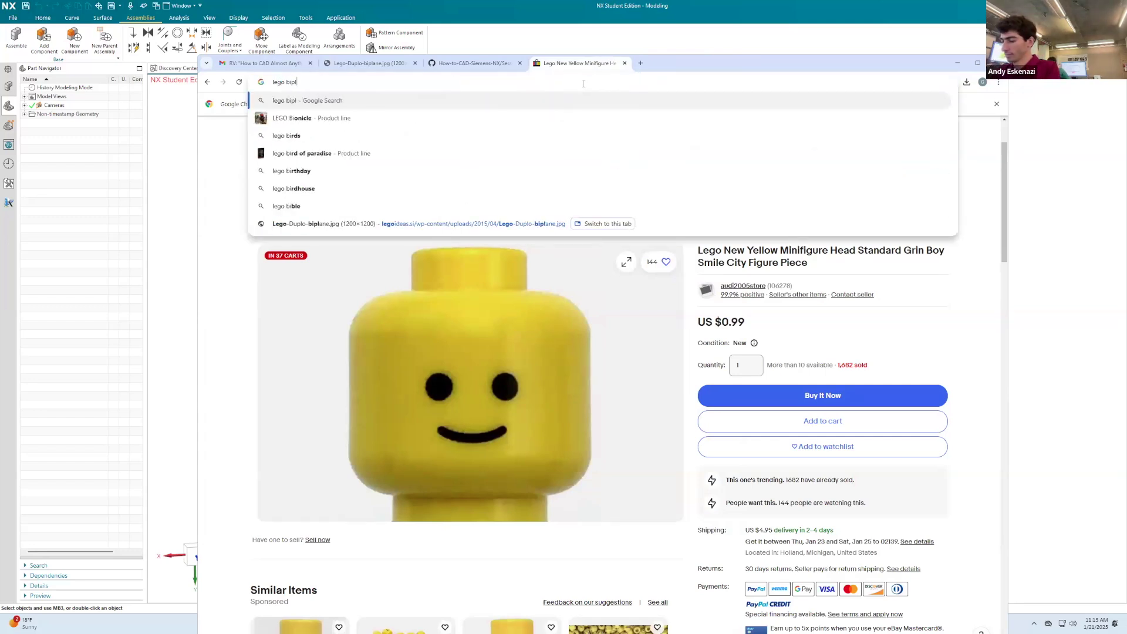
key(BackSpace)
key(BackSpace)
key(BackSpace)
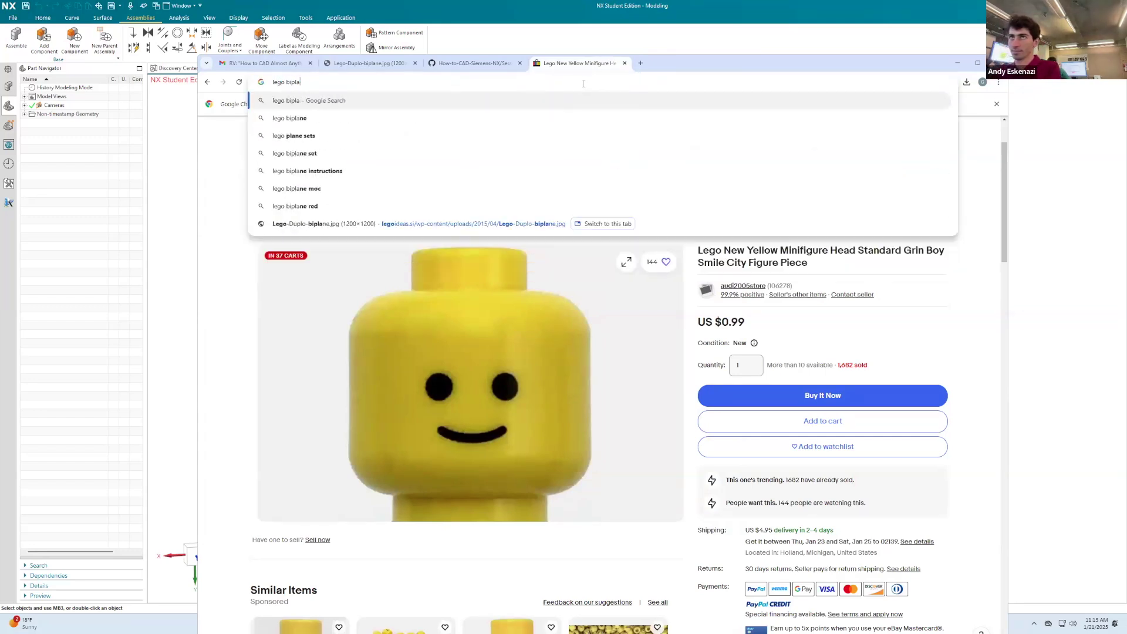
text(be)
key(Return)
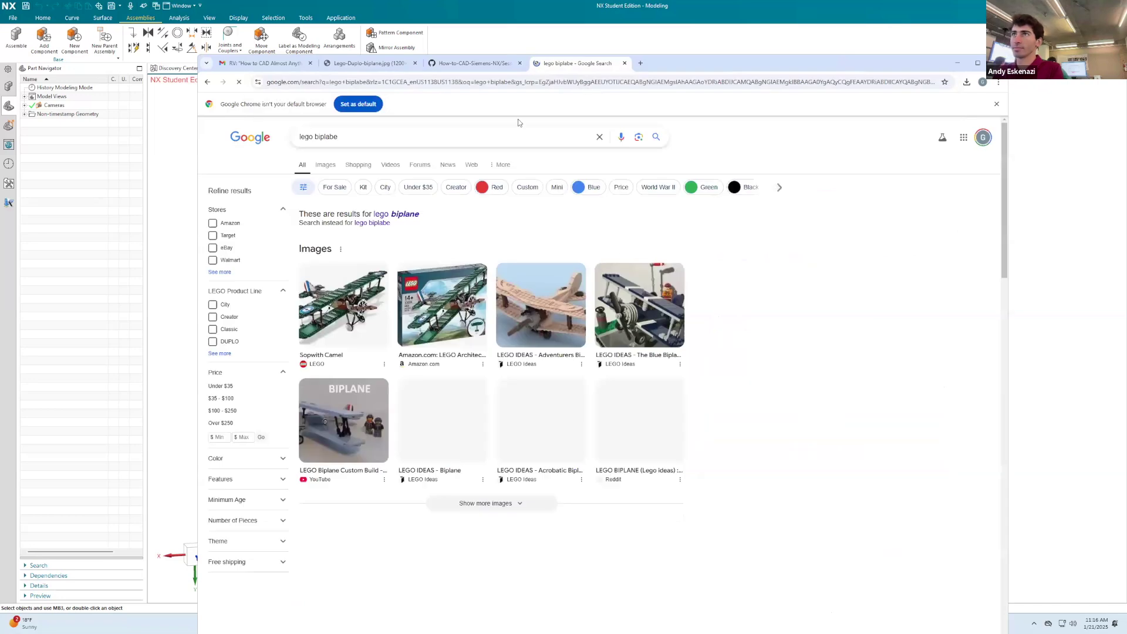
click(337, 171)
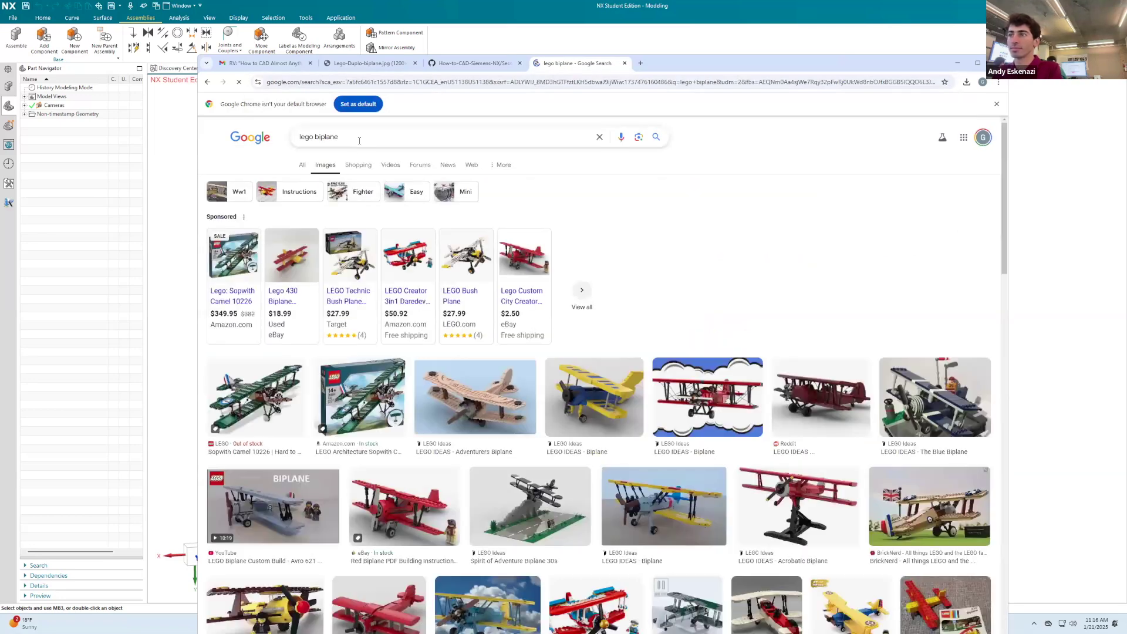
Open the red and yellow LEGOLAND Biplane (430) picture from eBay in a new tab and move the browser window up into view.
click(362, 141)
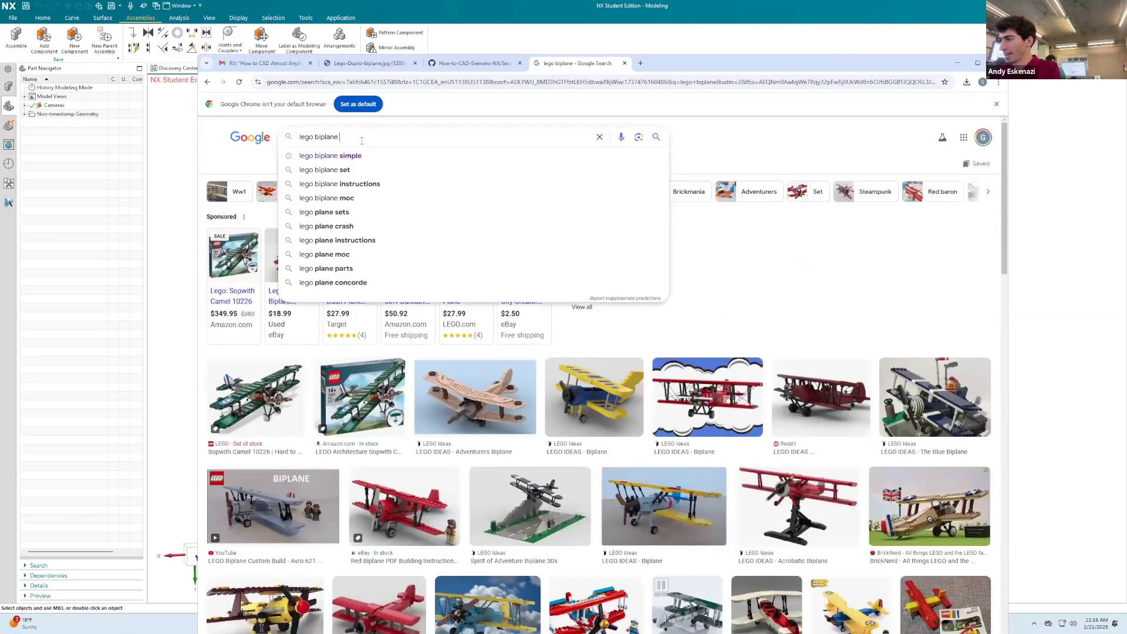
click(946, 601)
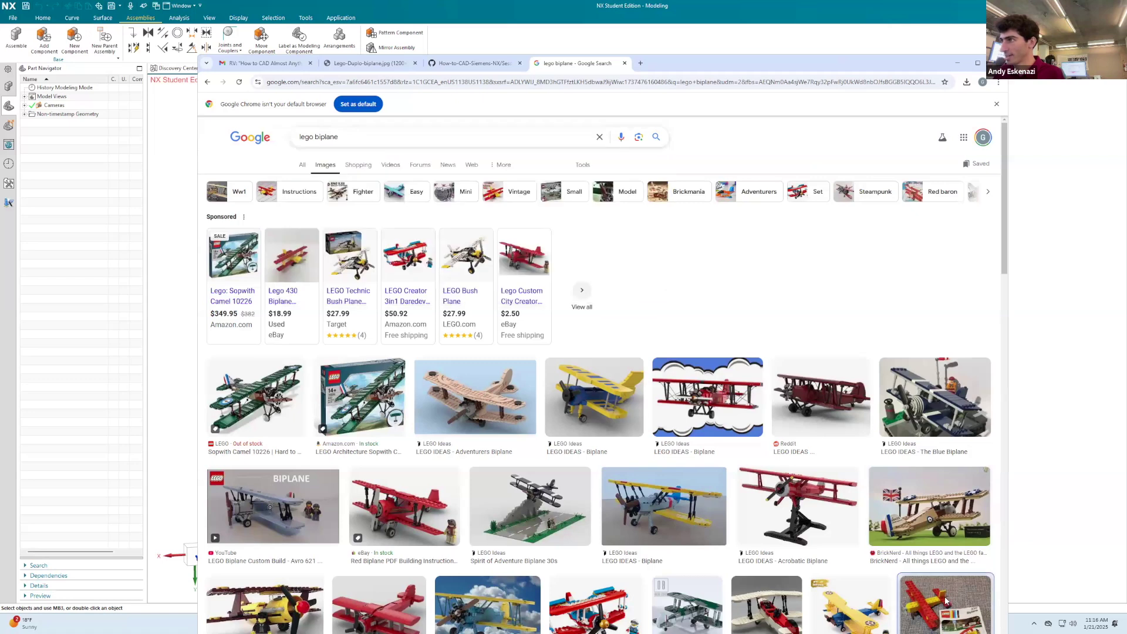
right_click(861, 255)
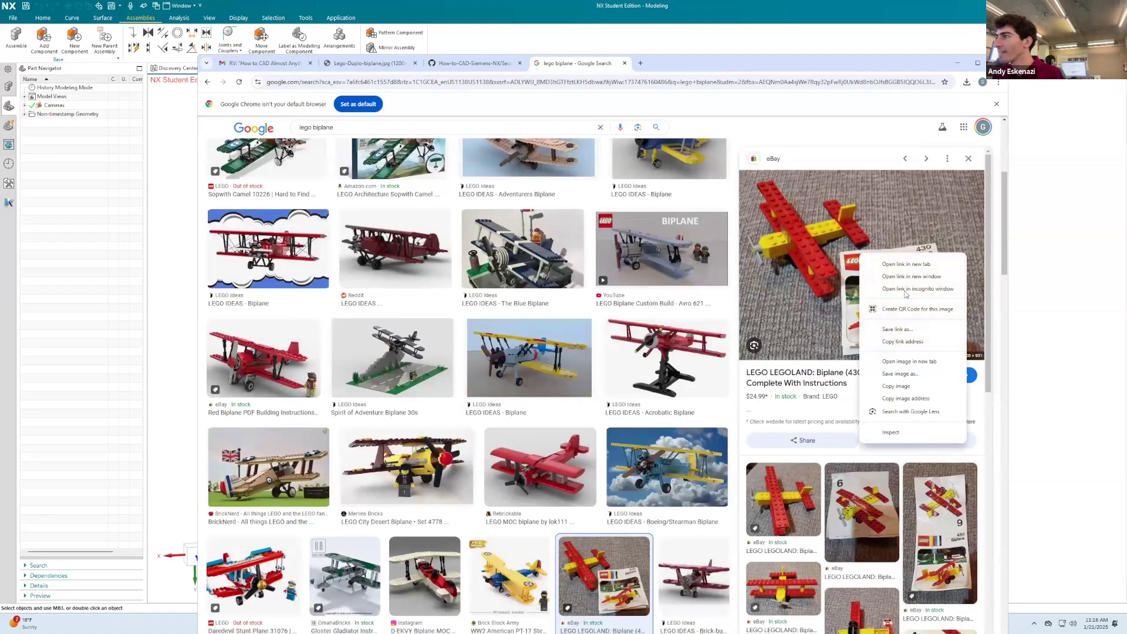
click(915, 362)
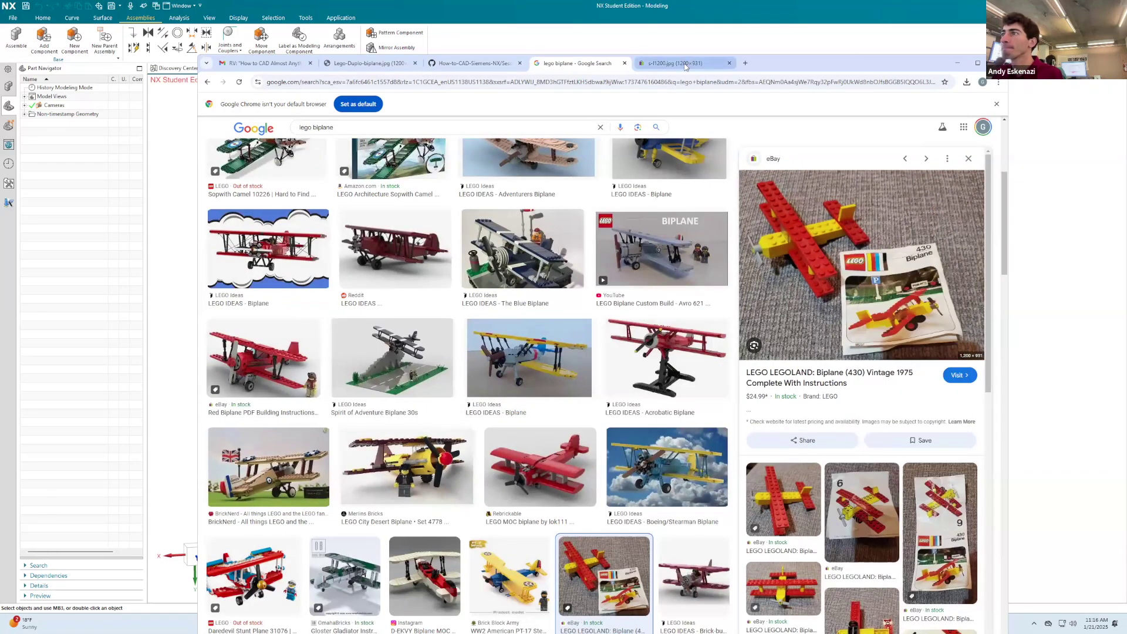
click(686, 62)
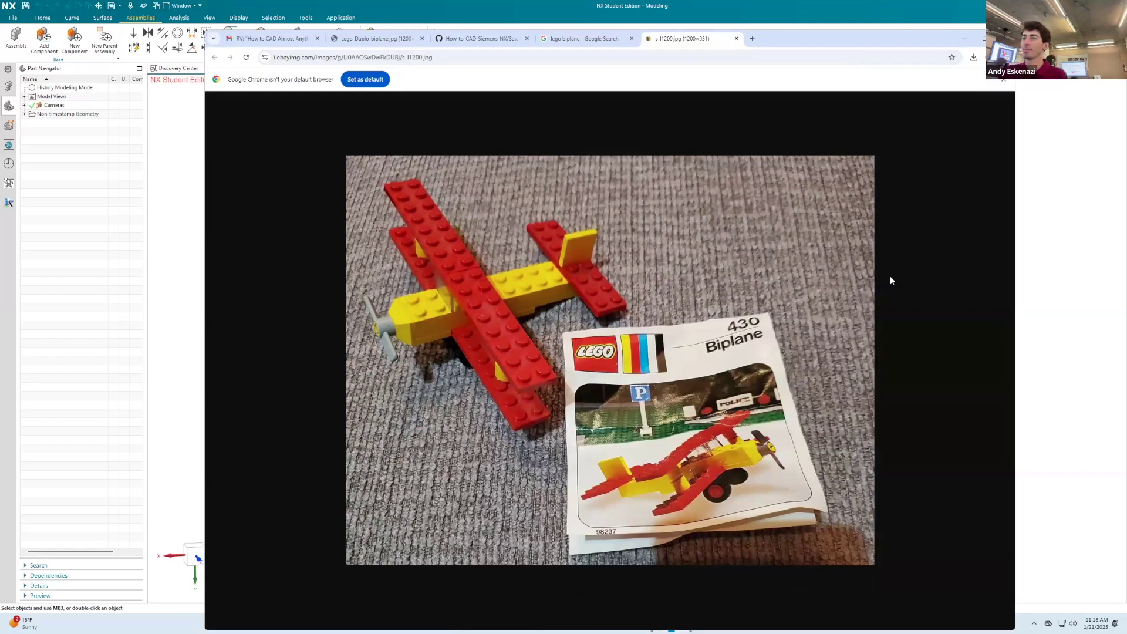
drag(849, 58, 856, 34)
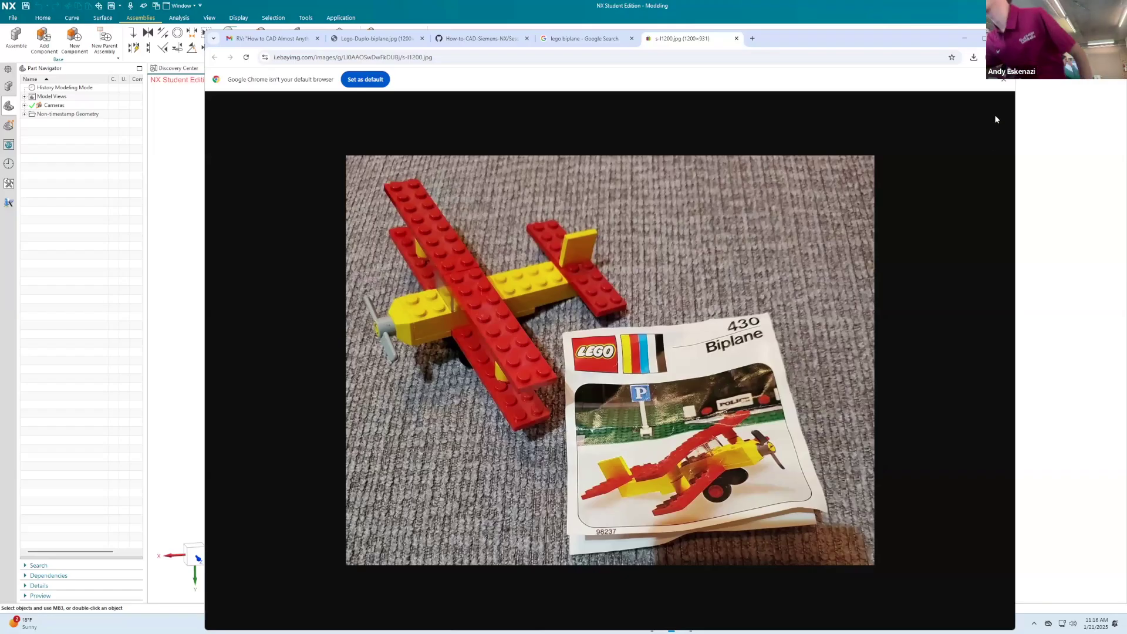
Switch to NX and create a new millimetre assembly file named LEGO Biplane from the Assembly template.
click(966, 38)
click(12, 18)
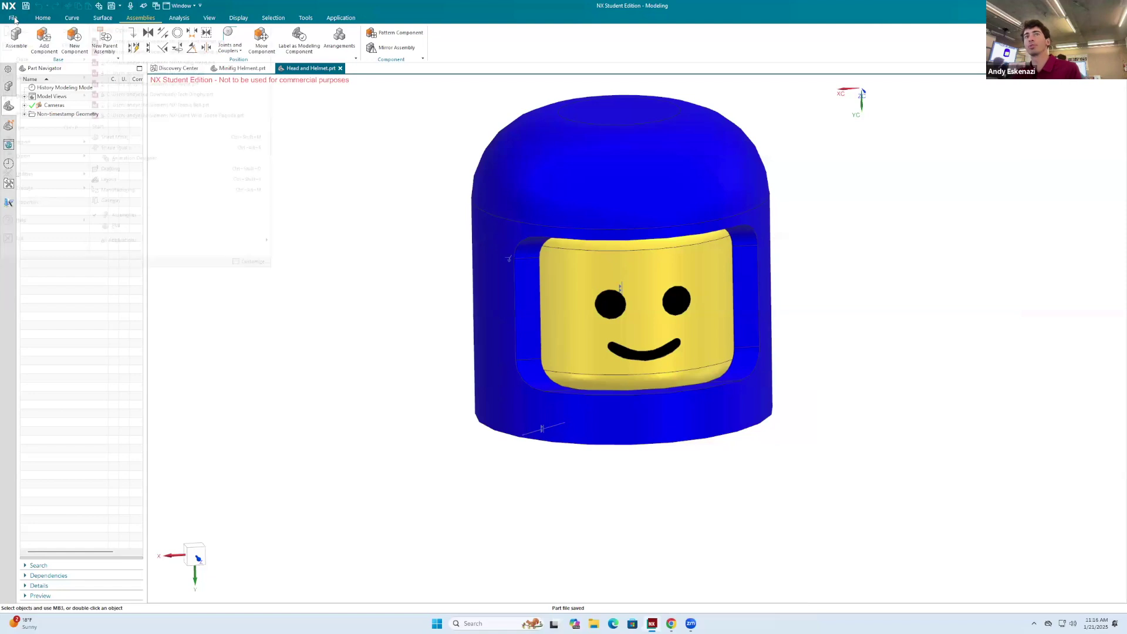
click(21, 32)
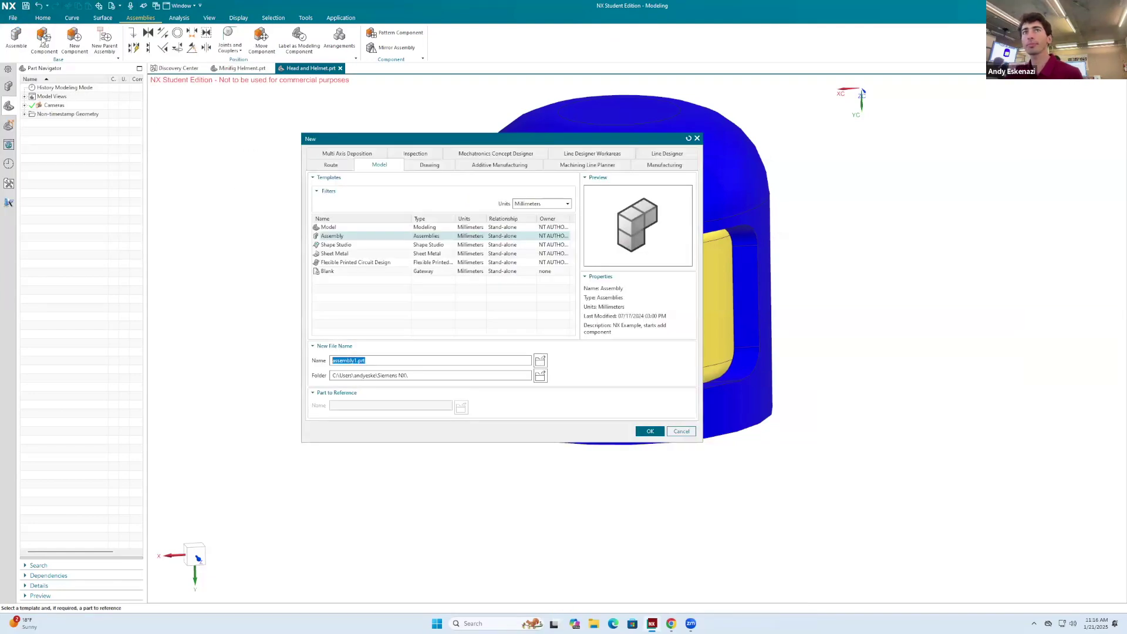
click(357, 360)
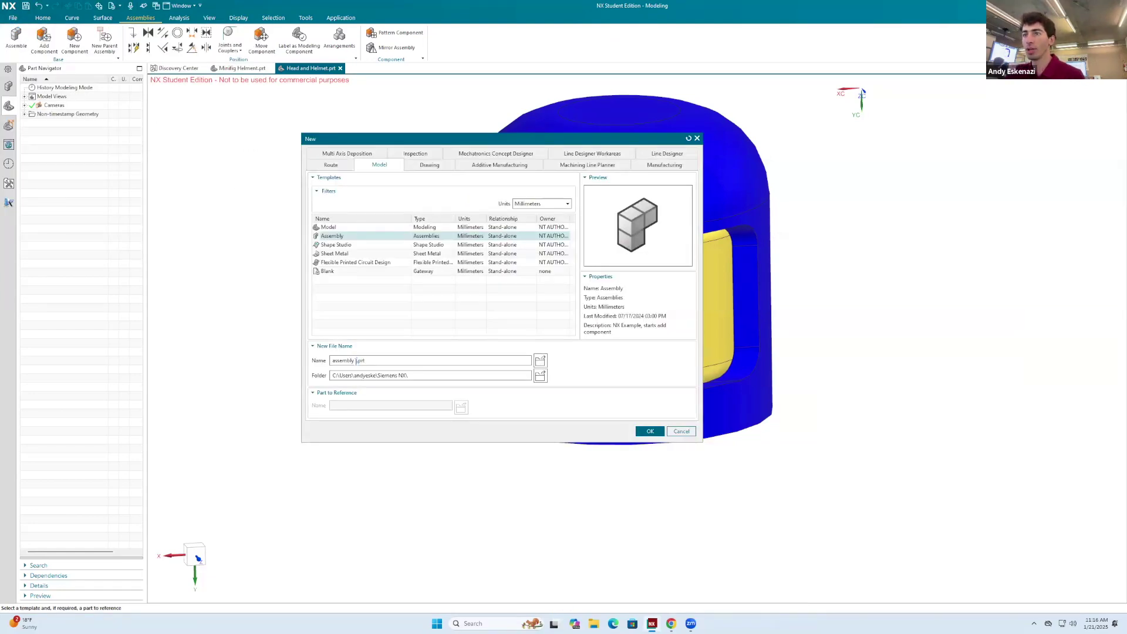
double_click(350, 360)
text(LEGO)
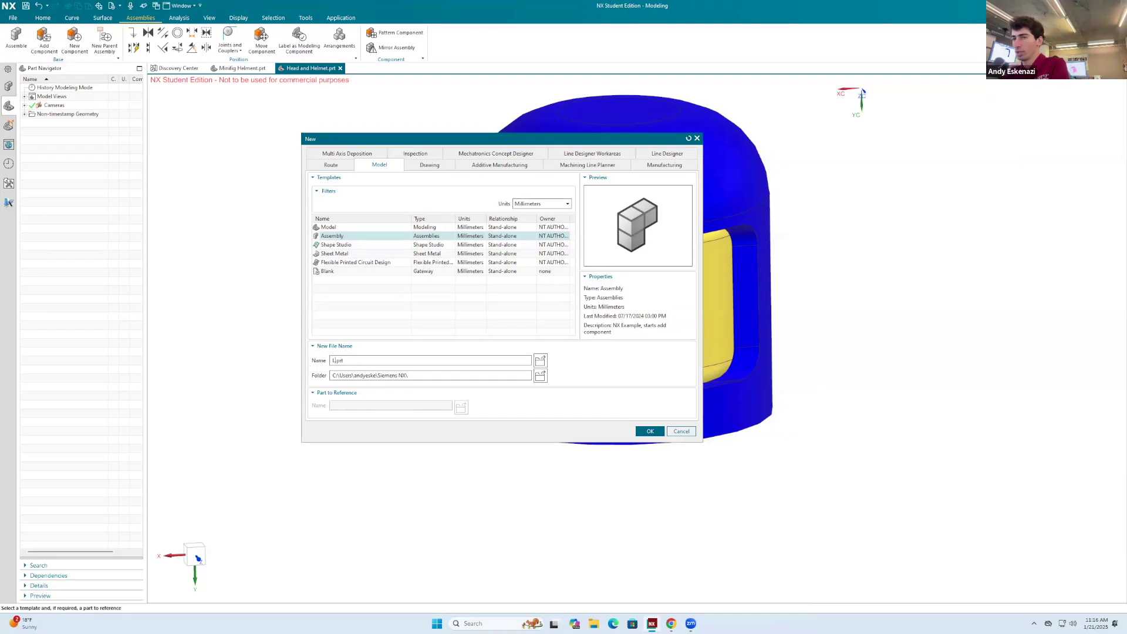
text( Biplane)
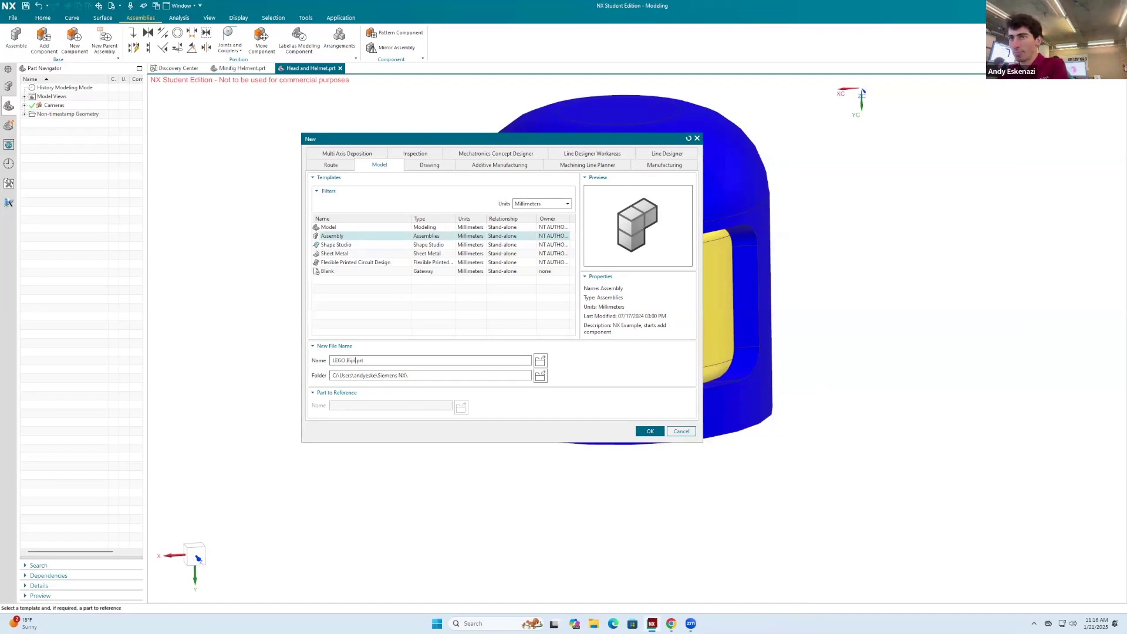
click(651, 431)
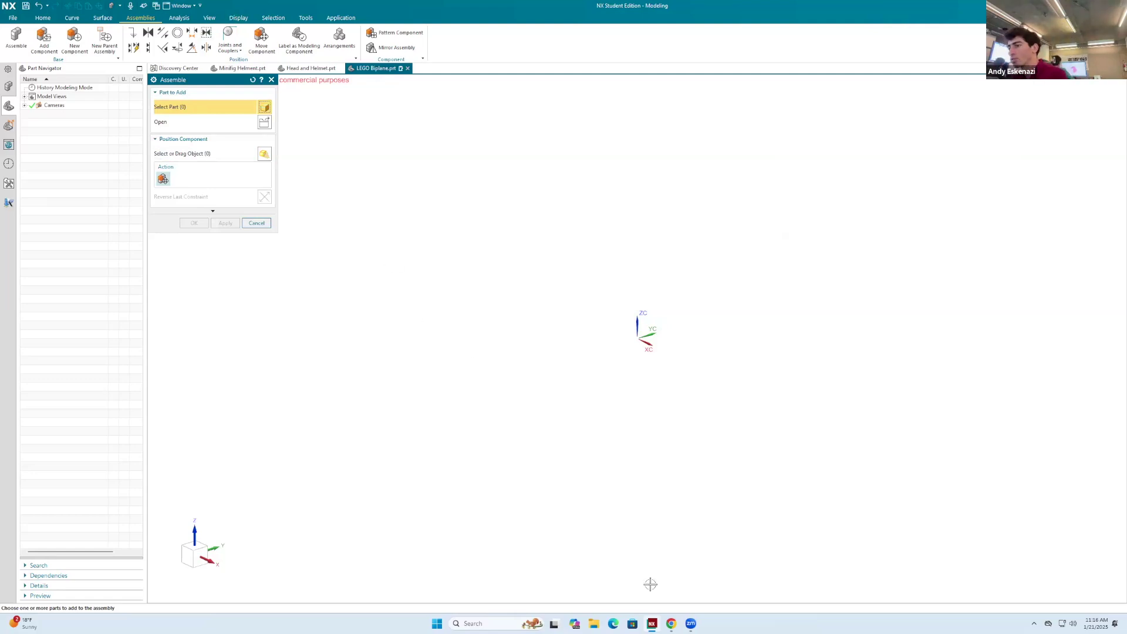
Check the biplane photo in Chrome and insert LEGO 2x4 Brick.prt into the NX assembly as its first component, keeping the changes.
click(670, 623)
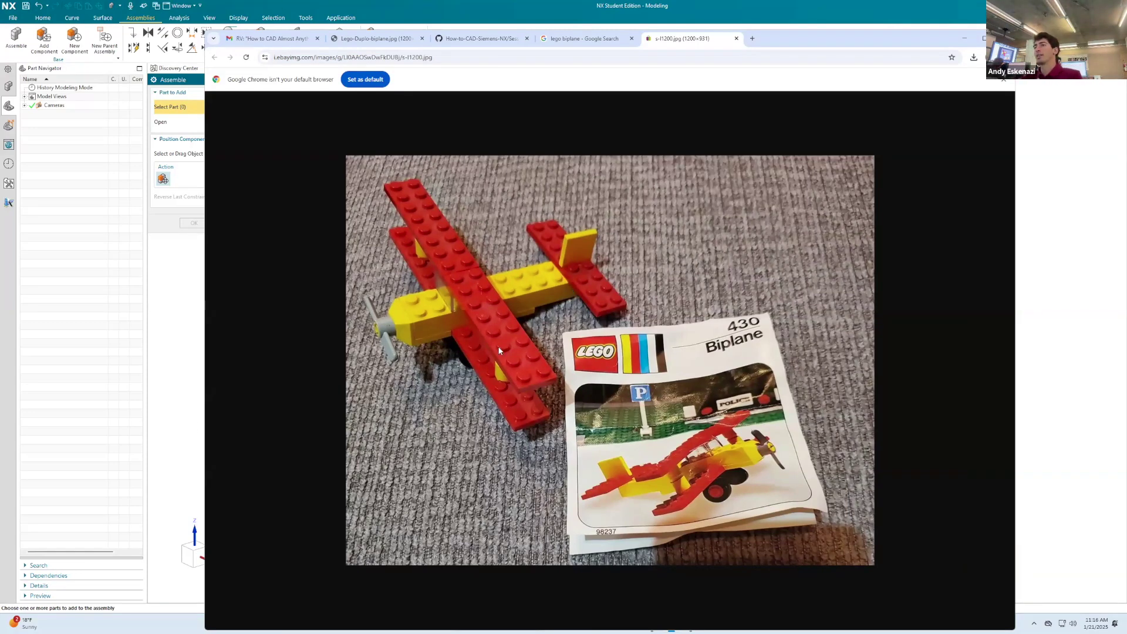
click(964, 40)
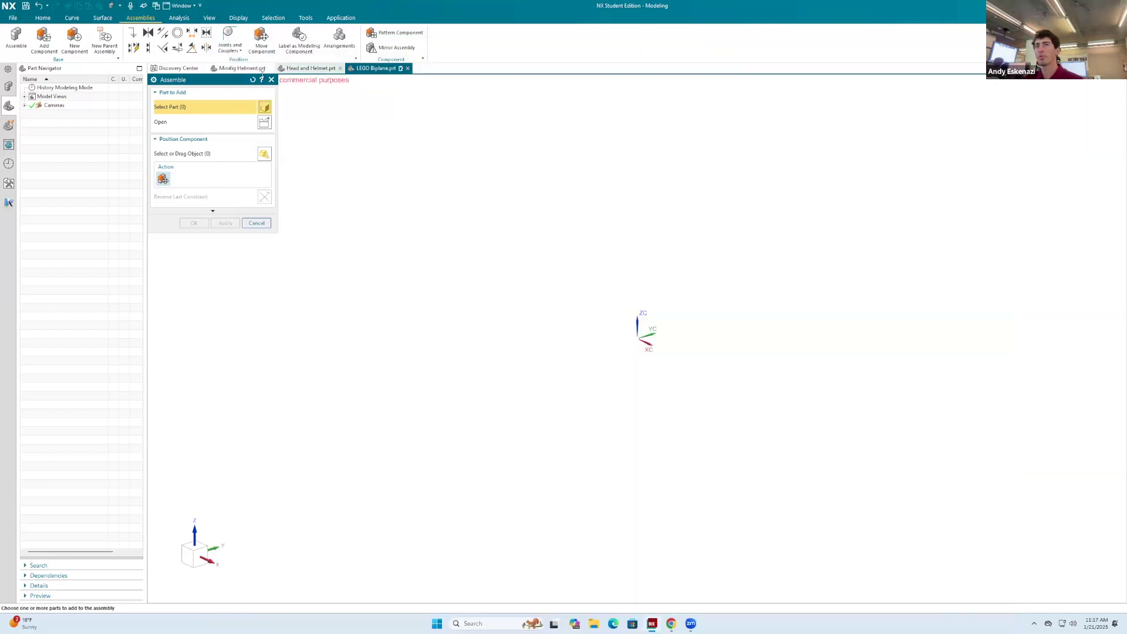
click(265, 122)
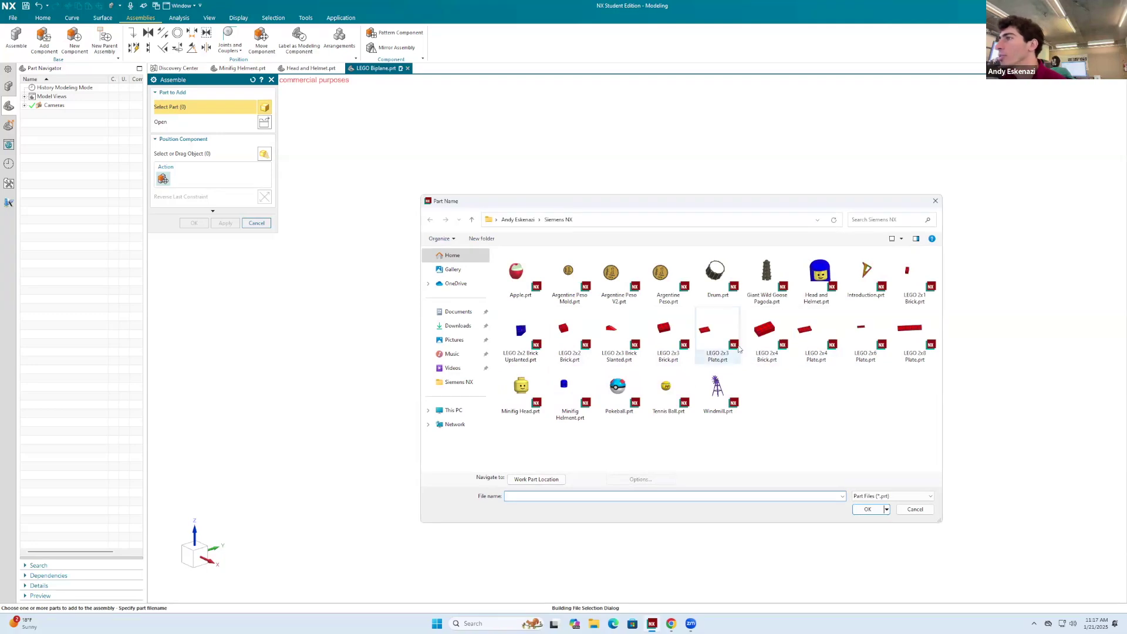
click(762, 335)
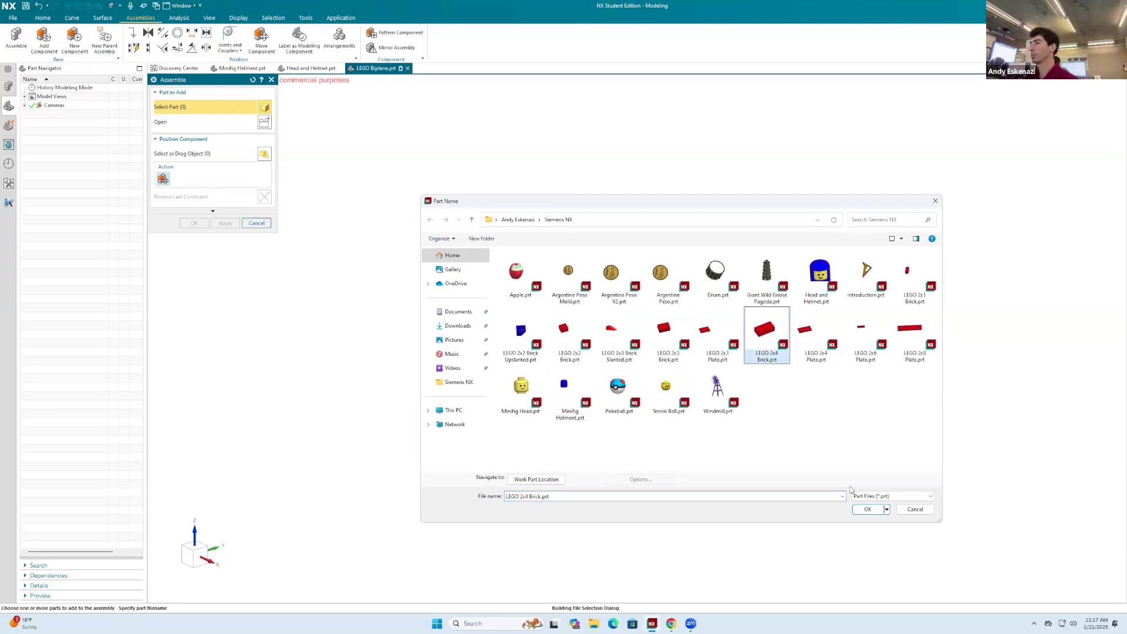
click(867, 509)
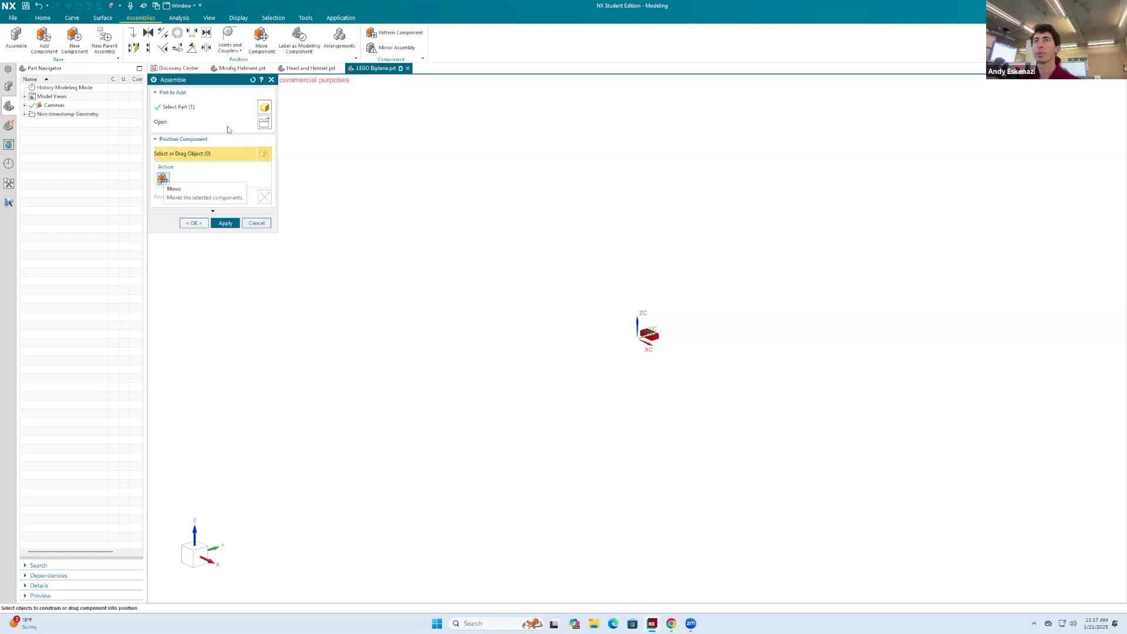
click(271, 80)
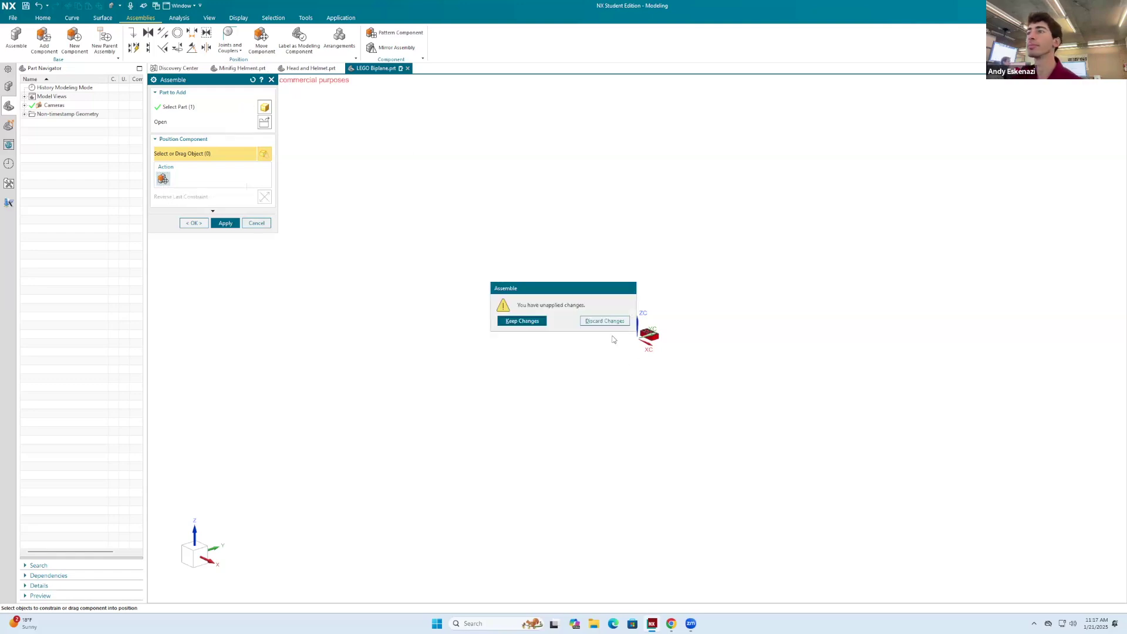
click(540, 320)
click(44, 38)
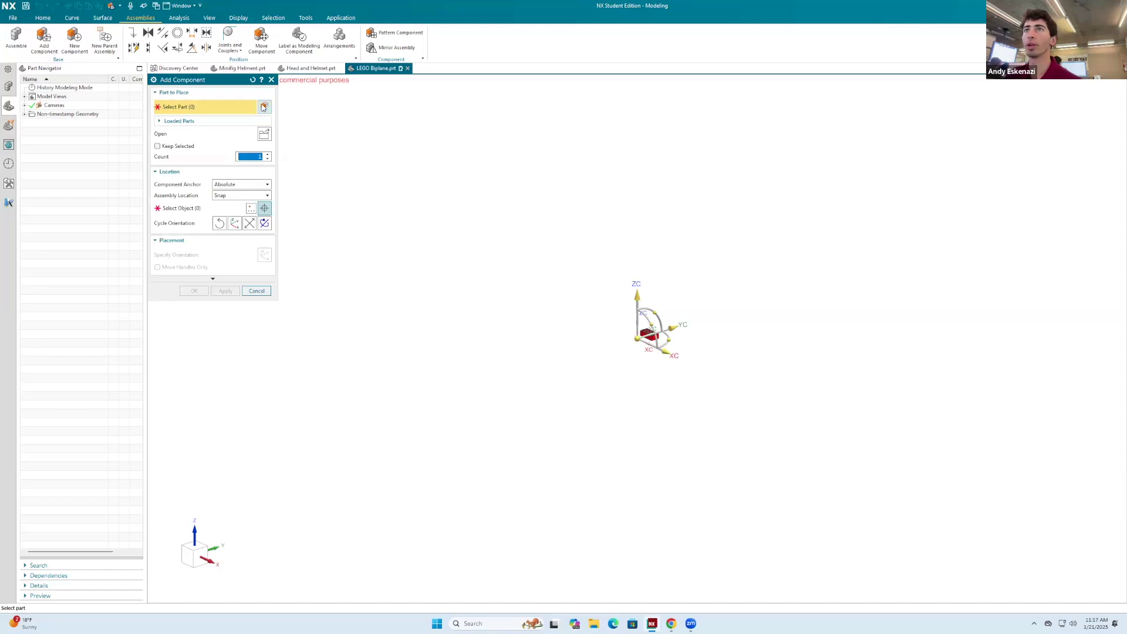
click(263, 134)
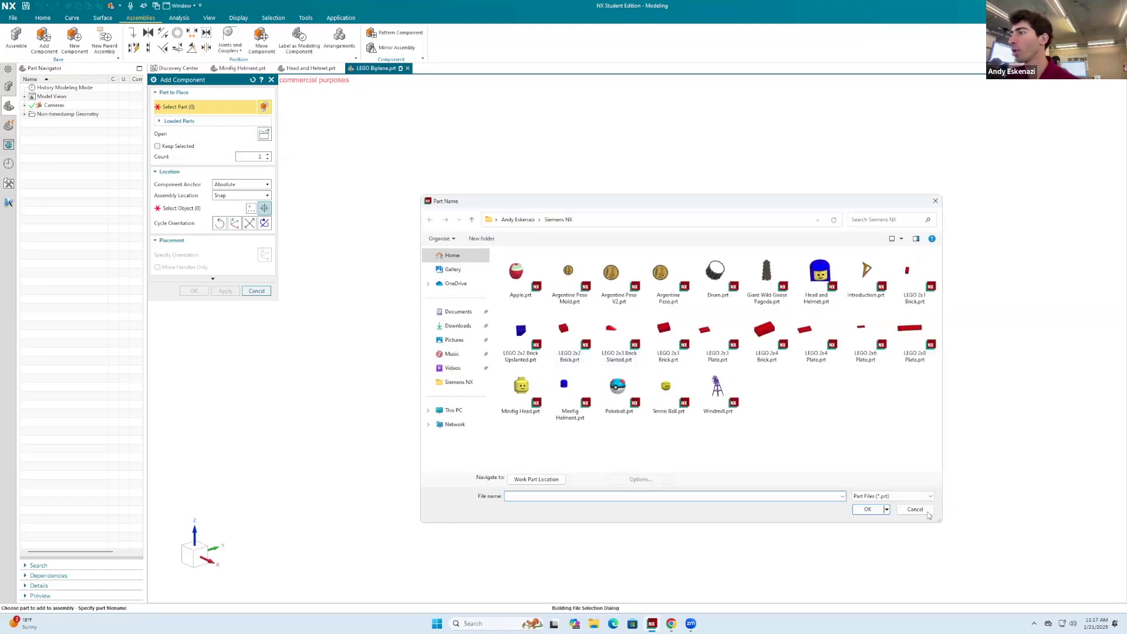
click(927, 513)
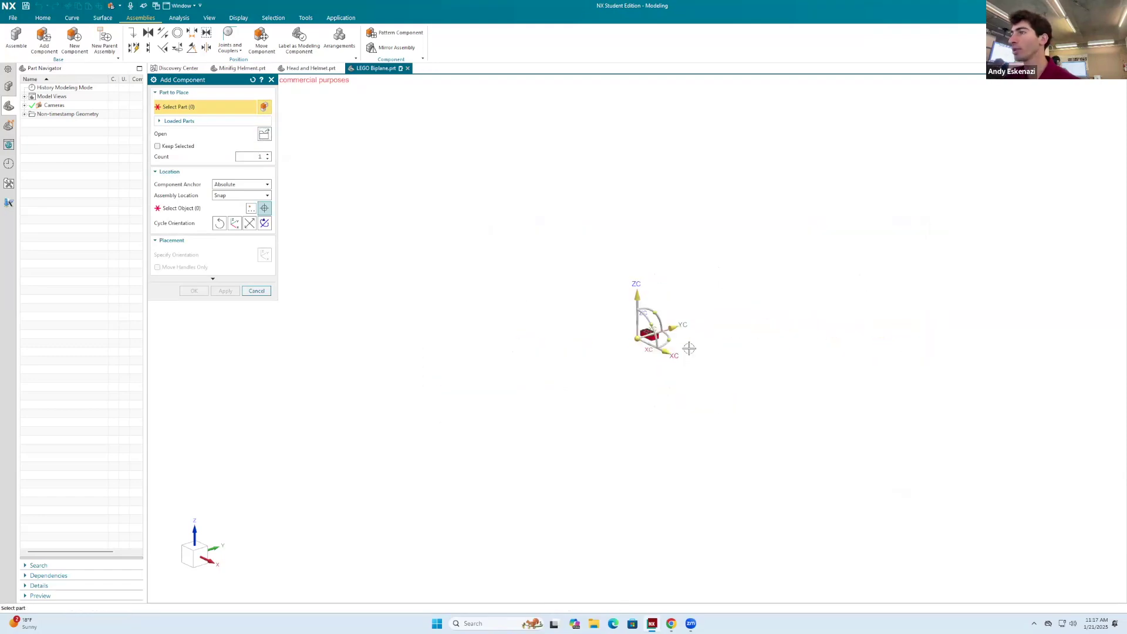
click(256, 291)
Apply a Fix constraint to the 2x4 brick.
middle_drag(597, 367, 655, 368)
scroll(487, 315, up, 2)
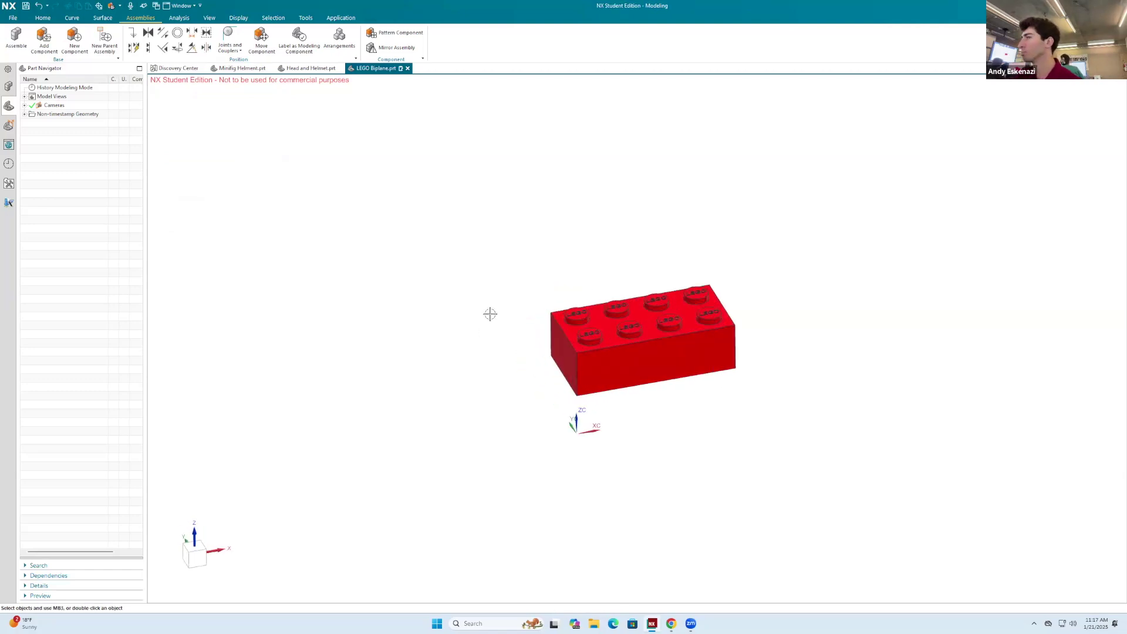
click(133, 34)
click(665, 363)
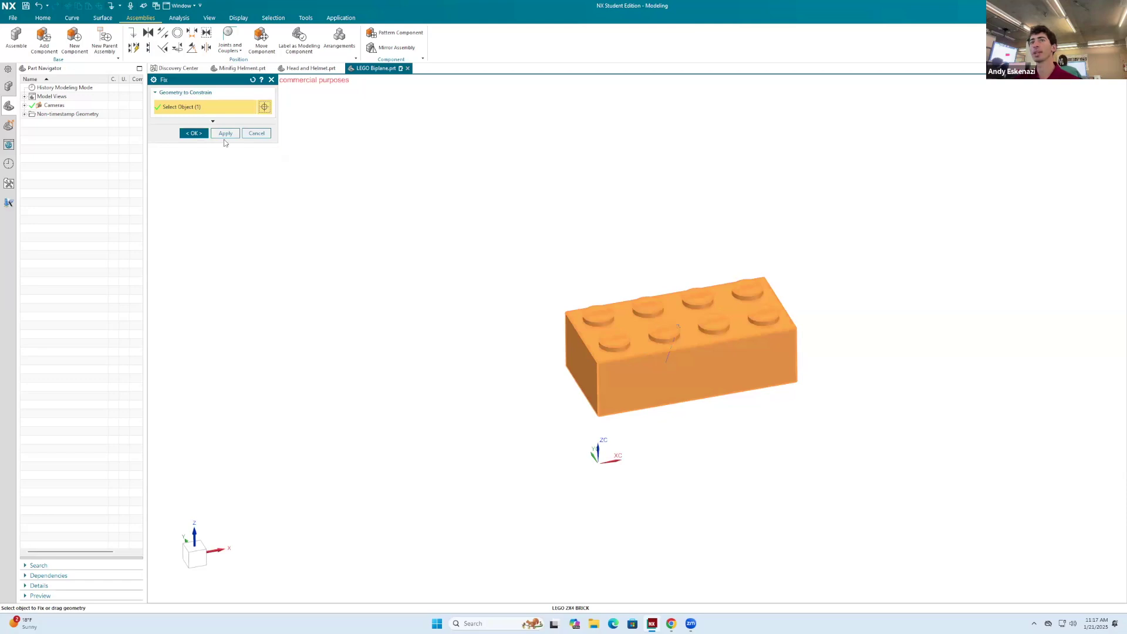
click(194, 133)
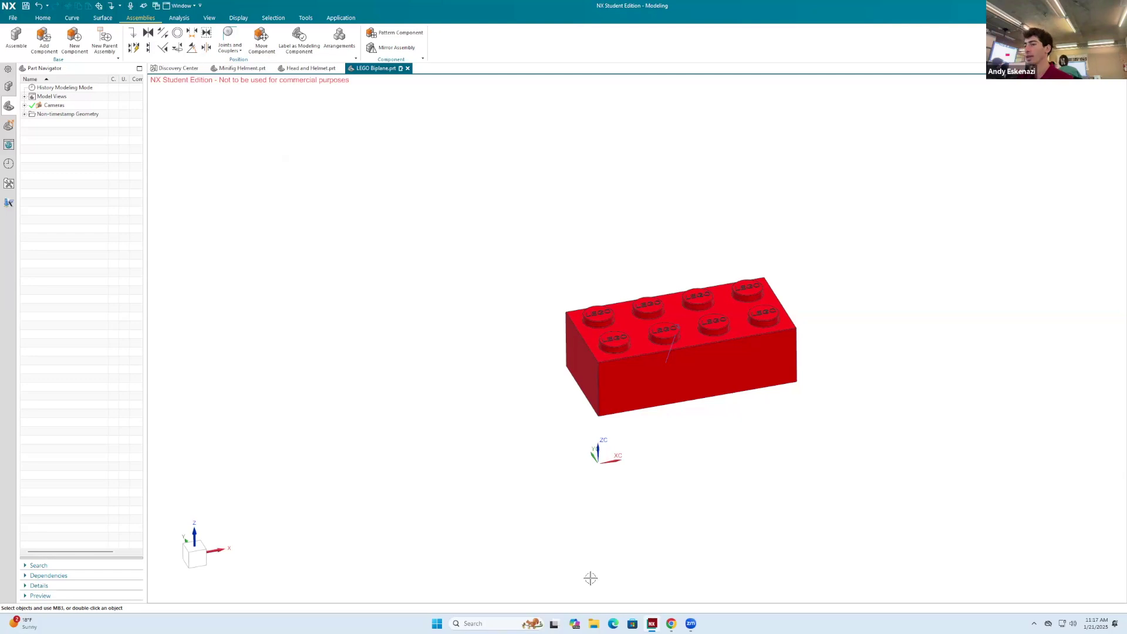
Recheck the biplane photo in Chrome and add LEGO 2x3 Brick.prt in NX in the free space just left of the 2x4 brick.
click(671, 624)
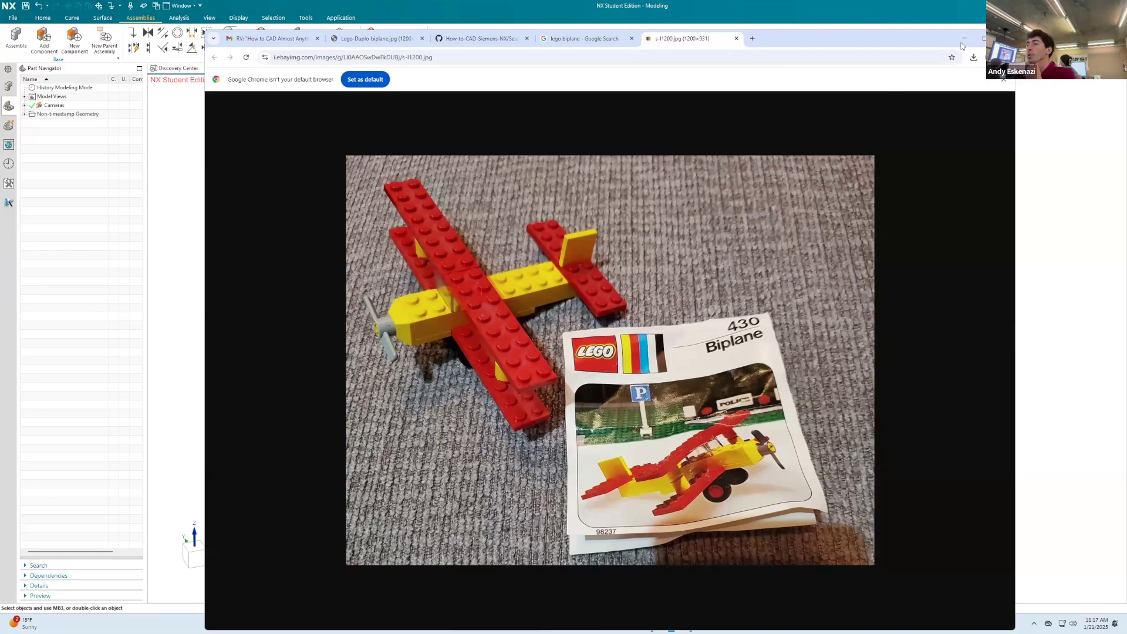
click(963, 39)
scroll(641, 349, down, 3)
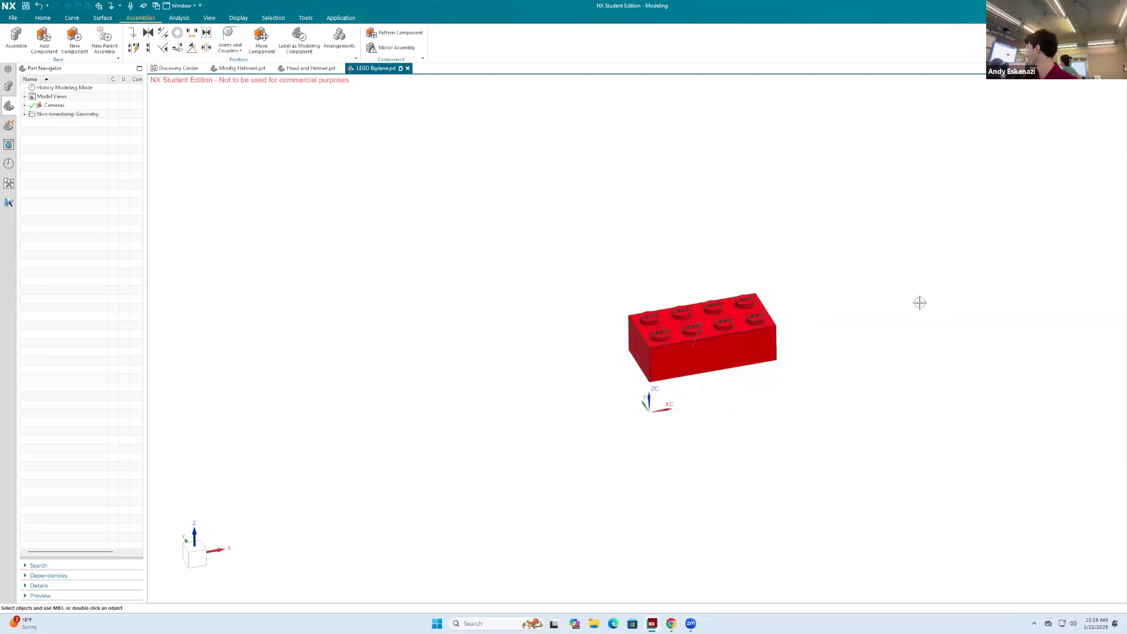
click(40, 42)
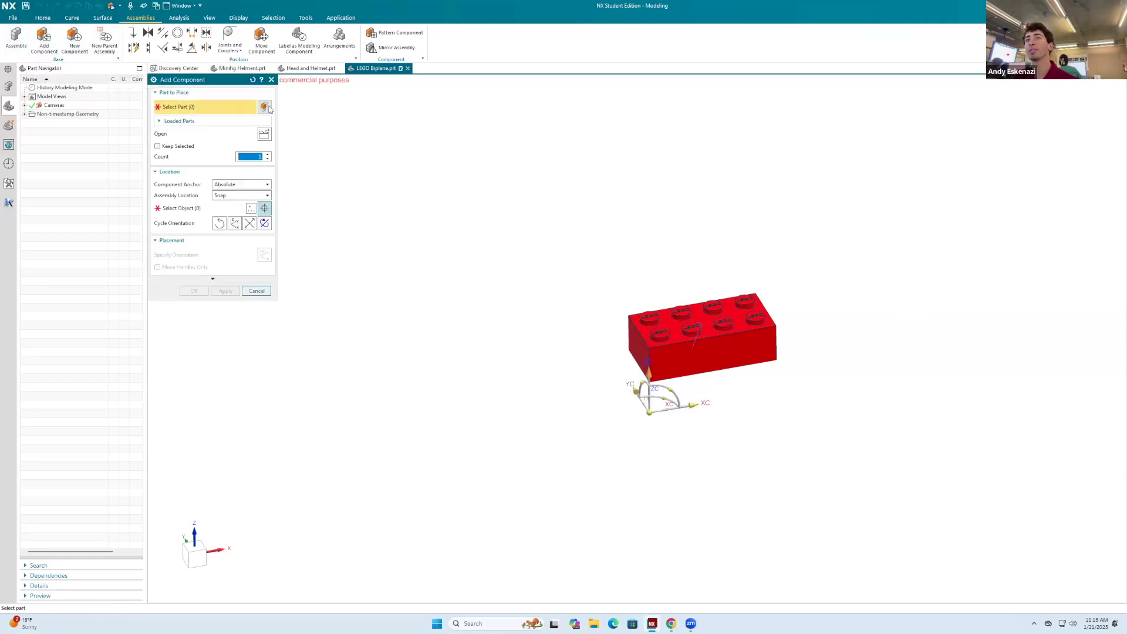
click(264, 133)
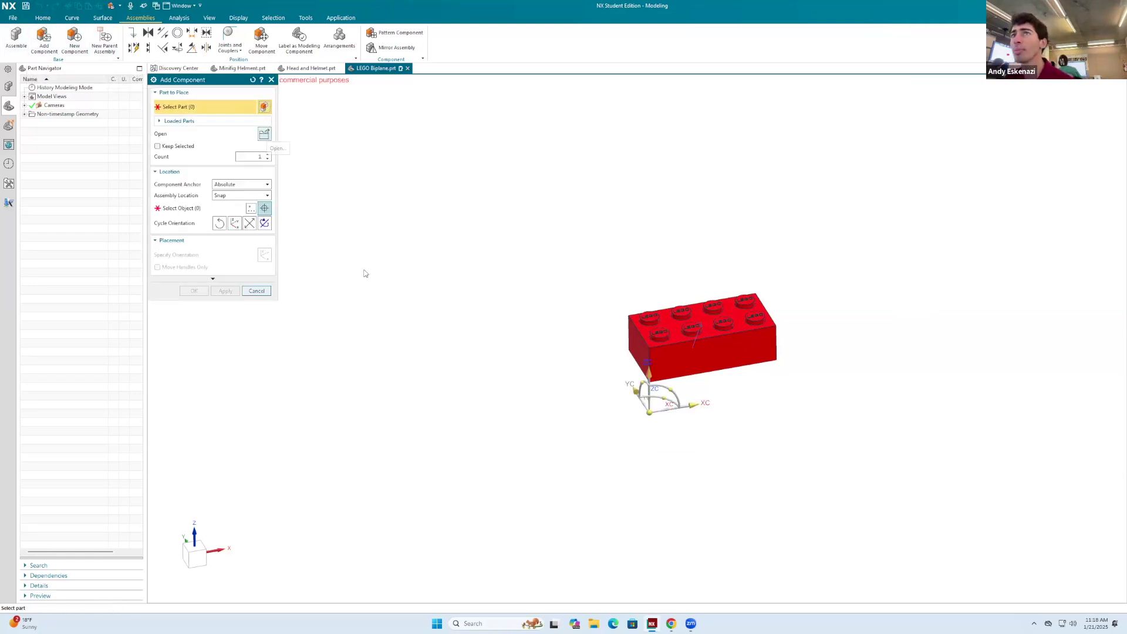
click(668, 335)
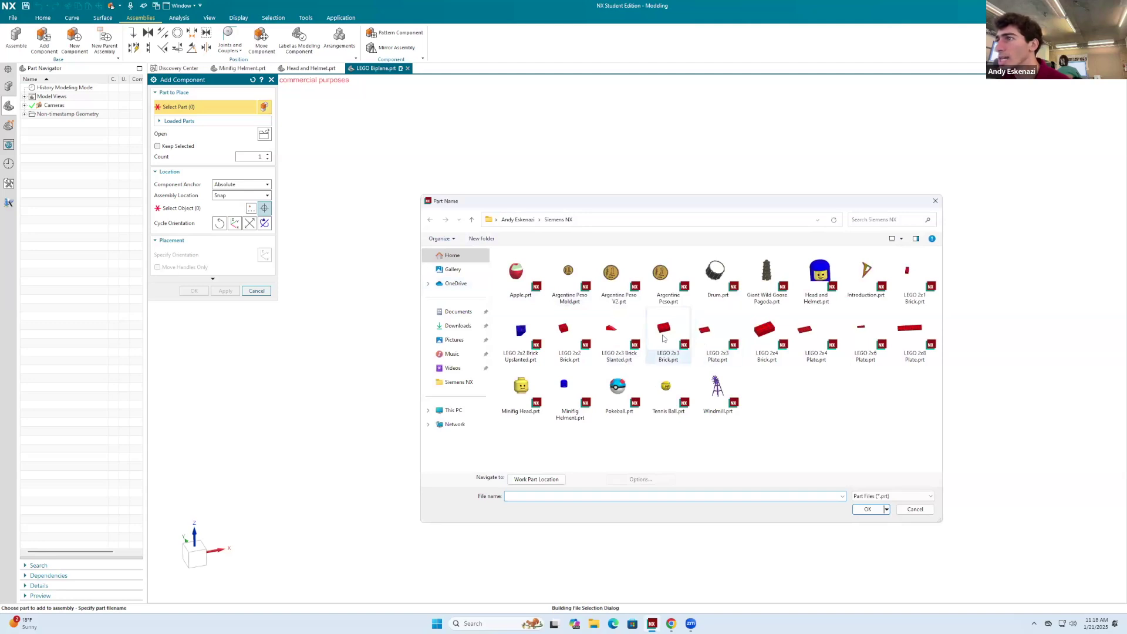
click(867, 509)
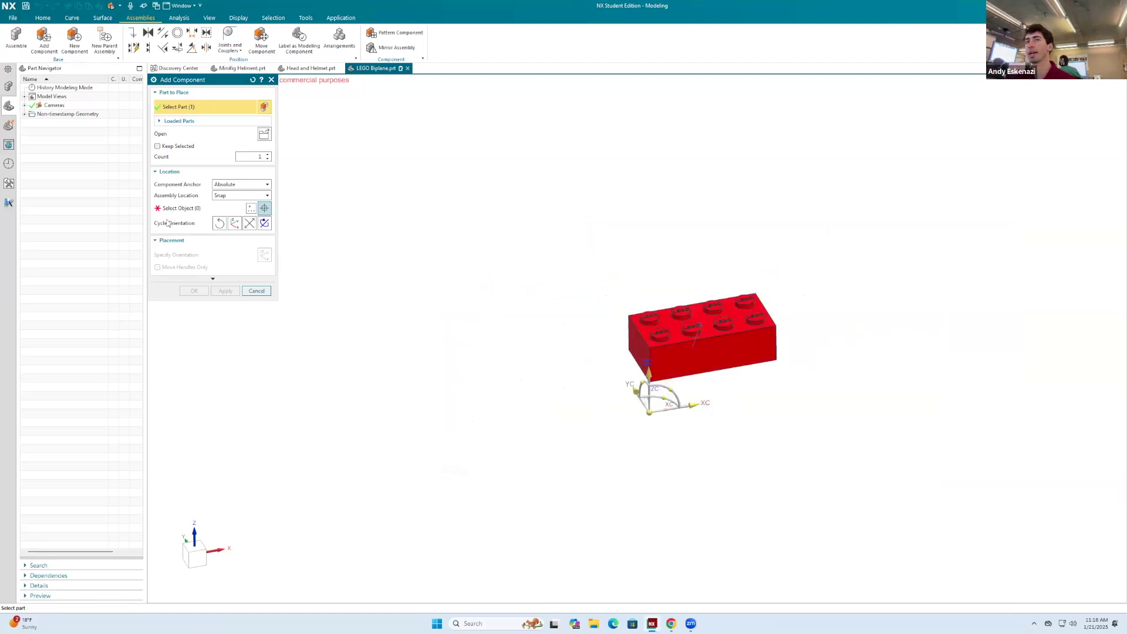
click(176, 209)
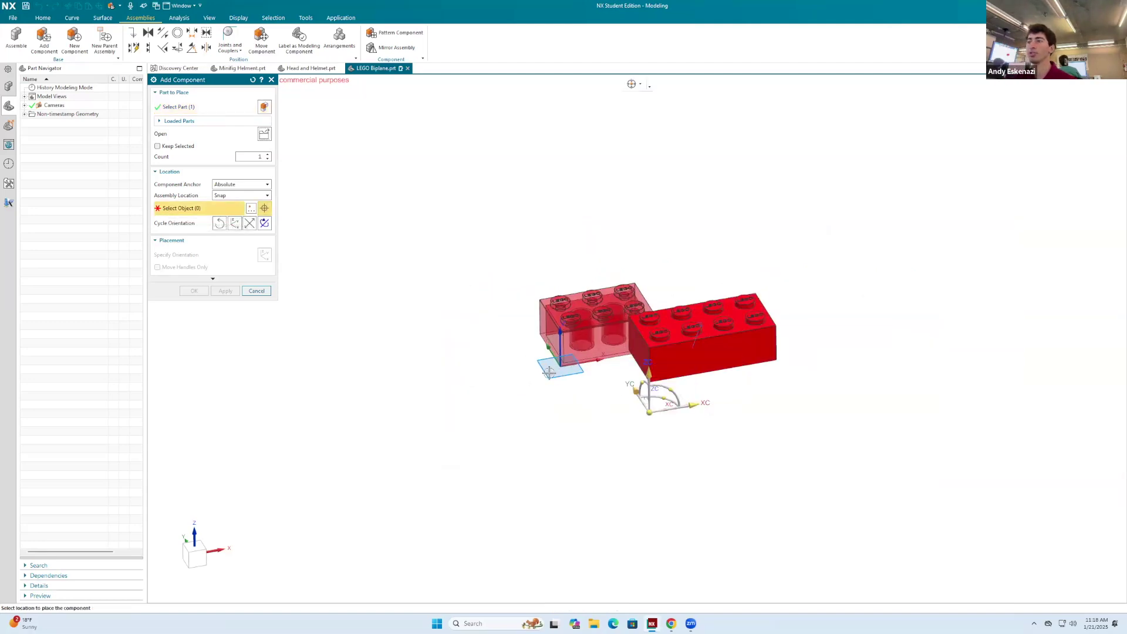
click(520, 386)
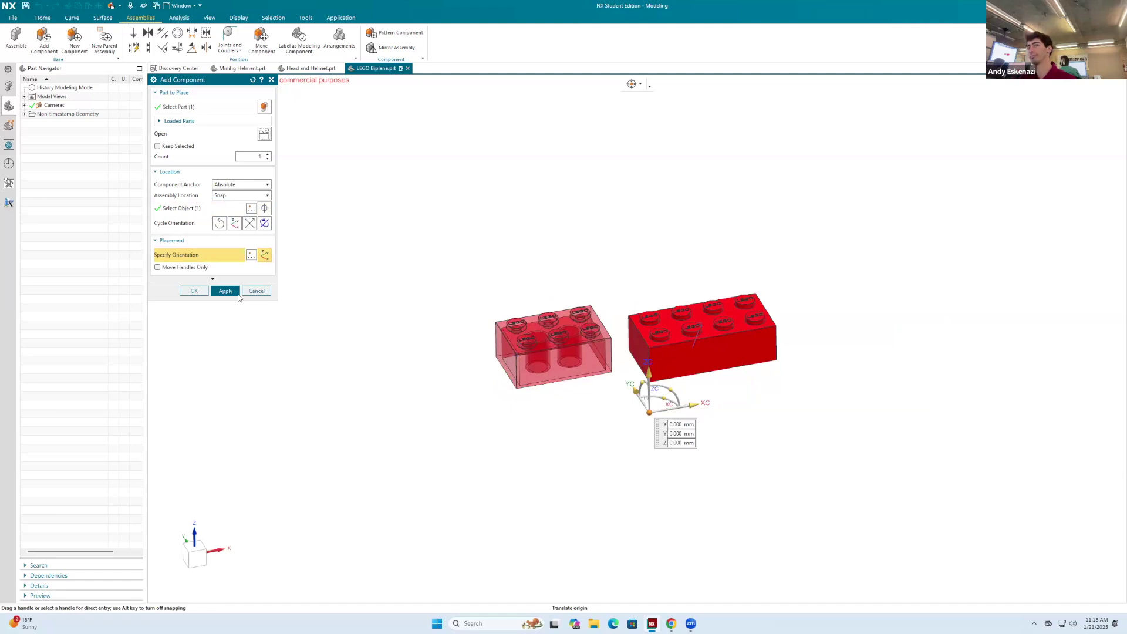
click(226, 291)
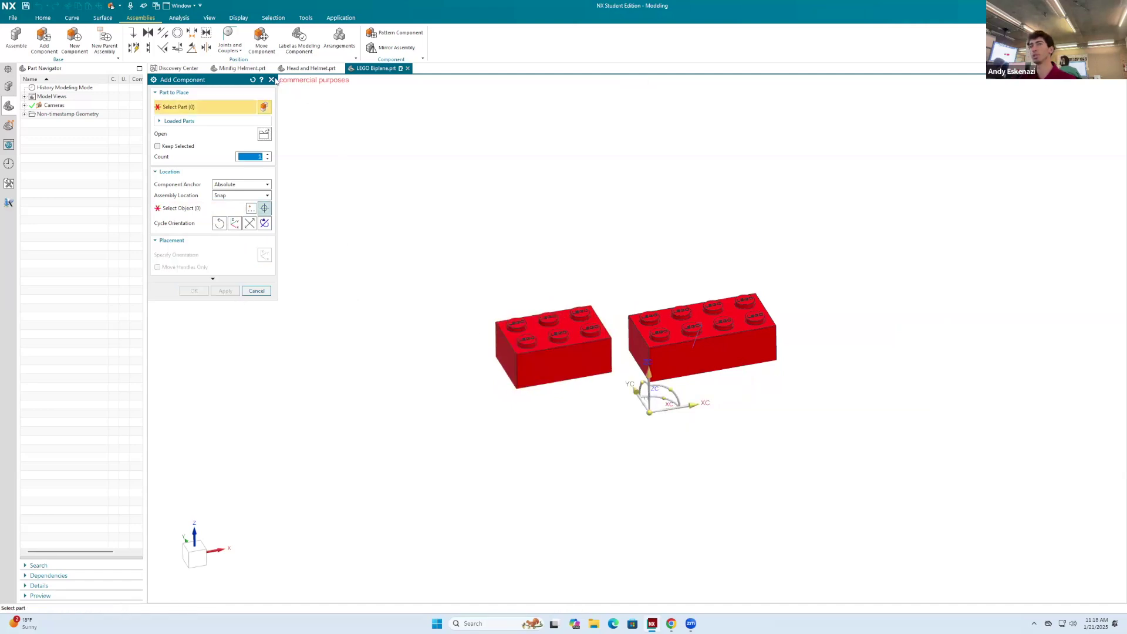
Add a second LEGO 2x3 Brick.prt in the free space to the right of the 2x4 brick and finish adding components.
click(263, 135)
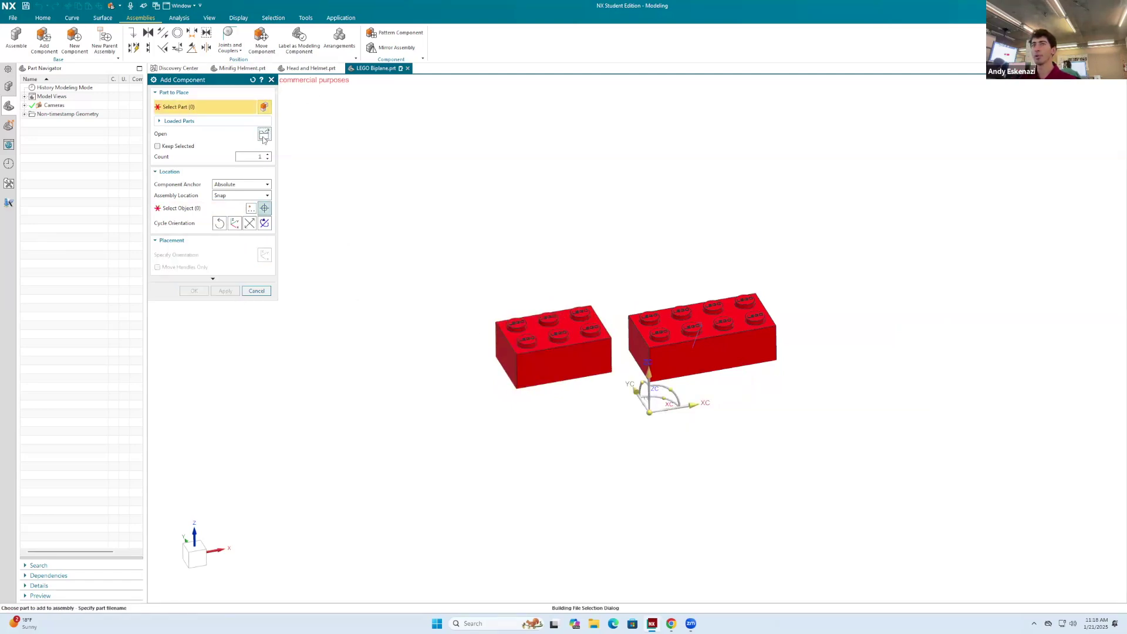
click(665, 337)
click(870, 514)
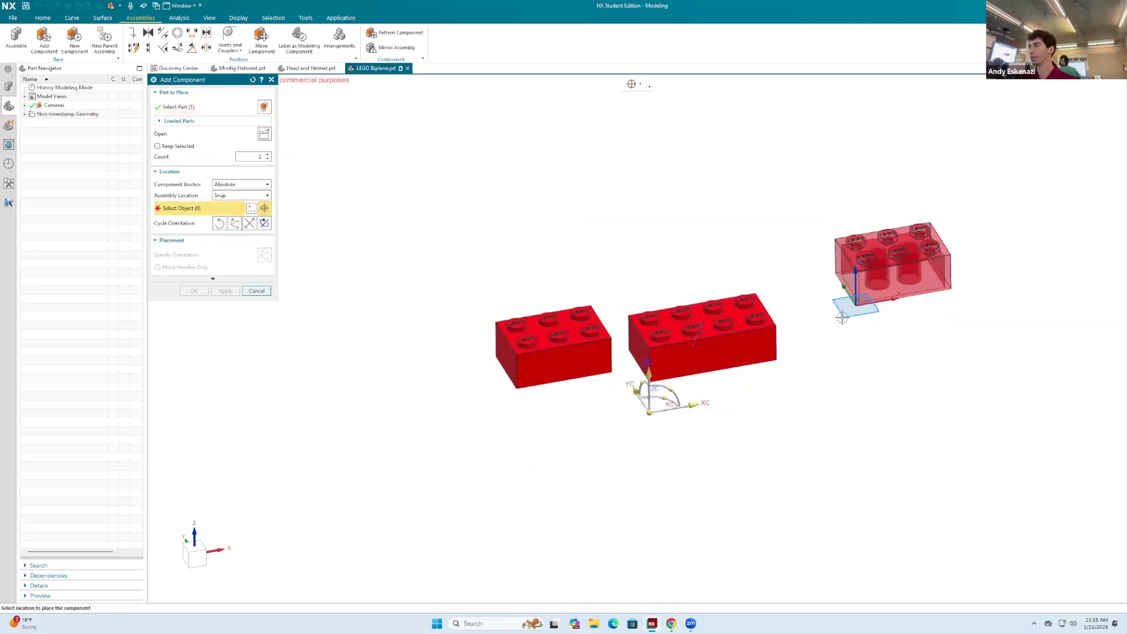
click(841, 317)
click(227, 292)
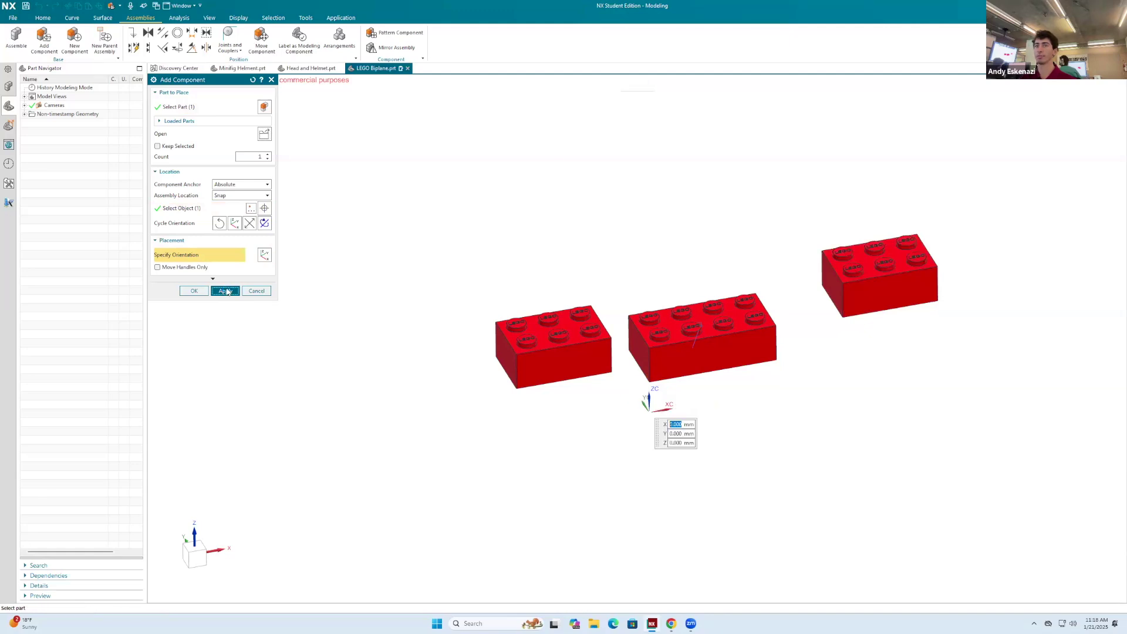
click(256, 291)
Align the front side face of the left 2x3 brick with the front side face of the 2x4 brick.
scroll(525, 276, up, 3)
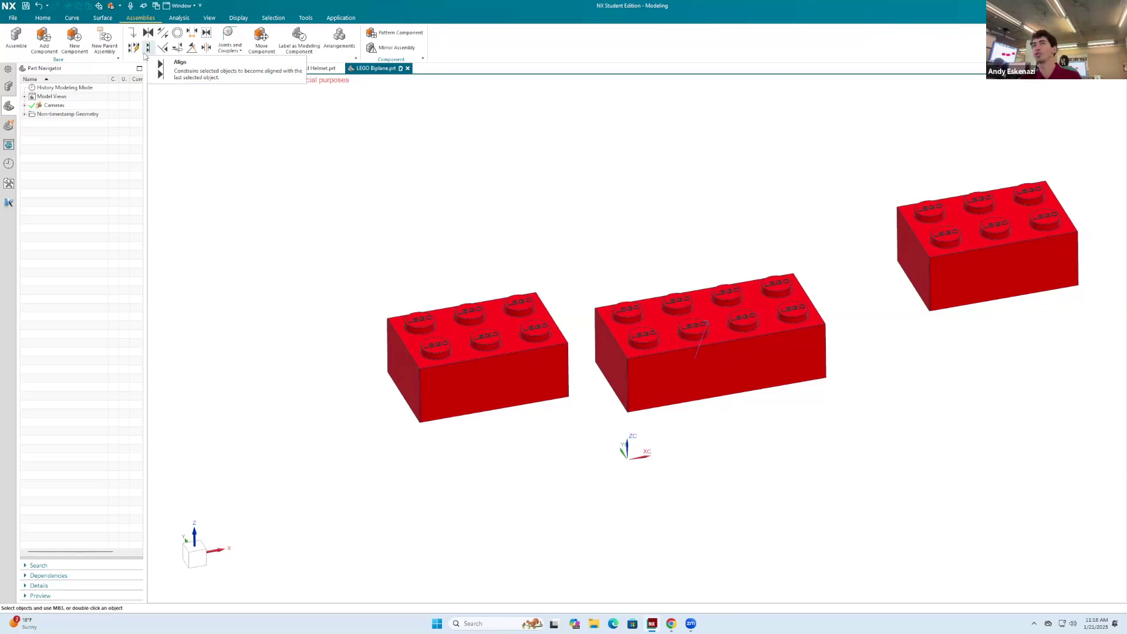
mouse_move(190, 68)
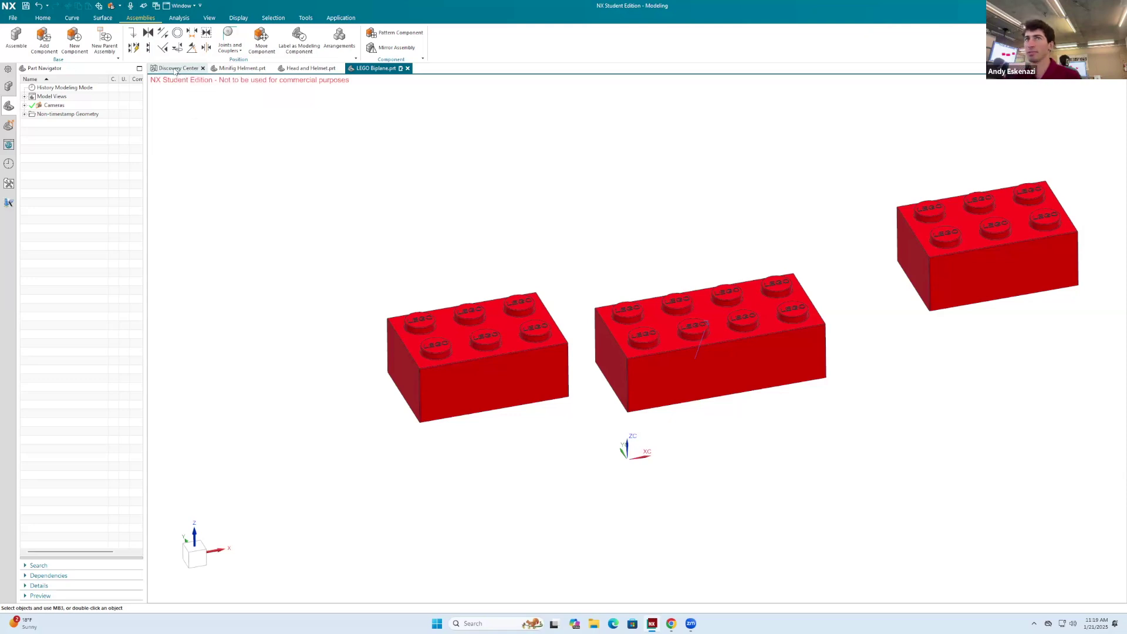
click(148, 48)
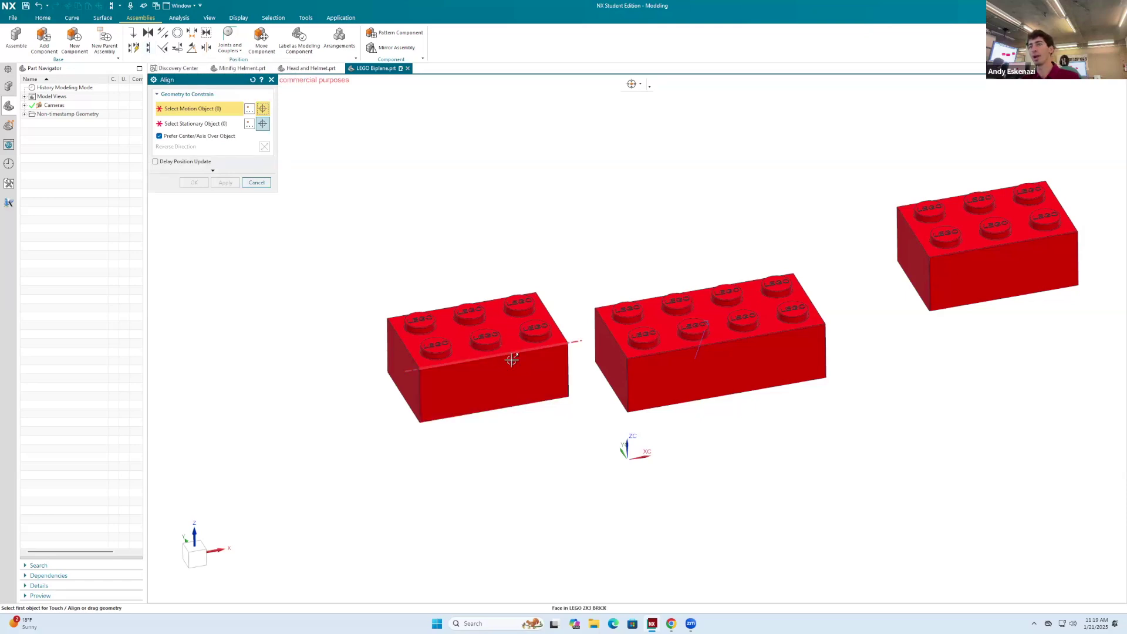
click(516, 369)
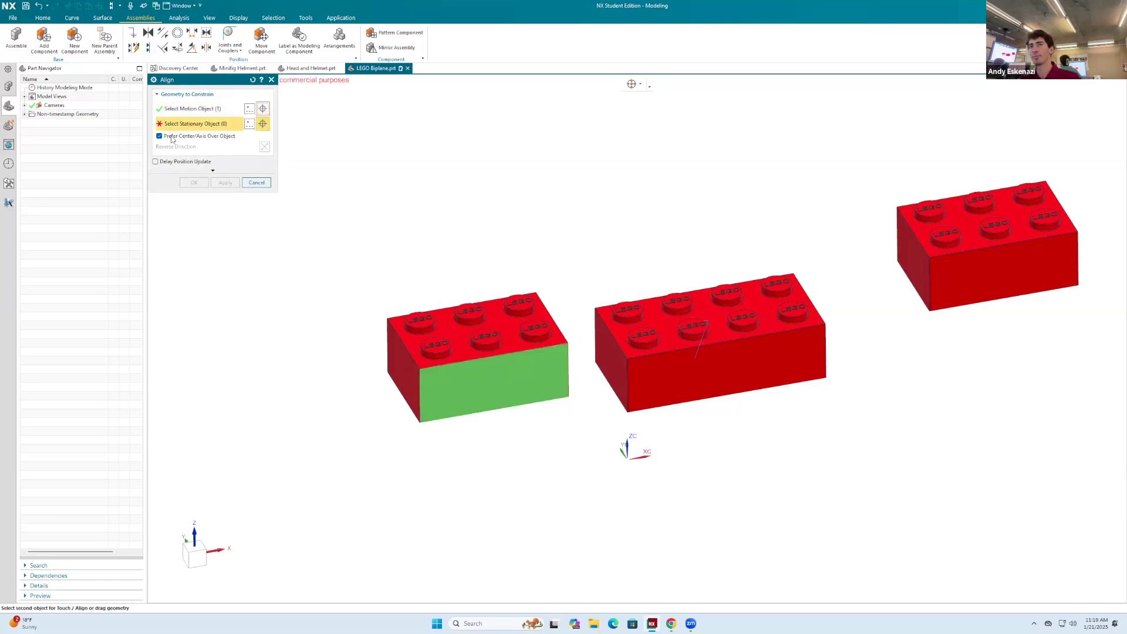
click(677, 367)
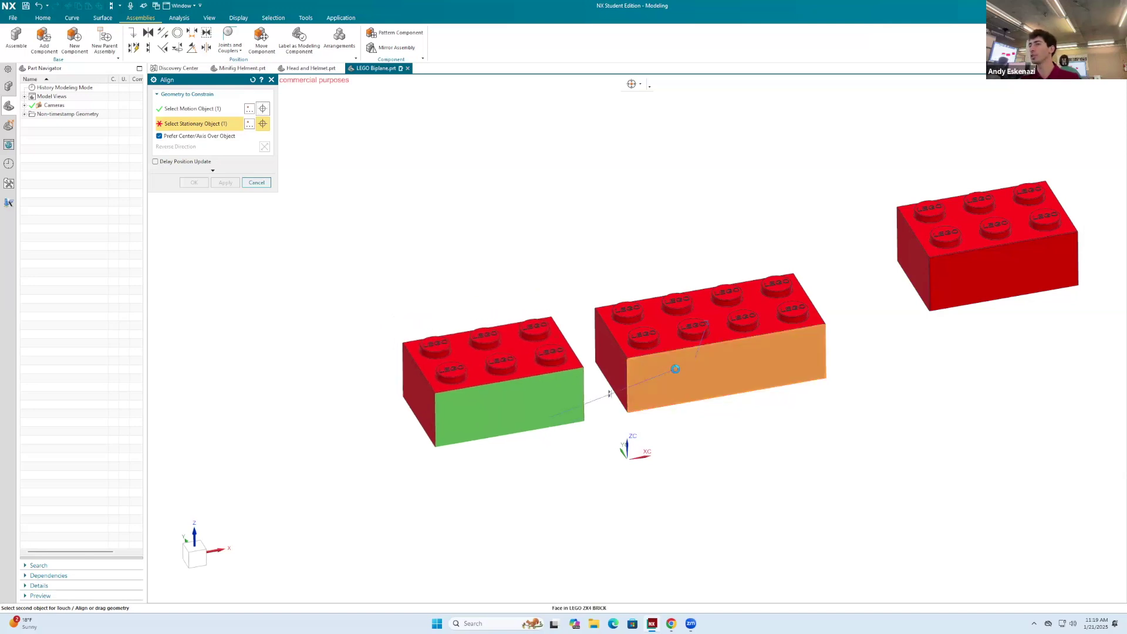
middle_drag(606, 352, 579, 487)
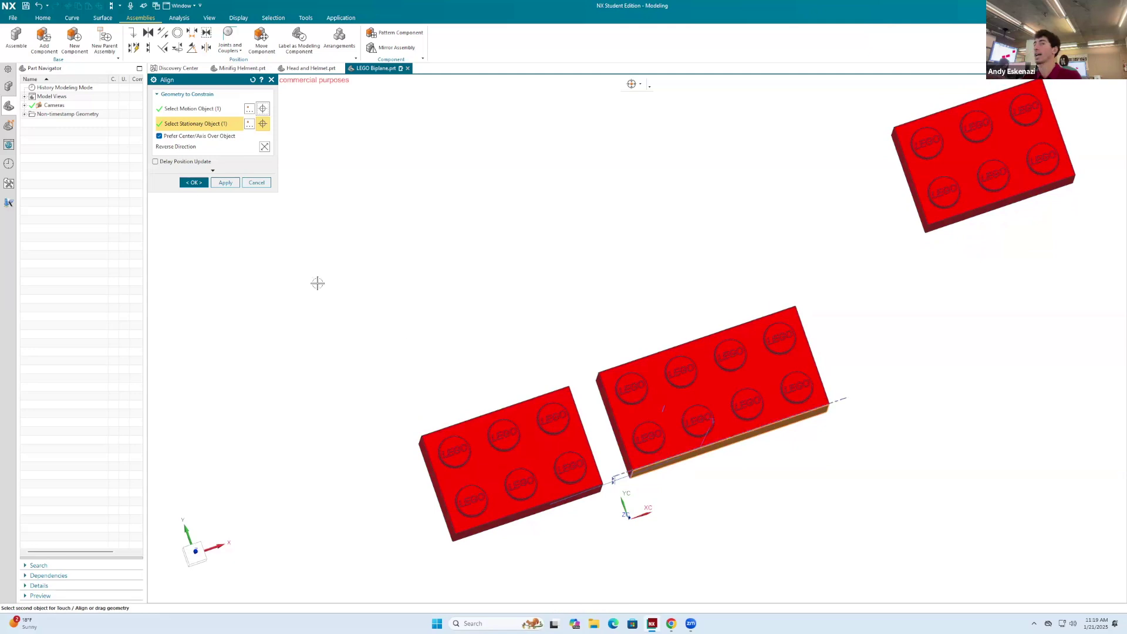
click(195, 183)
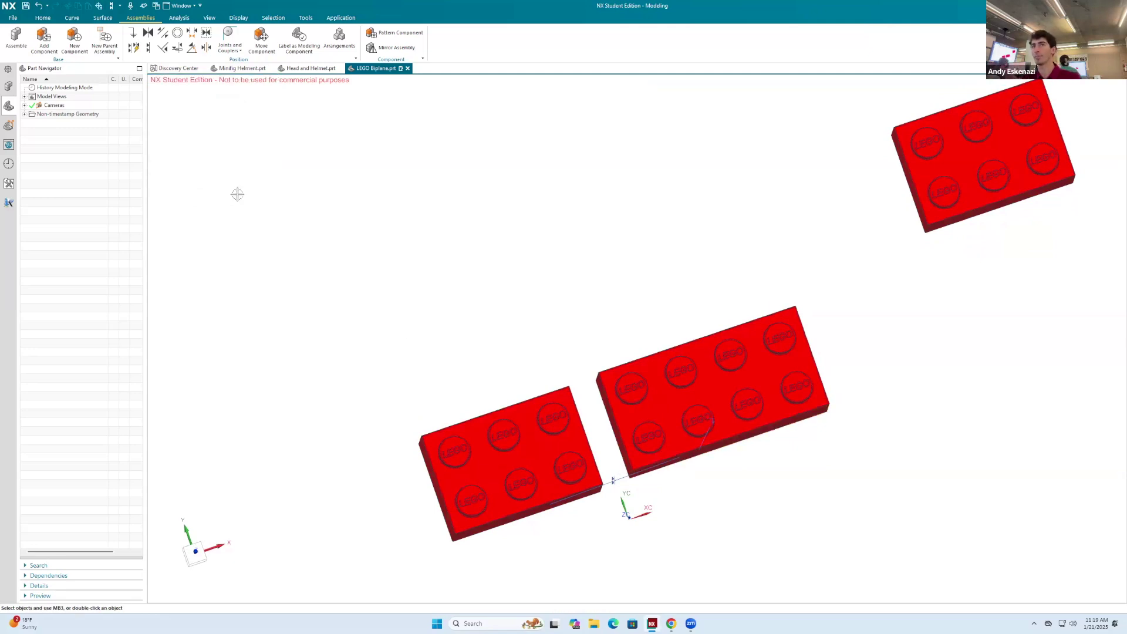
Align the top face of the left 2x3 brick with the top face of the 2x4 brick.
click(148, 48)
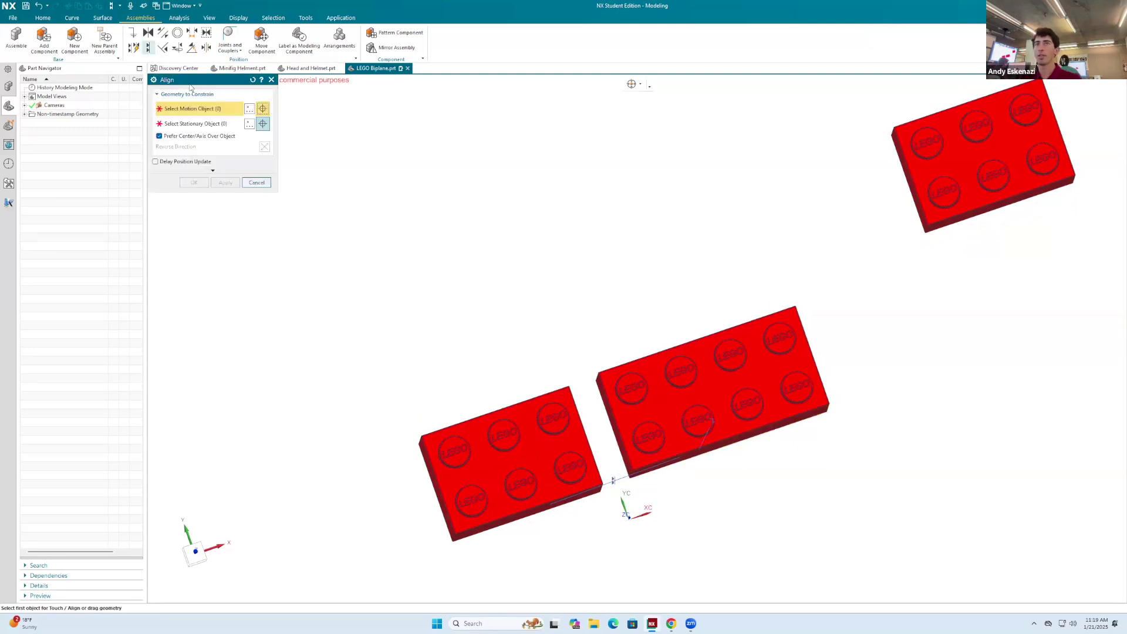
click(551, 440)
click(643, 409)
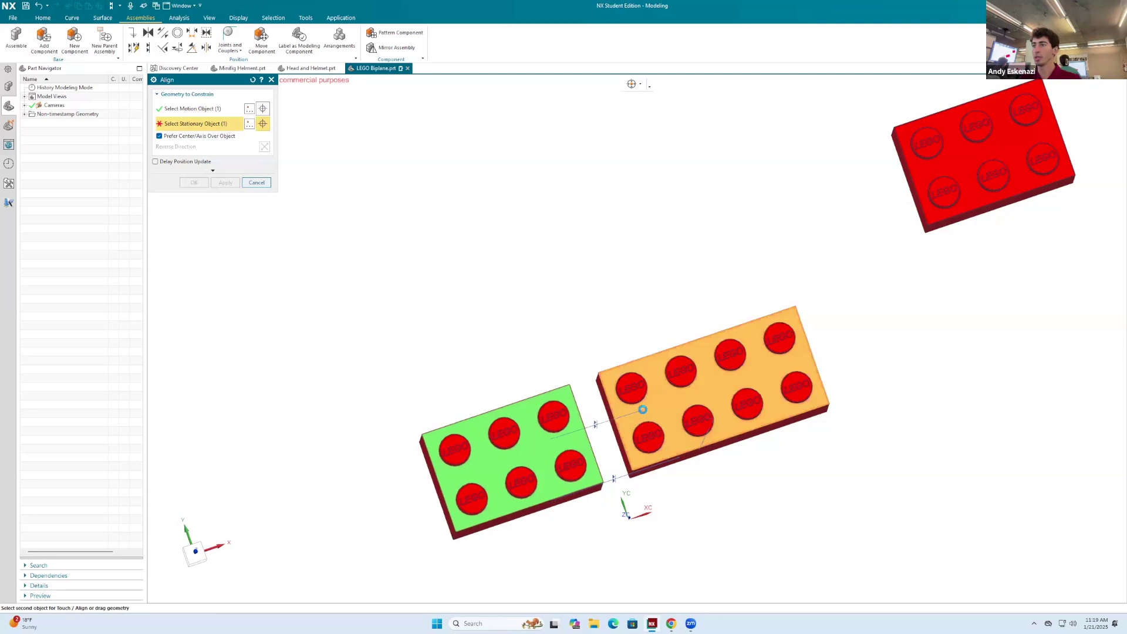
middle_drag(681, 494, 640, 415)
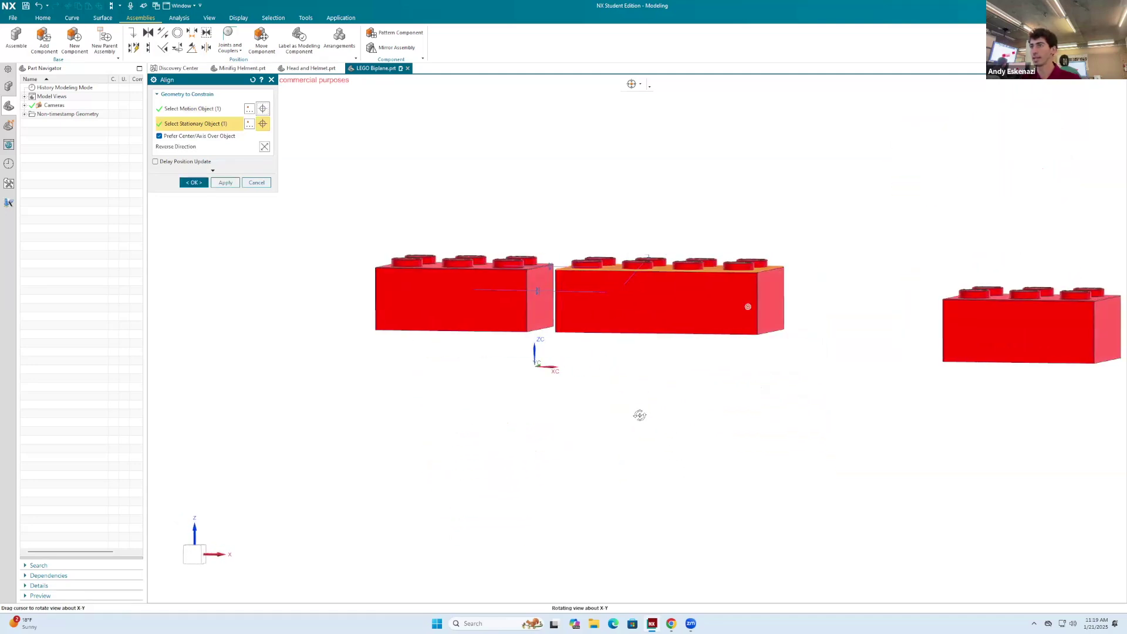
click(195, 182)
scroll(525, 257, up, 3)
middle_drag(525, 257, 504, 275)
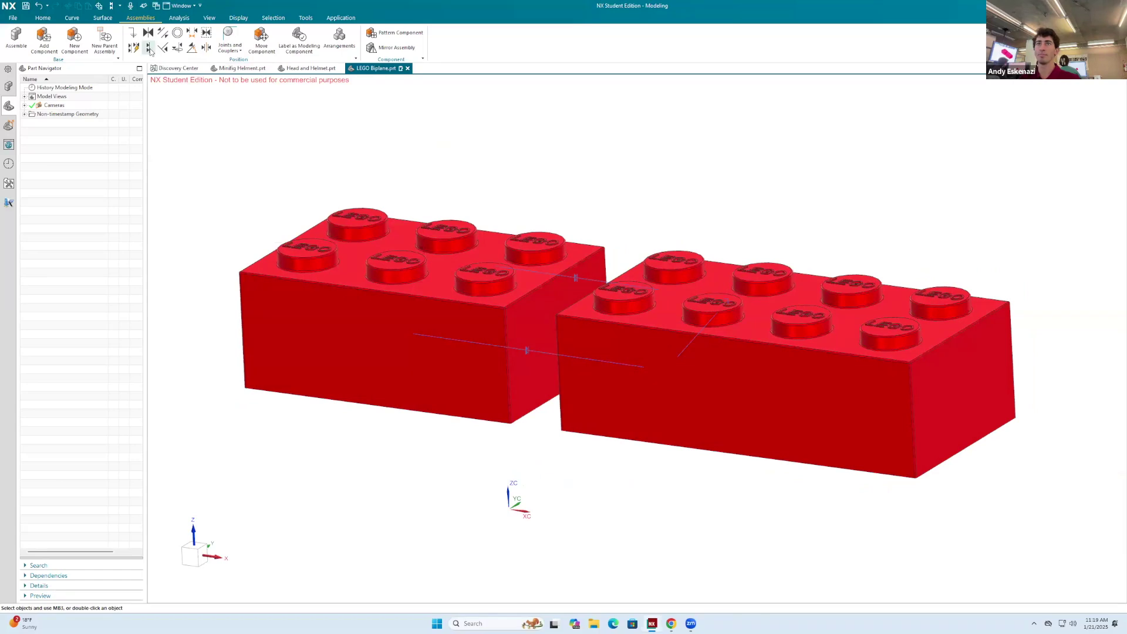
Try to align an end face of the left 2x3 brick with the near end face of the 2x4 brick.
click(147, 49)
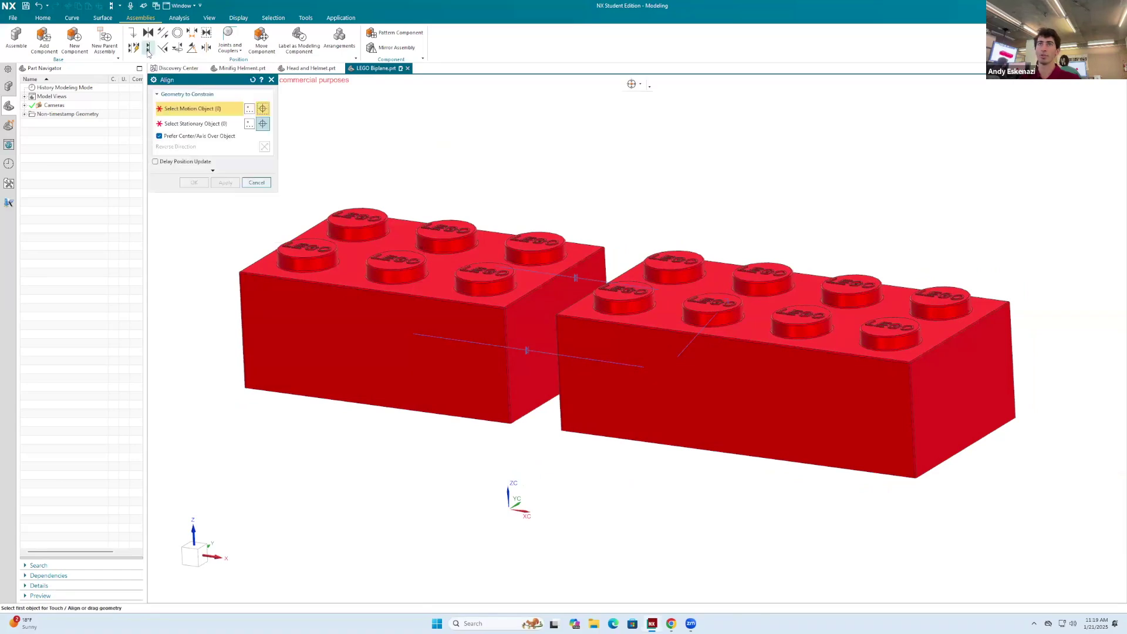
click(528, 316)
middle_drag(587, 303, 677, 315)
scroll(591, 302, up, 2)
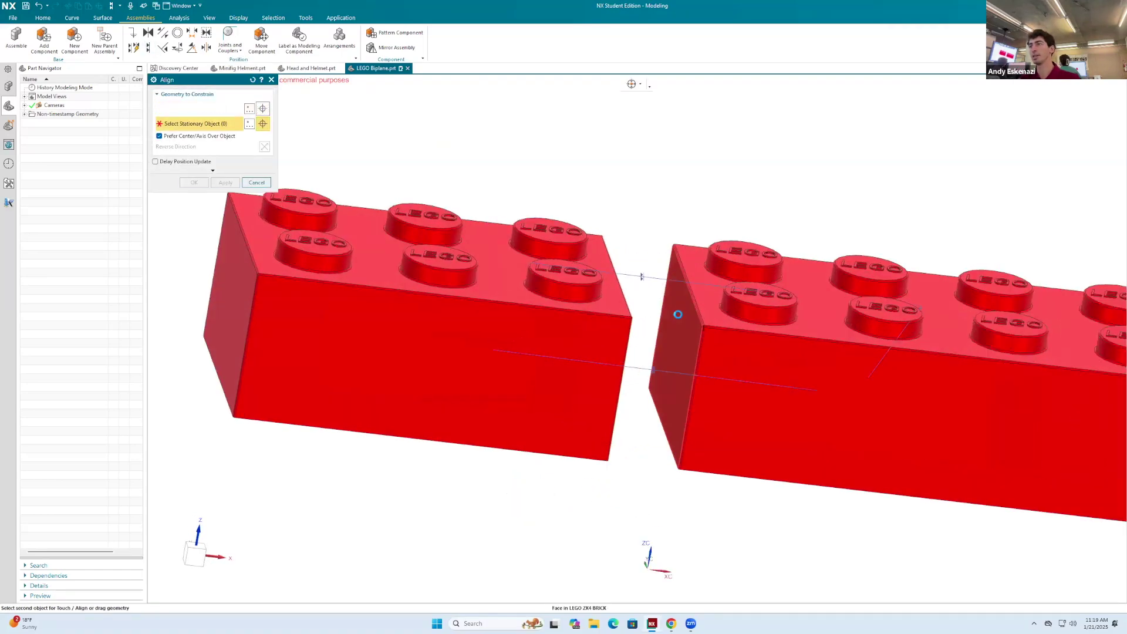
click(678, 314)
click(265, 182)
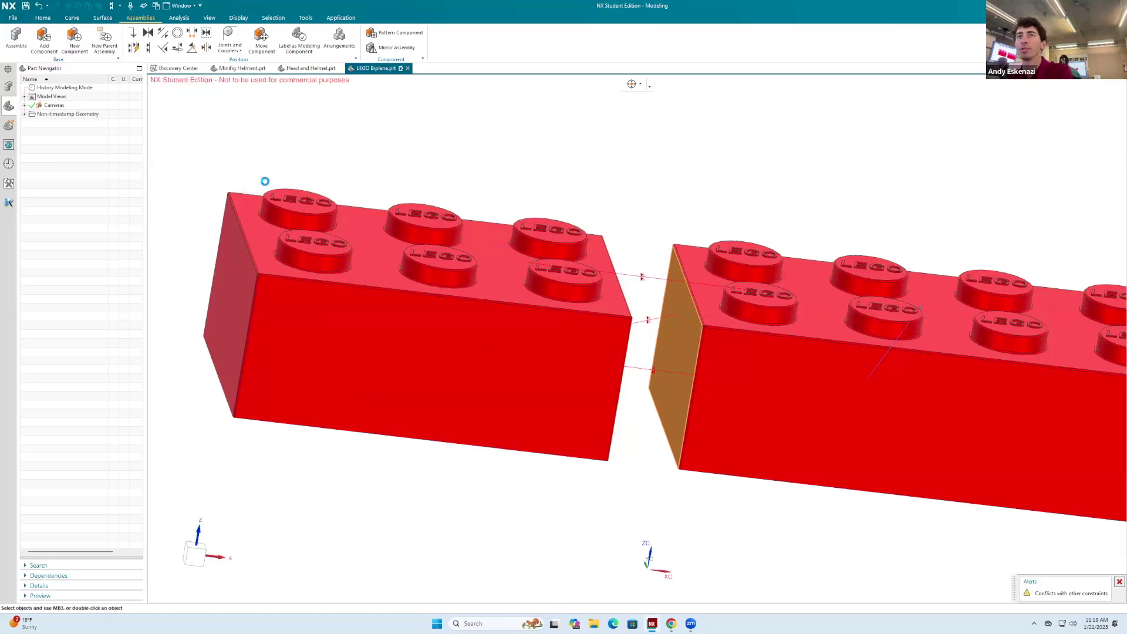
Delete the Align constraint between the top faces of the left 2x3 brick and the 2x4 brick.
click(24, 96)
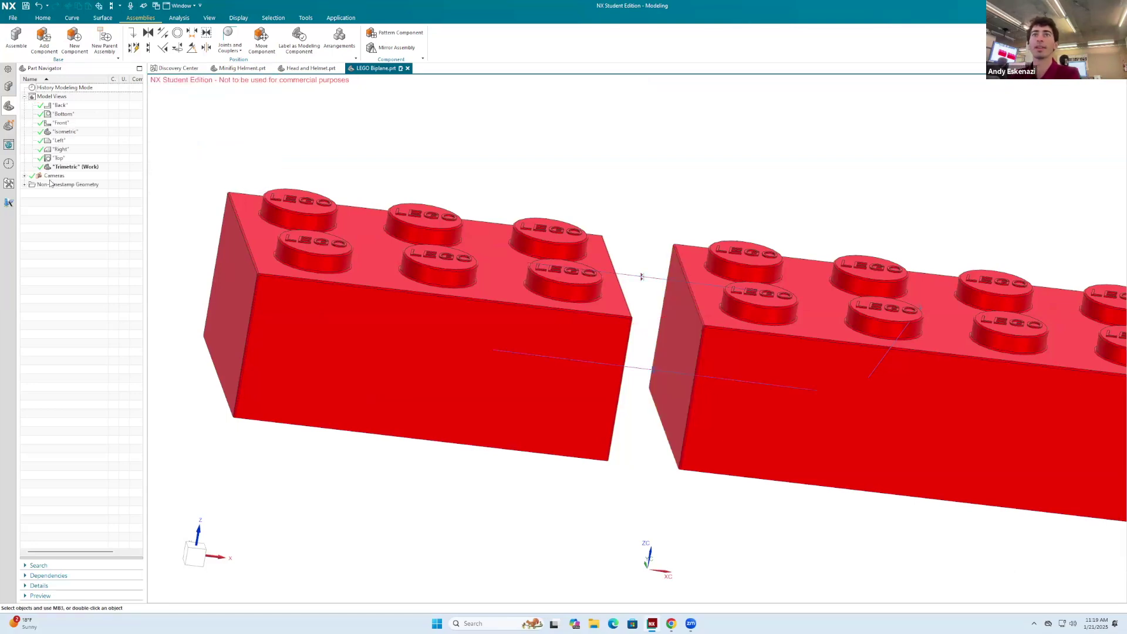
click(9, 86)
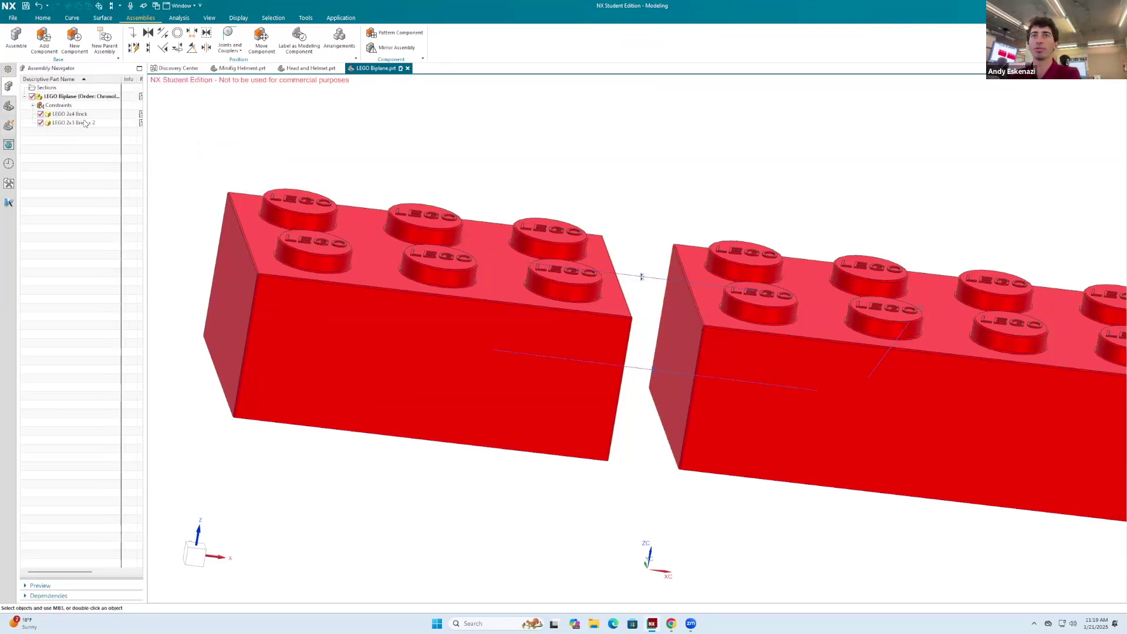
click(33, 105)
right_click(67, 131)
click(92, 203)
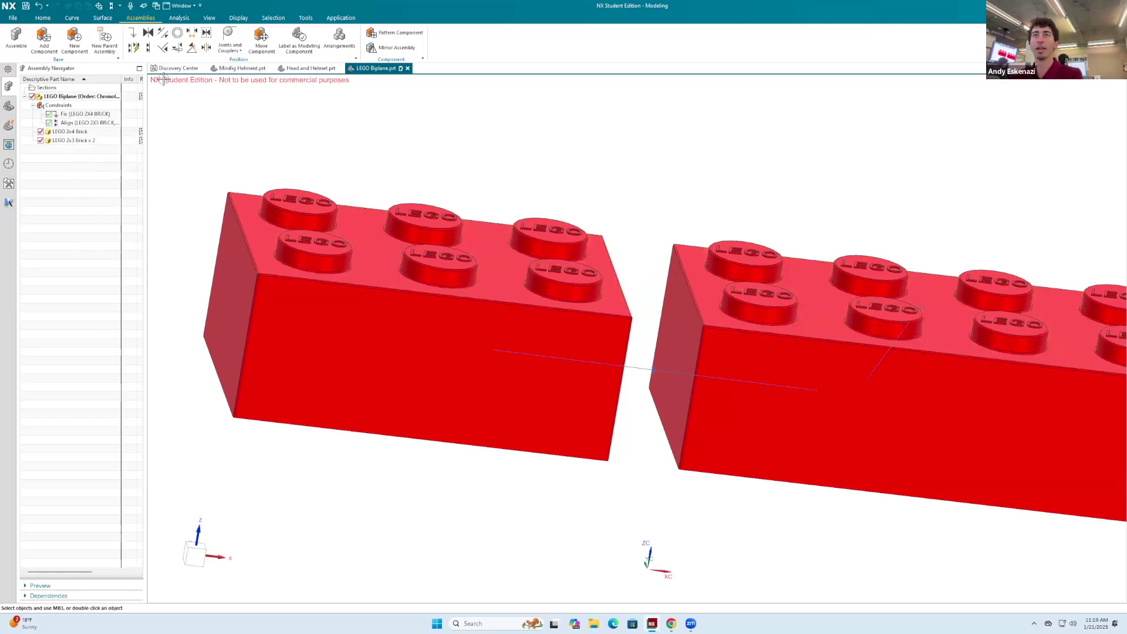
Align the left 2x3 brick's end face with the 2x4 brick's near end face and reverse the direction so the bricks touch end to end.
click(148, 49)
middle_drag(617, 327, 321, 208)
click(538, 310)
scroll(532, 325, down, 3)
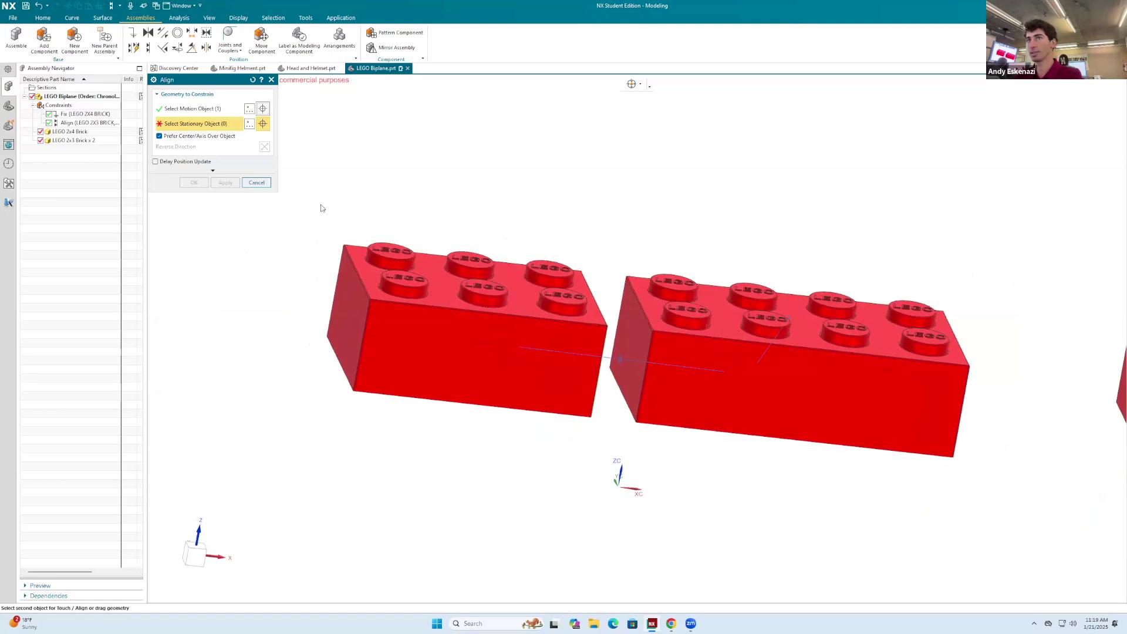
click(624, 341)
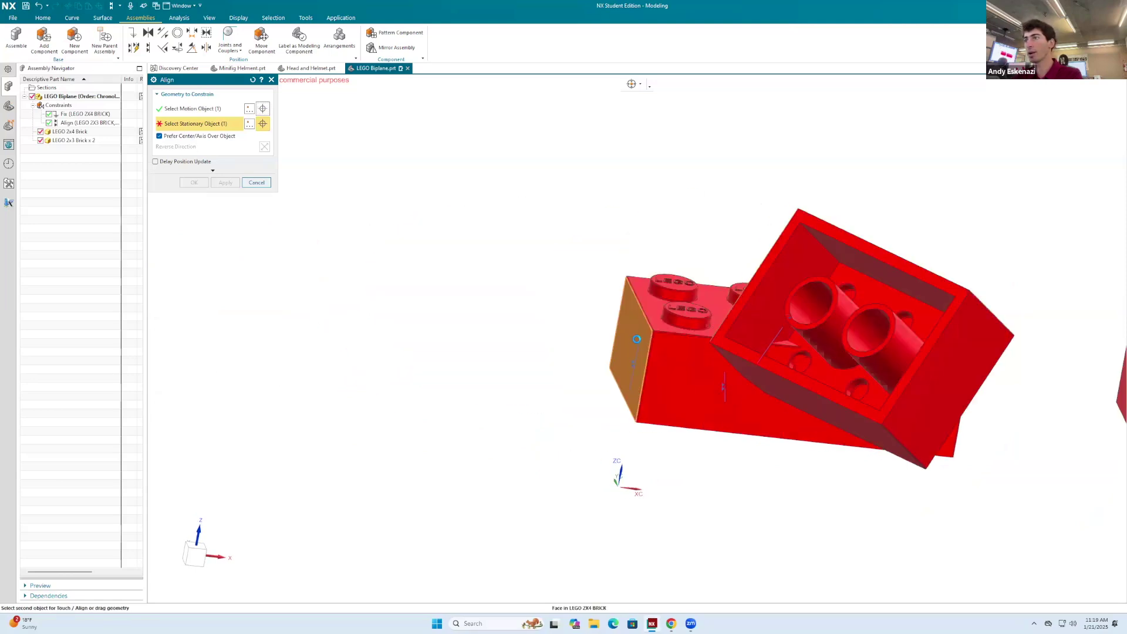
click(264, 147)
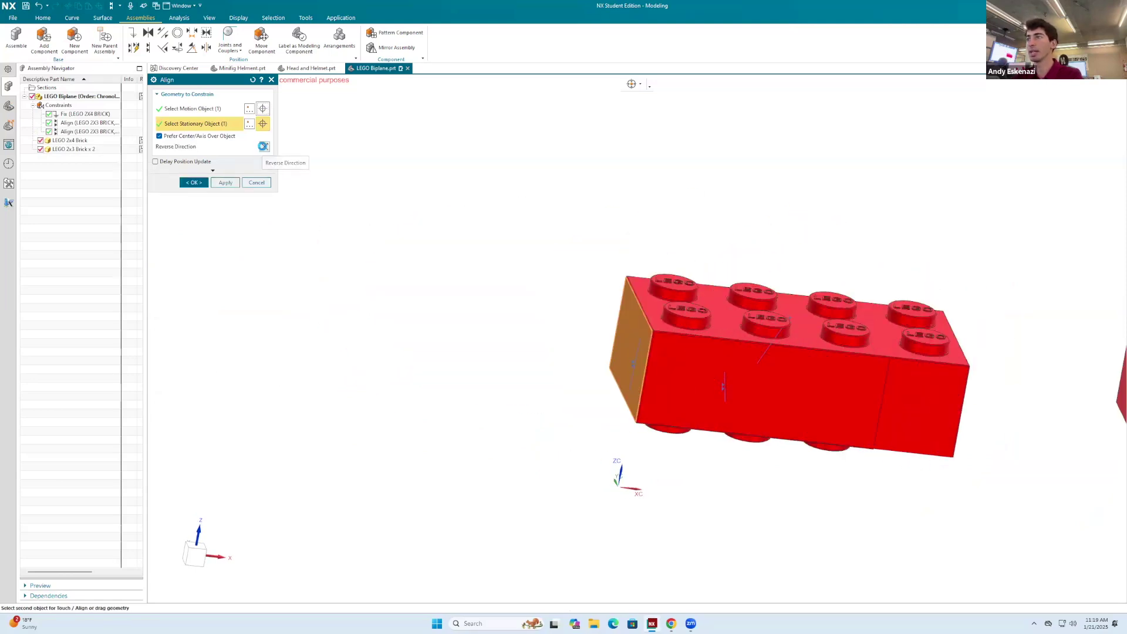
click(195, 182)
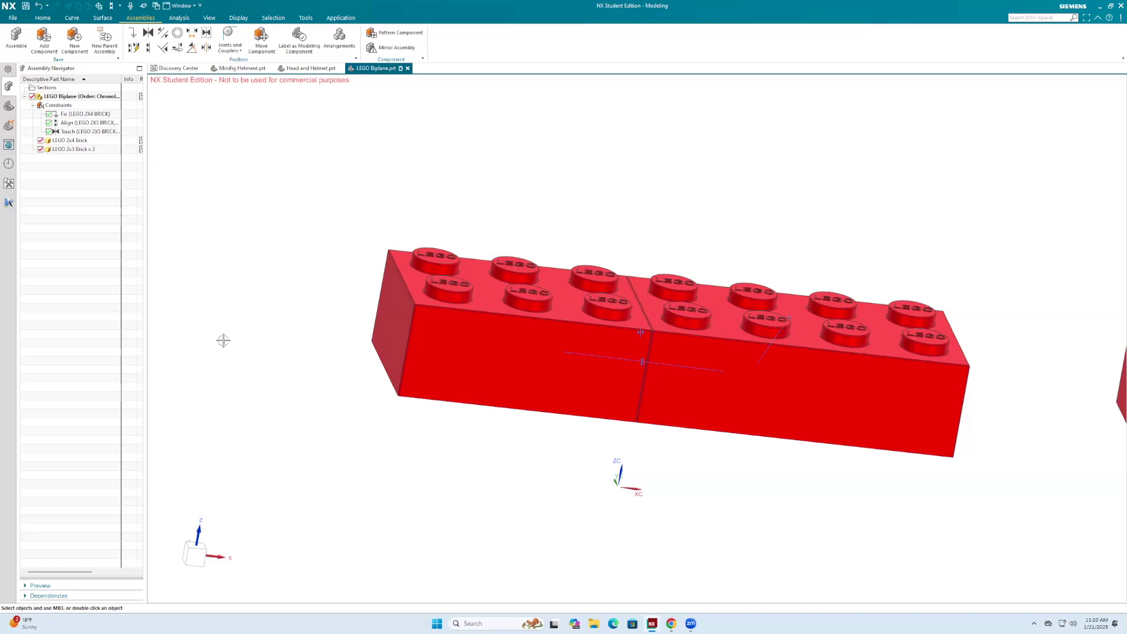
Align the right 2x3 brick's near end face with the 2x4 brick's free end face, reversing the direction so the two faces touch.
scroll(574, 415, down, 3)
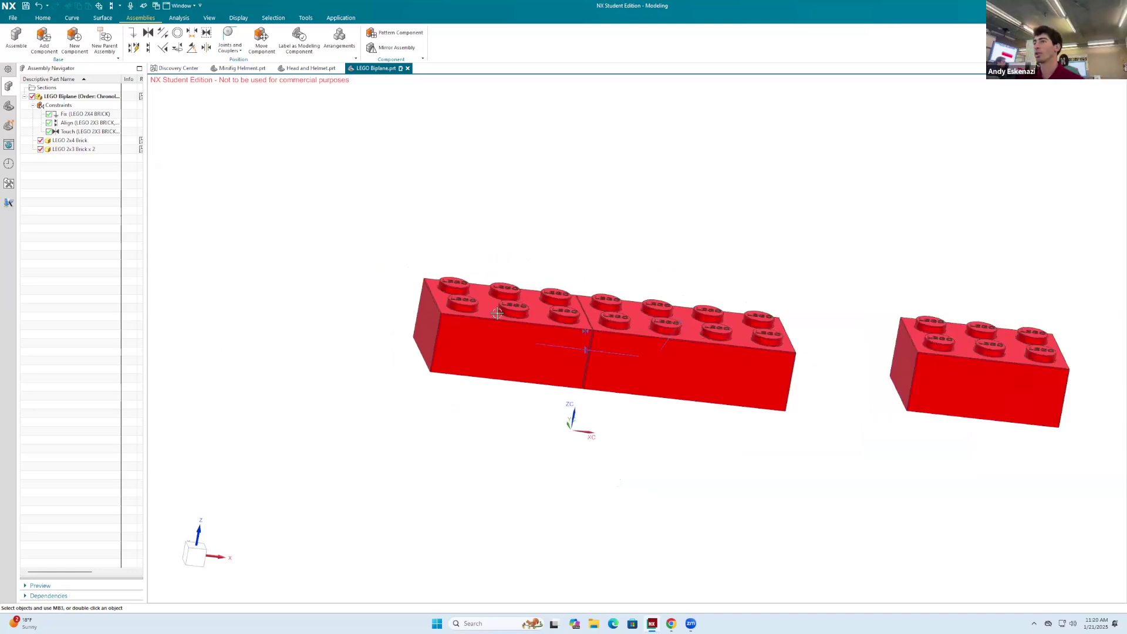
middle_drag(835, 339, 813, 367)
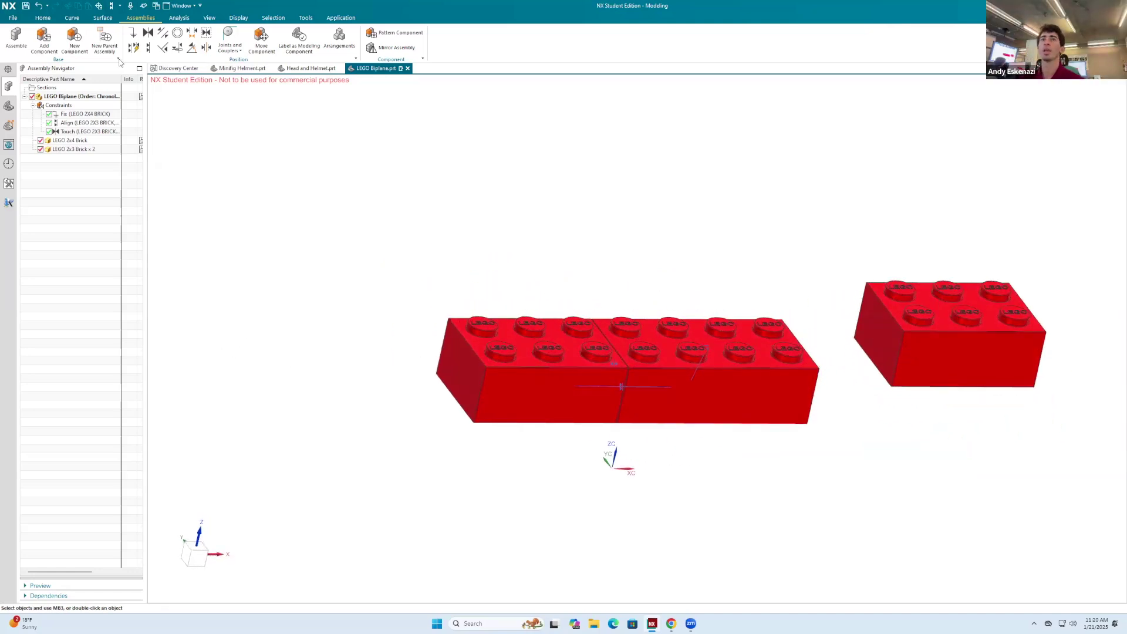
click(163, 50)
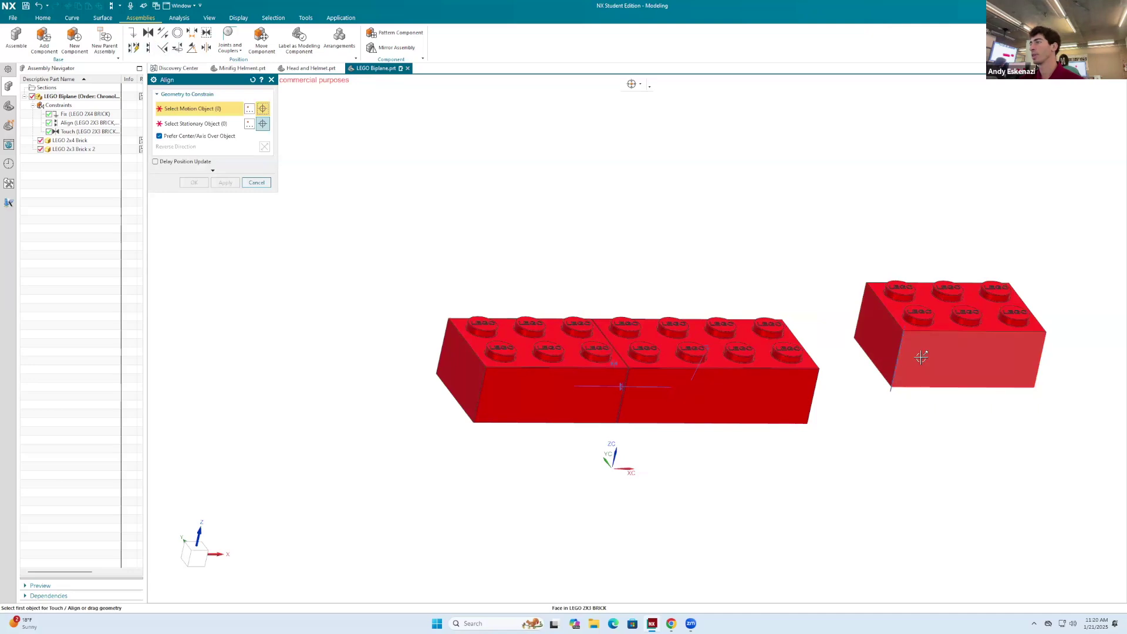
click(890, 331)
middle_drag(786, 349, 757, 364)
click(761, 362)
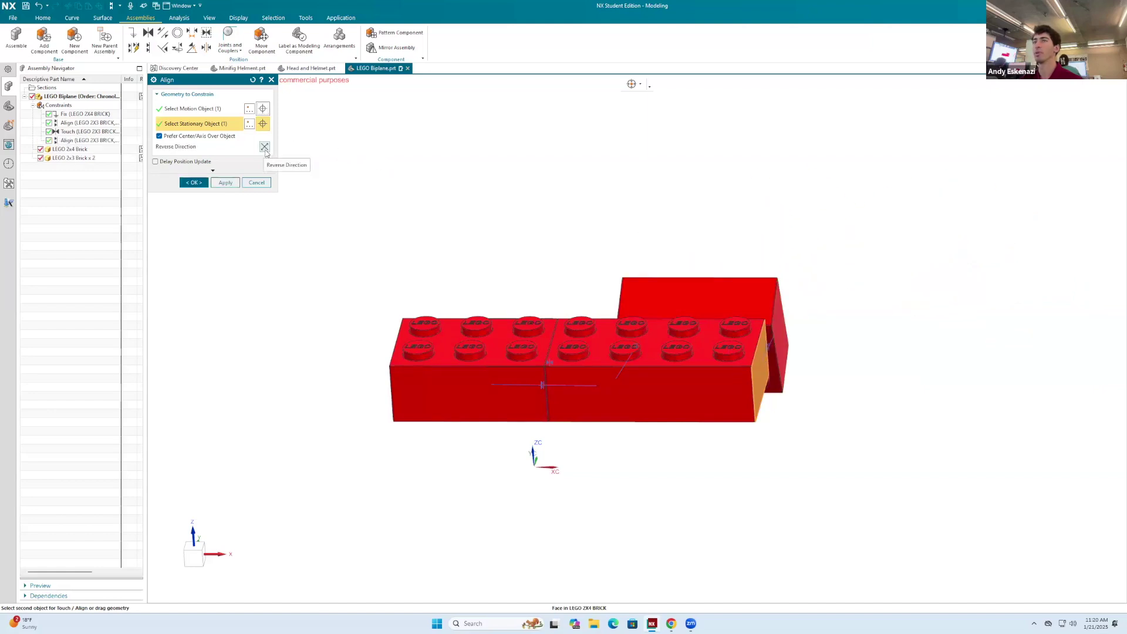
click(265, 148)
middle_drag(597, 211, 573, 285)
click(226, 183)
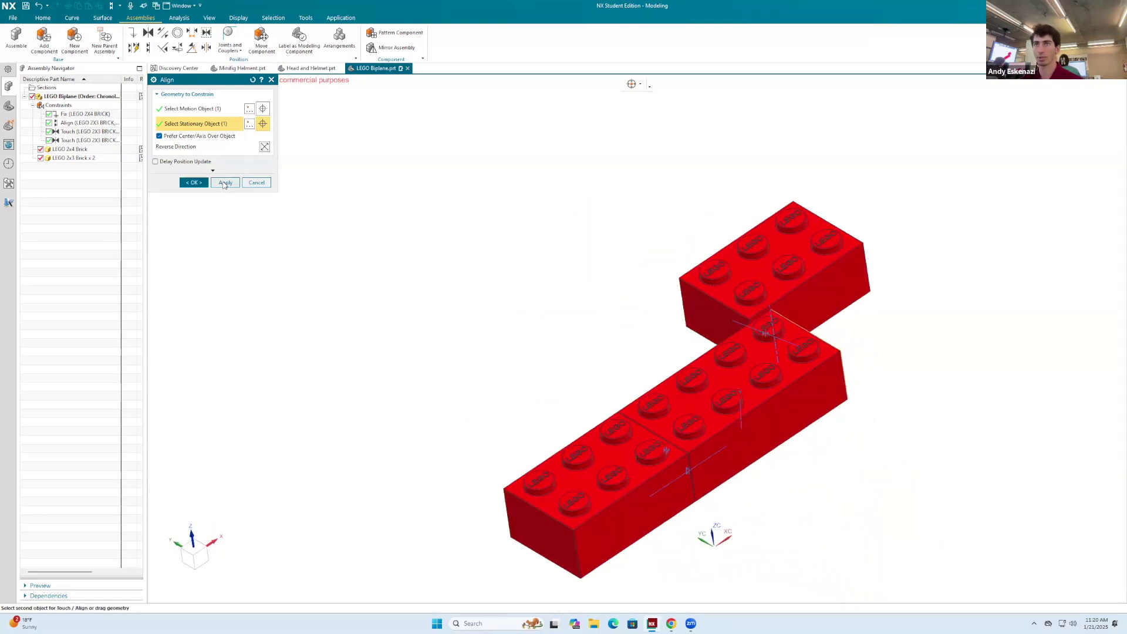
Align the right 2x3 brick's front side face and top face with those of the 2x4 brick, and finish aligning.
click(825, 302)
click(828, 376)
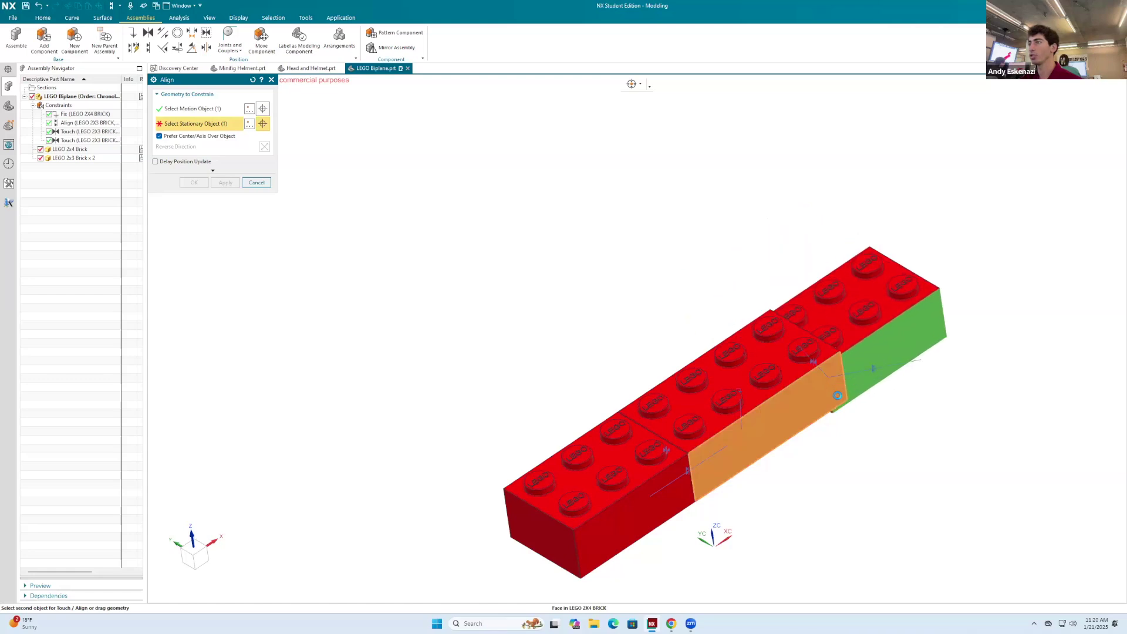
click(225, 182)
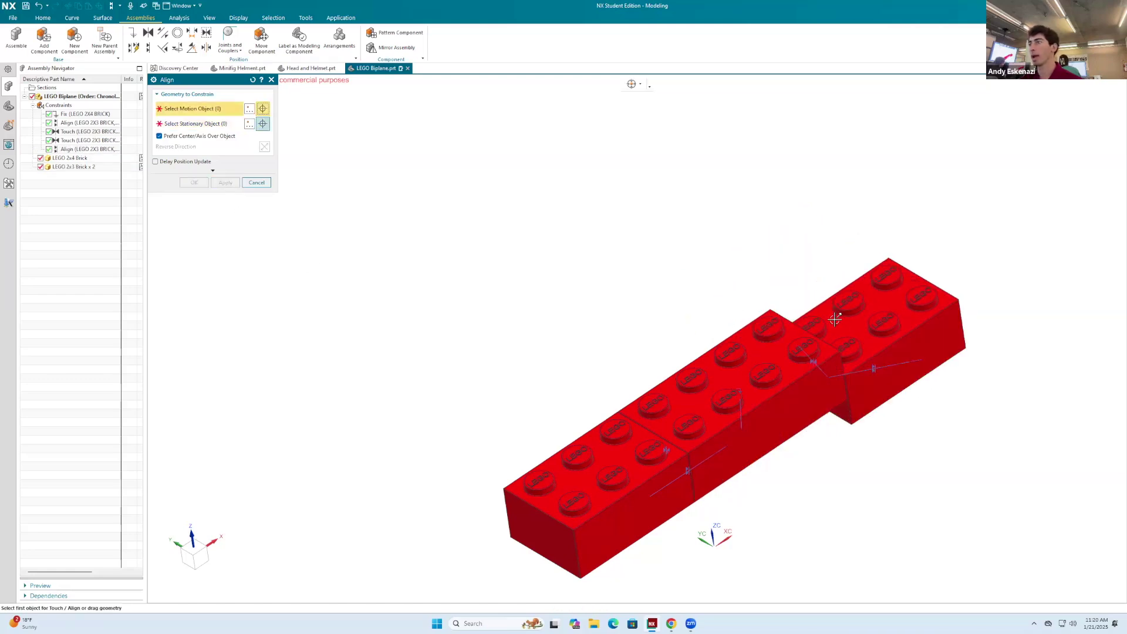
click(847, 322)
click(782, 344)
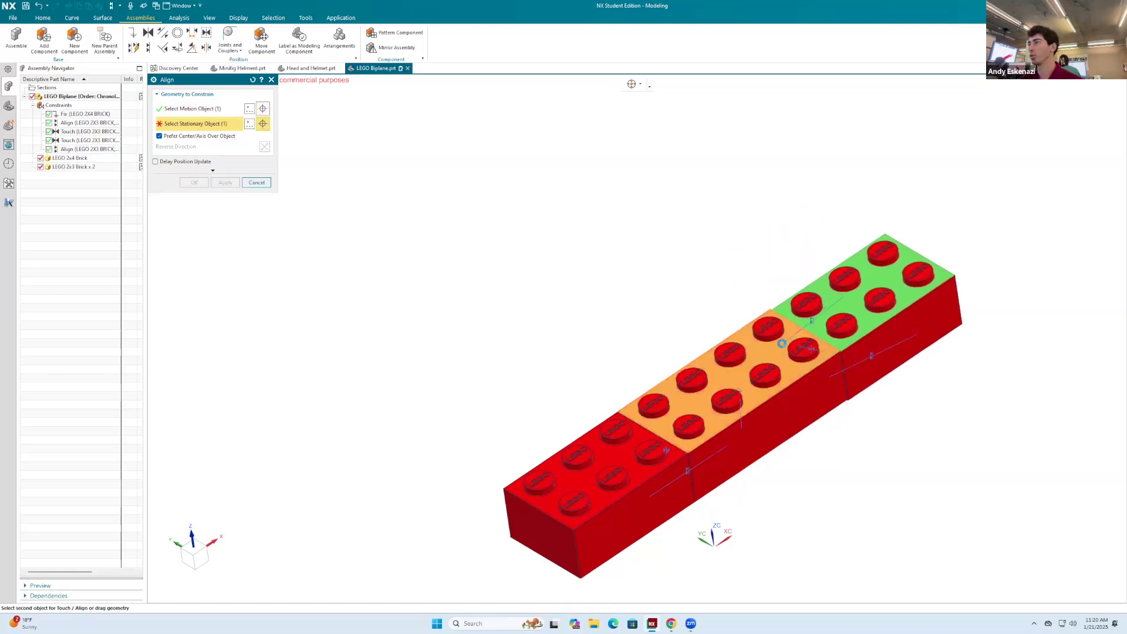
click(225, 182)
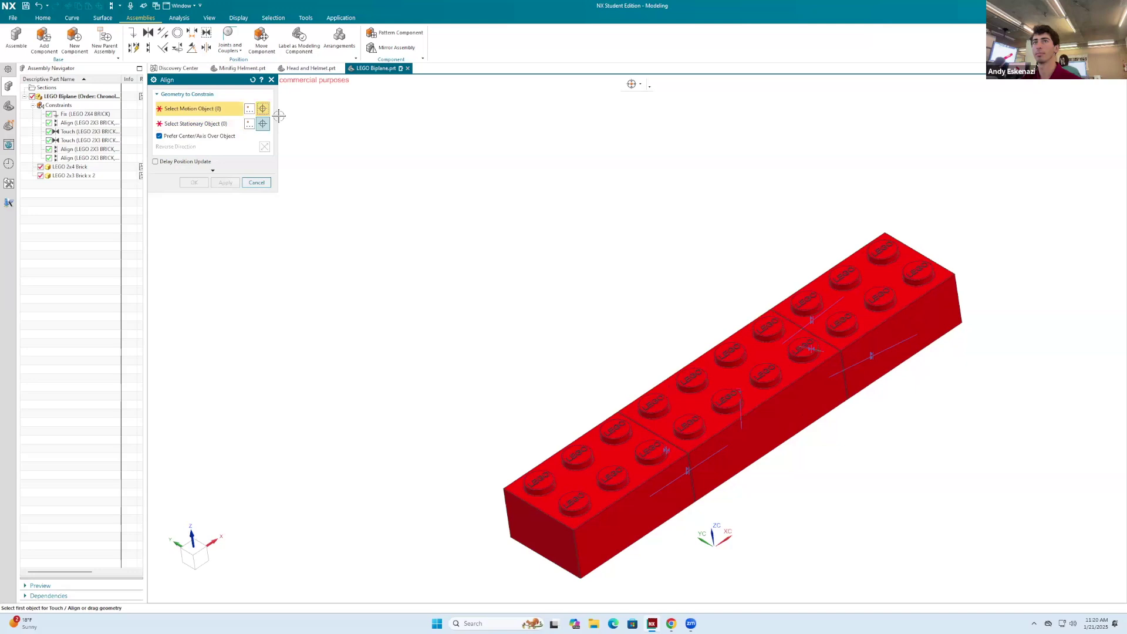
click(271, 80)
Add LEGO 2x6 Plate.prt as a single component in the free space behind the joined row of bricks.
middle_drag(593, 266, 528, 414)
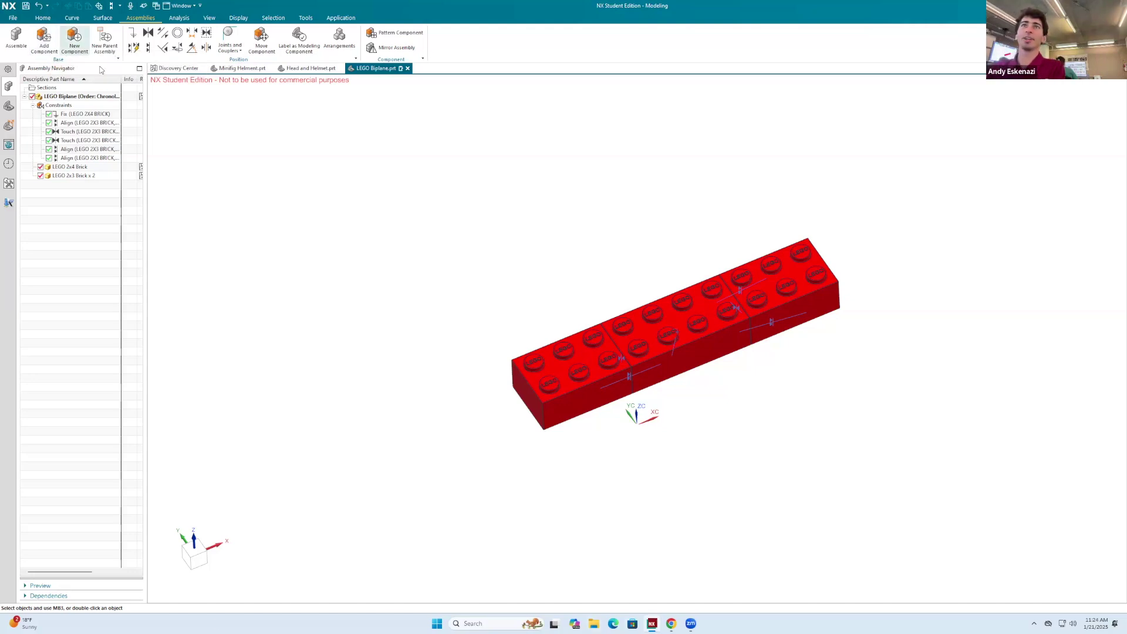
click(51, 53)
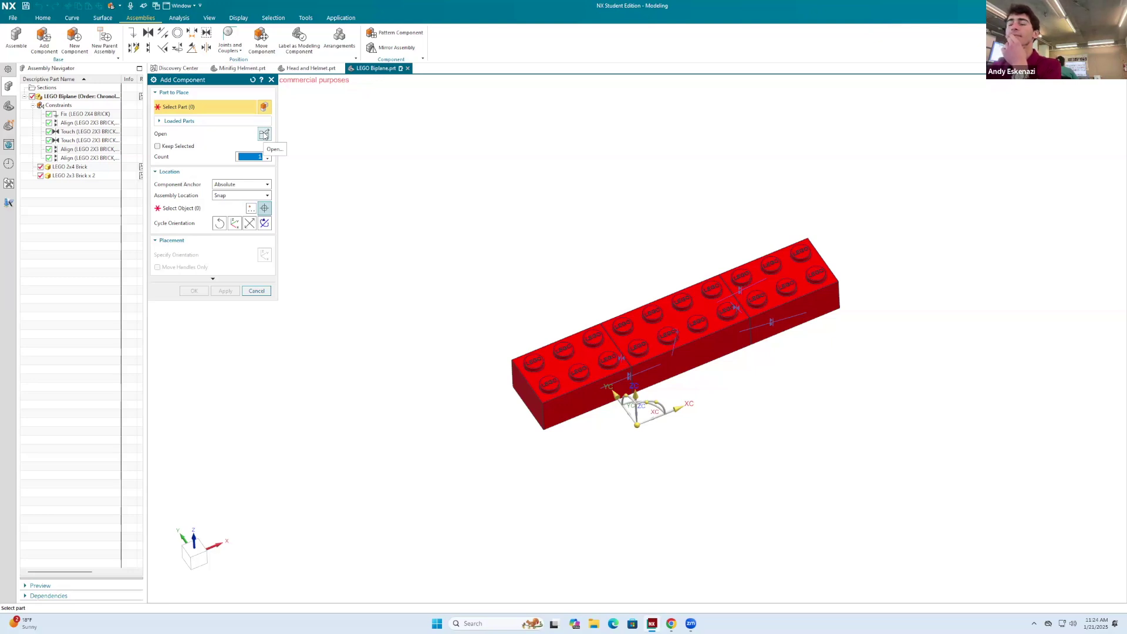
click(264, 134)
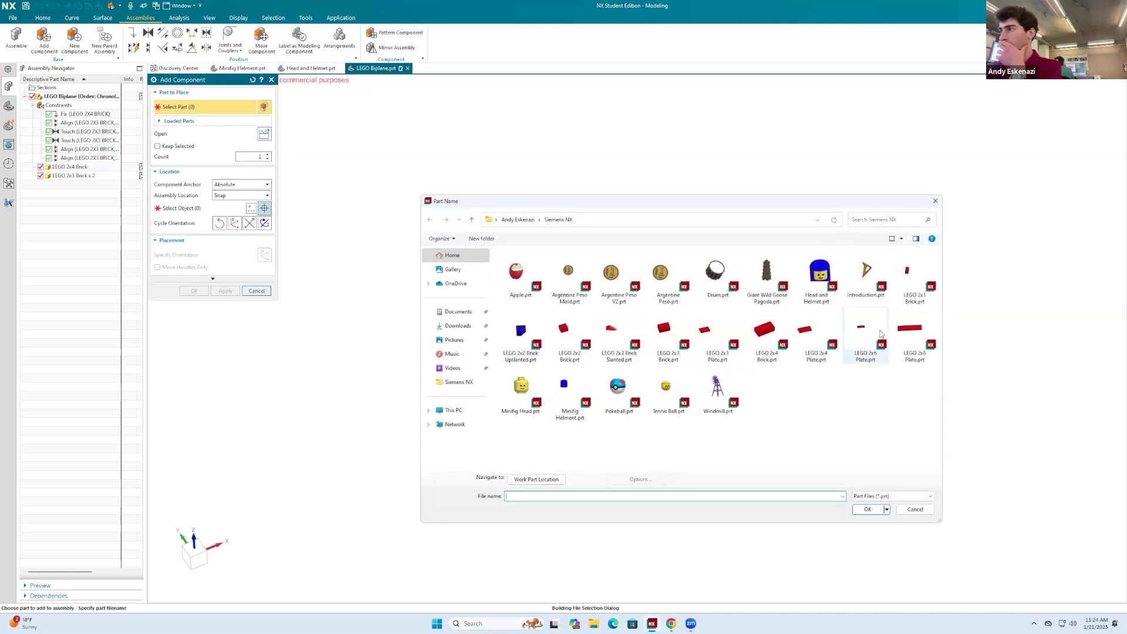
click(878, 336)
click(869, 510)
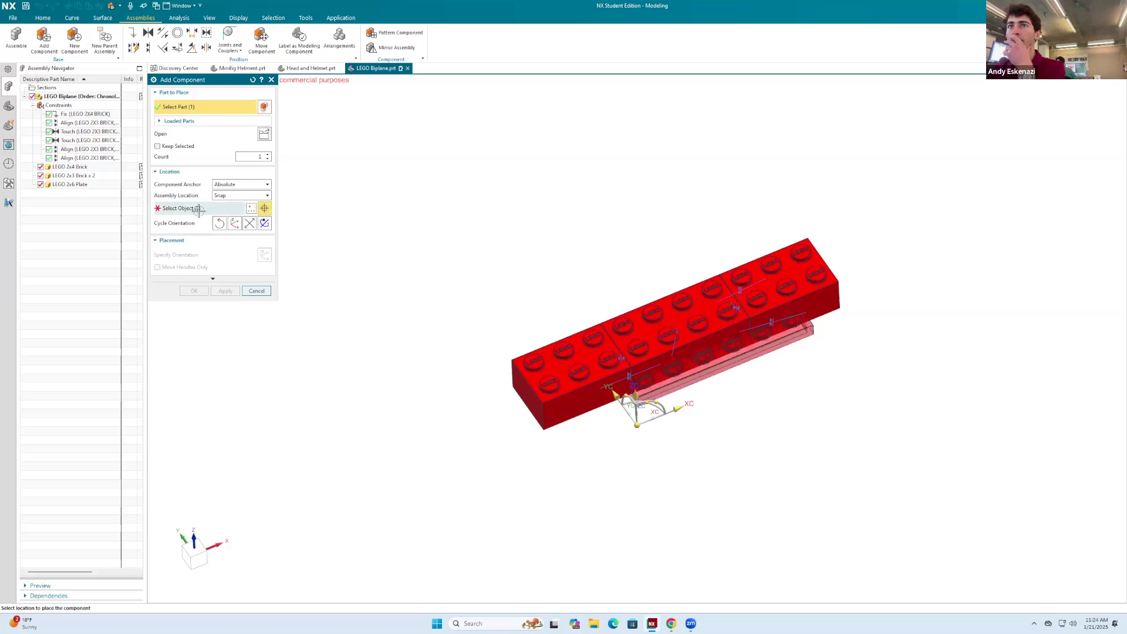
click(637, 424)
click(226, 295)
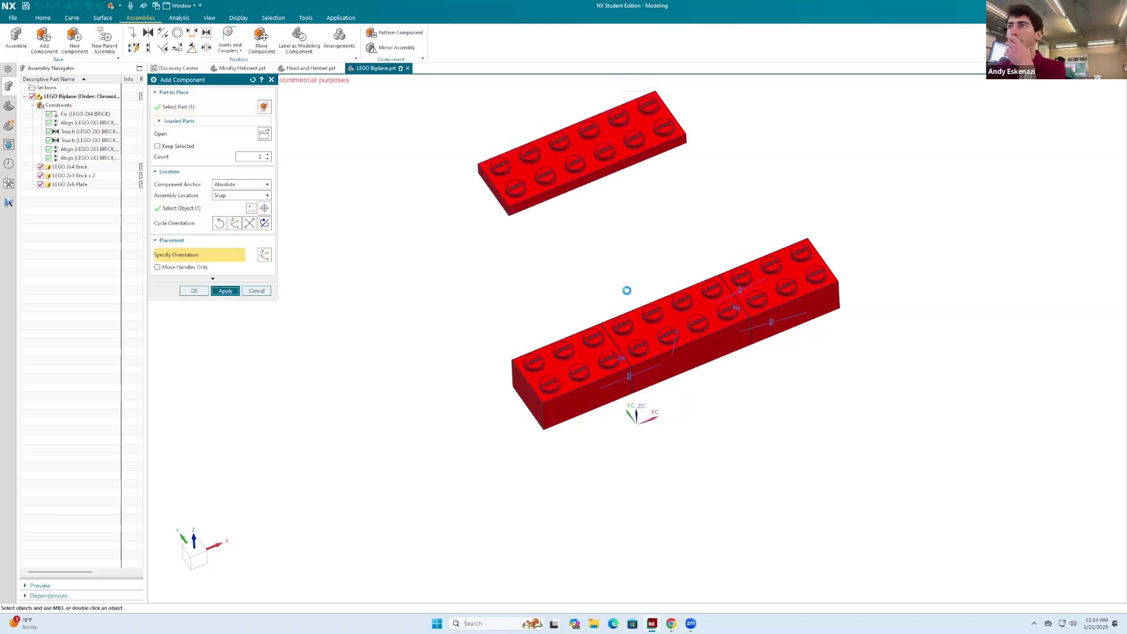
Add a second LEGO 2x6 Plate.prt in the free space in front of the joined bricks and finish adding components.
click(264, 135)
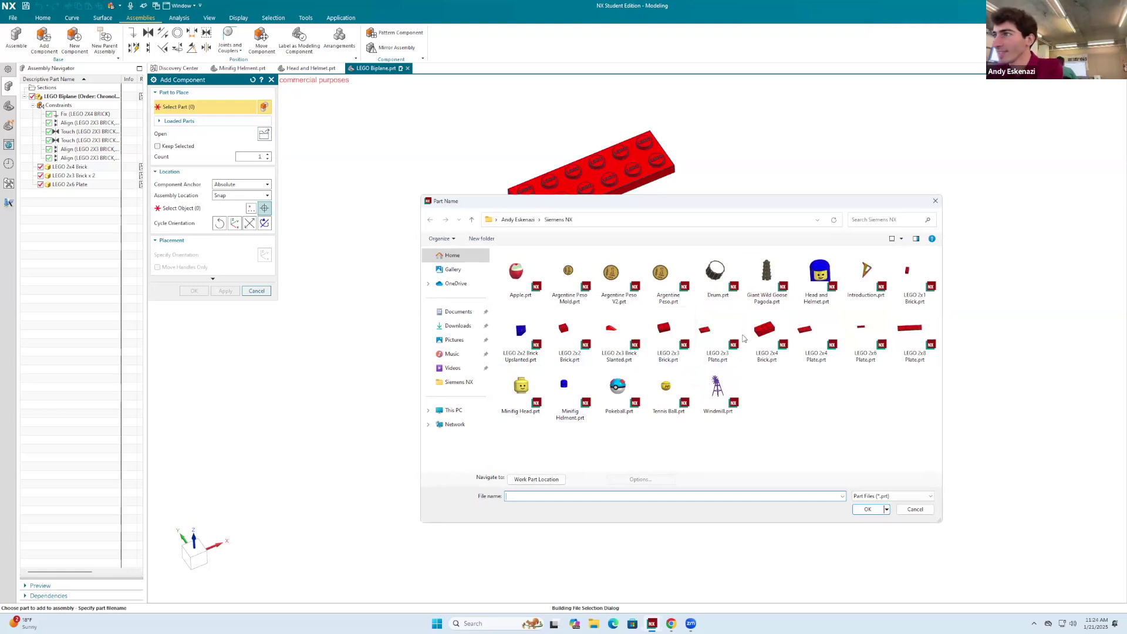
click(863, 341)
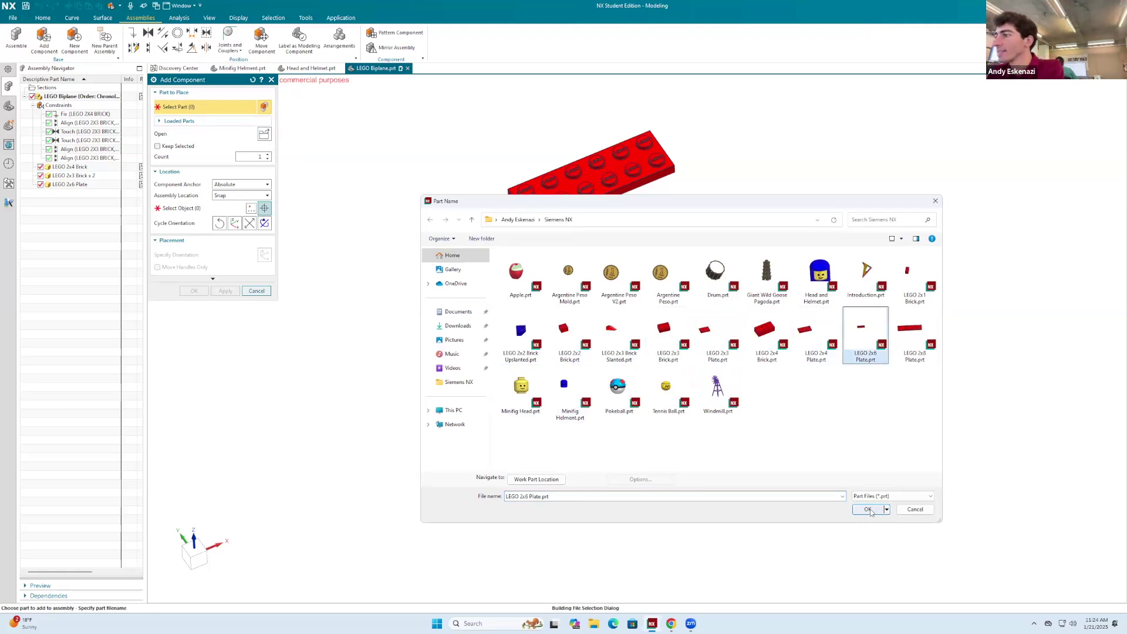
click(868, 509)
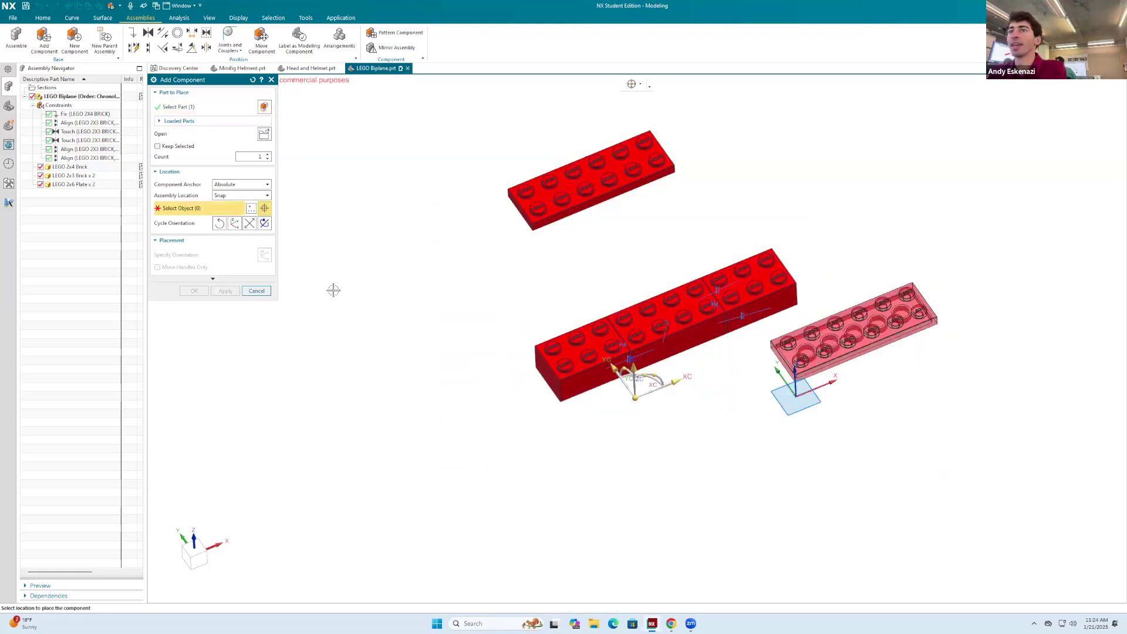
click(738, 456)
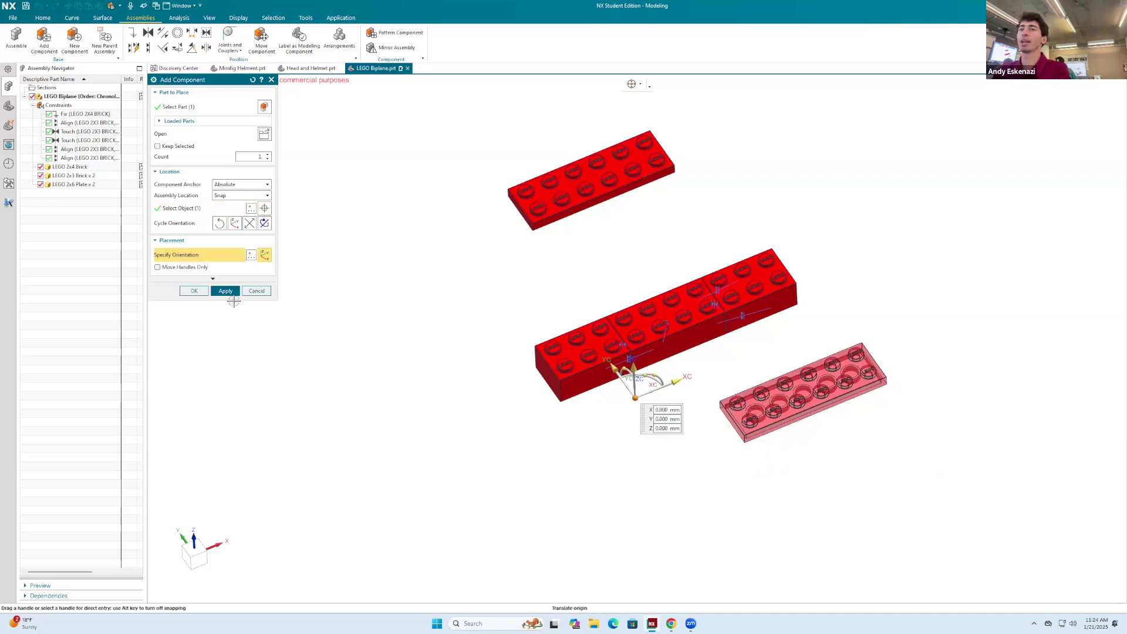
click(226, 290)
scroll(755, 360, down, 1)
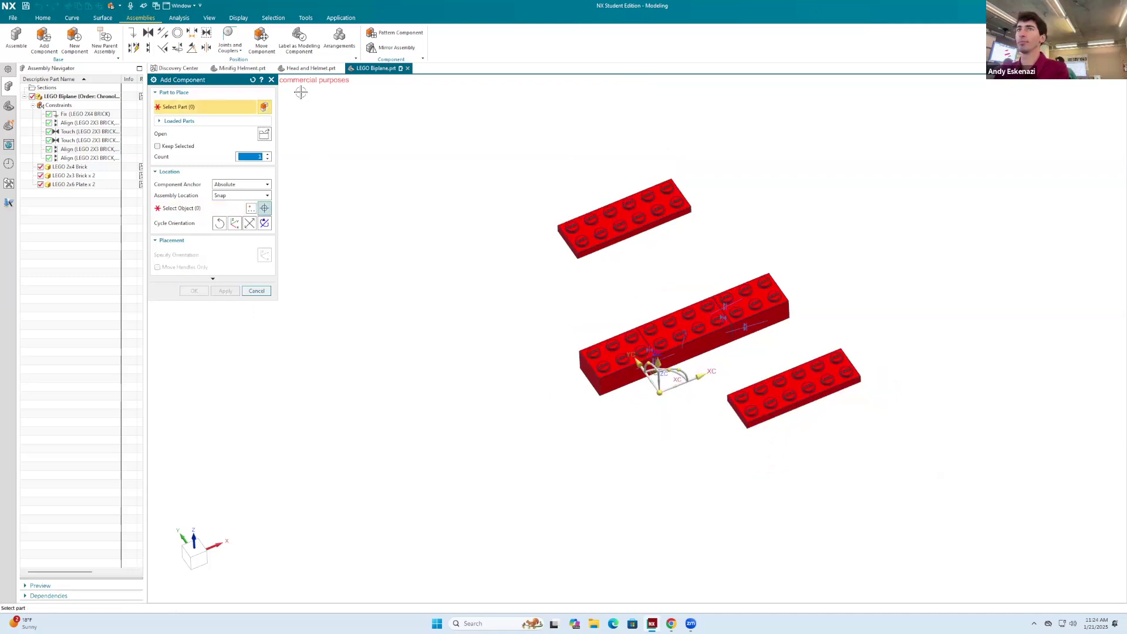
click(272, 79)
scroll(669, 239, down, 1)
scroll(689, 244, up, 2)
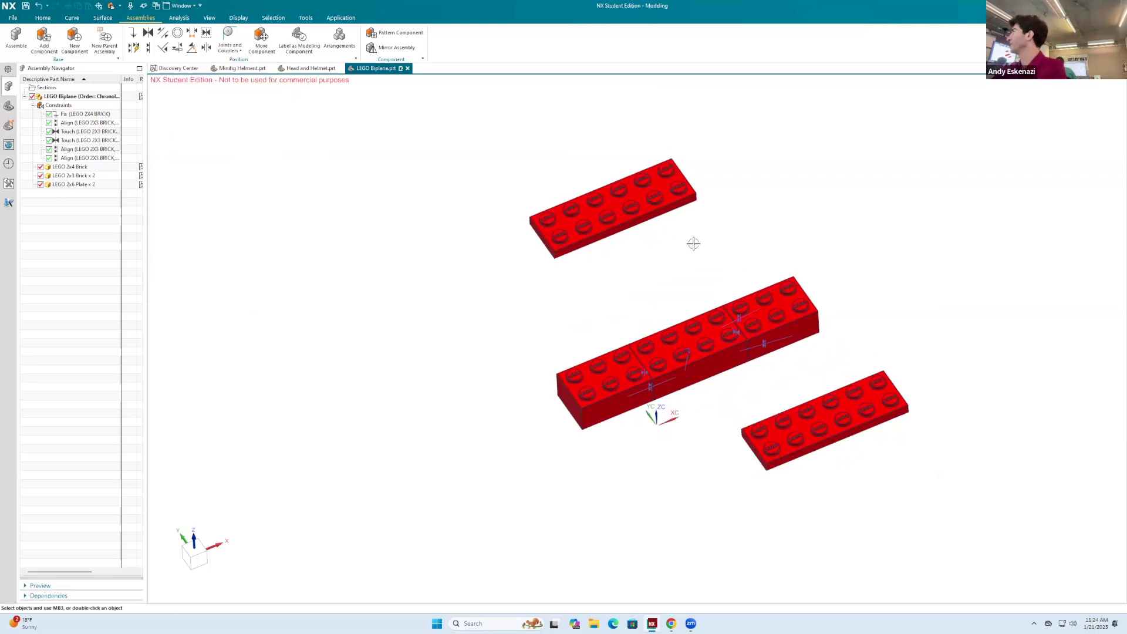
scroll(590, 309, up, 1)
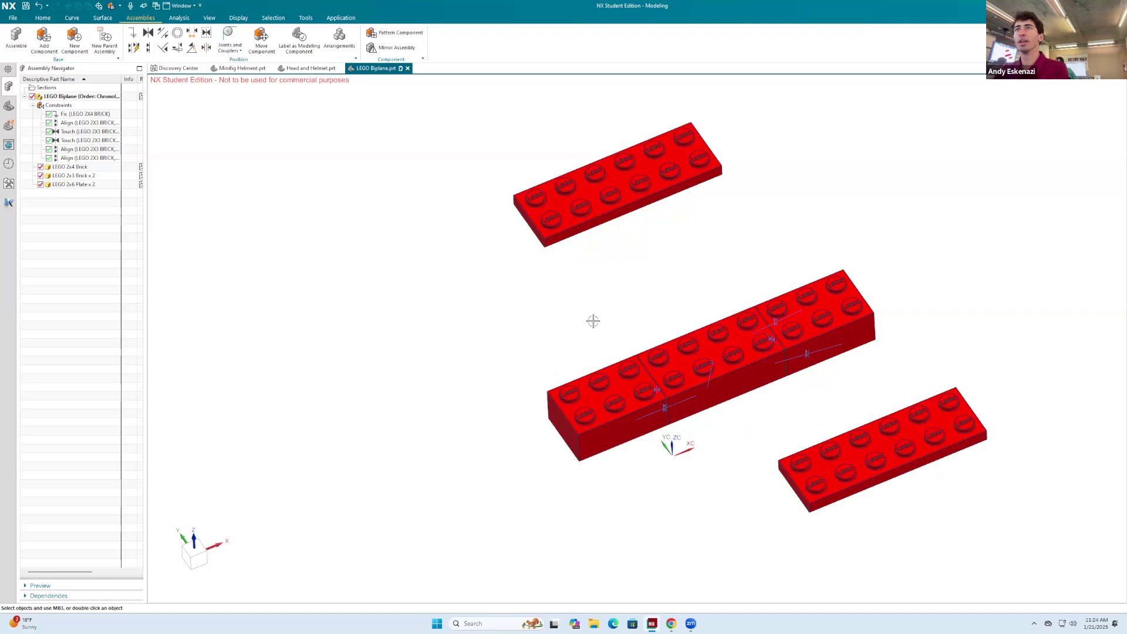
click(148, 48)
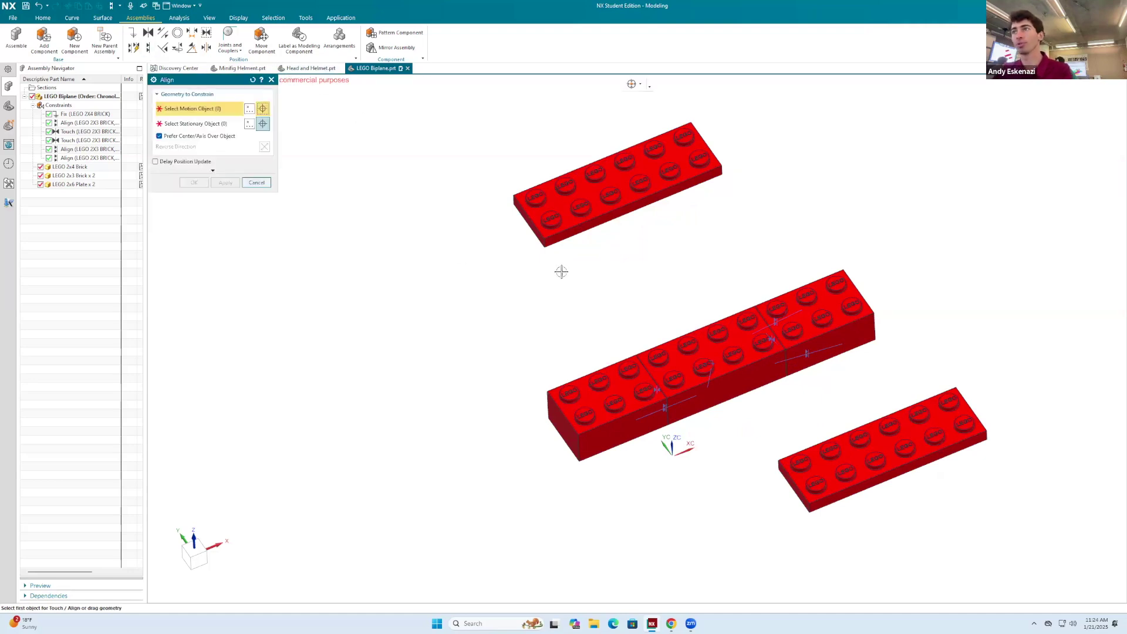
scroll(560, 270, up, 3)
scroll(666, 410, down, 3)
scroll(626, 314, up, 3)
scroll(657, 269, down, 3)
middle_drag(656, 268, 672, 363)
scroll(674, 357, up, 2)
scroll(675, 355, down, 1)
middle_drag(578, 366, 442, 317)
key(Escape)
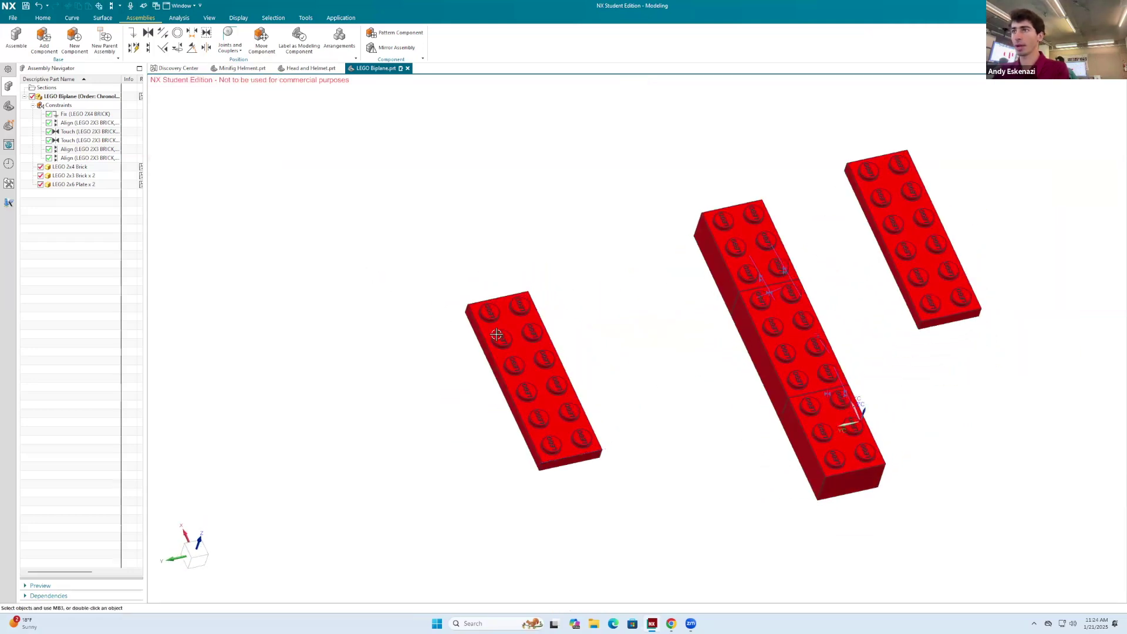
Rotate the left 2x6 plate a quarter turn about its vertical axis so it lies perpendicular to the brick row.
click(496, 334)
click(261, 47)
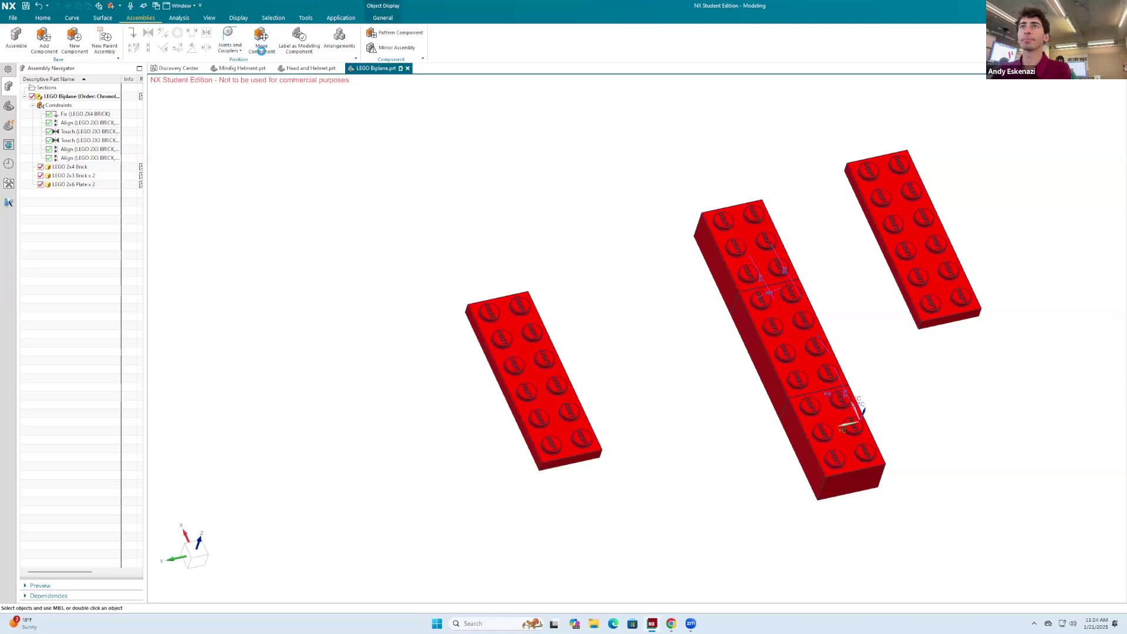
scroll(548, 279, down, 2)
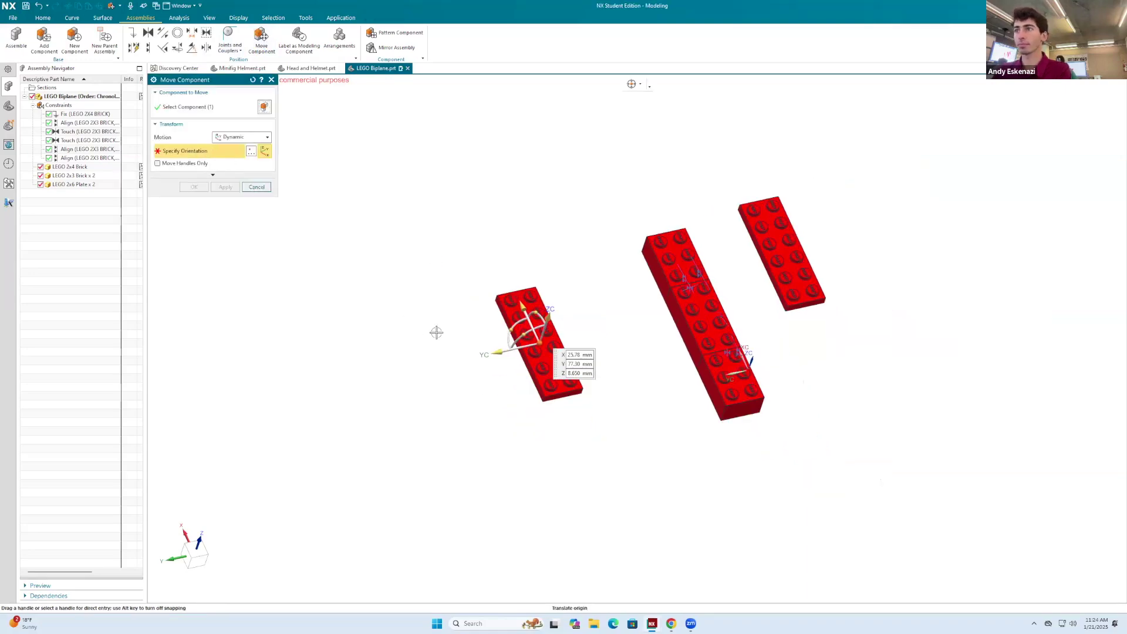
drag(513, 332, 519, 380)
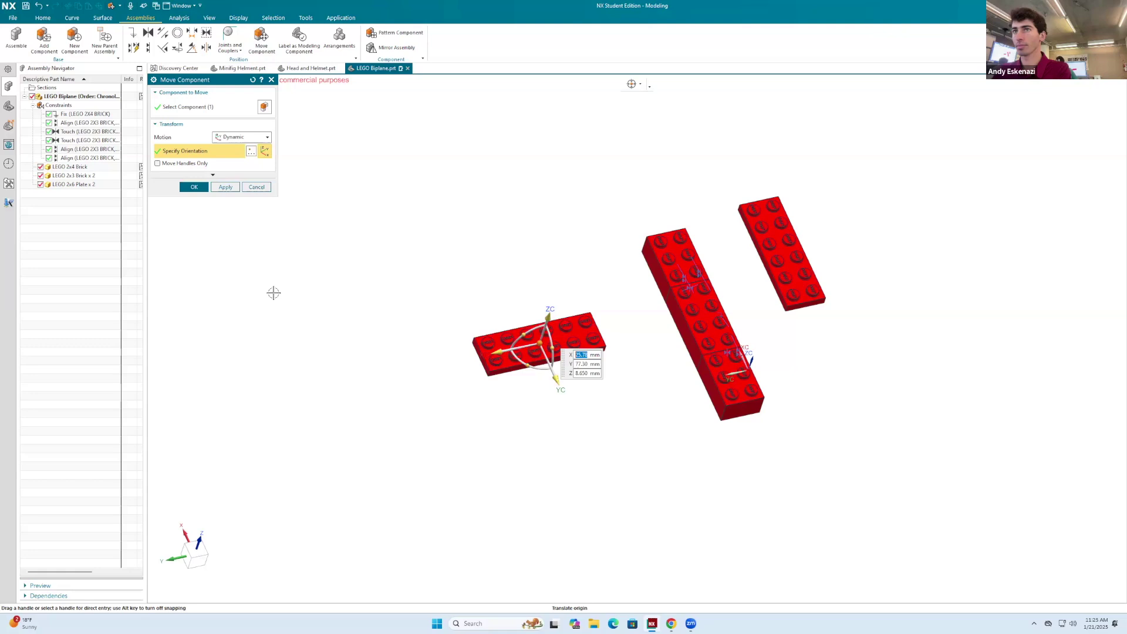
click(233, 190)
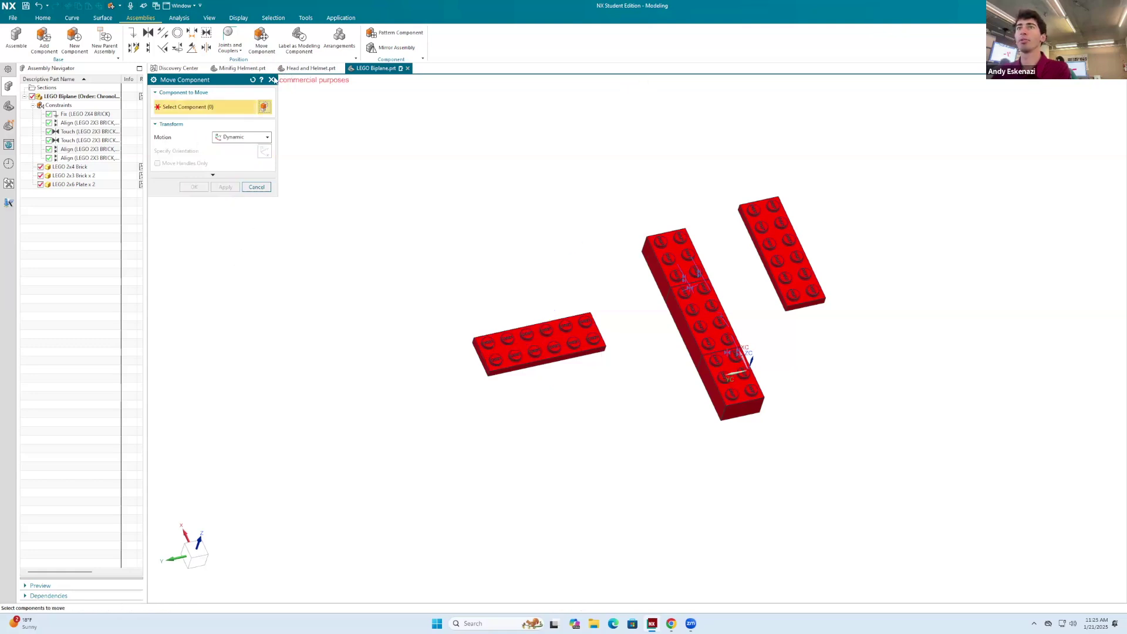
click(272, 80)
Rotate the right 2x6 plate a quarter turn about its vertical axis so it also lies perpendicular to the brick row.
click(261, 41)
click(776, 235)
click(203, 151)
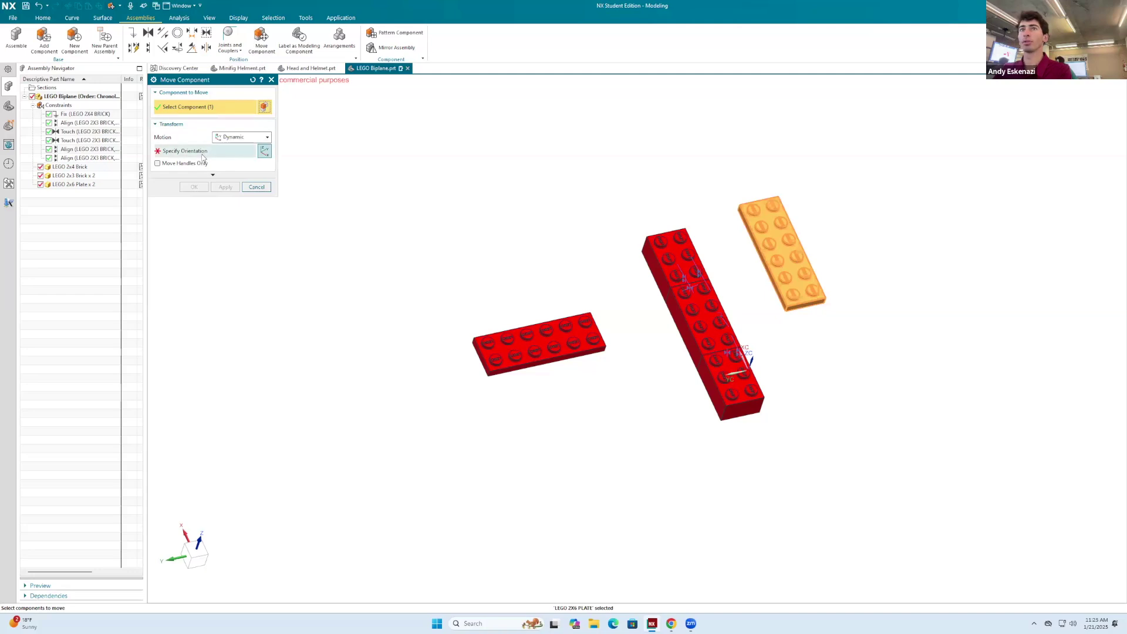
drag(753, 242, 760, 294)
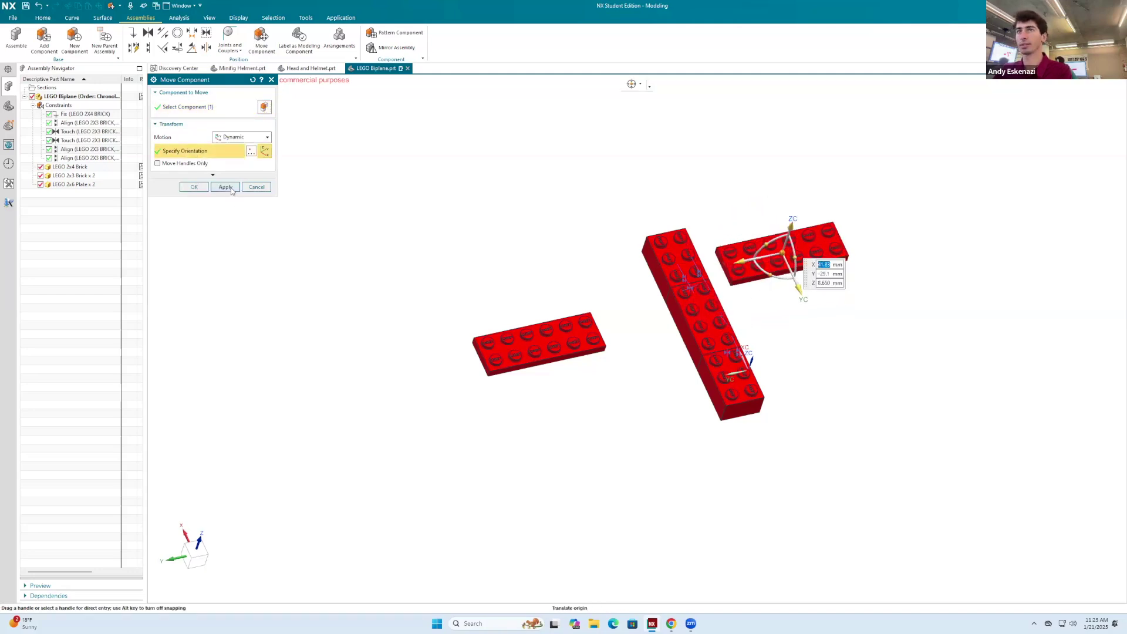
click(226, 186)
click(270, 80)
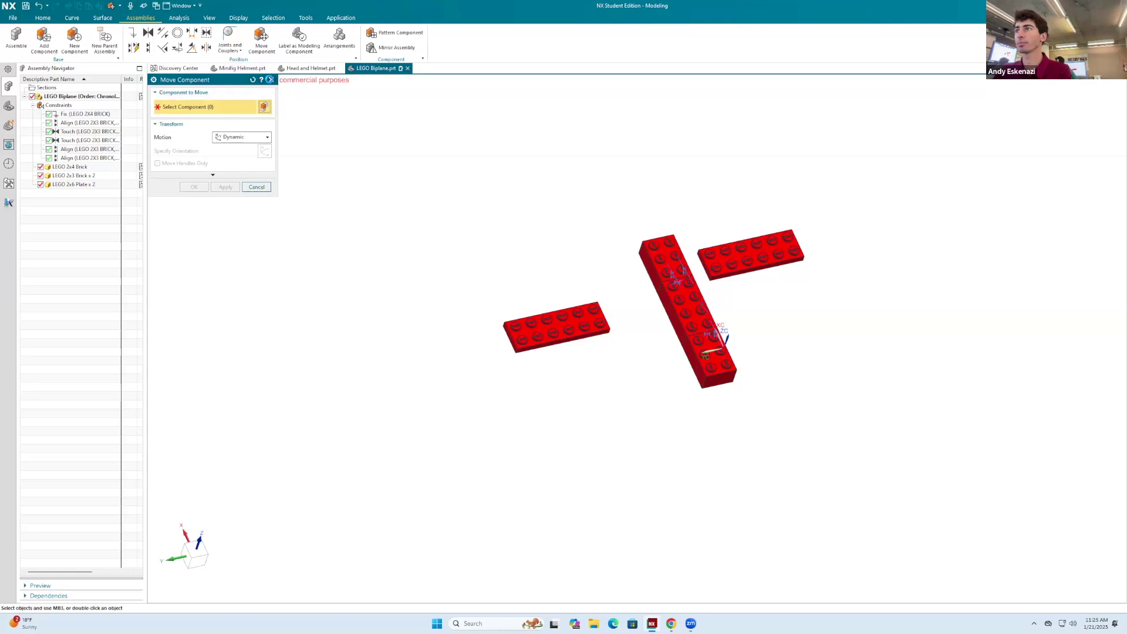
Constrain the left 2x6 plate's top face to touch the underside of the middle 2x4 brick.
scroll(722, 267, up, 3)
middle_drag(642, 356, 640, 302)
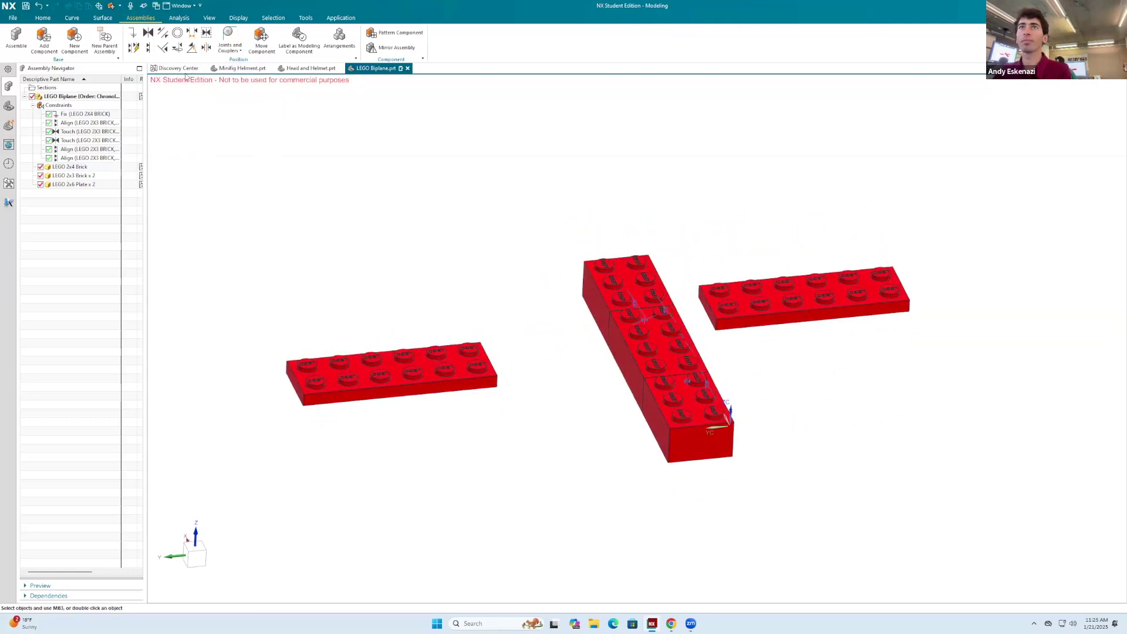
click(150, 48)
scroll(464, 378, up, 5)
click(429, 396)
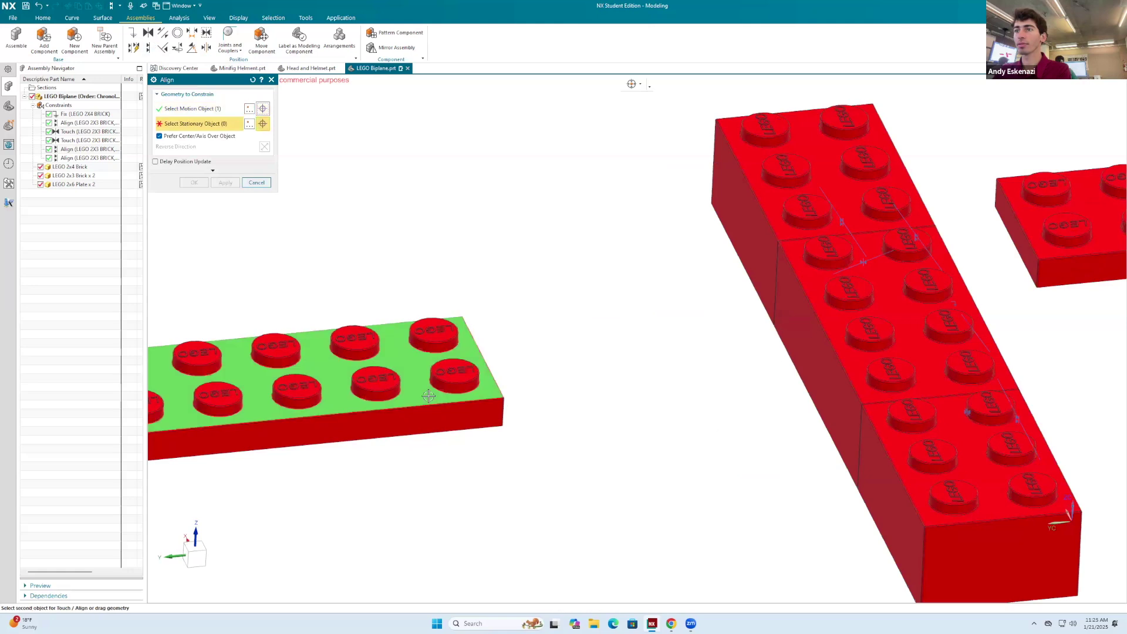
scroll(579, 415, down, 3)
middle_drag(579, 415, 595, 387)
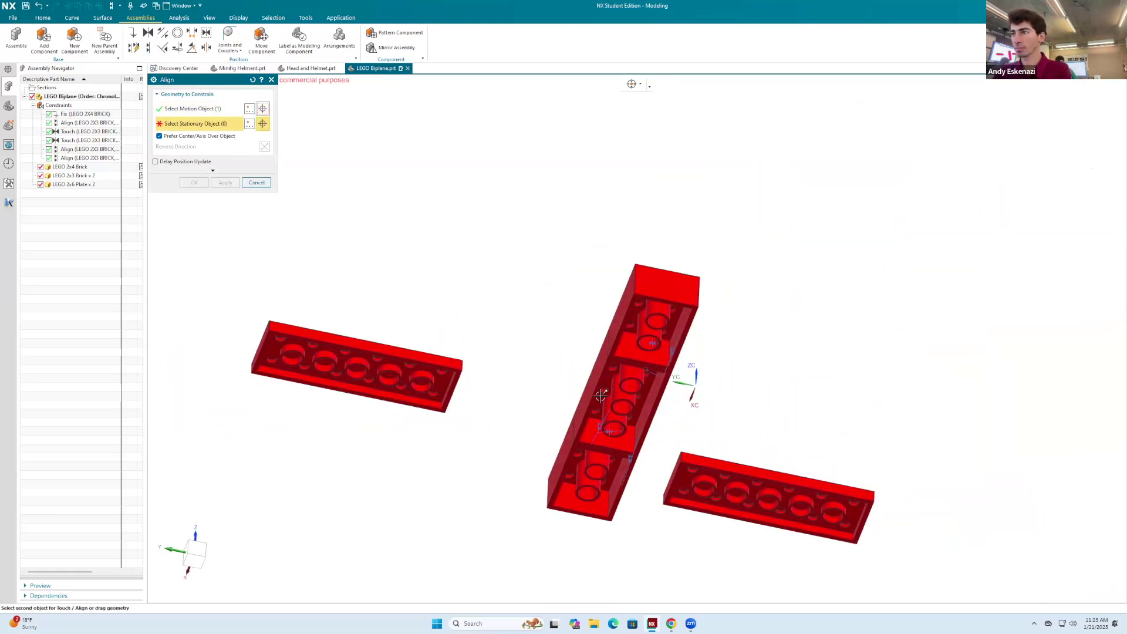
scroll(600, 395, up, 3)
click(600, 395)
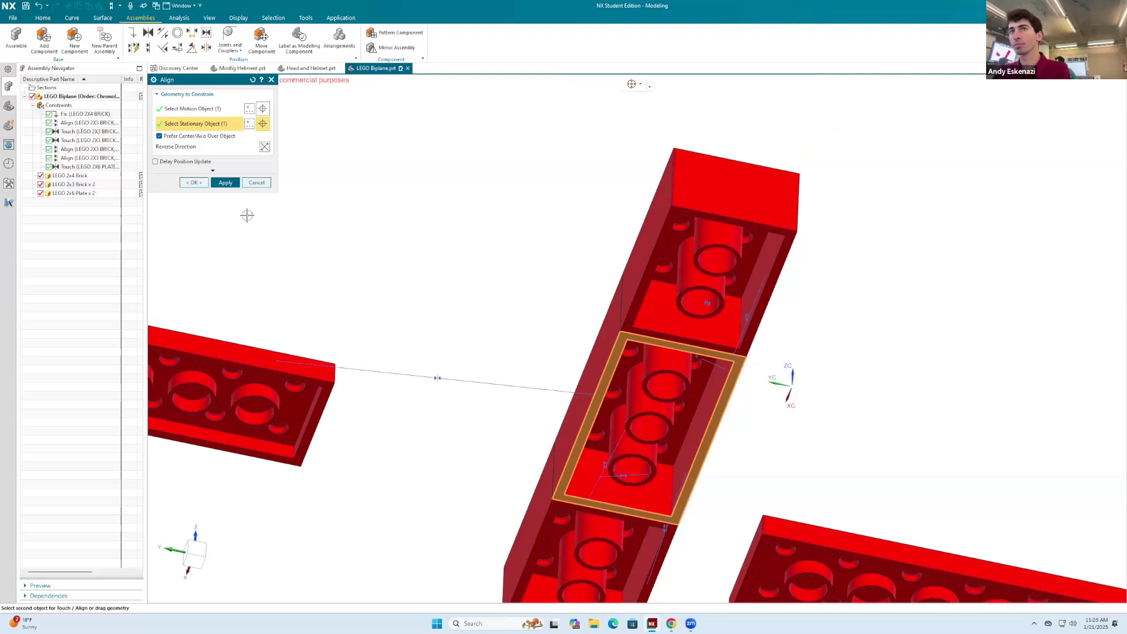
click(227, 184)
Align the left plate's inner corner stud with the near 2x3 brick's left stud beside the 2x4 brick.
middle_drag(529, 235, 557, 370)
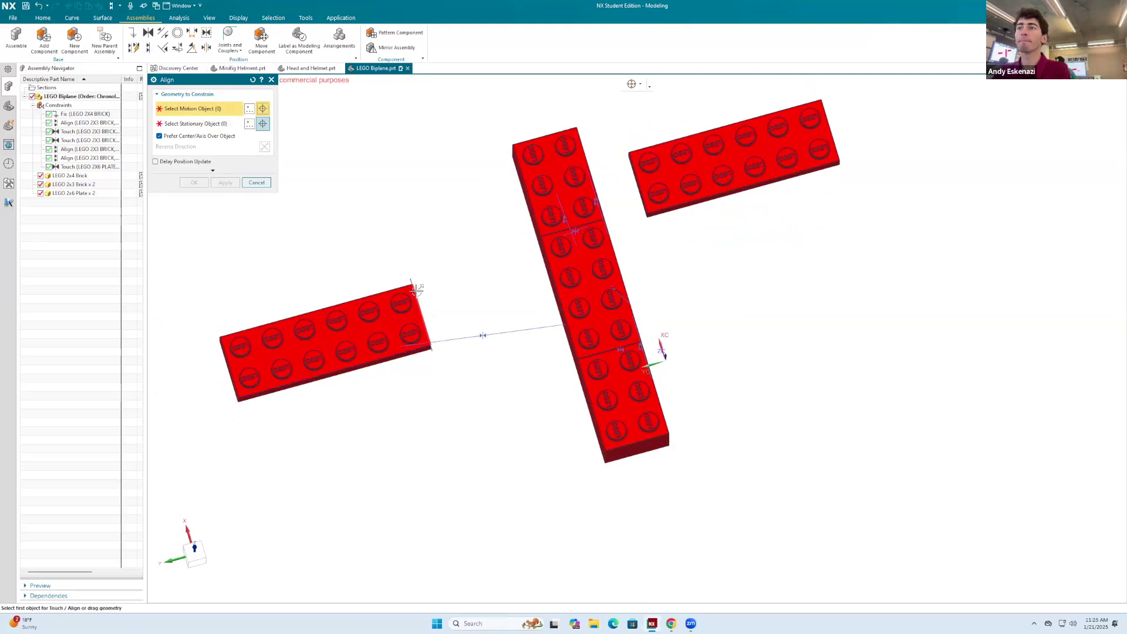
scroll(415, 293, up, 1)
scroll(415, 293, up, 1)
scroll(424, 368, up, 1)
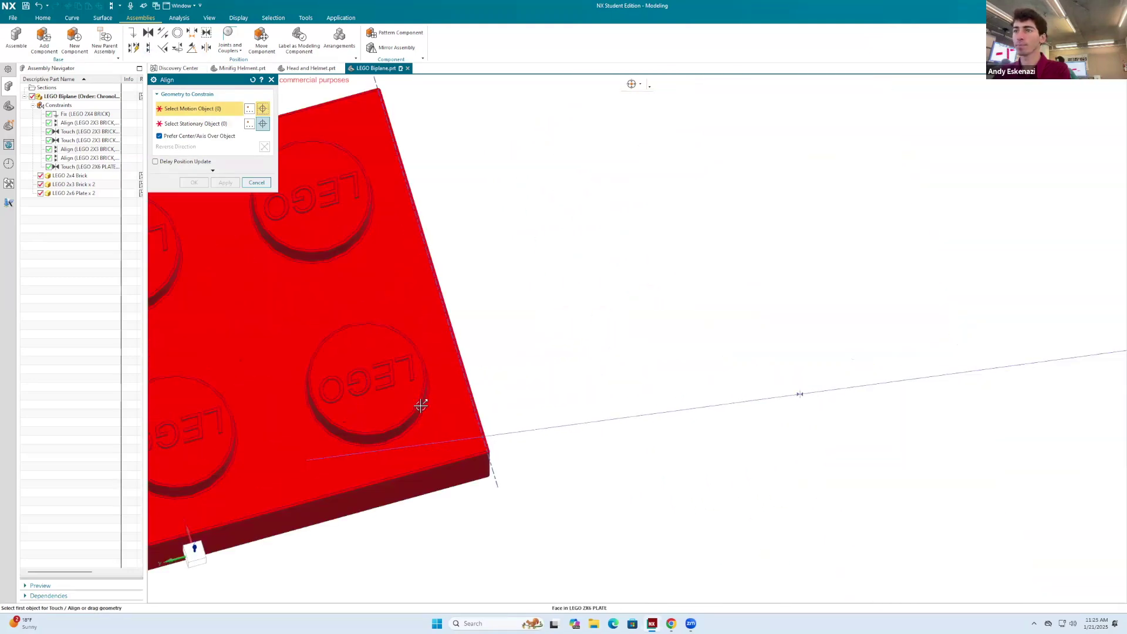
scroll(420, 402, up, 1)
click(402, 423)
scroll(621, 290, down, 4)
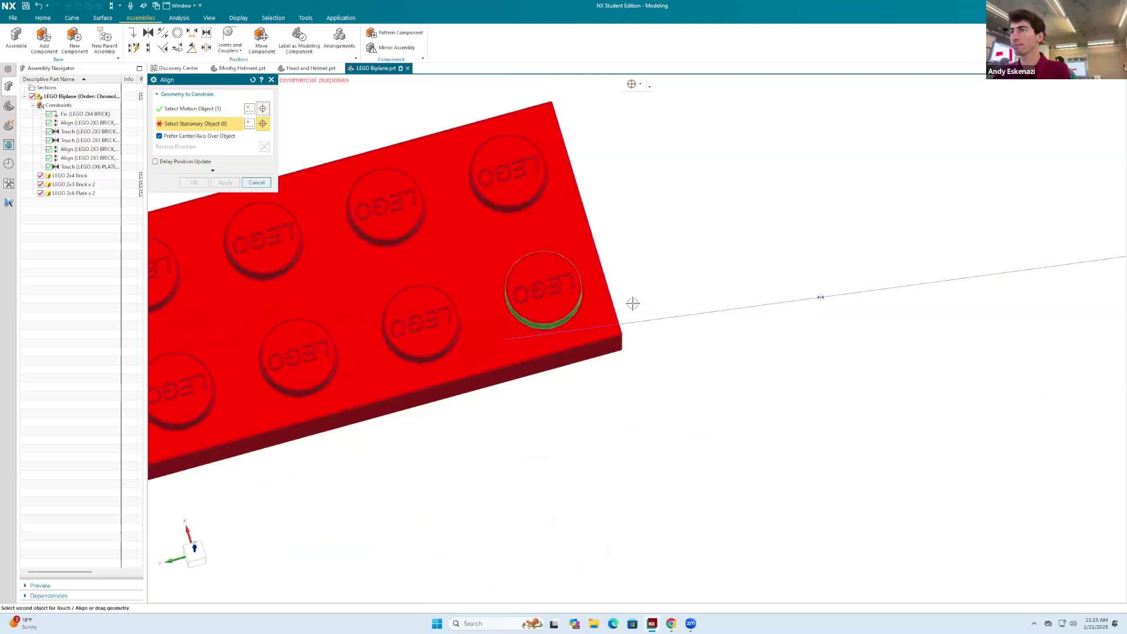
scroll(753, 290, up, 1)
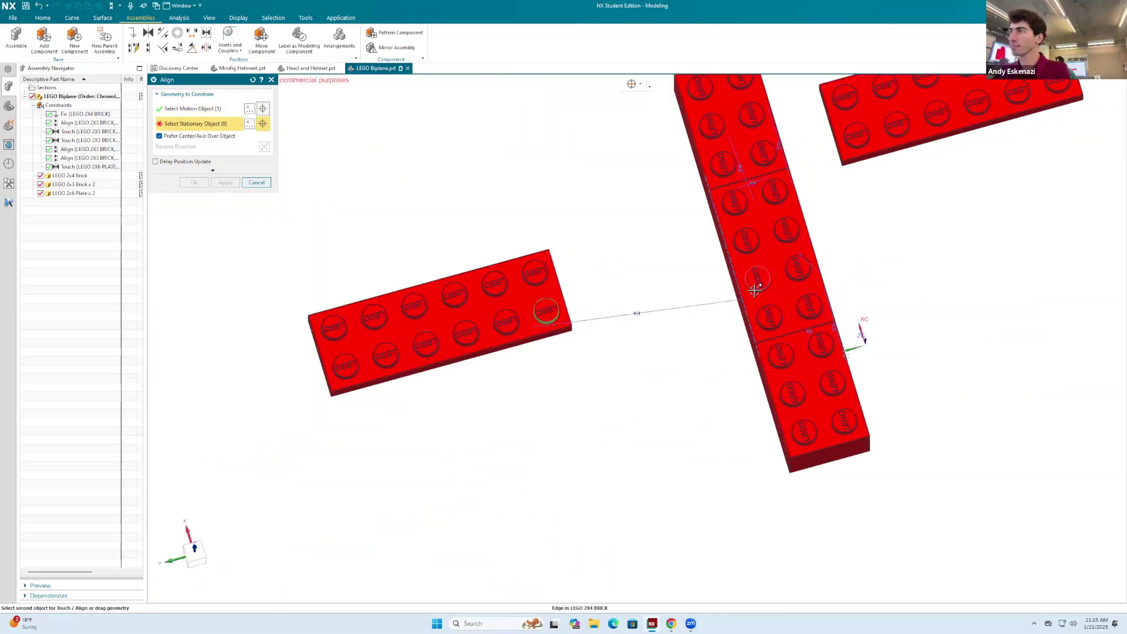
mouse_move(757, 293)
middle_down()
mouse_move(773, 285)
mouse_move(758, 307)
middle_up()
scroll(821, 346, up, 3)
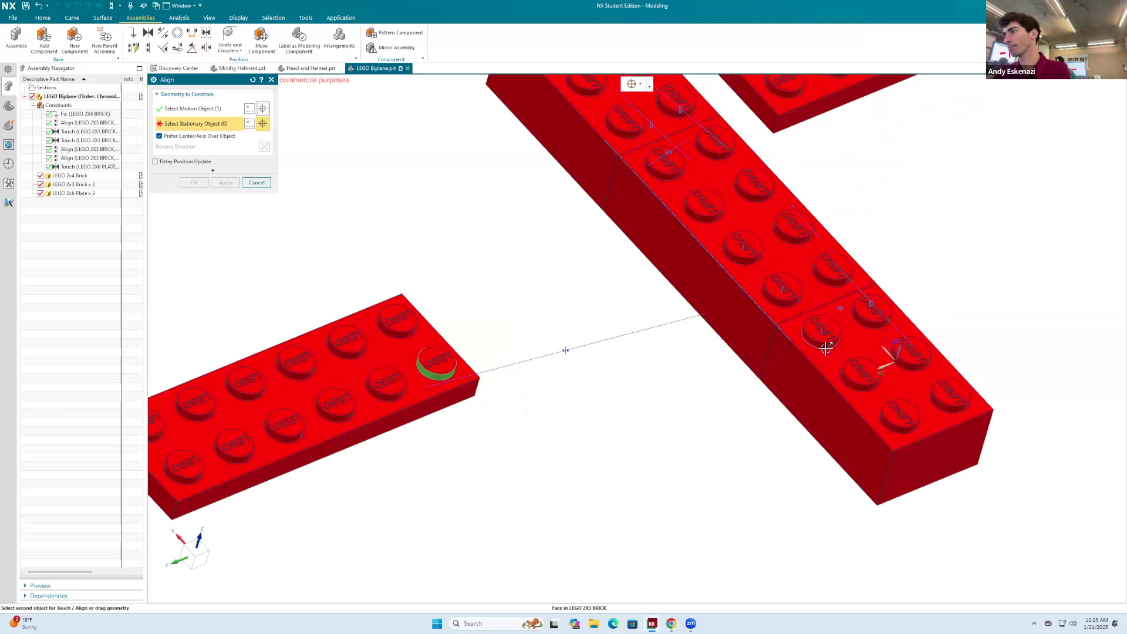
scroll(824, 347, up, 5)
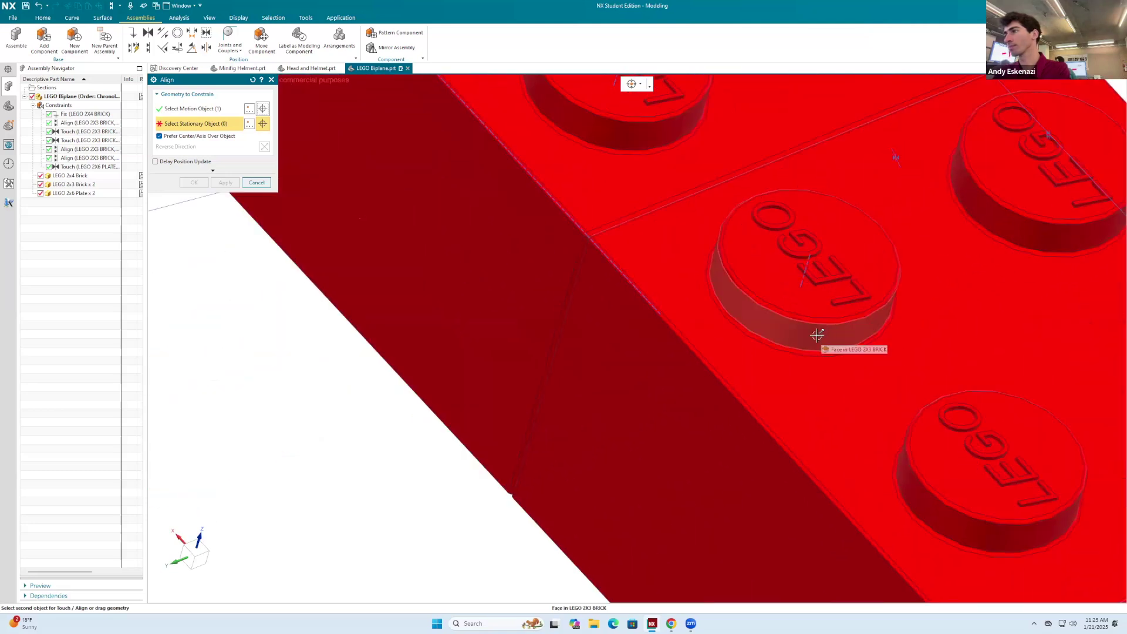
scroll(816, 334, down, 4)
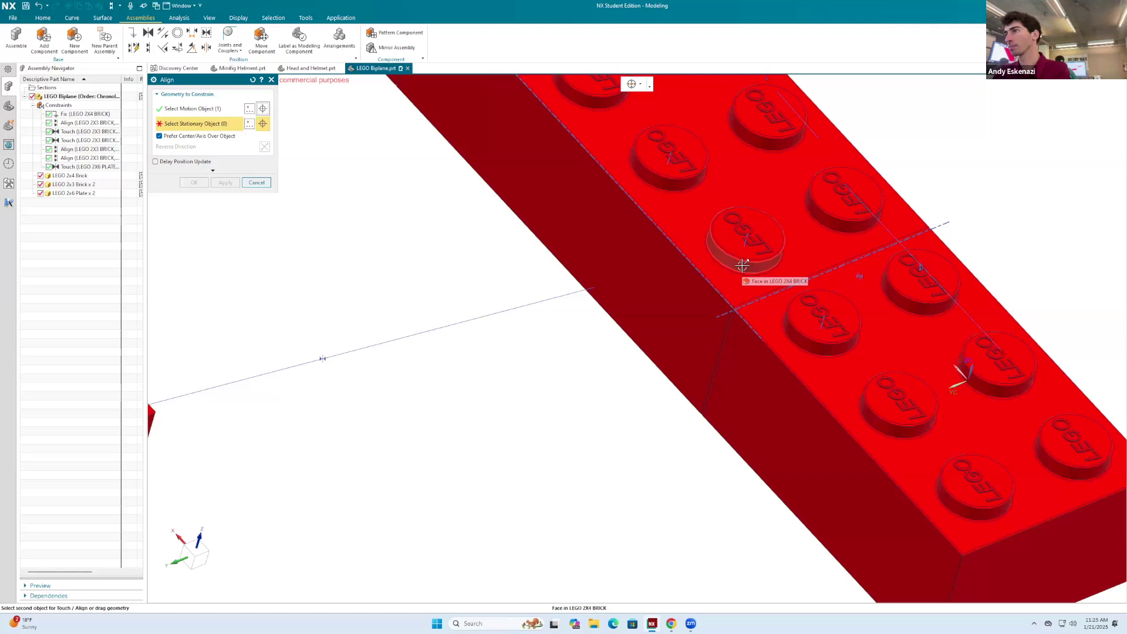
click(803, 344)
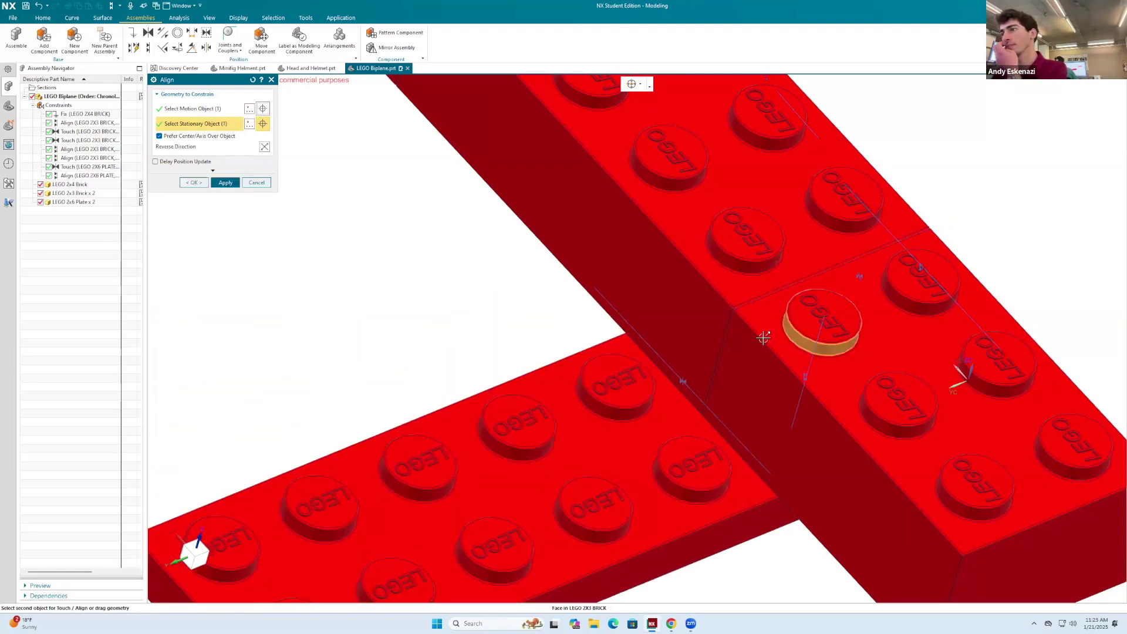
click(226, 182)
Align the right 2x6 plate's top face with the near 2x3 brick's underside, reversing the direction so the faces touch.
scroll(649, 352, down, 5)
middle_drag(650, 352, 626, 325)
scroll(626, 352, up, 6)
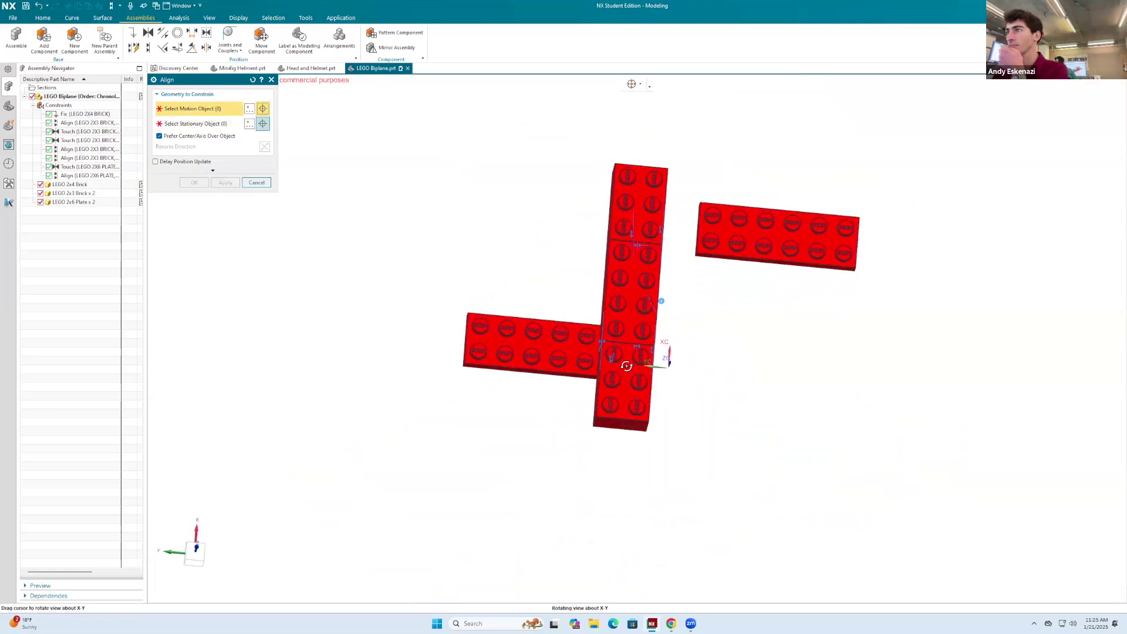
scroll(692, 199, up, 3)
mouse_move(710, 196)
middle_down()
mouse_move(717, 188)
mouse_move(693, 203)
mouse_move(699, 211)
middle_up()
click(699, 211)
scroll(695, 307, down, 3)
middle_drag(695, 307, 663, 260)
scroll(663, 261, up, 2)
scroll(662, 260, up, 3)
click(654, 271)
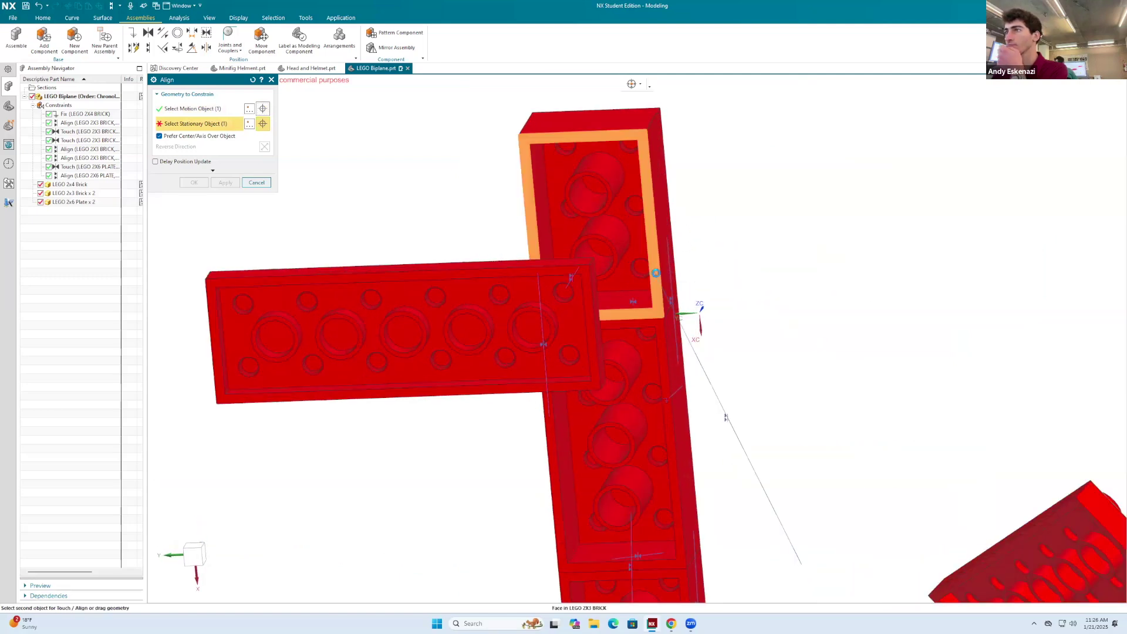
click(265, 148)
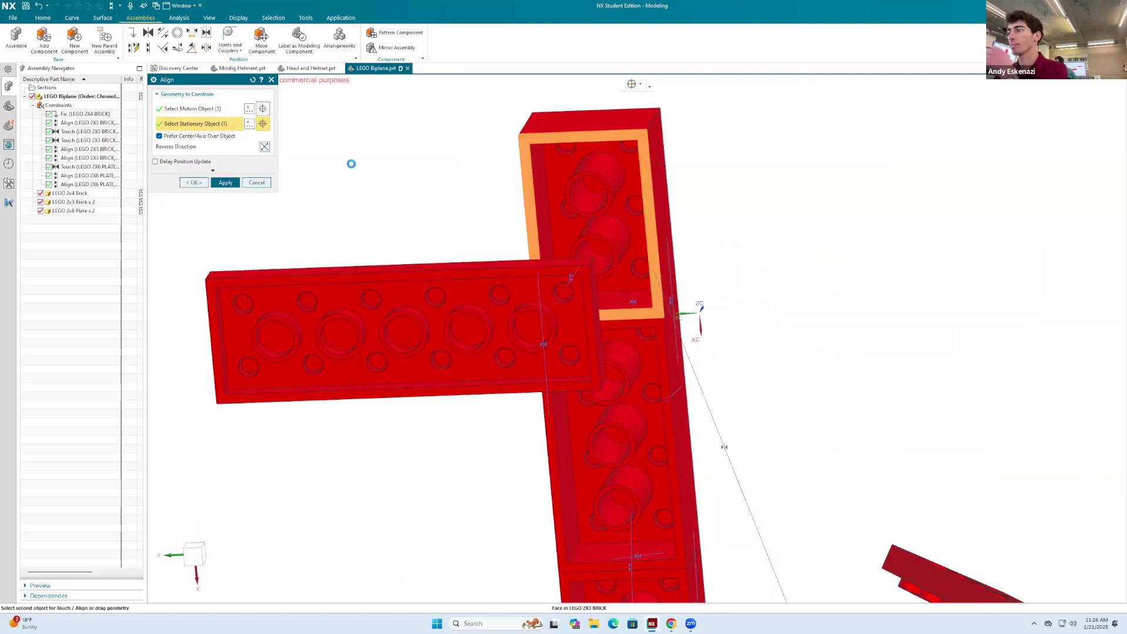
click(225, 182)
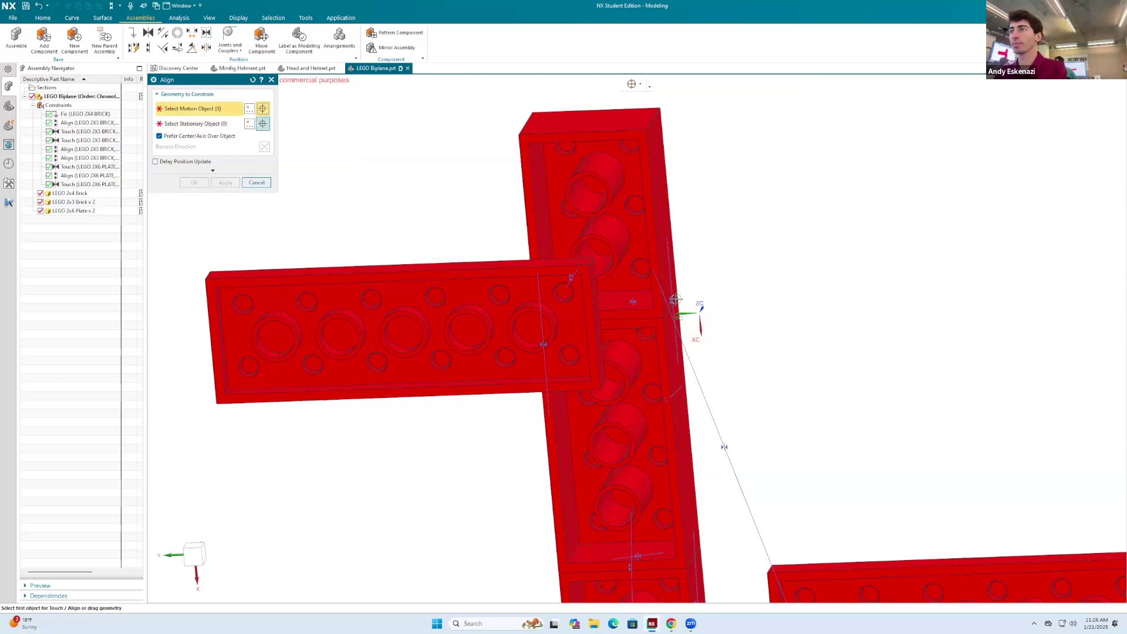
Align the right 2x6 plate's inner end face with the left plate's inner end face, reversing the direction so they touch.
scroll(679, 301, down, 3)
scroll(720, 423, up, 2)
scroll(721, 422, up, 2)
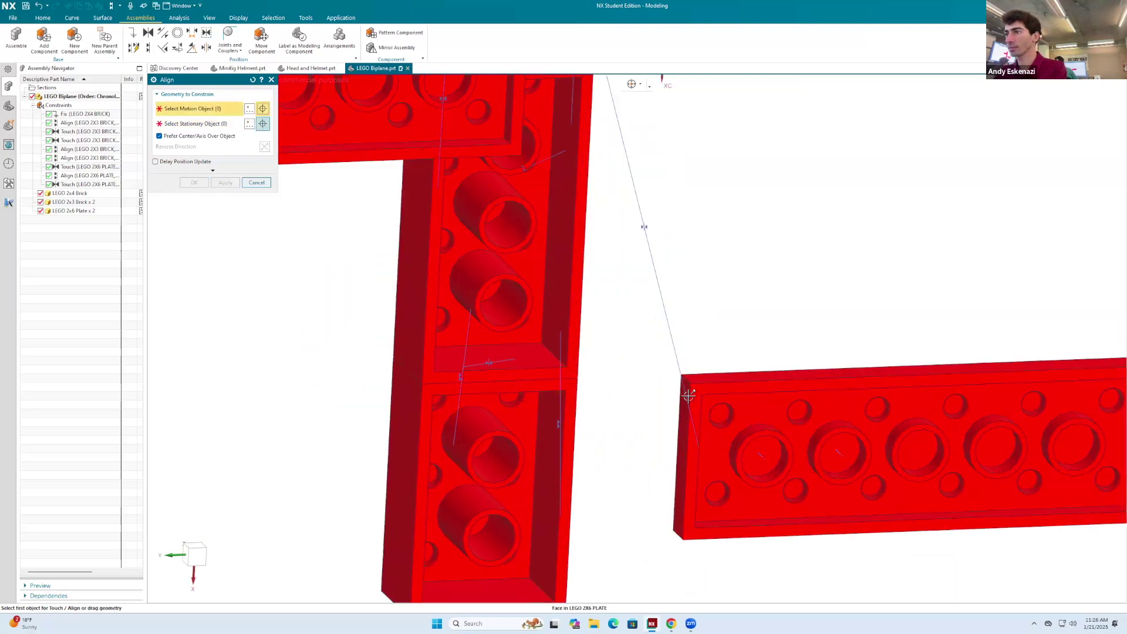
click(682, 411)
scroll(631, 283, down, 1)
middle_drag(631, 283, 485, 118)
scroll(512, 143, up, 3)
click(512, 143)
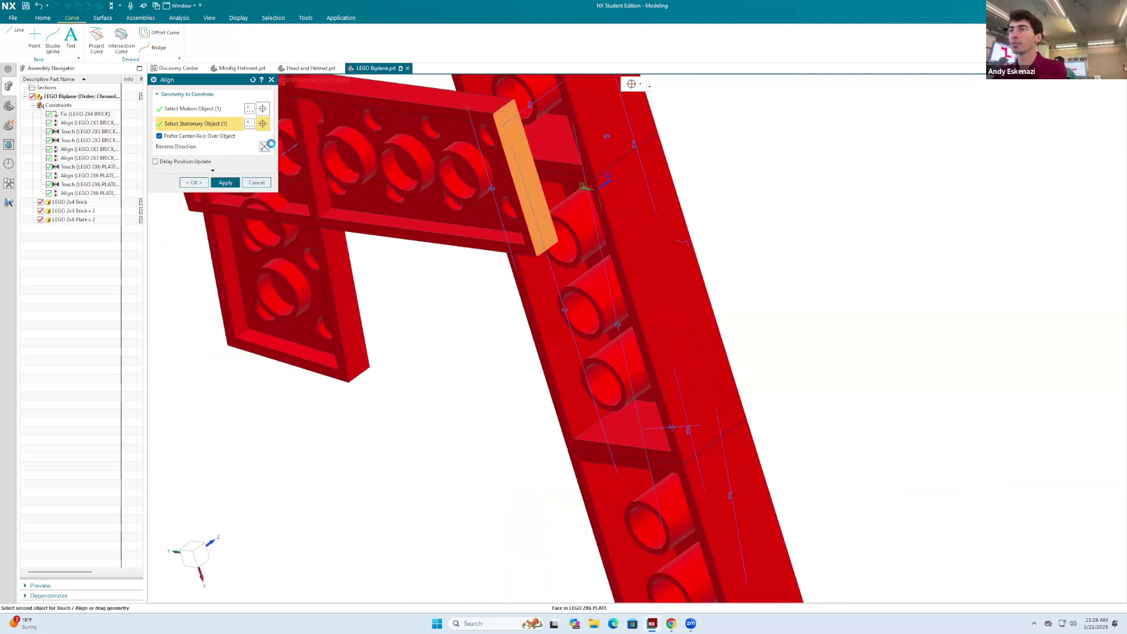
click(225, 182)
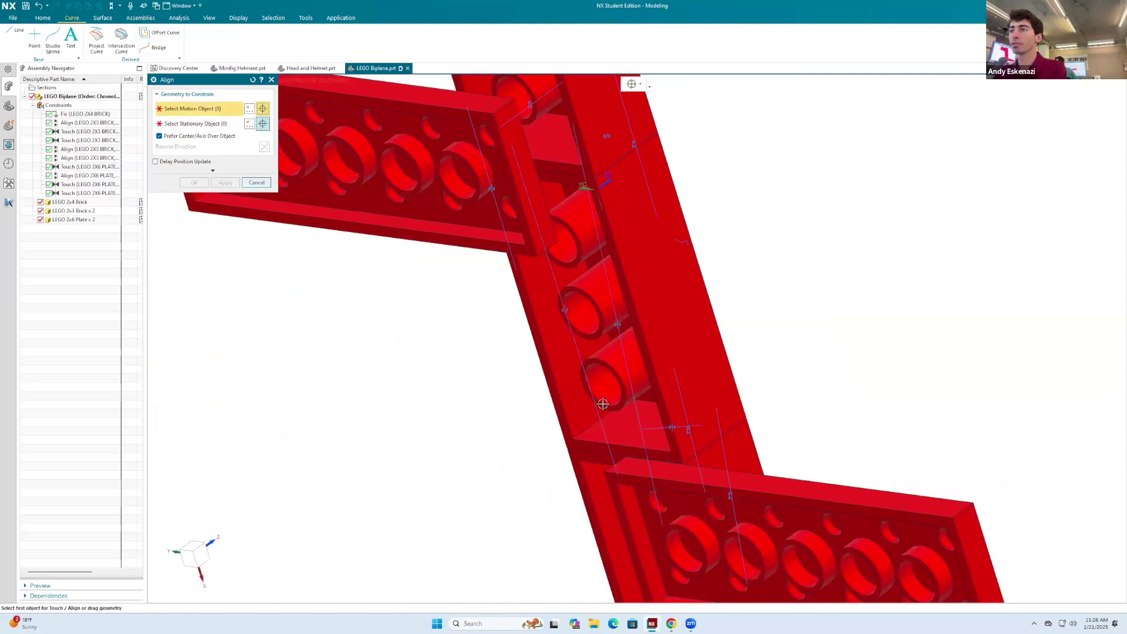
Align the right 2x6 plate's long side face with the left plate's matching side face beneath the bricks.
click(653, 468)
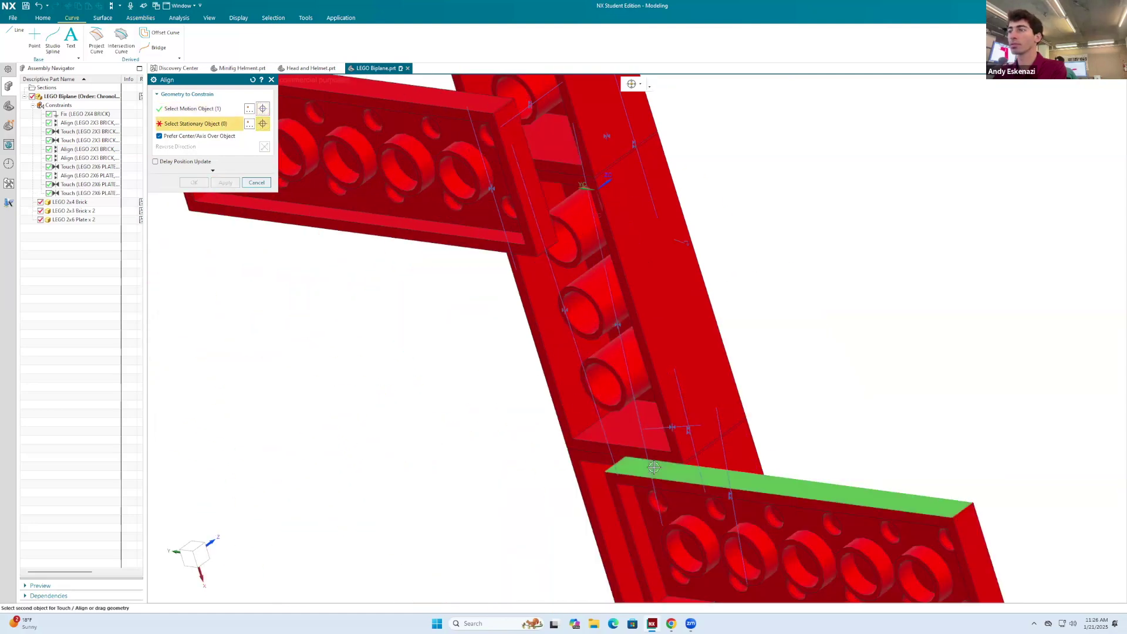
click(459, 95)
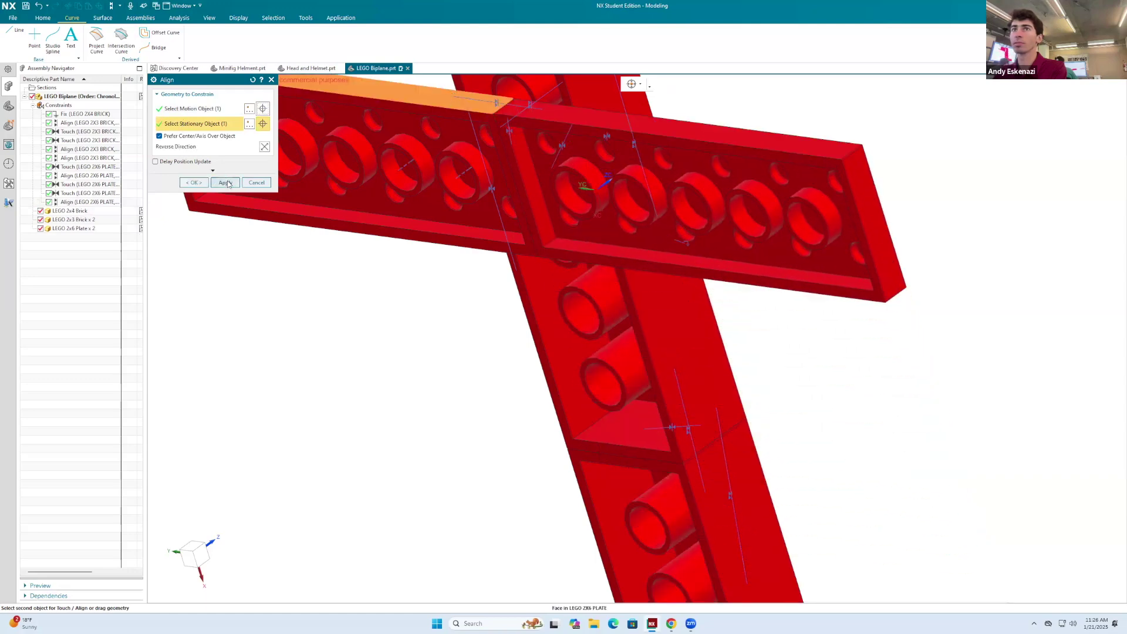
click(225, 183)
scroll(574, 289, down, 5)
middle_drag(497, 177, 487, 258)
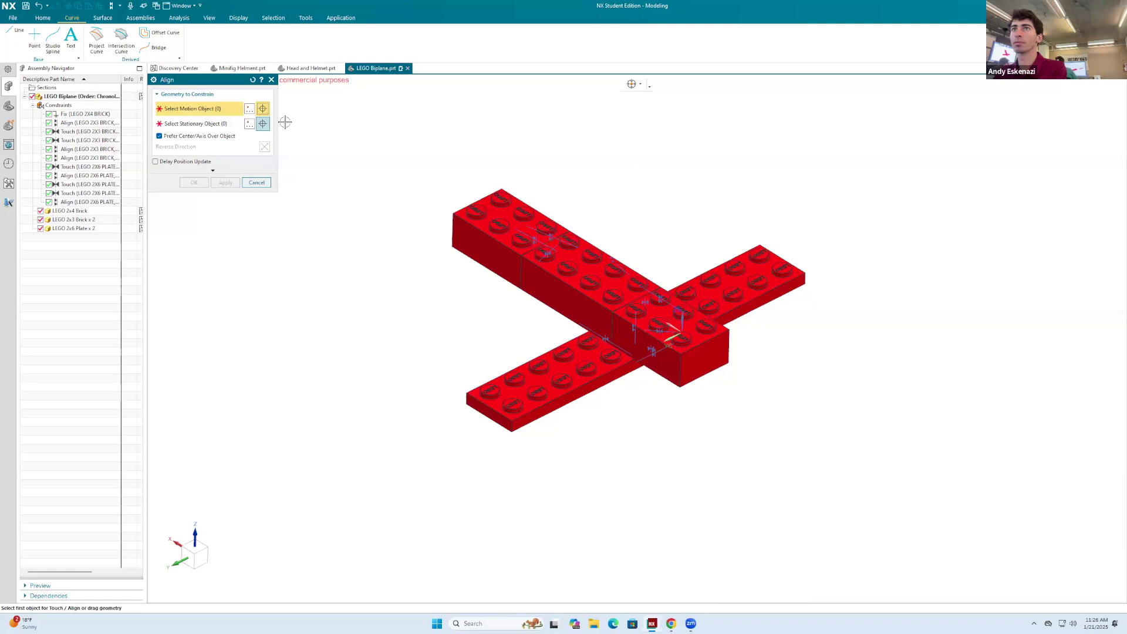
click(272, 80)
Add a third LEGO 2x6 Plate component and place it in the open space beyond the near 2x3 brick.
scroll(622, 241, down, 3)
middle_drag(621, 241, 637, 215)
scroll(637, 215, up, 2)
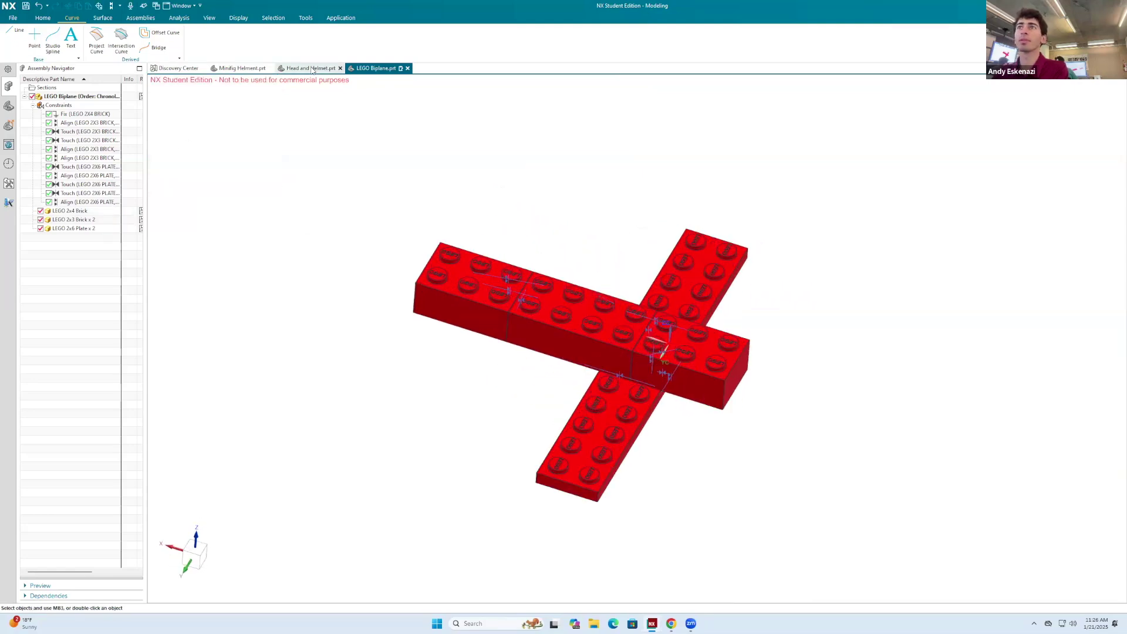
click(43, 17)
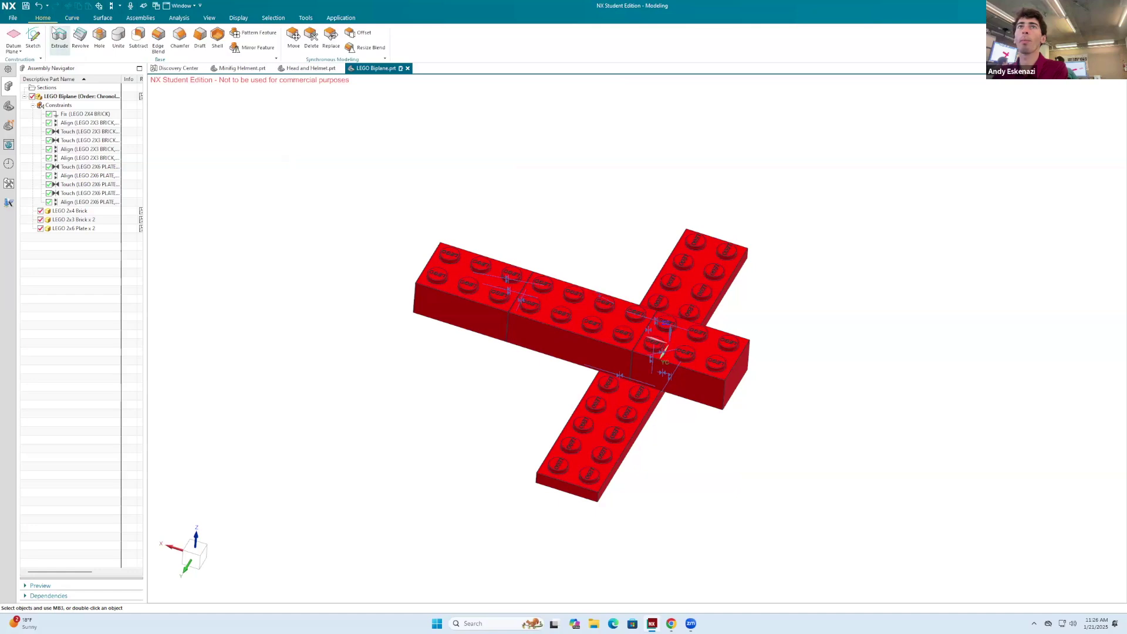
click(145, 19)
click(46, 41)
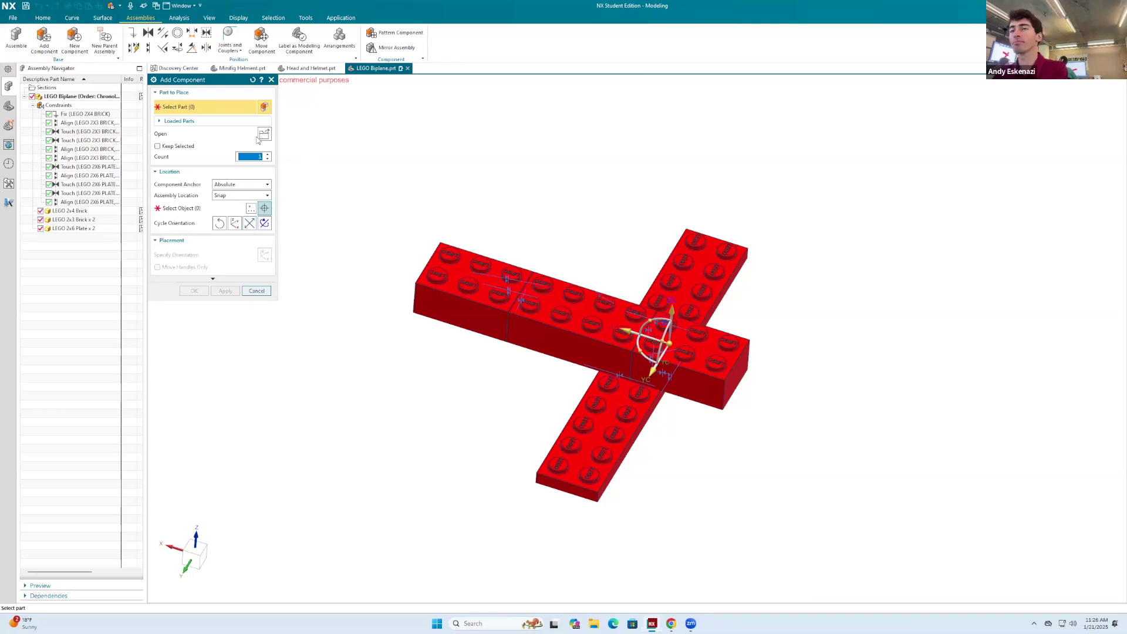
click(263, 135)
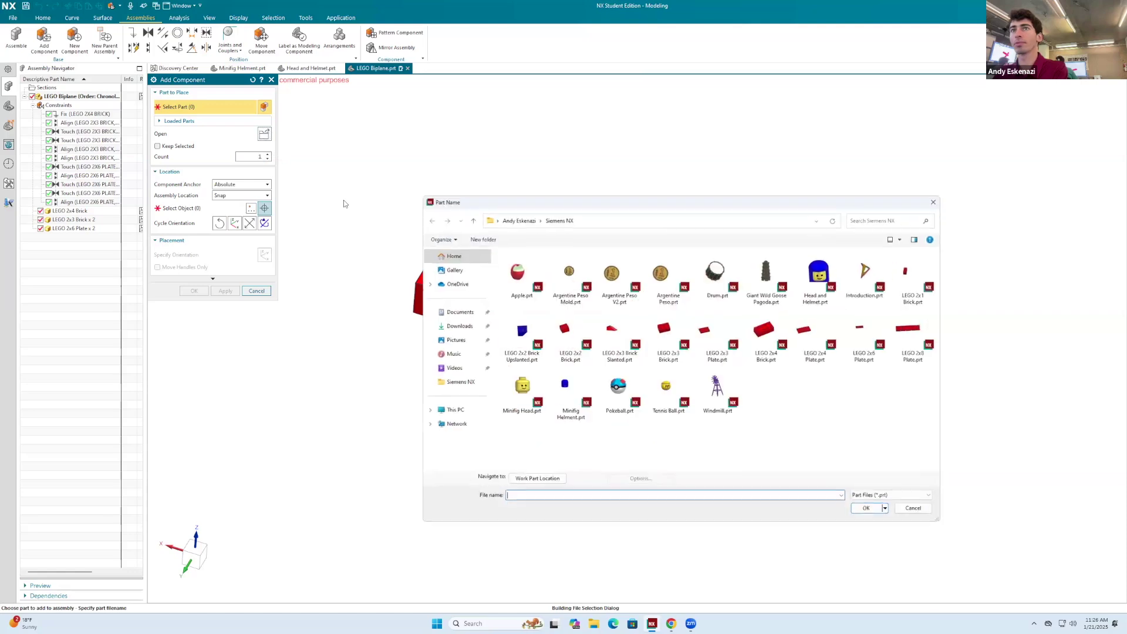
click(867, 339)
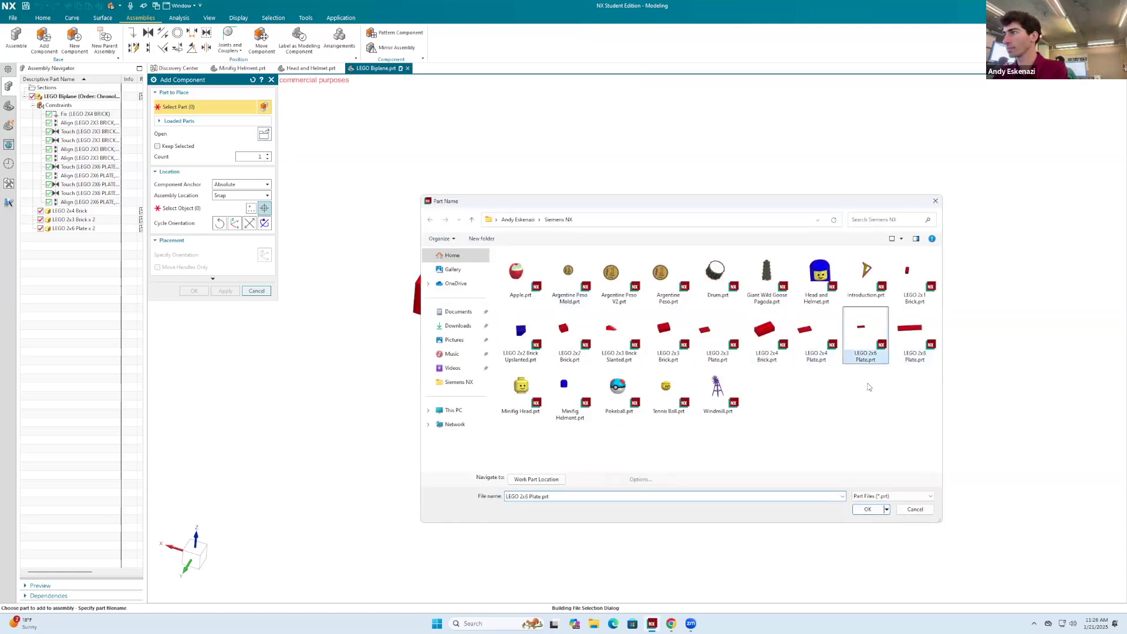
click(867, 510)
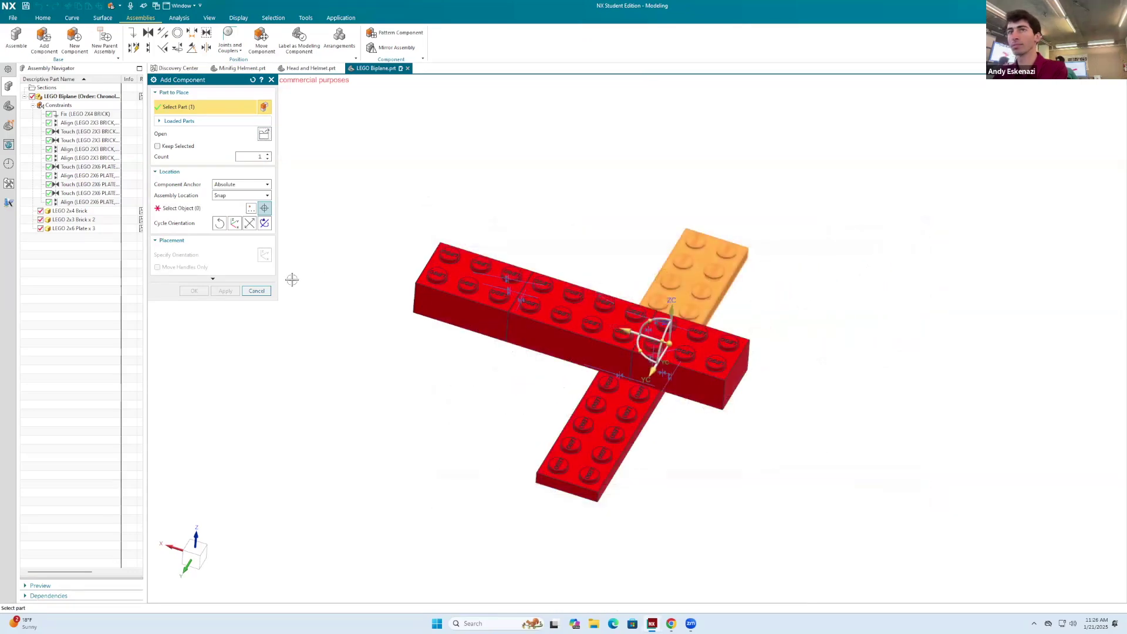
click(182, 208)
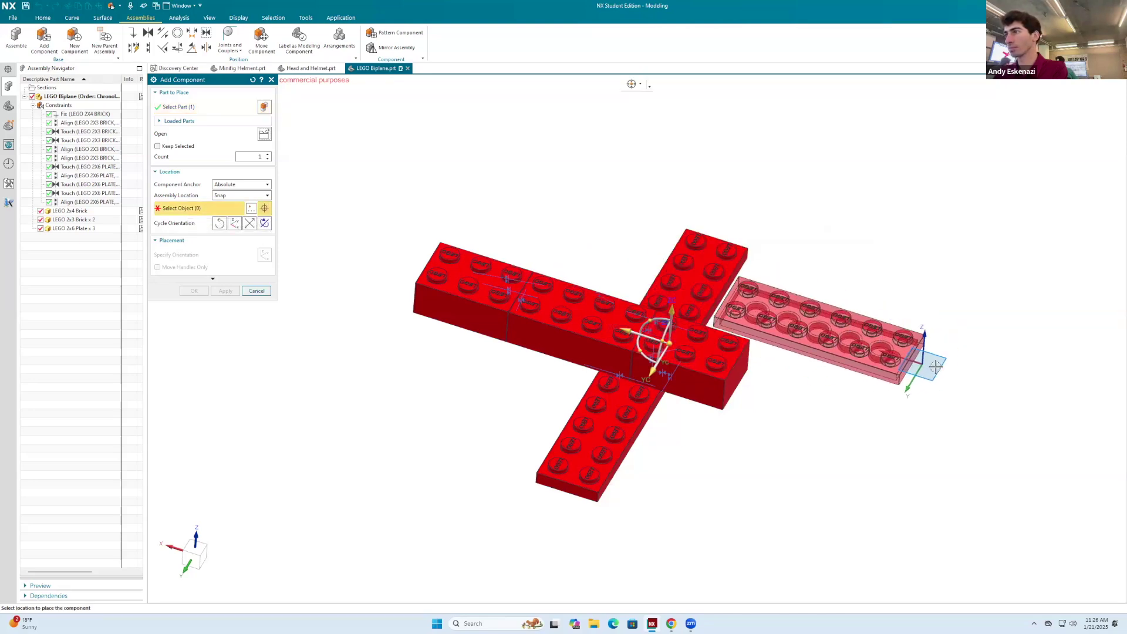
click(938, 373)
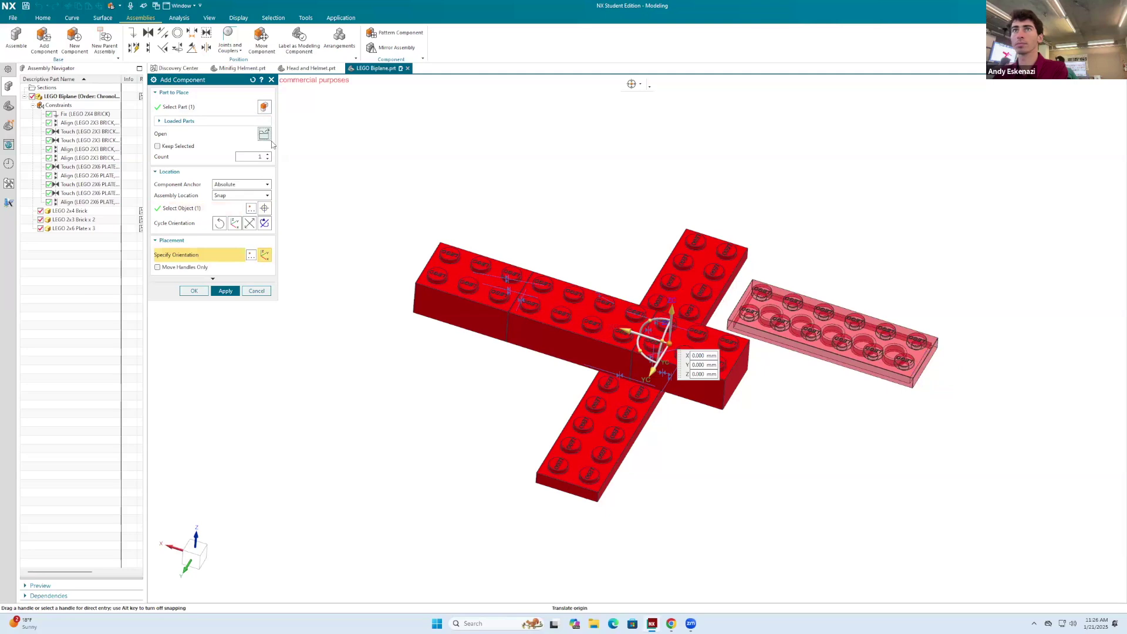
click(226, 291)
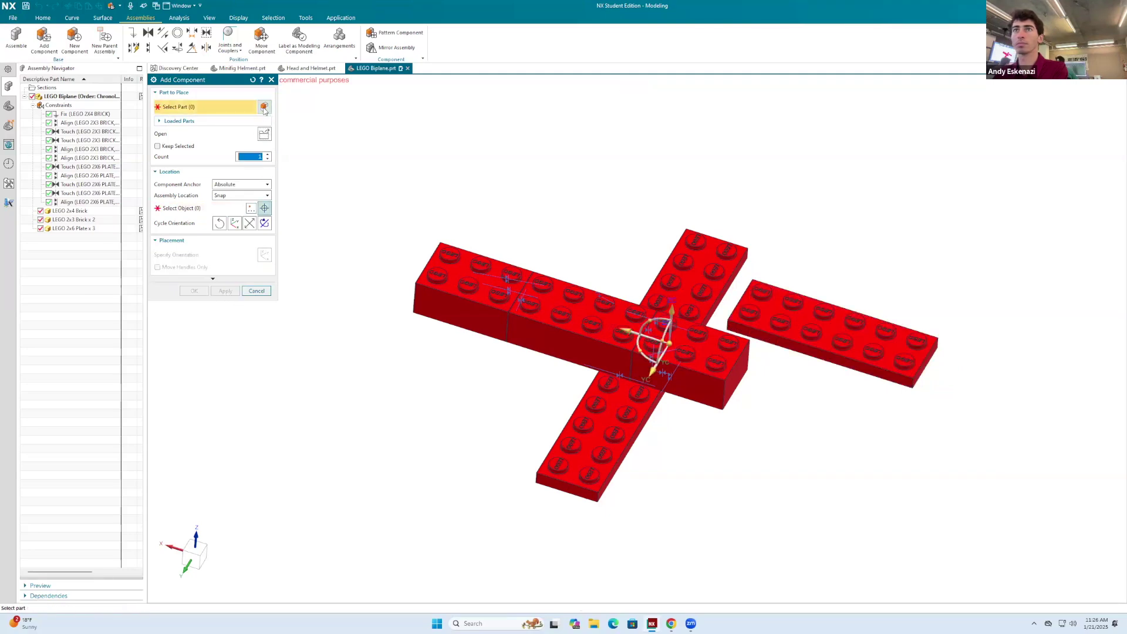
Add a LEGO 2x4 Plate component and place it in the open space behind the far end of the brick row.
click(266, 135)
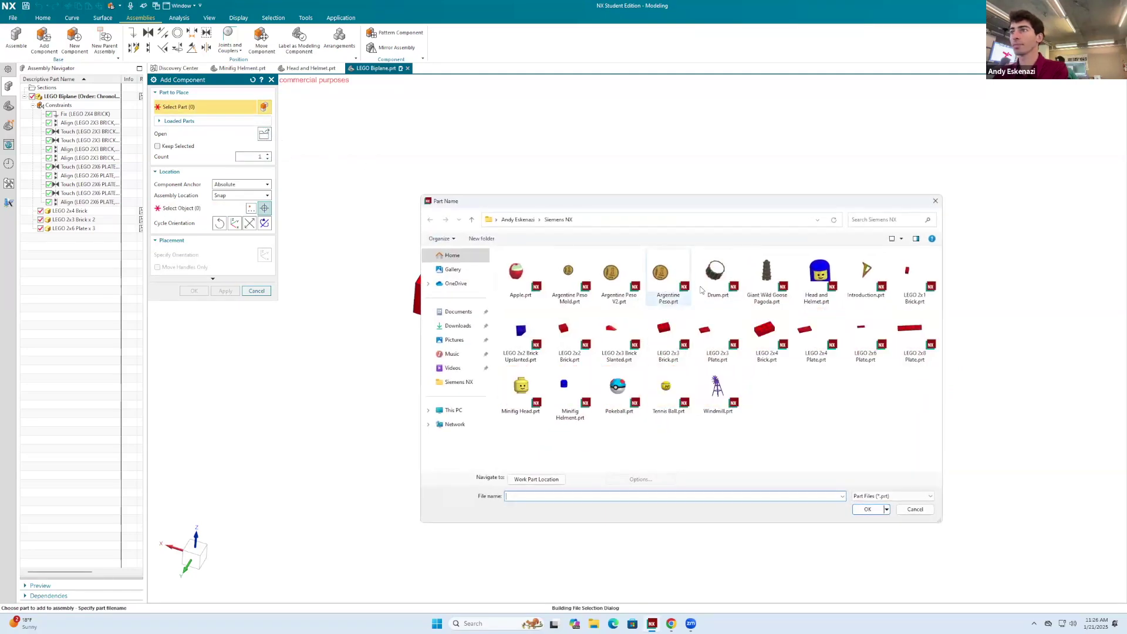
click(803, 340)
click(869, 510)
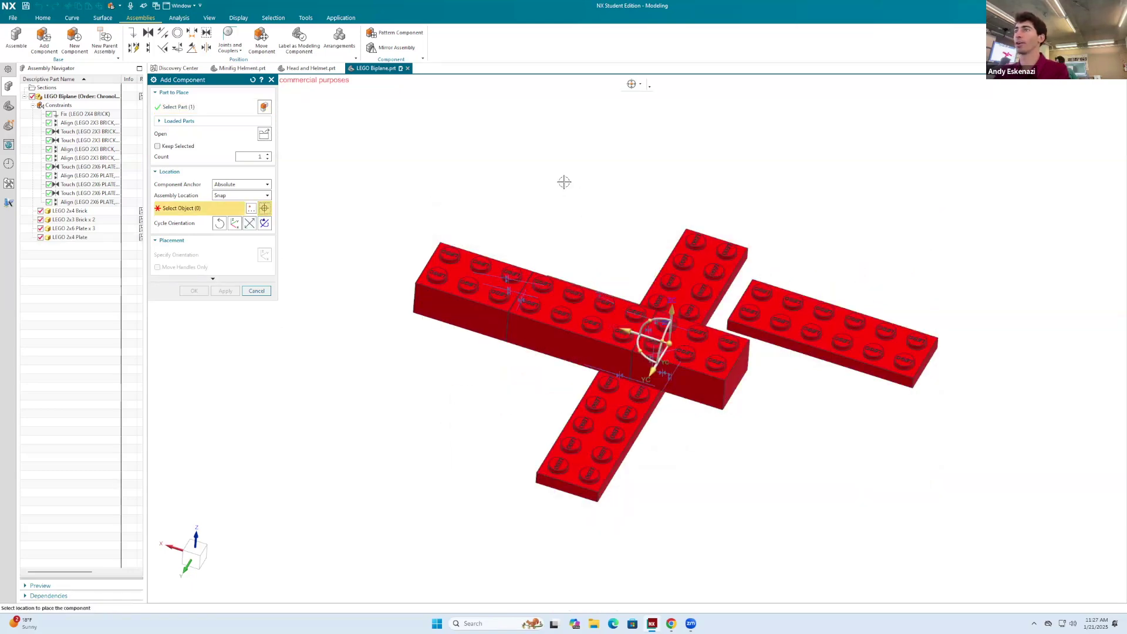
click(576, 192)
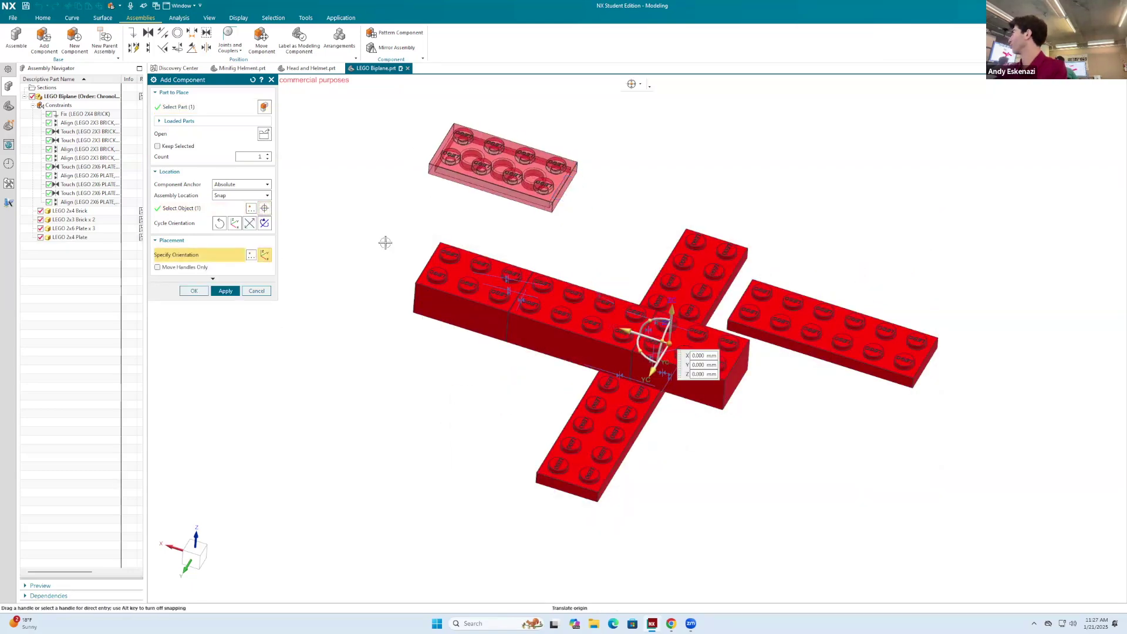
click(225, 291)
click(272, 80)
Align the third 2x6 plate's underside with the near 2x3 brick's top face, reversing the direction so the faces touch.
middle_drag(646, 381, 746, 269)
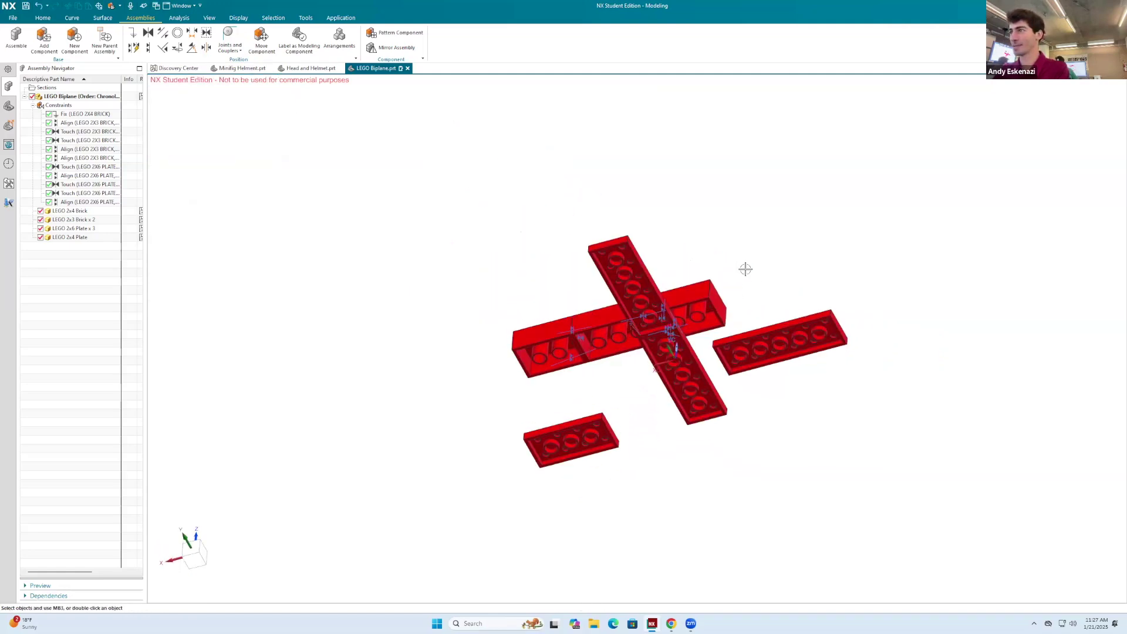
scroll(745, 269, up, 3)
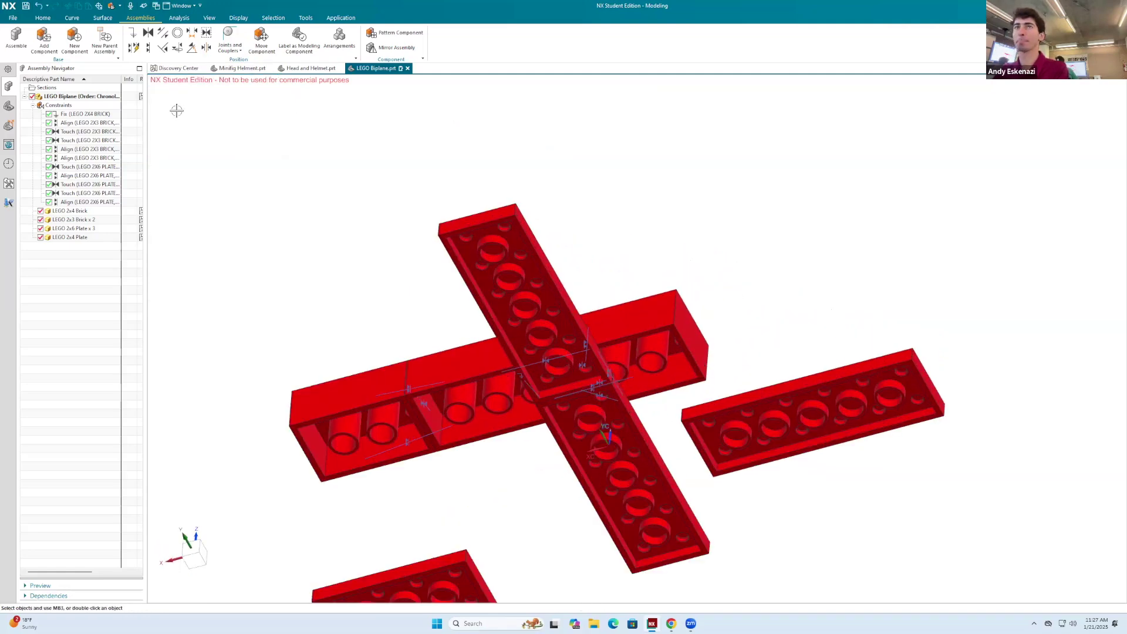
click(148, 47)
scroll(911, 403, up, 4)
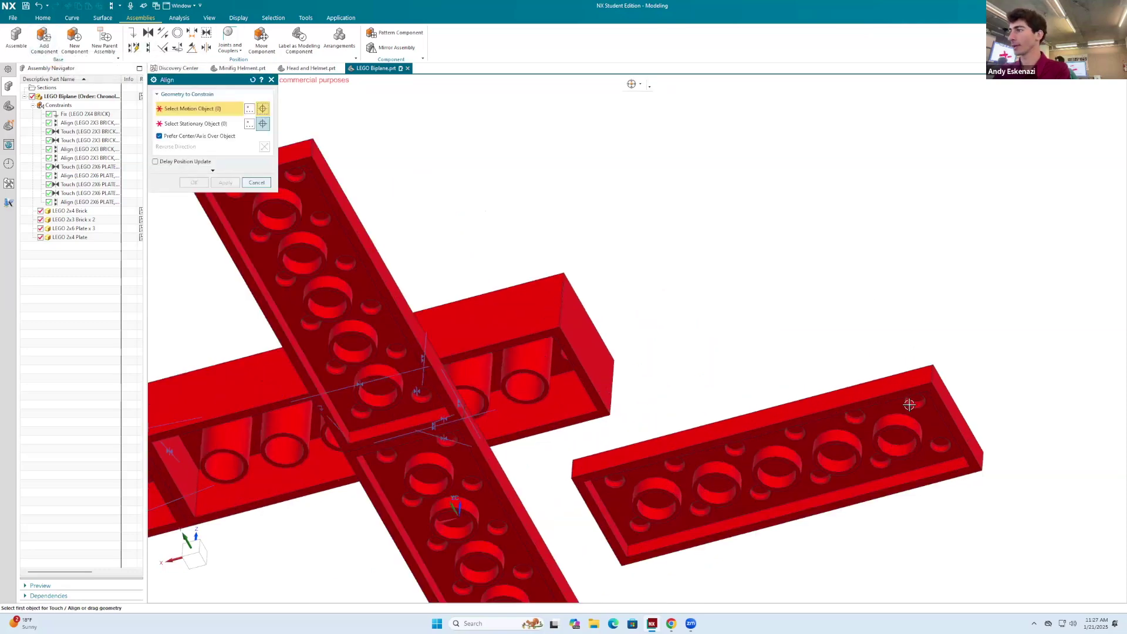
click(910, 411)
middle_drag(818, 302, 763, 329)
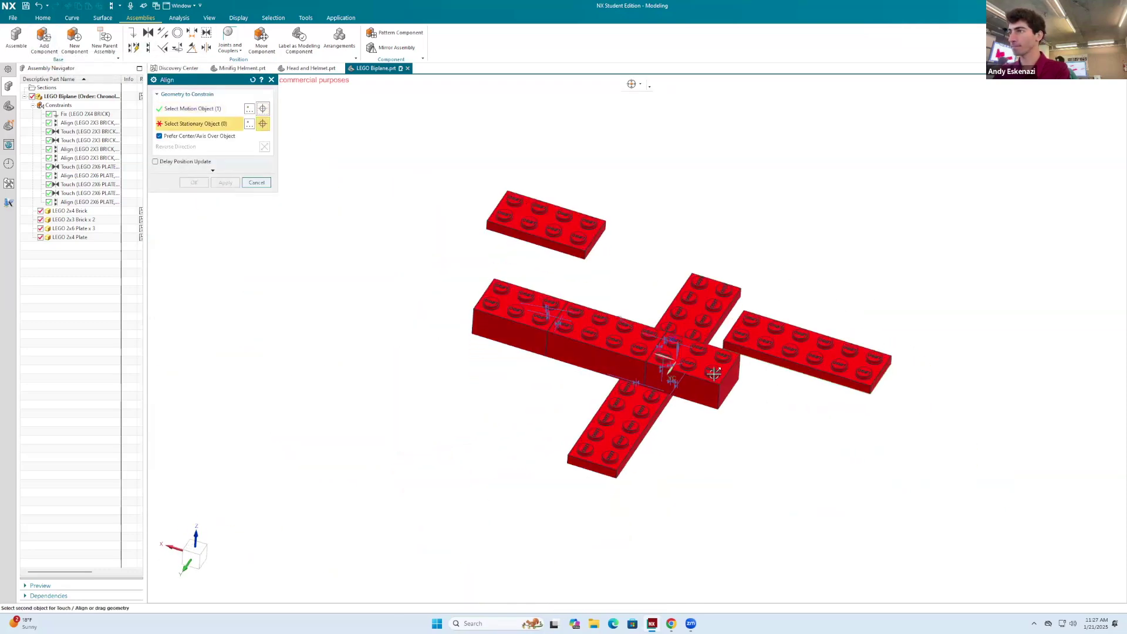
scroll(675, 352, up, 5)
click(652, 323)
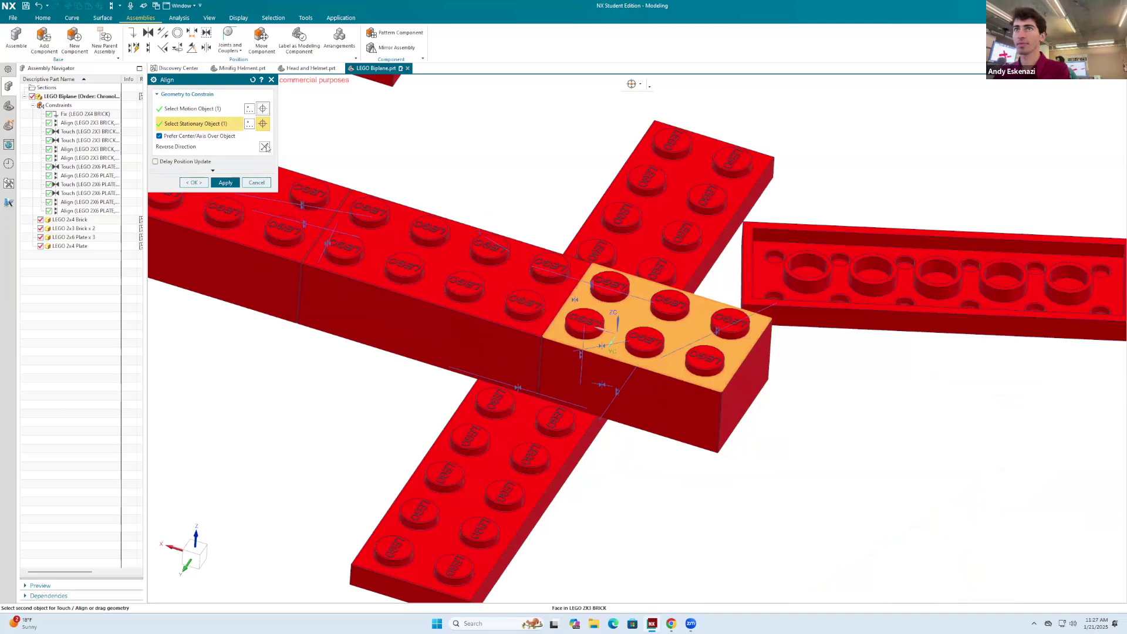
click(265, 147)
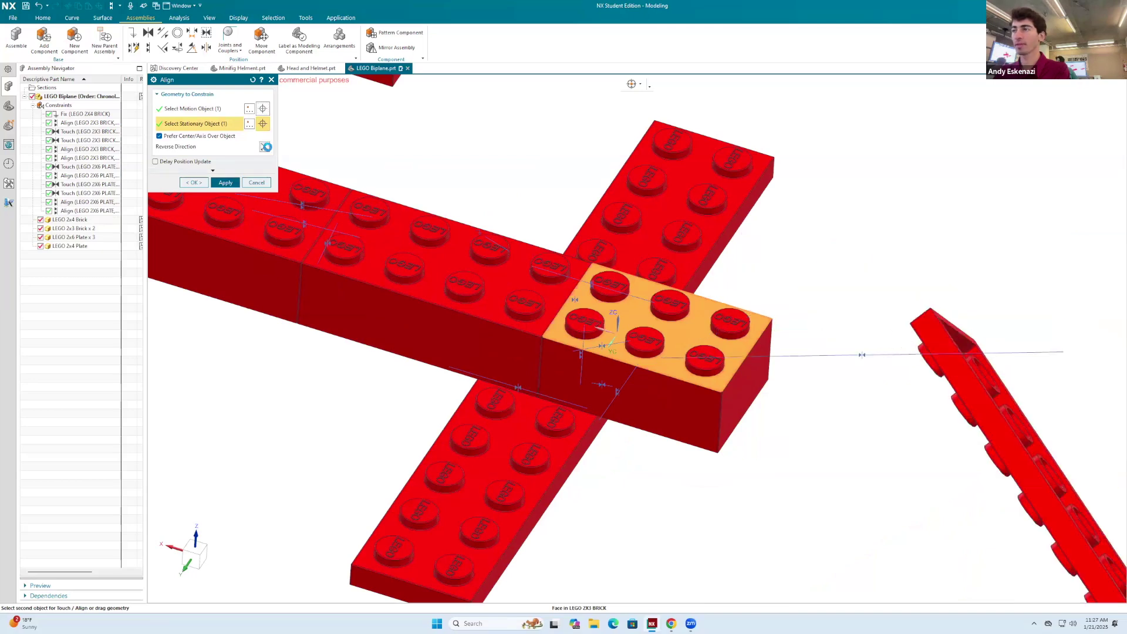
click(226, 183)
Align the third 2x6 plate's long side face with the near 2x3 brick's long side face.
scroll(722, 276, down, 3)
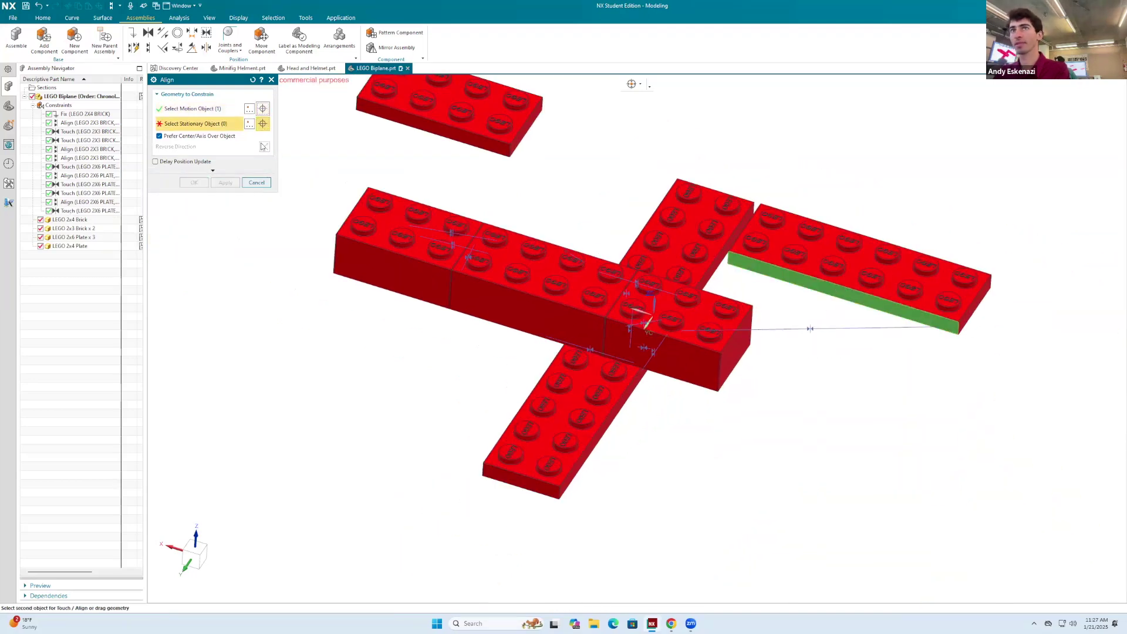
click(707, 363)
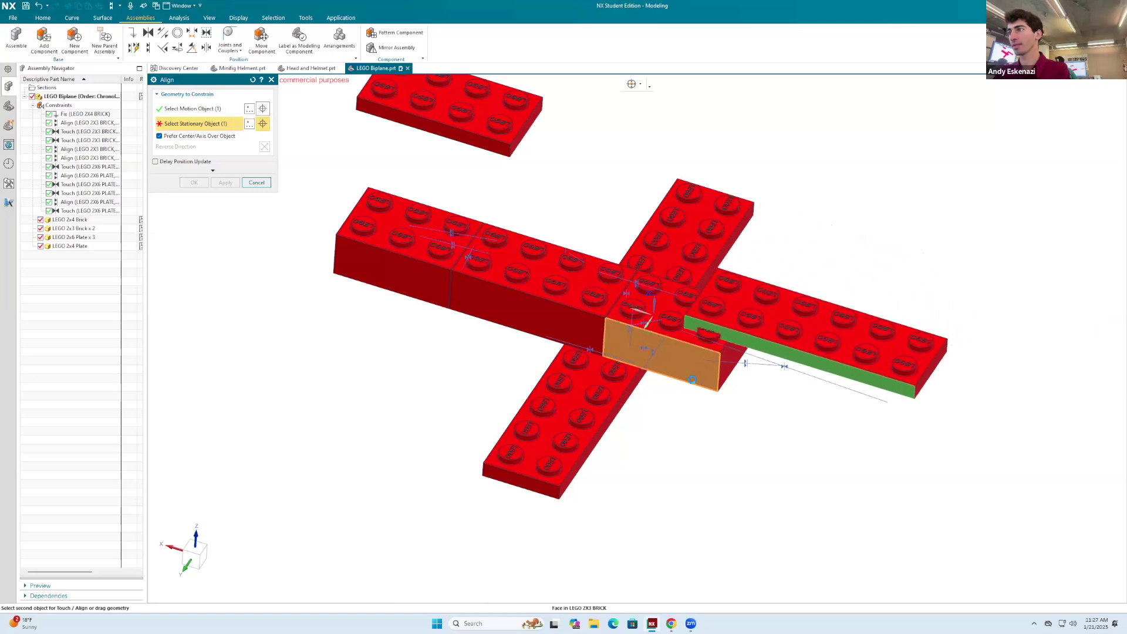
middle_click(609, 301)
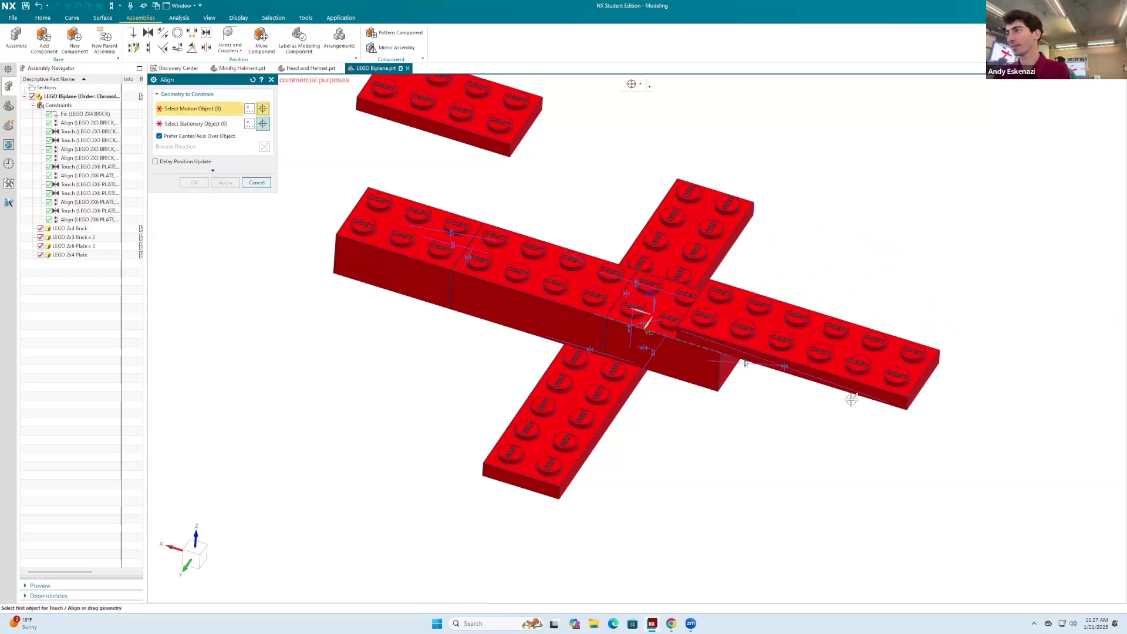
Align the third 2x6 plate's outer end face with the near 2x3 brick's outer end face.
scroll(683, 384, up, 2)
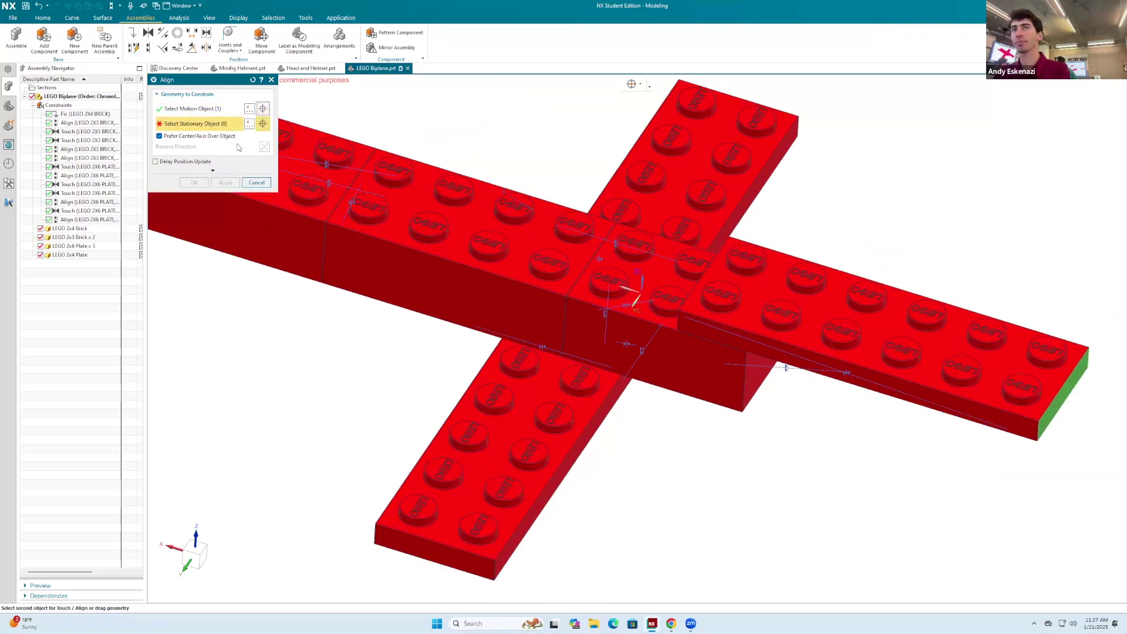
click(762, 378)
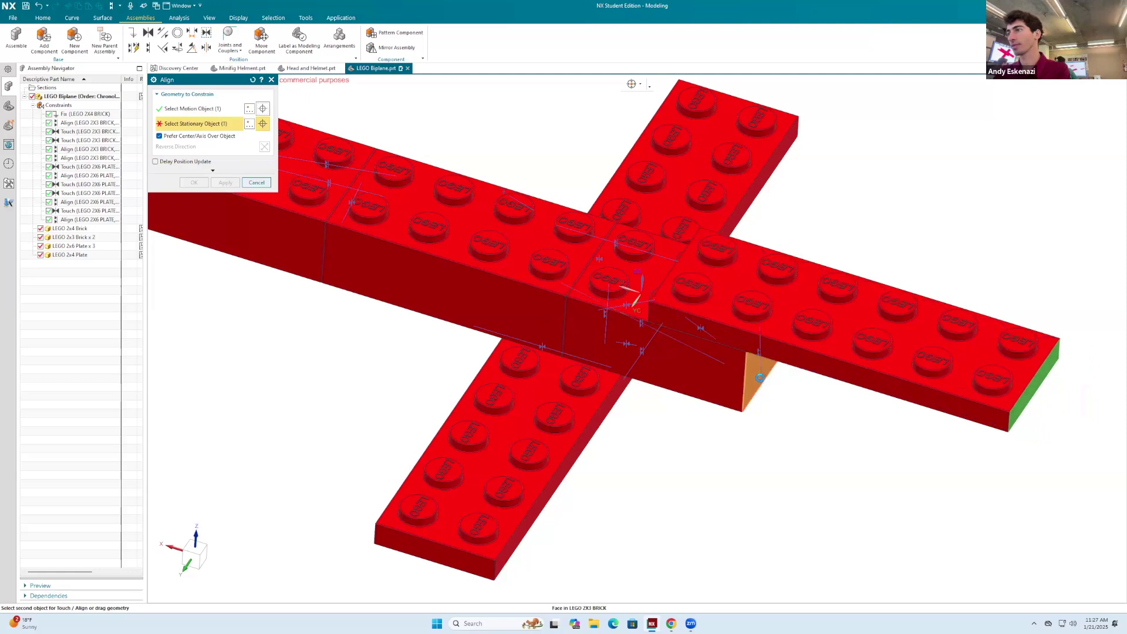
middle_click(742, 396)
scroll(742, 396, down, 4)
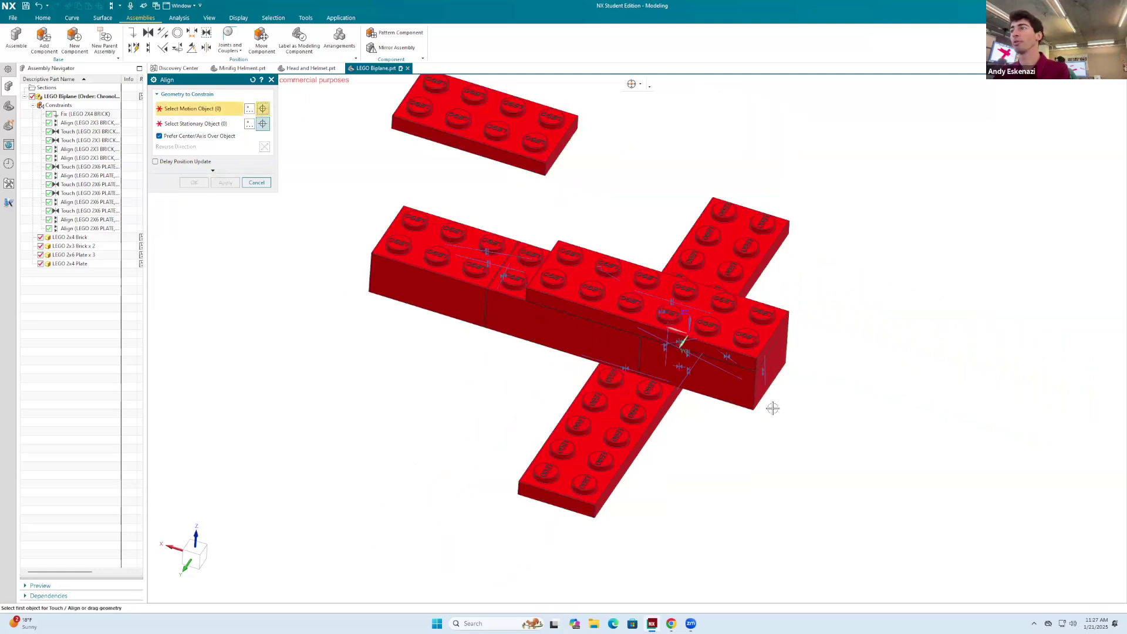
scroll(653, 296, up, 4)
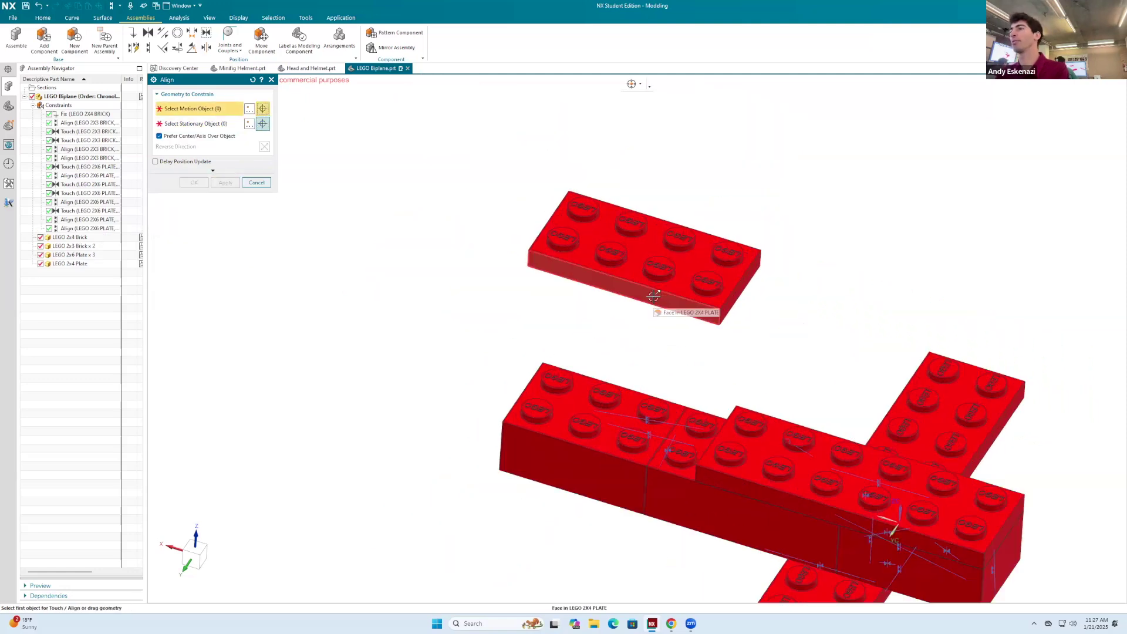
click(653, 296)
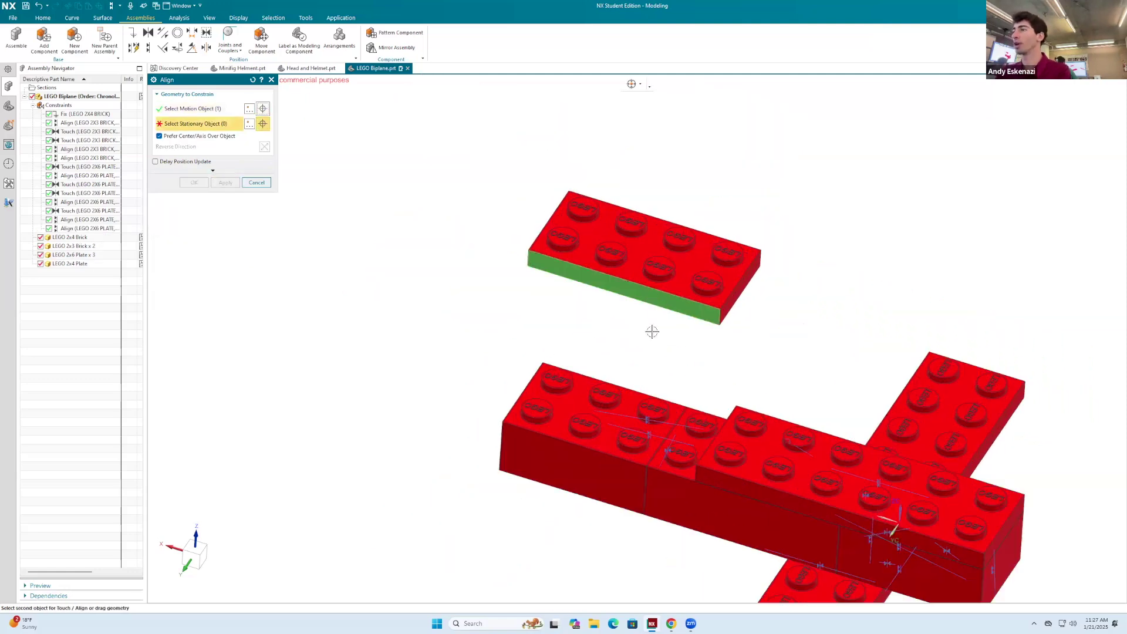
click(176, 109)
middle_drag(586, 224, 376, 508)
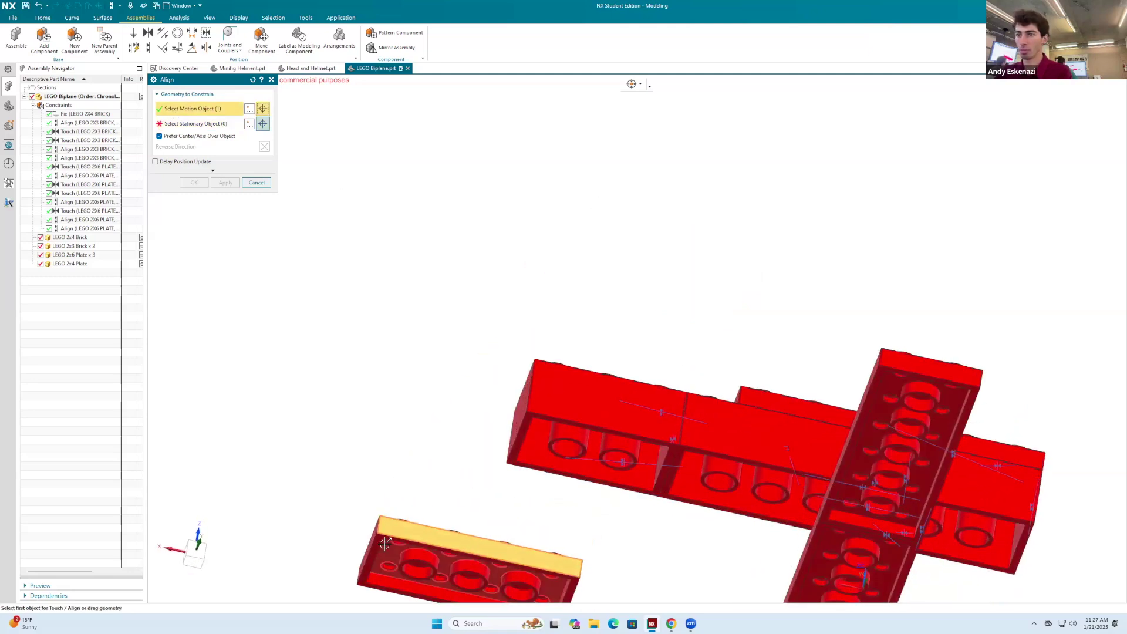
scroll(375, 508, up, 5)
click(375, 508)
scroll(317, 267, down, 5)
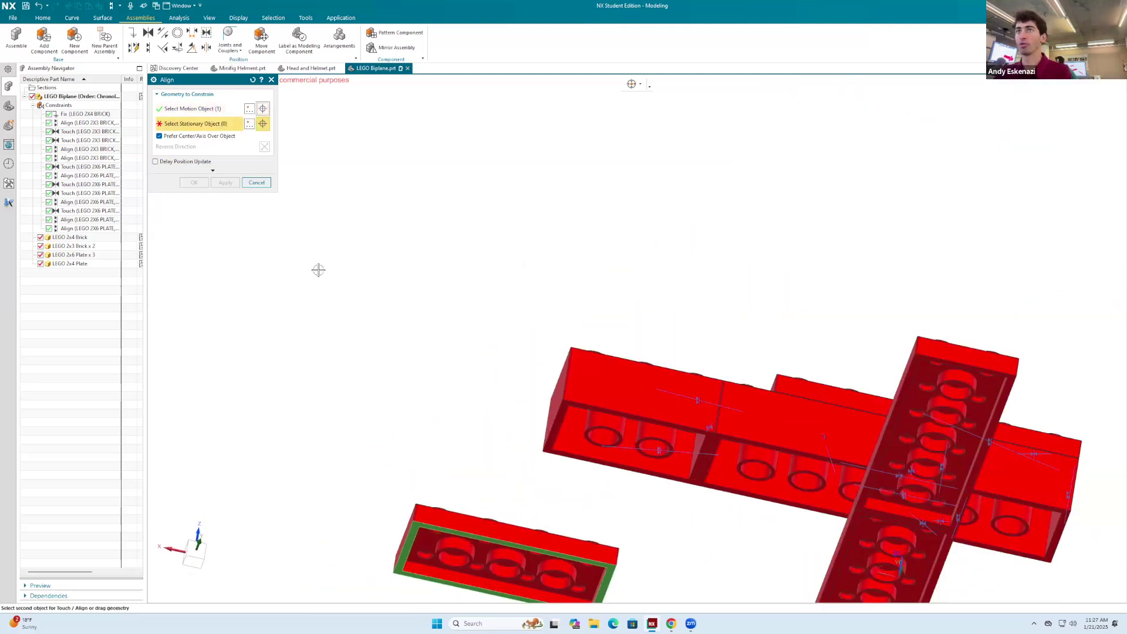
click(256, 182)
Try to rotate the loose 2x4 plate about its vertical axis with Move Component.
middle_drag(512, 242, 511, 309)
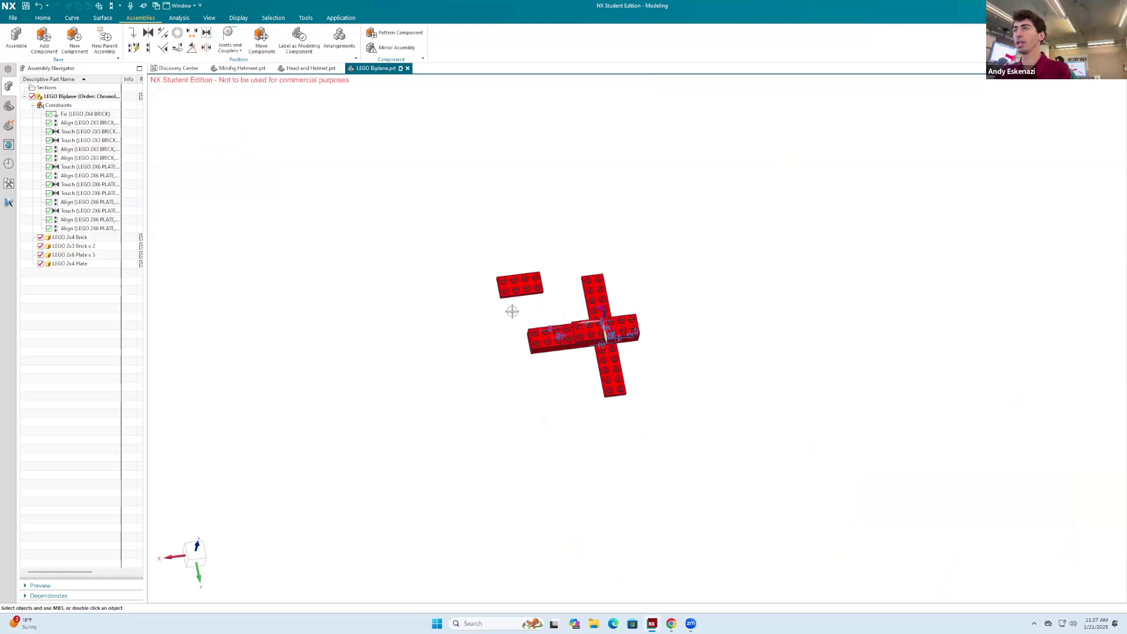
scroll(428, 284, up, 3)
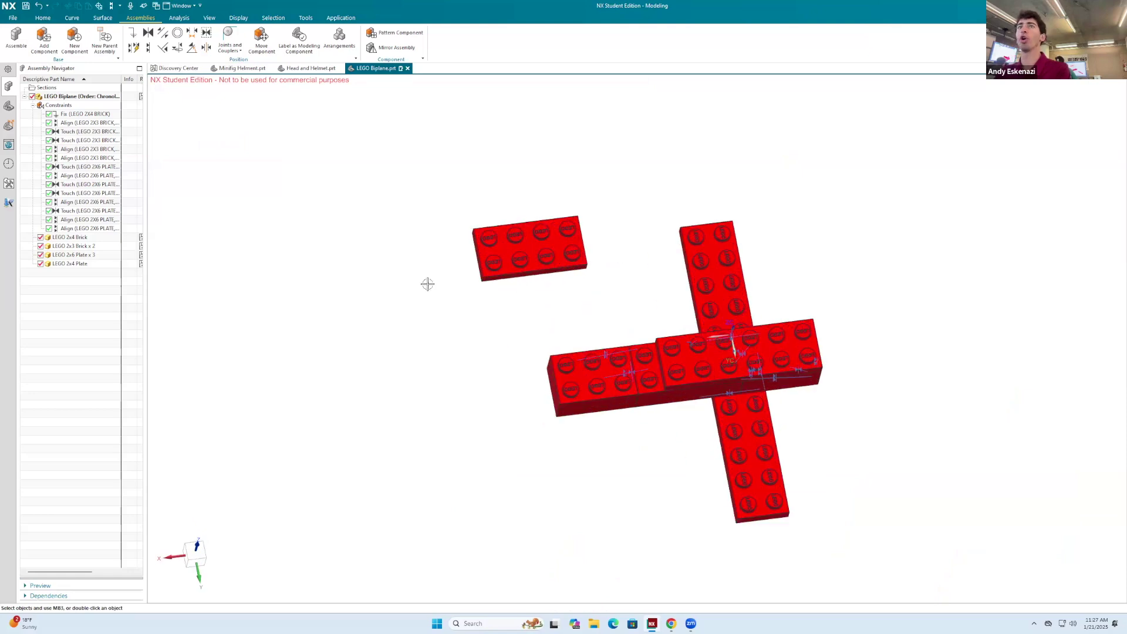
click(262, 47)
click(532, 254)
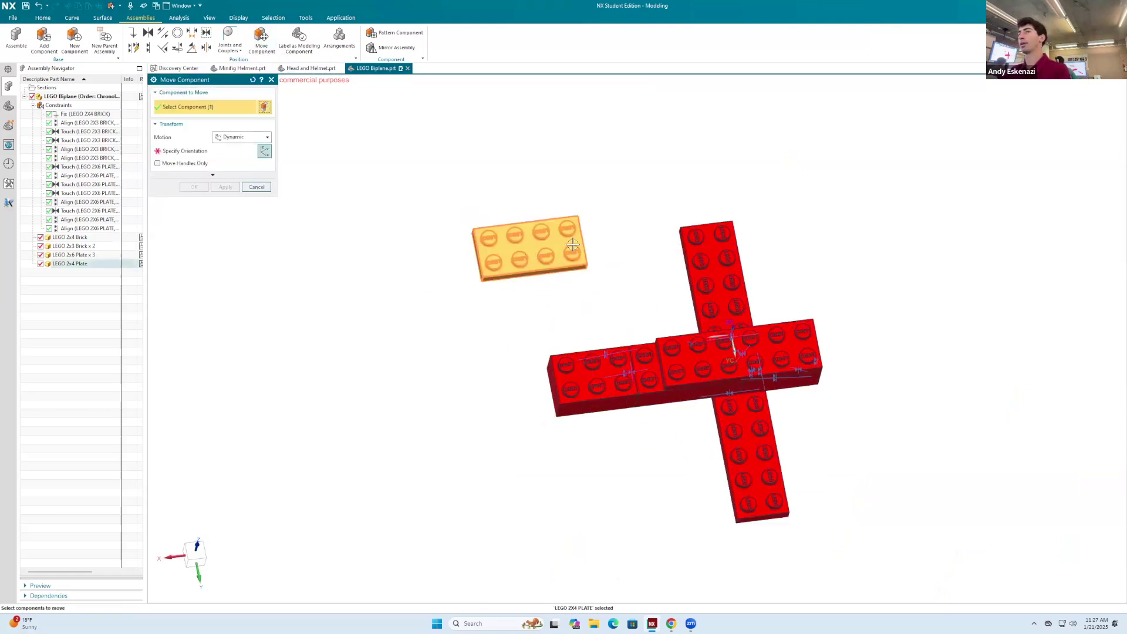
click(199, 151)
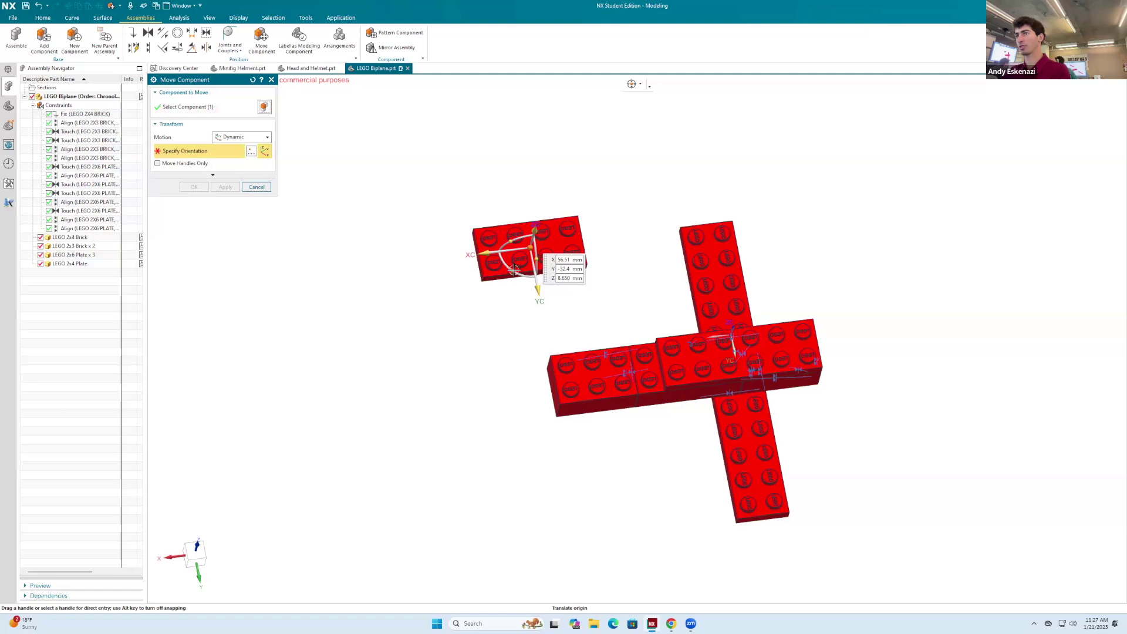
drag(517, 275, 483, 305)
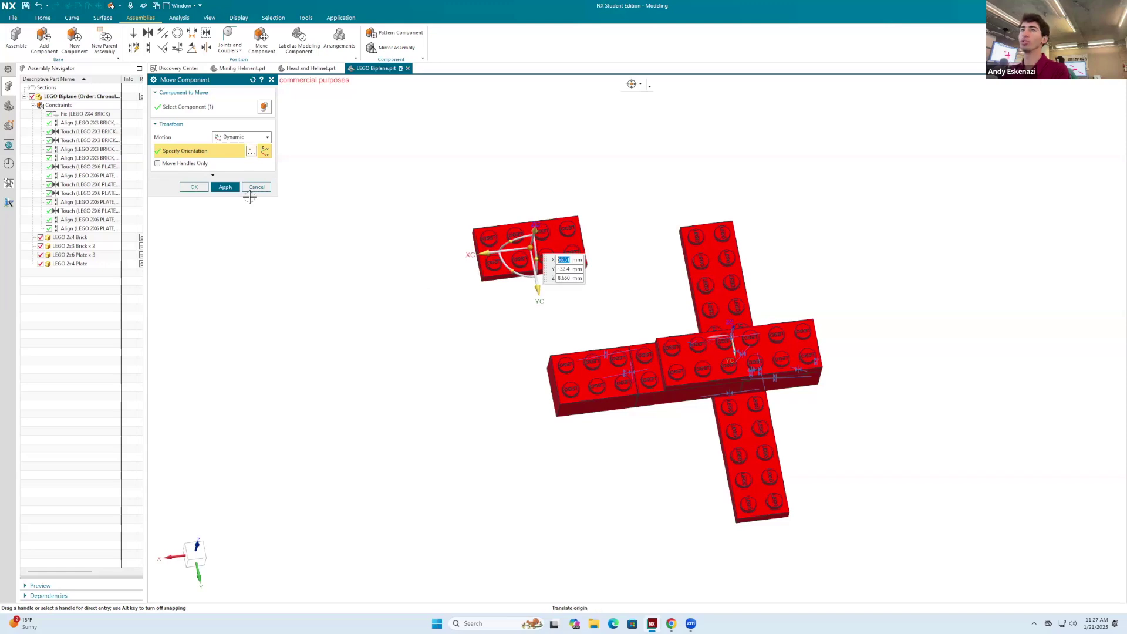
click(233, 189)
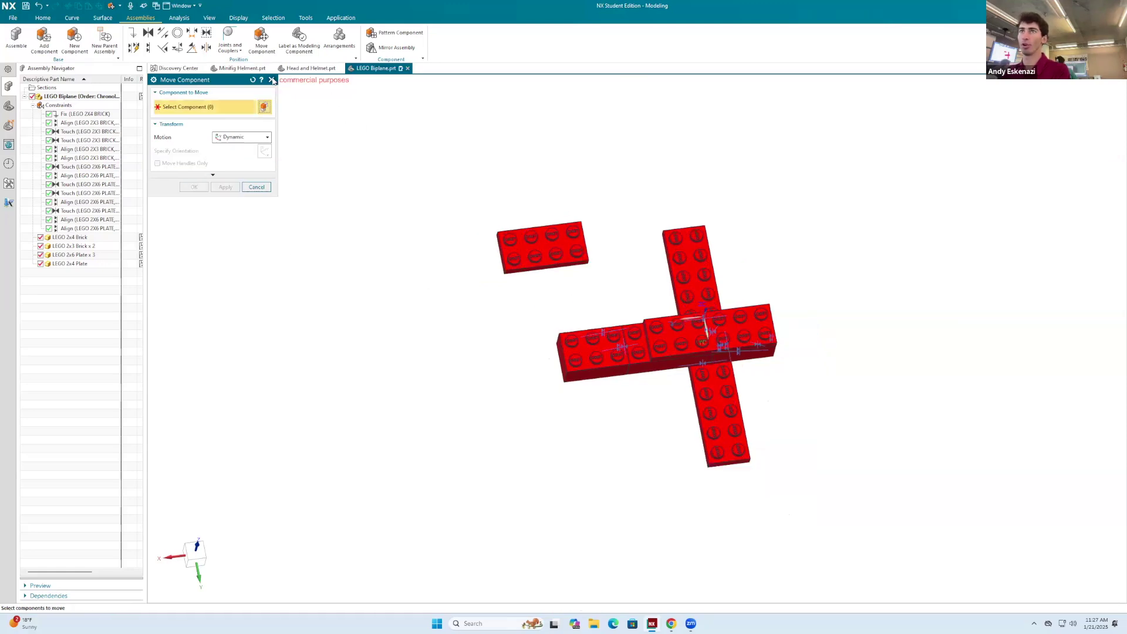
click(271, 80)
Align the 2x4 plate's underside with the 2x4 brick's top face, reversing the direction so the faces touch.
click(148, 48)
middle_drag(592, 290, 590, 135)
scroll(598, 445, up, 4)
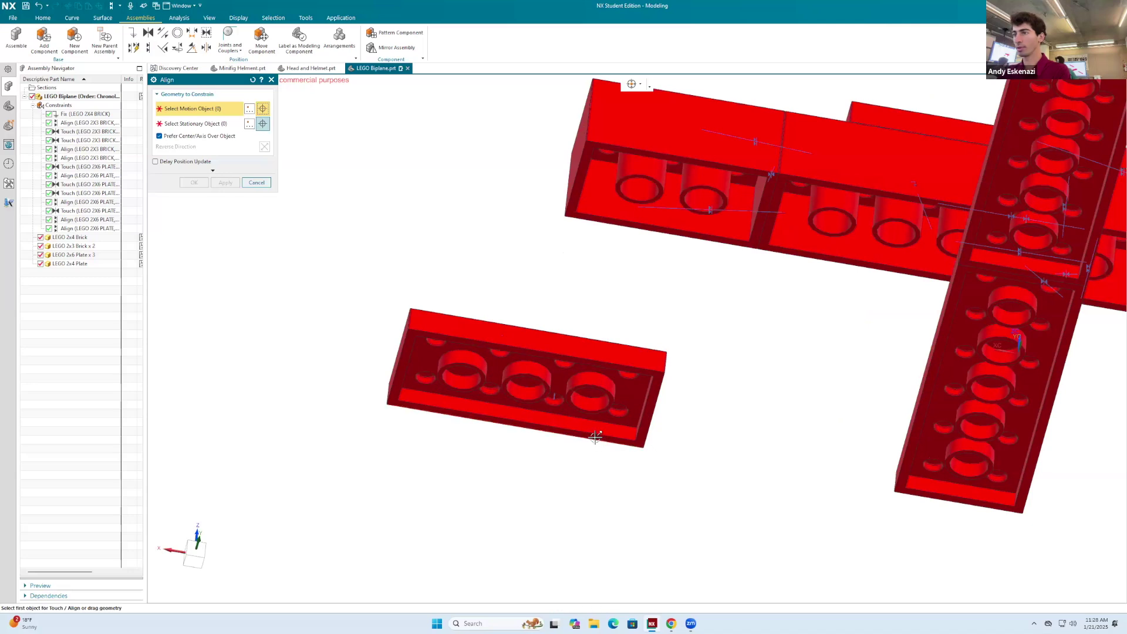
scroll(597, 441, up, 3)
click(608, 445)
scroll(644, 460, down, 8)
middle_drag(671, 404, 674, 473)
scroll(681, 452, up, 5)
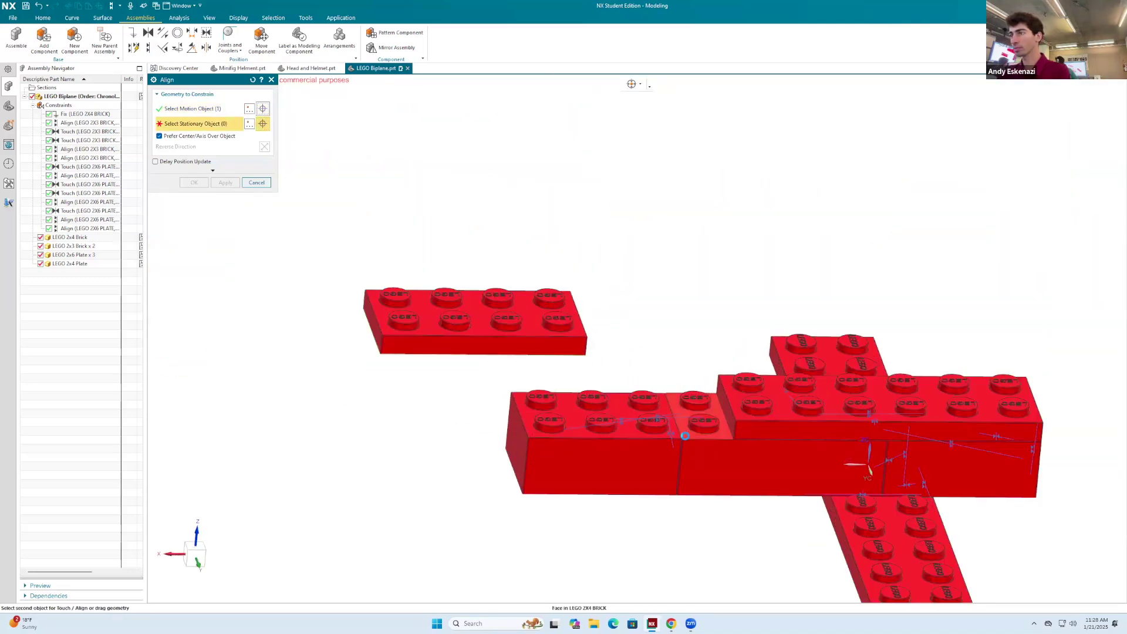
click(685, 435)
click(265, 146)
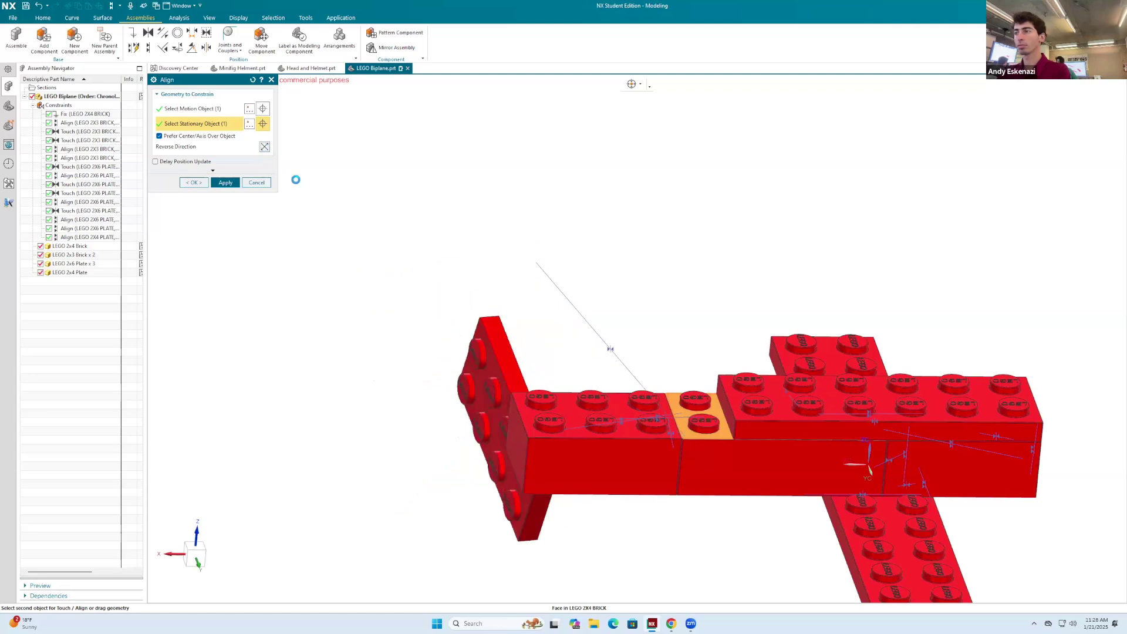
click(225, 183)
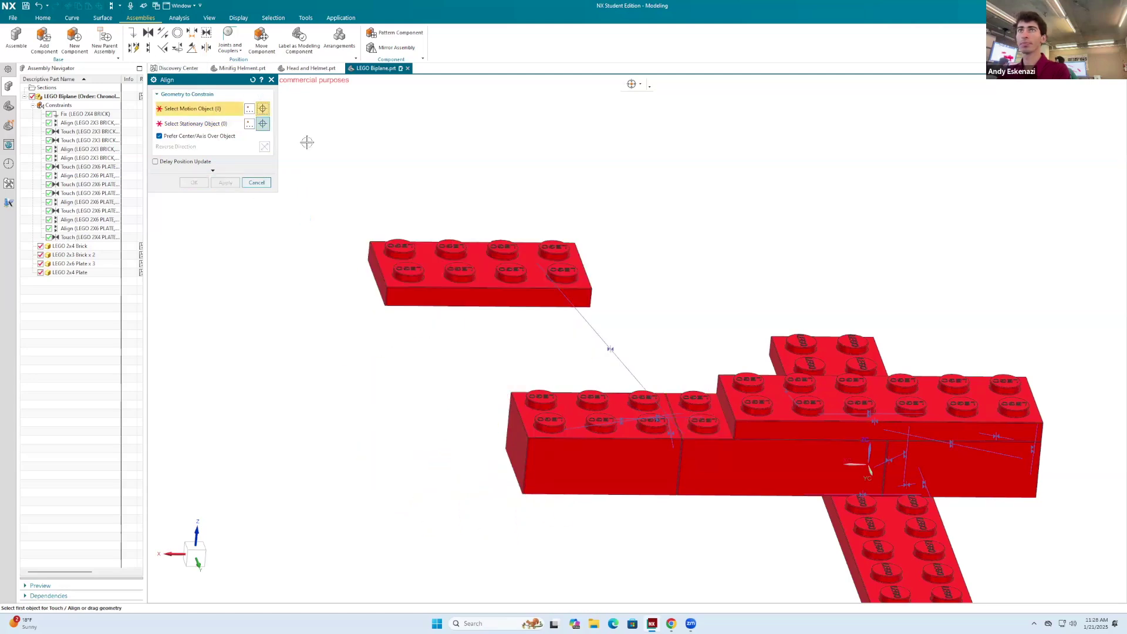
Align the 2x4 plate's long side face with the long side face of the 2x3 brick at the far end.
middle_drag(594, 256, 646, 276)
scroll(684, 291, up, 4)
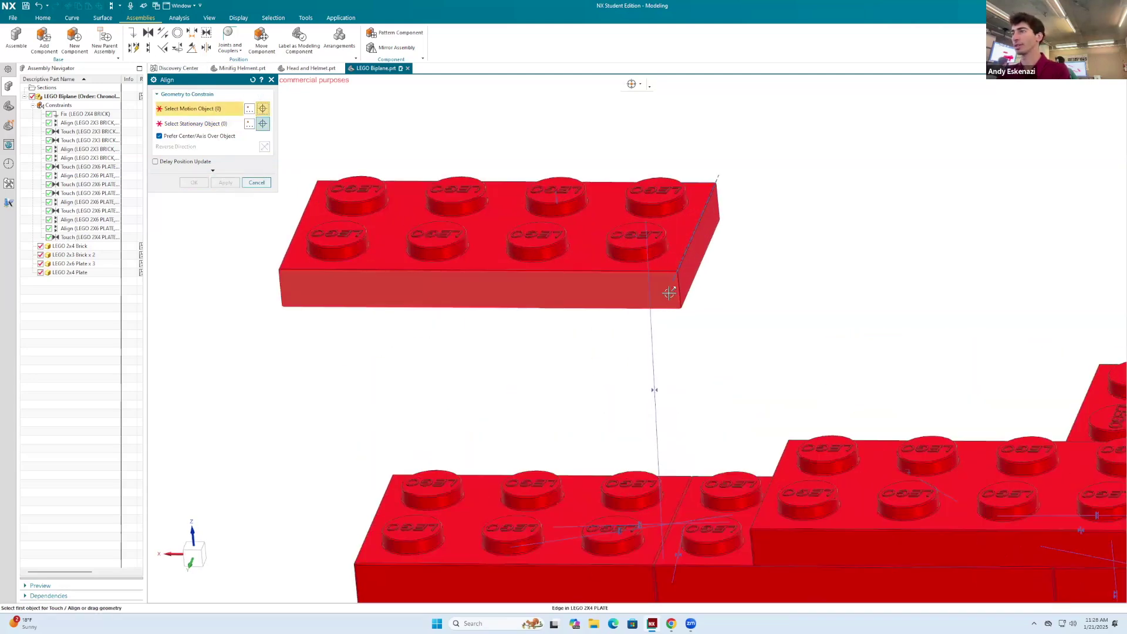
click(685, 290)
scroll(686, 289, down, 5)
click(649, 385)
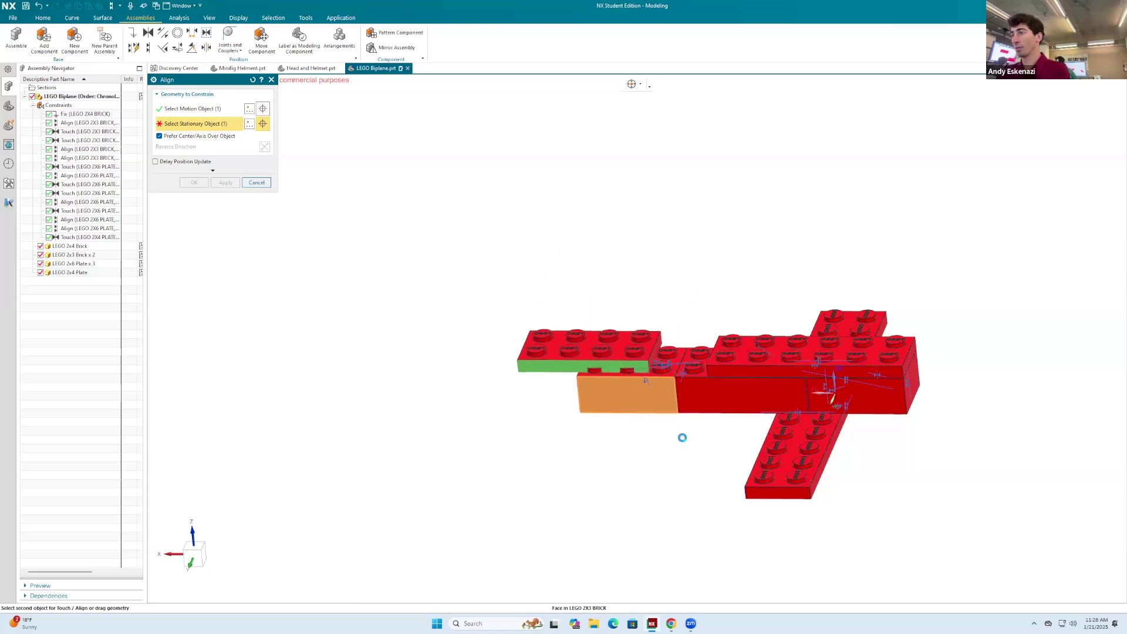
click(226, 183)
Try to align the 2x4 plate's inner end face with the facing end face of the top 2x6 plate.
scroll(706, 368, up, 4)
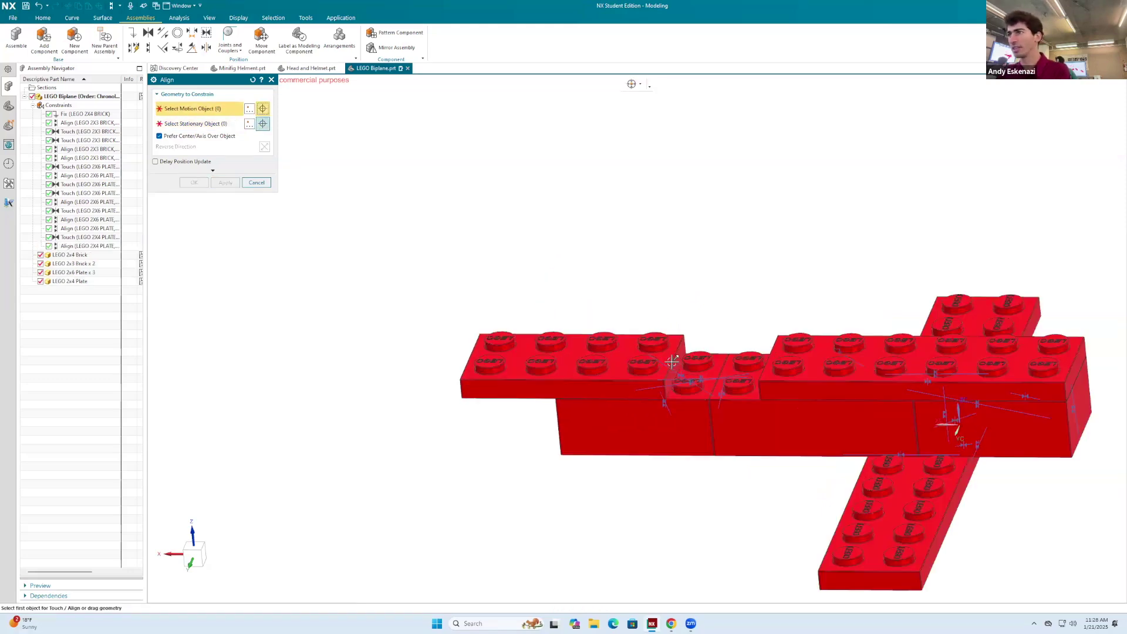
click(703, 368)
scroll(703, 368, down, 3)
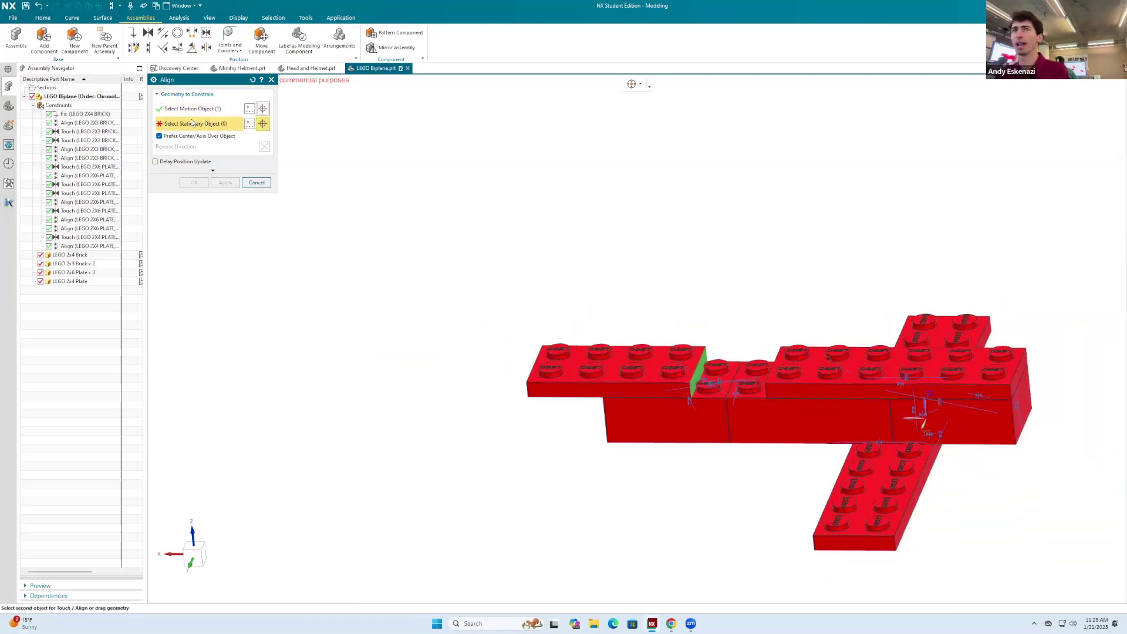
scroll(757, 376, up, 5)
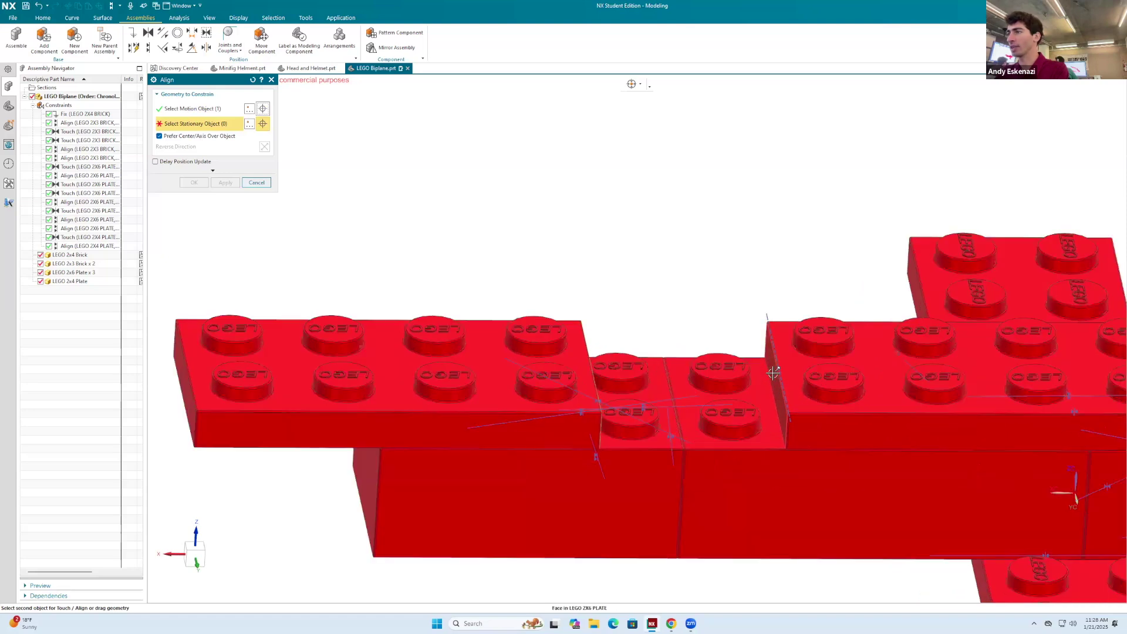
click(773, 374)
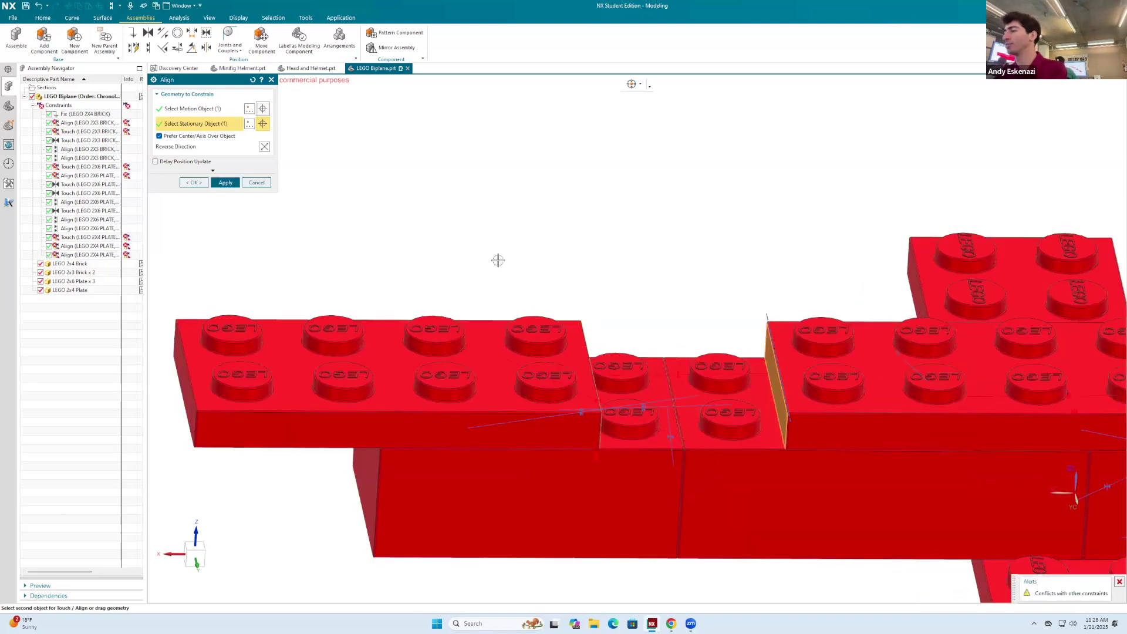
key(Escape)
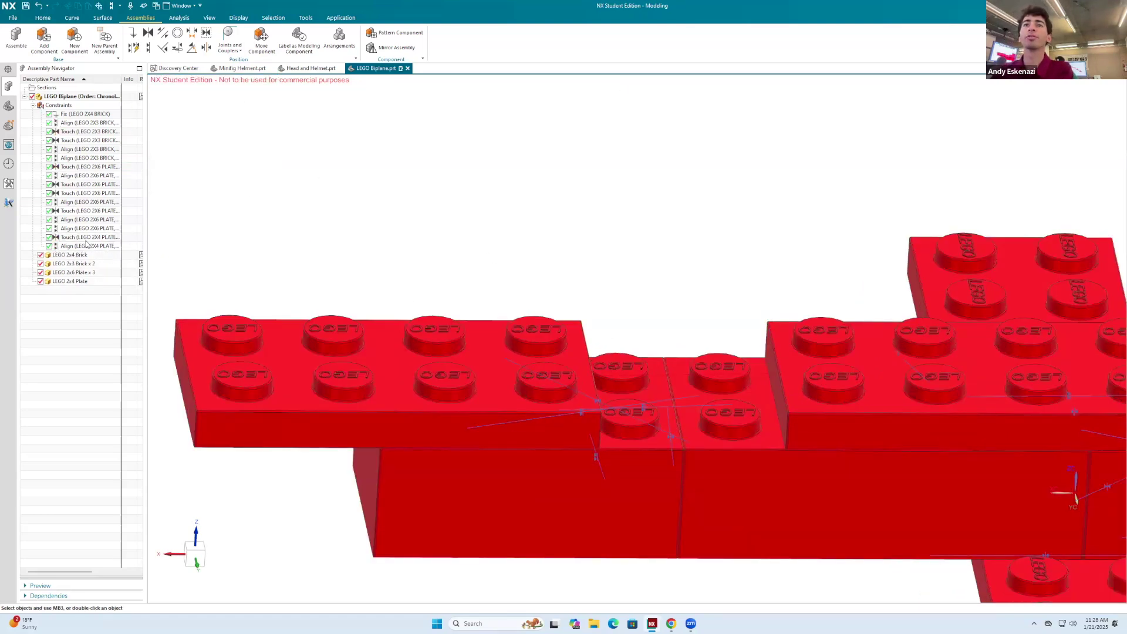
Delete the 2x4 plate's side-face Align constraint, and constrain its inner end face to touch the top 2x6 plate's end face.
right_click(80, 247)
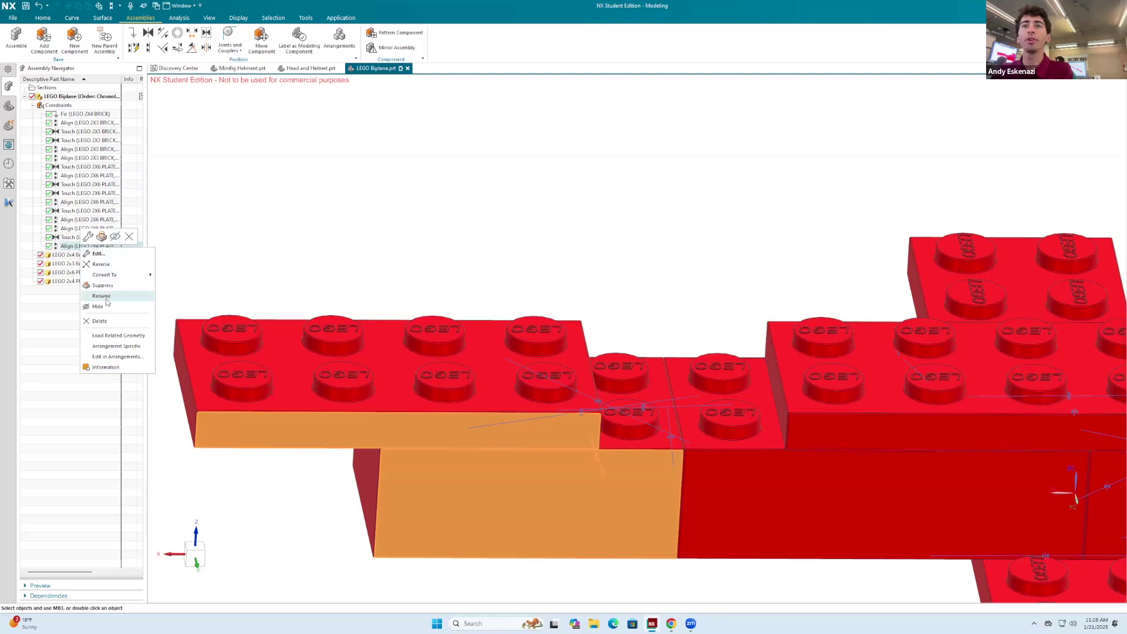
click(100, 320)
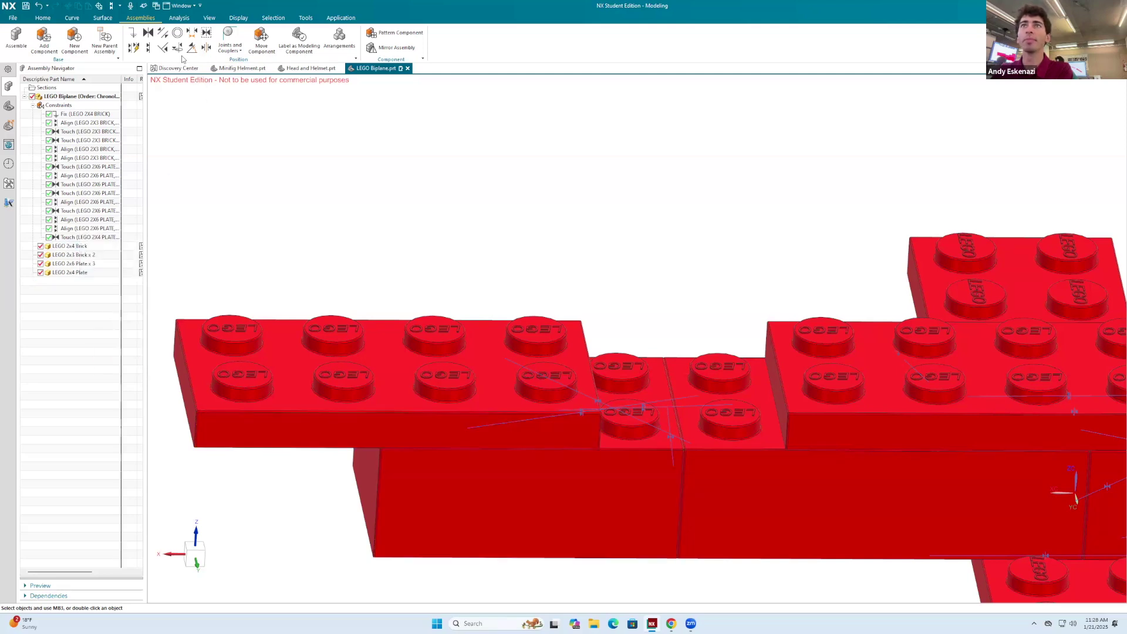
click(149, 49)
scroll(516, 300, down, 3)
middle_drag(516, 299, 670, 335)
click(554, 345)
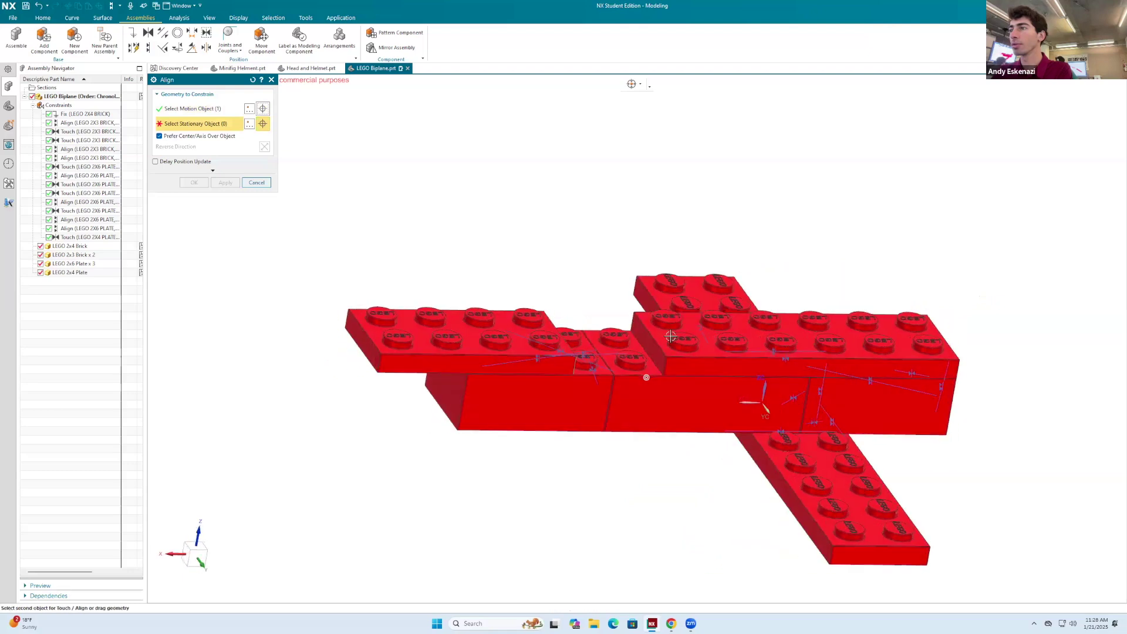
click(657, 352)
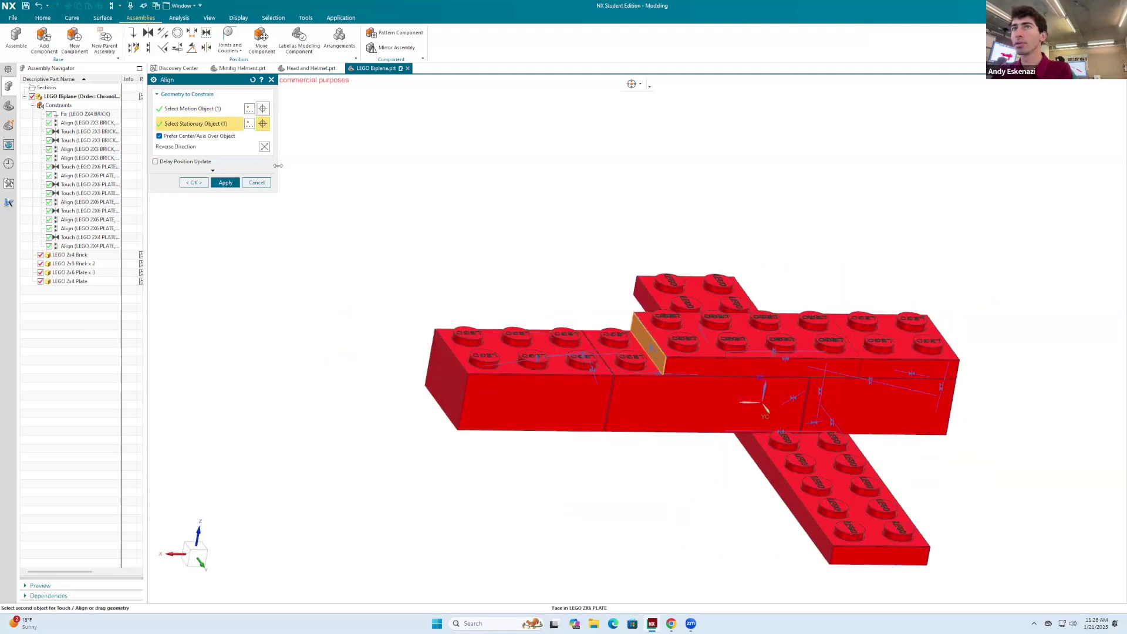
click(265, 146)
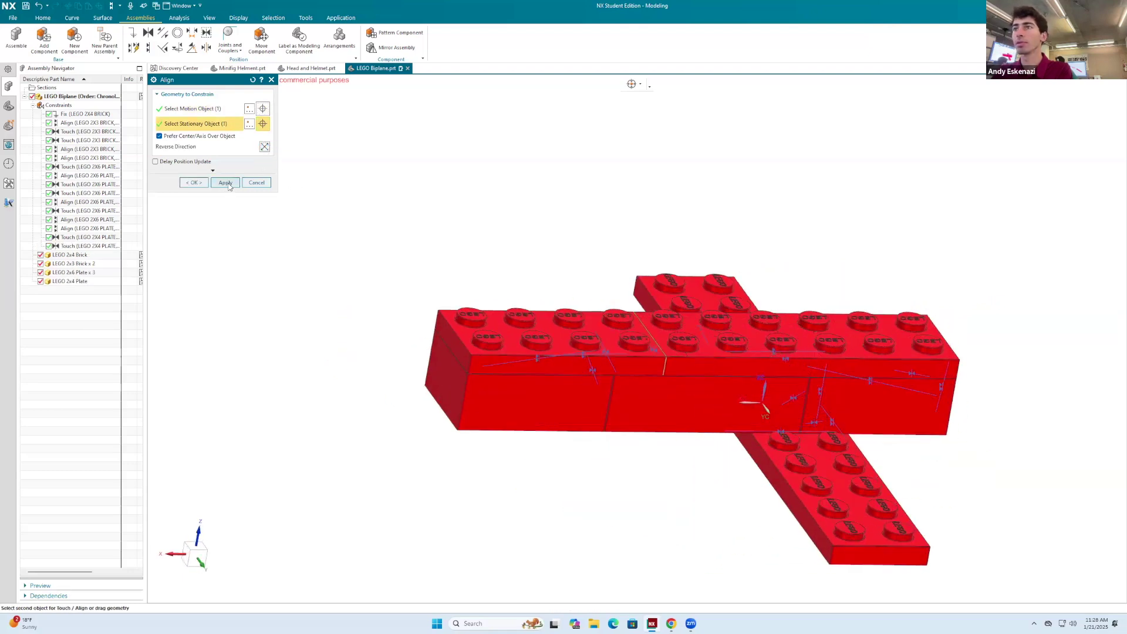
click(225, 182)
middle_drag(646, 302, 558, 312)
click(271, 79)
Start adding a component and check the part files in the Siemens NX folder.
middle_drag(675, 329, 717, 348)
scroll(717, 349, up, 3)
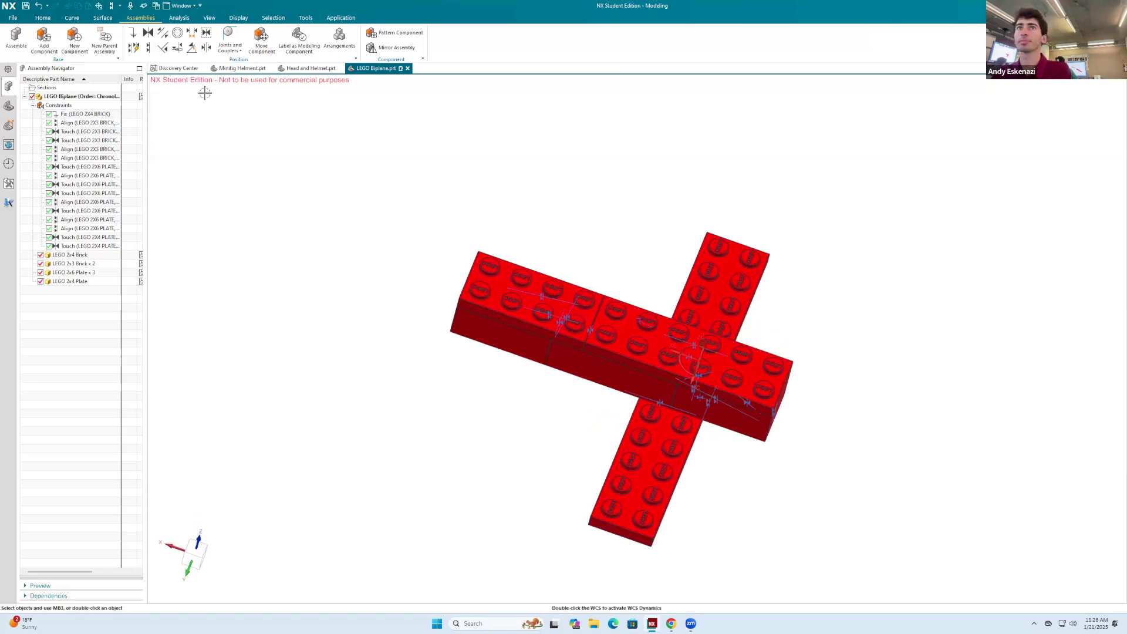
click(42, 41)
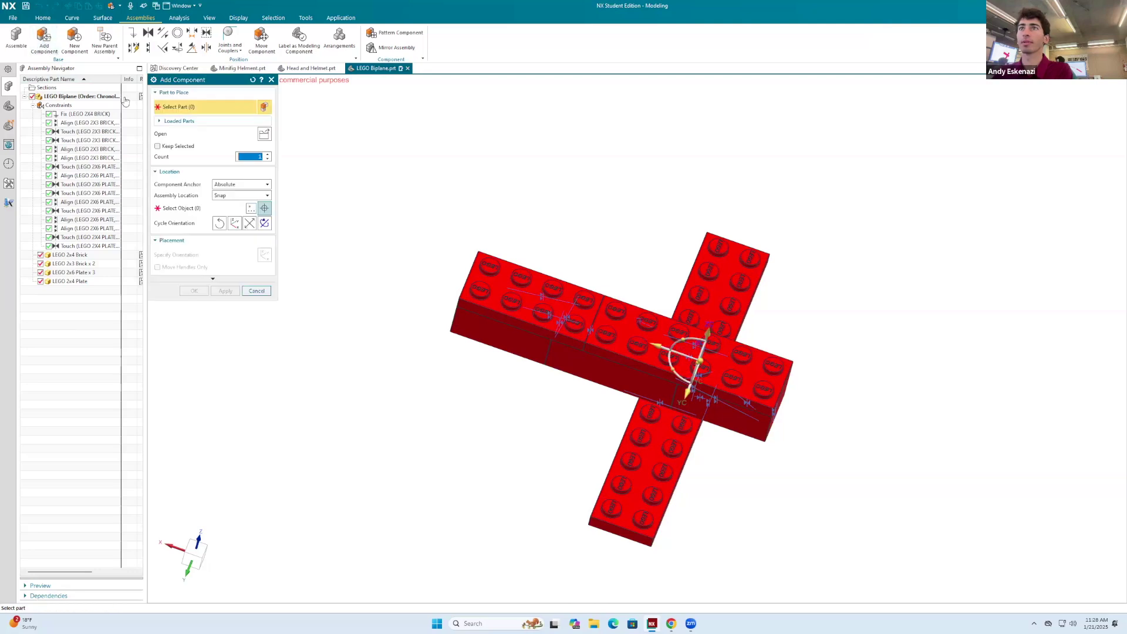
click(263, 135)
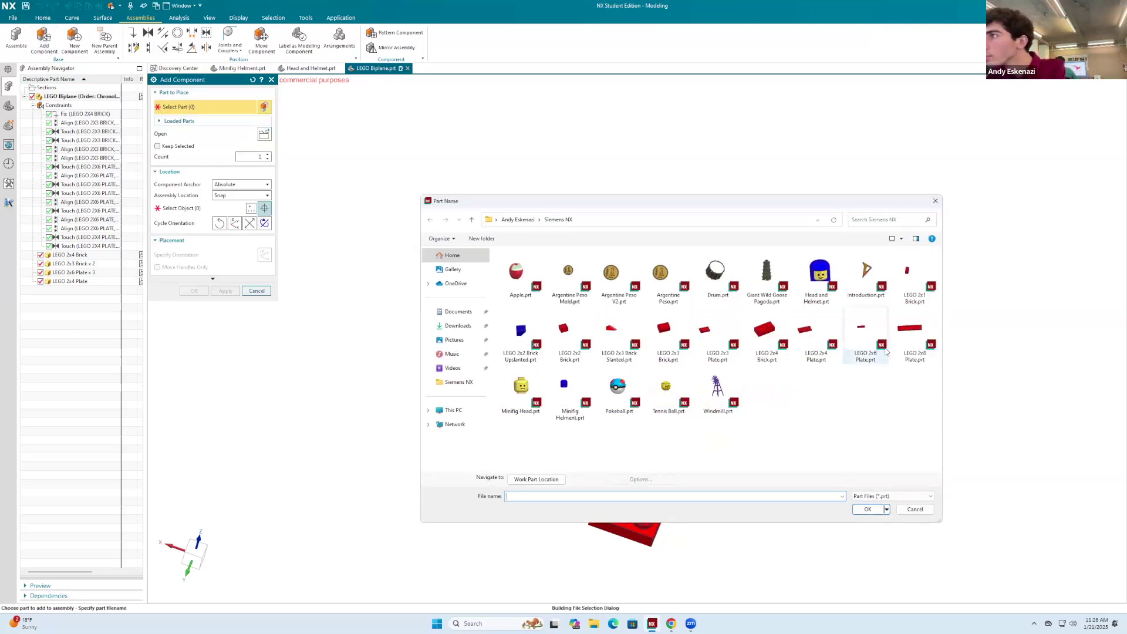
click(883, 511)
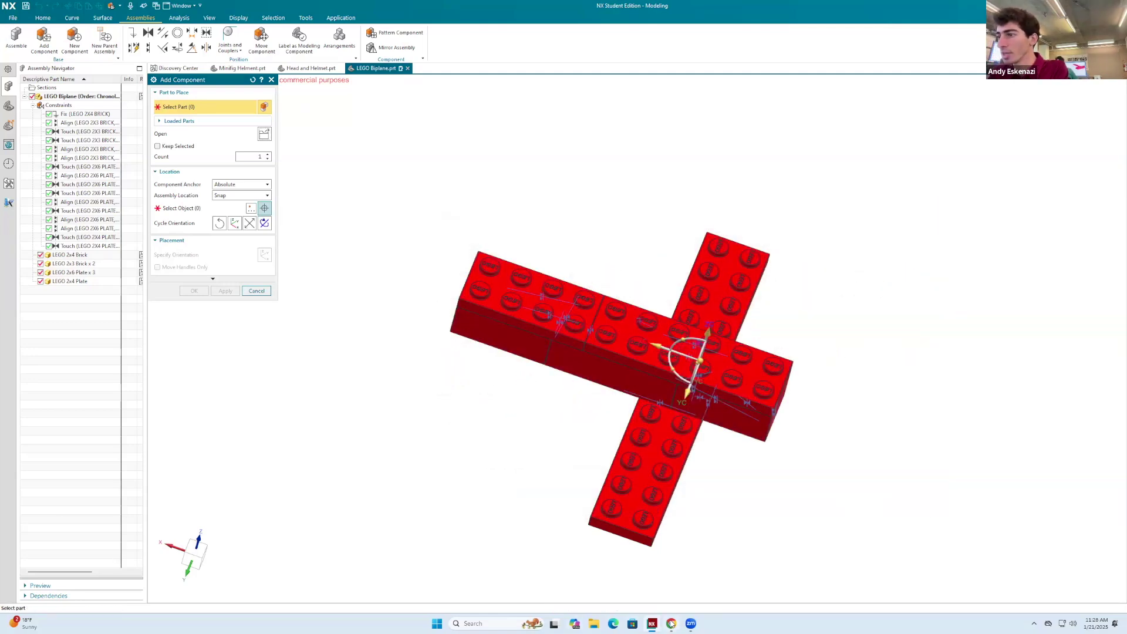
Switch to Chrome and download LEGO 2x2 Brick Slanted.prt from the Session 5 folder of the How-to-CAD-Siemens-NX GitHub repository.
click(672, 624)
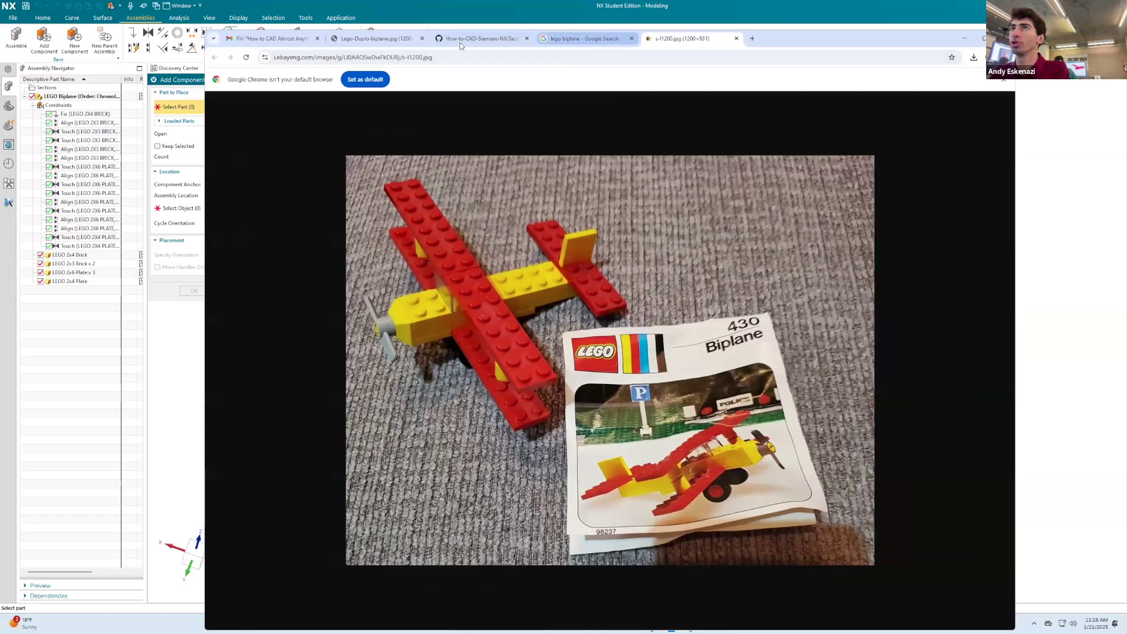
click(375, 39)
click(478, 38)
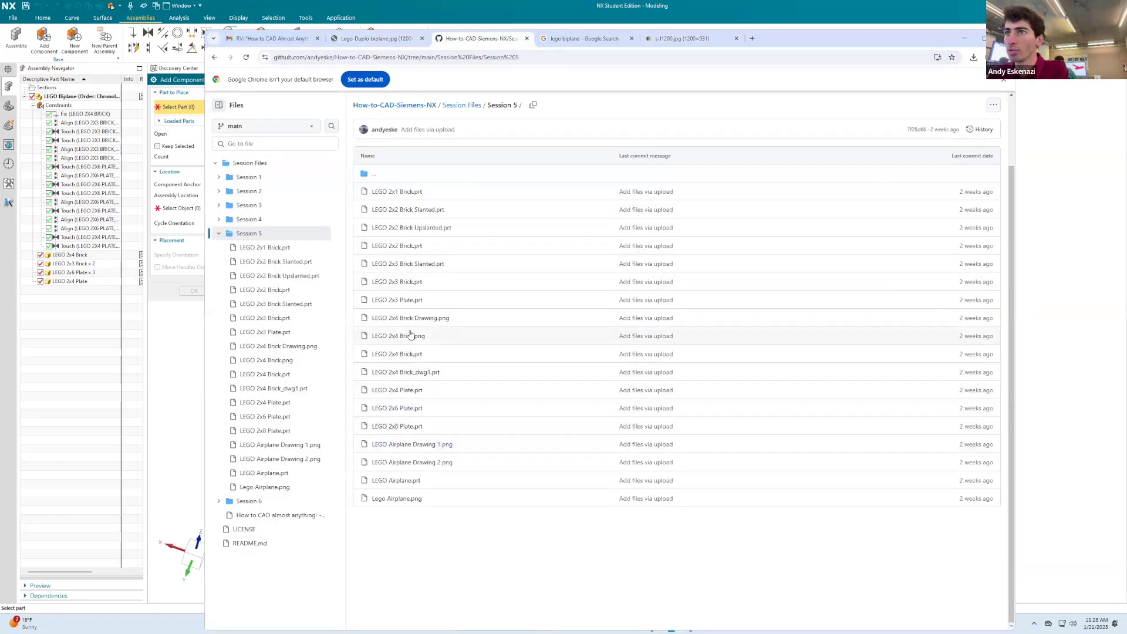
click(410, 211)
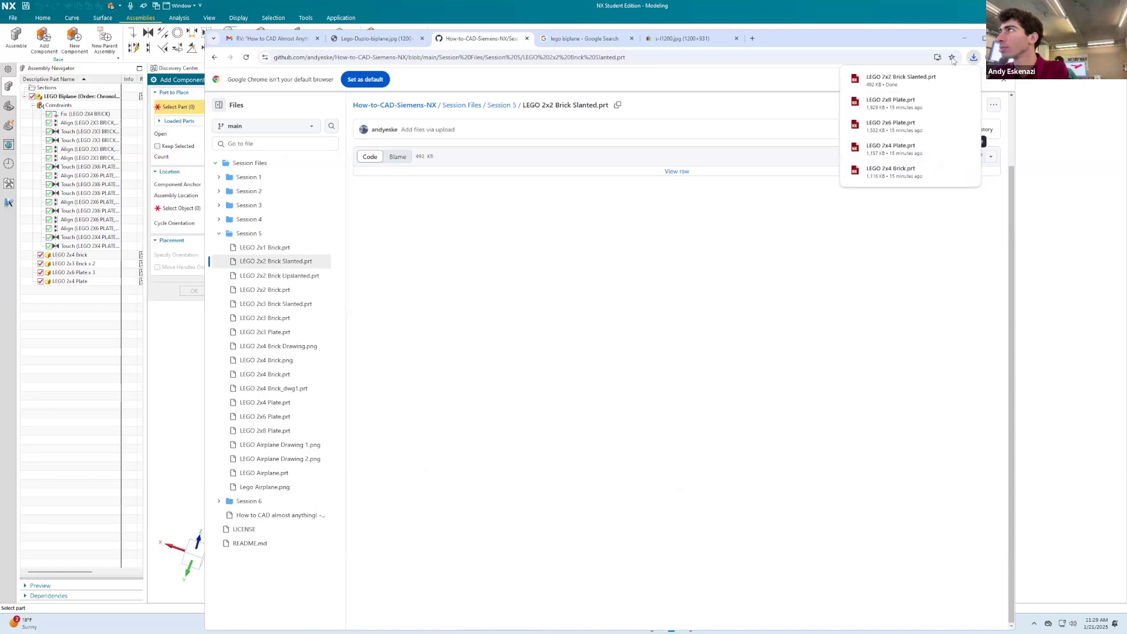
click(962, 41)
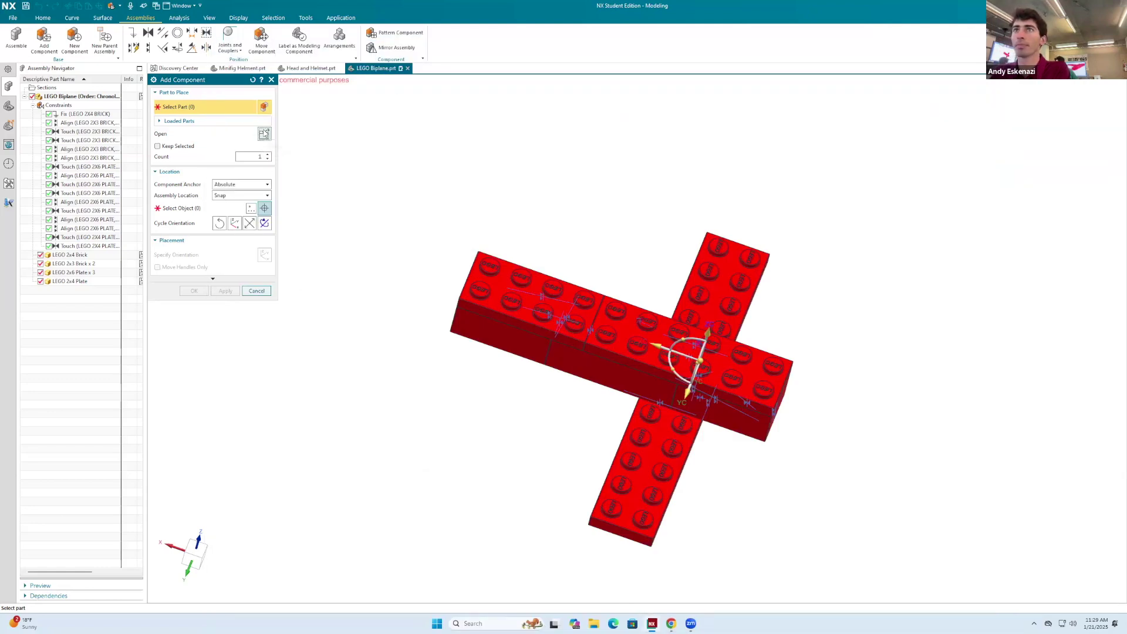
Back in Siemens NX, load LEGO 2x2 Brick Slanted.prt from the Downloads folder as the component to add.
click(264, 134)
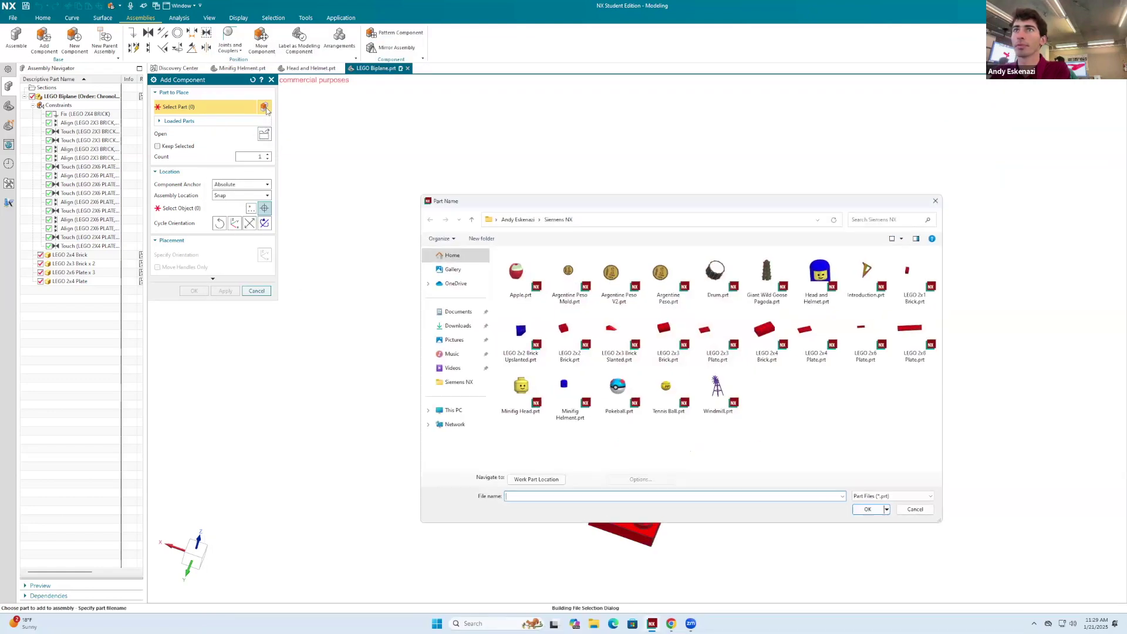
click(457, 326)
click(539, 278)
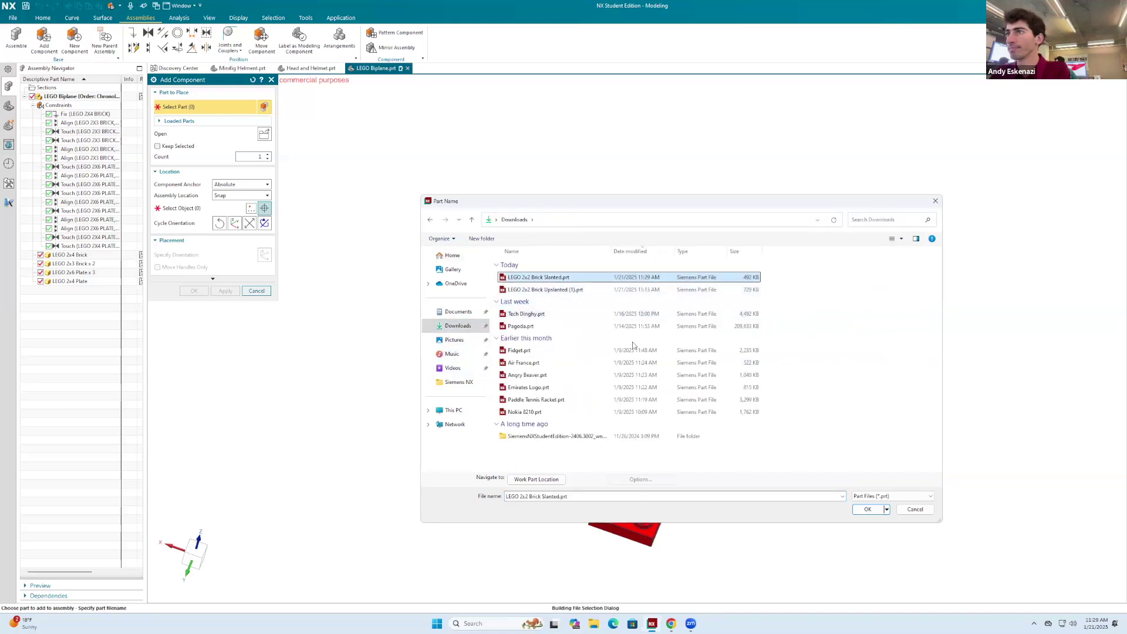
click(876, 510)
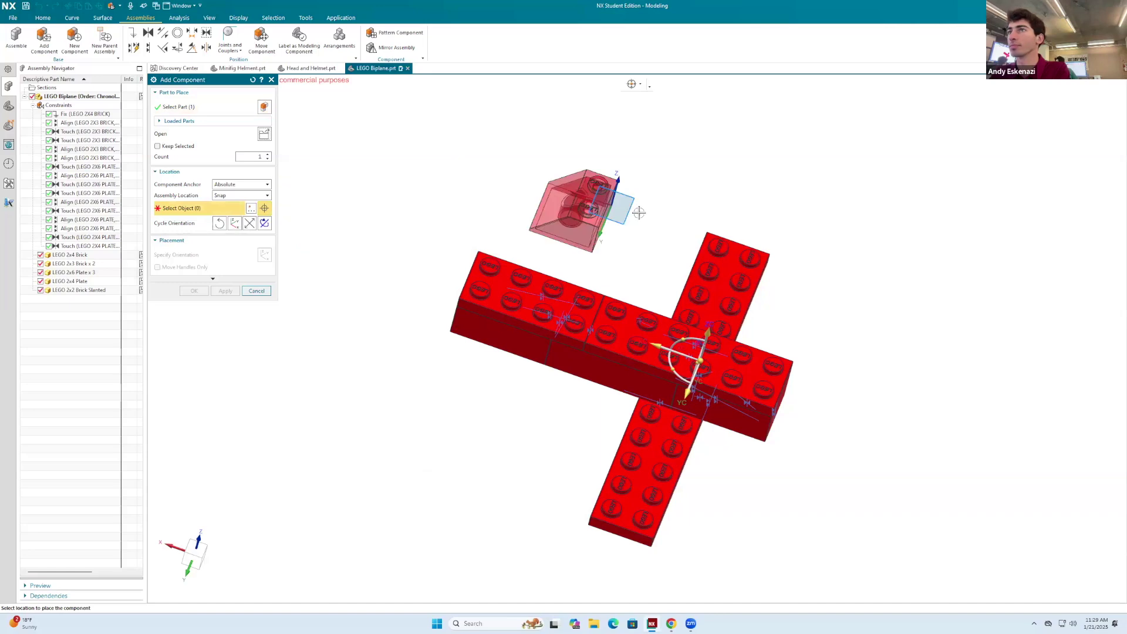
Place the LEGO 2x2 Brick Slanted component in the empty space beside the fuselage.
click(650, 194)
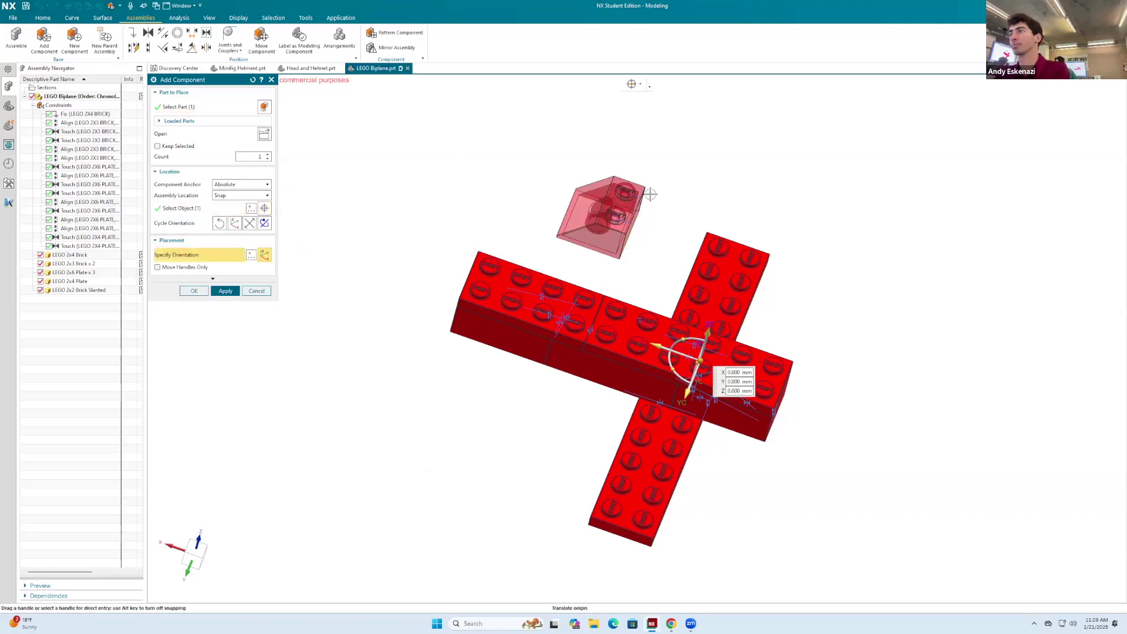
click(225, 291)
middle_drag(587, 252, 610, 199)
click(270, 80)
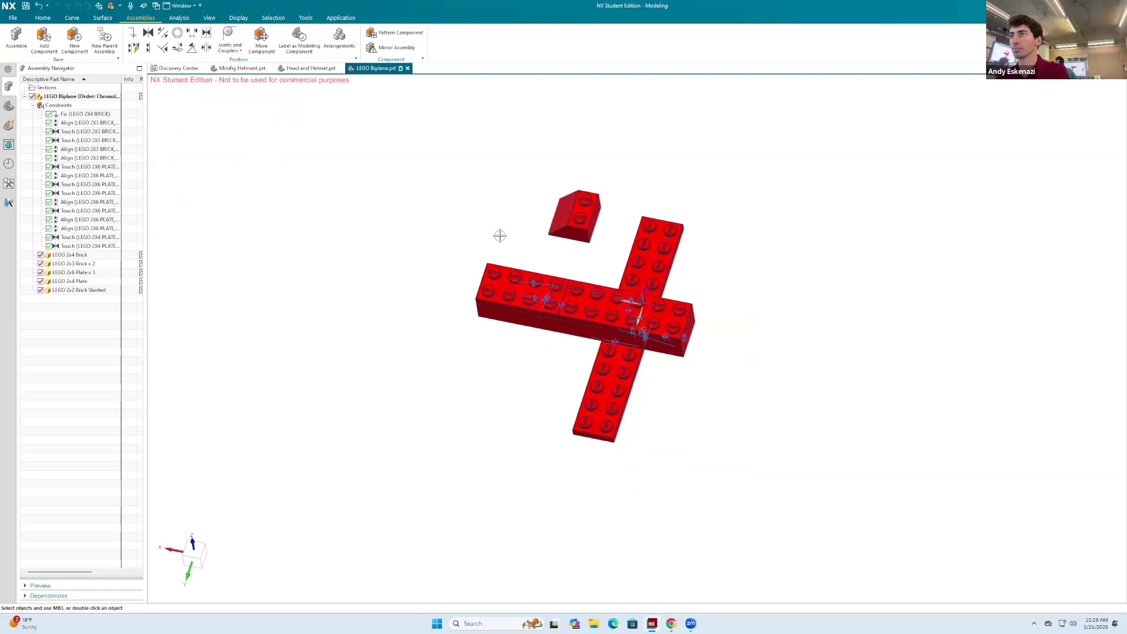
Rotate the 2x2 slanted brick half a turn about its vertical axis so its slope faces the nose.
scroll(599, 239, up, 5)
click(558, 267)
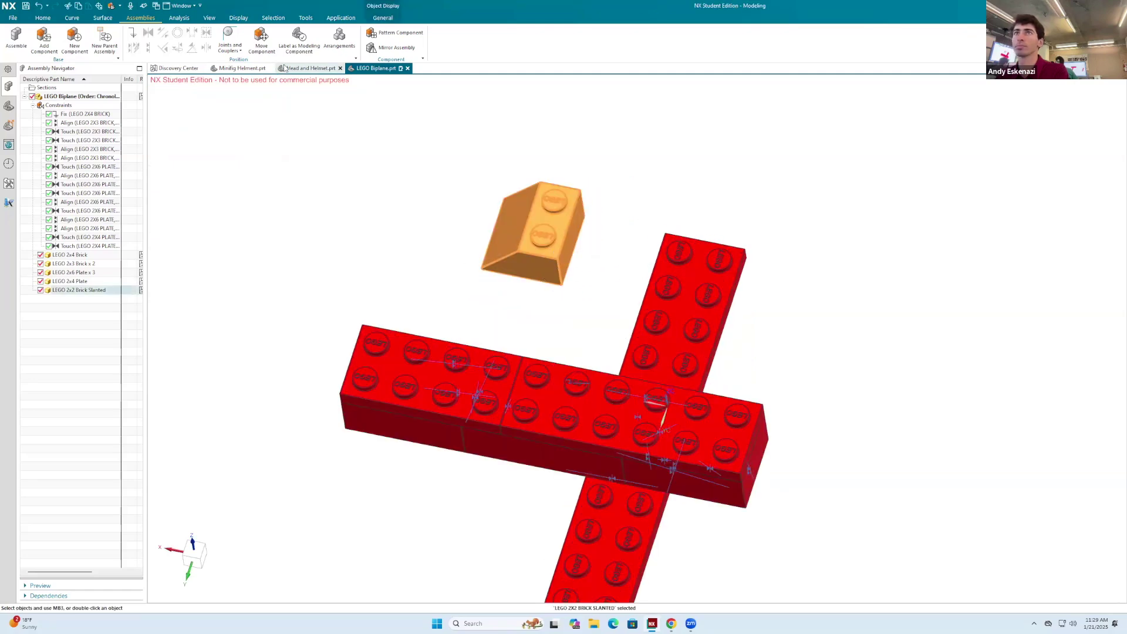
click(261, 40)
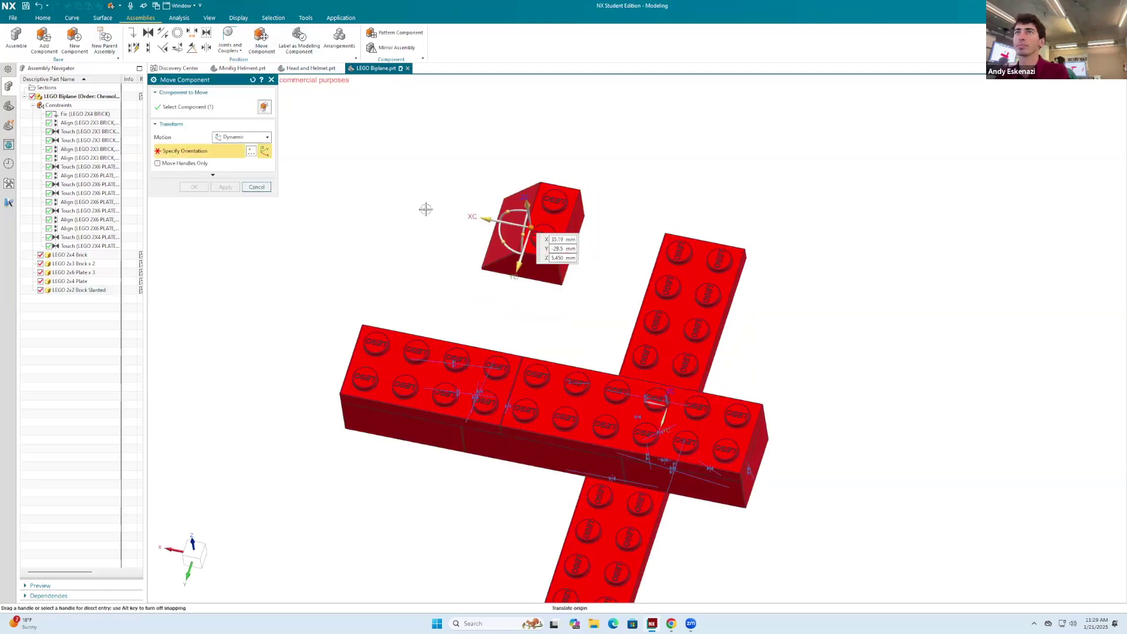
drag(512, 250, 604, 201)
click(544, 233)
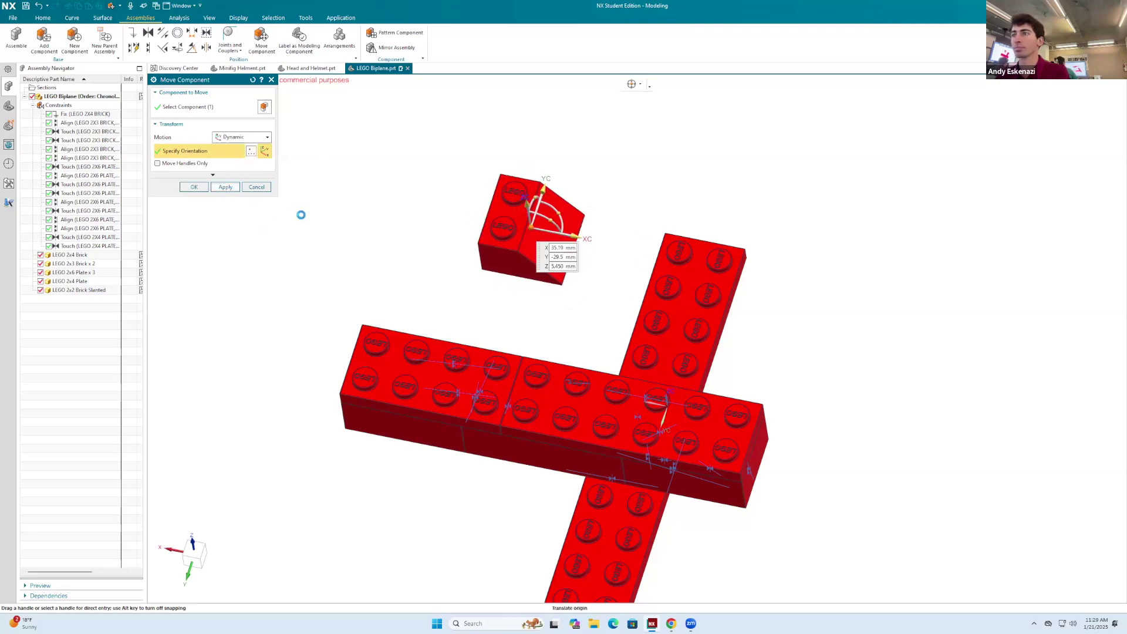
scroll(552, 352, down, 3)
middle_drag(563, 282, 569, 231)
scroll(595, 250, up, 2)
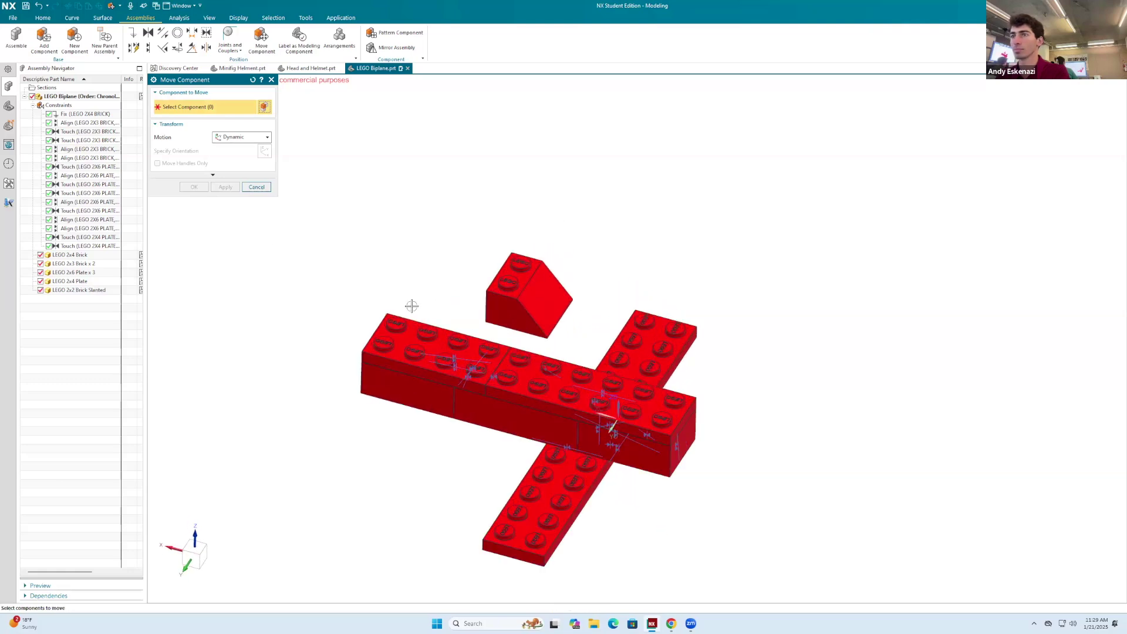
click(272, 79)
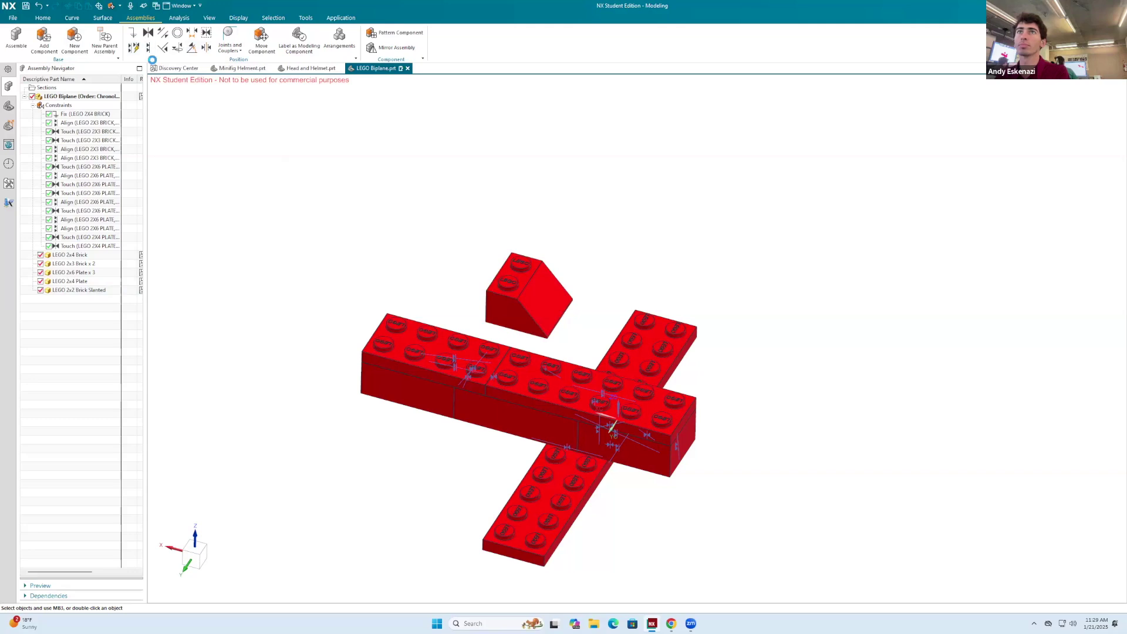
Constrain the 2x2 slanted brick's bottom face to the top of the fuselage's 2x6 plate, reversing the direction to keep its studs up.
middle_drag(458, 297, 493, 481)
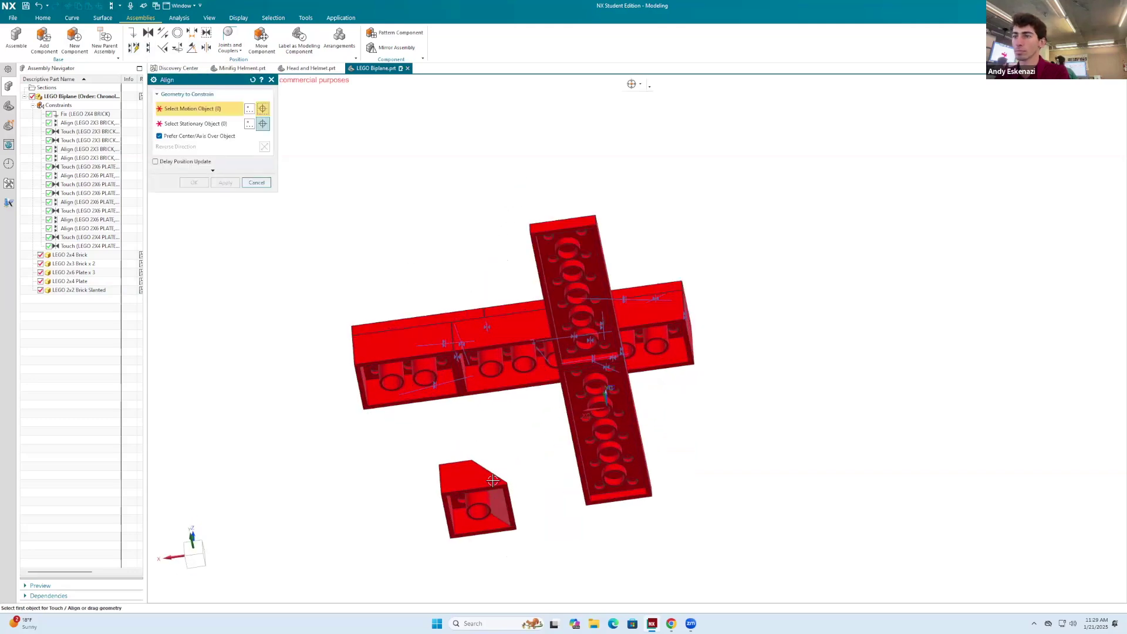
scroll(493, 480, up, 3)
click(493, 481)
scroll(571, 463, down, 5)
middle_drag(569, 428, 610, 390)
scroll(599, 411, up, 5)
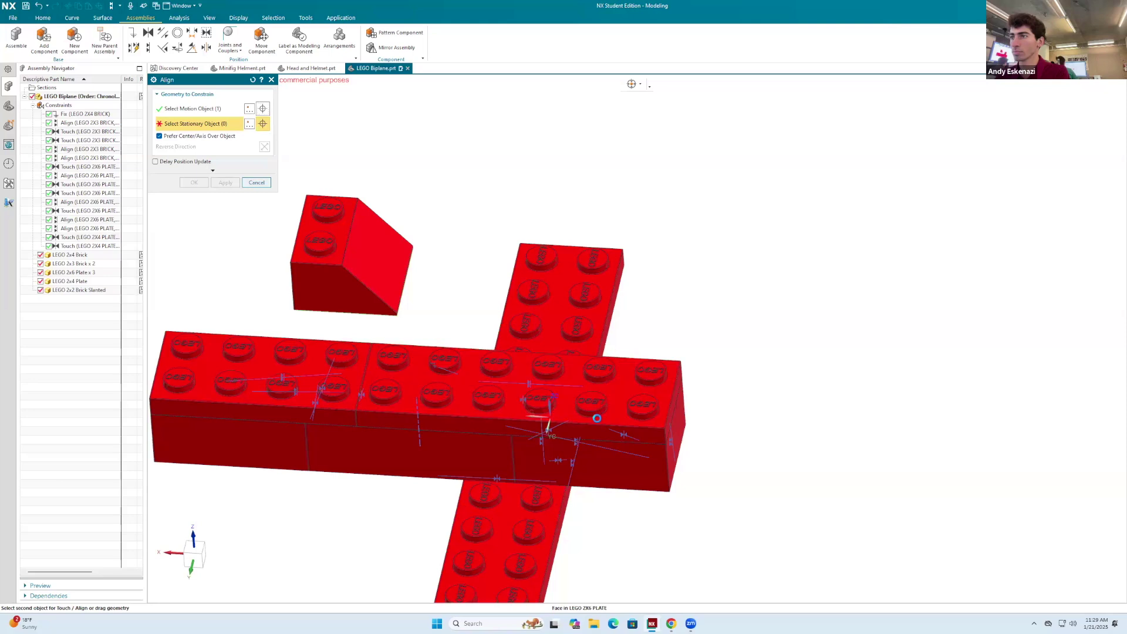
click(596, 418)
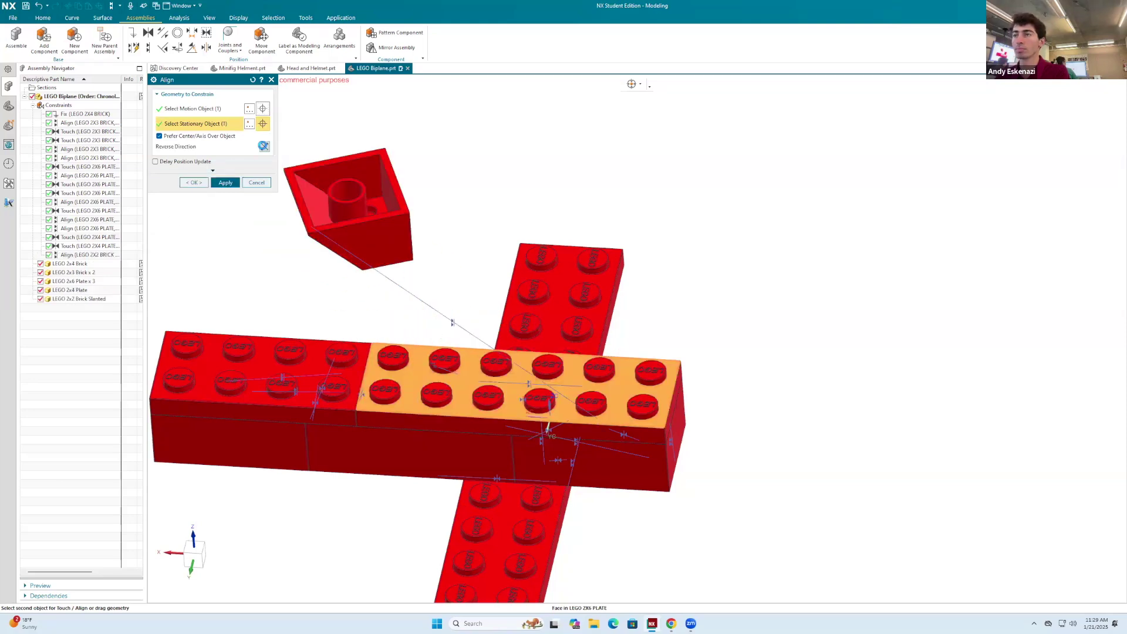
click(264, 146)
click(225, 183)
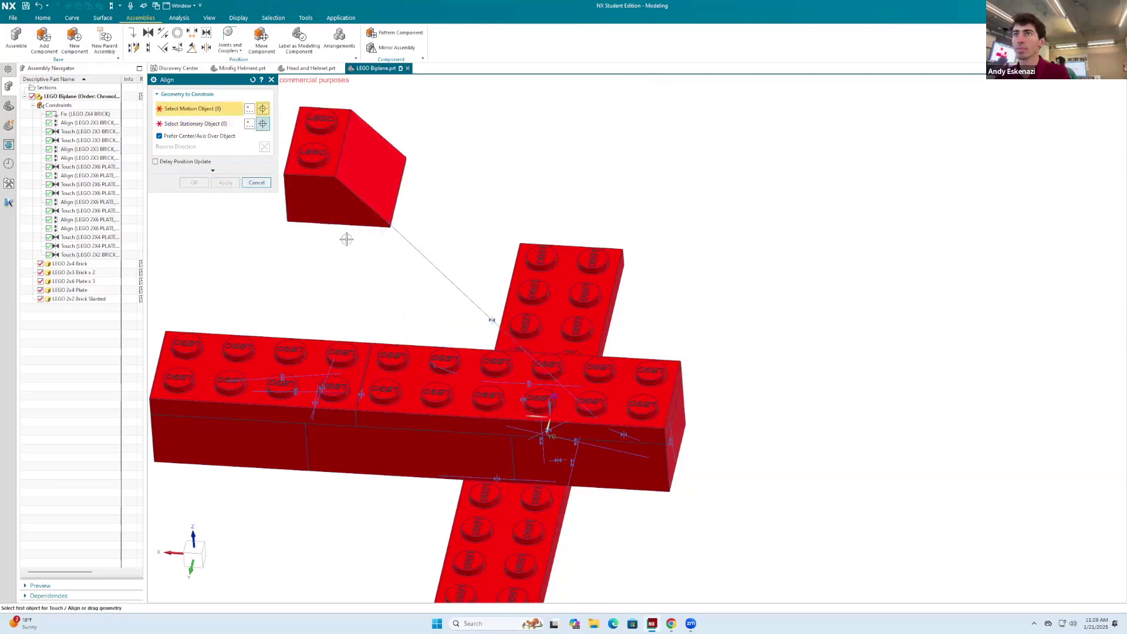
Align the 2x2 slanted brick's side face with the side face of the fuselage's front lower brick.
click(359, 204)
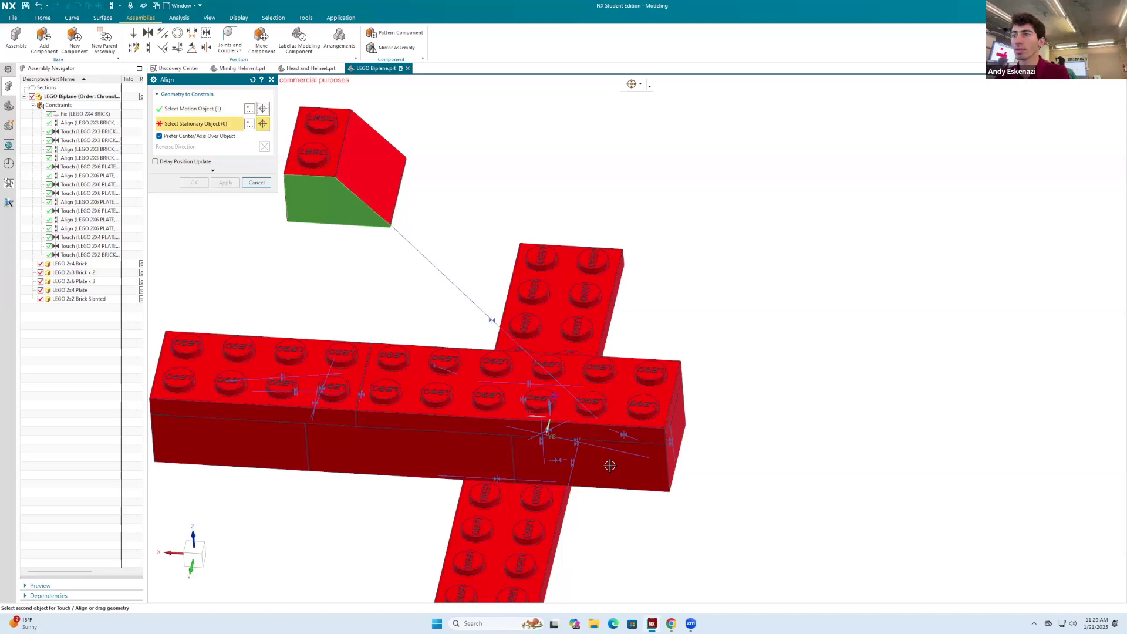
click(549, 455)
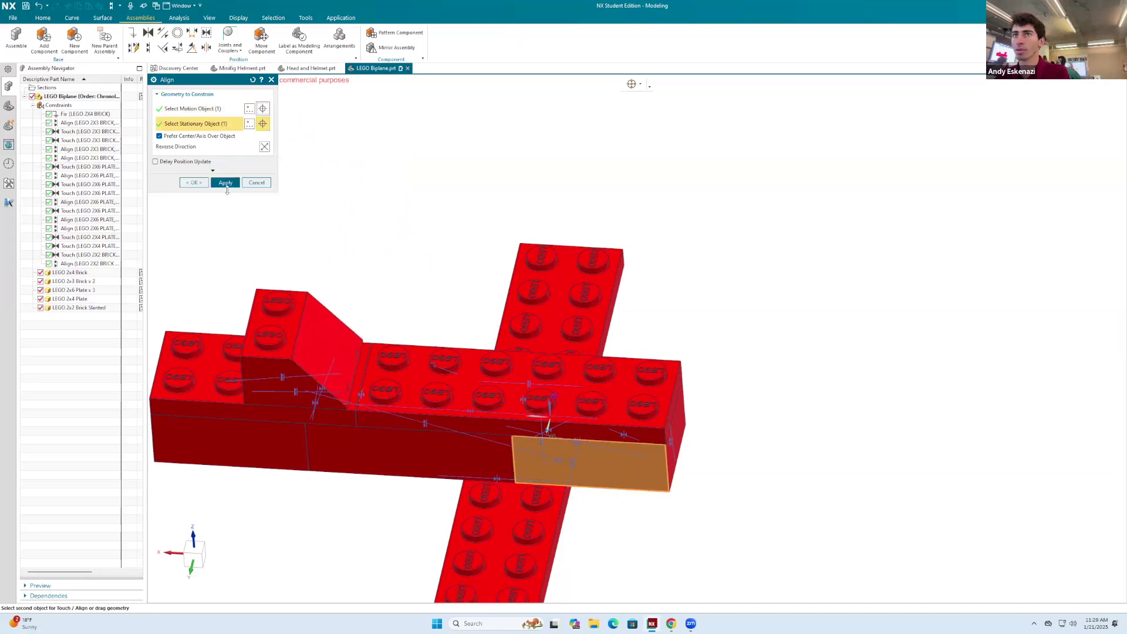
click(233, 183)
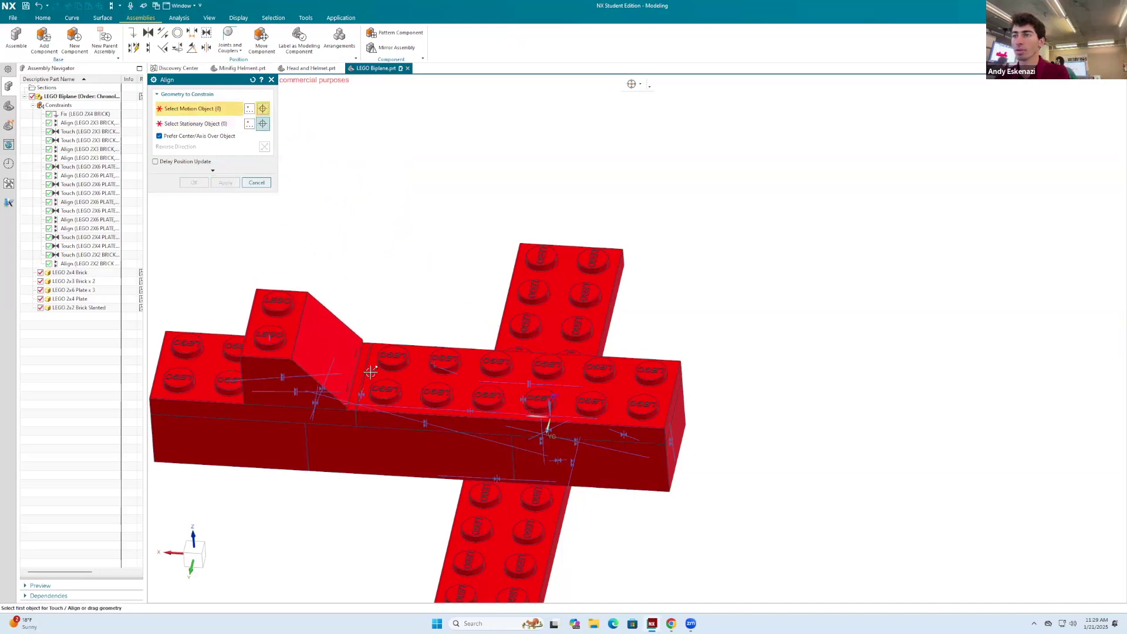
Align a stud of the 2x2 slanted brick with the 2x6 plate's third stud from the nose, then finish constraining.
scroll(276, 338, up, 5)
click(258, 318)
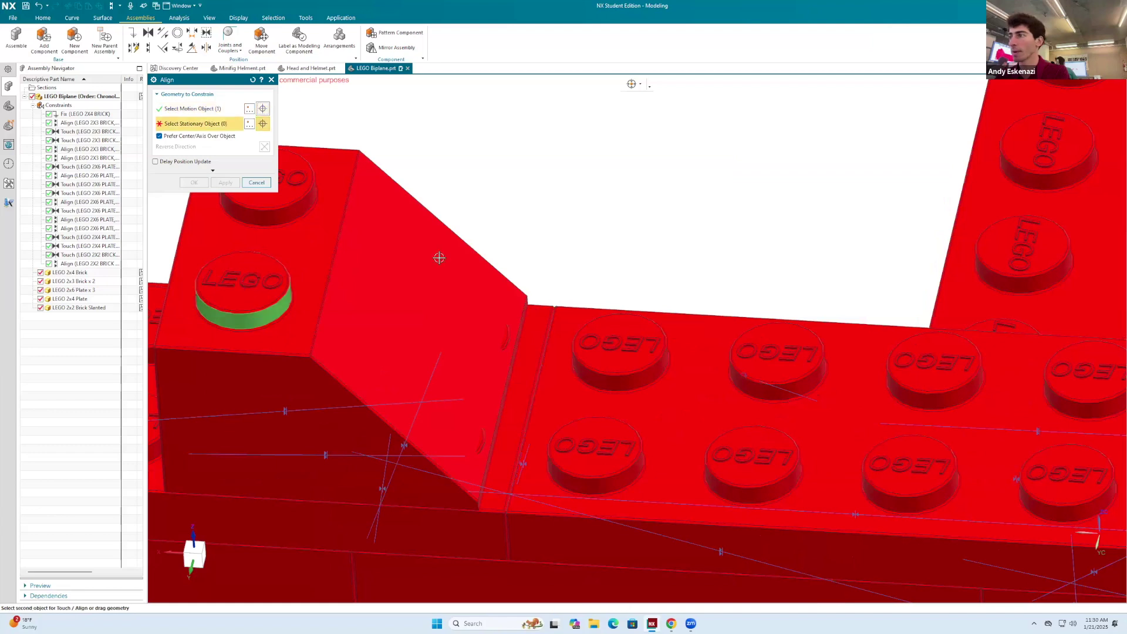
scroll(642, 367, down, 4)
scroll(689, 365, up, 4)
click(690, 366)
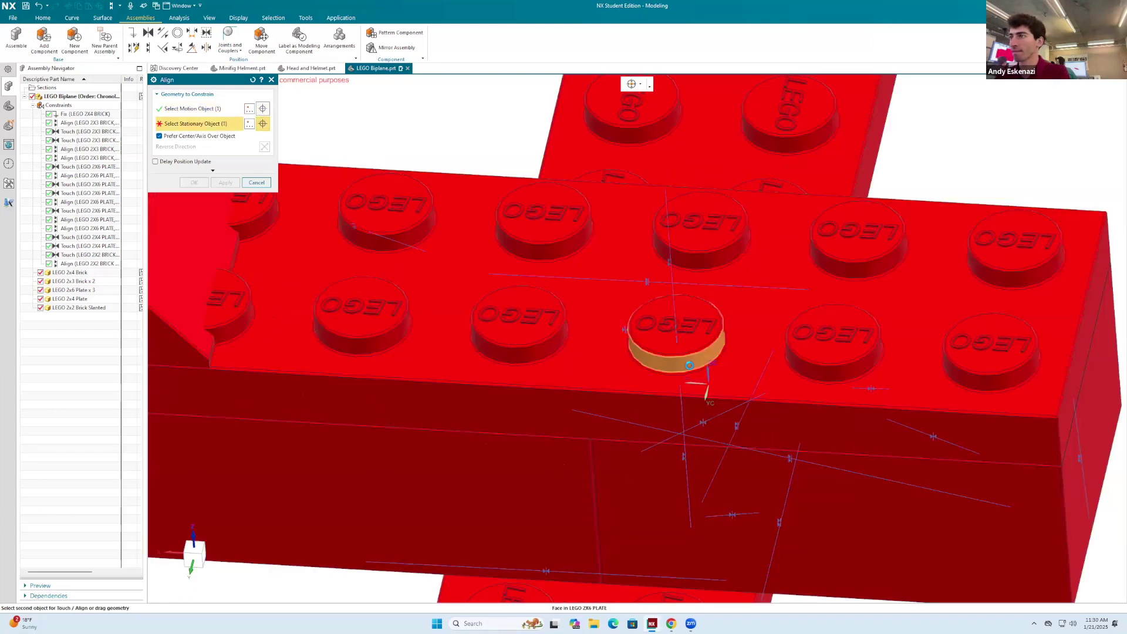
click(225, 182)
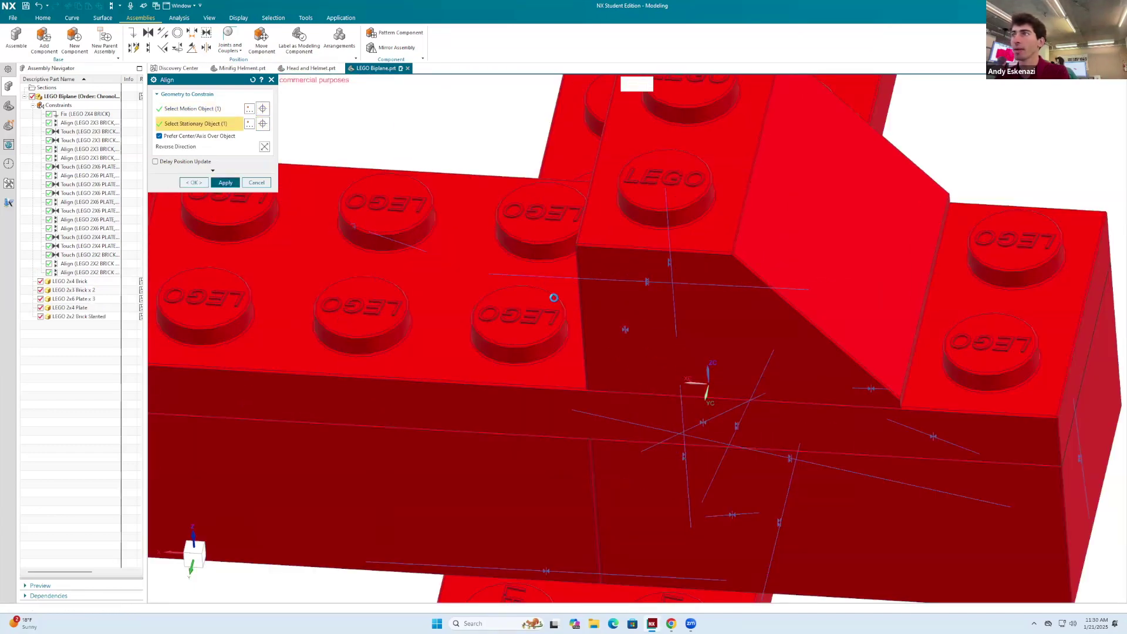
scroll(666, 311, down, 6)
scroll(663, 277, up, 4)
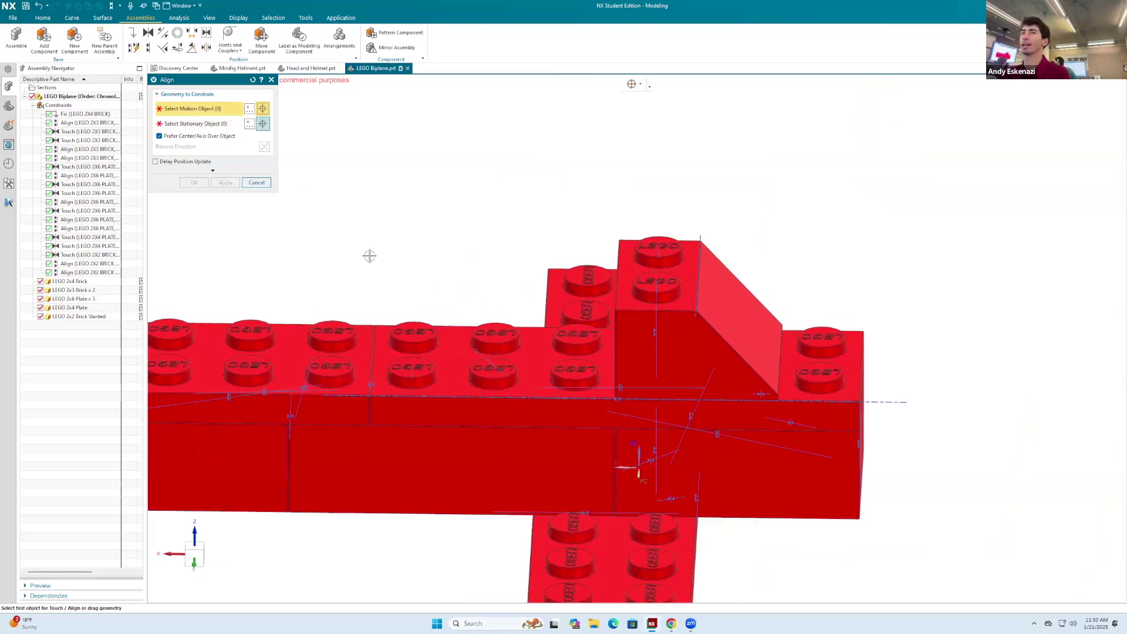
scroll(370, 255, down, 4)
click(271, 79)
Add one LEGO 2x3 Brick Slanted part to the assembly, placed in the empty space beside the fuselage.
scroll(500, 237, down, 2)
mouse_move(500, 237)
middle_down()
mouse_move(496, 250)
mouse_move(508, 246)
middle_up()
scroll(510, 244, up, 2)
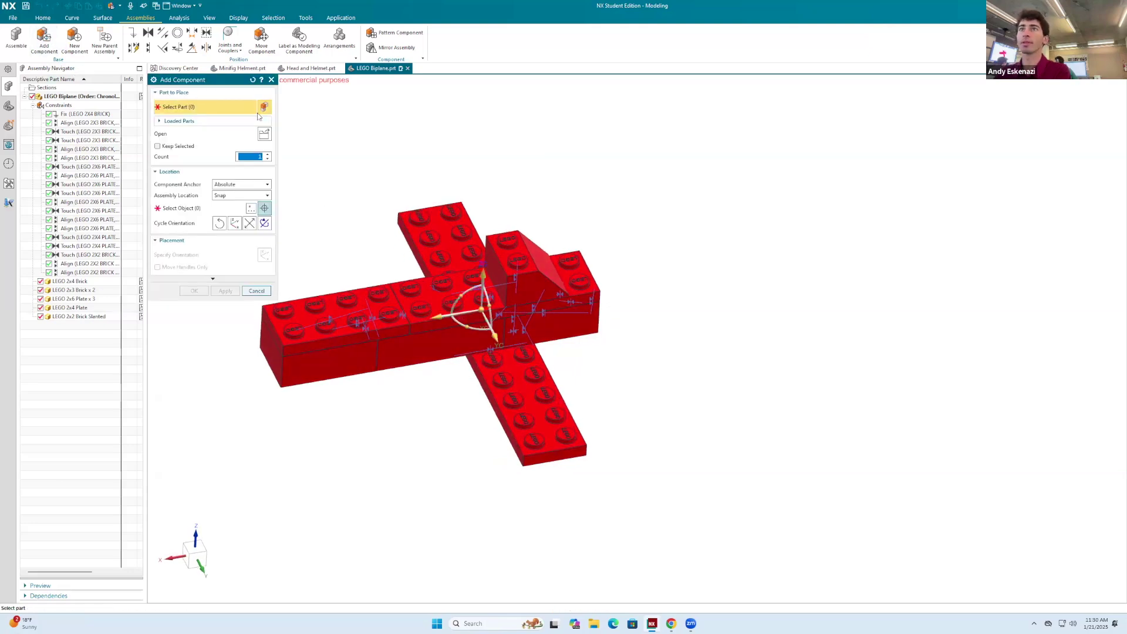
click(264, 135)
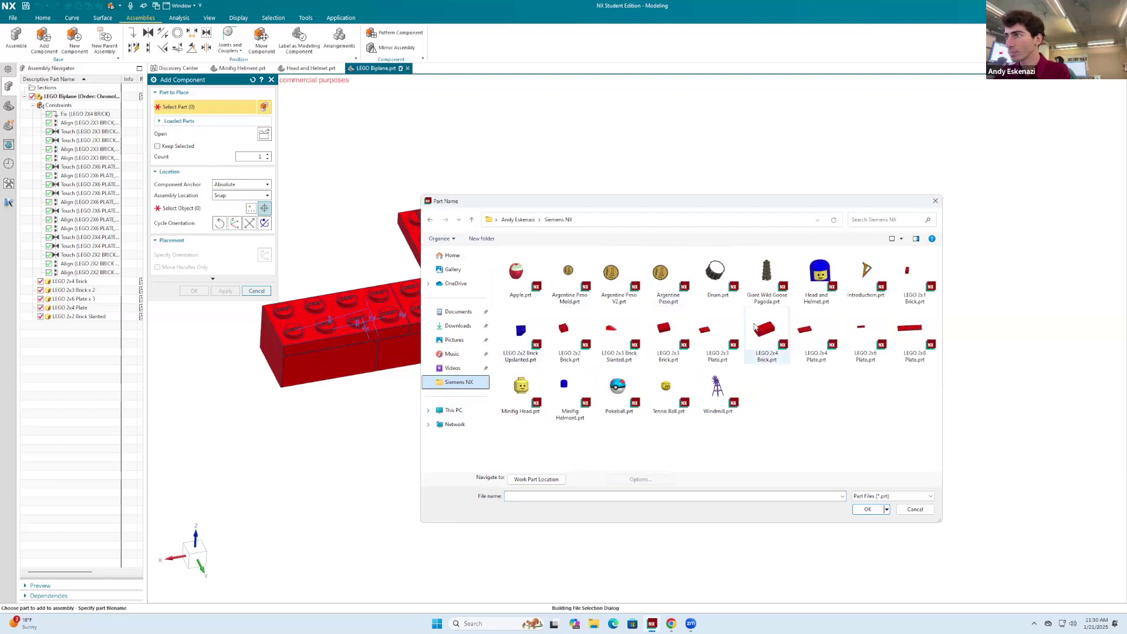
click(611, 332)
click(868, 509)
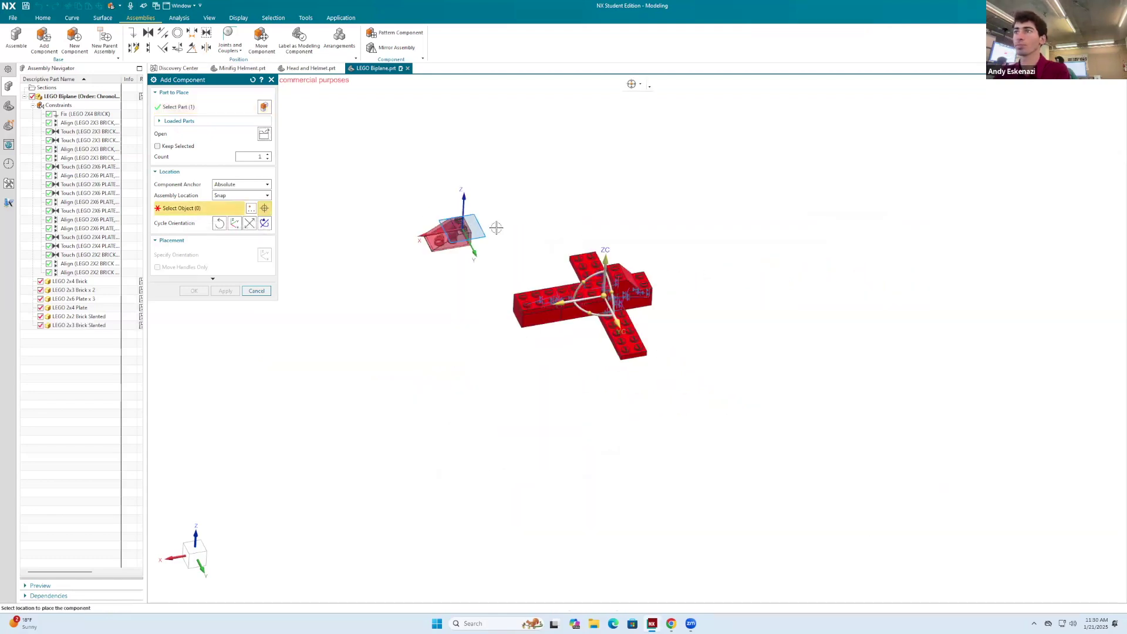
click(554, 219)
click(225, 291)
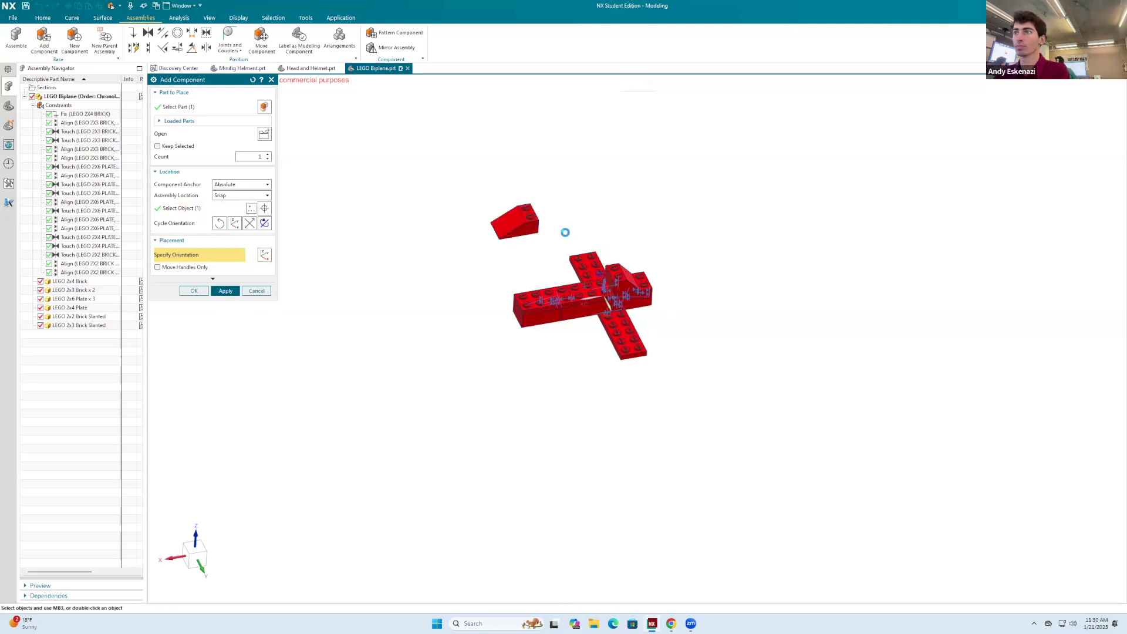
Constrain the 2x3 slanted brick's bottom face to the top of the fuselage's 2x6 plate, reversing the direction to keep its studs up.
scroll(534, 252, up, 2)
scroll(505, 376, up, 5)
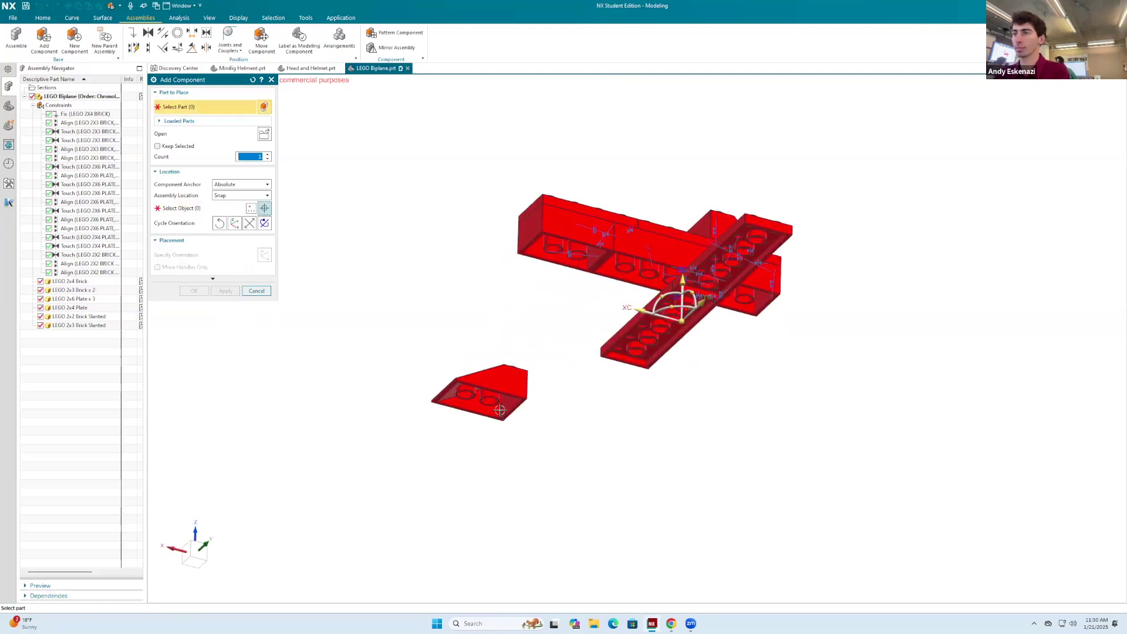
click(146, 48)
scroll(548, 347, up, 3)
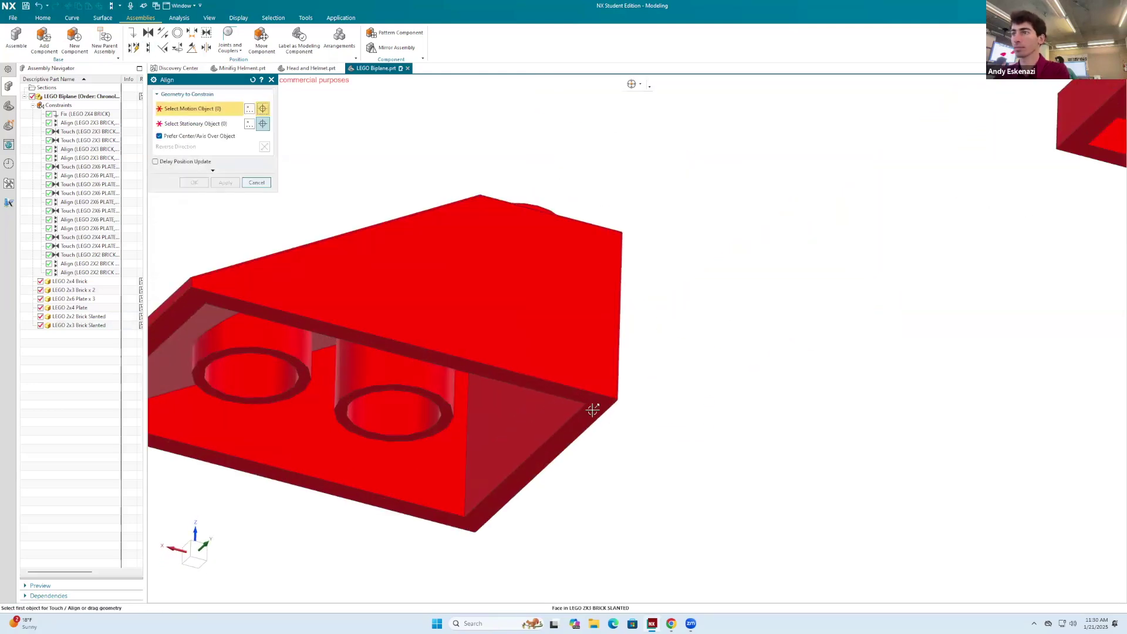
click(594, 407)
scroll(615, 384, down, 6)
scroll(615, 384, down, 3)
middle_drag(644, 431, 646, 411)
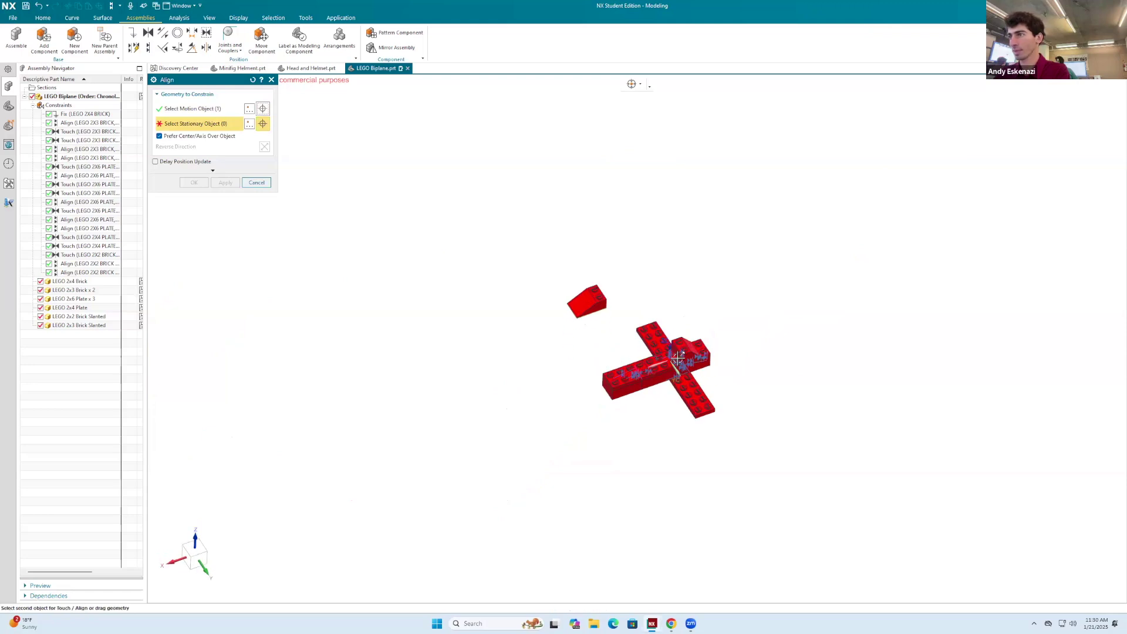
scroll(646, 411, up, 6)
click(652, 384)
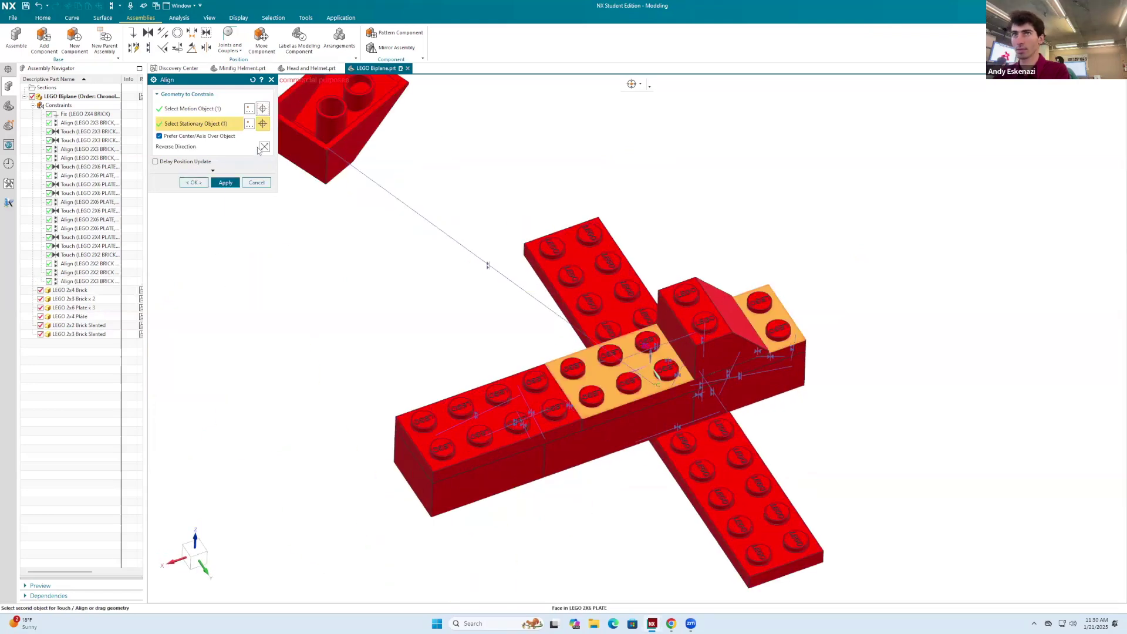
click(226, 182)
Align the 2x3 slanted brick's side face with the side face of the fuselage's lower 2x4 brick.
scroll(346, 149, down, 3)
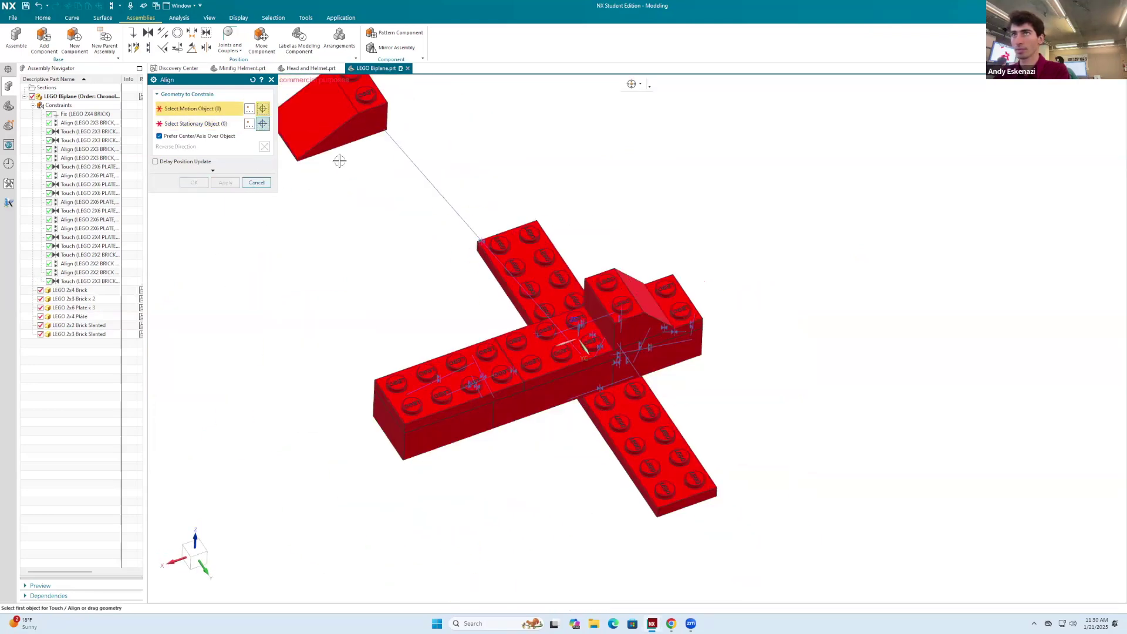
click(353, 151)
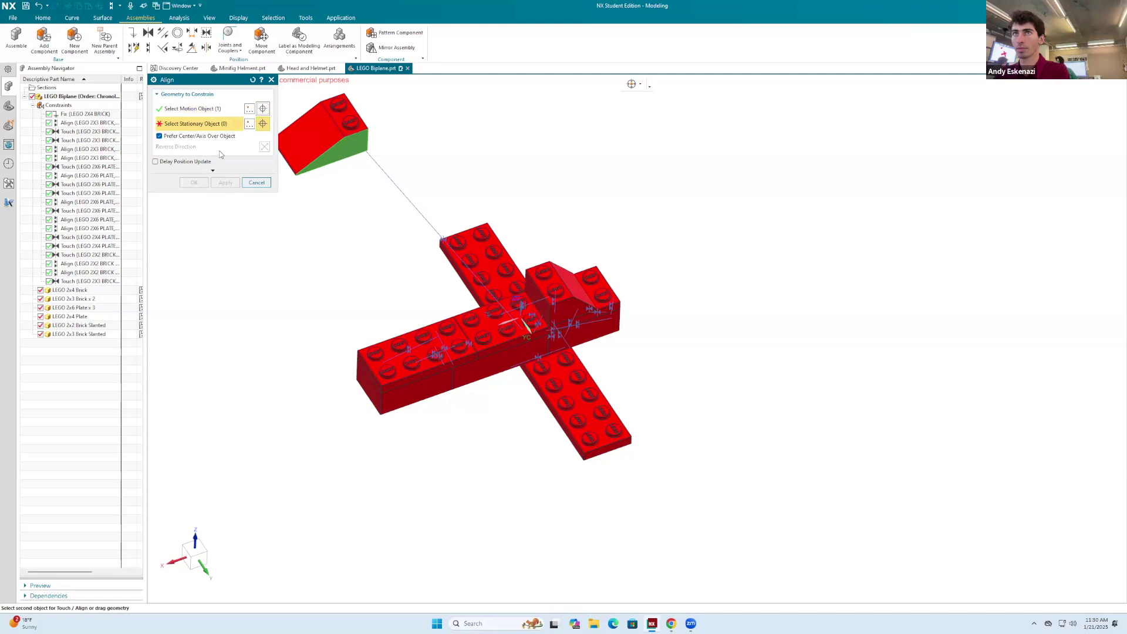
click(509, 358)
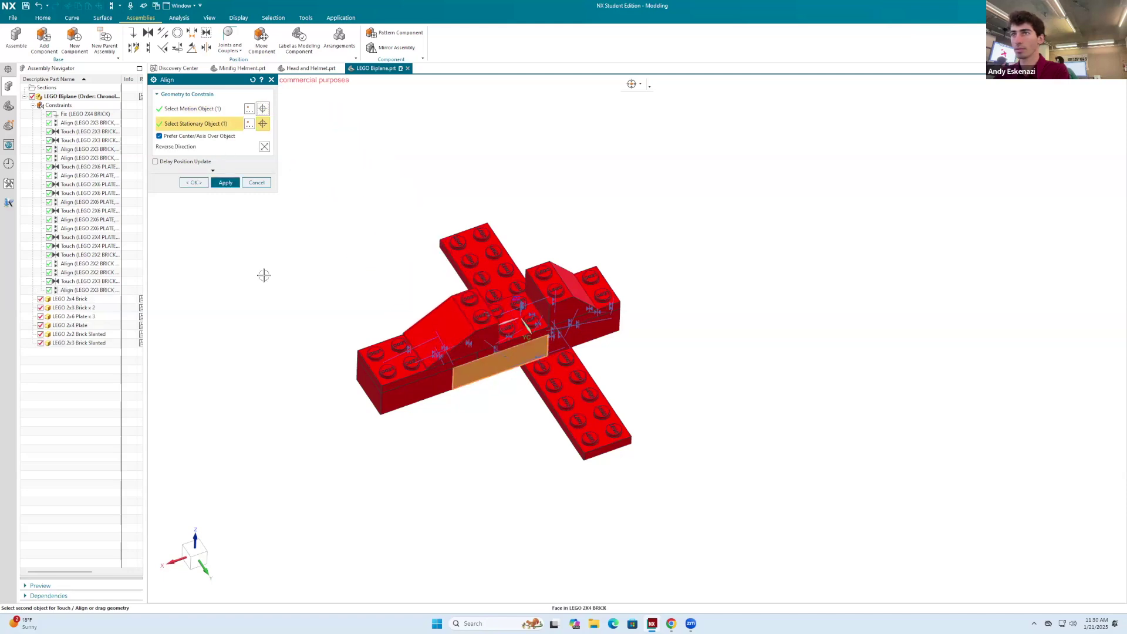
click(225, 182)
Try to align the 2x3 slanted brick's end face with the rear face of the 2x2 slanted brick.
middle_drag(446, 305, 605, 294)
scroll(505, 333, up, 3)
click(504, 333)
click(610, 293)
click(256, 183)
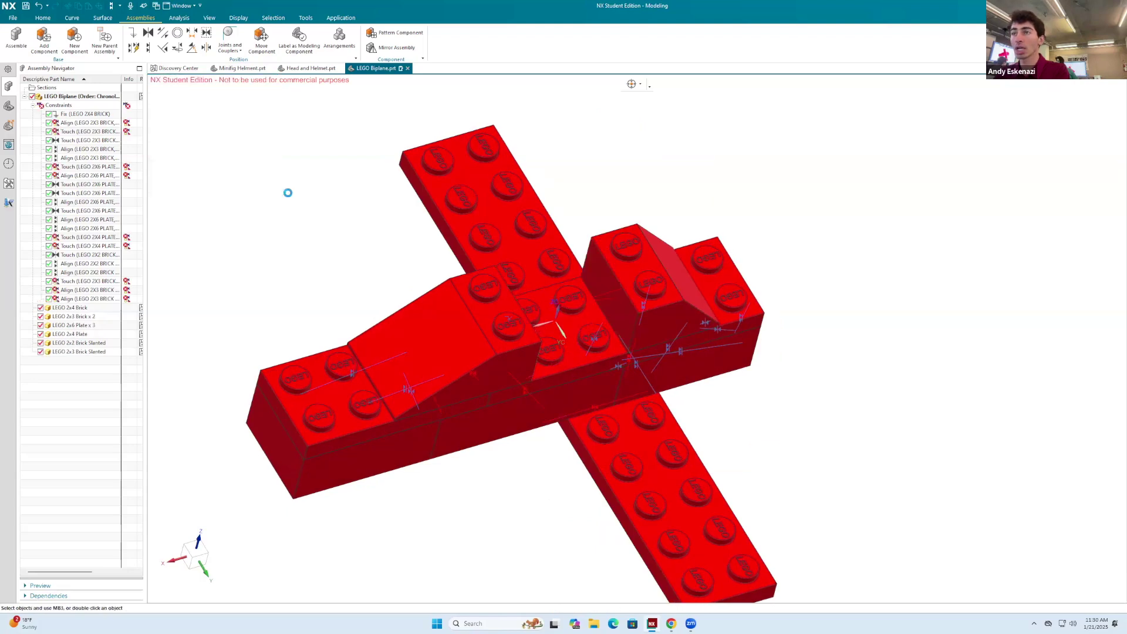
Delete the align constraint between the 2x3 slanted brick's side face and the fuselage side.
right_click(69, 291)
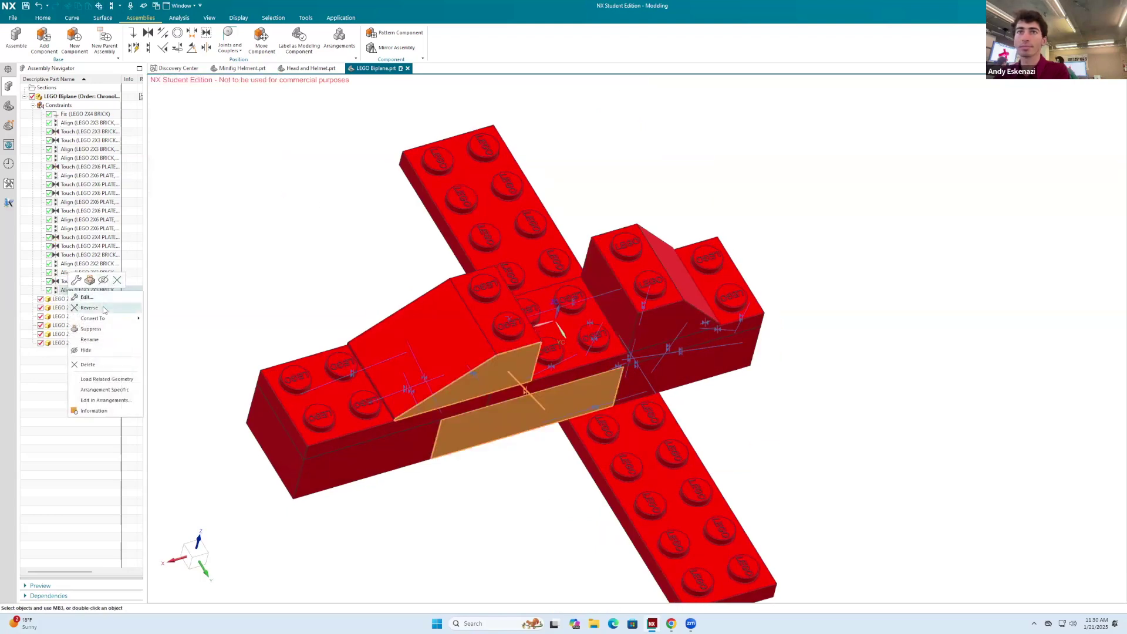
click(88, 363)
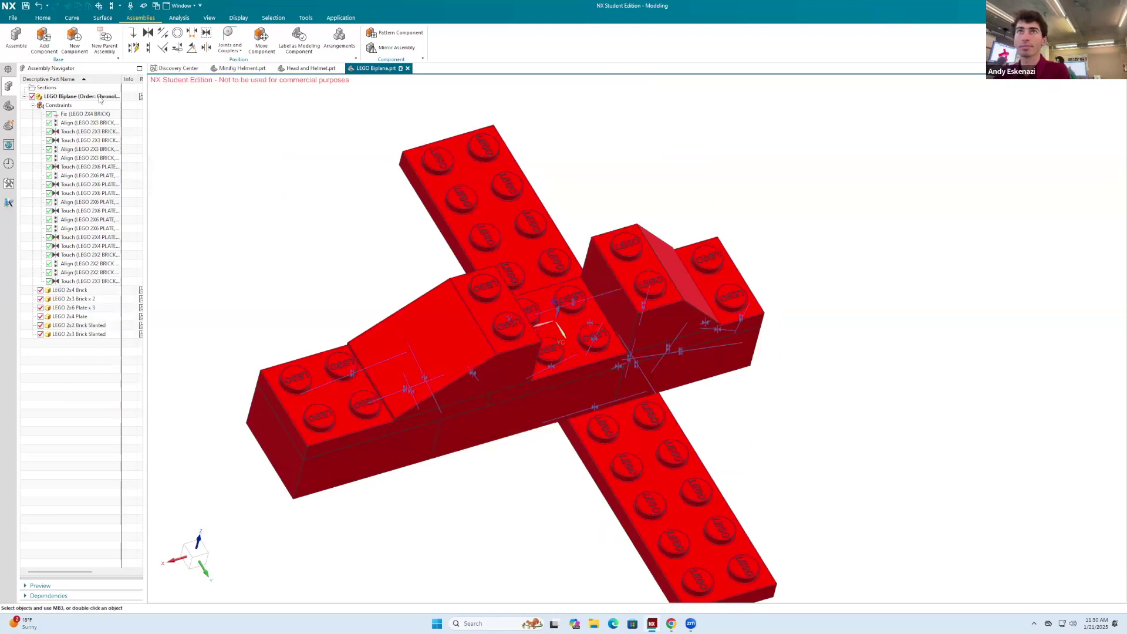
Constrain the 2x3 slanted brick's tall end face to the 2x2 slanted brick's rear face, reversing the direction so they touch.
click(148, 49)
middle_drag(465, 273, 599, 283)
click(480, 320)
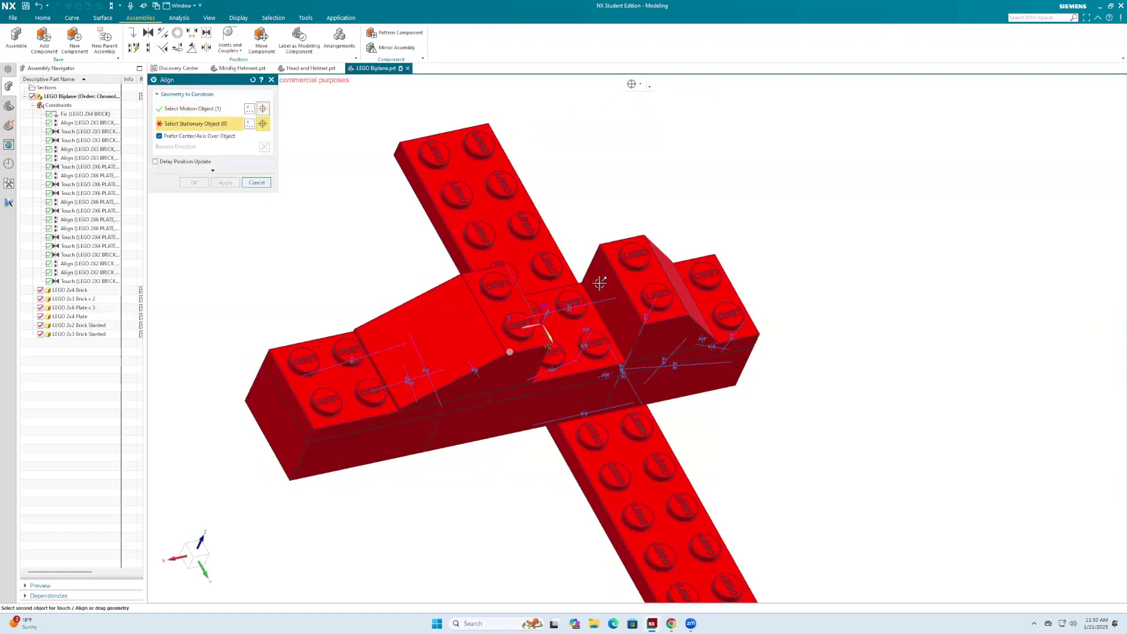
click(600, 282)
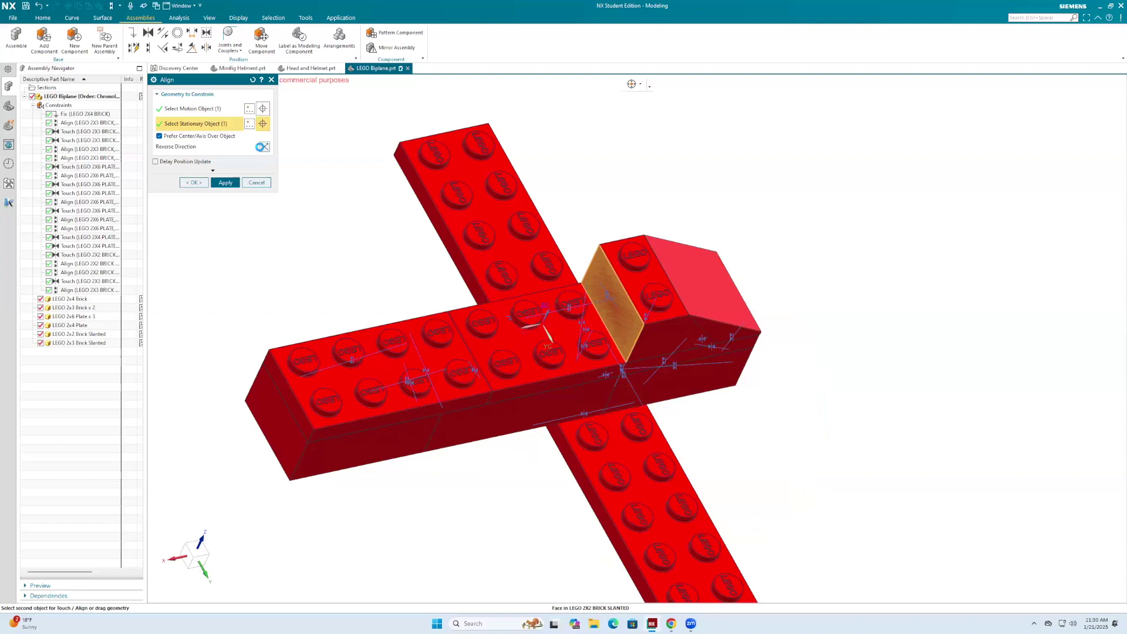
click(225, 182)
mouse_move(576, 264)
middle_down()
mouse_move(628, 248)
mouse_move(576, 272)
mouse_move(601, 239)
mouse_move(585, 268)
middle_up()
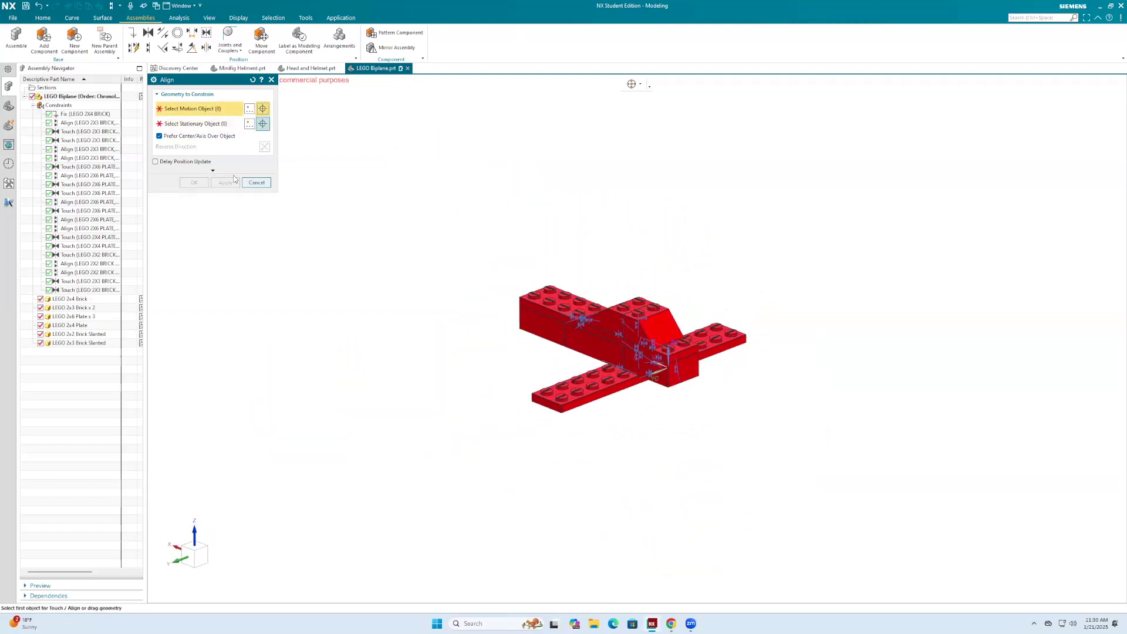
Add a LEGO 2x8 Plate component to the assembly, placed in the empty space above the fuselage.
click(256, 183)
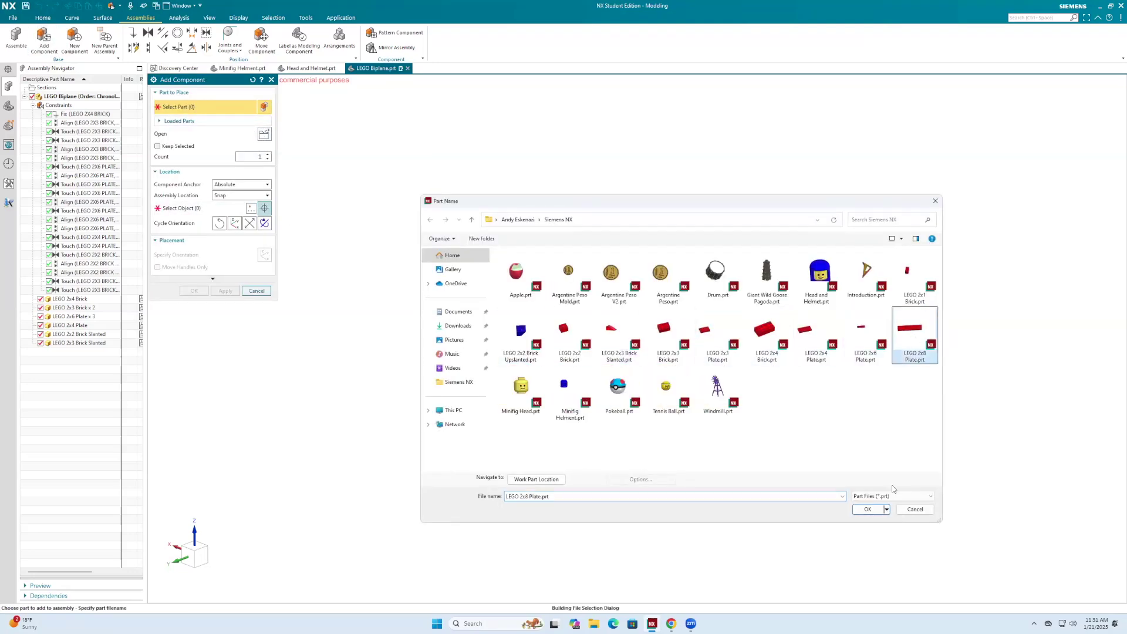
click(867, 510)
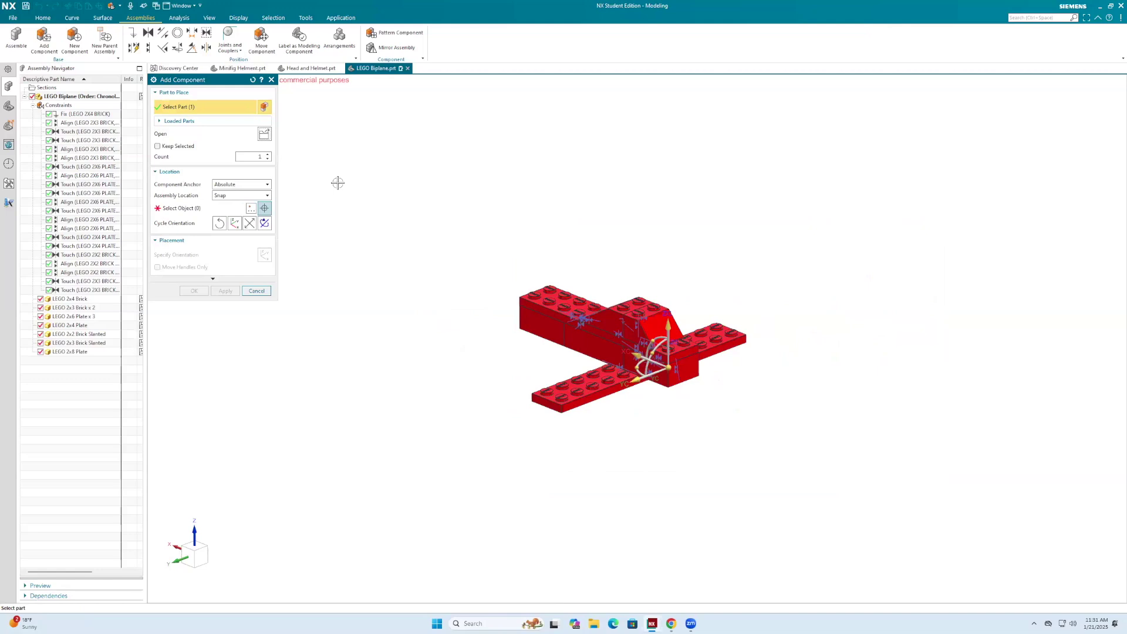
click(216, 206)
click(743, 263)
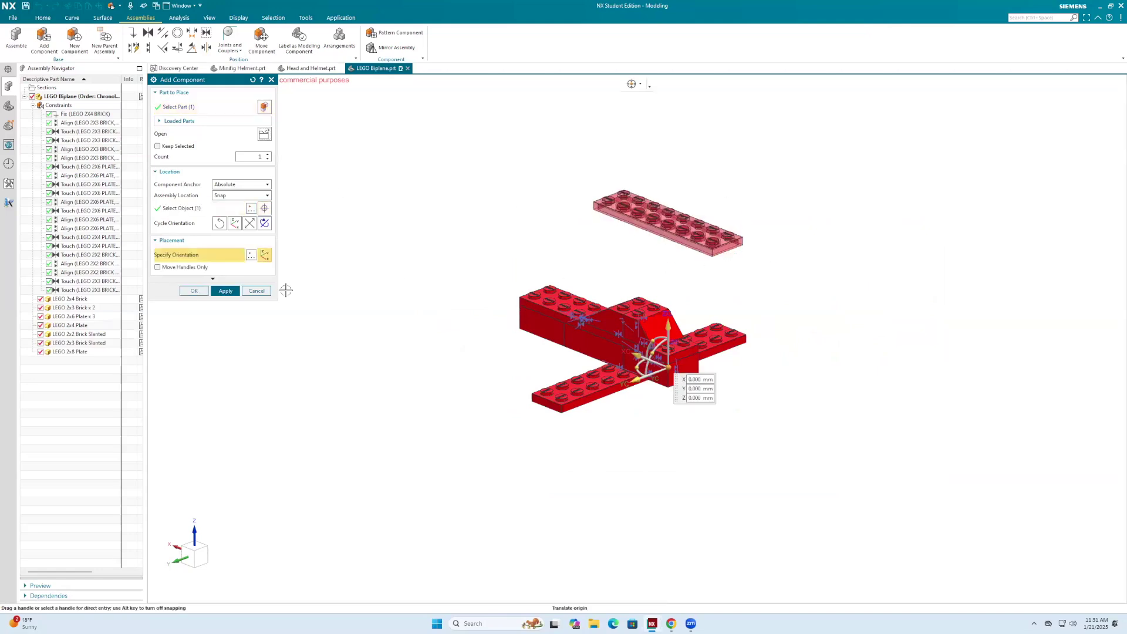
click(226, 291)
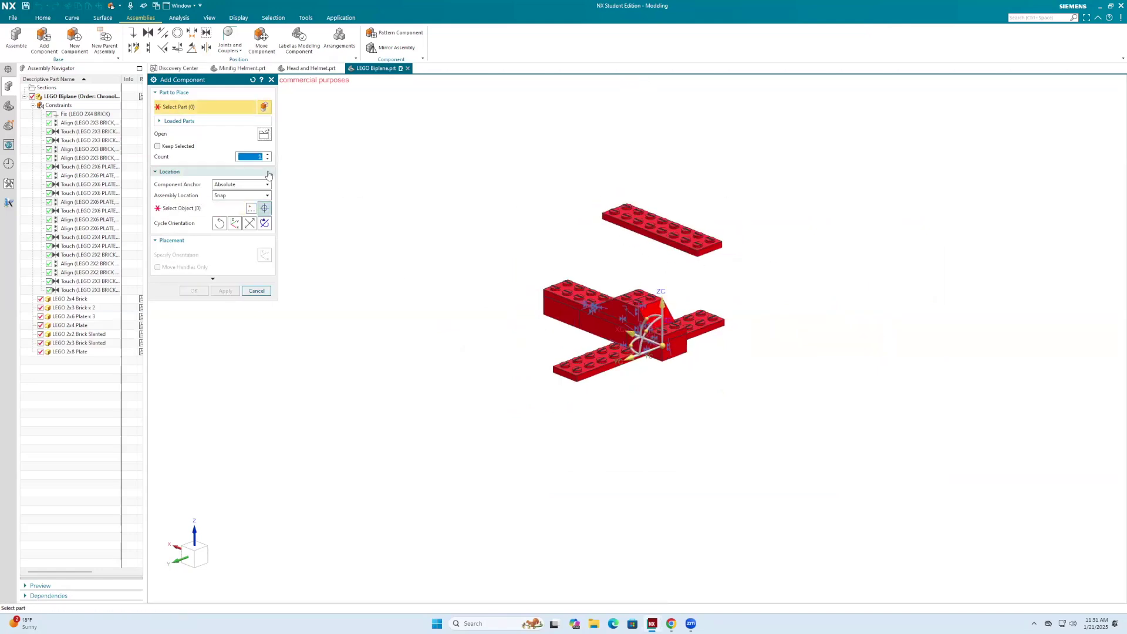
Add a second LEGO 2x8 Plate component, placed in the empty space beside the biplane.
click(265, 134)
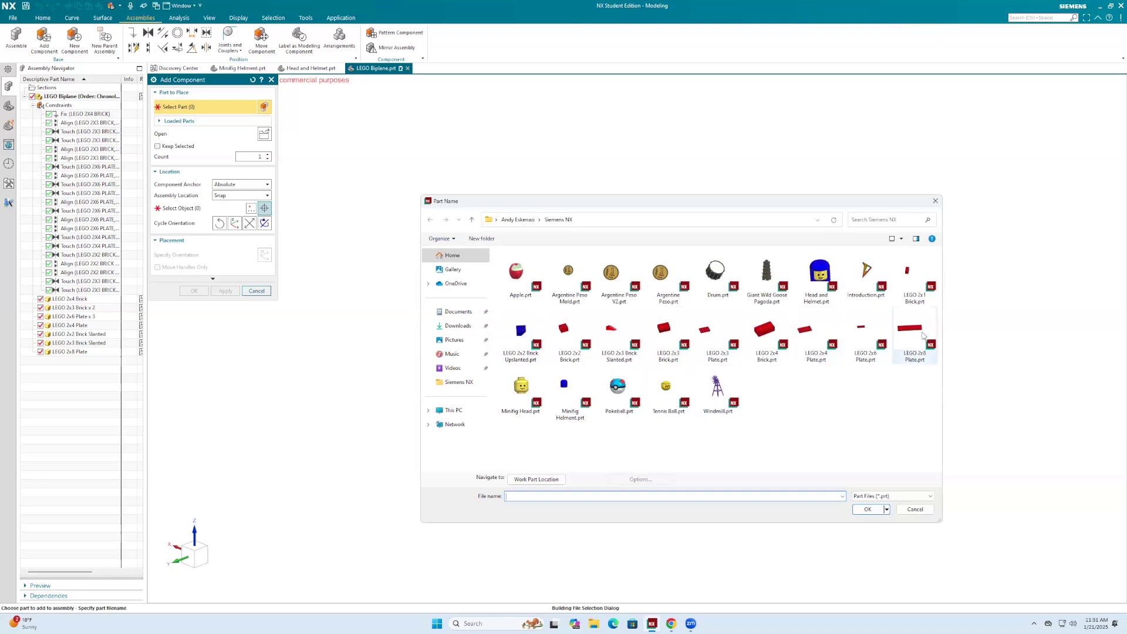
click(867, 511)
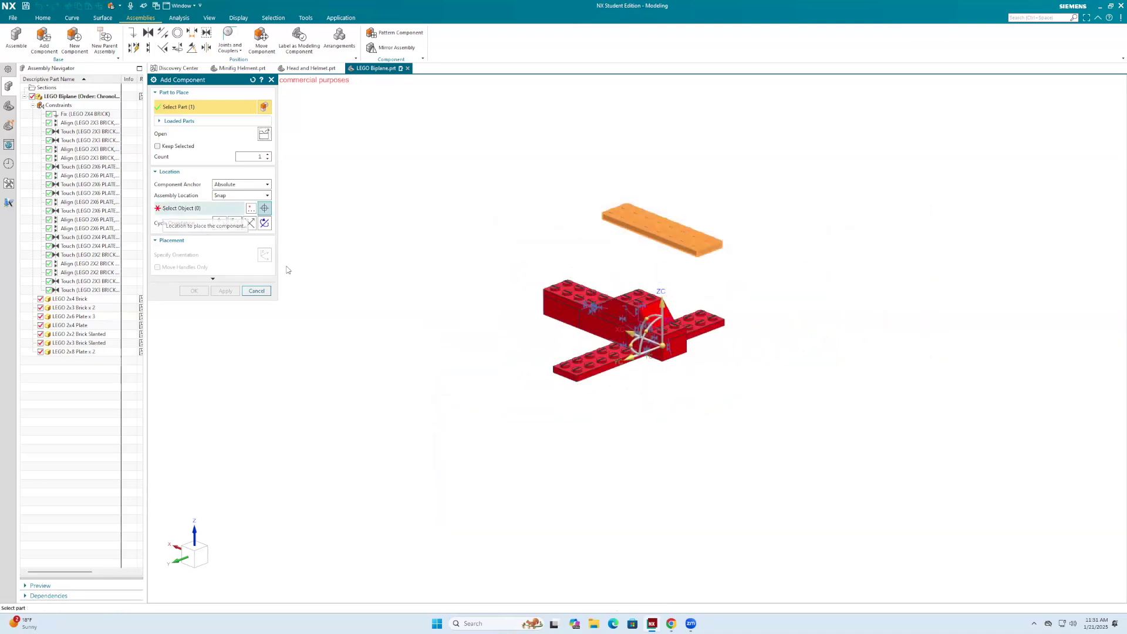
click(352, 300)
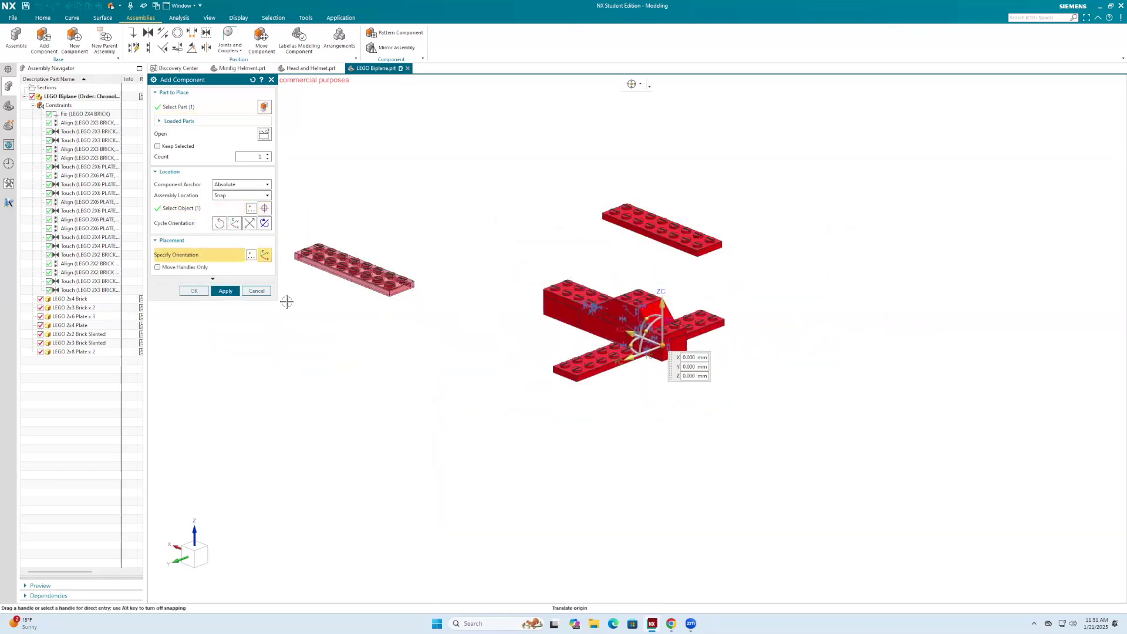
click(224, 291)
click(271, 80)
Rotate the 2x8 plate above the fuselage so its length runs parallel to the lower wing.
middle_drag(654, 264, 671, 201)
scroll(469, 162, up, 2)
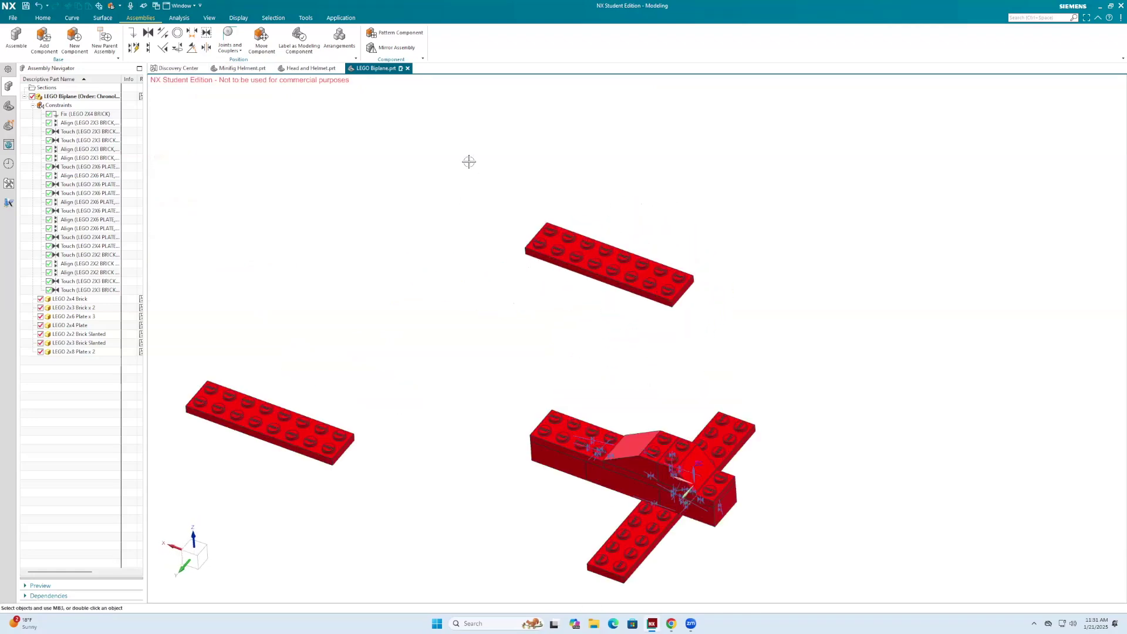
click(568, 241)
click(262, 40)
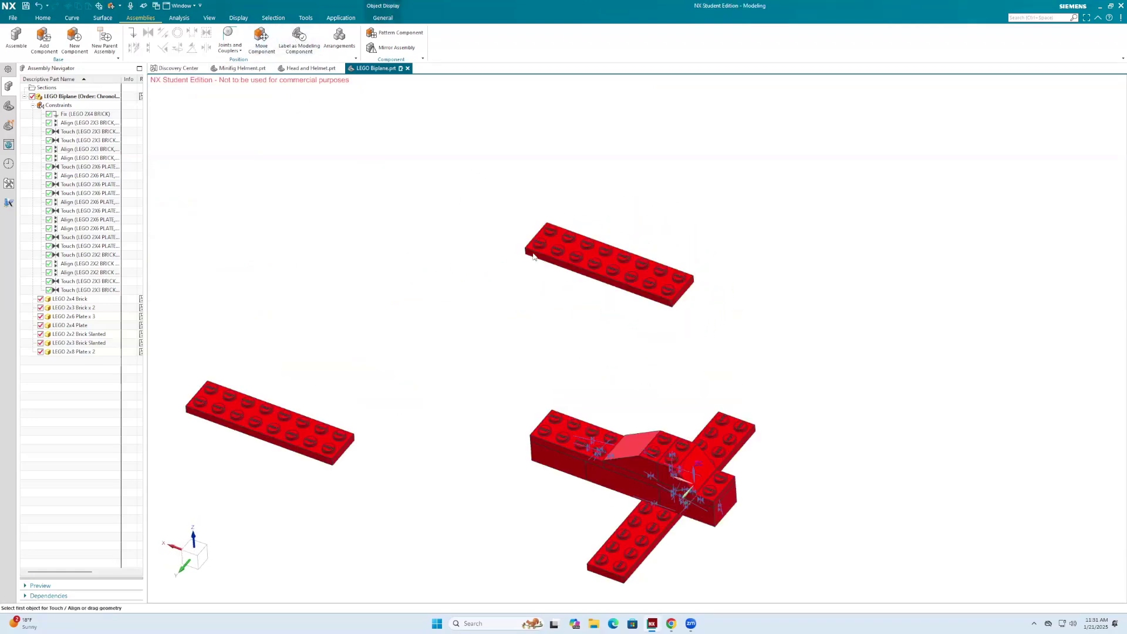
drag(585, 281, 633, 271)
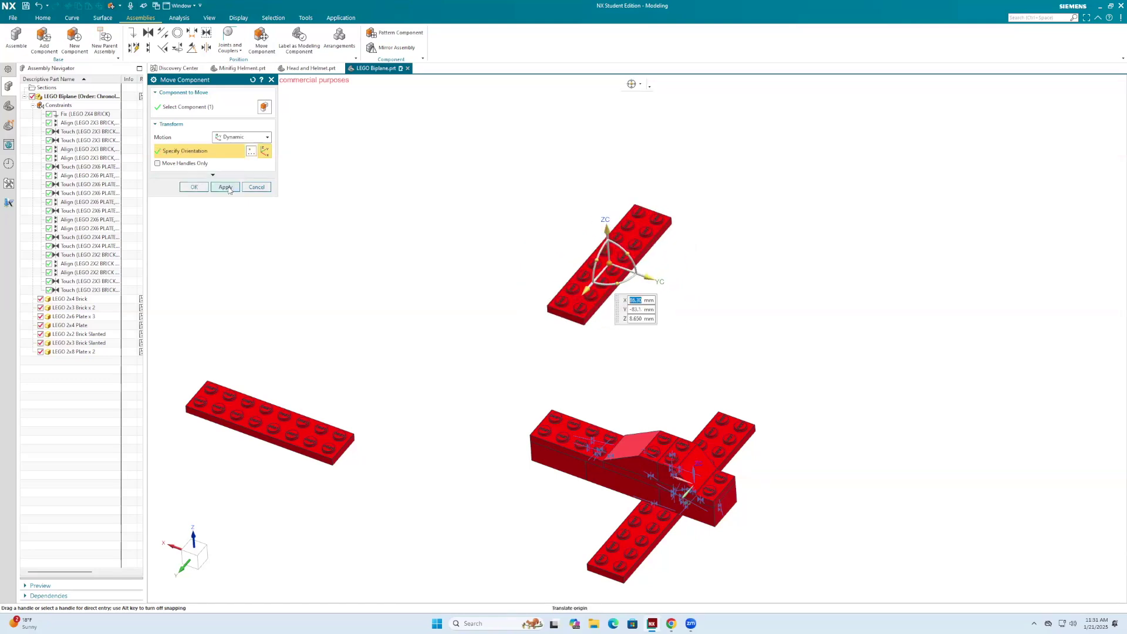
click(227, 187)
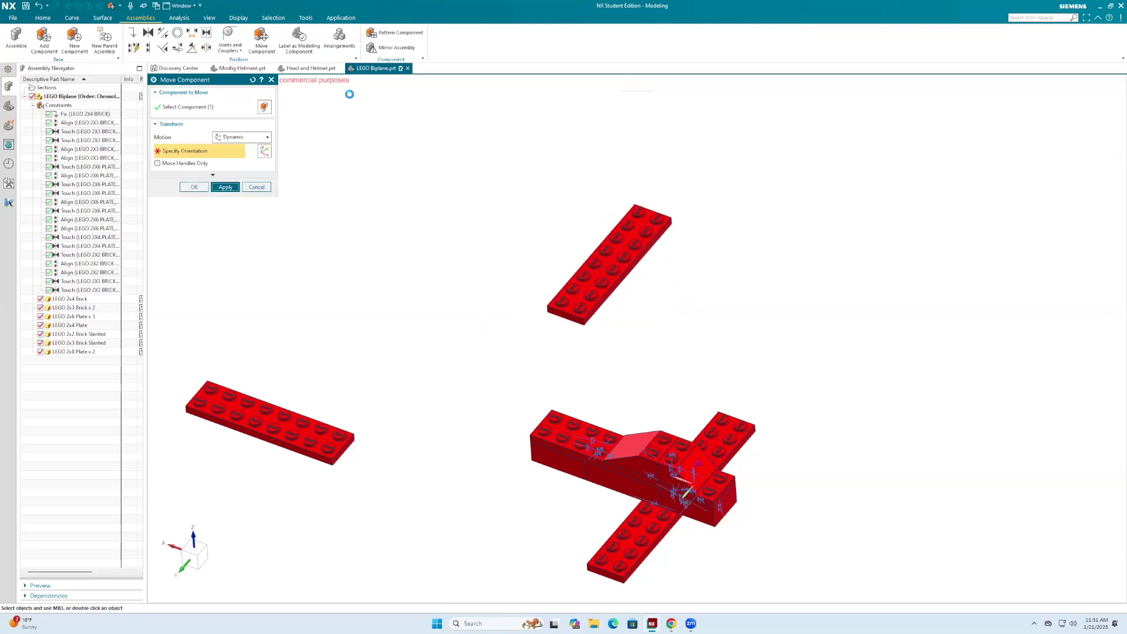
Rotate the second 2x8 plate beside the biplane so its length also runs parallel to the lower wing.
click(296, 440)
scroll(481, 327, down, 3)
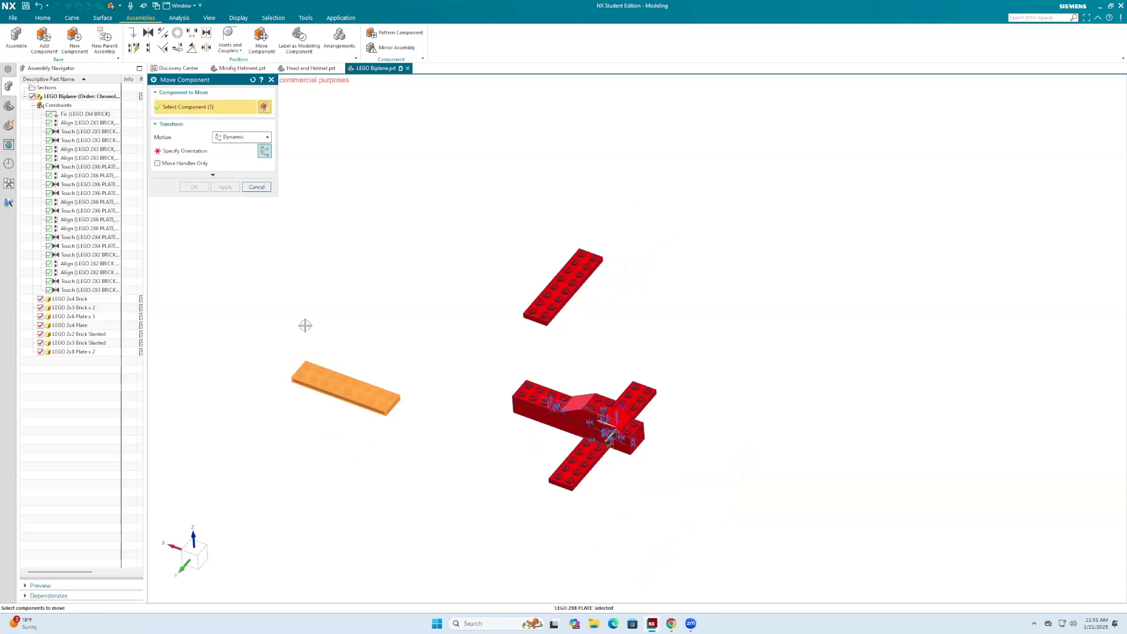
click(203, 155)
drag(326, 409, 341, 434)
click(225, 186)
scroll(595, 291, down, 3)
scroll(577, 299, up, 4)
scroll(577, 300, up, 5)
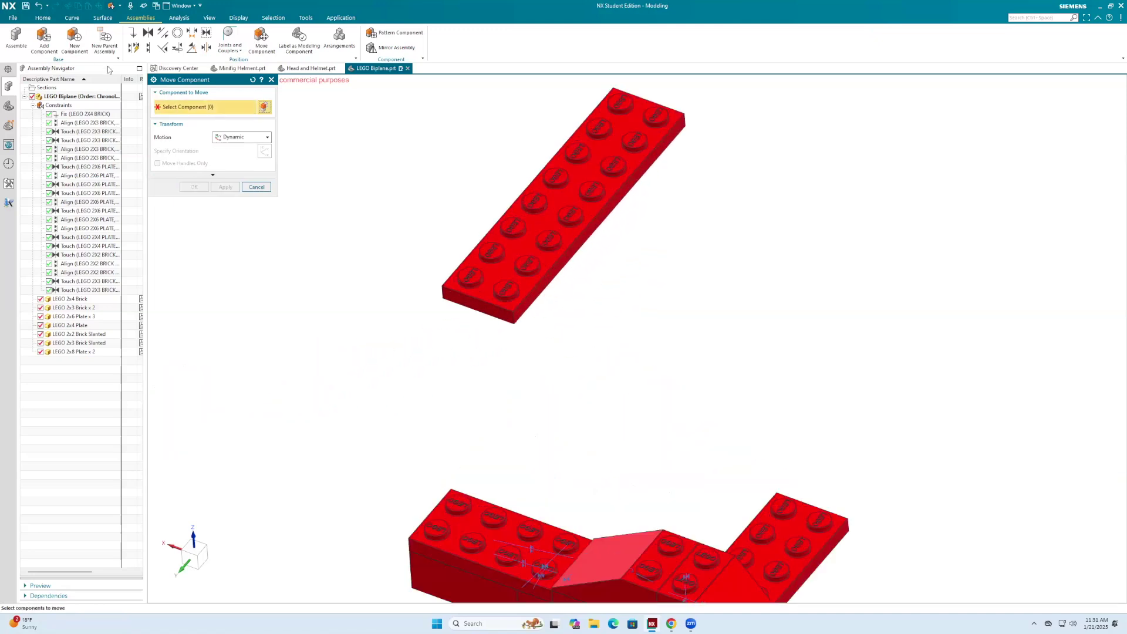
click(270, 79)
Constrain the first 2x8 plate's underside to touch the top studded face of the 2x2 slanted brick.
click(133, 47)
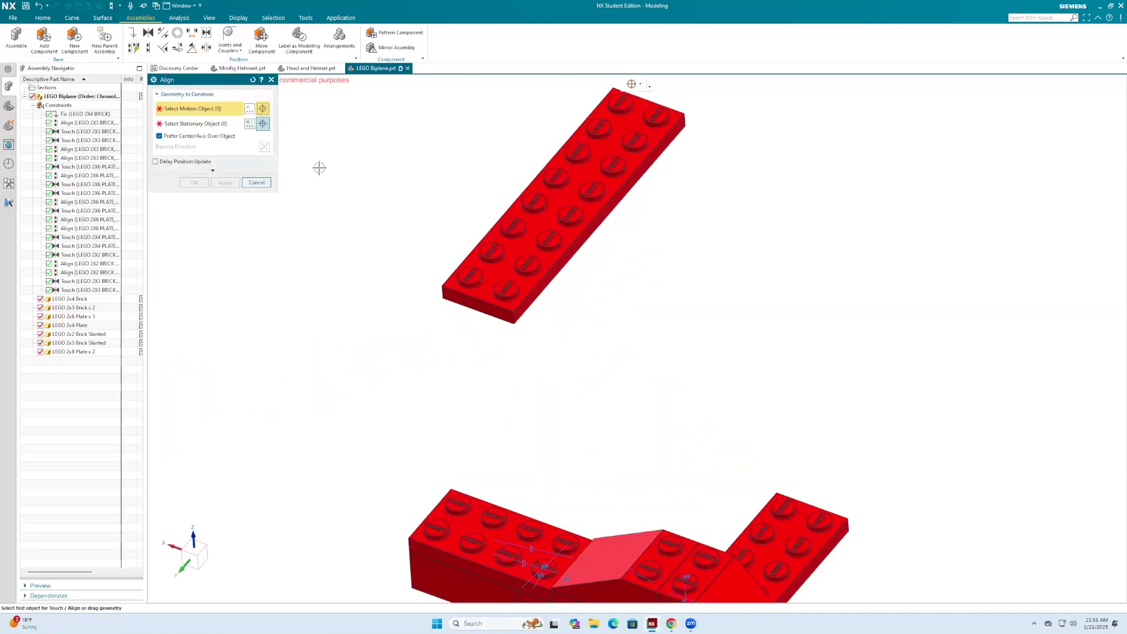
scroll(517, 329, up, 4)
middle_drag(534, 318, 589, 299)
scroll(589, 299, down, 5)
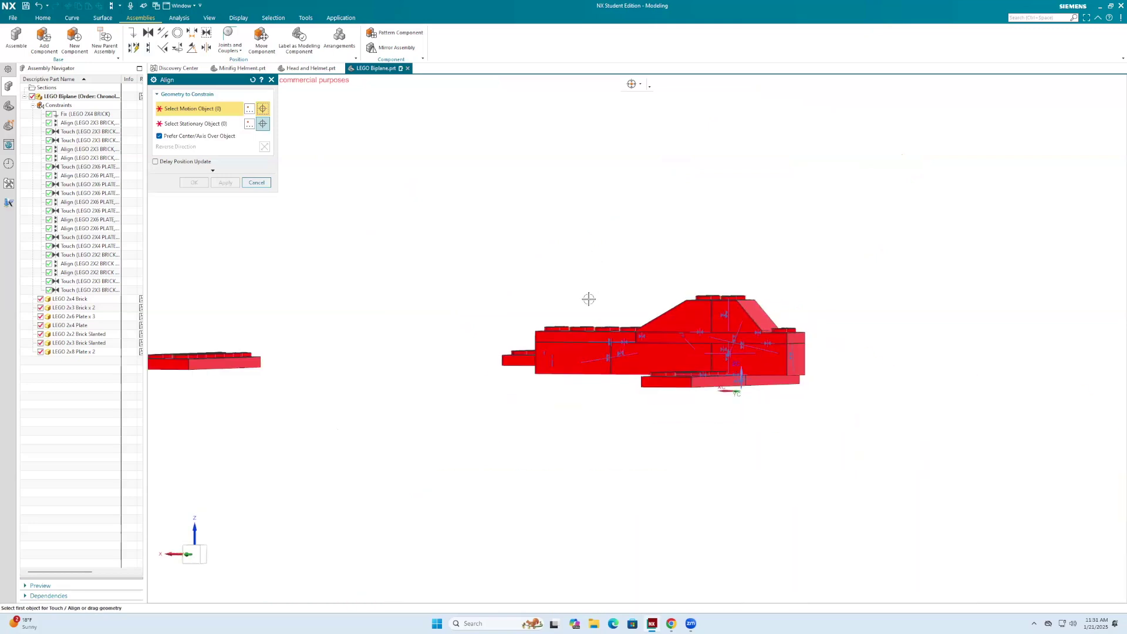
middle_drag(531, 361, 540, 334)
scroll(555, 431, up, 5)
click(559, 435)
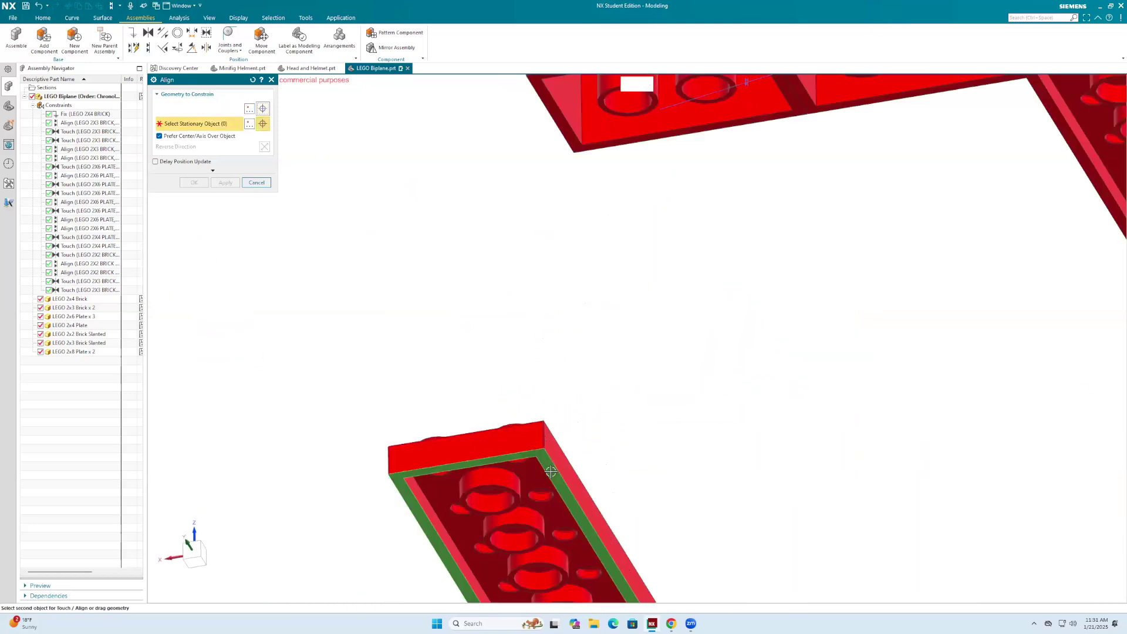
scroll(560, 435, down, 5)
middle_drag(589, 427, 604, 440)
scroll(628, 470, up, 5)
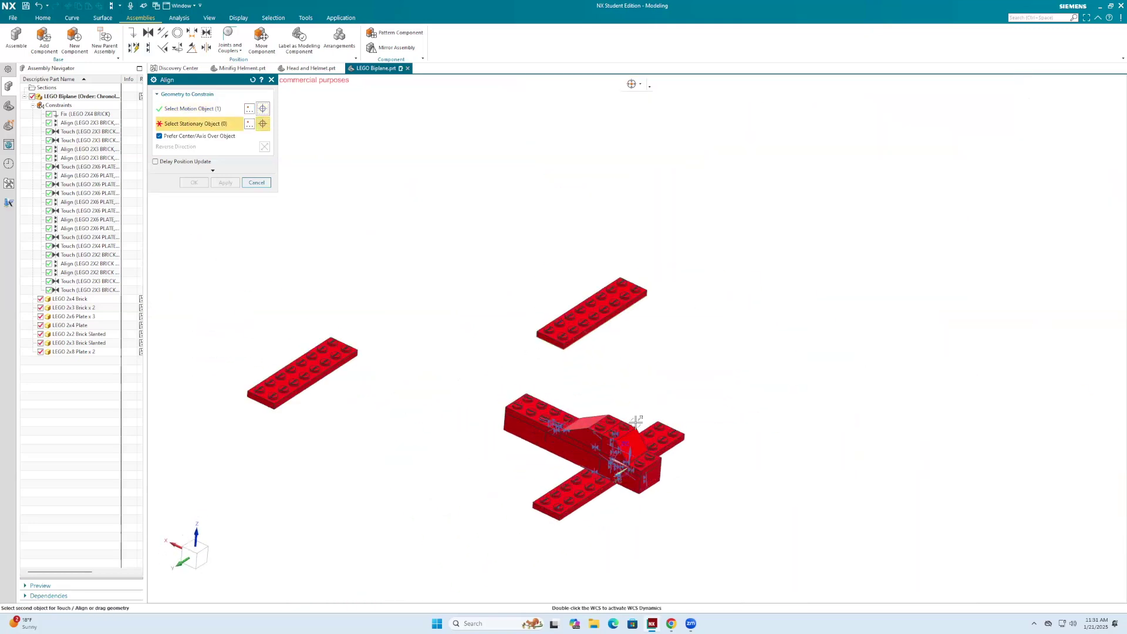
scroll(678, 427, up, 3)
click(677, 427)
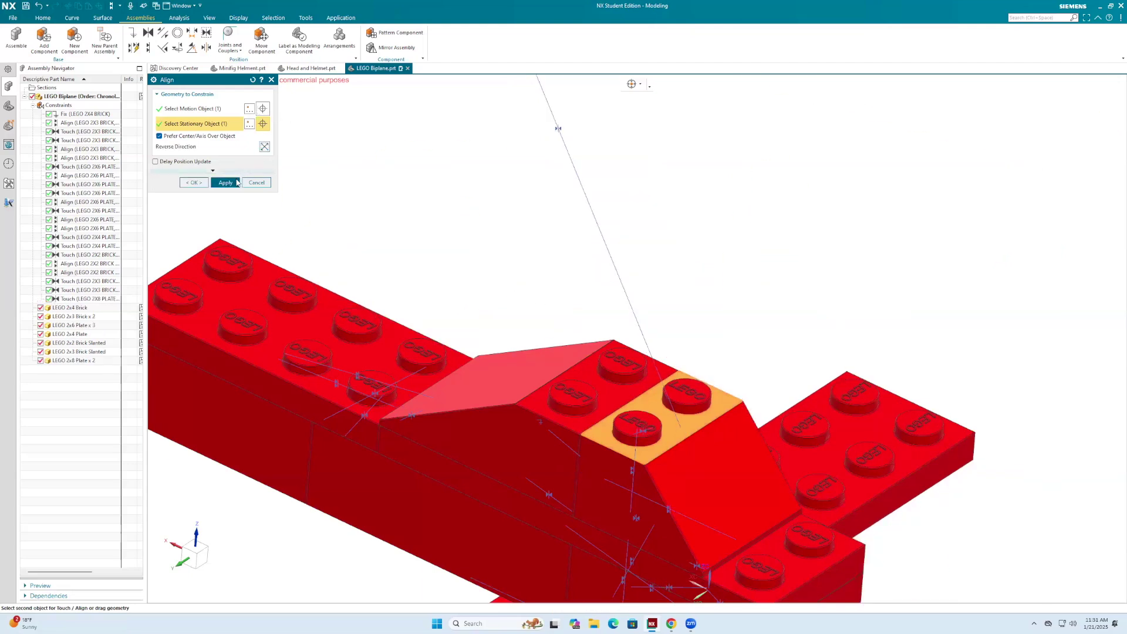
middle_click(594, 267)
Align the first 2x8 plate's inner front corner stud with the far top stud of the 2x2 slanted brick.
scroll(595, 267, down, 4)
scroll(534, 164, up, 7)
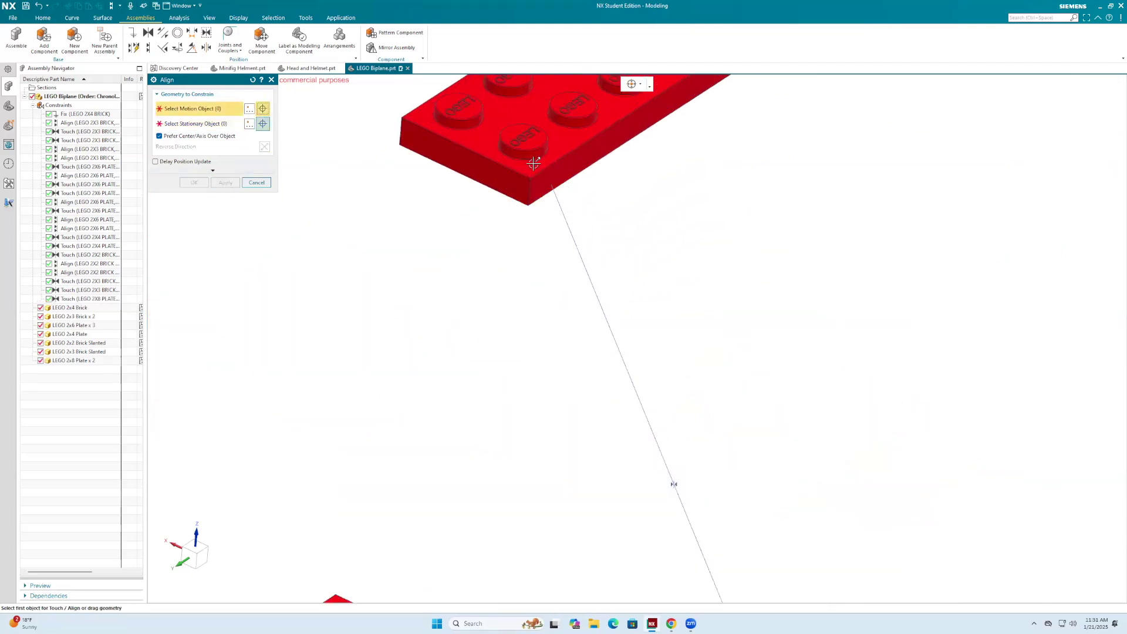
click(533, 164)
scroll(574, 179, down, 5)
scroll(634, 336, up, 6)
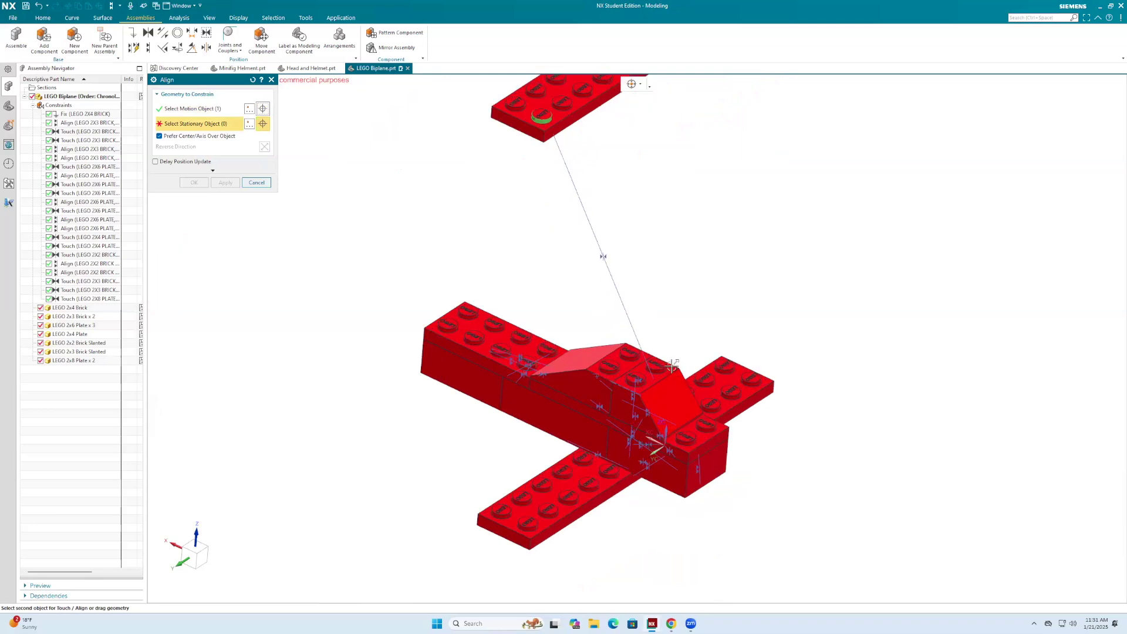
scroll(634, 336, up, 3)
click(634, 334)
scroll(635, 338, up, 3)
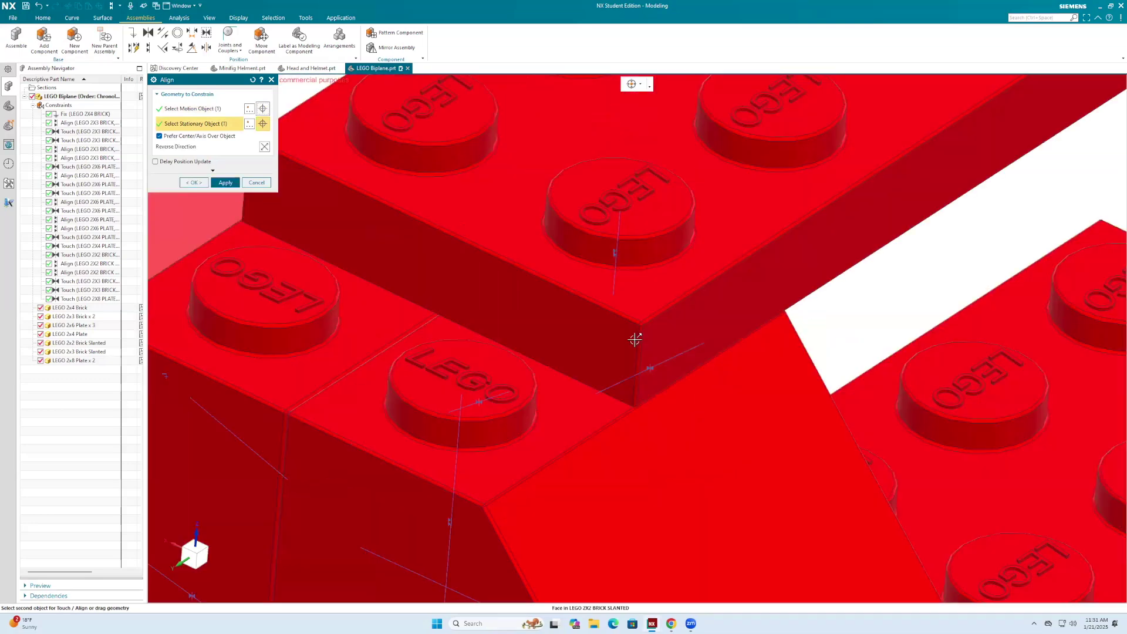
middle_click(596, 335)
Try to align the second 2x8 plate's underside with the 2x2 slanted brick's exposed top face, and undo the constraint.
scroll(596, 336, down, 7)
middle_drag(463, 238, 663, 267)
scroll(342, 257, up, 4)
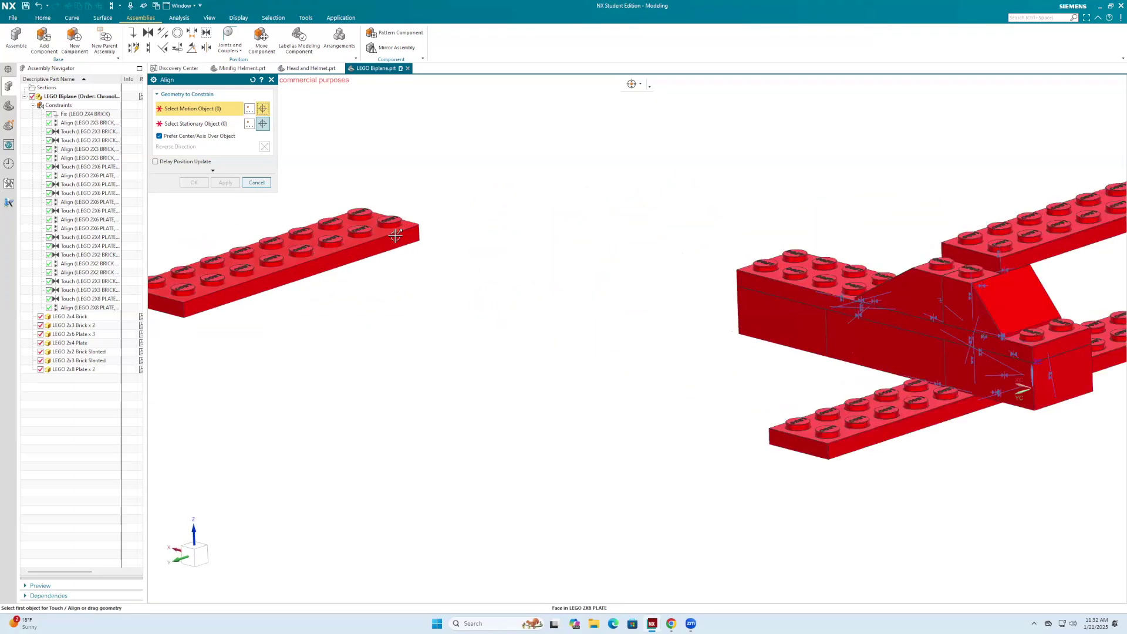
middle_drag(424, 269, 480, 425)
scroll(480, 425, up, 4)
click(480, 425)
scroll(614, 382, down, 6)
middle_drag(634, 375, 737, 380)
scroll(737, 380, up, 4)
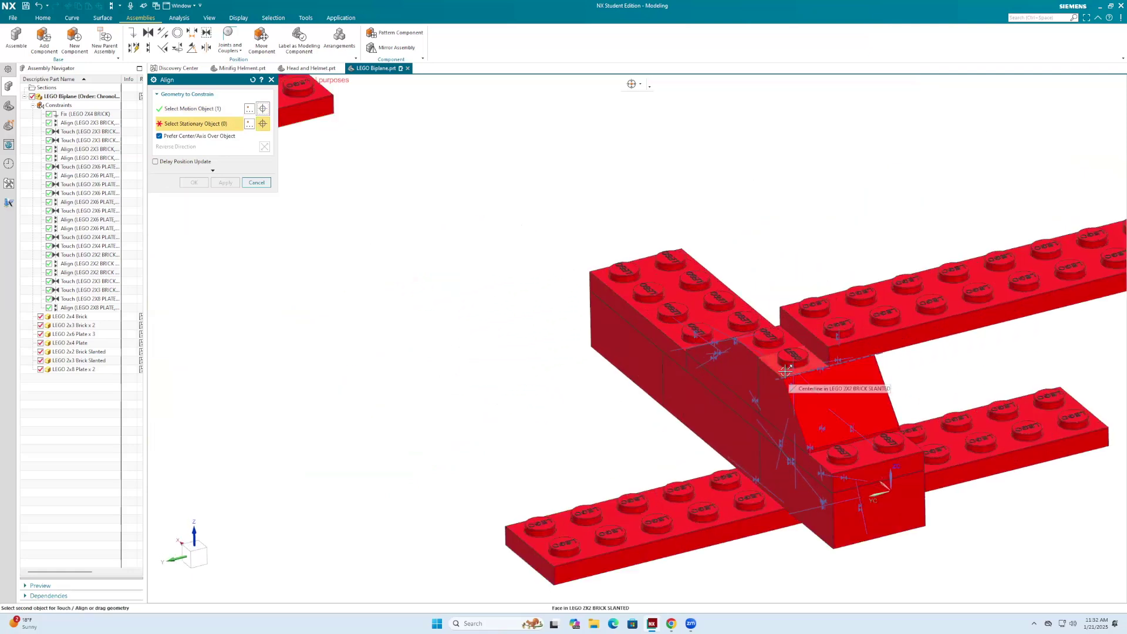
click(786, 371)
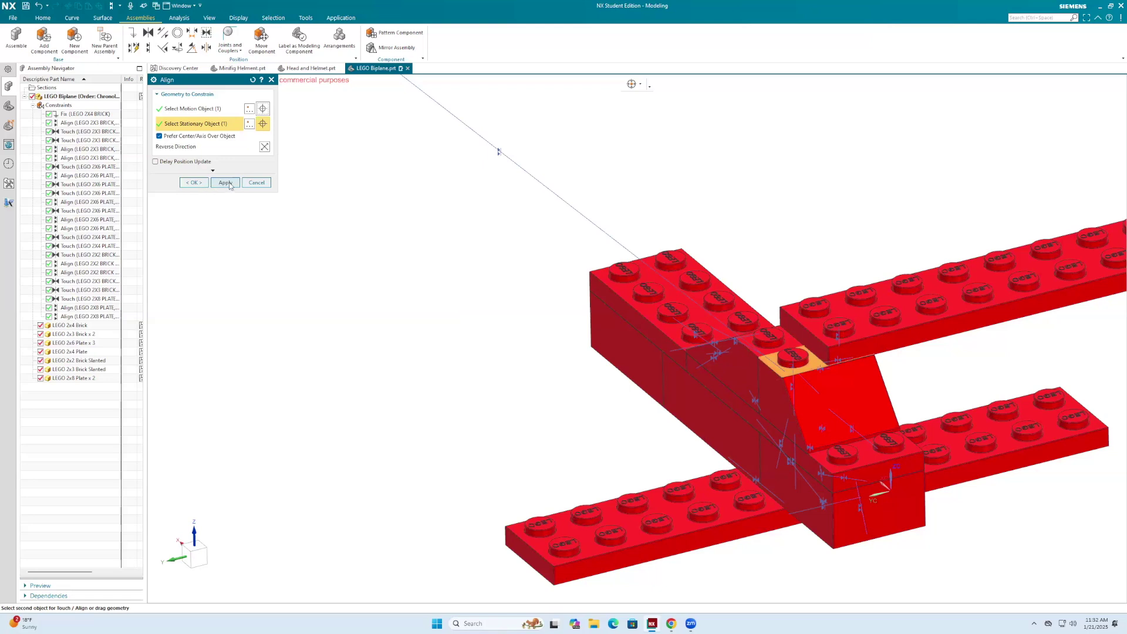
click(226, 182)
scroll(529, 235, down, 5)
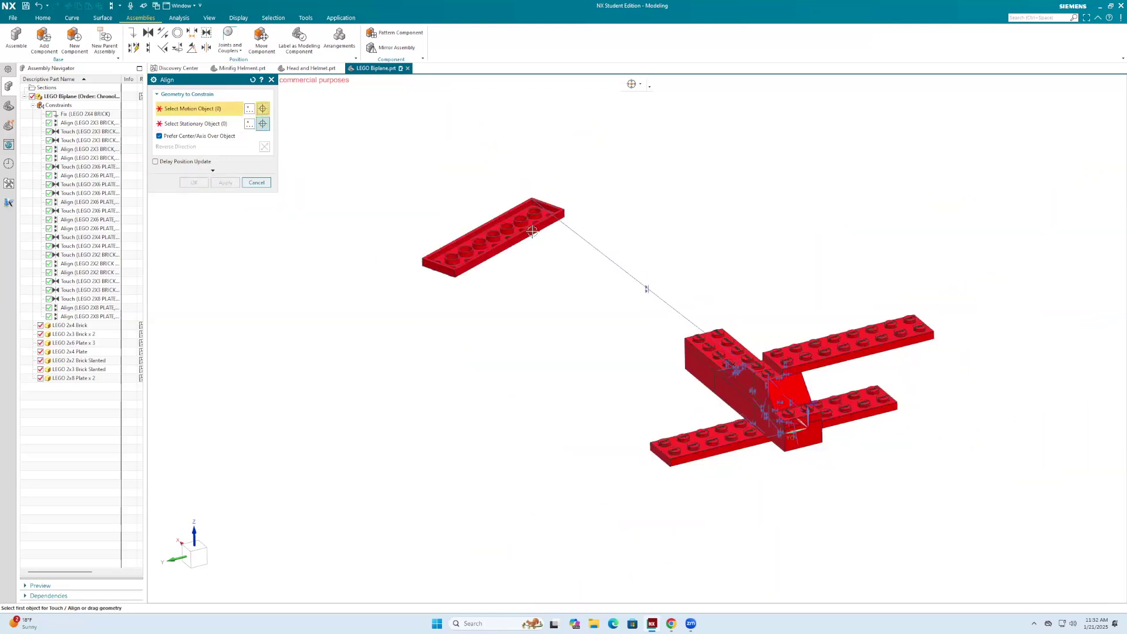
key(Escape)
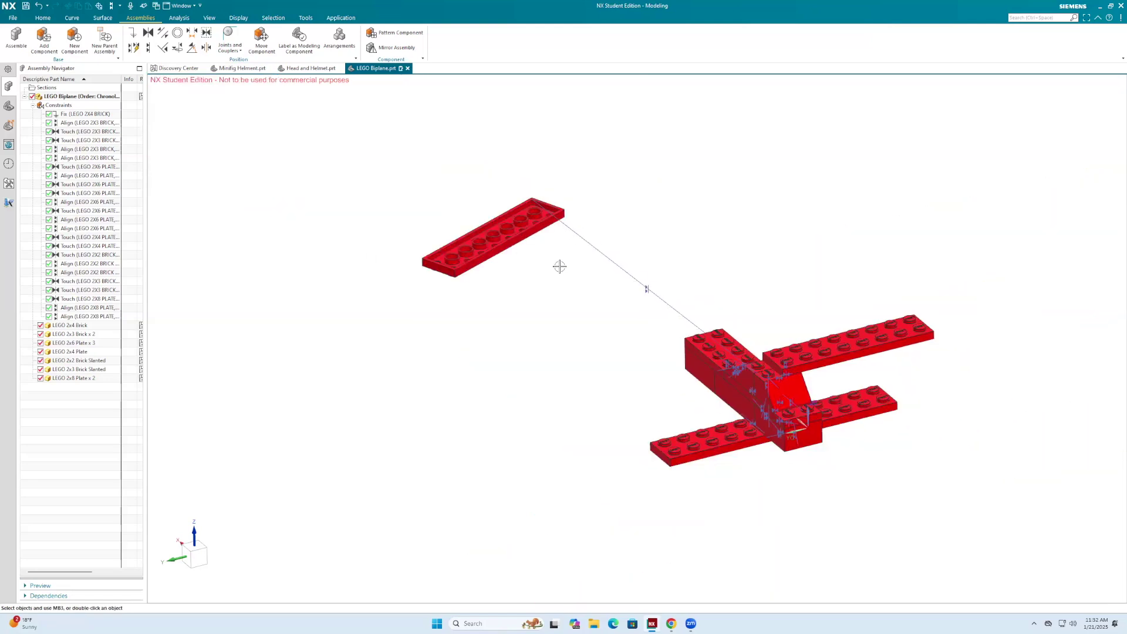
key(ctrl+z)
Constrain the second 2x8 plate's underside to the 2x2 slanted brick's top face, reversing the direction so the faces touch.
click(146, 48)
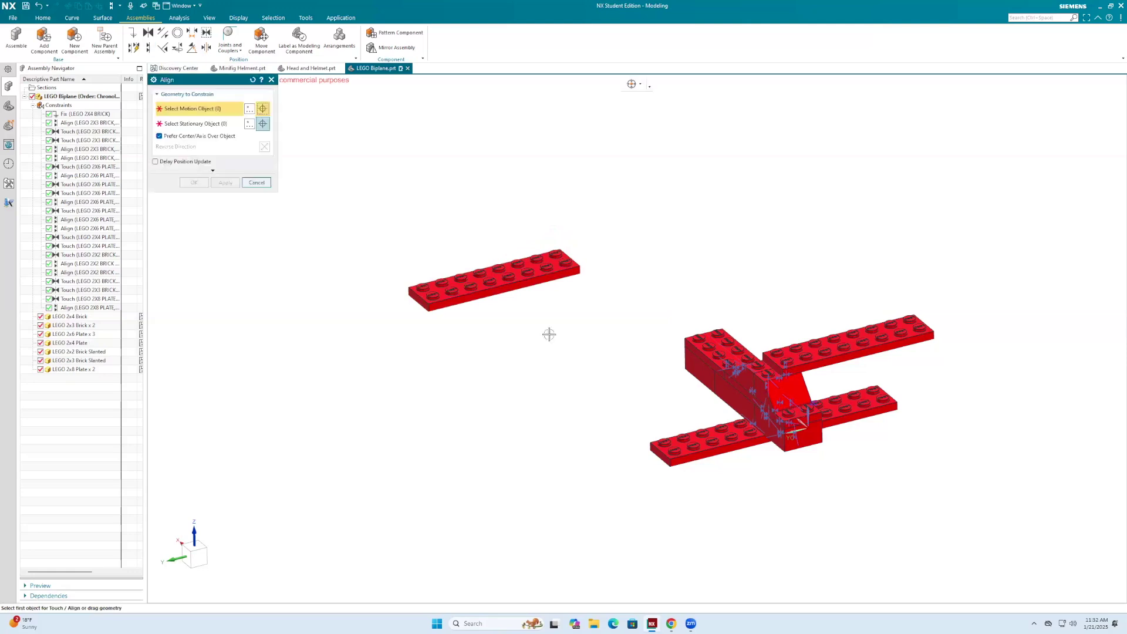
scroll(554, 311, up, 10)
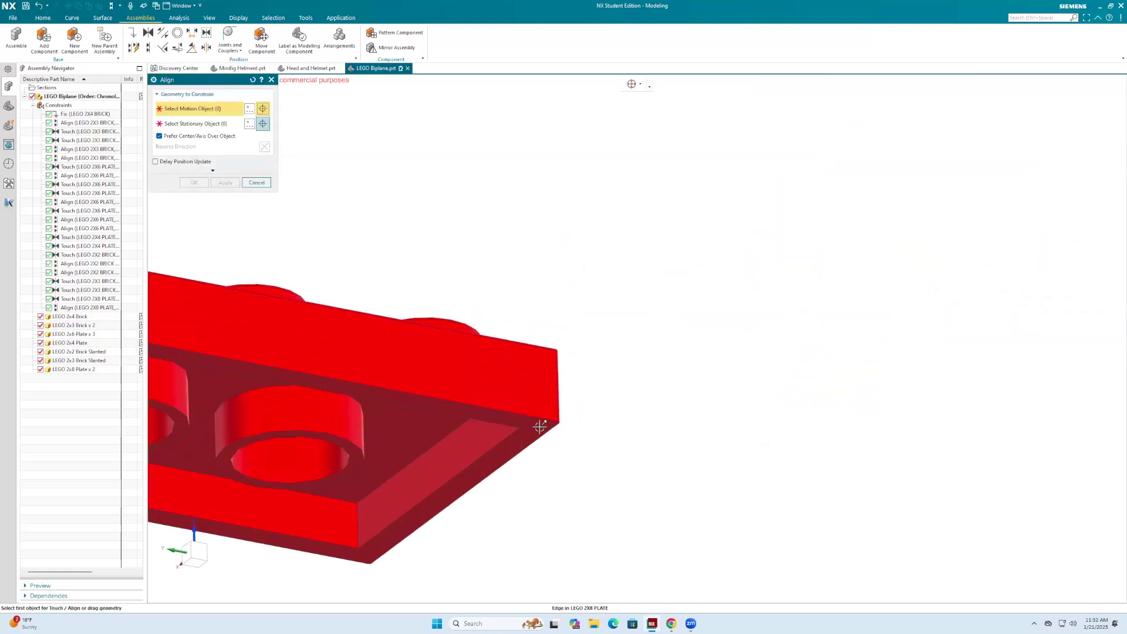
click(547, 437)
scroll(587, 437, down, 10)
middle_drag(675, 410, 706, 415)
scroll(704, 415, up, 3)
scroll(710, 444, up, 4)
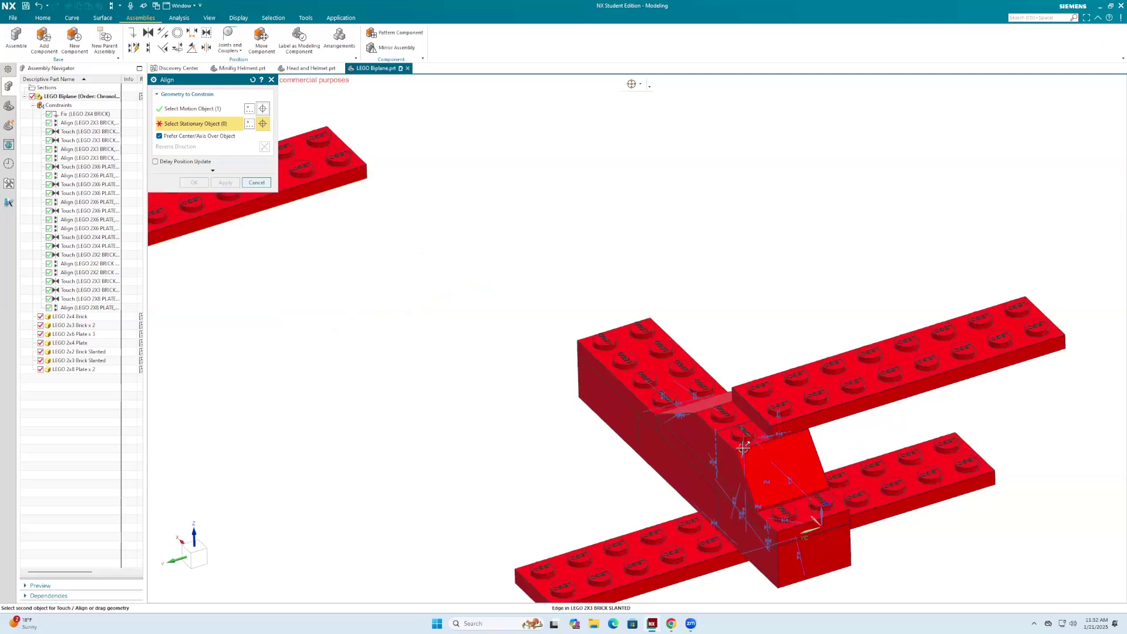
click(743, 435)
scroll(698, 307, down, 5)
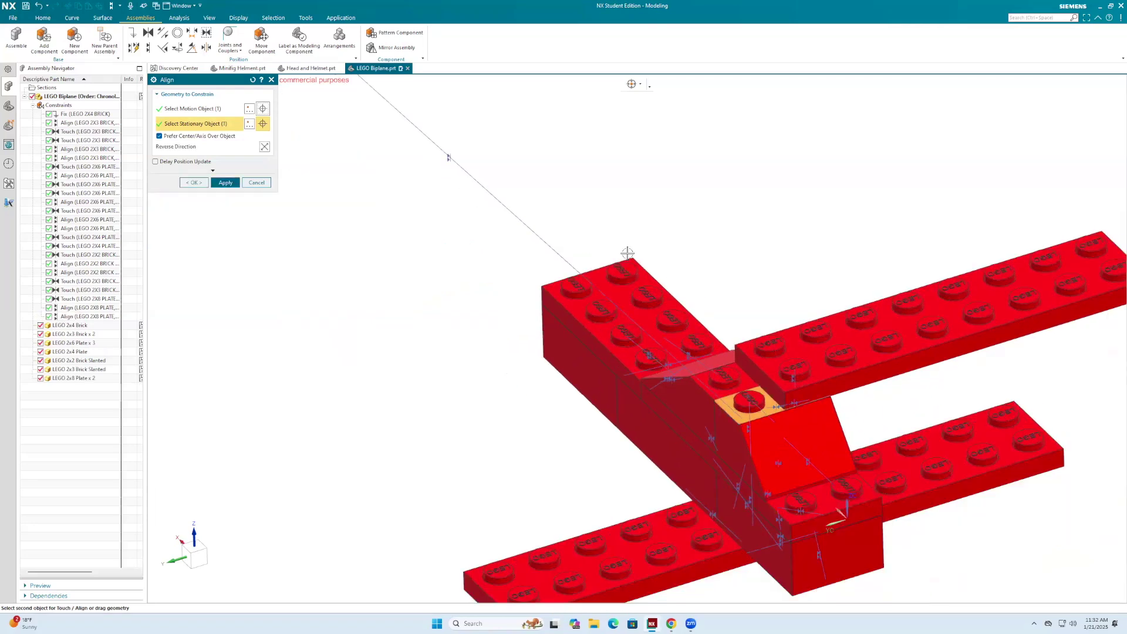
click(264, 147)
click(225, 183)
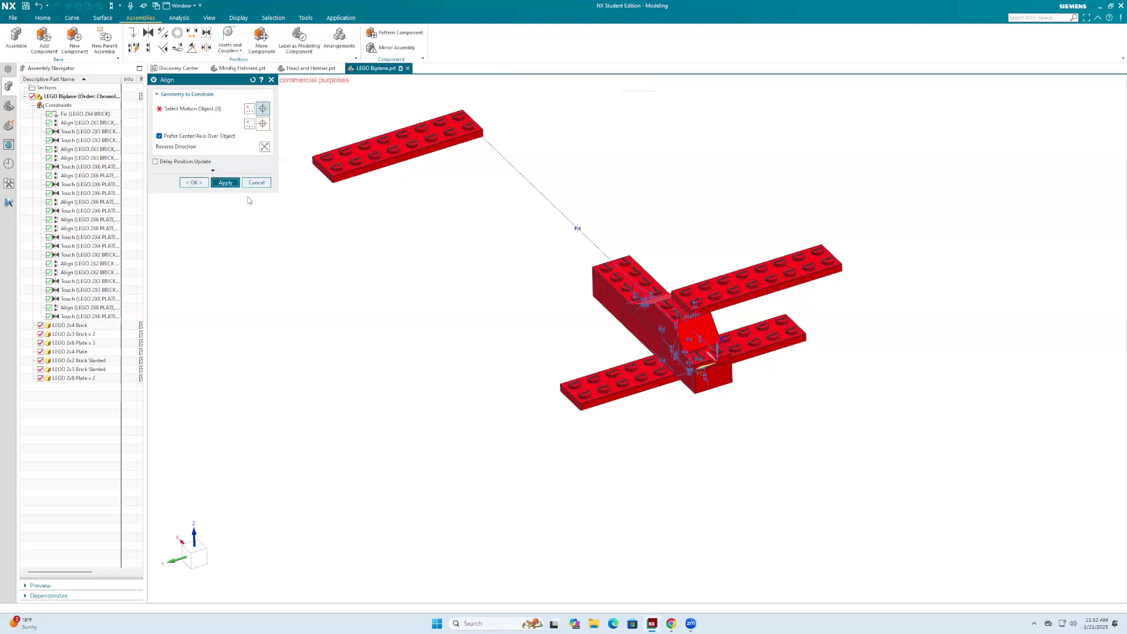
Align the second 2x8 plate's inner front corner stud with the exposed top stud of the 2x2 slanted brick.
scroll(488, 112, up, 6)
scroll(411, 212, up, 3)
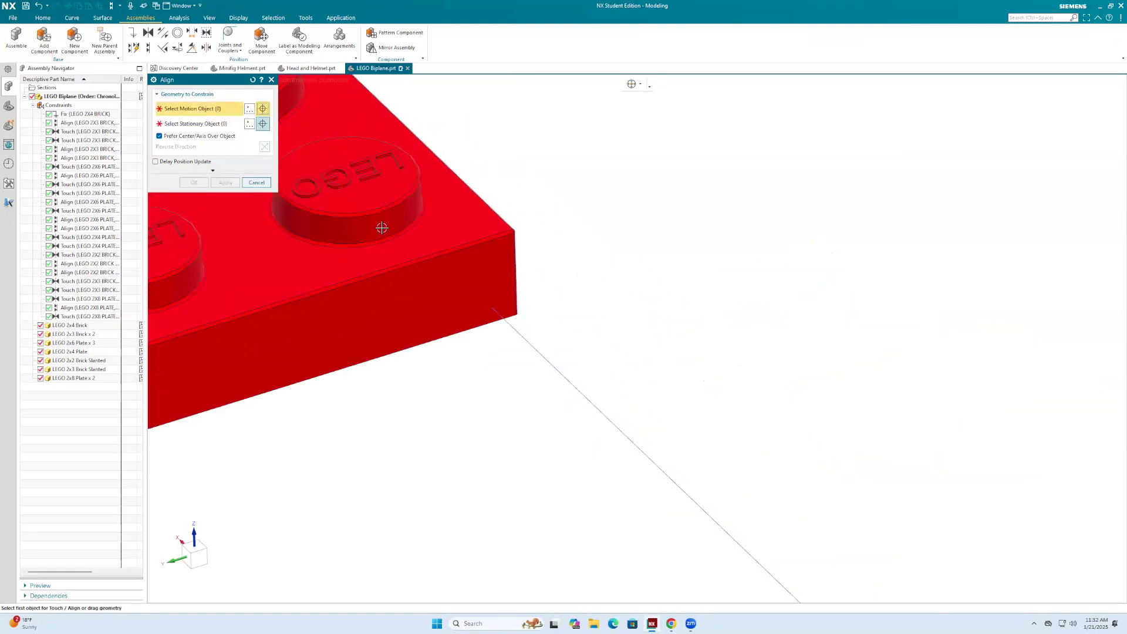
click(327, 203)
scroll(545, 321, down, 8)
scroll(545, 321, up, 10)
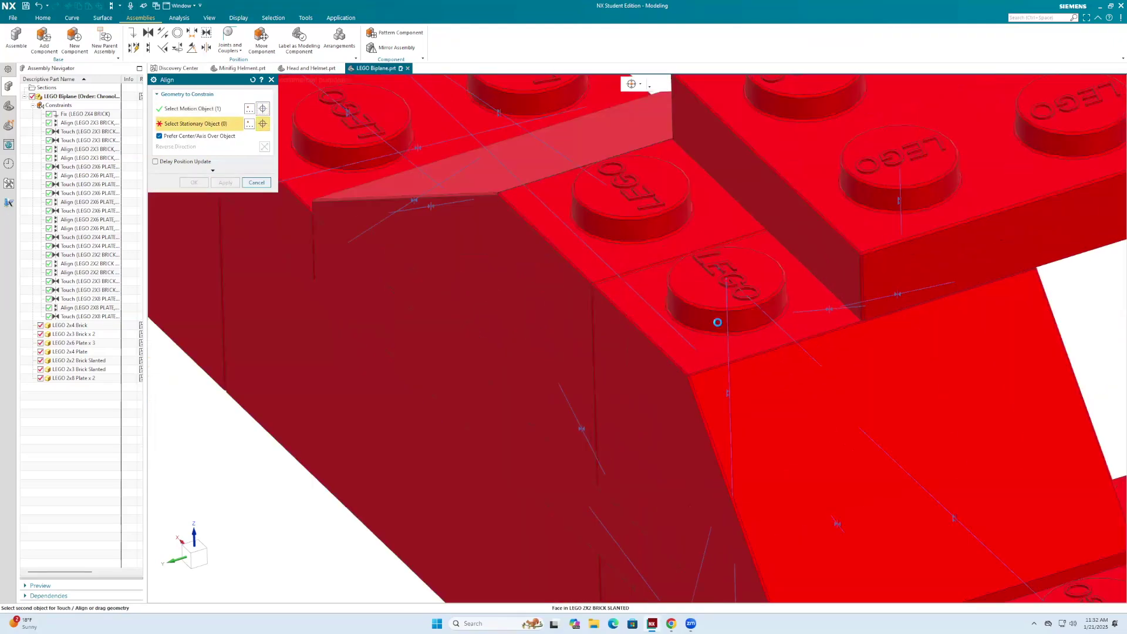
click(709, 326)
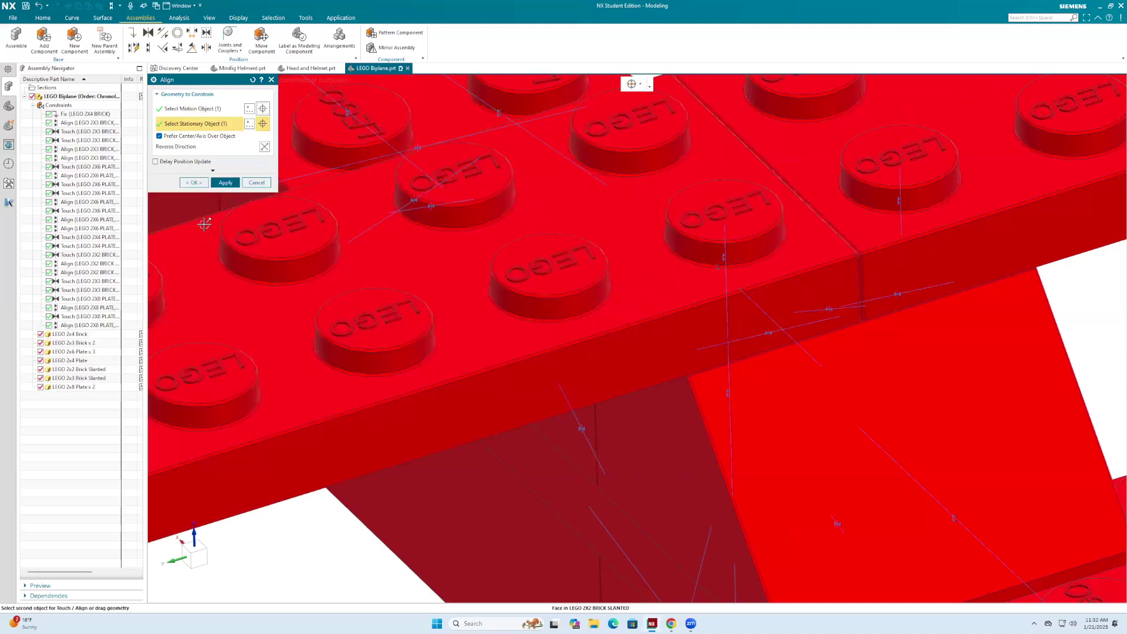
click(225, 183)
scroll(377, 221, down, 10)
middle_drag(478, 227, 315, 124)
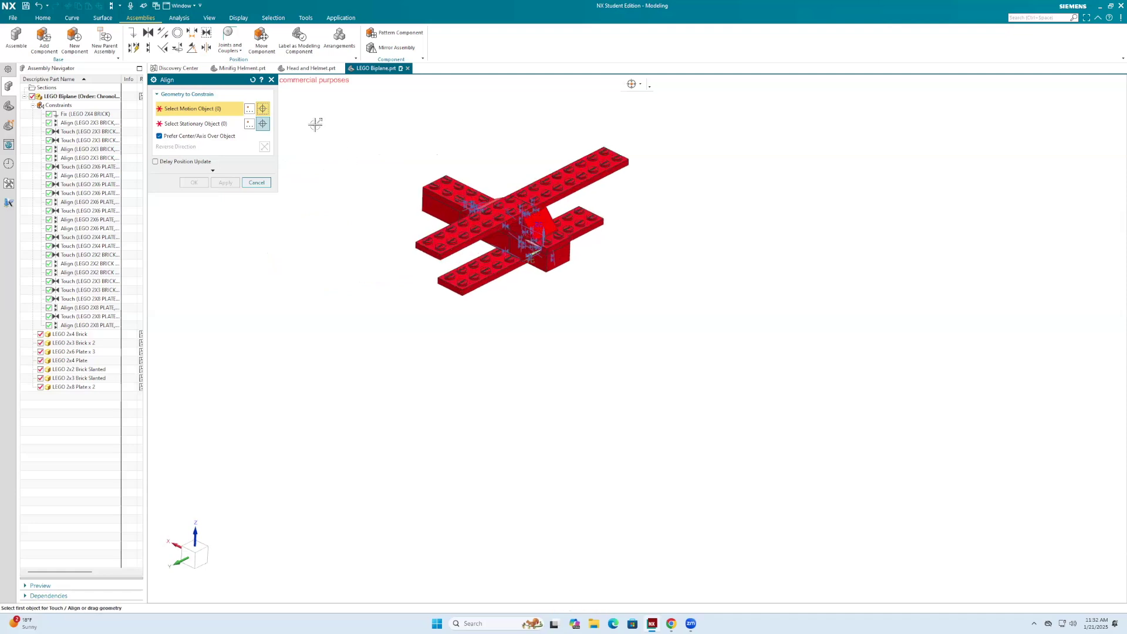
Save the assembly and delete the rearmost 2x3 brick beneath the tail's 2x4 plate.
click(271, 79)
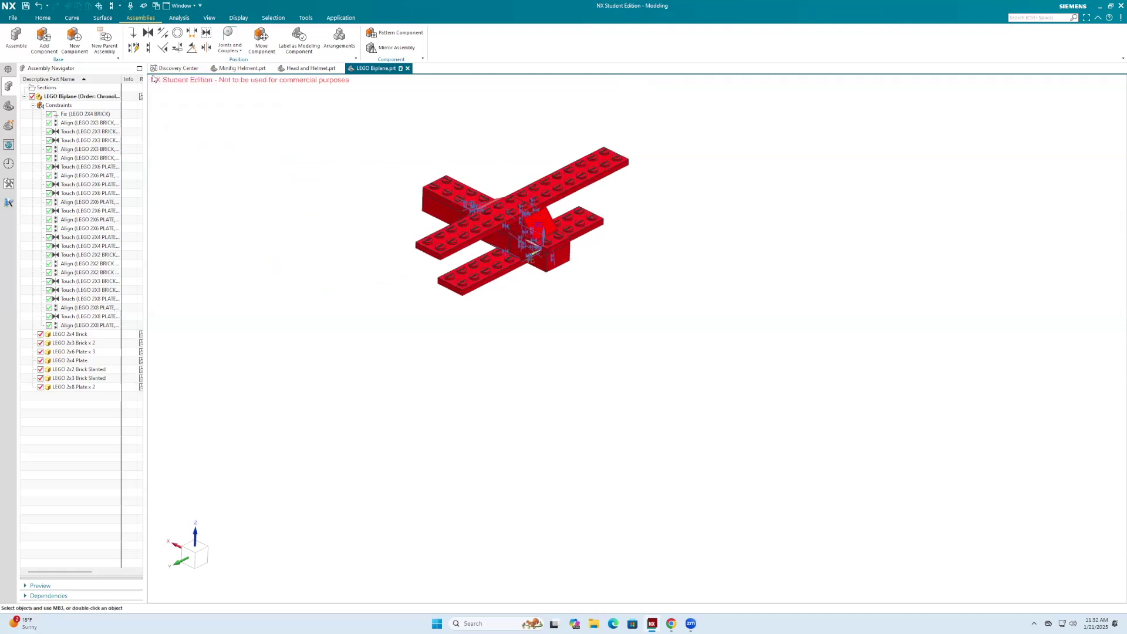
middle_drag(548, 348, 465, 259)
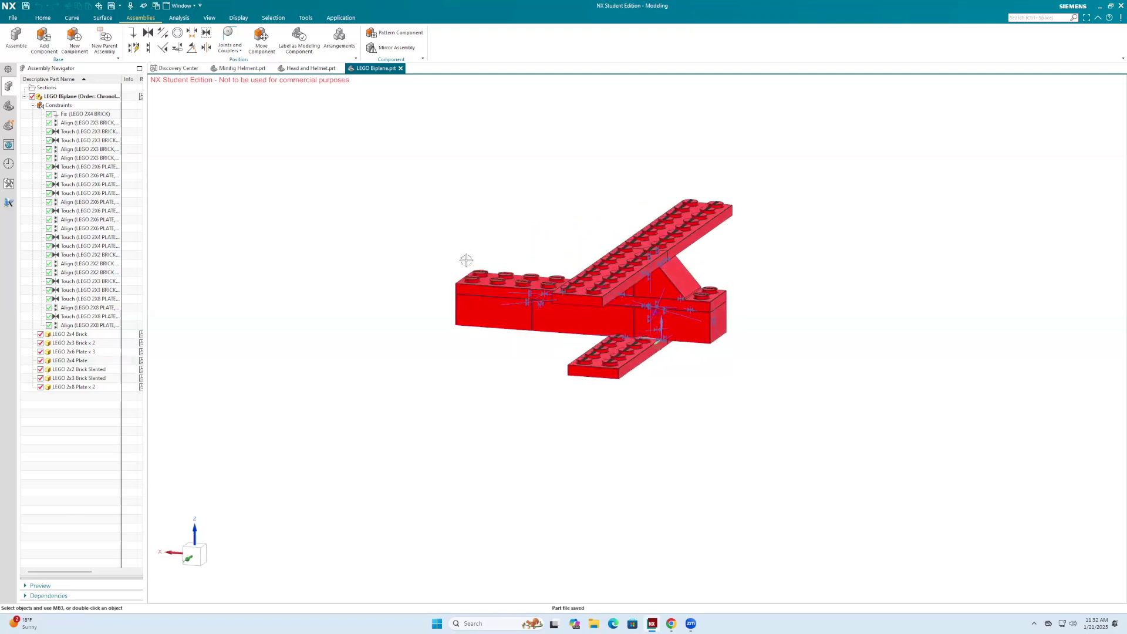
scroll(462, 259, up, 5)
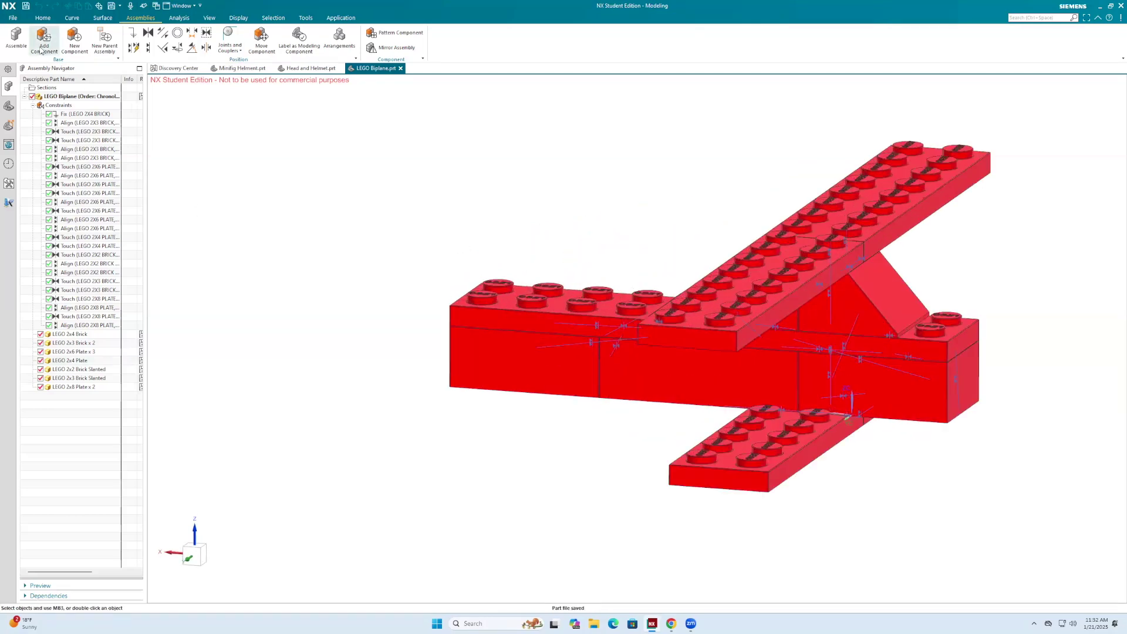
right_click(488, 352)
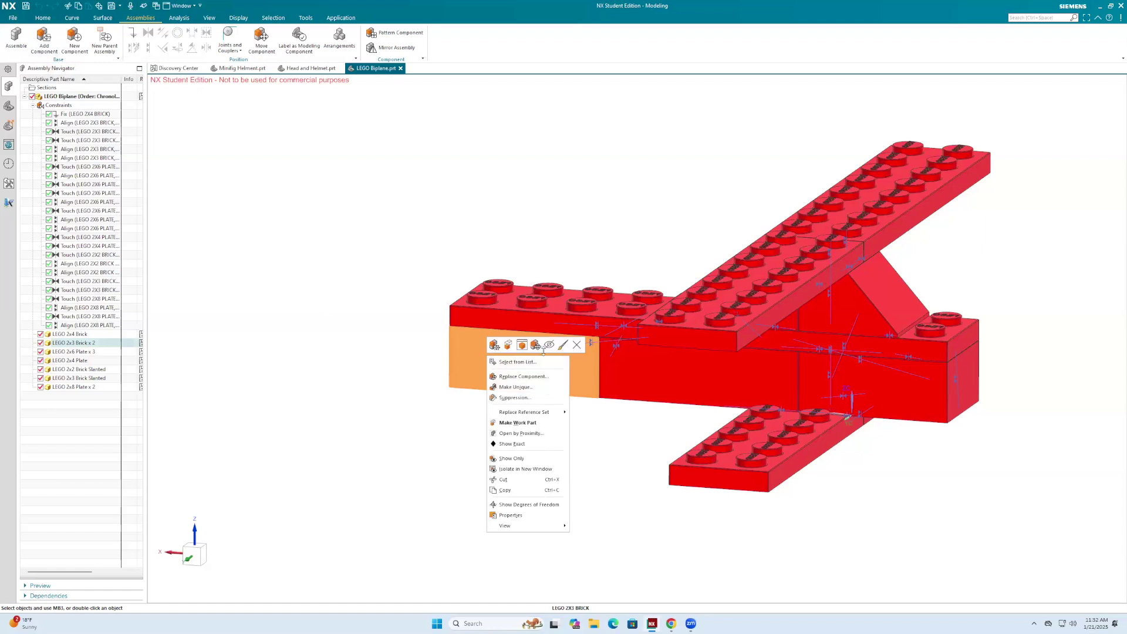
click(579, 346)
middle_drag(528, 398, 563, 361)
Switch to Chrome and download LEGO 2x2 Brick Upslanted.prt from the GitHub repository's Session 5 folder.
click(42, 45)
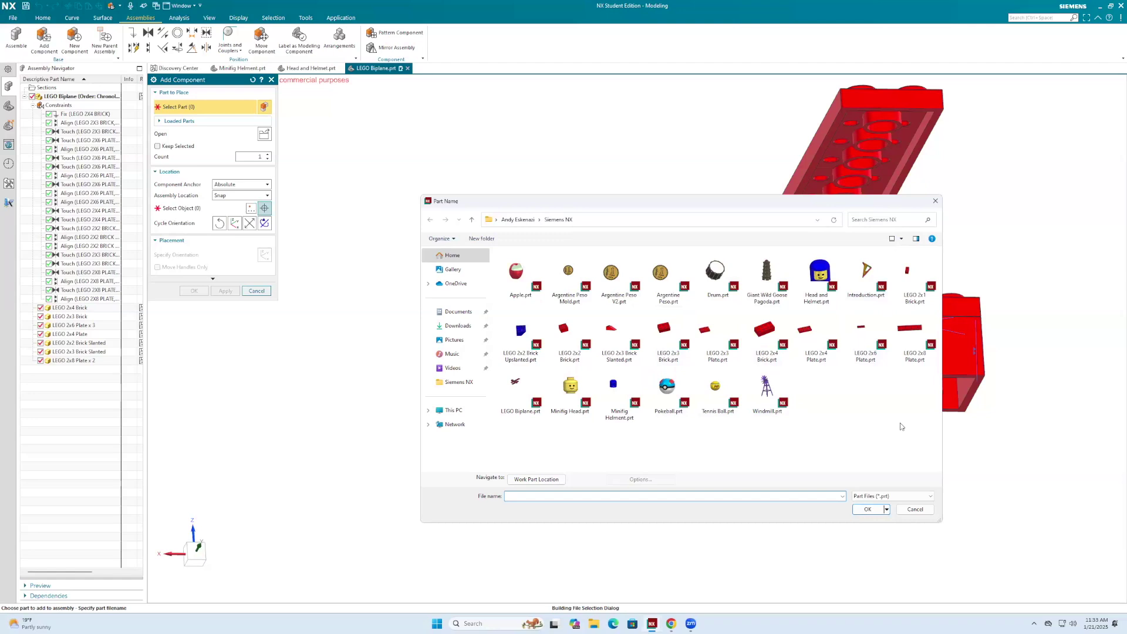
key(Escape)
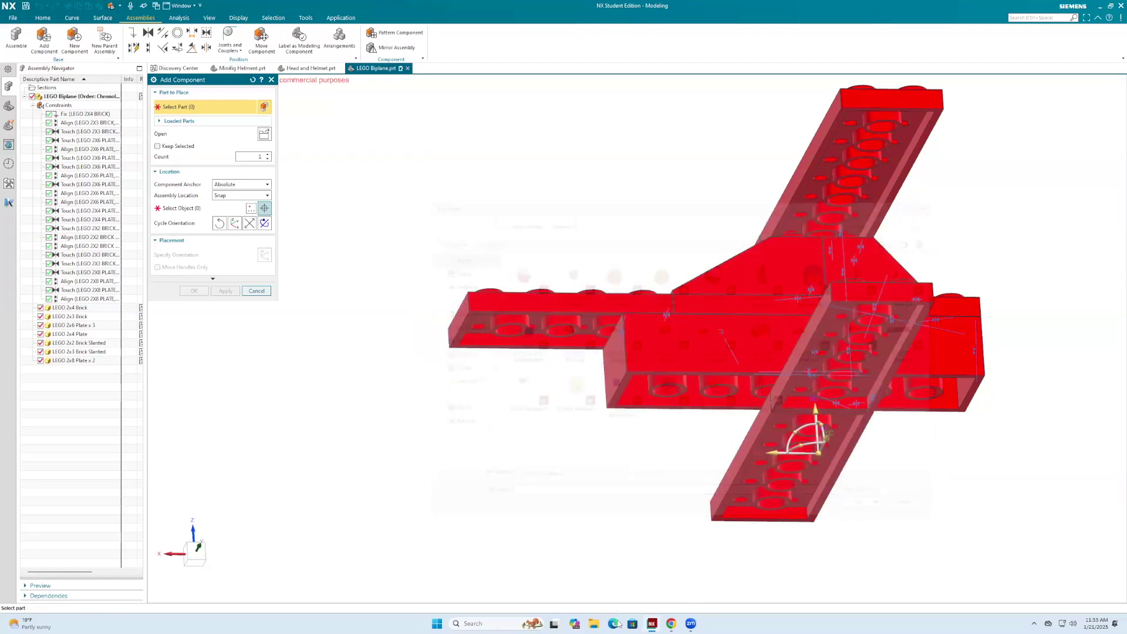
click(670, 624)
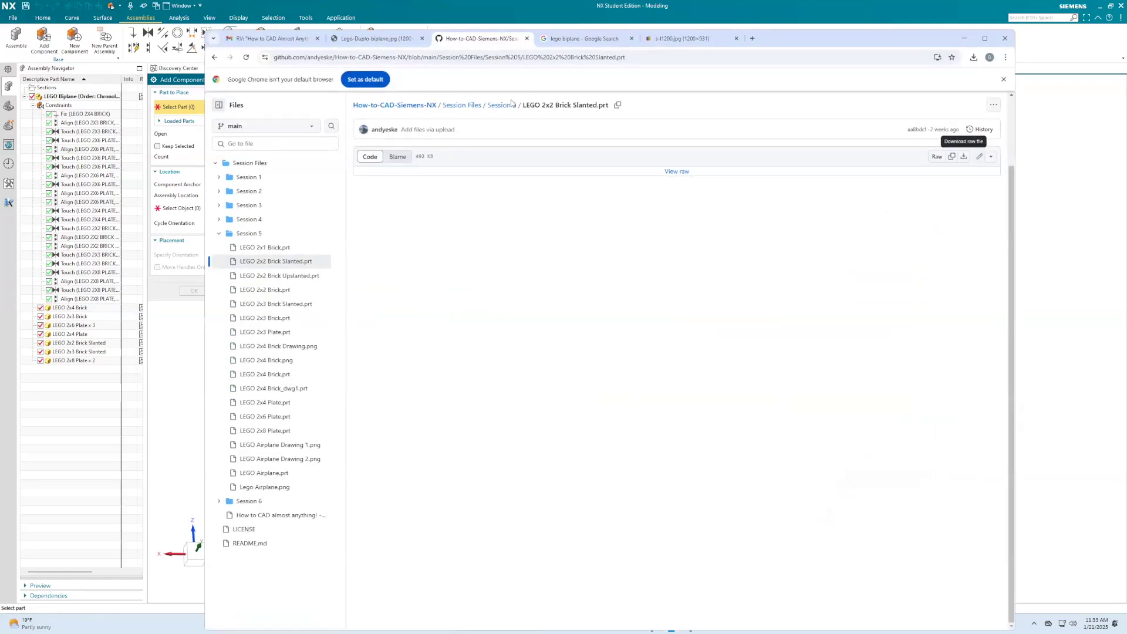
click(509, 105)
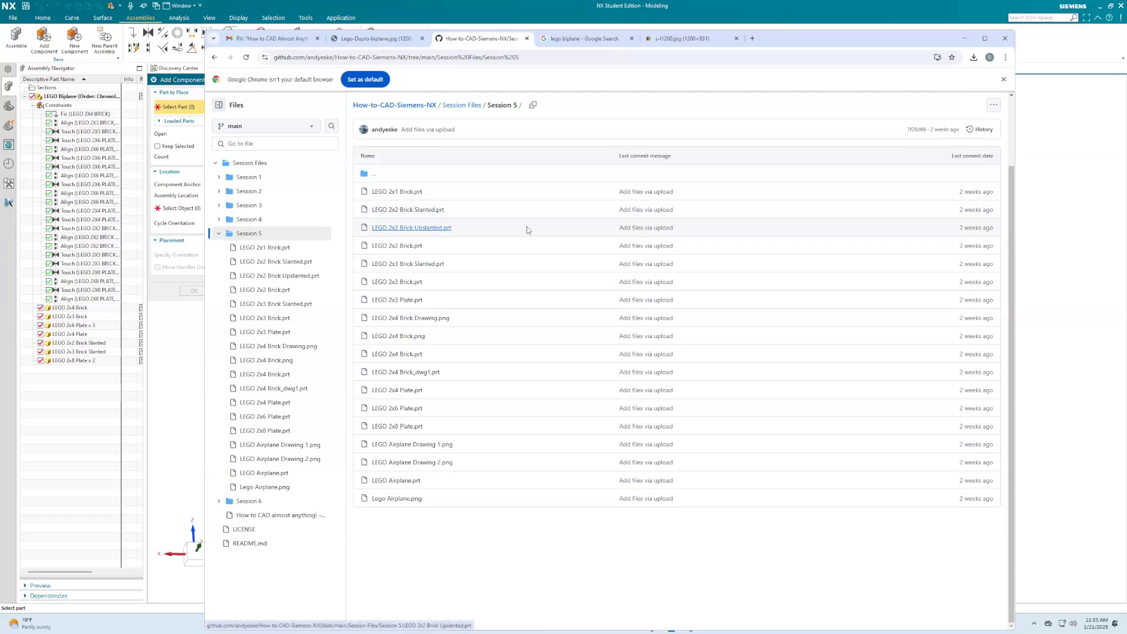
click(438, 232)
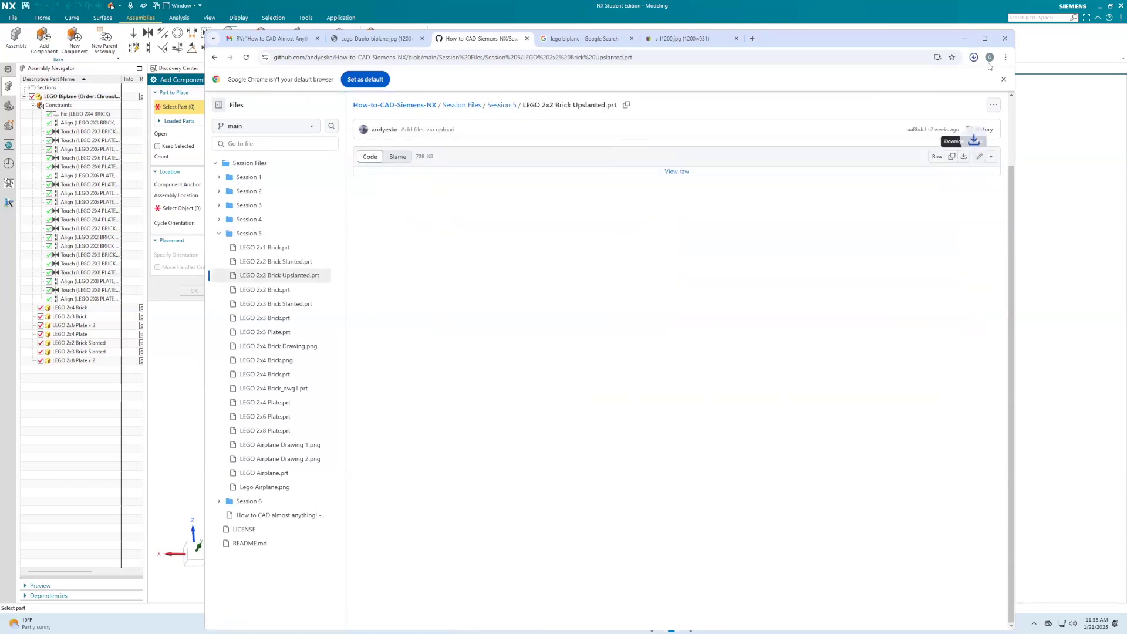
click(966, 38)
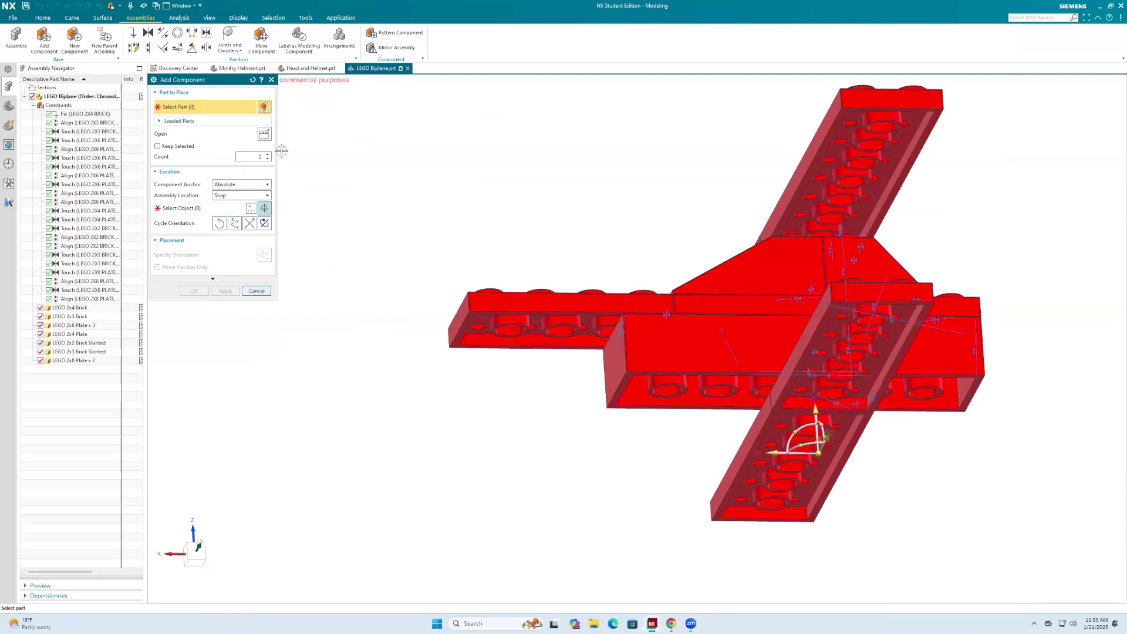
Back in NX, add the LEGO 2x2 Brick Upslanted part from the Downloads folder and place it behind the tail.
click(264, 134)
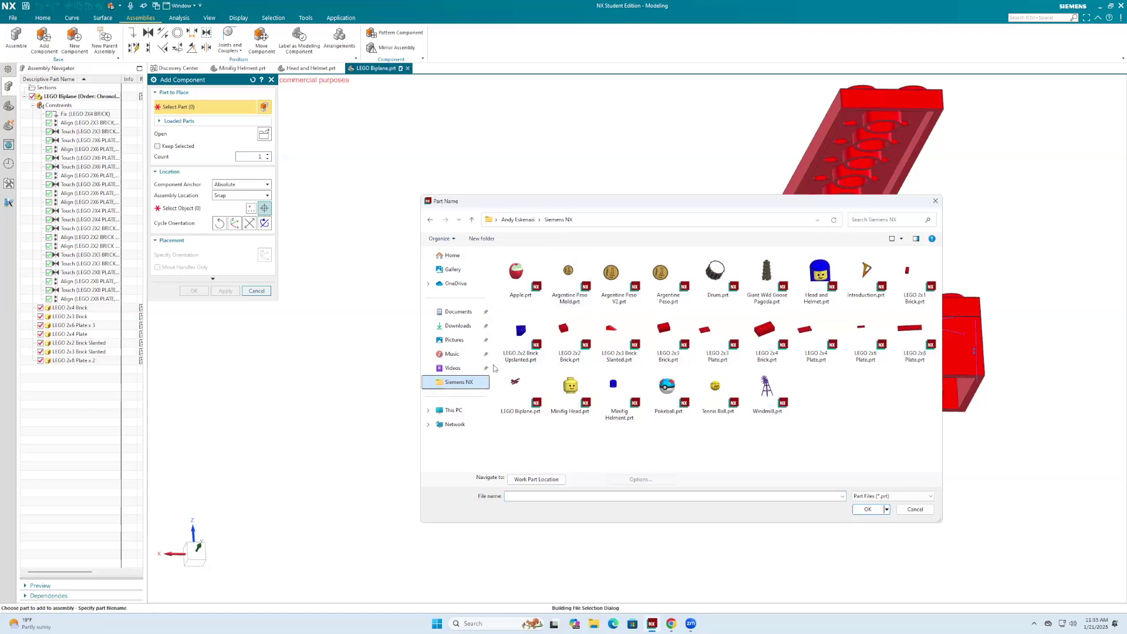
click(458, 326)
click(634, 277)
click(860, 510)
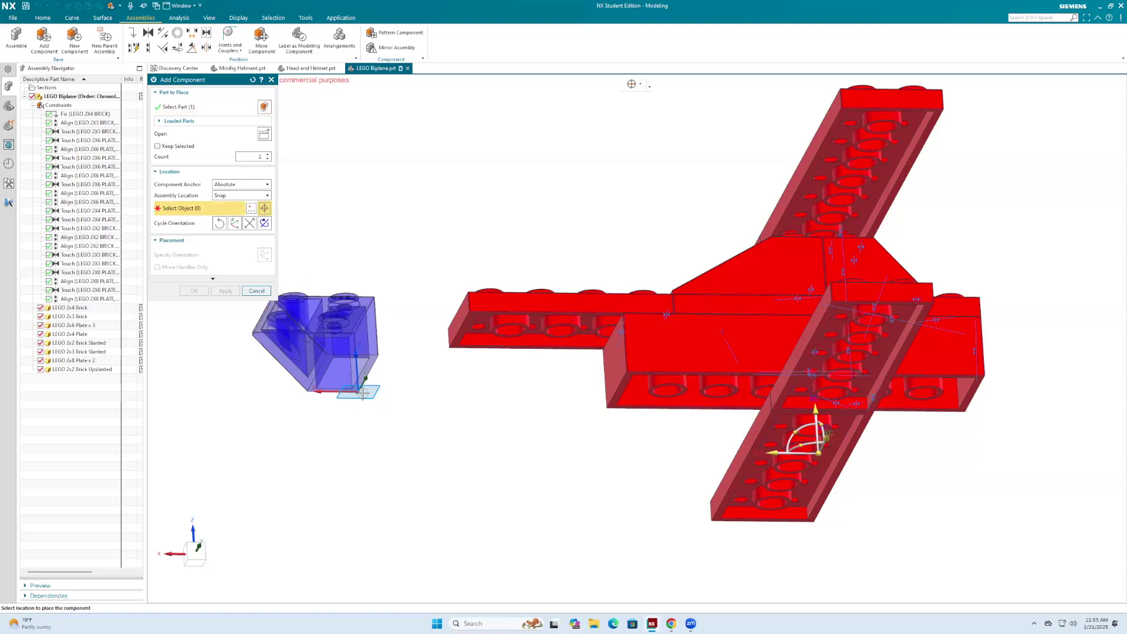
click(362, 393)
click(226, 290)
scroll(462, 306, down, 2)
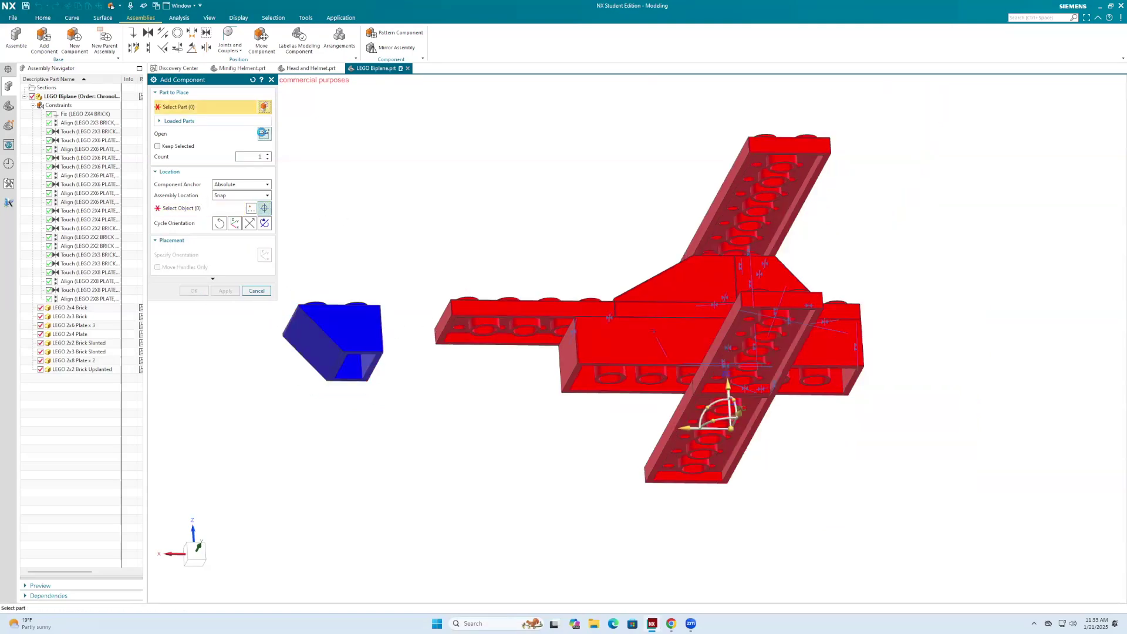
Add LEGO 2x1 Brick.prt from the Siemens NX folder as a component and place it near the tail plate.
click(264, 134)
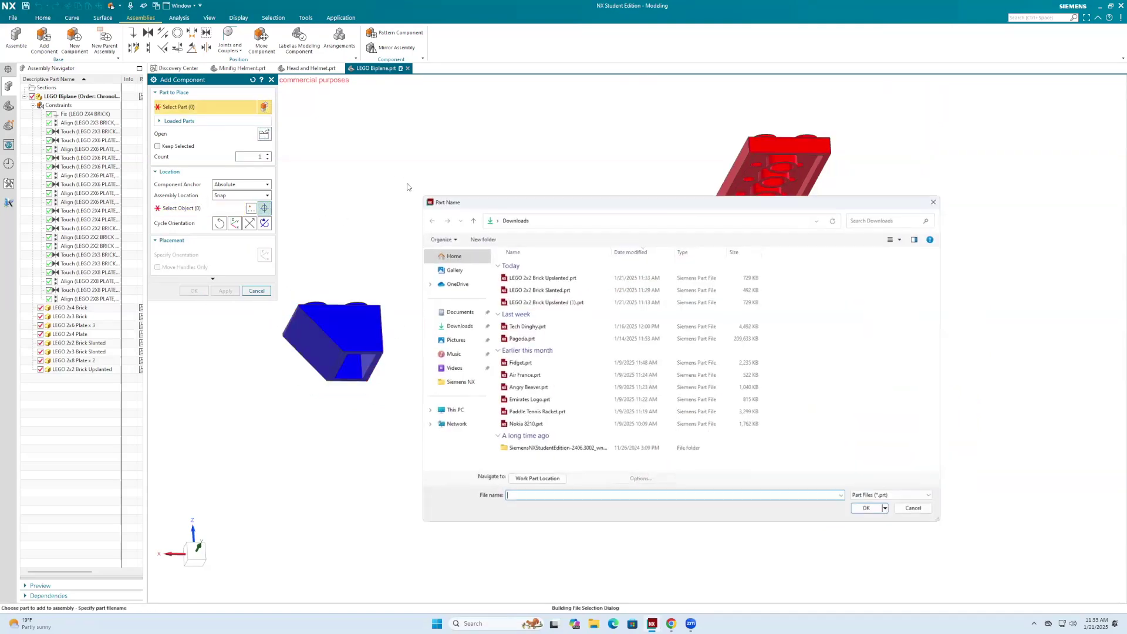
click(457, 388)
click(911, 273)
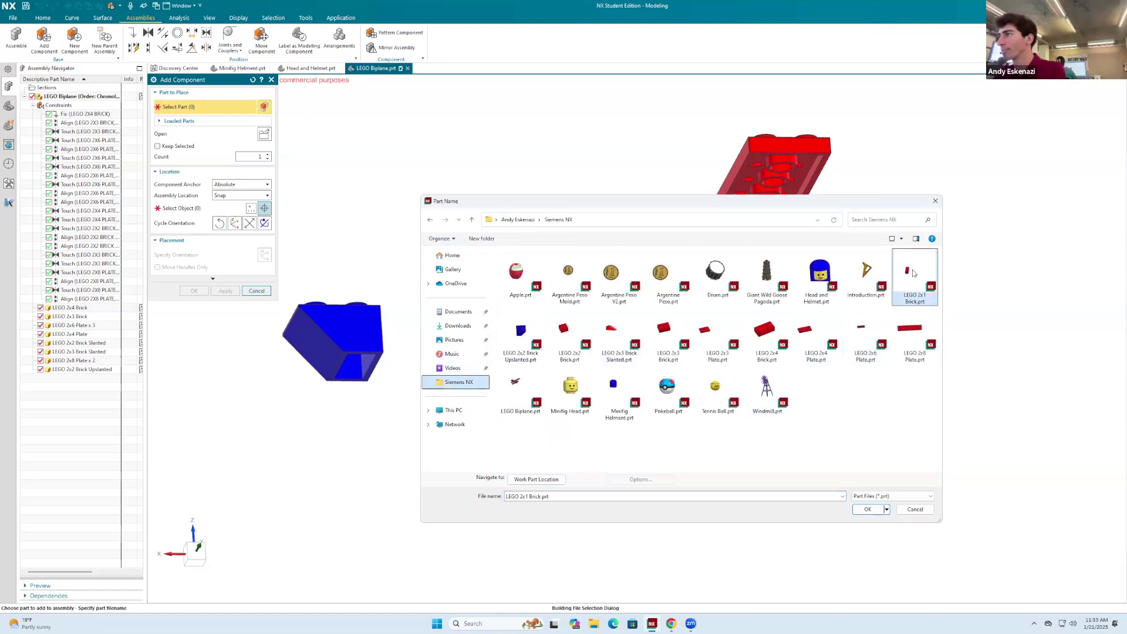
click(867, 510)
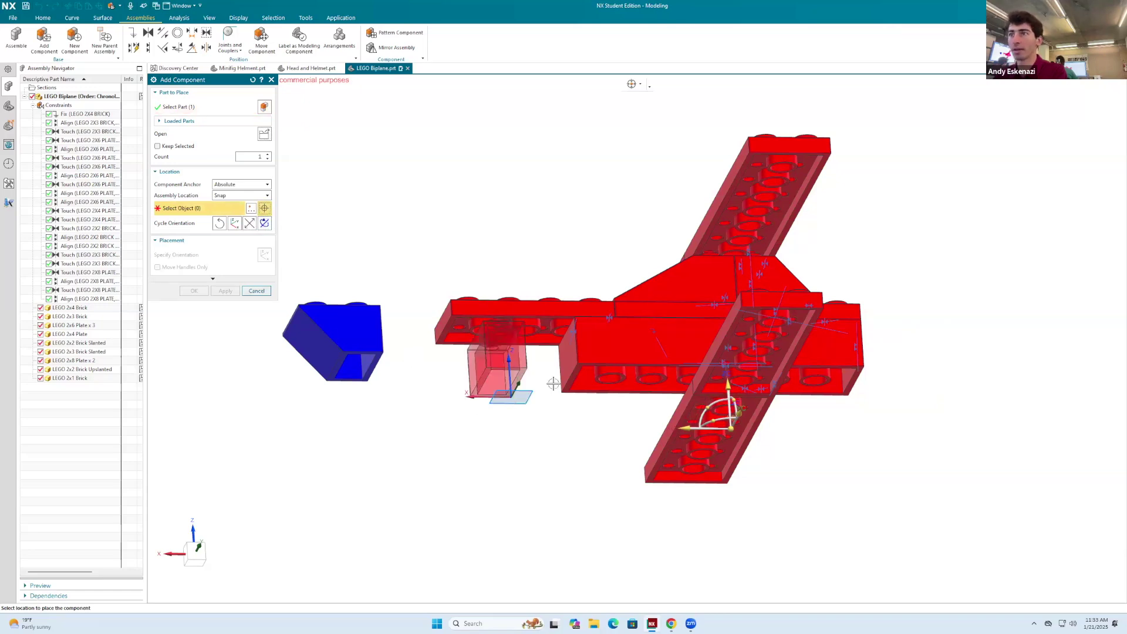
click(505, 333)
click(225, 291)
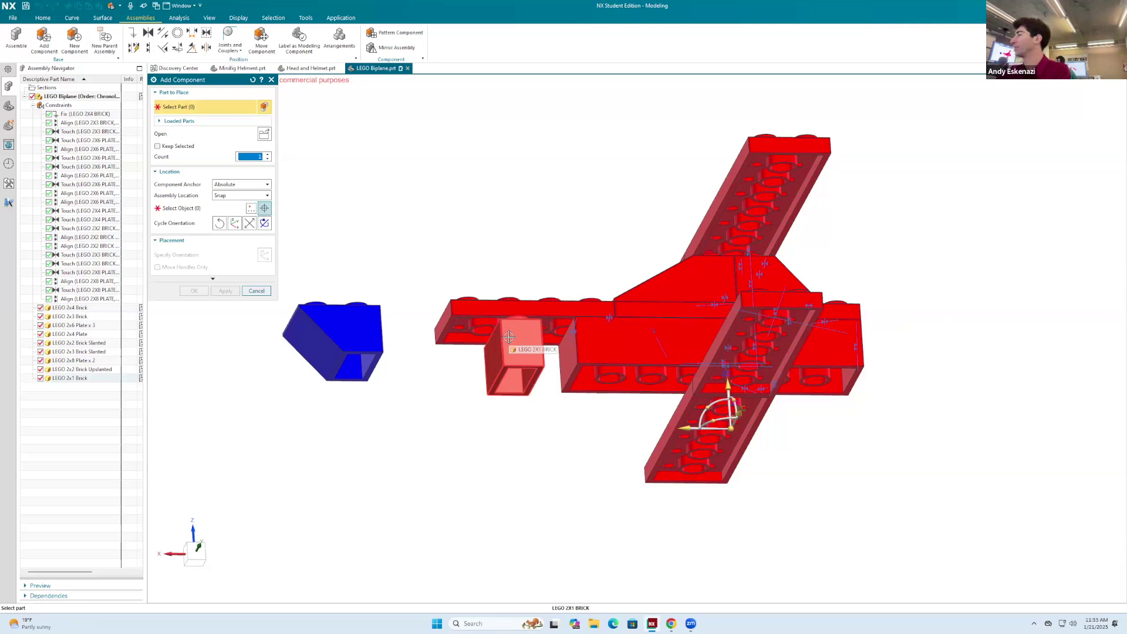
click(260, 292)
Constrain the 2x1 brick's top face to the tail 2x4 plate's underside, reversing the direction so the faces touch.
scroll(492, 328, down, 2)
scroll(492, 327, up, 2)
middle_drag(492, 329, 512, 393)
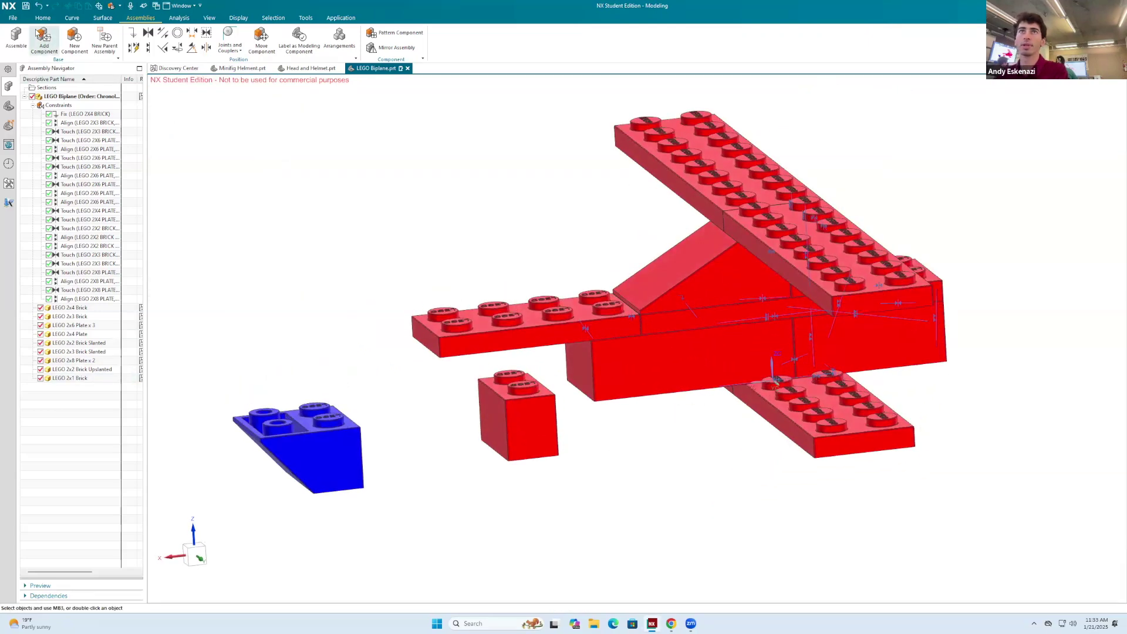
click(159, 50)
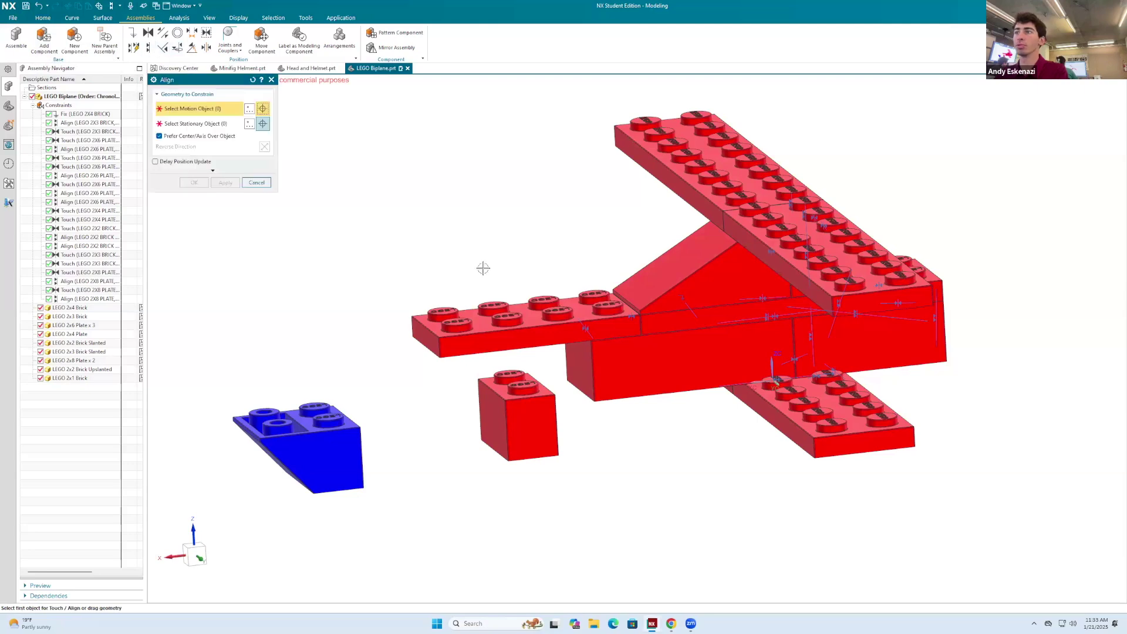
scroll(536, 360, up, 4)
click(513, 488)
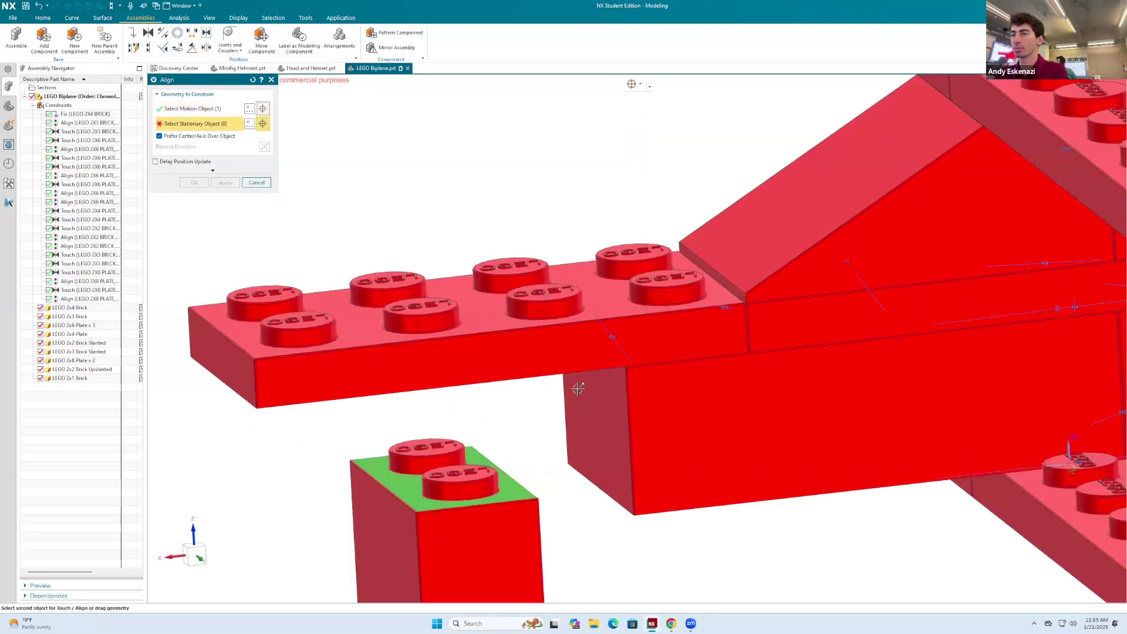
scroll(597, 343, down, 4)
middle_drag(598, 344, 584, 367)
scroll(584, 367, up, 5)
click(584, 367)
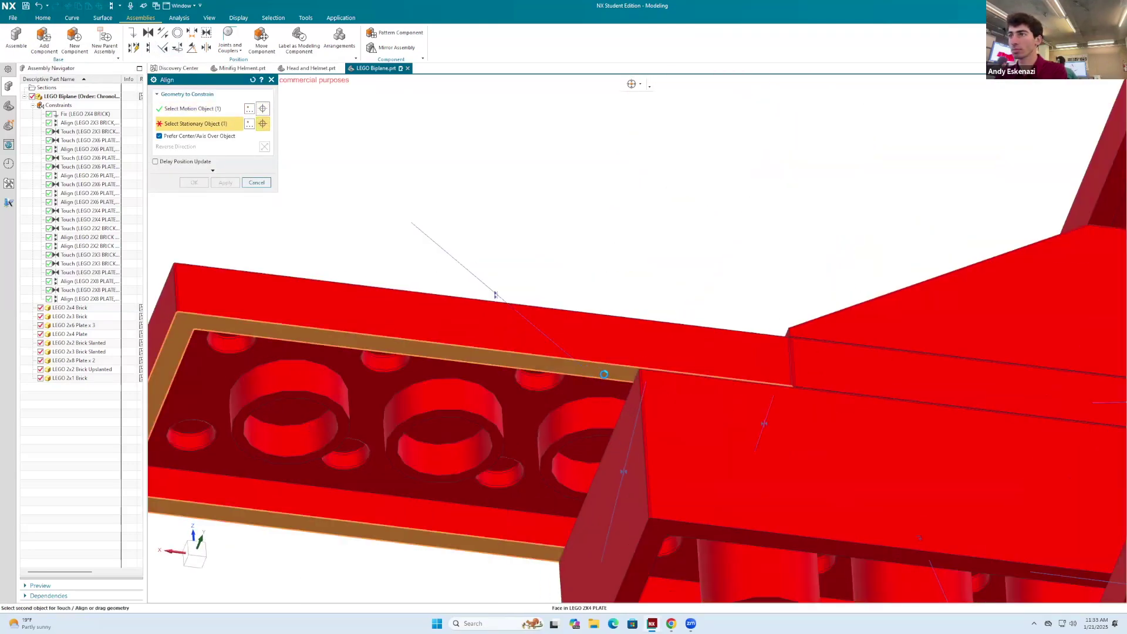
click(265, 146)
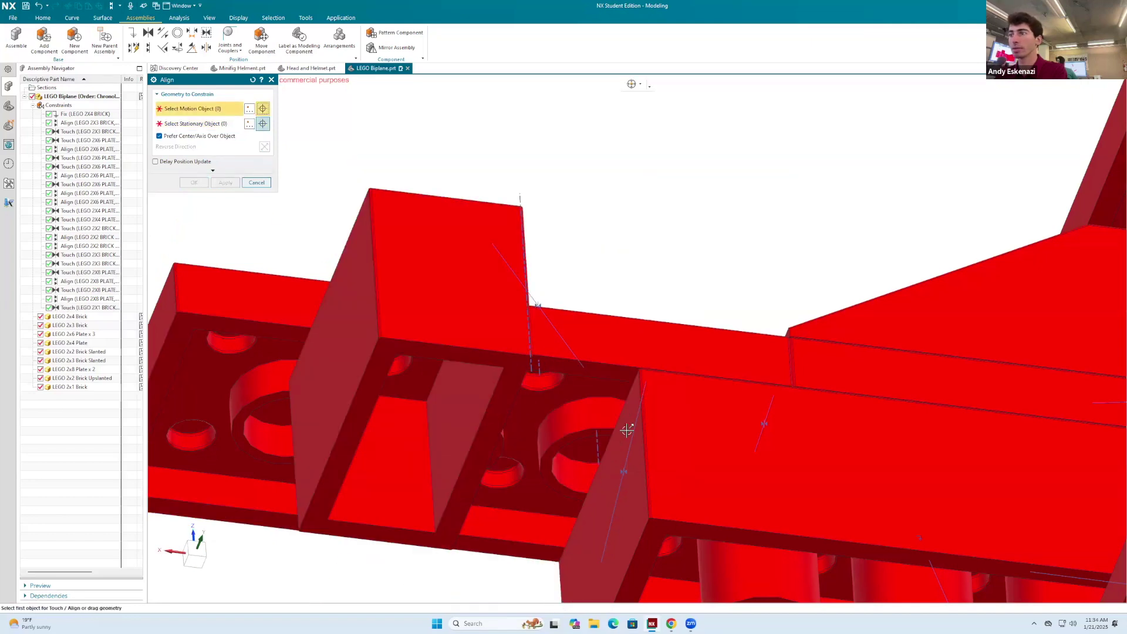
Try to align the 2x1 brick's narrow side face with the fuselage brick's side face, and delete the constraint.
click(481, 300)
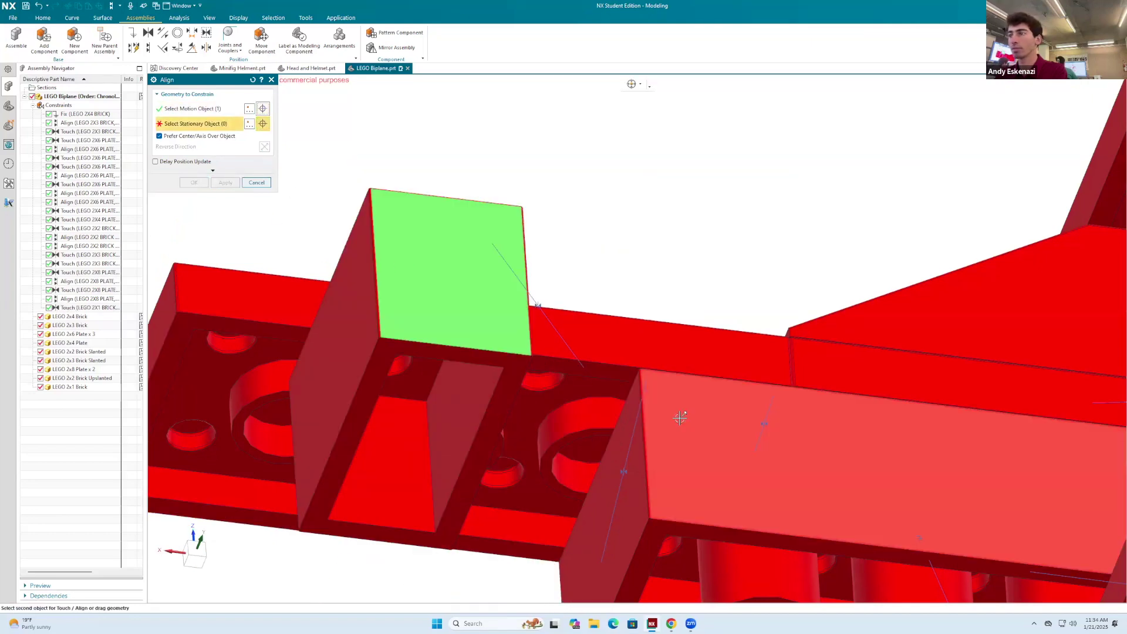
click(675, 416)
middle_drag(459, 306, 352, 381)
click(478, 420)
scroll(490, 420, down, 5)
click(528, 432)
key(Escape)
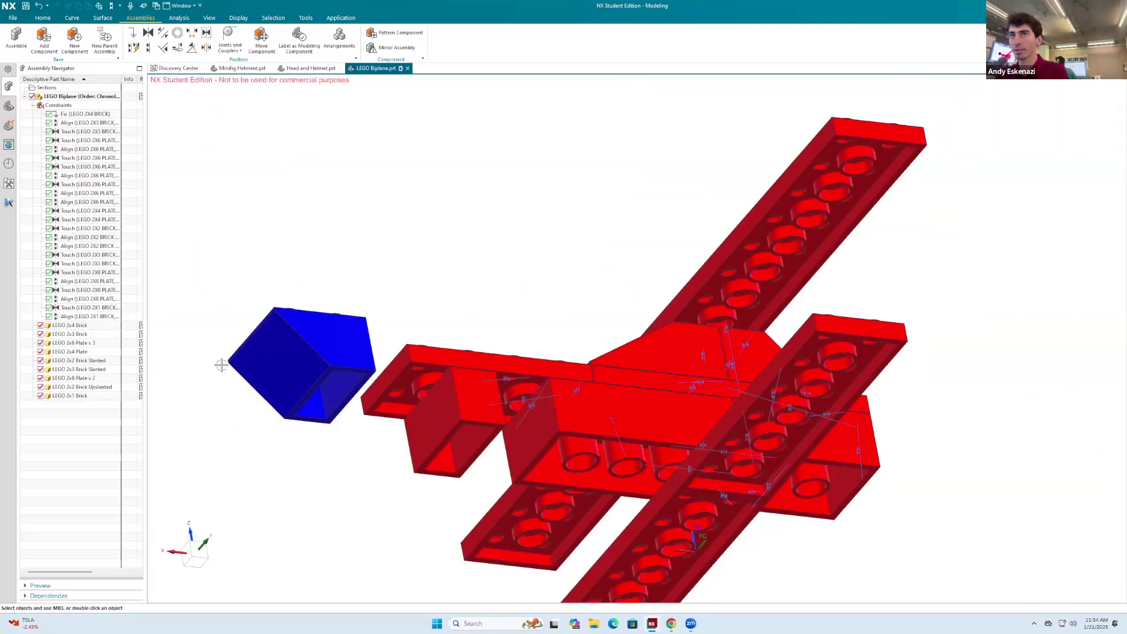
right_click(85, 317)
click(131, 309)
Constrain the 2x1 brick's wide front face to the fuselage 2x4 brick's rear end face, reversing the direction so they touch.
middle_drag(389, 311, 159, 88)
click(147, 47)
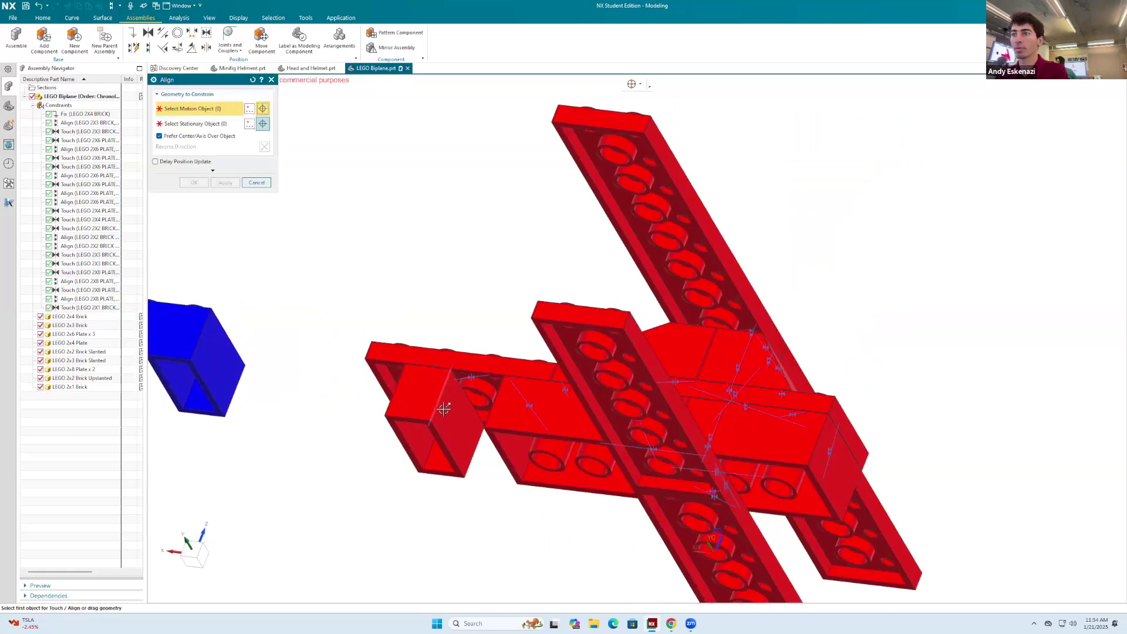
click(467, 417)
middle_drag(522, 428, 526, 421)
click(529, 419)
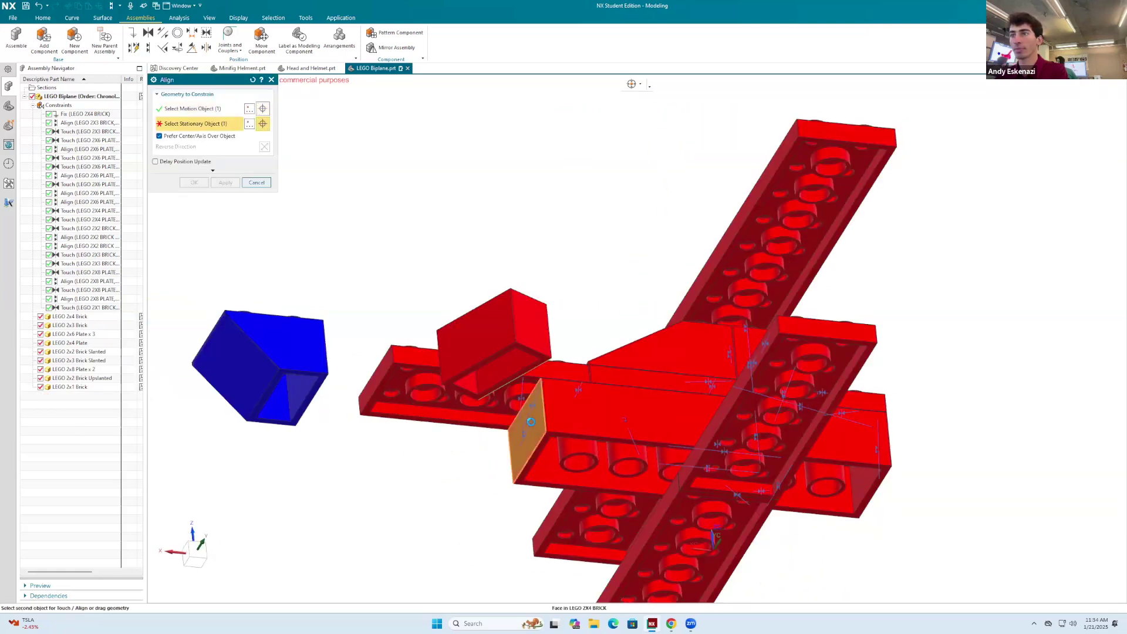
click(264, 148)
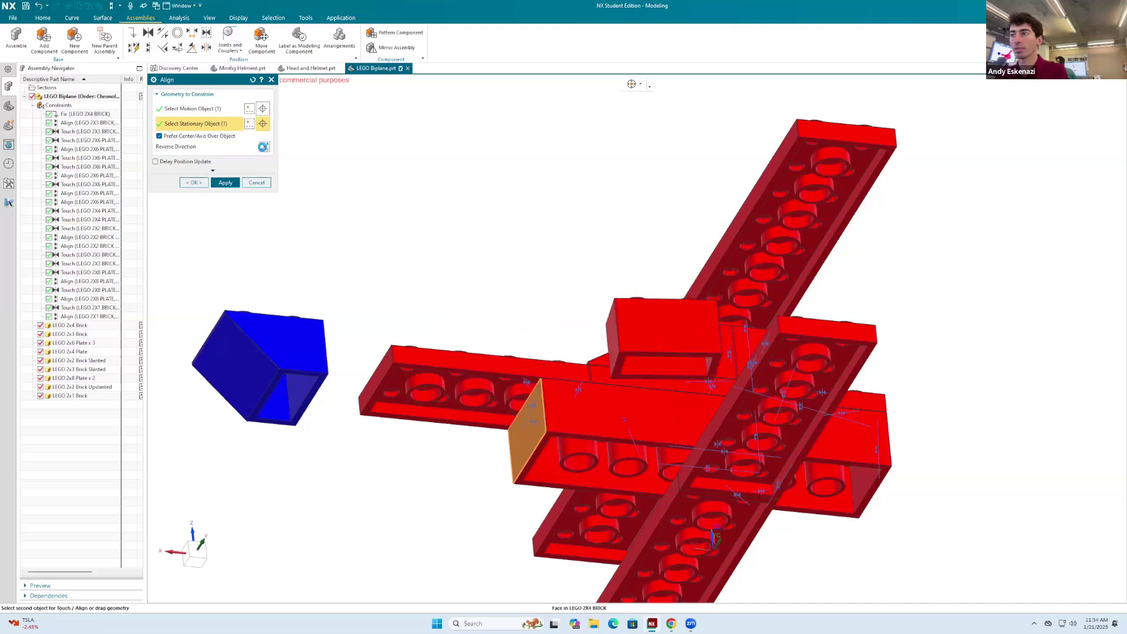
click(226, 183)
Constrain the upslanted 2x2 brick's vertical end face to the 2x1 brick's exposed rear face, reversing the direction so they touch.
middle_drag(374, 382, 259, 370)
click(226, 366)
middle_drag(332, 375, 485, 415)
click(487, 419)
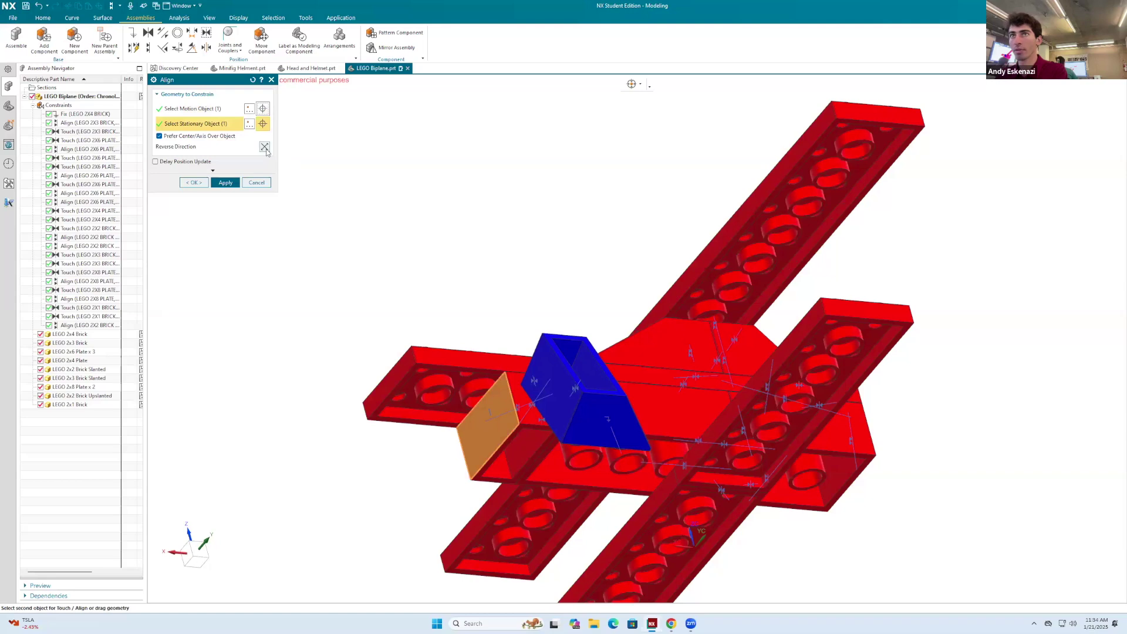
click(265, 148)
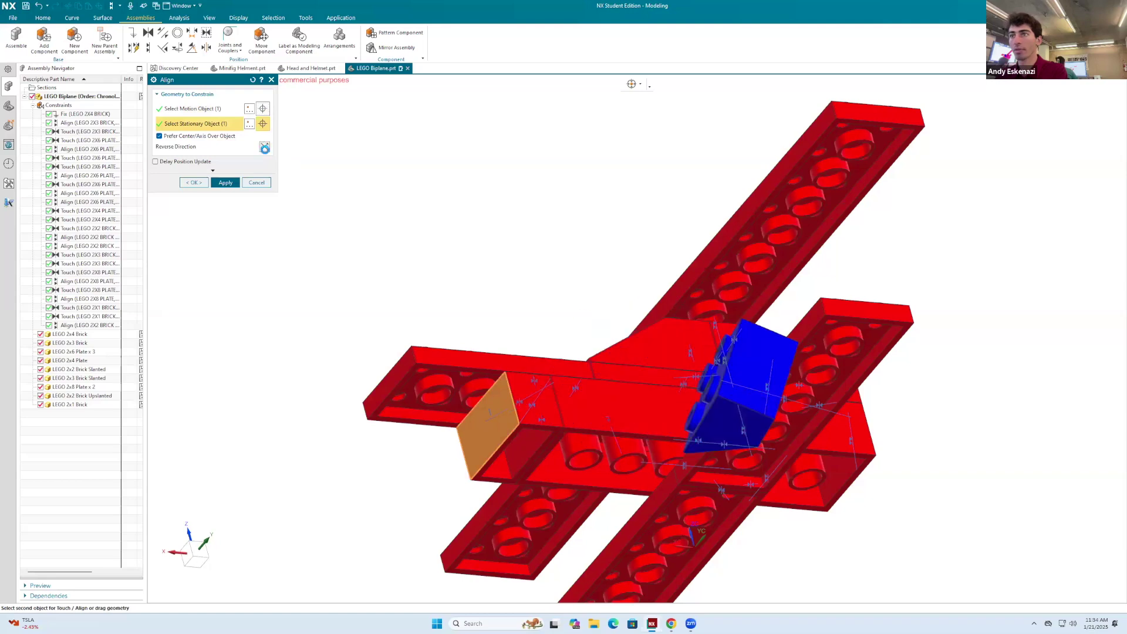
click(224, 184)
Try to align the upslanted 2x2 brick's side face with the 2x1 brick's side face.
middle_drag(537, 416, 501, 359)
click(498, 360)
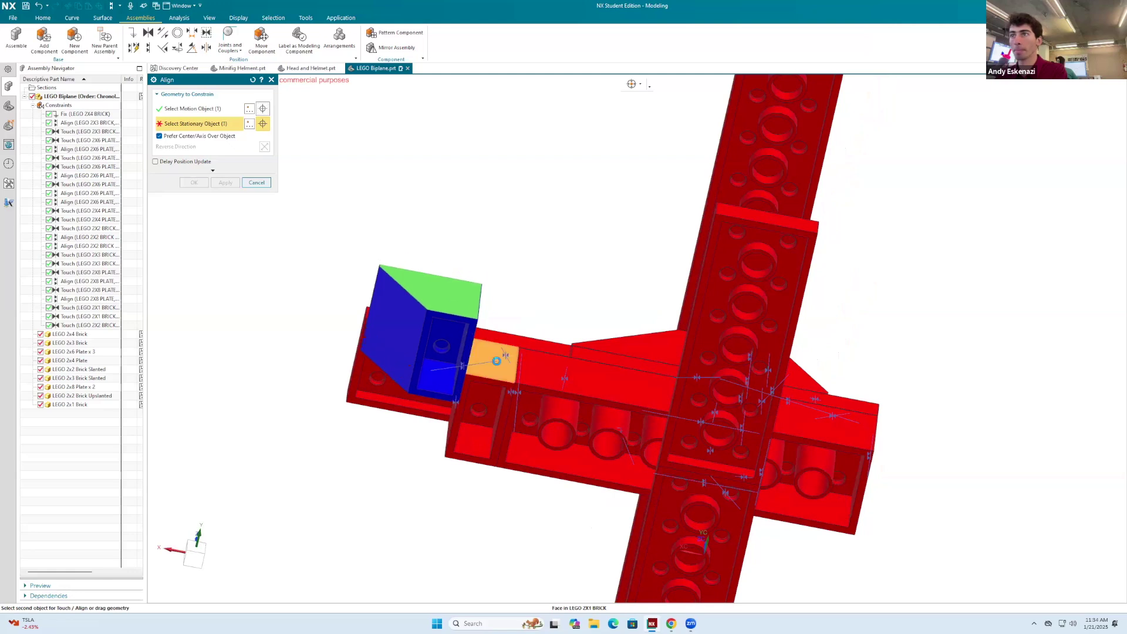
click(225, 182)
Try to mate the upslanted brick with the tail plate's underside, and delete the side-face alignment between the upslanted and 2x1 bricks.
middle_drag(446, 341, 420, 375)
click(430, 475)
scroll(418, 351, up, 3)
click(417, 352)
middle_click(418, 353)
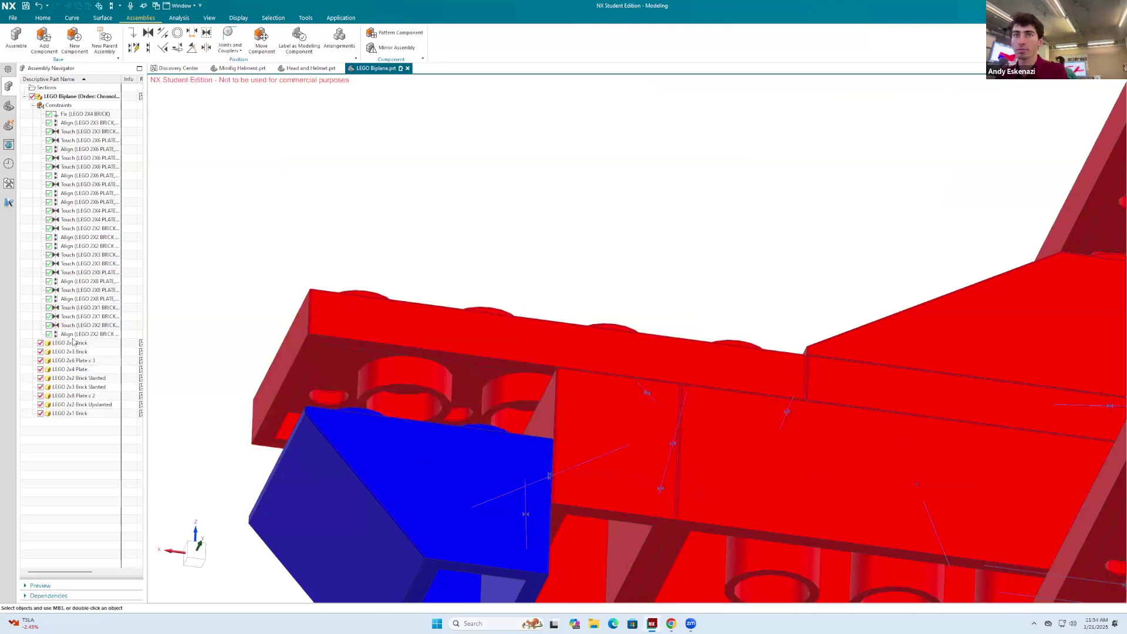
right_click(112, 332)
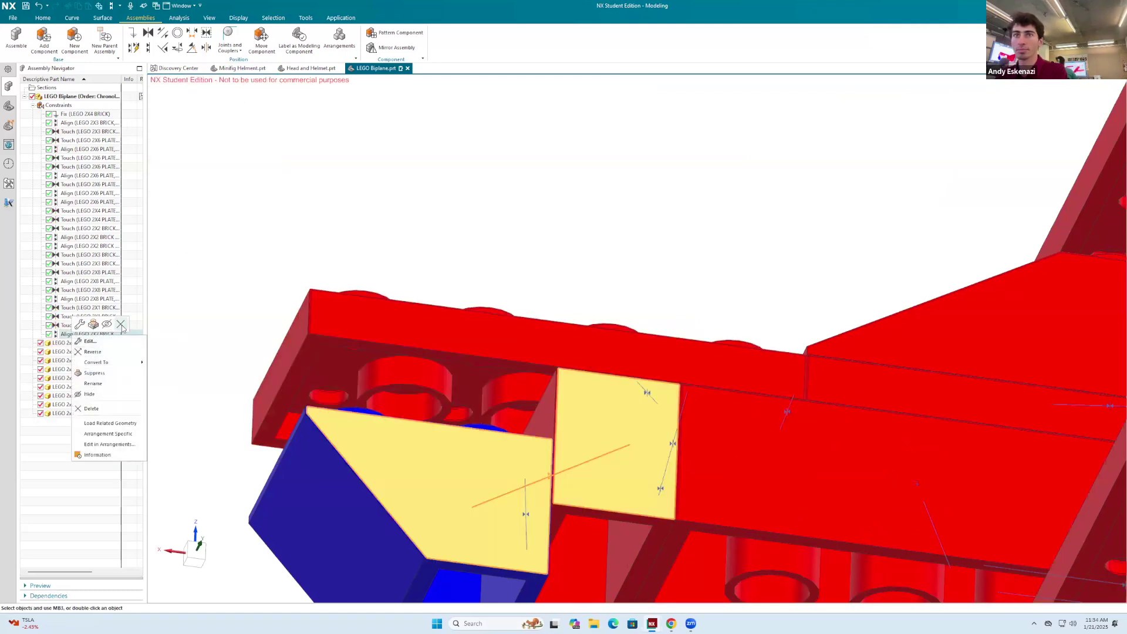
click(121, 325)
Constrain the upslanted 2x2 brick's top face to the tail 2x4 plate's underside, reversing the direction so the faces touch.
click(175, 51)
mouse_move(439, 386)
middle_down()
mouse_move(470, 516)
mouse_move(485, 473)
mouse_move(455, 390)
middle_up()
click(477, 556)
scroll(463, 359, up, 3)
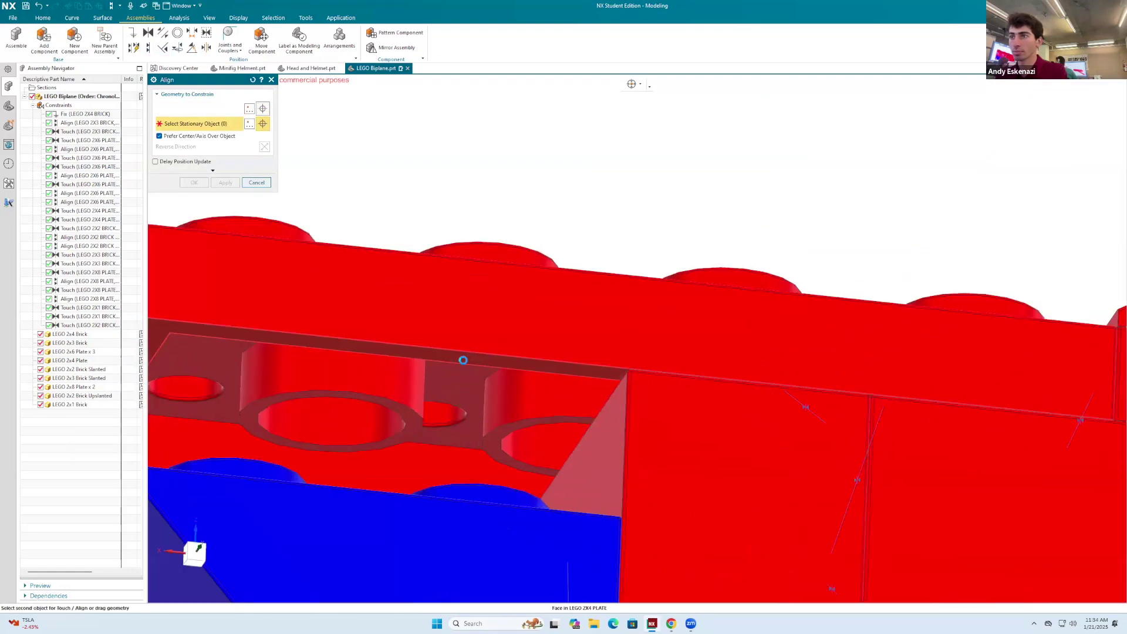
click(463, 360)
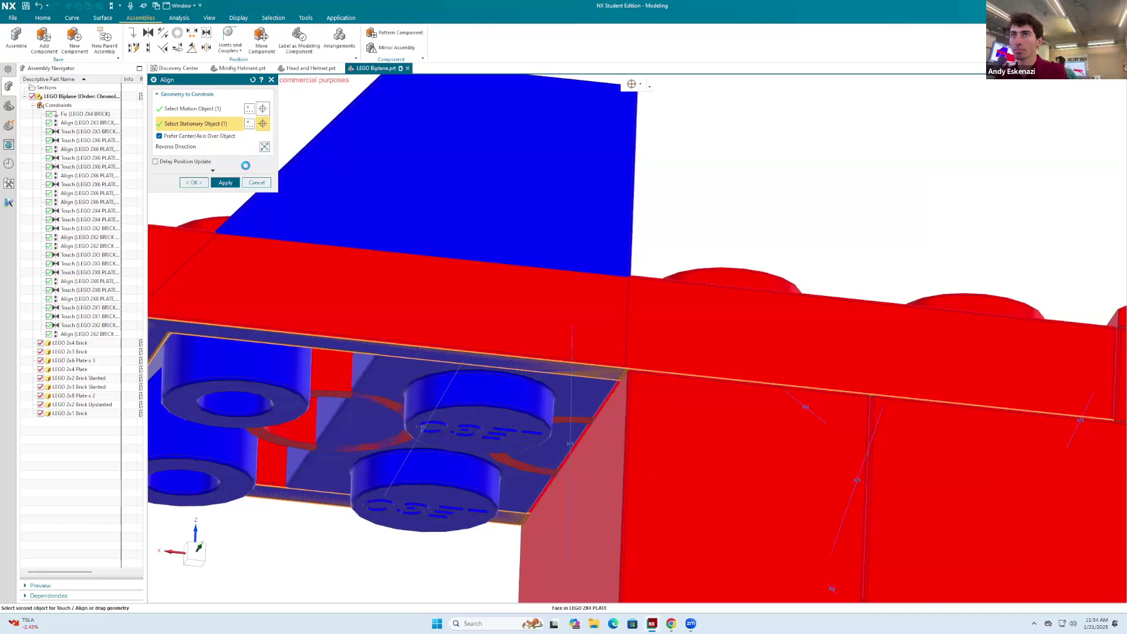
click(226, 182)
scroll(725, 259, down, 6)
middle_drag(712, 276, 725, 244)
scroll(742, 256, up, 3)
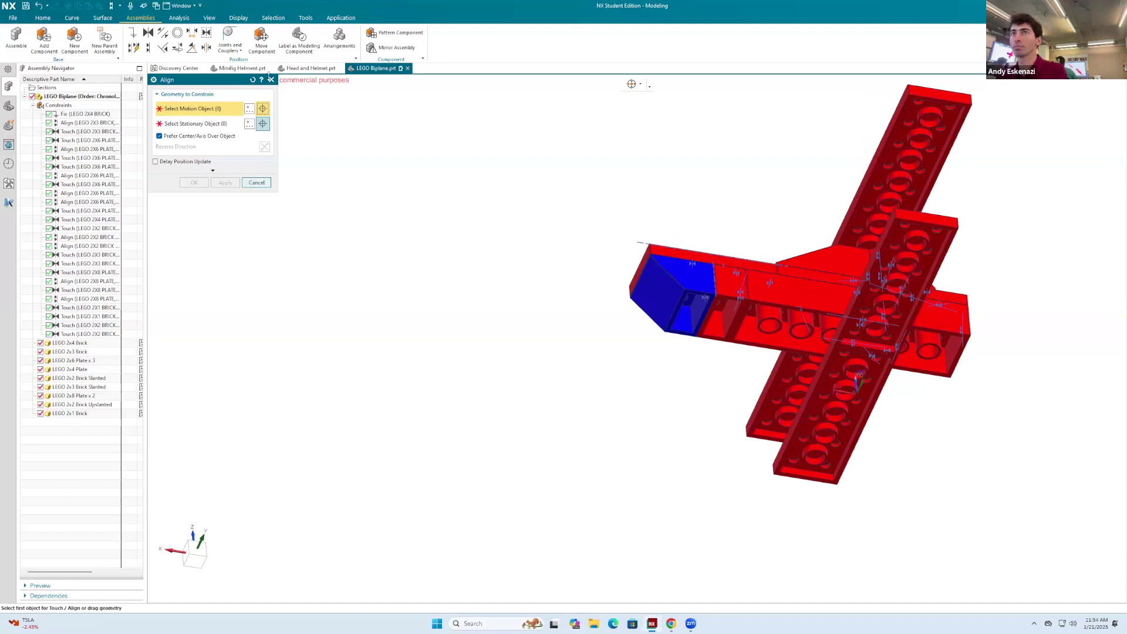
Suppress the alignment constraint between the lower wing's 2x6 plate and the 2x3 brick.
middle_drag(728, 340, 675, 423)
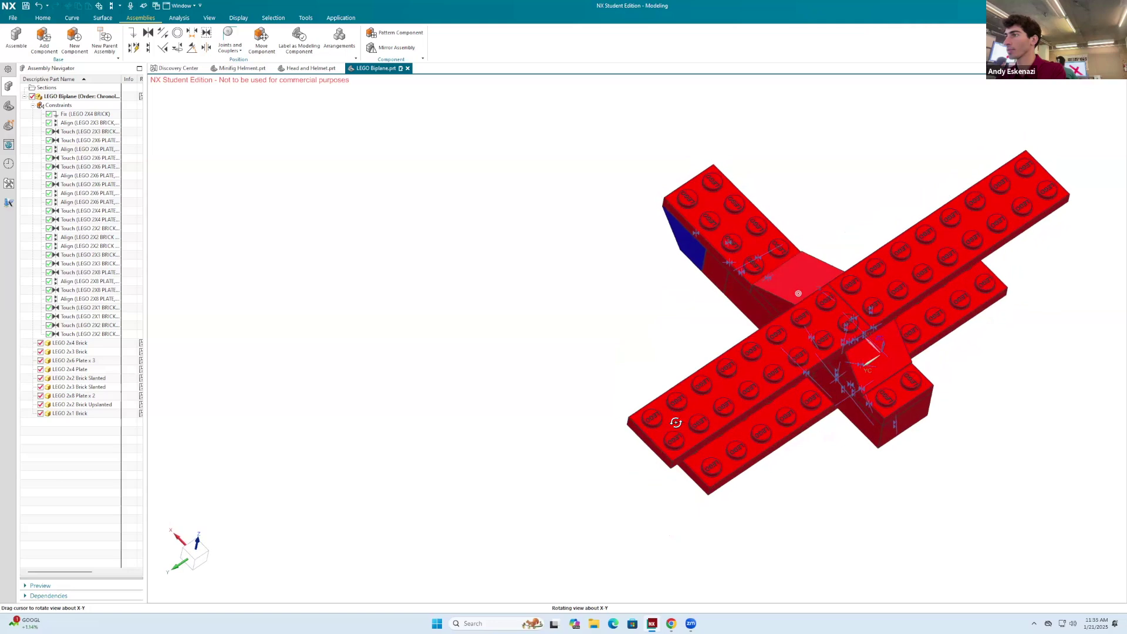
middle_drag(800, 456, 809, 413)
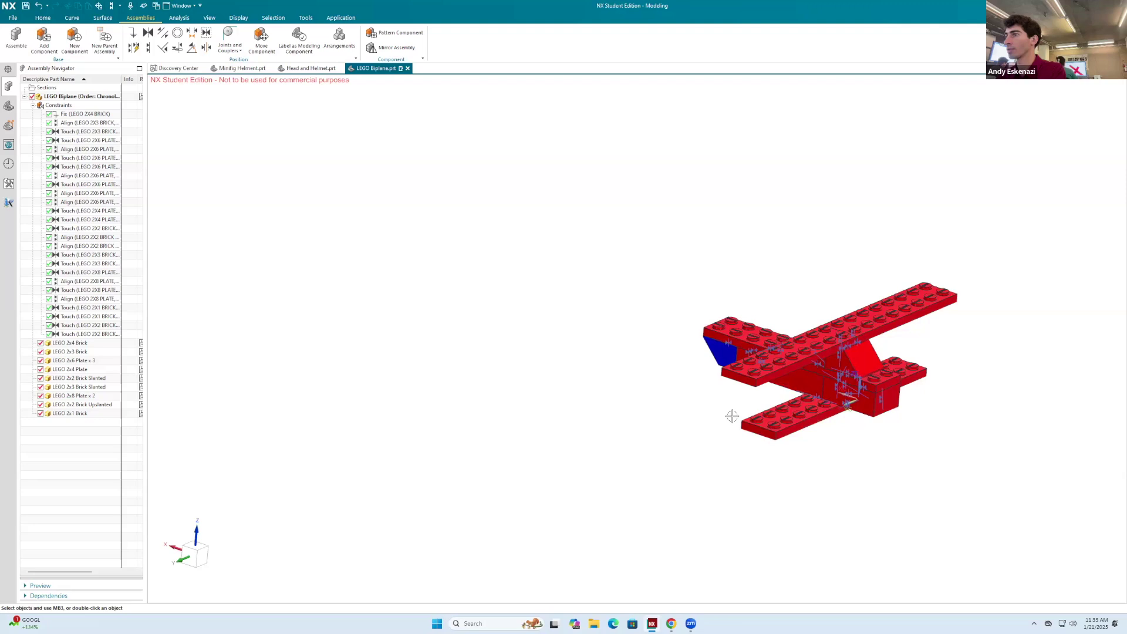
middle_drag(723, 417, 718, 417)
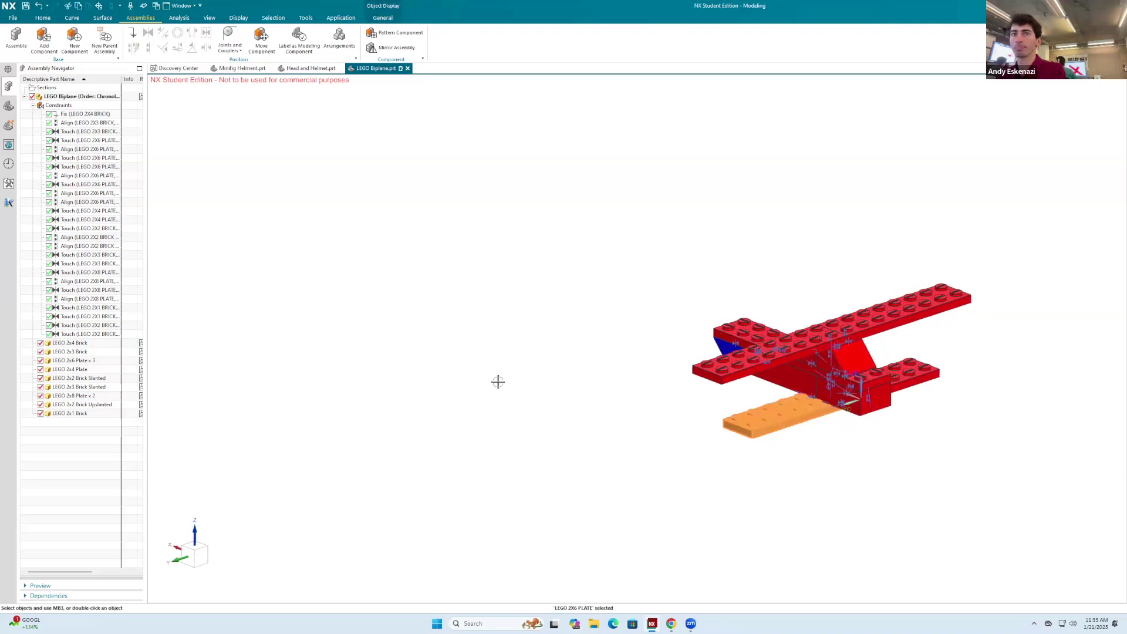
click(66, 177)
middle_drag(713, 399, 755, 393)
key(Escape)
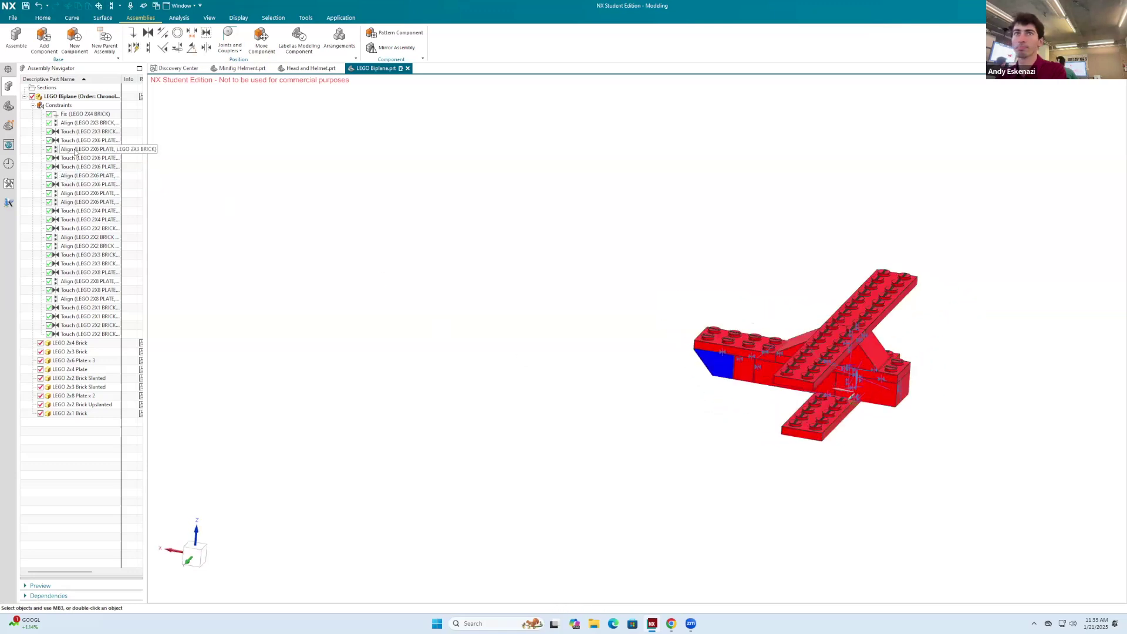
mouse_move(616, 326)
middle_down()
mouse_move(599, 301)
mouse_move(541, 284)
mouse_move(611, 314)
middle_up()
right_click(82, 150)
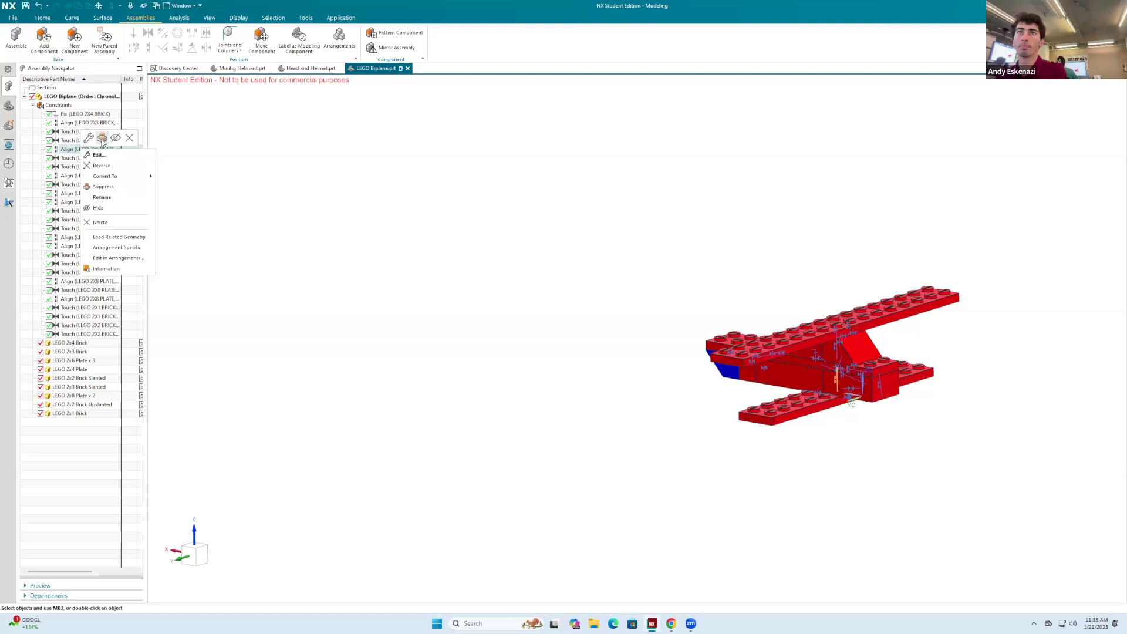
click(103, 138)
scroll(862, 347, up, 5)
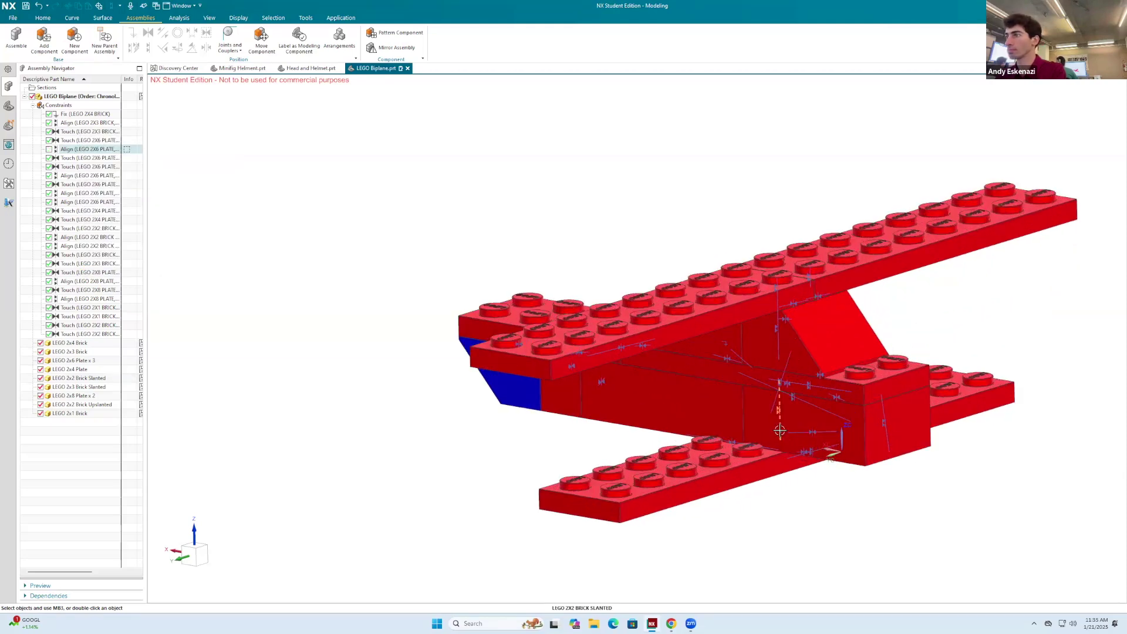
Edit the lower wing plate's alignment to the 2x3 brick, choosing a stud near the middle of the upper 2x8 wing as stationary object.
right_click(64, 151)
click(82, 154)
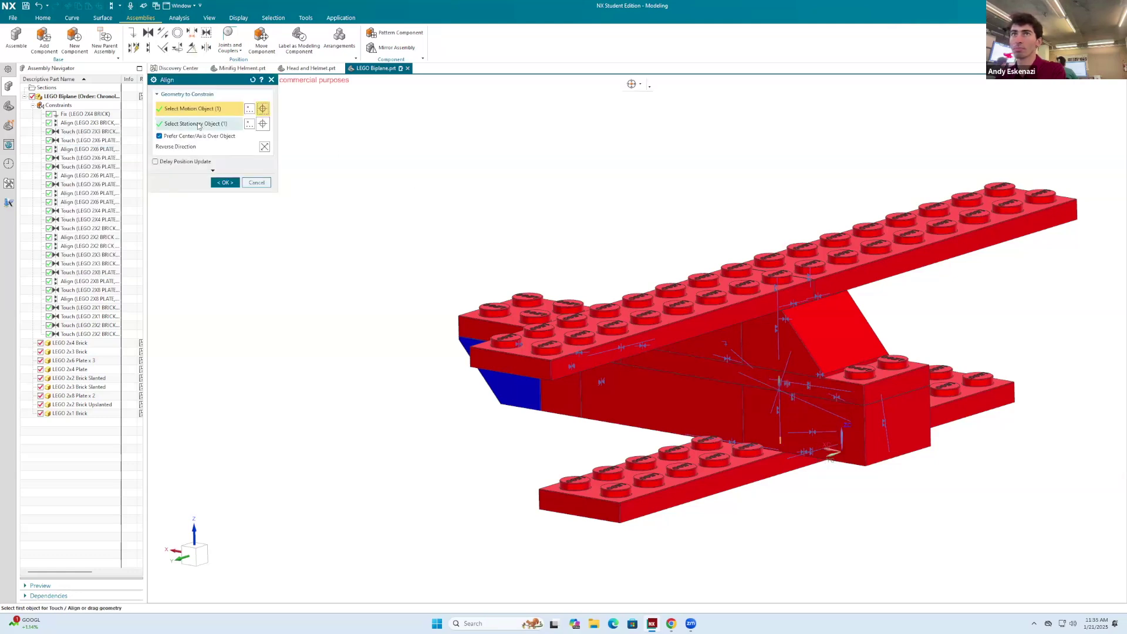
click(198, 125)
middle_drag(666, 355, 729, 297)
scroll(734, 282, up, 5)
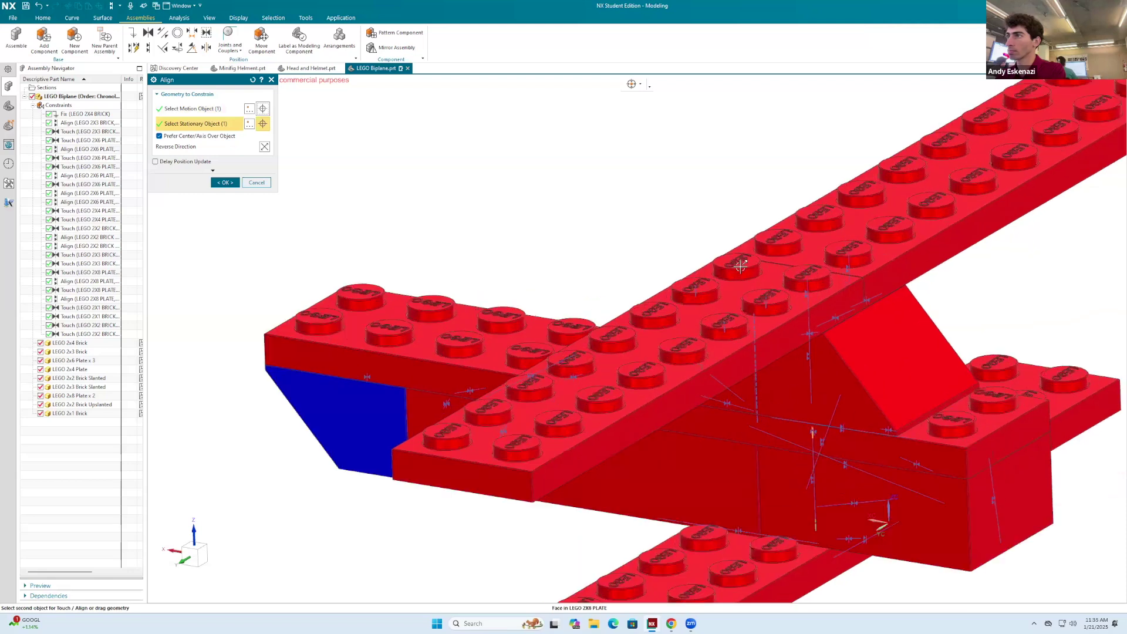
click(739, 266)
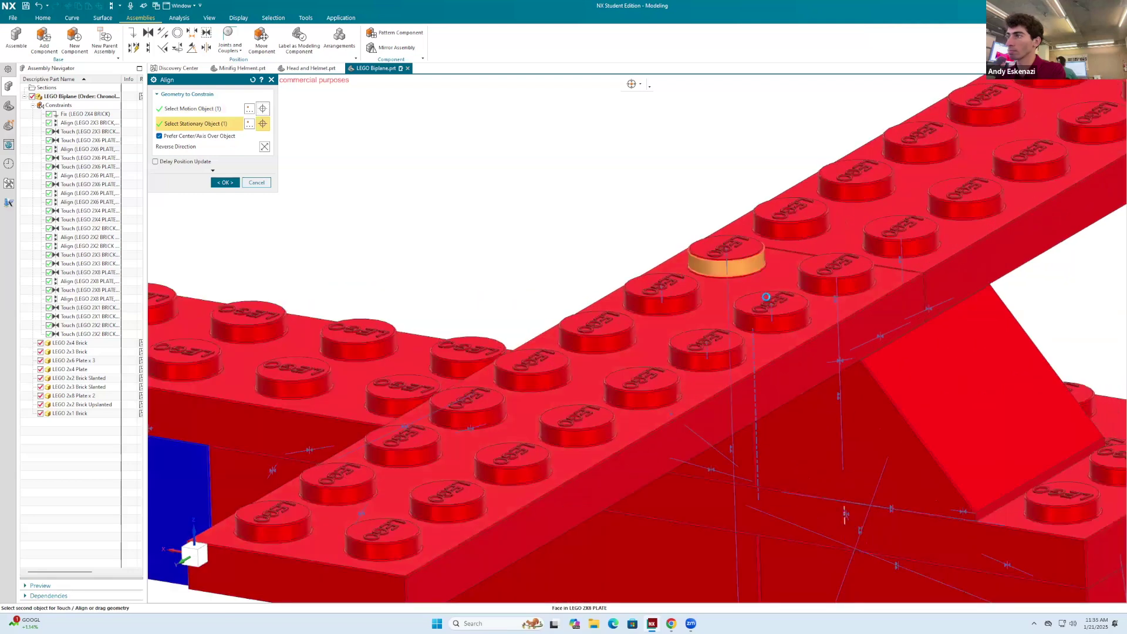
click(225, 183)
scroll(628, 271, down, 5)
middle_drag(627, 270, 664, 338)
scroll(664, 337, up, 2)
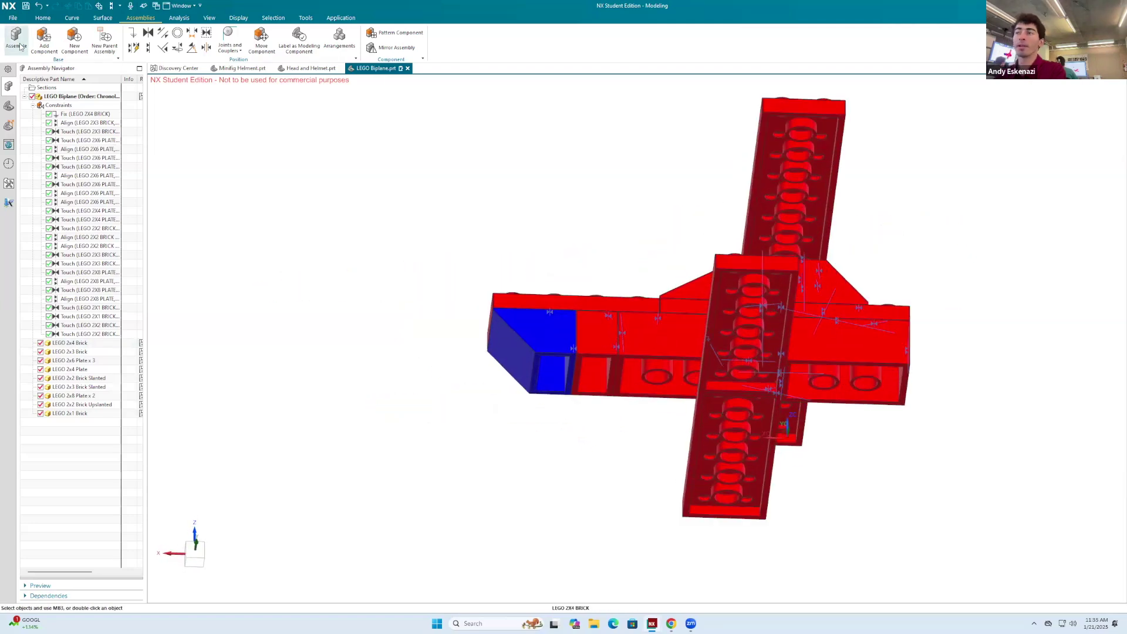
Add a LEGO 2x3 Plate component and place it loose just below and ahead of the biplane's nose.
middle_drag(432, 173, 447, 215)
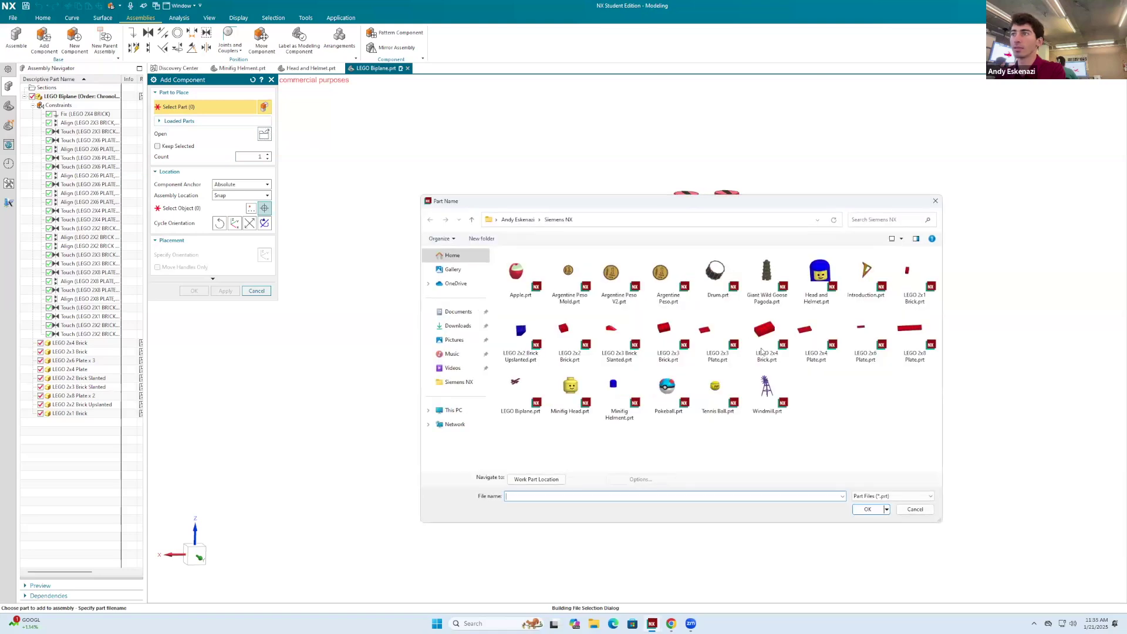
click(868, 510)
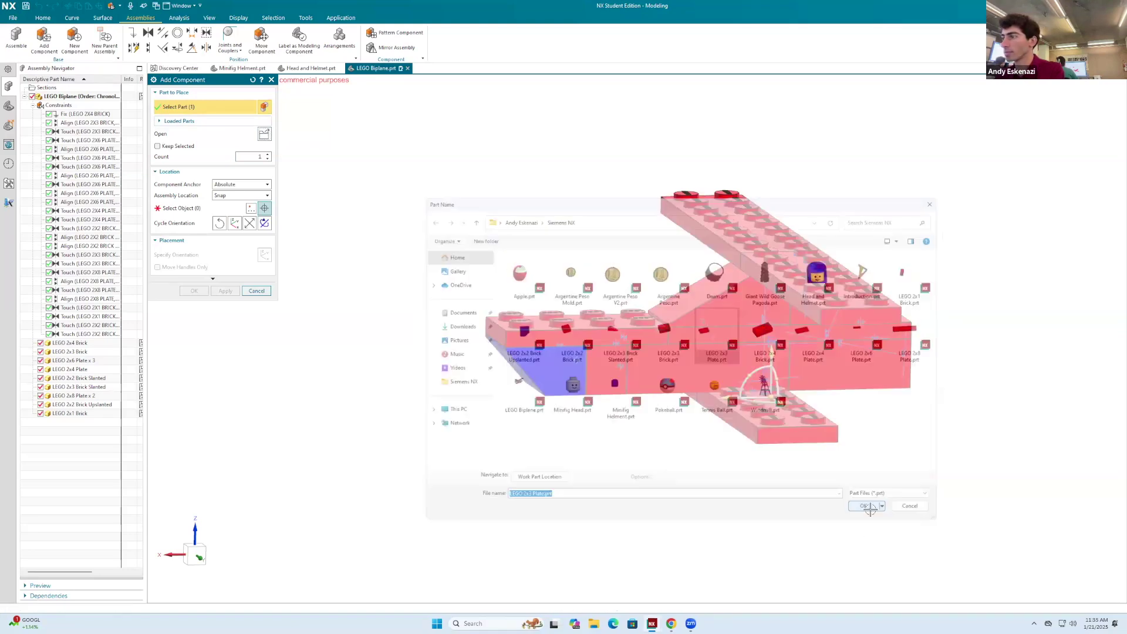
click(202, 210)
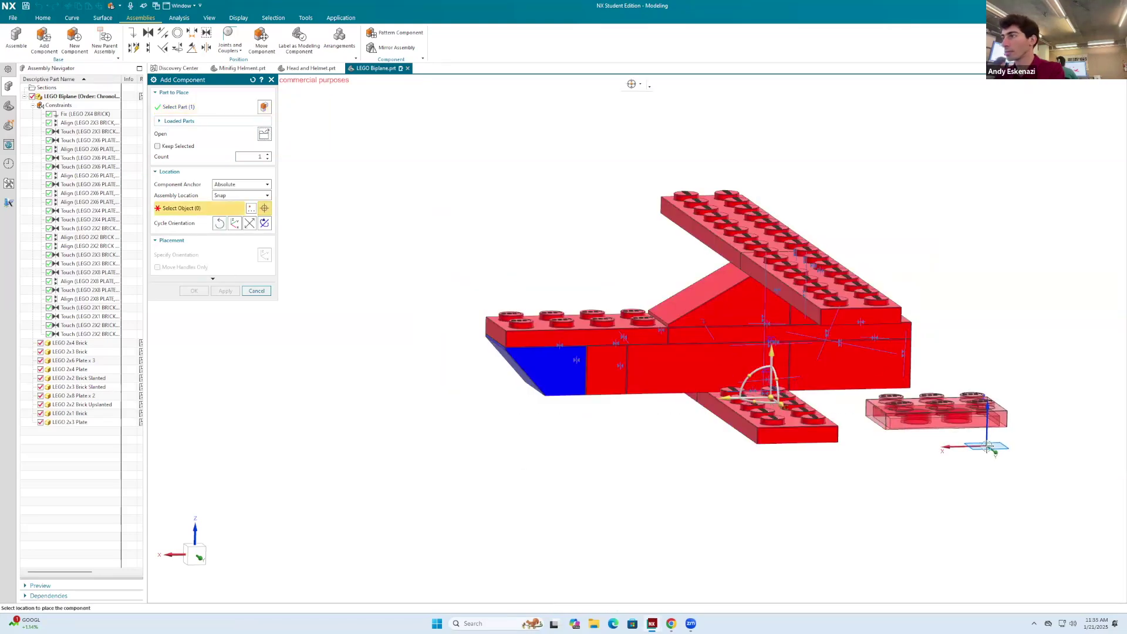
click(985, 446)
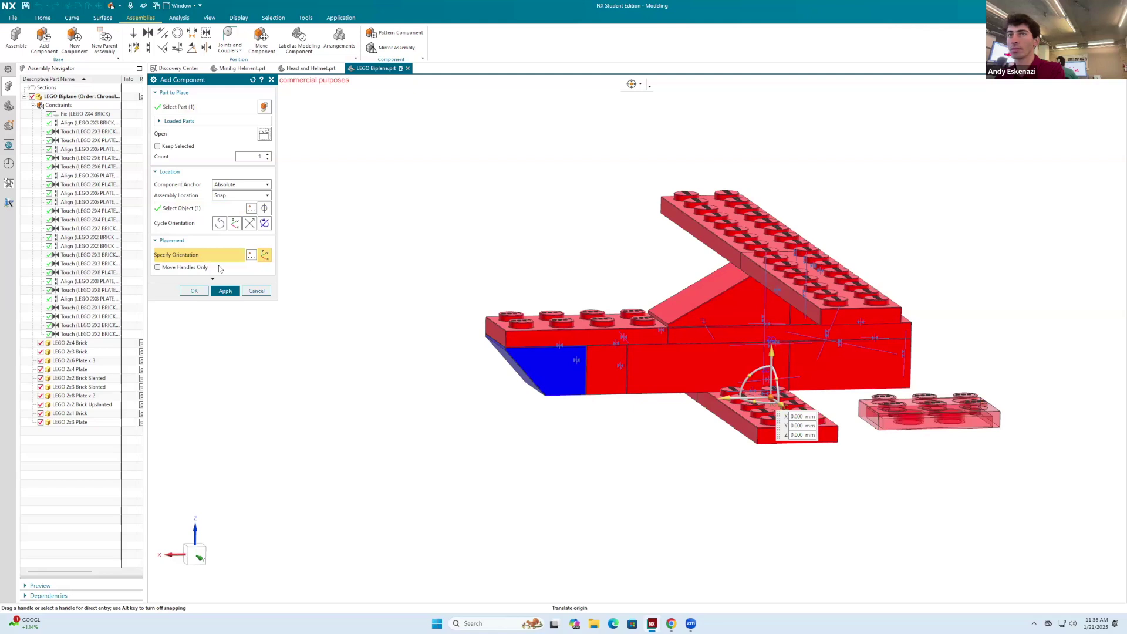
click(226, 291)
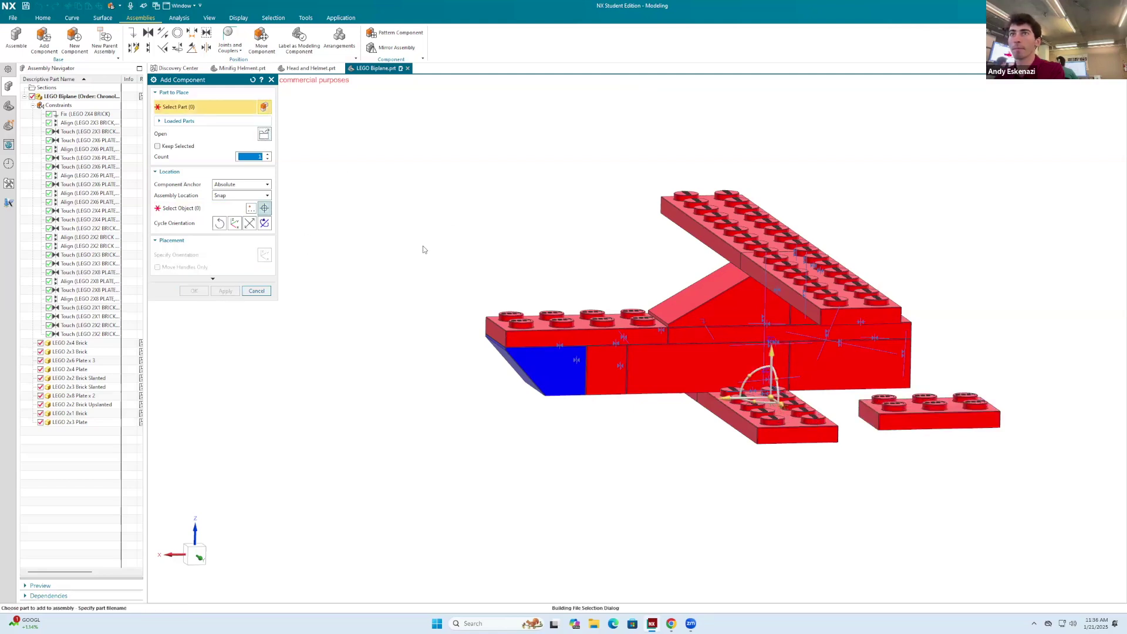
Add another LEGO 2x4 Plate component, place it loose below the tail, and finish adding plates.
click(868, 510)
click(188, 209)
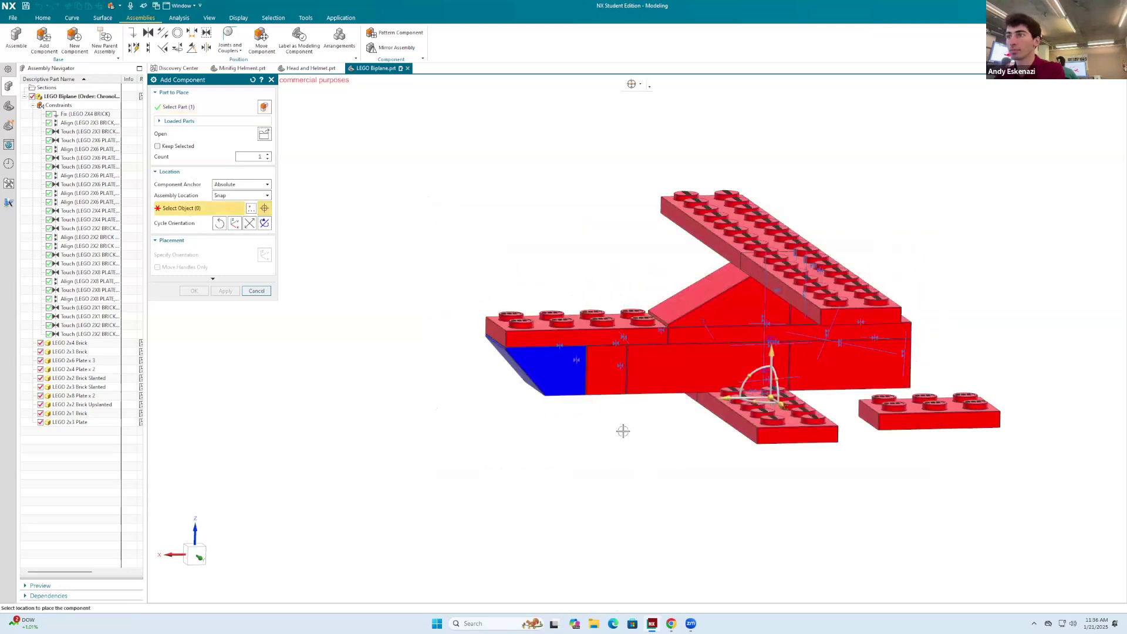
click(671, 459)
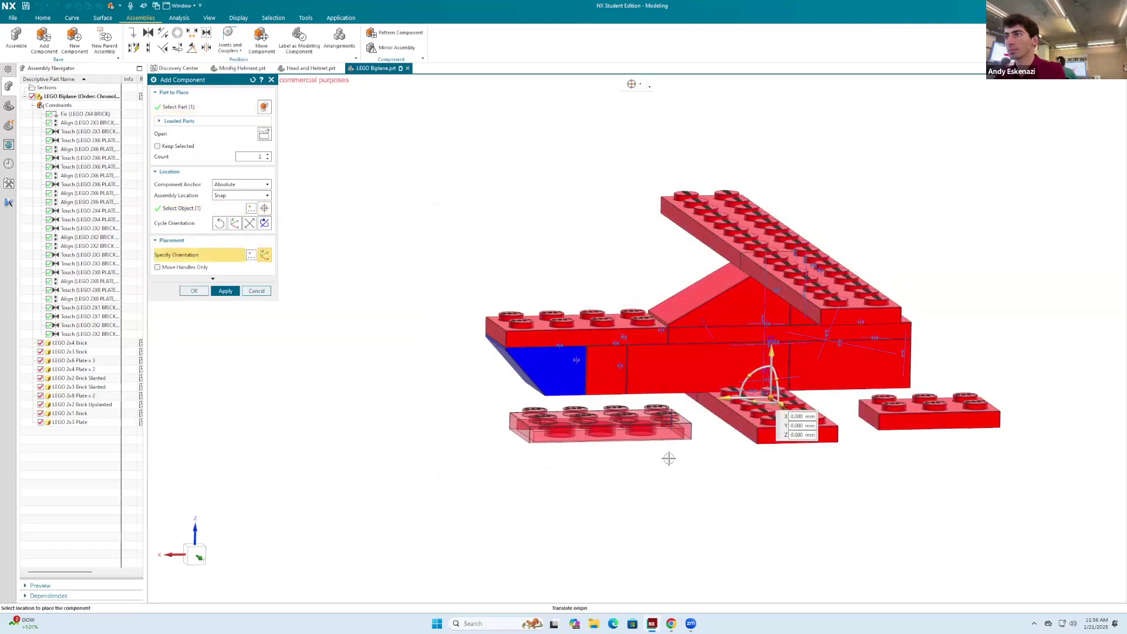
click(225, 292)
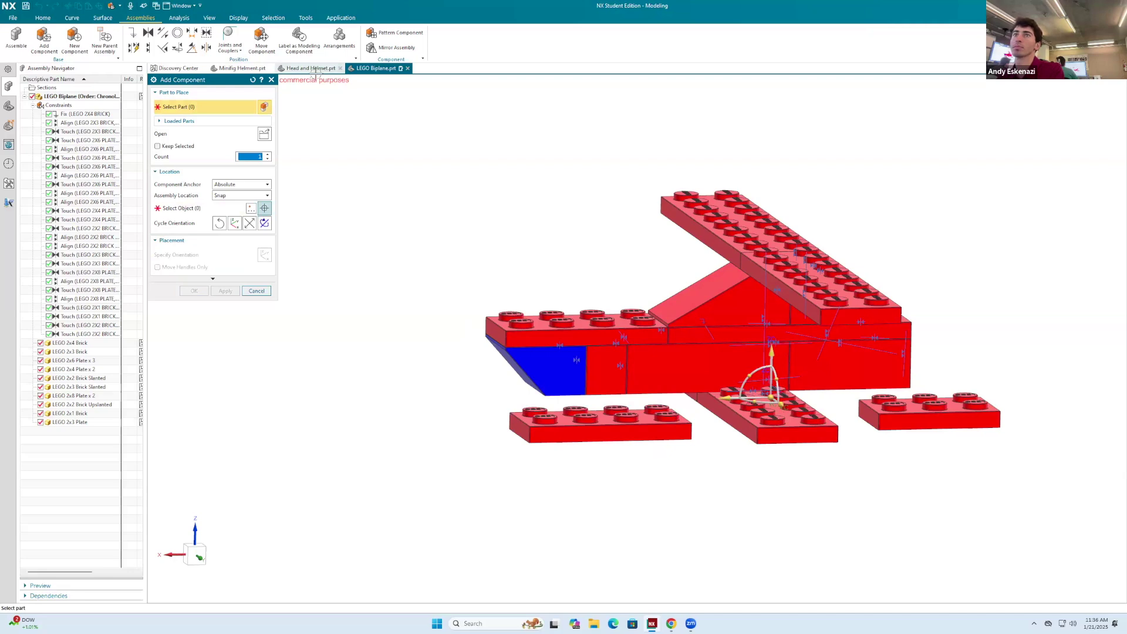
click(272, 81)
scroll(562, 282, down, 2)
mouse_move(561, 282)
middle_down()
mouse_move(536, 275)
mouse_move(565, 281)
mouse_move(553, 289)
mouse_move(578, 283)
middle_up()
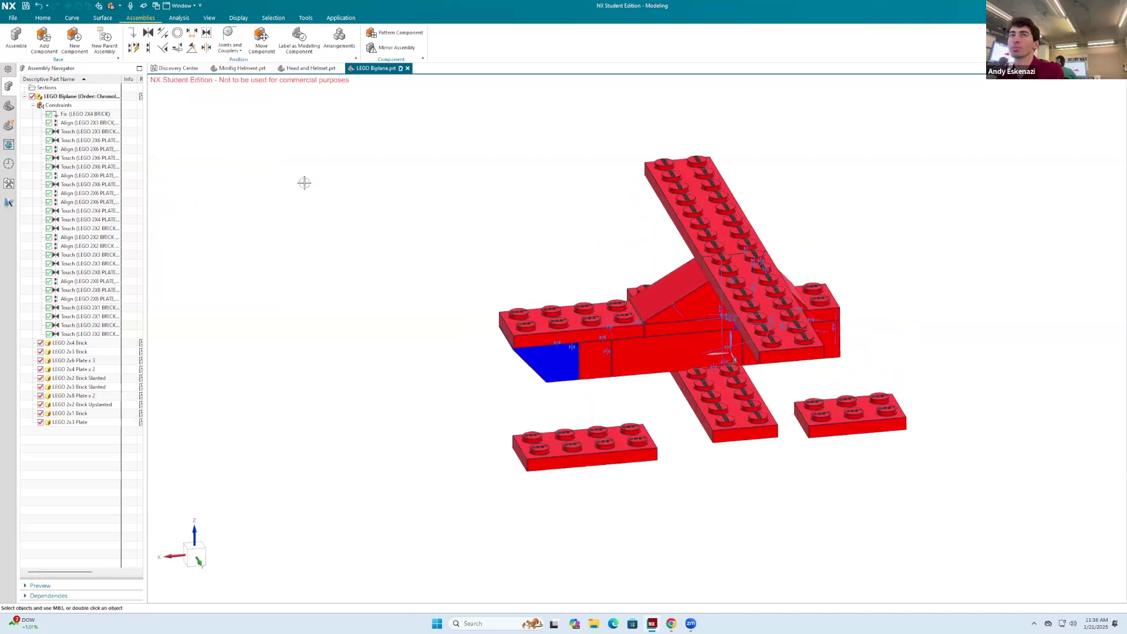
Add another LEGO 2x2 Brick Slanted from the Downloads folder and place it loose above the tail.
scroll(305, 181, up, 3)
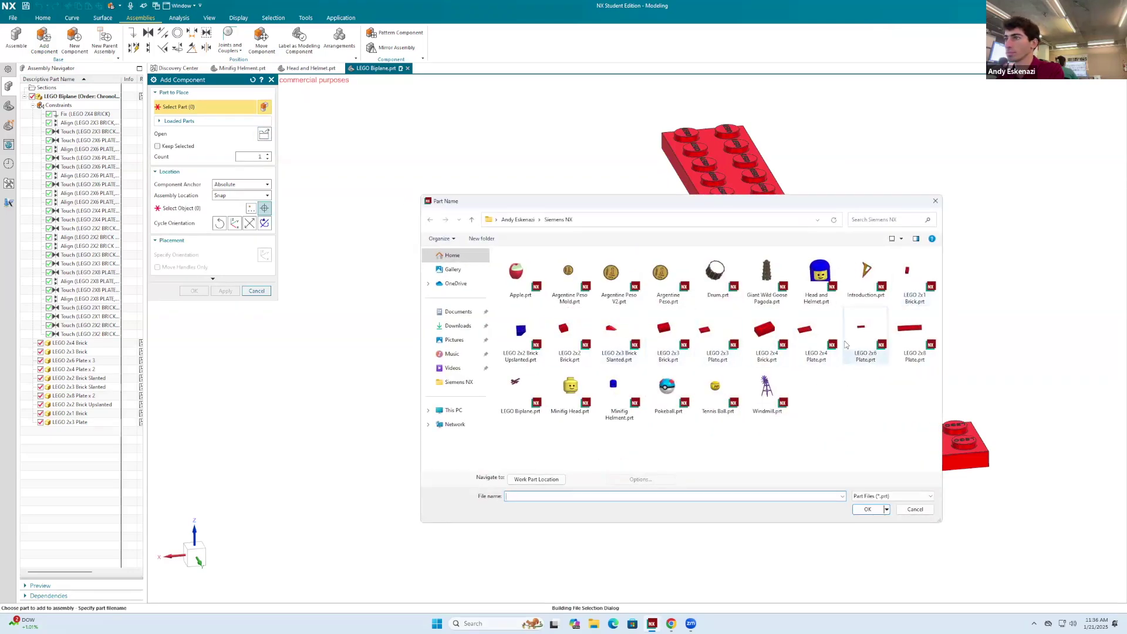
click(458, 326)
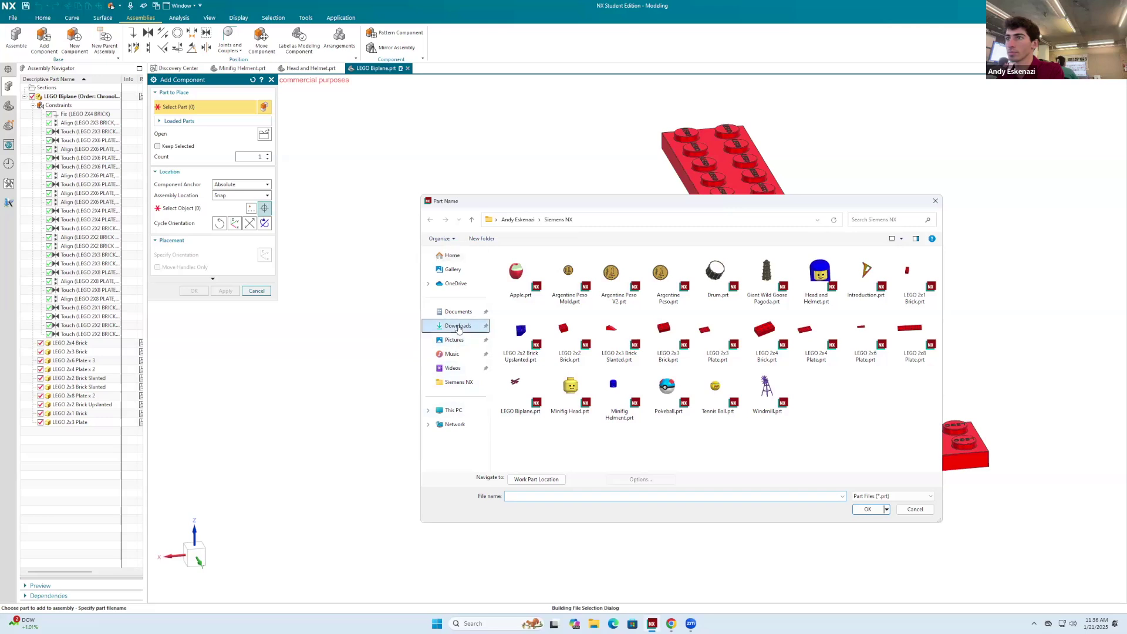
click(556, 291)
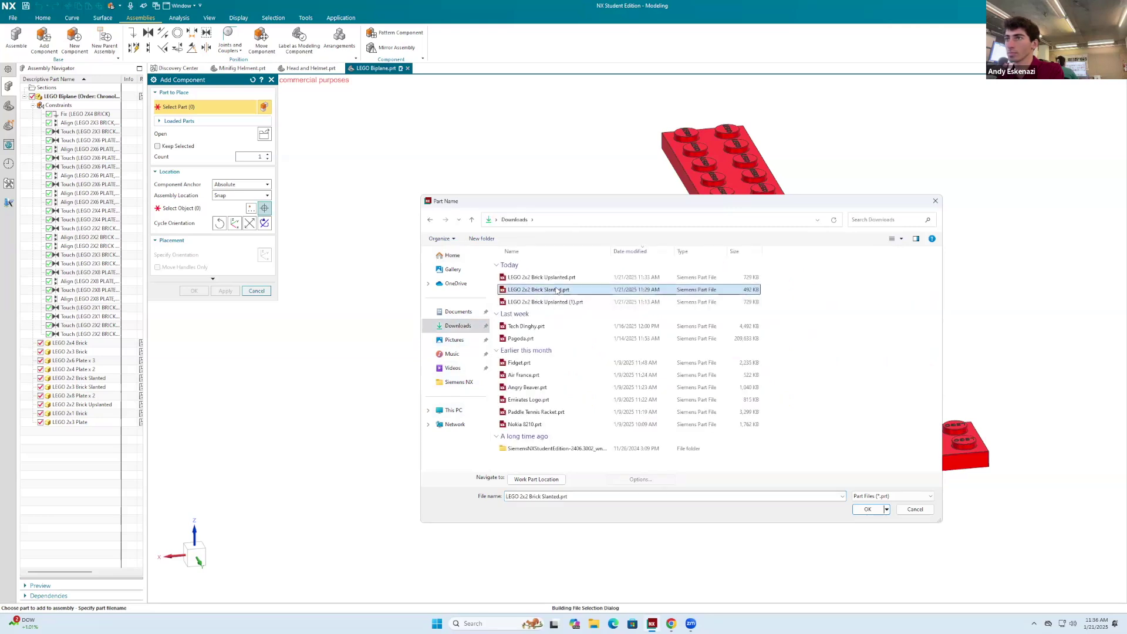
click(870, 510)
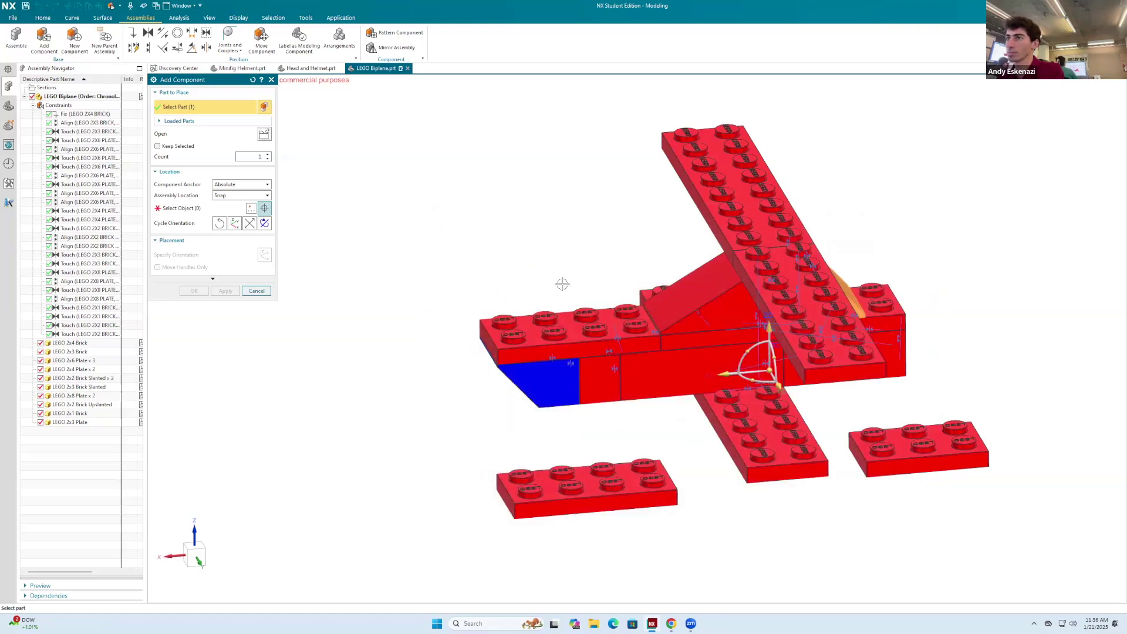
click(222, 209)
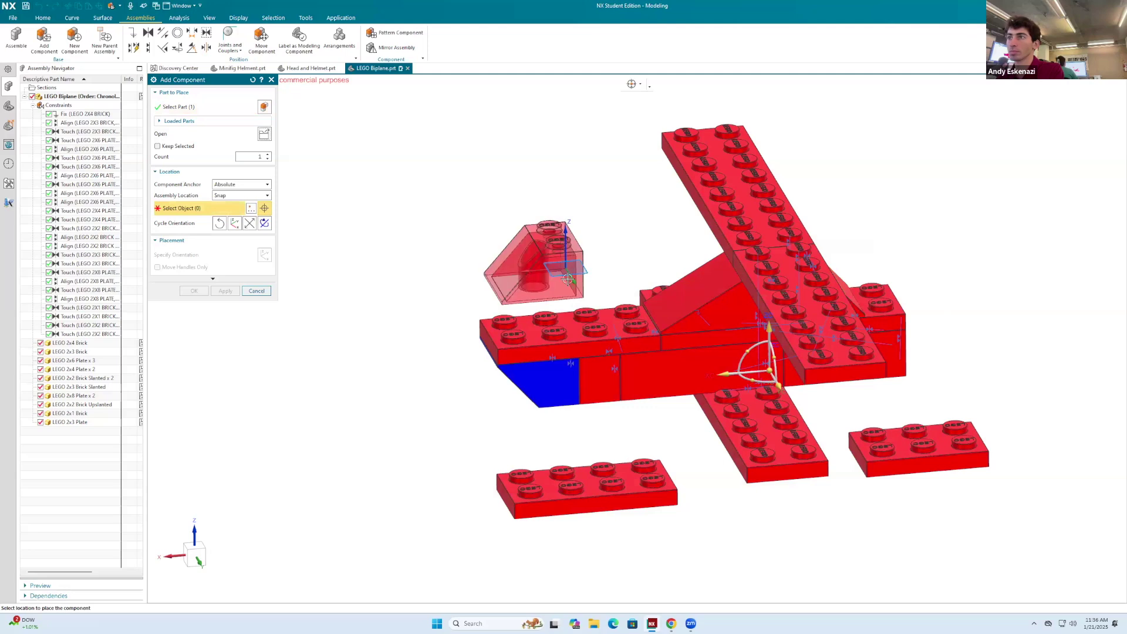
click(547, 232)
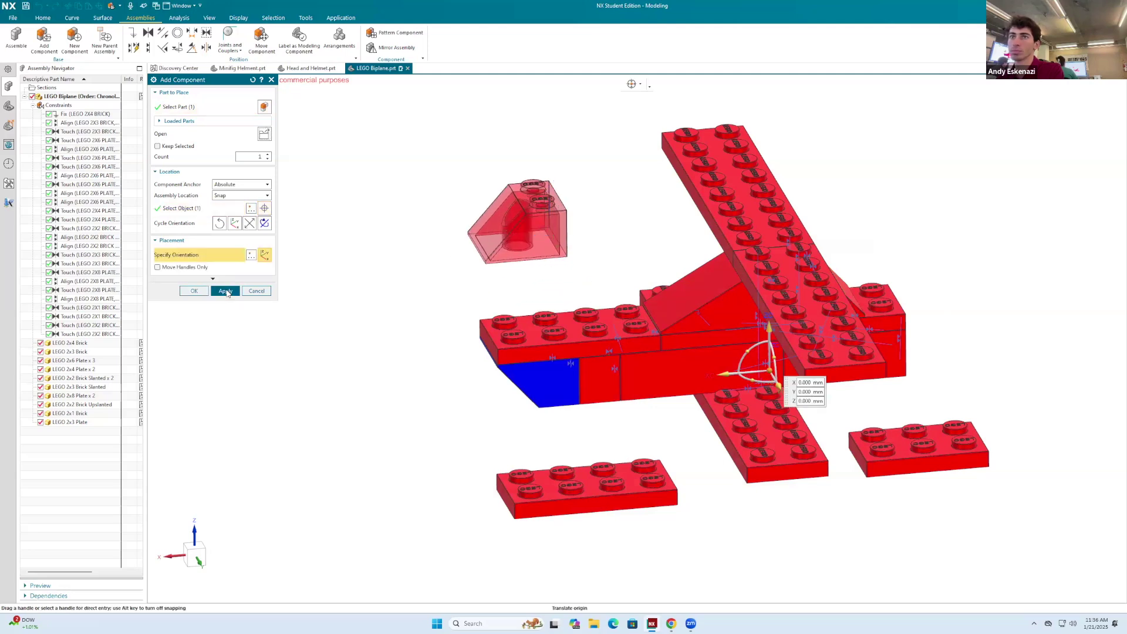
click(226, 291)
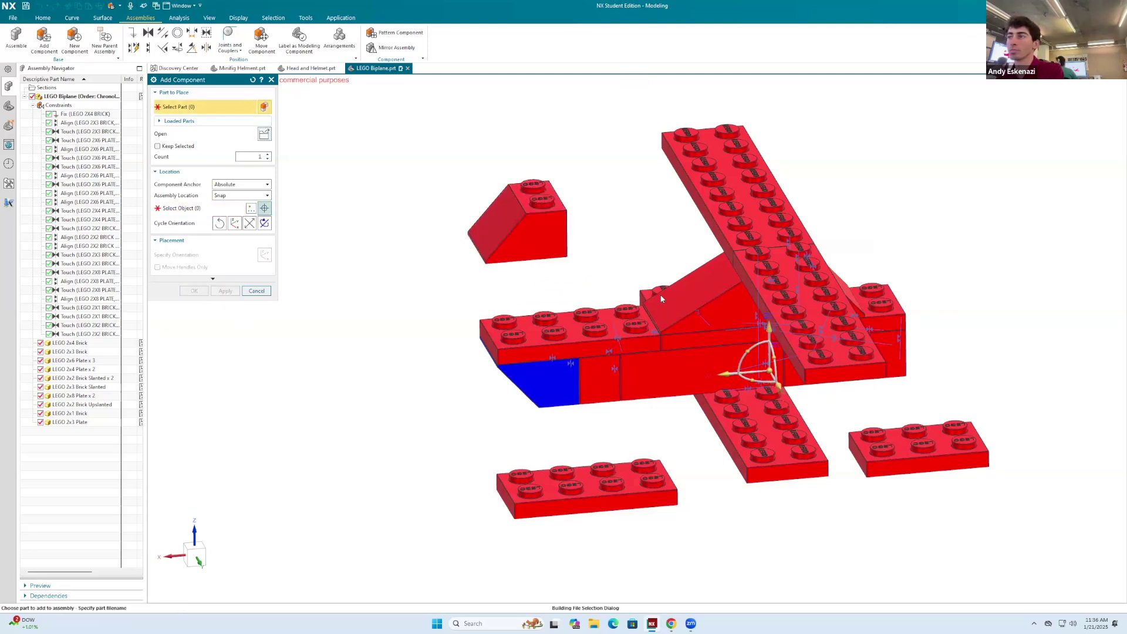
Add a second LEGO 2x1 Brick from the Siemens NX folder and place it loose behind the slanted brick.
click(455, 383)
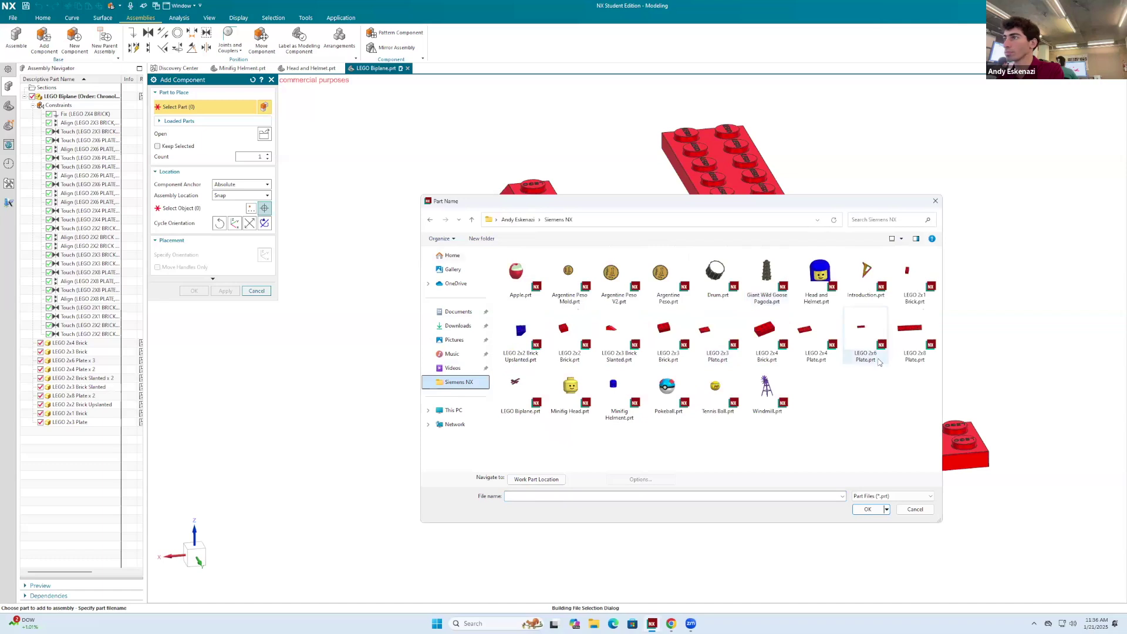
click(911, 269)
click(866, 509)
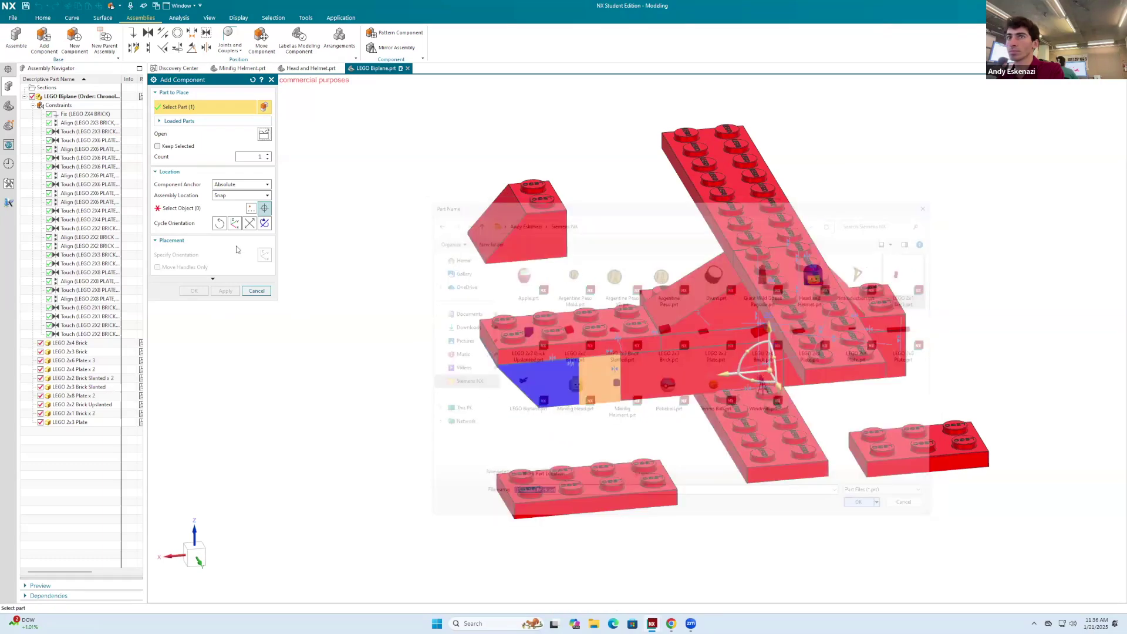
click(356, 267)
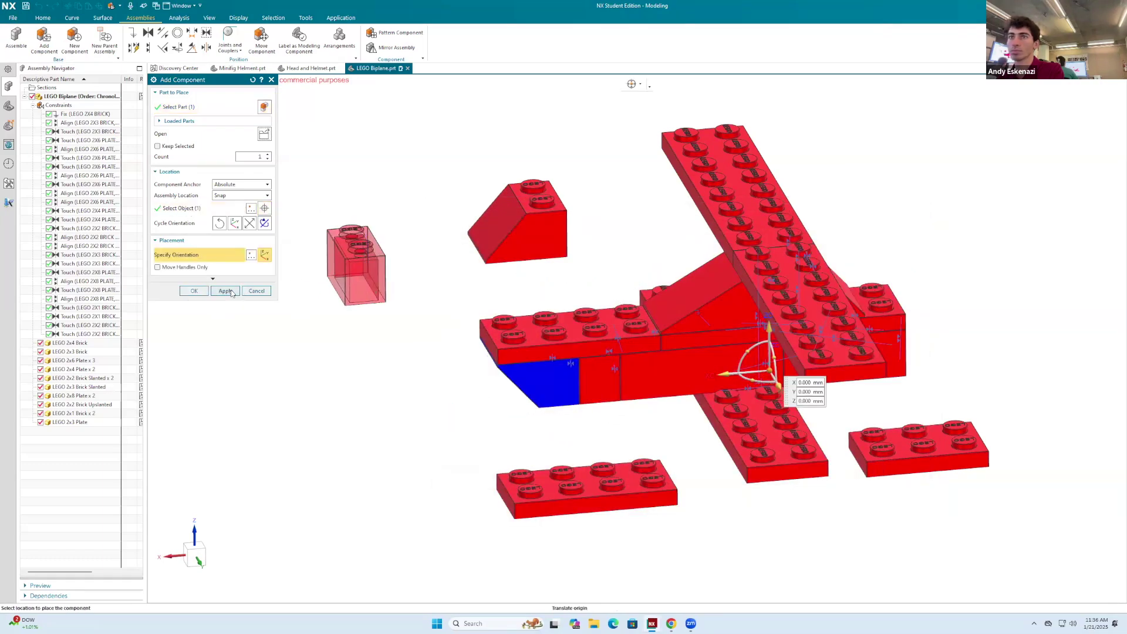
middle_click(504, 266)
click(271, 79)
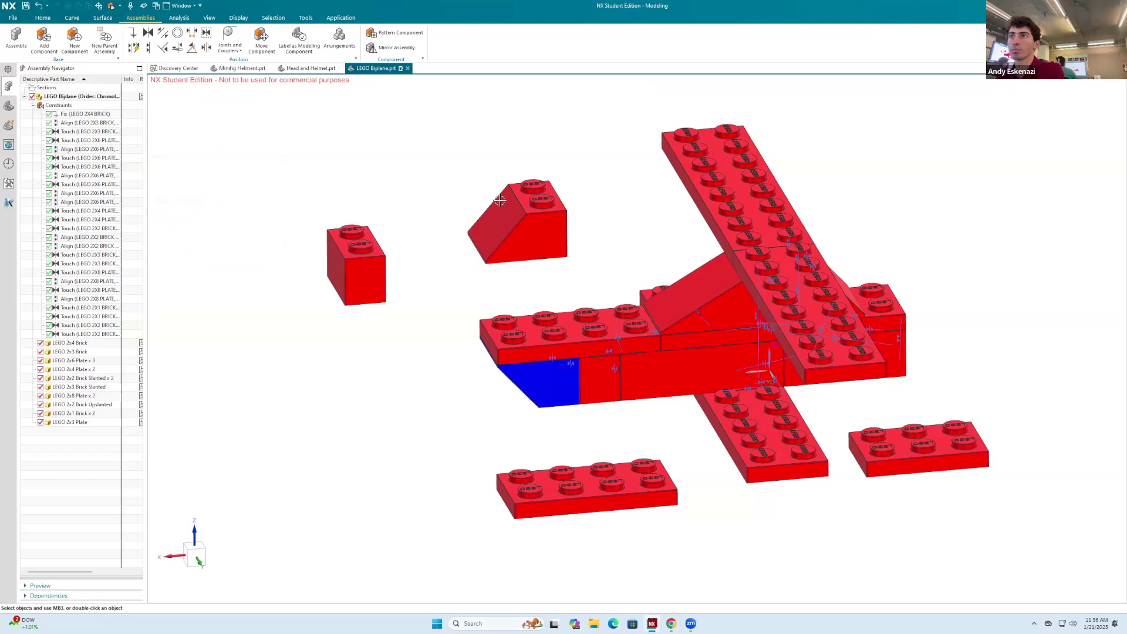
Rotate the loose 2x2 slanted brick half a turn about the ZC axis so its slope faces the nose.
click(536, 223)
click(260, 41)
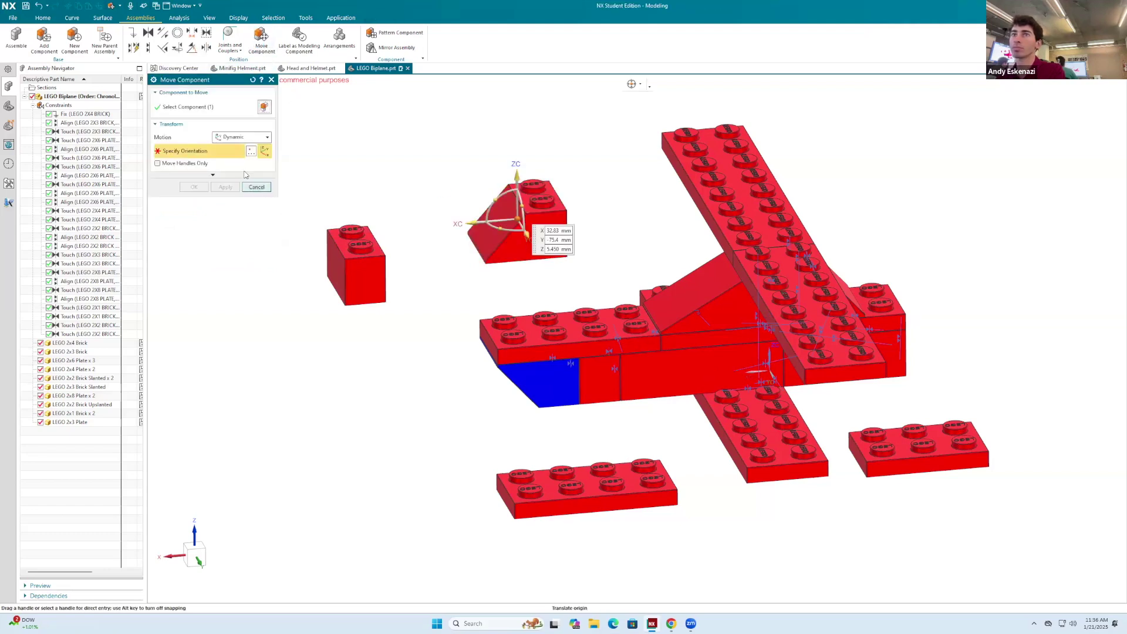
drag(502, 229, 609, 183)
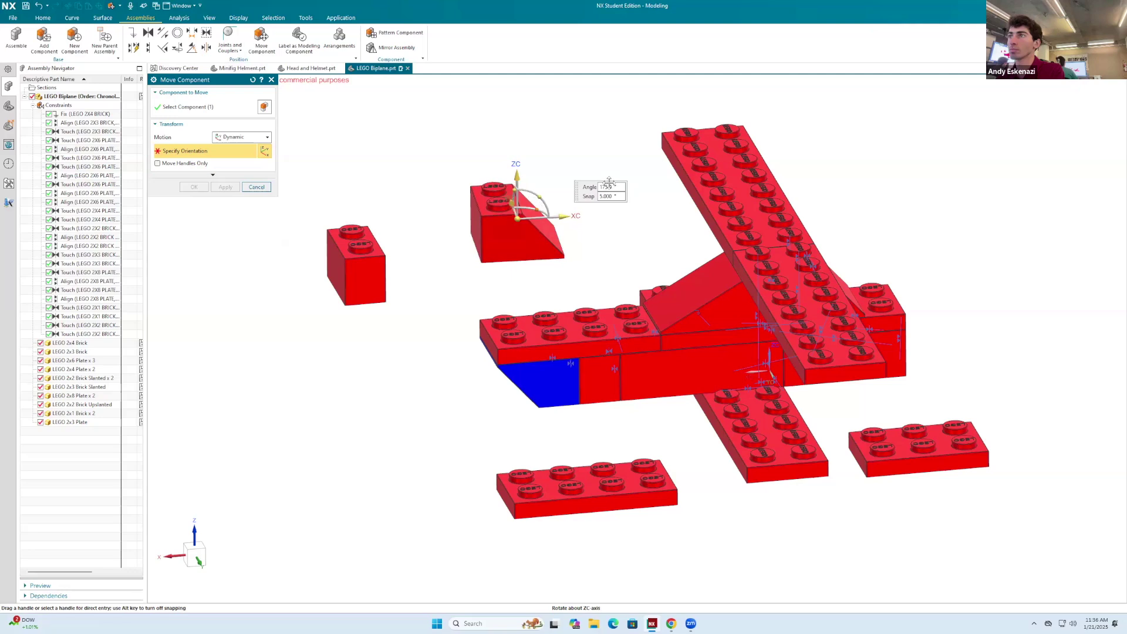
click(225, 186)
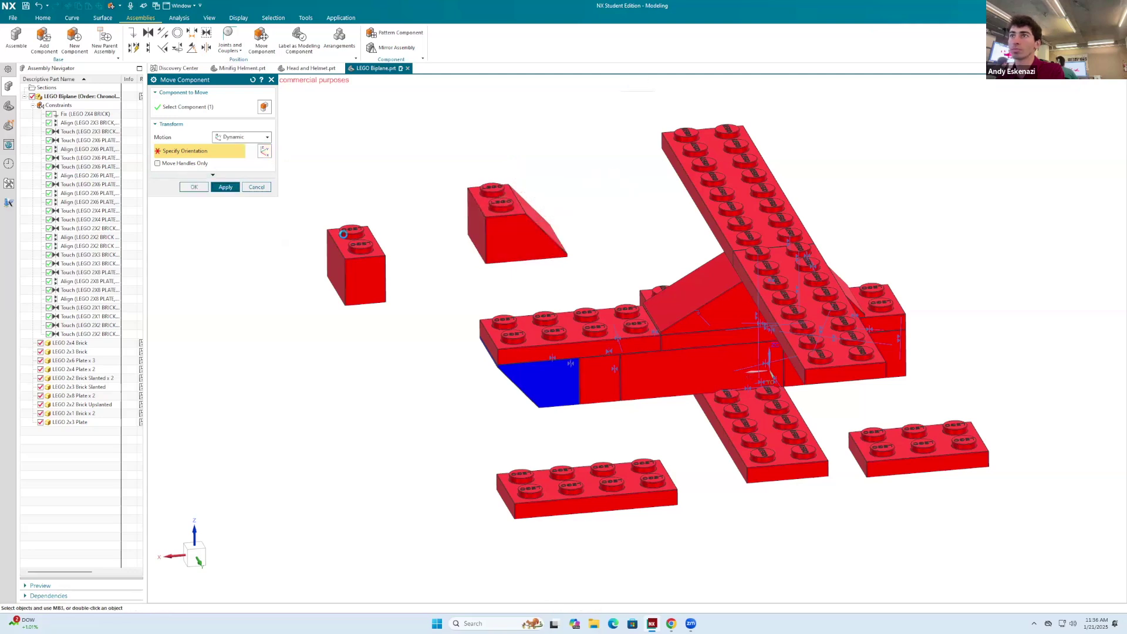
middle_click(534, 299)
scroll(531, 308, down, 2)
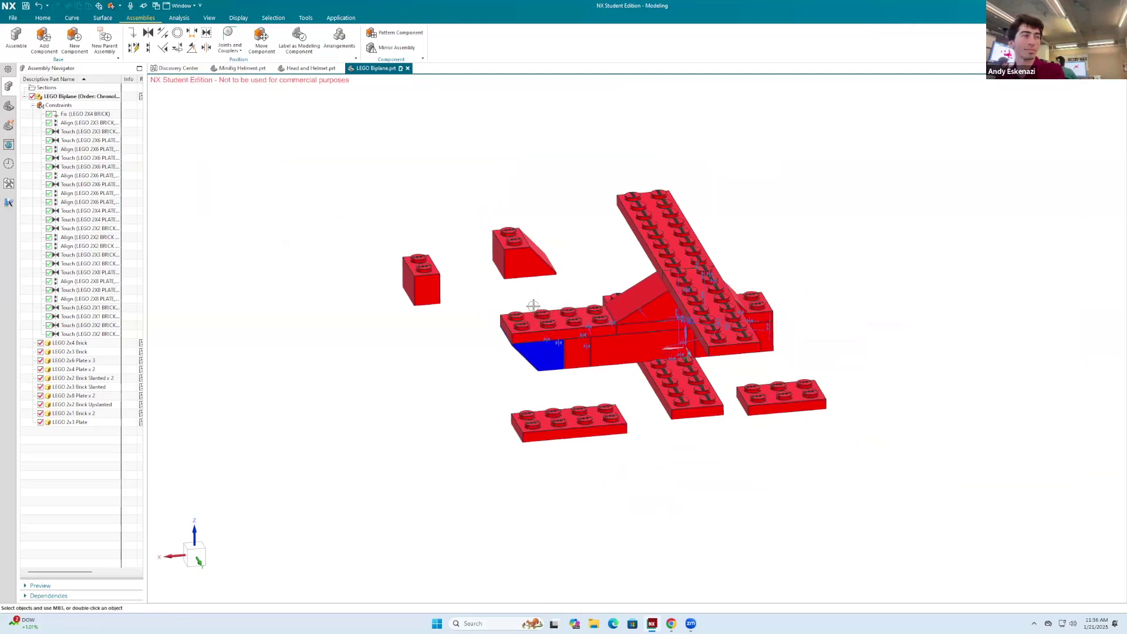
scroll(522, 287, up, 1)
scroll(522, 286, up, 2)
middle_drag(523, 235, 151, 64)
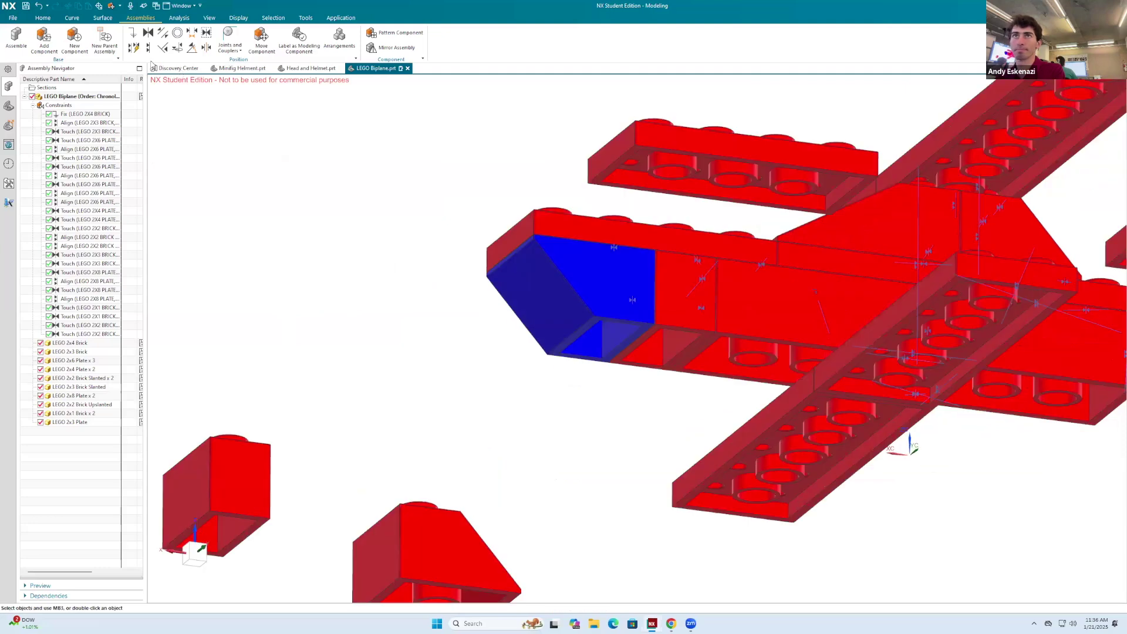
Constrain the loose 2x2 slanted brick's bottom face to the top face of the tail's 2x4 plate.
key(ctrl+shift+c)
scroll(513, 490, down, 3)
scroll(528, 488, up, 4)
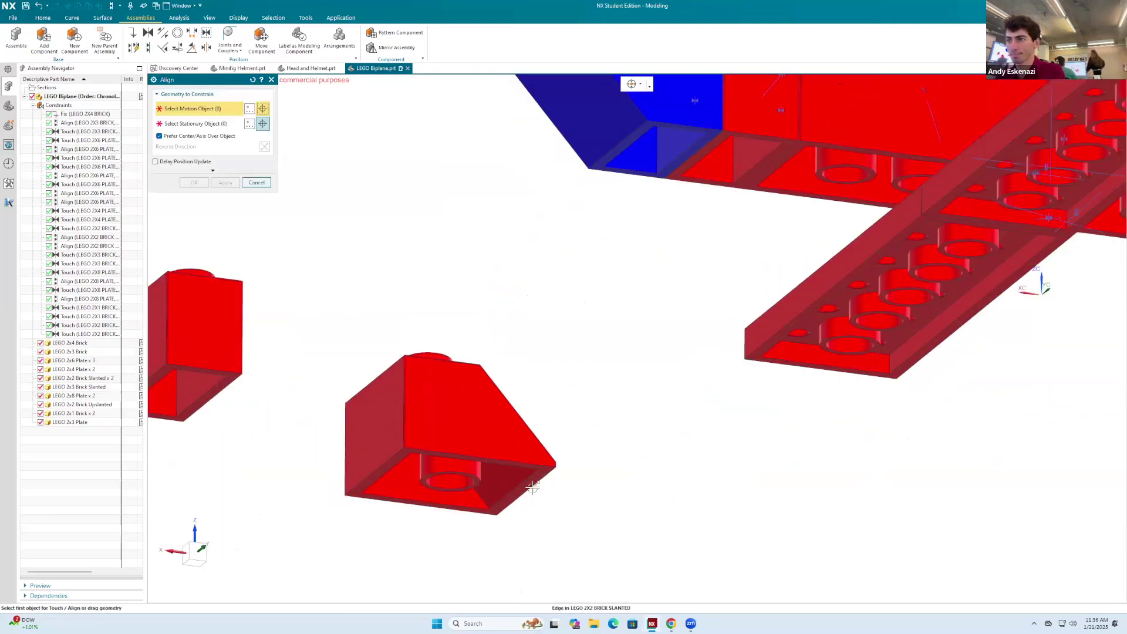
click(531, 484)
scroll(538, 362, down, 3)
middle_drag(538, 362, 604, 382)
scroll(604, 381, up, 3)
click(605, 382)
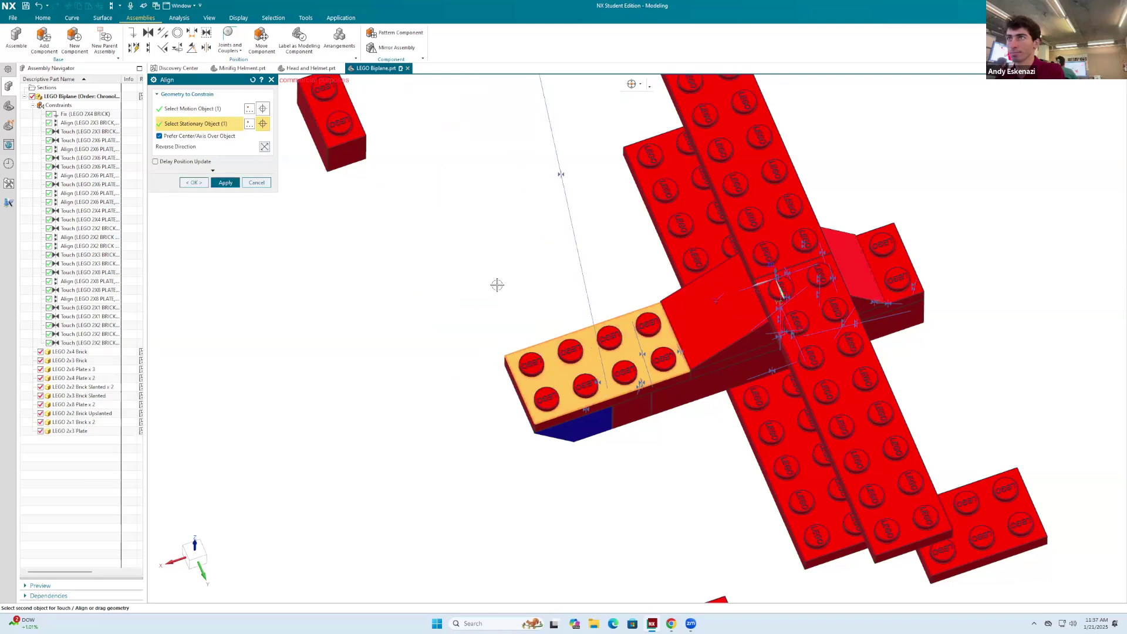
scroll(497, 285, down, 5)
Align the 2x2 slanted brick's side face with the side face of the 2x1 brick under the tail plate.
scroll(493, 211, up, 3)
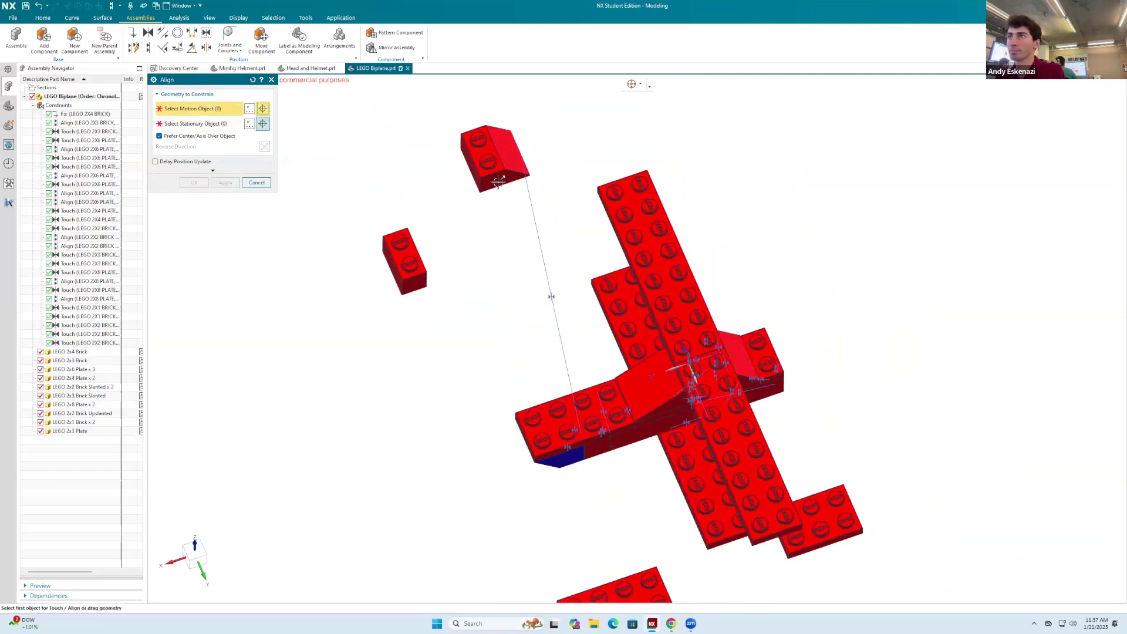
scroll(579, 397, up, 2)
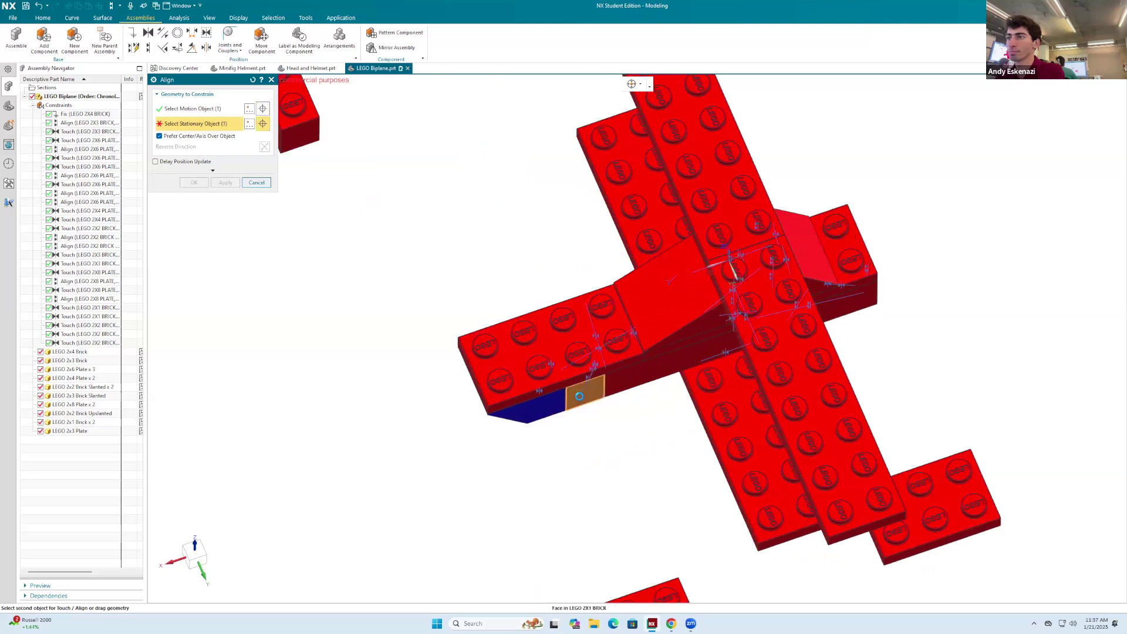
click(582, 392)
click(225, 183)
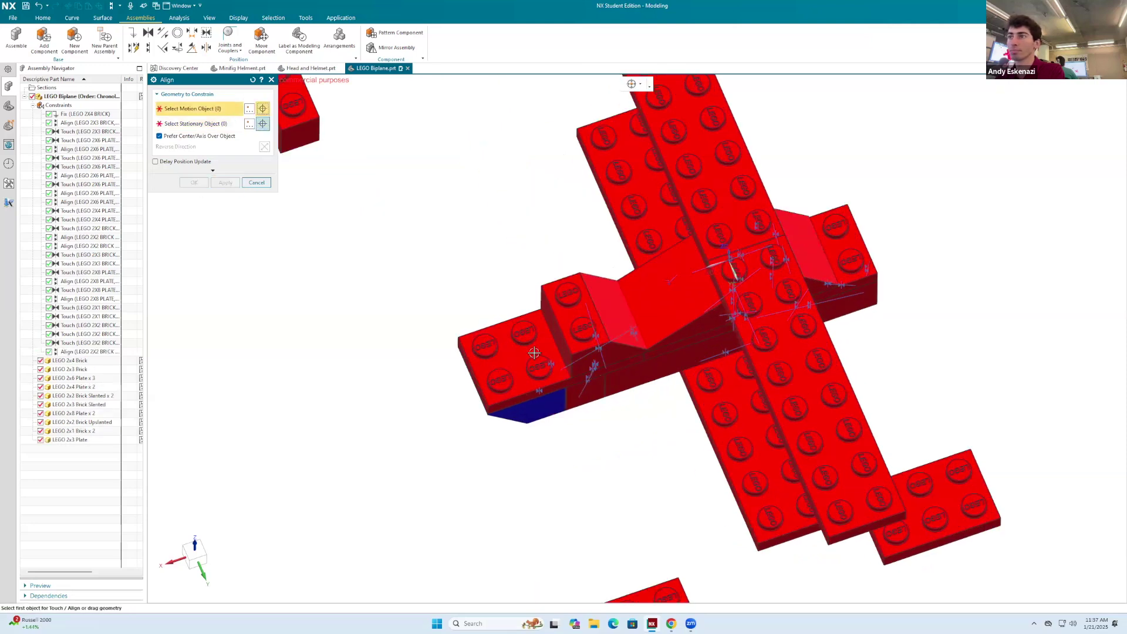
Align a stud of the 2x2 slanted brick with the matching stud of the tail's 2x4 plate to fix its lengthwise position.
scroll(635, 312, up, 5)
click(635, 311)
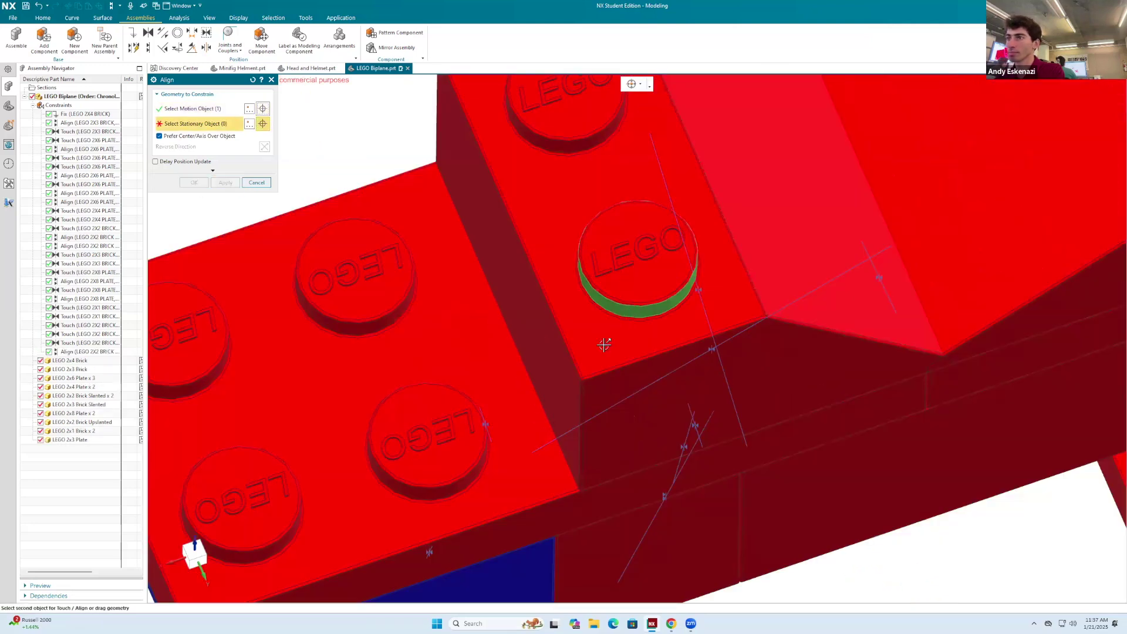
scroll(622, 305, down, 3)
scroll(536, 389, up, 4)
click(535, 391)
scroll(534, 392, down, 3)
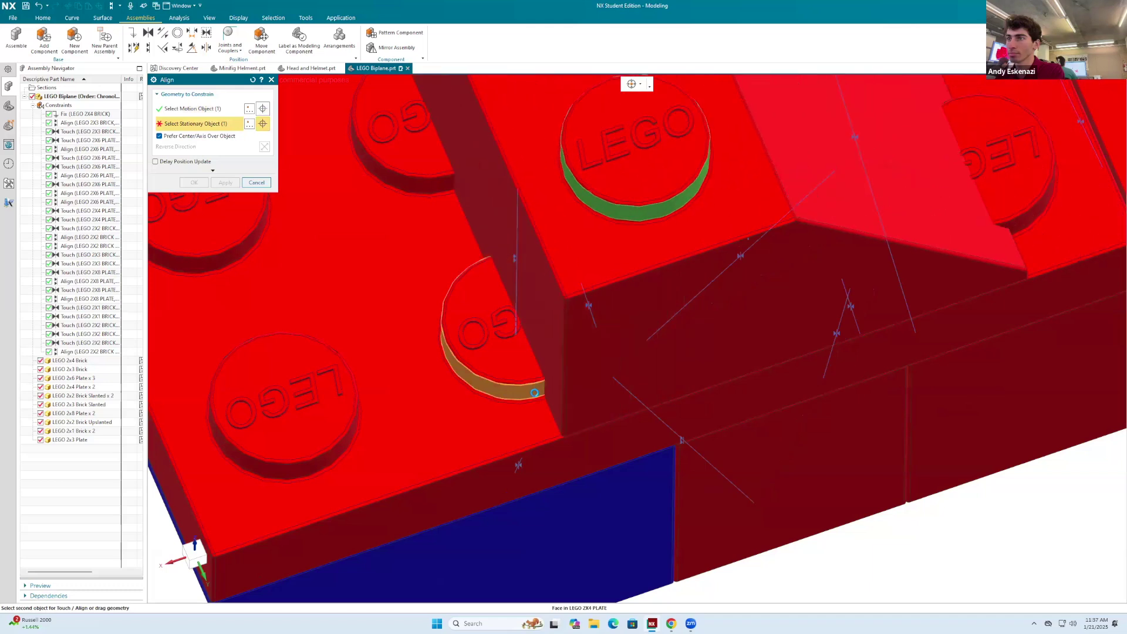
click(225, 183)
scroll(624, 247, down, 5)
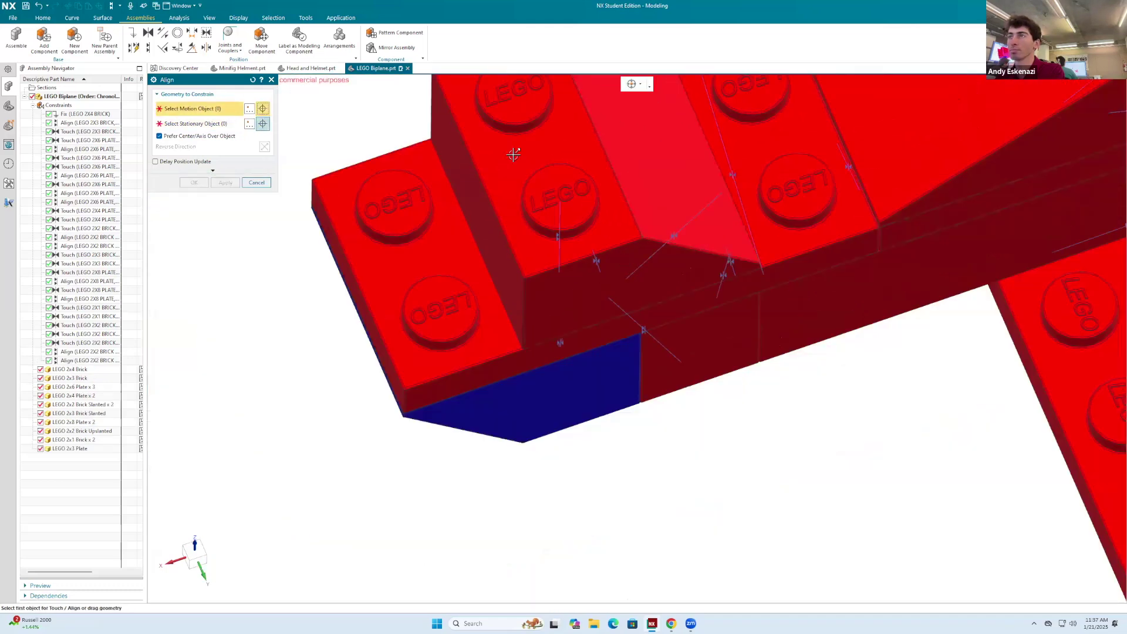
Align the loose 2x1 brick's side face with the side face of the tail's 2x4 plate.
click(457, 115)
scroll(644, 368, up, 1)
scroll(644, 368, up, 3)
click(646, 378)
click(225, 183)
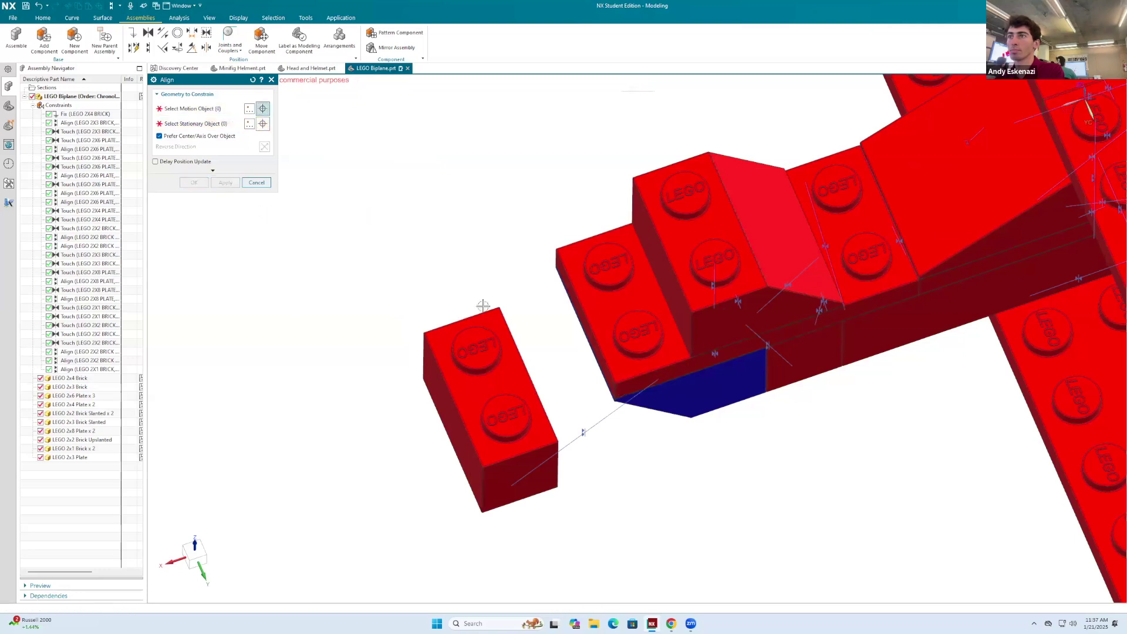
Constrain the 2x1 brick's bottom face to the top of the tail's 2x4 plate, with its studs facing up.
middle_drag(546, 329, 524, 276)
click(525, 276)
scroll(594, 330, down, 5)
middle_drag(591, 379, 590, 345)
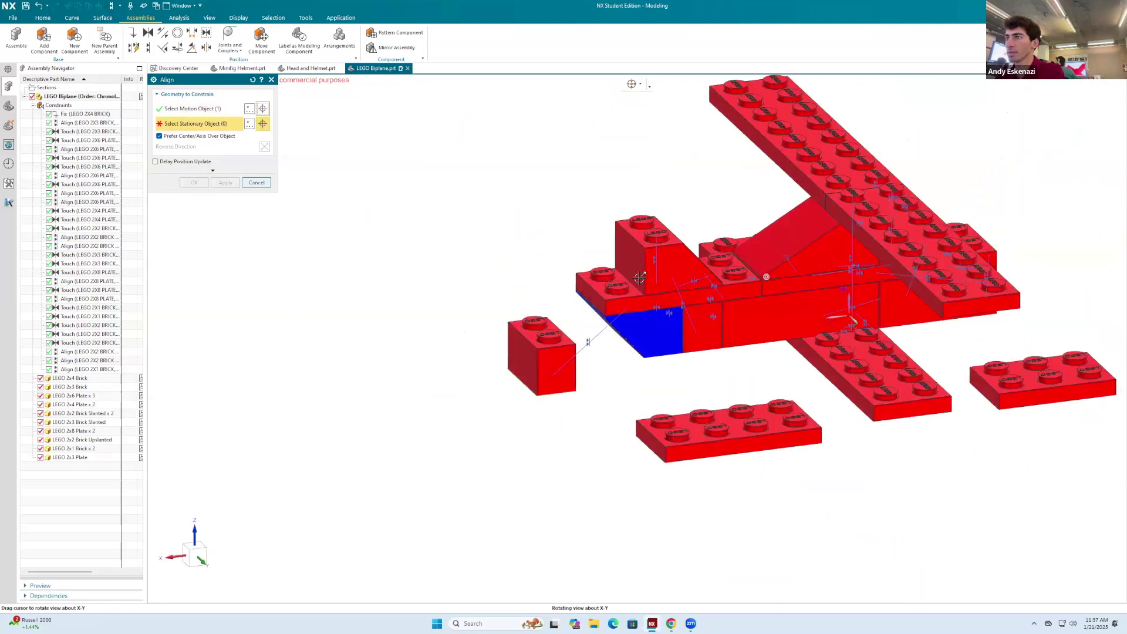
scroll(590, 344, up, 5)
click(624, 303)
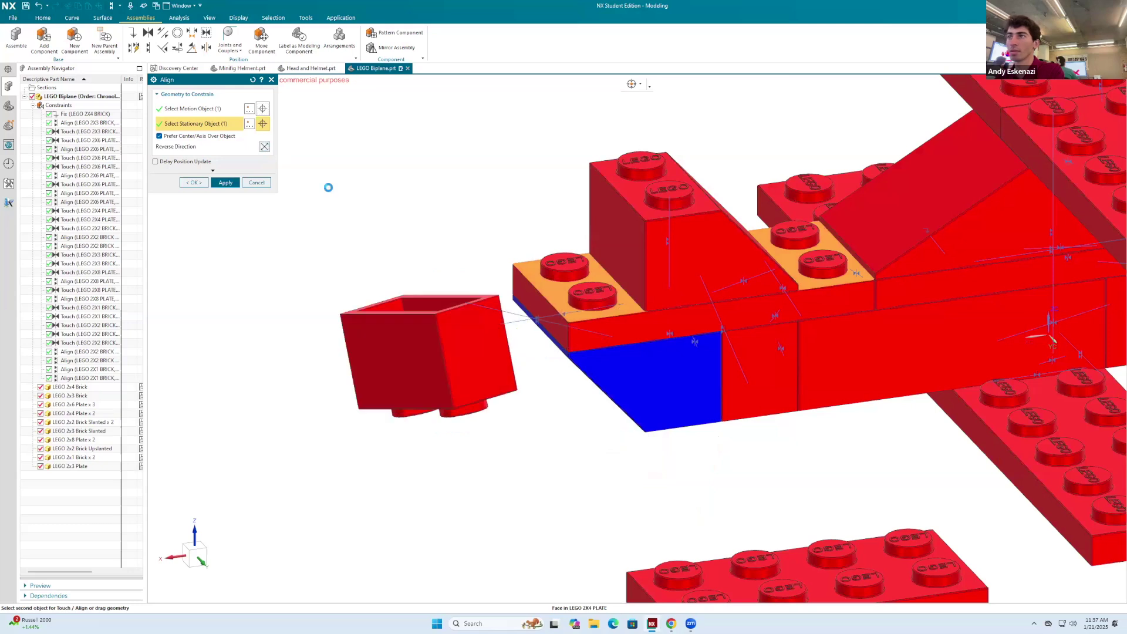
click(225, 183)
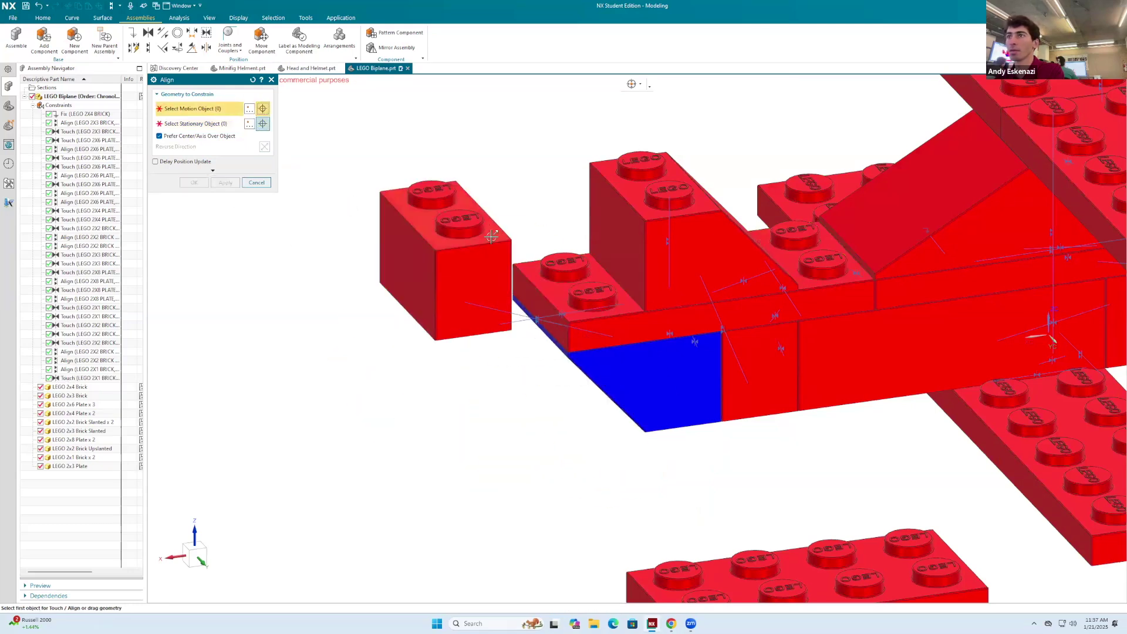
Align a stud of the 2x1 brick with the rear stud of the tail's 2x4 plate, behind the slanted brick.
scroll(488, 241, up, 4)
click(437, 234)
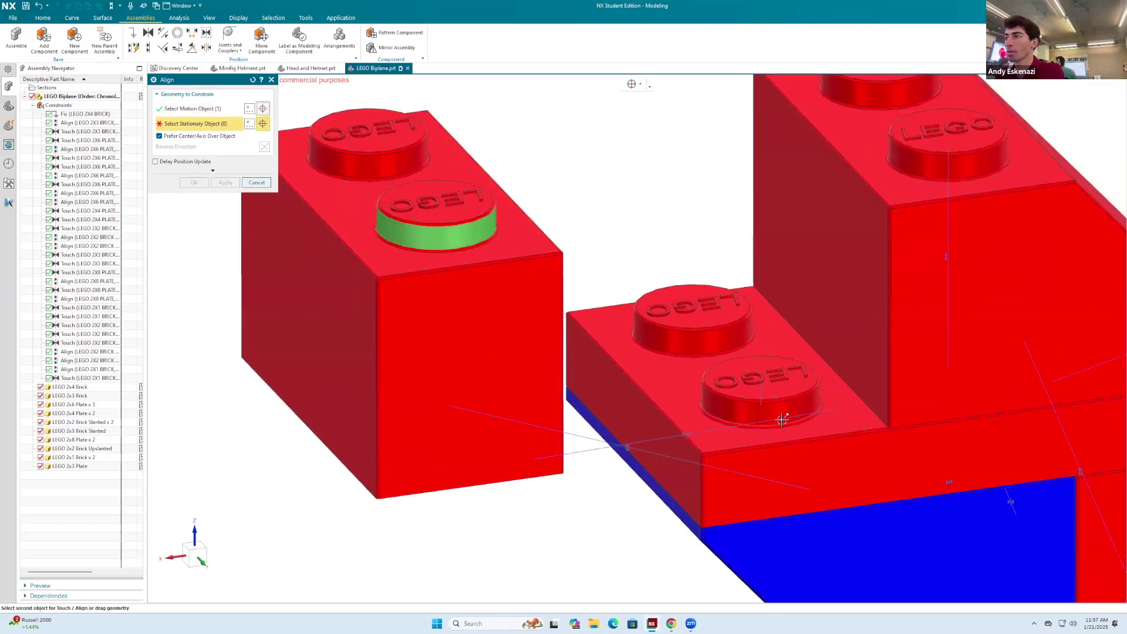
click(782, 420)
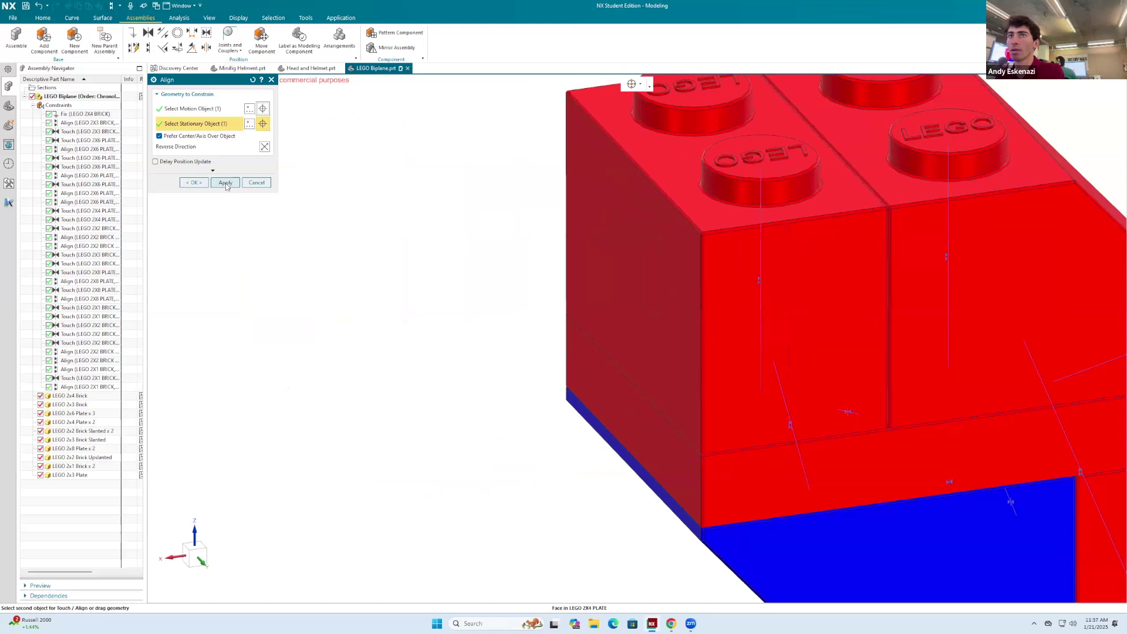
click(225, 183)
Align the long side face of the loose 2x4 plate with the side face of the 2x1 brick under the tail.
scroll(731, 294, down, 8)
middle_drag(804, 290, 791, 405)
scroll(792, 405, up, 6)
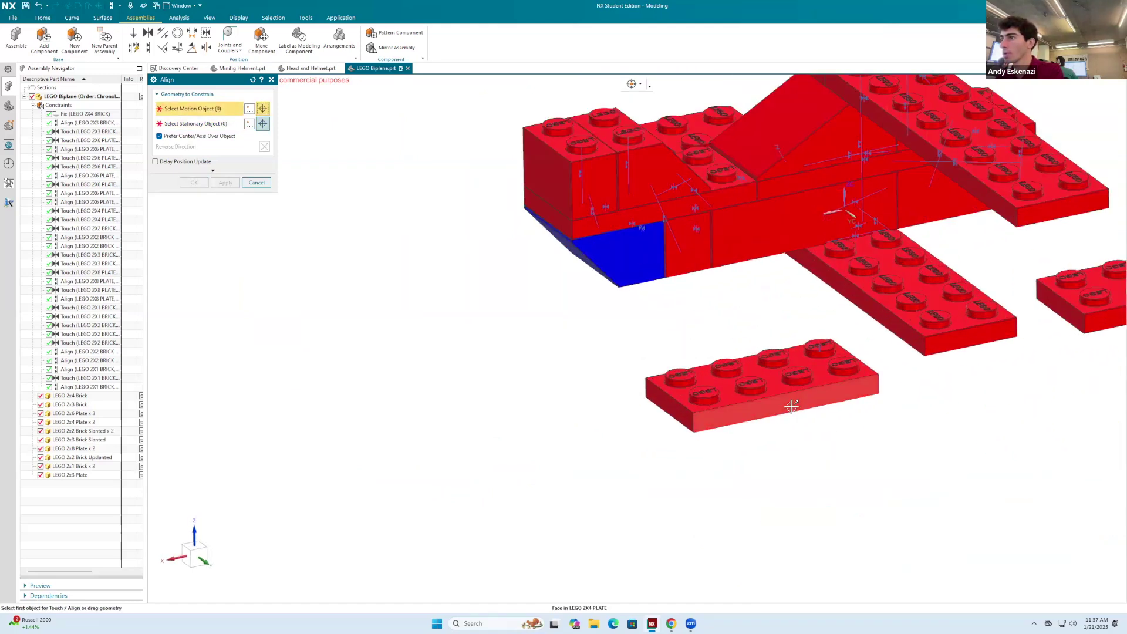
click(789, 403)
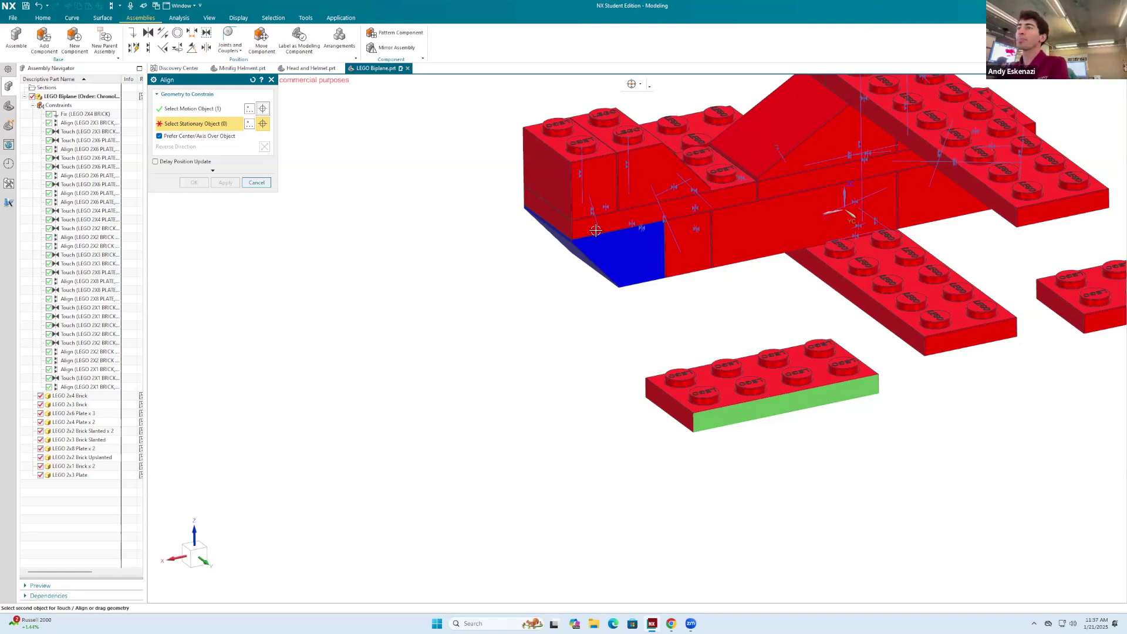
click(686, 251)
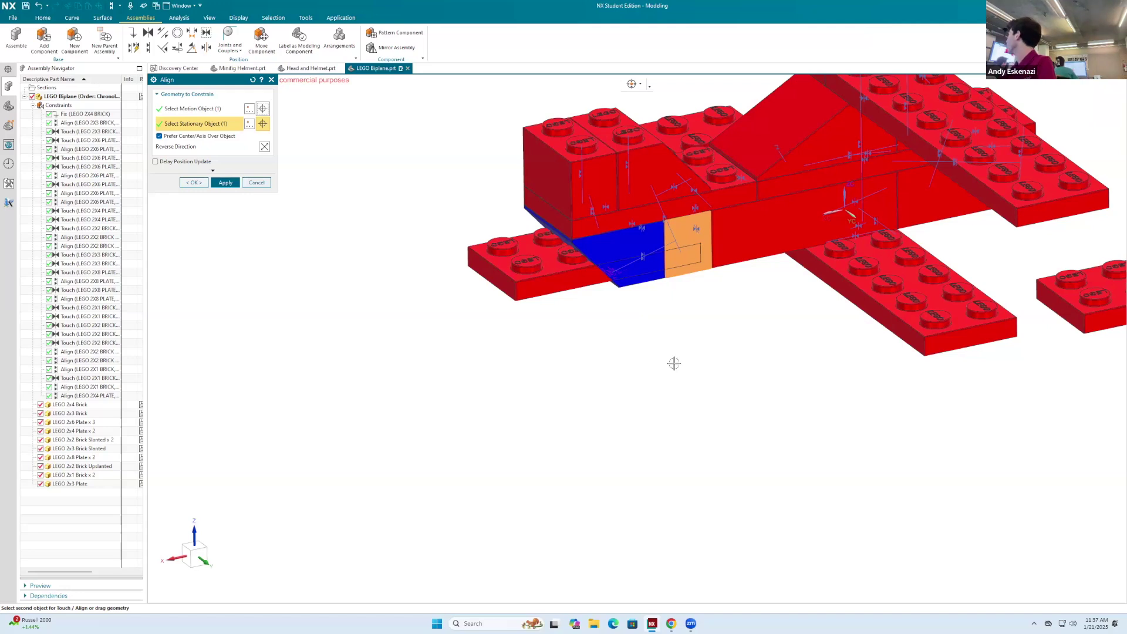
click(225, 183)
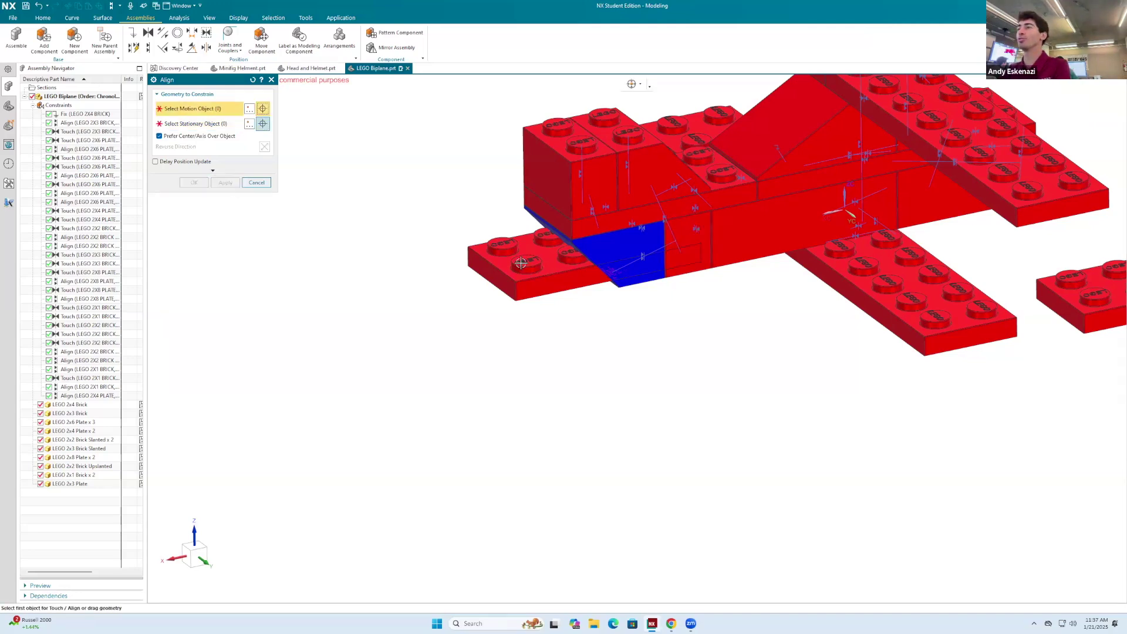
Constrain the loose 2x4 plate's top face to the 2x4 brick's underside, reversing the direction so its studs face up.
click(544, 260)
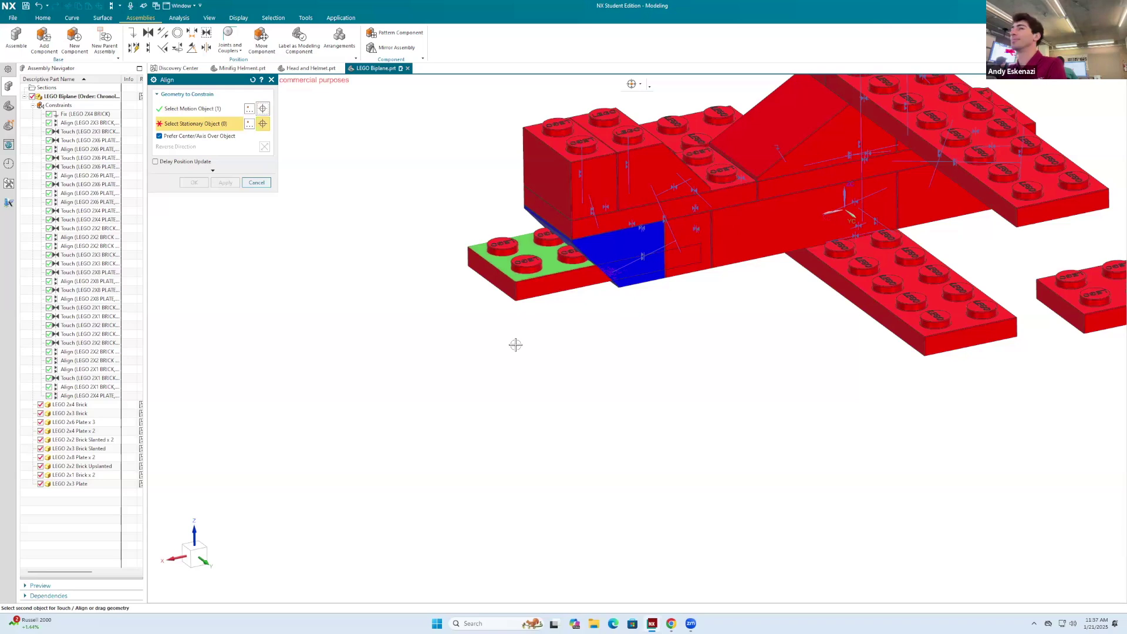
middle_drag(672, 357, 728, 240)
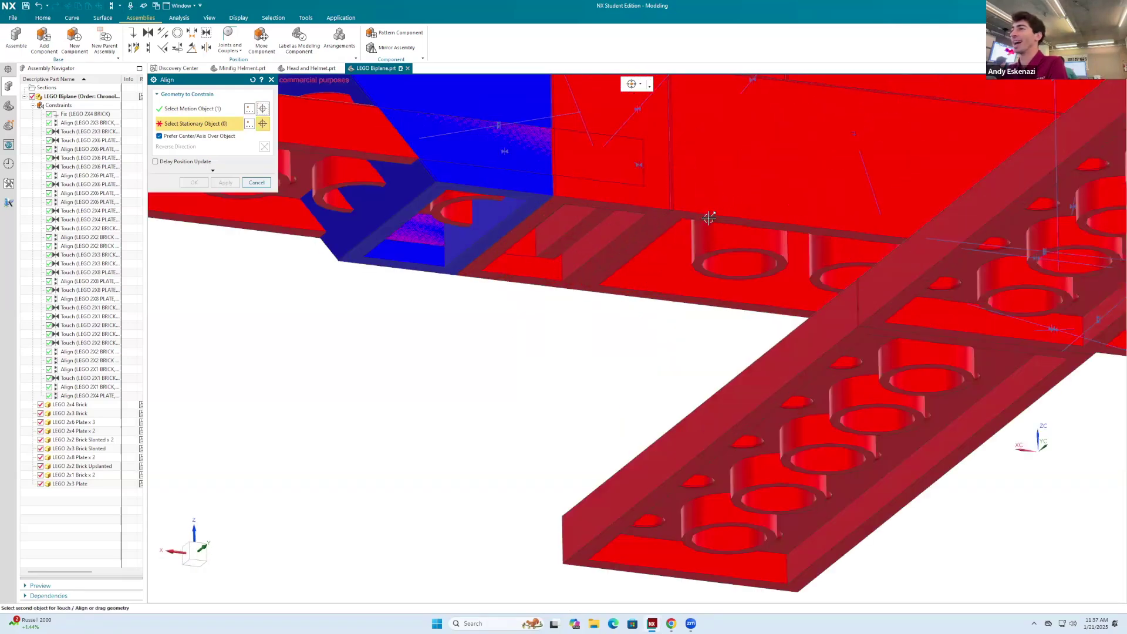
click(712, 224)
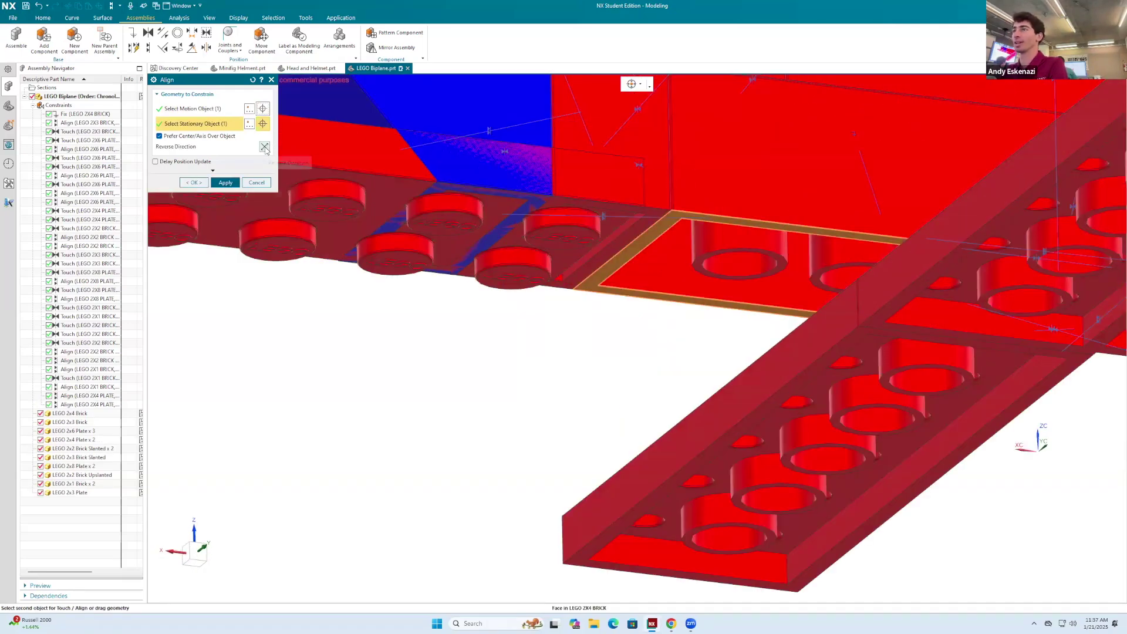
click(265, 147)
click(265, 146)
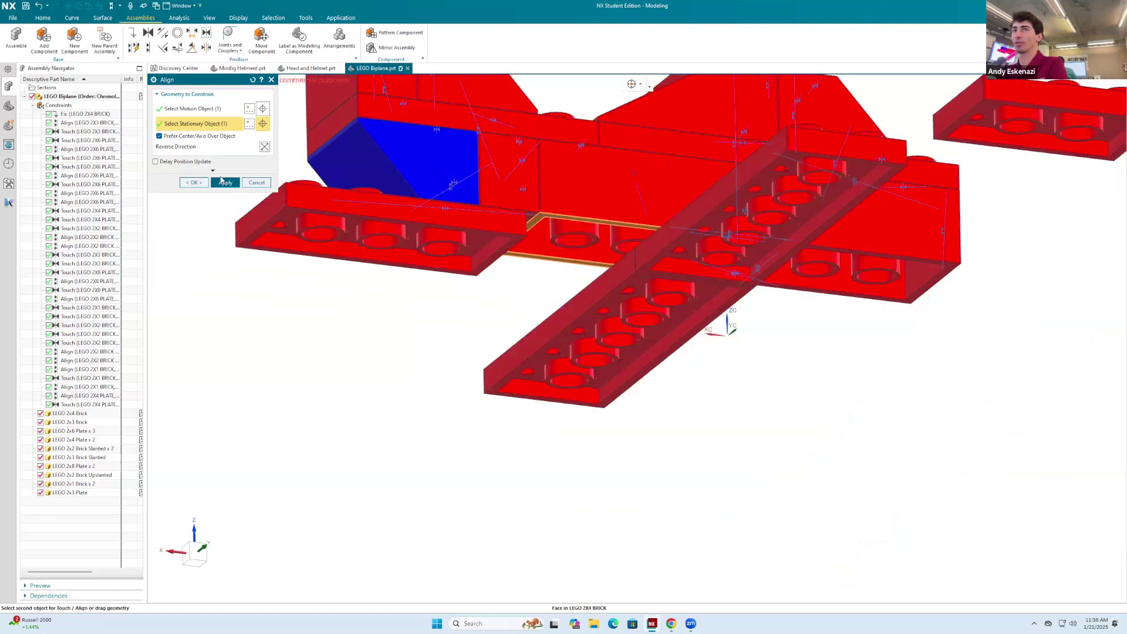
click(226, 182)
Align the lower 2x4 plate's rear stud with the stud of the 2x2 slanted brick on the tail.
middle_drag(646, 294, 538, 247)
scroll(340, 139, up, 2)
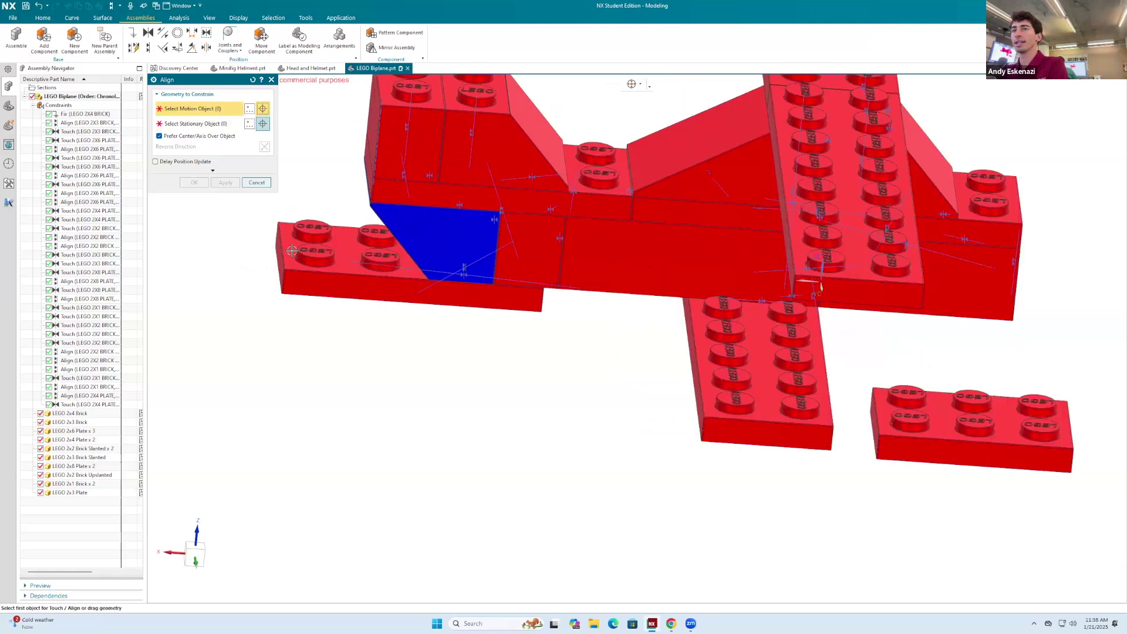
scroll(396, 228, up, 2)
click(325, 251)
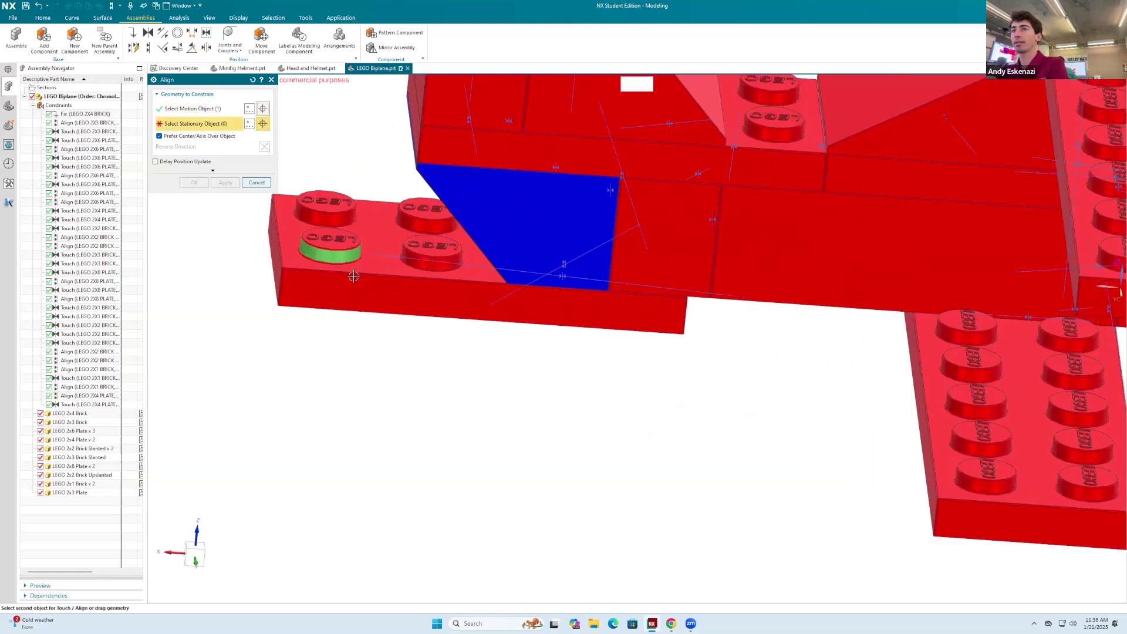
scroll(475, 285, down, 5)
scroll(479, 150, up, 8)
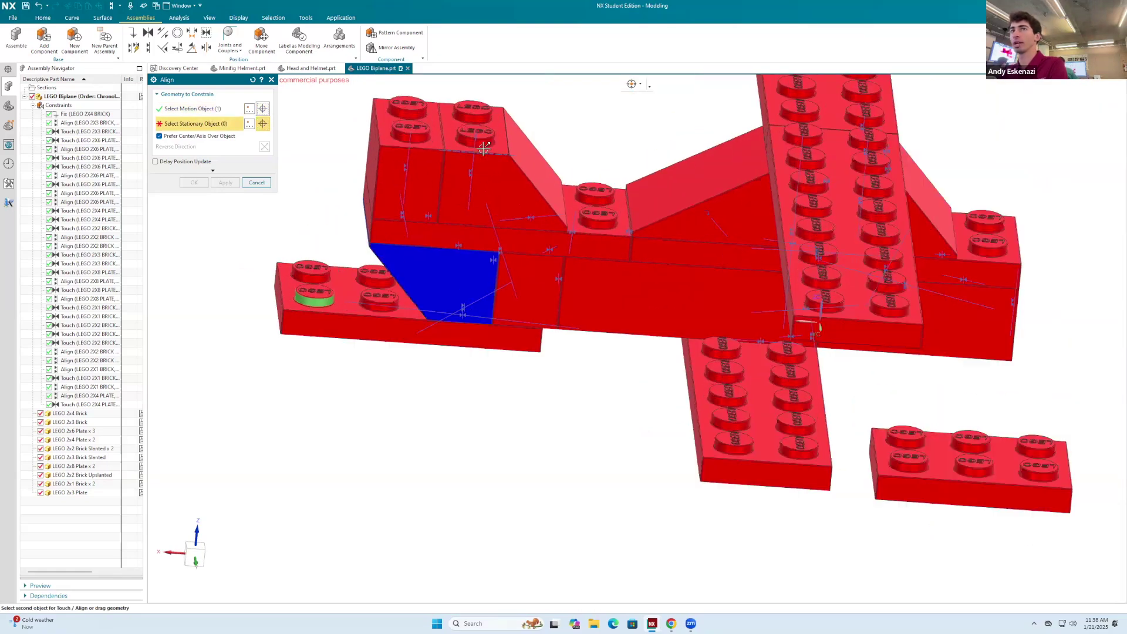
click(479, 148)
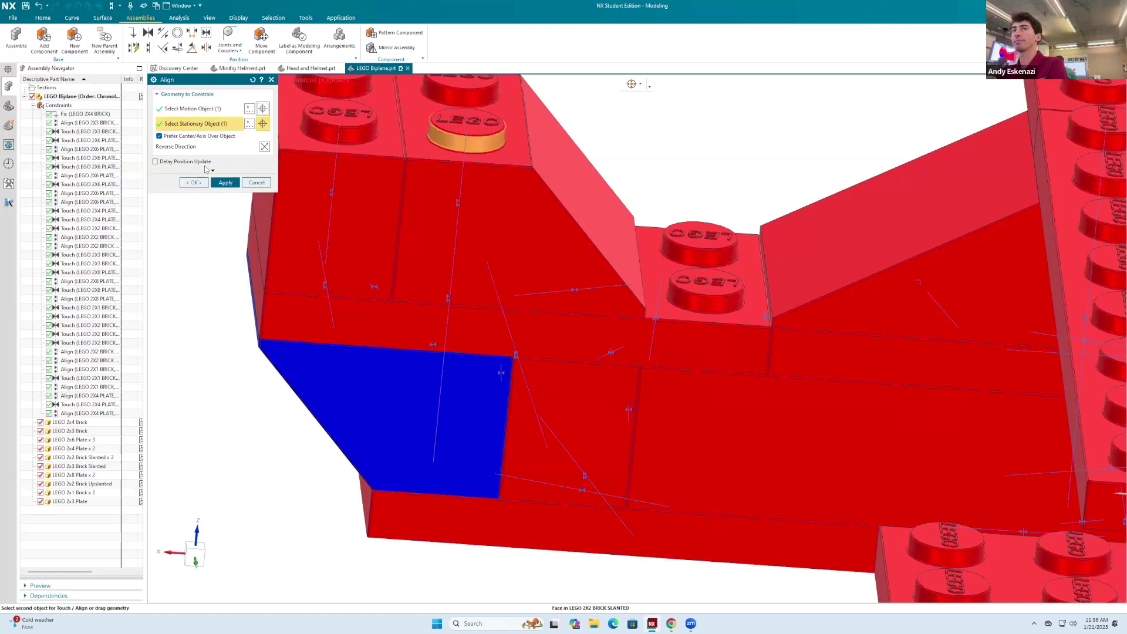
click(226, 182)
Constrain the loose 2x3 plate's top face to the underside of the 2x3 brick at the nose.
scroll(915, 402, down, 6)
middle_drag(916, 403, 888, 270)
scroll(799, 369, up, 6)
click(800, 368)
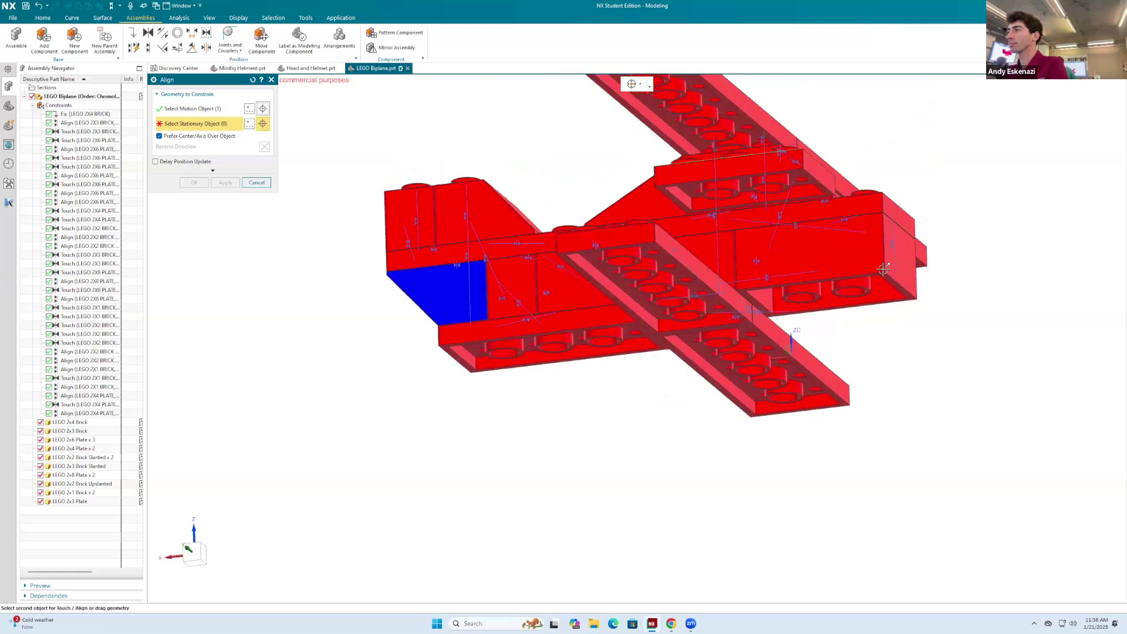
scroll(888, 270, up, 5)
scroll(887, 270, up, 4)
click(887, 285)
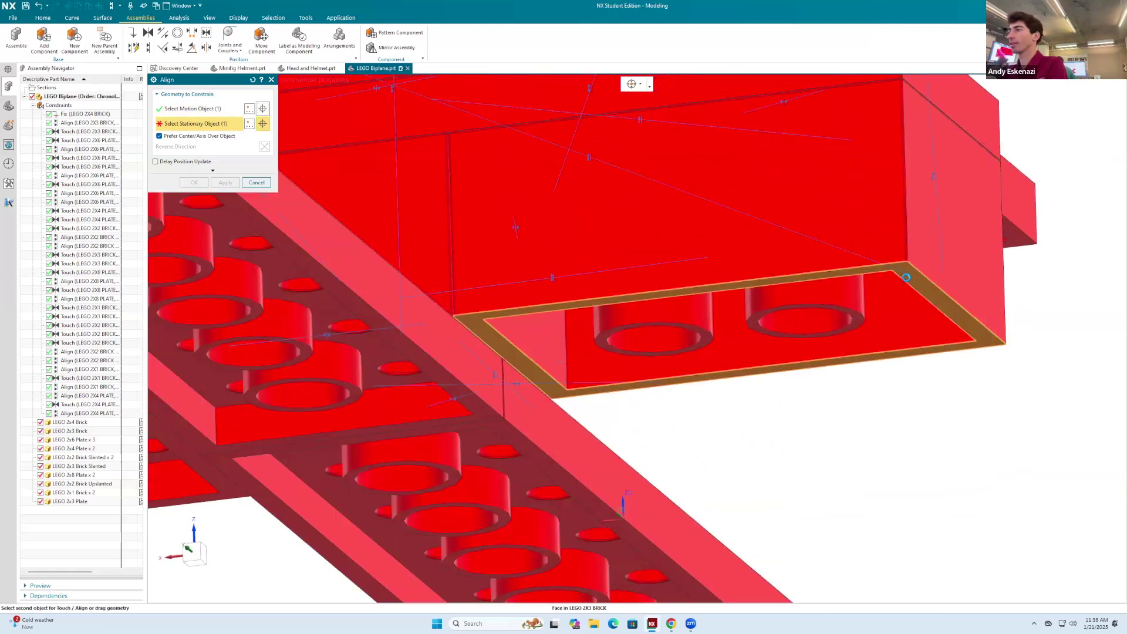
scroll(887, 285, down, 7)
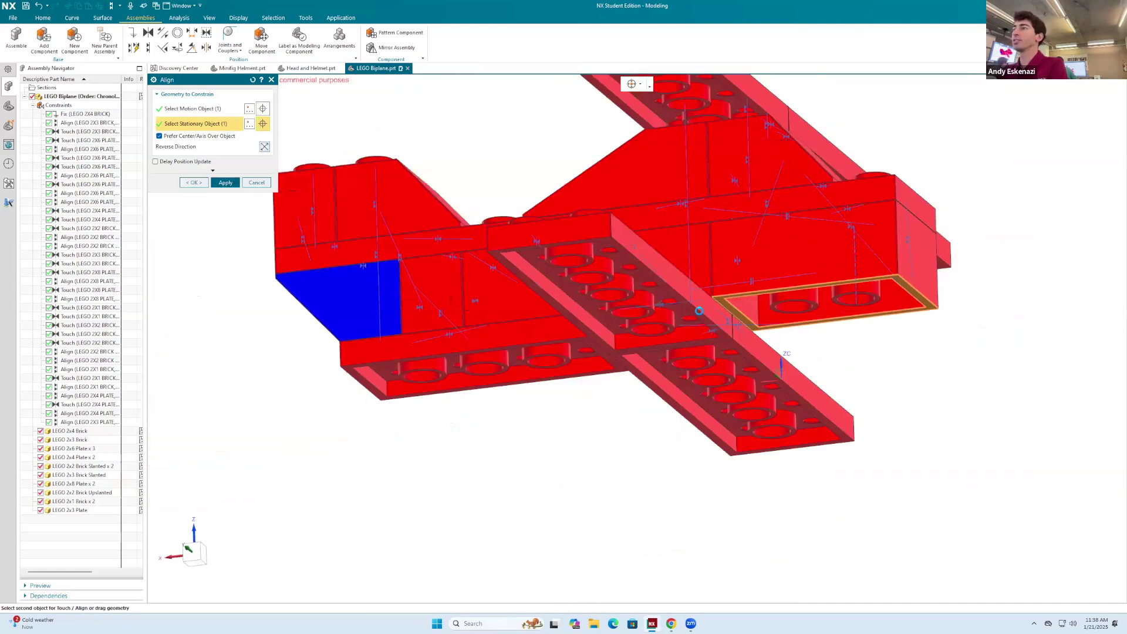
scroll(718, 314, down, 4)
middle_drag(719, 314, 713, 345)
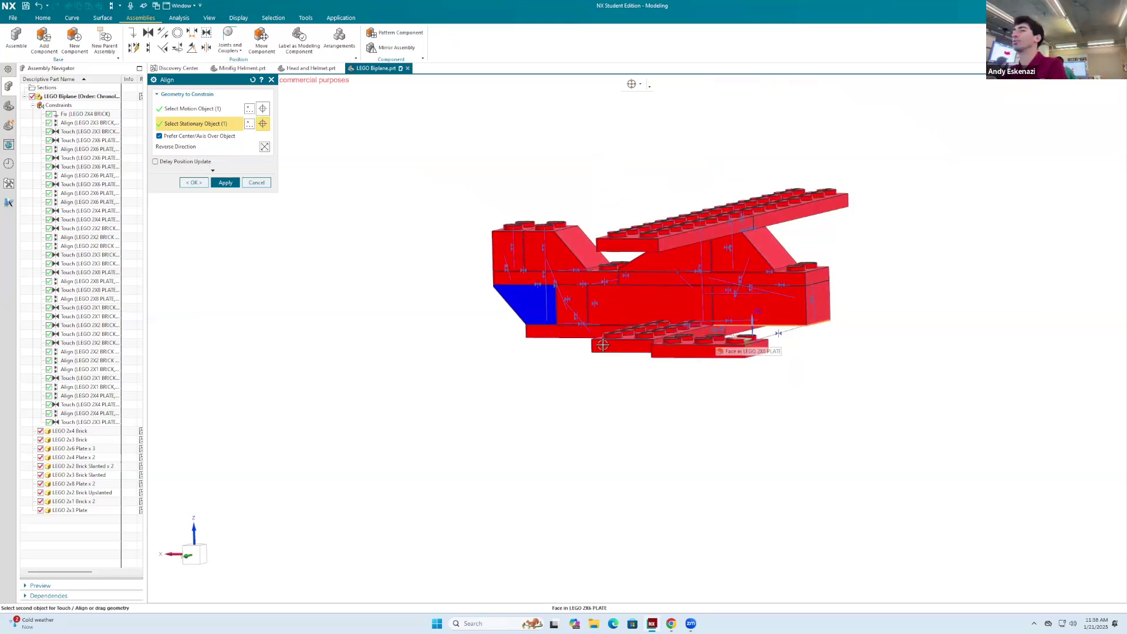
click(225, 182)
Align the 2x3 plate's long side face with the side face of the 2x3 brick at the nose.
scroll(731, 302, up, 1)
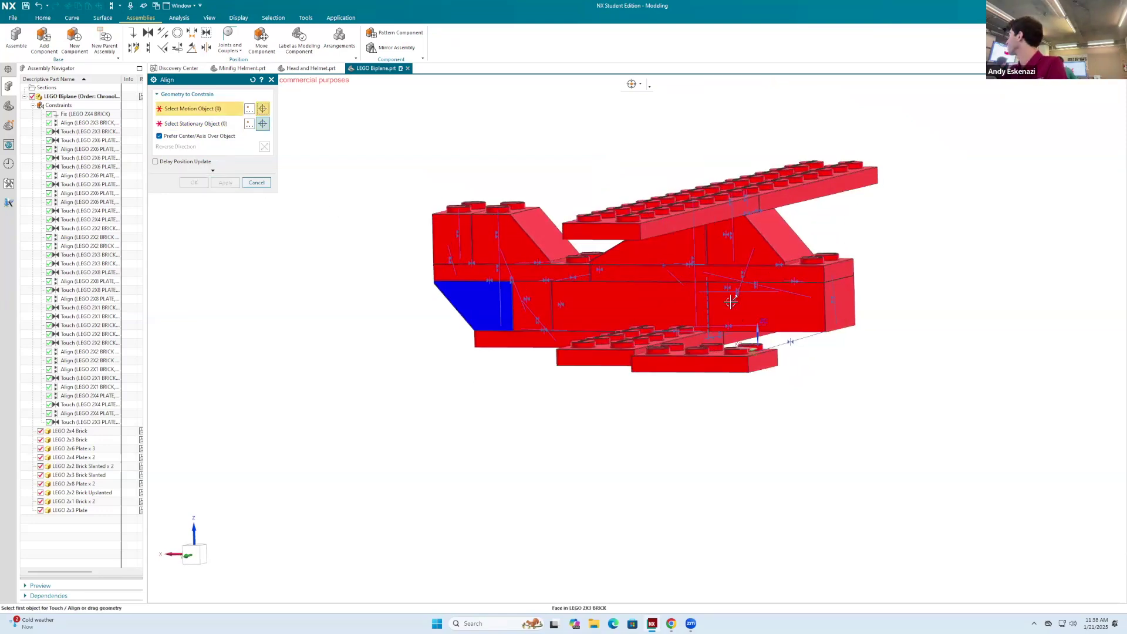
scroll(730, 302, up, 3)
click(721, 396)
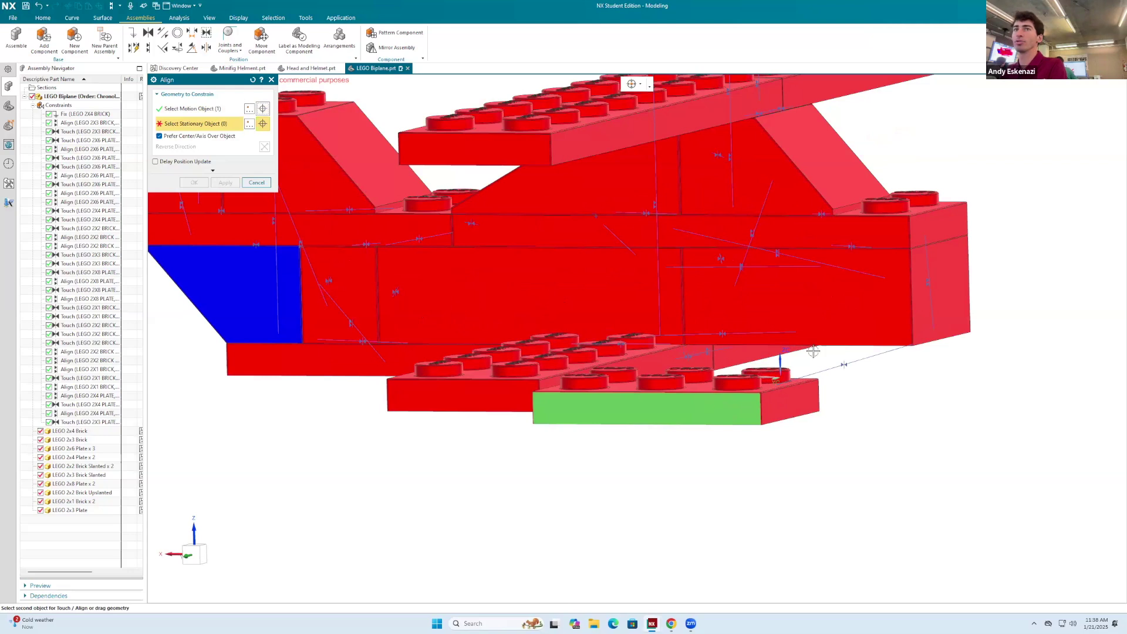
click(877, 295)
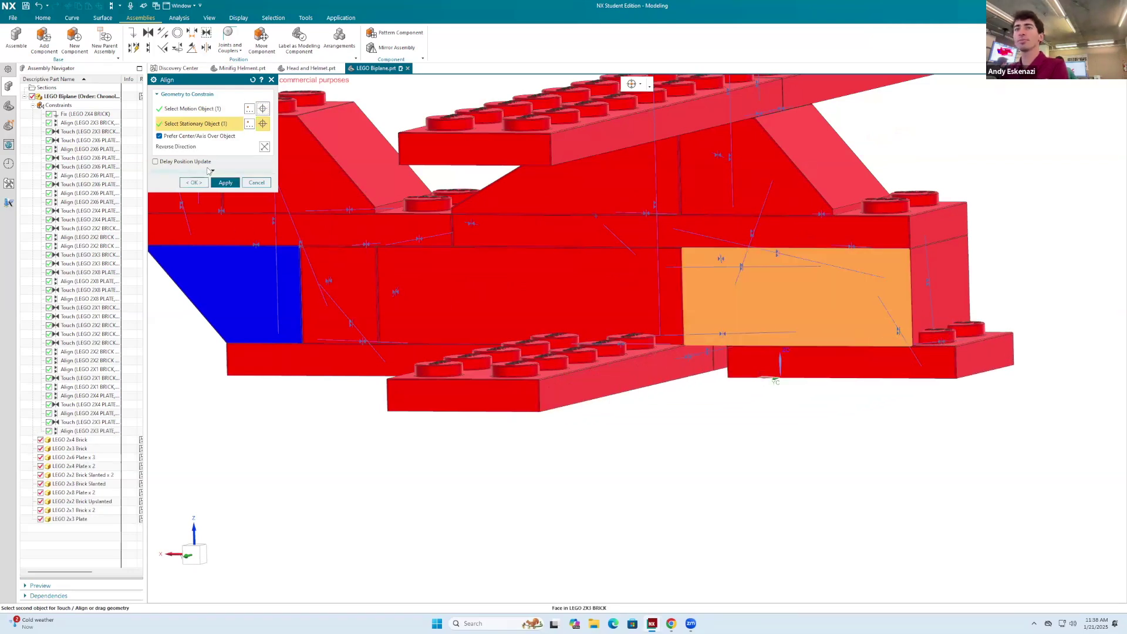
click(225, 183)
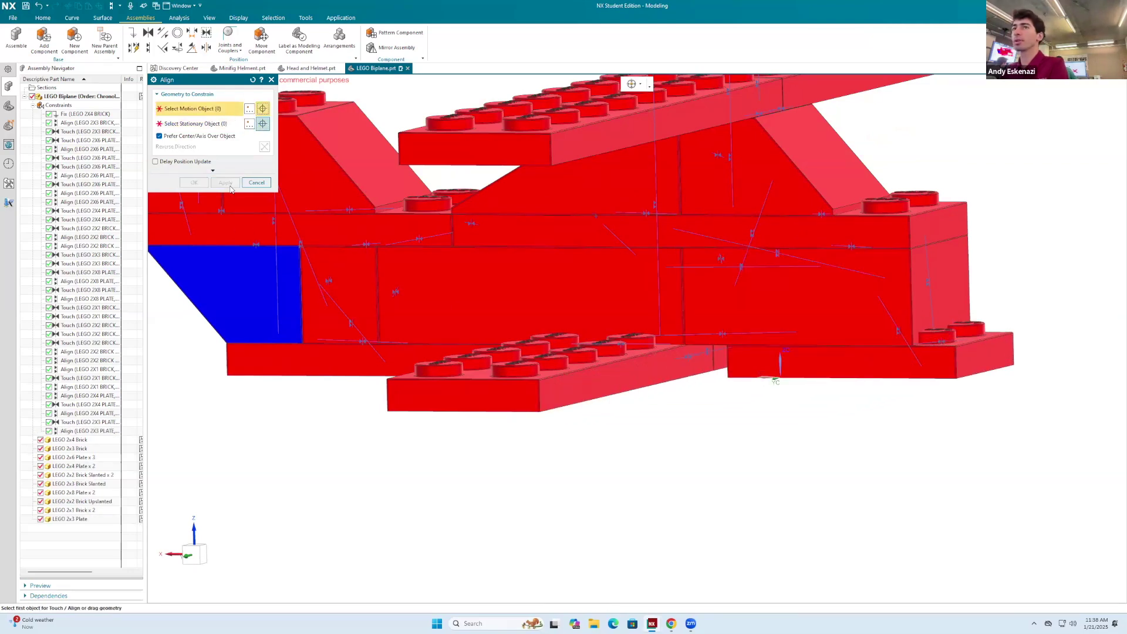
Align a stud of the 2x3 plate under the nose with the nose-end stud of the 2x6 plate above it.
scroll(885, 346, up, 3)
click(880, 361)
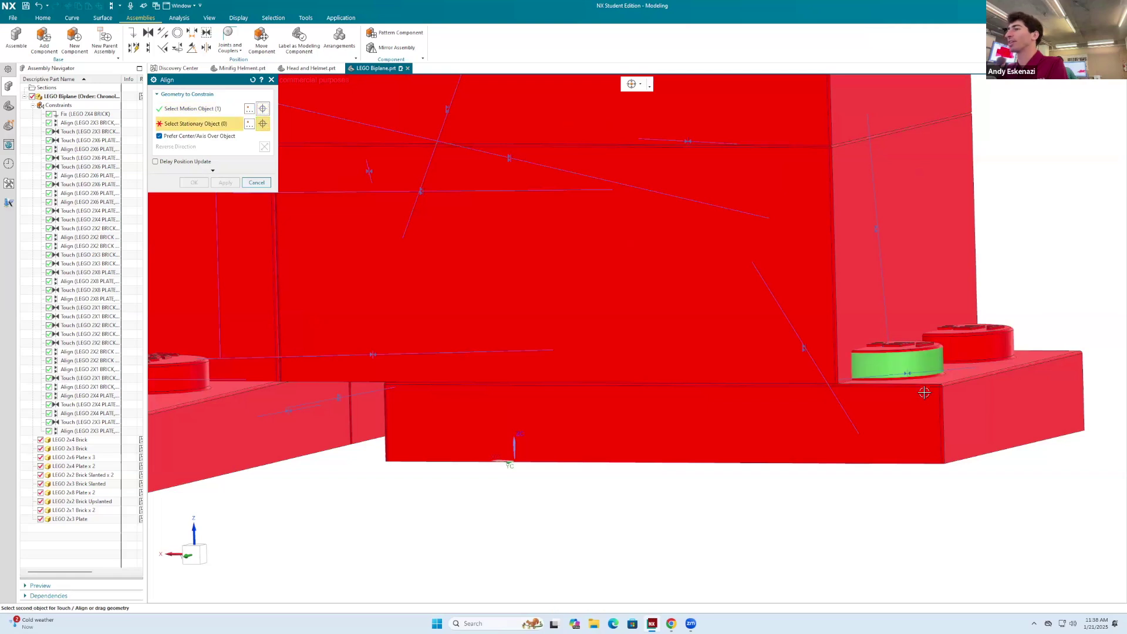
scroll(880, 361, down, 4)
scroll(769, 276, up, 2)
click(939, 282)
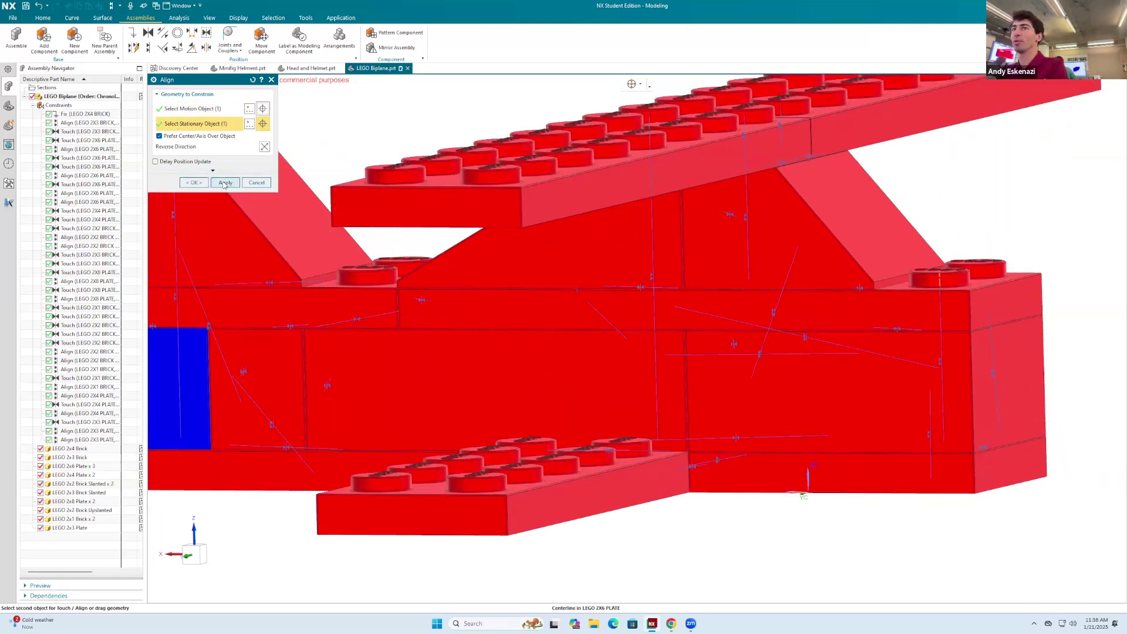
click(225, 182)
scroll(846, 378, down, 5)
middle_drag(822, 370, 715, 329)
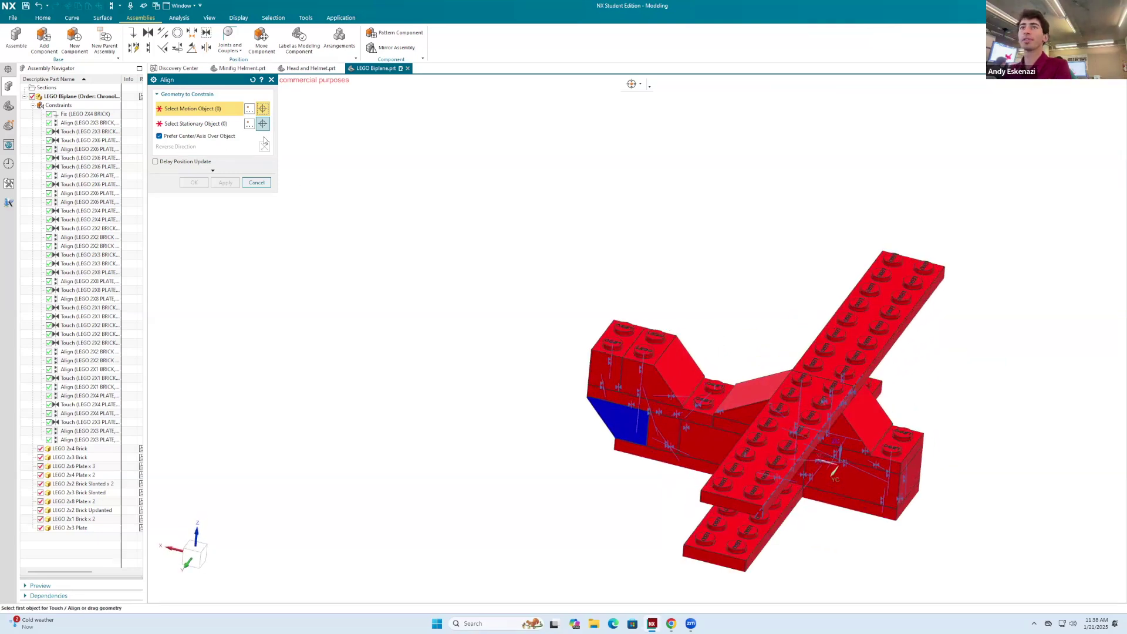
click(256, 182)
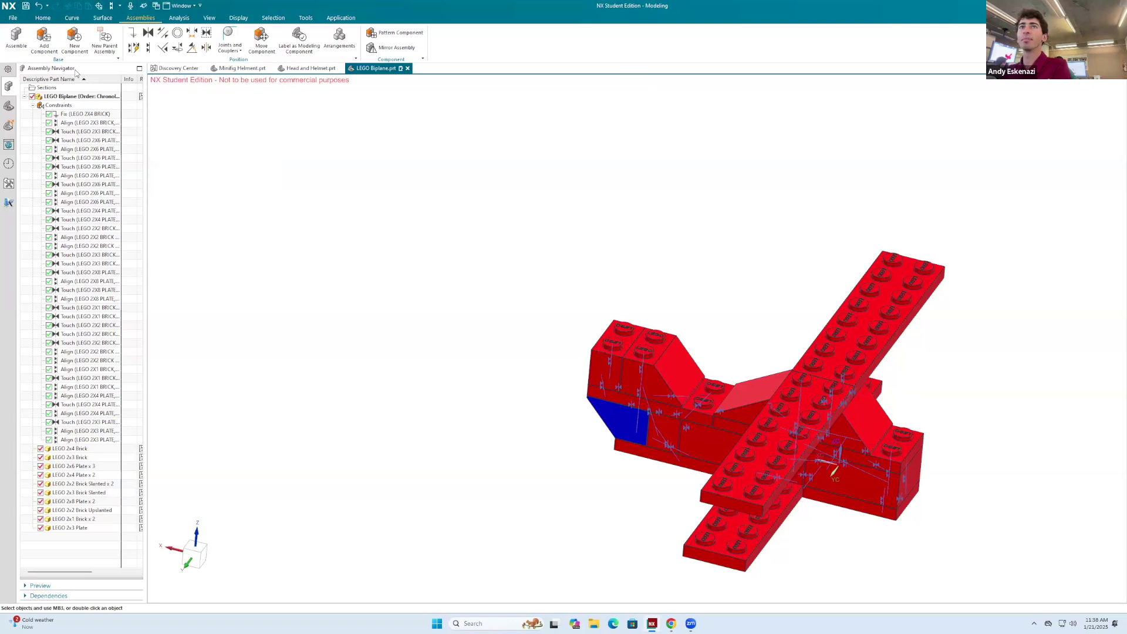
middle_drag(629, 317, 624, 317)
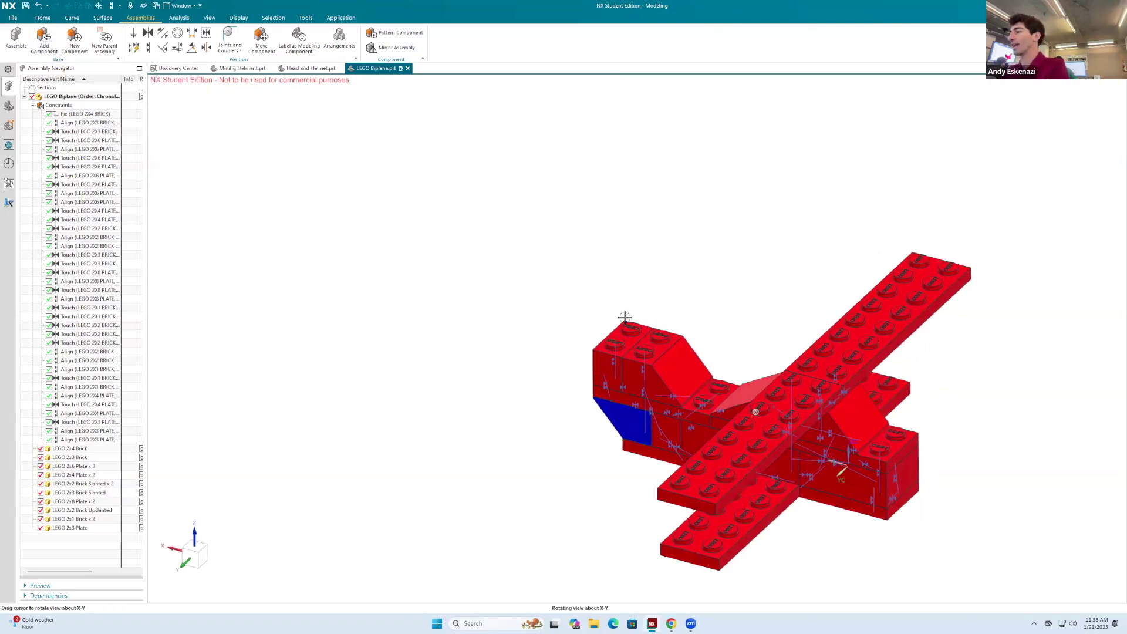
Add the LEGO 2x8 Plate part to the assembly and place it in the empty space above the tail.
click(74, 42)
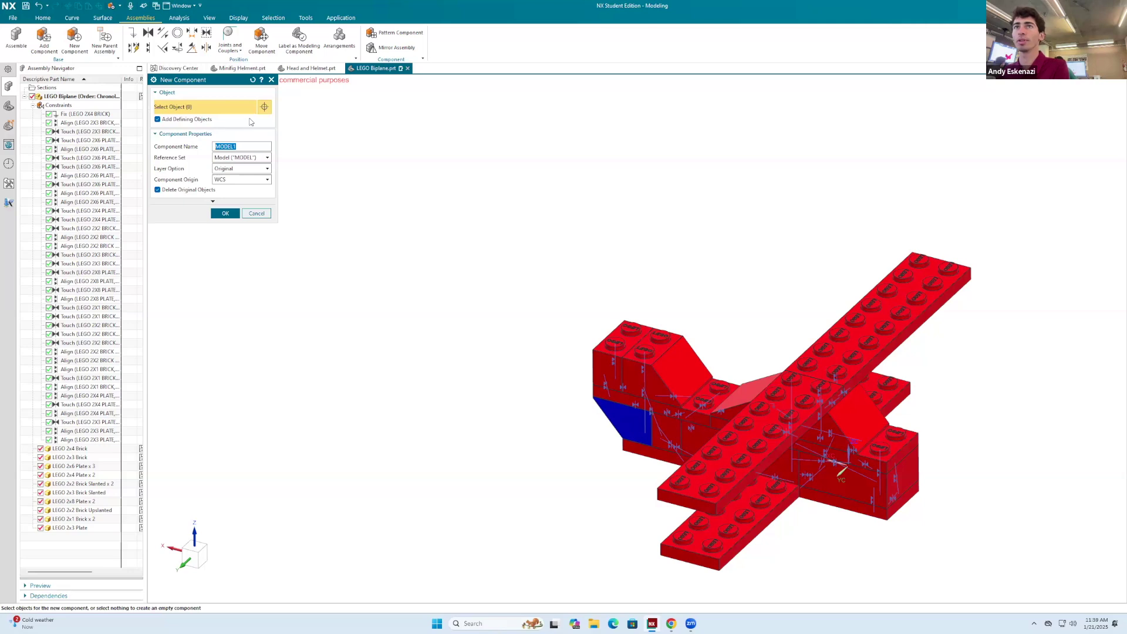
key(Escape)
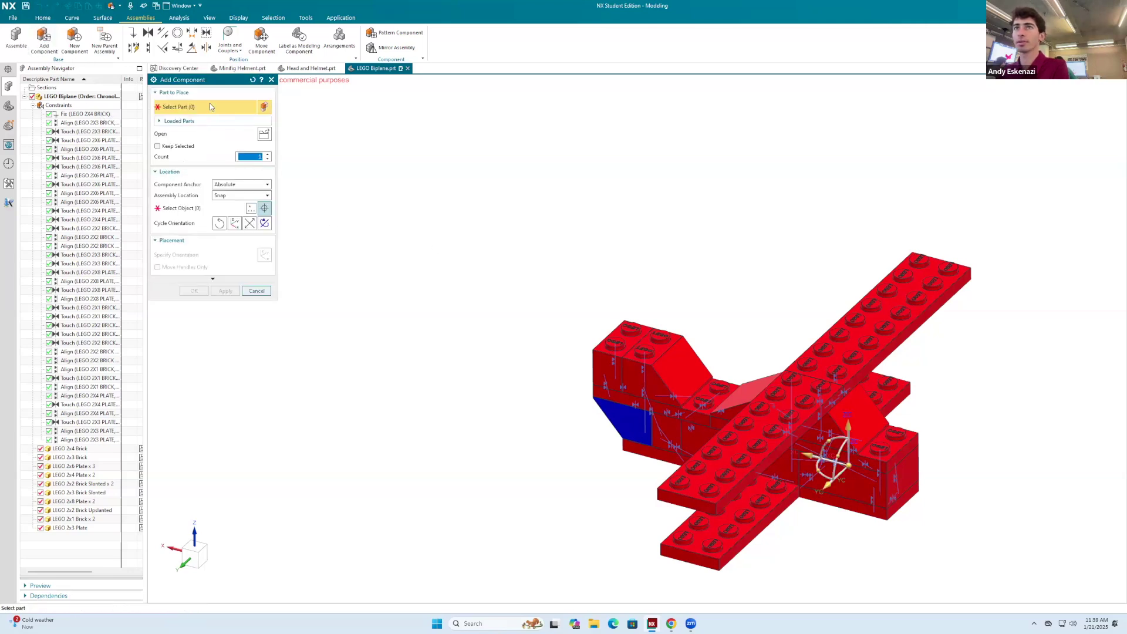
click(266, 135)
click(911, 349)
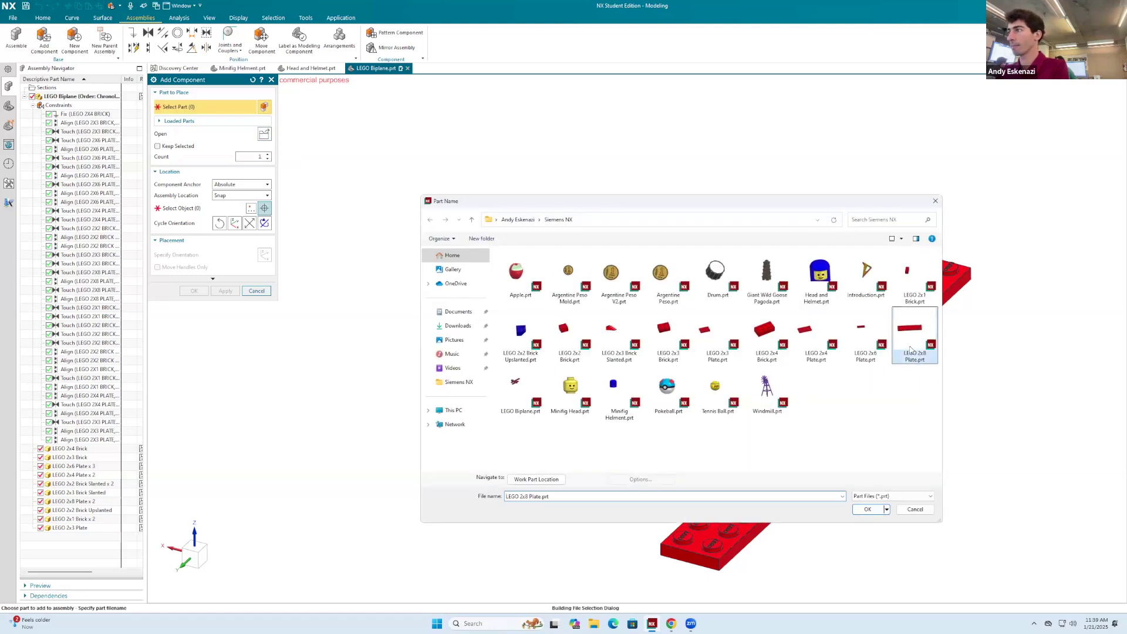
click(863, 511)
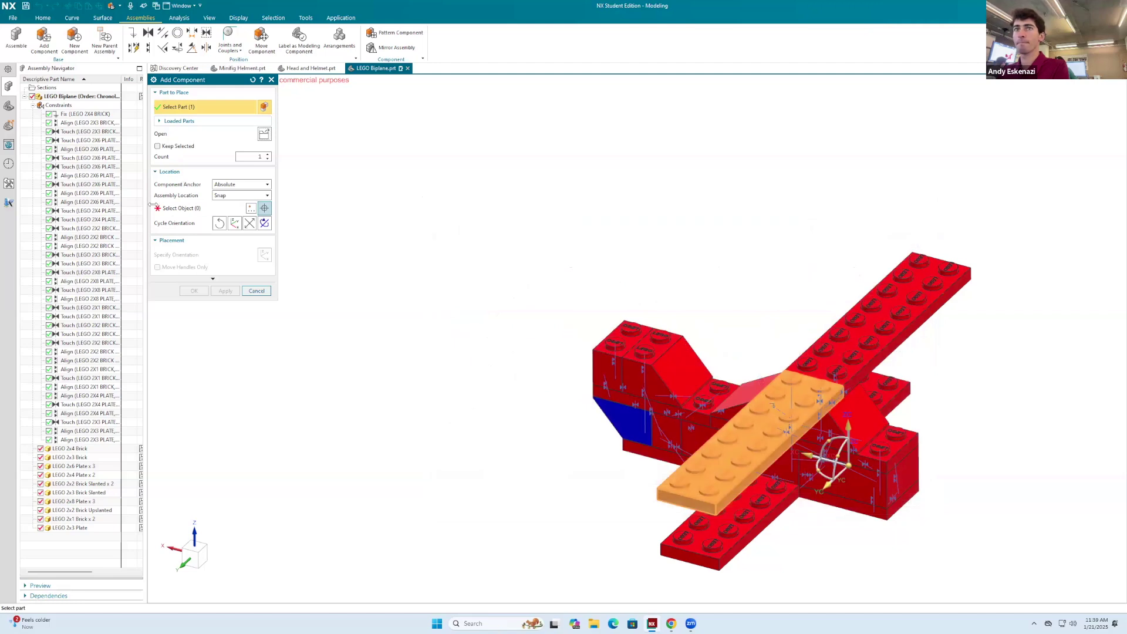
click(541, 254)
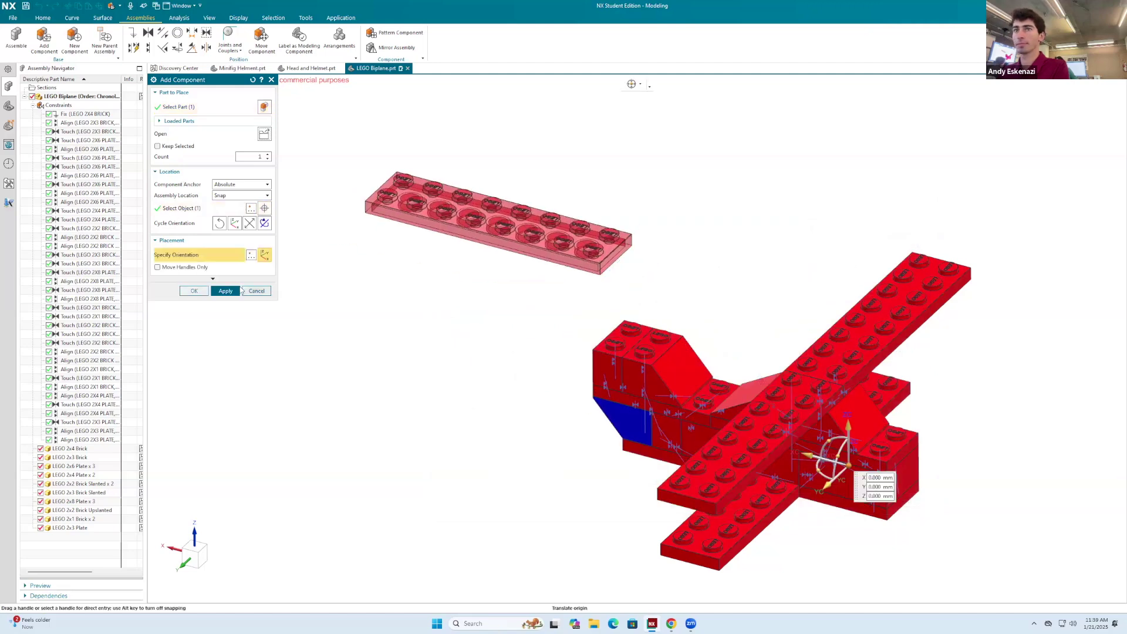
middle_click(541, 253)
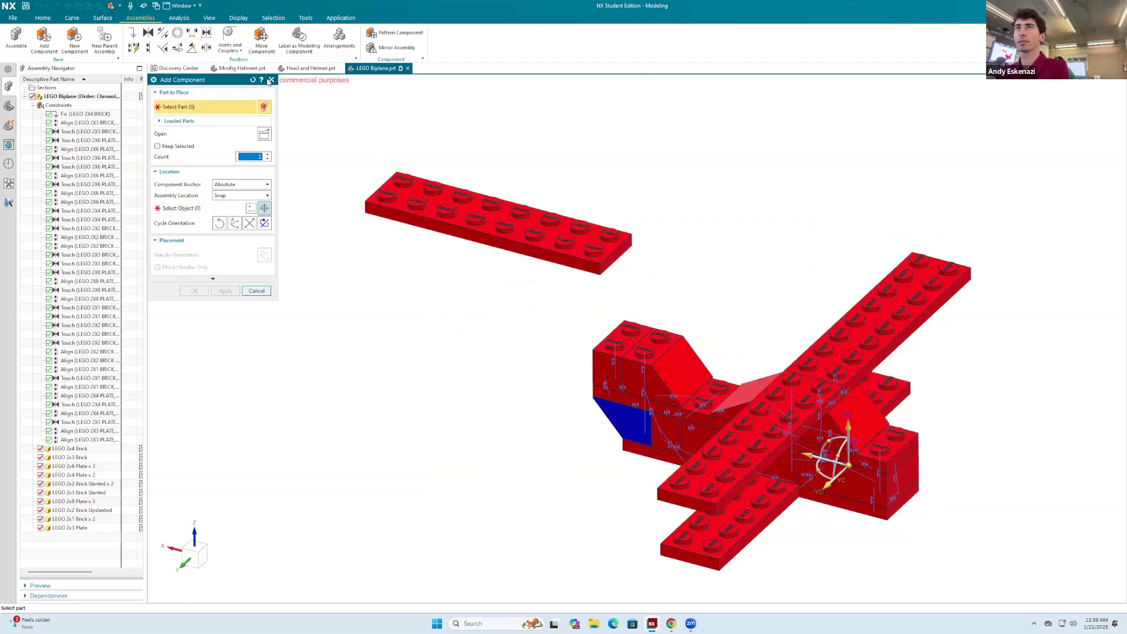
click(272, 80)
Rotate the loose 2x8 plate about its vertical axis so its length runs parallel to the wings.
click(261, 41)
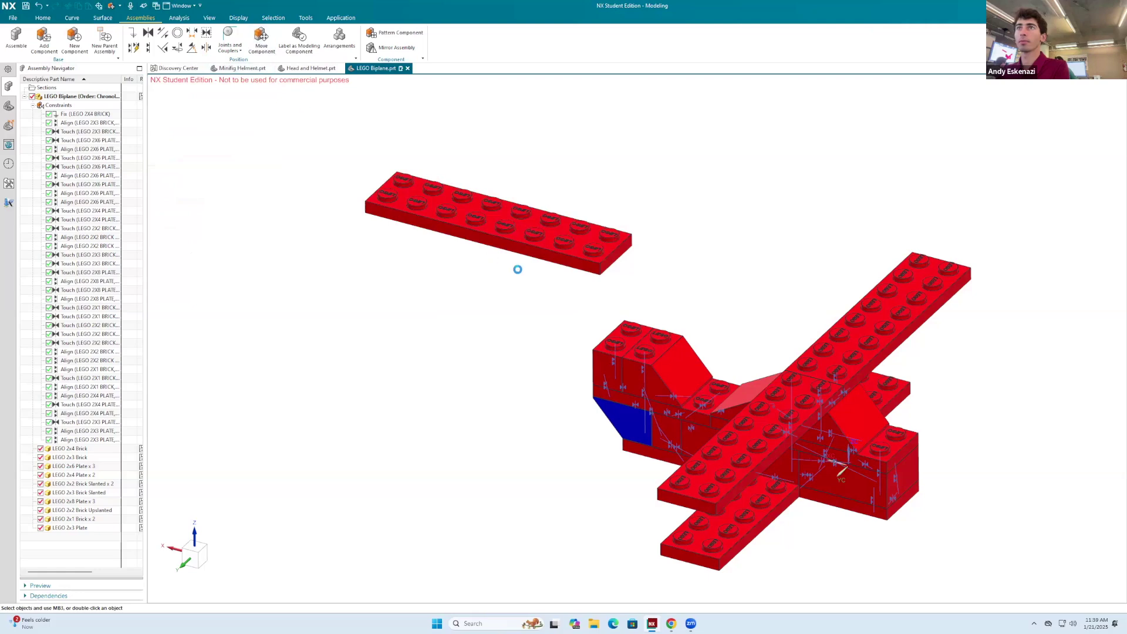
click(516, 269)
click(223, 150)
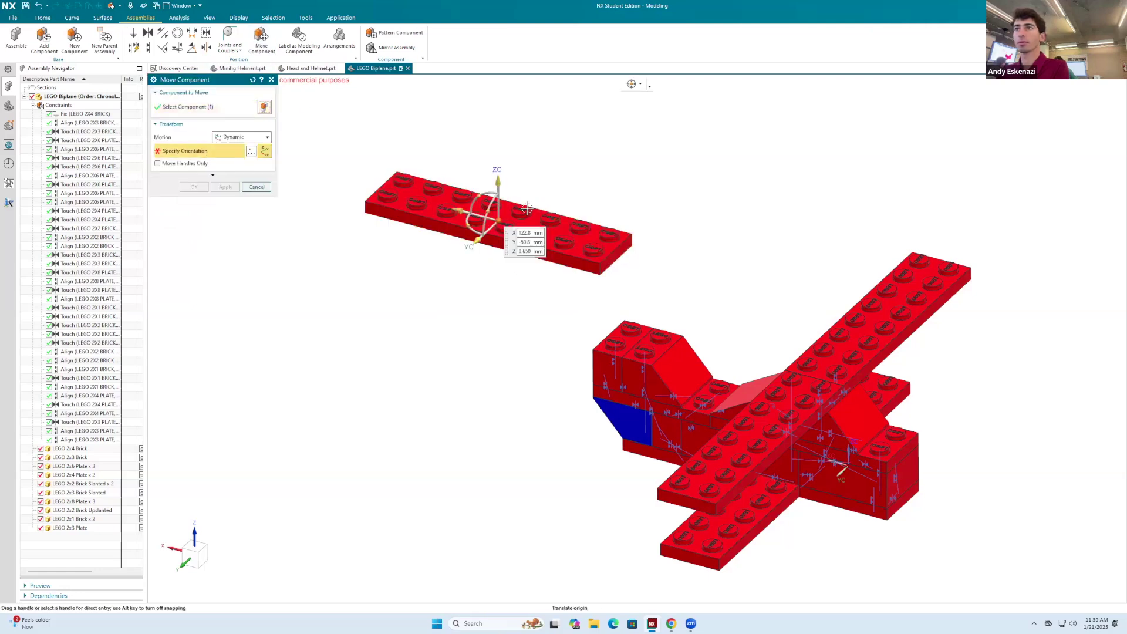
drag(465, 225, 474, 236)
middle_click(474, 237)
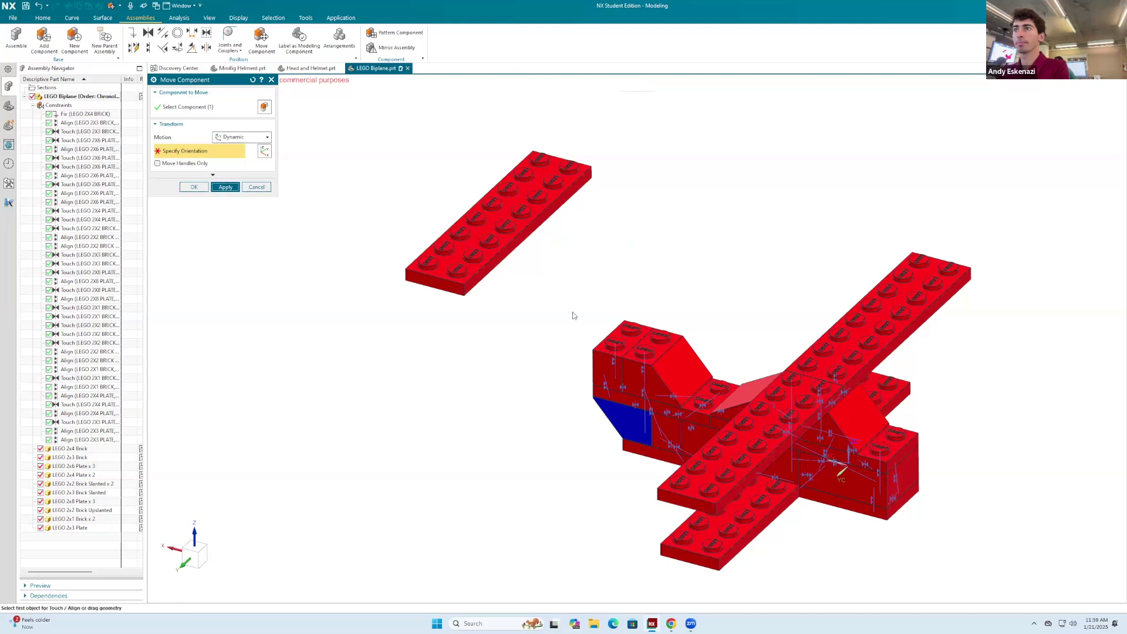
scroll(573, 314, up, 1)
click(271, 79)
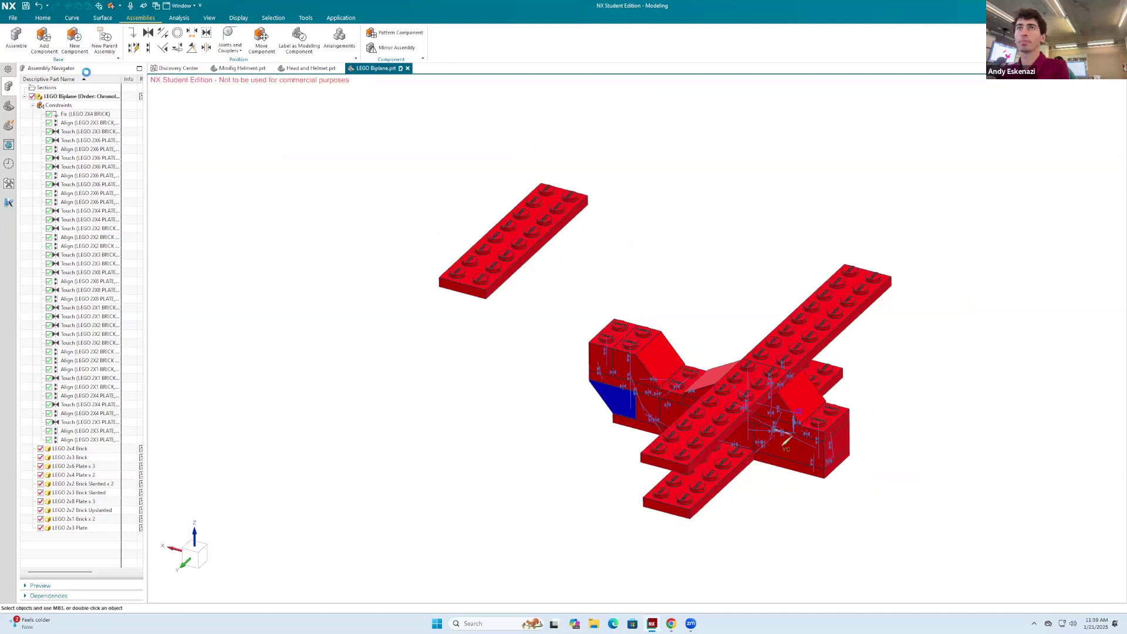
click(44, 40)
scroll(575, 261, down, 2)
middle_drag(476, 302, 509, 525)
scroll(544, 289, up, 2)
scroll(509, 524, down, 3)
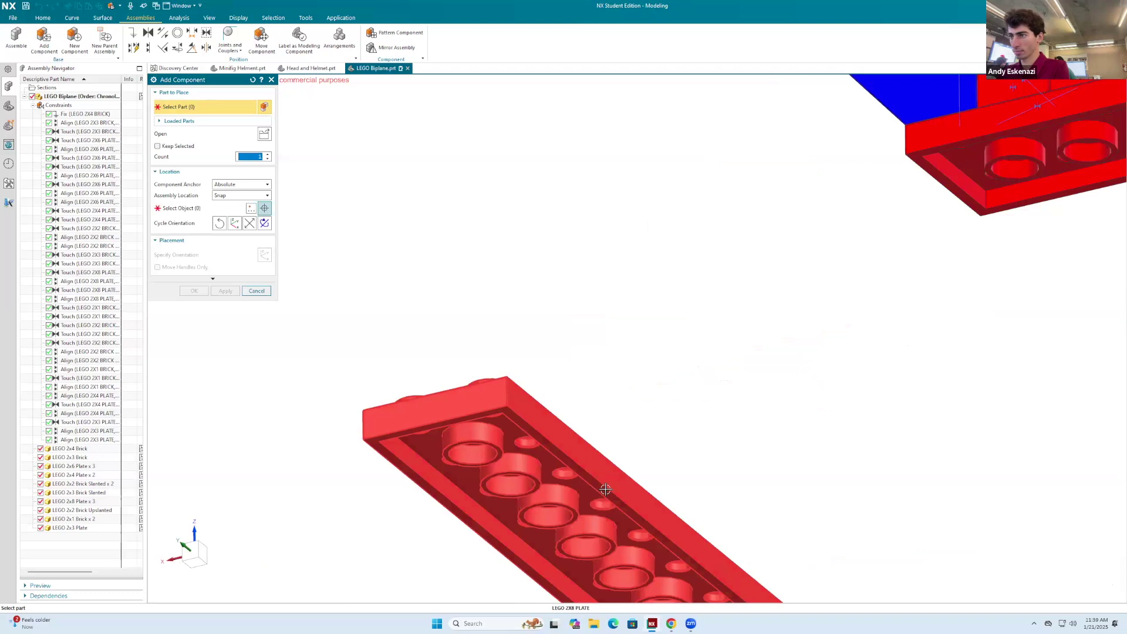
click(606, 489)
scroll(719, 368, up, 3)
middle_drag(719, 367, 763, 338)
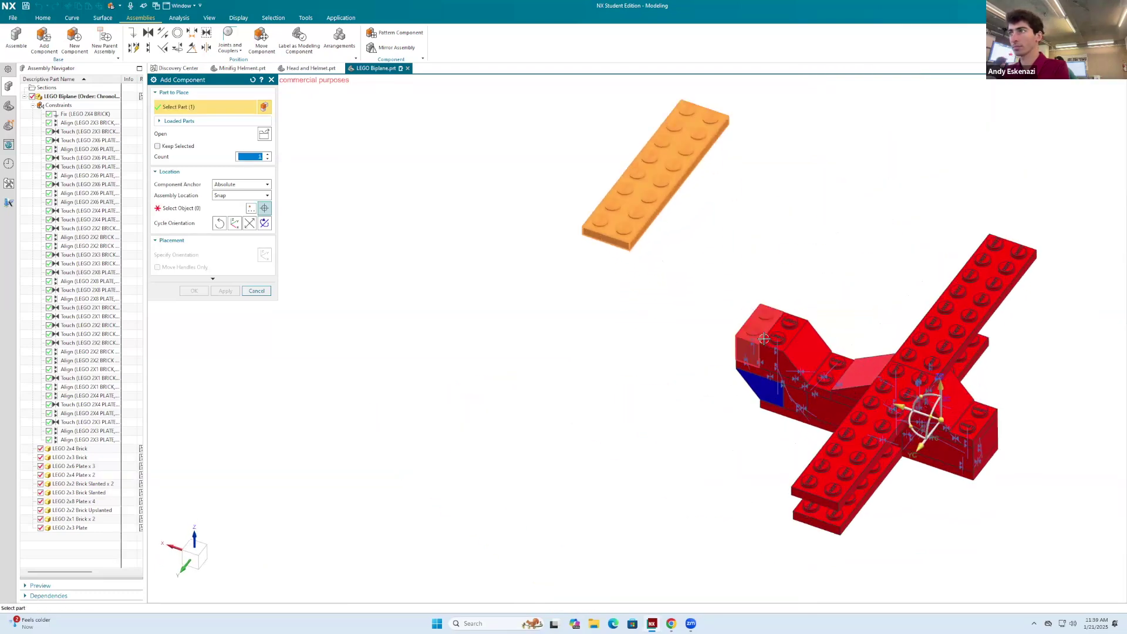
scroll(764, 339, down, 3)
key(Escape)
Constrain the loose 2x8 plate's underside to the top face of the 2x2 slanted brick on the tail, reversing the direction so its studs face up.
click(148, 47)
scroll(422, 264, up, 3)
scroll(441, 214, down, 2)
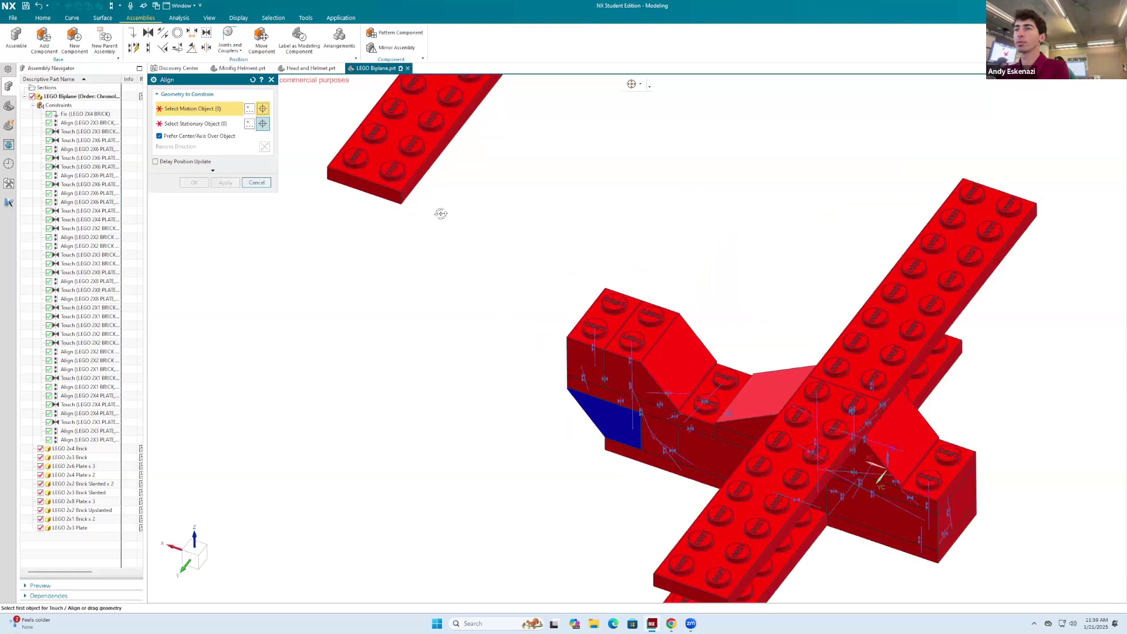
scroll(441, 214, up, 3)
scroll(438, 438, down, 3)
click(438, 438)
scroll(440, 440, up, 3)
middle_drag(536, 324, 505, 405)
scroll(593, 352, down, 3)
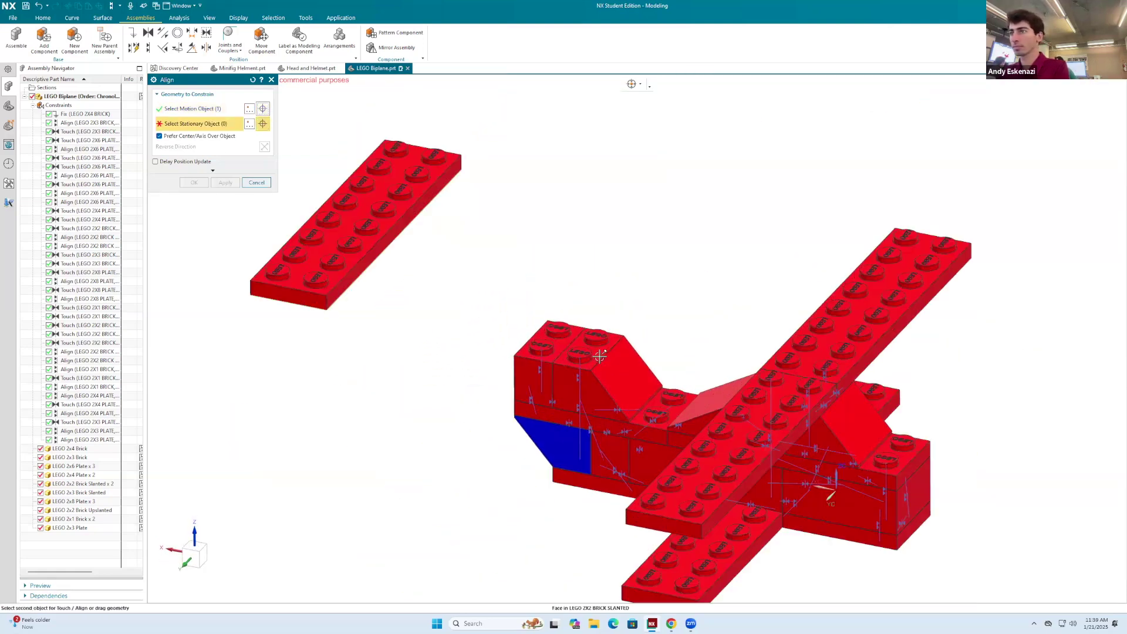
click(593, 350)
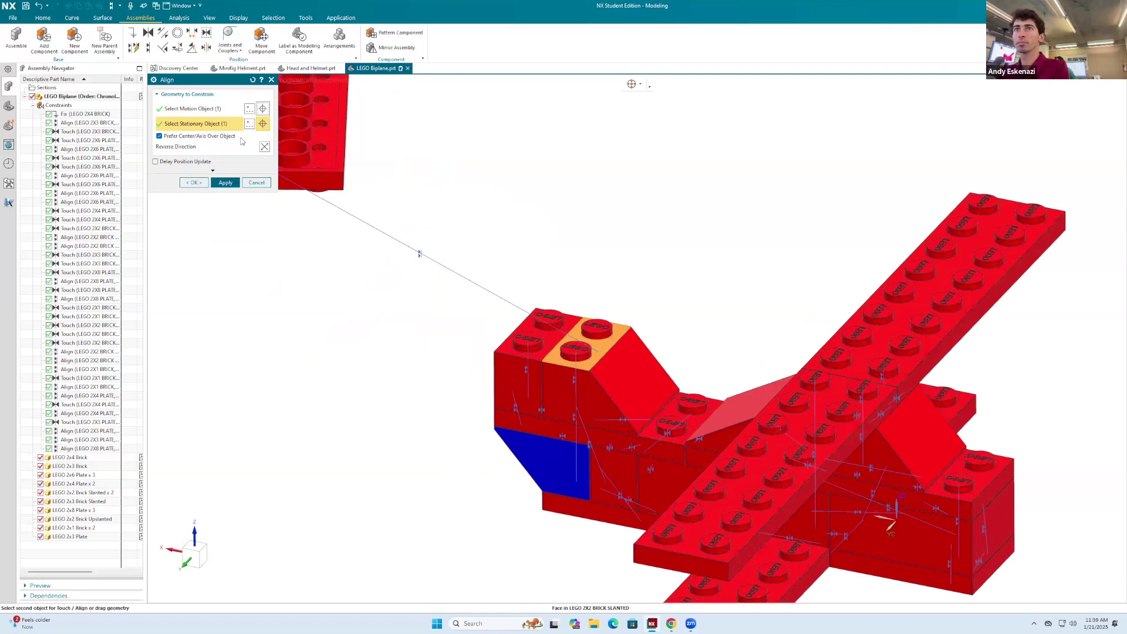
click(265, 147)
scroll(480, 329, up, 3)
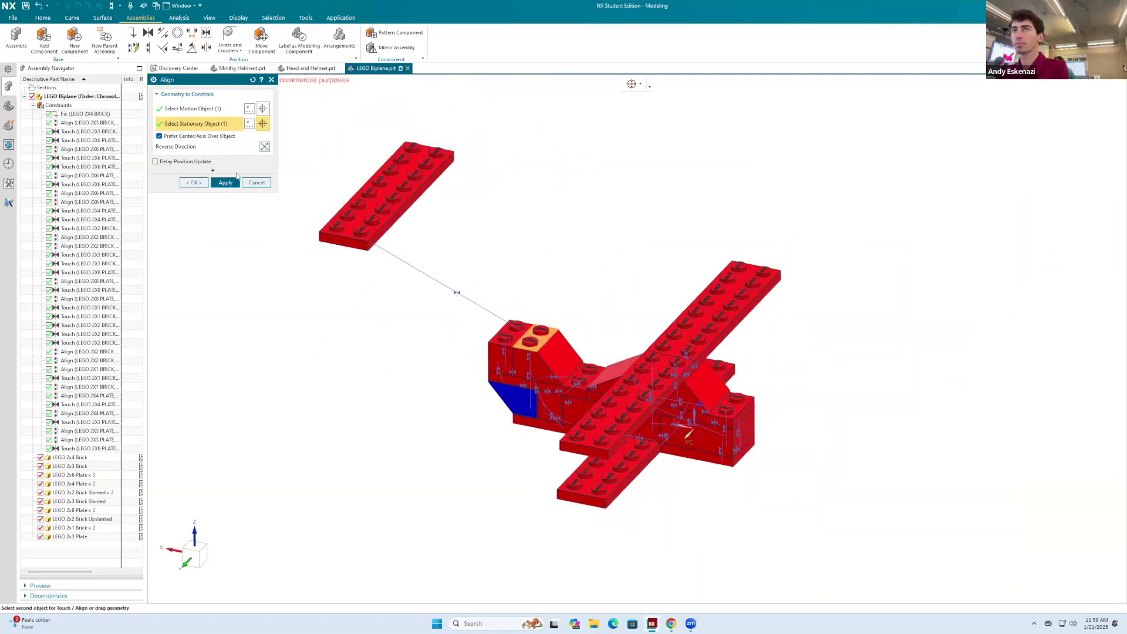
click(226, 182)
Align the fourth stud along the 2x8 plate's front row with the near front stud of the 2x2 slanted brick on the tail.
scroll(460, 235, down, 2)
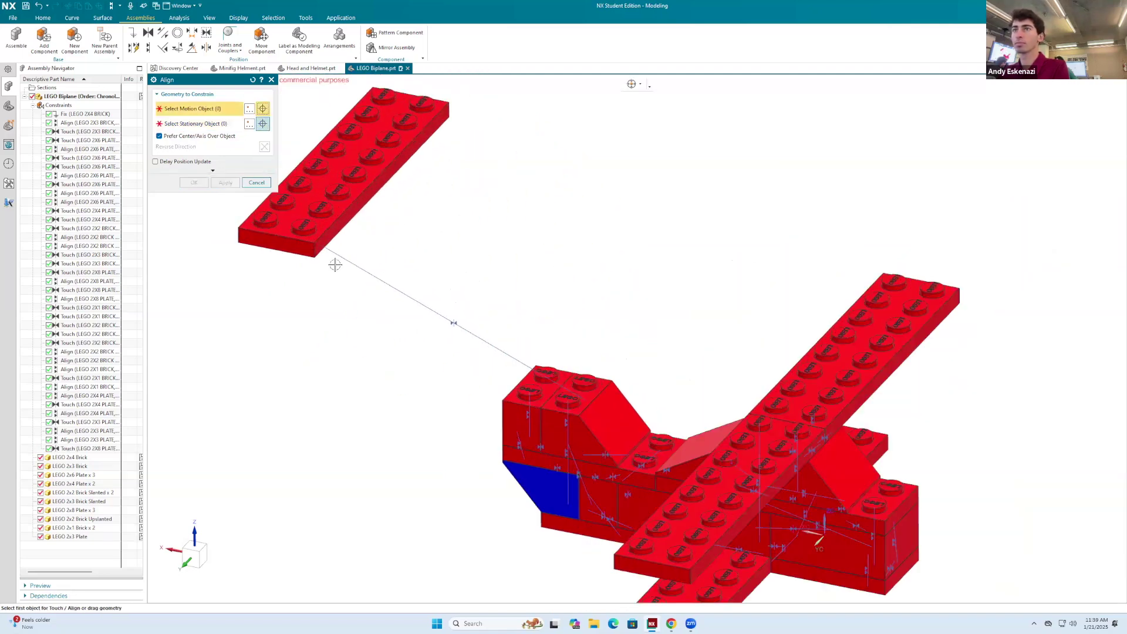
scroll(365, 159, down, 5)
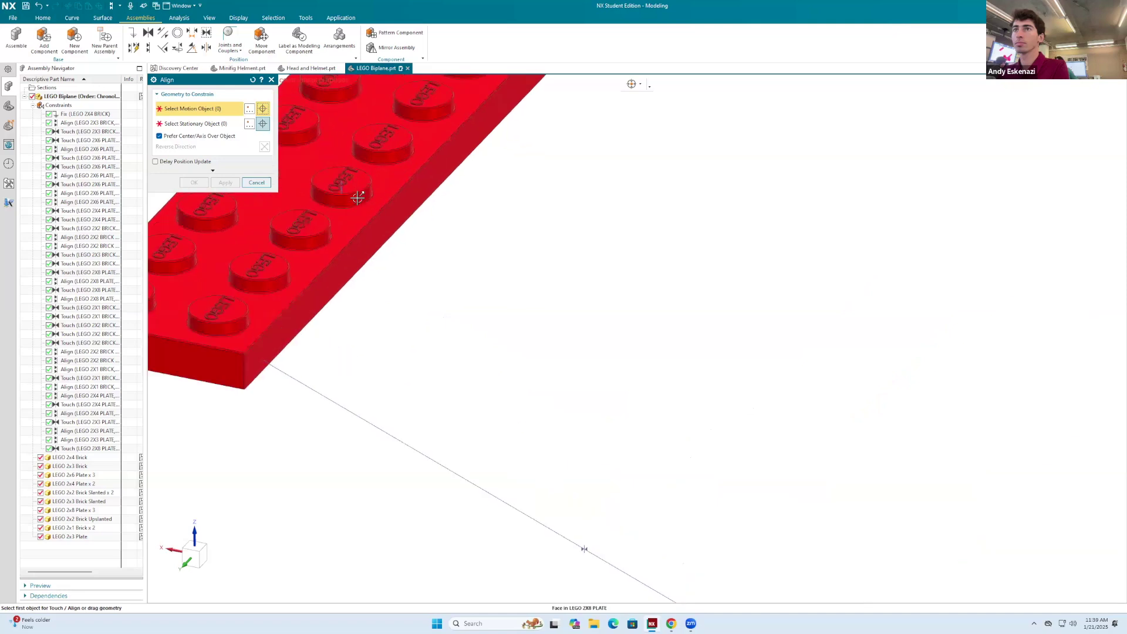
click(356, 198)
scroll(446, 213, up, 5)
scroll(650, 392, down, 4)
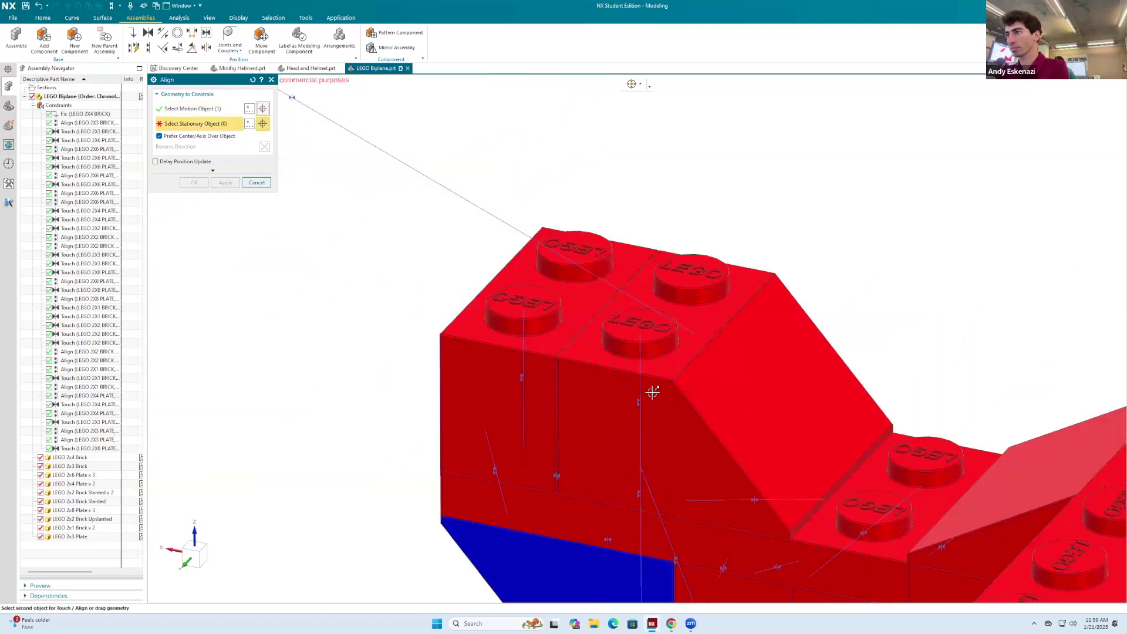
click(652, 350)
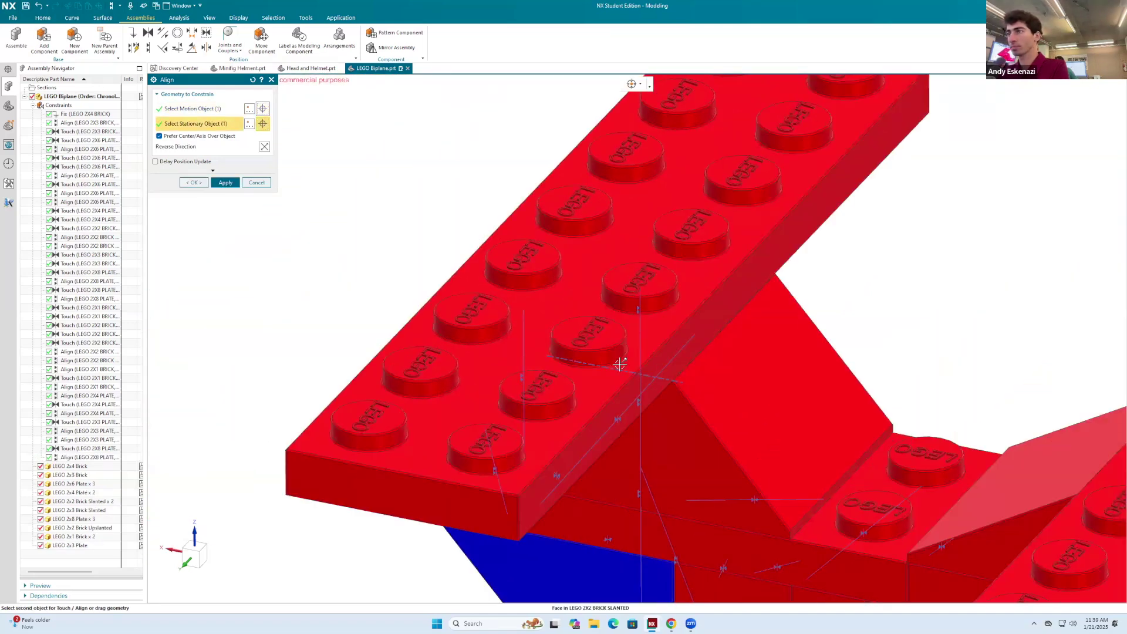
scroll(652, 350, up, 5)
click(225, 182)
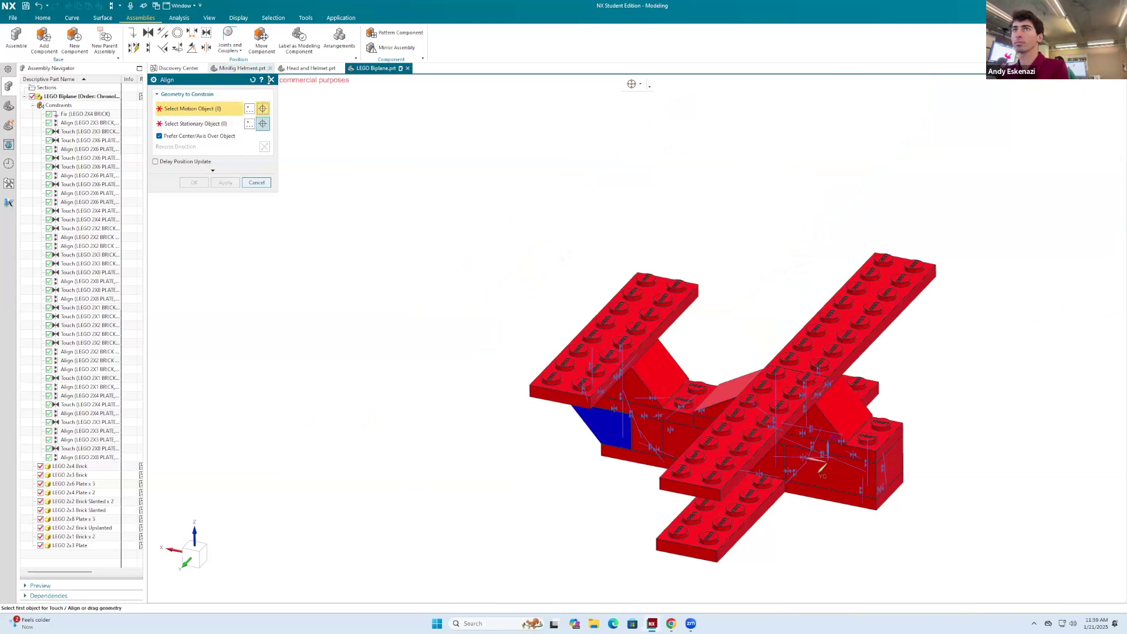
key(Escape)
middle_drag(446, 274, 588, 338)
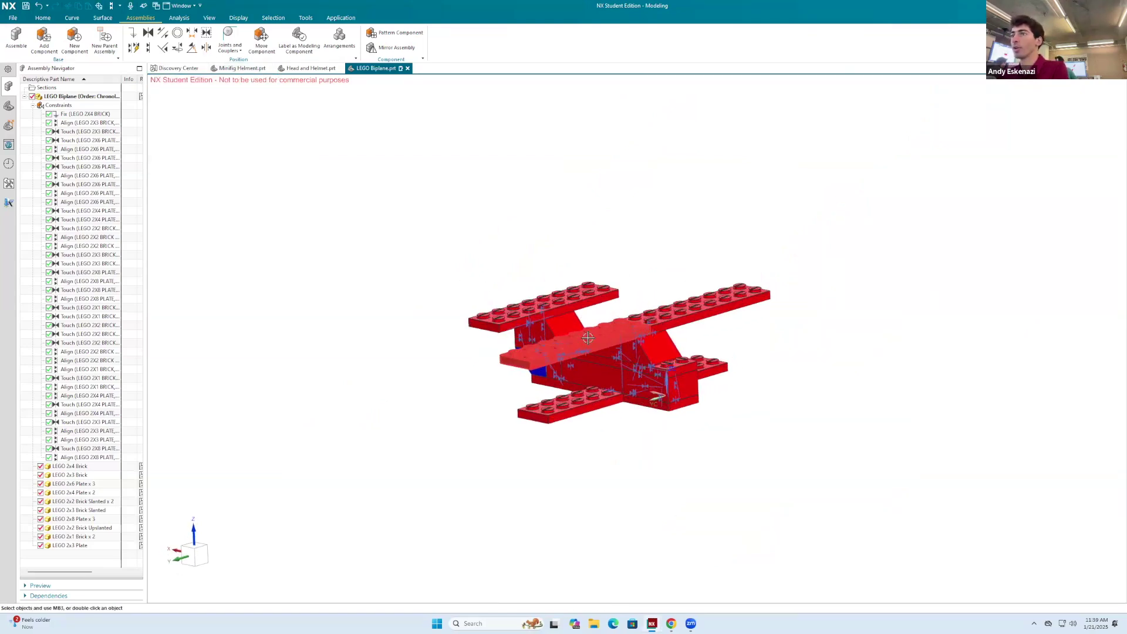
scroll(588, 337, up, 1)
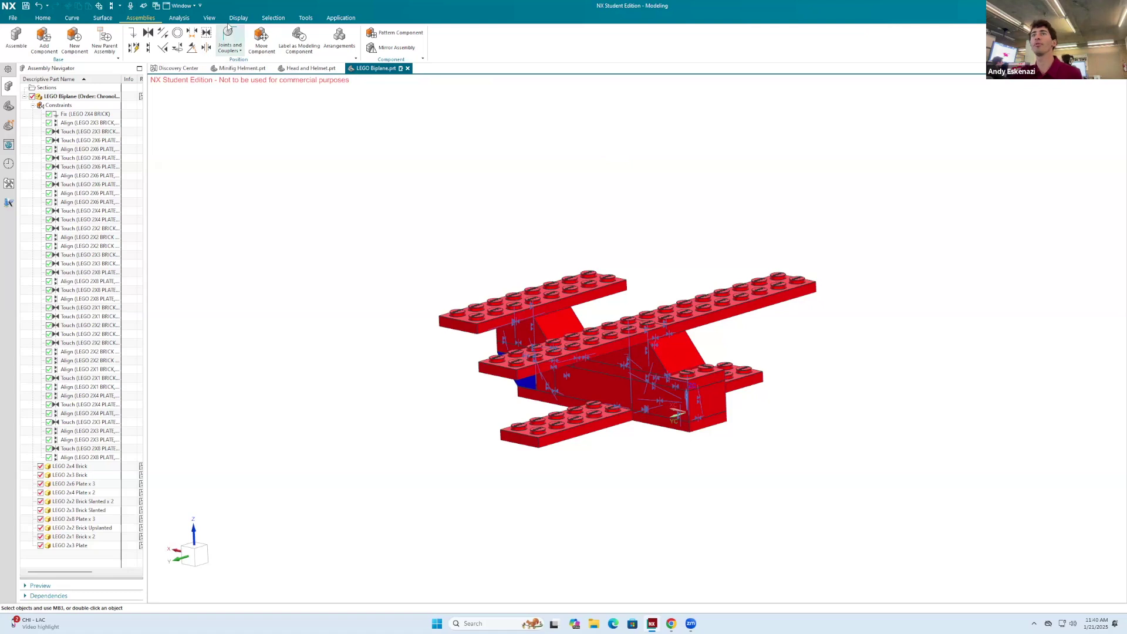
Hide all assembly constraints in the biplane model.
click(209, 18)
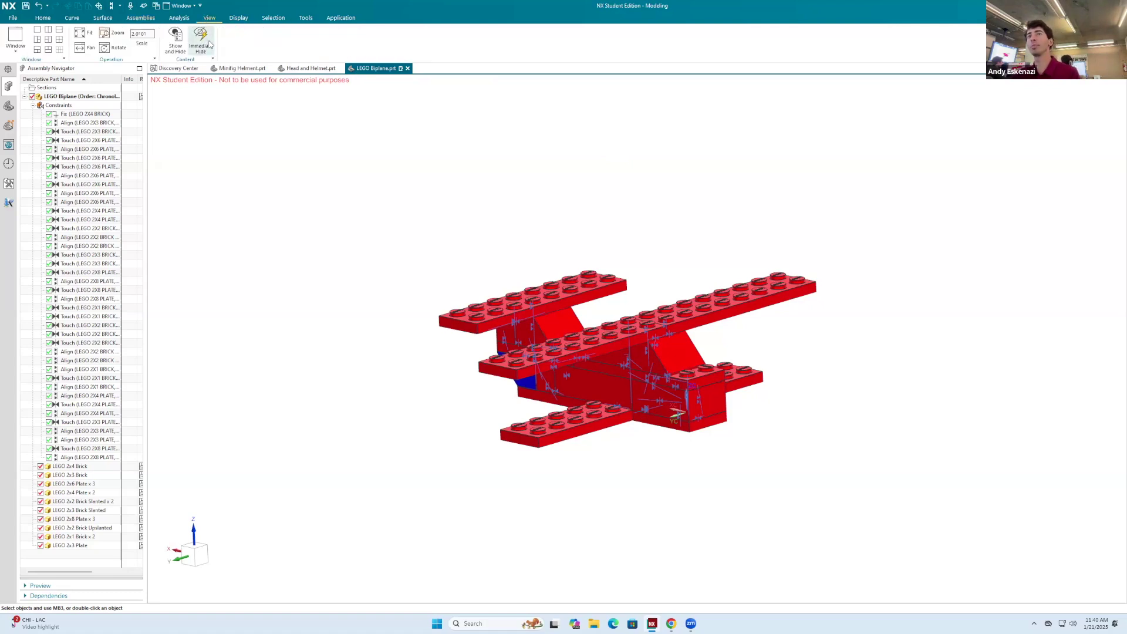
click(202, 41)
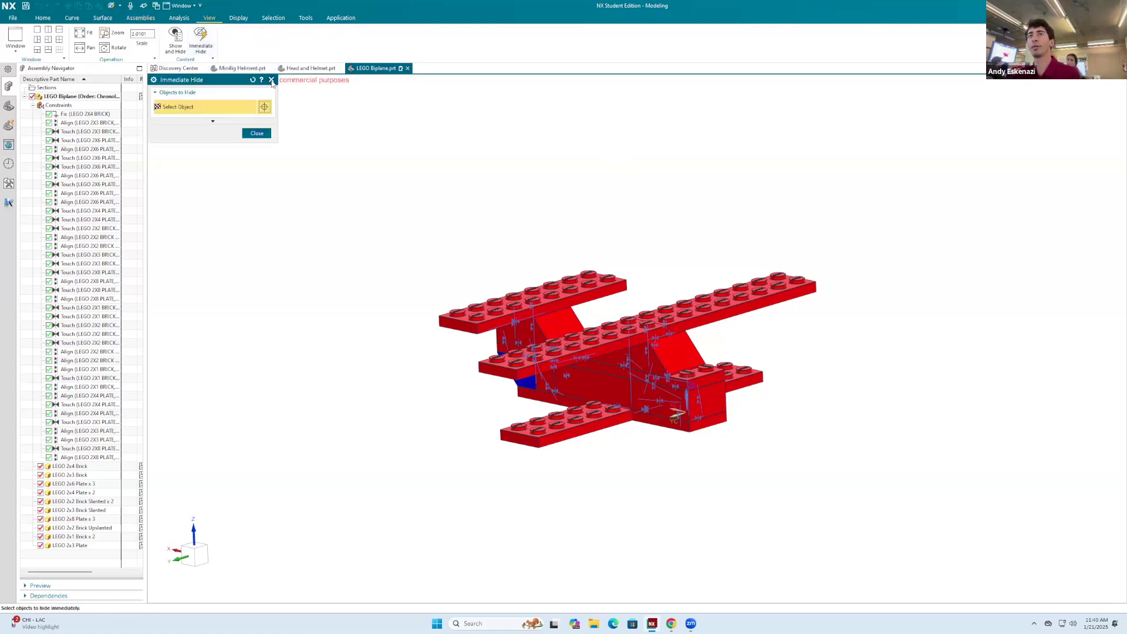
key(Escape)
click(176, 46)
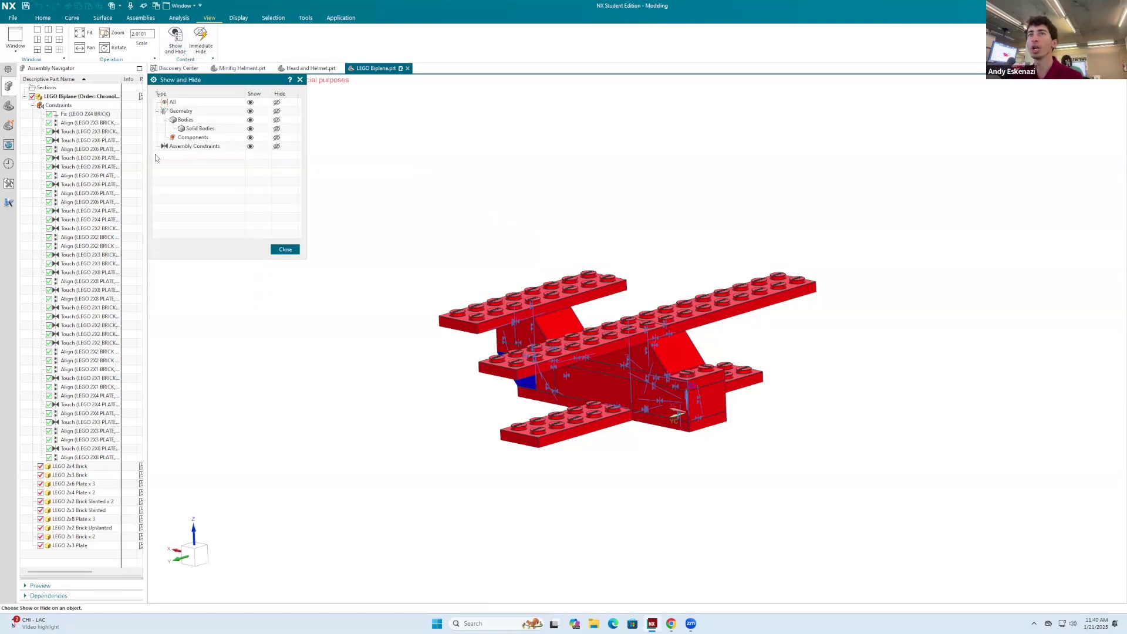
click(277, 147)
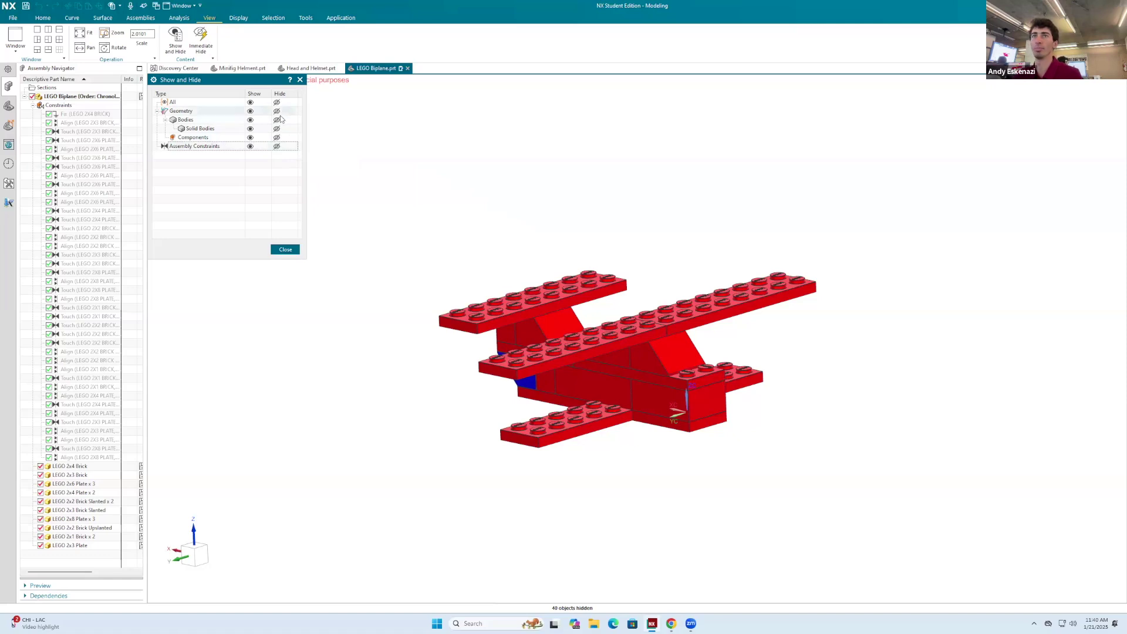
click(300, 79)
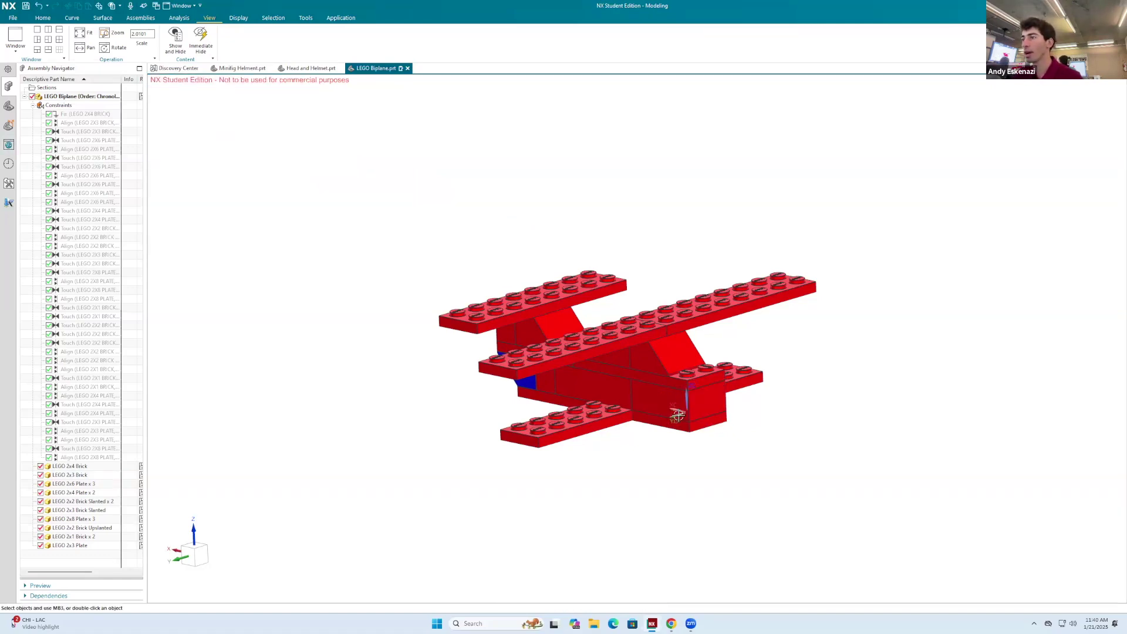
Move the work coordinate system off the 2x3 brick to a spot well clear of the biplane.
double_click(660, 406)
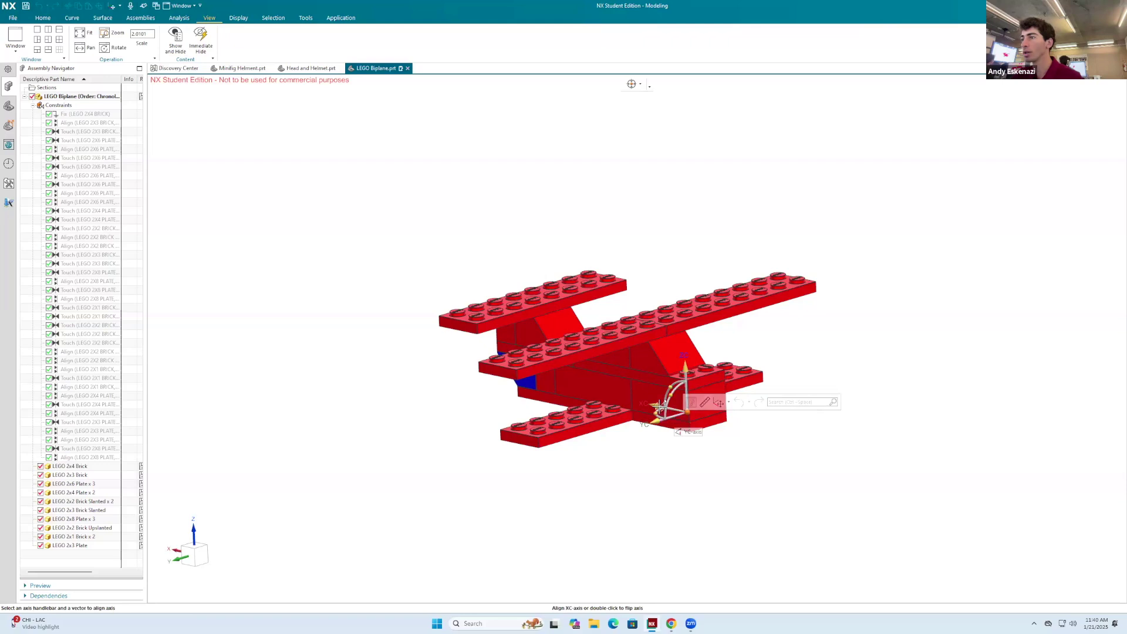
drag(661, 406, 669, 410)
drag(1026, 479, 1032, 501)
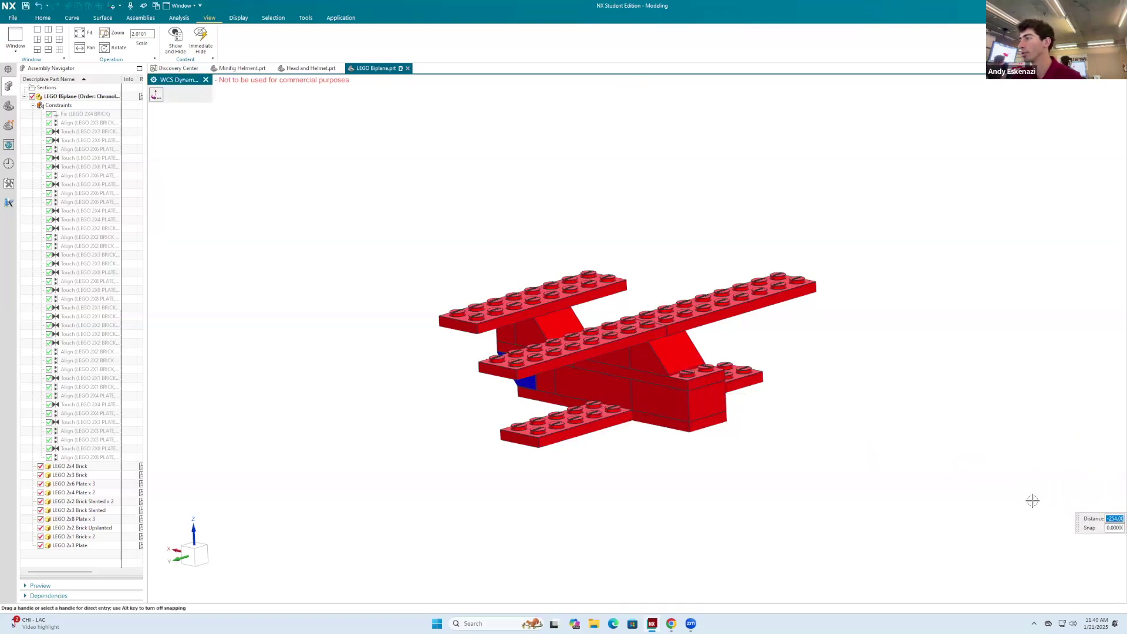
middle_click(913, 335)
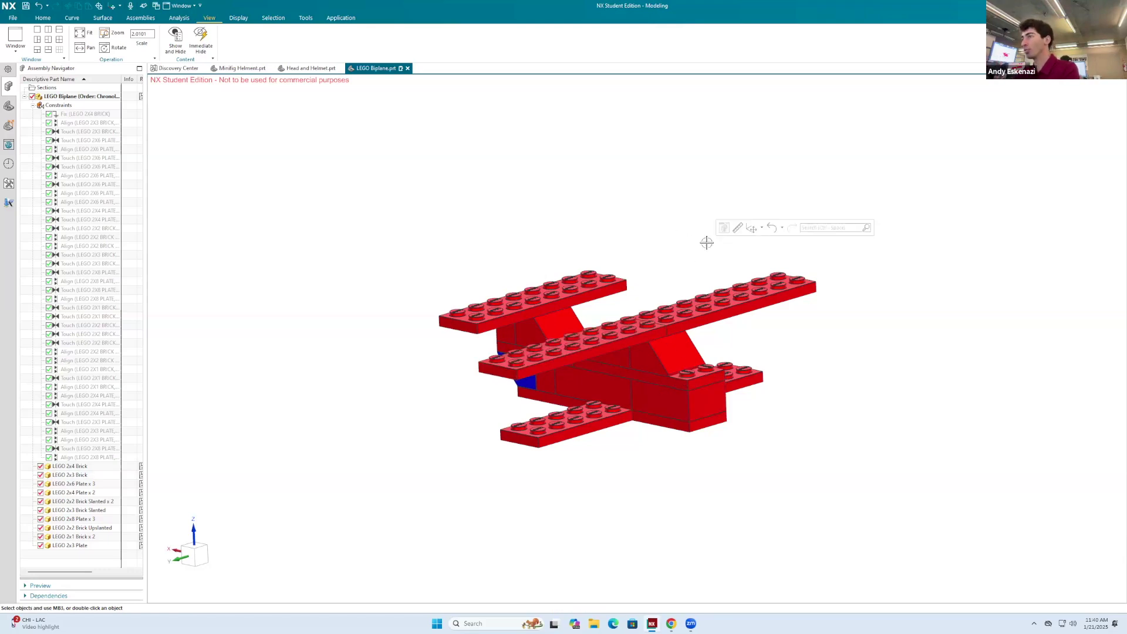
Change the display color of the 2x3 brick at the end of the fuselage to purple.
click(675, 391)
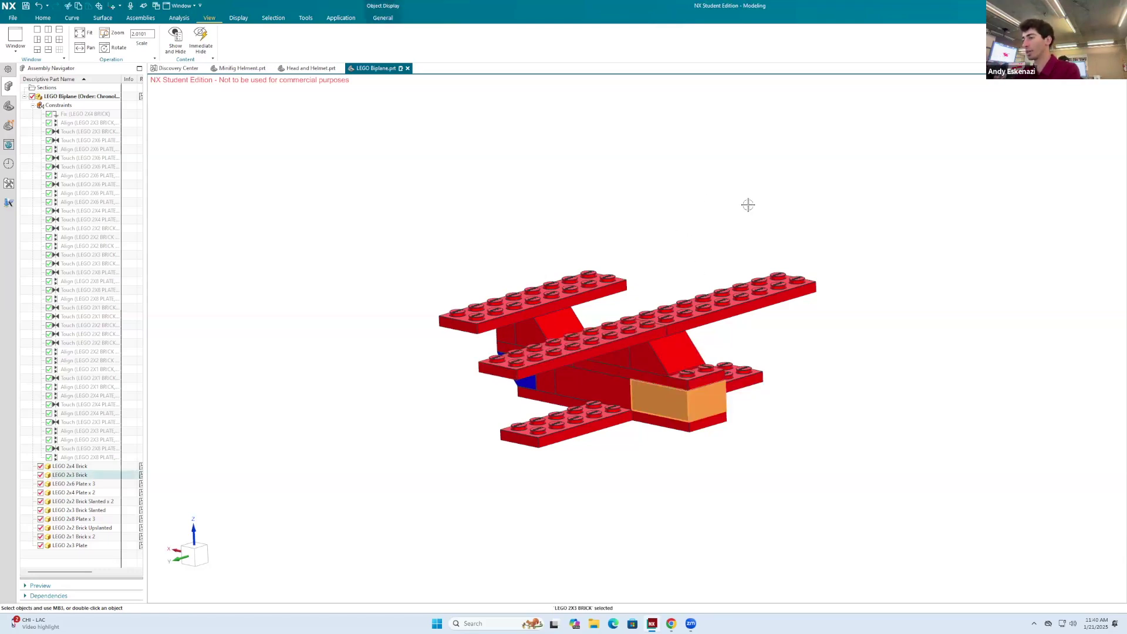
key(ctrl+j)
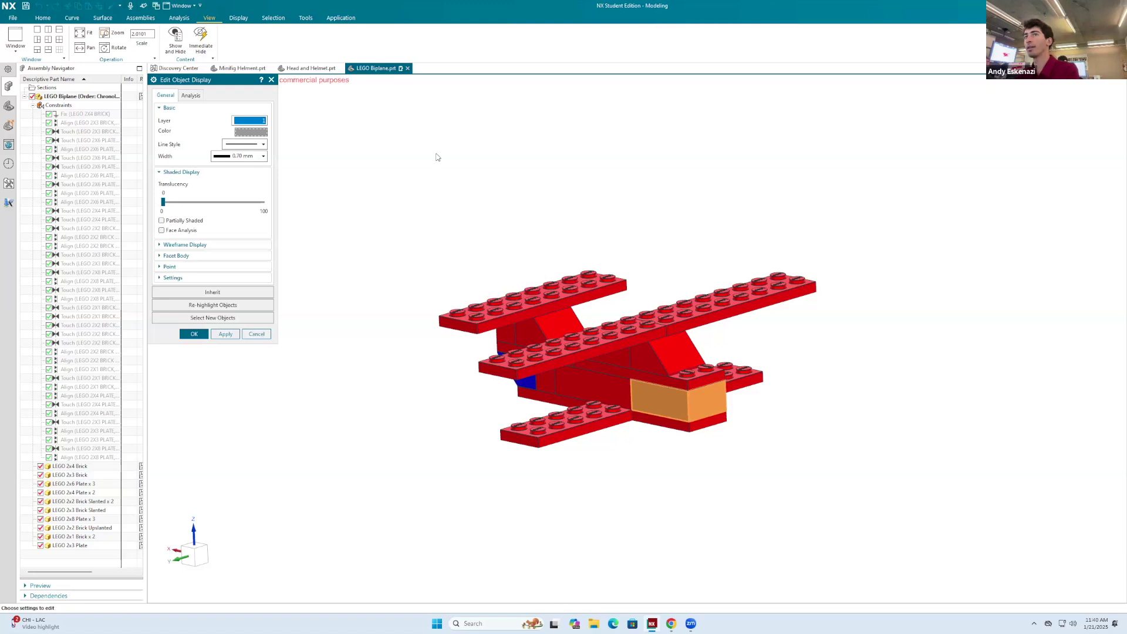
click(264, 132)
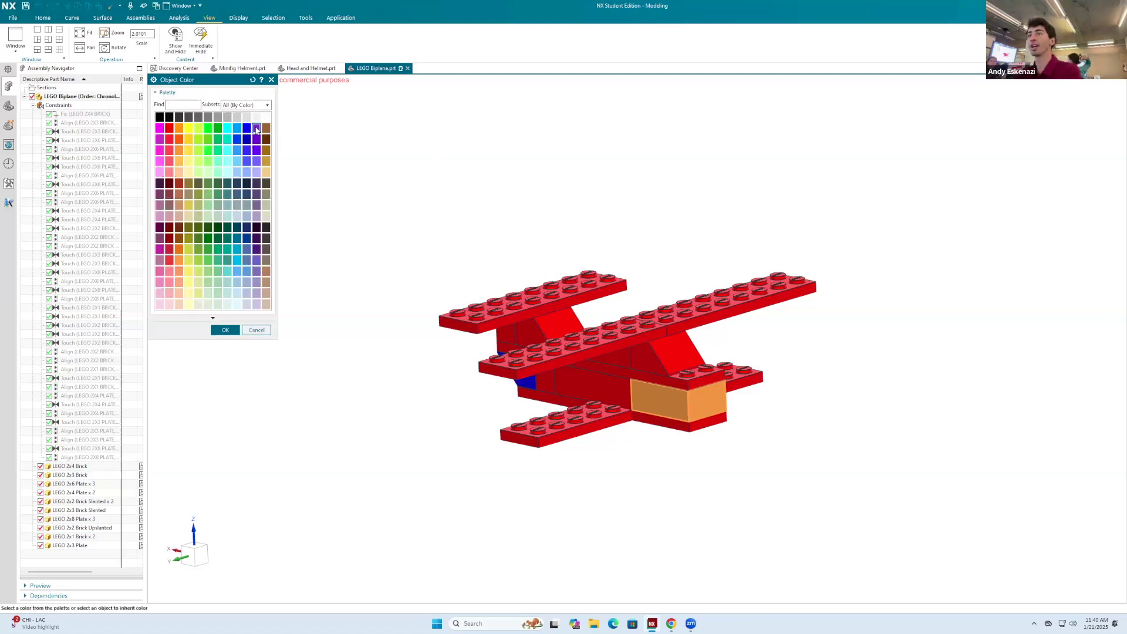
click(225, 330)
click(226, 334)
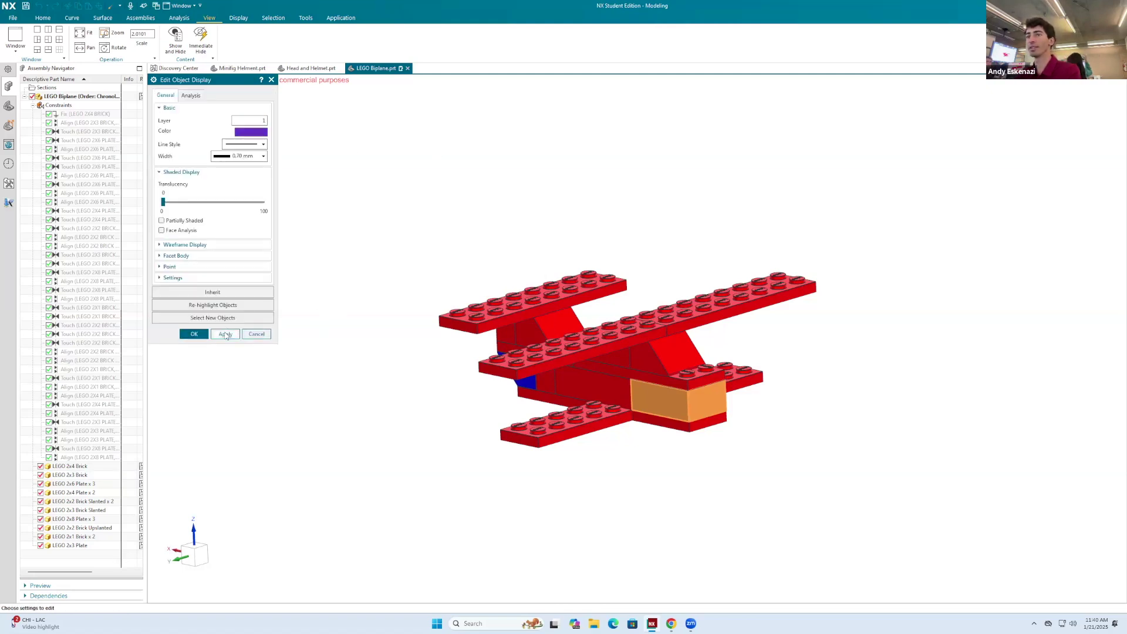
middle_click(619, 381)
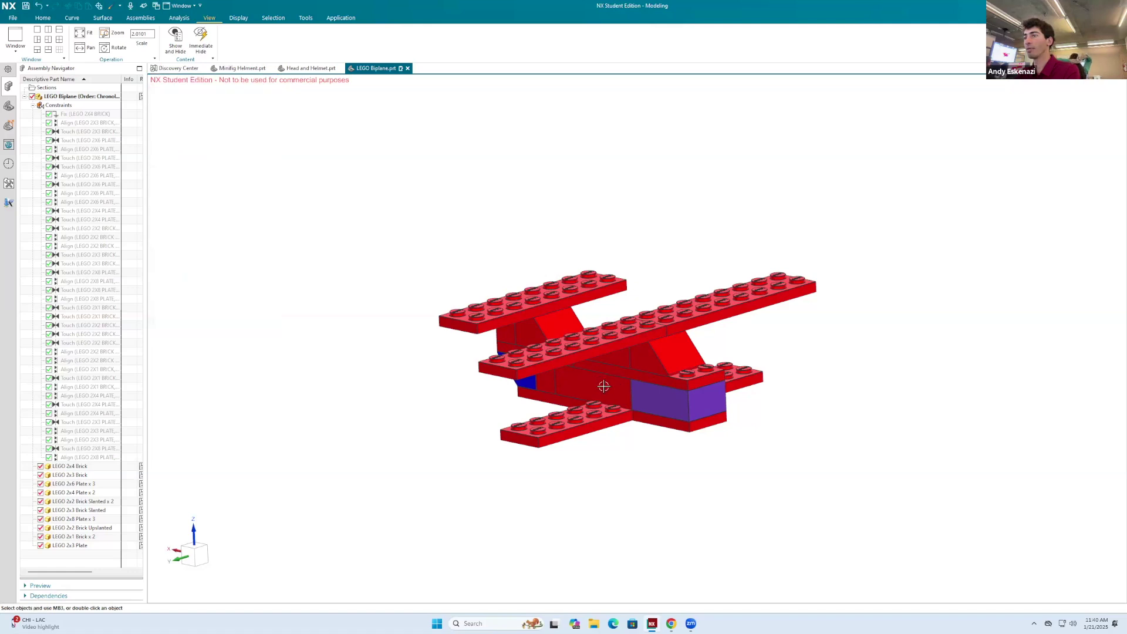
Change the display color of the 2x4 brick in the middle of the fuselage to green.
click(602, 385)
key(ctrl+j)
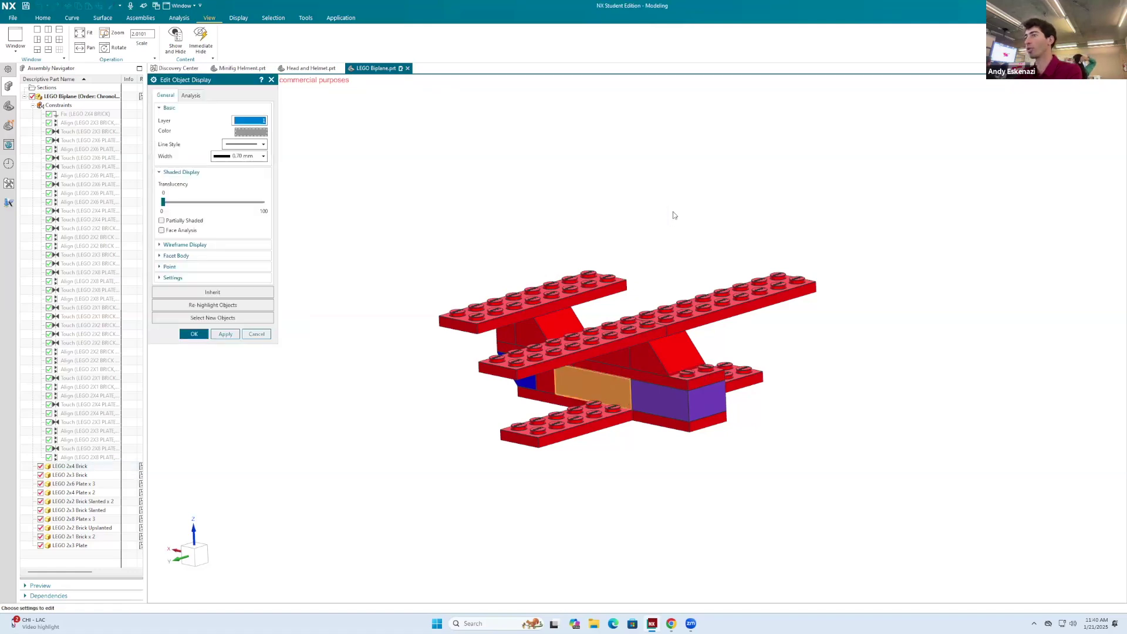
click(249, 131)
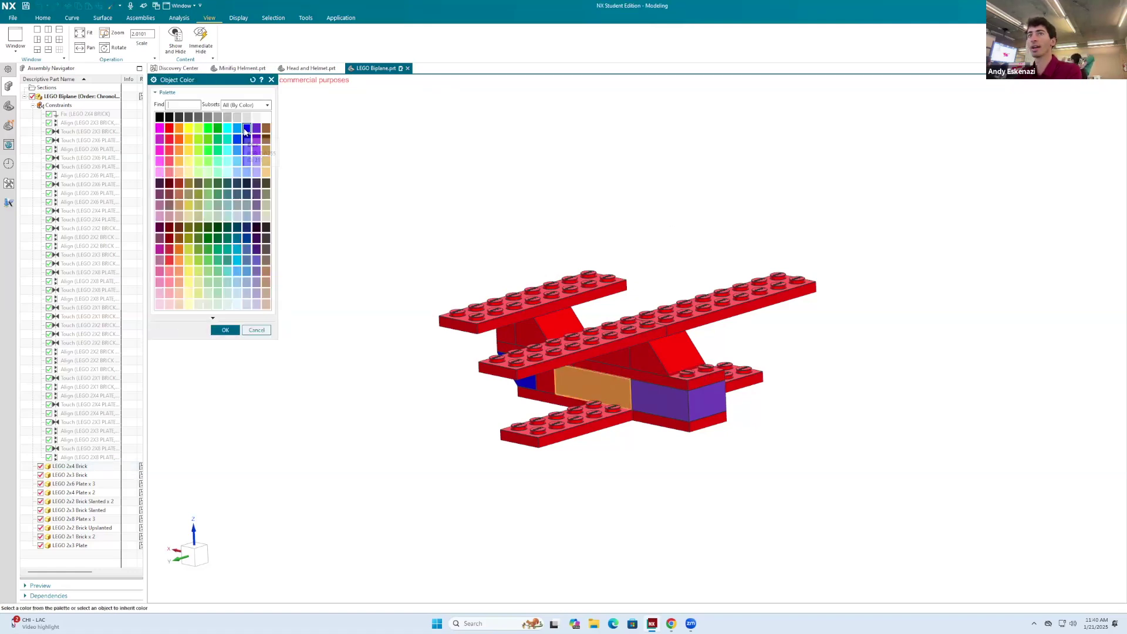
click(226, 330)
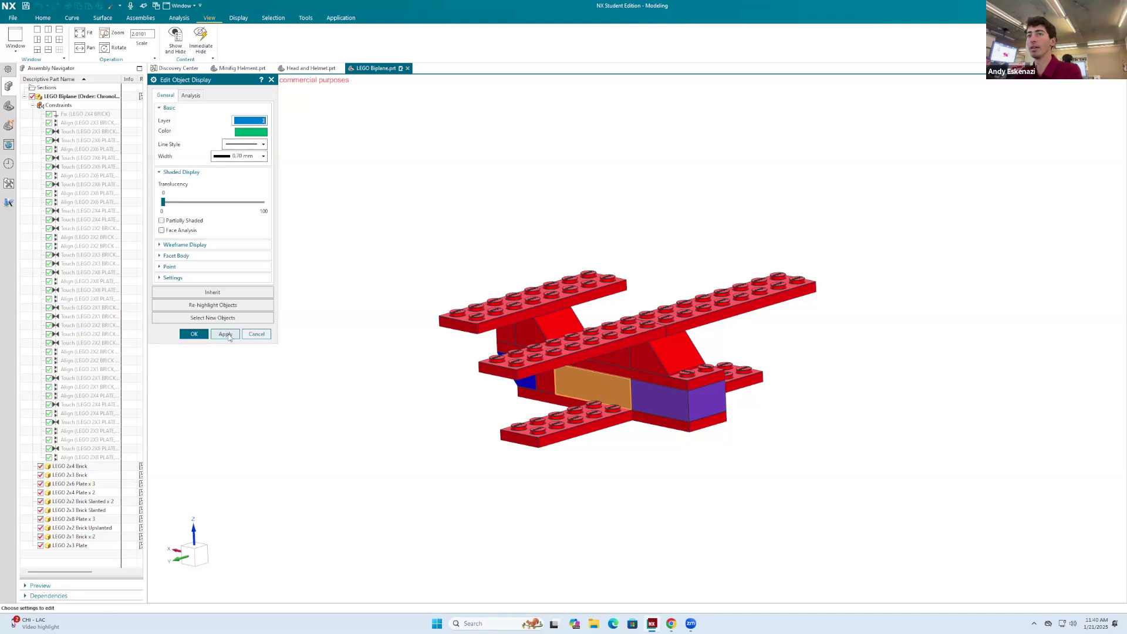
click(226, 334)
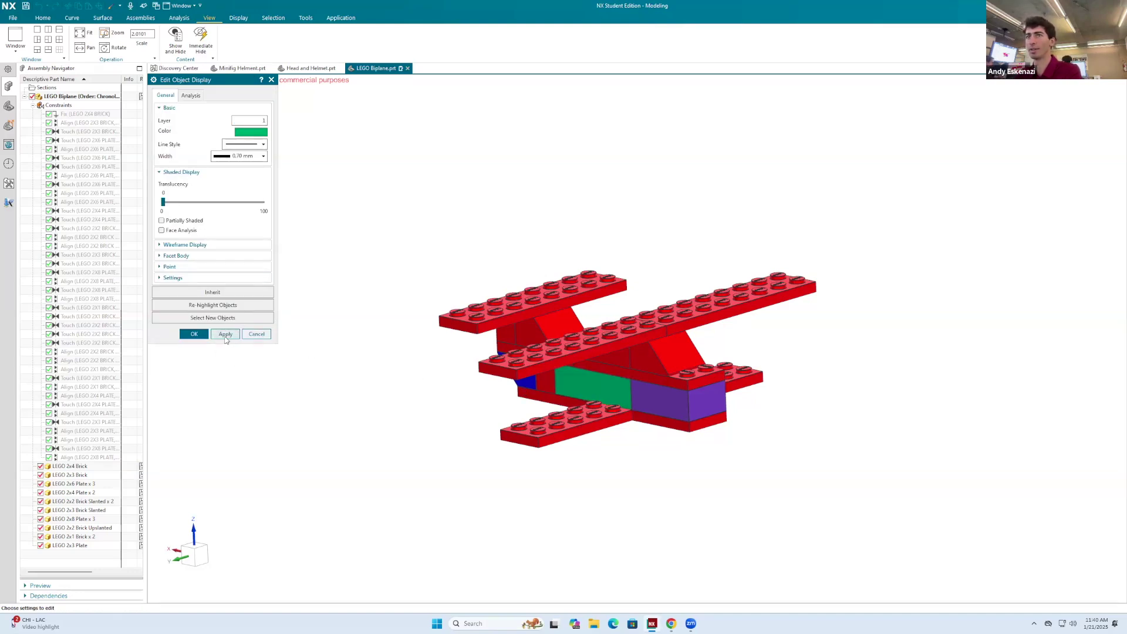
click(192, 335)
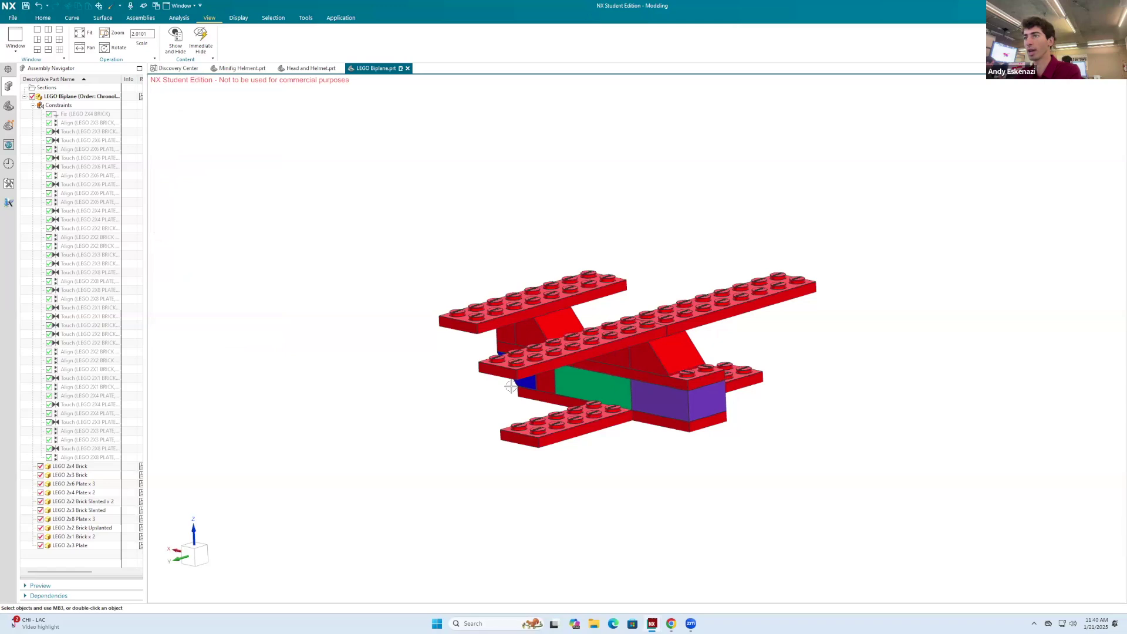
Change the display color of the 2x4 plate beneath the blue upslanted brick to yellow.
click(577, 401)
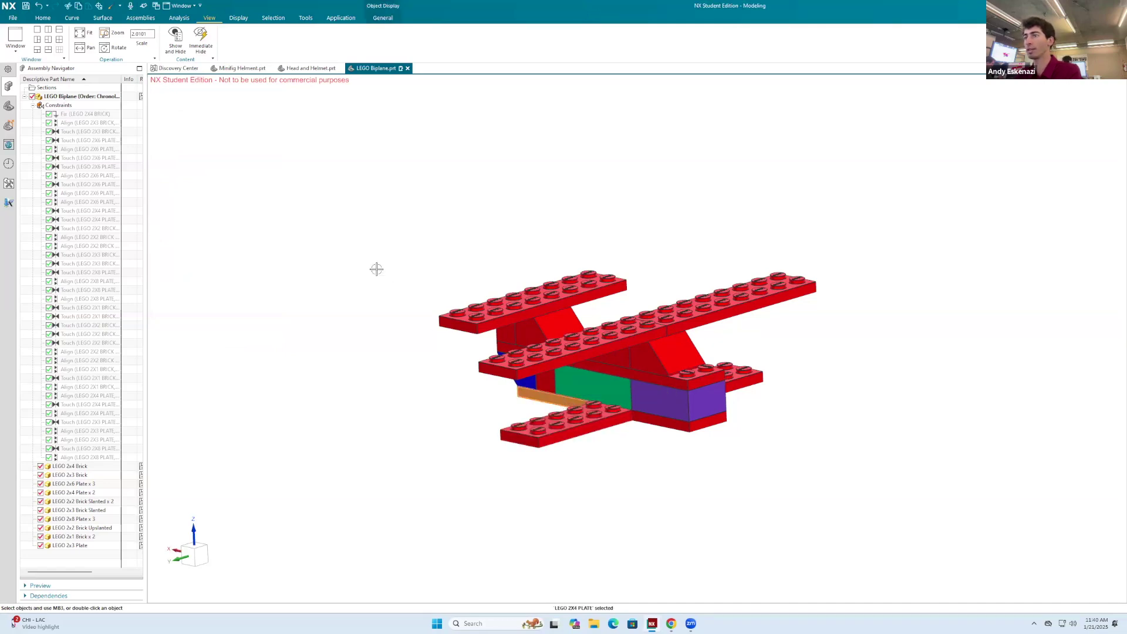
middle_click(376, 268)
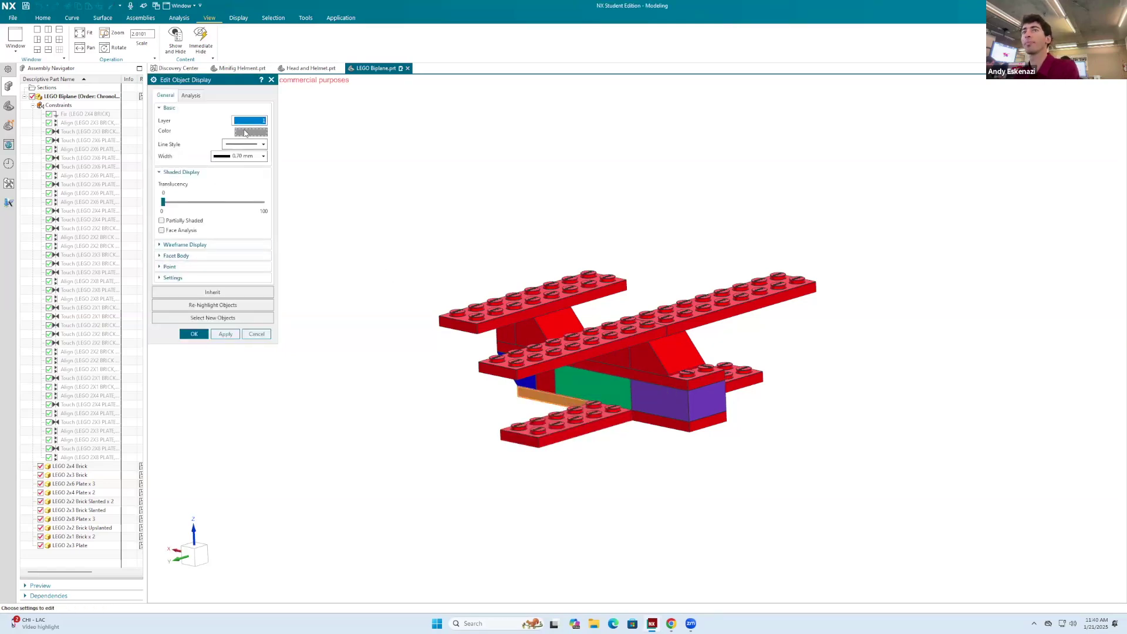
click(246, 132)
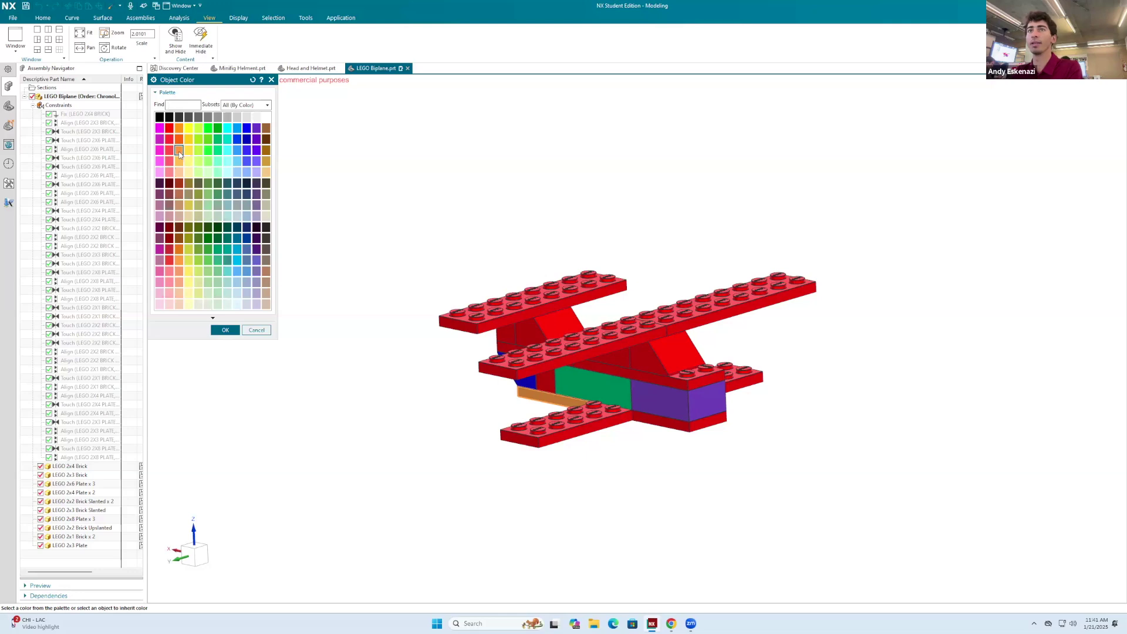
click(225, 330)
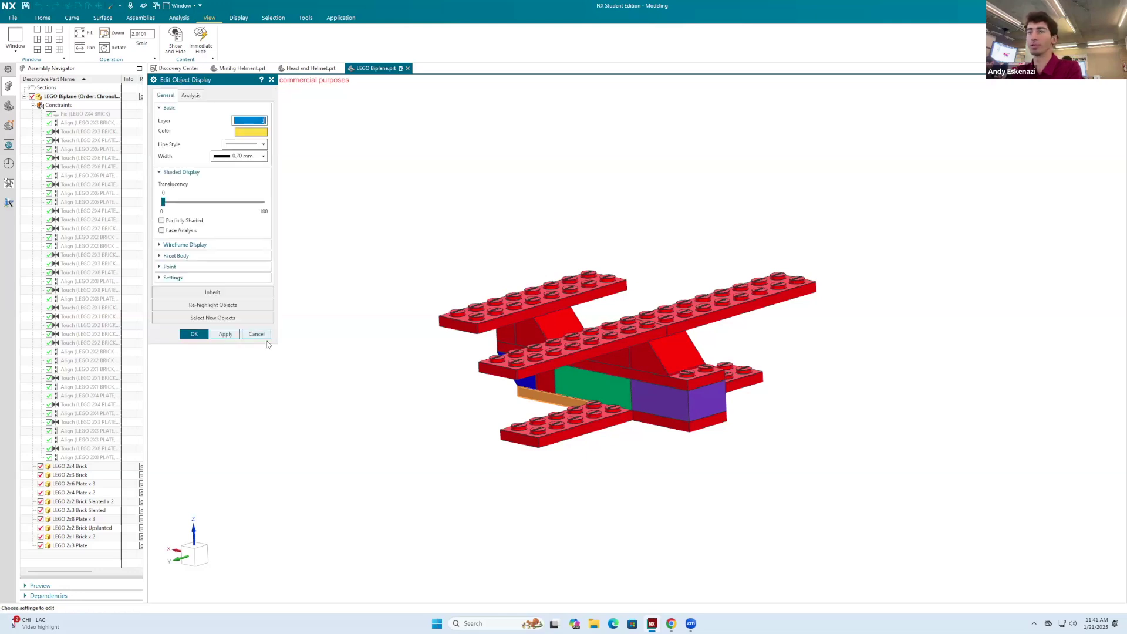
click(229, 334)
click(193, 334)
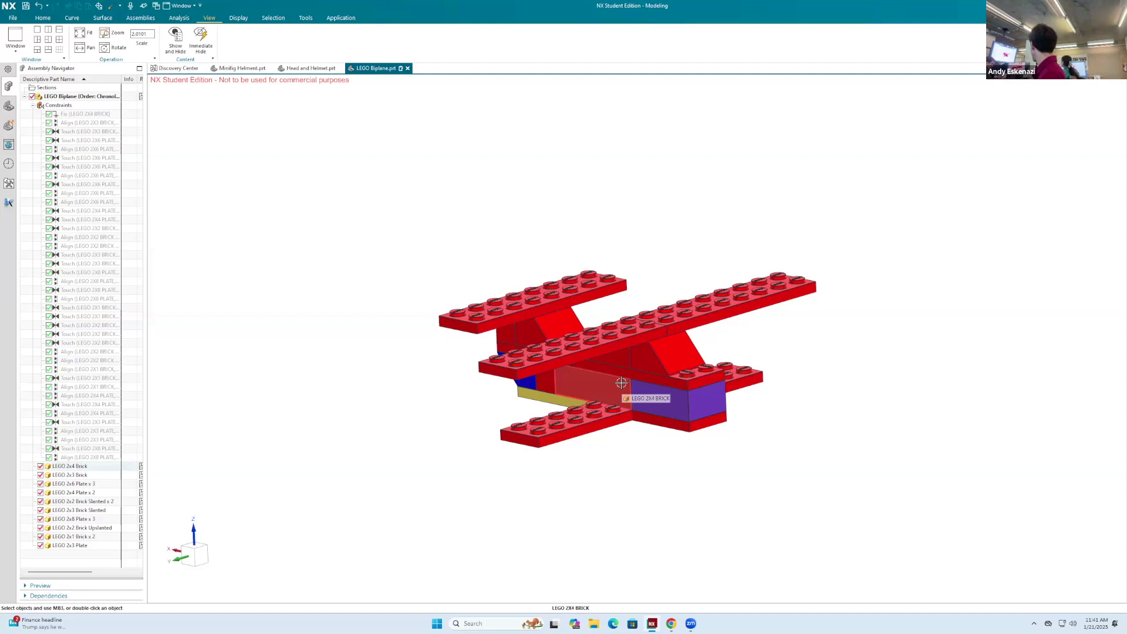
middle_drag(443, 375, 596, 265)
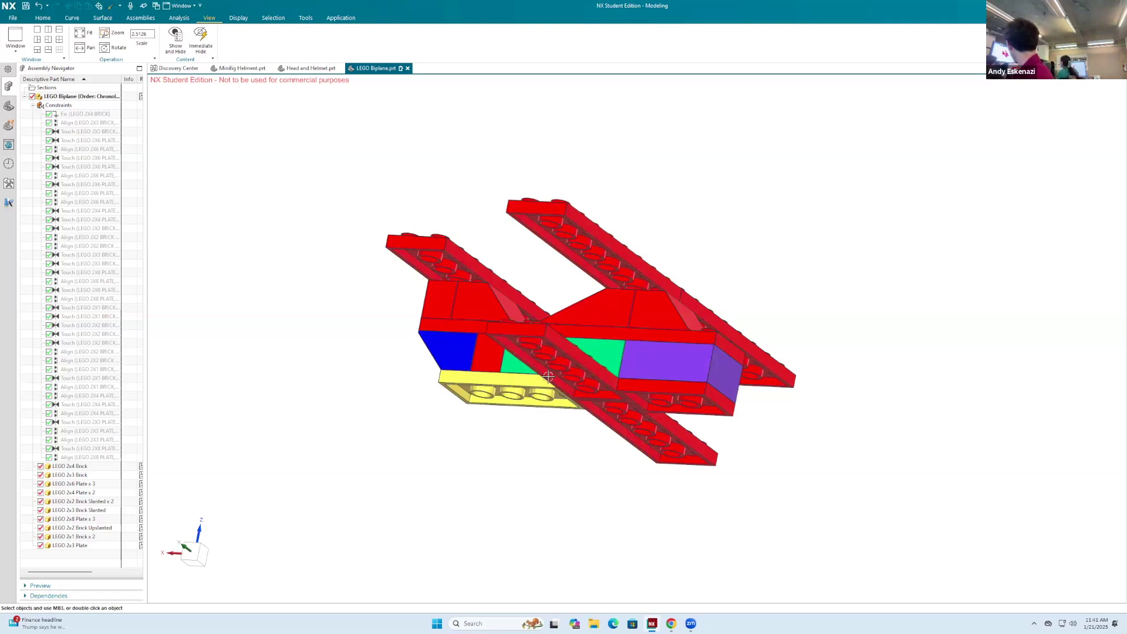
scroll(575, 367, down, 1)
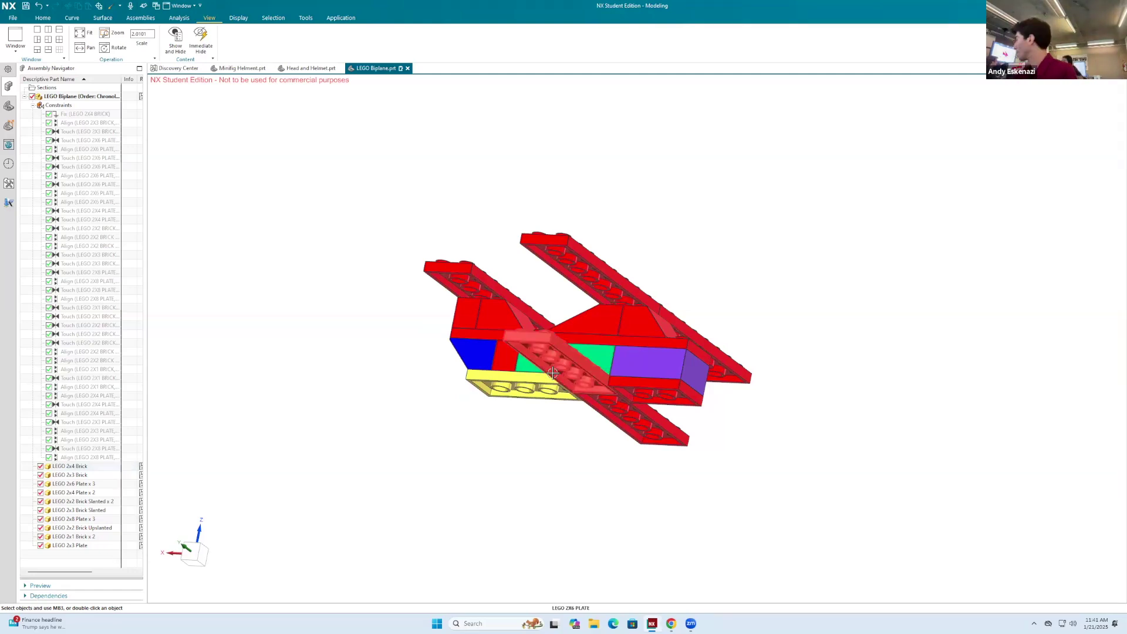
middle_drag(730, 324, 603, 367)
right_click(603, 367)
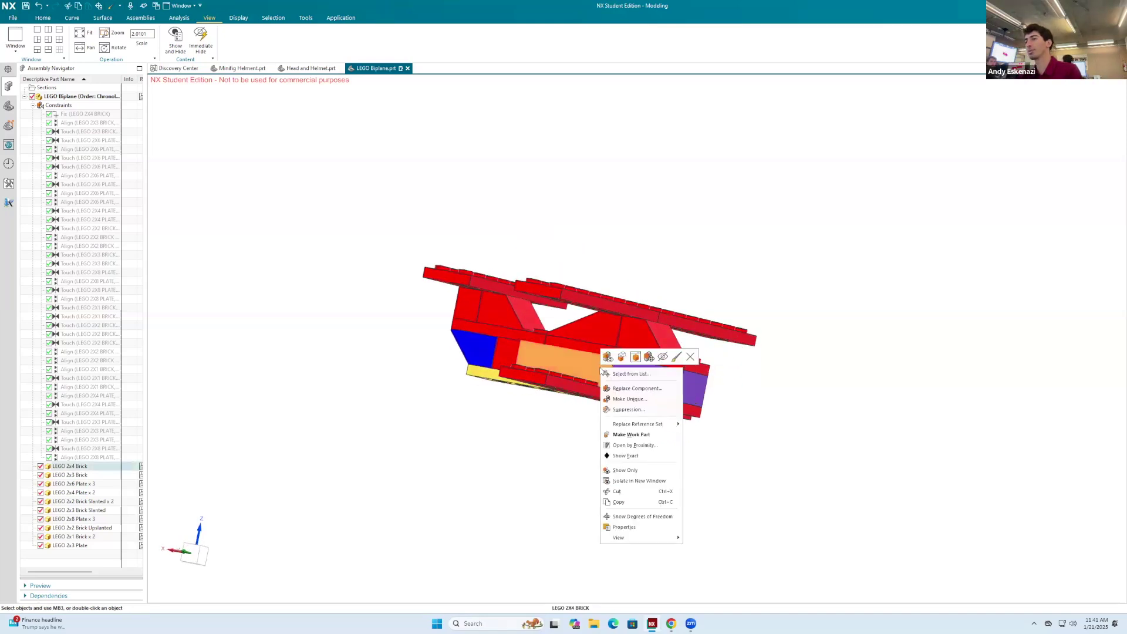
click(403, 288)
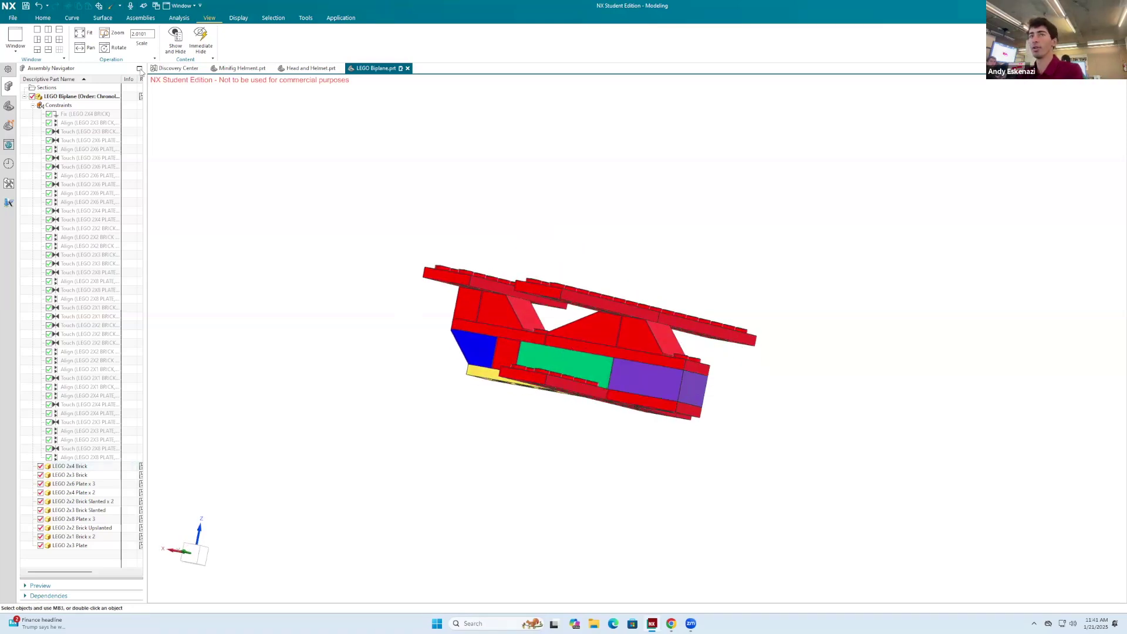
Open the LEGO 2x1 Brick part file, choosing to reopen the already loaded part.
click(47, 18)
click(13, 16)
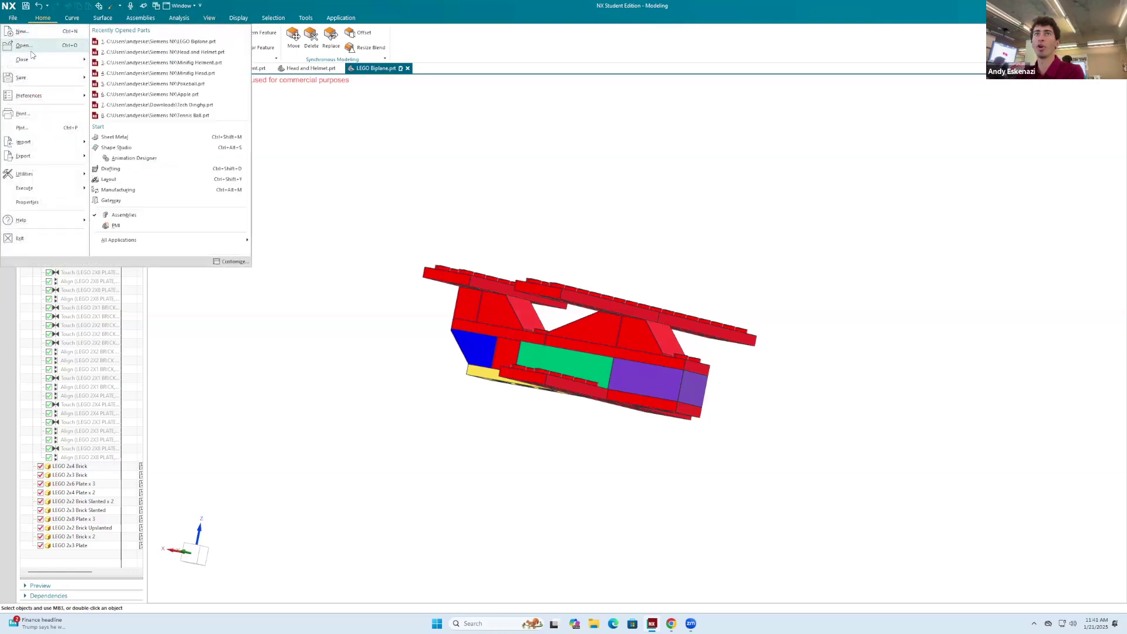
click(28, 46)
click(568, 333)
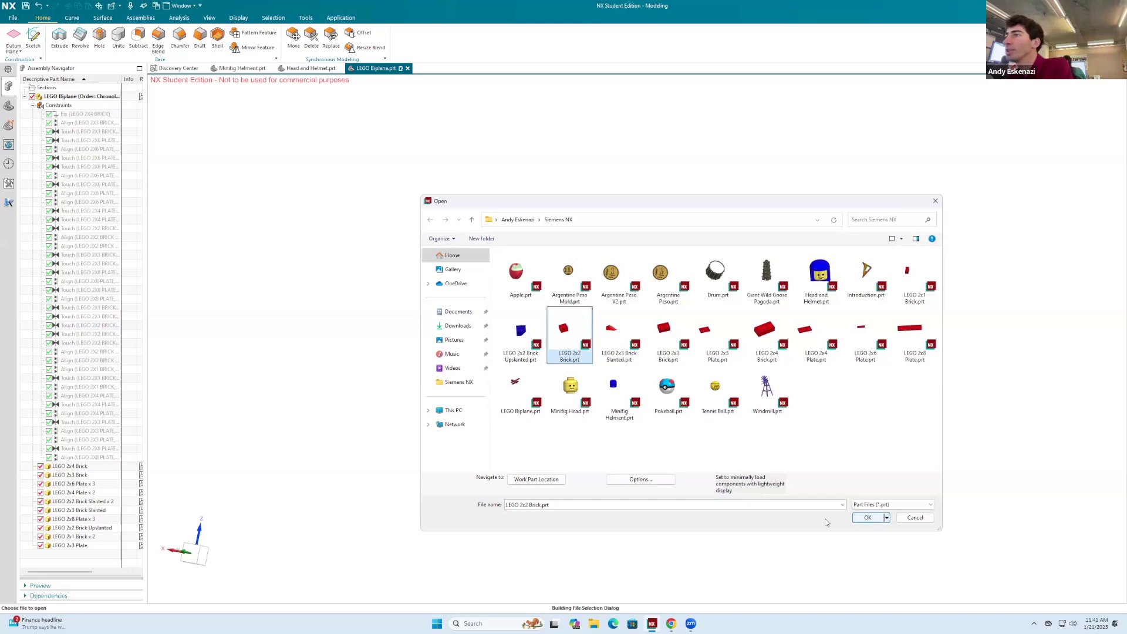
click(914, 275)
click(866, 519)
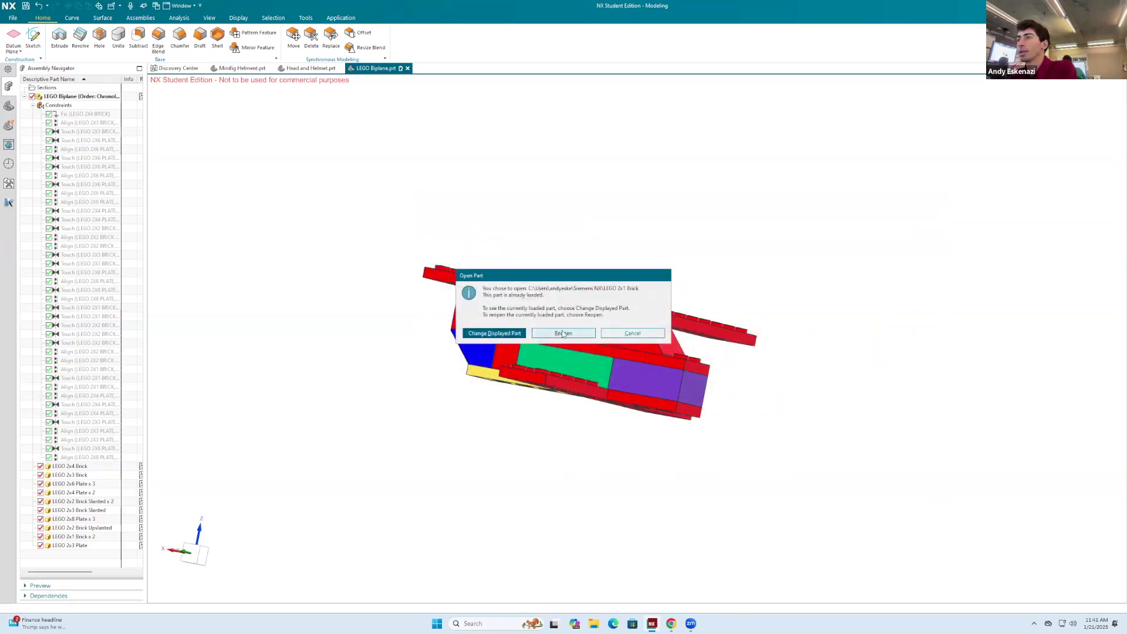
click(562, 333)
middle_drag(621, 302, 457, 325)
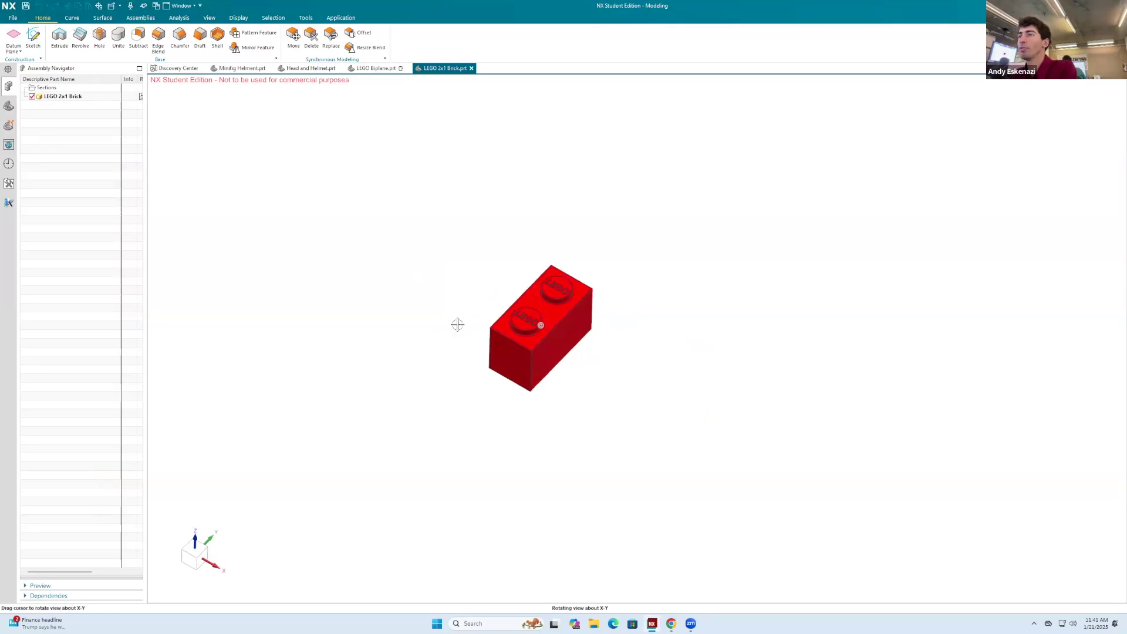
Try to save the 2x1 brick as a new part named LEGO 1x1 Brick without renaming the biplane assembly.
click(16, 19)
mouse_move(39, 79)
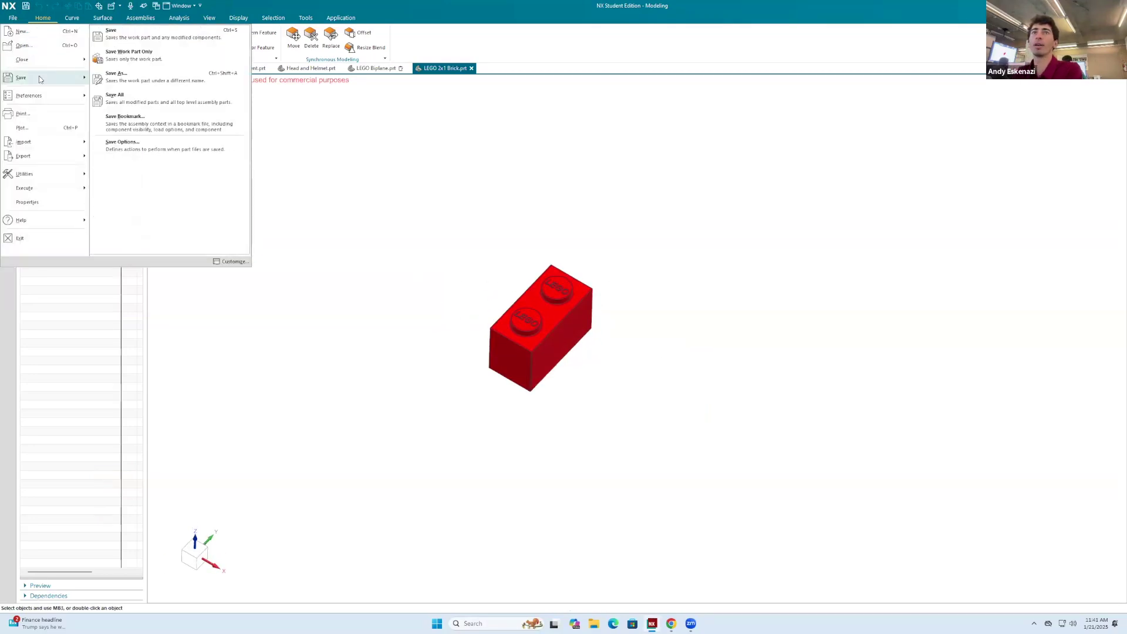
click(116, 75)
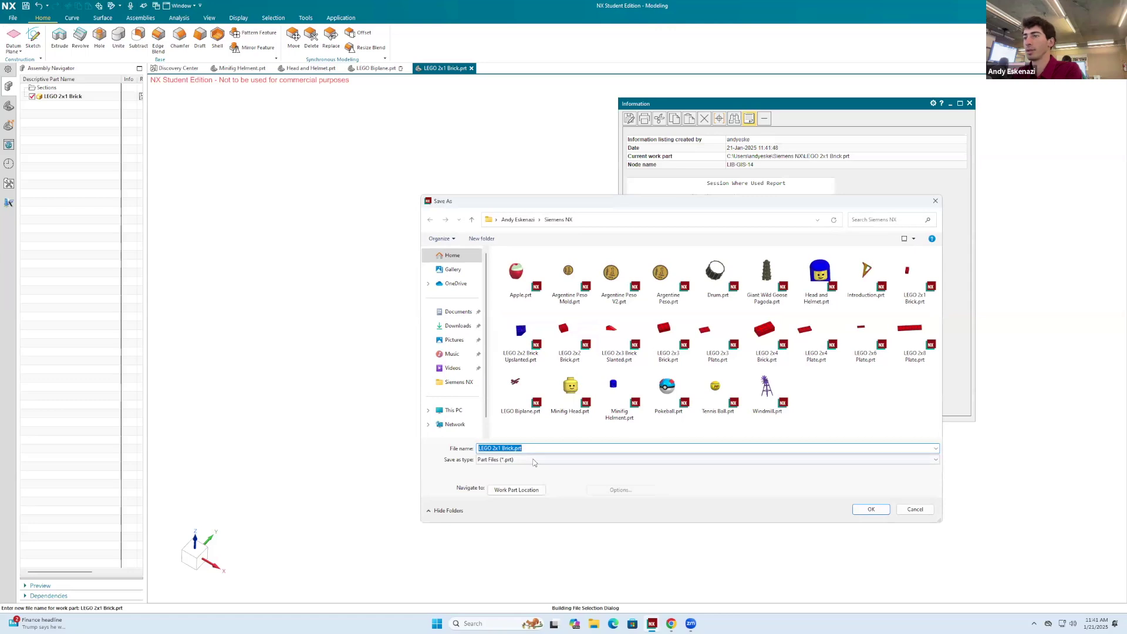
click(519, 447)
drag(493, 449, 497, 449)
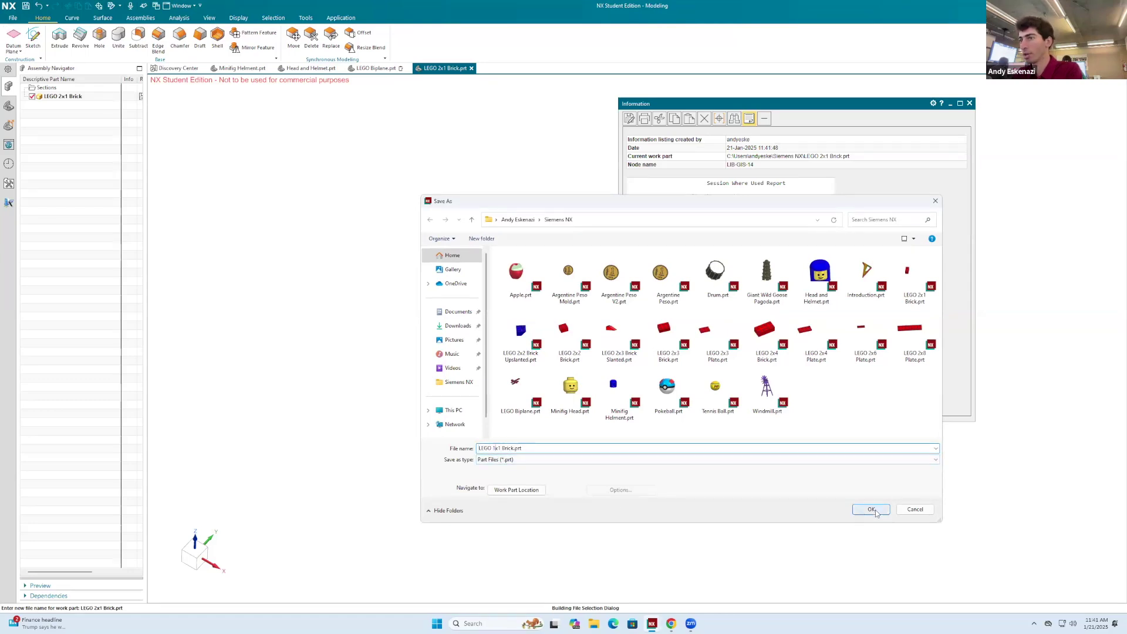
click(872, 510)
click(873, 509)
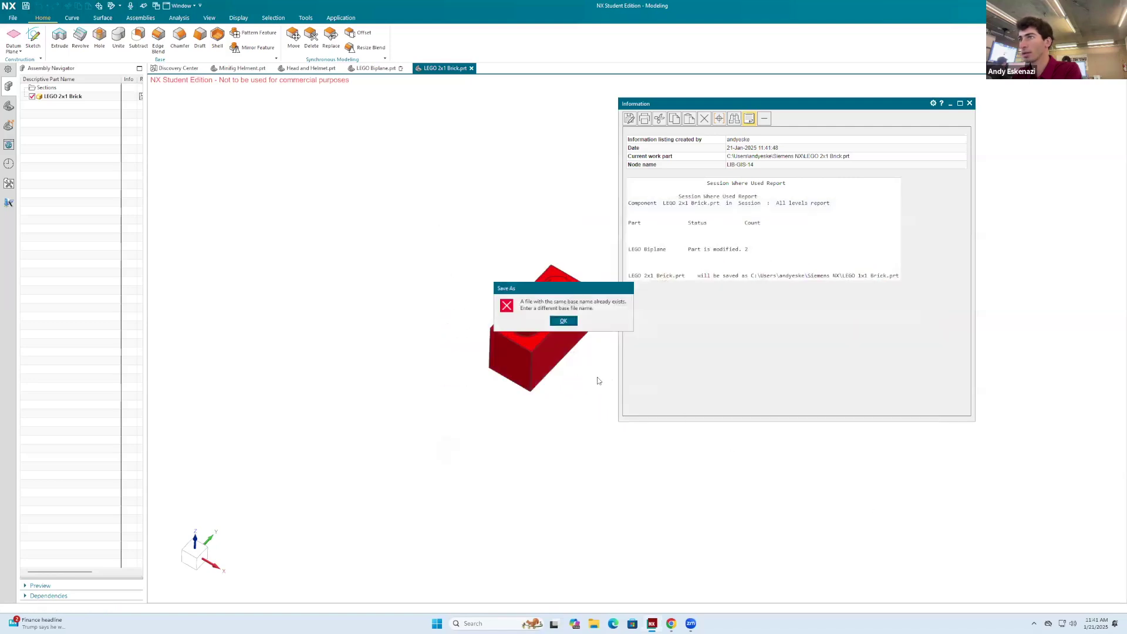
click(564, 320)
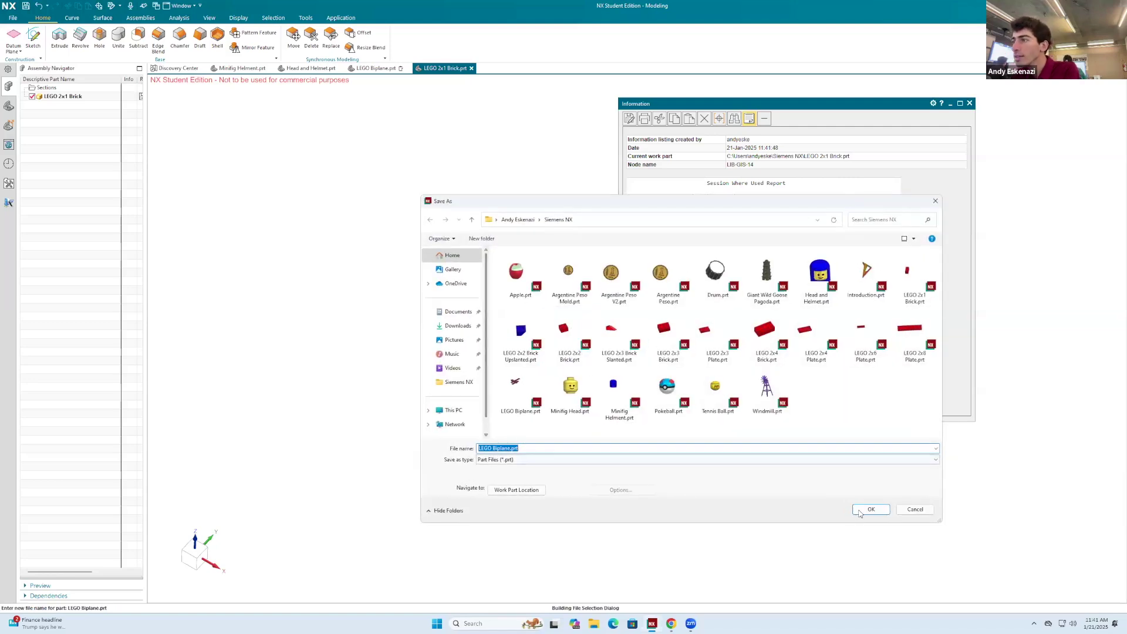
click(915, 509)
click(627, 332)
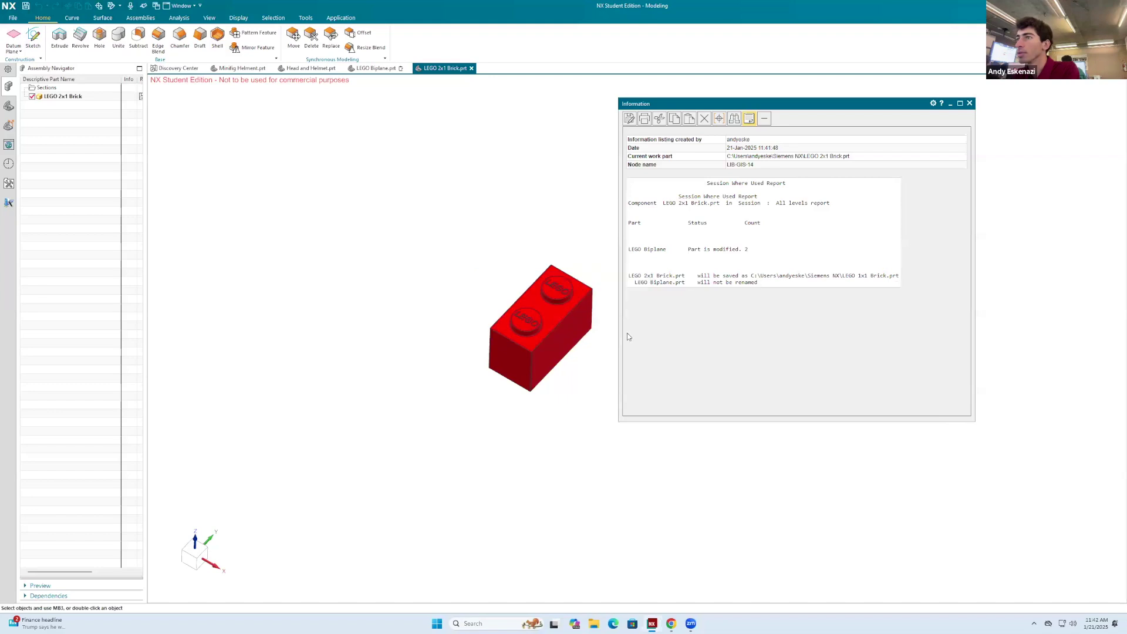
click(970, 104)
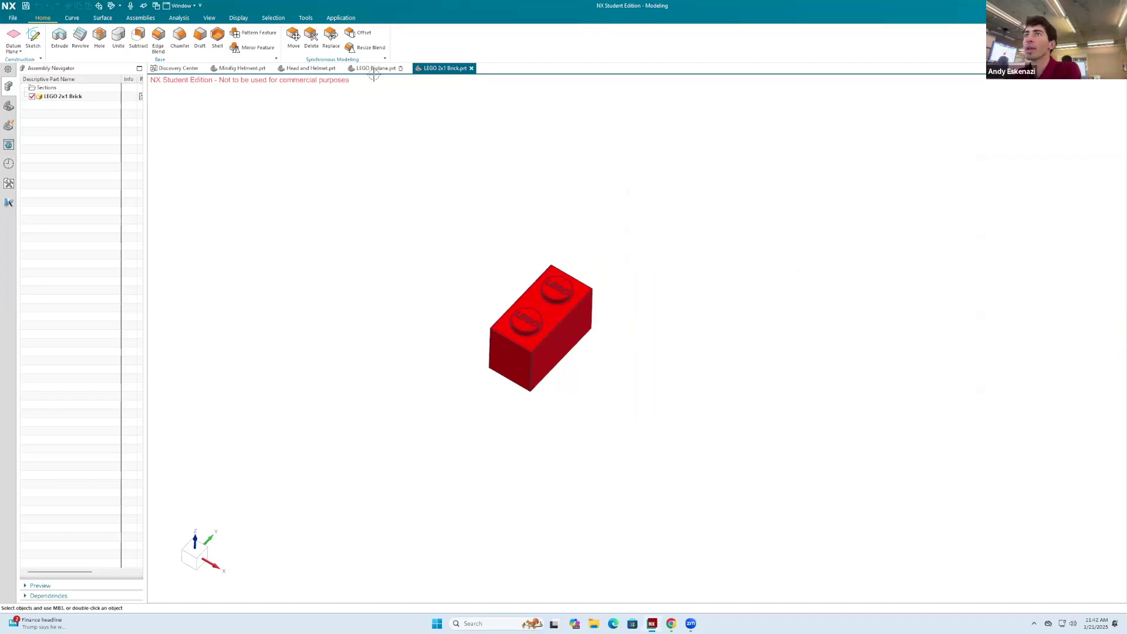
Close the LEGO Biplane assembly and save its changes.
click(399, 70)
click(408, 69)
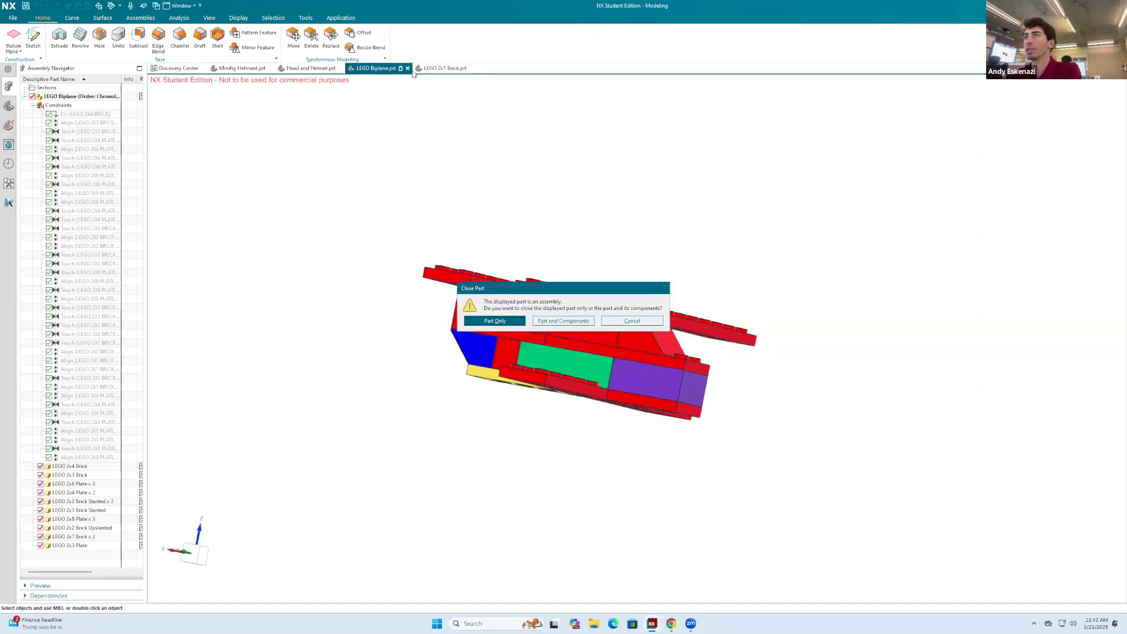
click(506, 324)
click(518, 329)
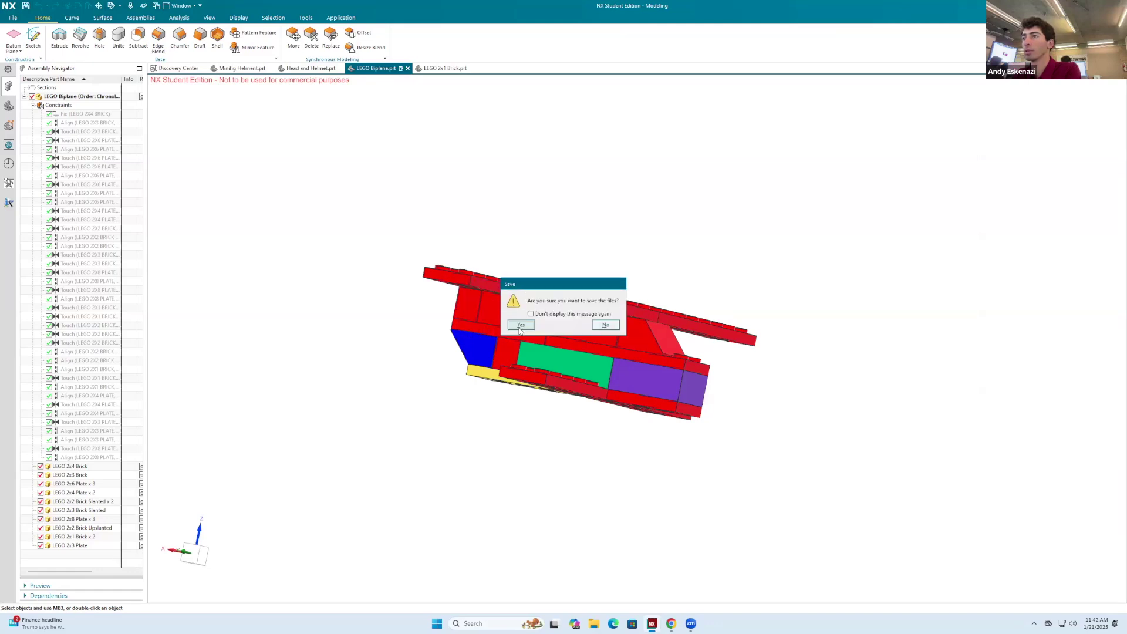
click(521, 325)
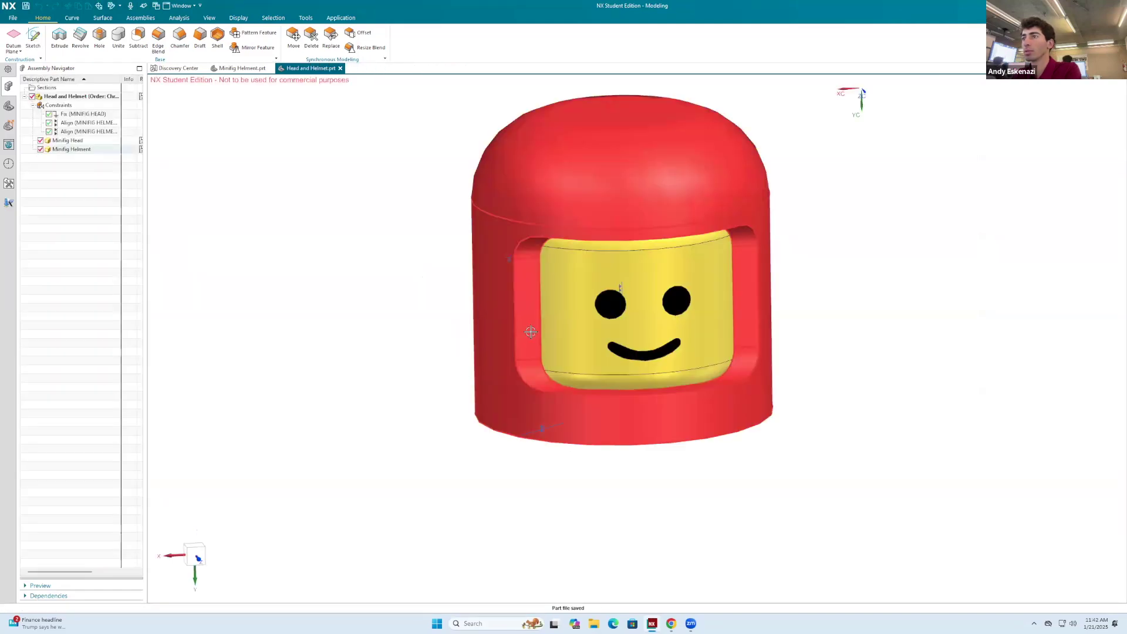
Open the LEGO 2x1 Brick part file and select the brick's body.
click(245, 69)
click(13, 19)
click(25, 46)
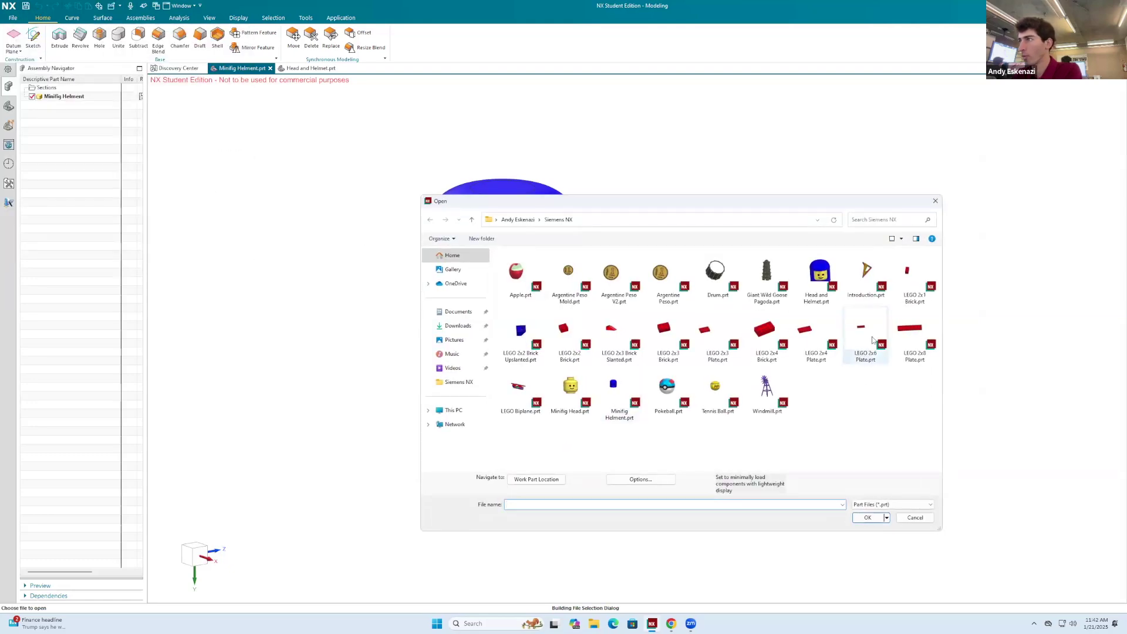
click(910, 275)
click(868, 518)
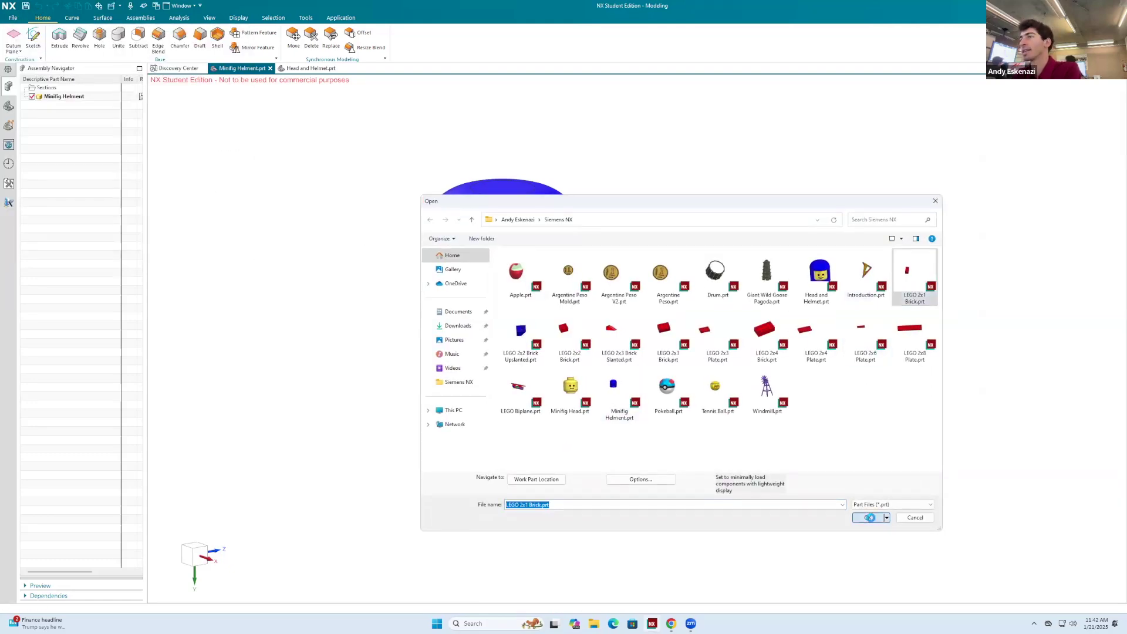
scroll(647, 347, down, 3)
scroll(475, 389, up, 4)
middle_drag(474, 389, 516, 353)
click(641, 328)
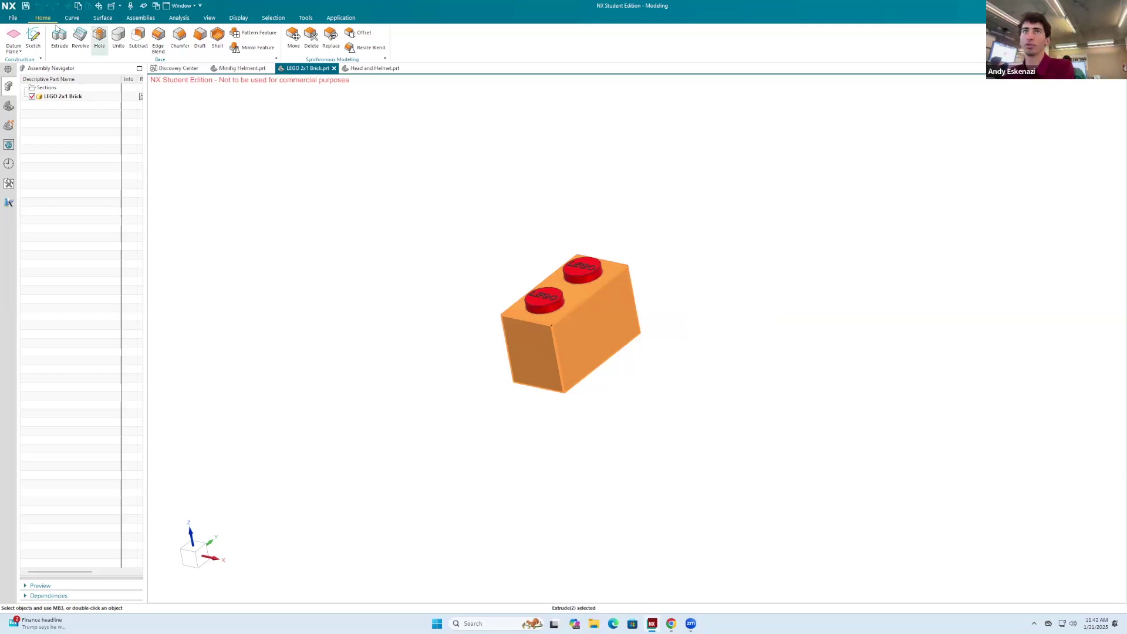
click(14, 18)
click(291, 131)
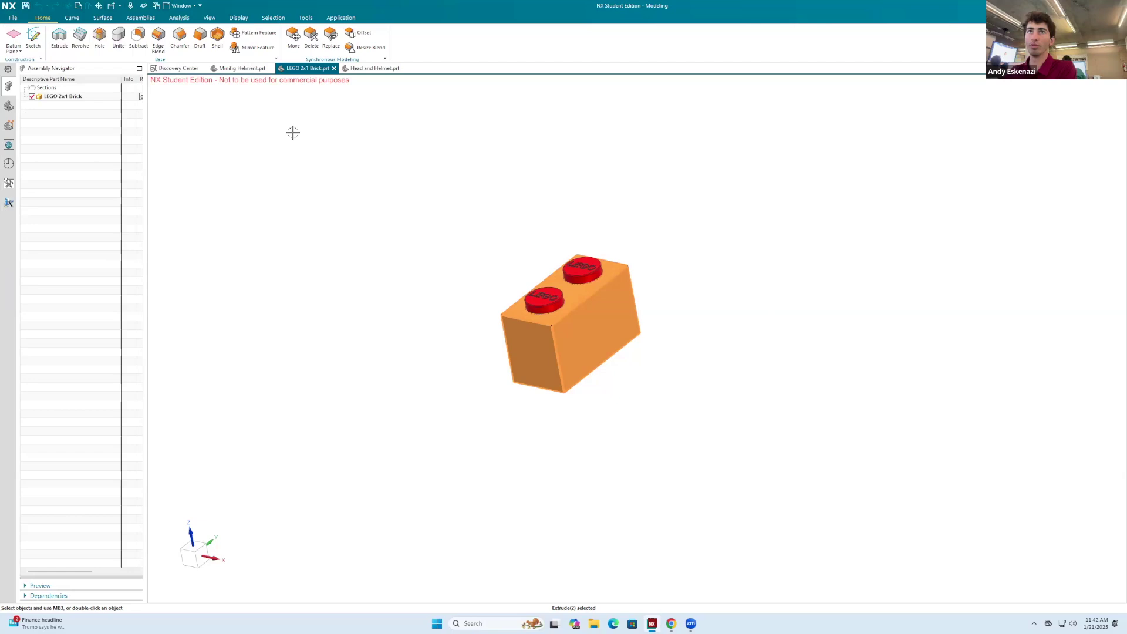
click(13, 18)
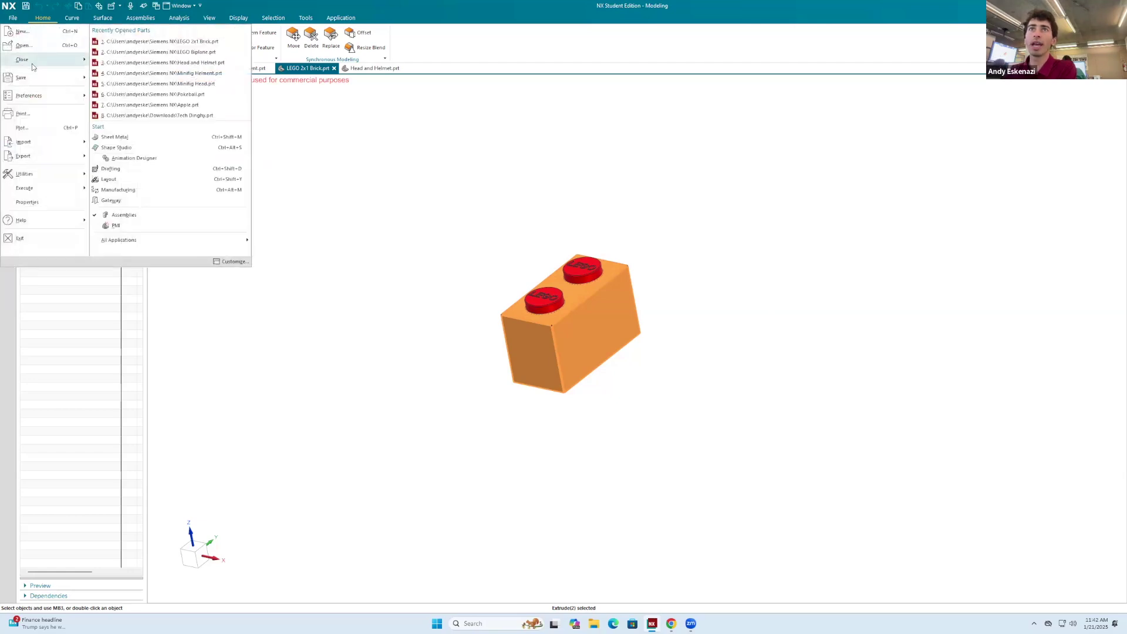
click(23, 46)
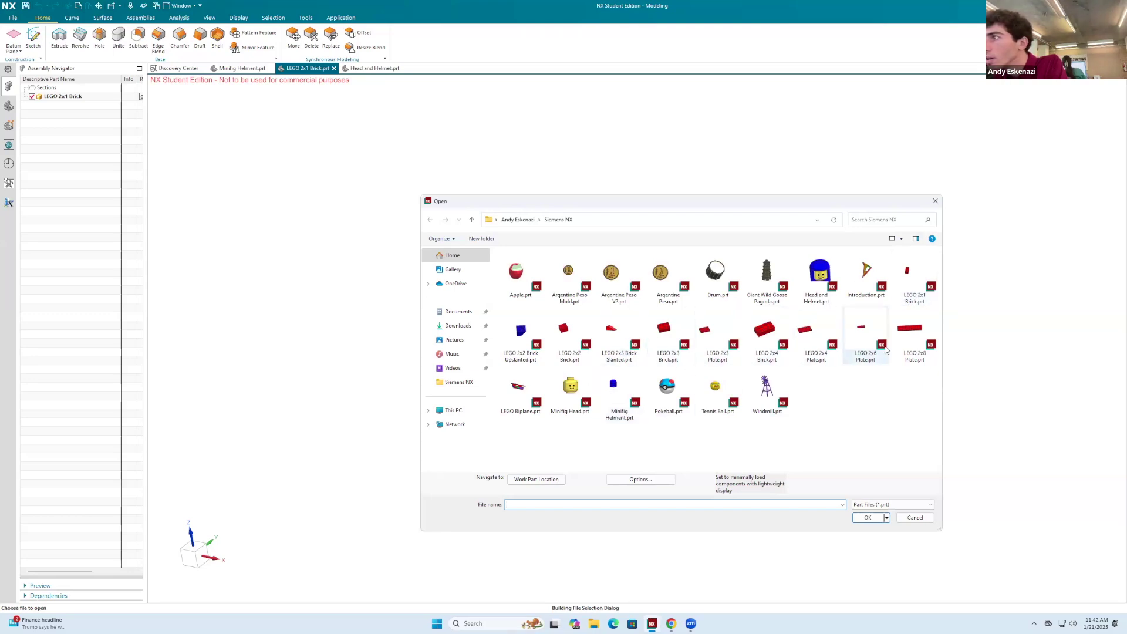
click(914, 518)
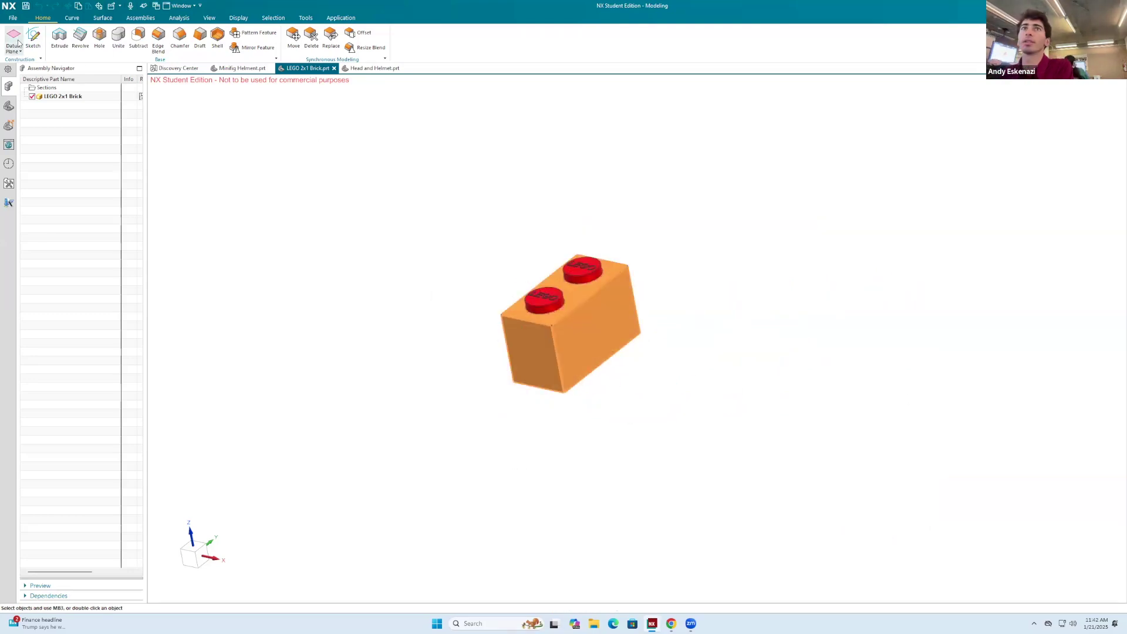
Save the 2x1 brick as a new part named LEGO 1x1 Brick.
click(13, 18)
mouse_move(34, 77)
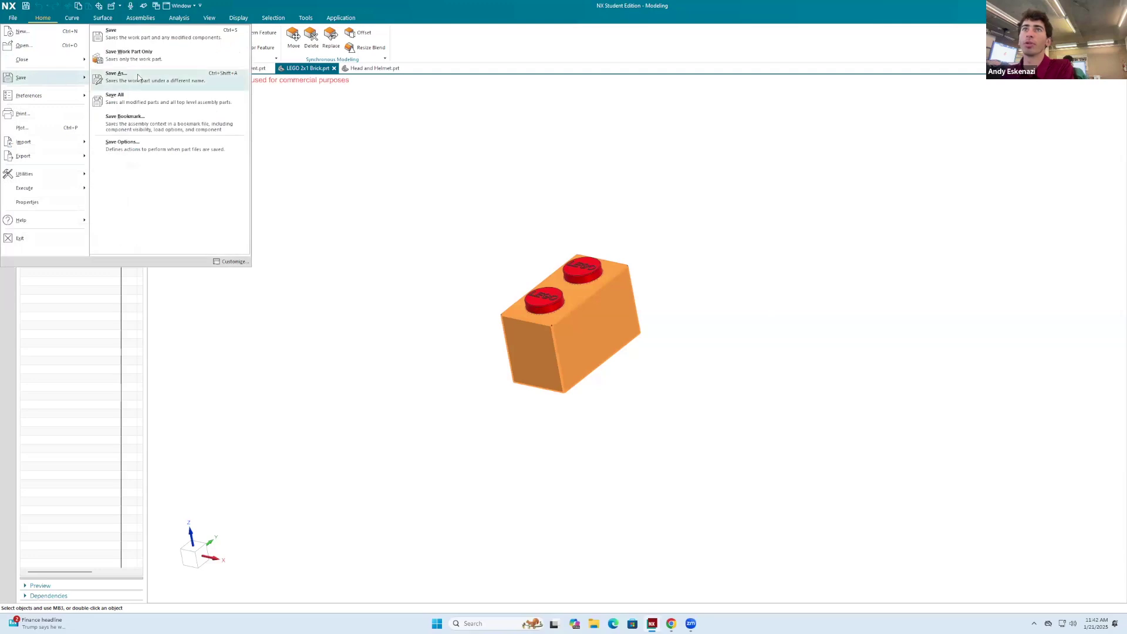
click(137, 76)
click(497, 447)
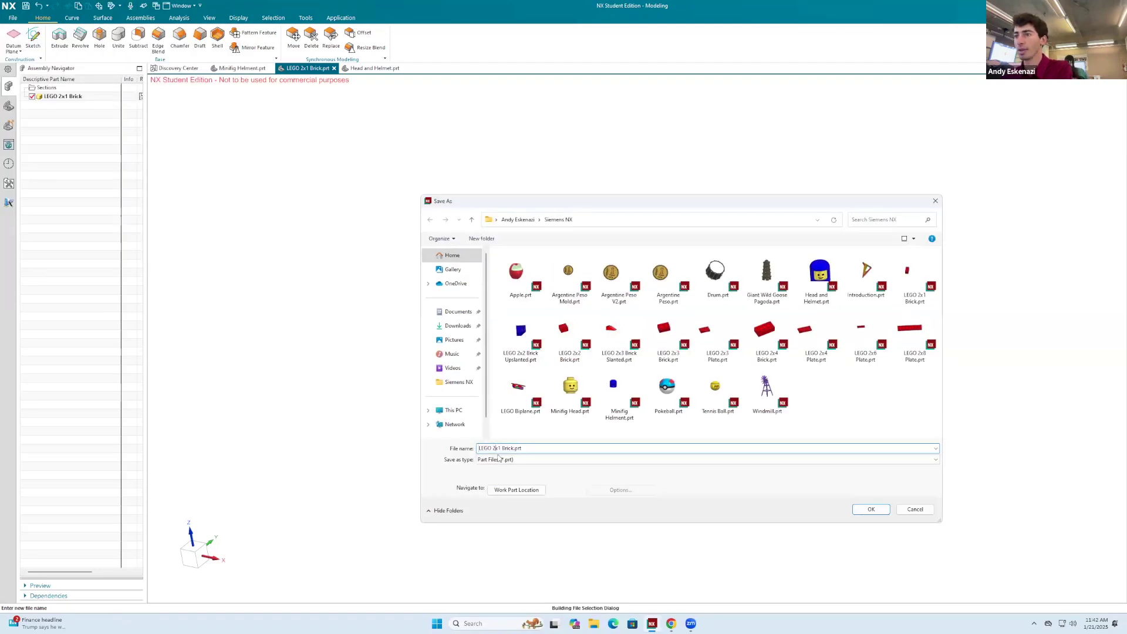
text(1)
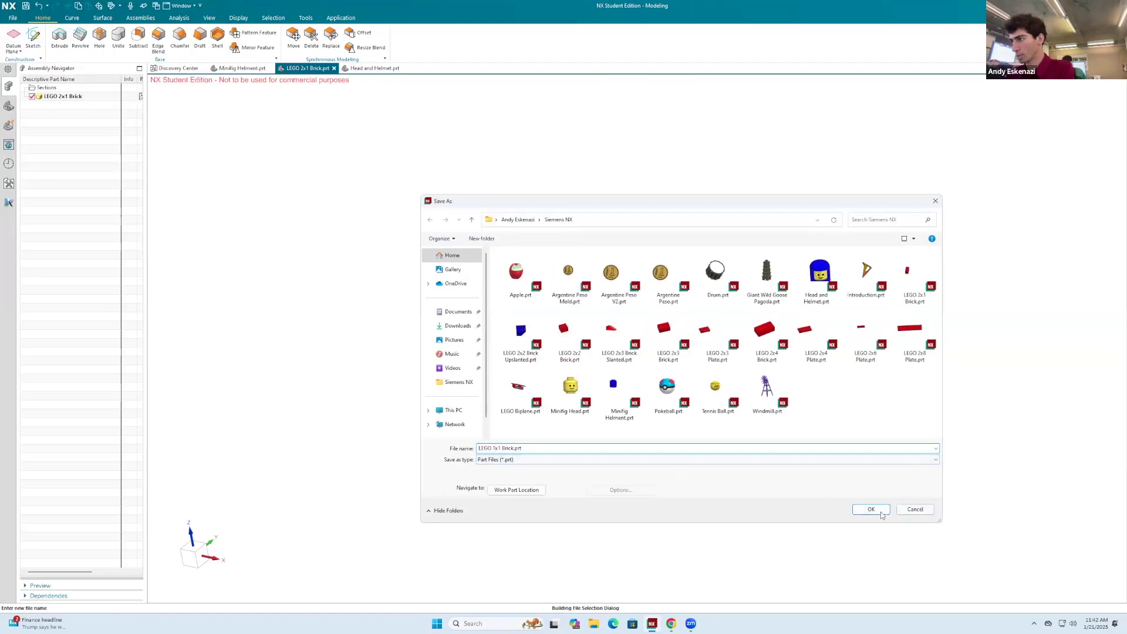
click(872, 509)
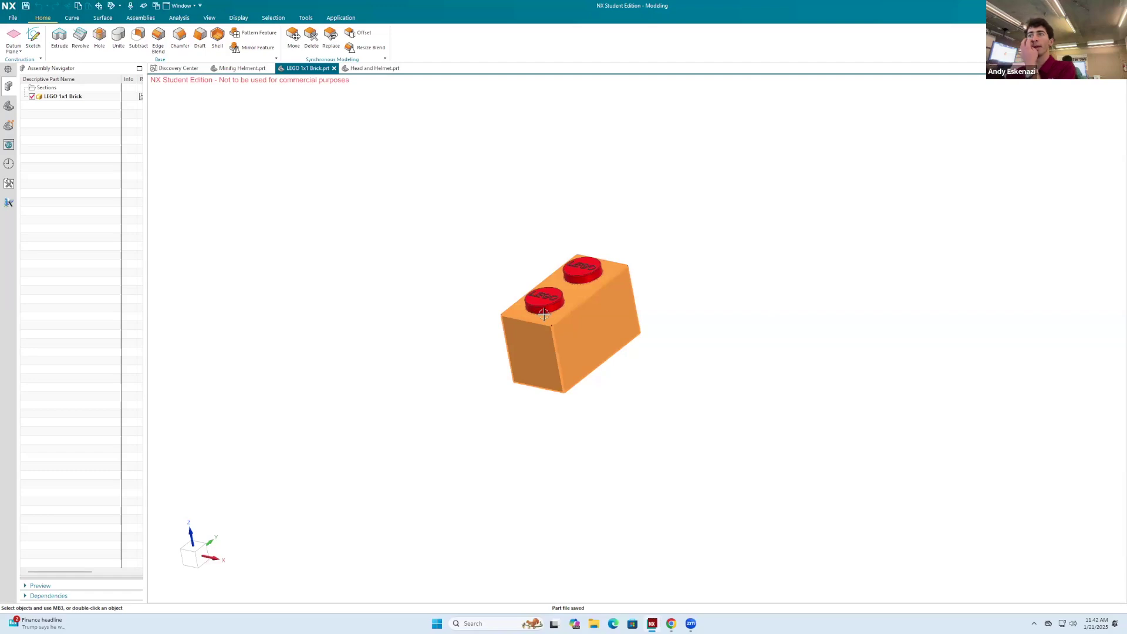
Examine the brick's model history, checking which geometry the final edge blends, stud pattern and lettering extrusion produce.
middle_drag(543, 315, 563, 305)
click(9, 106)
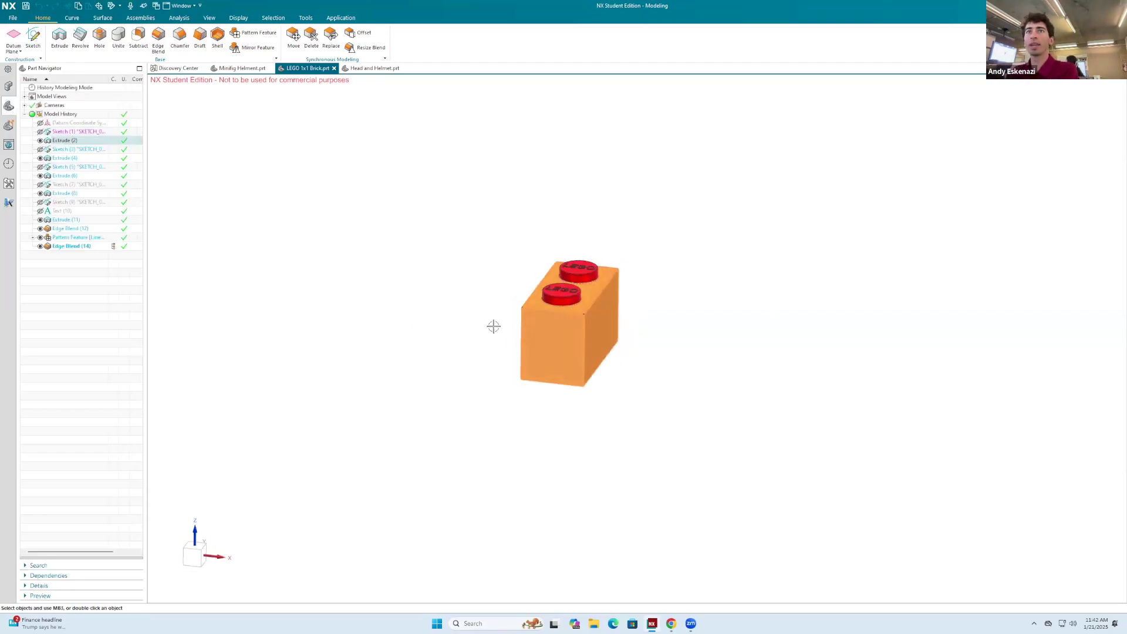
click(74, 246)
click(66, 238)
click(62, 228)
click(57, 220)
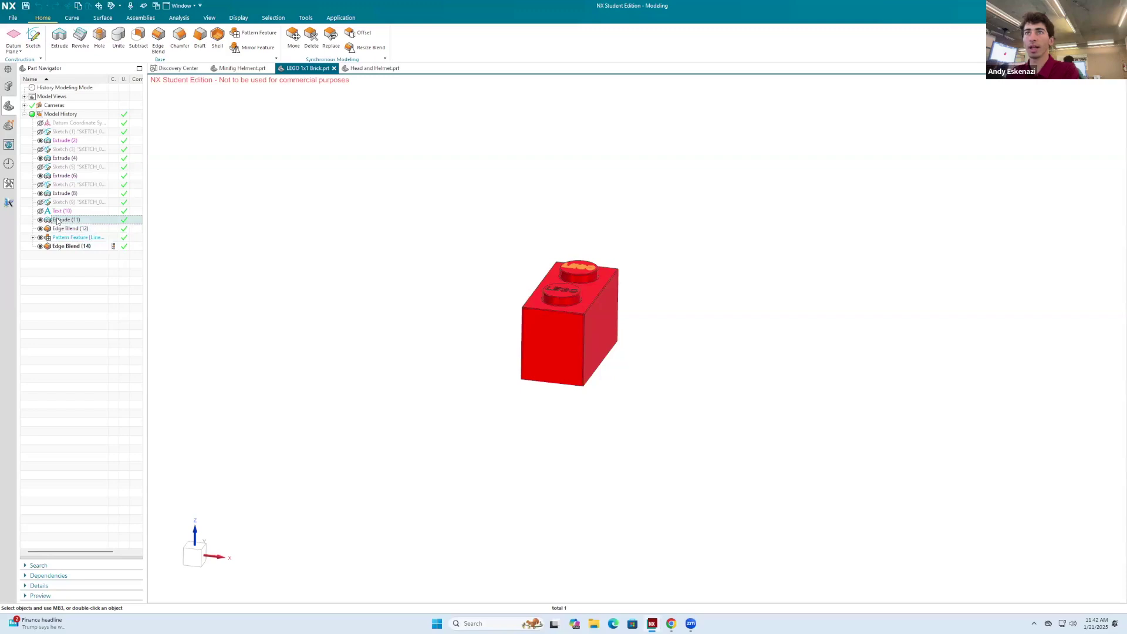
click(297, 240)
middle_drag(613, 318, 622, 302)
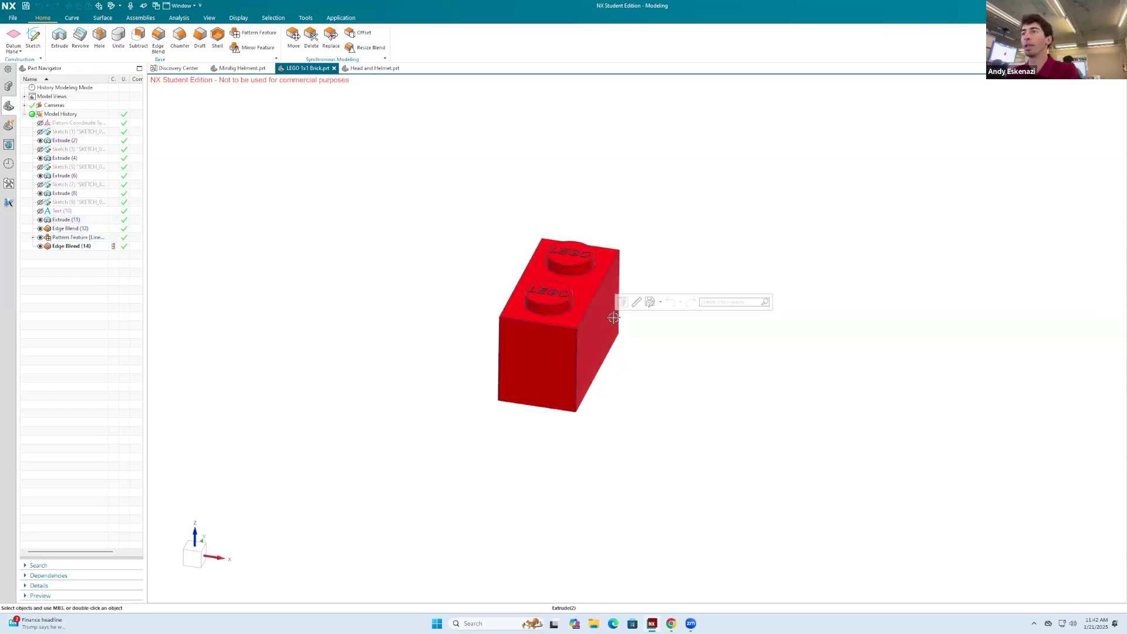
Set the 16 mm length in the brick's base sketch to 8 mm, finish the sketch and dismiss the update report.
right_click(57, 132)
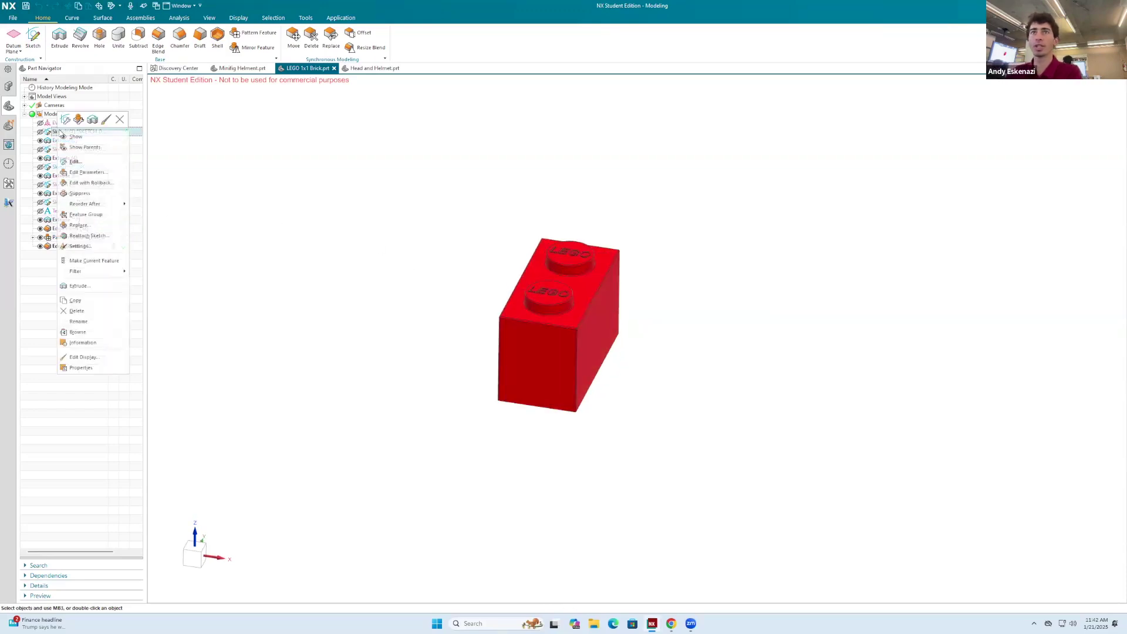
click(67, 121)
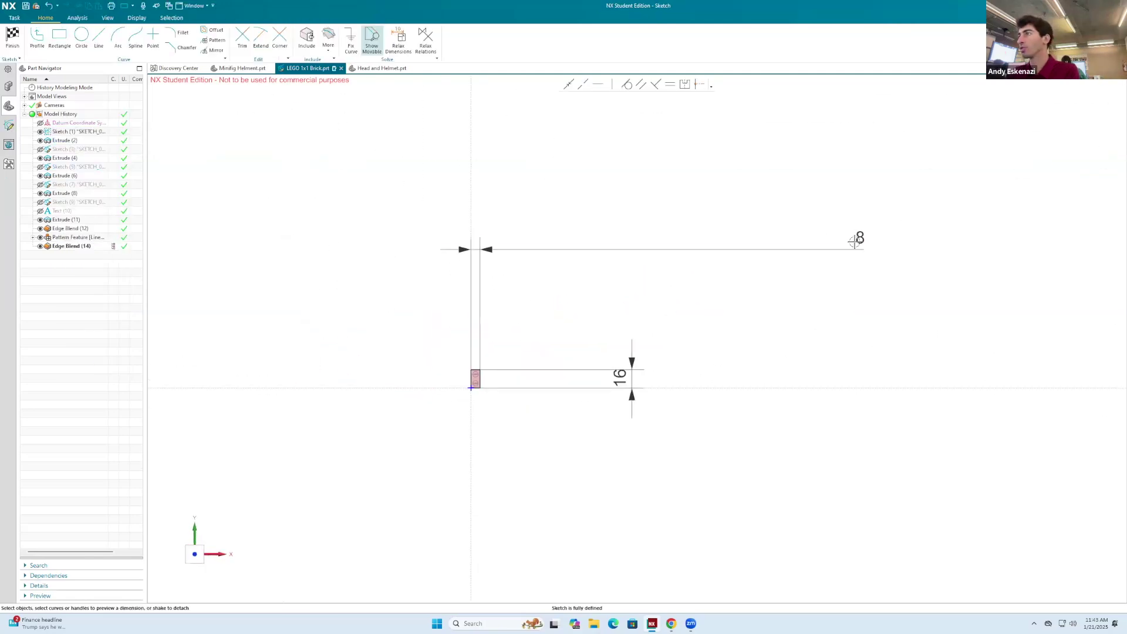
double_click(620, 376)
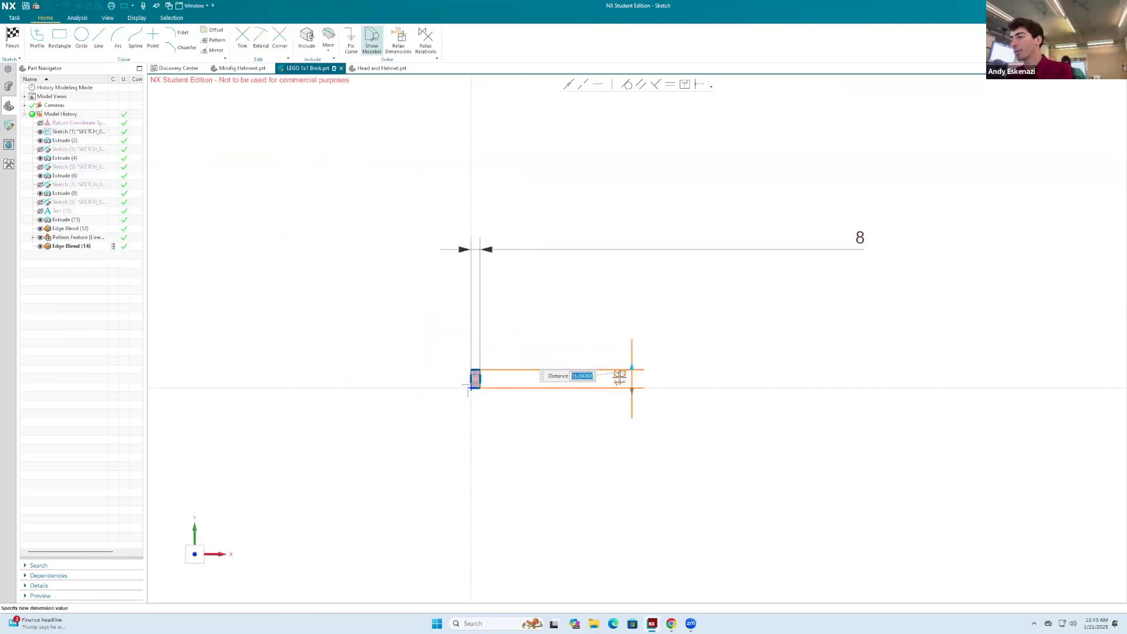
text(8)
key(Return)
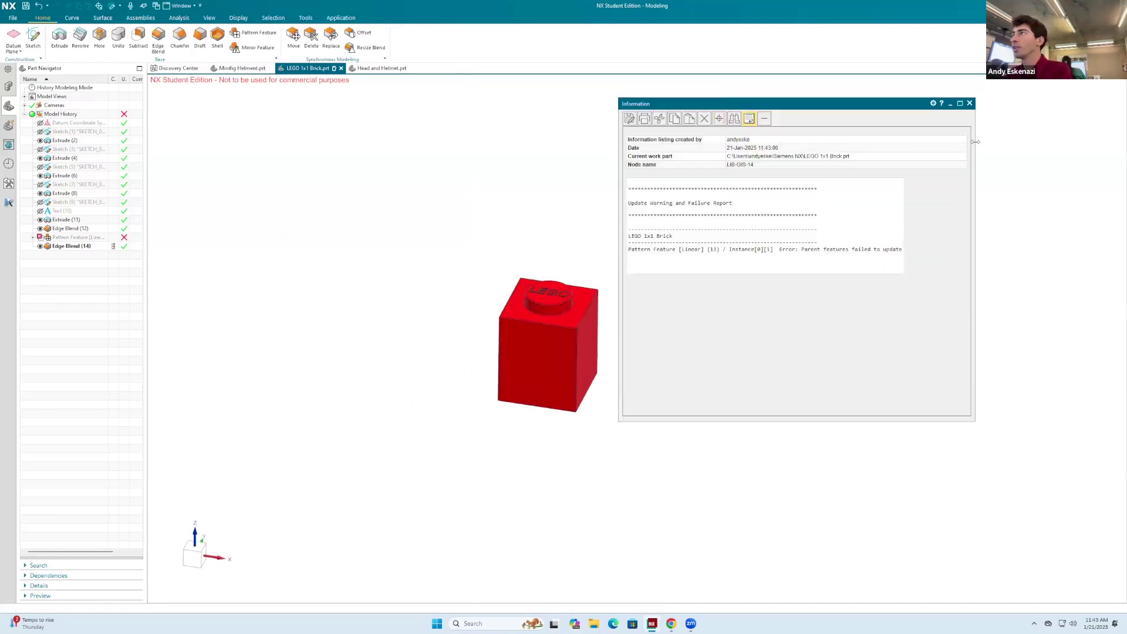
click(969, 103)
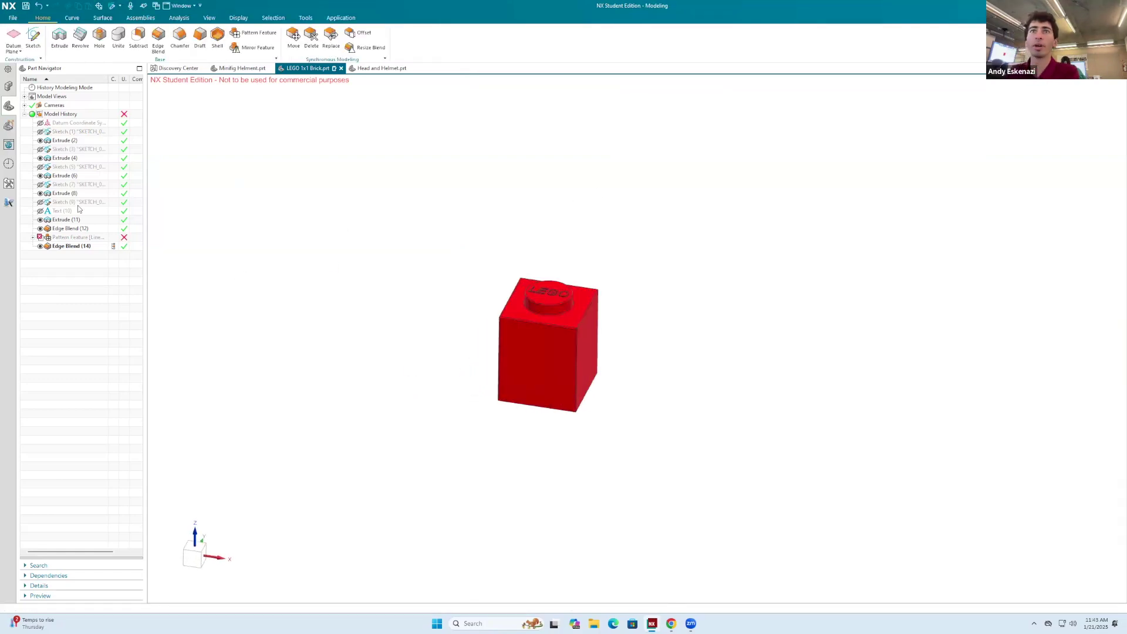
right_click(65, 240)
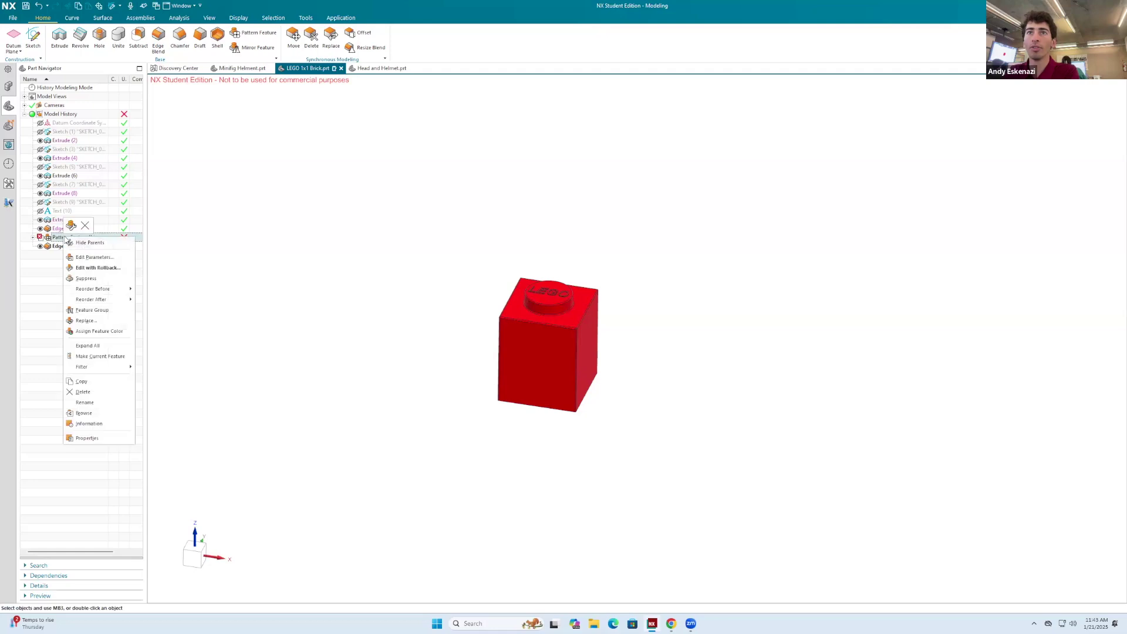
click(73, 245)
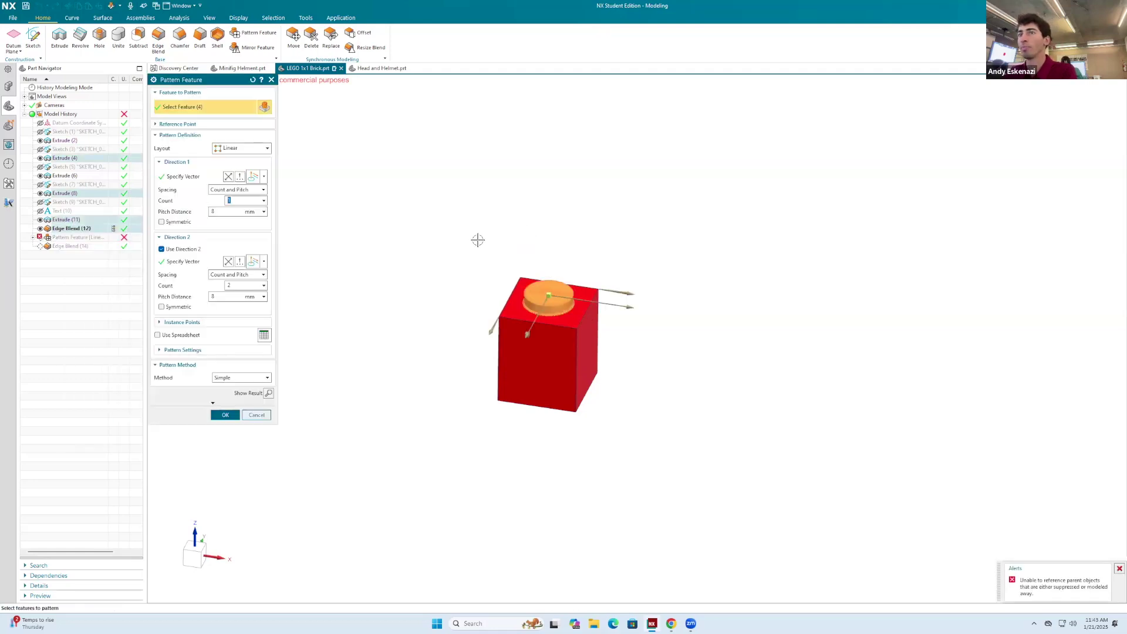
key(Escape)
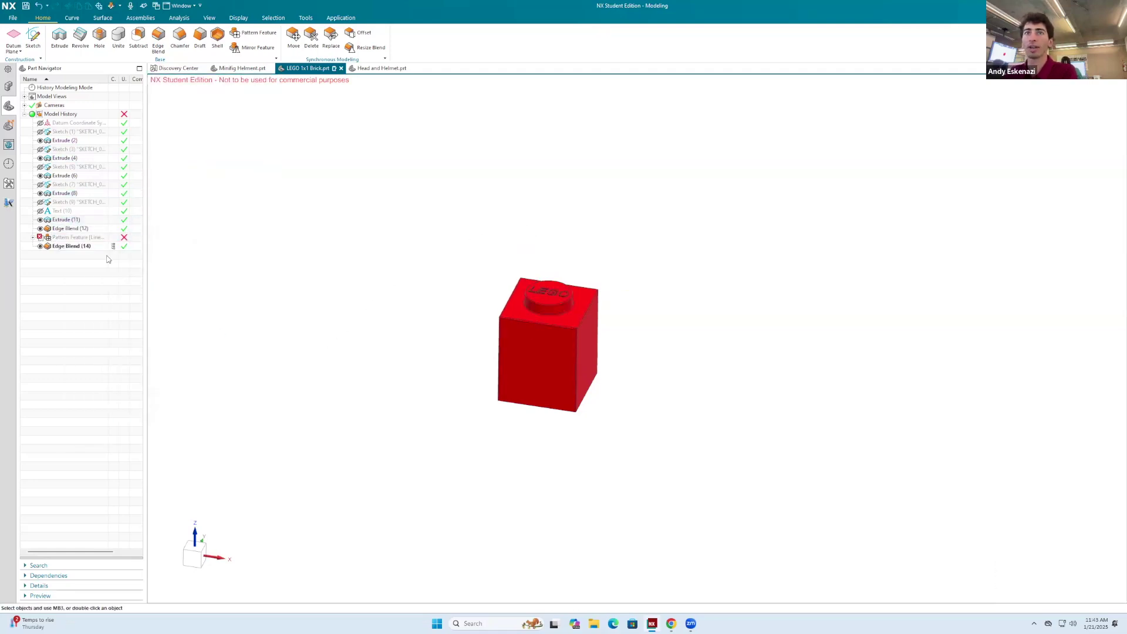
Delete the failed linear stud pattern feature and save the 1x1 brick.
right_click(75, 237)
click(99, 235)
middle_drag(510, 282, 642, 363)
click(25, 6)
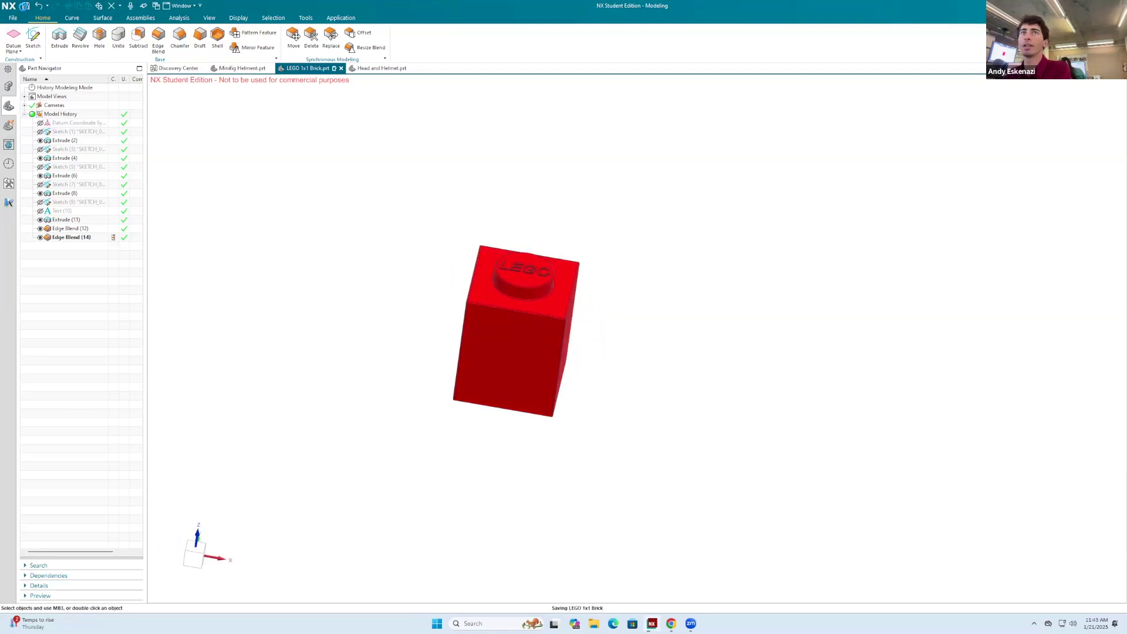
Save the 1x1 brick as a new part named LEGO 1x1 Plate.
click(12, 18)
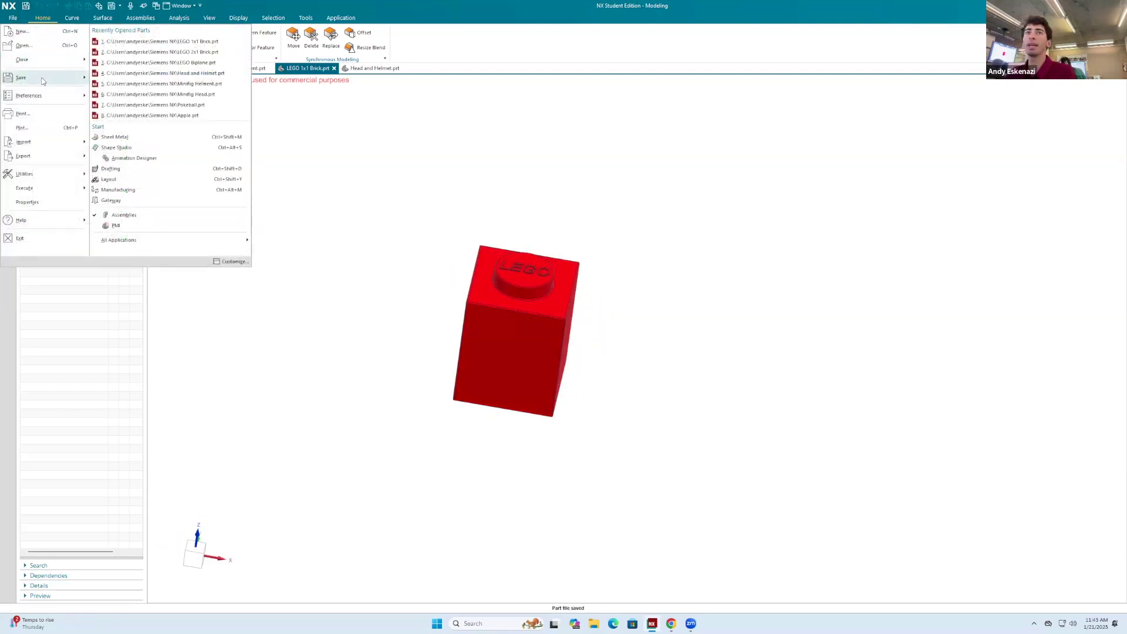
mouse_move(35, 77)
click(141, 79)
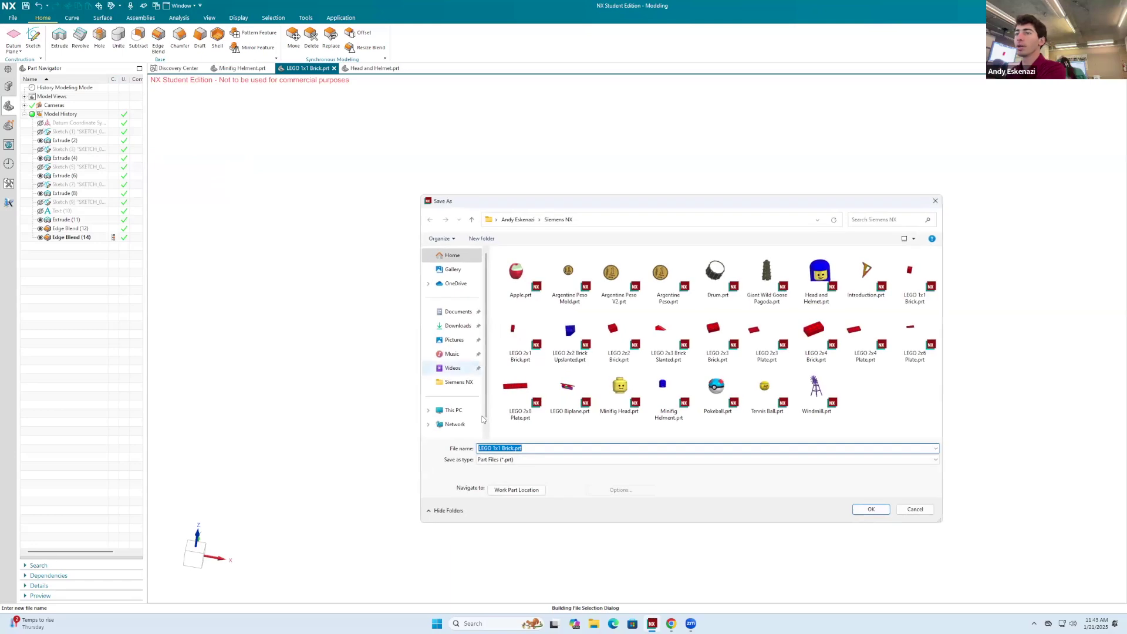
click(511, 448)
key(BackSpace)
key(BackSpace)
key(BackSpace)
key(BackSpace)
key(BackSpace)
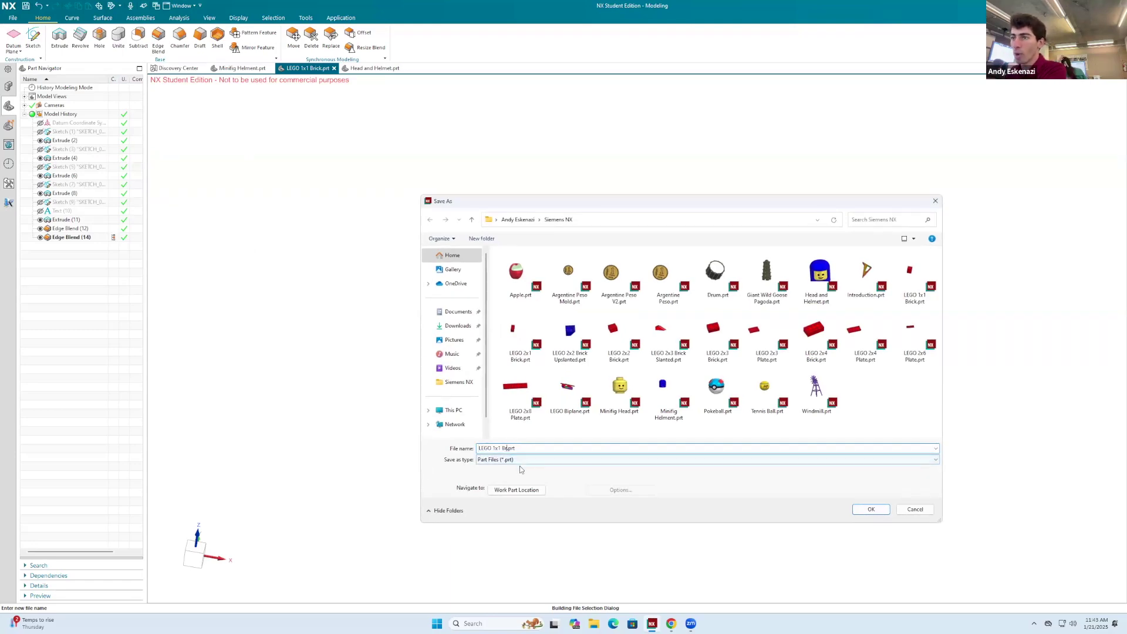
text(Plate)
click(873, 509)
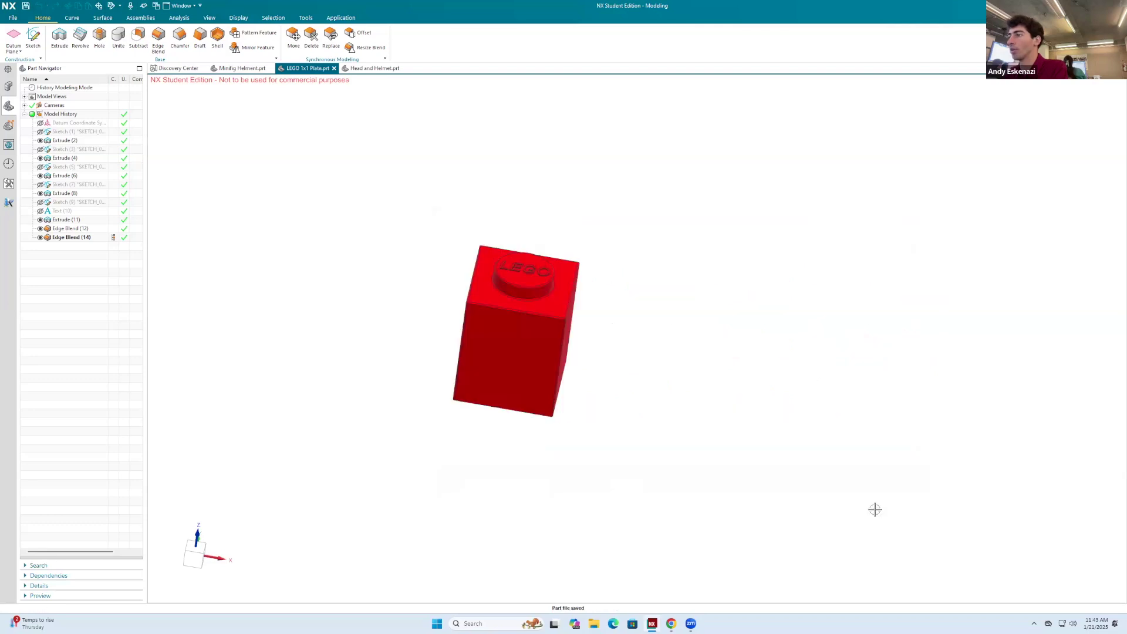
Create a new sketch on the rim face of the brick's hollow underside.
middle_drag(595, 364, 578, 319)
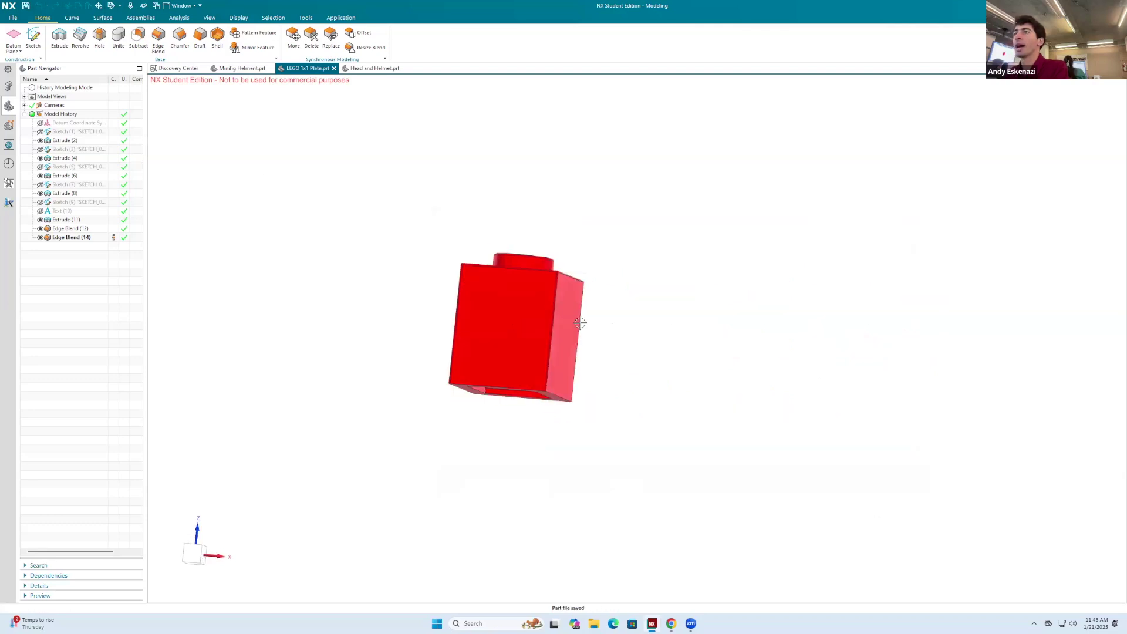
click(32, 36)
middle_drag(280, 272, 447, 341)
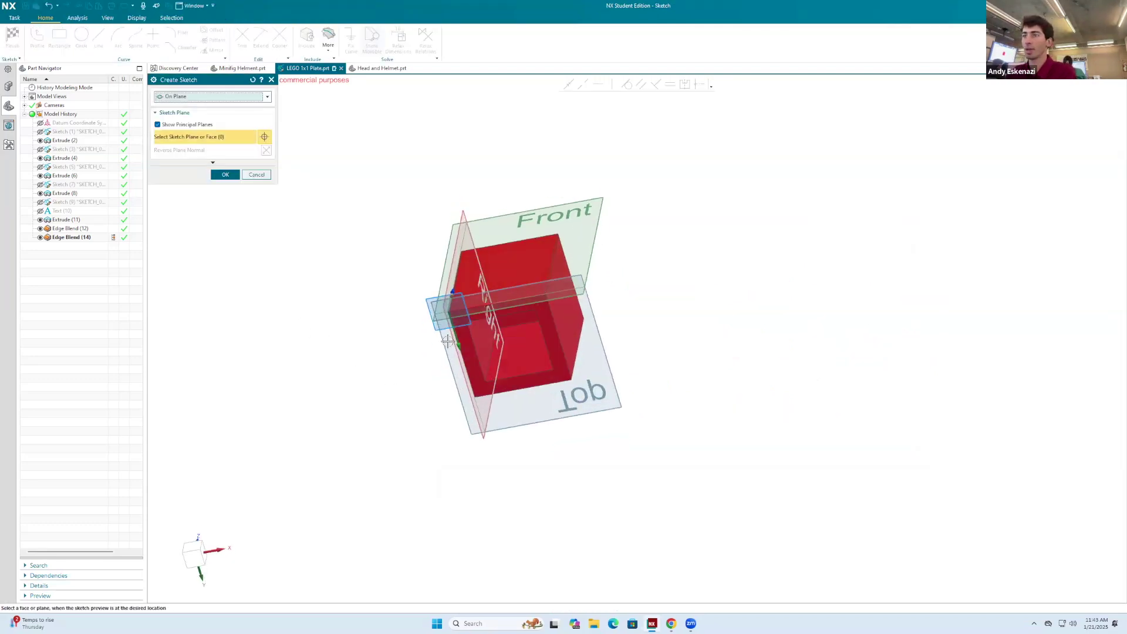
scroll(447, 340, up, 5)
click(492, 377)
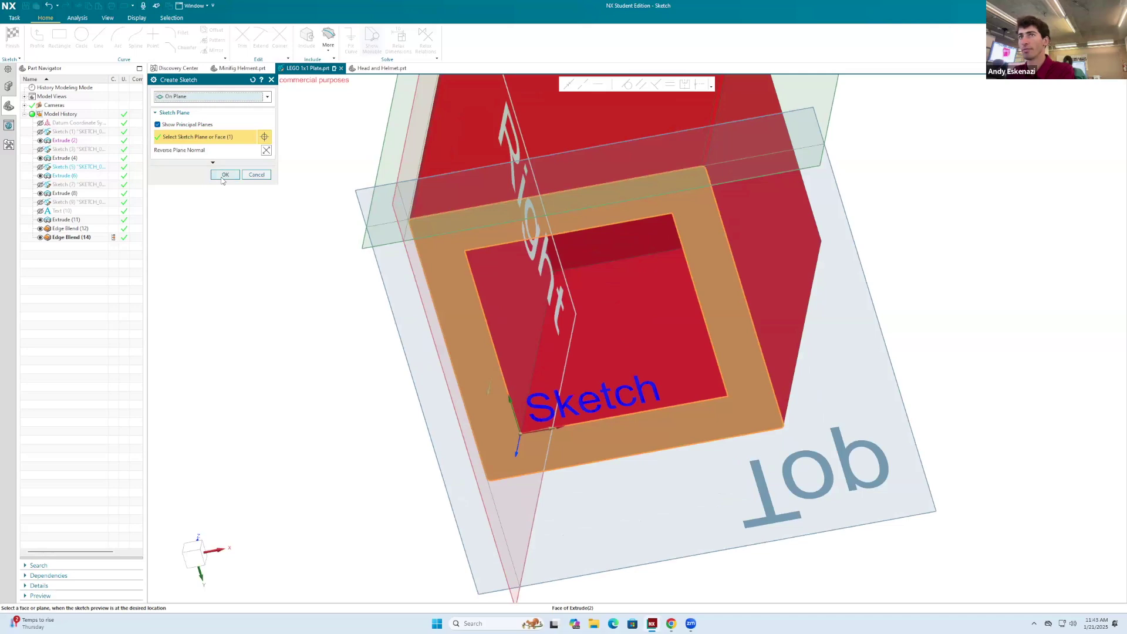
click(224, 175)
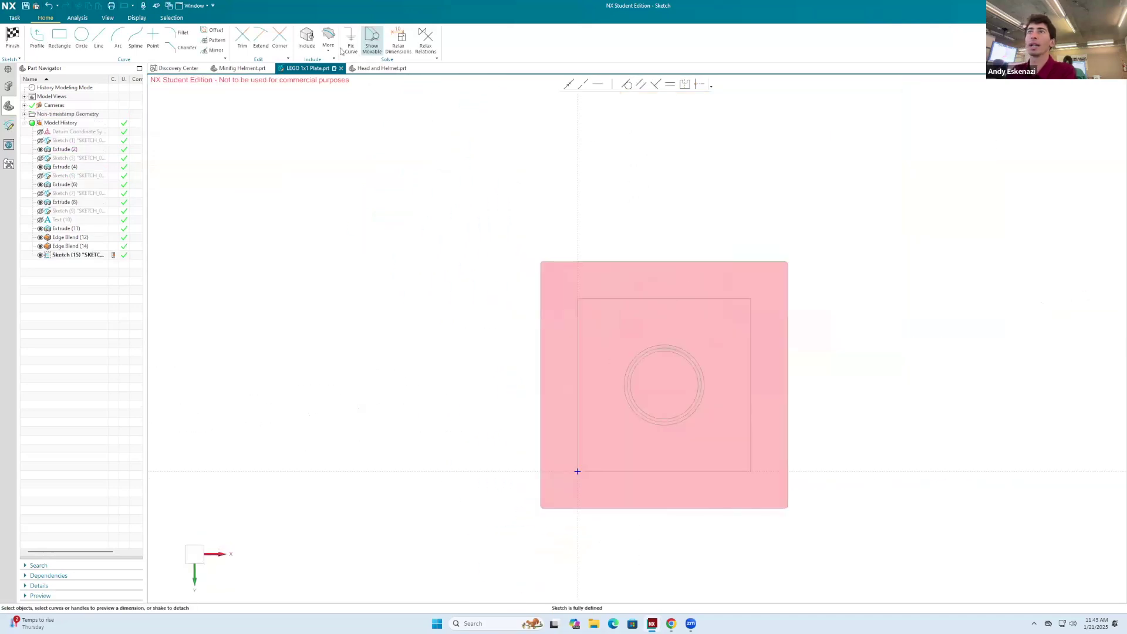
Project the outer edges and rounded corner edges of the brick's underside into the sketch and finish the sketch.
click(328, 44)
scroll(554, 261, up, 3)
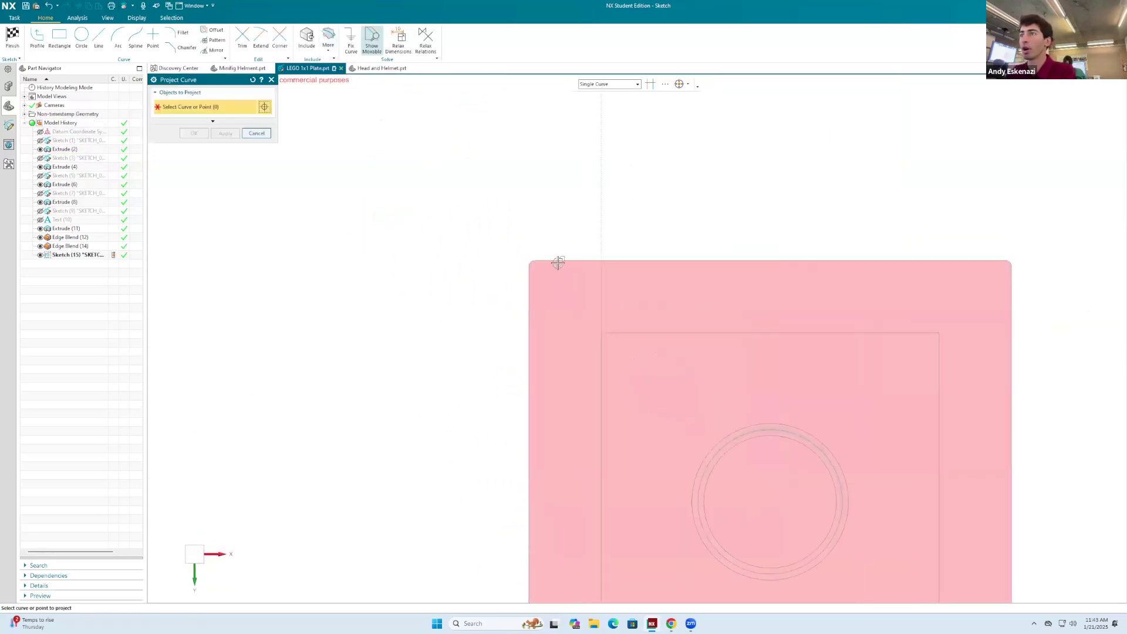
click(538, 260)
scroll(531, 262, up, 3)
click(530, 264)
click(528, 288)
scroll(524, 179, down, 4)
scroll(517, 477, up, 4)
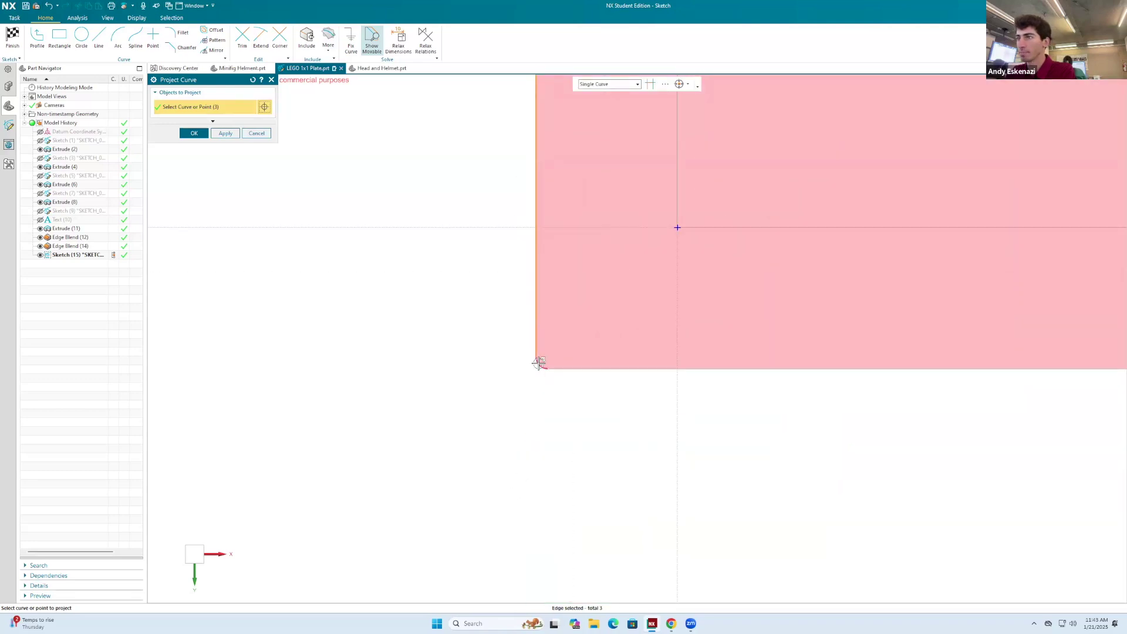
click(557, 368)
scroll(704, 382, down, 4)
scroll(798, 384, up, 4)
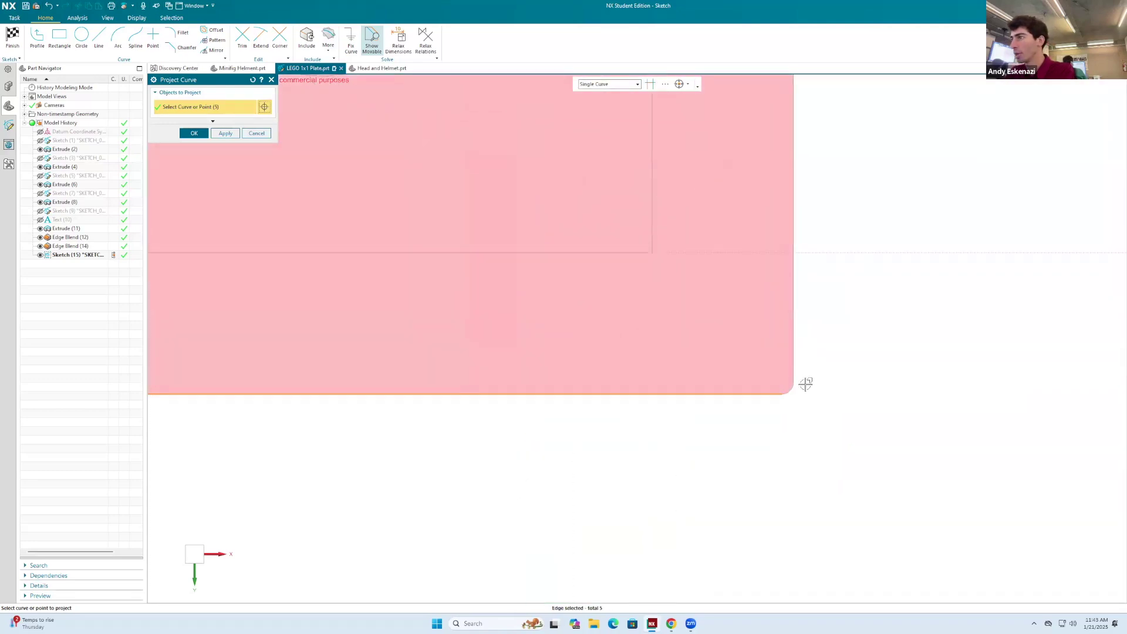
click(784, 359)
scroll(736, 229, down, 5)
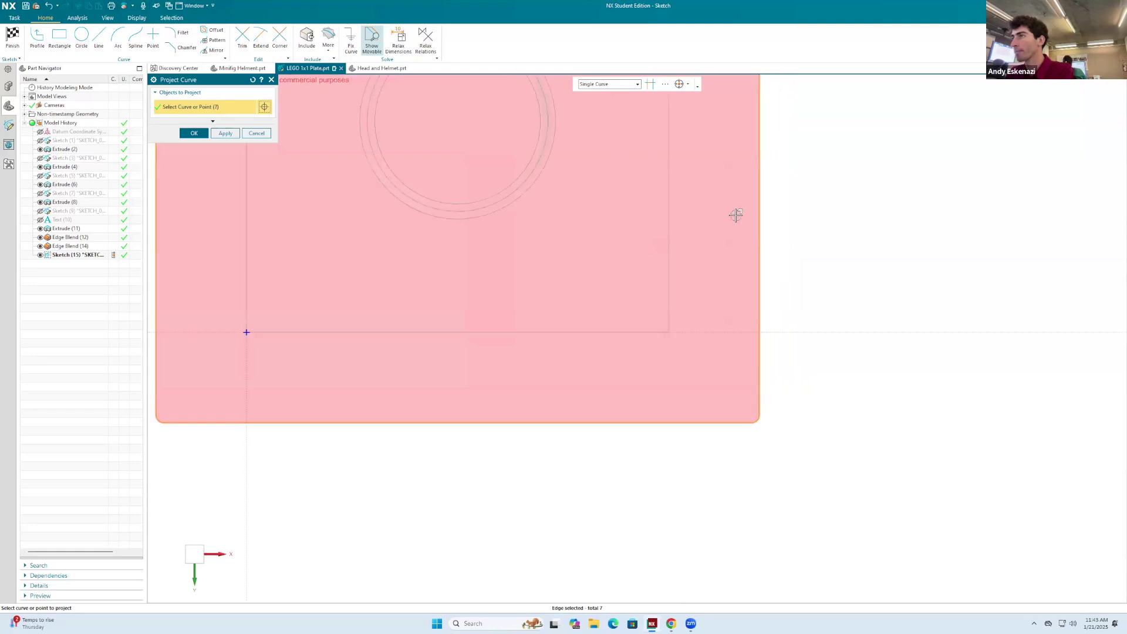
scroll(742, 244, up, 5)
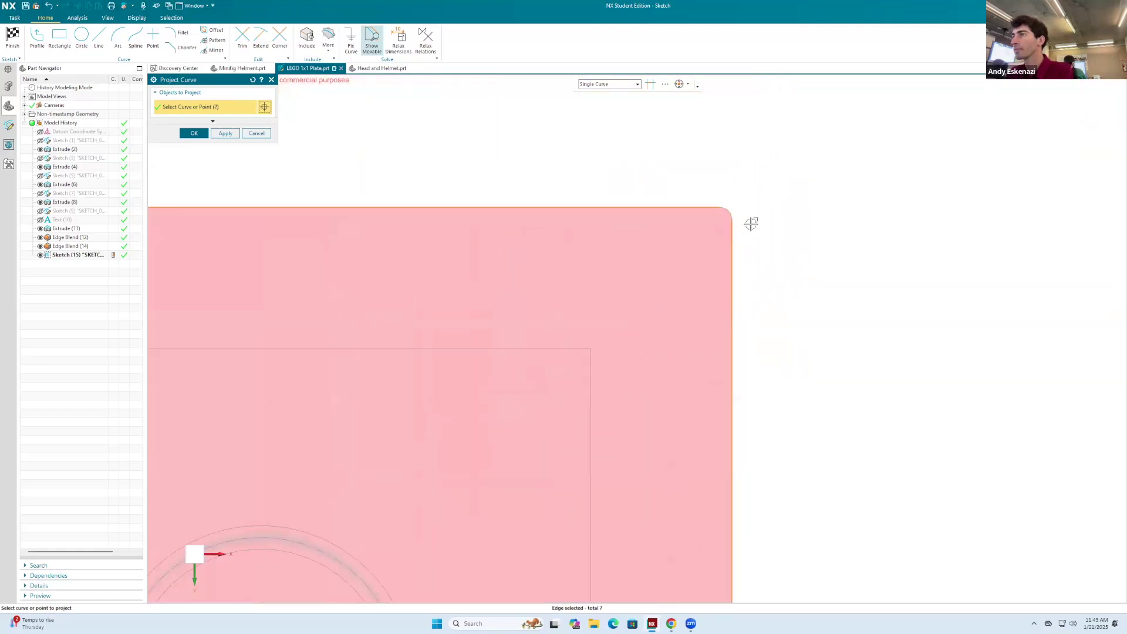
click(231, 134)
click(271, 80)
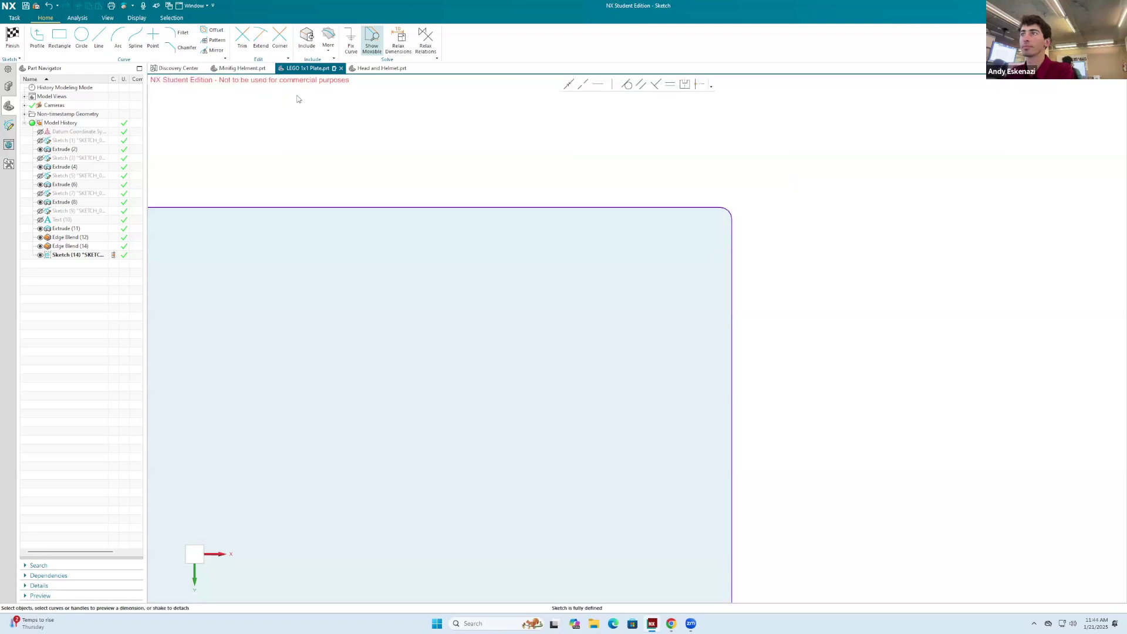
scroll(709, 244, down, 5)
middle_drag(709, 244, 311, 103)
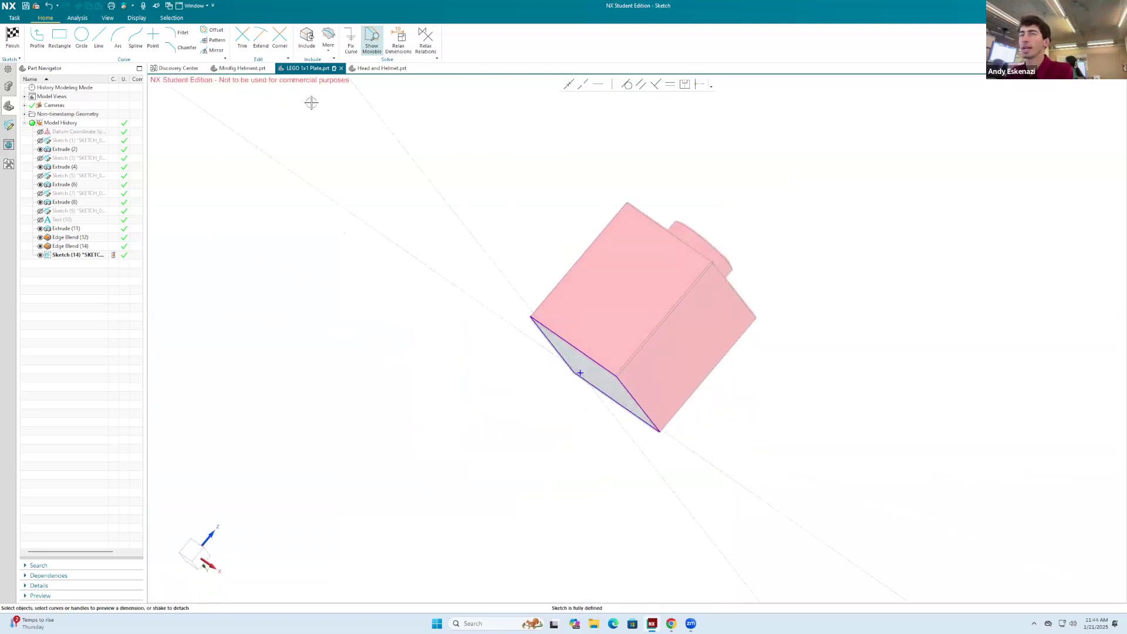
click(13, 36)
Cut away the lower part of the brick by extruding the projected outline with Subtract from 0 to -2*(9.6/3) mm.
click(60, 36)
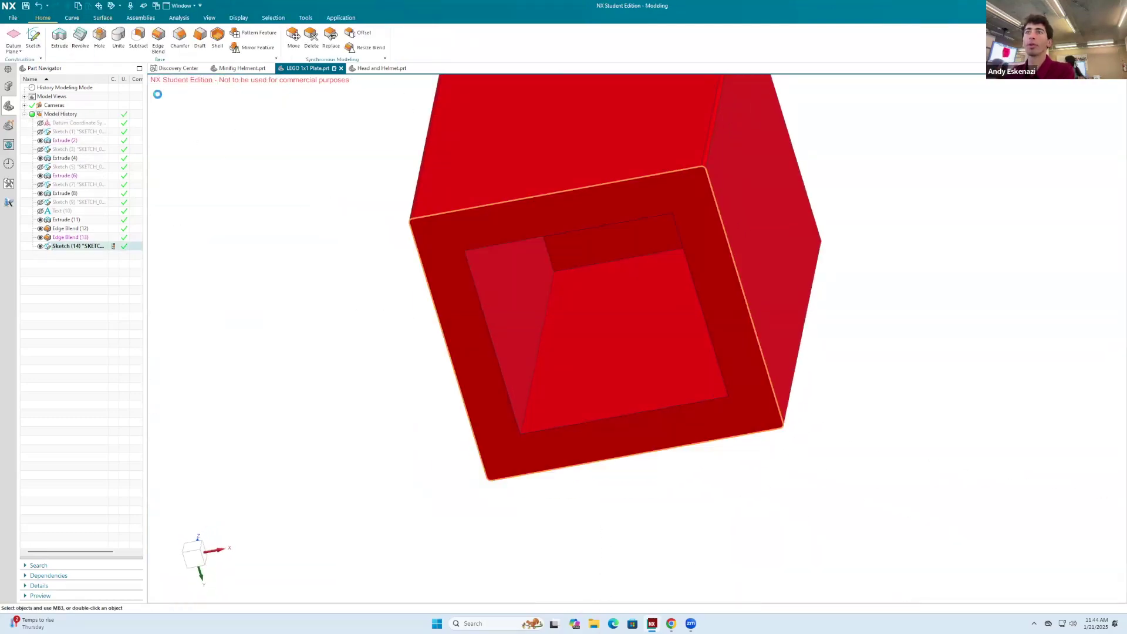
scroll(465, 209, down, 3)
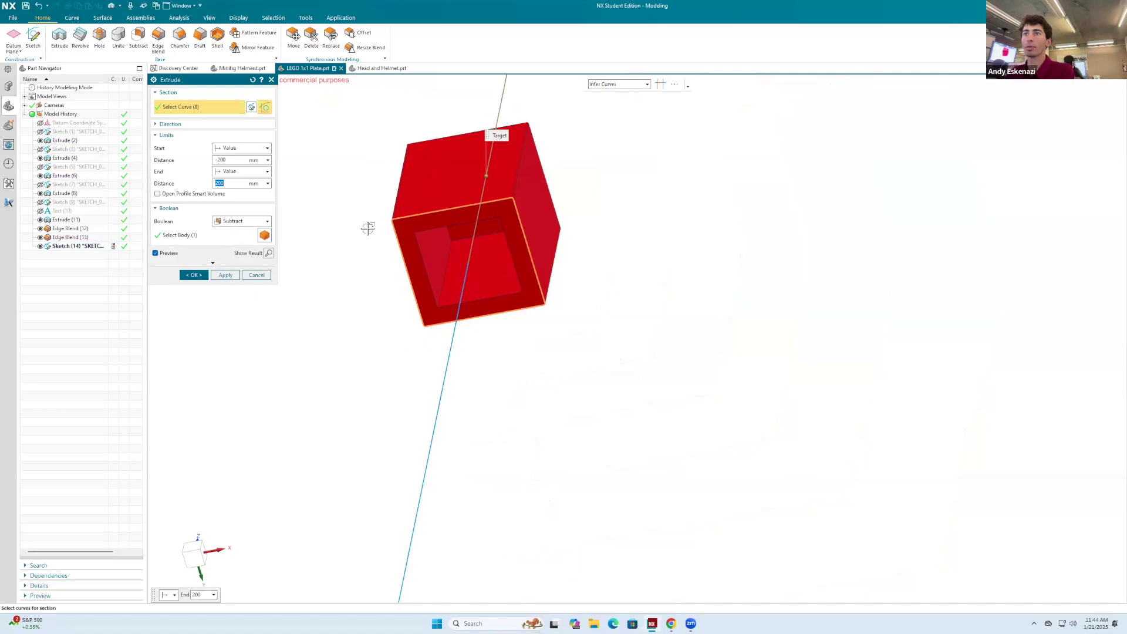
click(233, 158)
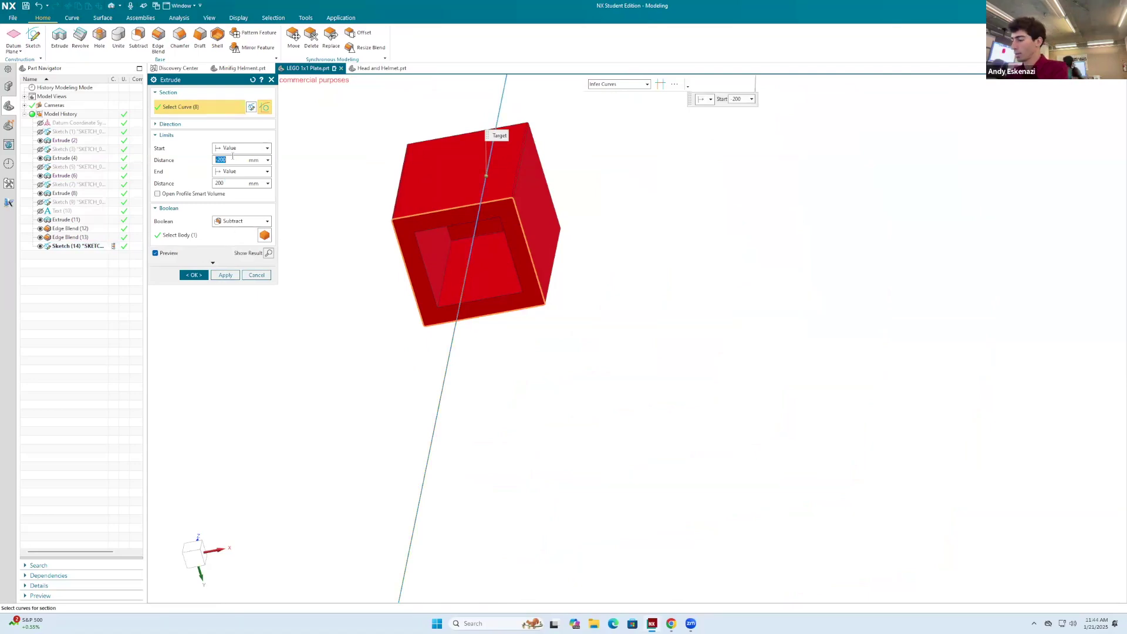
click(232, 183)
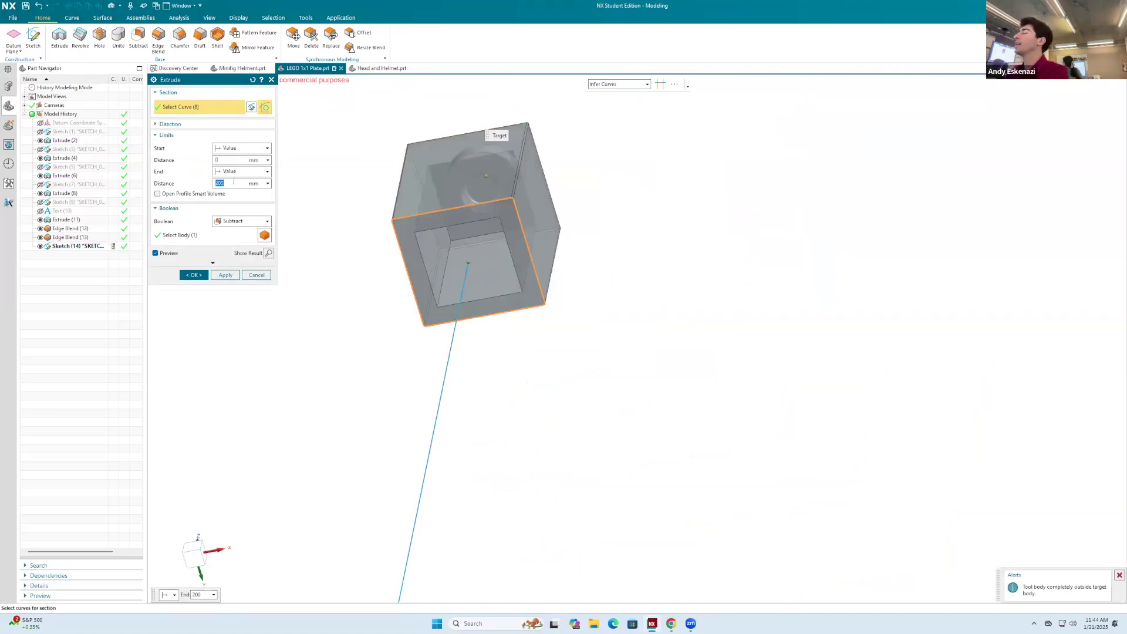
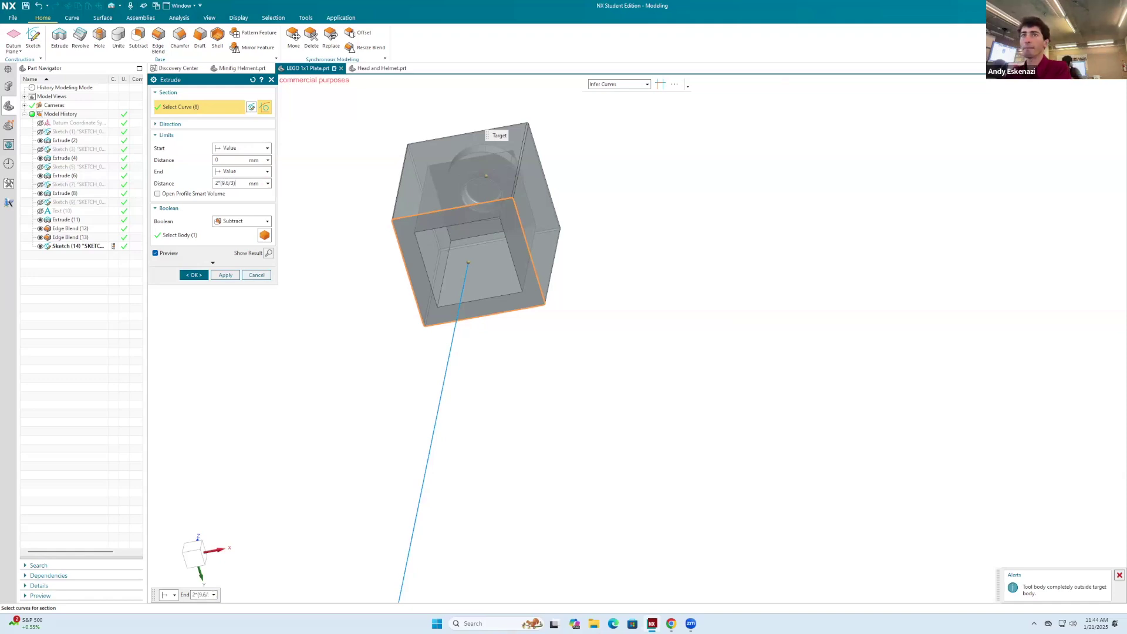
click(237, 183)
middle_drag(470, 253, 488, 284)
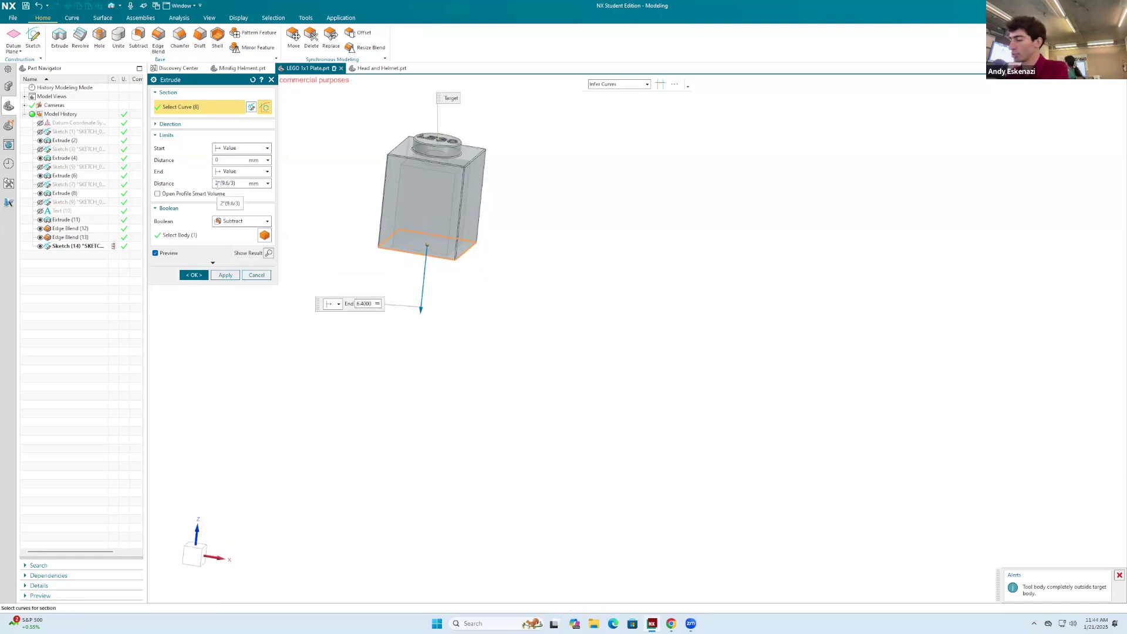
key(Return)
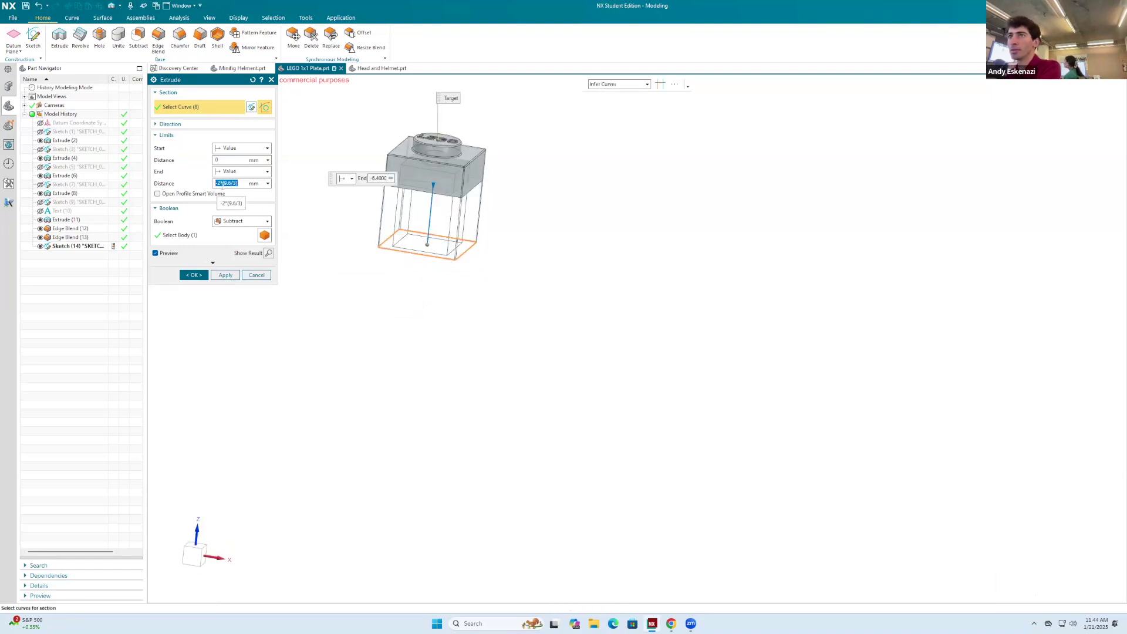
click(194, 275)
Hide the projected outline sketch below the plate and save the 1x1 plate part.
middle_drag(533, 269, 498, 200)
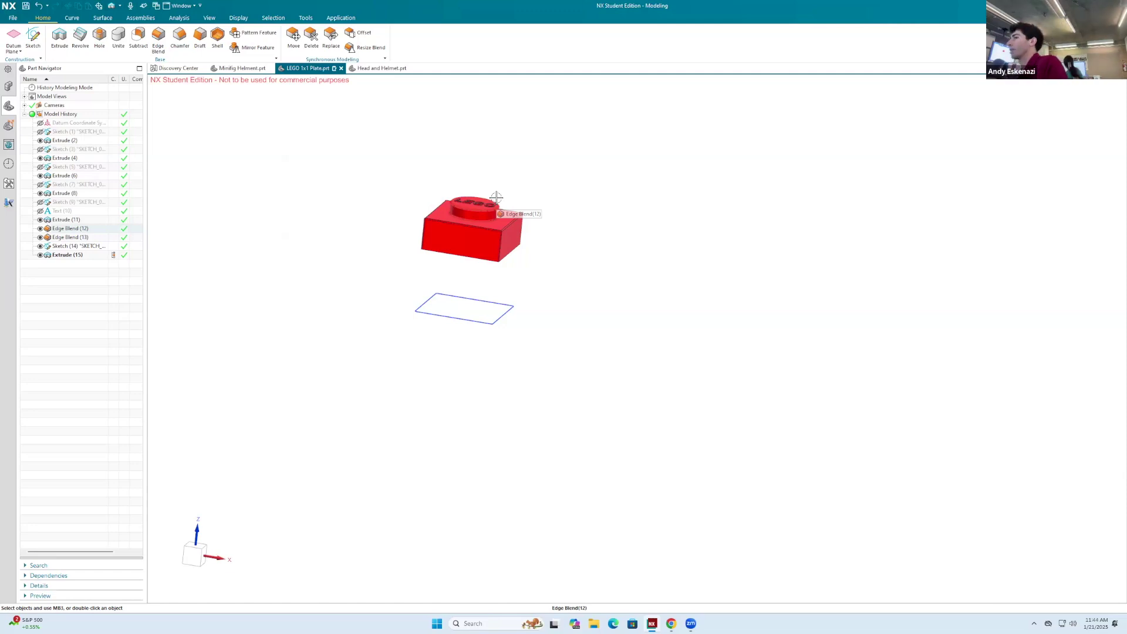
right_click(508, 311)
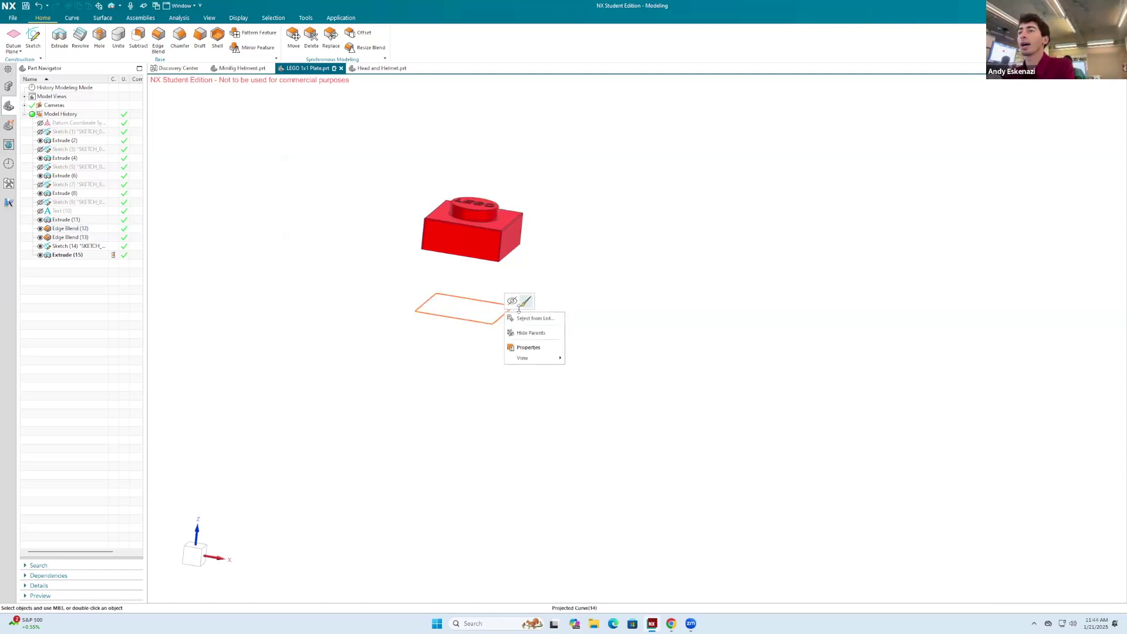
click(509, 304)
click(25, 7)
Open the LEGO Biplane.prt assembly and orient it for placing more parts.
click(14, 19)
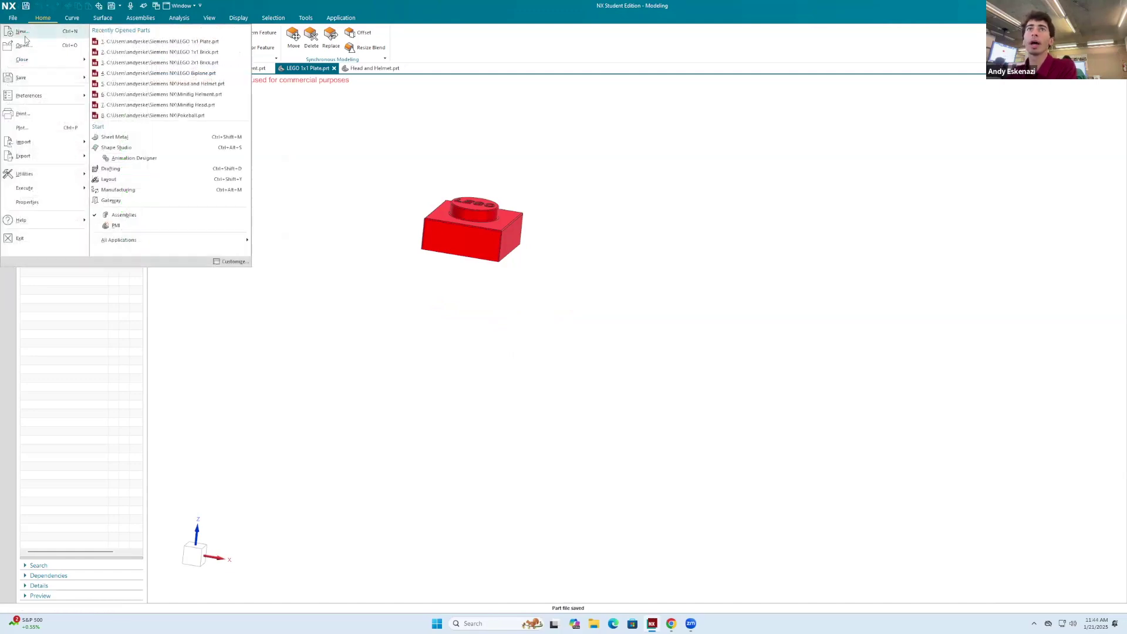
click(23, 45)
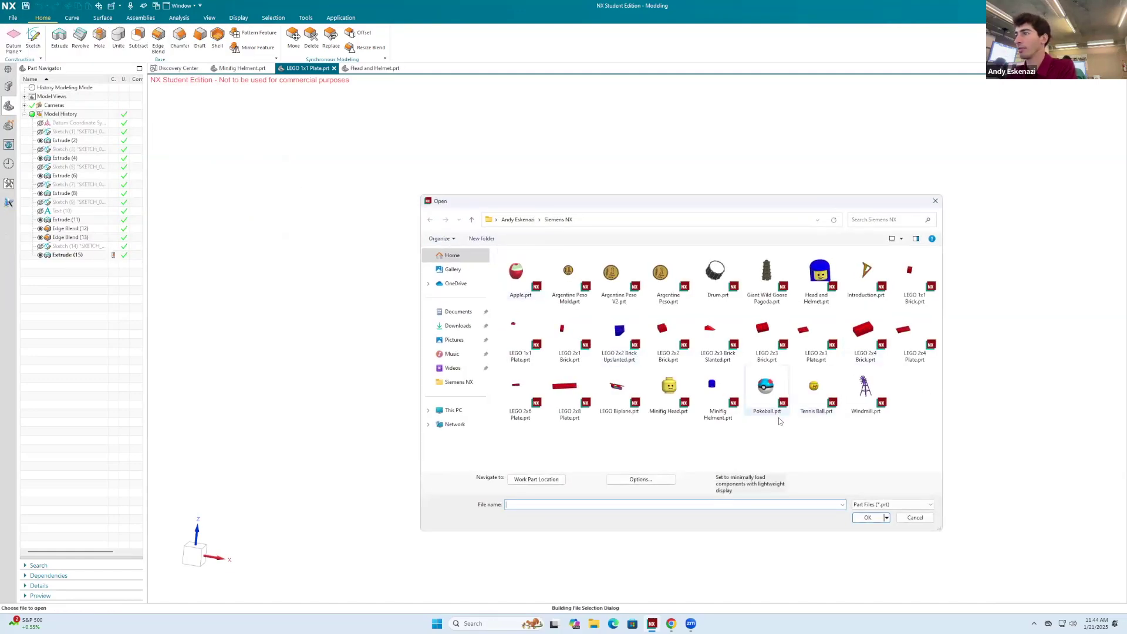
click(607, 413)
click(871, 521)
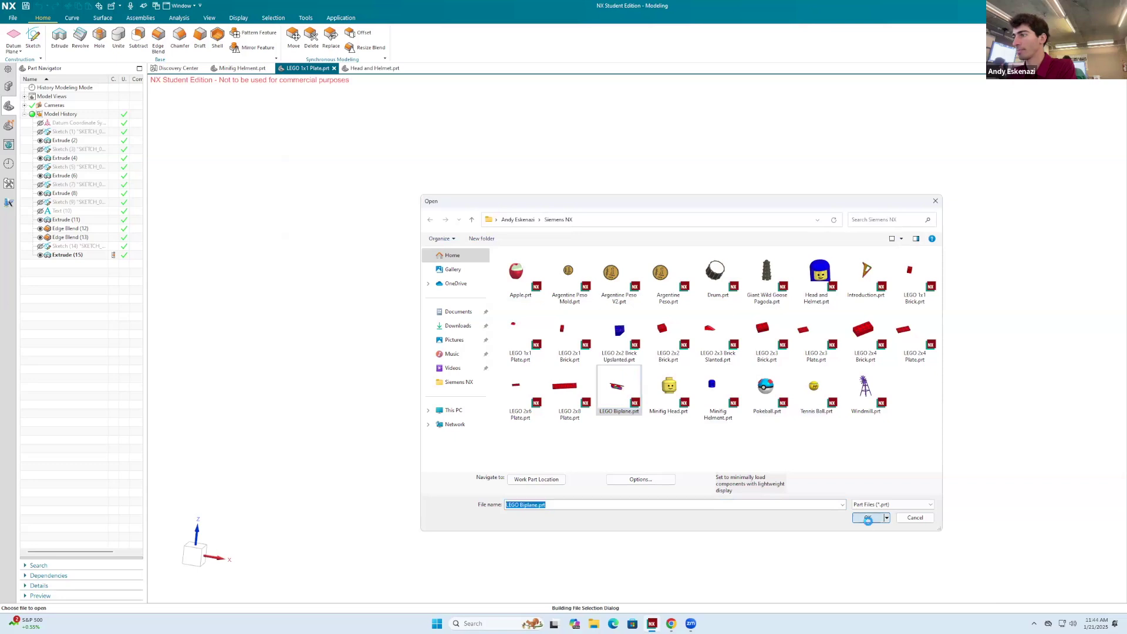
click(563, 324)
middle_drag(563, 326, 645, 321)
scroll(466, 342, up, 3)
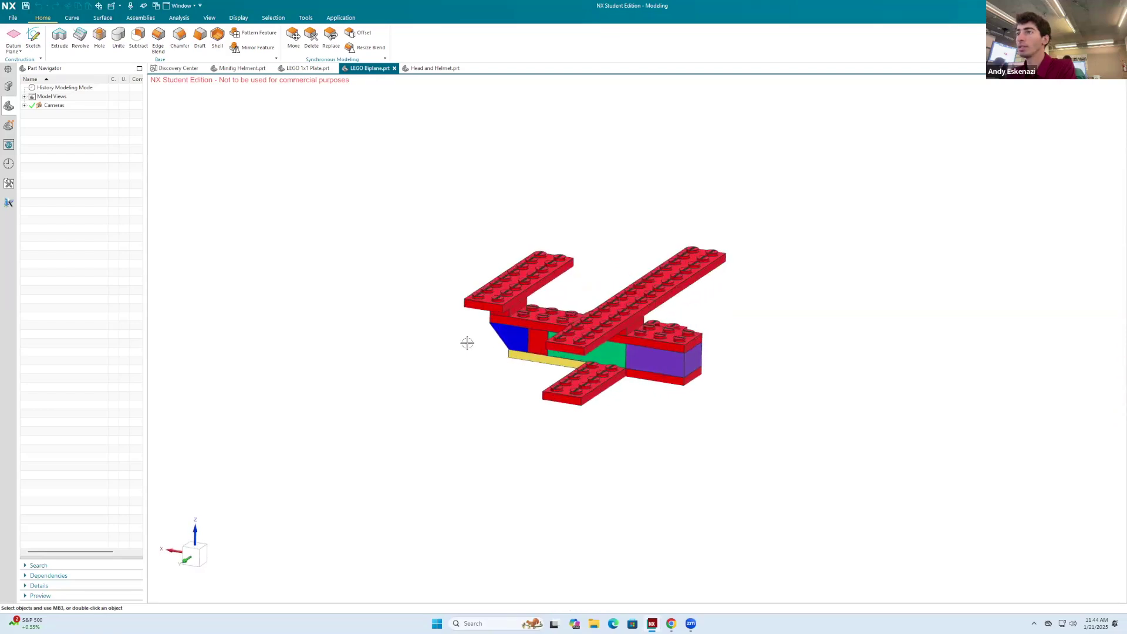
scroll(569, 305, up, 3)
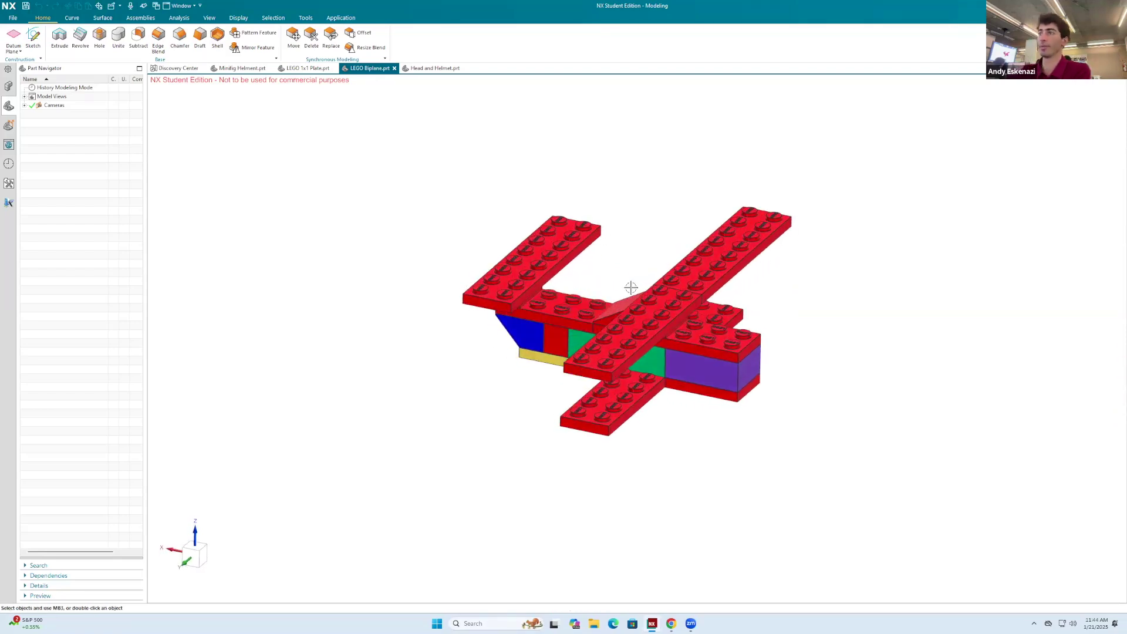
scroll(629, 289, down, 5)
middle_drag(629, 294, 372, 236)
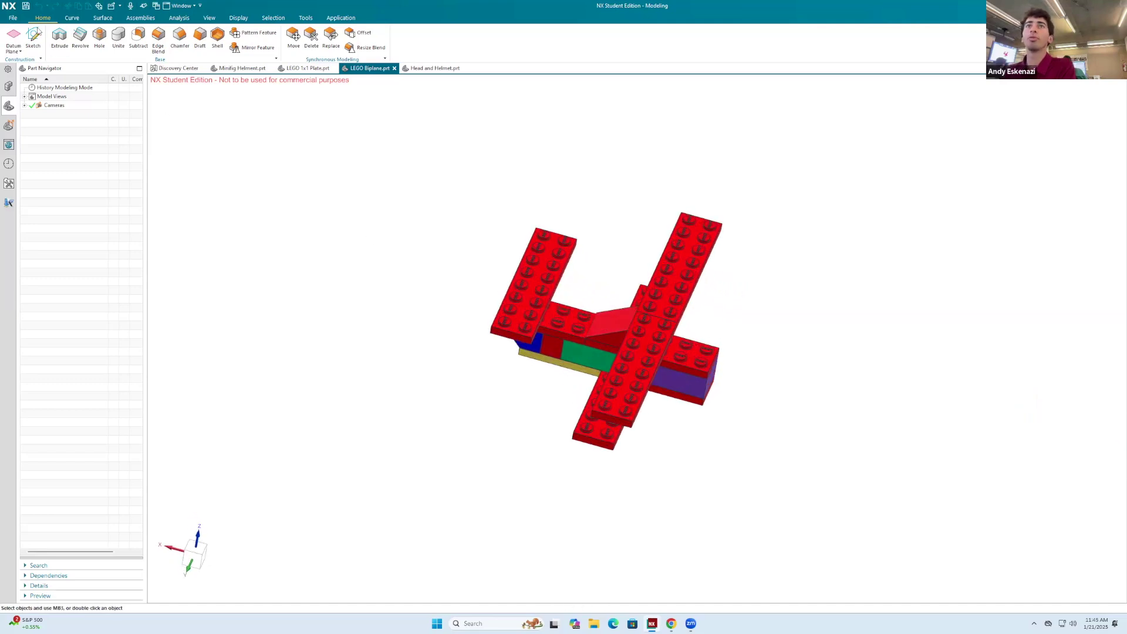
Add one LEGO 1x1 Plate component to the assembly, placed in the empty space beside the biplane's tail.
click(144, 19)
click(56, 52)
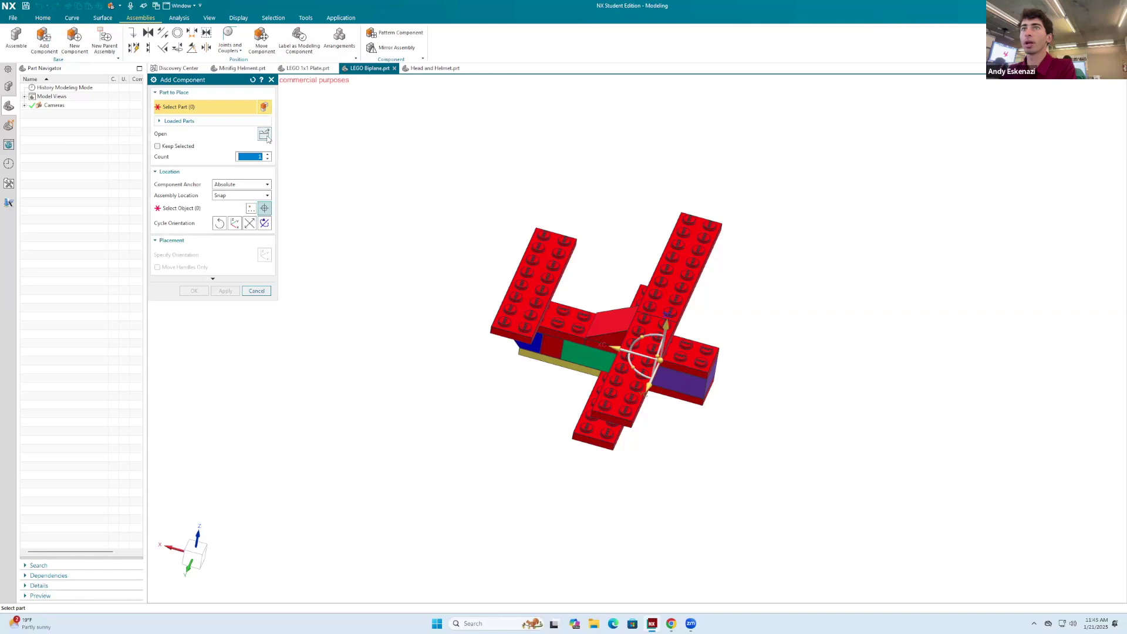
click(264, 135)
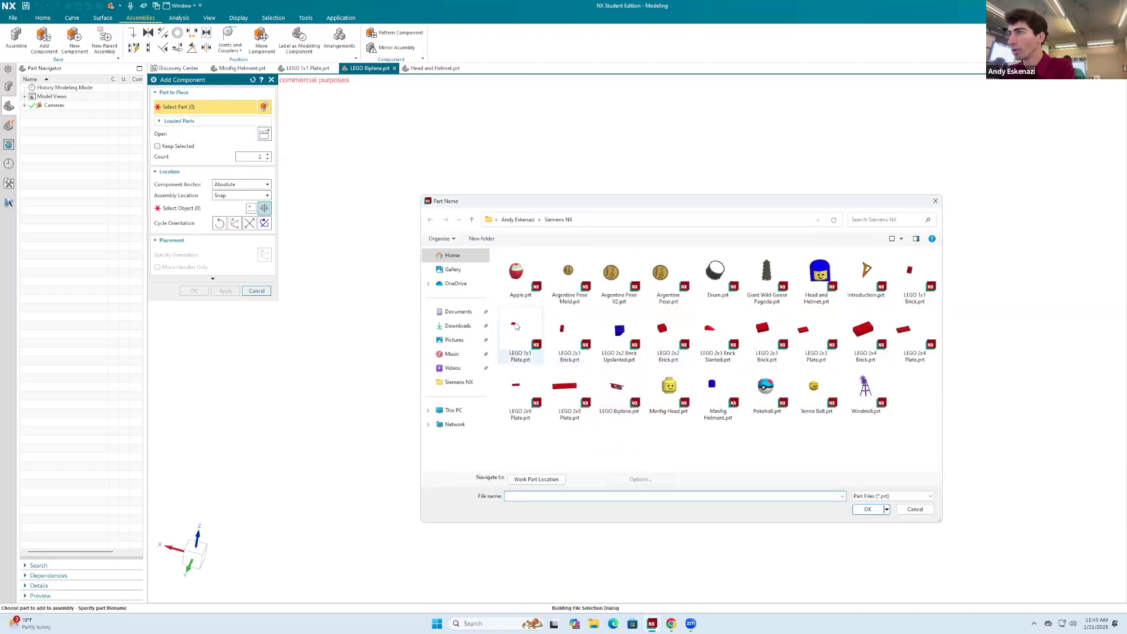
click(517, 337)
click(868, 509)
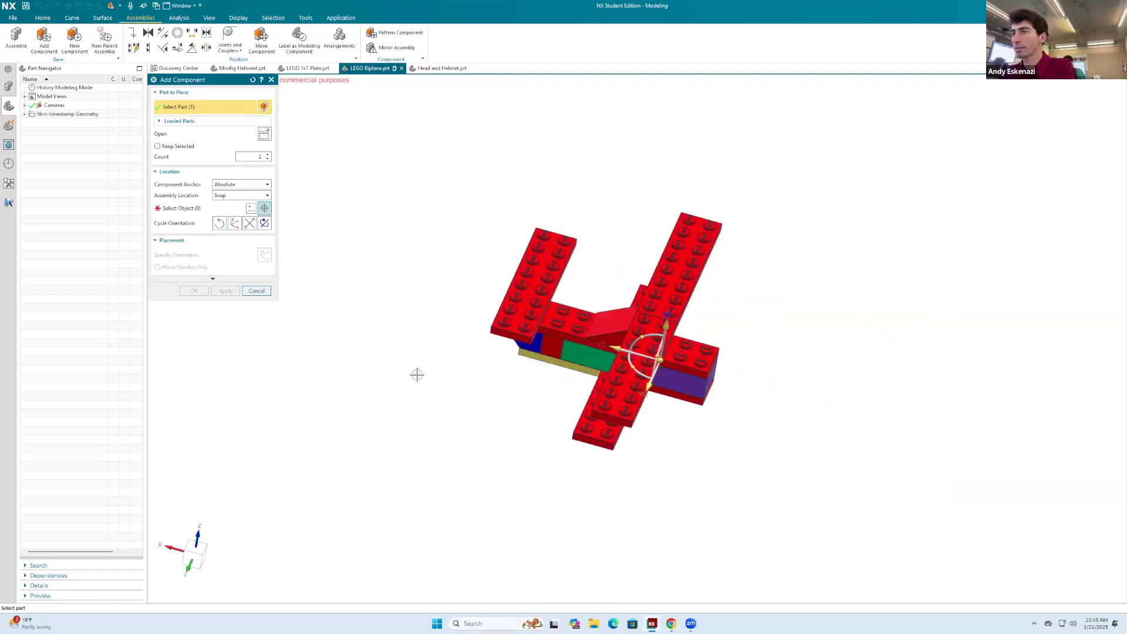
click(448, 431)
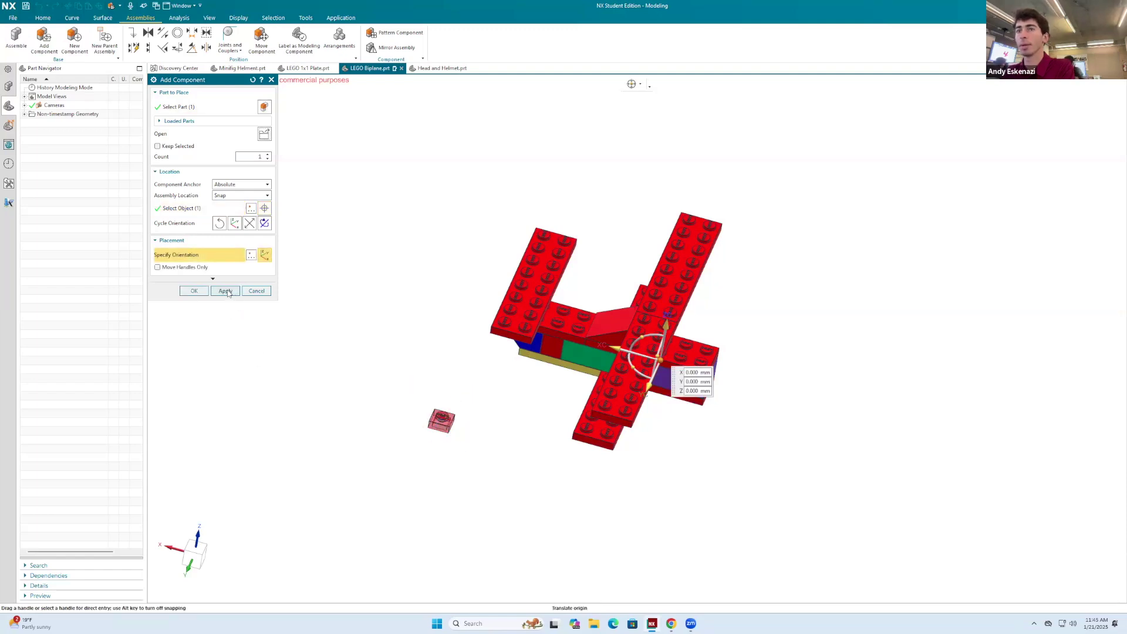
click(226, 291)
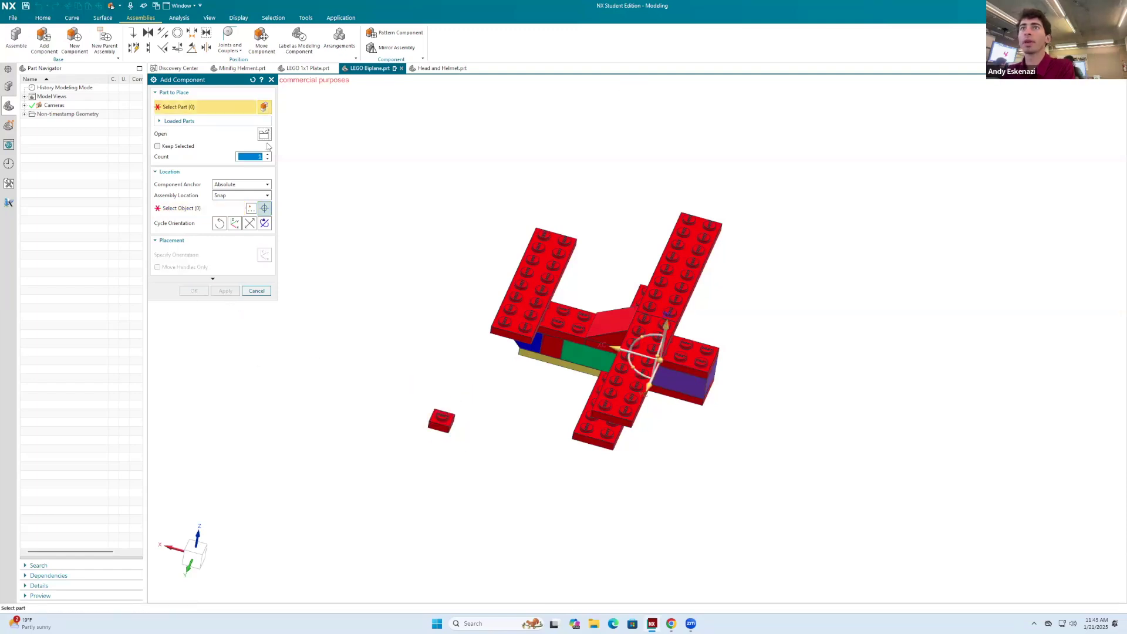
Add a LEGO 1x1 Brick component to the assembly, placed in the empty space near the loose 1x1 plate.
click(912, 280)
click(868, 509)
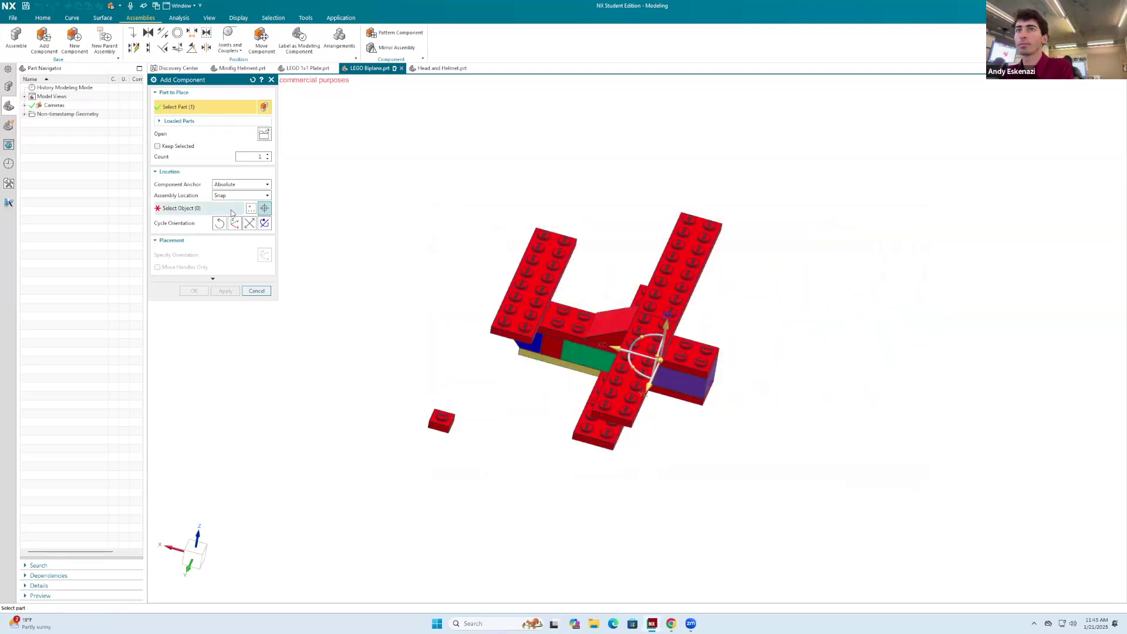
click(418, 392)
click(225, 291)
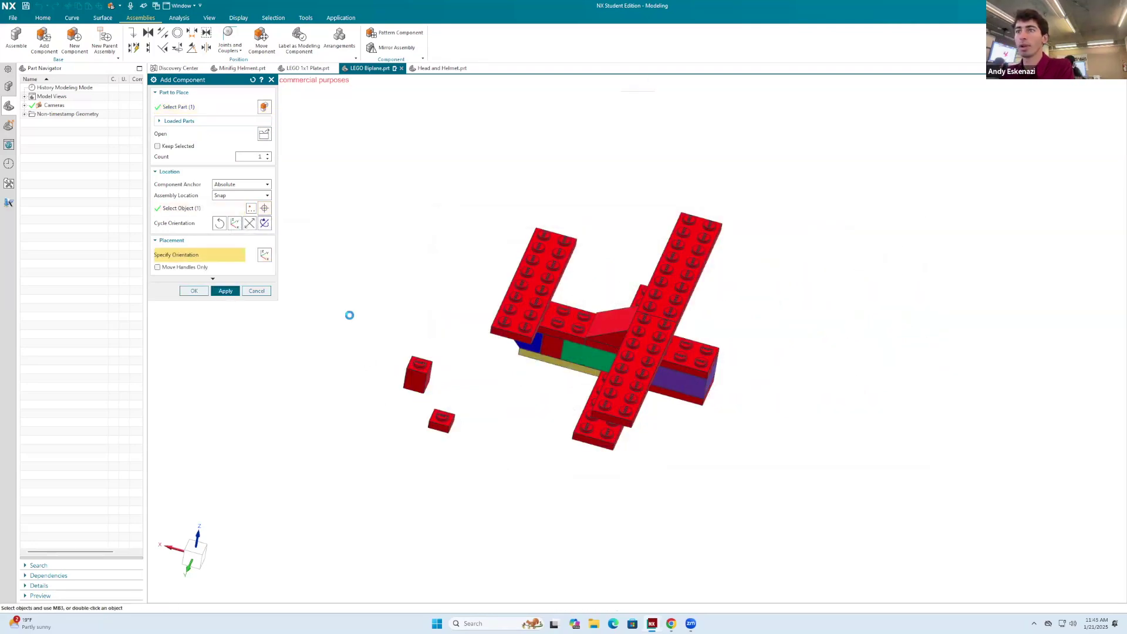
click(271, 80)
Add a second LEGO 1x1 Brick component beside the loose 1x1 plate and first 1x1 brick.
scroll(384, 347, up, 5)
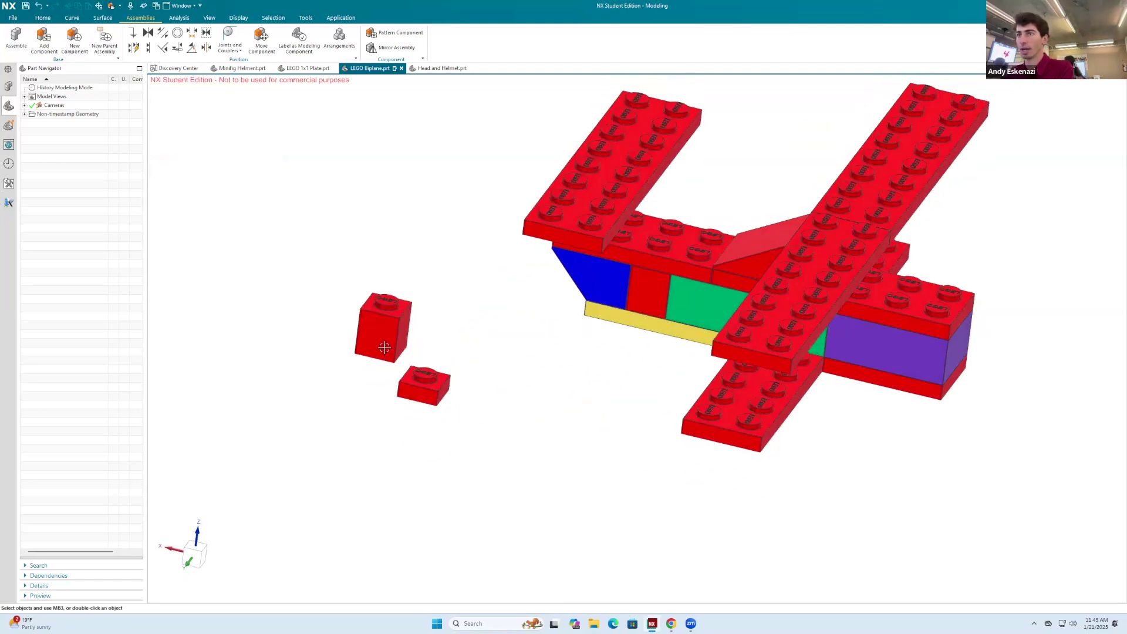
click(45, 40)
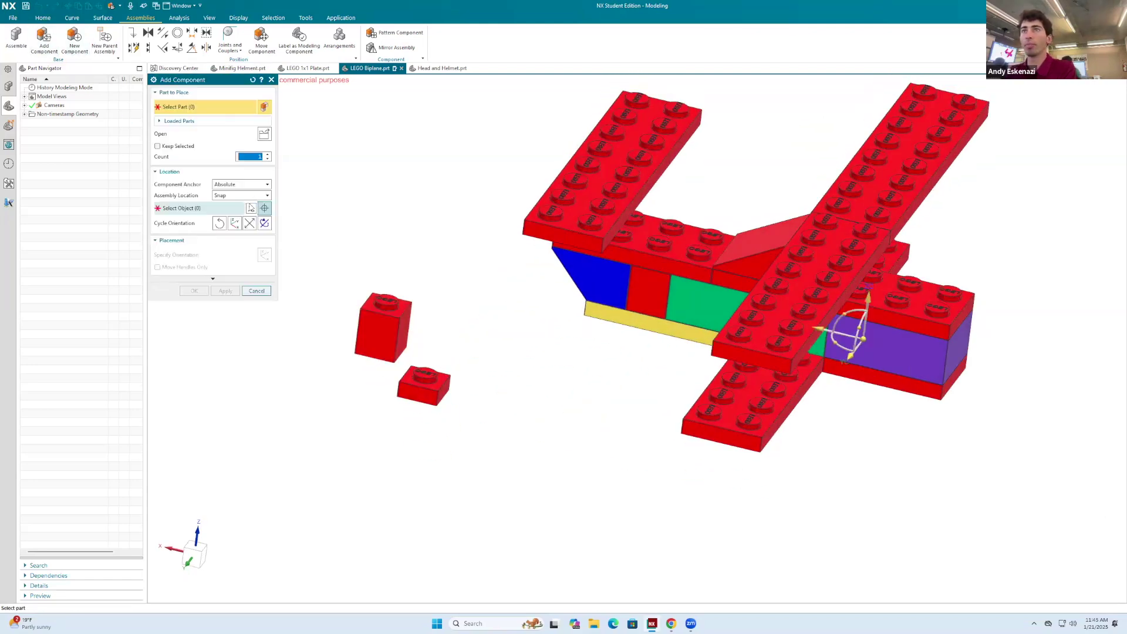
click(264, 134)
click(912, 273)
click(867, 509)
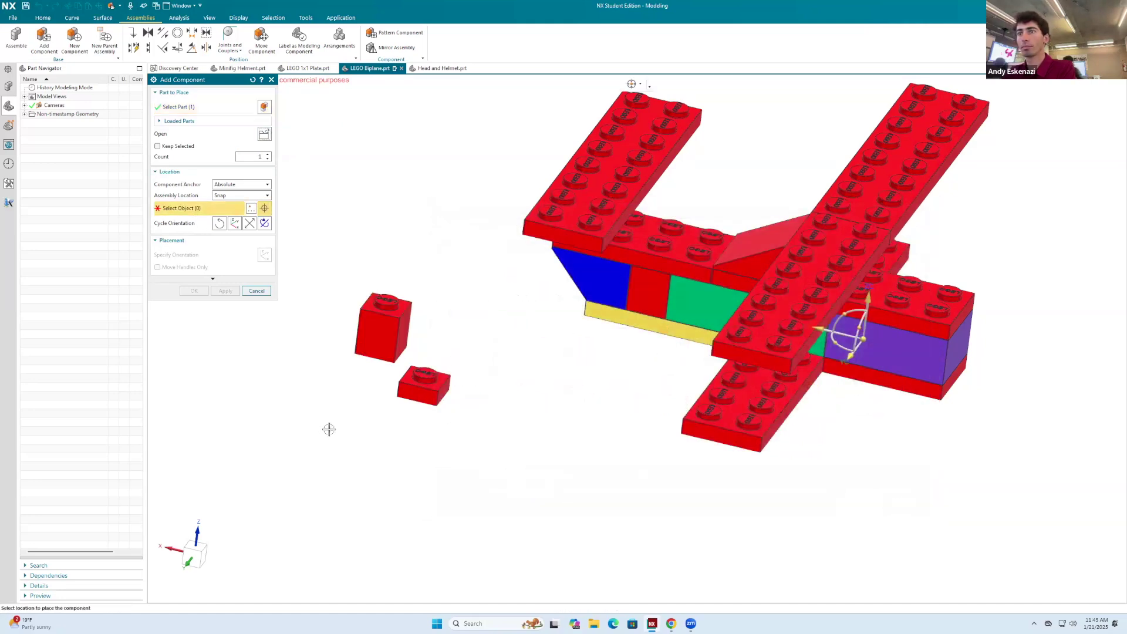
click(385, 443)
click(225, 290)
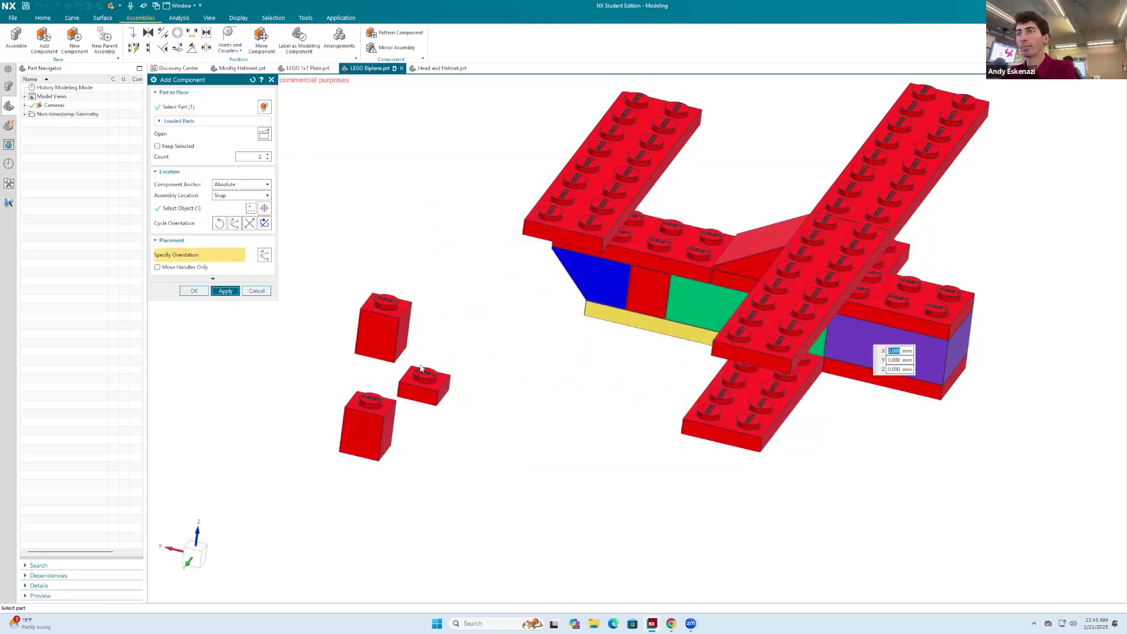
scroll(372, 329, up, 2)
scroll(562, 334, down, 3)
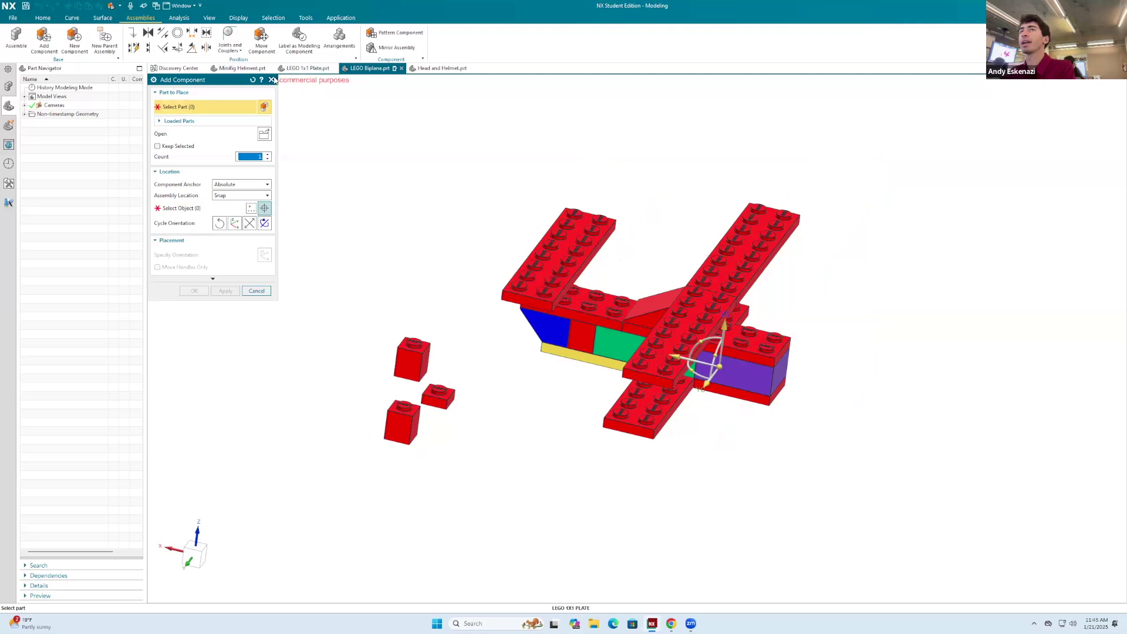
click(271, 79)
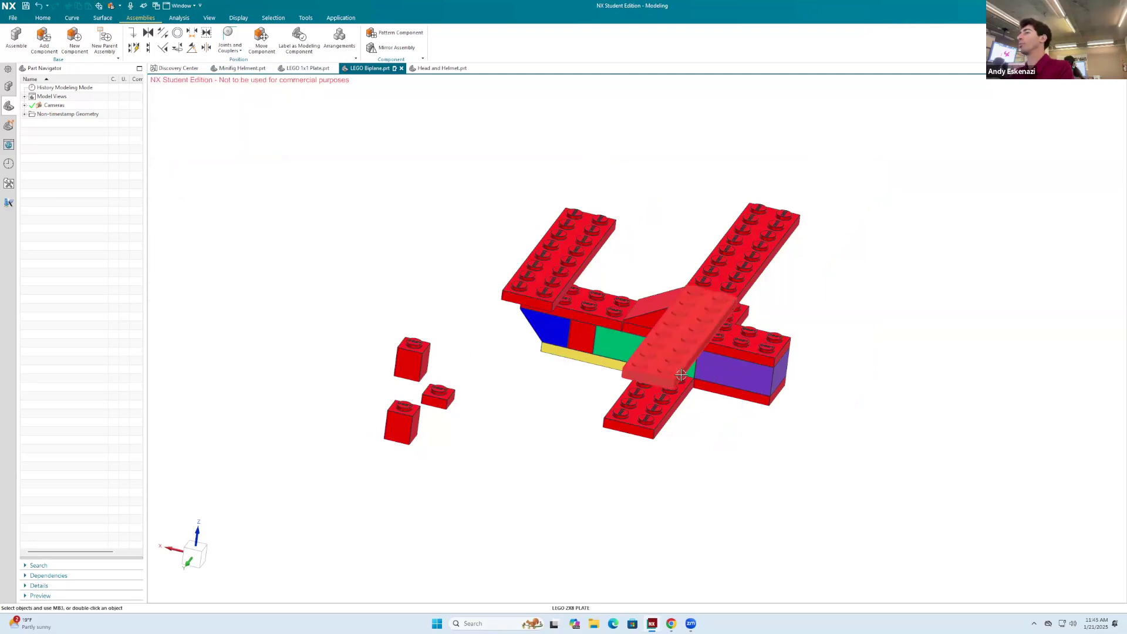
Constrain the first loose 1x1 brick's underside to touch the top face of the loose 1x1 plate.
scroll(441, 317, up, 4)
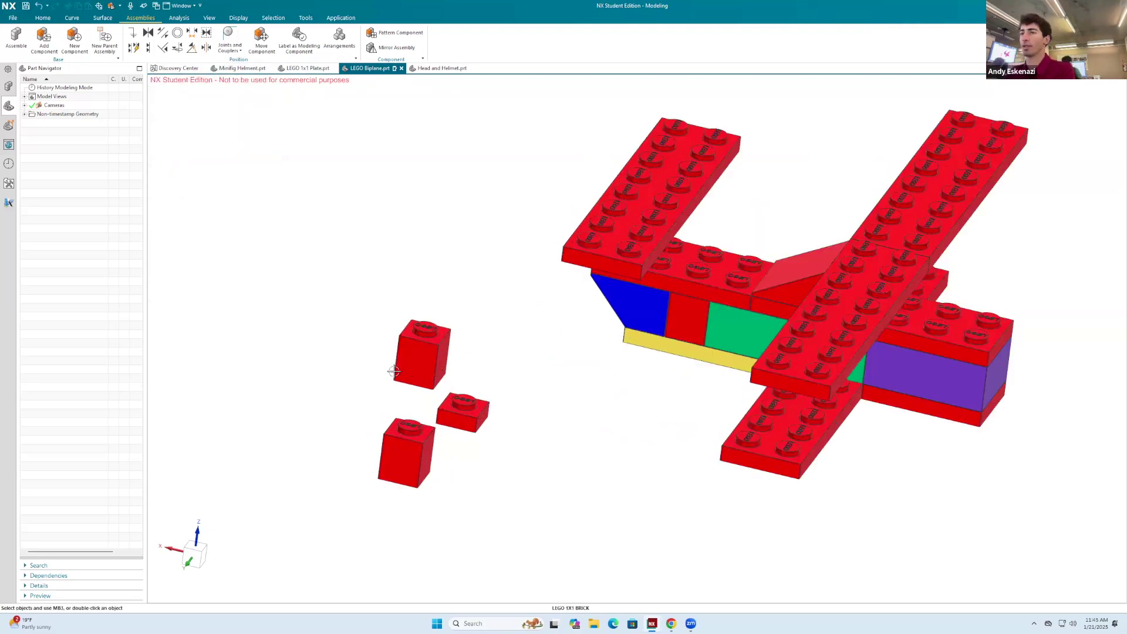
click(148, 47)
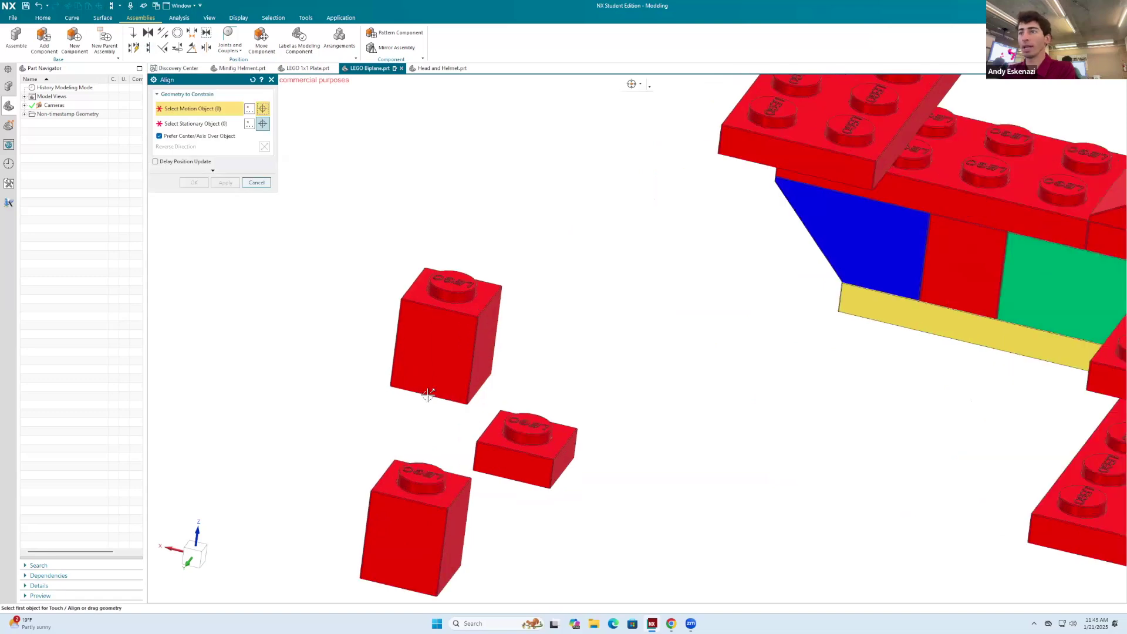
scroll(496, 308, up, 5)
scroll(529, 452, down, 5)
scroll(521, 446, up, 4)
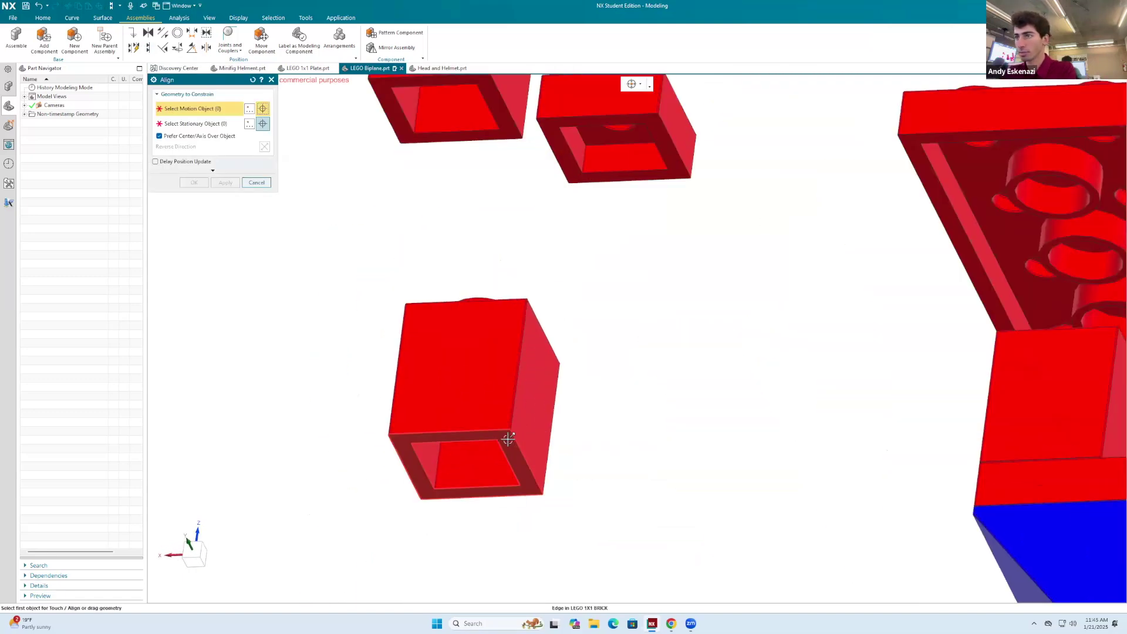
click(515, 465)
scroll(617, 360, down, 4)
middle_drag(605, 404, 613, 434)
scroll(613, 434, up, 5)
click(613, 432)
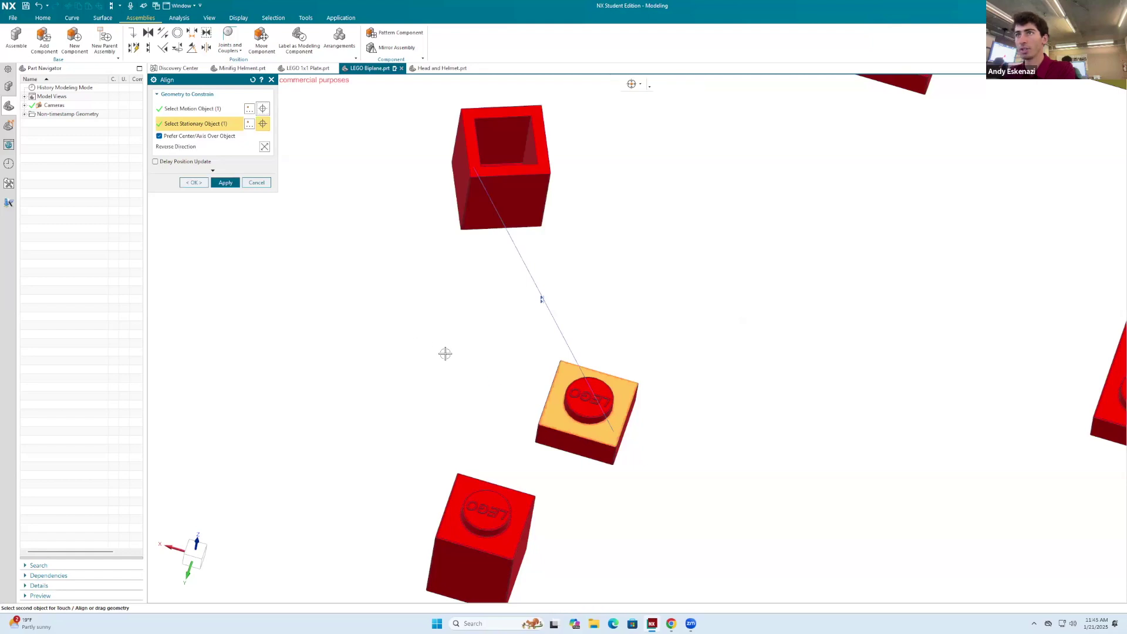
scroll(372, 234, down, 5)
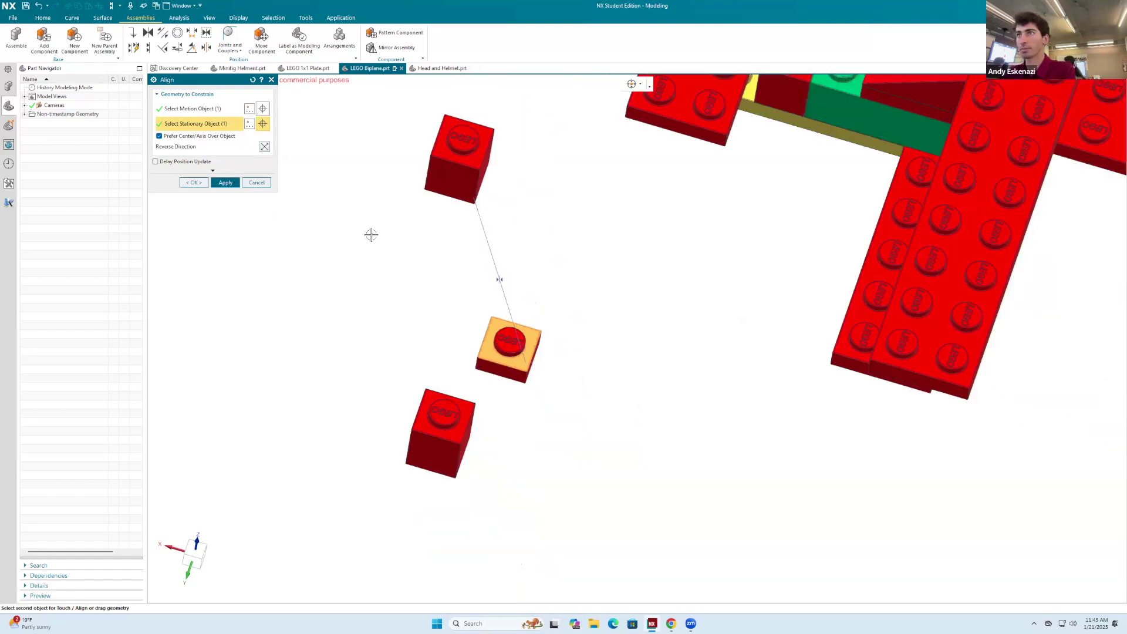
middle_click(411, 194)
Align the brick's stud axis with the stud axis of the 1x1 plate beneath it.
scroll(414, 185, up, 5)
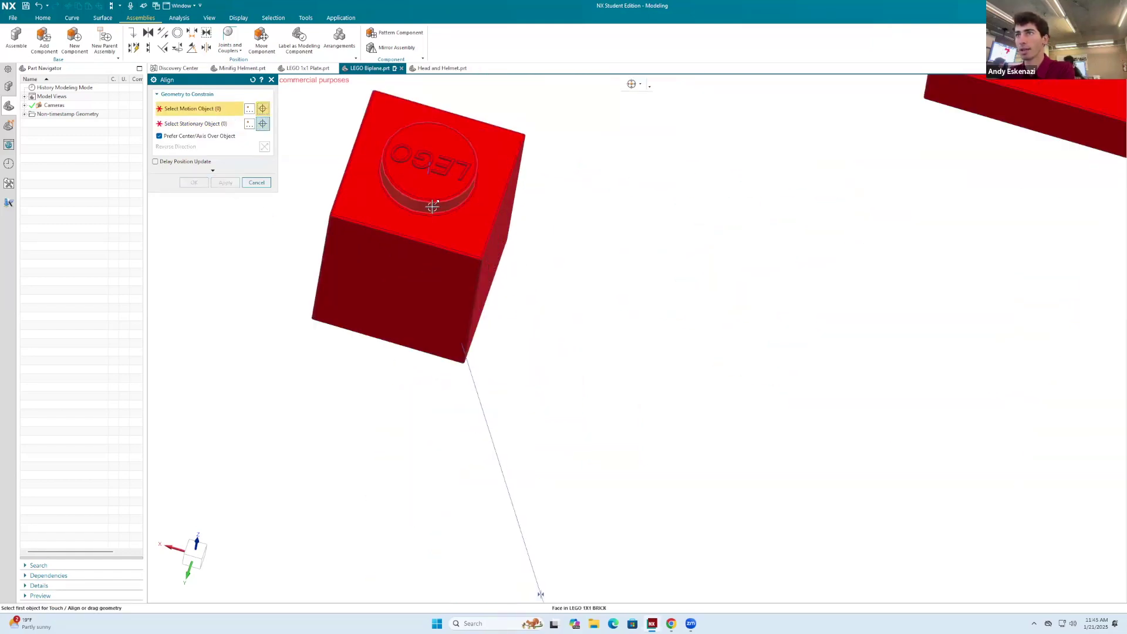
click(414, 185)
scroll(414, 185, down, 4)
scroll(503, 402, up, 4)
click(457, 401)
scroll(464, 394, up, 2)
click(225, 183)
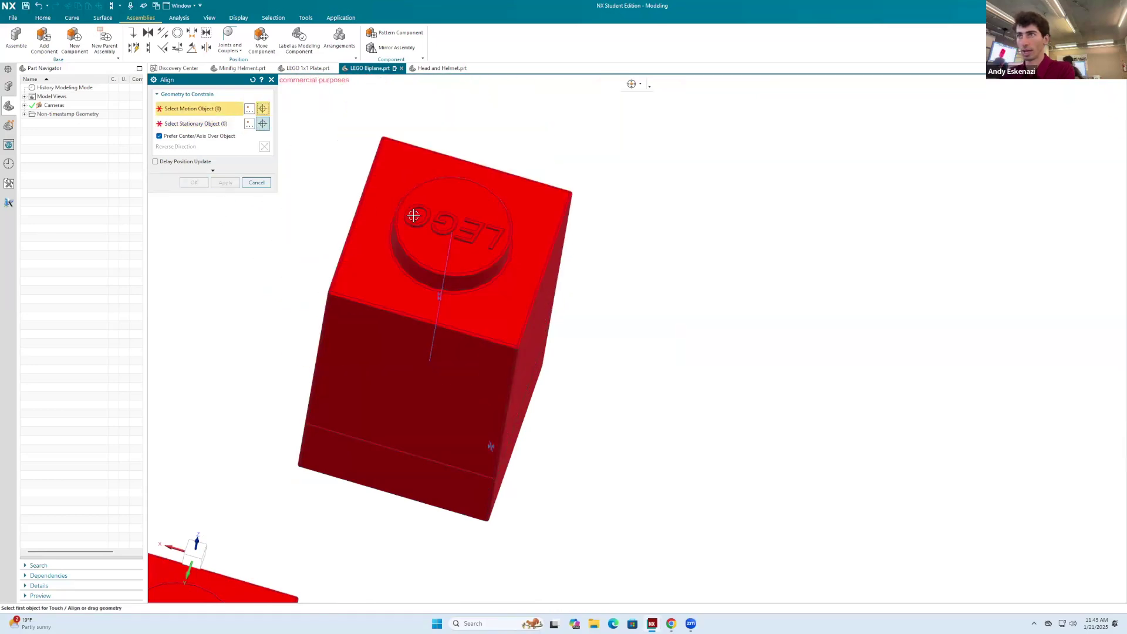
scroll(363, 400, down, 4)
scroll(364, 399, up, 4)
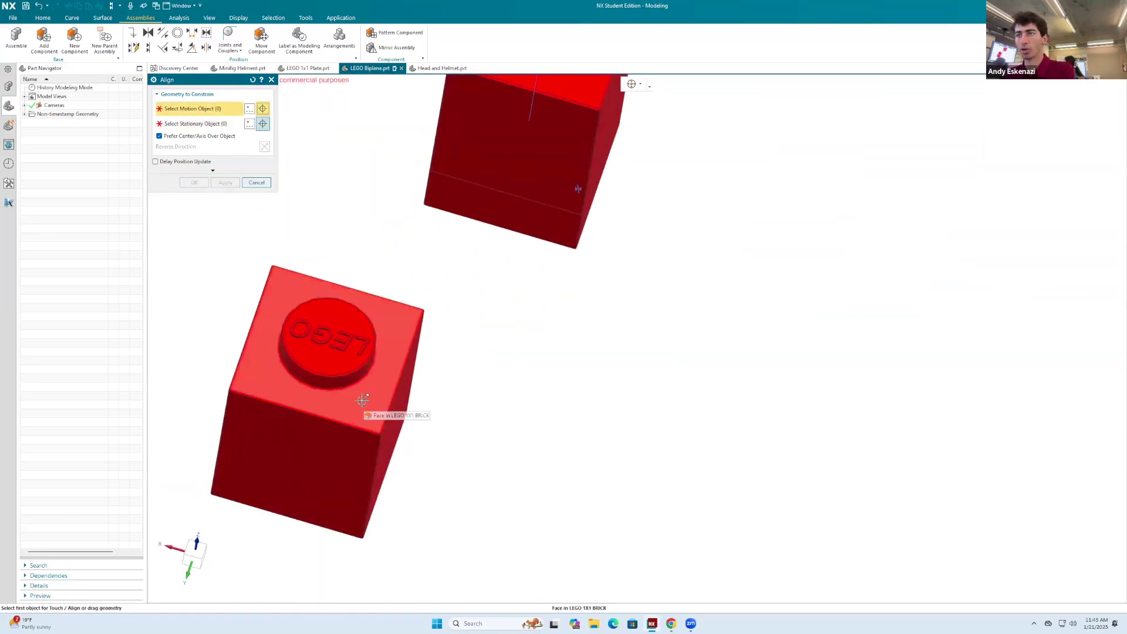
click(362, 400)
scroll(360, 396, down, 4)
key(Escape)
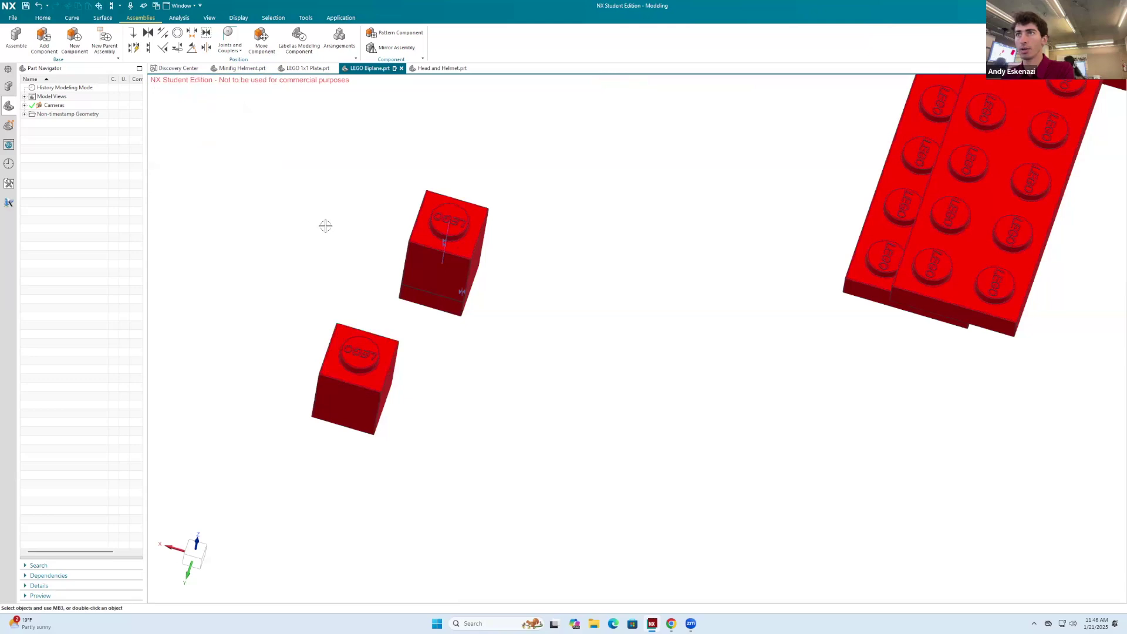
Constrain the second 1x1 brick's top face to touch the 1x1 plate's underside, reversing the direction to keep its stud upward.
click(146, 48)
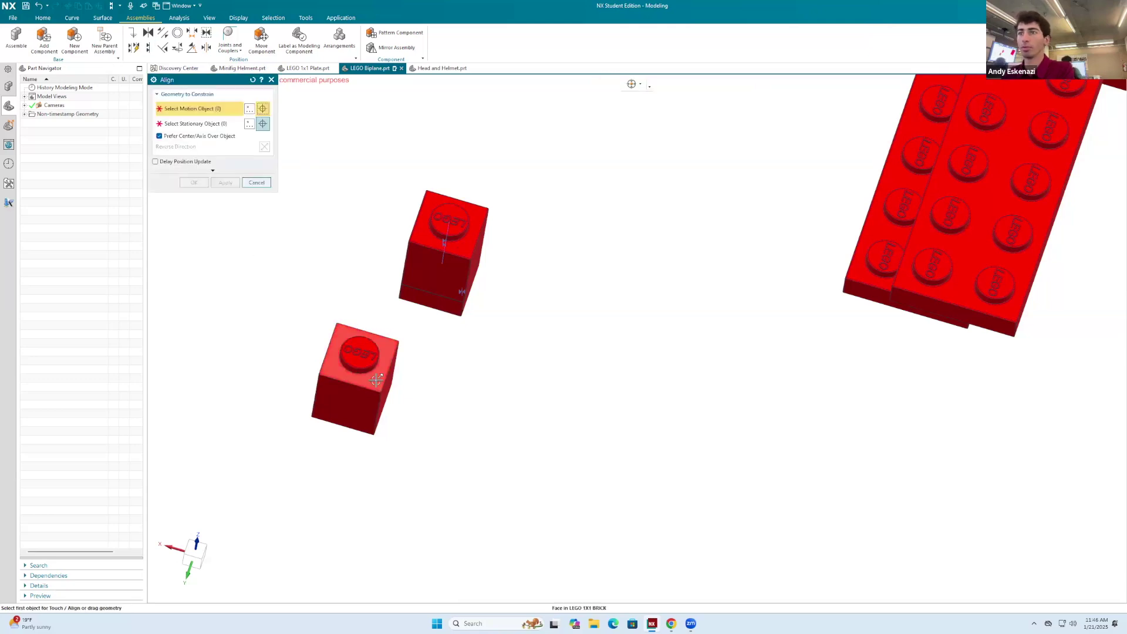
click(360, 355)
middle_drag(486, 327, 490, 342)
scroll(490, 342, up, 5)
click(437, 405)
scroll(473, 379, down, 5)
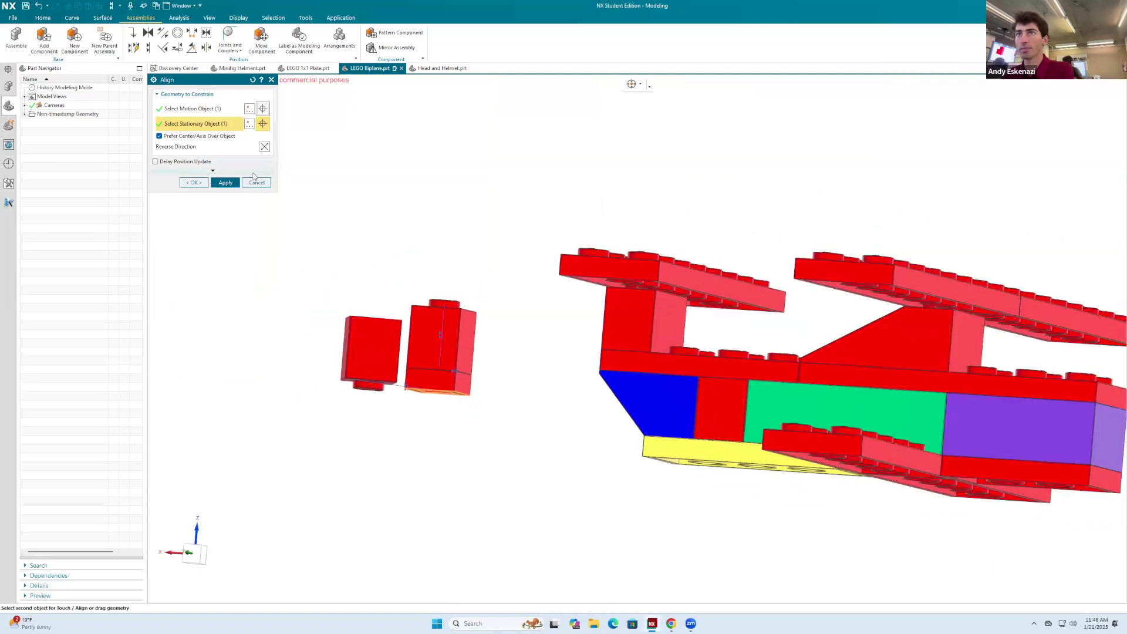
click(265, 146)
click(226, 183)
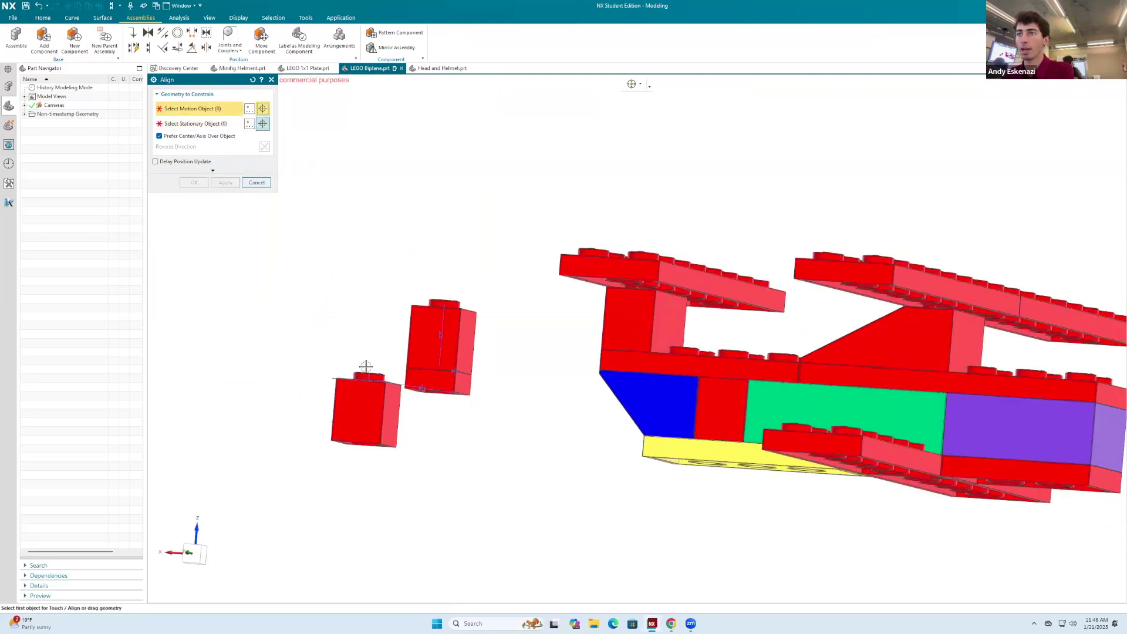
Align the second brick's stud axis with the top brick's stud to complete the brick-plate-brick column.
scroll(365, 369, up, 4)
click(365, 378)
scroll(382, 393, down, 4)
scroll(471, 270, up, 4)
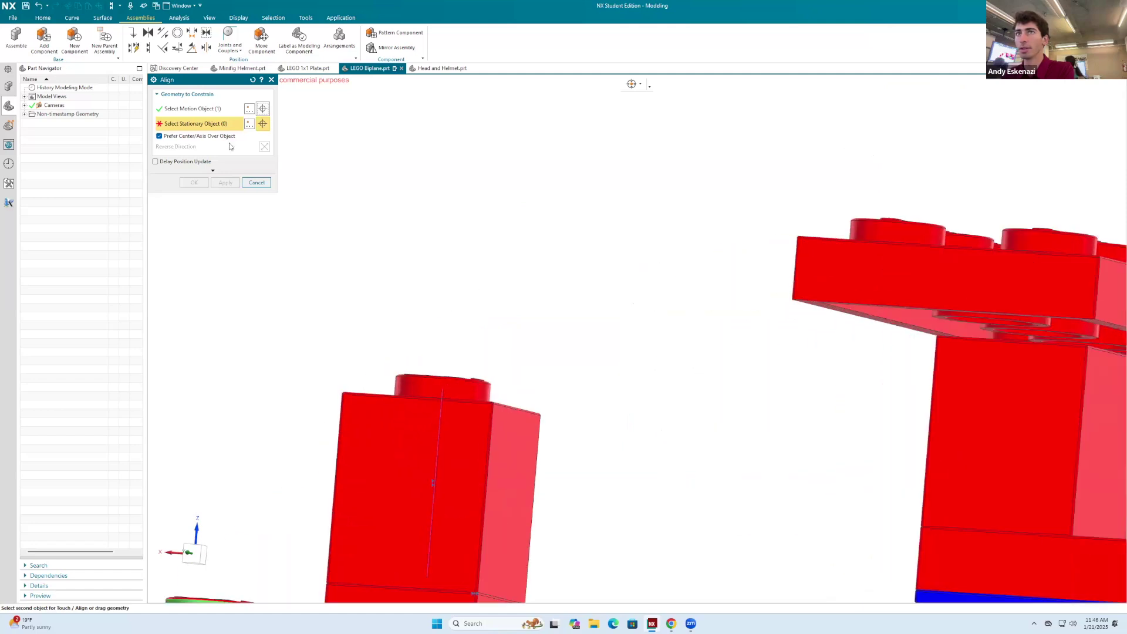
click(465, 391)
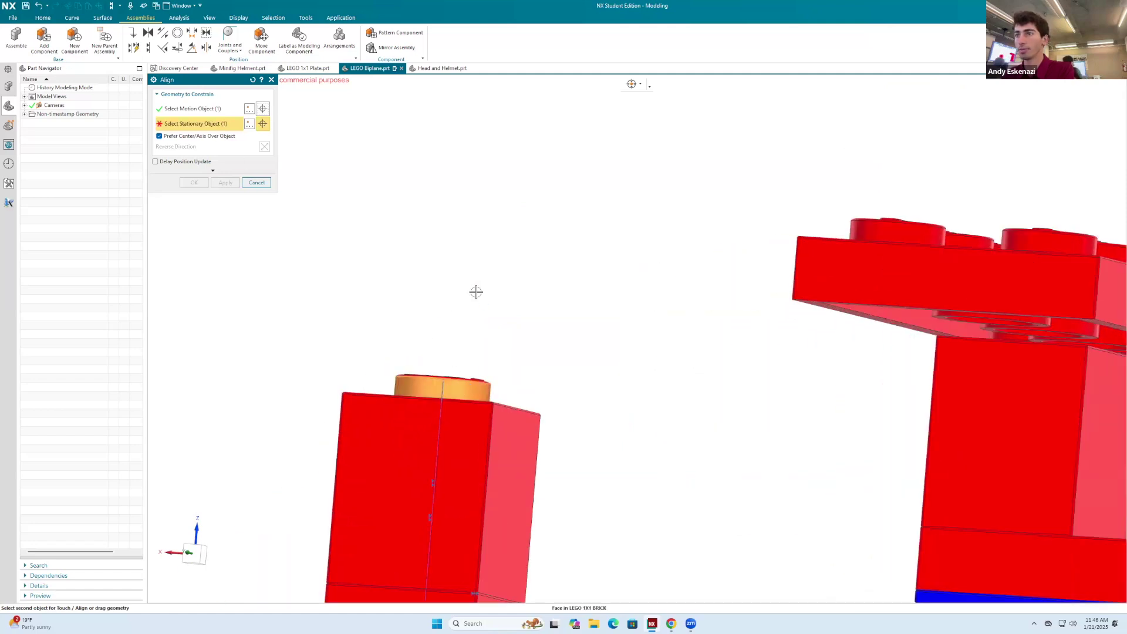
scroll(476, 292, down, 4)
click(226, 183)
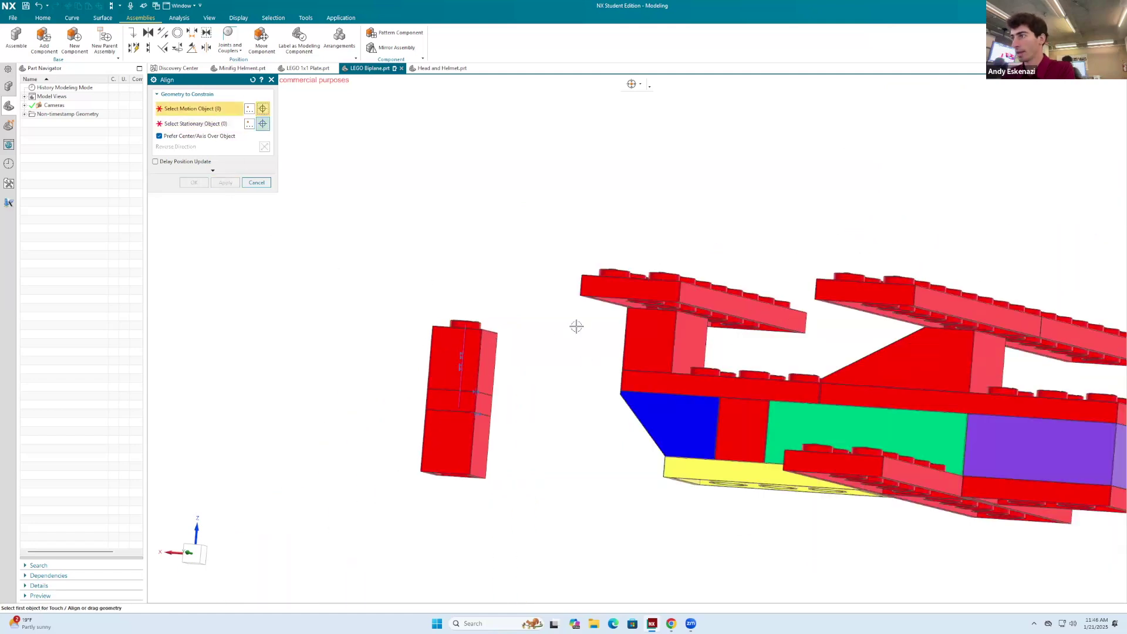
Constrain the column's bottom face to touch the lower wing plate's top face, with the direction reversed.
scroll(503, 428, down, 2)
scroll(469, 392, up, 8)
click(473, 390)
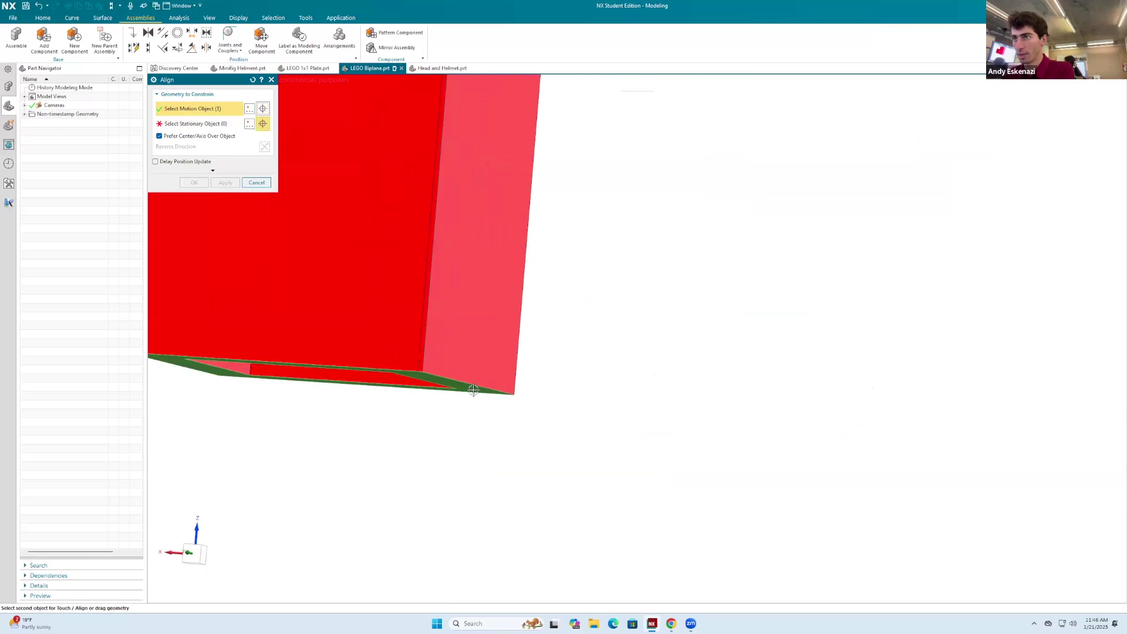
scroll(474, 390, down, 7)
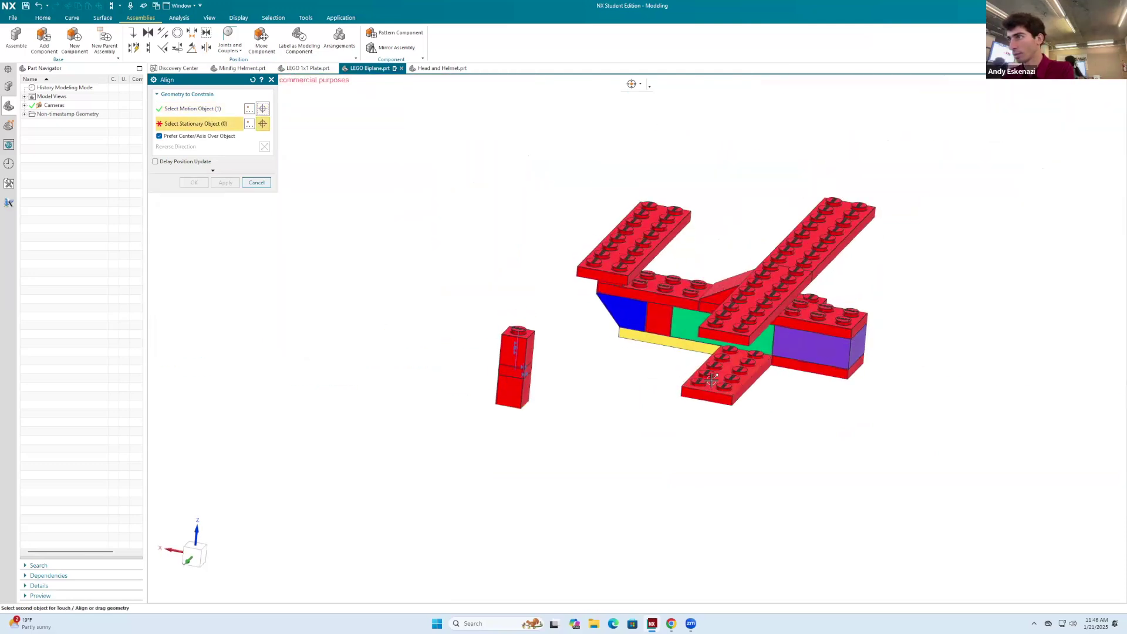
scroll(711, 381, up, 5)
click(724, 378)
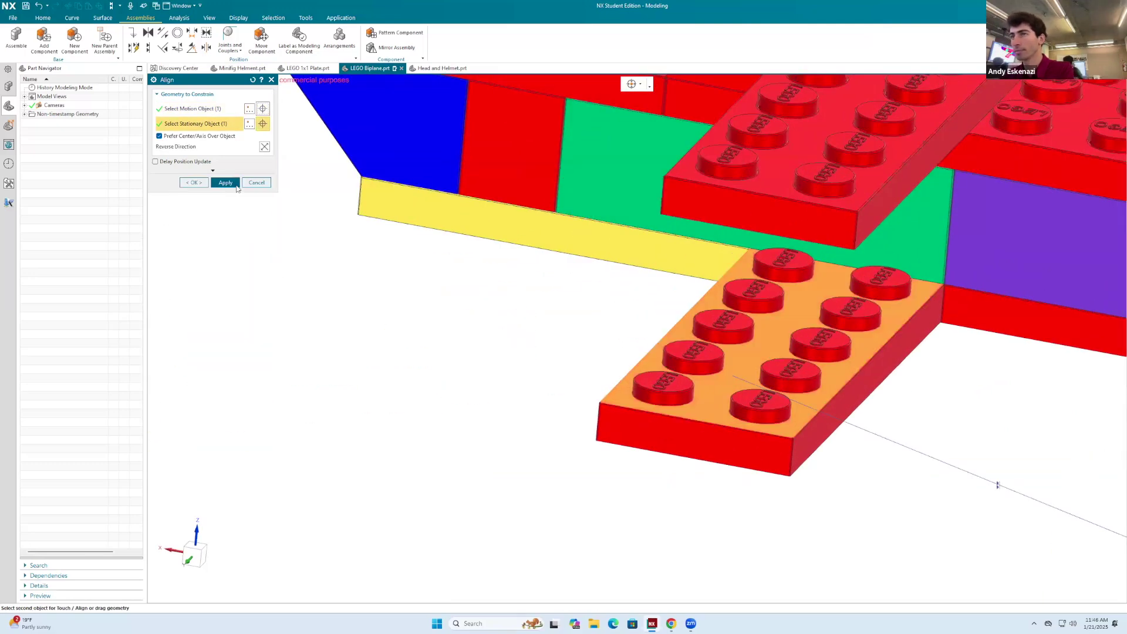
click(270, 151)
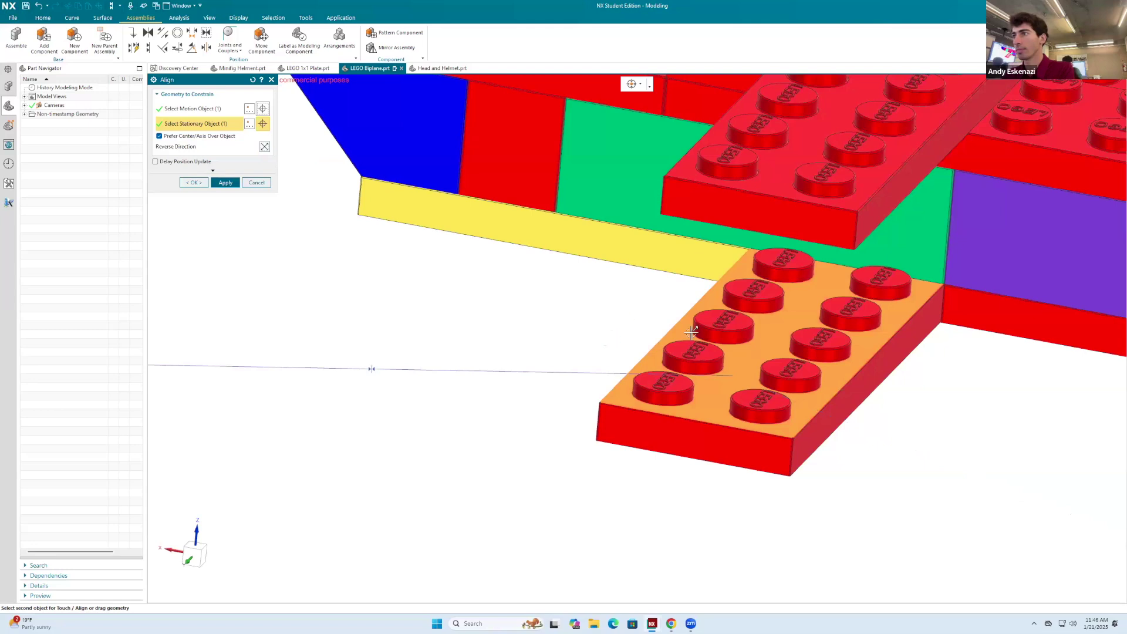
scroll(691, 333, down, 4)
click(225, 182)
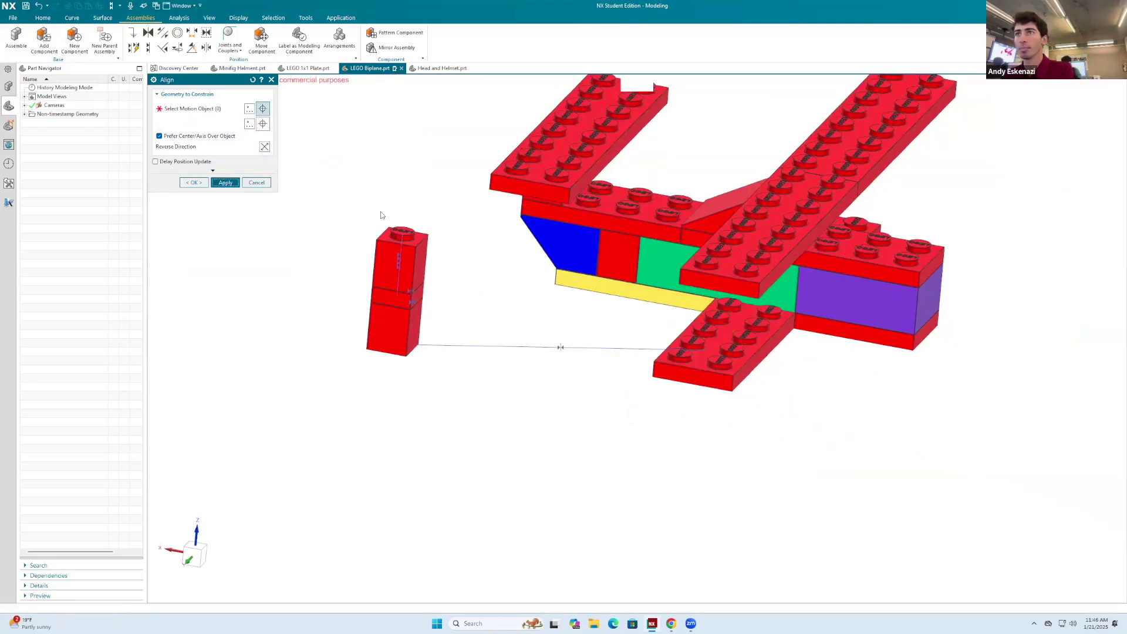
Align the column's top stud with the third stud from the tip in the upper wing's tail-side row.
scroll(411, 247, up, 4)
scroll(499, 274, down, 6)
middle_drag(636, 266, 734, 293)
scroll(734, 294, up, 3)
scroll(722, 305, up, 4)
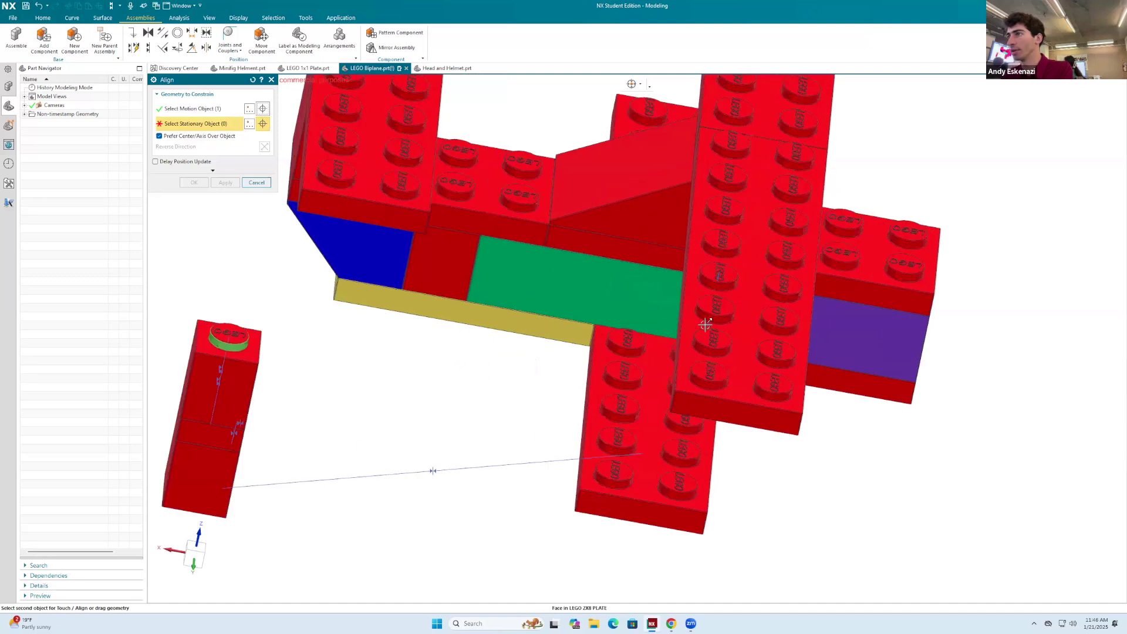
click(712, 335)
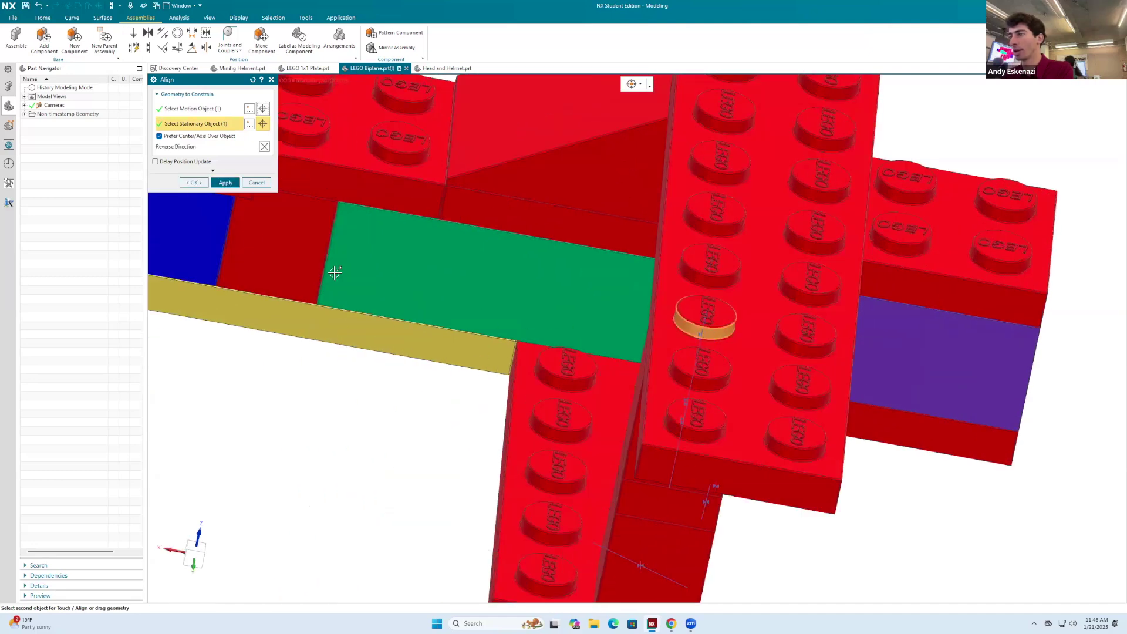
click(226, 182)
scroll(649, 317, down, 5)
middle_drag(667, 235, 423, 229)
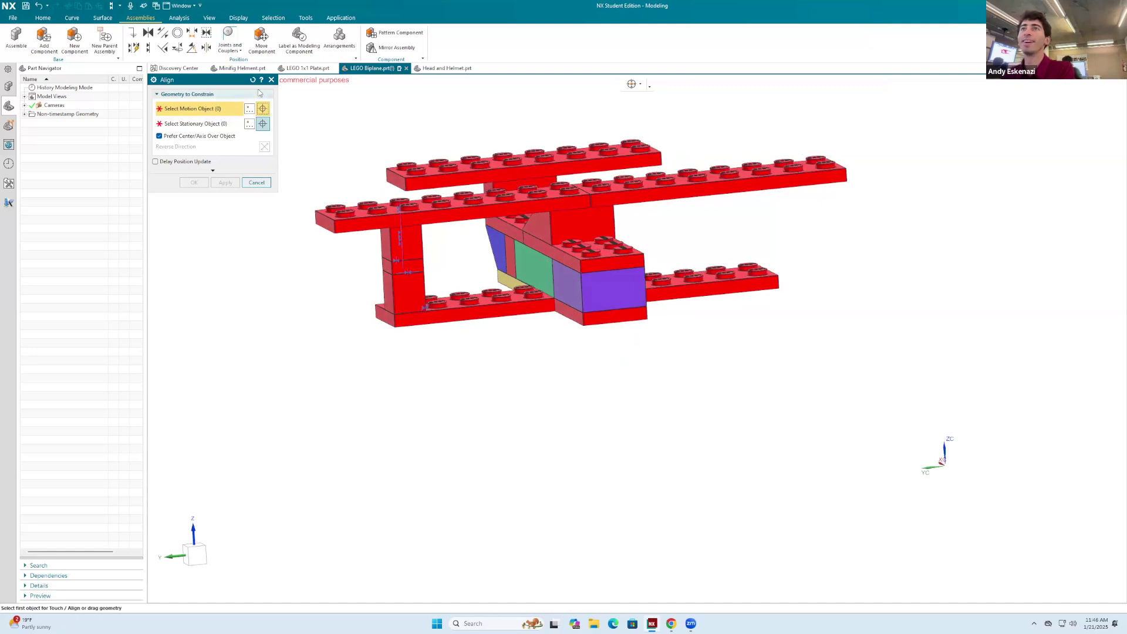
click(270, 79)
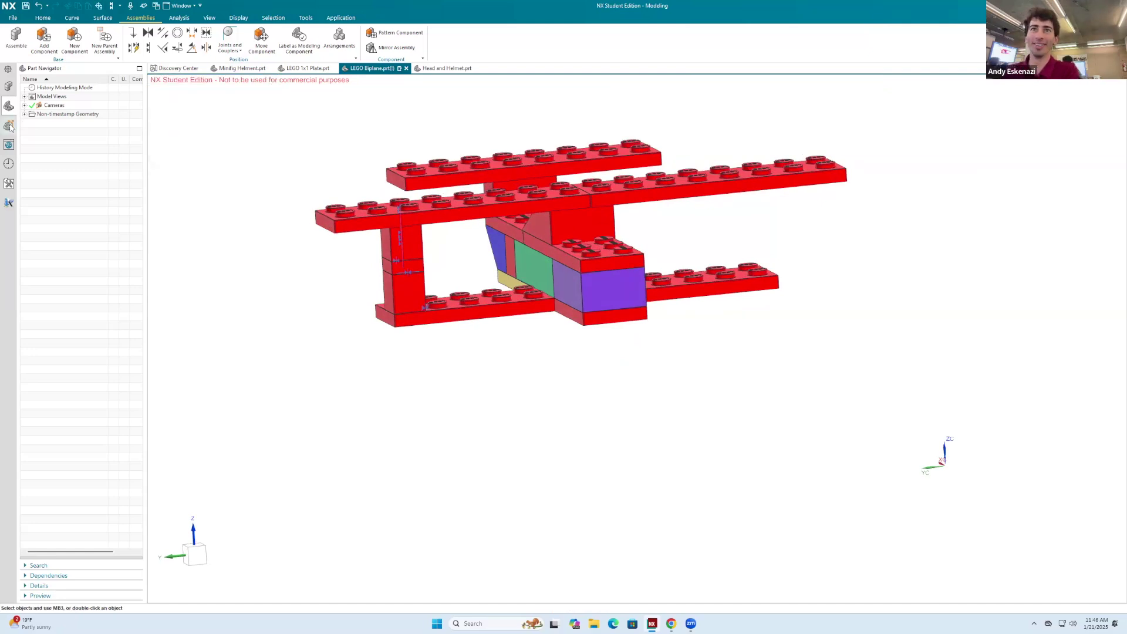
Open the column's last Align constraint for editing and load the parts it references.
click(8, 87)
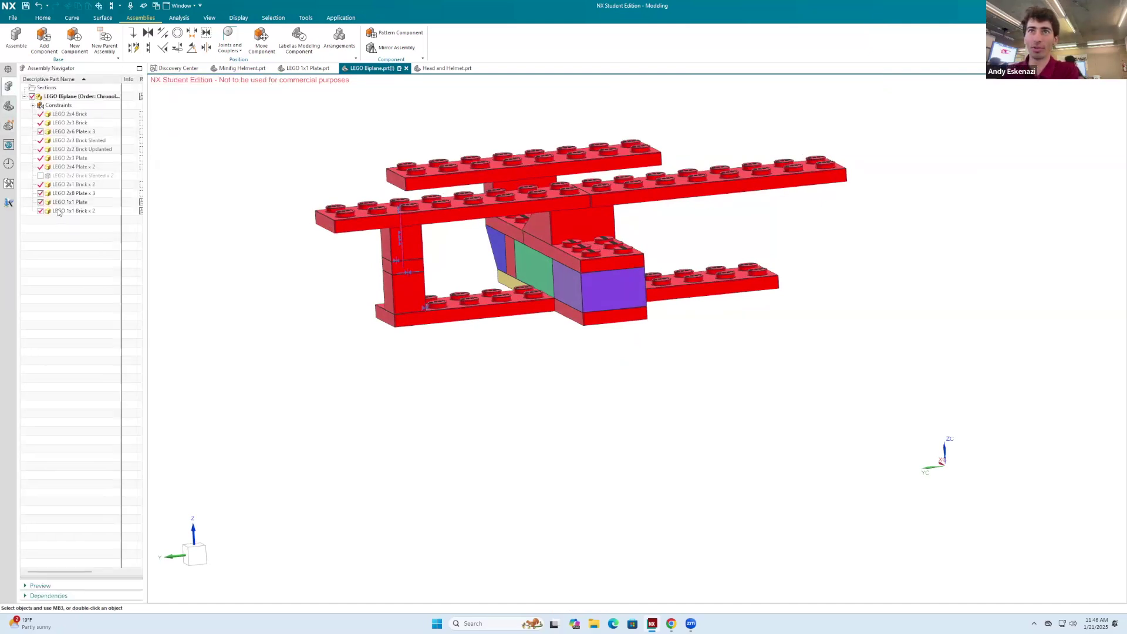
right_click(58, 212)
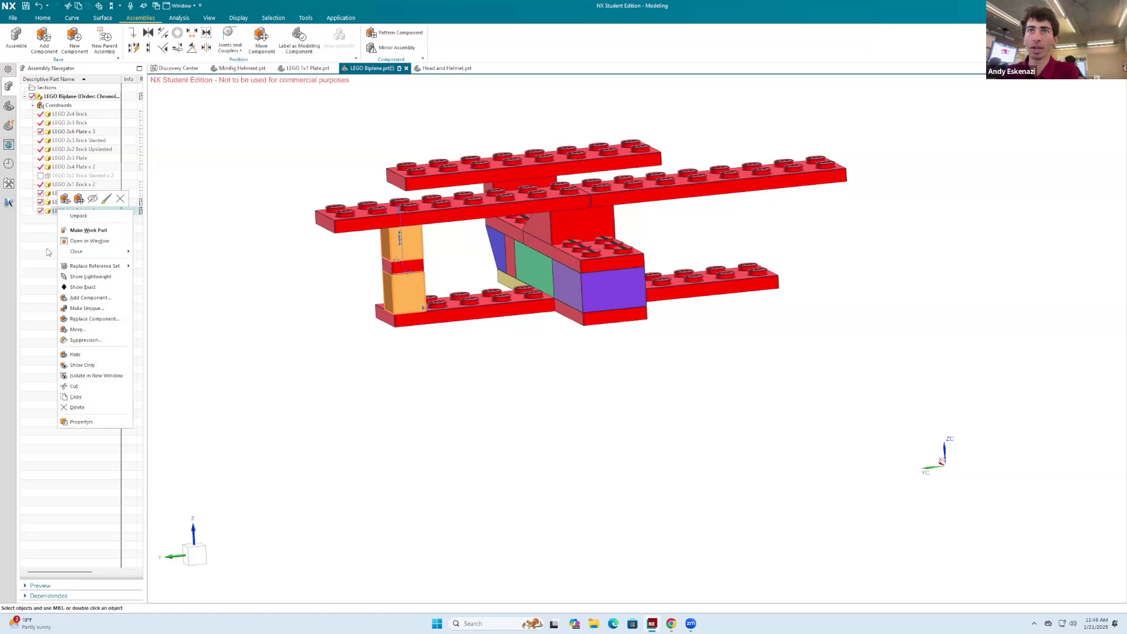
click(26, 228)
click(34, 106)
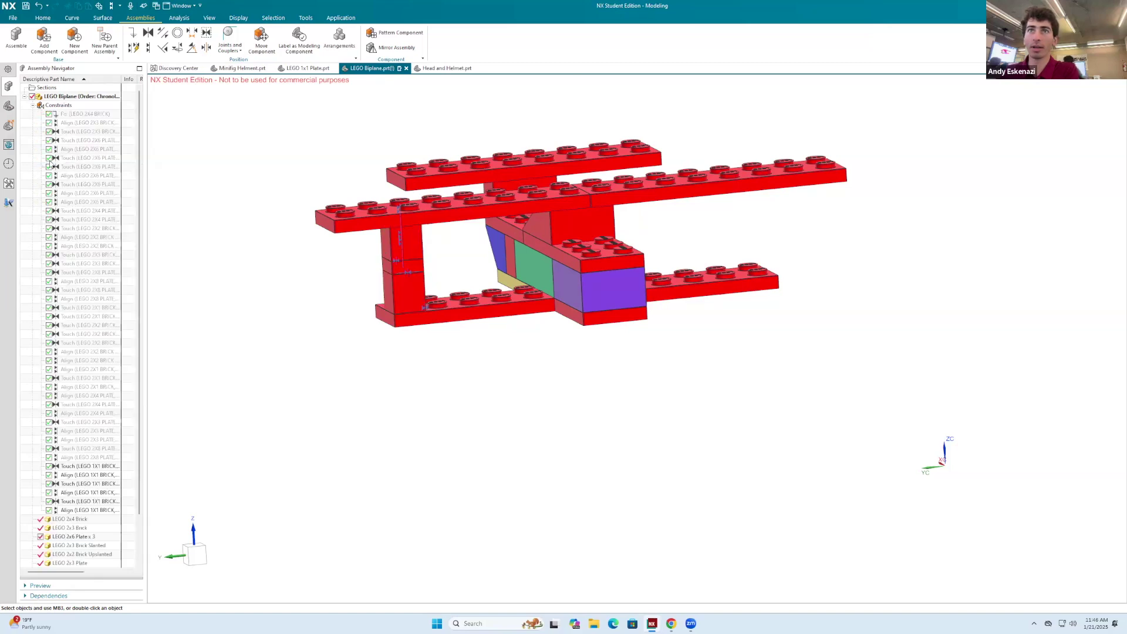
right_click(73, 467)
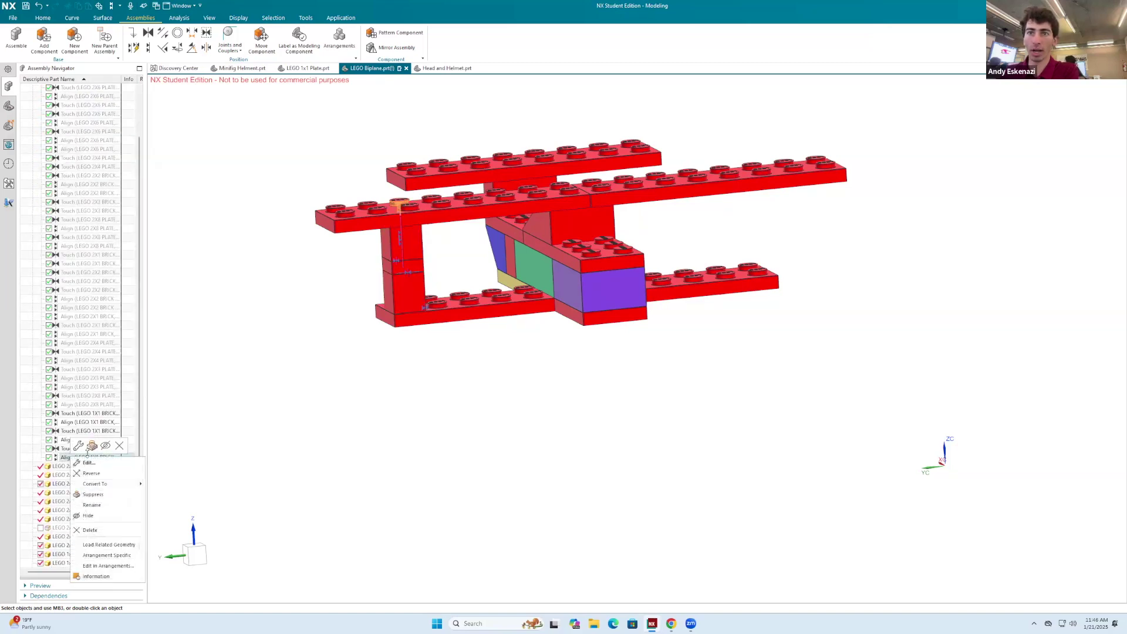
click(82, 459)
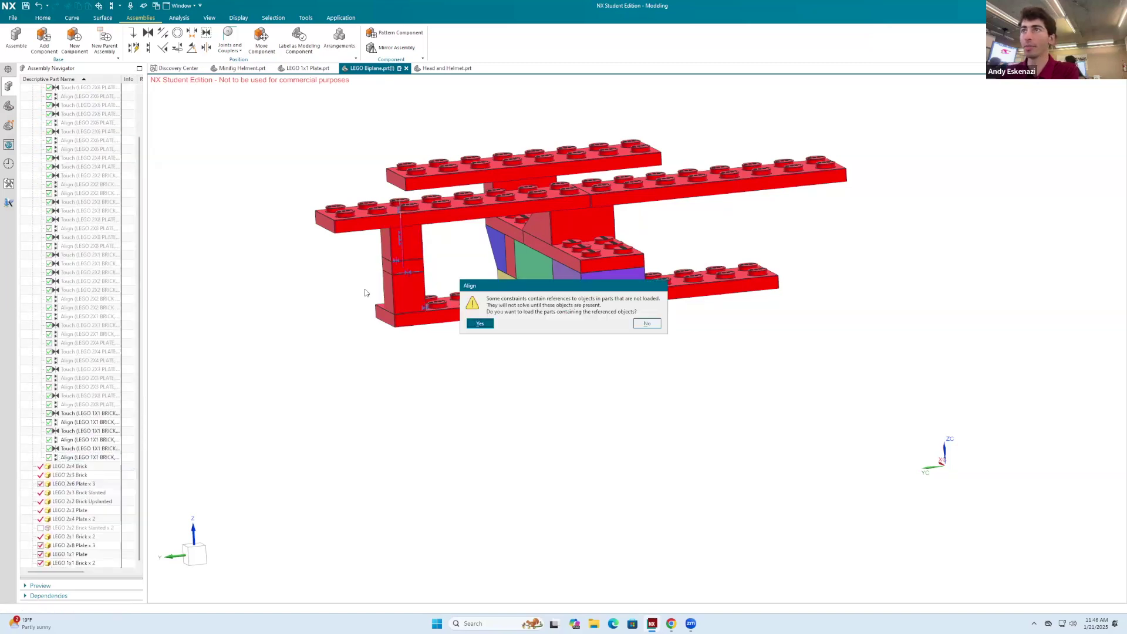
click(480, 324)
click(562, 323)
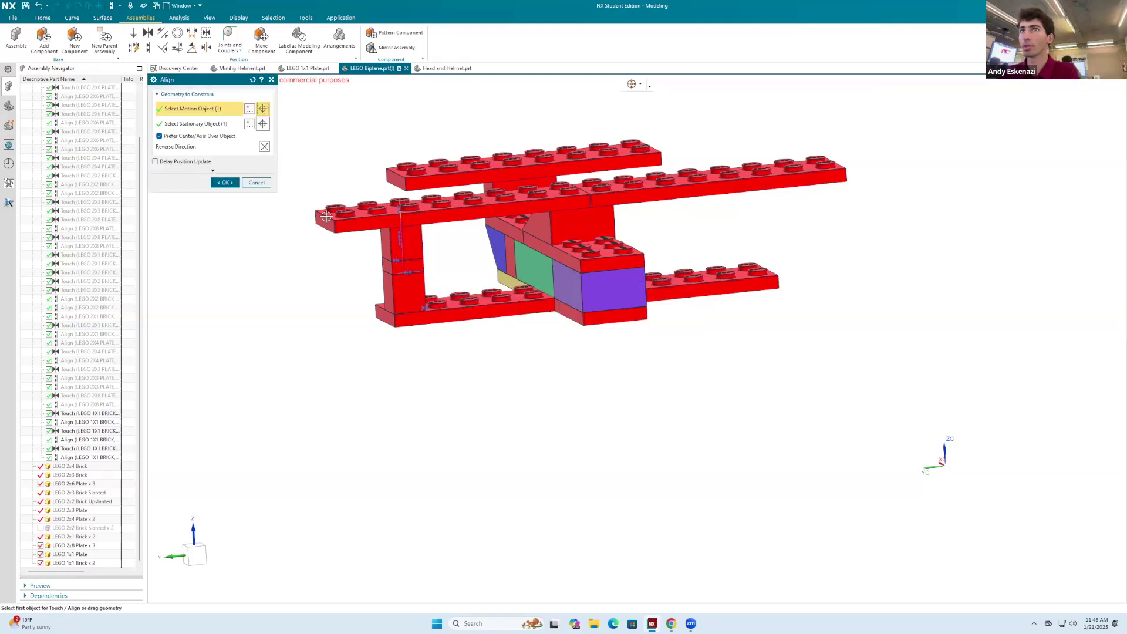
Change the constraint's stationary object to the fourth stud from the tip in the upper wing's tail-side row.
click(197, 124)
scroll(517, 235, up, 5)
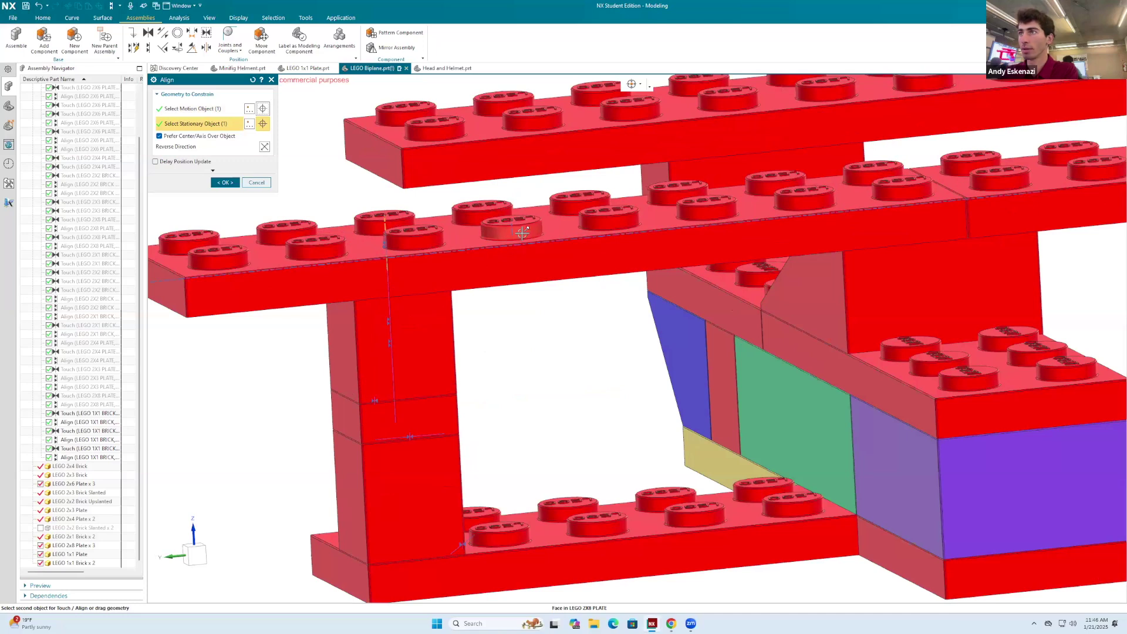
click(516, 243)
scroll(519, 243, down, 3)
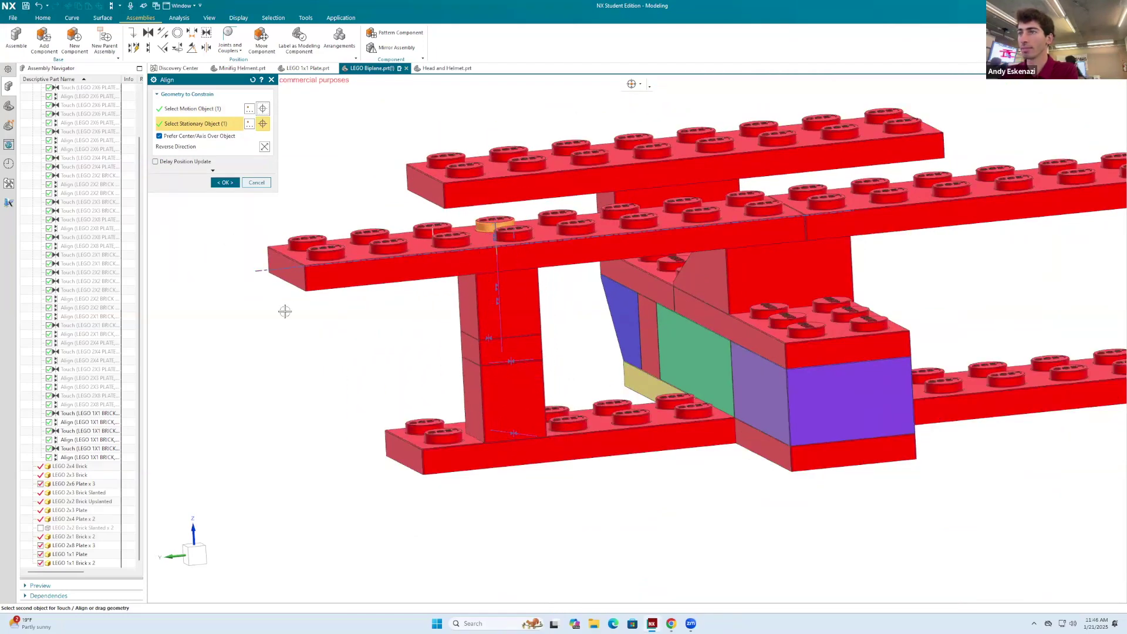
click(226, 183)
scroll(604, 319, down, 5)
middle_drag(604, 320, 657, 306)
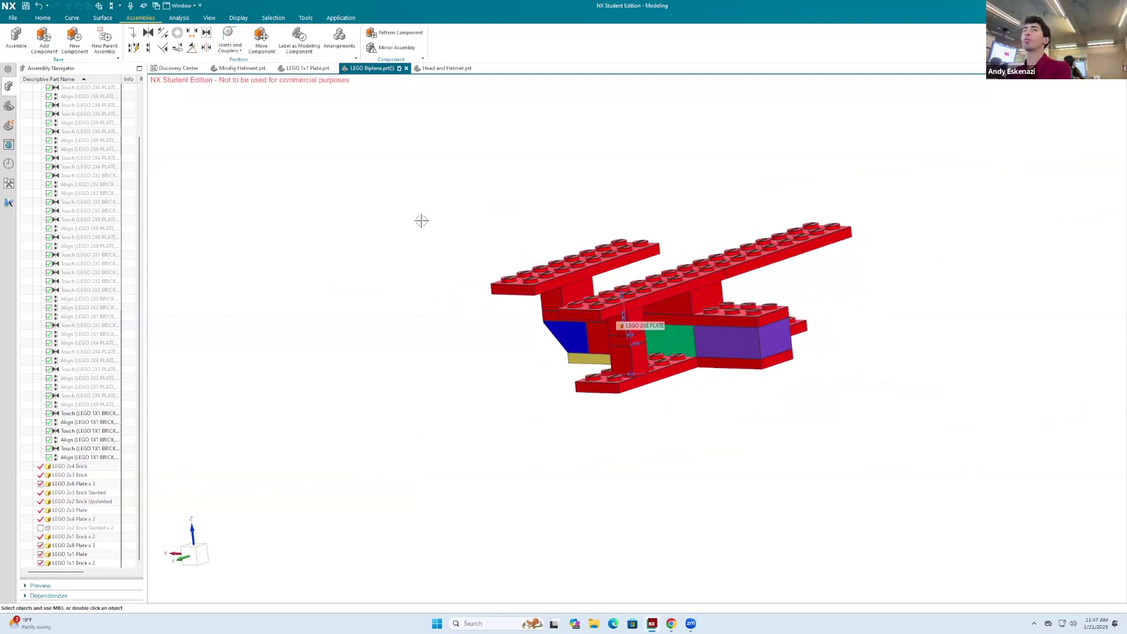
Widen the selection scope beyond the work part and create a datum plane midway between the purple brick's two opposite side faces.
middle_drag(725, 300, 731, 352)
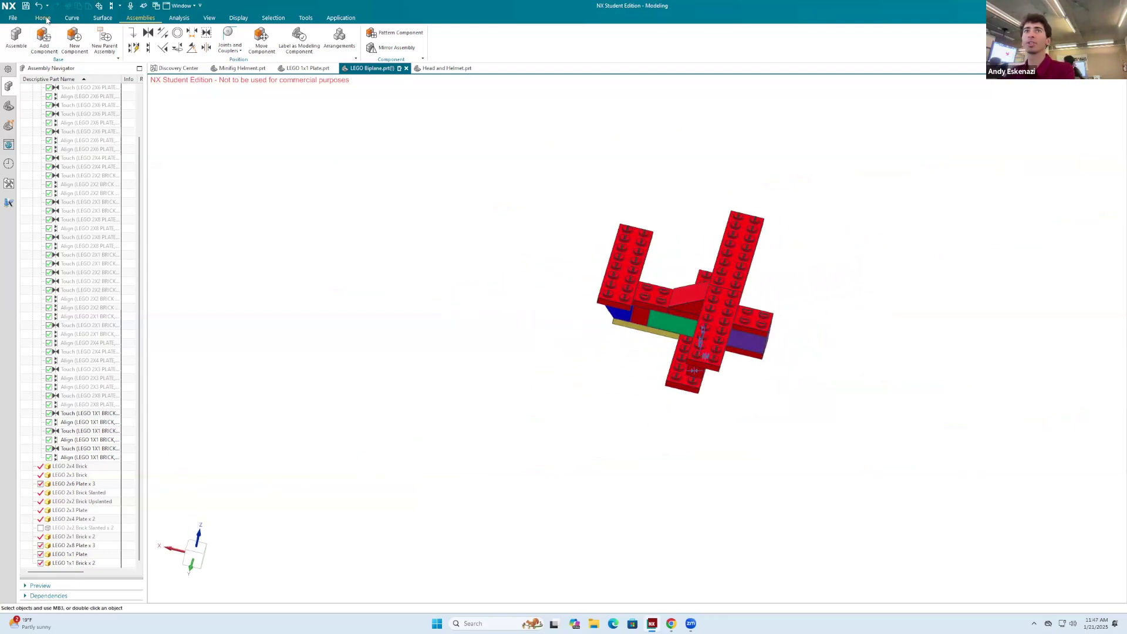
click(43, 18)
click(14, 36)
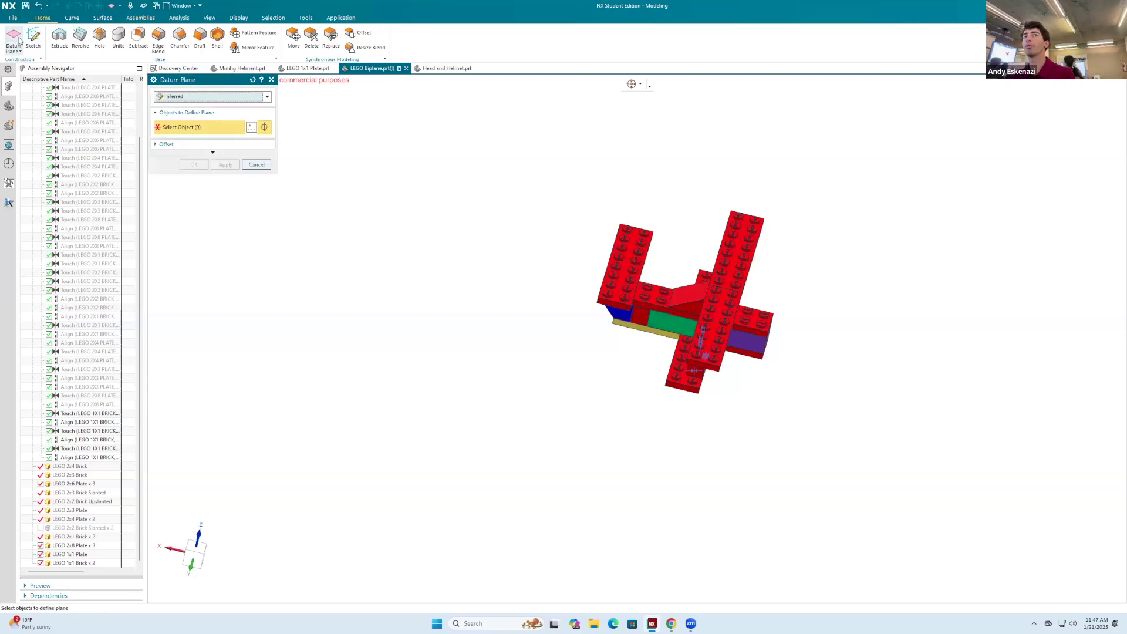
right_click(695, 157)
click(792, 149)
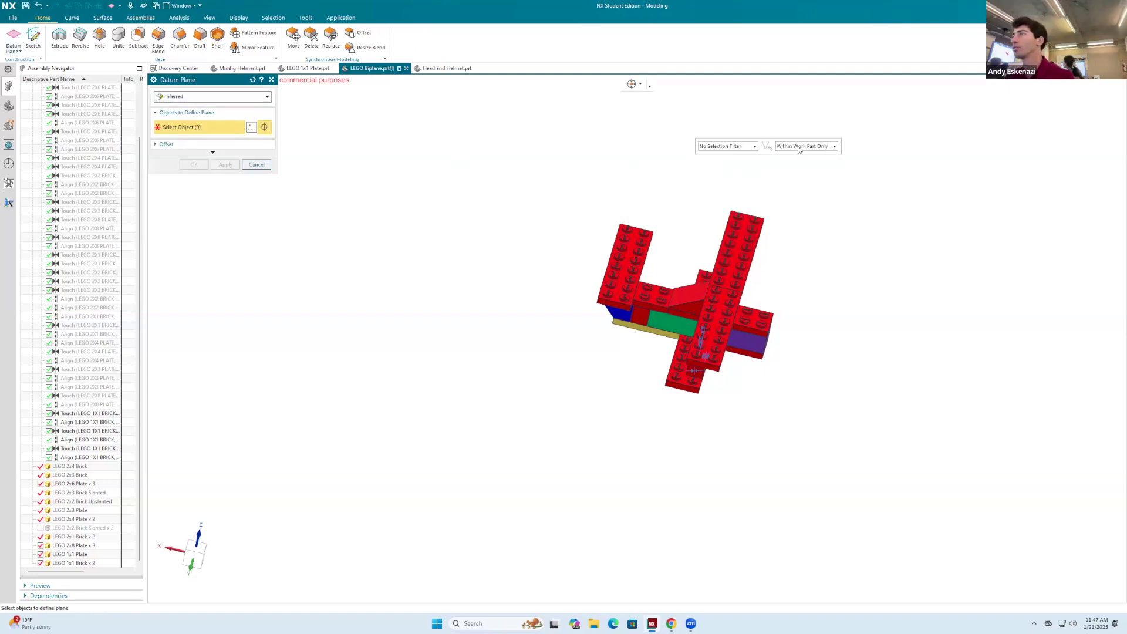
click(793, 153)
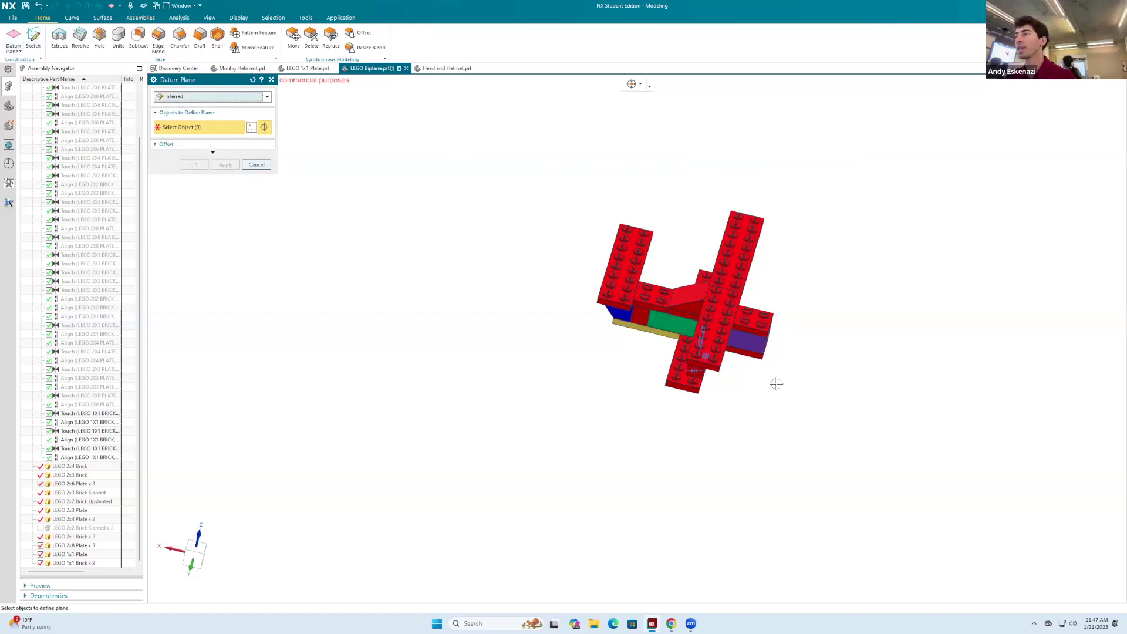
scroll(769, 376, up, 3)
click(745, 315)
middle_drag(745, 296, 230, 167)
click(763, 349)
click(226, 165)
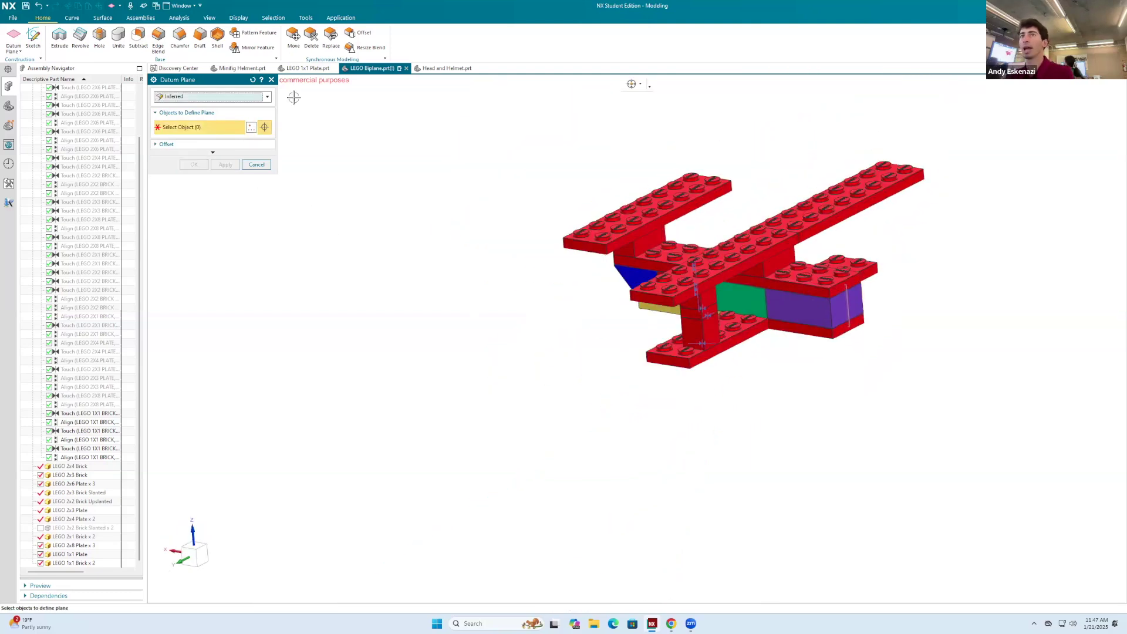
click(272, 80)
Start mirroring components in the assembly and choose the wing column's two 1x1 bricks and its 1x1 plate.
click(141, 18)
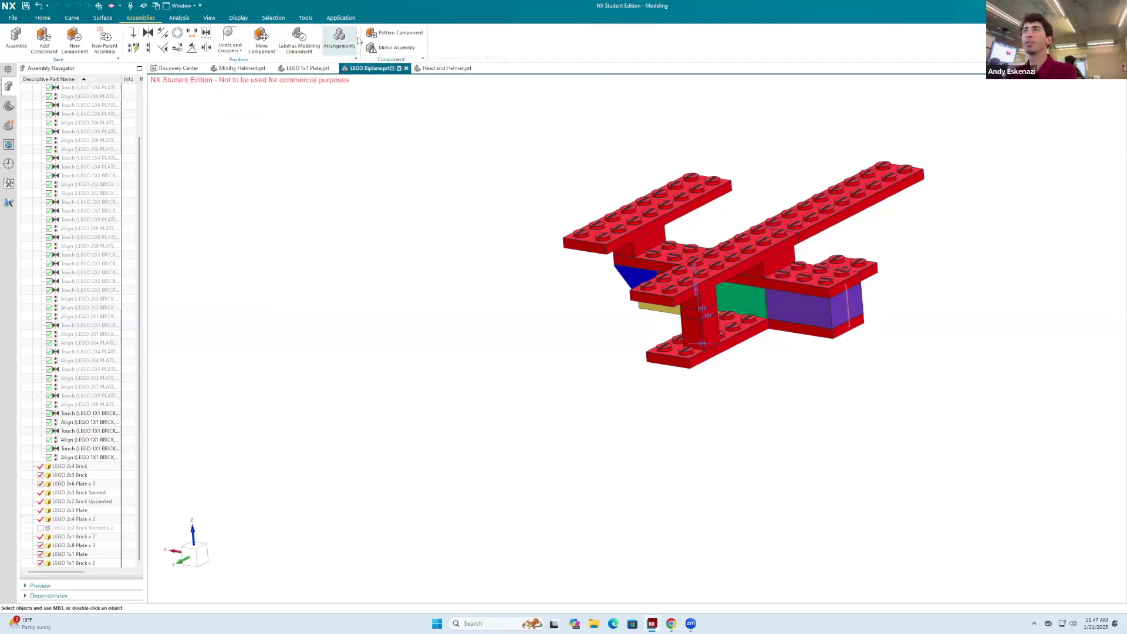
click(394, 49)
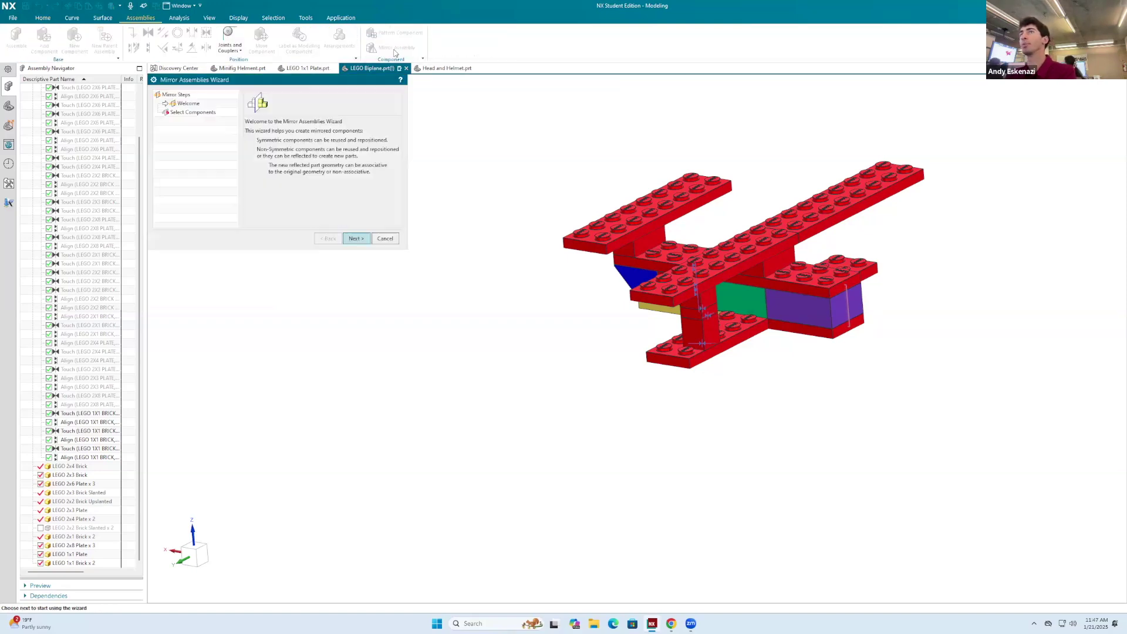
click(355, 239)
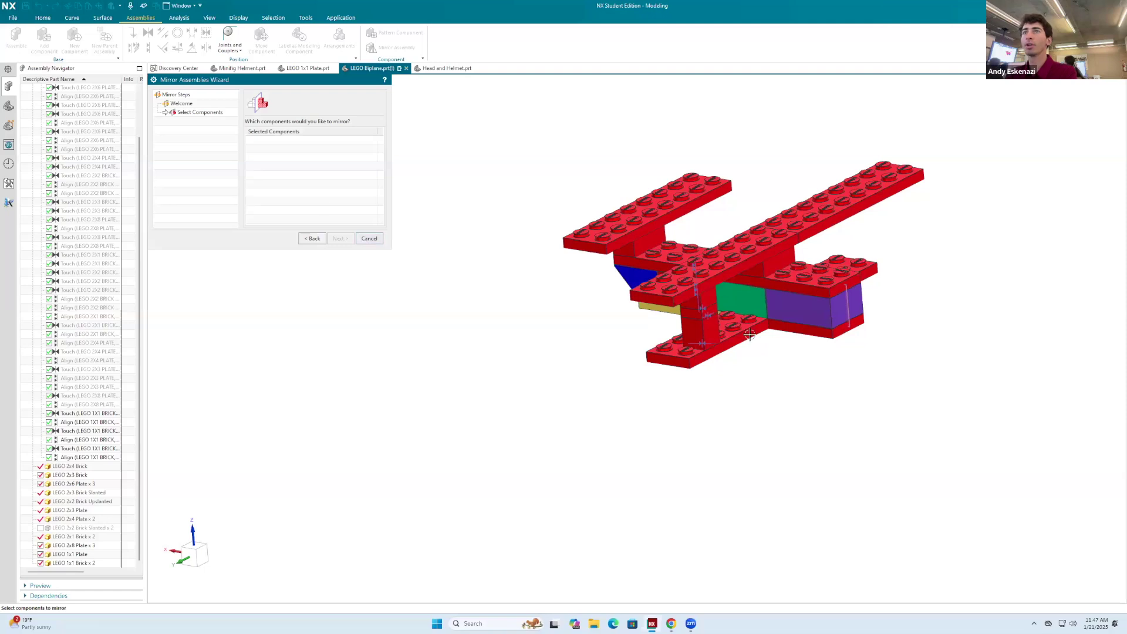
scroll(750, 334, up, 5)
click(675, 276)
click(681, 300)
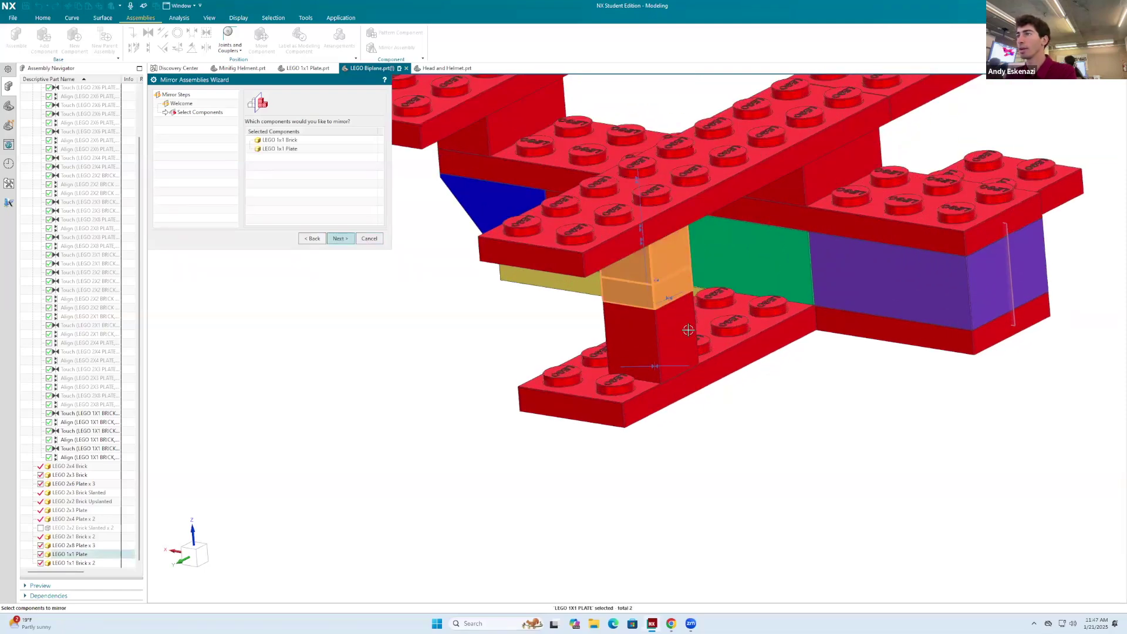
click(688, 330)
click(341, 238)
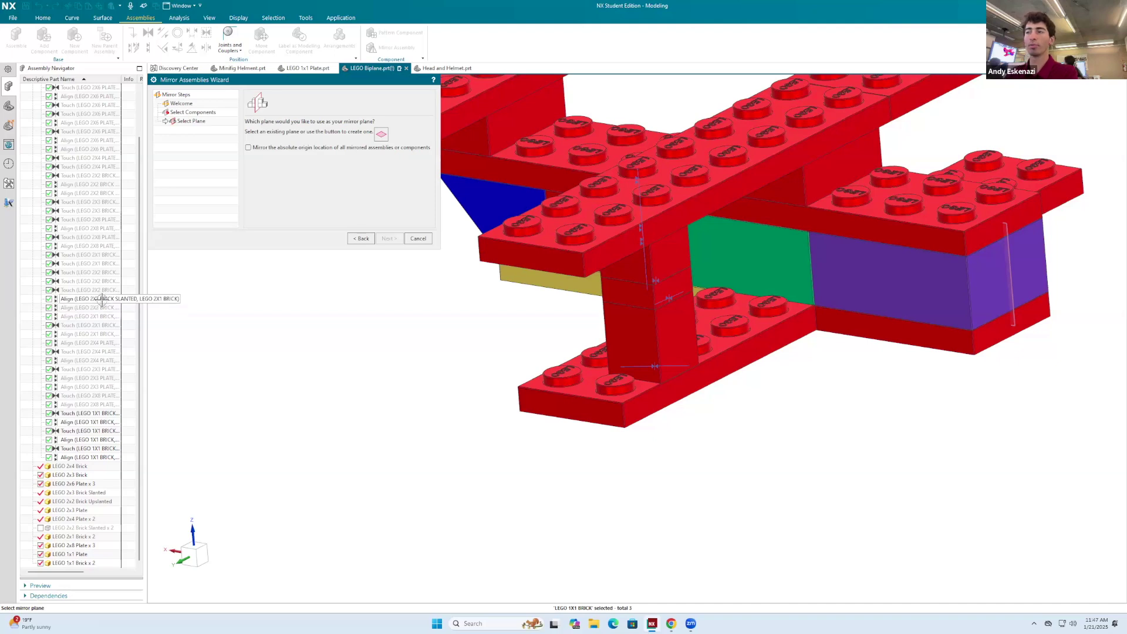
Mirror the wing column across the datum plane through the purple brick, keeping the mirror_ prefix and the proposed repositioning.
click(1013, 305)
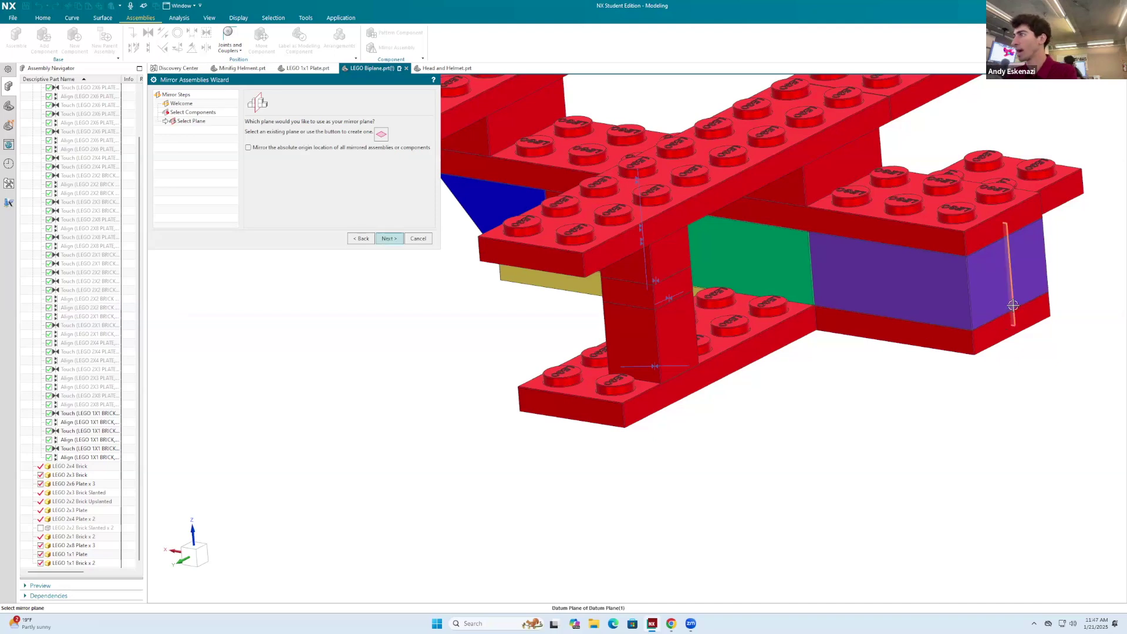
click(389, 238)
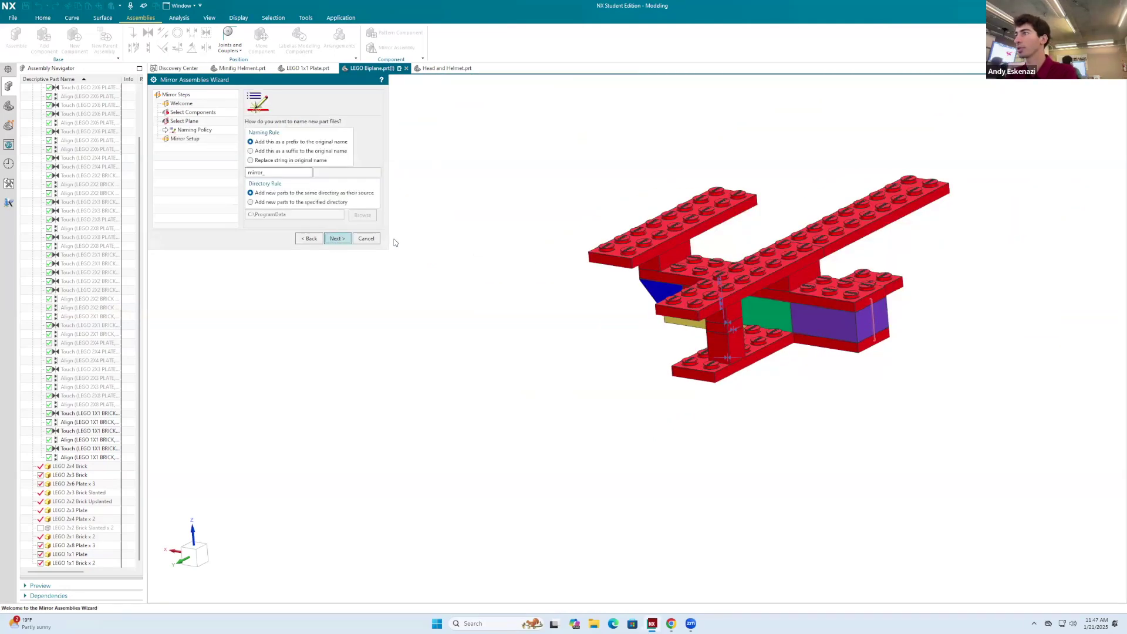
click(347, 240)
click(345, 240)
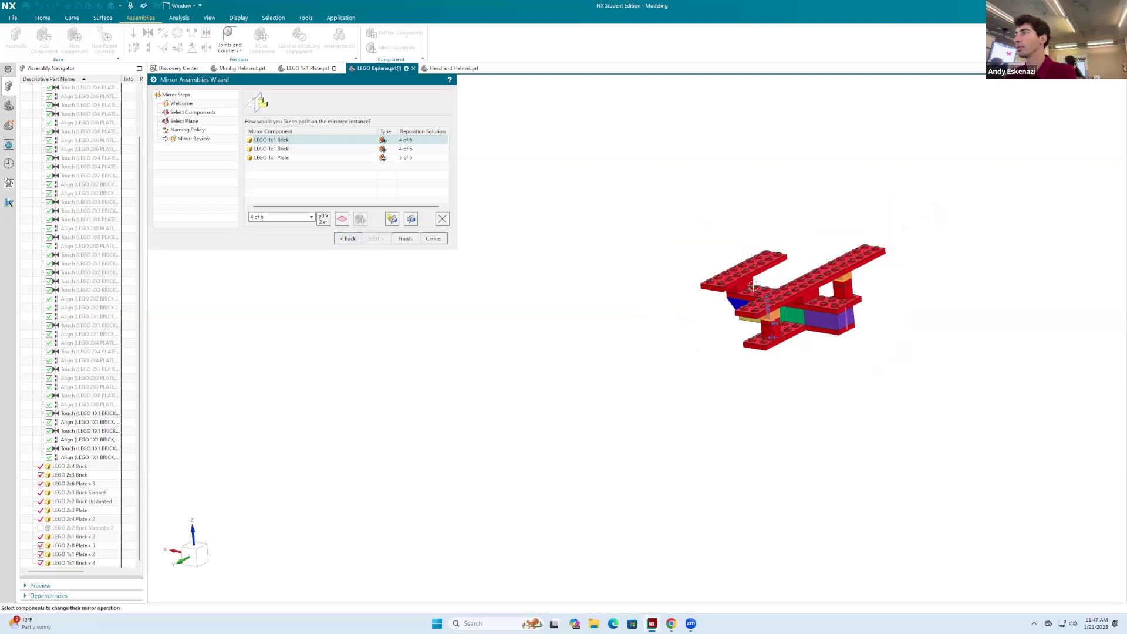
click(405, 239)
Inspect the mirrored column at the far end of the wings and undo the mirror operation.
middle_drag(676, 288, 778, 350)
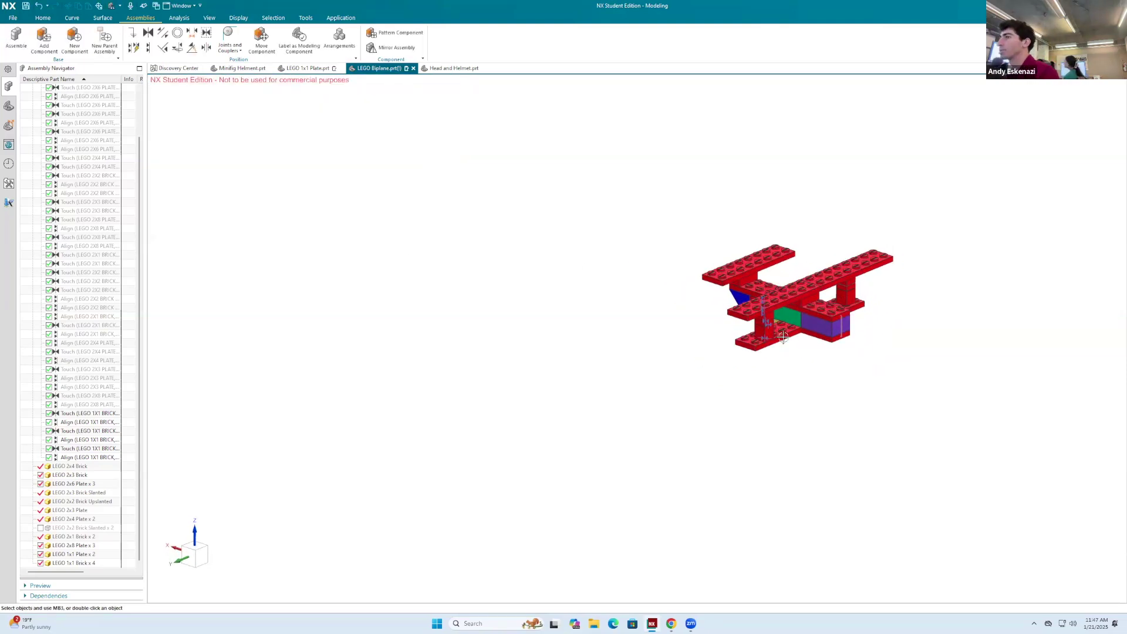
scroll(845, 311, up, 3)
mouse_move(850, 347)
middle_down()
mouse_move(817, 330)
mouse_move(837, 320)
mouse_move(868, 345)
middle_up()
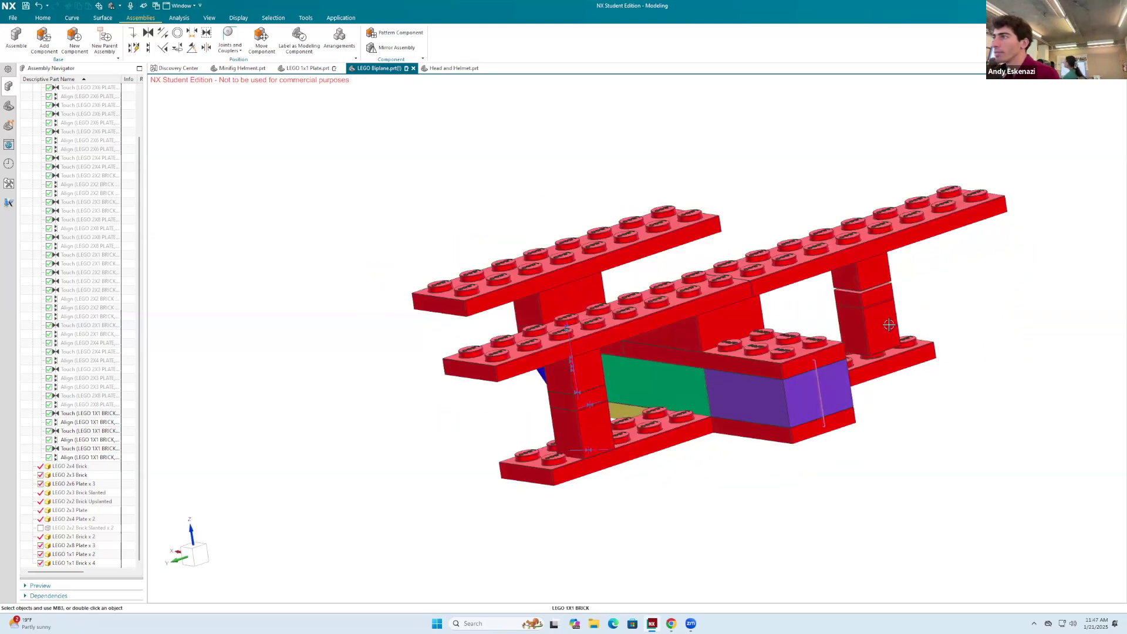
scroll(906, 337, down, 3)
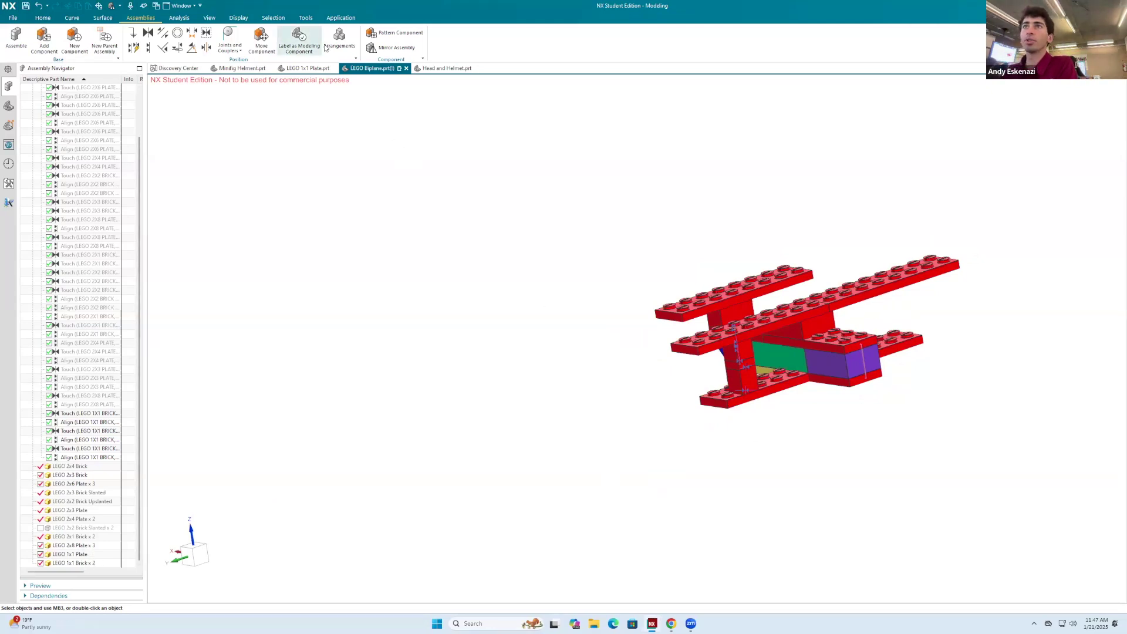
Restart the assembly mirroring and select the column's two 1x1 bricks and 1x1 plate as the components to mirror.
click(408, 50)
middle_drag(732, 343, 296, 250)
click(354, 239)
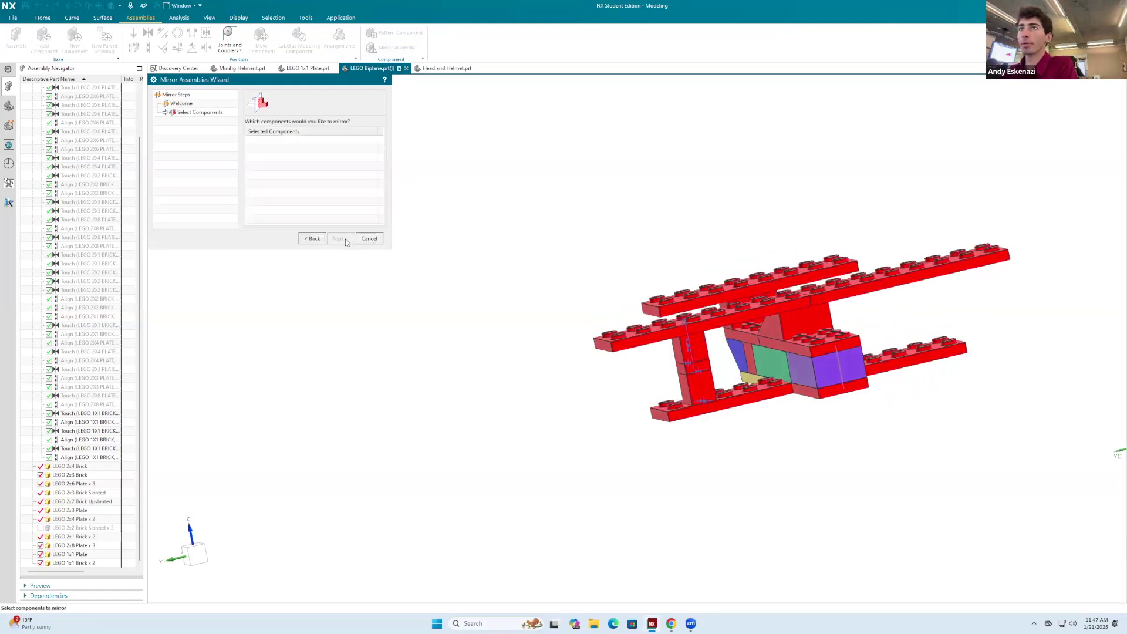
scroll(734, 405, up, 5)
click(726, 377)
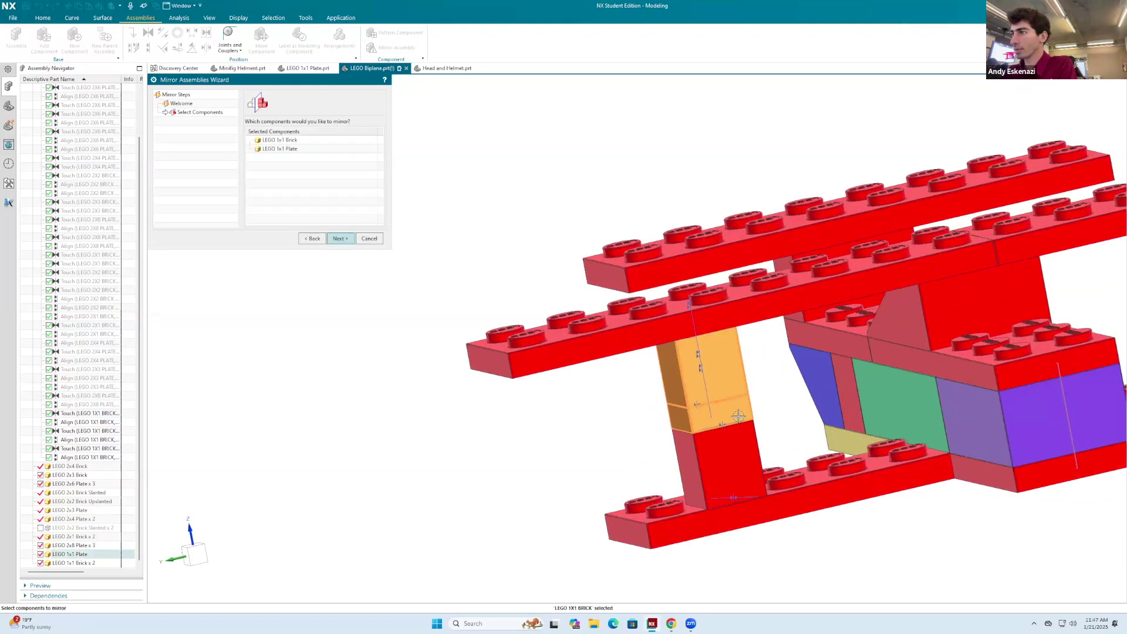
click(737, 464)
click(341, 239)
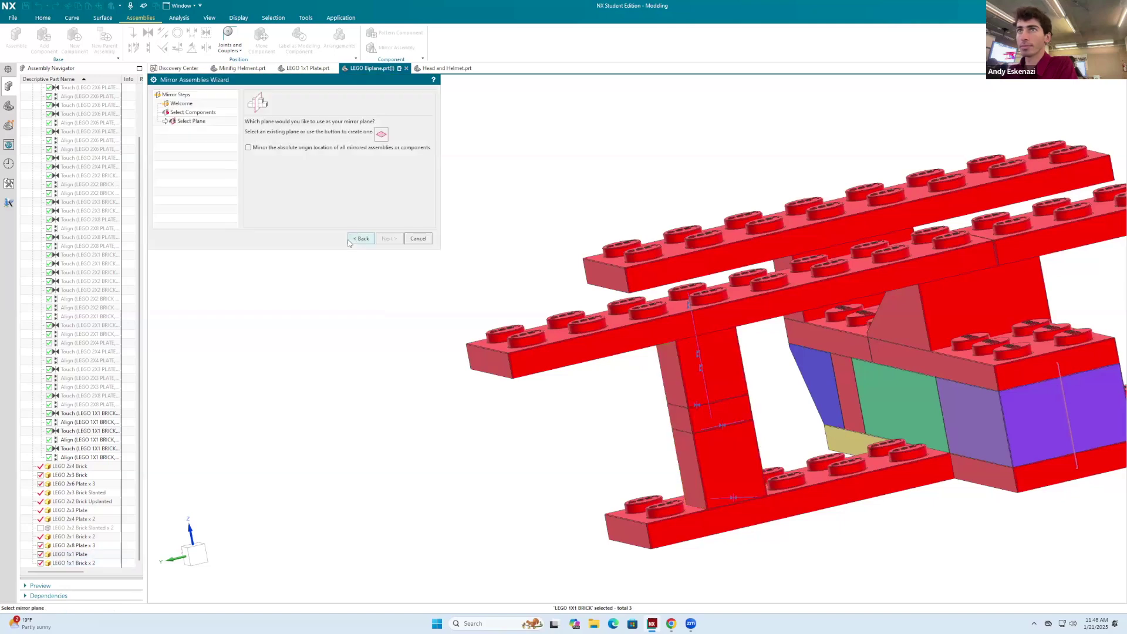
Set the datum plane through the purple brick as the mirror plane and continue to the naming policy.
scroll(63, 182, up, 2)
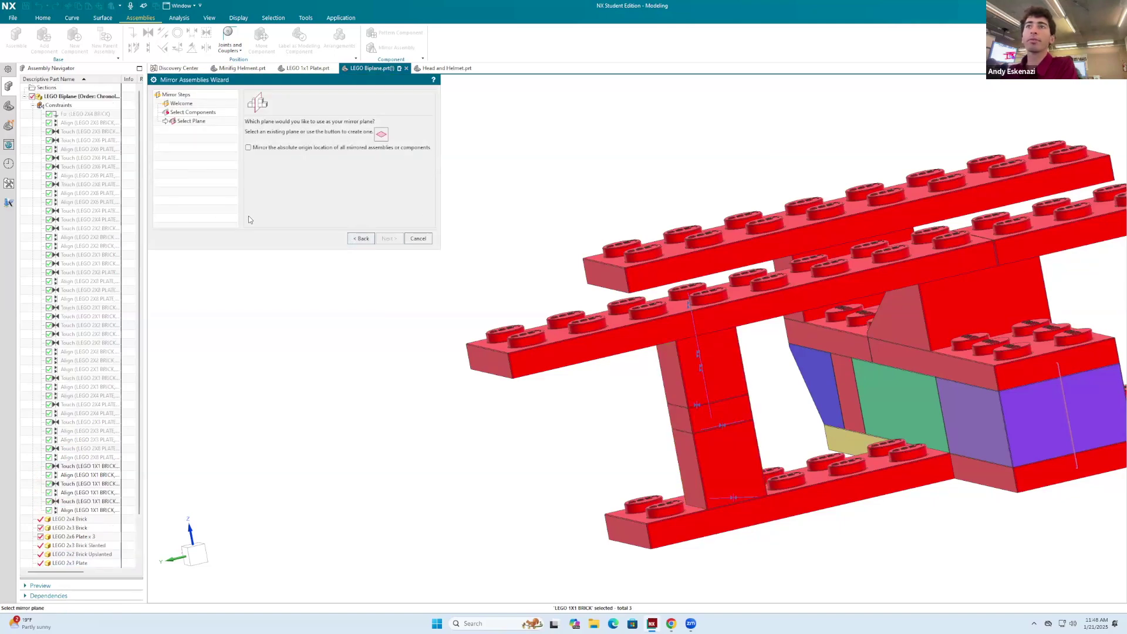
scroll(826, 407, down, 4)
scroll(846, 393, up, 5)
click(861, 386)
scroll(861, 386, down, 5)
click(387, 239)
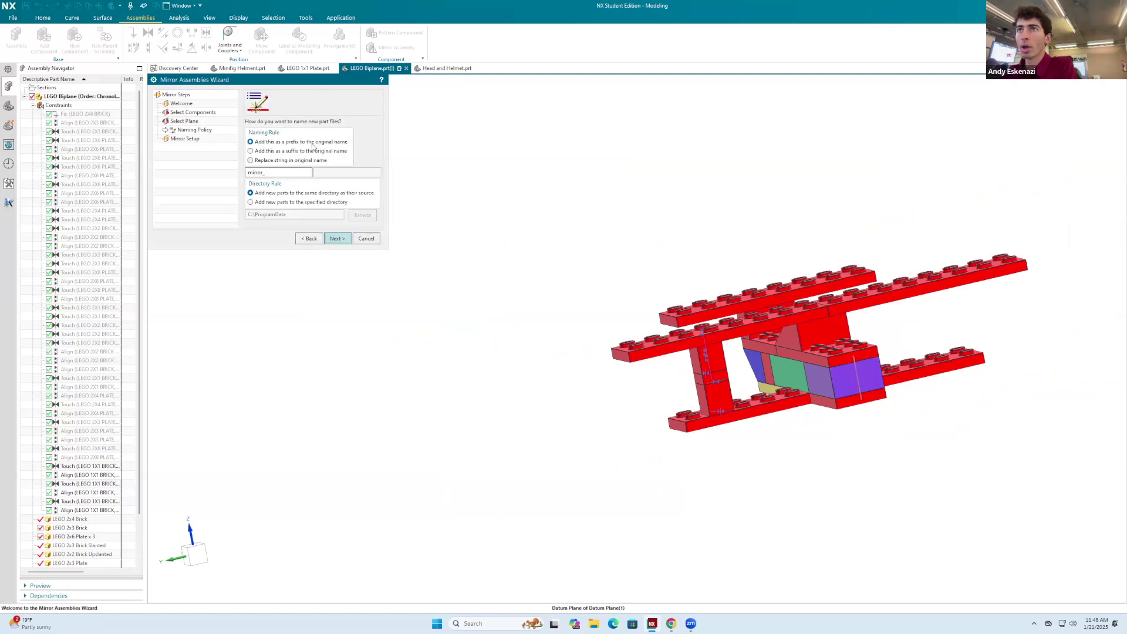
Finish mirroring the two 1x1 bricks and the 1x1 plate as repositioned instances, keeping the mirror_ prefix naming rule.
click(336, 239)
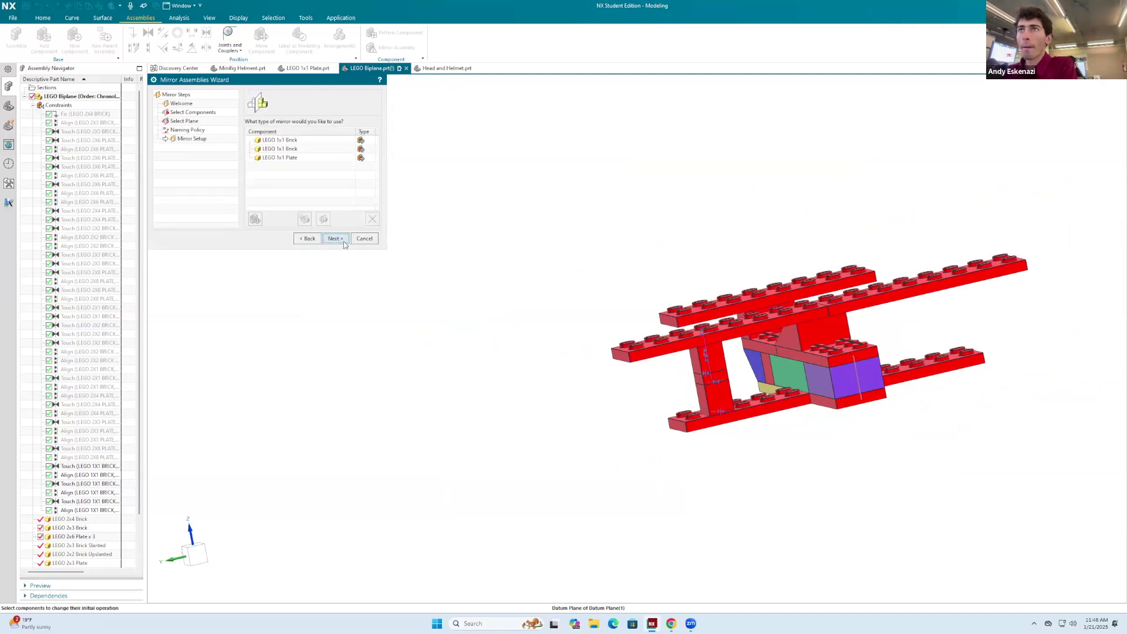
click(335, 239)
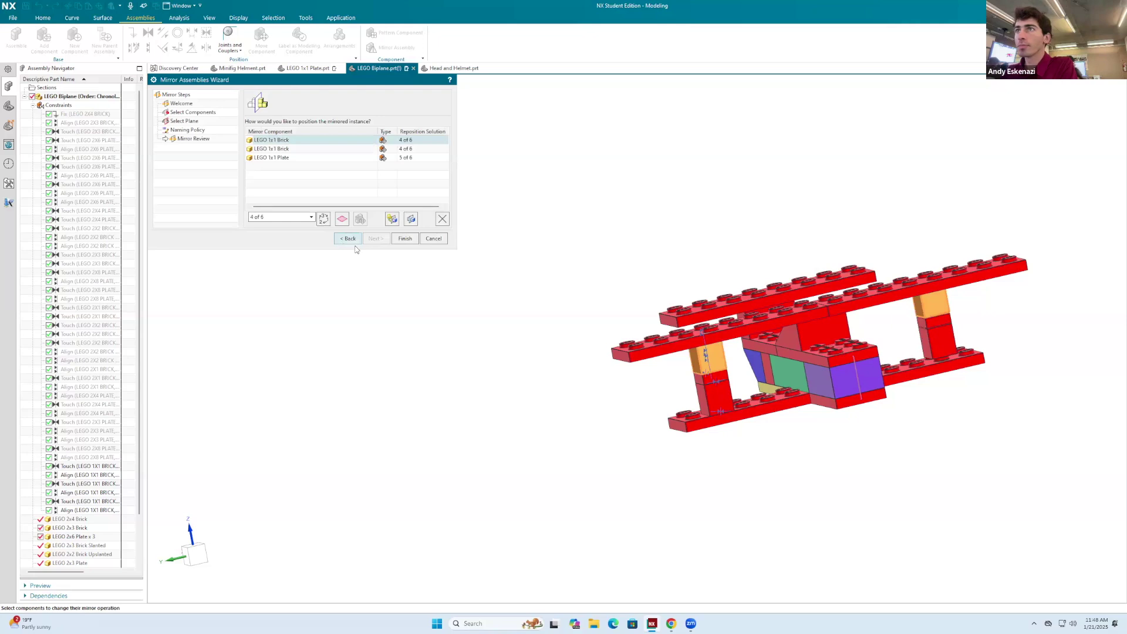
click(405, 239)
Try to align the mirrored strut's lower 1x1 brick with the top face of the lower wing's 2x6 plate, reversing the direction.
middle_drag(937, 322, 697, 327)
scroll(778, 450, up, 5)
click(148, 47)
scroll(693, 381, down, 3)
scroll(704, 376, up, 6)
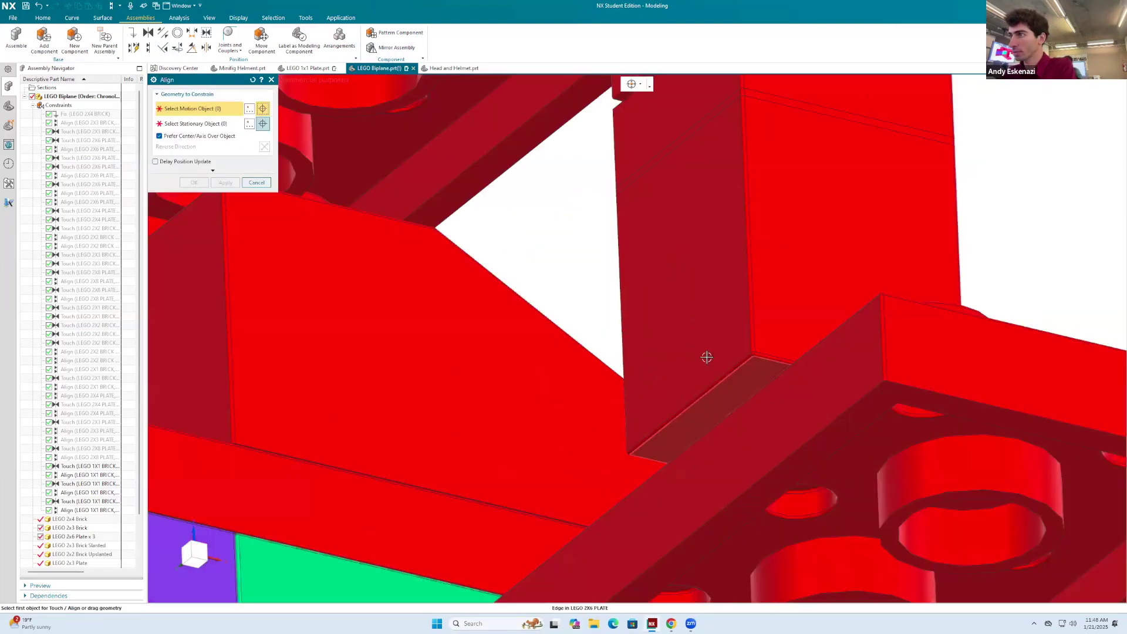
click(706, 357)
scroll(706, 357, down, 5)
scroll(588, 267, down, 4)
middle_drag(588, 266, 631, 410)
scroll(630, 431, up, 6)
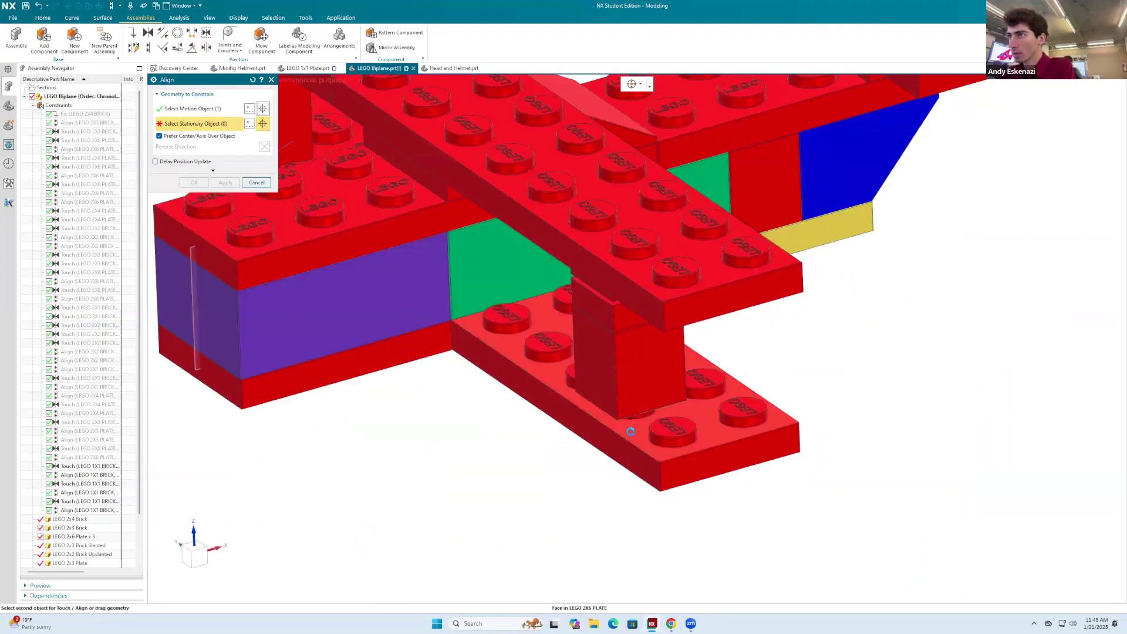
click(630, 432)
click(265, 150)
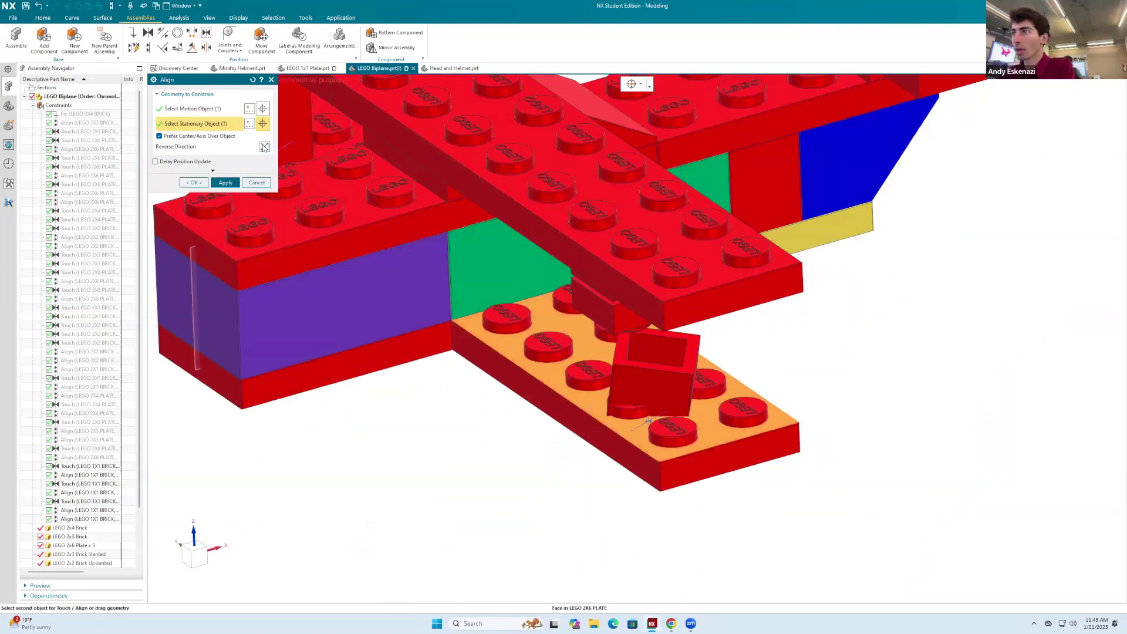
scroll(652, 235, down, 2)
middle_drag(651, 235, 549, 181)
scroll(549, 180, up, 3)
click(225, 183)
Abandon the next Align constraint and undo the alignment of the mirrored lower 1x1 brick.
scroll(703, 350, up, 1)
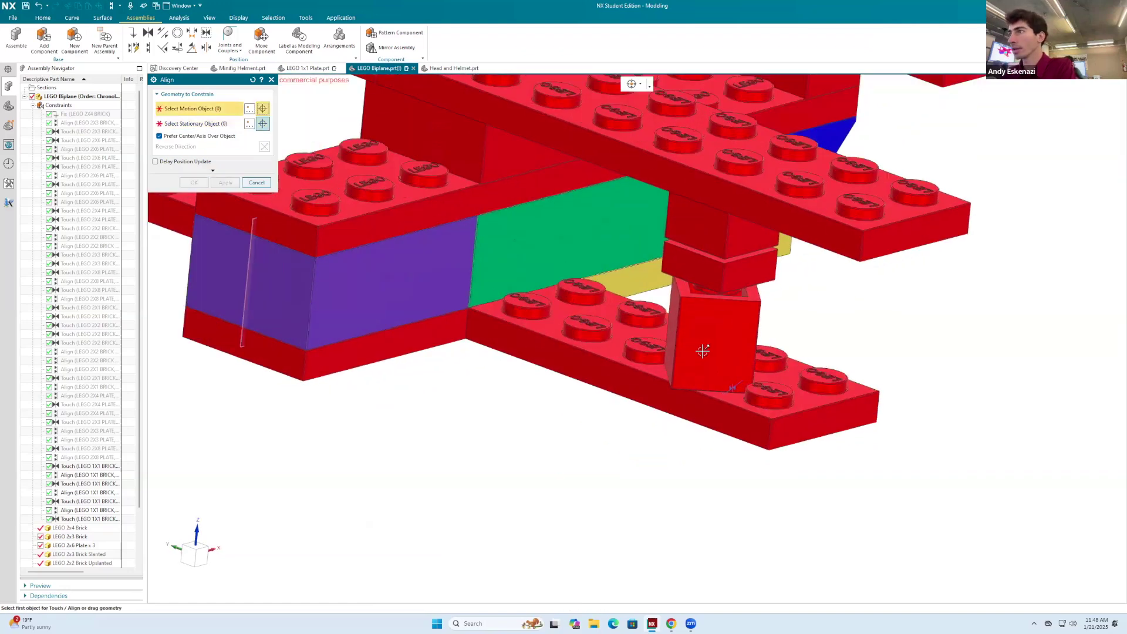
middle_drag(711, 324, 717, 310)
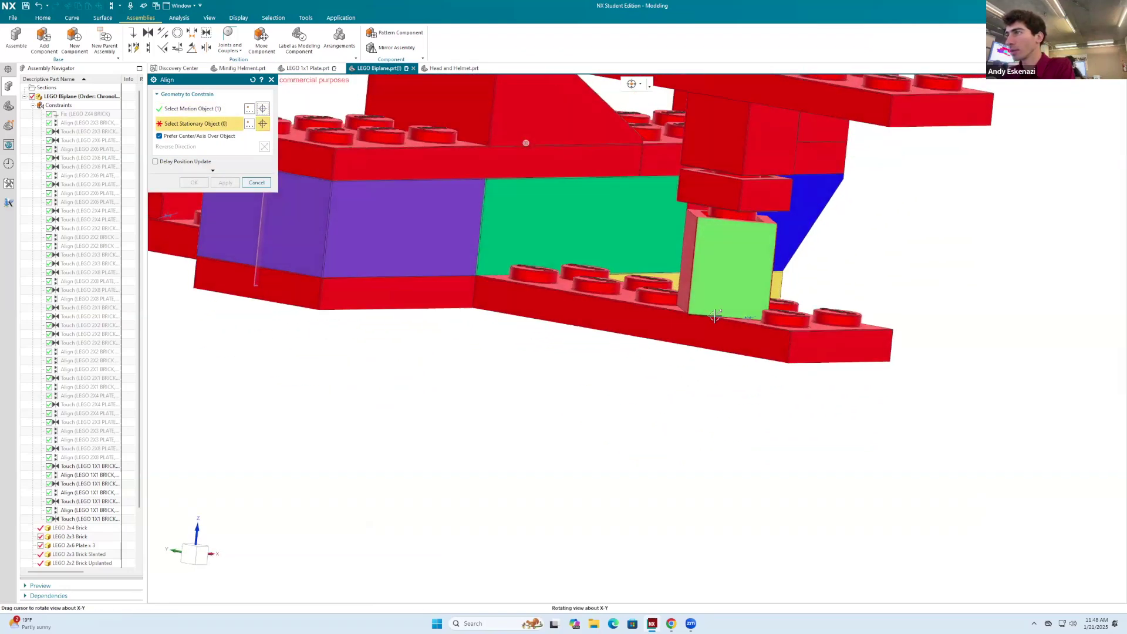
key(Escape)
key(ctrl+z)
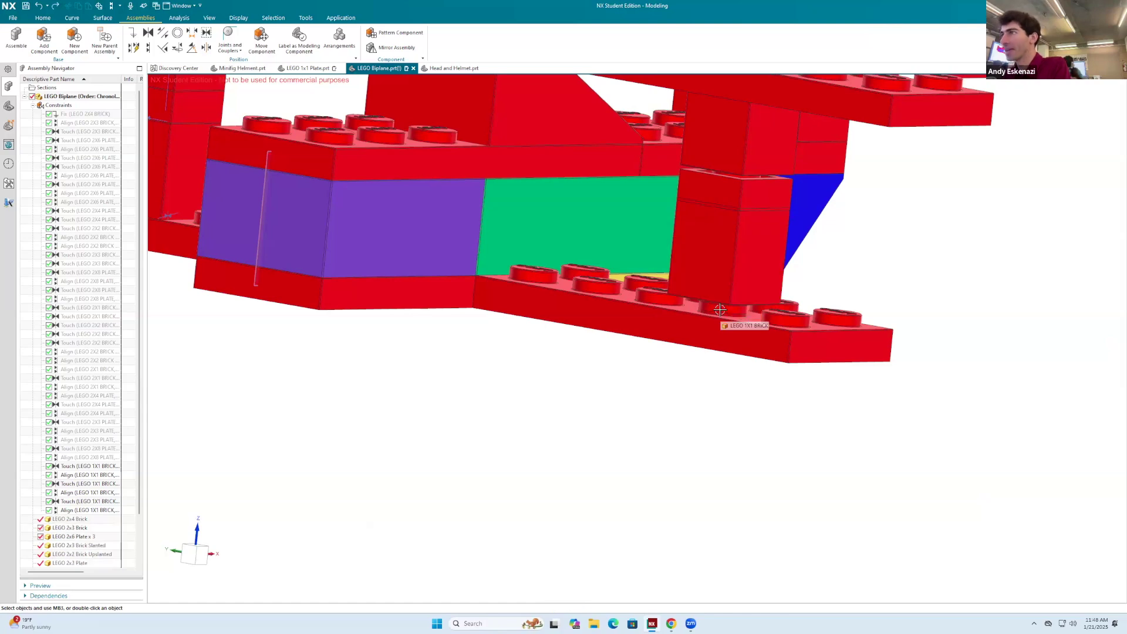
Delete the mirrored wing strut's two 1x1 bricks and 1x1 plate.
middle_drag(736, 288, 687, 266)
scroll(687, 267, up, 6)
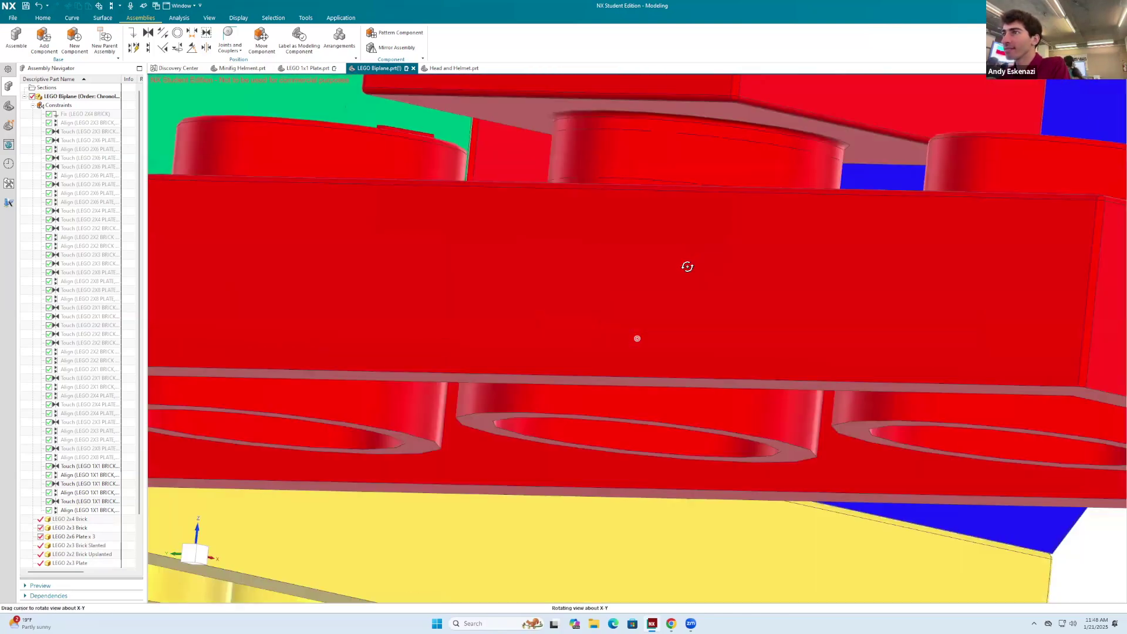
scroll(688, 267, down, 8)
middle_drag(679, 264, 766, 226)
right_click(769, 223)
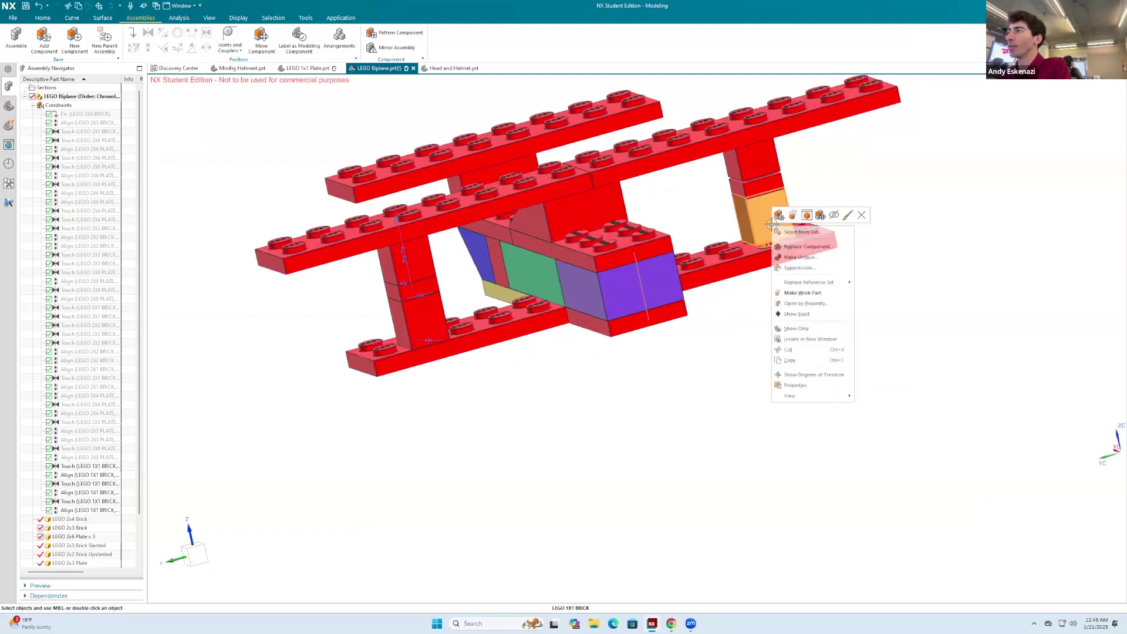
right_click(764, 202)
key(Delete)
right_click(788, 193)
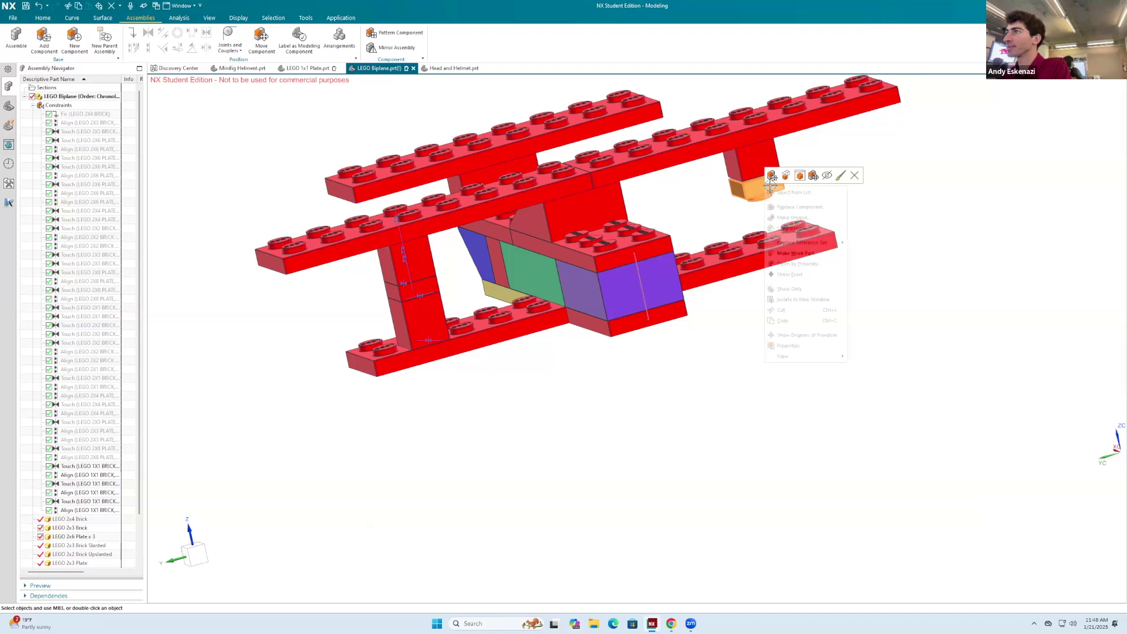
click(852, 174)
right_click(792, 164)
click(848, 150)
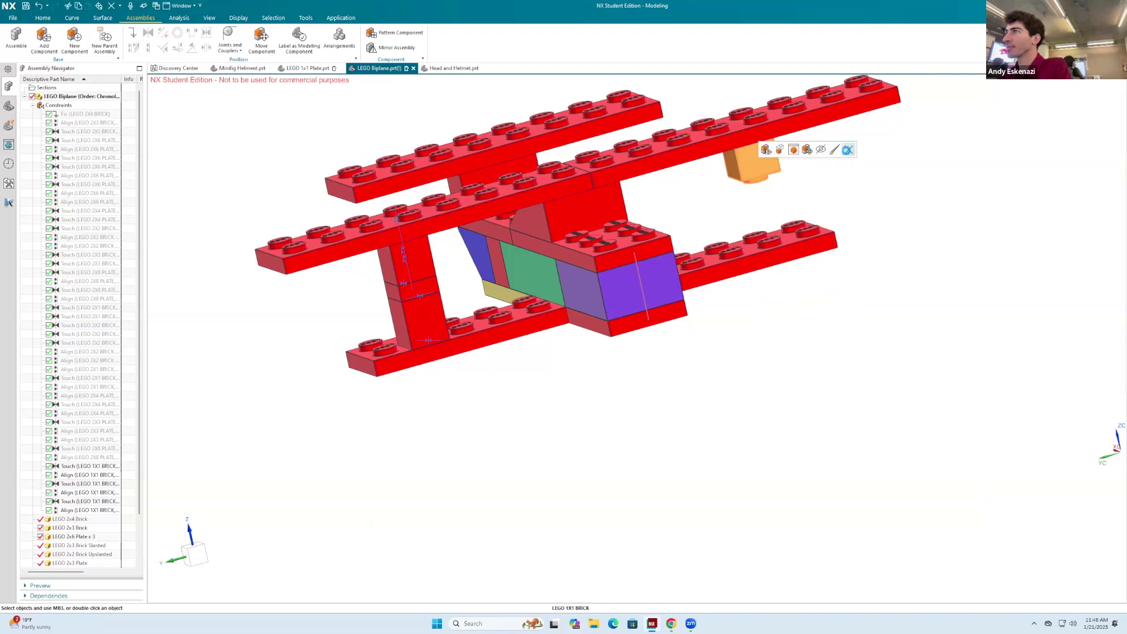
Start Mirror Assembly and choose the original strut's two 1x1 bricks and 1x1 plate as the components to mirror.
click(392, 48)
click(356, 238)
click(405, 267)
click(426, 285)
click(421, 328)
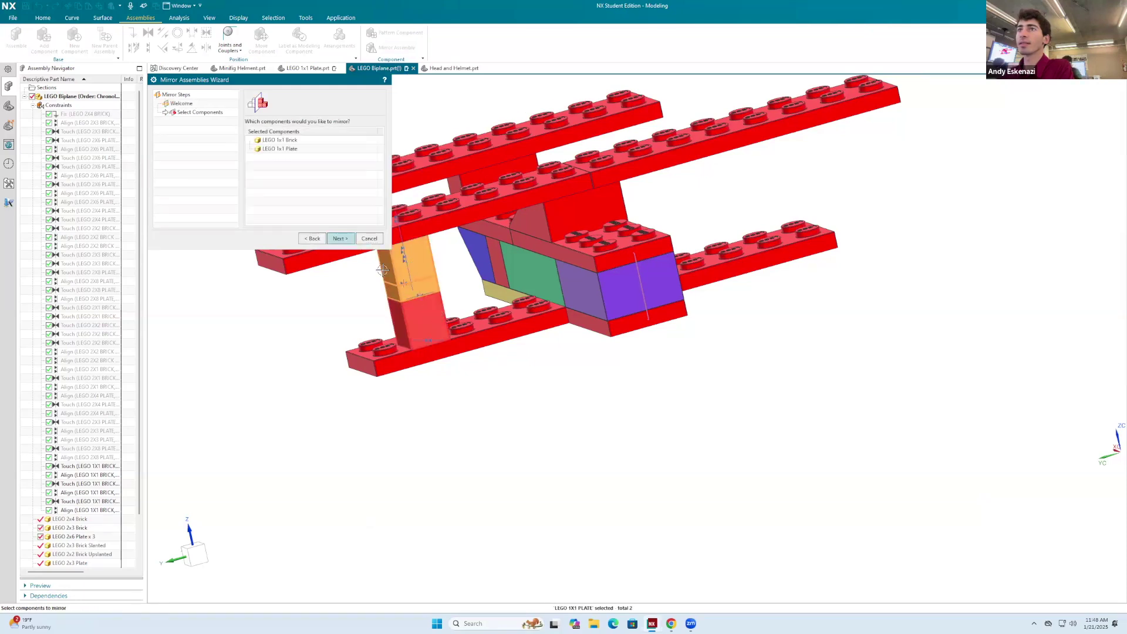
click(346, 239)
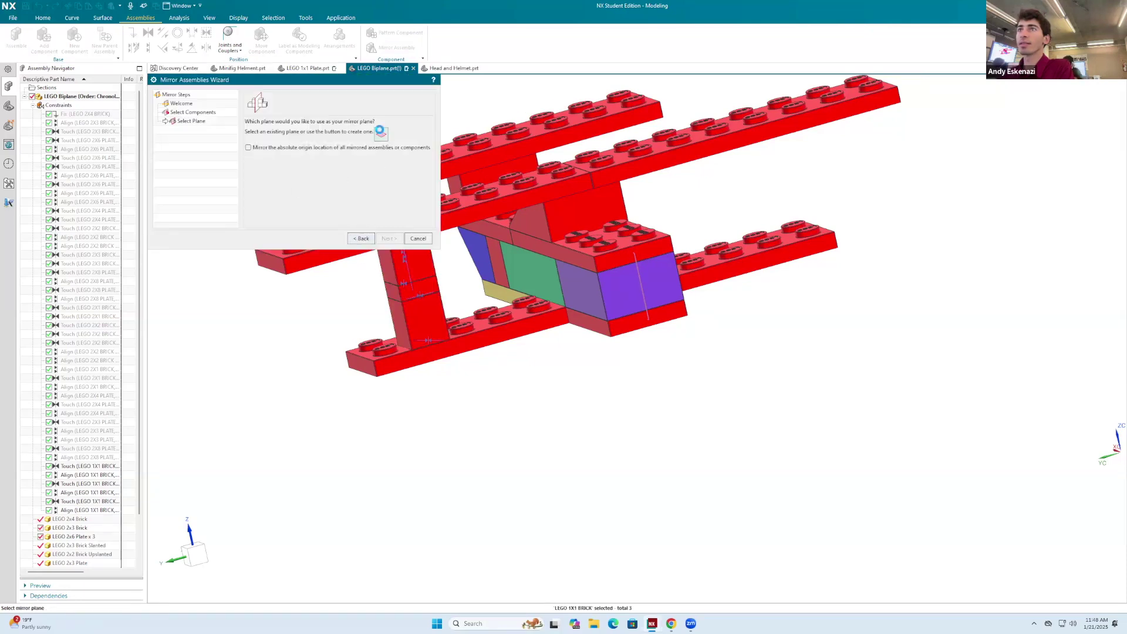
click(380, 131)
click(683, 308)
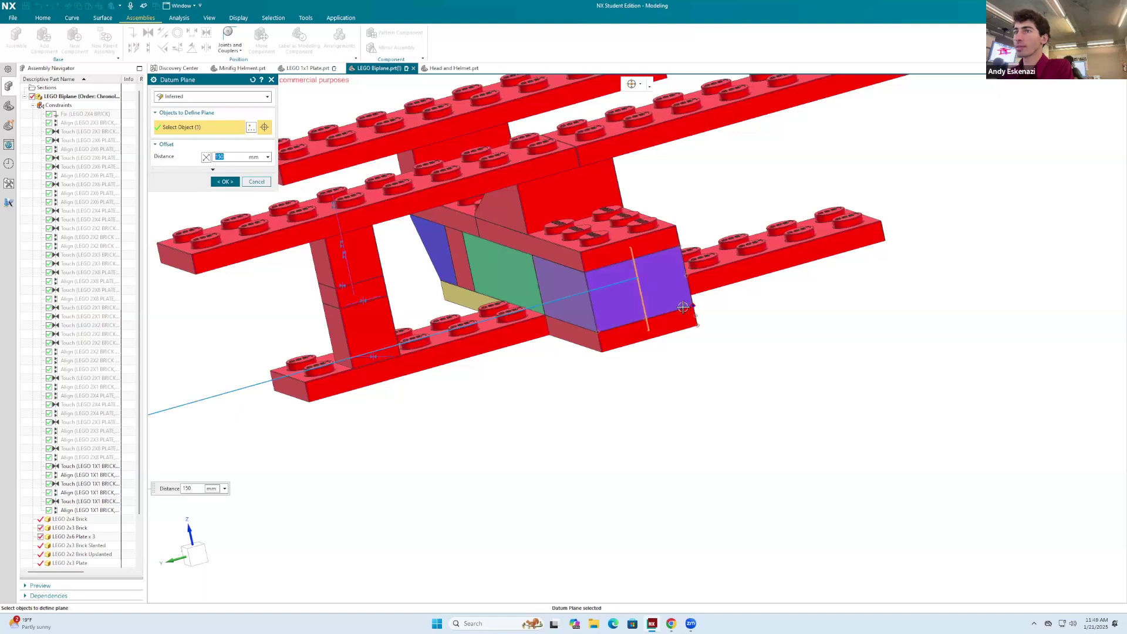
scroll(683, 308, up, 5)
middle_click(345, 304)
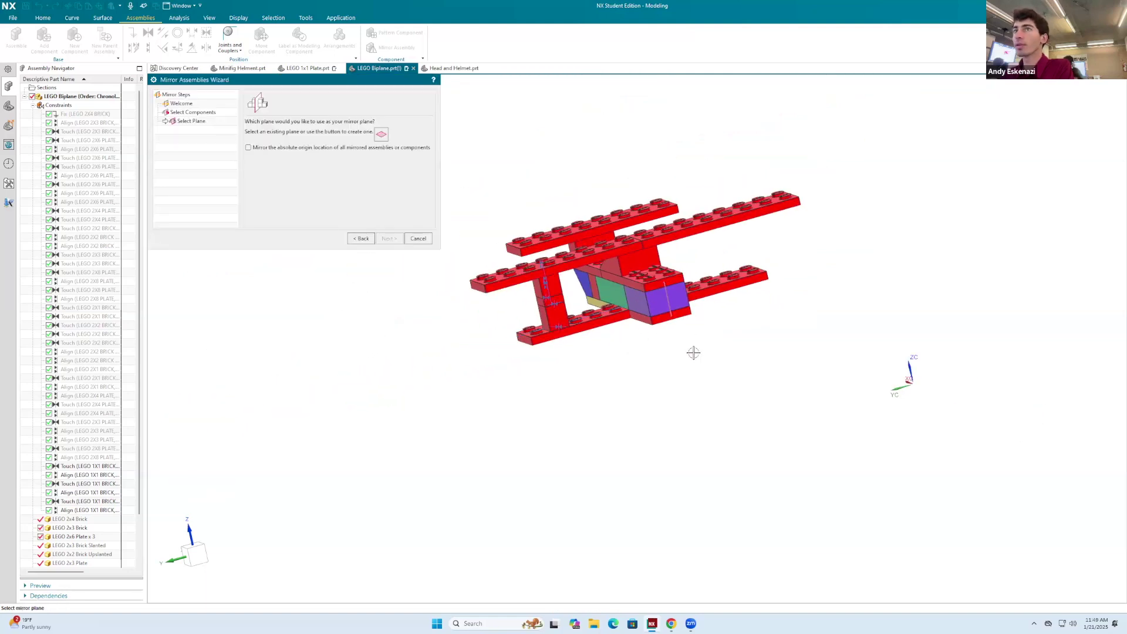
Use the existing datum plane through the fuselage as the mirror plane and accept the mirror_ prefix naming policy.
scroll(600, 259, down, 5)
scroll(620, 245, down, 3)
click(633, 249)
scroll(675, 348, up, 8)
click(390, 239)
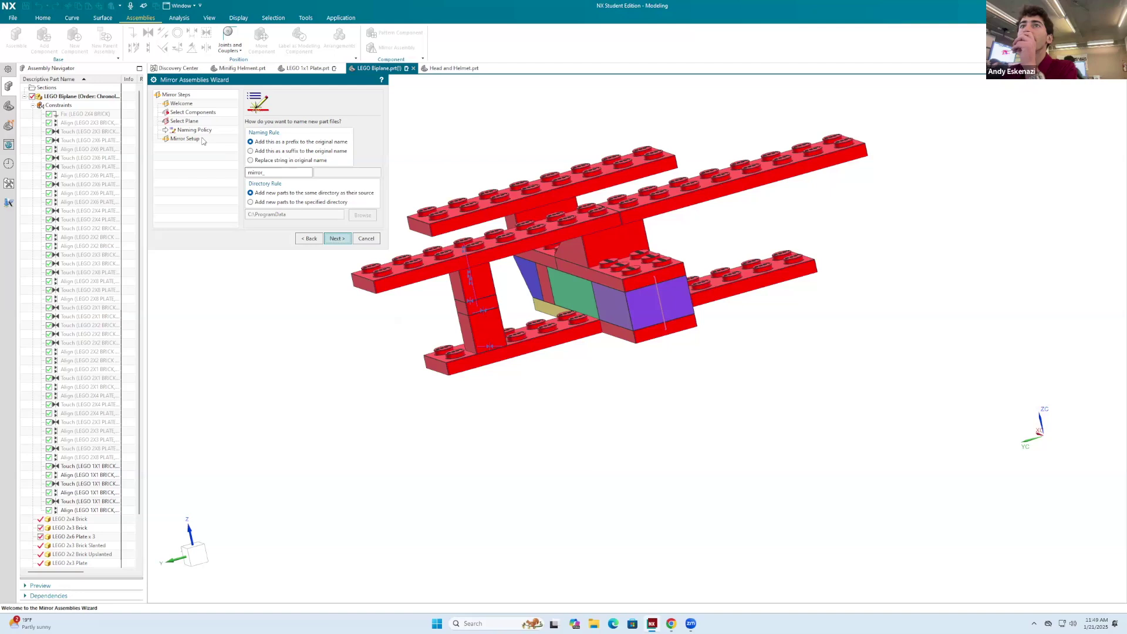
click(337, 238)
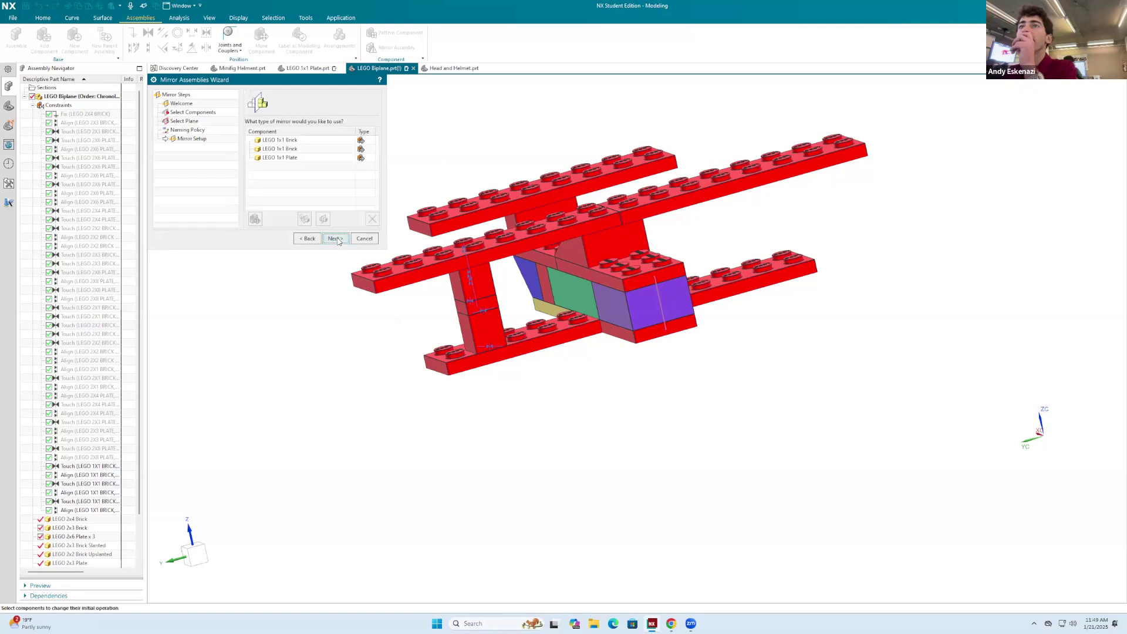
Assign the non-associative mirror type to both LEGO 1x1 Bricks and the LEGO 1x1 Plate.
click(281, 141)
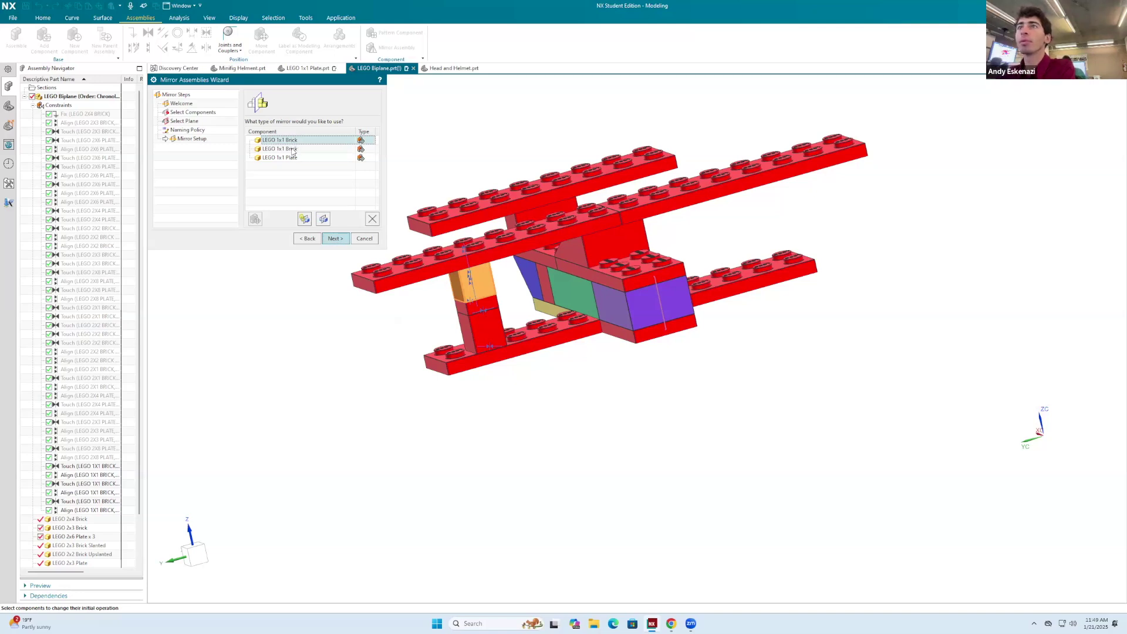
click(323, 220)
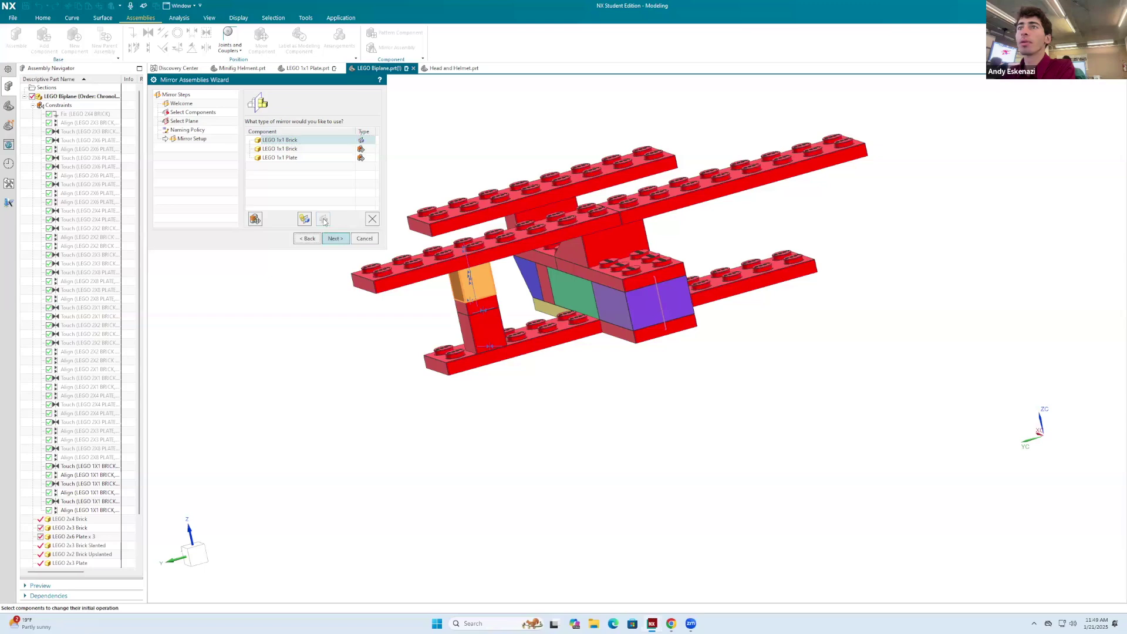
click(303, 149)
click(324, 220)
click(302, 158)
click(323, 220)
Create the mirrored strut components as new part files, close the information report and finish the mirror wizard.
click(335, 238)
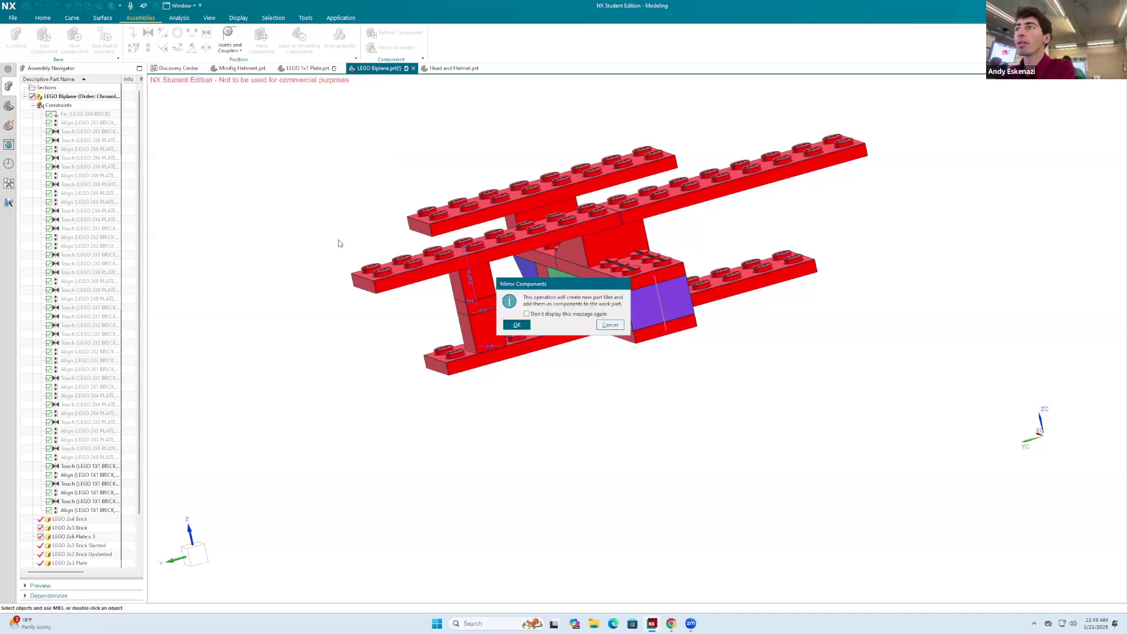
click(523, 327)
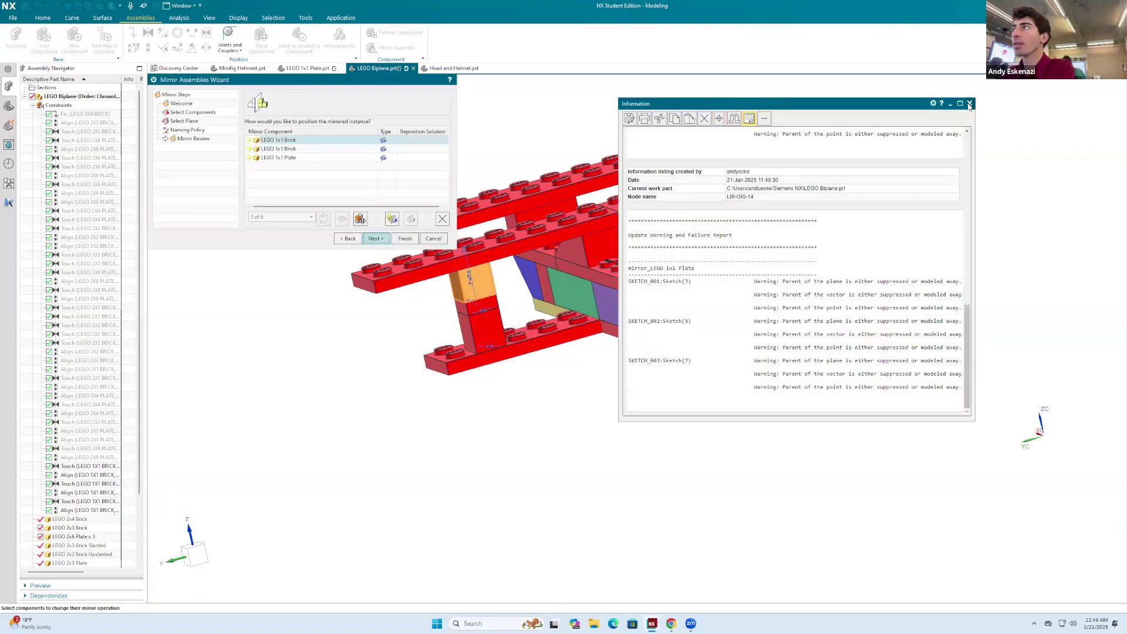
click(969, 103)
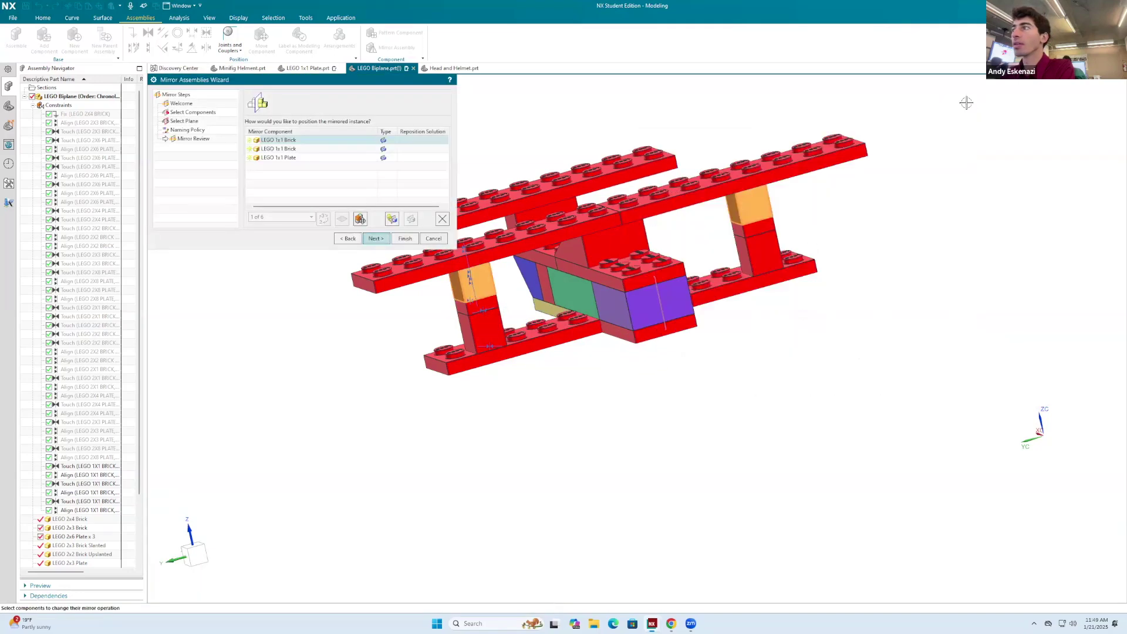
click(403, 241)
mouse_move(714, 249)
middle_down()
mouse_move(699, 186)
mouse_move(711, 246)
middle_up()
scroll(326, 375, down, 1)
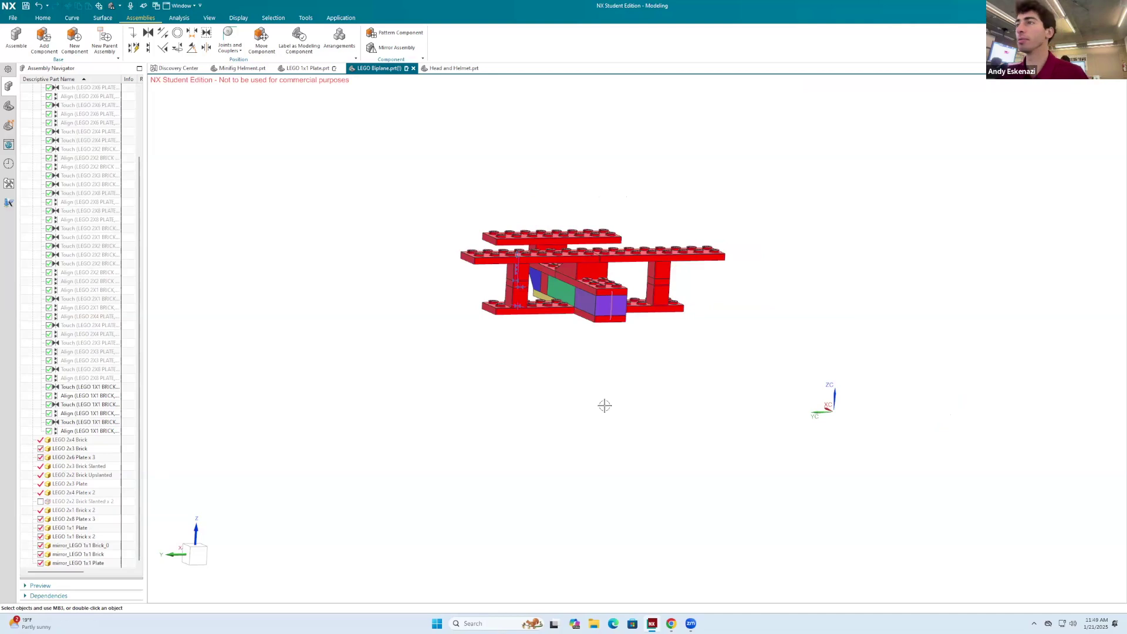
Try to load the unloaded LEGO 2x2 Brick Slanted components into the biplane assembly.
key(Home)
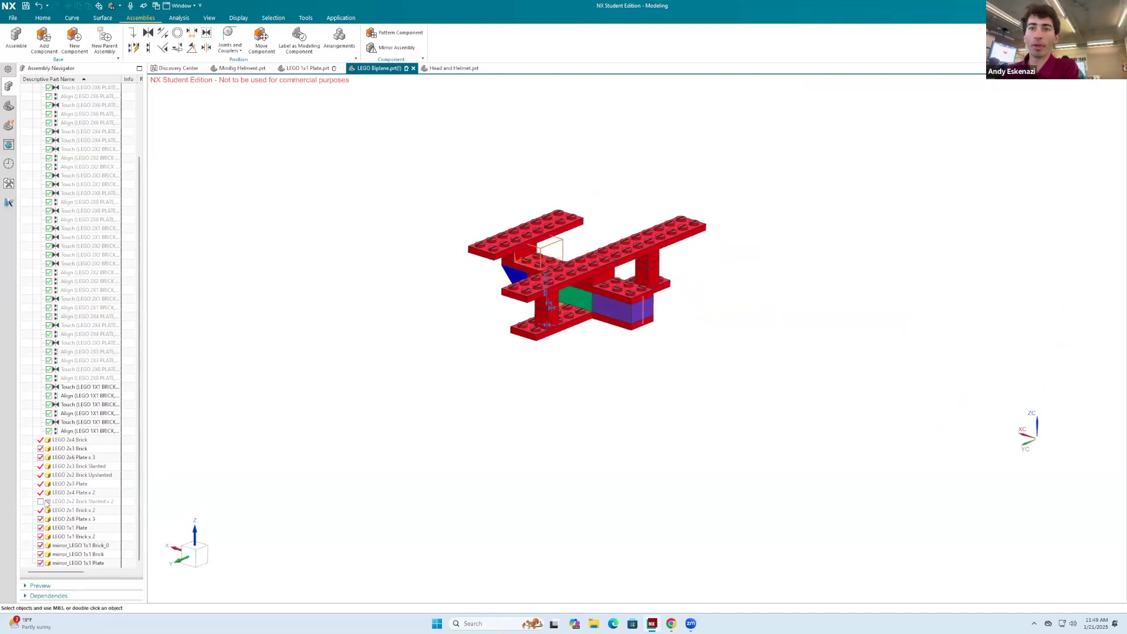
click(41, 501)
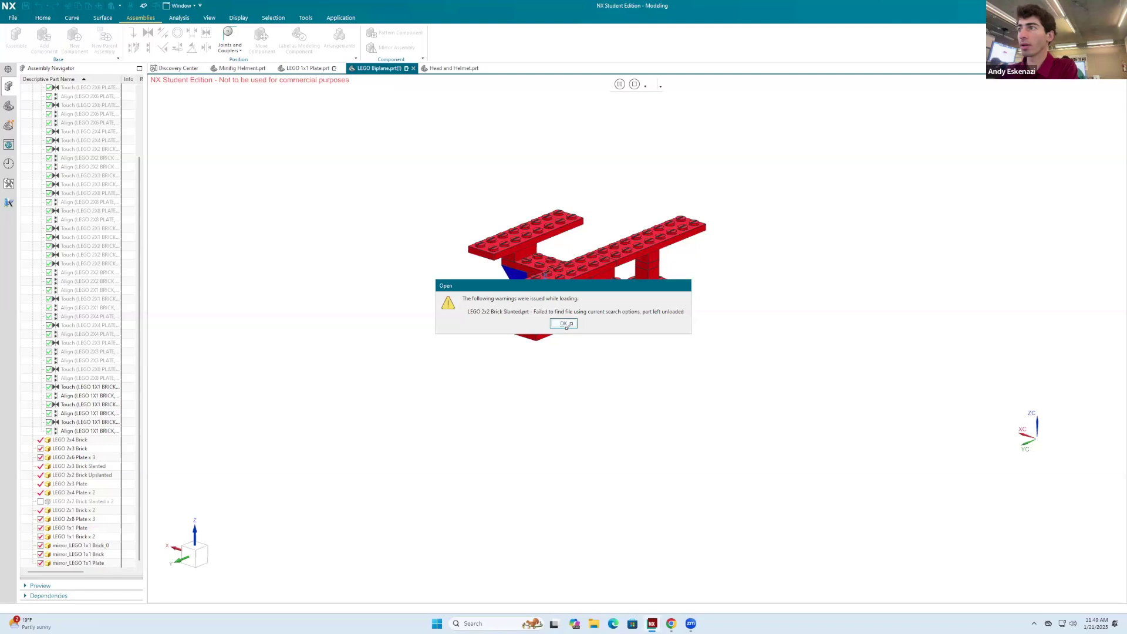
click(563, 324)
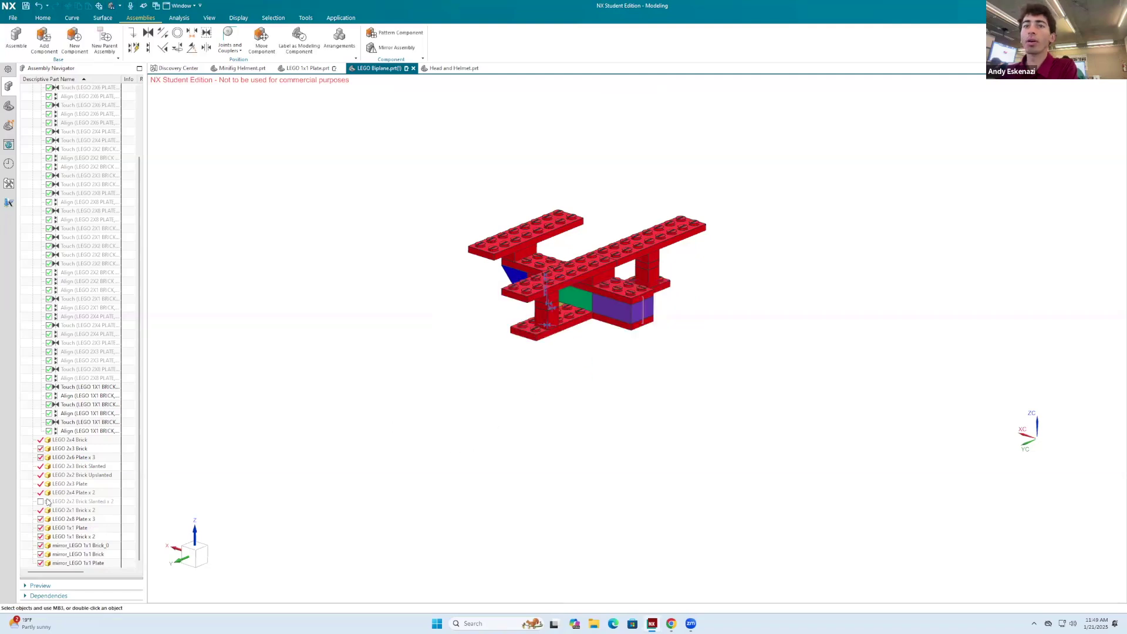
Save the LEGO Biplane assembly with the mirrored strut.
key(ctrl+s)
scroll(576, 164, up, 2)
scroll(656, 277, up, 1)
mouse_move(657, 277)
middle_down()
mouse_move(614, 221)
mouse_move(684, 209)
mouse_move(624, 214)
mouse_move(622, 329)
mouse_move(638, 317)
mouse_move(639, 333)
middle_up()
scroll(634, 217, down, 2)
key(ctrl+s)
Try to add LEGO 2x2 Brick Slanted.prt from the Downloads folder as a component.
click(43, 41)
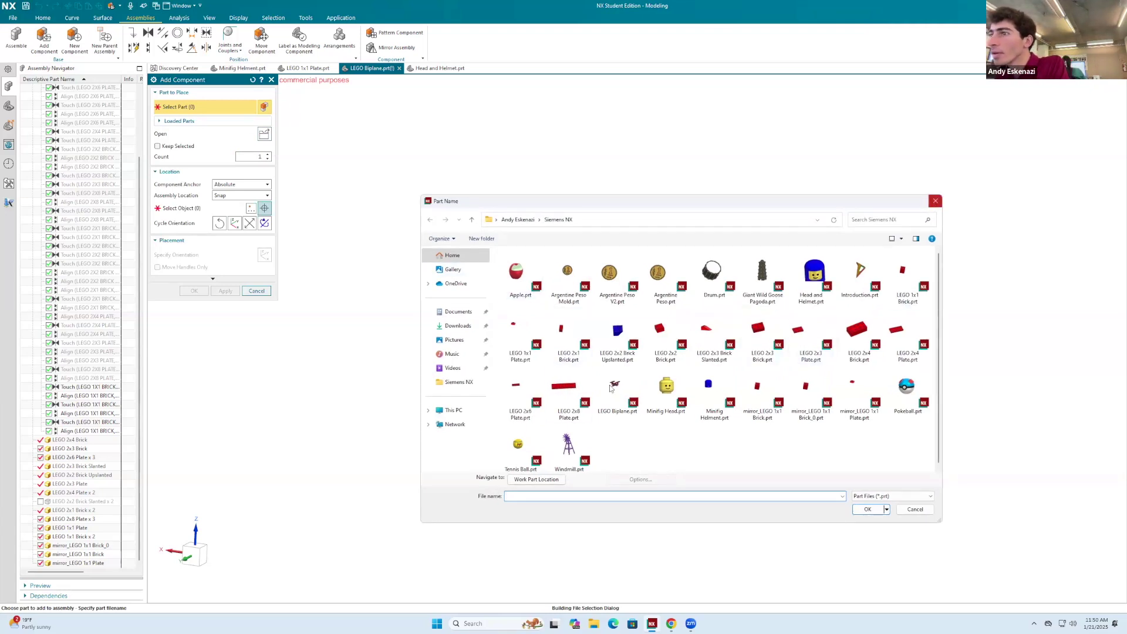
click(464, 326)
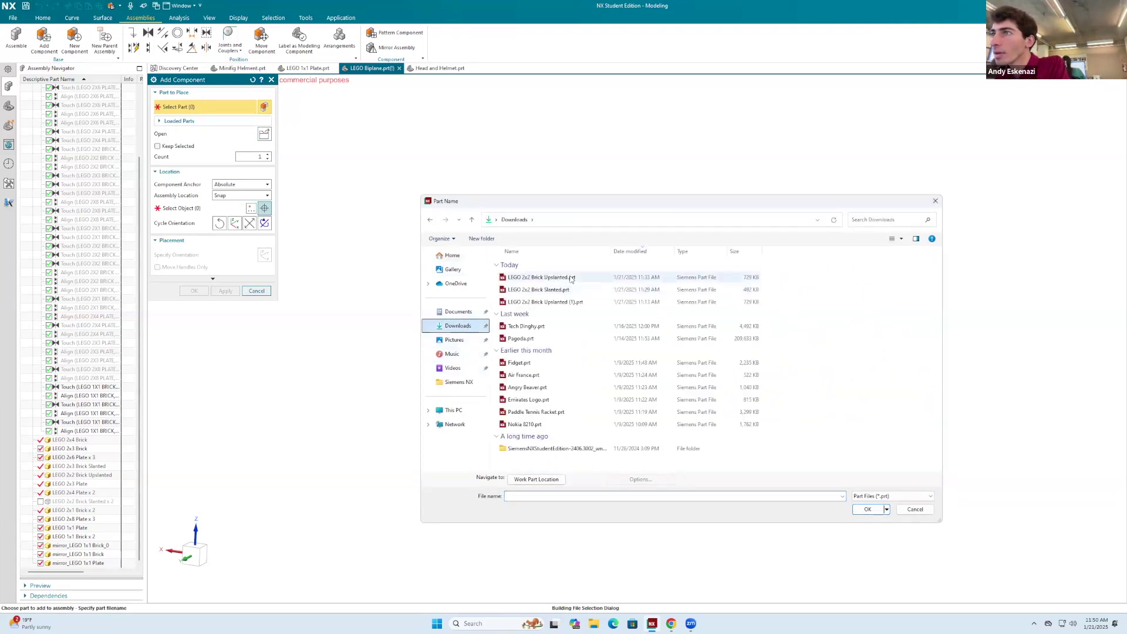
click(563, 291)
click(868, 509)
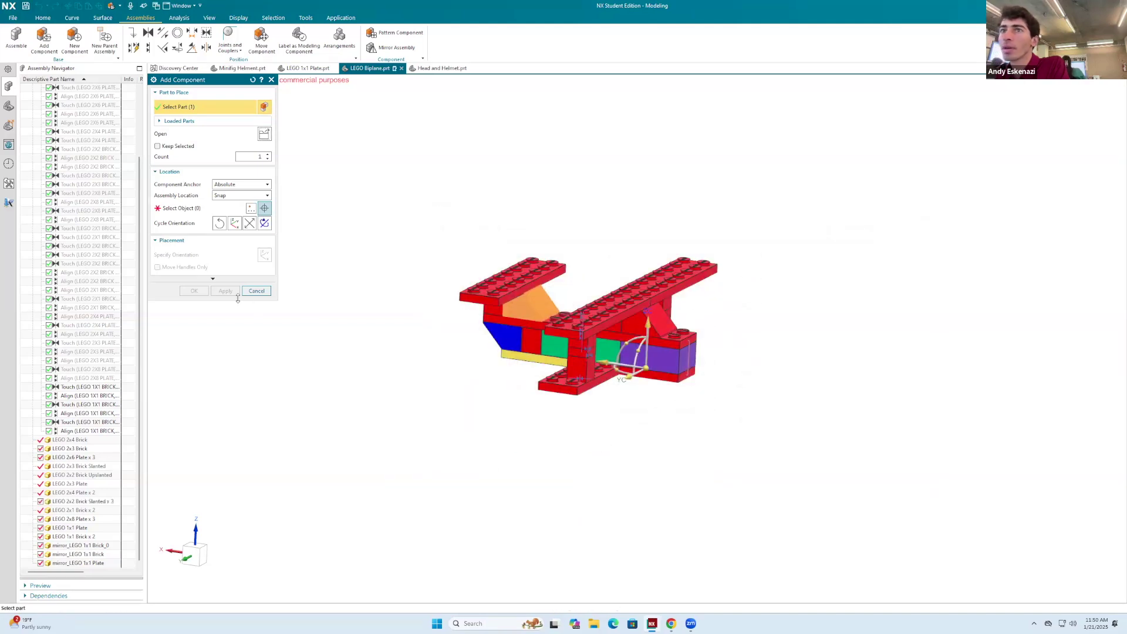
click(270, 80)
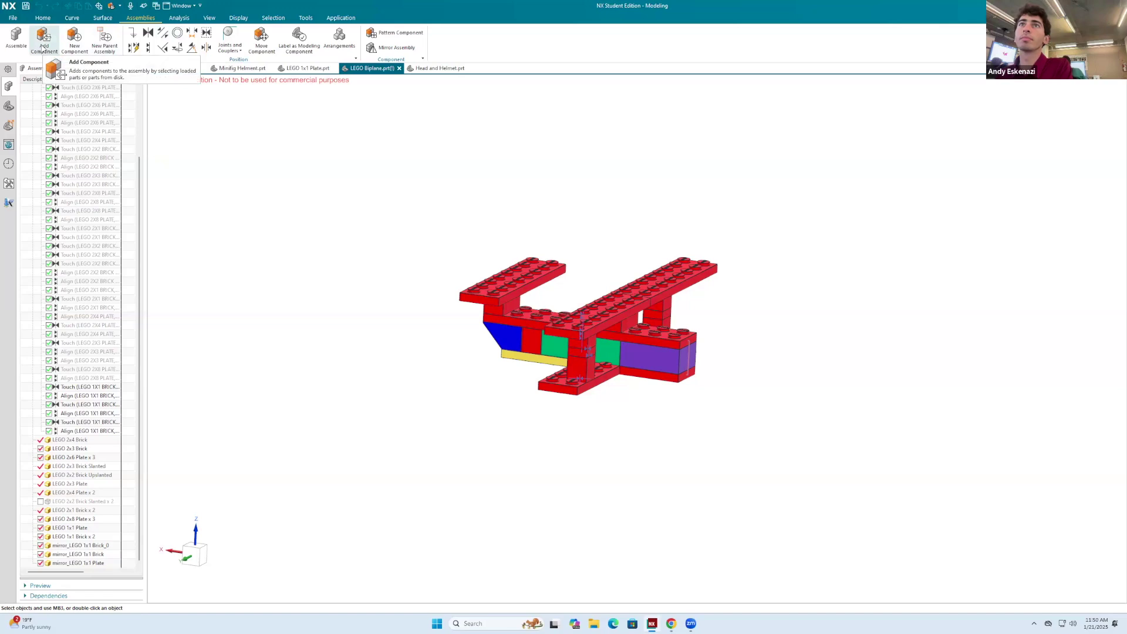
right_click(81, 501)
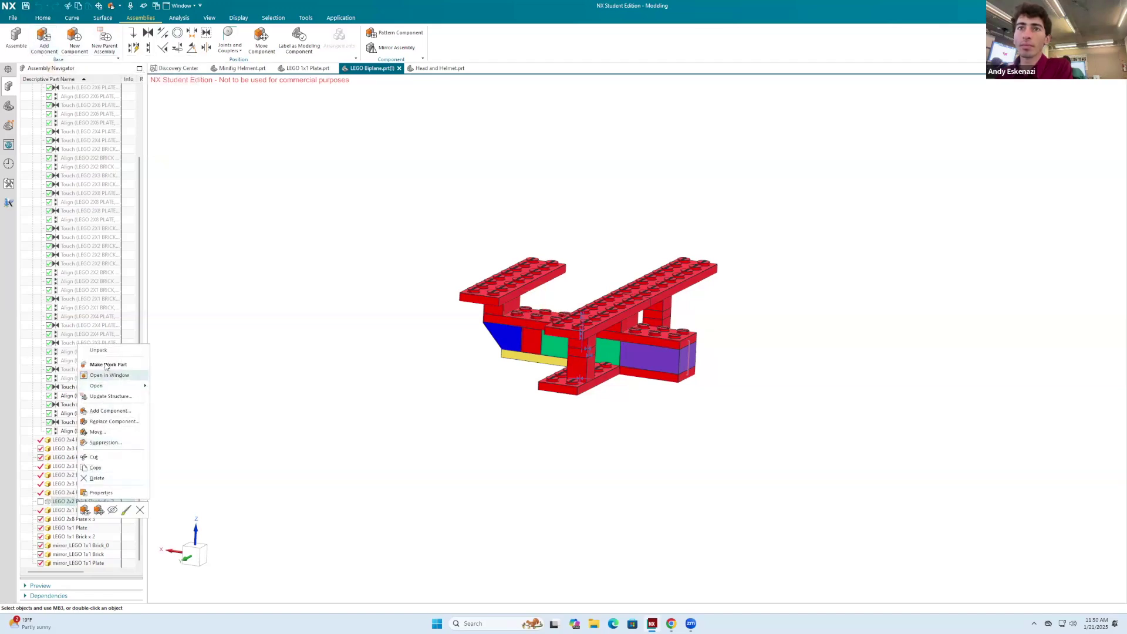
mouse_move(115, 389)
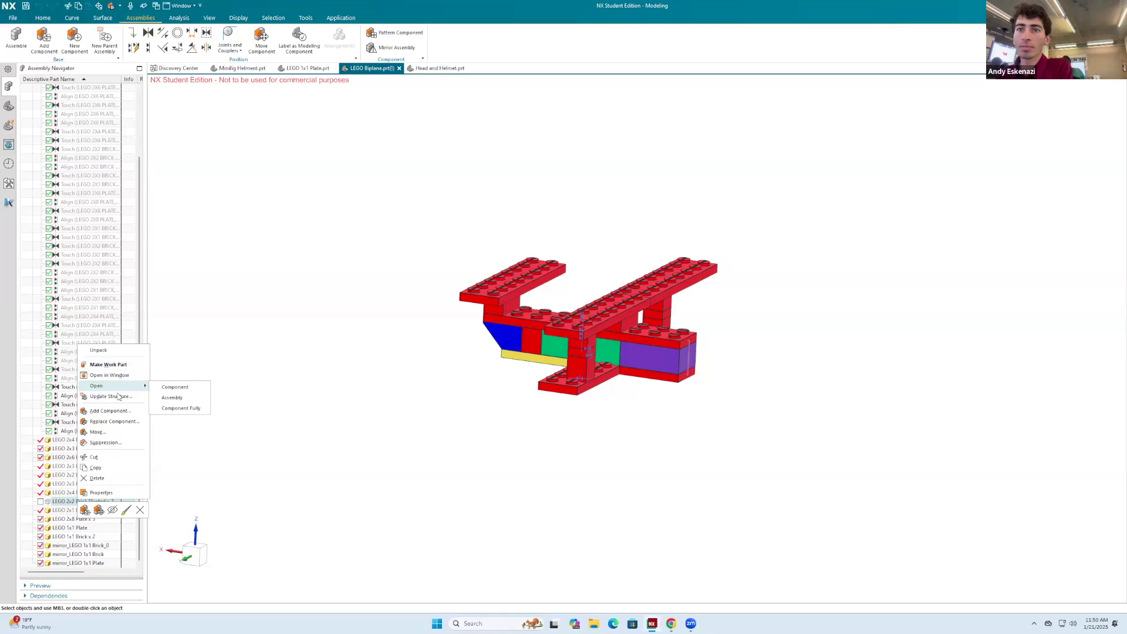
click(189, 153)
Save the LEGO Biplane assembly and close the assembly part only, keeping its components open.
click(26, 6)
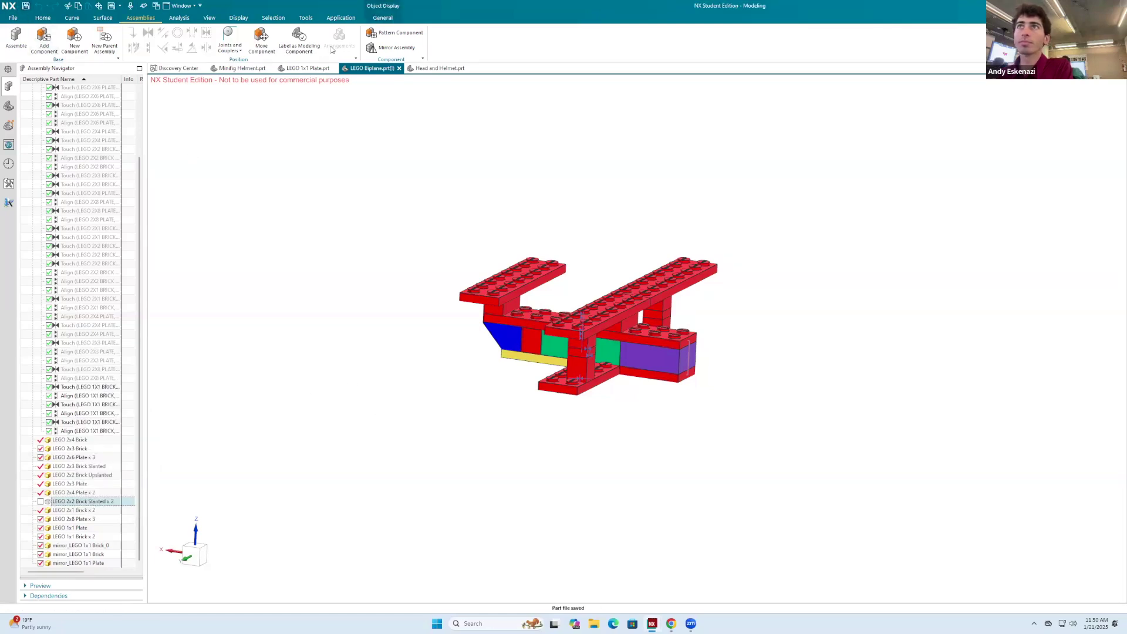
click(399, 69)
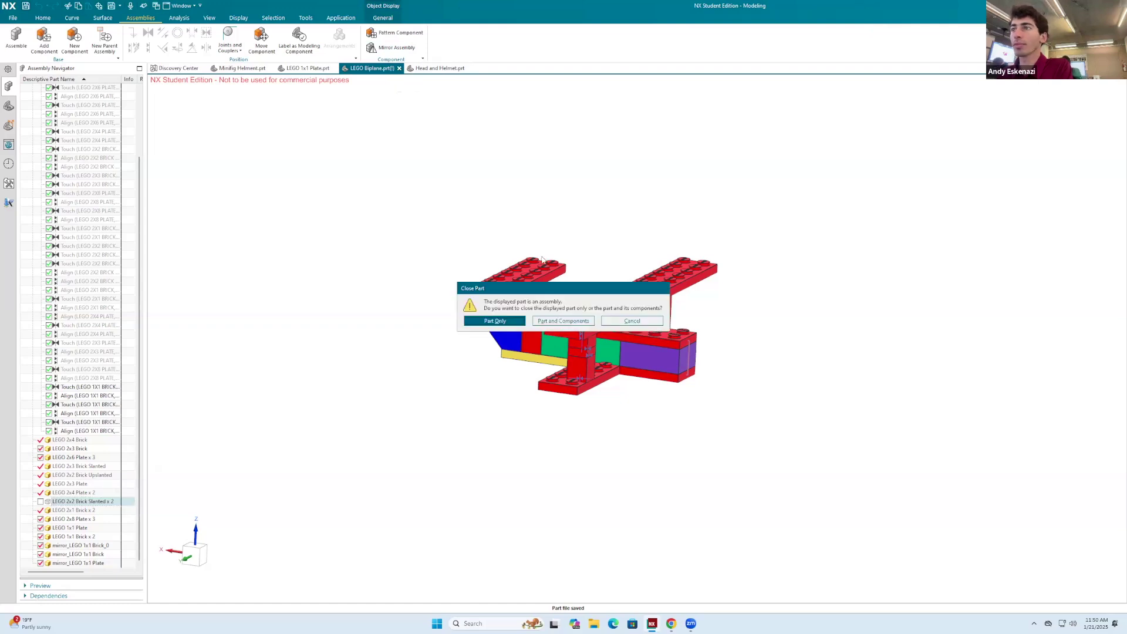
click(502, 321)
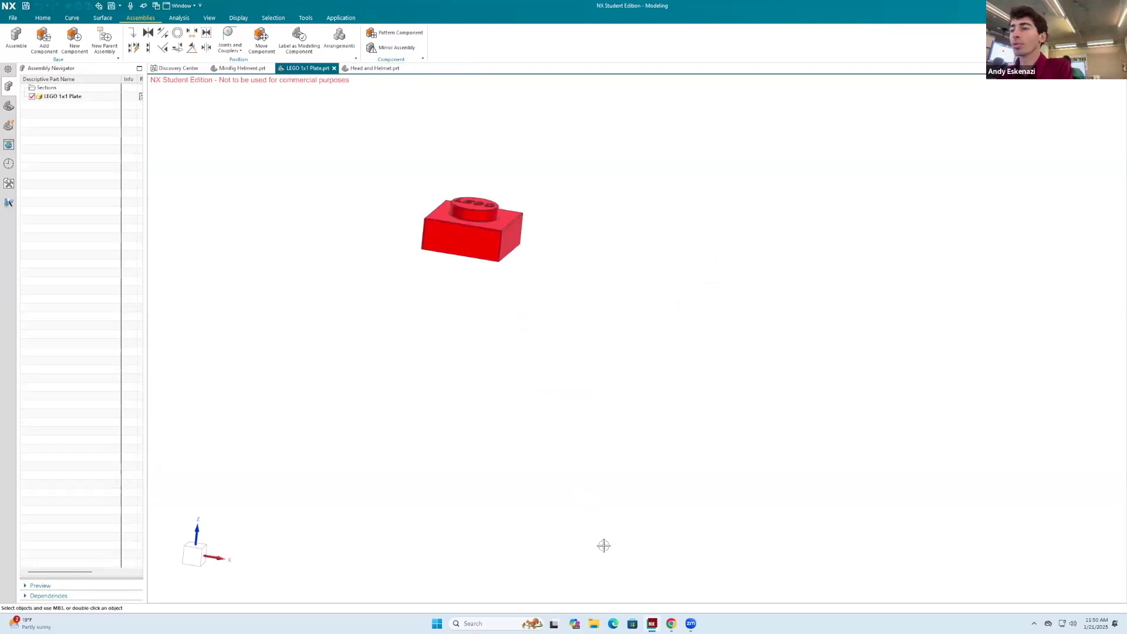
Move LEGO 2x2 Brick Slanted.prt from the Downloads folder to the Siemens NX folder, replacing the existing file.
click(594, 623)
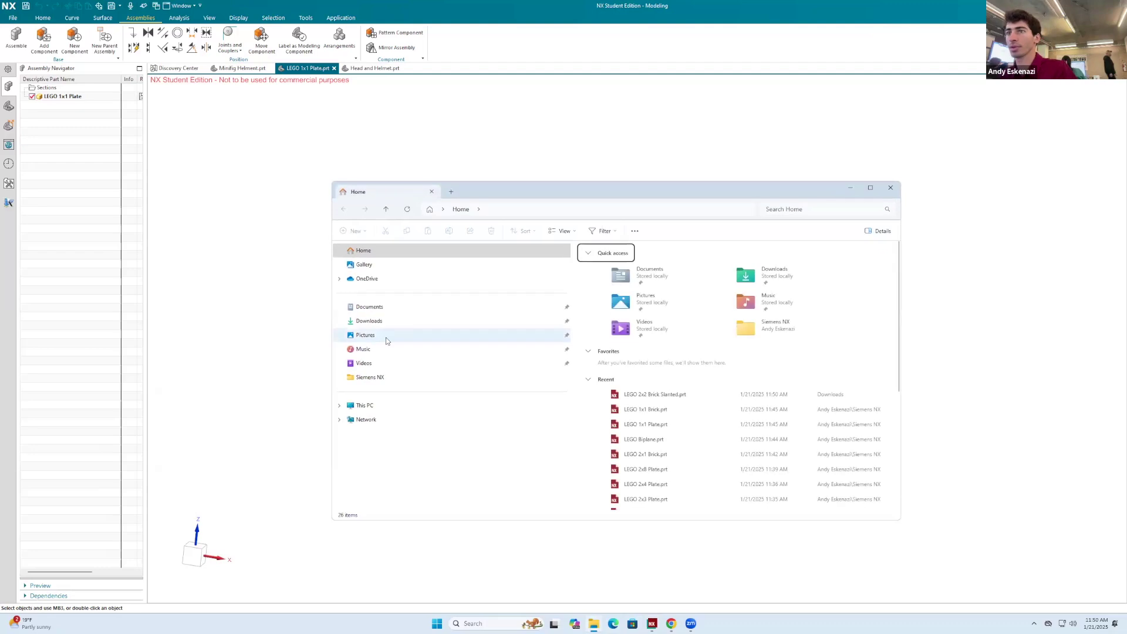
click(370, 321)
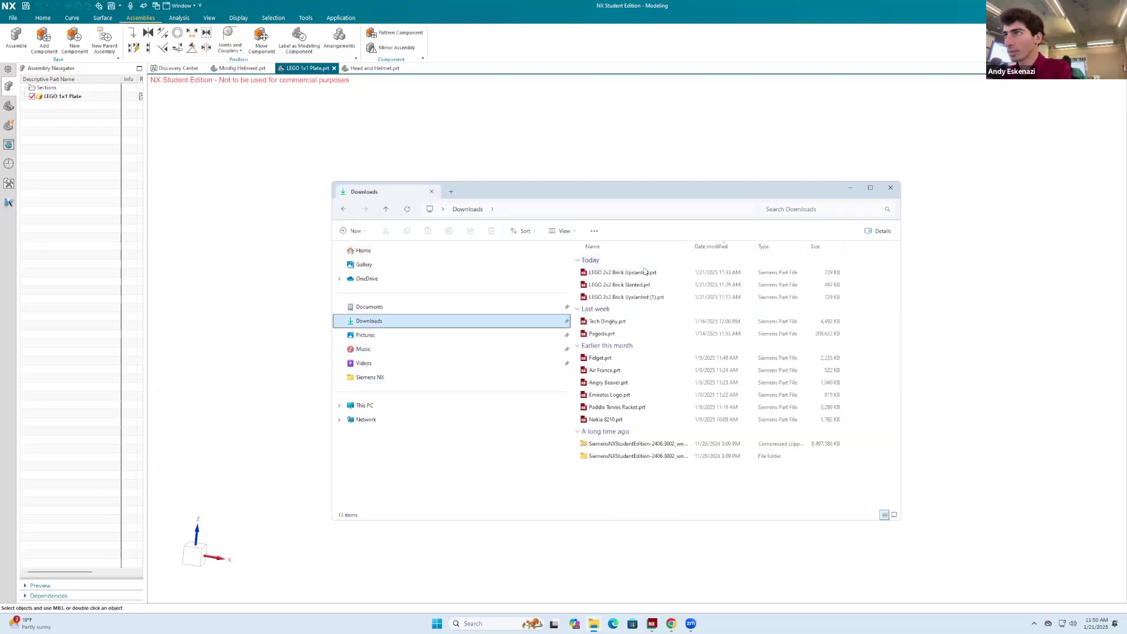
click(622, 286)
drag(622, 287, 403, 381)
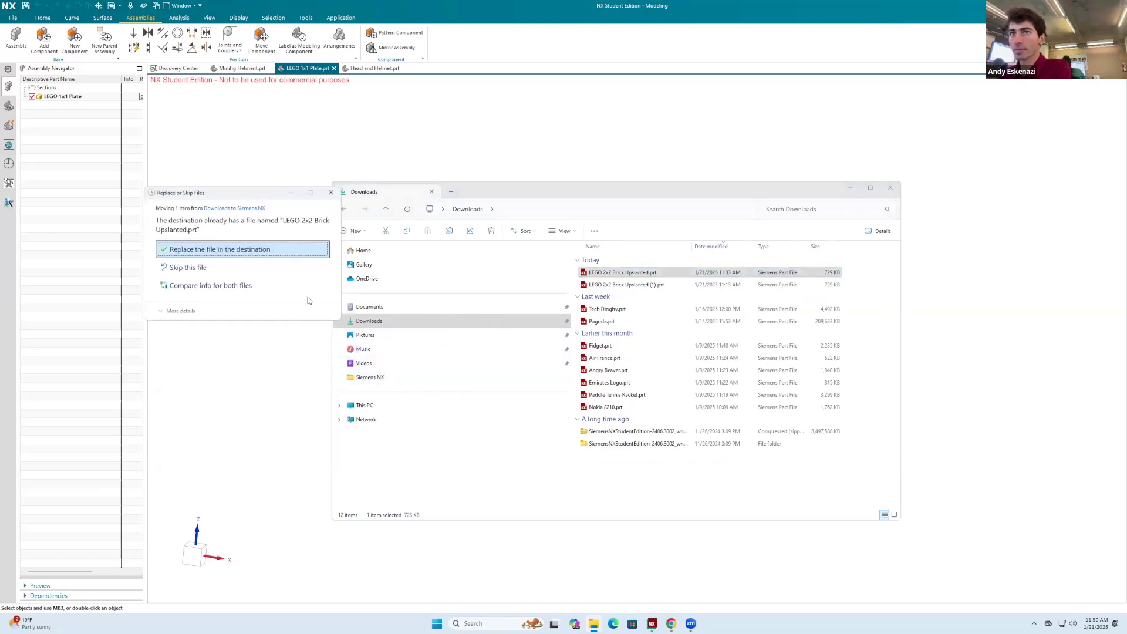
key(Return)
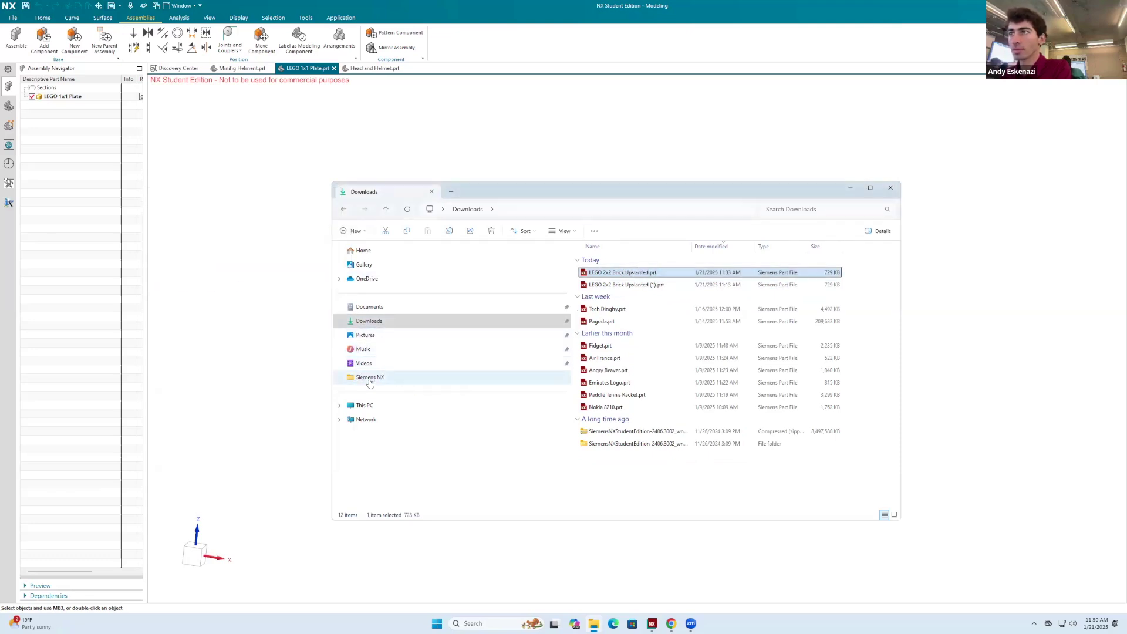
click(370, 378)
Reopen LEGO Biplane.prt from the Siemens NX folder.
click(15, 54)
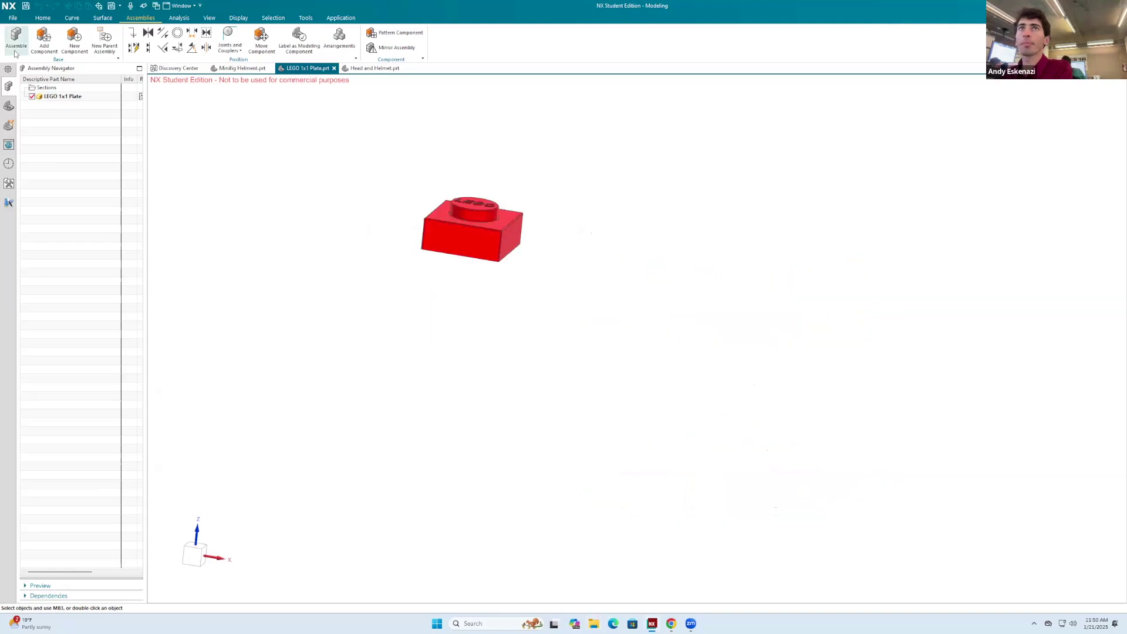
click(12, 18)
click(13, 51)
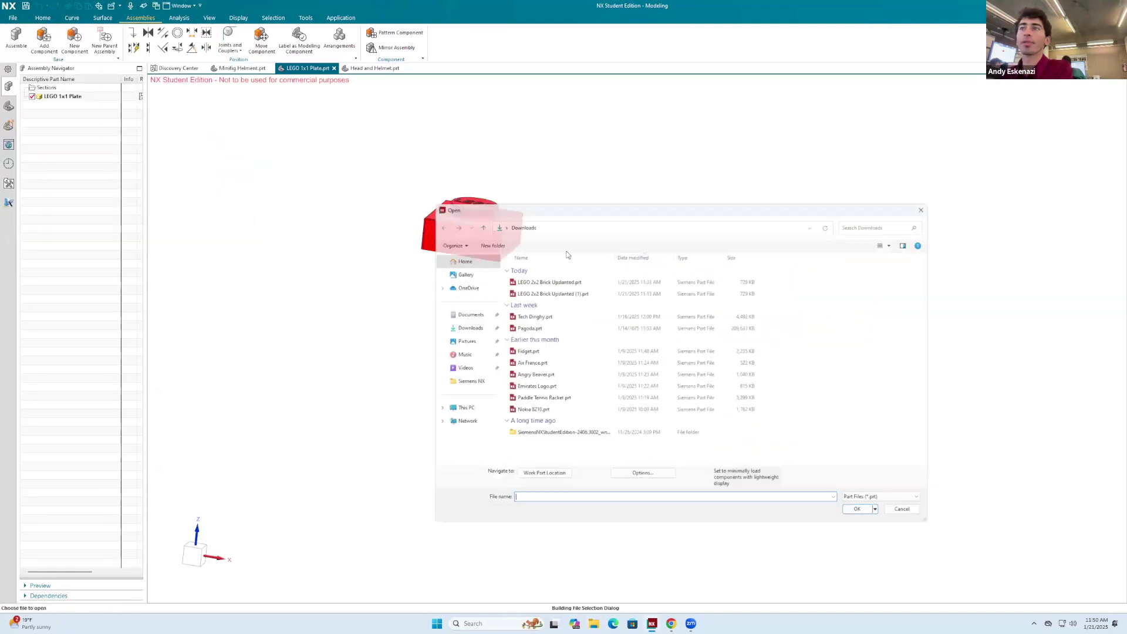
click(468, 384)
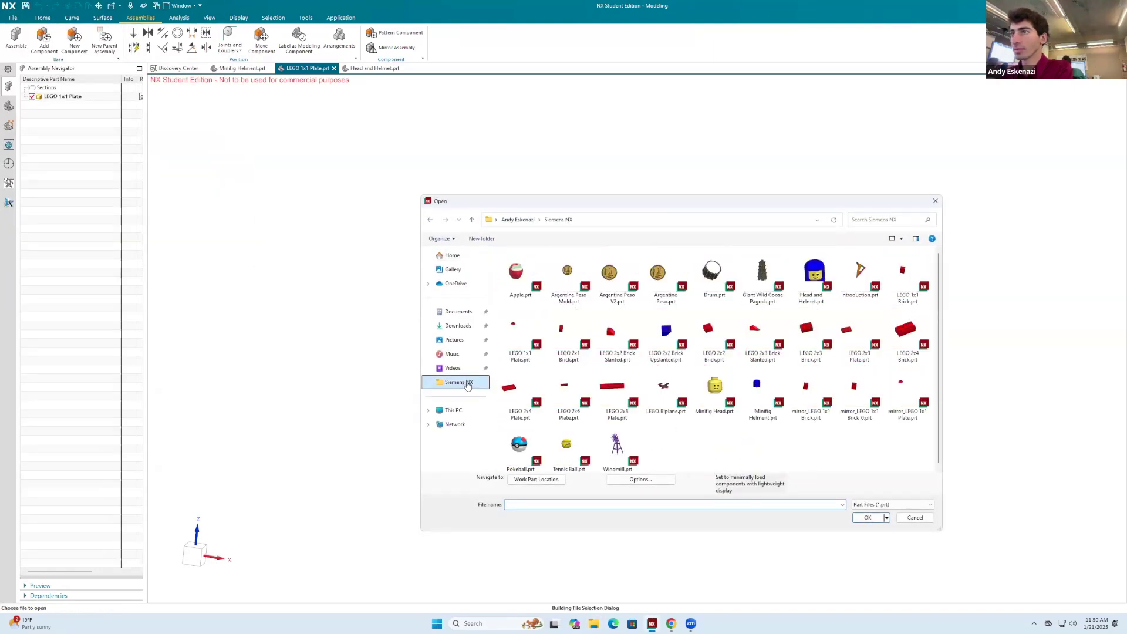
click(664, 388)
click(867, 516)
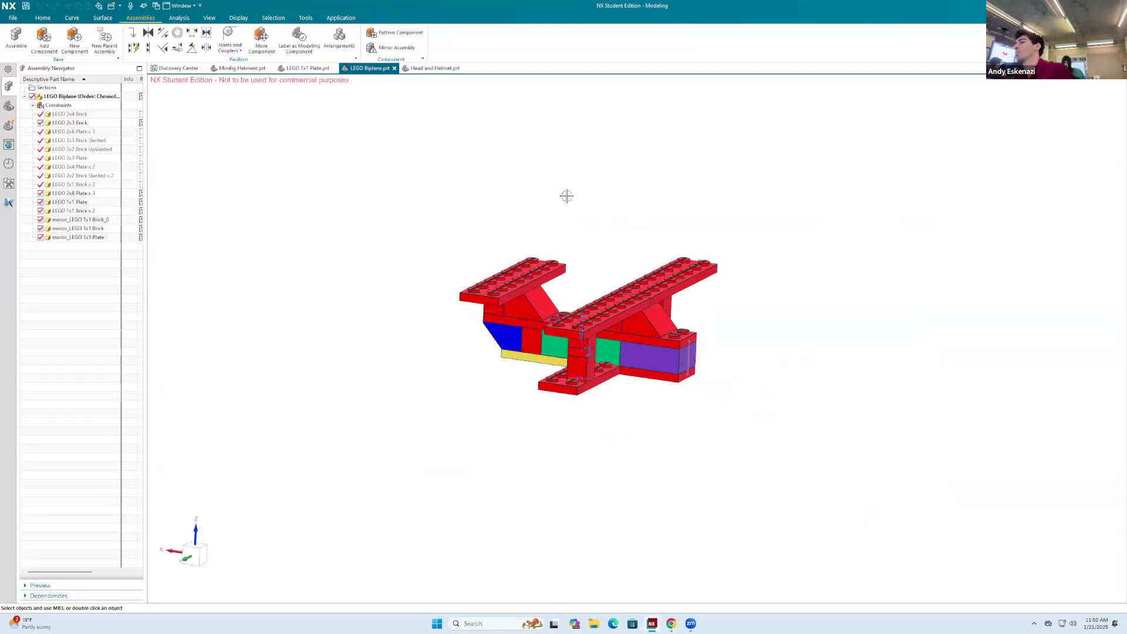
click(646, 321)
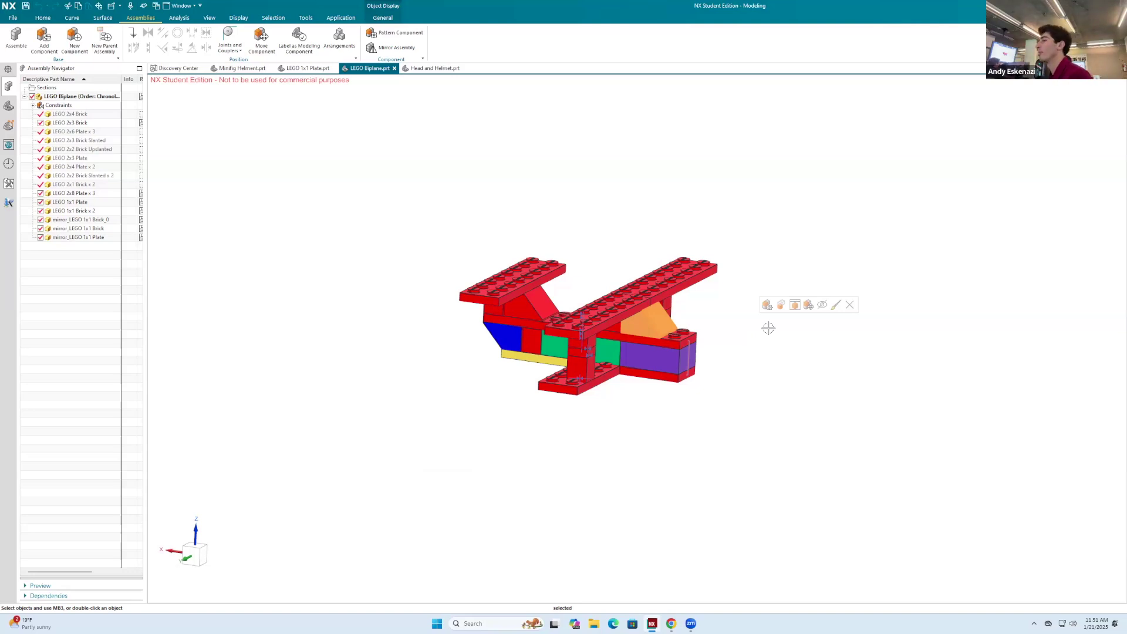
key(Escape)
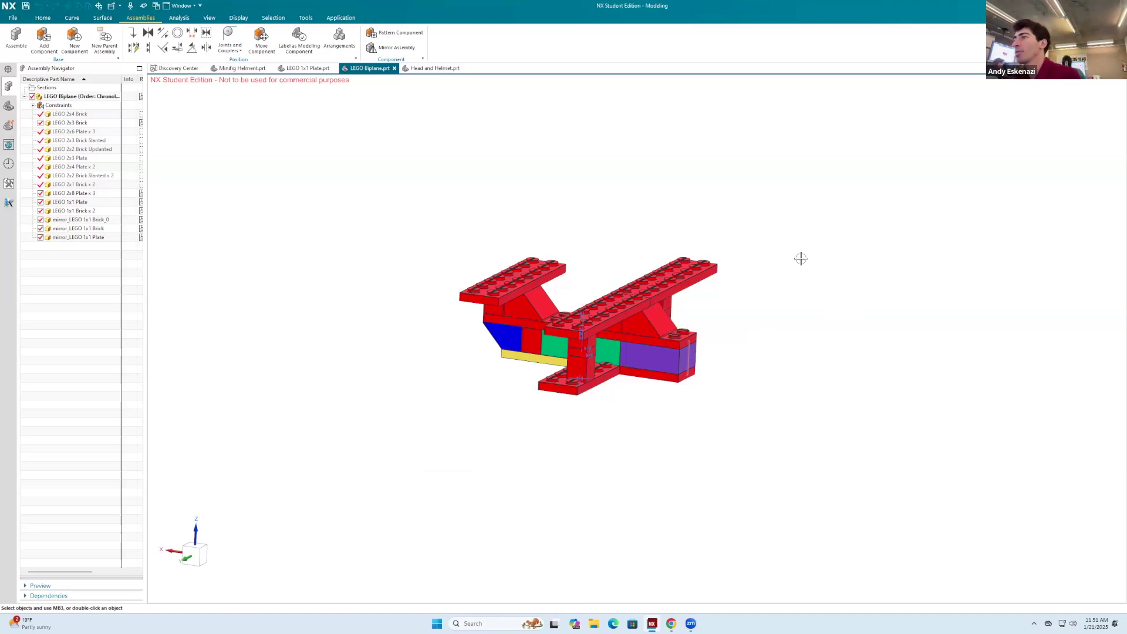
middle_drag(751, 257, 616, 286)
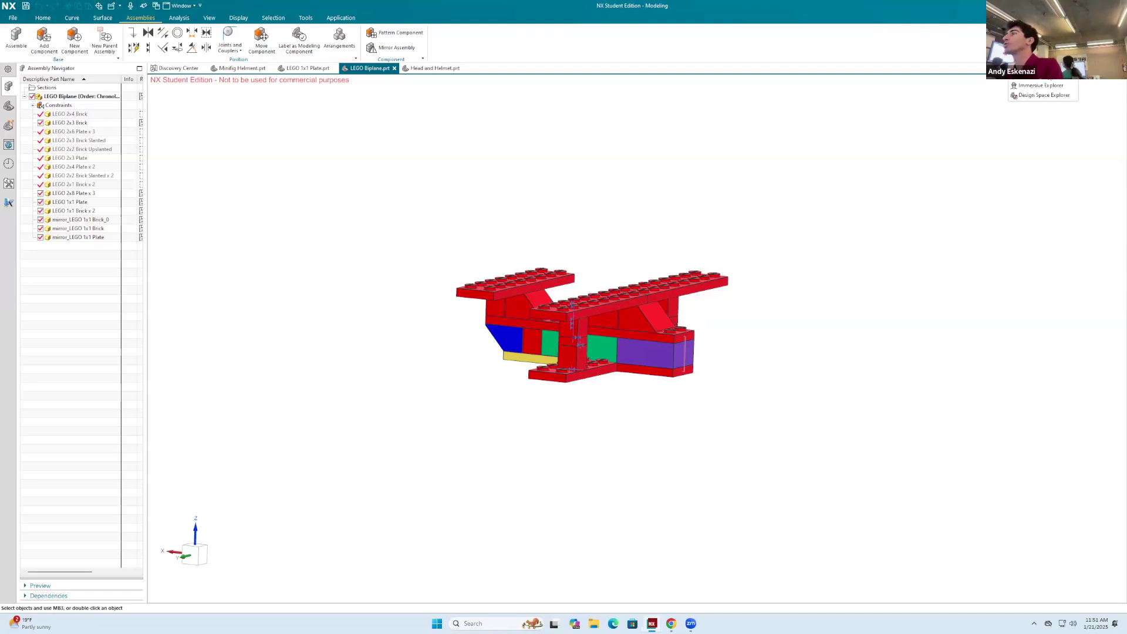
Create a new manual explosion and lift the short upper wing's single 2x8 plate vertically above the biplane.
click(1037, 75)
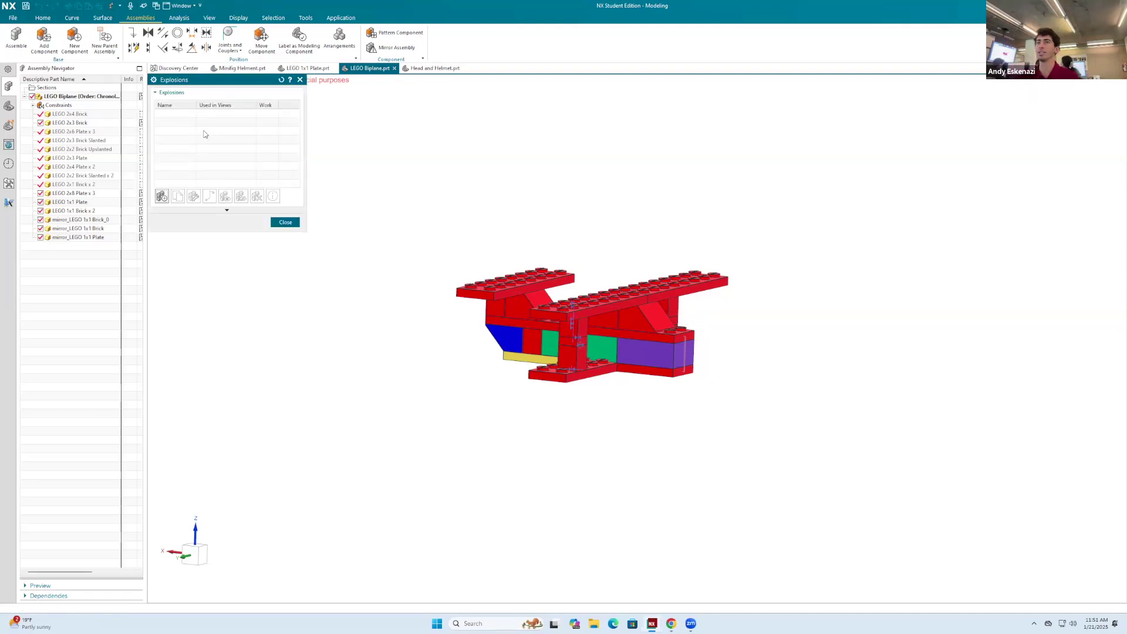
click(162, 196)
scroll(658, 193, down, 3)
scroll(634, 198, up, 3)
middle_drag(634, 198, 634, 241)
click(630, 248)
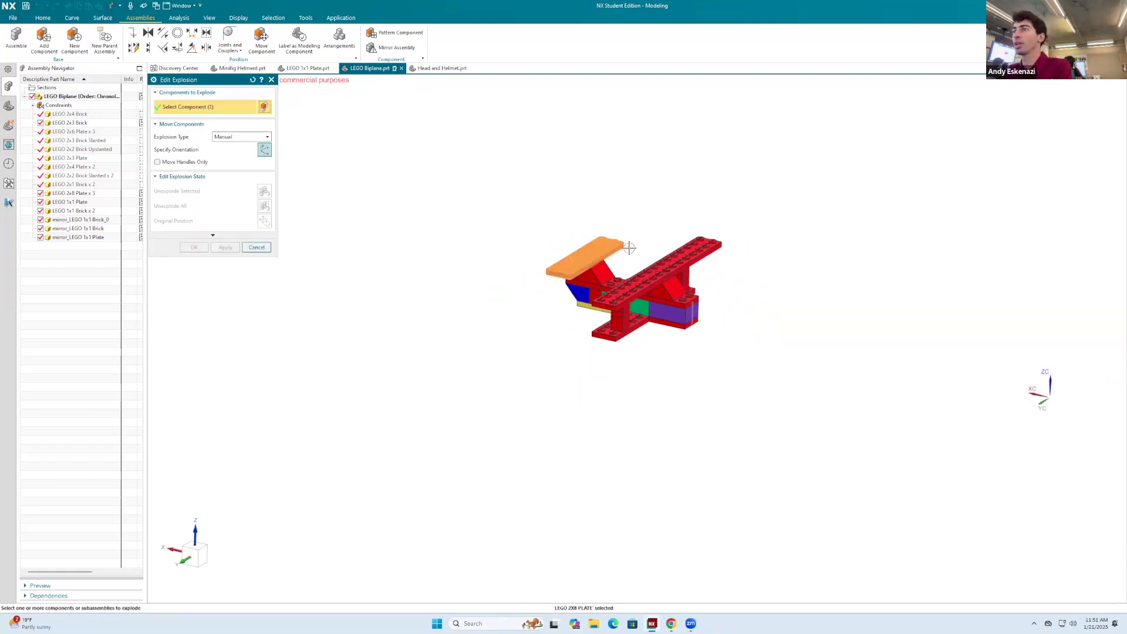
click(265, 149)
drag(587, 212, 590, 105)
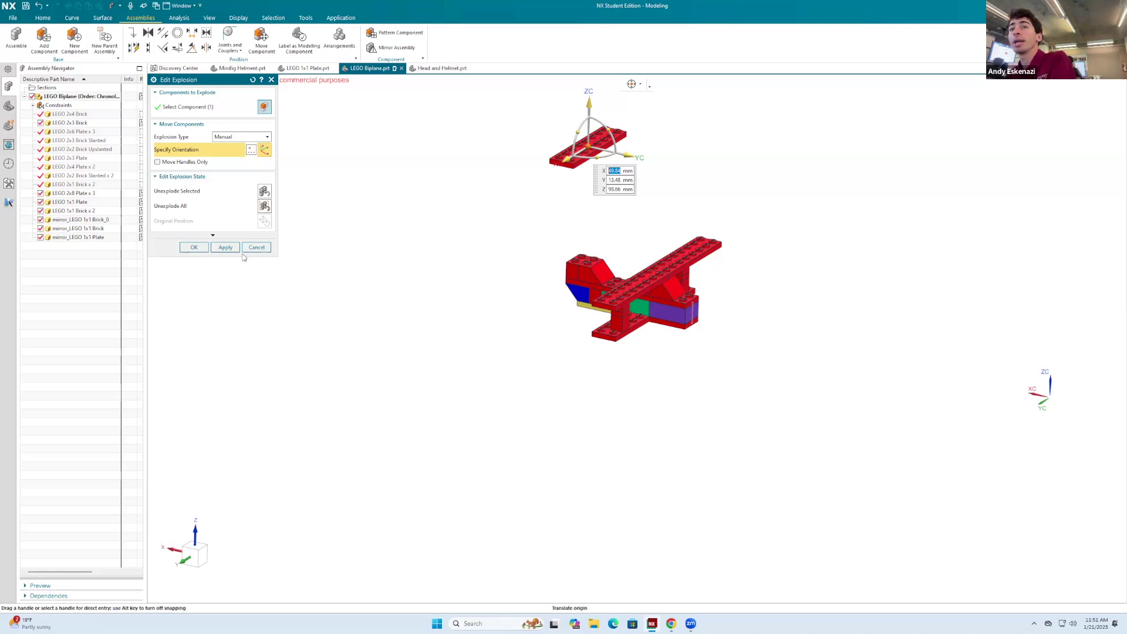
click(226, 248)
Explode one 2x8 plate of the long upper wing, raising it about 45 mm and sliding it outward to Y about -106 mm.
click(717, 239)
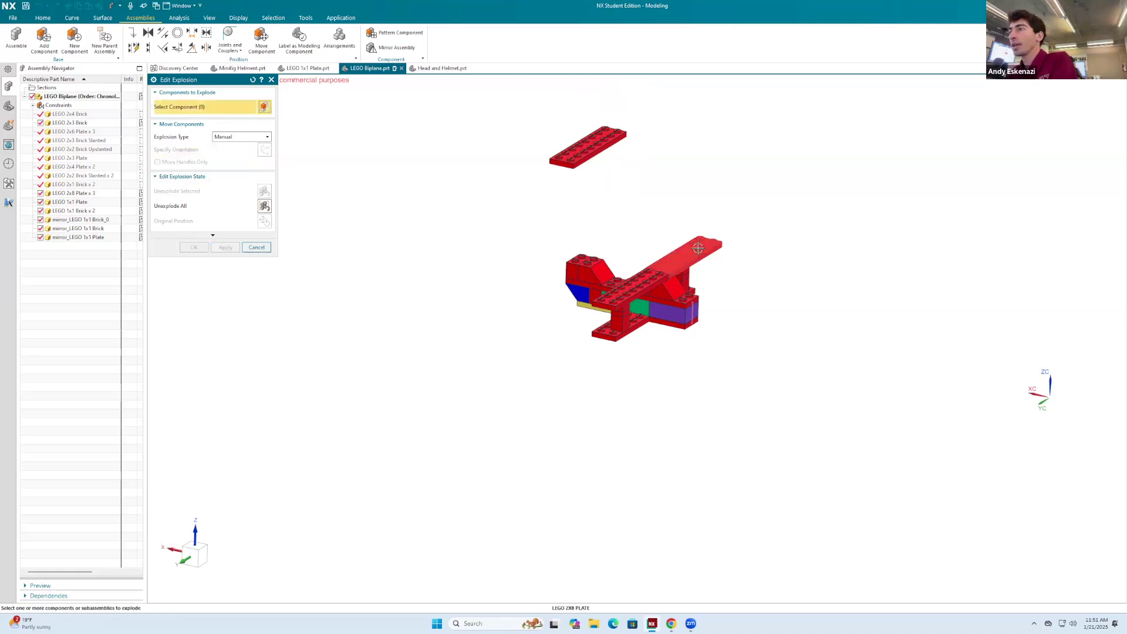
click(264, 150)
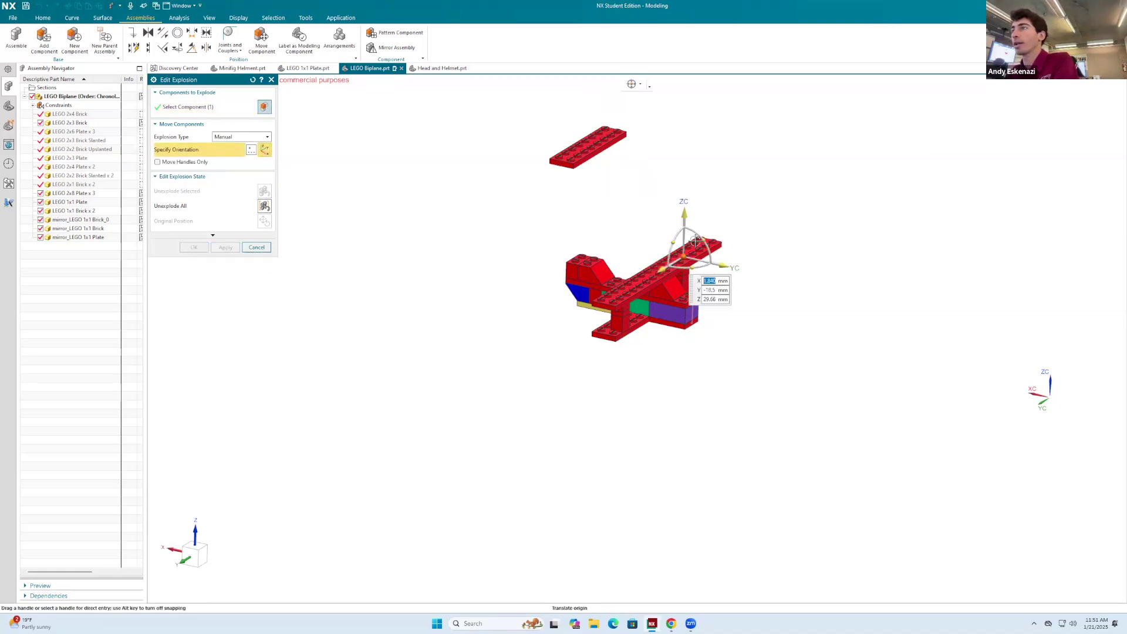
drag(681, 218, 680, 160)
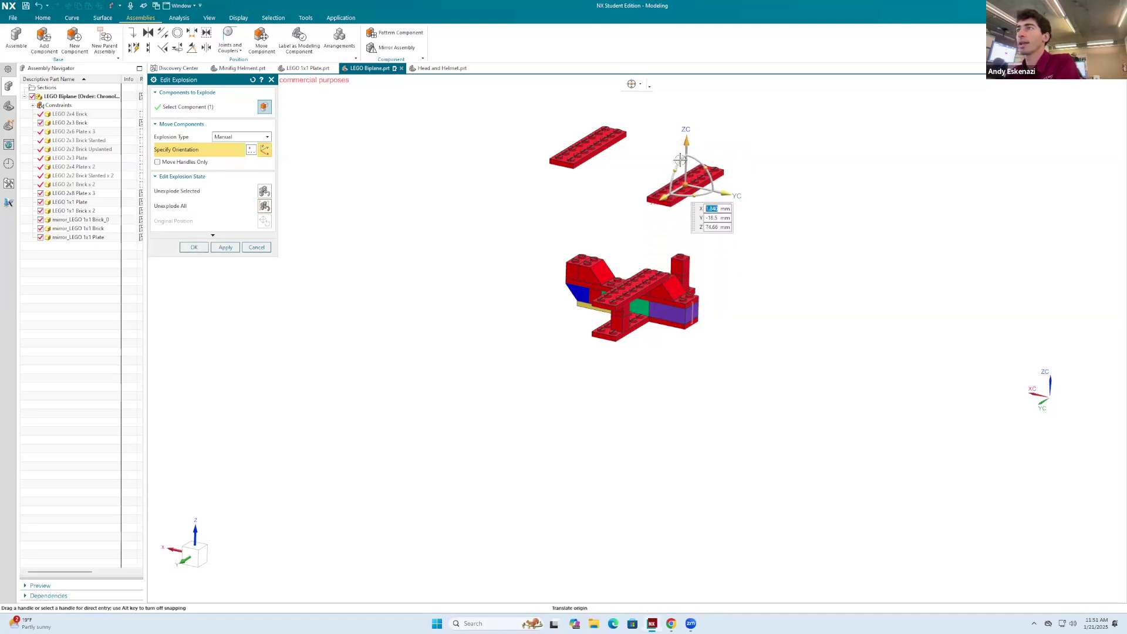
click(228, 247)
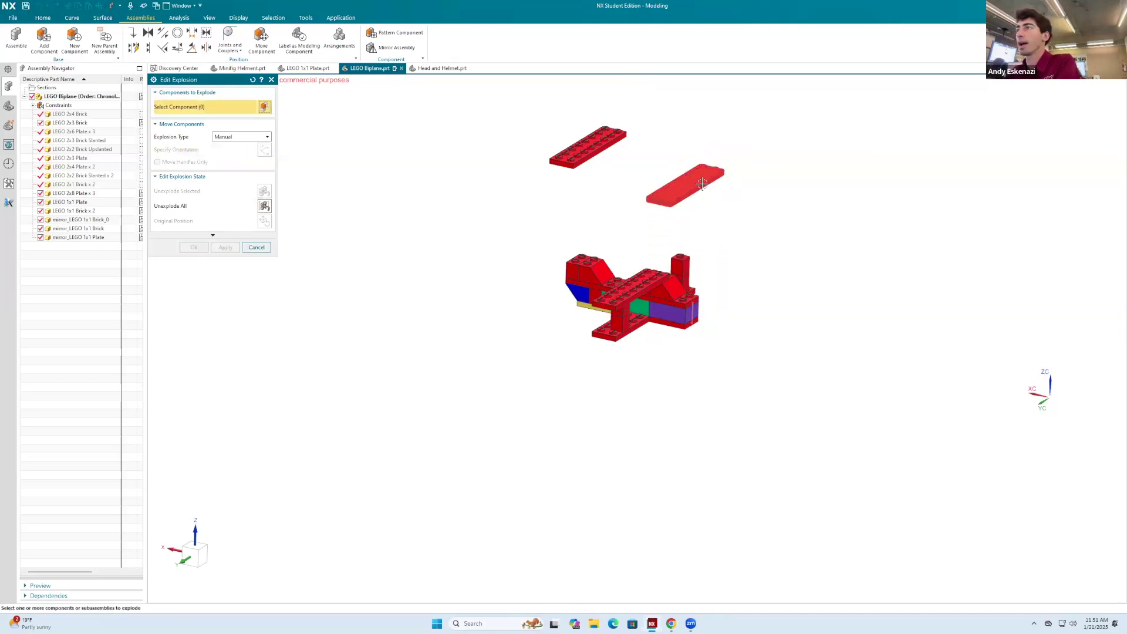
click(265, 149)
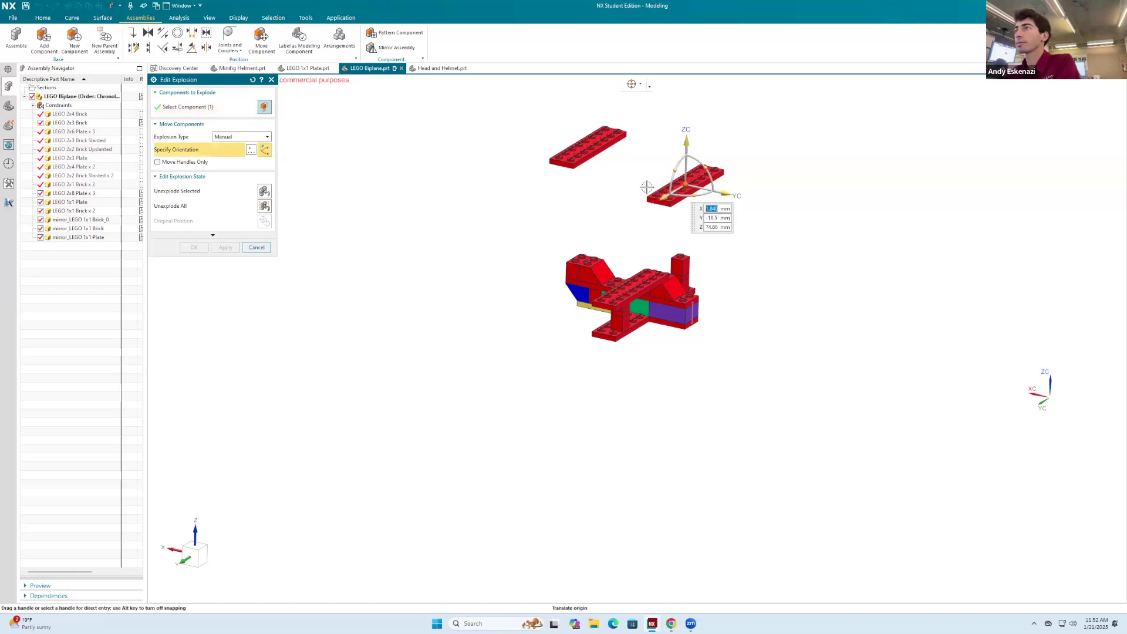
drag(662, 199, 759, 138)
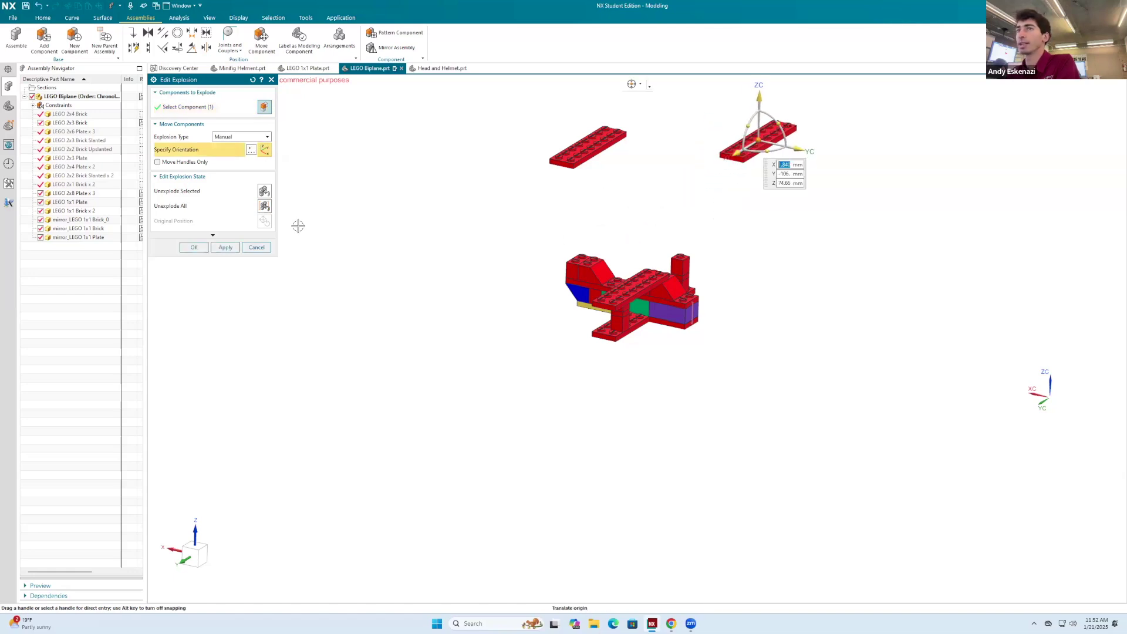
click(227, 248)
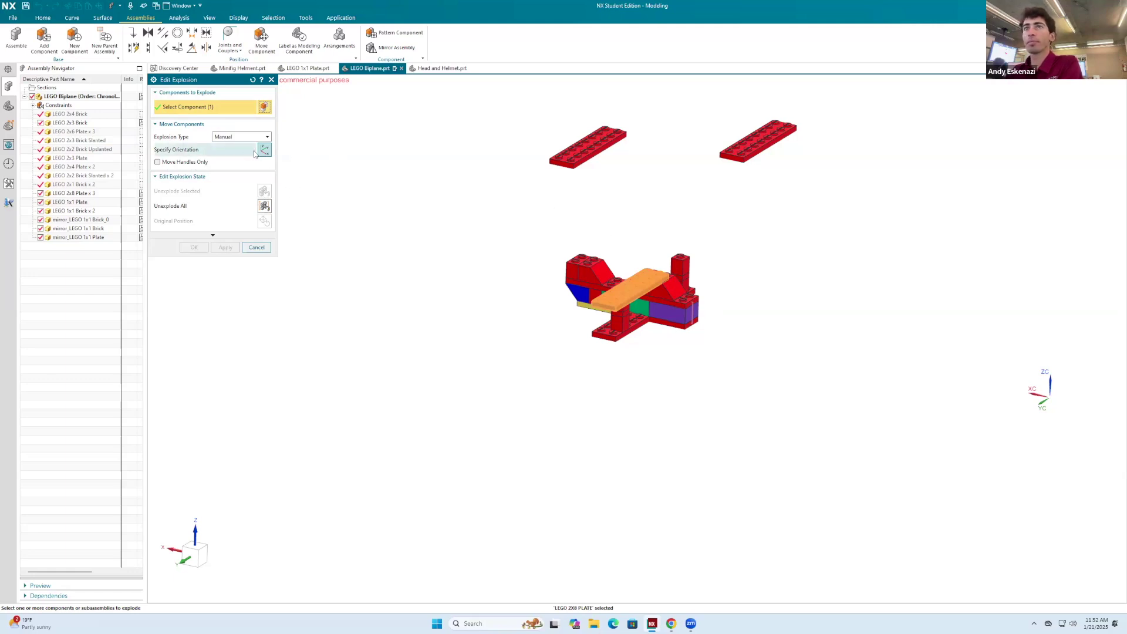
Explode the other 2x8 plate of the long upper wing, raising it about 51 mm and sliding it outward to Y about 135 mm.
click(254, 152)
drag(633, 250, 635, 153)
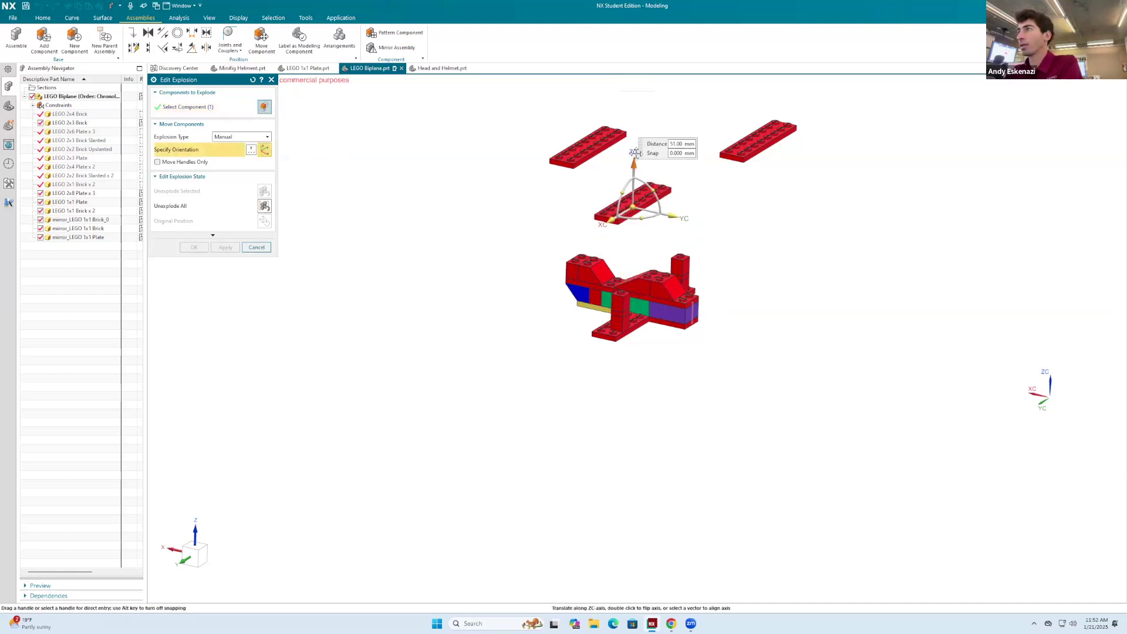
middle_drag(719, 239, 675, 248)
click(226, 247)
click(597, 177)
click(256, 151)
drag(521, 187, 245, 240)
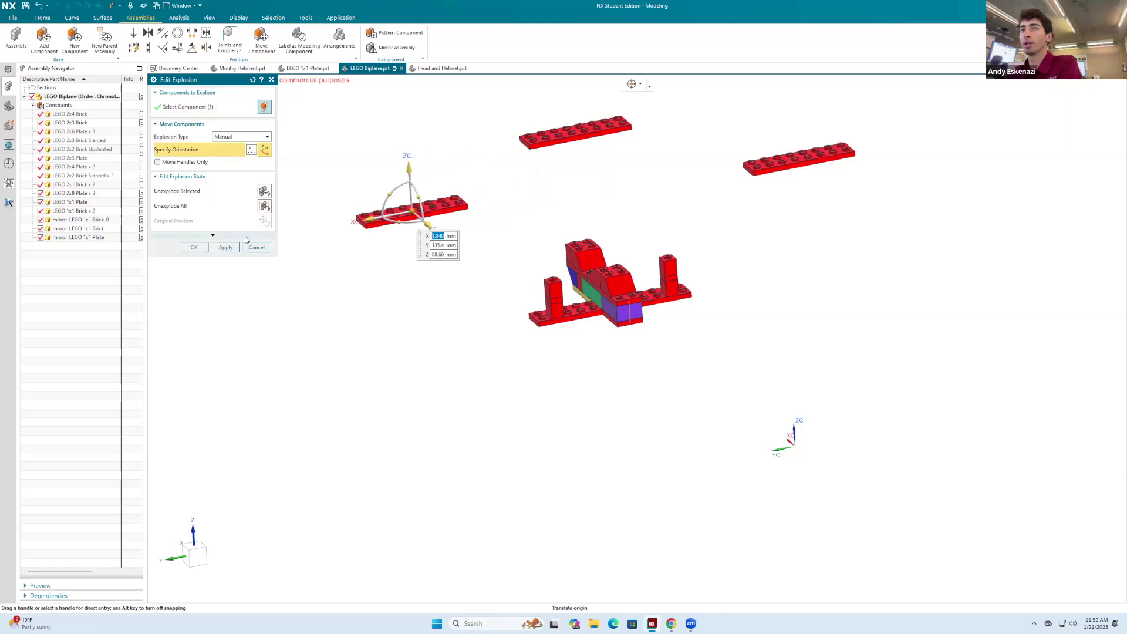
click(228, 248)
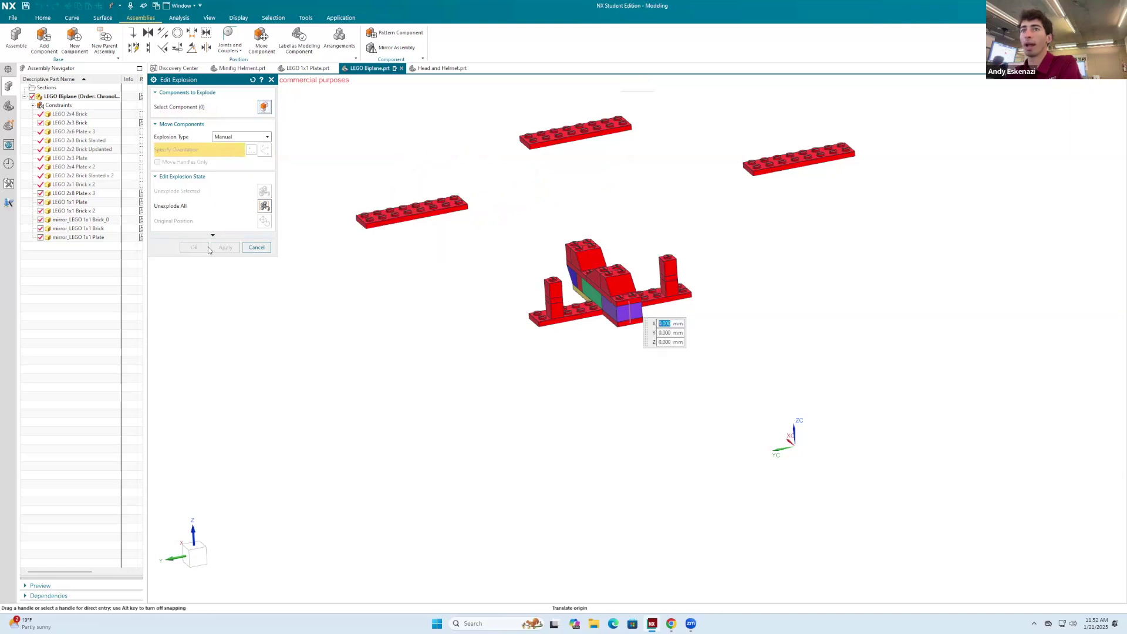
Finish editing the explosion and close the explosions manager.
click(271, 80)
scroll(548, 245, down, 4)
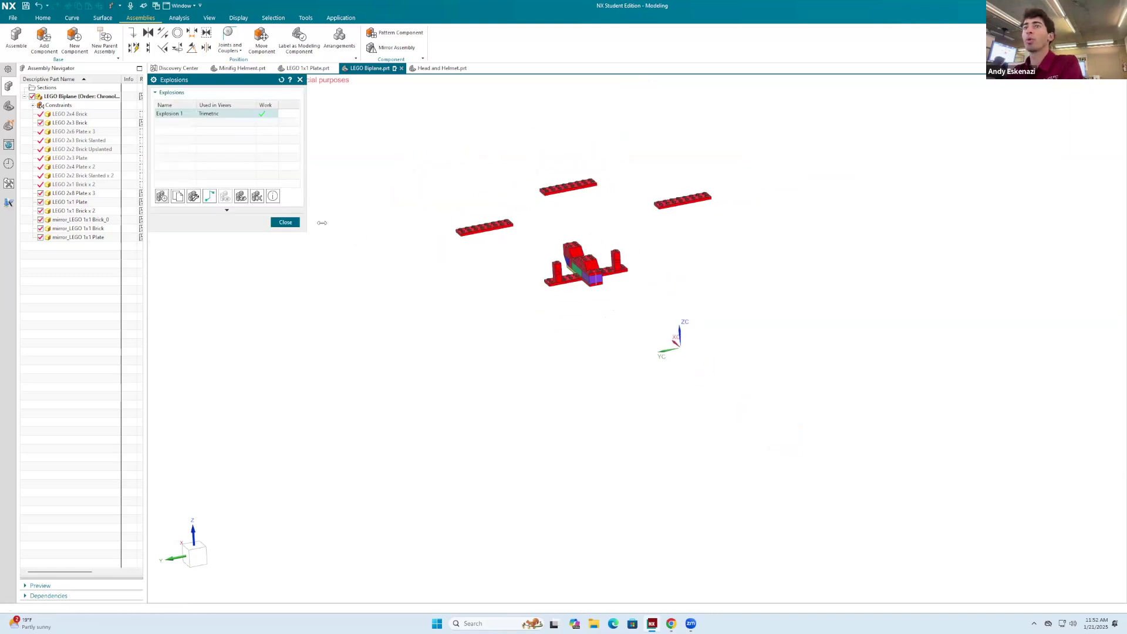
click(286, 222)
scroll(594, 210, up, 4)
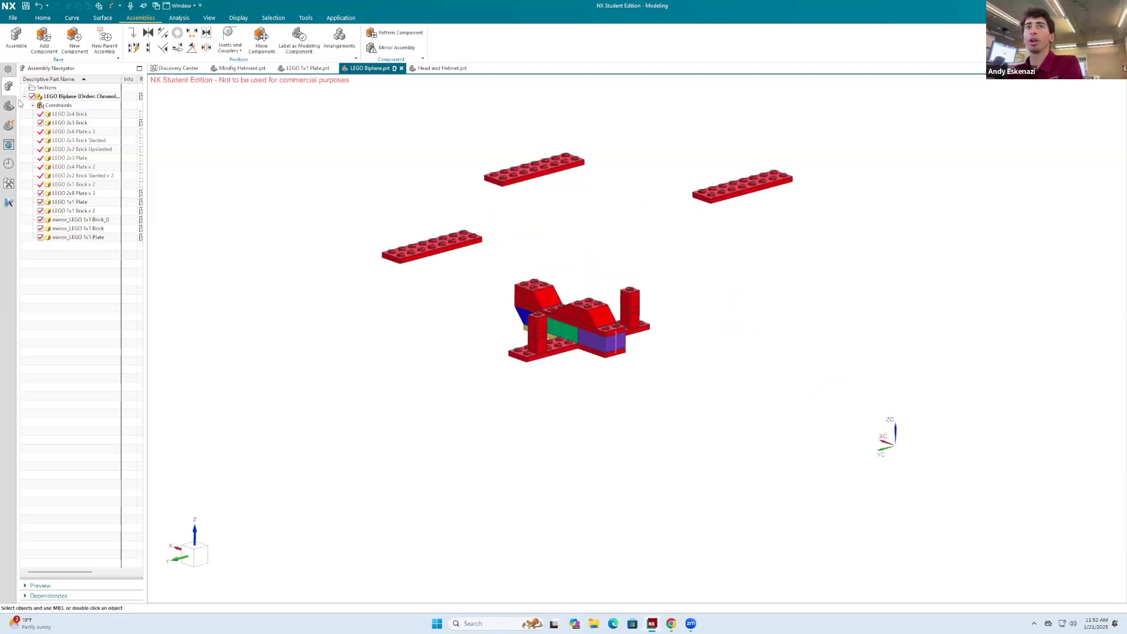
Make the Isometric model view the work view and orient the biplane at an angle from the side.
click(8, 106)
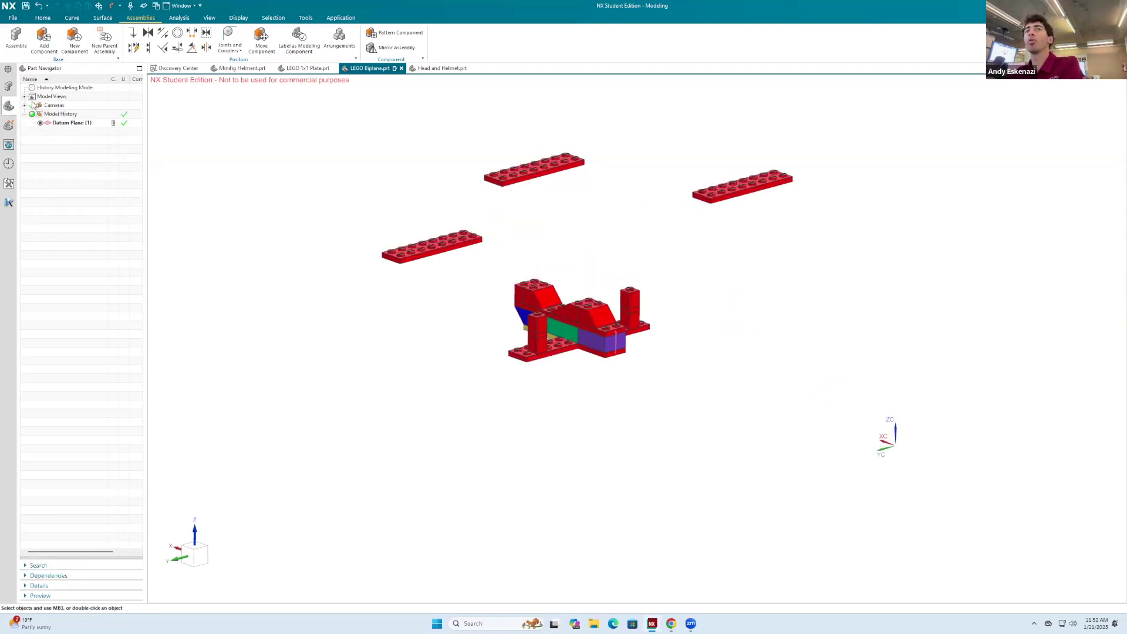
click(25, 96)
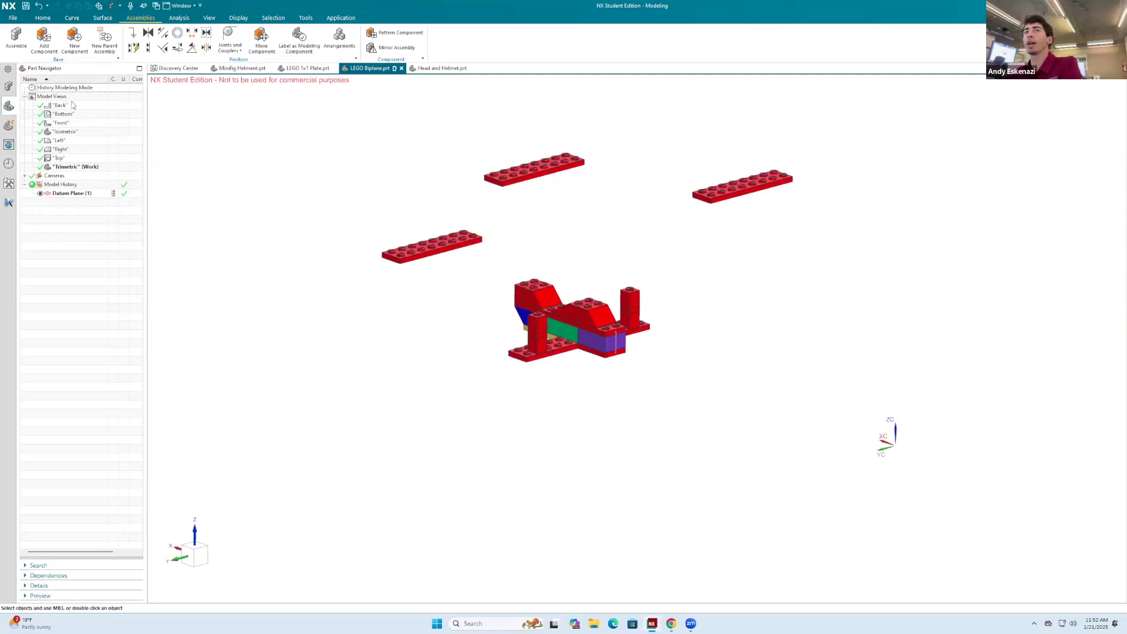
double_click(66, 132)
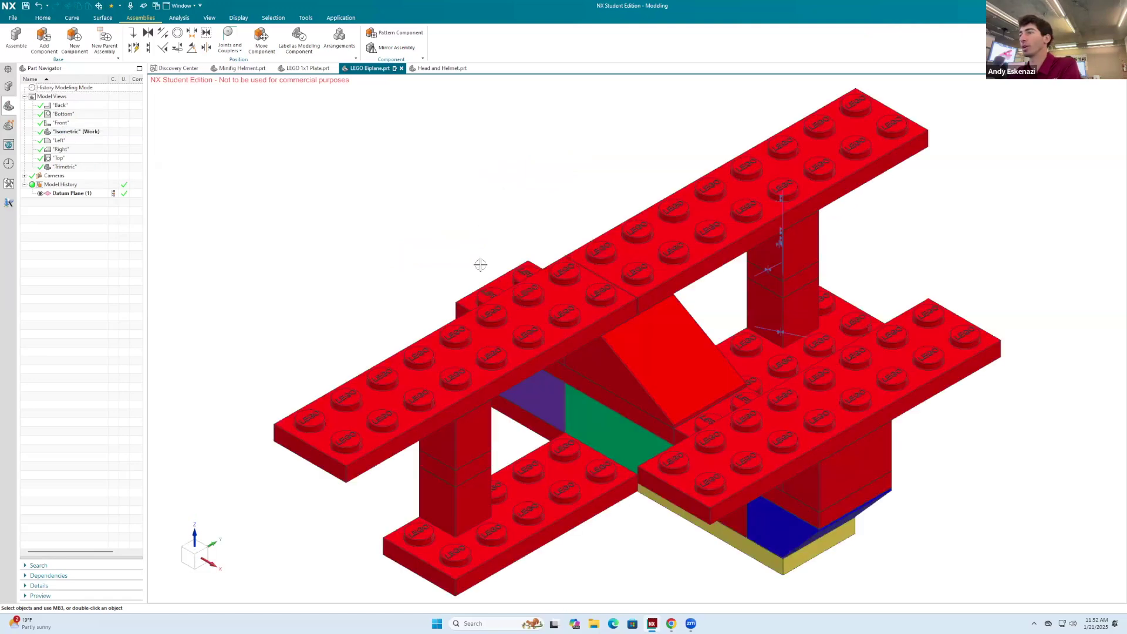
middle_drag(511, 228, 689, 234)
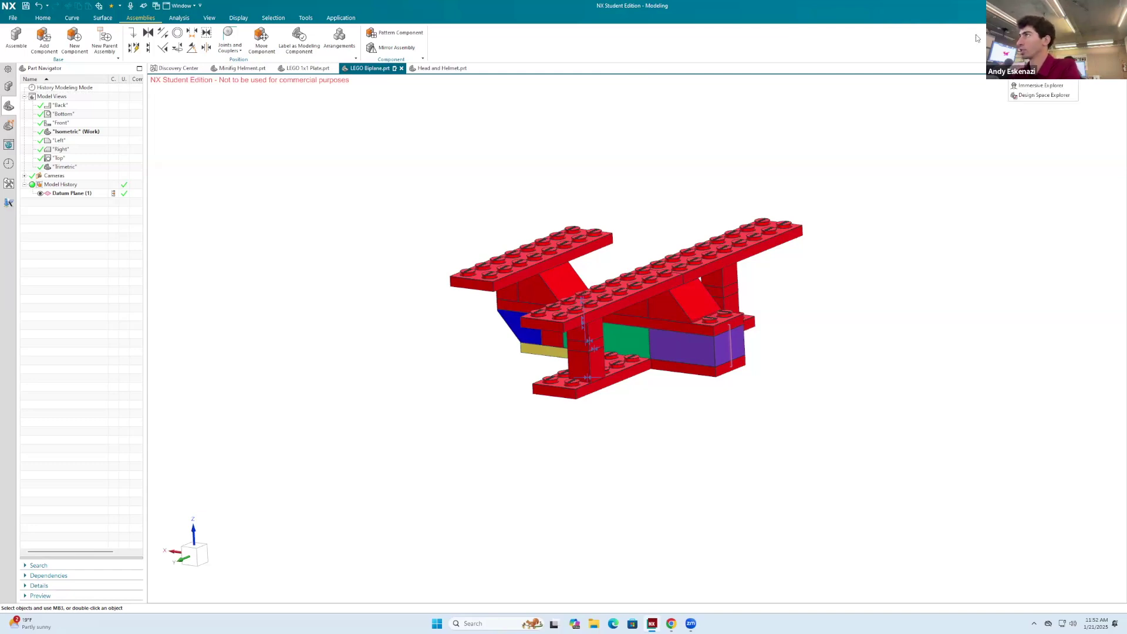
Review Explosion 1 in the explosions manager and make the Trimetric model view the work view.
click(1036, 80)
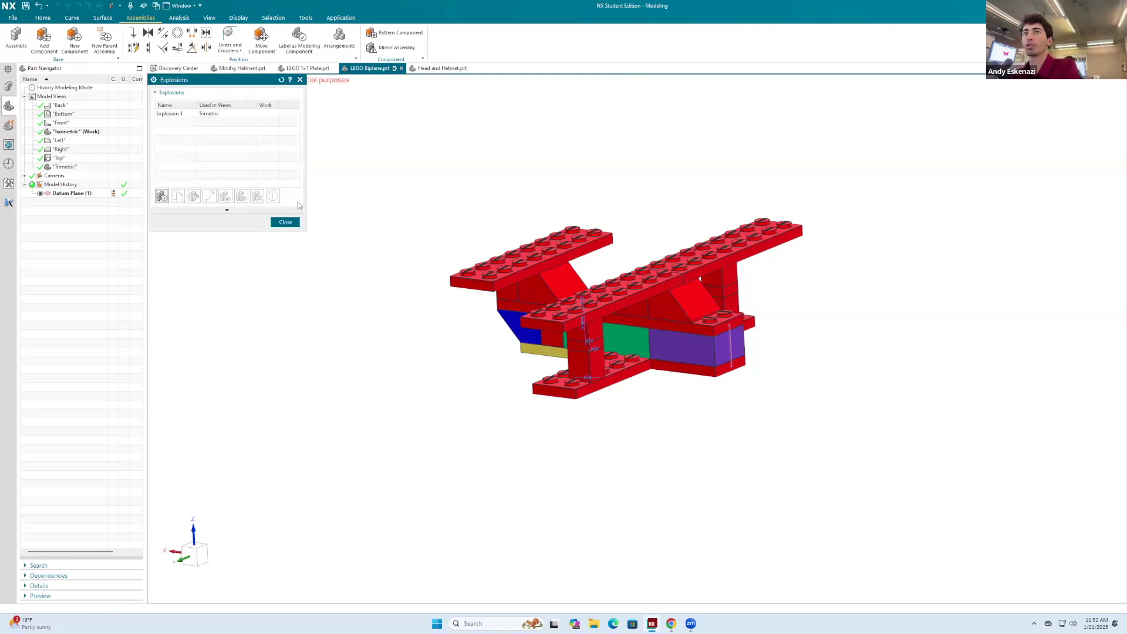
click(174, 115)
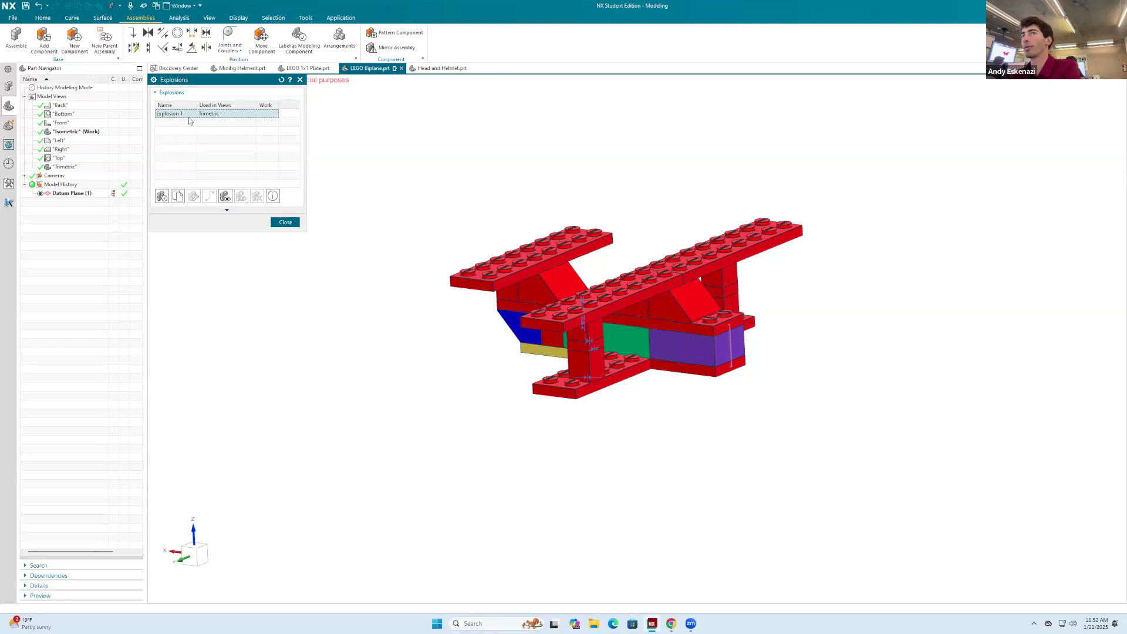
key(Escape)
double_click(69, 168)
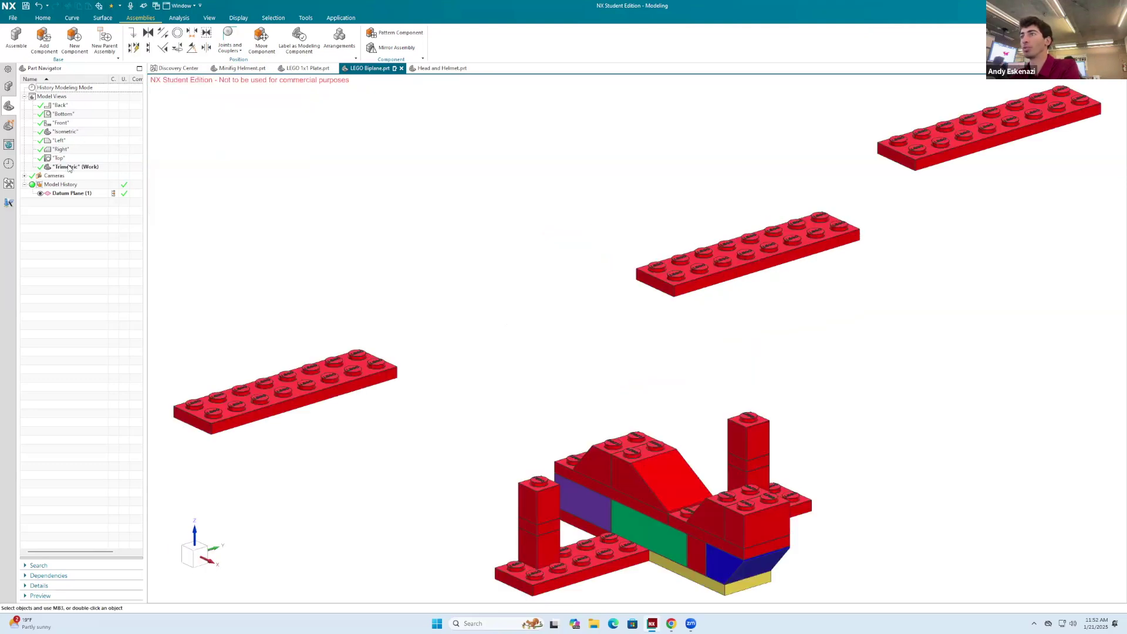
middle_drag(518, 217, 623, 281)
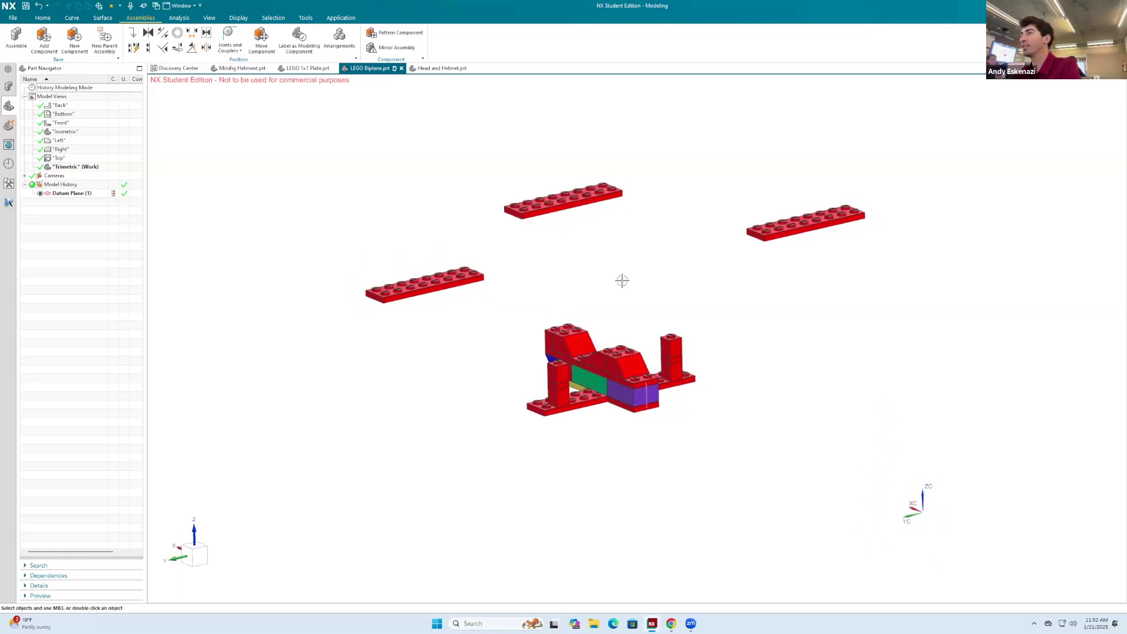
Add a new model view from the current exploded orientation and rename it "Exploded View".
right_click(50, 98)
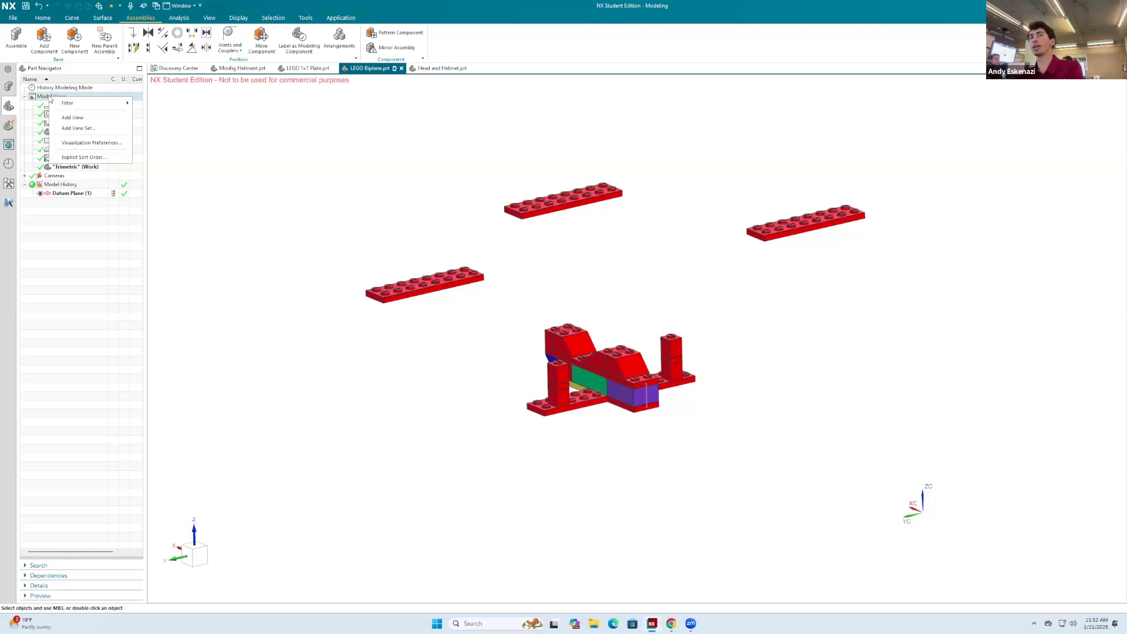
click(83, 118)
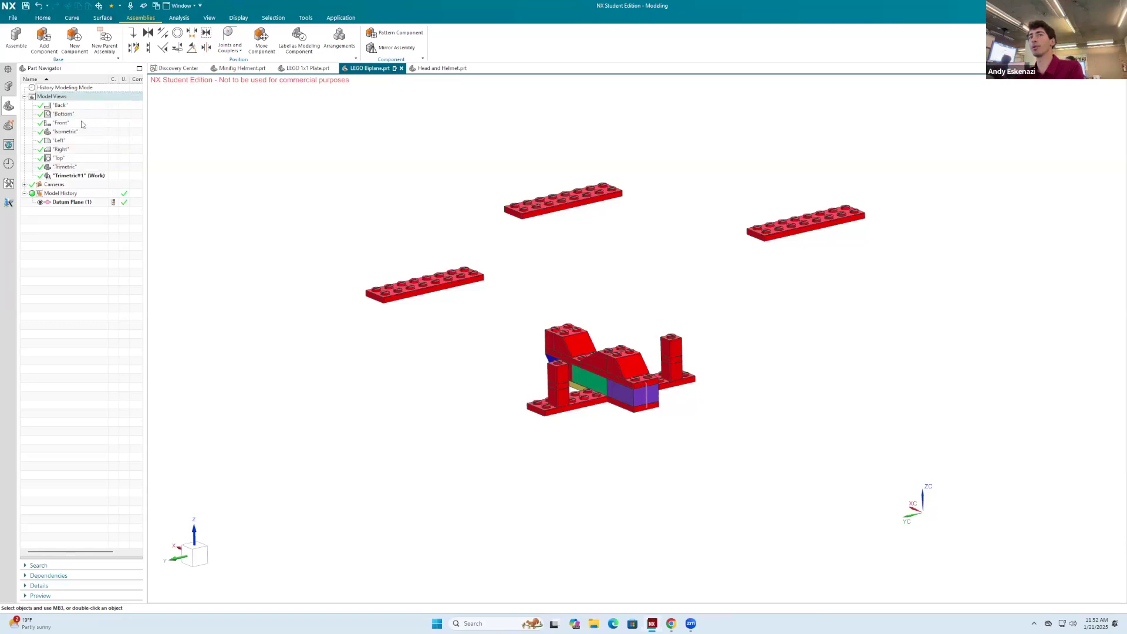
right_click(69, 179)
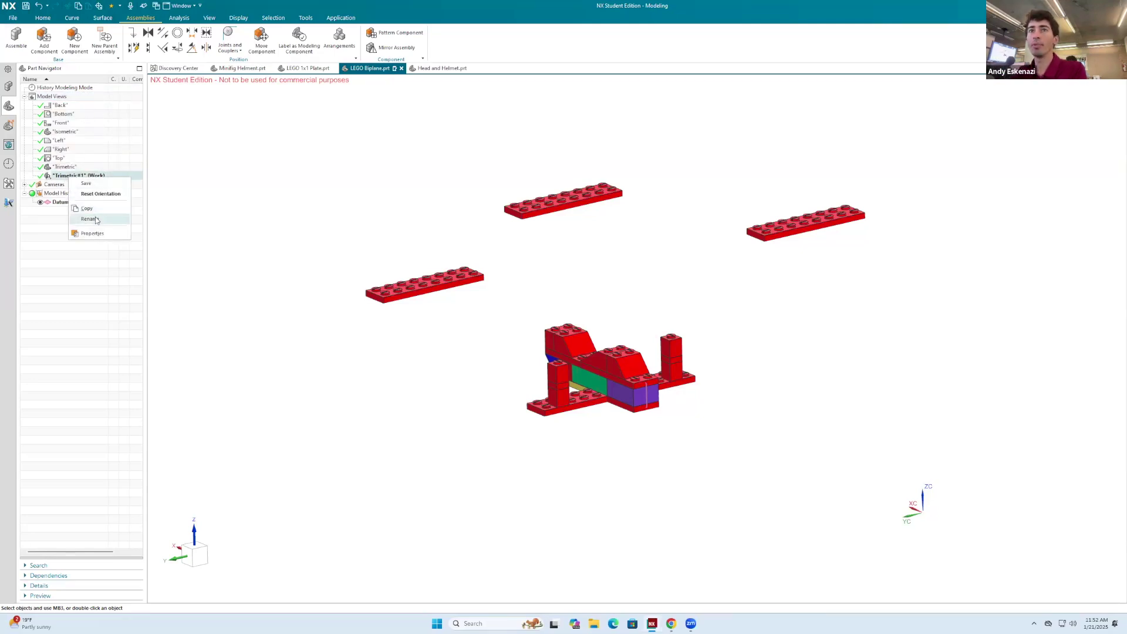
click(92, 211)
text(Exploded View)
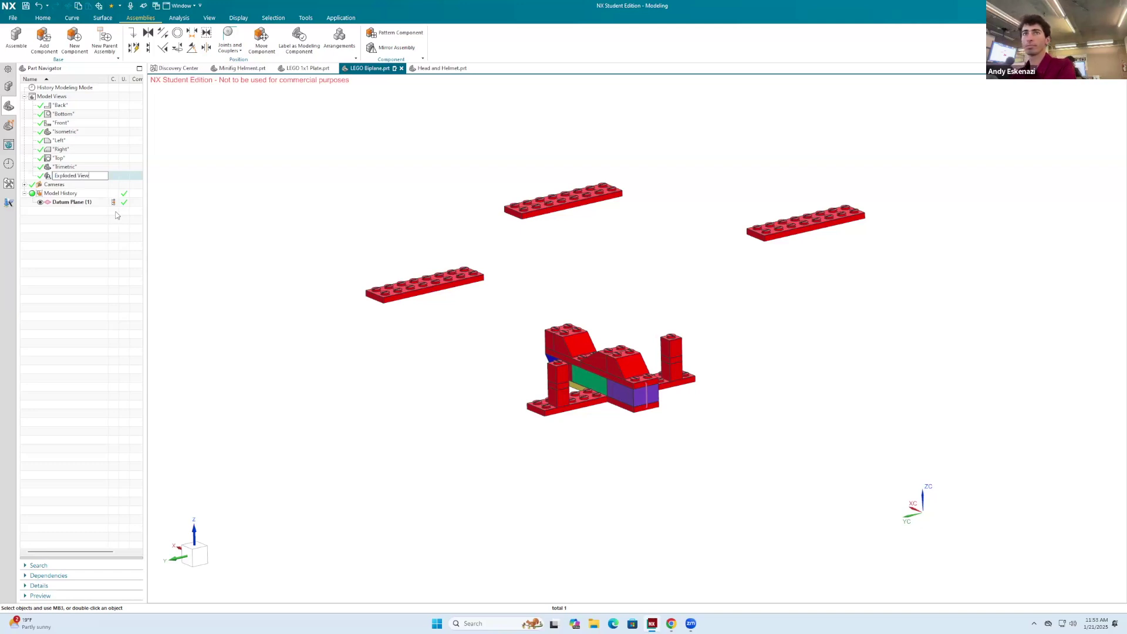
click(225, 178)
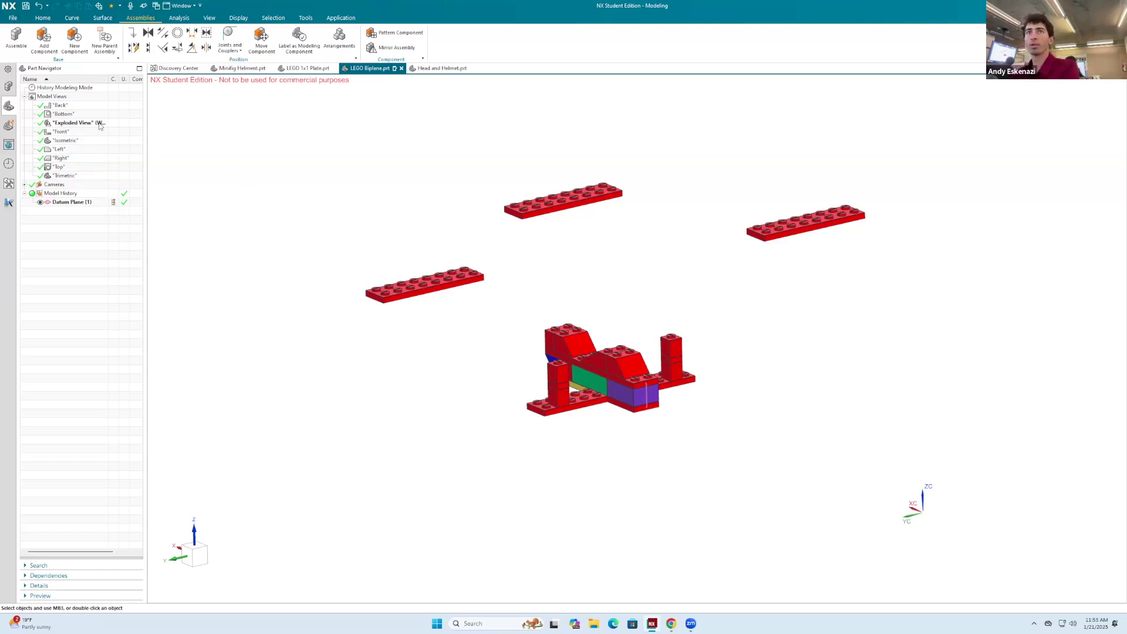
Compare the assembled biplane in the Back model view with the exploded one by switching to Back and returning to Exploded View.
double_click(83, 107)
mouse_move(626, 219)
middle_down()
mouse_move(587, 230)
mouse_move(679, 220)
mouse_move(673, 232)
mouse_move(627, 233)
middle_up()
scroll(674, 231, down, 3)
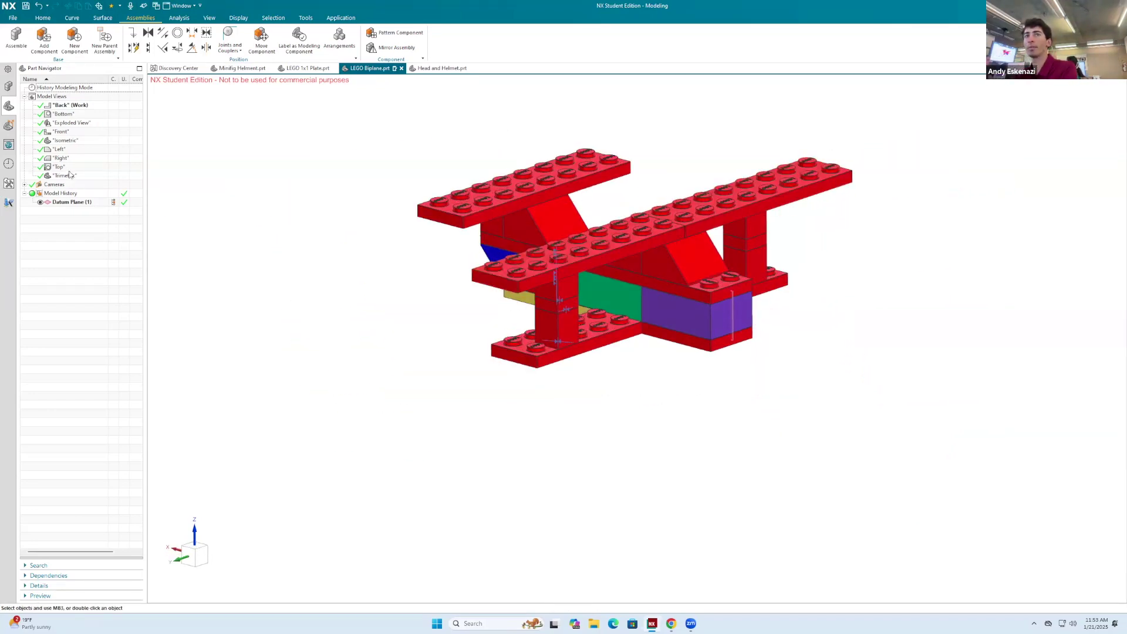
double_click(72, 123)
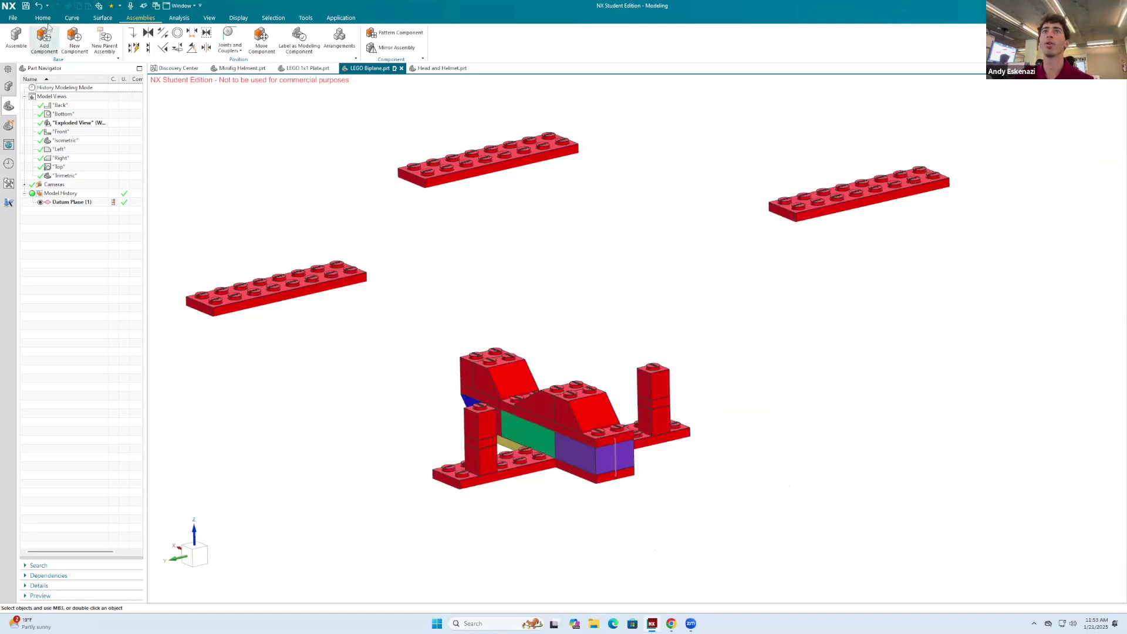
Edit Explosion 1 and raise the sloped brick and its adjoining brick above the blue end together to Z about 60 mm.
click(33, 21)
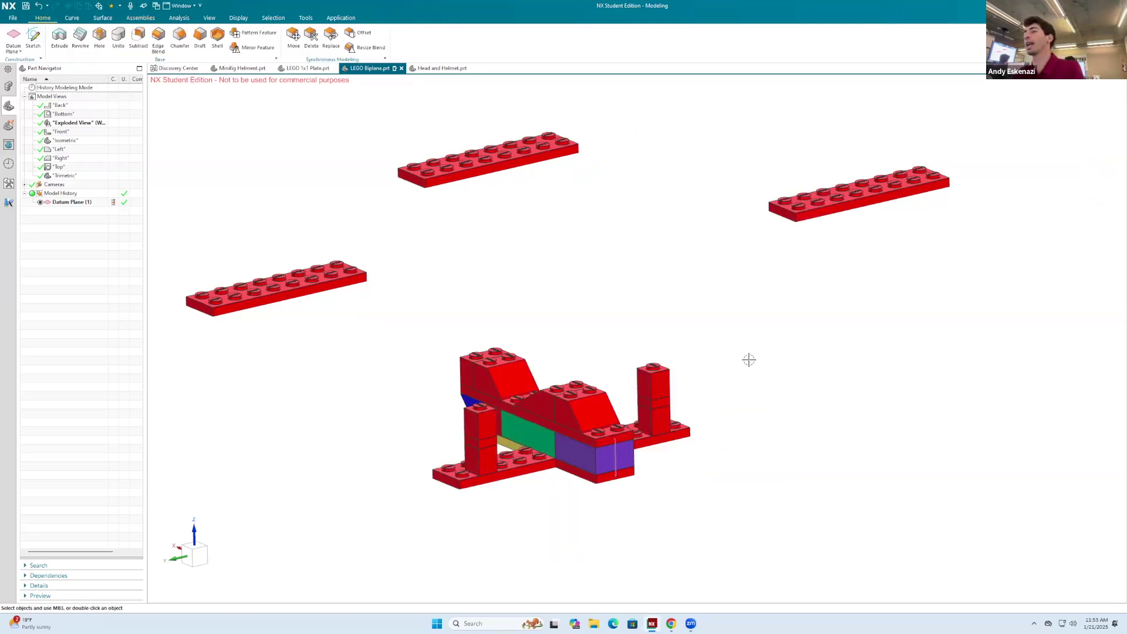
scroll(734, 340, down, 2)
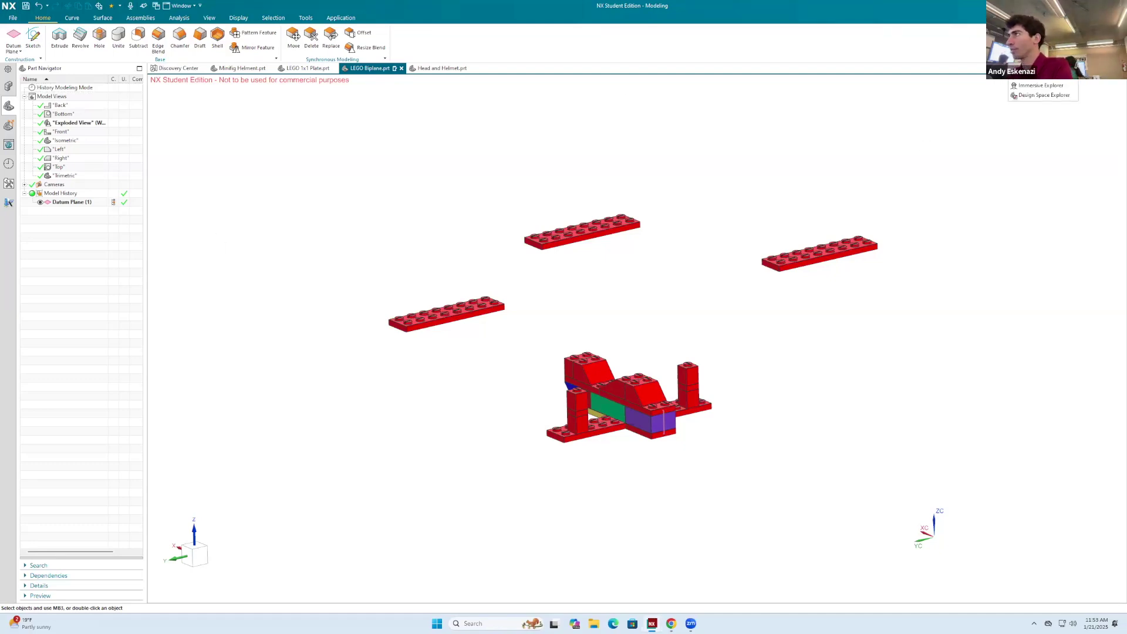
click(1031, 83)
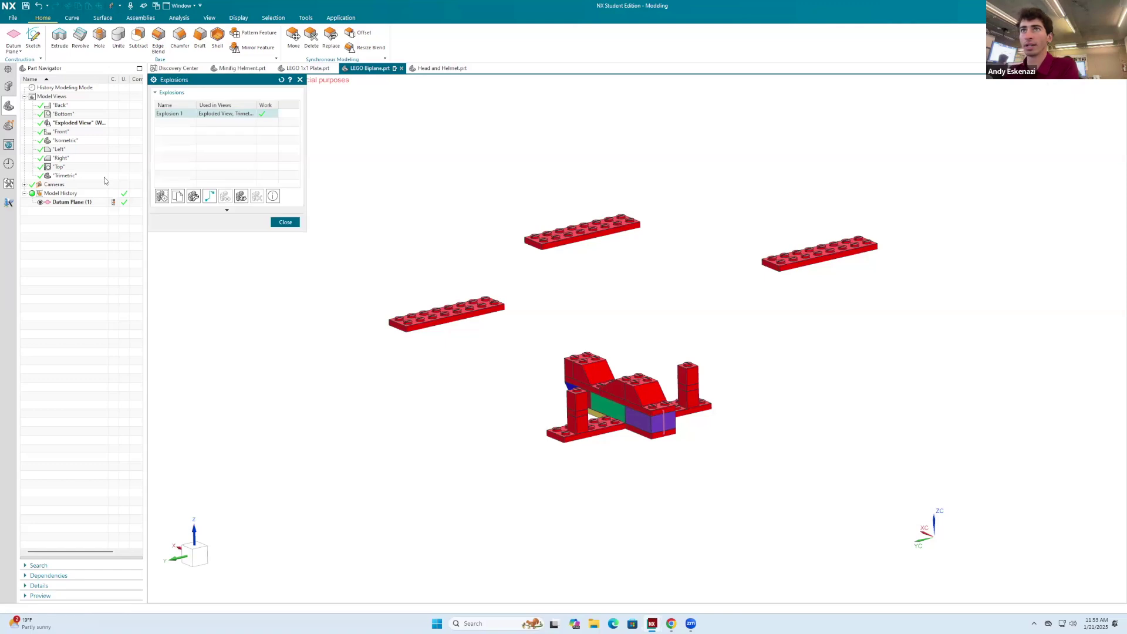
click(174, 116)
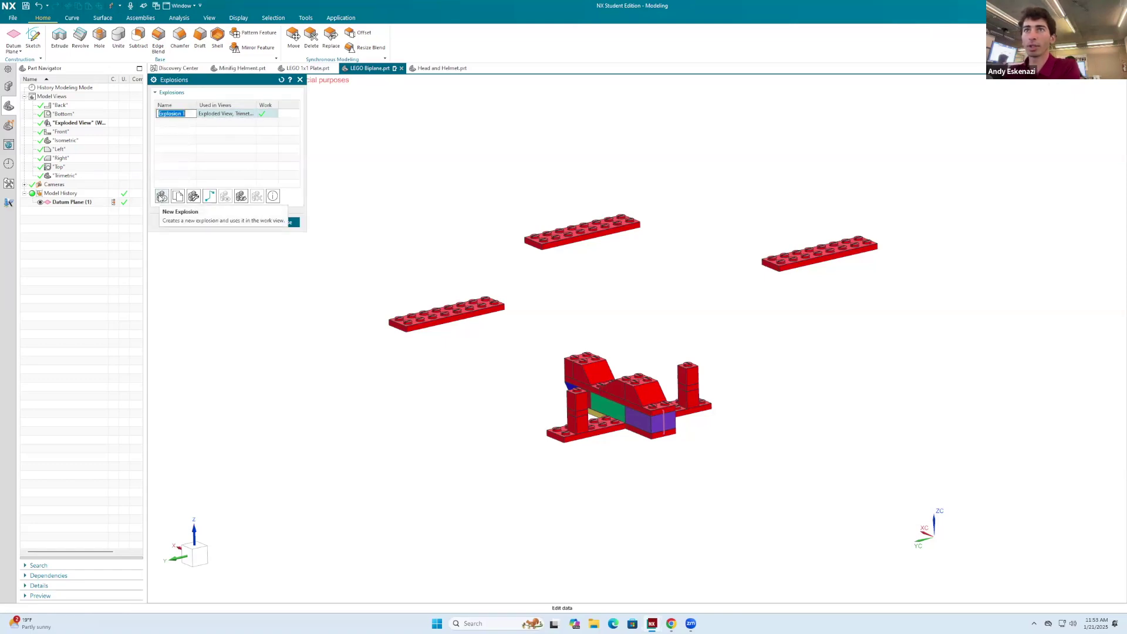
right_click(200, 115)
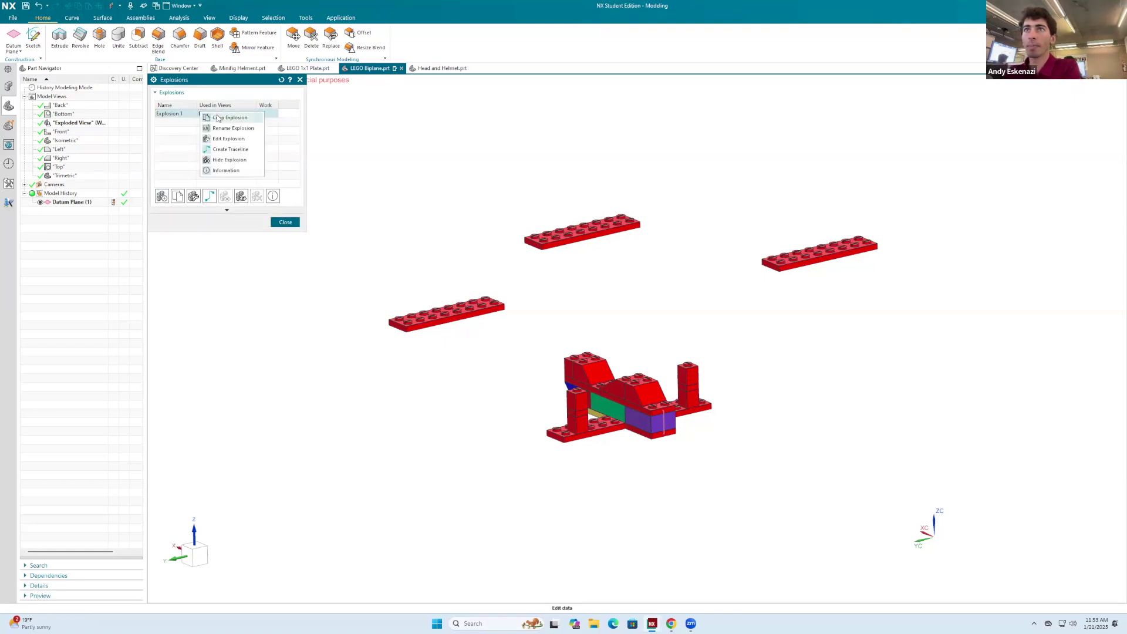
click(225, 139)
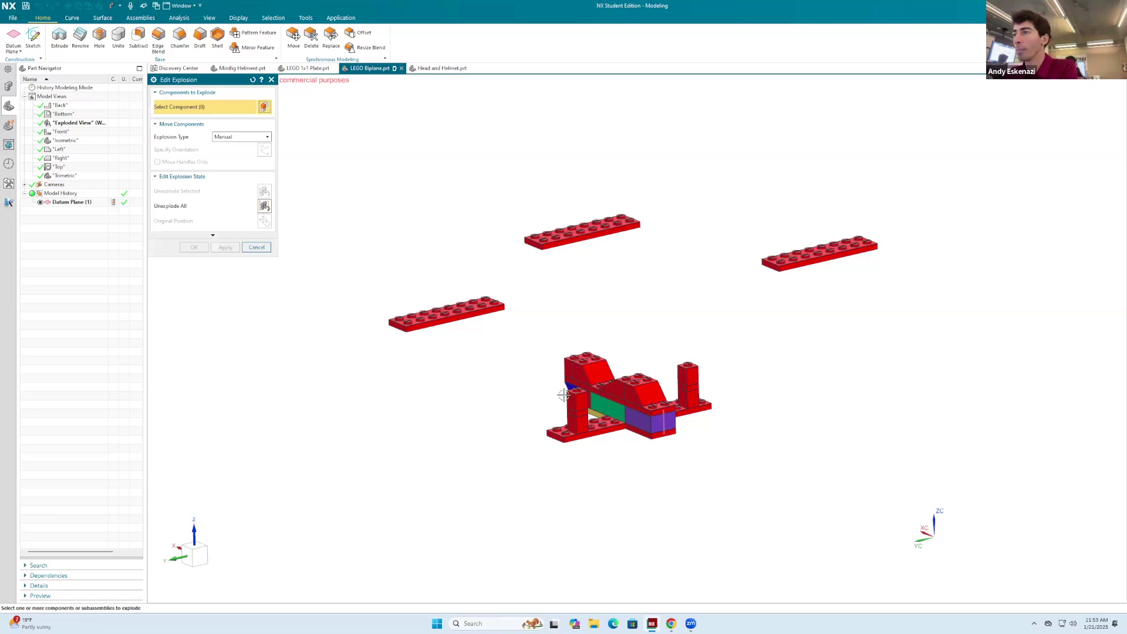
scroll(610, 340, up, 3)
click(577, 378)
click(578, 379)
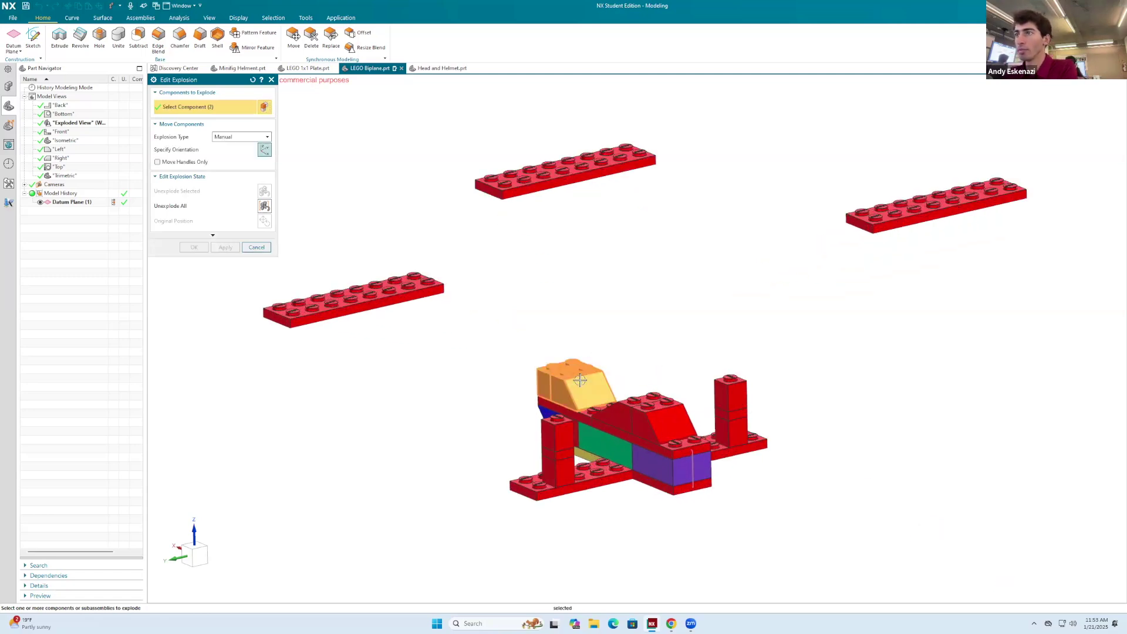
middle_click(594, 363)
drag(576, 341, 573, 234)
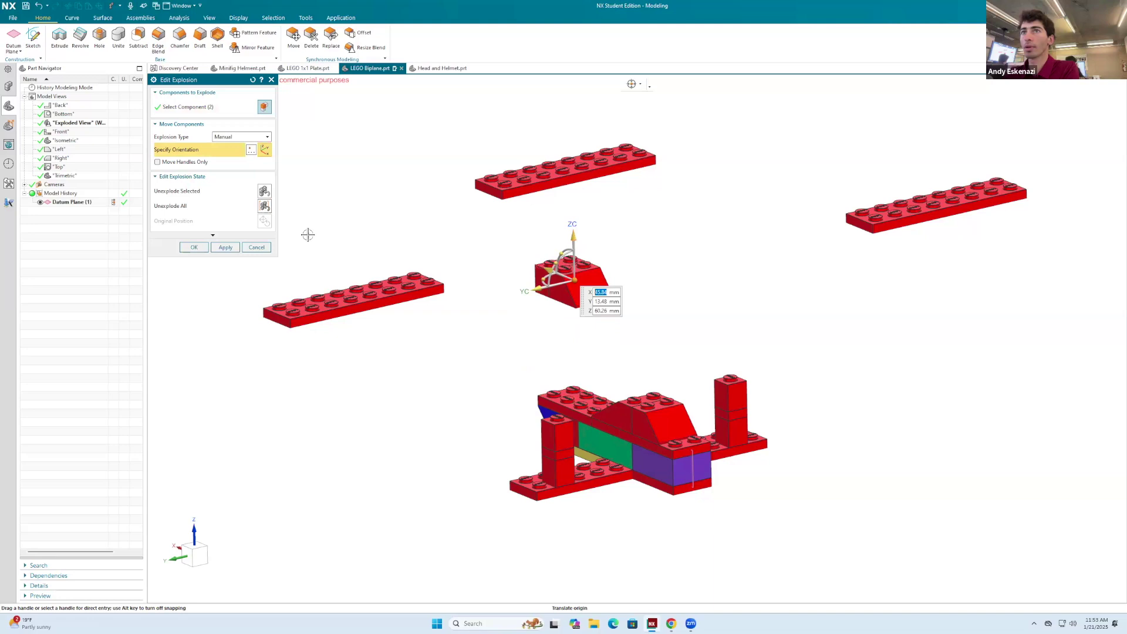
click(225, 247)
Separate the plain brick from the raised sloped brick by sliding it along X to about 110 mm.
click(543, 275)
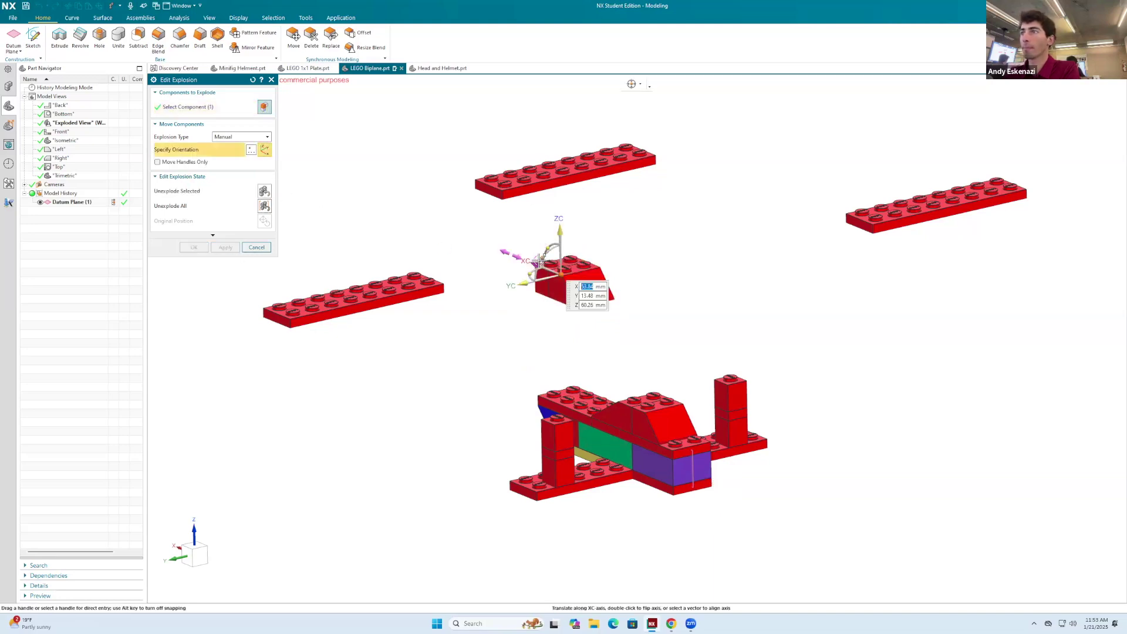
drag(516, 251, 440, 214)
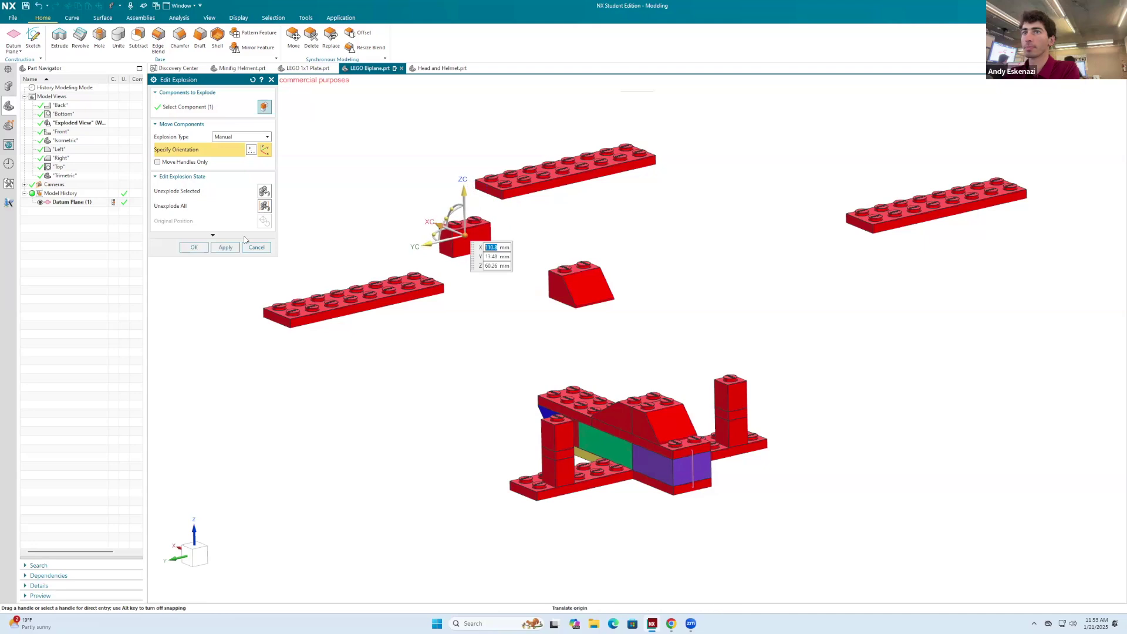
middle_click(584, 249)
Explode both three-piece wing struts together, raising all six 1x1 components straight up off the lower wing.
scroll(584, 249, down, 2)
click(708, 373)
click(702, 392)
click(568, 403)
click(564, 427)
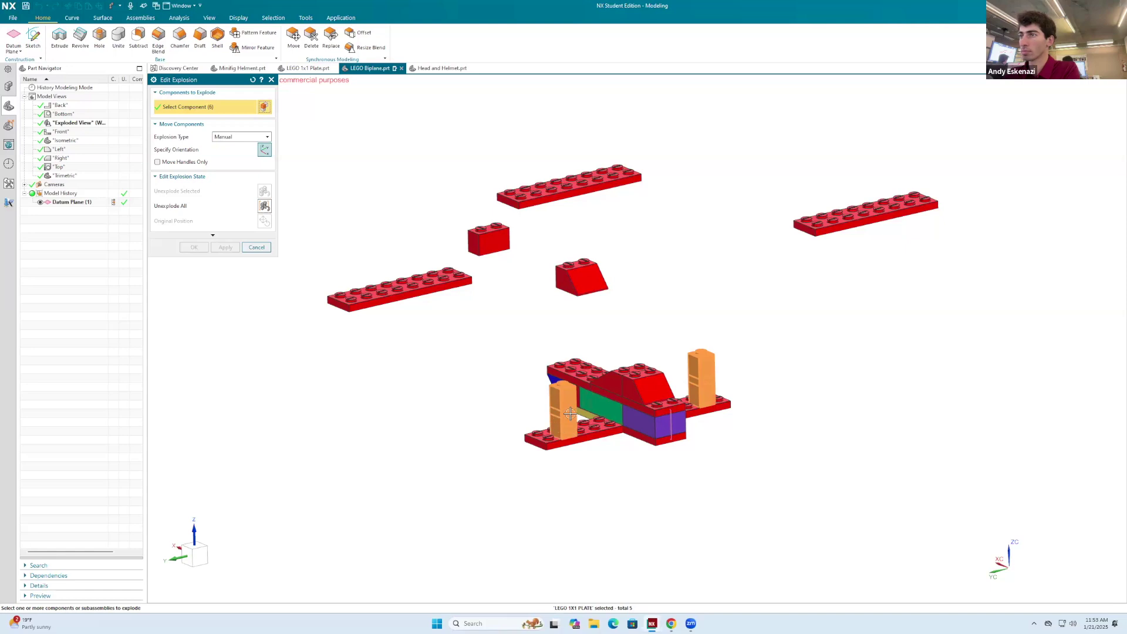
click(263, 151)
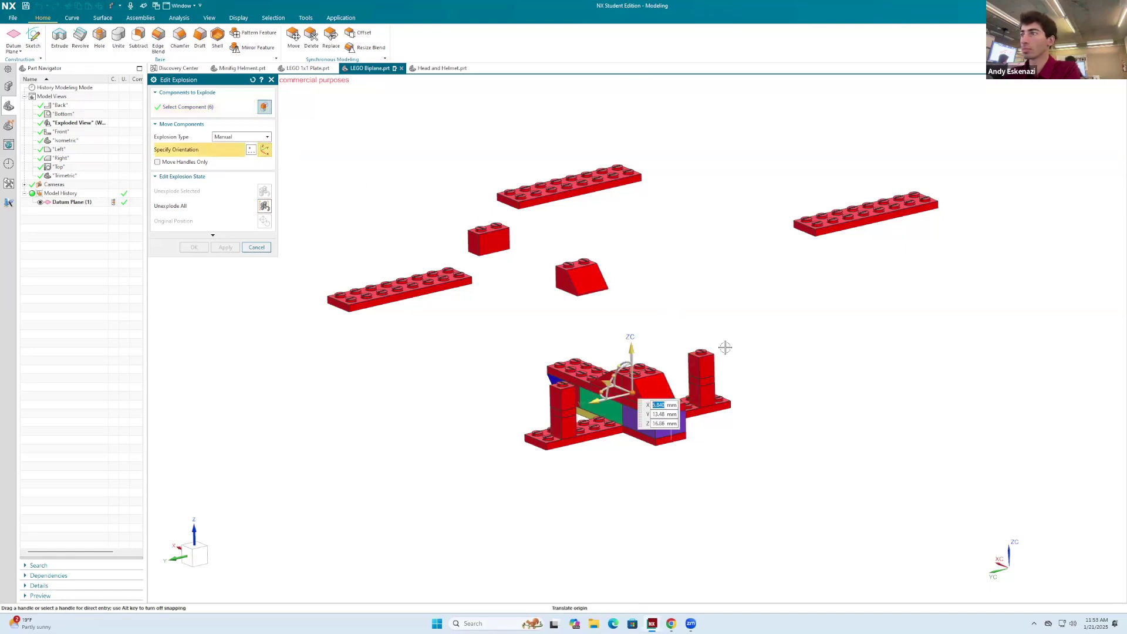
drag(625, 350, 623, 280)
click(631, 321)
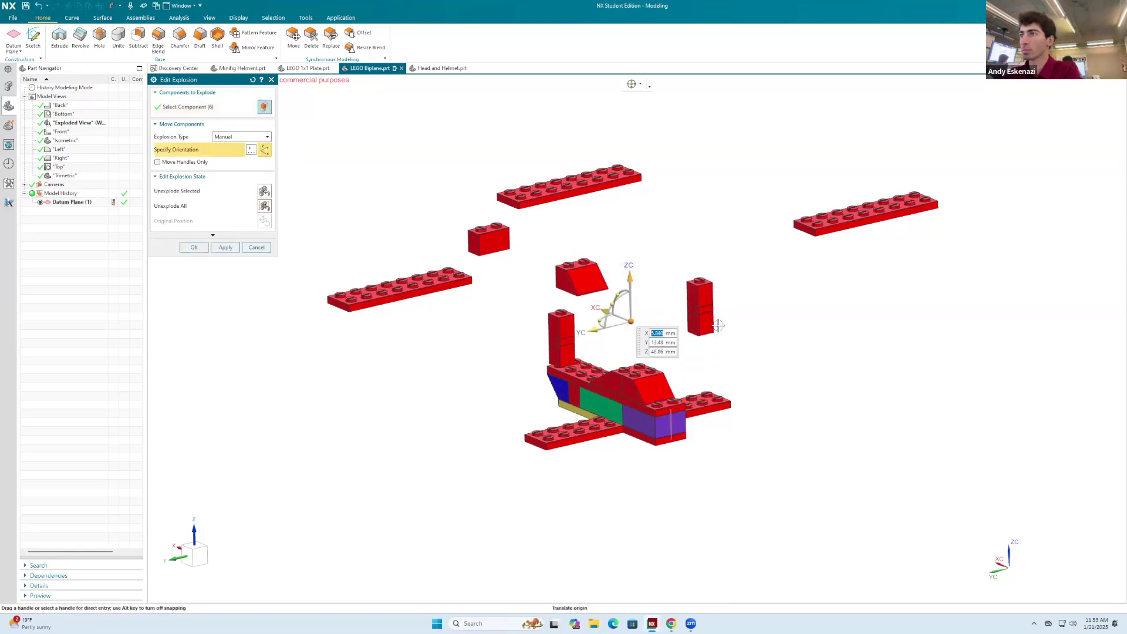
click(230, 251)
Raise the topmost 1x1 brick of both wing struts above the 1x1 plates beneath them.
click(693, 297)
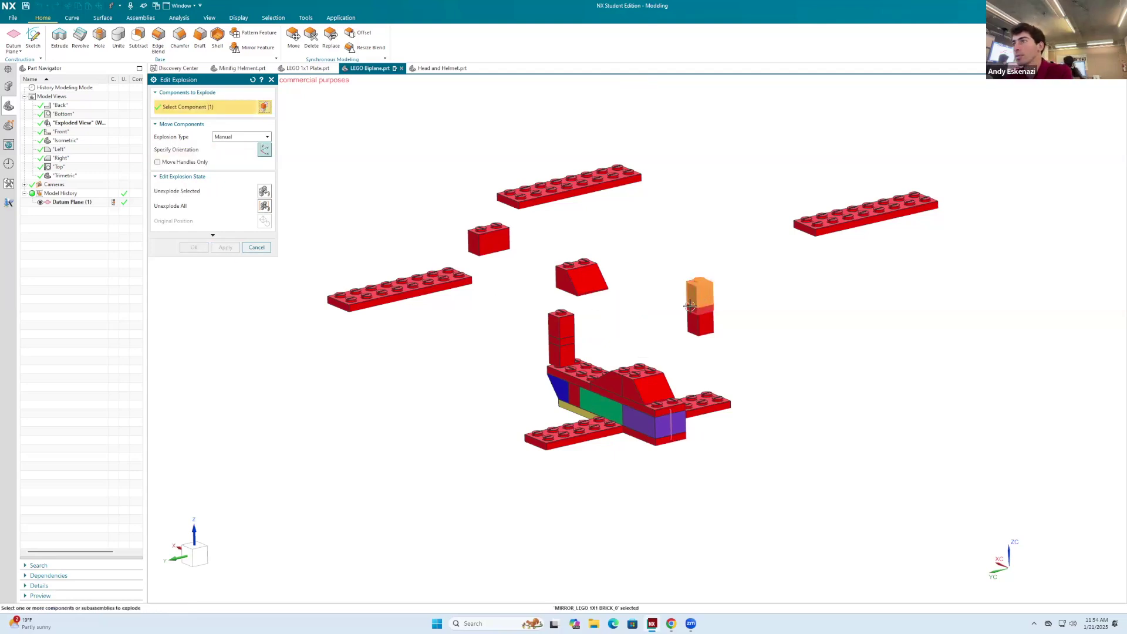
click(561, 324)
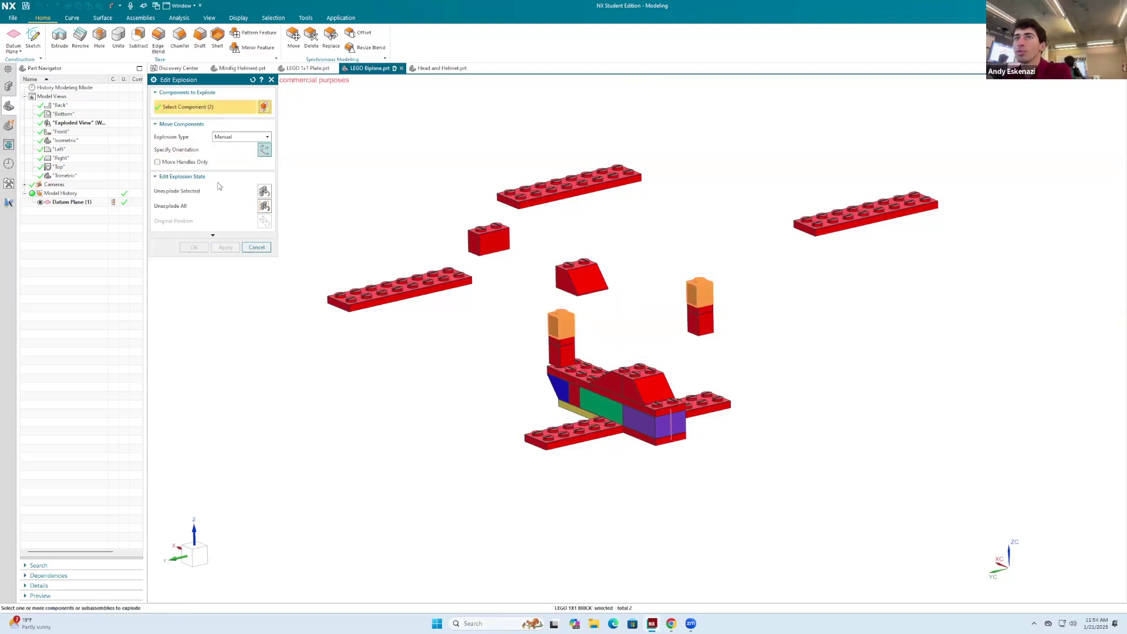
click(265, 149)
drag(628, 263, 628, 240)
click(233, 250)
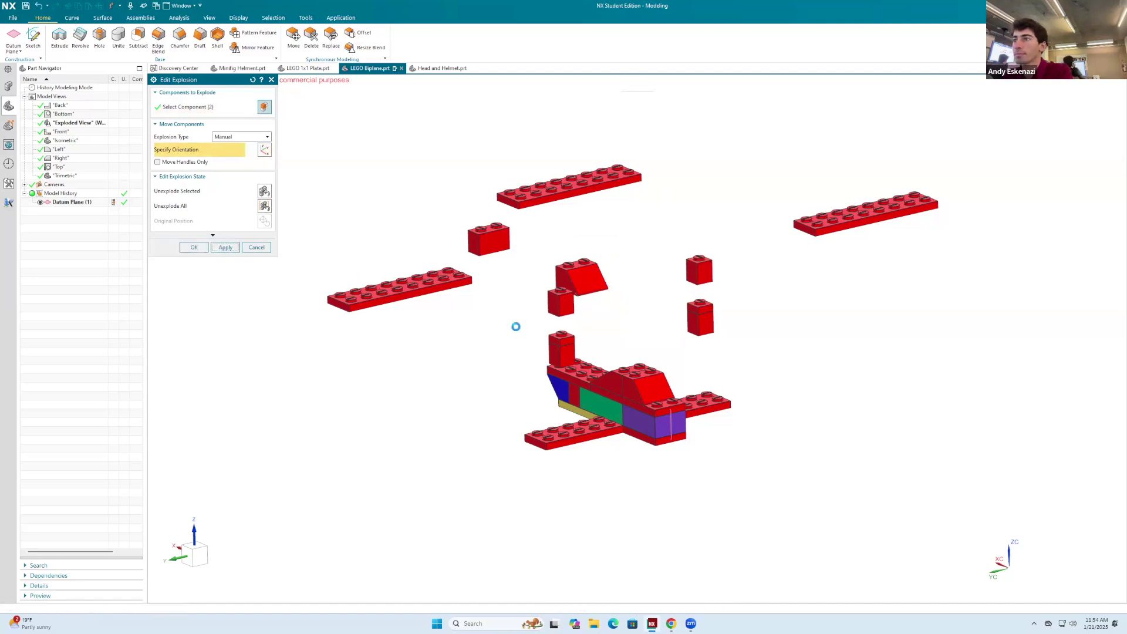
Lower the bottom 1x1 brick of both wing struts to Z about 35 mm, separating them from the 1x1 plates.
click(562, 355)
click(709, 327)
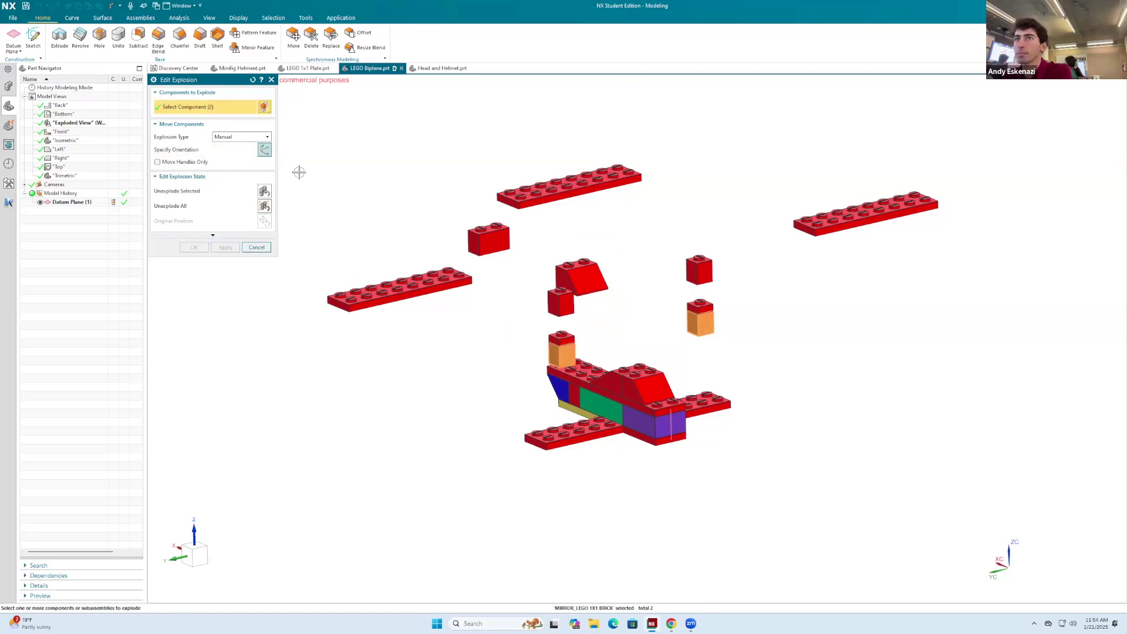
click(264, 151)
drag(629, 300, 630, 313)
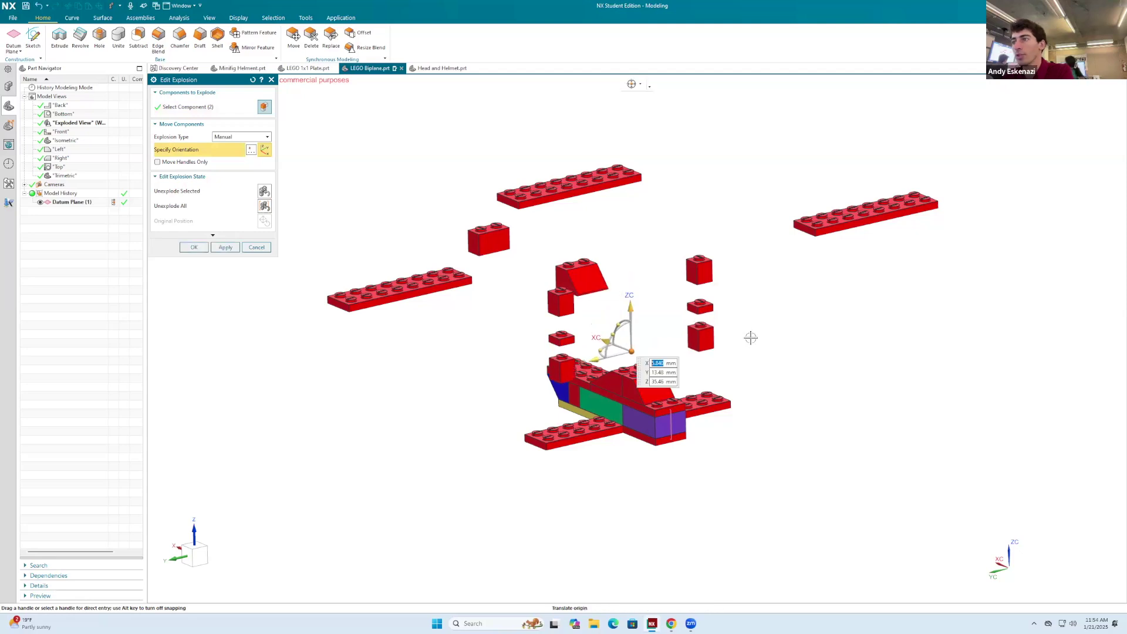
click(225, 247)
Raise the remaining sloped brick and its adjoining brick off the fuselage to Z about 40 mm.
middle_drag(534, 330, 528, 351)
scroll(576, 367, up, 3)
click(637, 402)
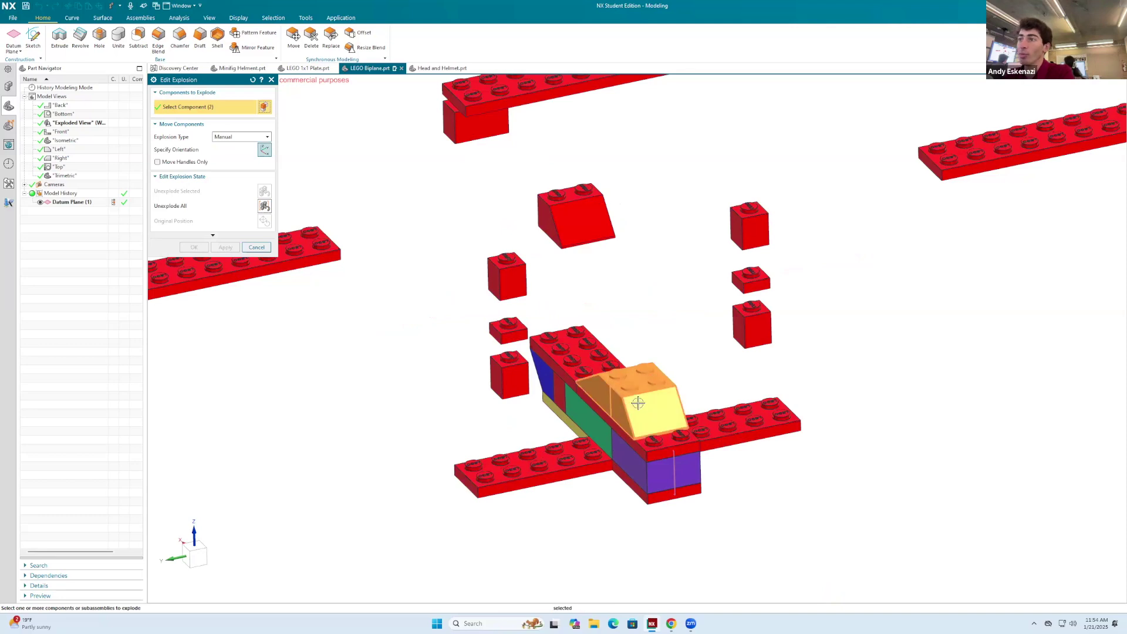
click(264, 149)
drag(632, 347, 630, 296)
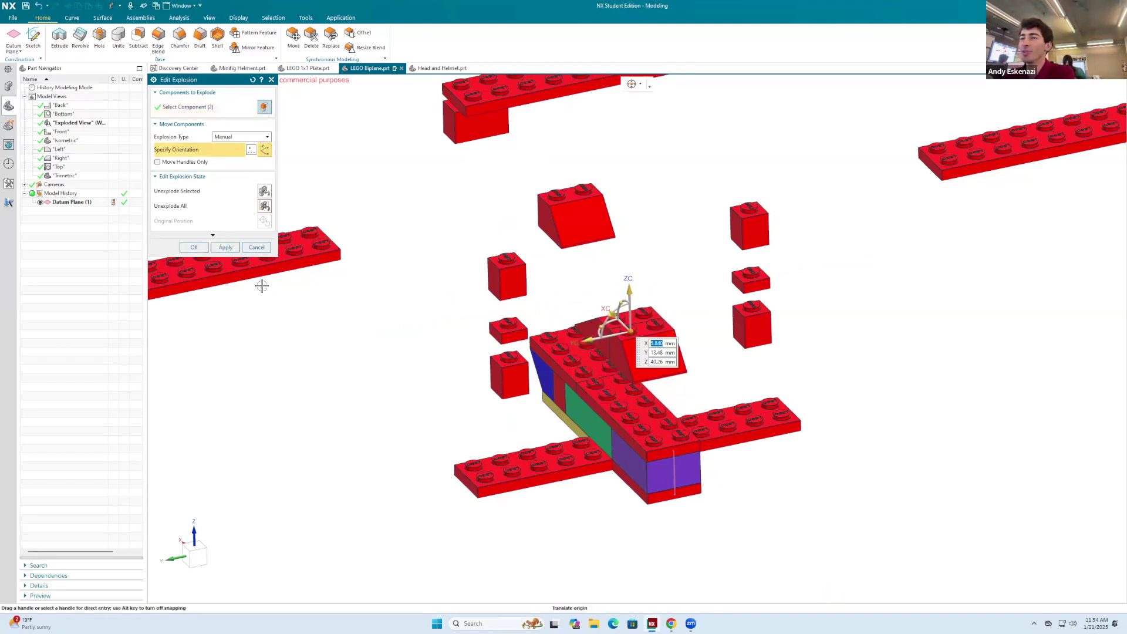
click(226, 247)
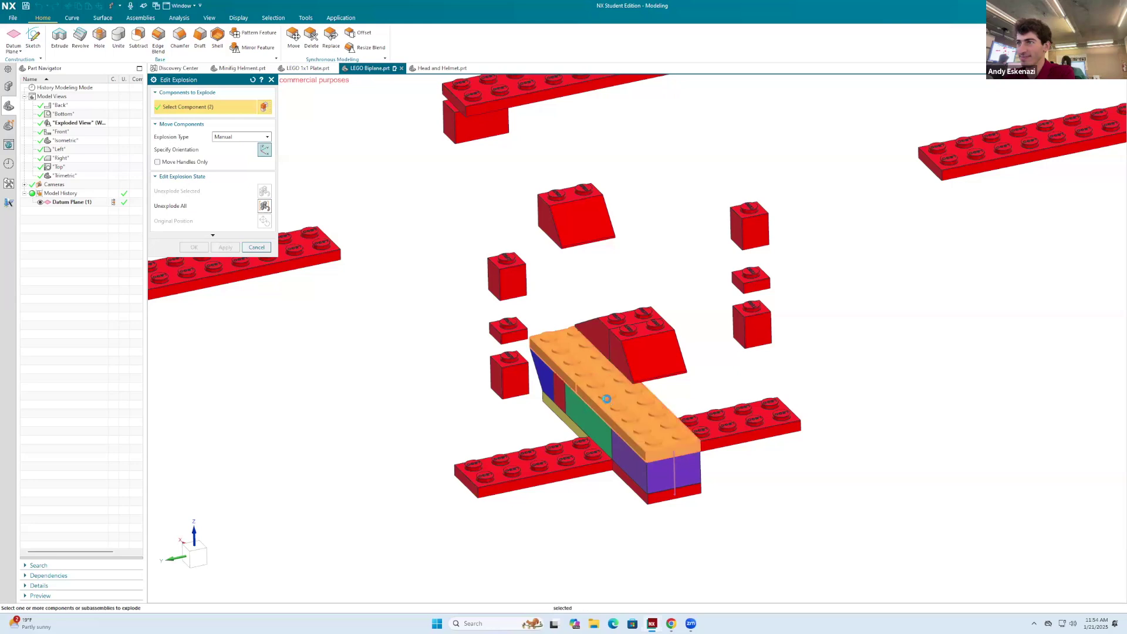
Raise the two plates on top of the fuselage slightly off the coloured bricks, and close the explosion edit and explosions manager.
click(264, 149)
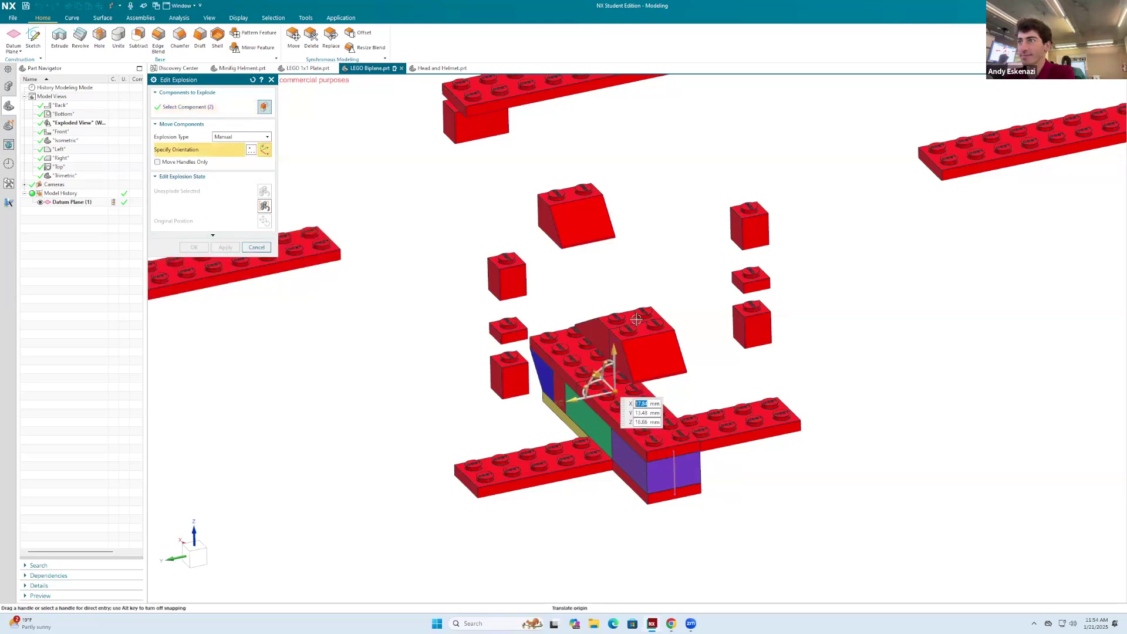
drag(614, 351, 613, 337)
click(225, 247)
click(271, 80)
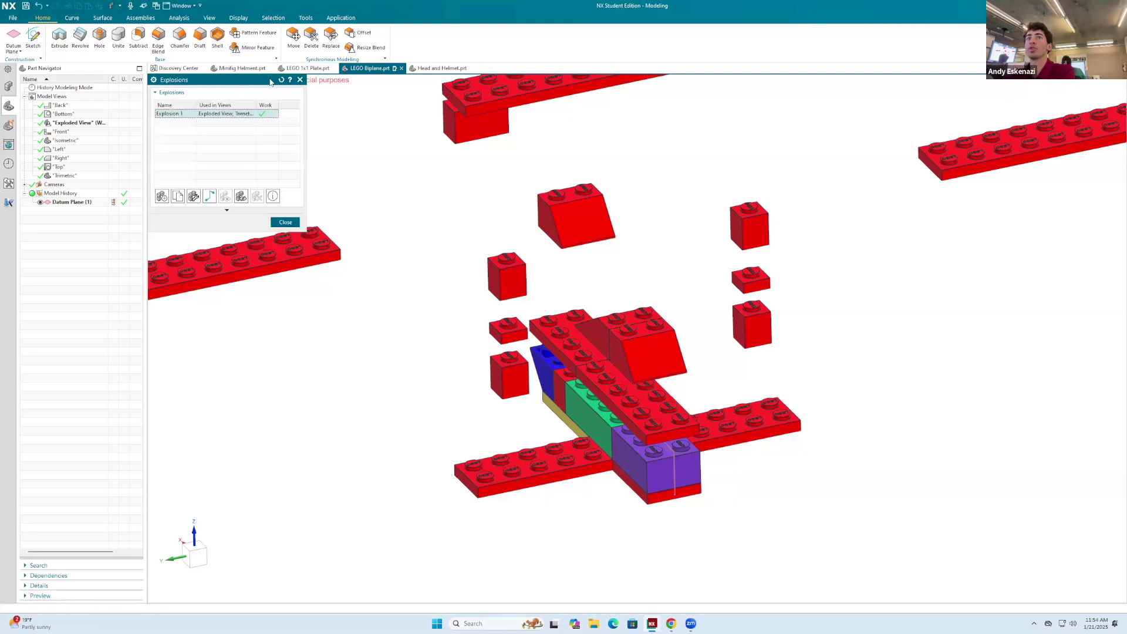
click(285, 222)
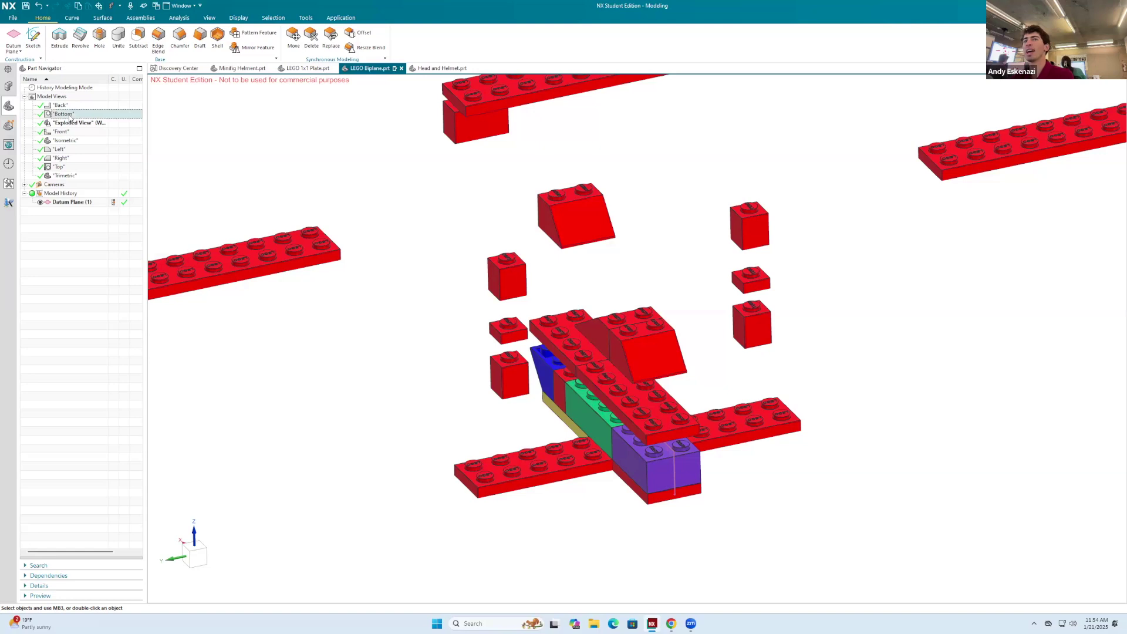
Activate the Bottom model view to see the assembled biplane, and switch back to Exploded View.
double_click(64, 114)
scroll(460, 266, down, 2)
middle_drag(463, 267, 606, 350)
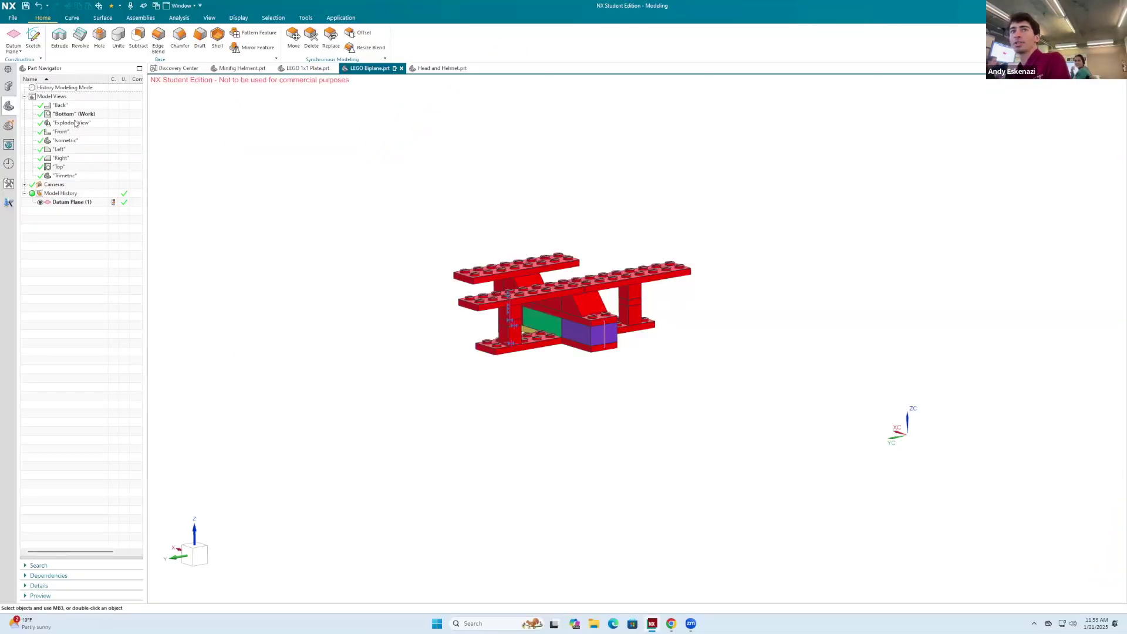
double_click(75, 122)
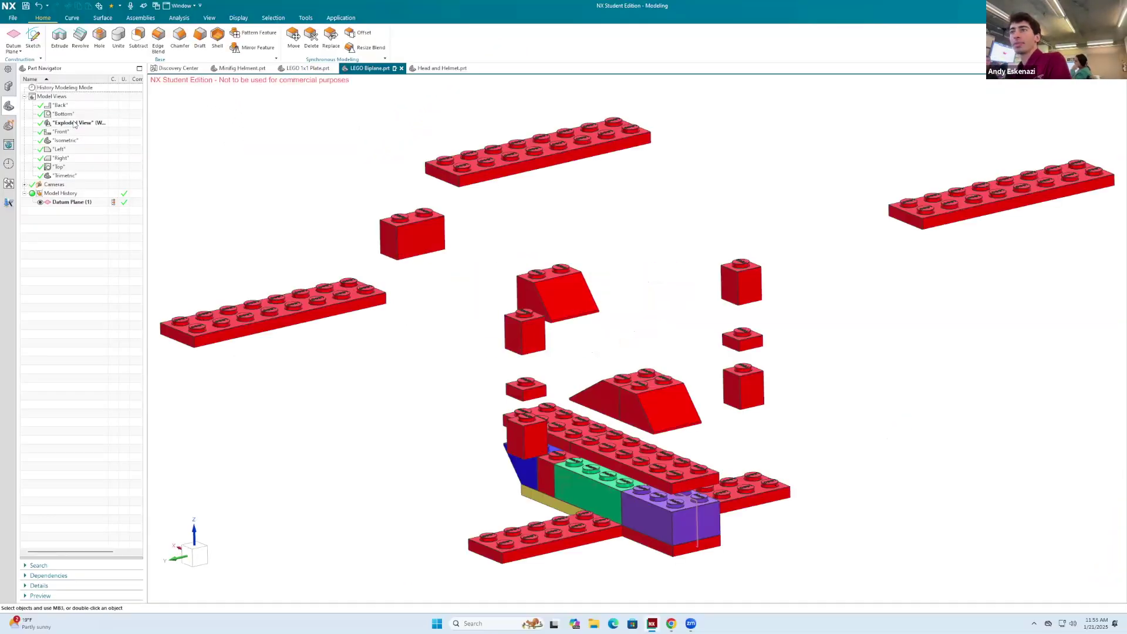
scroll(760, 168, down, 3)
middle_drag(760, 168, 893, 294)
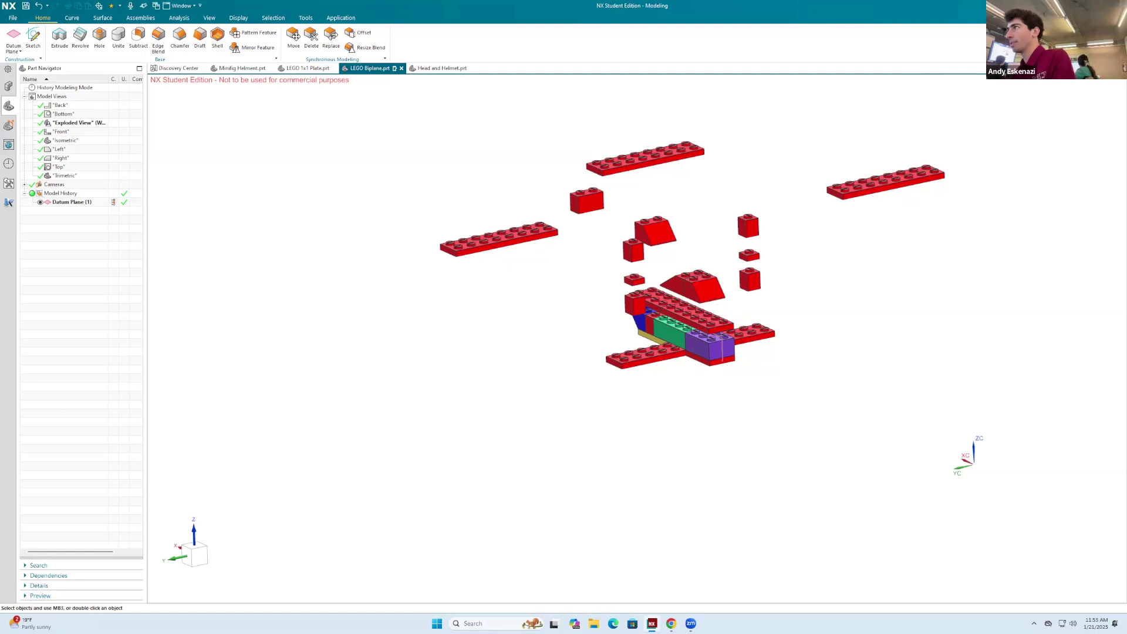
Create a traceline in Explosion 1 from a stud of the raised sloped brick to a stud on the wing plate above it.
click(1026, 78)
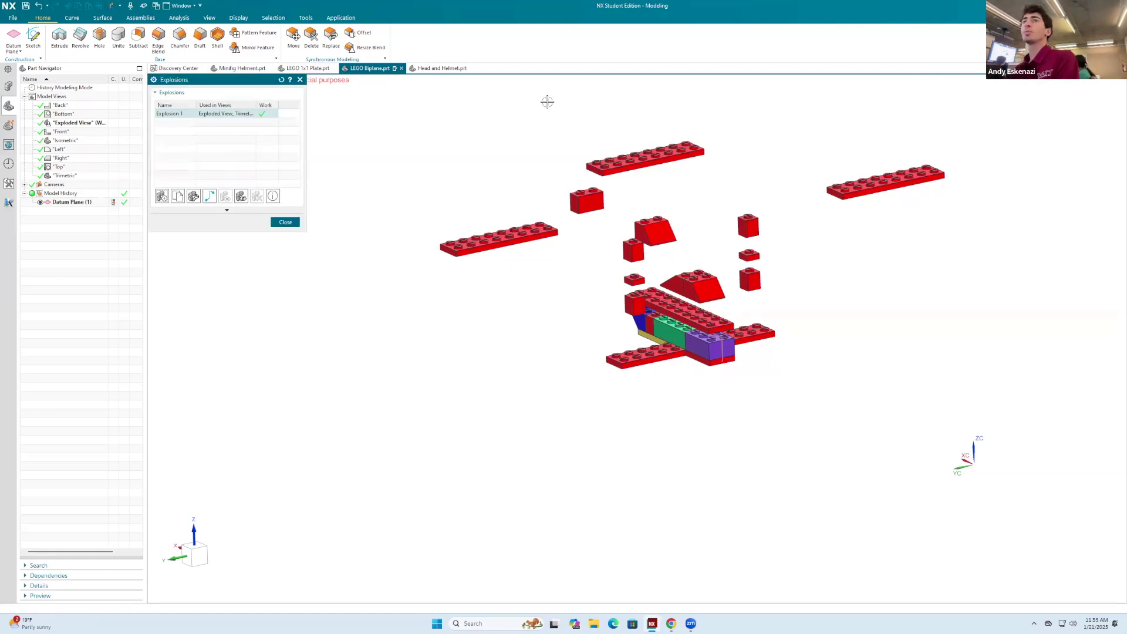
click(209, 196)
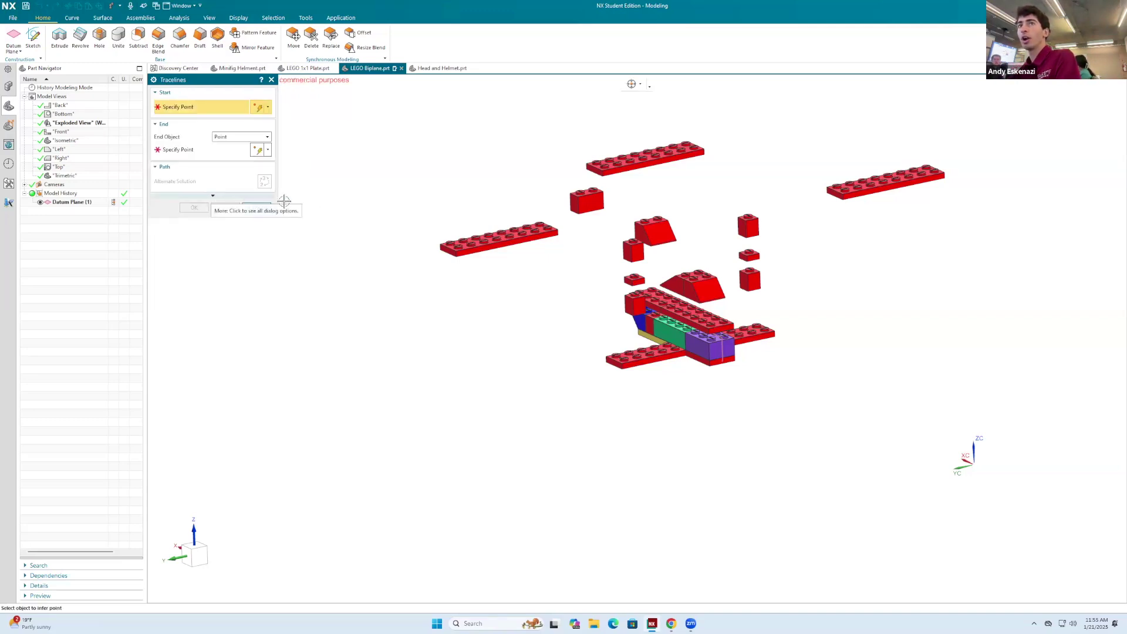
scroll(665, 216, up, 3)
scroll(658, 241, up, 6)
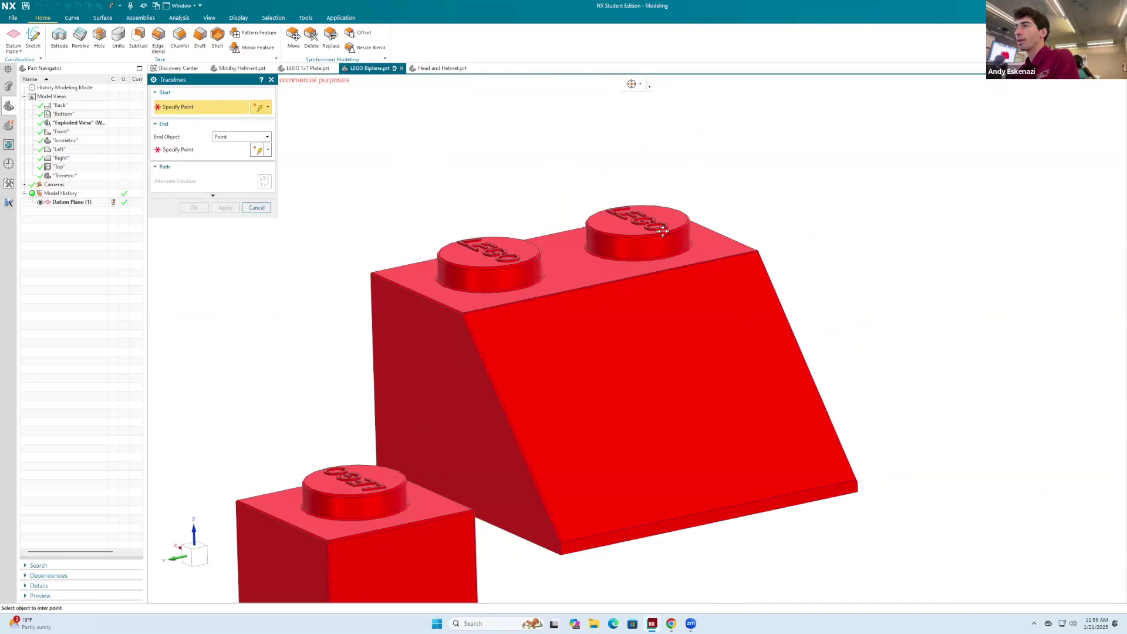
click(663, 231)
scroll(669, 264, down, 8)
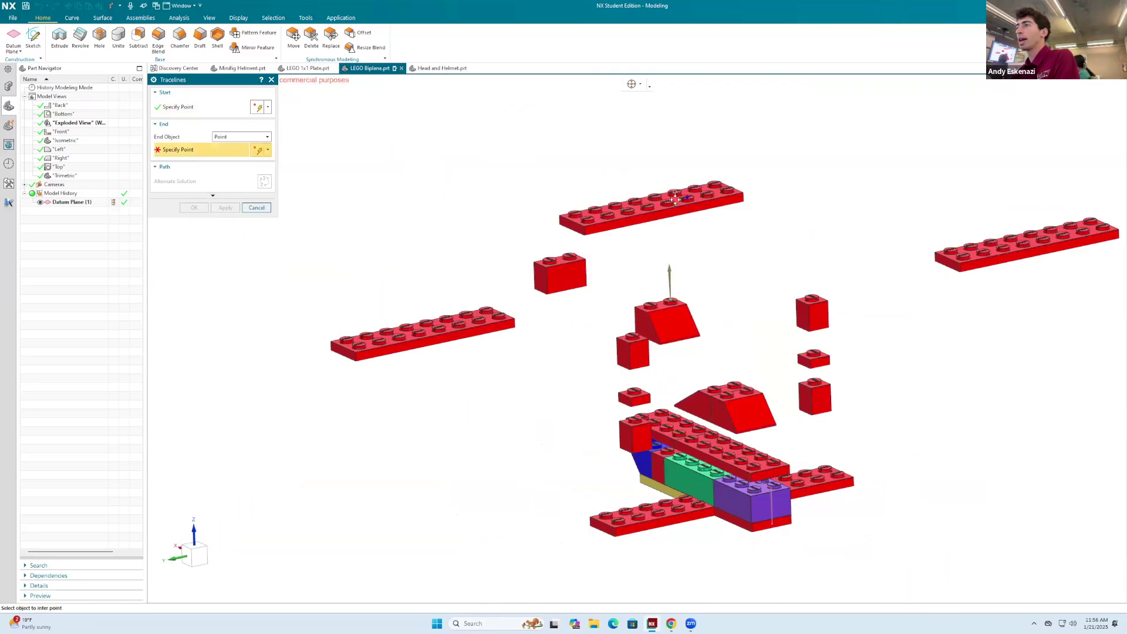
click(675, 200)
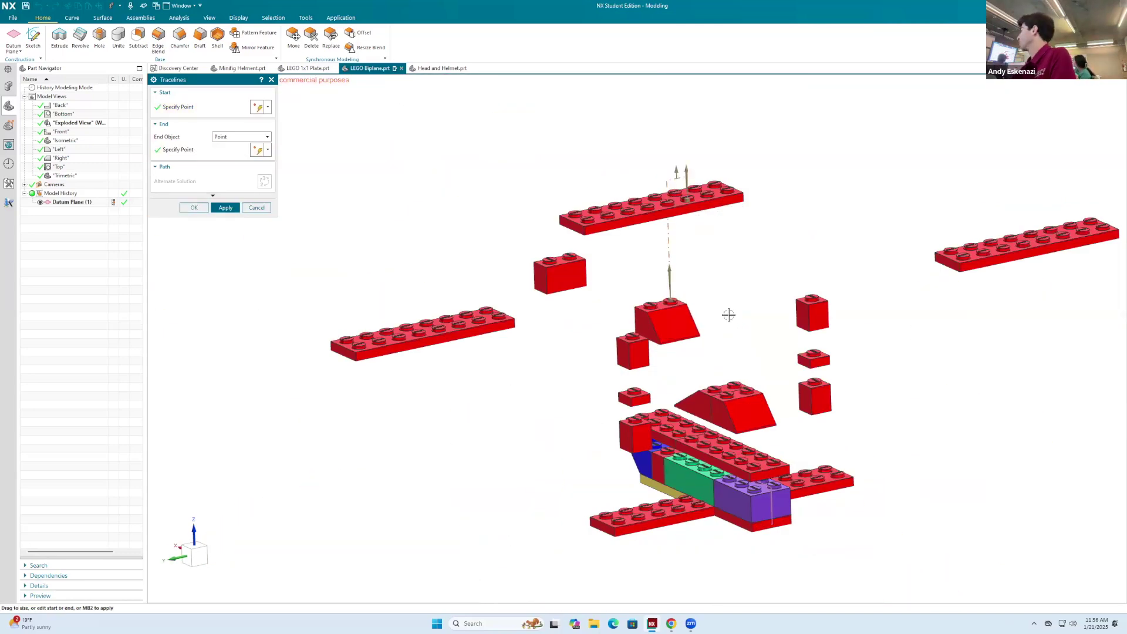
click(225, 208)
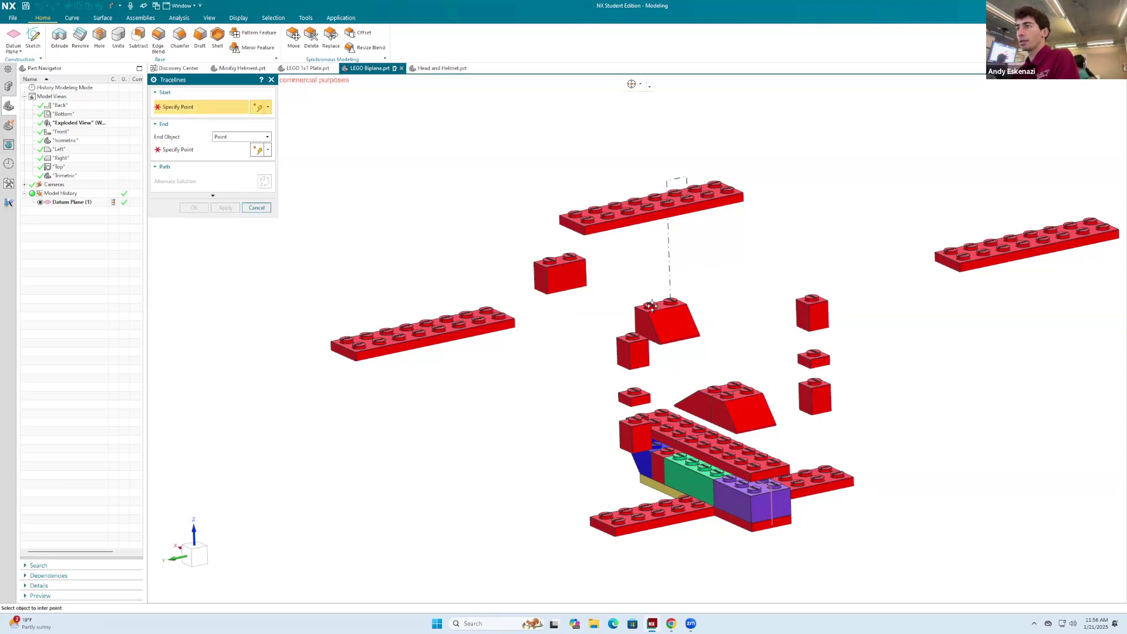
Create a traceline from the sloped brick's other stud to a stud of the separated 1x2 brick.
click(652, 306)
click(550, 260)
middle_drag(616, 308, 596, 300)
click(226, 208)
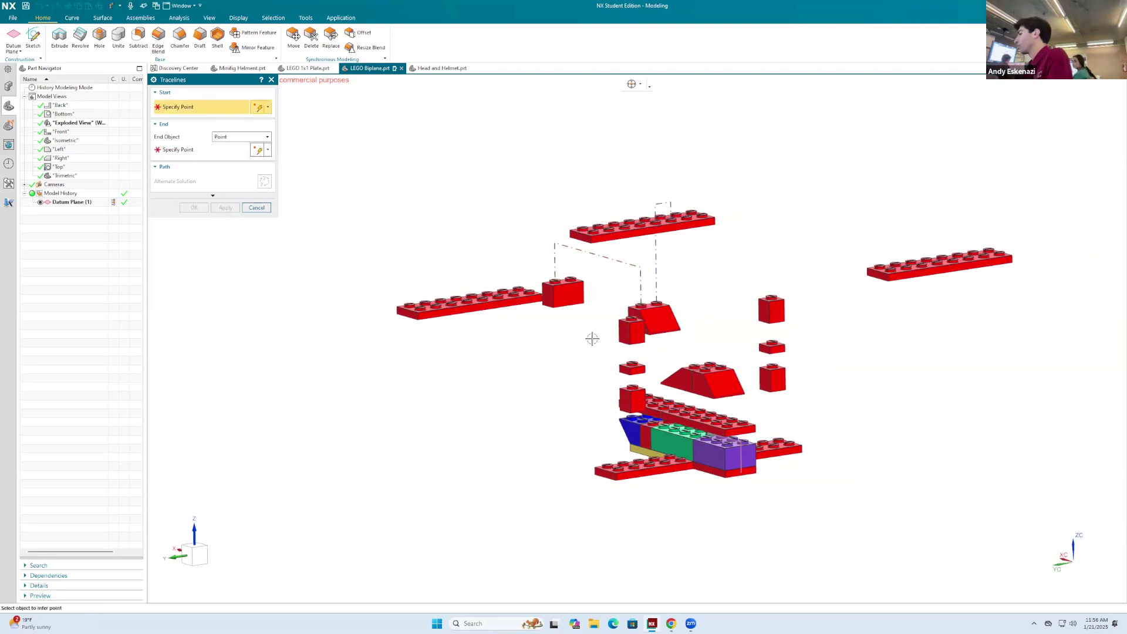
Add tracelines joining the upper 1x1 brick, the 1x1 plate and the lower 1x1 brick of the strut near the sloped brick, and close Tracelines.
scroll(637, 306, up, 4)
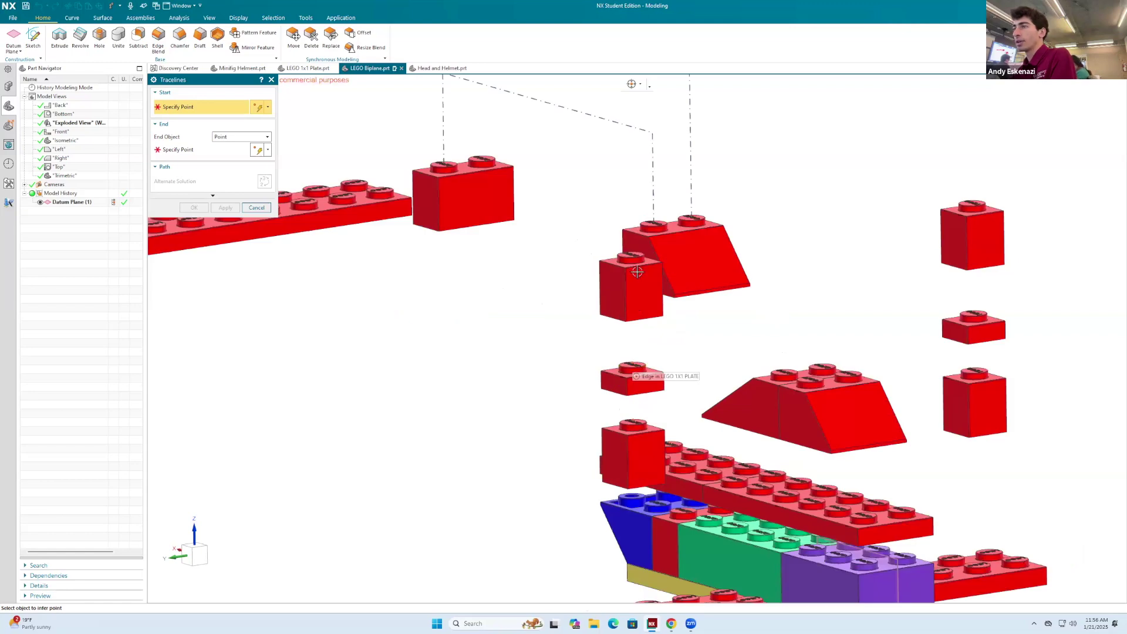
click(631, 258)
click(632, 365)
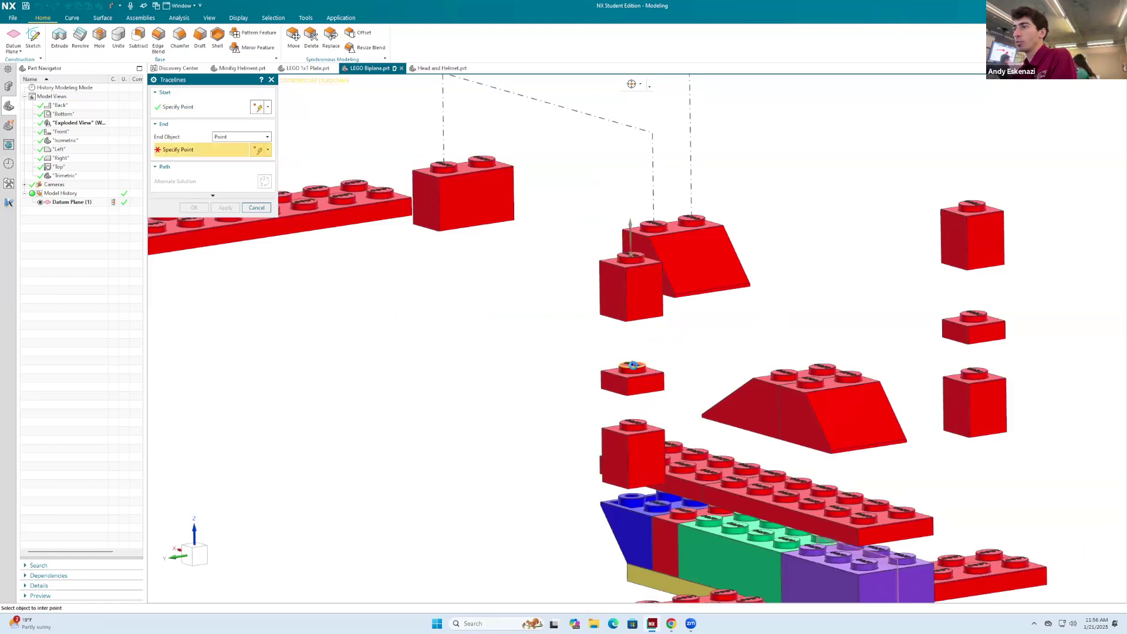
click(226, 207)
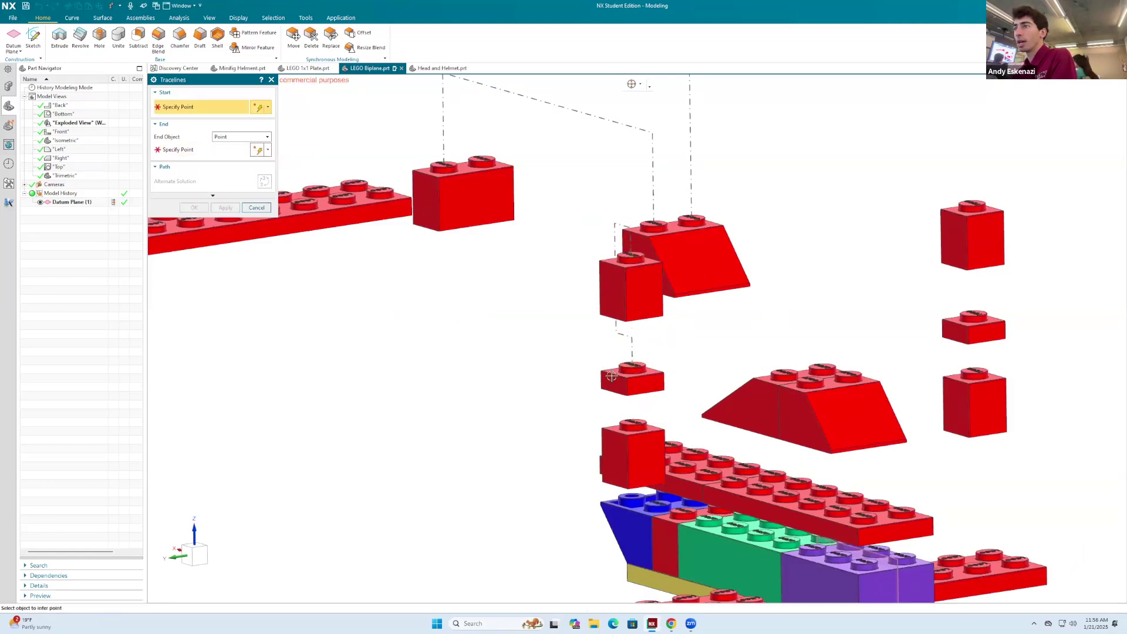
click(641, 429)
click(633, 386)
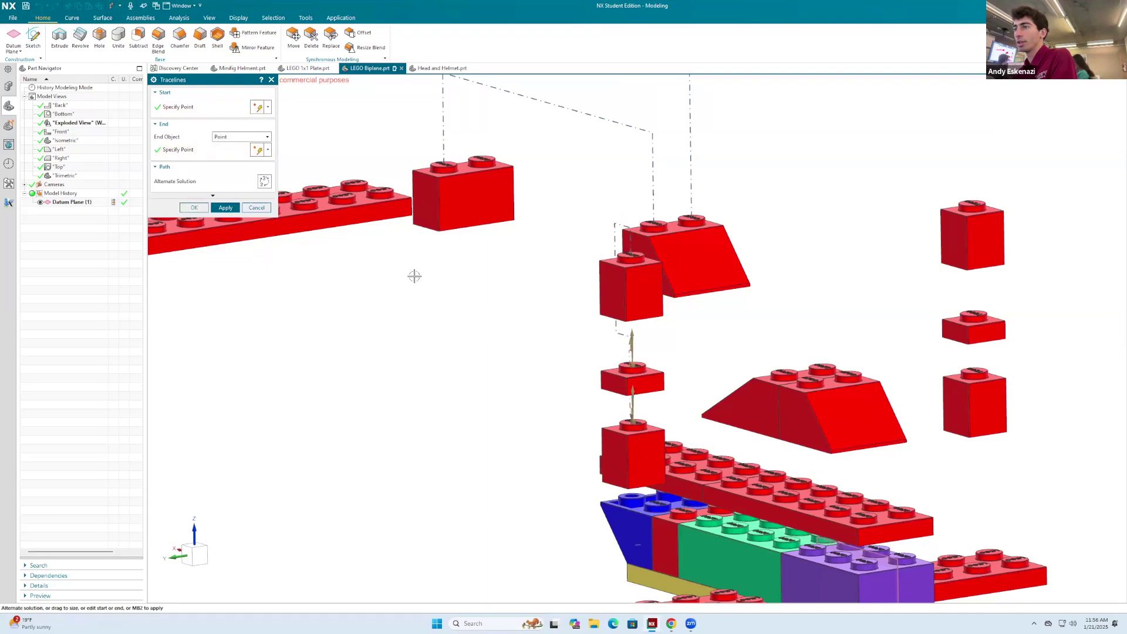
click(225, 207)
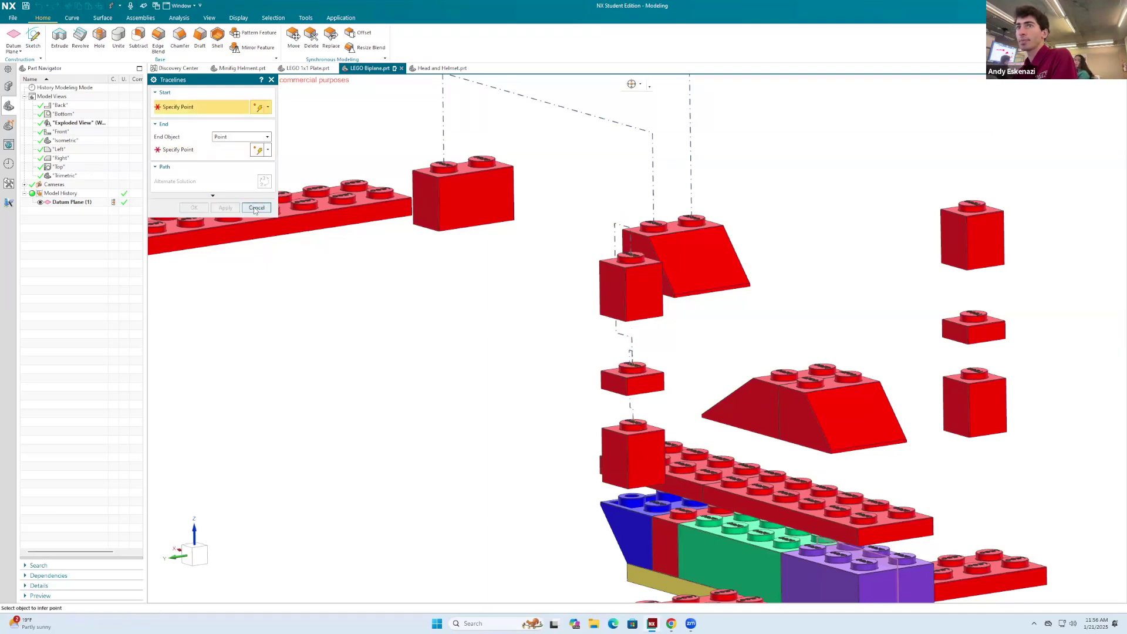
click(256, 208)
Edit the traceline between the upper 1x1 brick and the 1x1 plate, pulling its offset segments inward into a nearly straight vertical path.
double_click(613, 241)
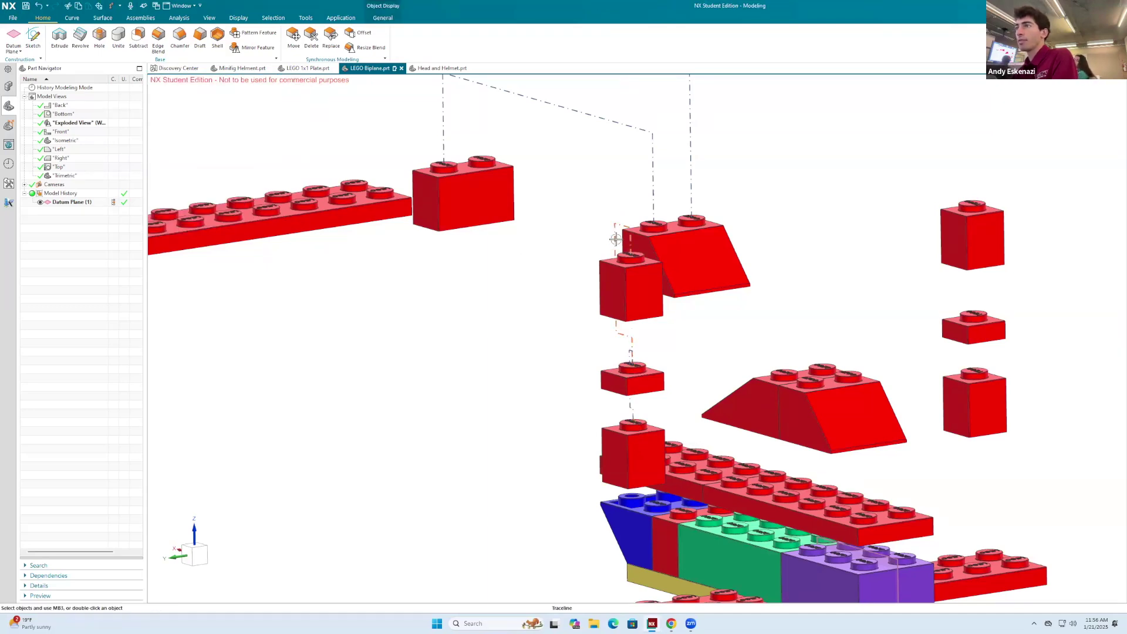
scroll(616, 242, up, 2)
middle_drag(616, 243, 829, 336)
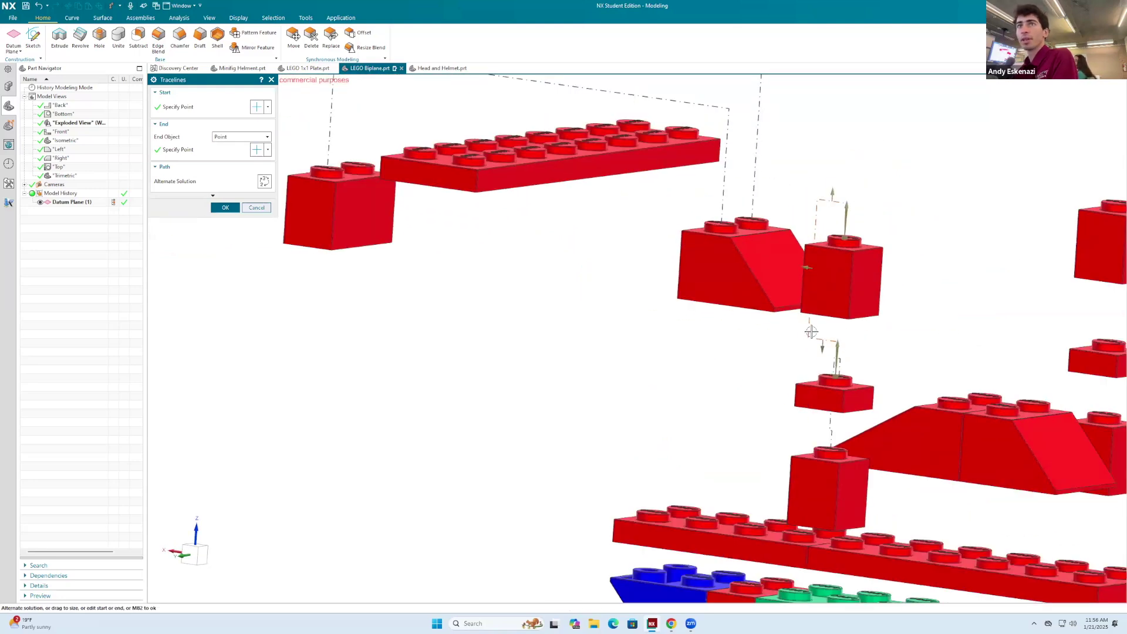
middle_click(816, 329)
right_click(808, 324)
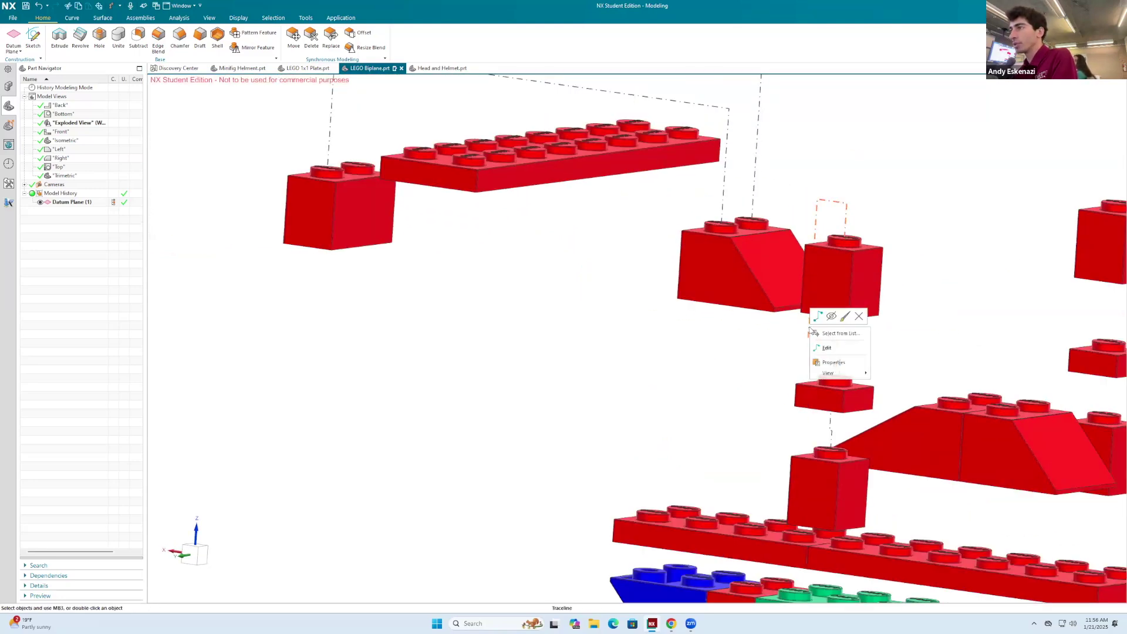
click(826, 349)
scroll(808, 352, up, 2)
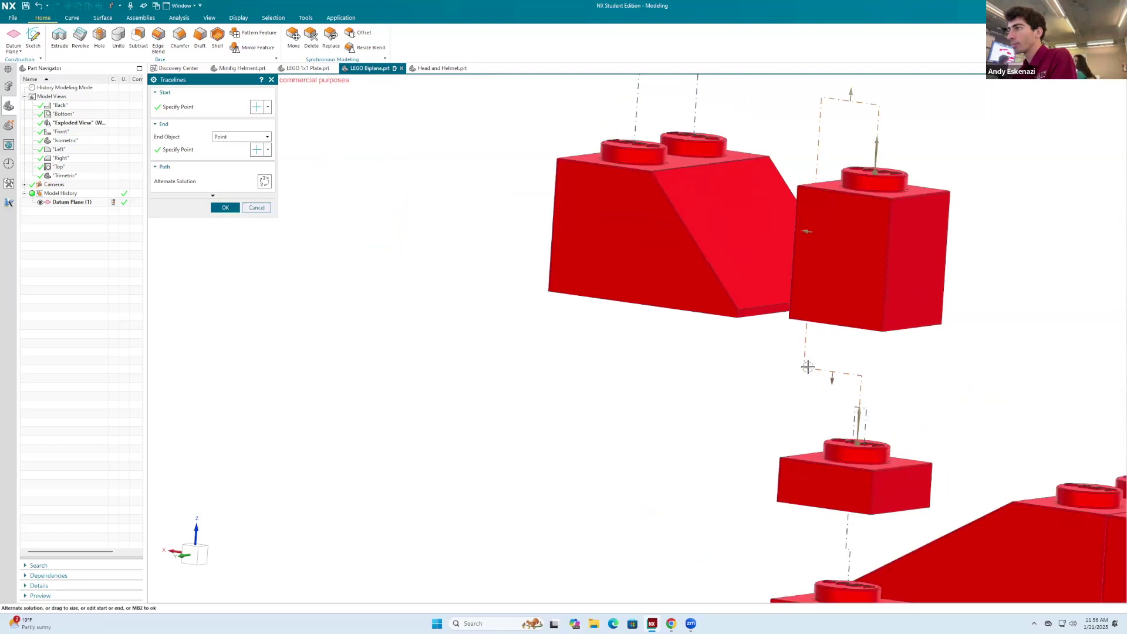
drag(851, 92, 850, 113)
drag(812, 243, 863, 247)
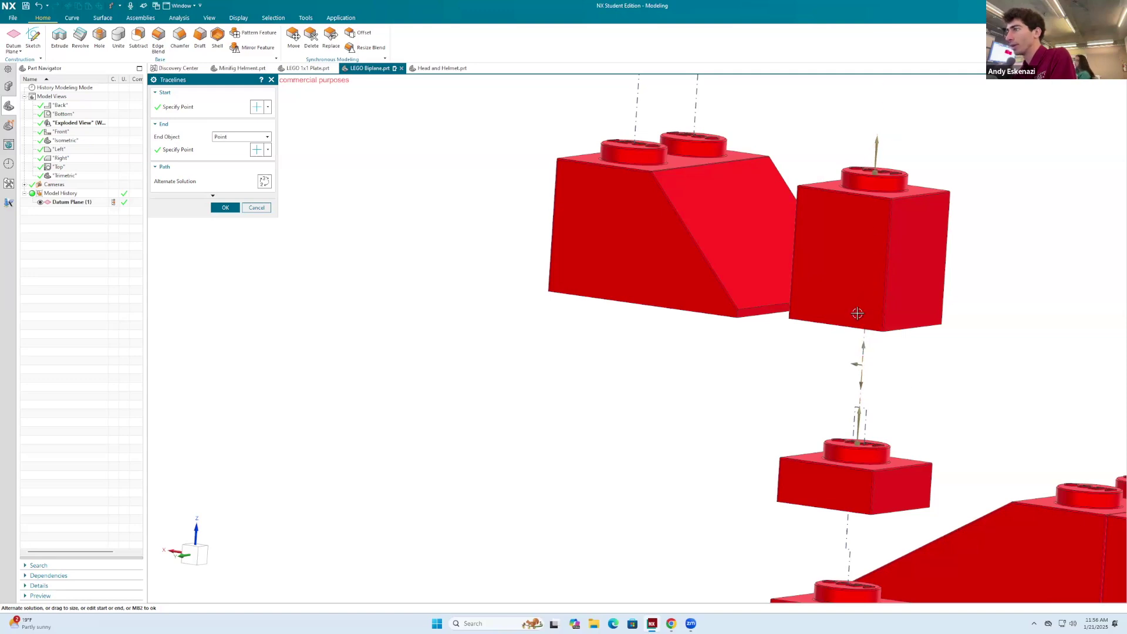
scroll(857, 313, down, 3)
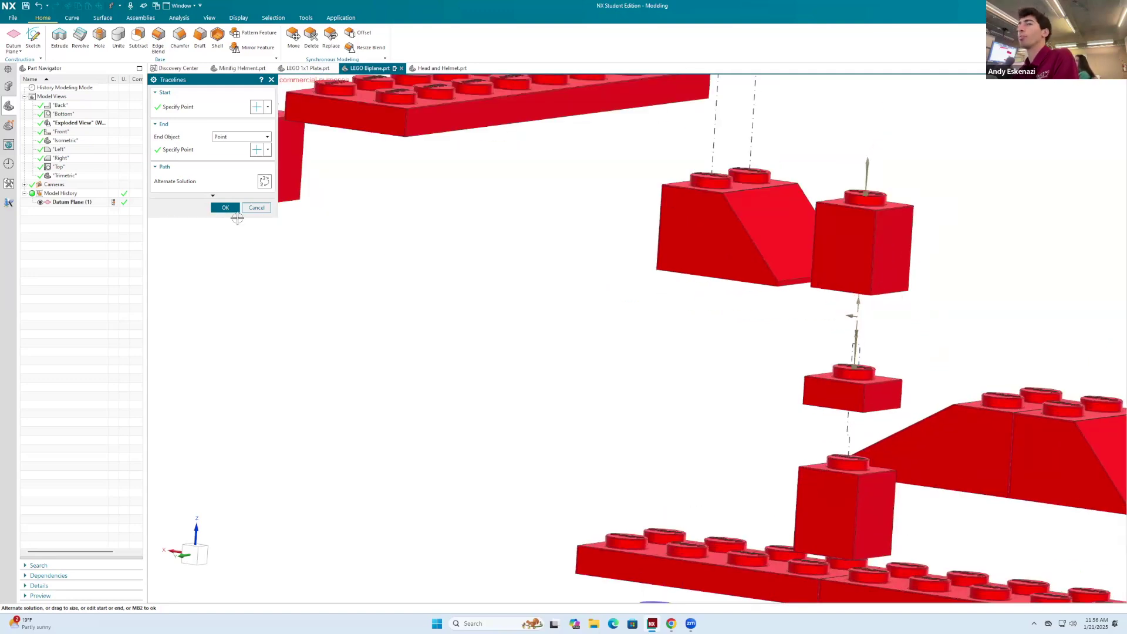
click(228, 207)
Save the LEGO Biplane part and switch to the Drafting application.
middle_drag(564, 219, 714, 208)
scroll(739, 184, down, 3)
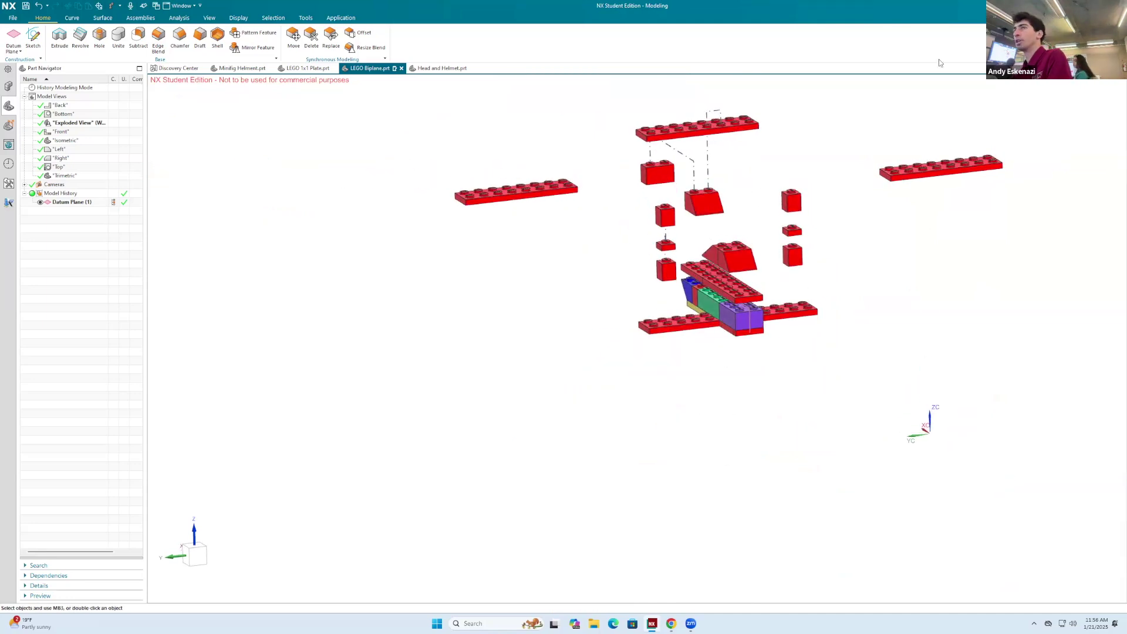
click(26, 7)
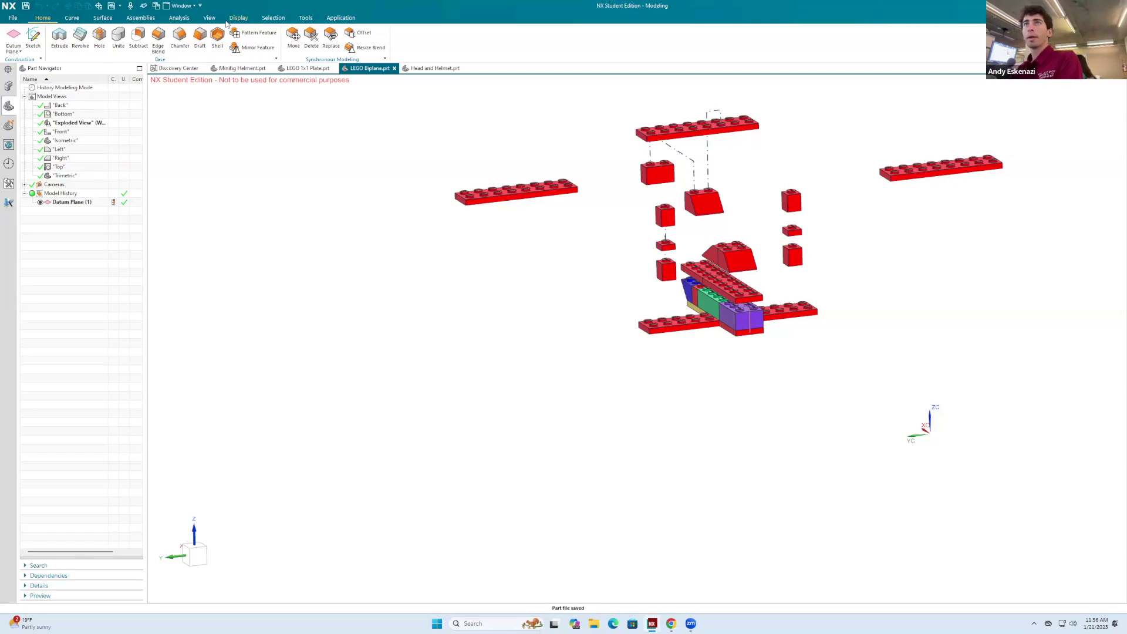
click(335, 19)
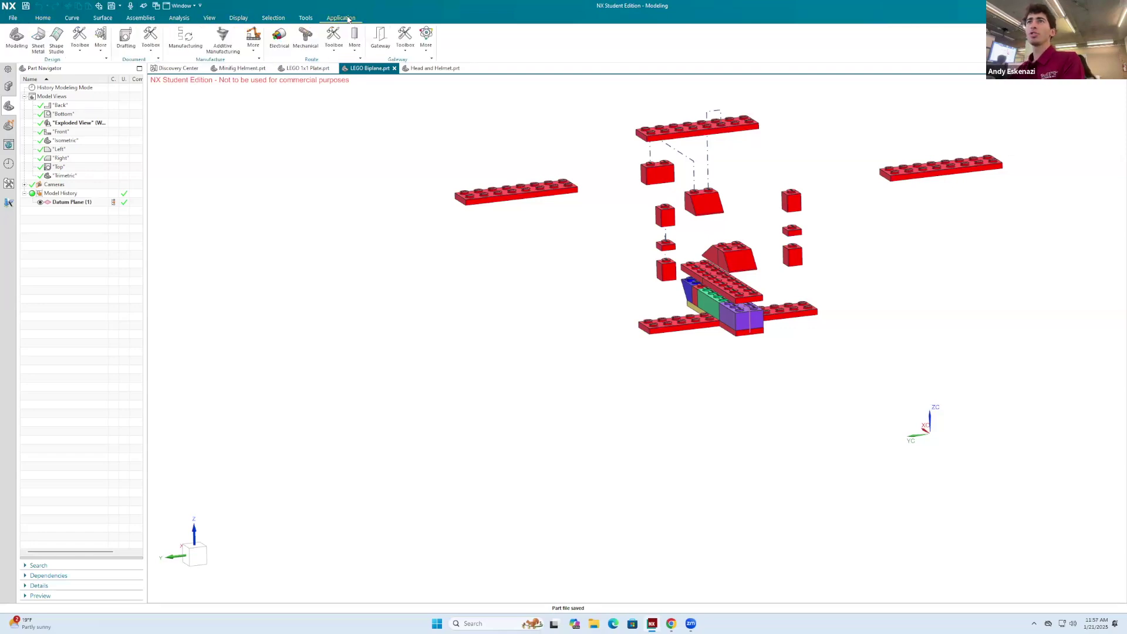
click(126, 38)
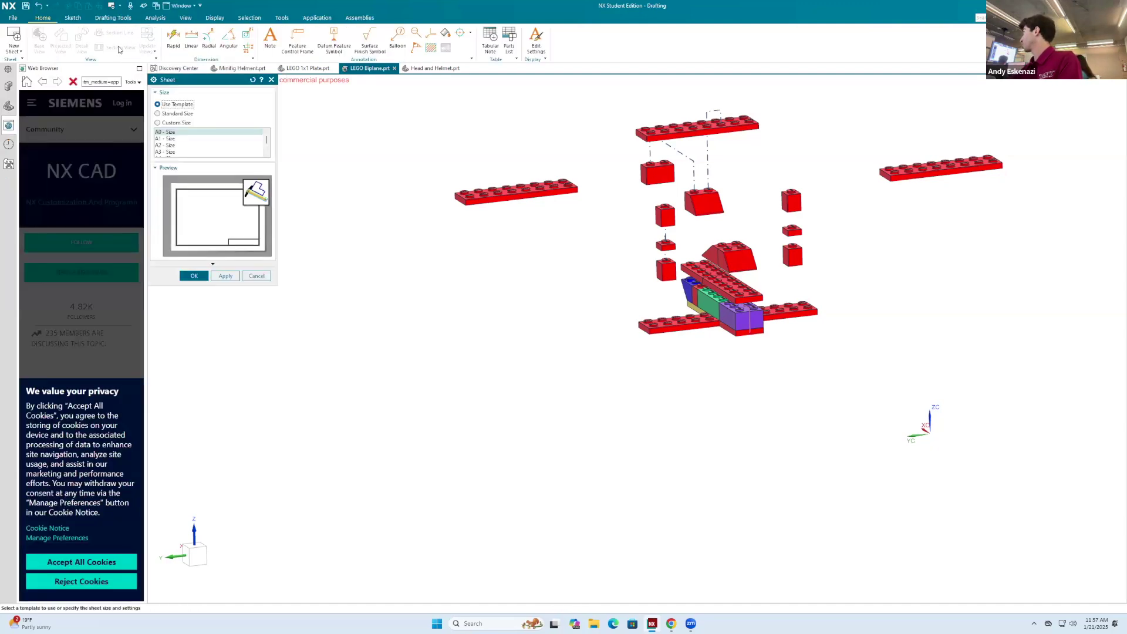
Create a drawing sheet from the A4 - Size template.
click(167, 115)
click(158, 104)
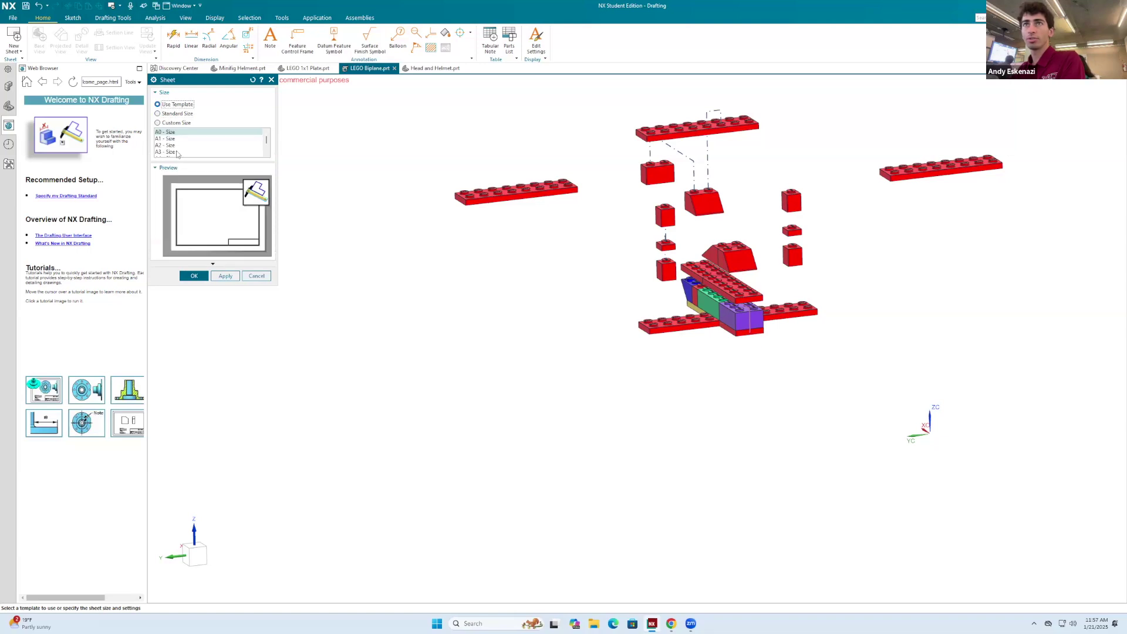
scroll(172, 144, down, 1)
click(172, 140)
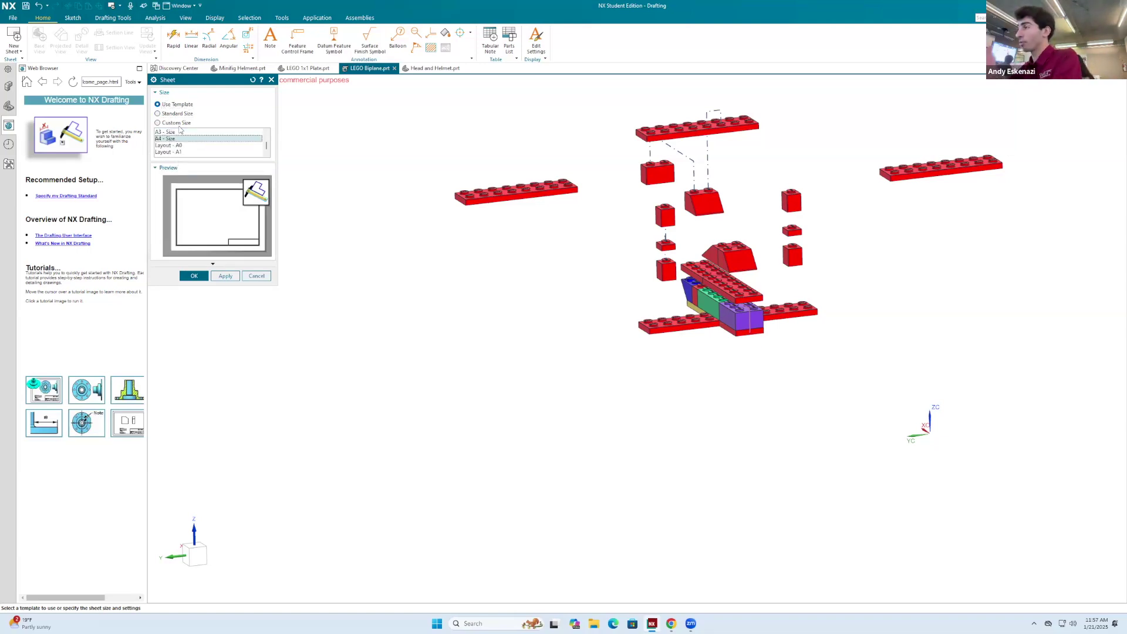
click(194, 275)
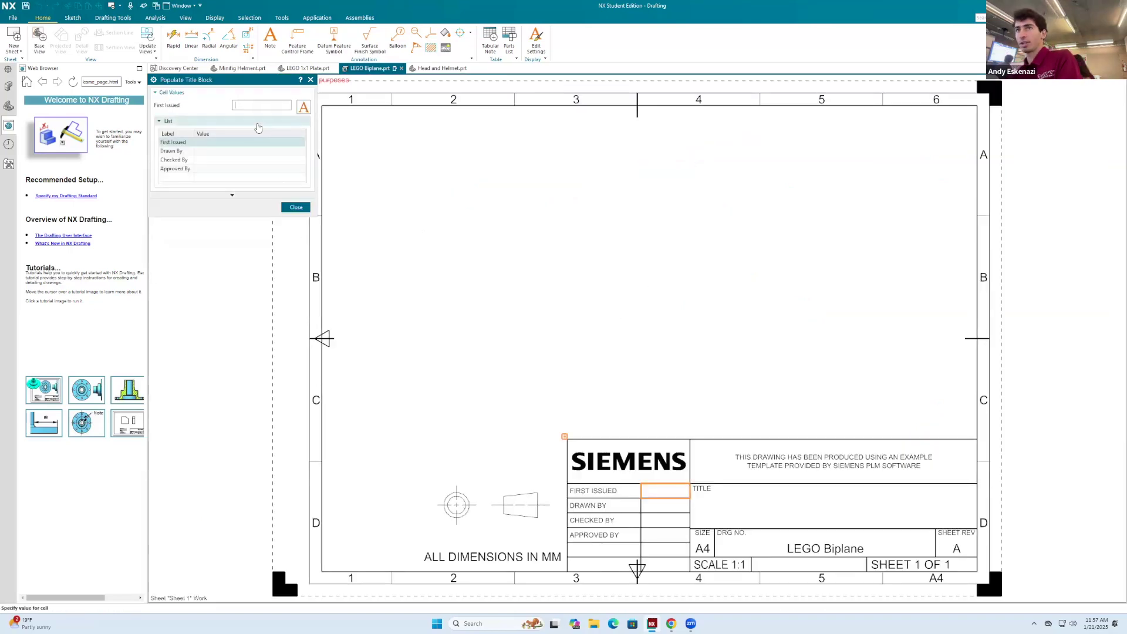
Enter the author's first name for First Issued, Drawn By, Checked By and Approved By in the title block, and close it.
key(Return)
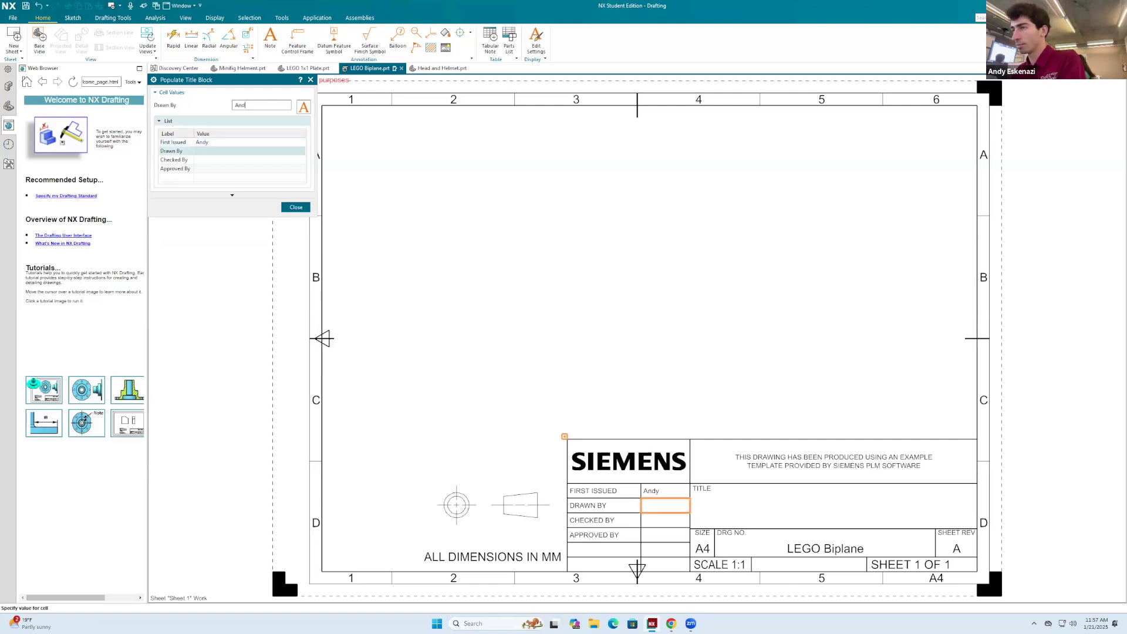
key(Return)
text(Andy)
key(Return)
text(A)
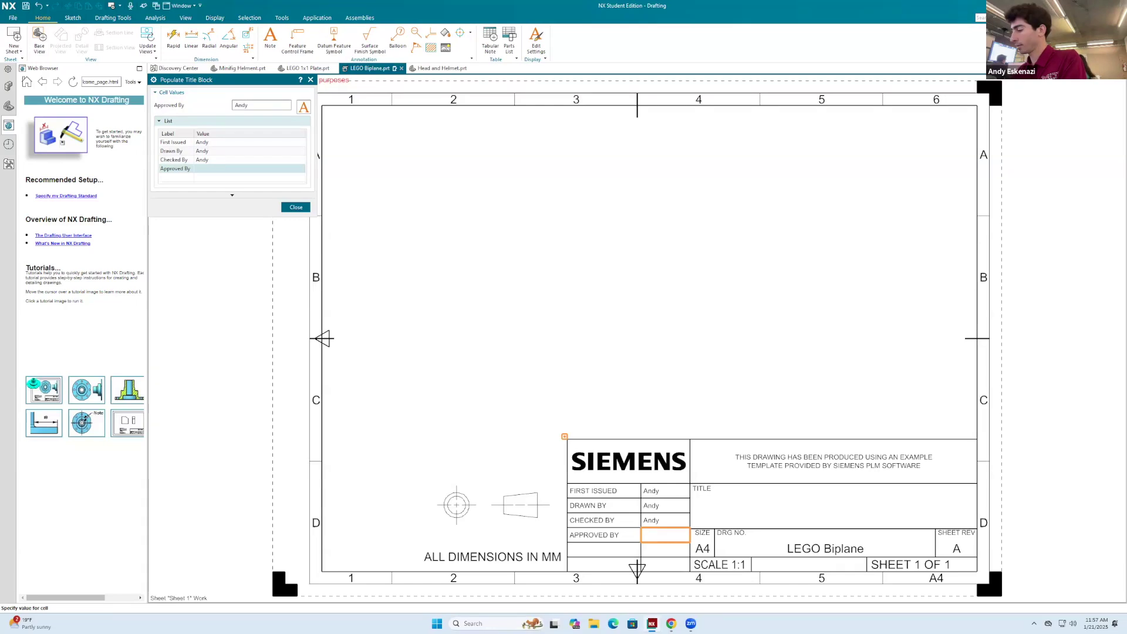
key(Return)
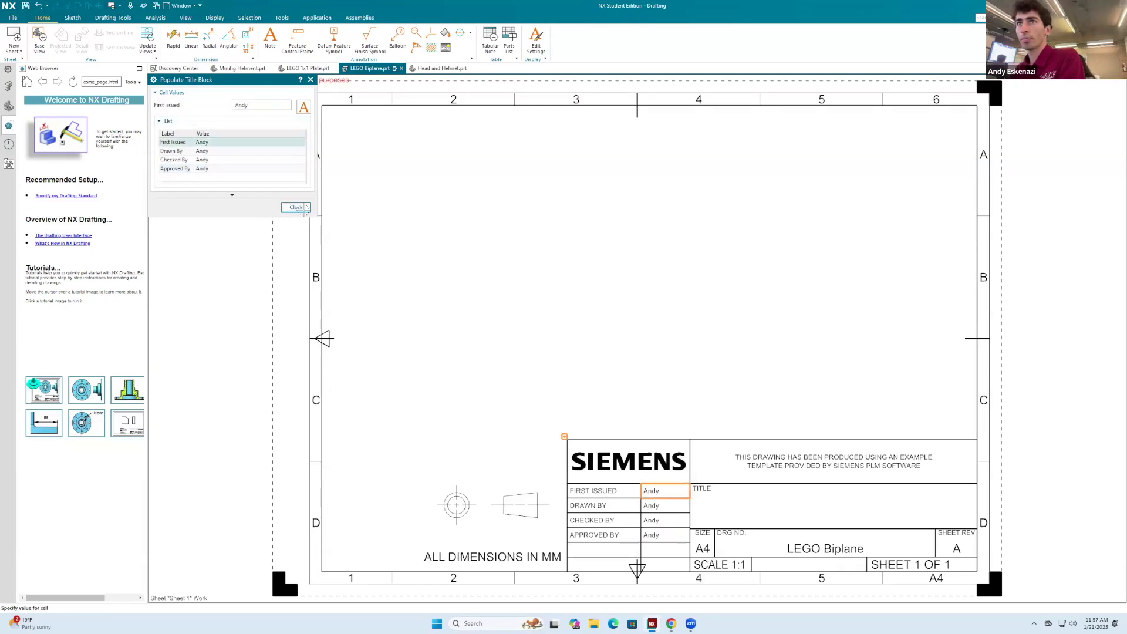
click(302, 208)
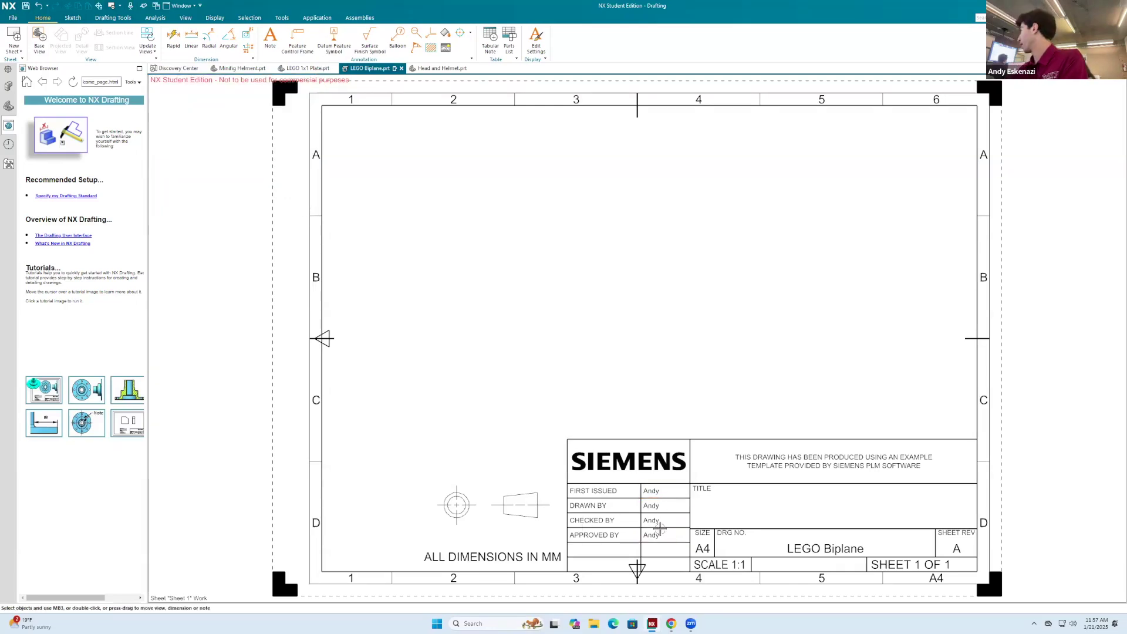
Place a base view of the Exploded View model view at 1:1 scale on the A4 sheet, without adding projected views.
scroll(651, 360, down, 1)
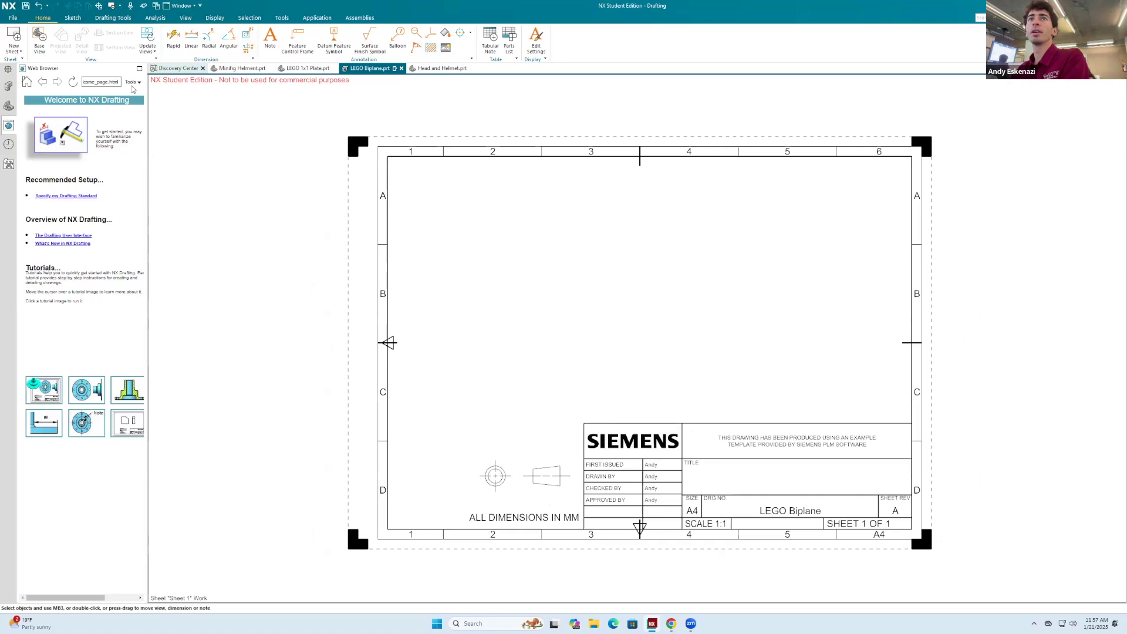
click(39, 40)
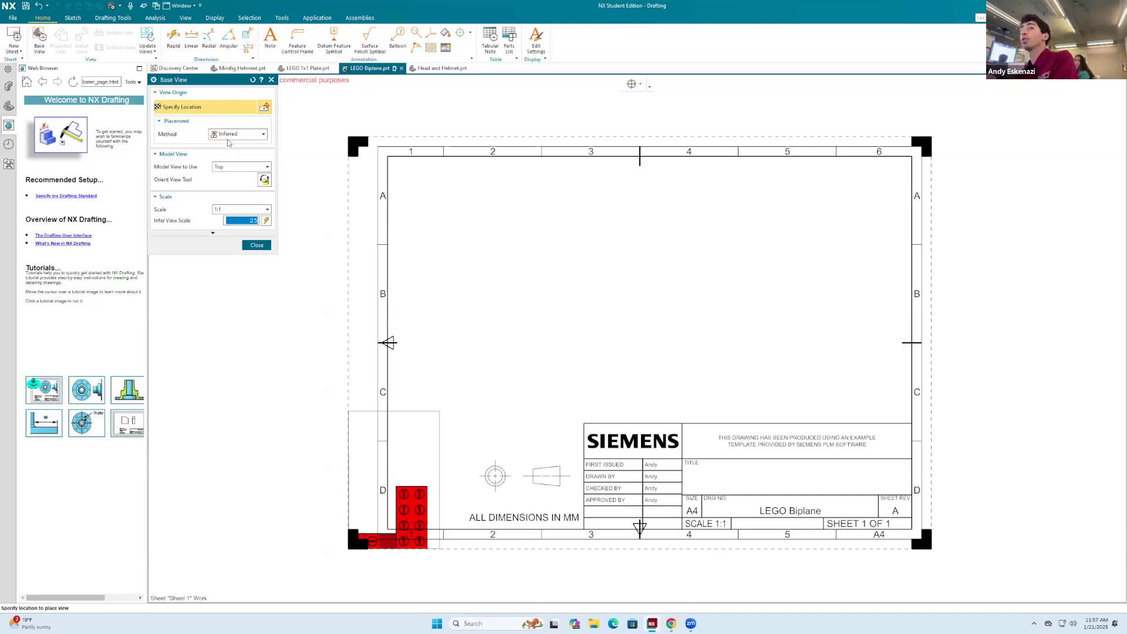
click(226, 169)
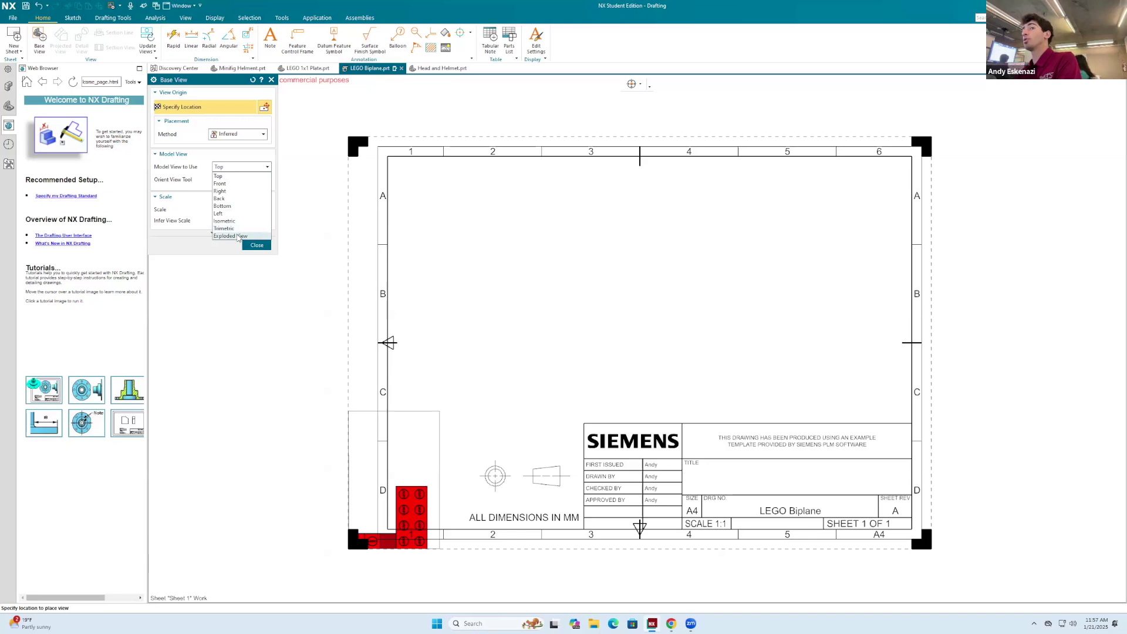
click(231, 236)
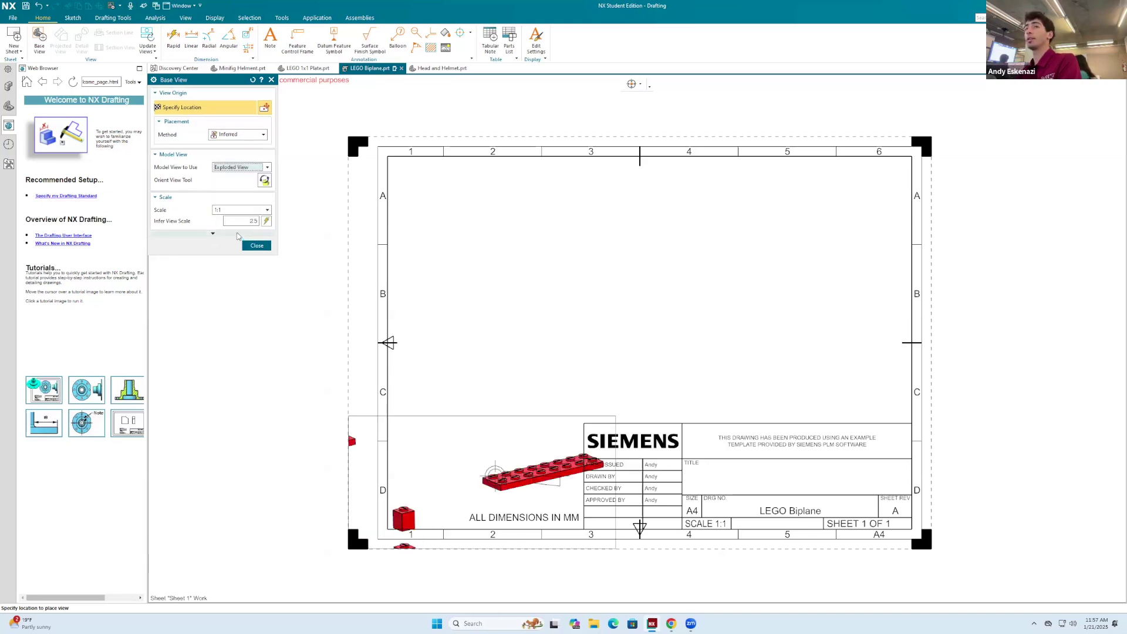
click(650, 289)
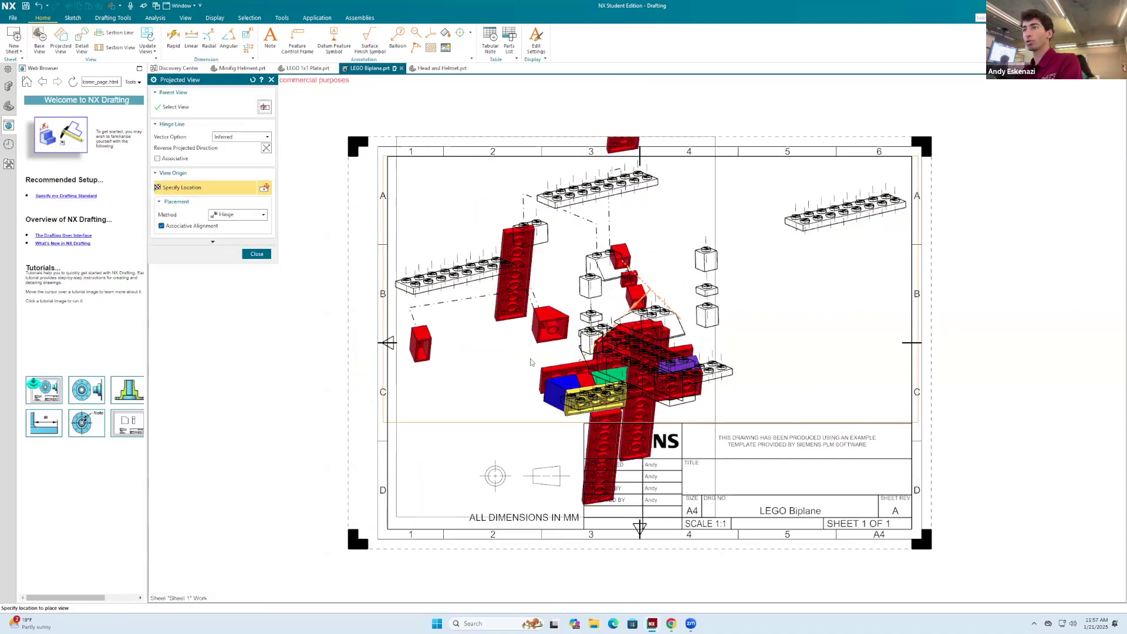
key(Escape)
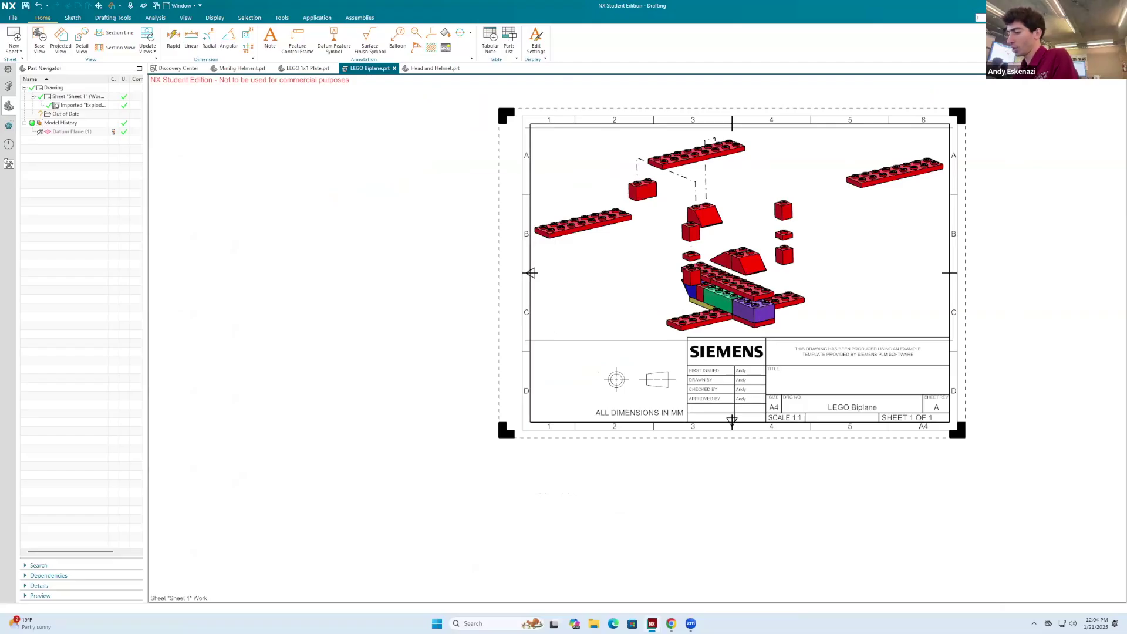
Turn off Visible Only for layer 256 in Layer Settings so its objects can be selected.
text(ye)
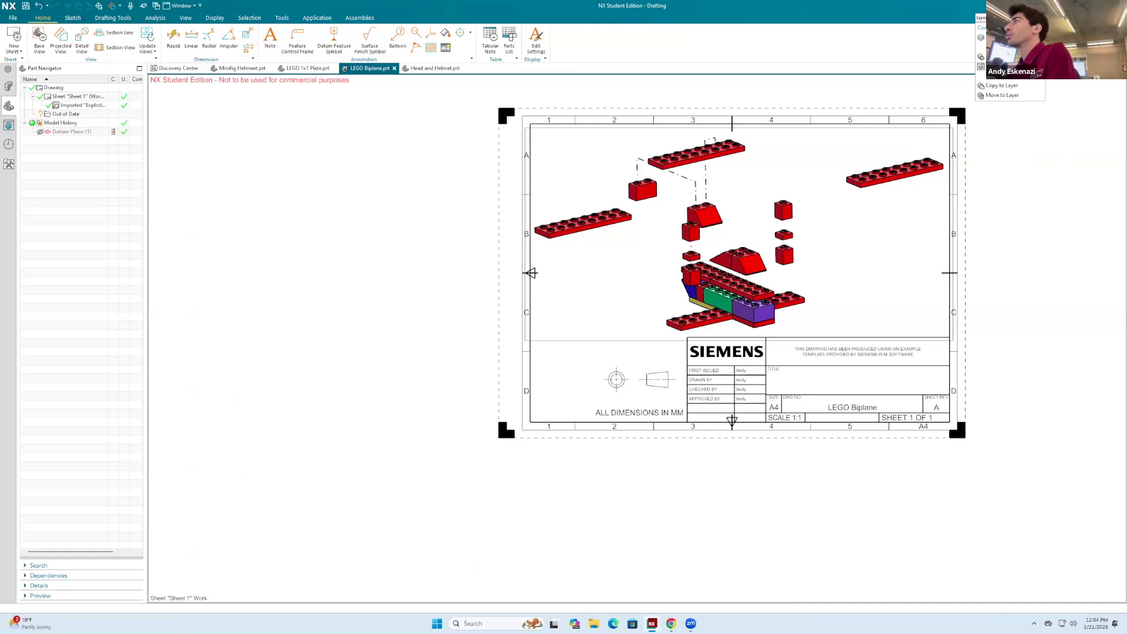
click(1002, 57)
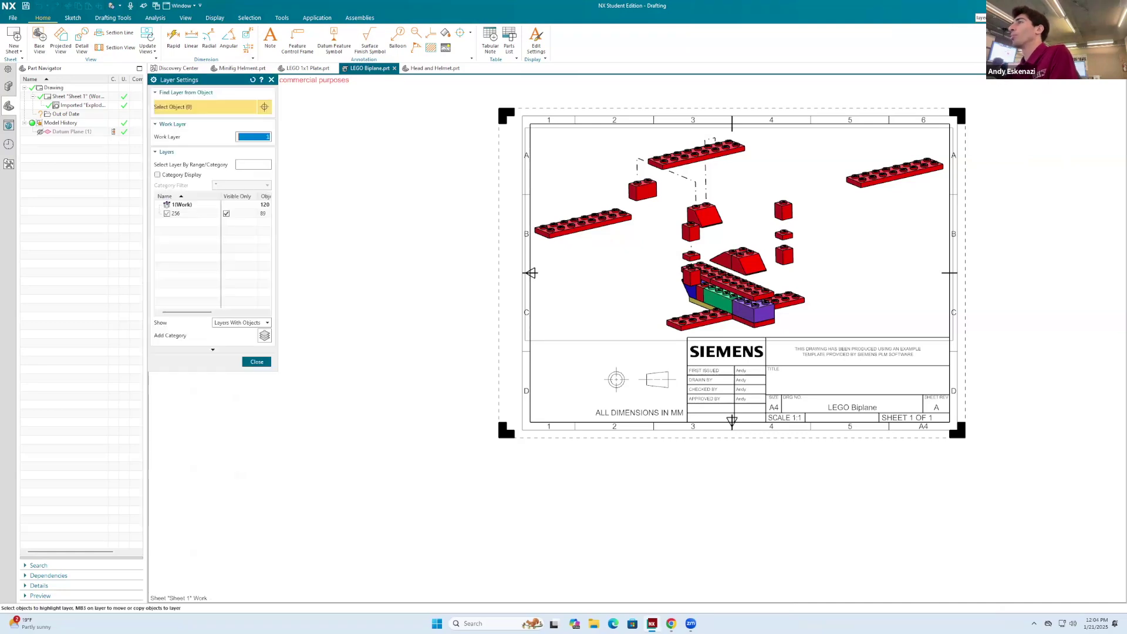
click(176, 214)
click(167, 213)
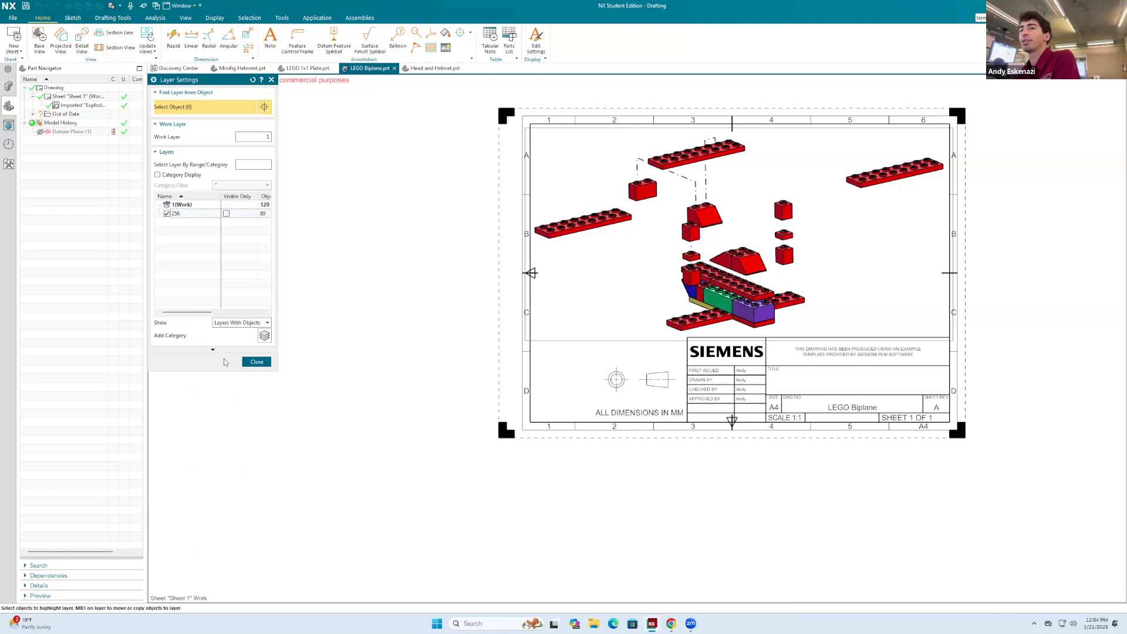
click(259, 364)
Open the title block's definition and start editing its table.
right_click(778, 368)
click(778, 367)
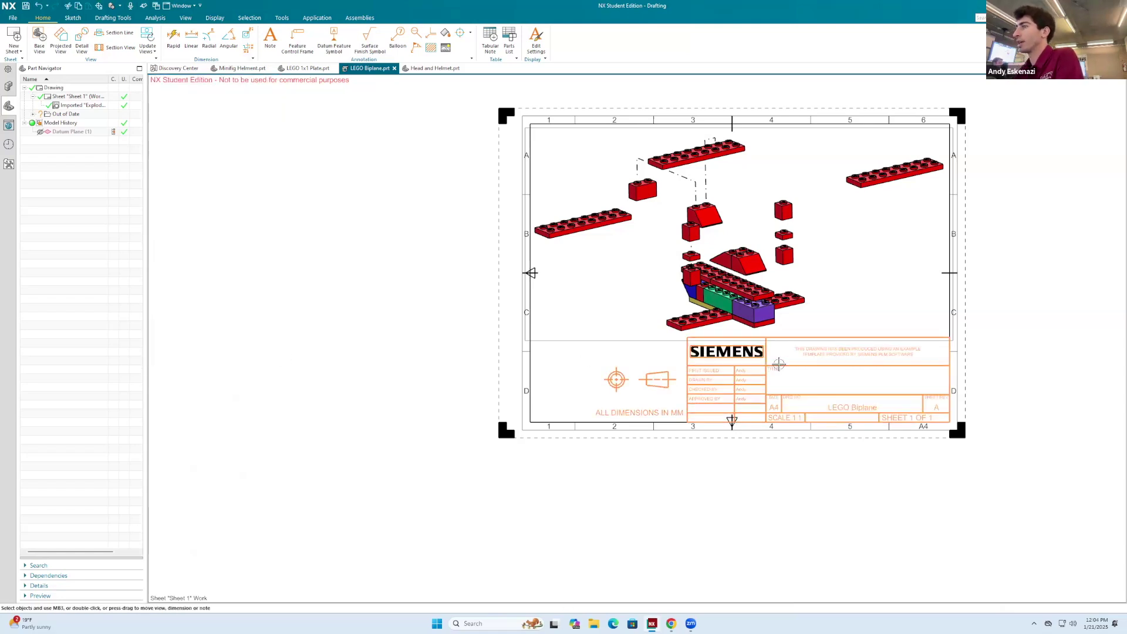
right_click(783, 363)
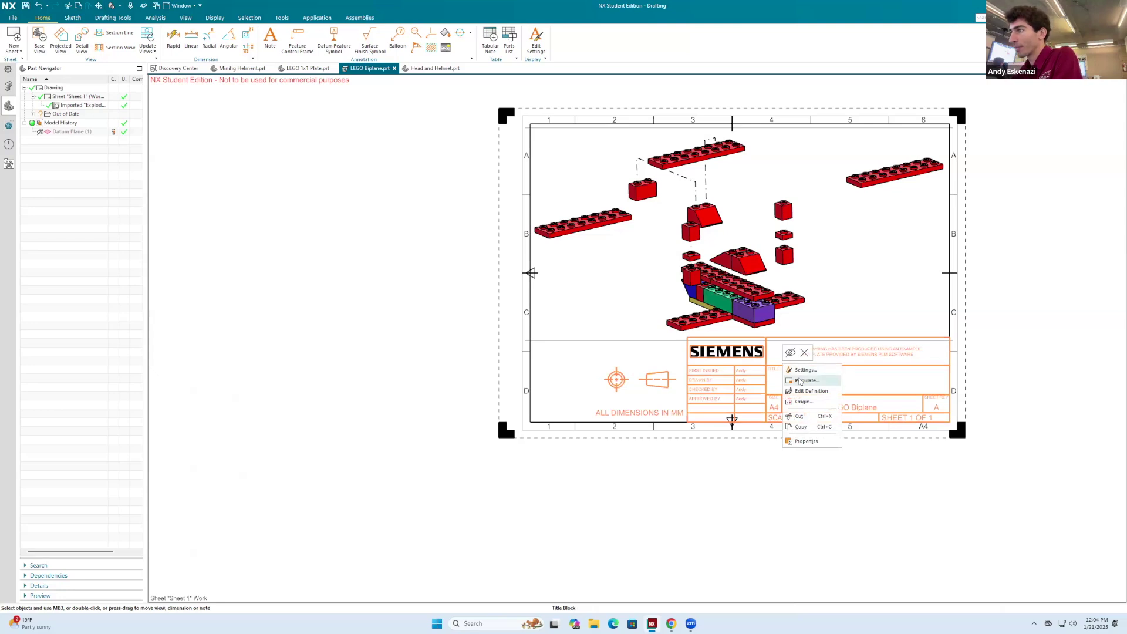
click(811, 391)
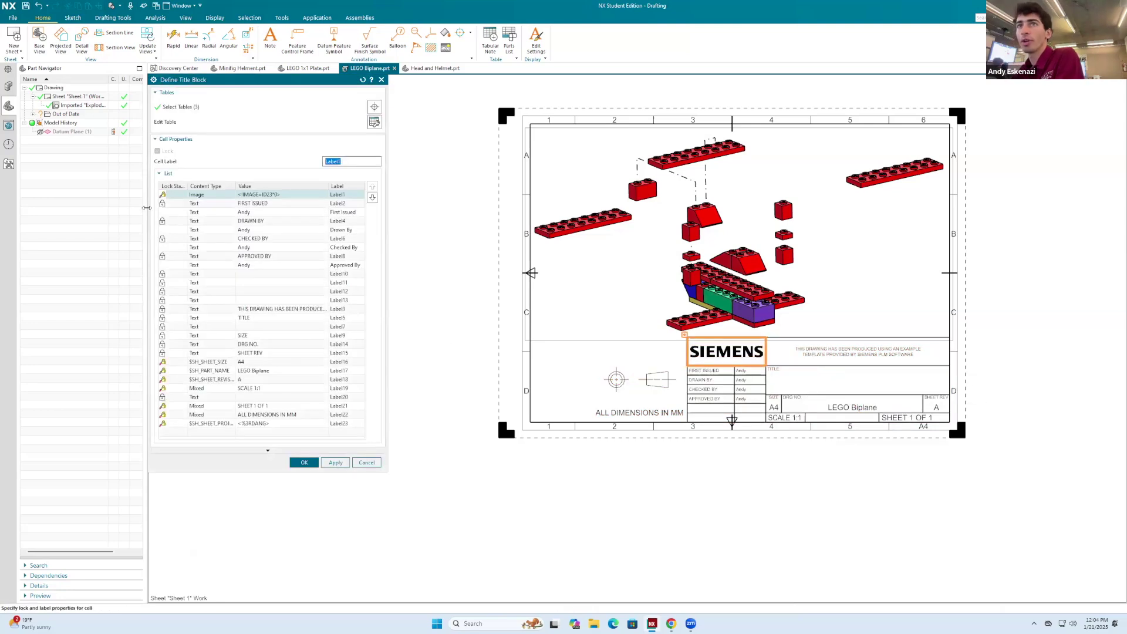
click(376, 122)
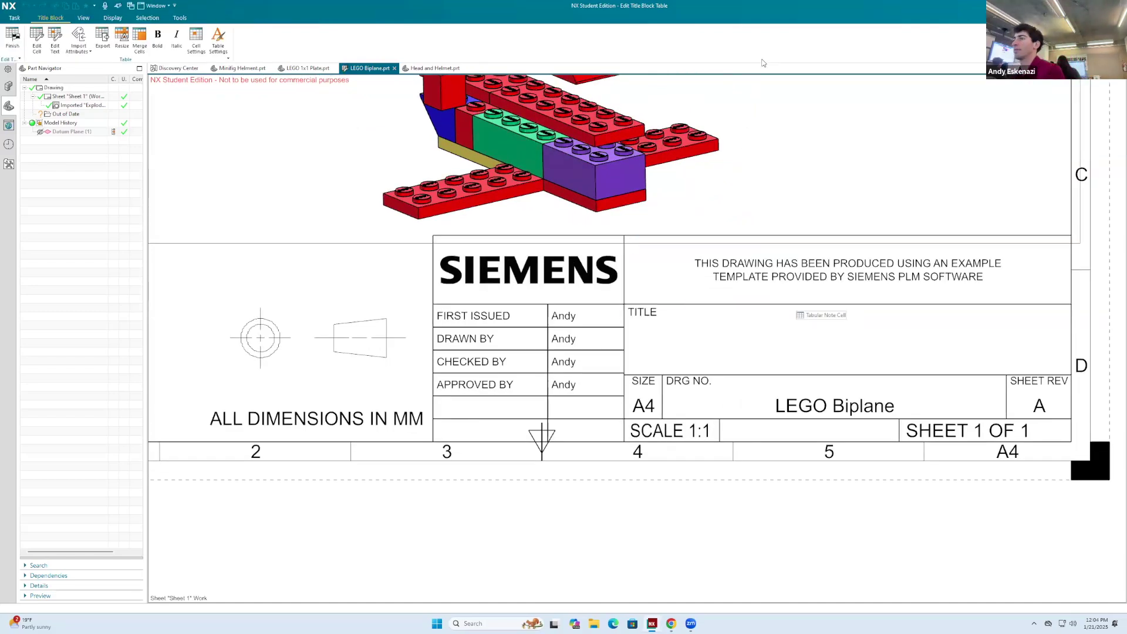
Replace the template notice in the title block's cell above TITLE with the text "How to CAD".
right_click(819, 260)
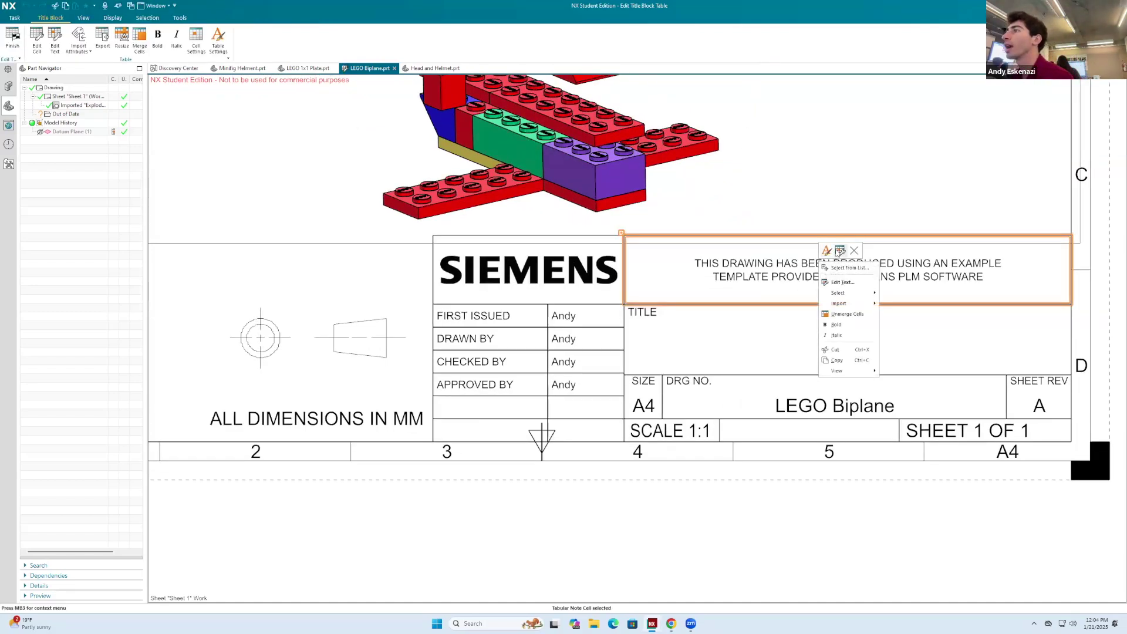
click(840, 252)
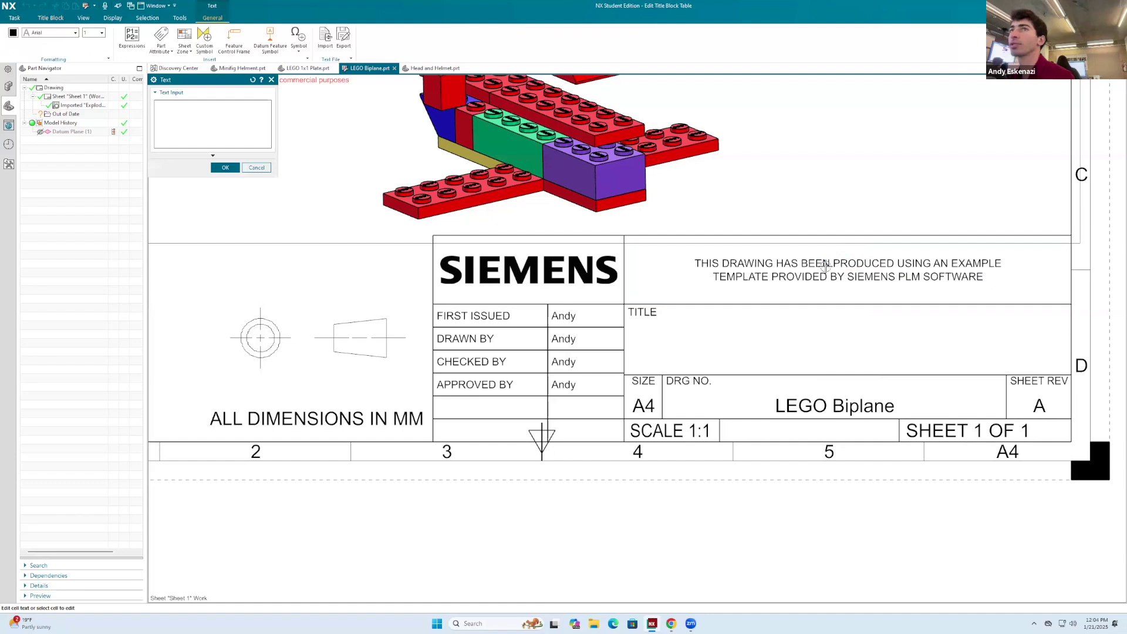
triple_click(199, 117)
key(BackSpace)
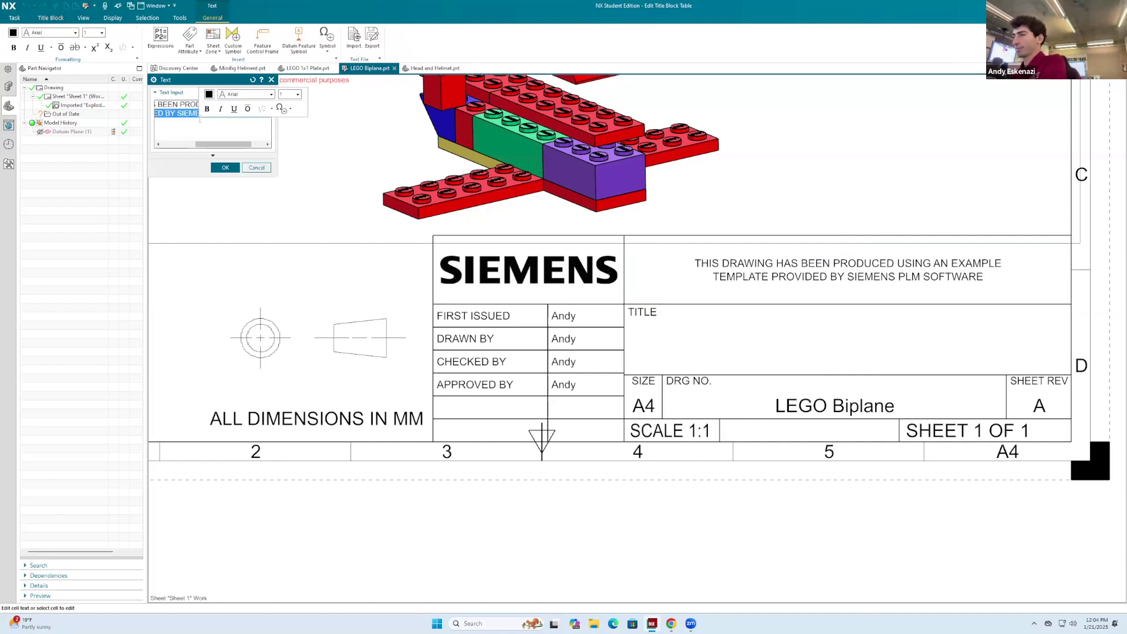
key(BackSpace)
key(BackSpace)
key(BackSpace)
key(BackSpace)
key(BackSpace)
key(BackSpace)
key(BackSpace)
key(BackSpace)
key(BackSpace)
key(BackSpace)
key(BackSpace)
key(BackSpace)
key(BackSpace)
key(BackSpace)
key(BackSpace)
key(BackSpace)
key(BackSpace)
key(BackSpace)
key(BackSpace)
key(BackSpace)
key(BackSpace)
key(BackSpace)
key(BackSpace)
key(BackSpace)
key(BackSpace)
key(BackSpace)
key(BackSpace)
key(BackSpace)
key(BackSpace)
key(BackSpace)
key(BackSpace)
key(BackSpace)
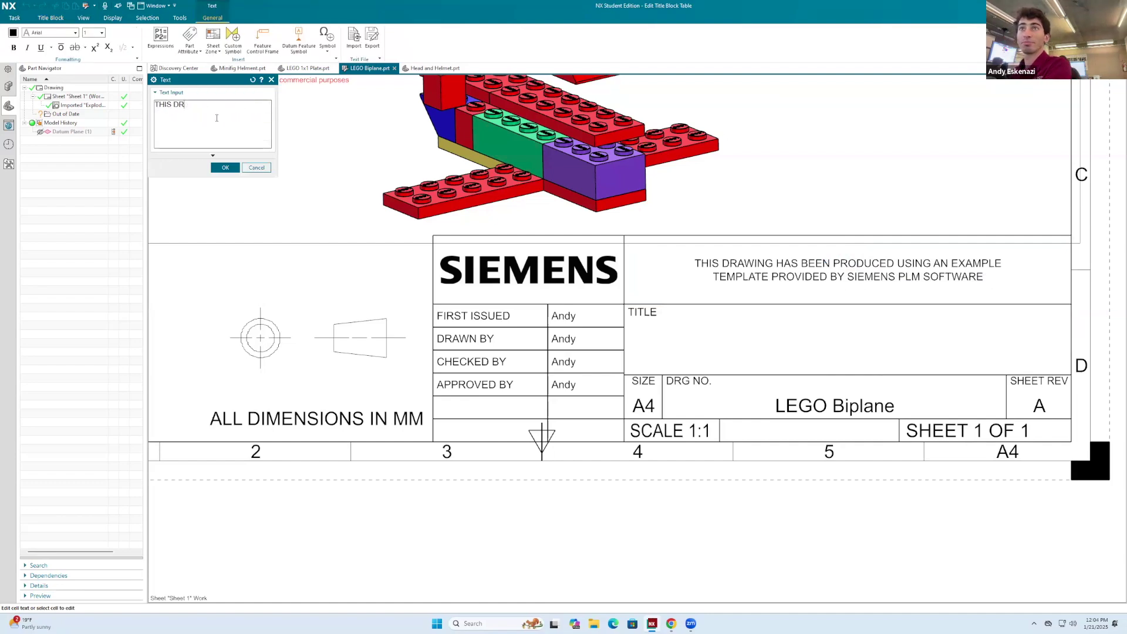
text(How)
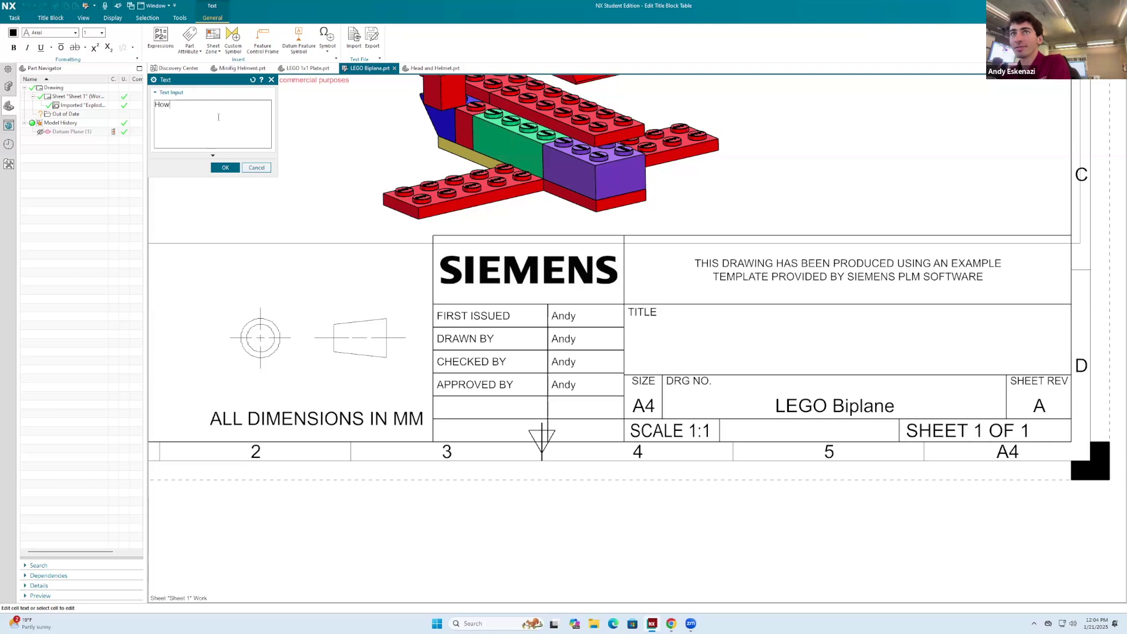
text( to CAD)
click(224, 167)
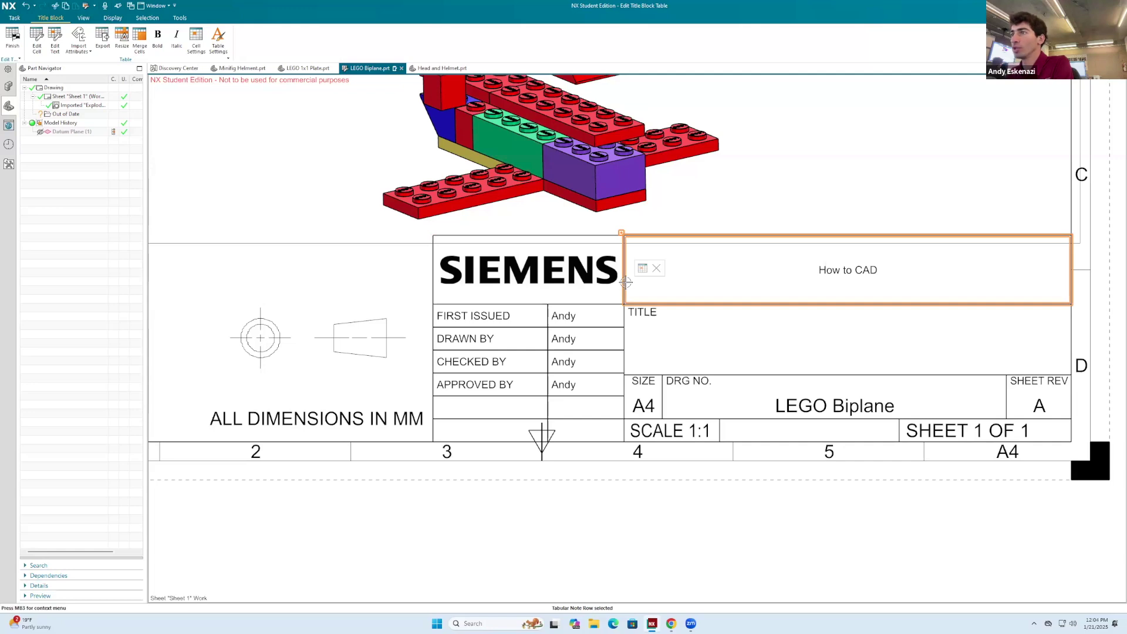
Narrow the issue and approval table in the title block and delete the SIEMENS logo from its top cell.
click(625, 283)
drag(624, 281, 597, 280)
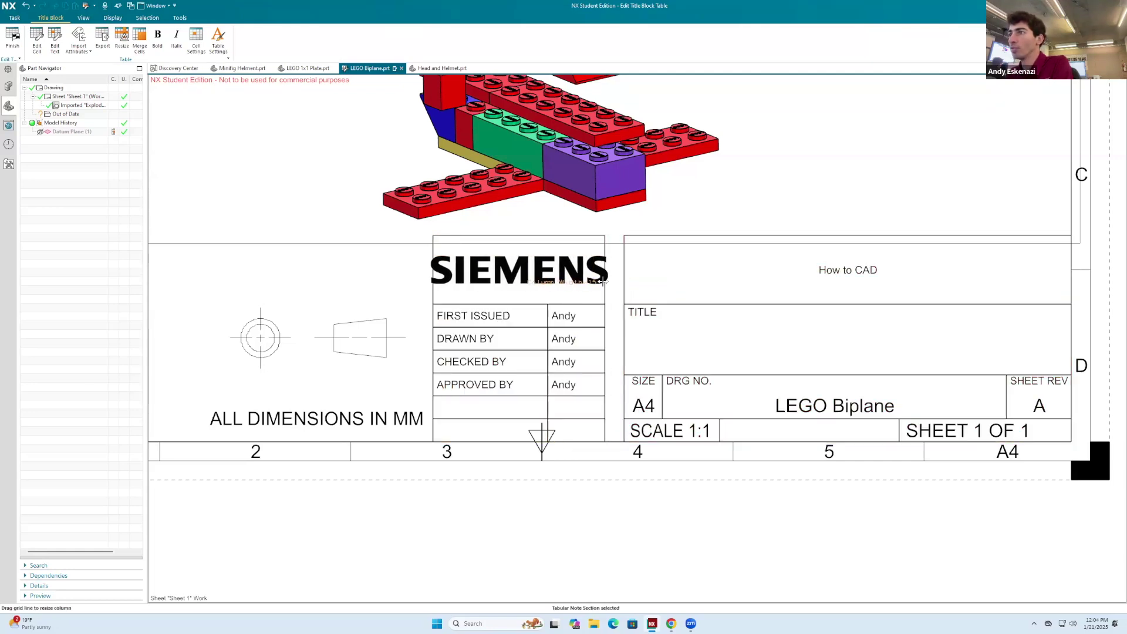
click(540, 271)
right_click(541, 269)
click(566, 258)
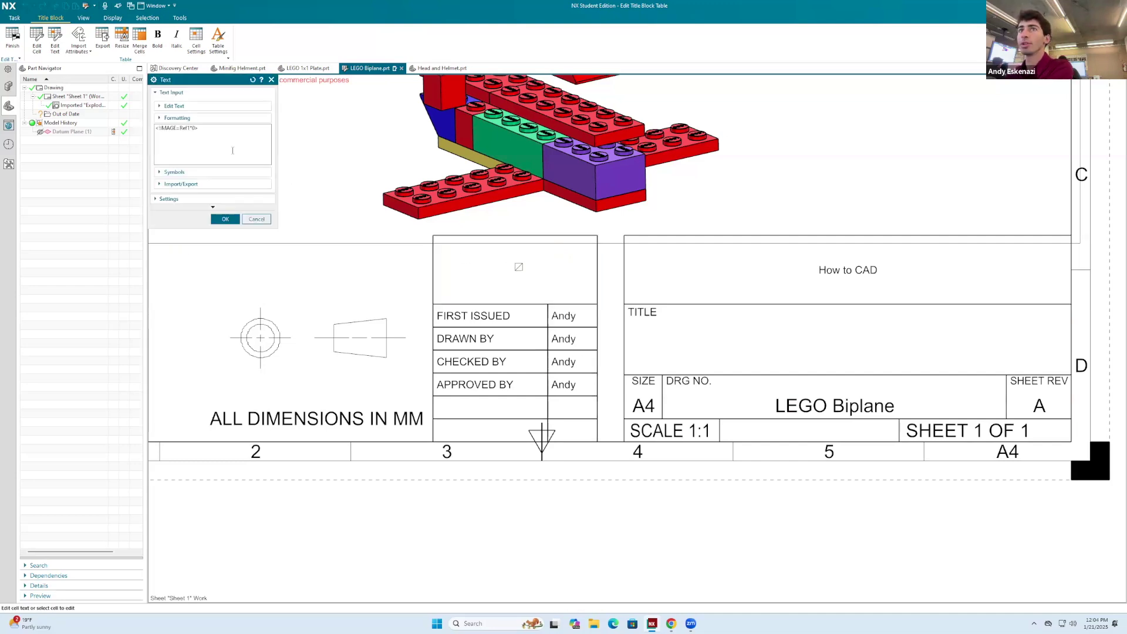
drag(151, 126, 153, 128)
key(Delete)
click(226, 218)
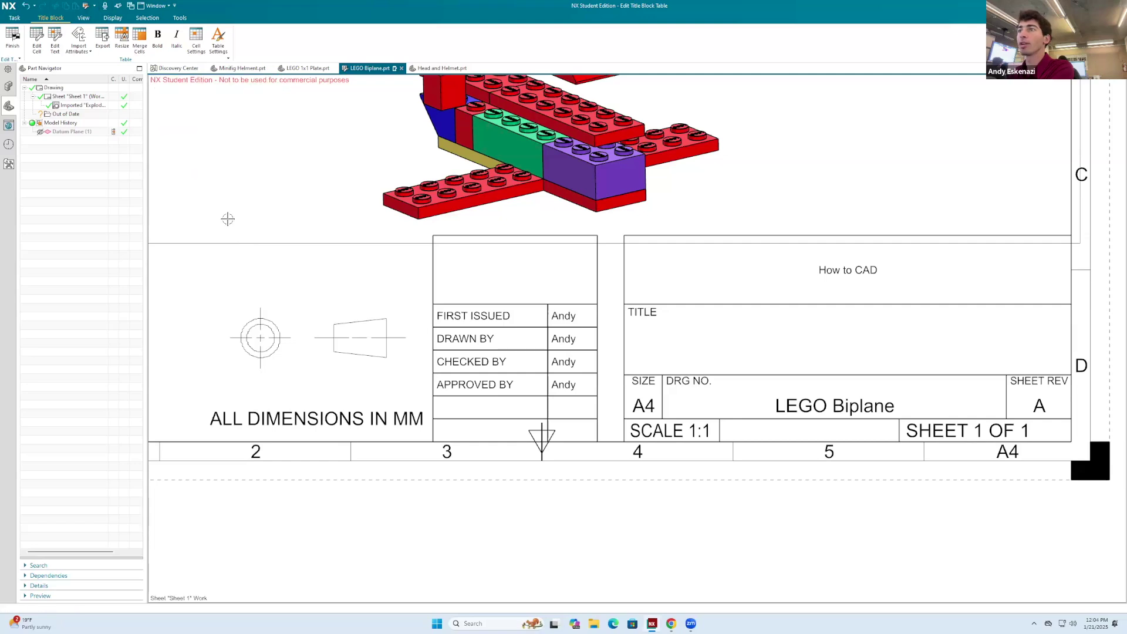
Move the issue and approval table above the "How to CAD" cell, near the right border of the sheet.
click(437, 236)
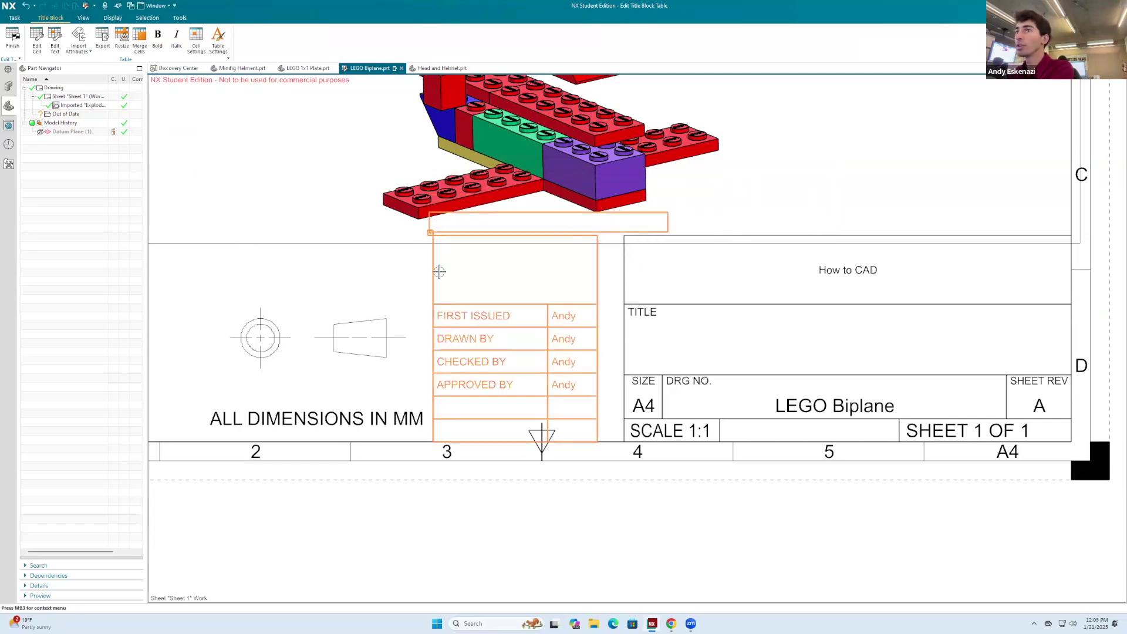
click(431, 231)
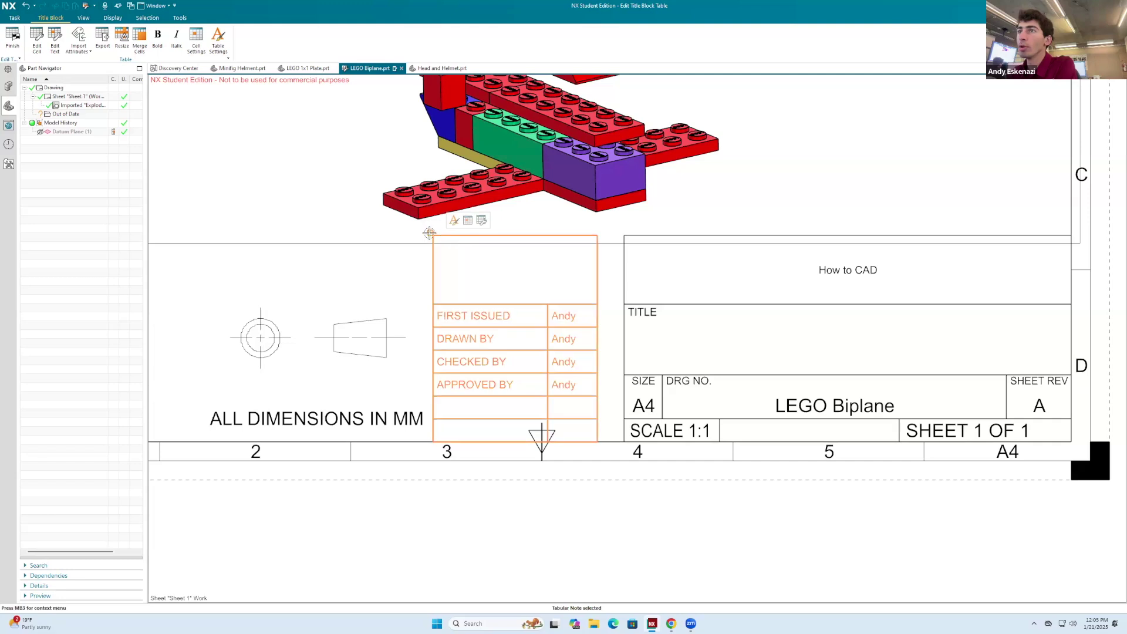
drag(433, 237, 1019, 229)
scroll(705, 293, down, 4)
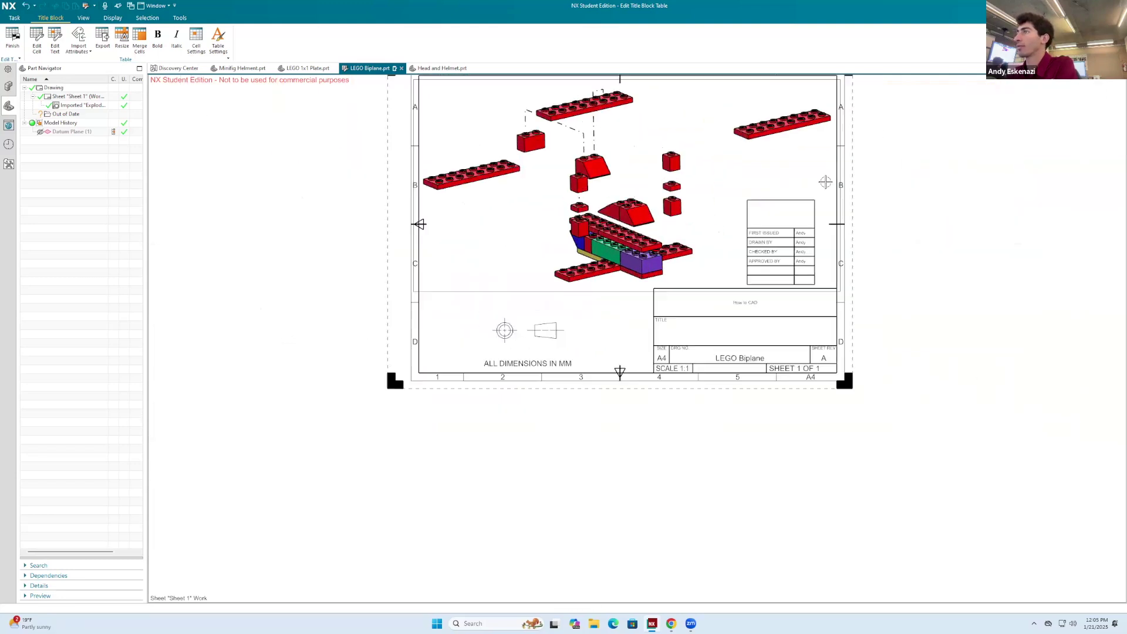
scroll(826, 182, up, 3)
drag(683, 225, 818, 385)
scroll(750, 281, down, 3)
scroll(622, 348, up, 4)
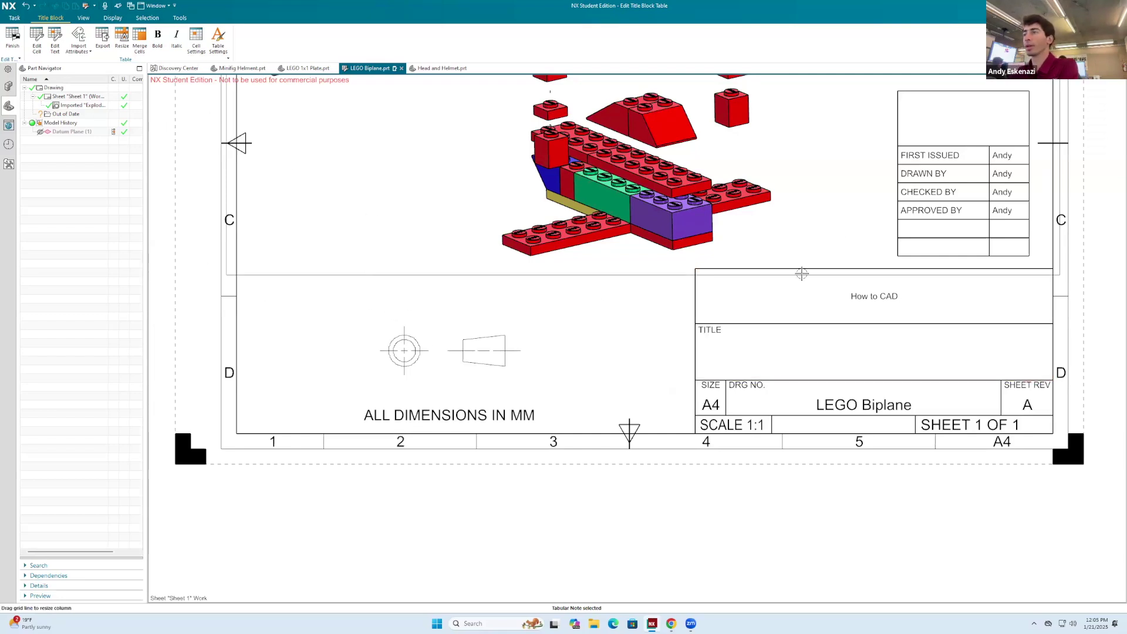
Finish editing the title block table and apply the changed title block definition.
right_click(836, 235)
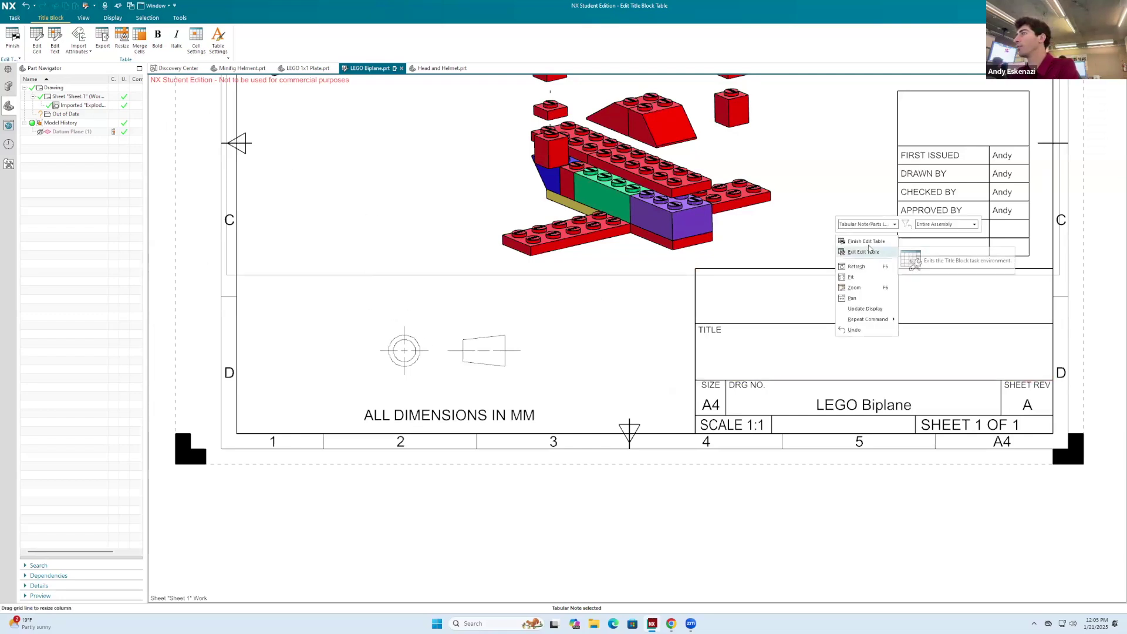
click(866, 241)
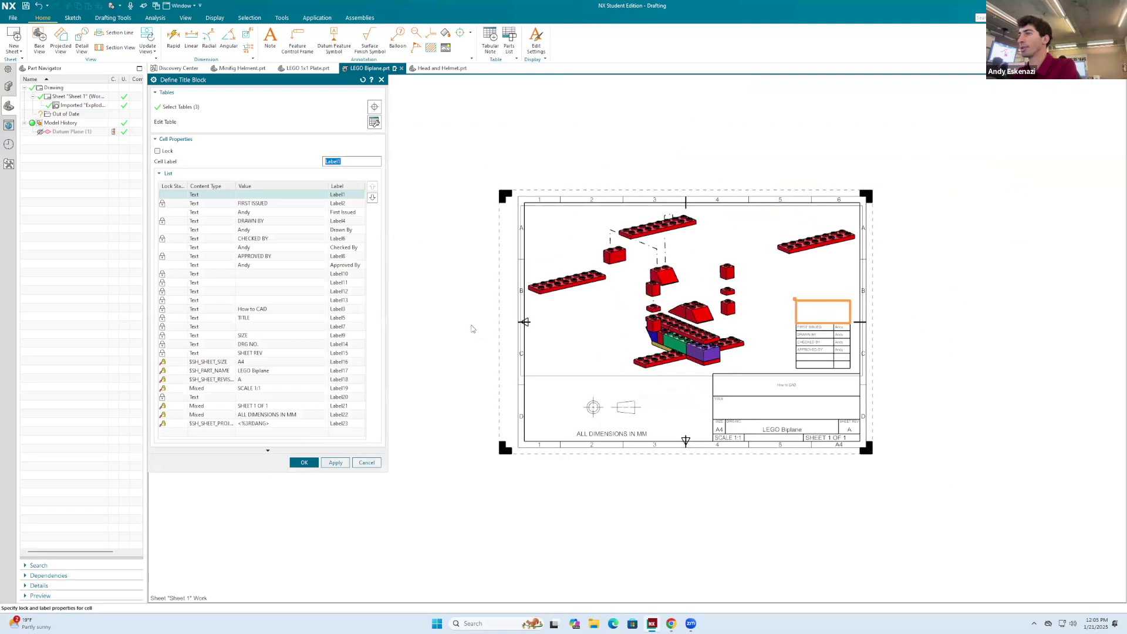
click(336, 464)
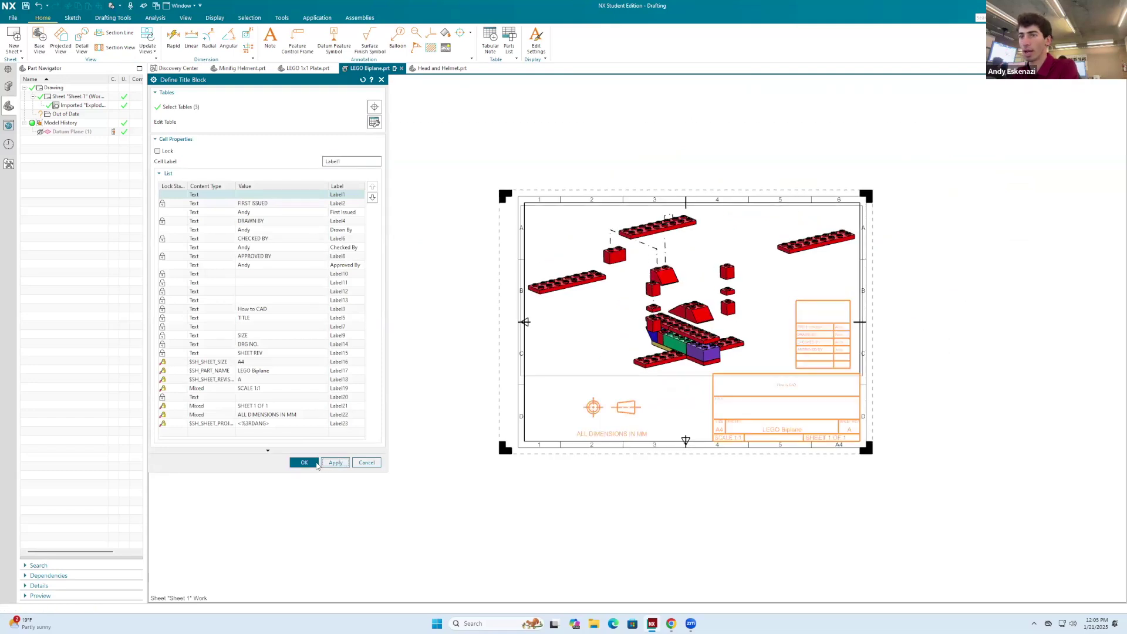
Place a circular balloon below the 2x8 plate near the sheet's upper right corner.
scroll(799, 214, up, 4)
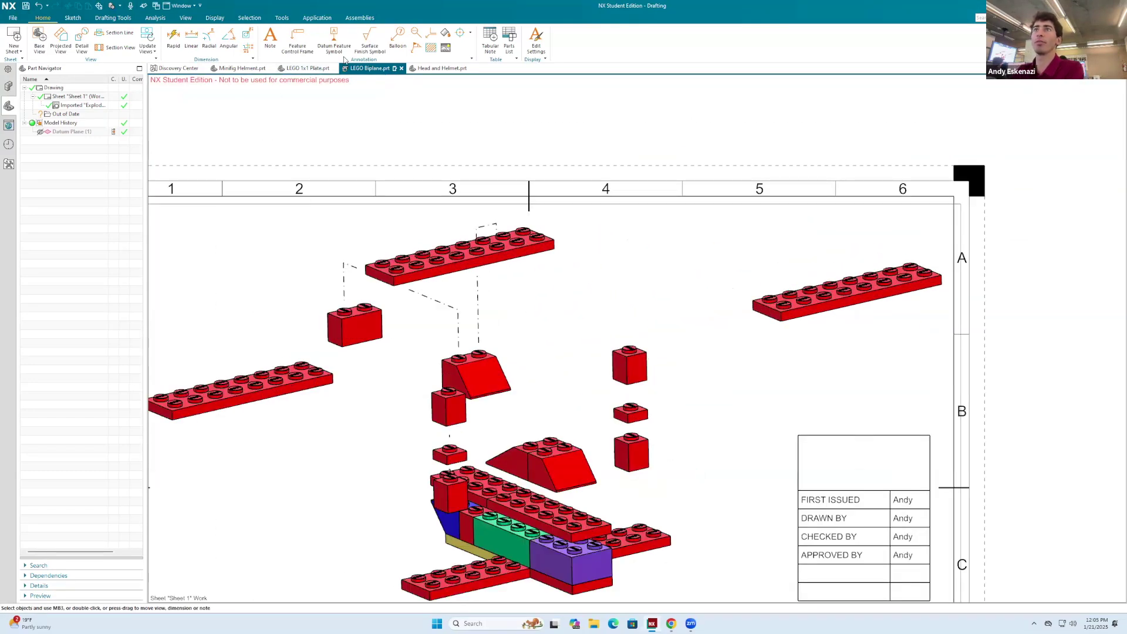
click(398, 37)
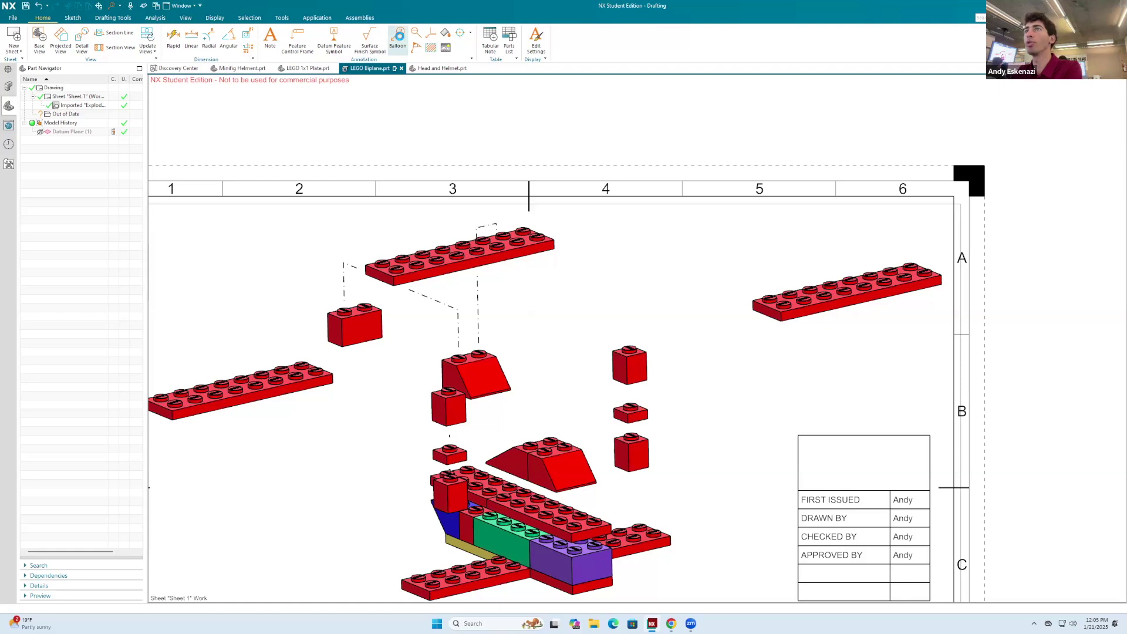
click(543, 412)
scroll(869, 305, up, 3)
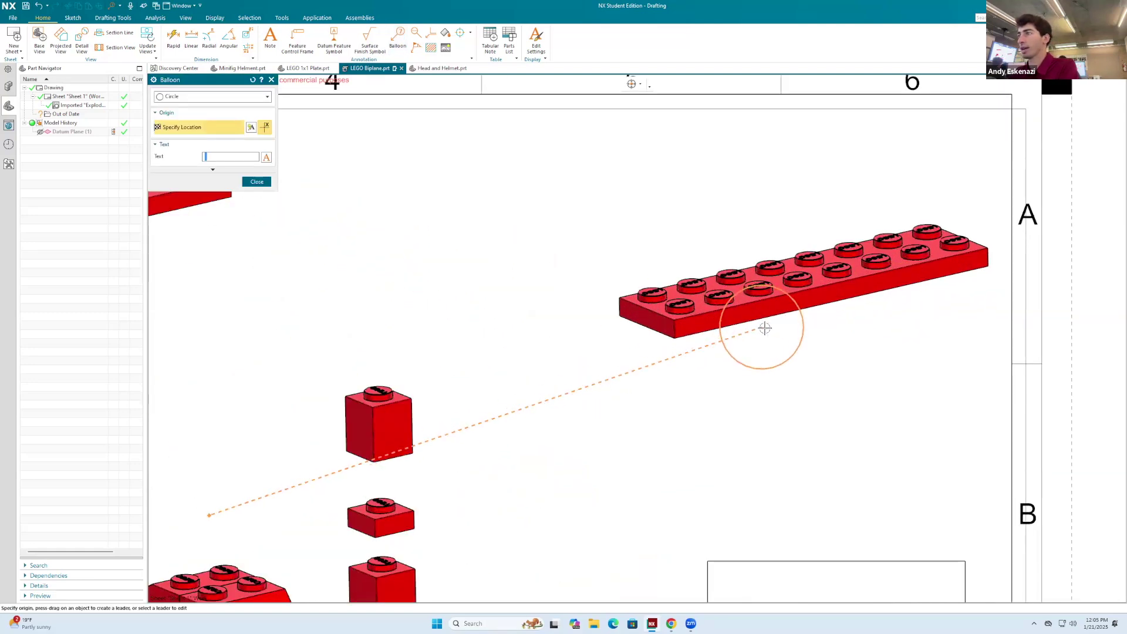
click(916, 441)
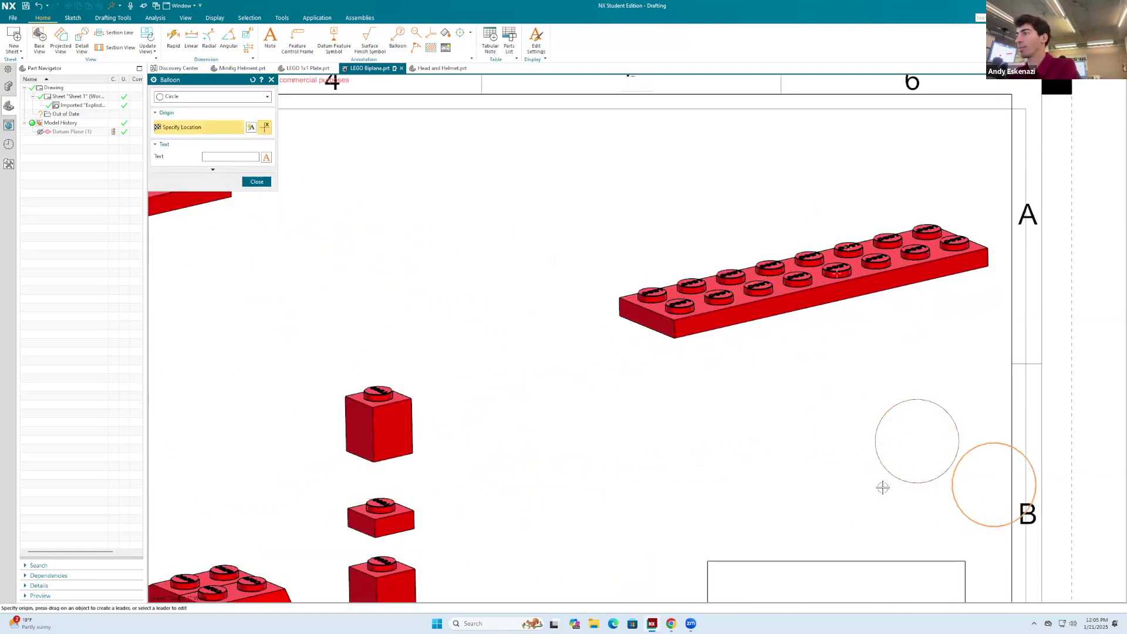
middle_click(896, 405)
Edit the balloon to add a leader without stub ending on the plate's lower edge and set its text to 1.
right_click(895, 402)
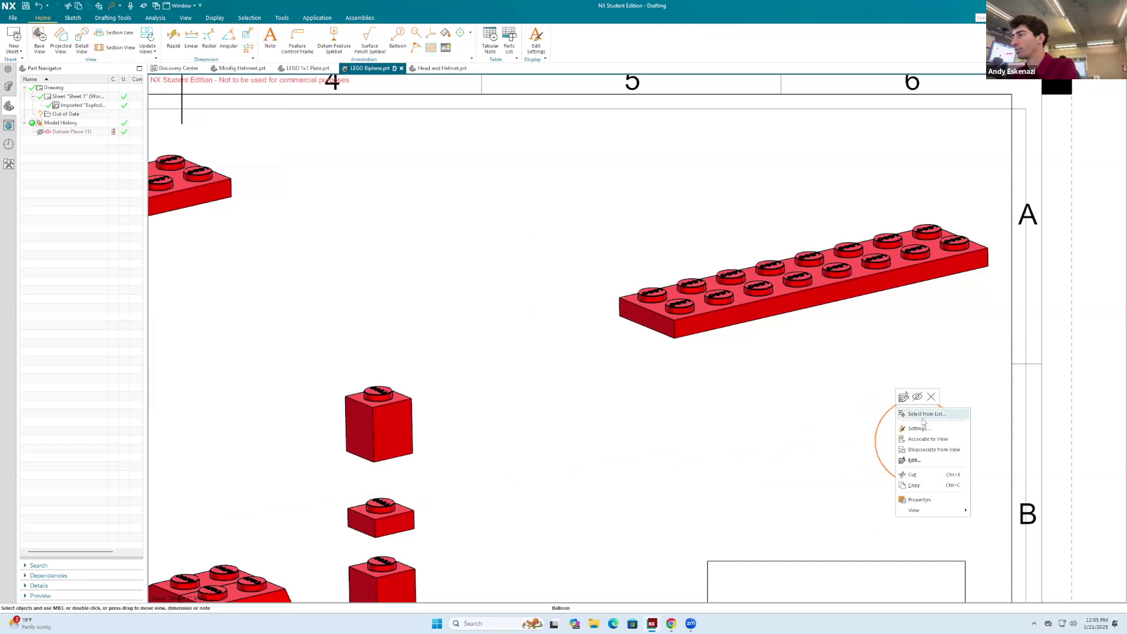
click(916, 460)
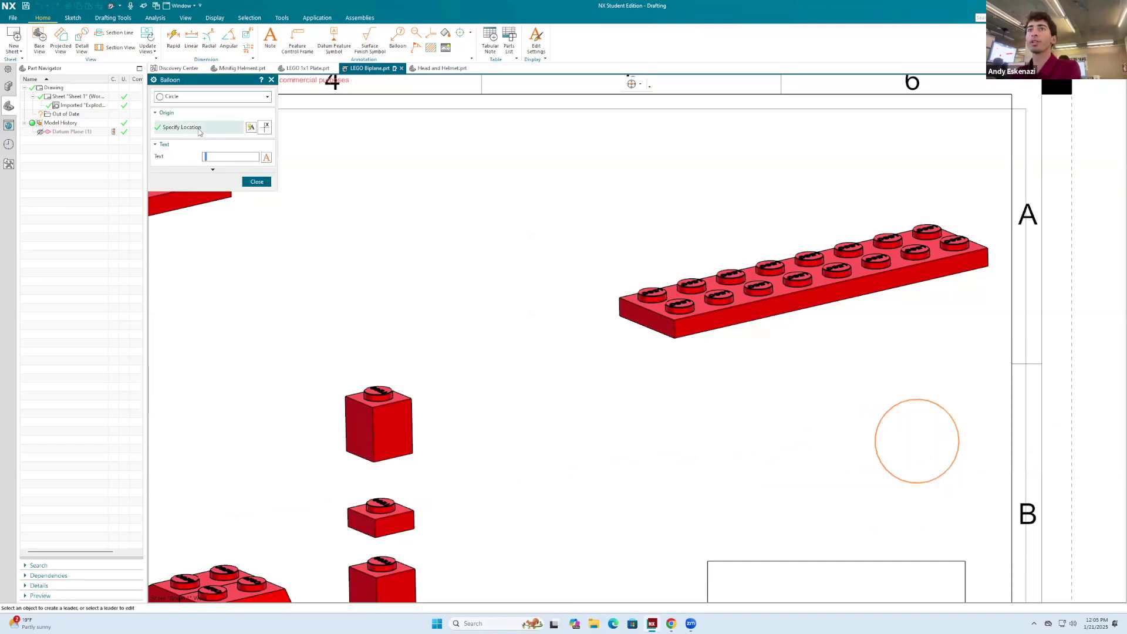
click(212, 170)
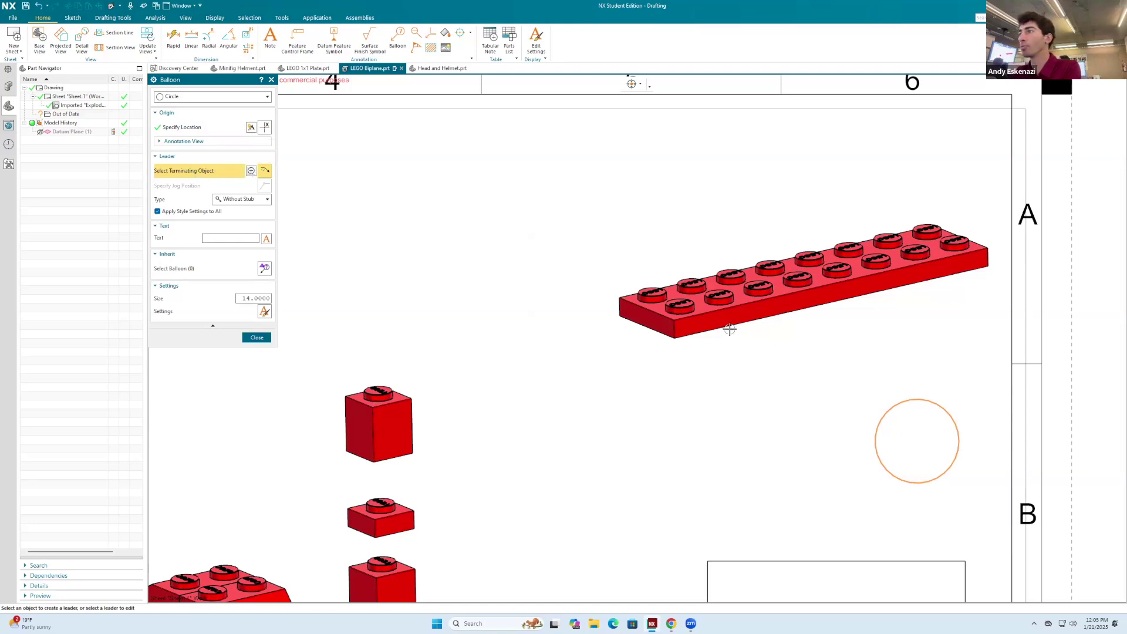
scroll(730, 328, up, 5)
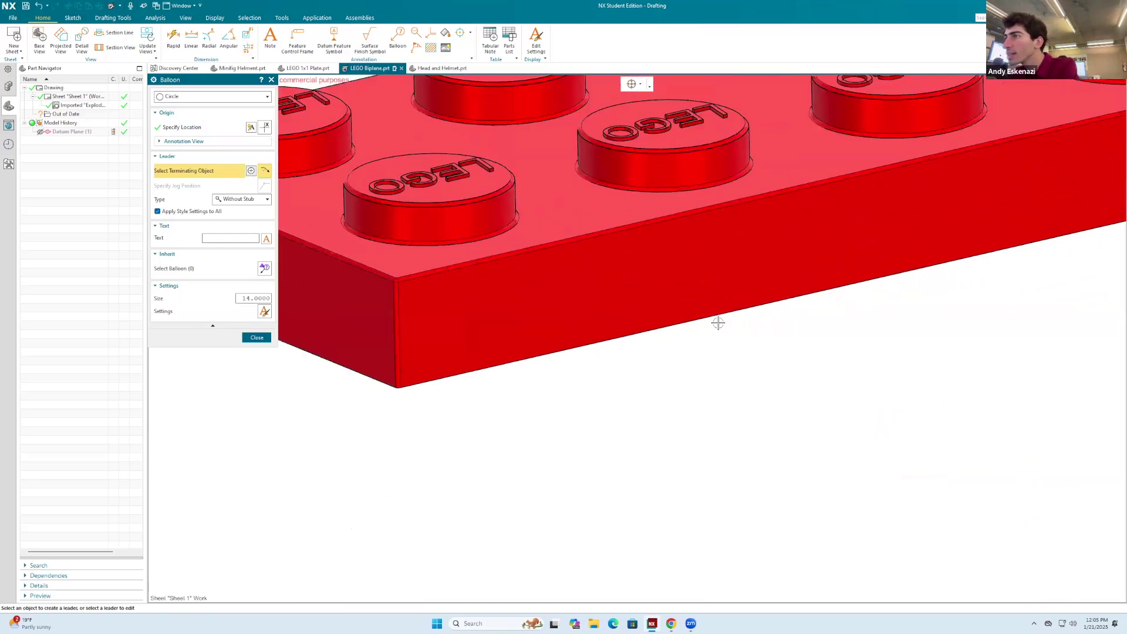
click(717, 322)
scroll(717, 322, down, 3)
scroll(651, 341, down, 4)
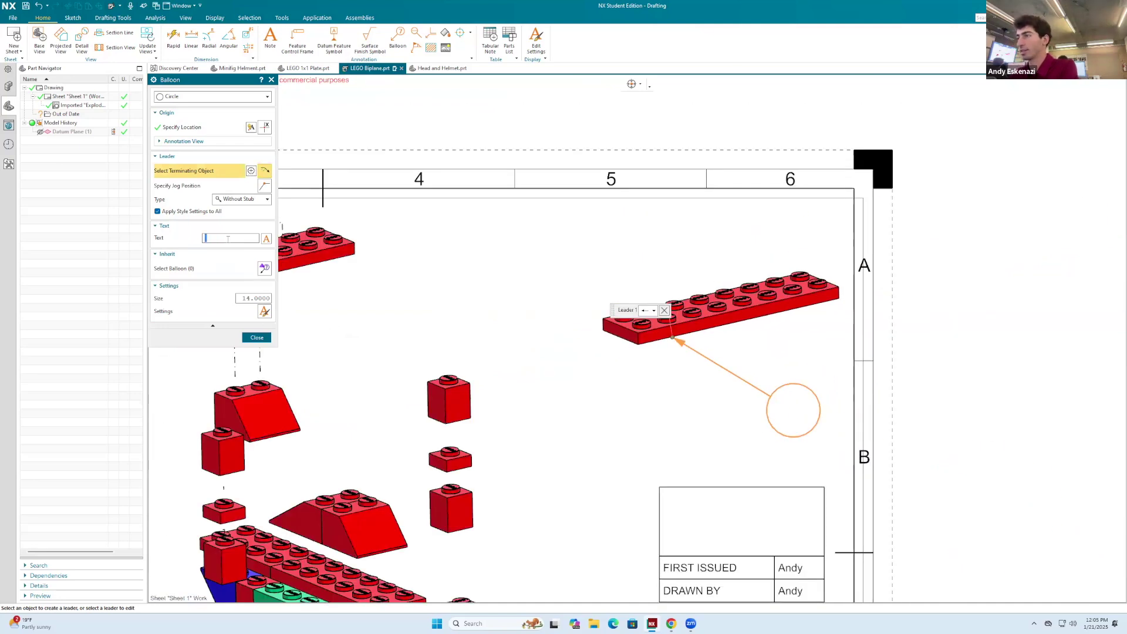
click(256, 338)
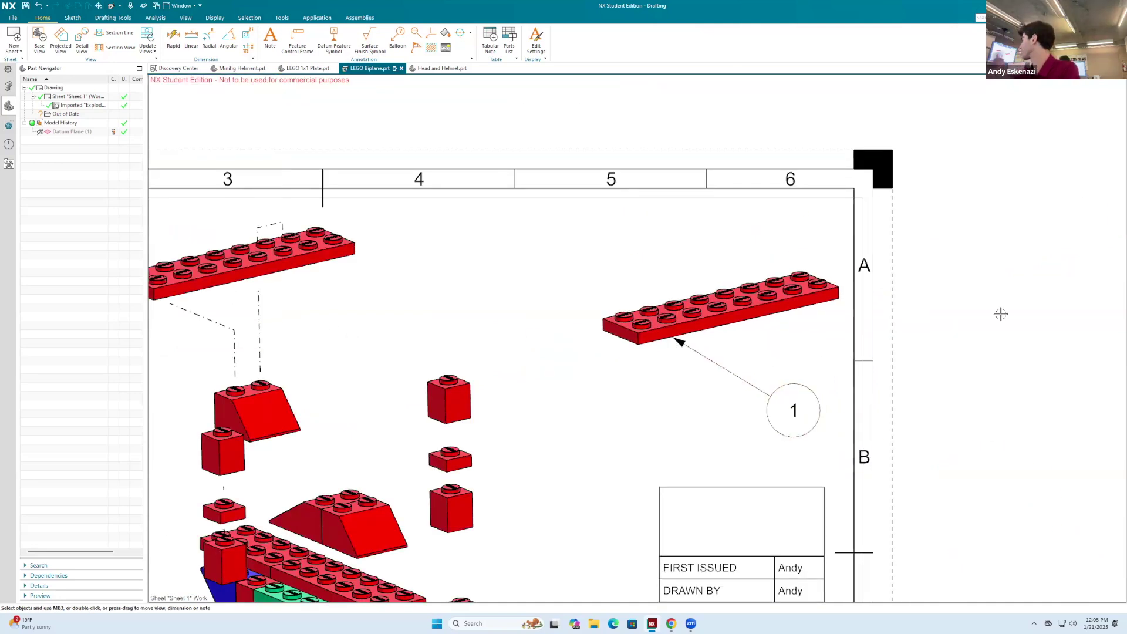
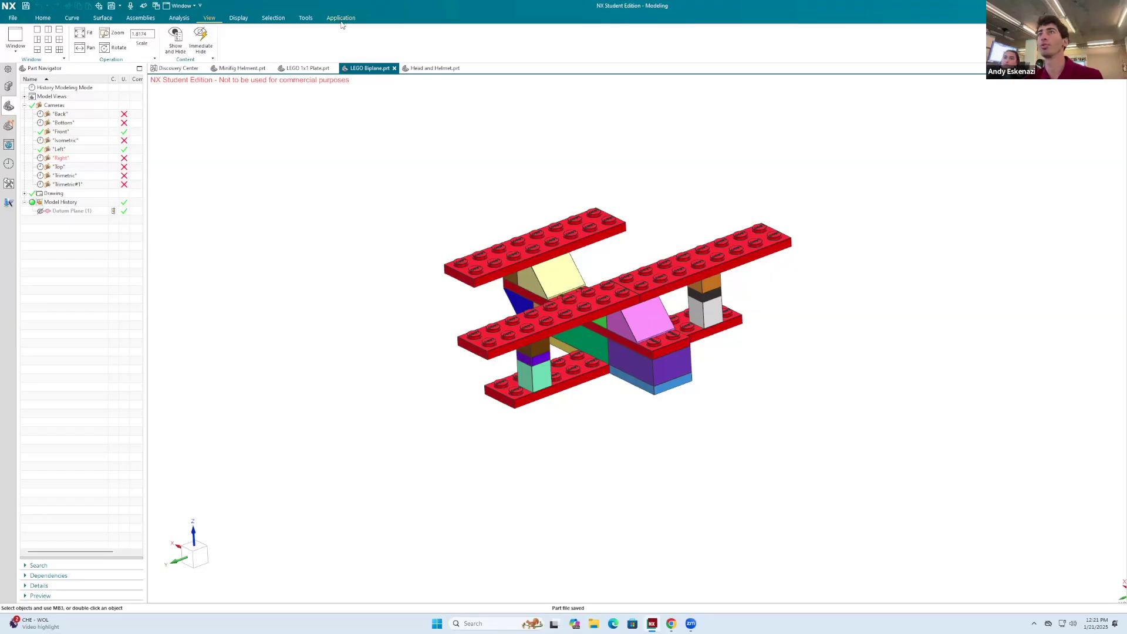
Switch to the Drafting application and delete the imported exploded view from Sheet 1.
click(341, 18)
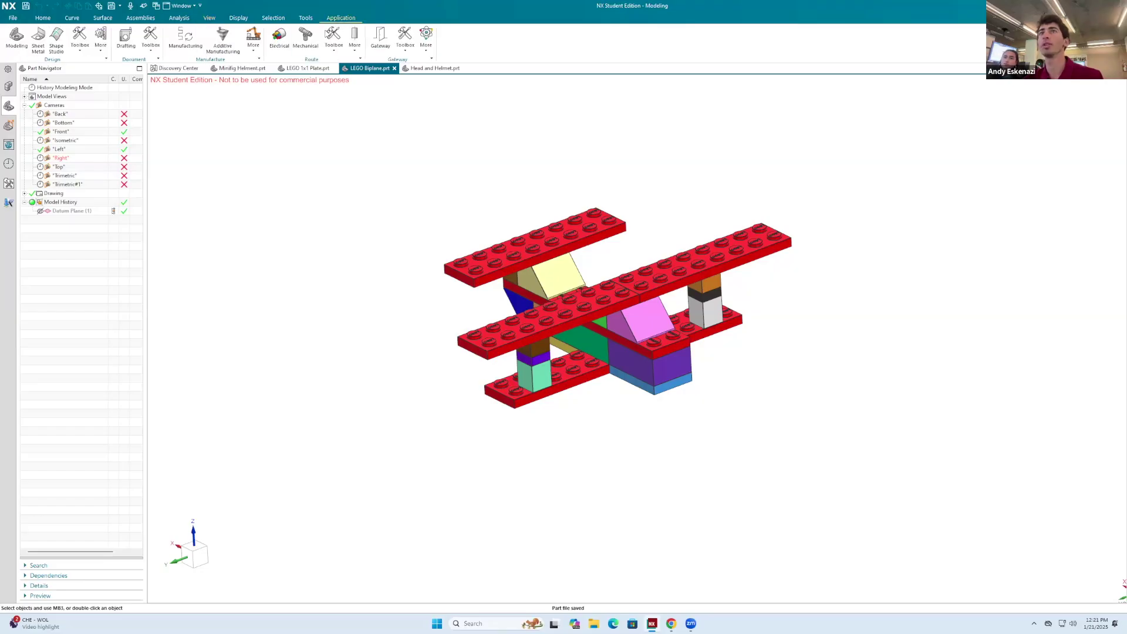
click(127, 39)
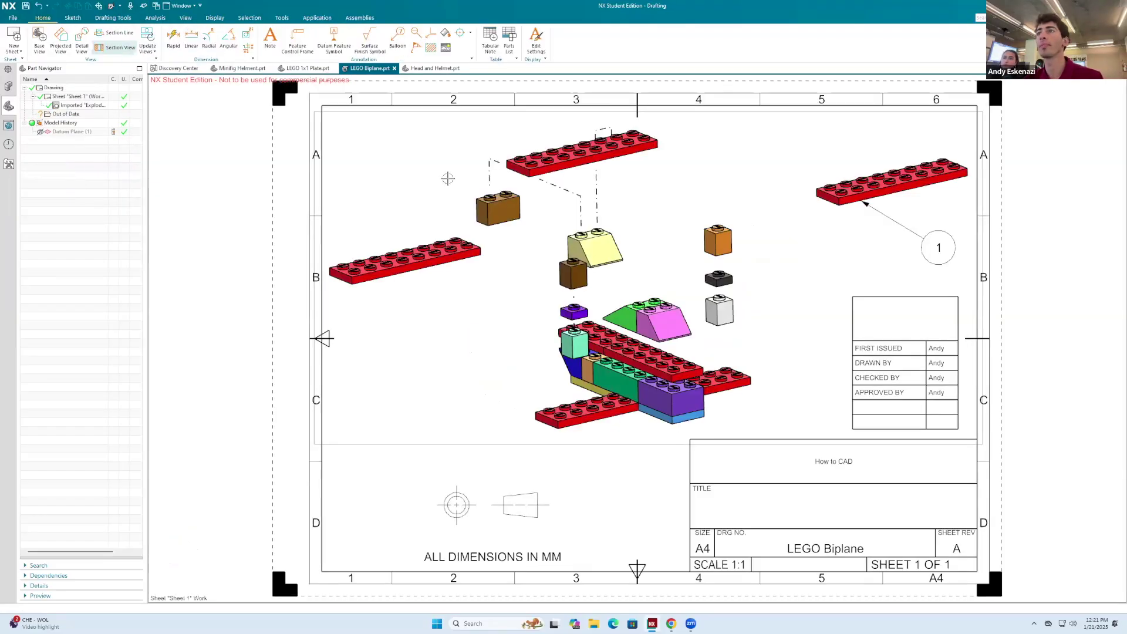
right_click(78, 109)
click(138, 98)
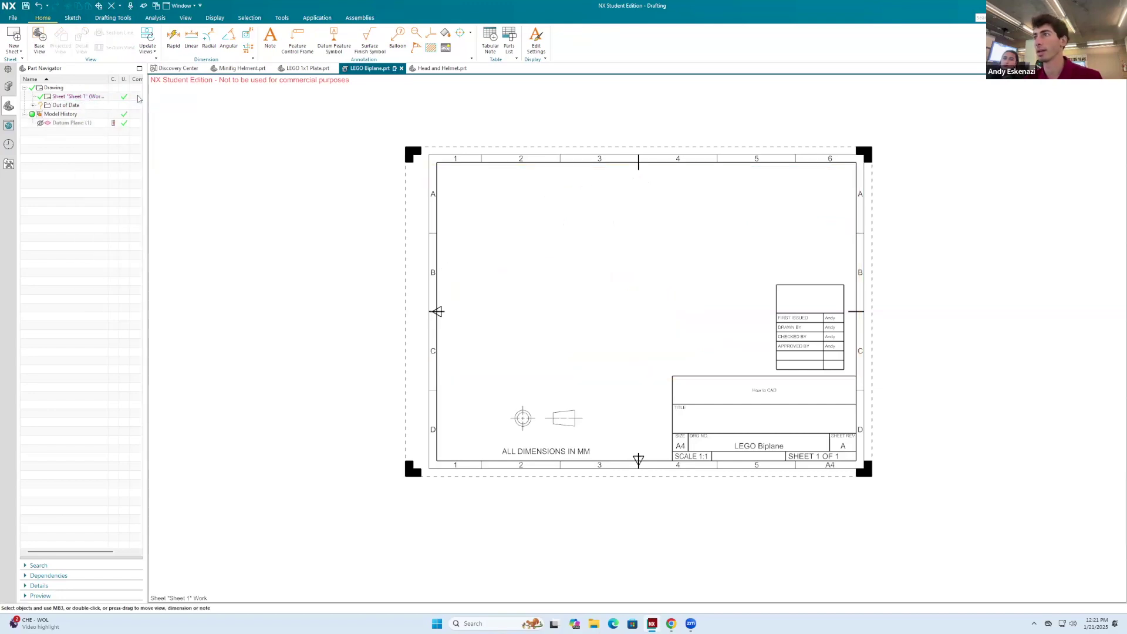
Delete Sheet 1 and accept working in drafting without a sheet.
scroll(808, 384, down, 2)
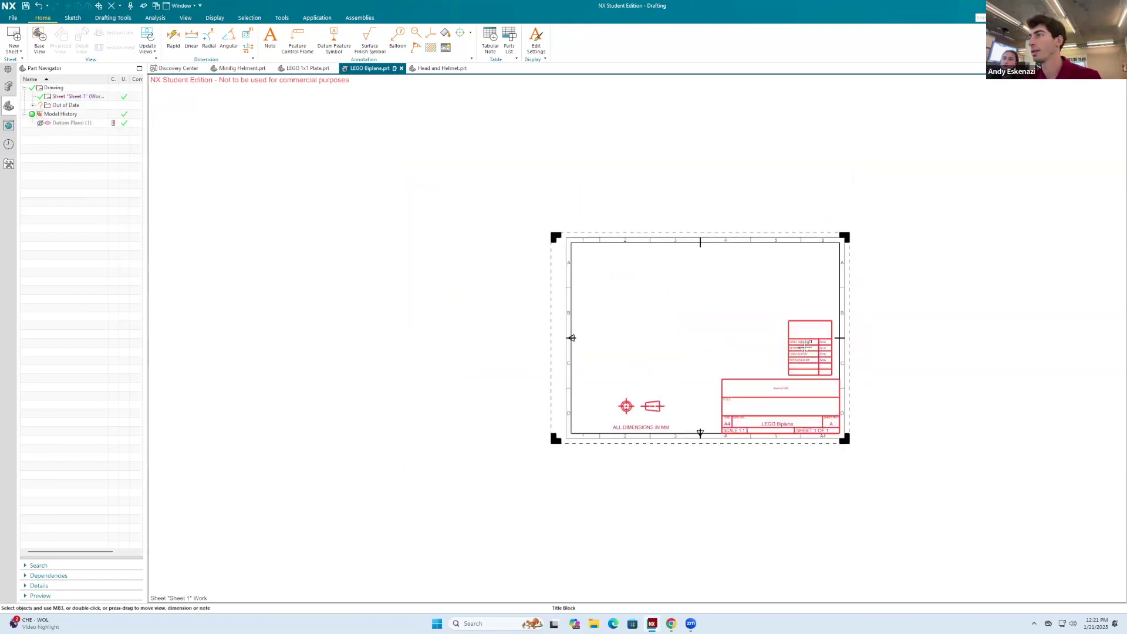
right_click(58, 95)
click(89, 88)
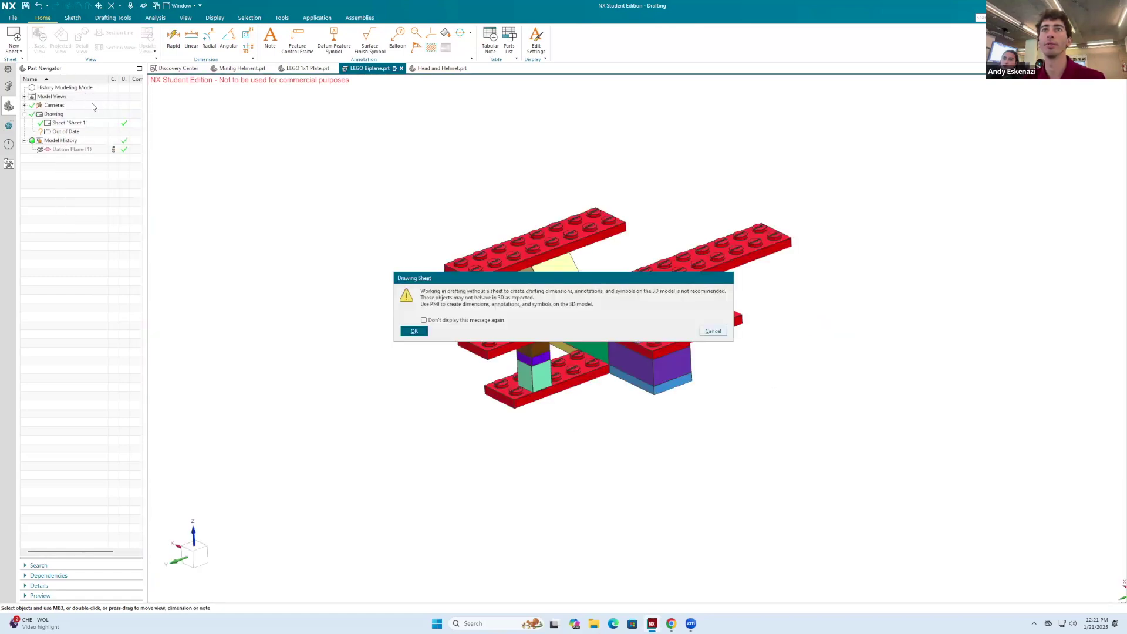
click(411, 331)
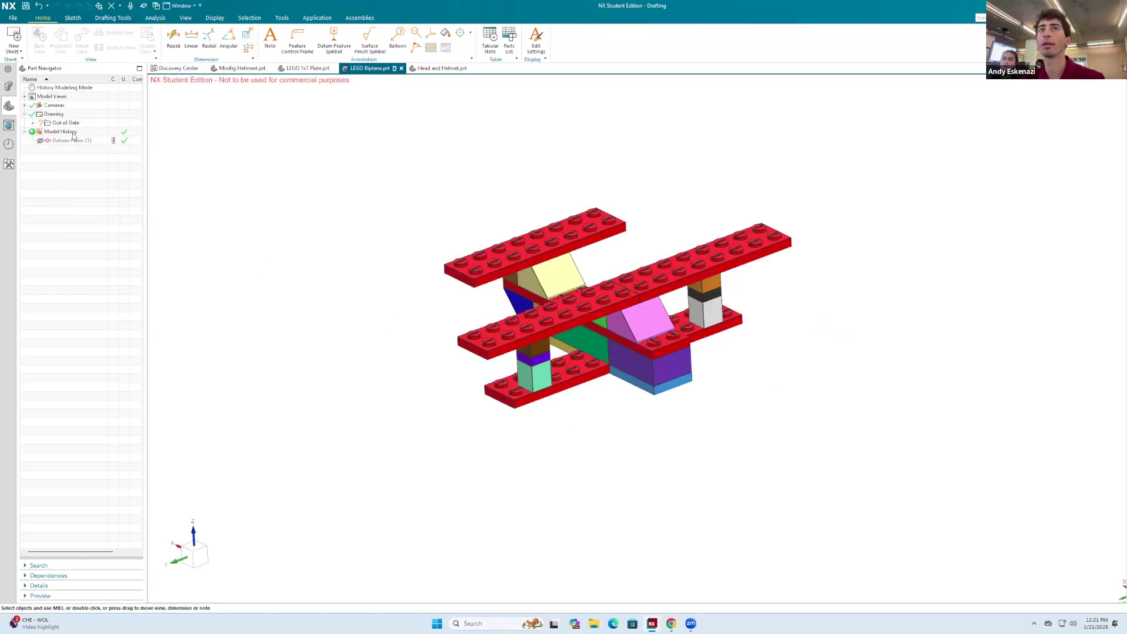
Create a new drawing sheet from the A4 - Size template.
click(59, 115)
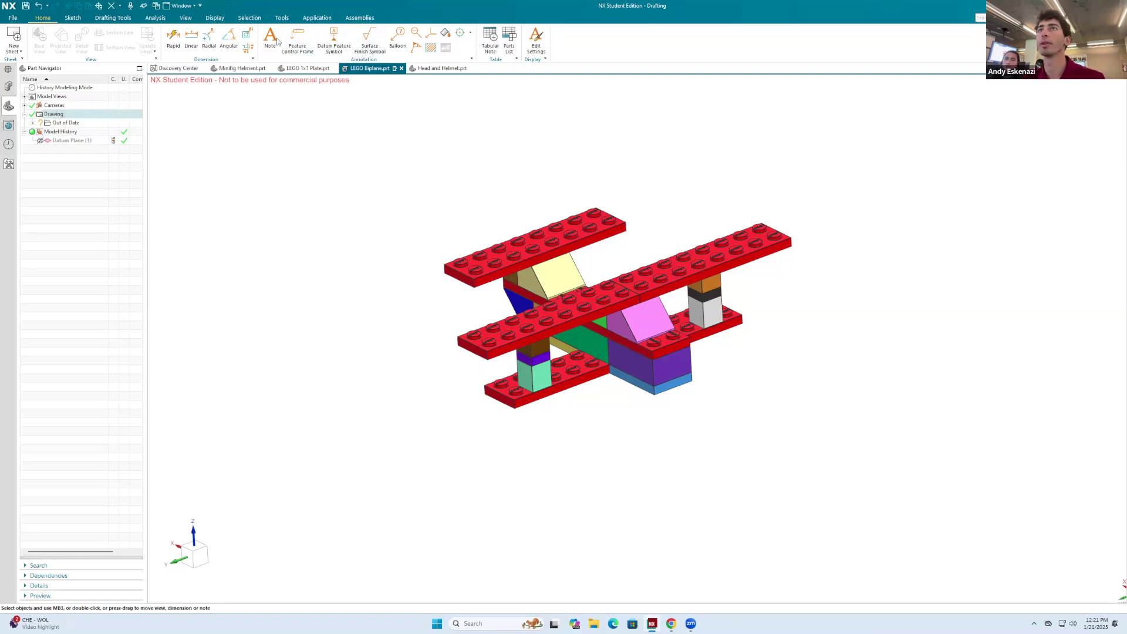
click(16, 53)
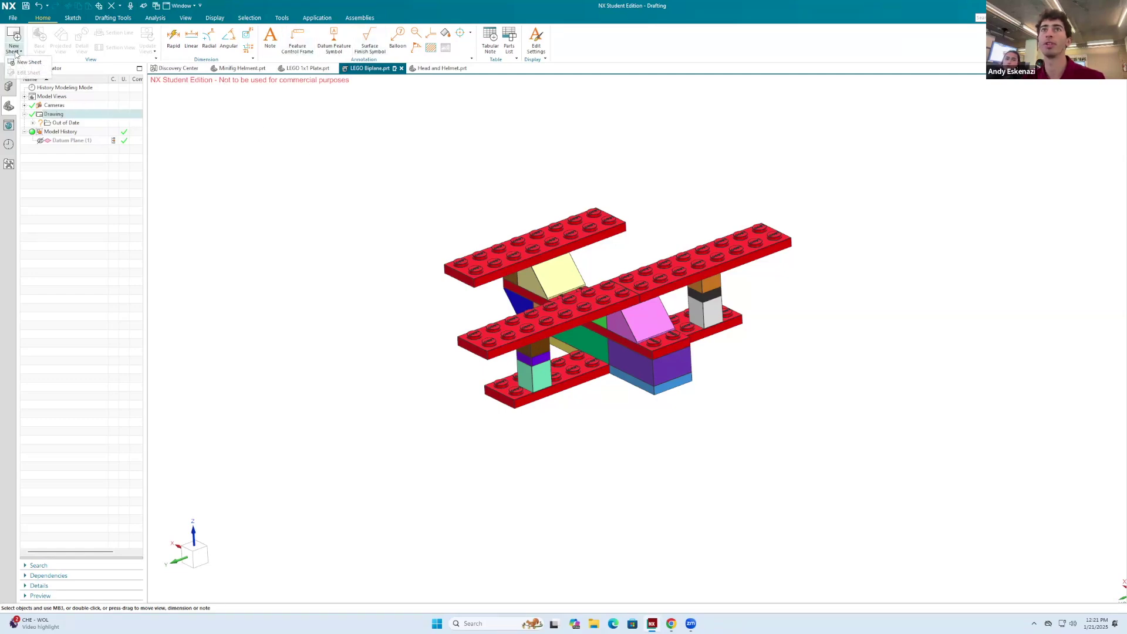
click(27, 62)
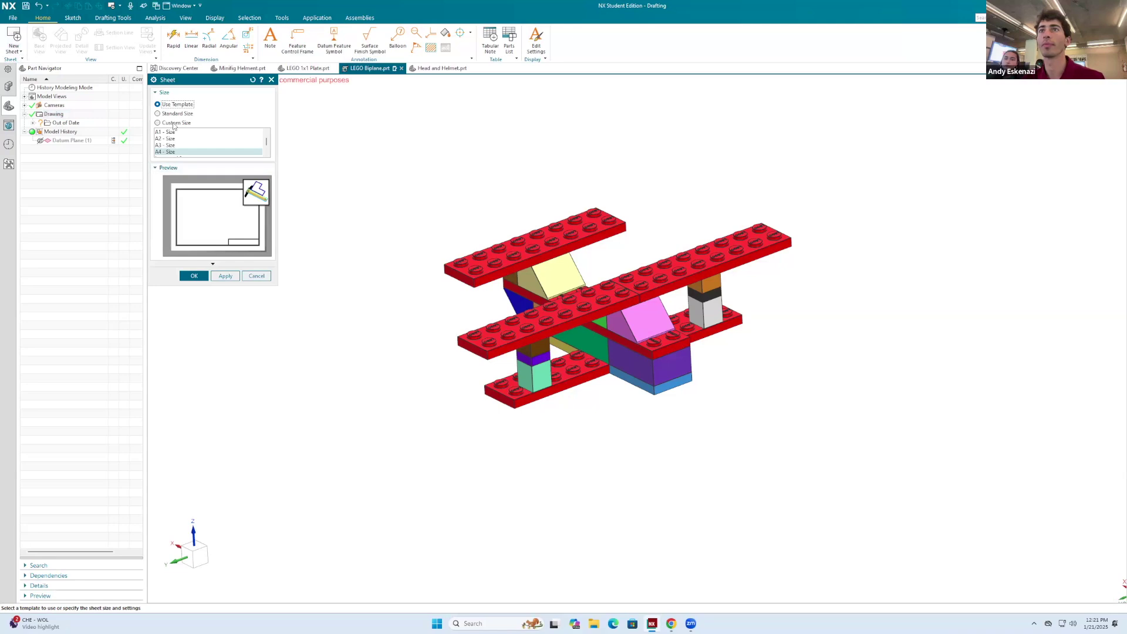
click(194, 276)
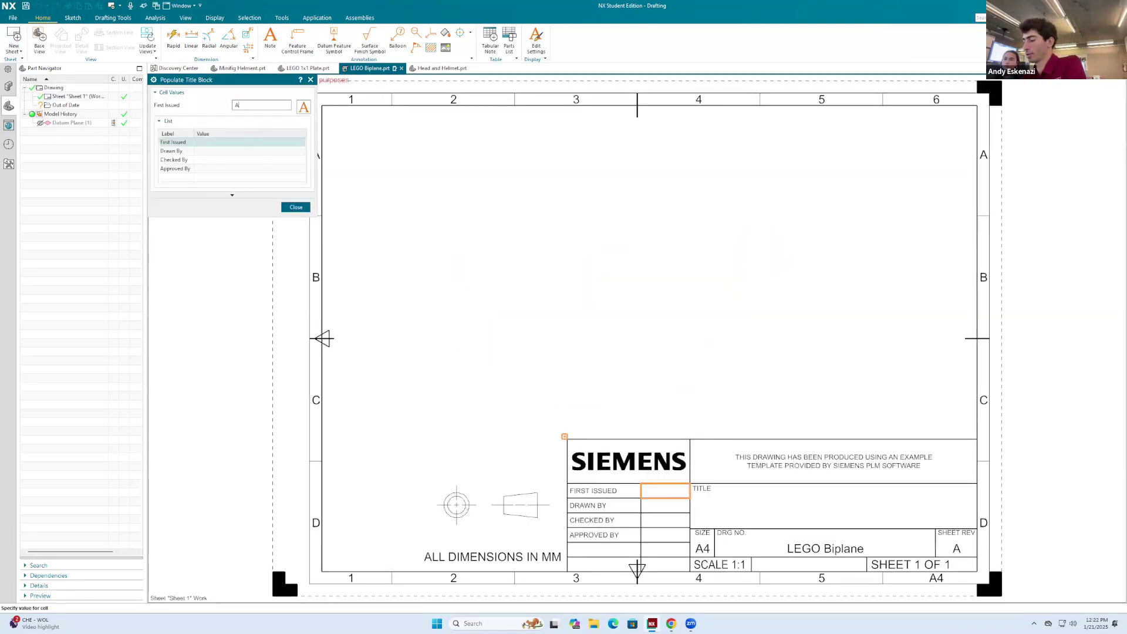
Fill in the title block's First Issued, Drawn By, Checked By and Approved By fields with the drafter's first name.
text(Andy)
key(Return)
text(A)
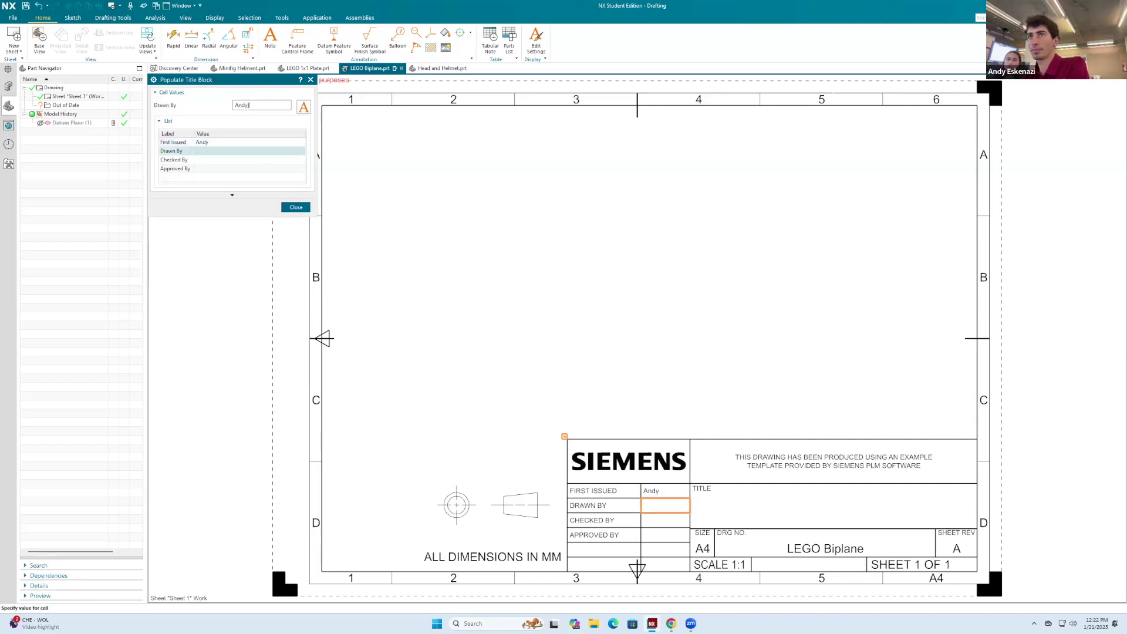
key(Return)
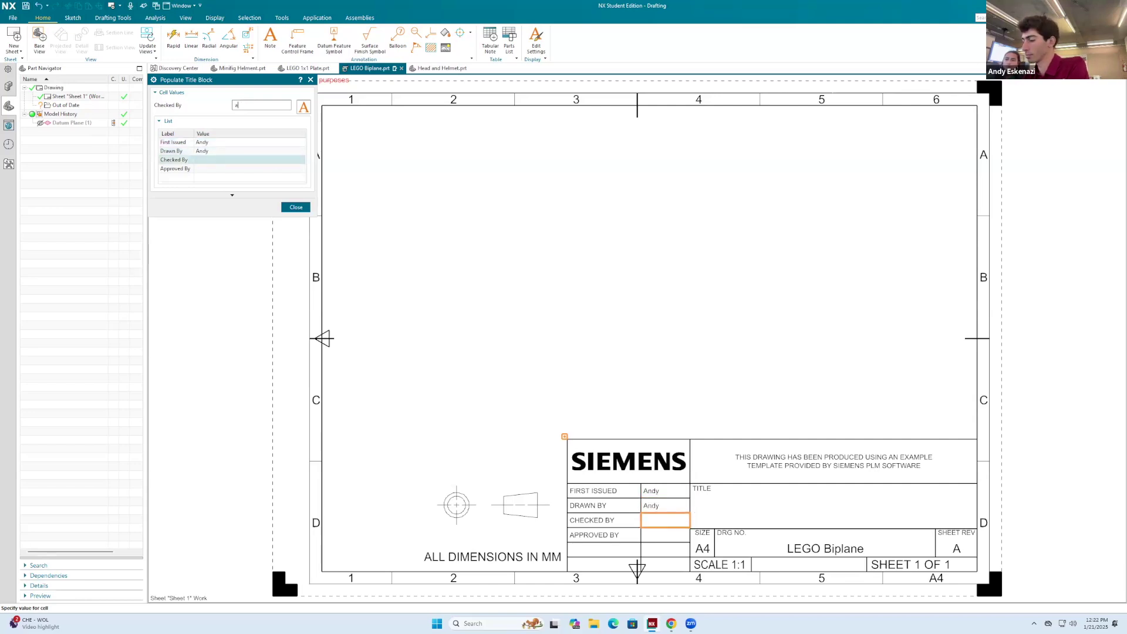
key(Return)
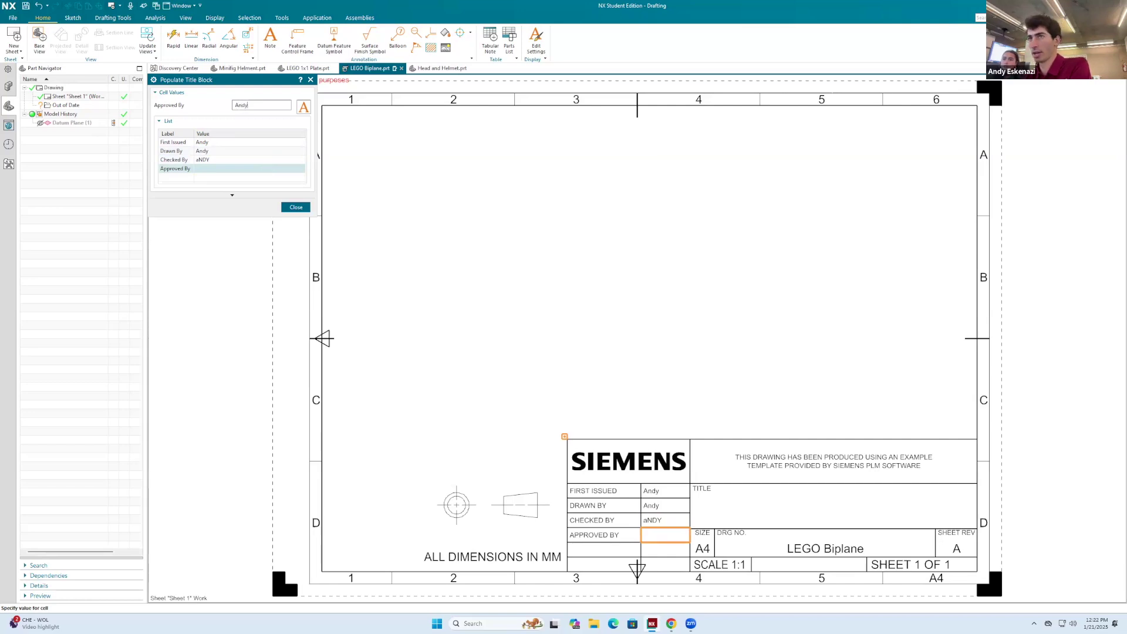
key(Return)
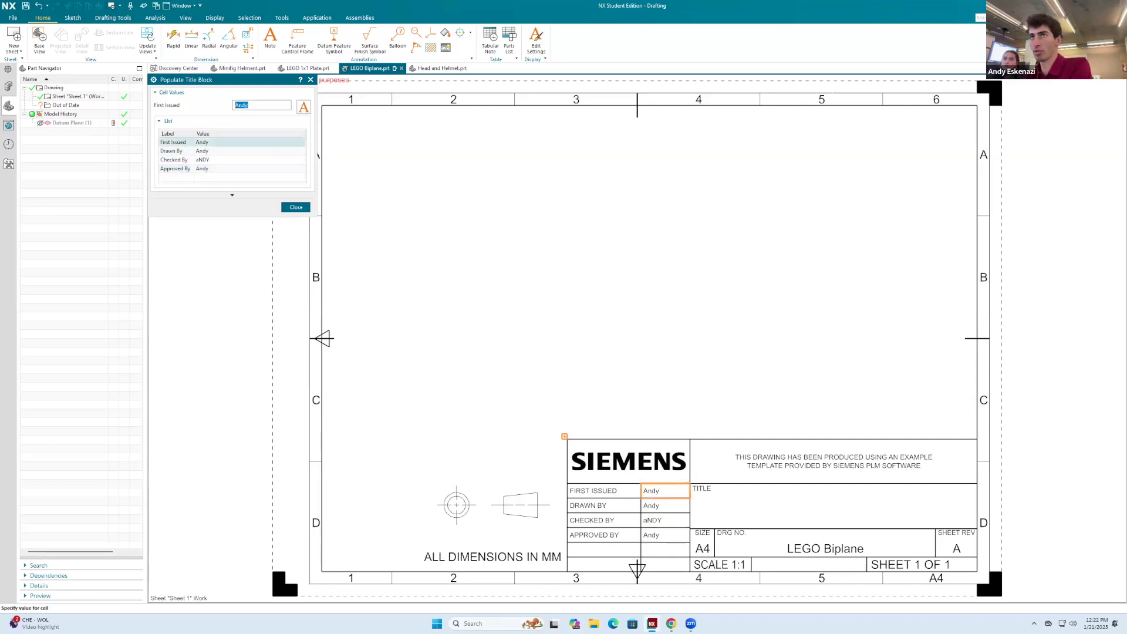
click(294, 207)
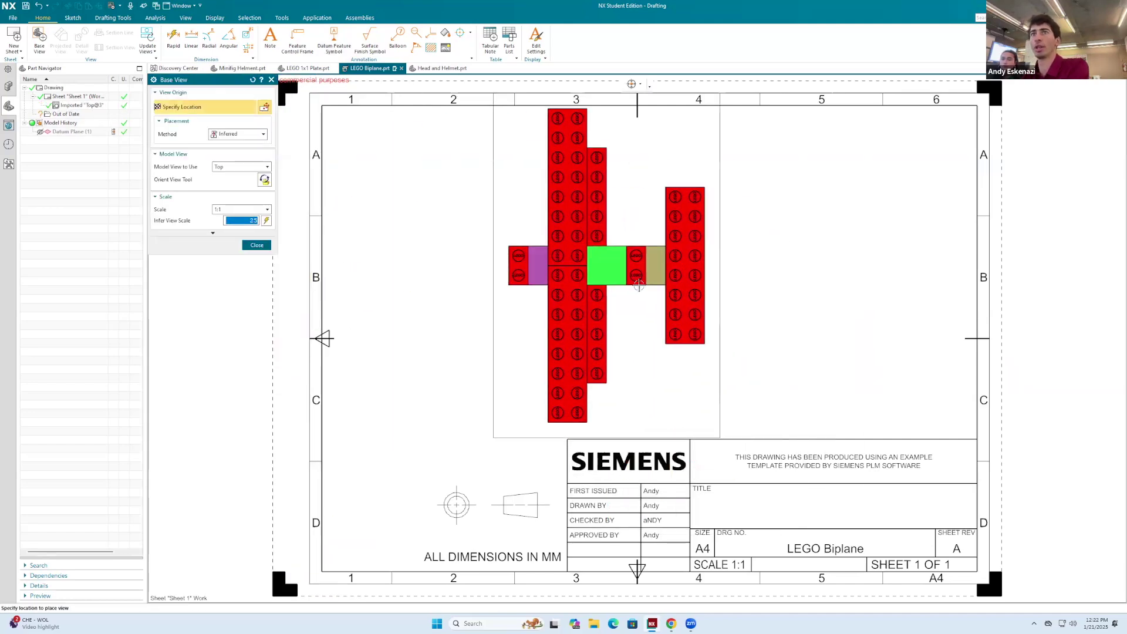
Place a Top base view at a ratio scale of 0.75:1 between zones 1 and 2, with a projected side view directly beneath it.
scroll(638, 286, down, 2)
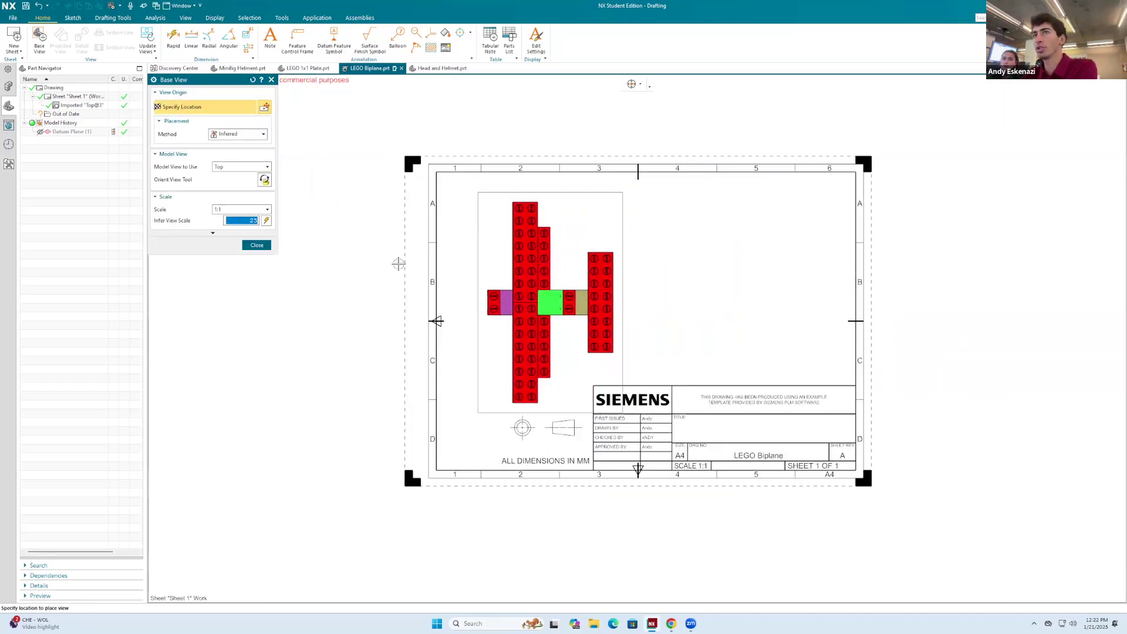
click(243, 210)
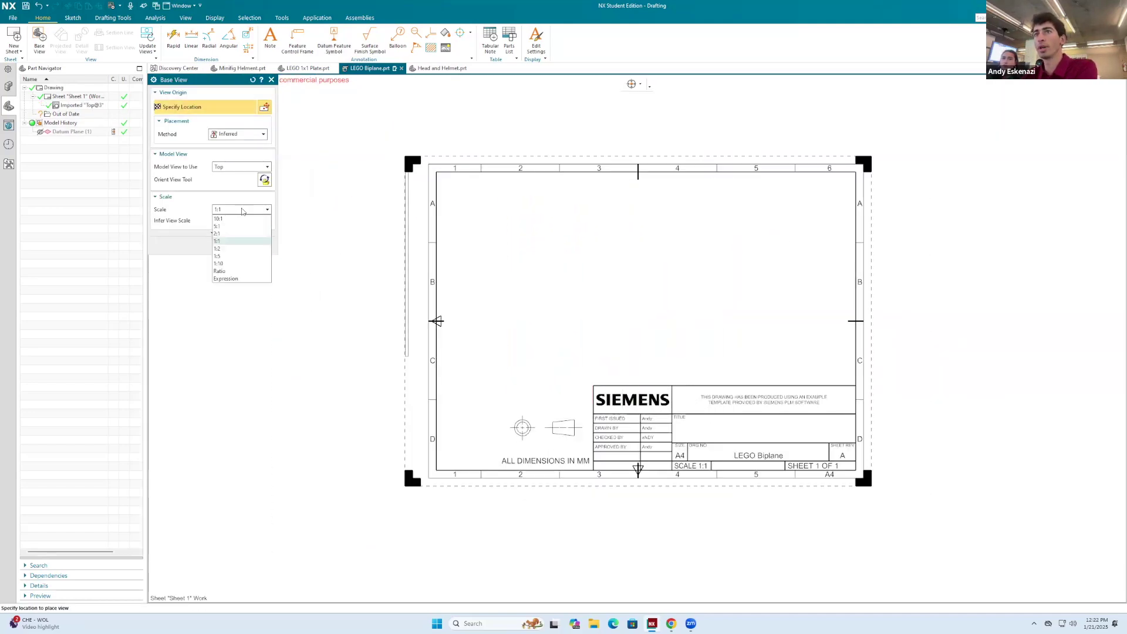
click(232, 270)
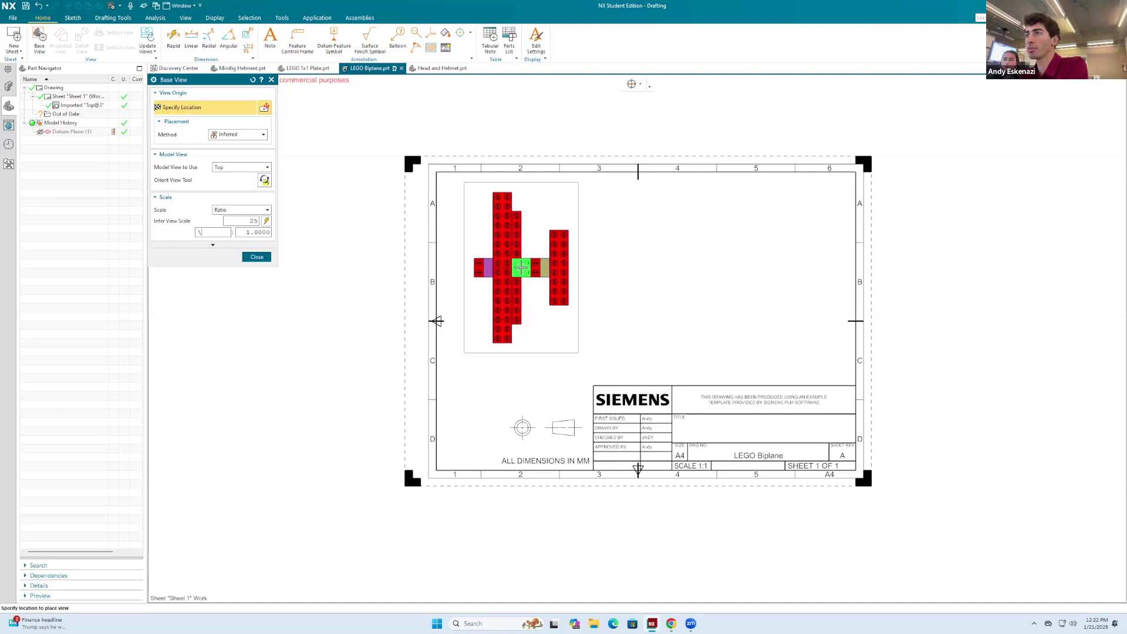
click(518, 269)
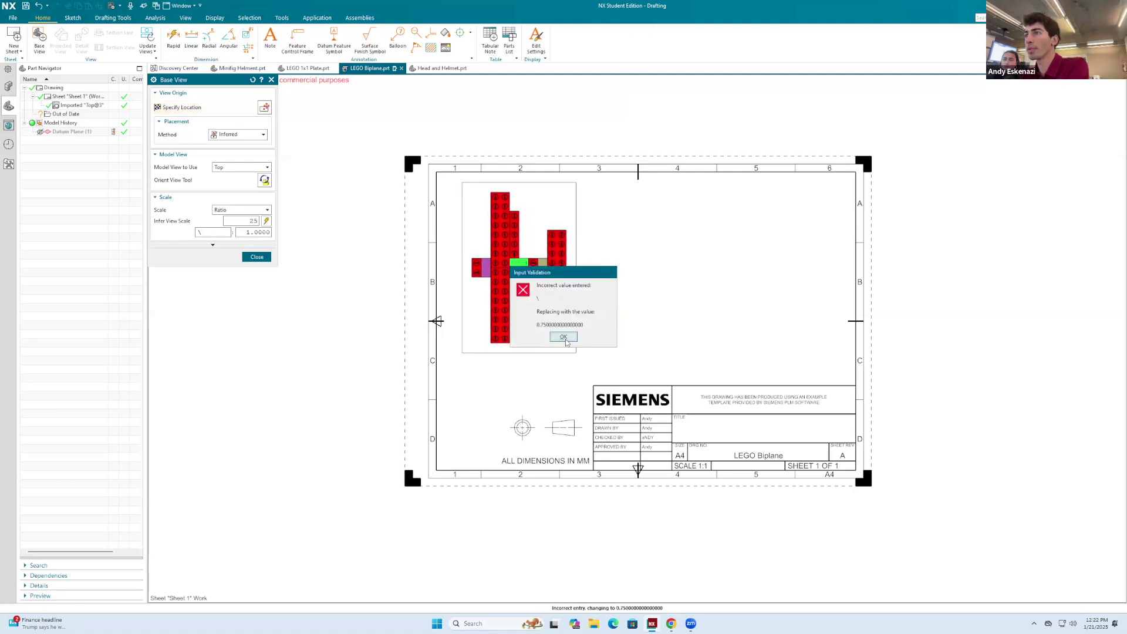
key(Return)
click(256, 257)
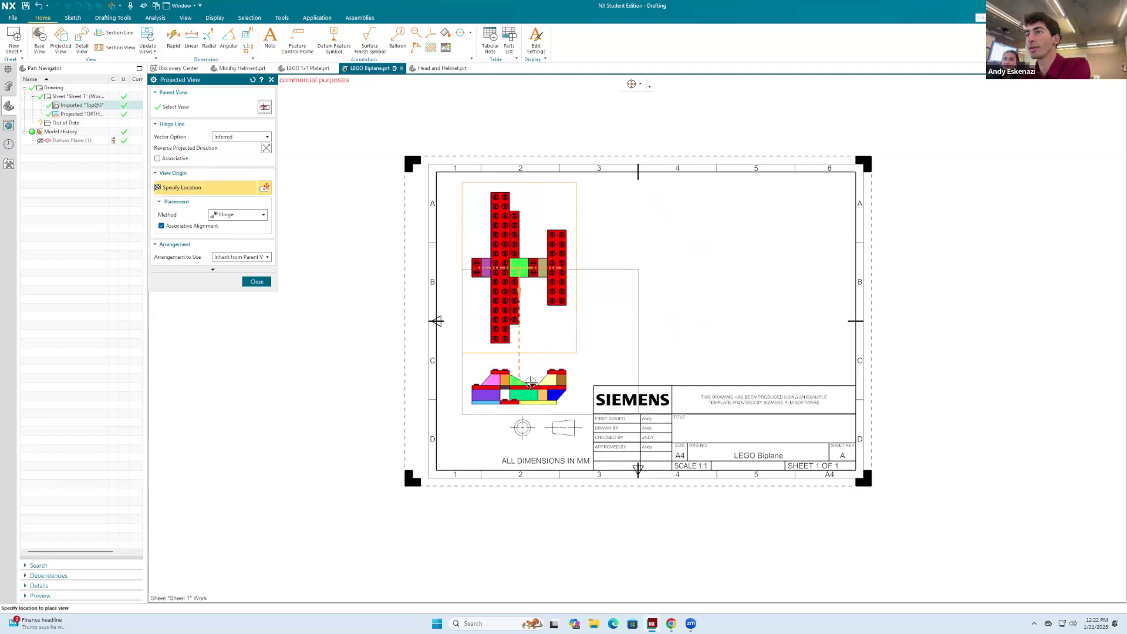
click(530, 380)
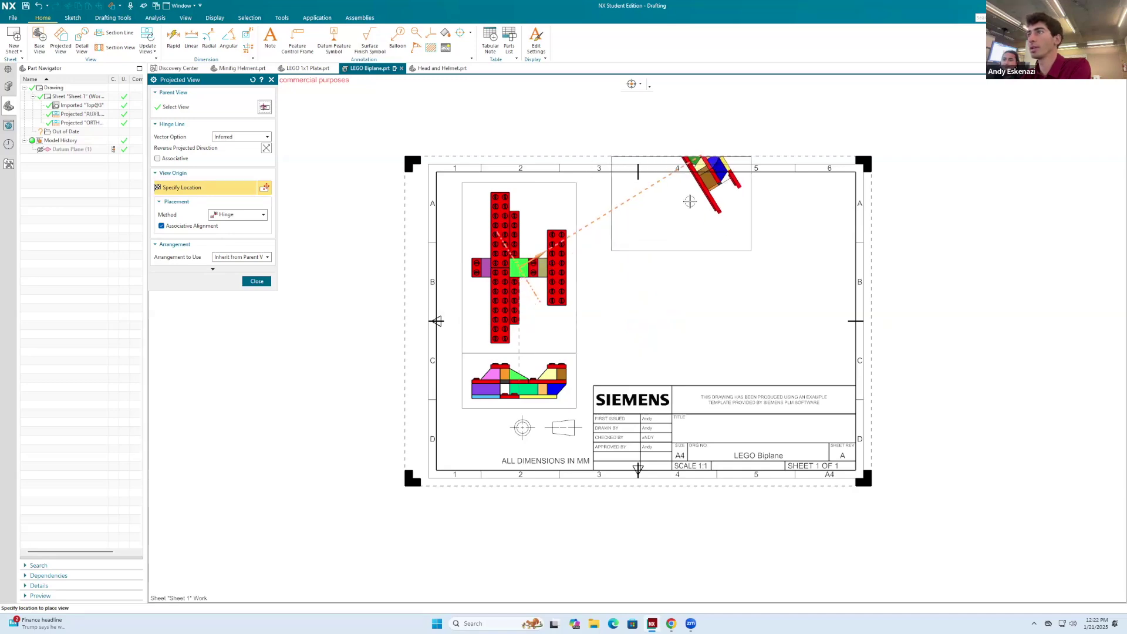
key(Escape)
click(39, 38)
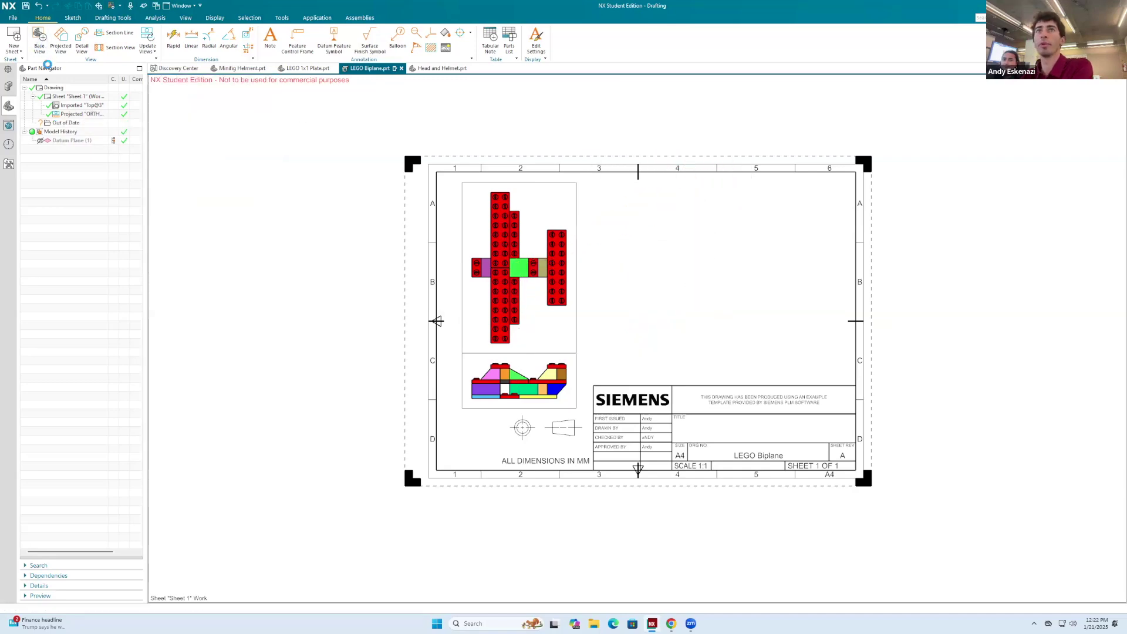
click(239, 135)
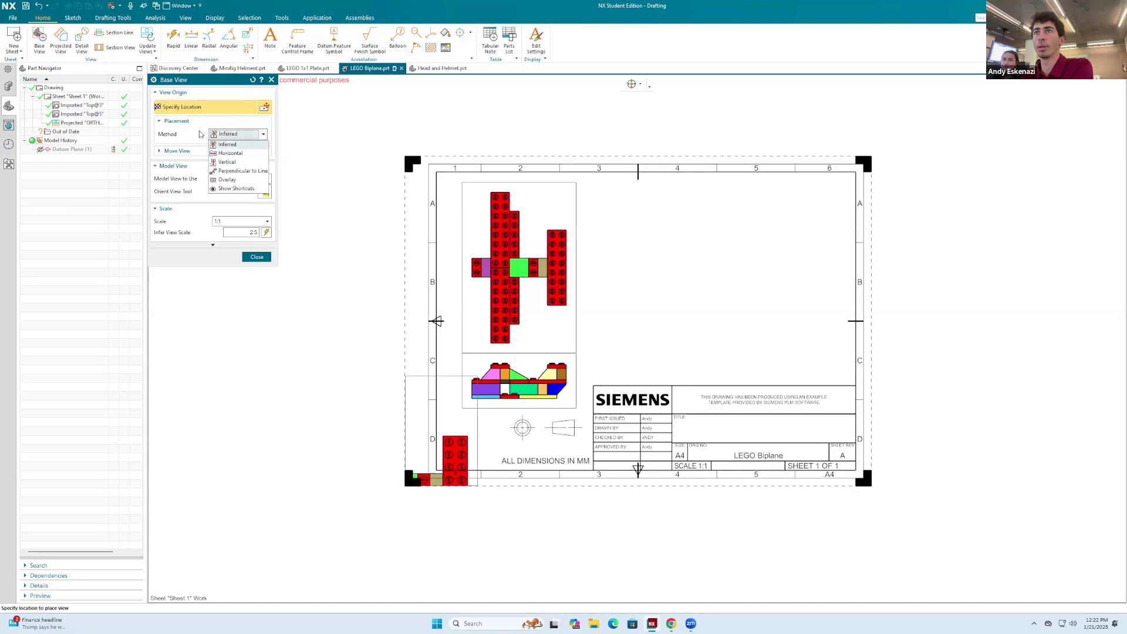
click(239, 135)
click(230, 179)
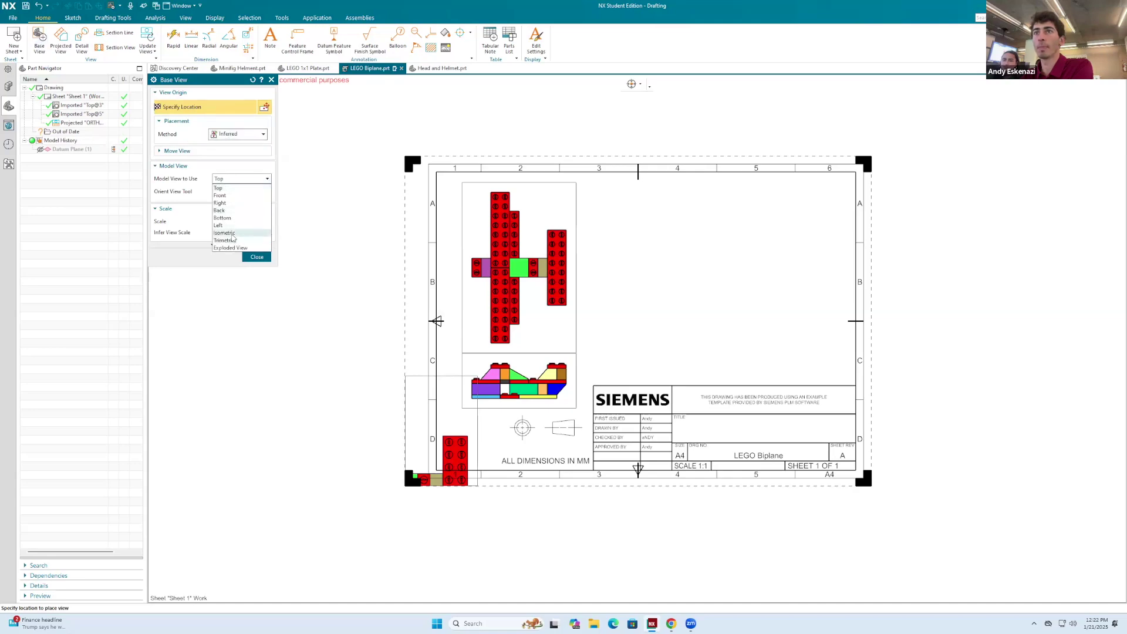
click(224, 233)
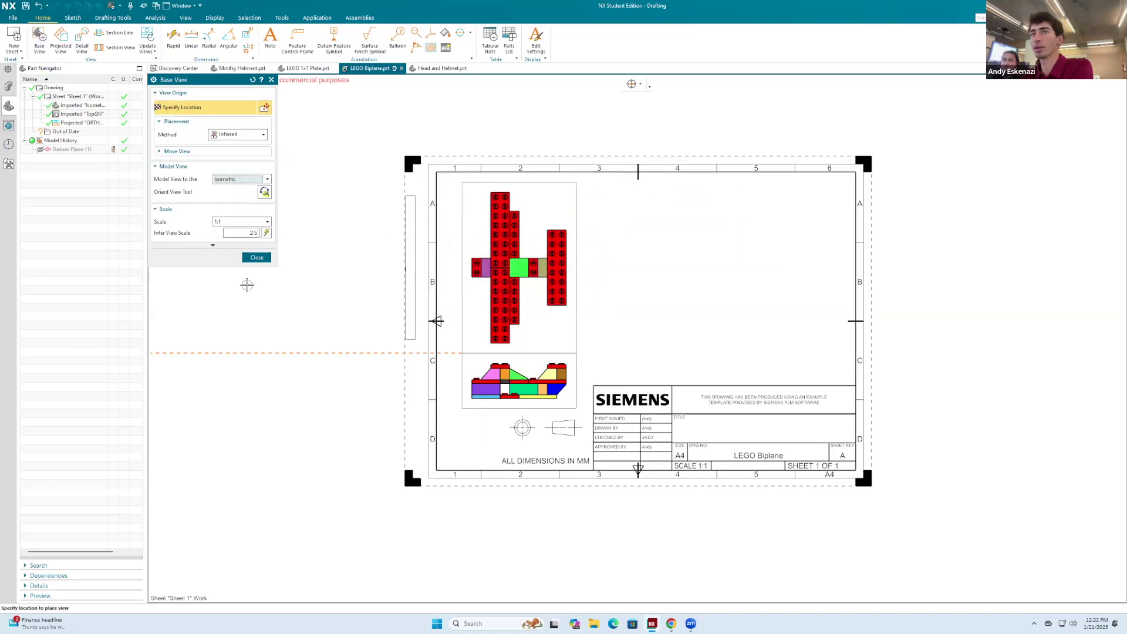
click(256, 257)
Place a Left base view at a ratio scale of 0.75:1 in row B around zone 4, beside the Top view.
click(39, 48)
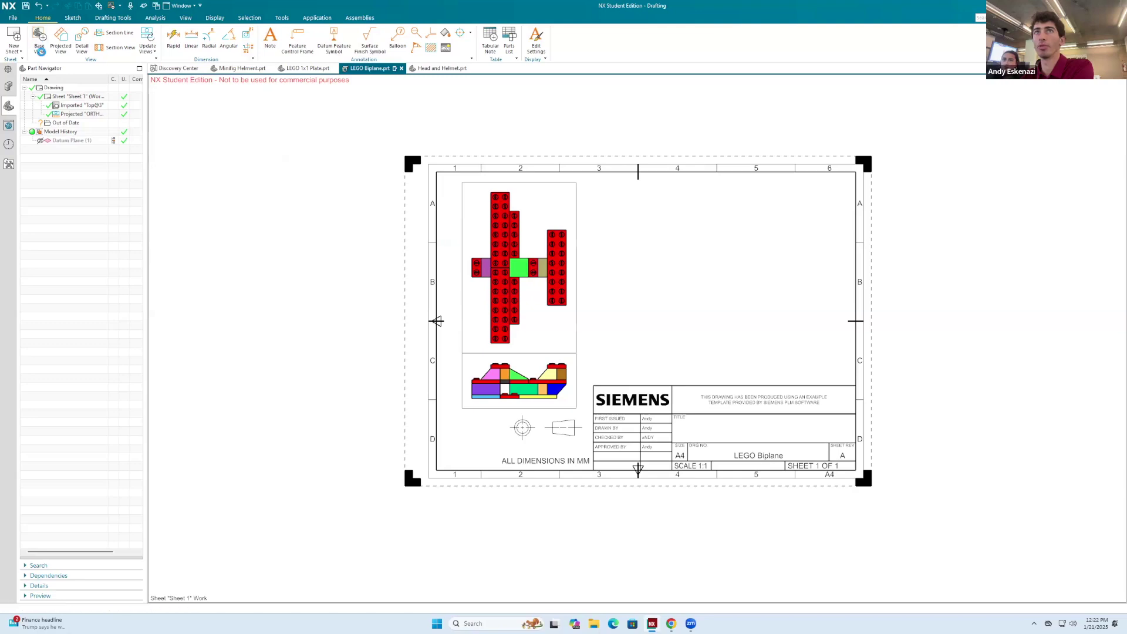
click(238, 179)
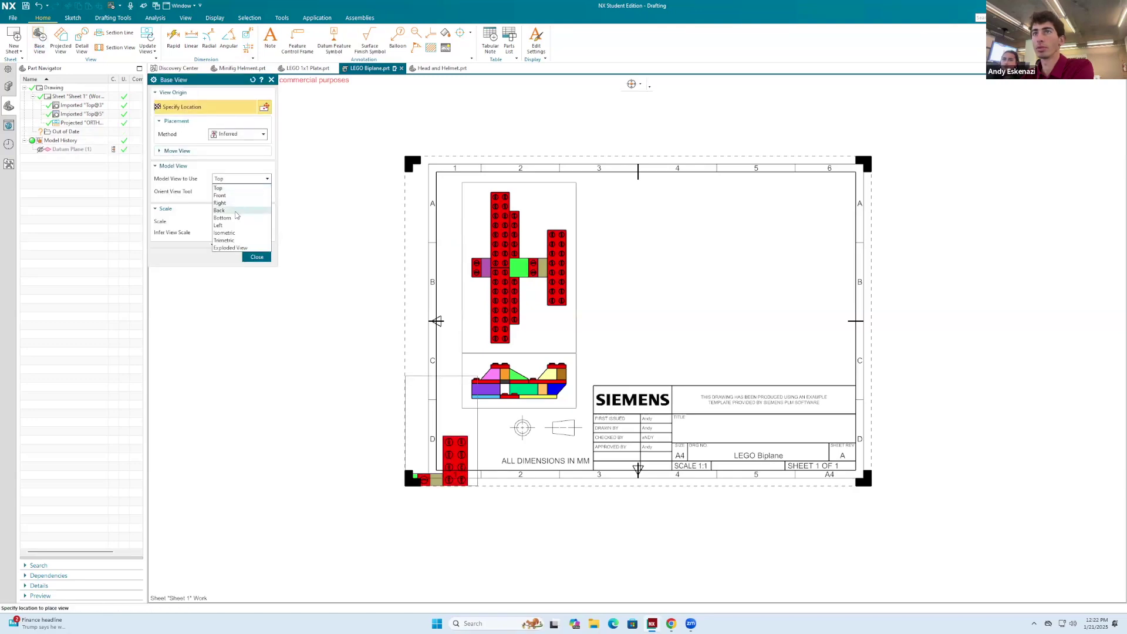
click(236, 211)
click(230, 179)
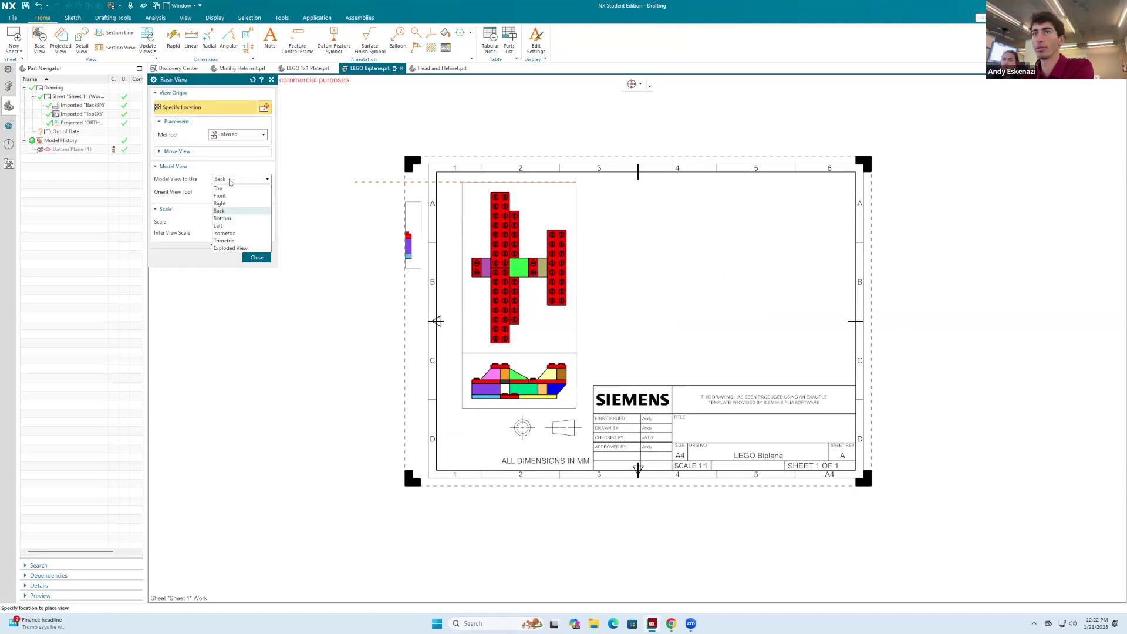
click(224, 196)
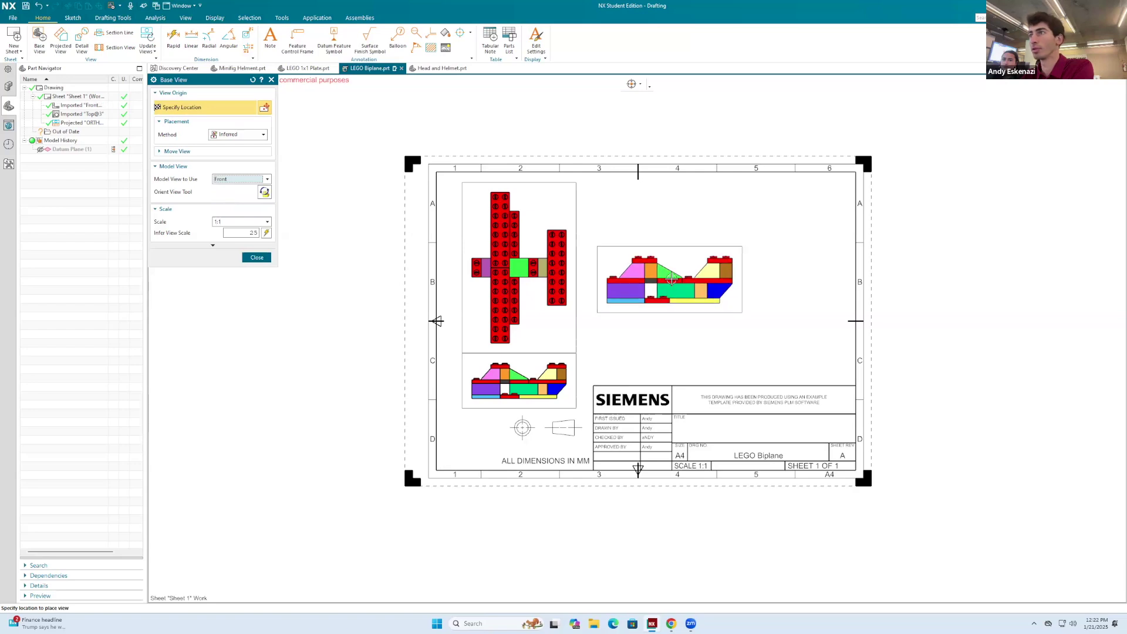
click(238, 180)
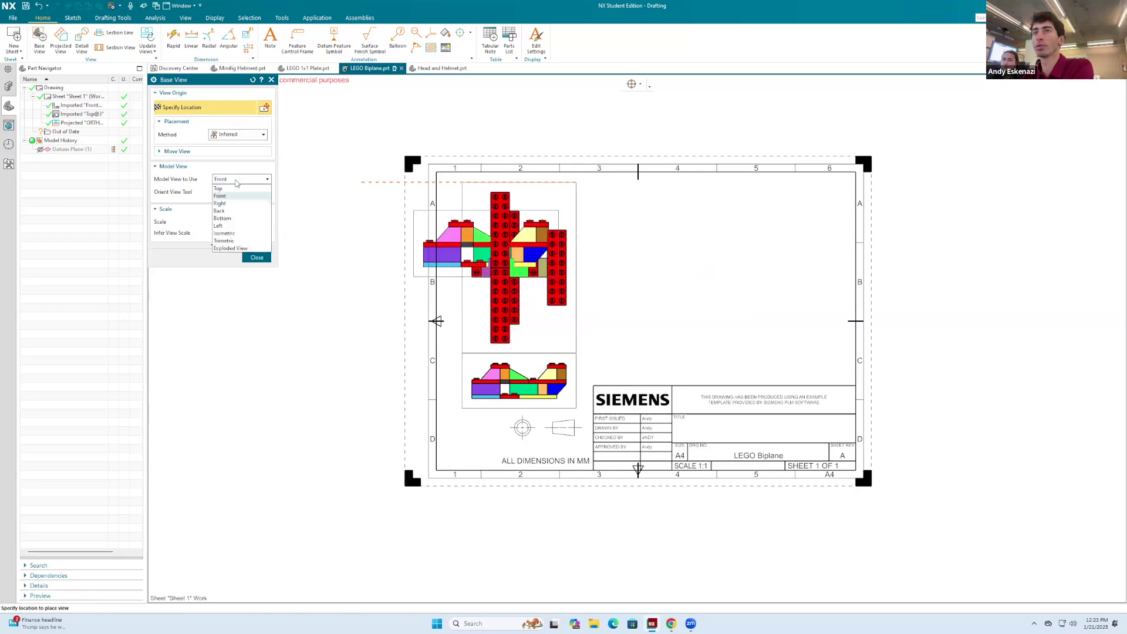
click(218, 225)
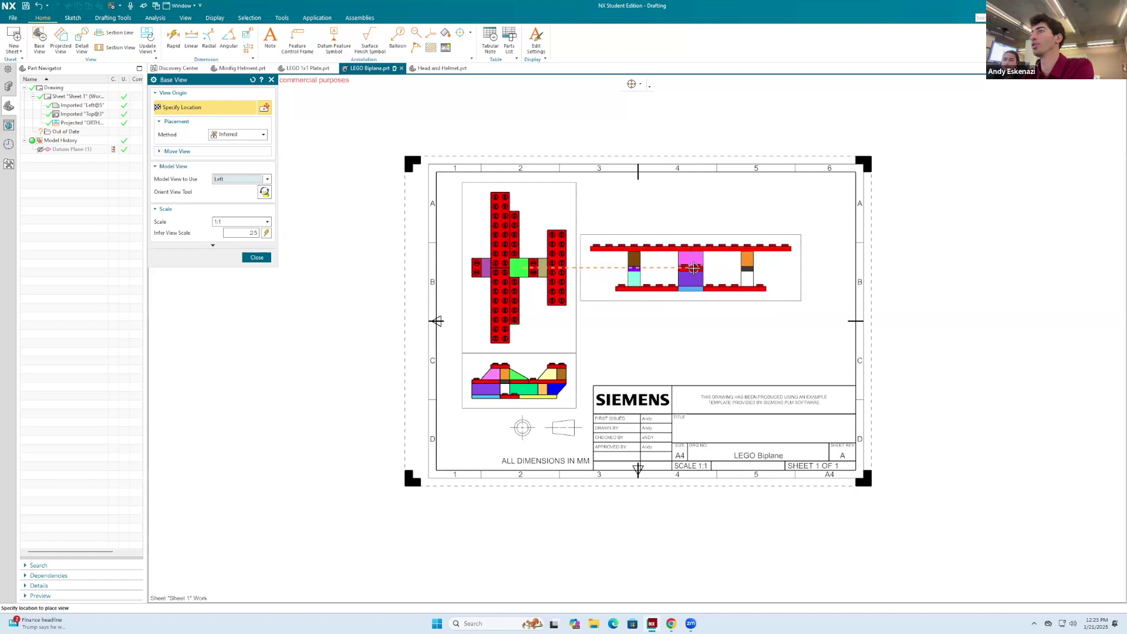
click(237, 222)
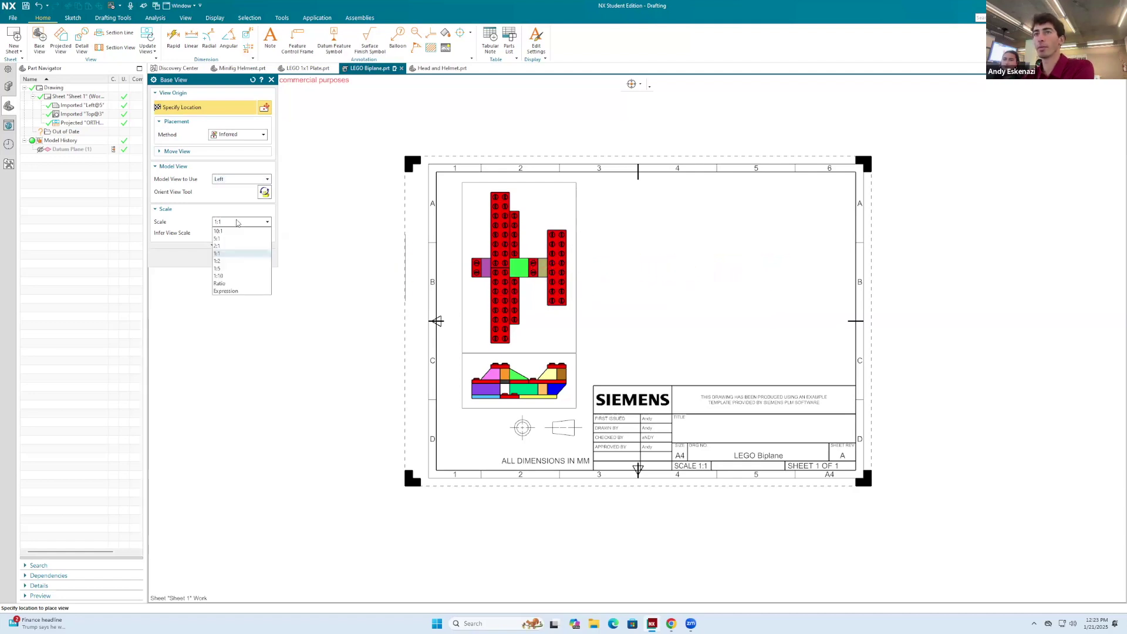
click(220, 284)
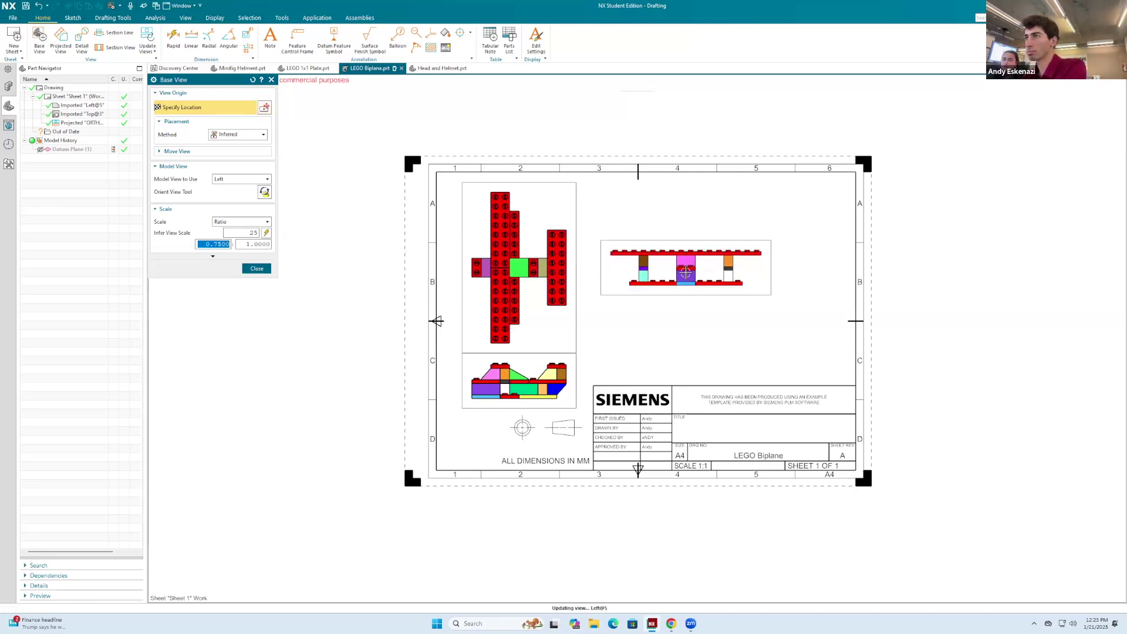
click(686, 271)
key(Escape)
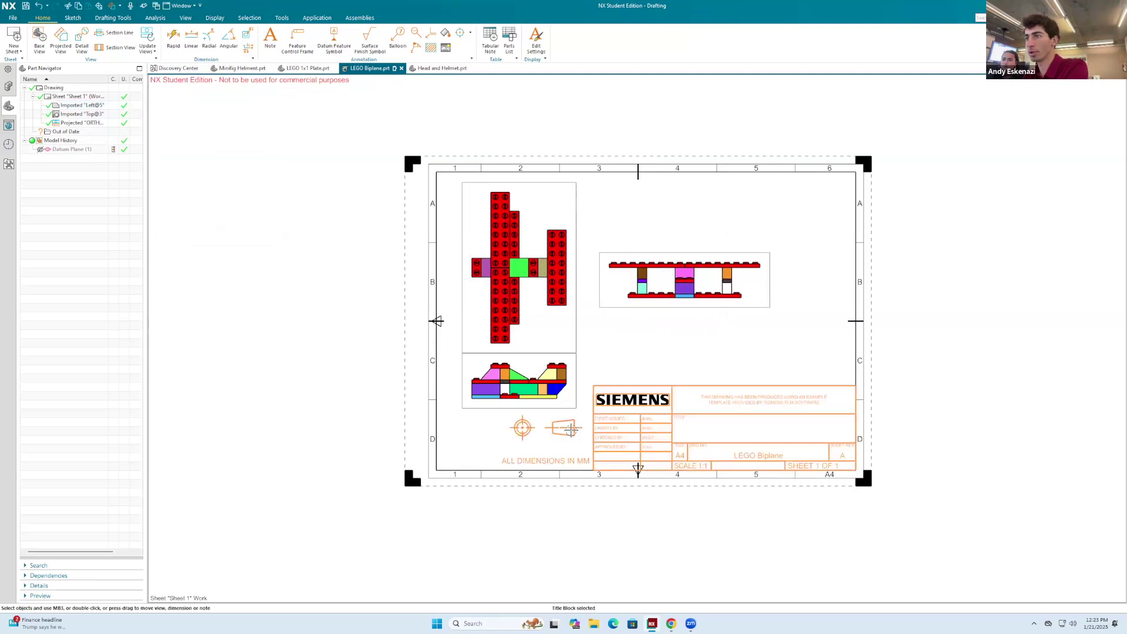
Move the projected side view lower to leave a gap beneath the Top view, shifting both views slightly toward the sheet's edge.
drag(579, 370, 574, 385)
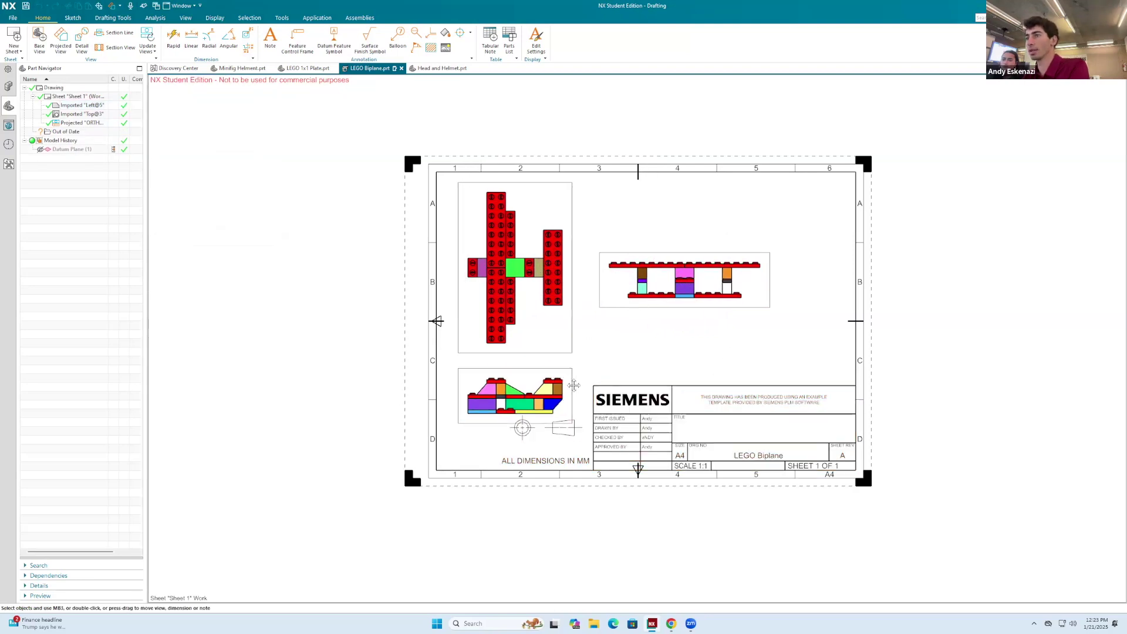
scroll(723, 369, down, 2)
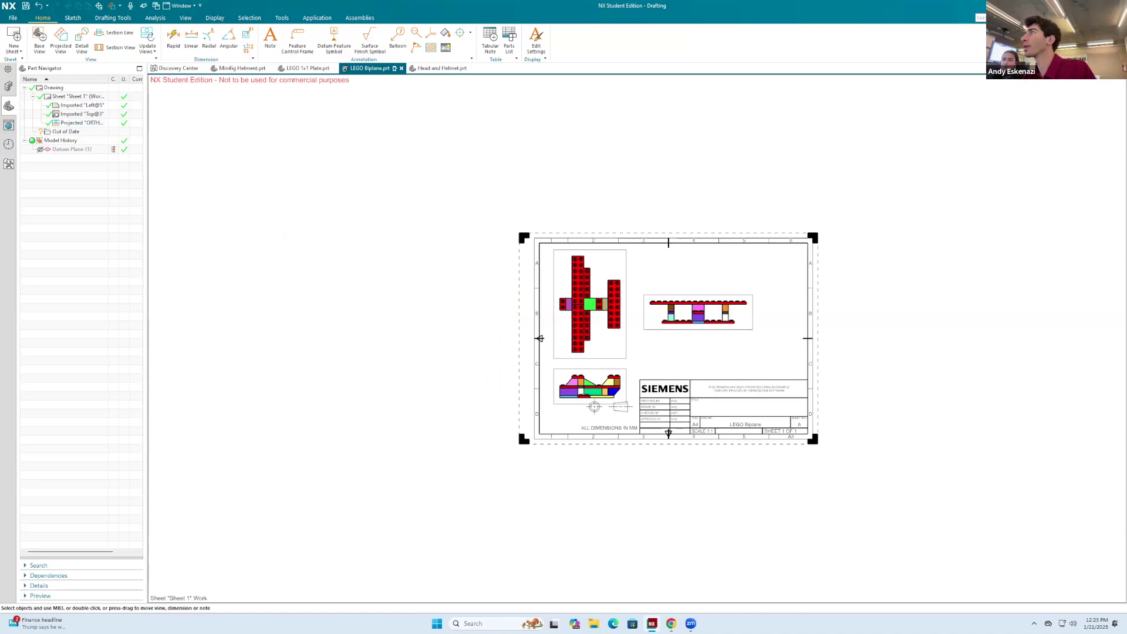
Search the commands for "lay" and examine the drawing's layers in Layer Settings.
text(la)
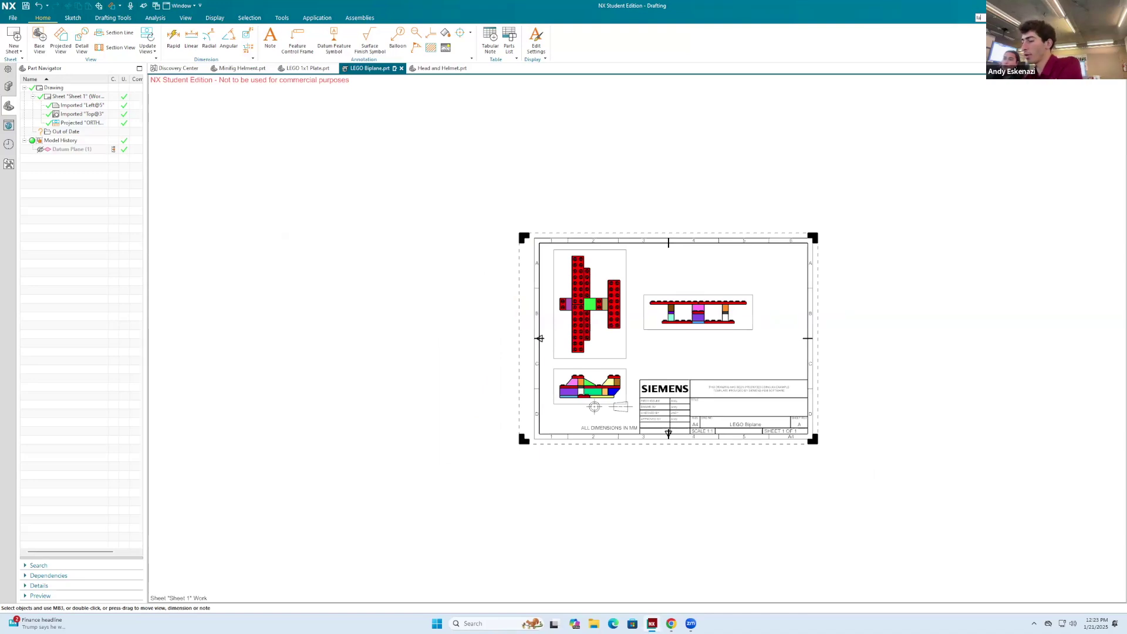
text(y)
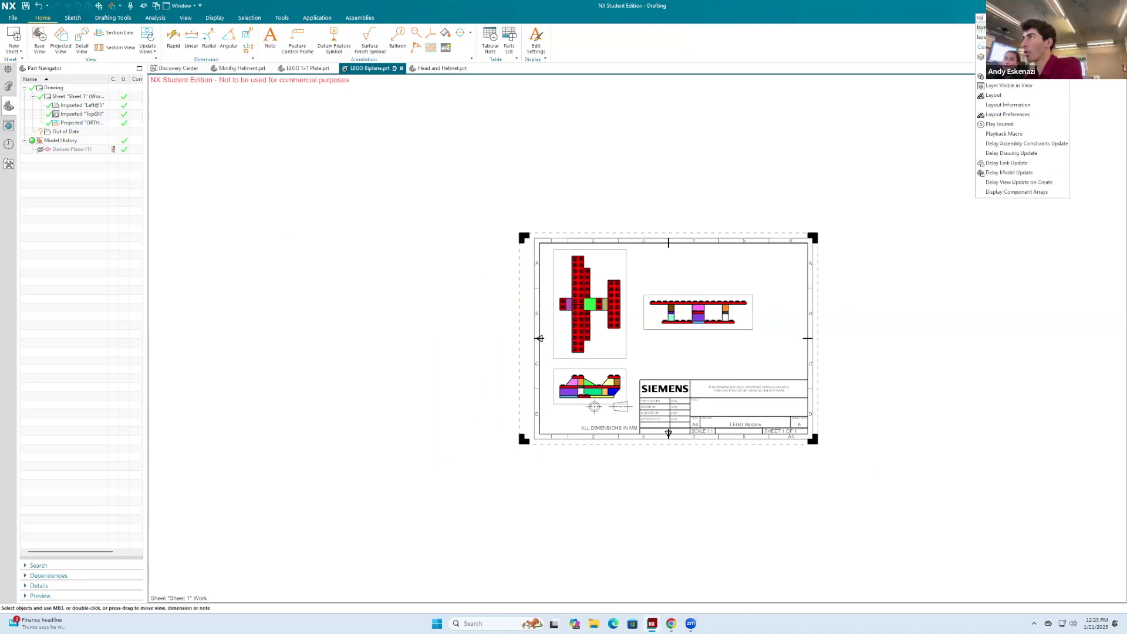
click(1009, 76)
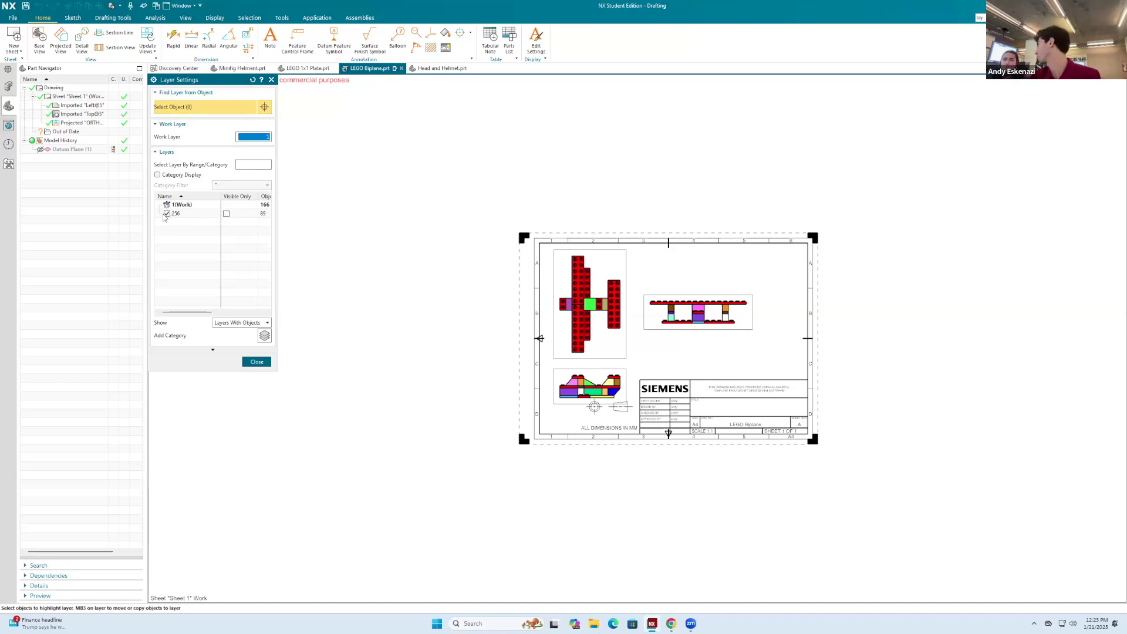
click(263, 361)
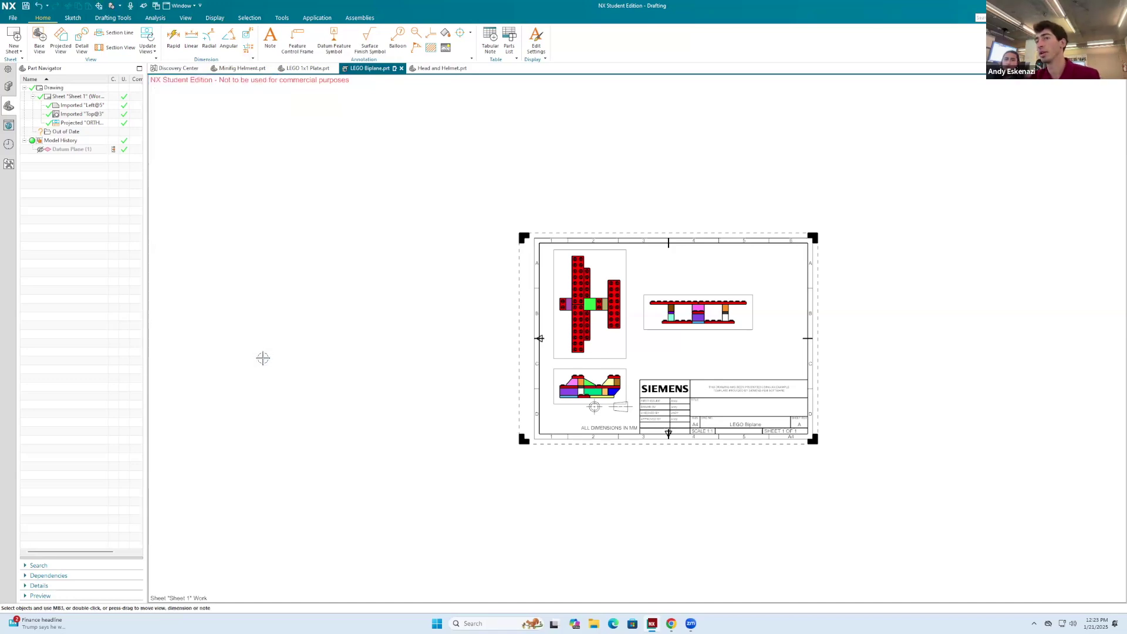
Open the title block's definition and start editing its tables.
click(711, 390)
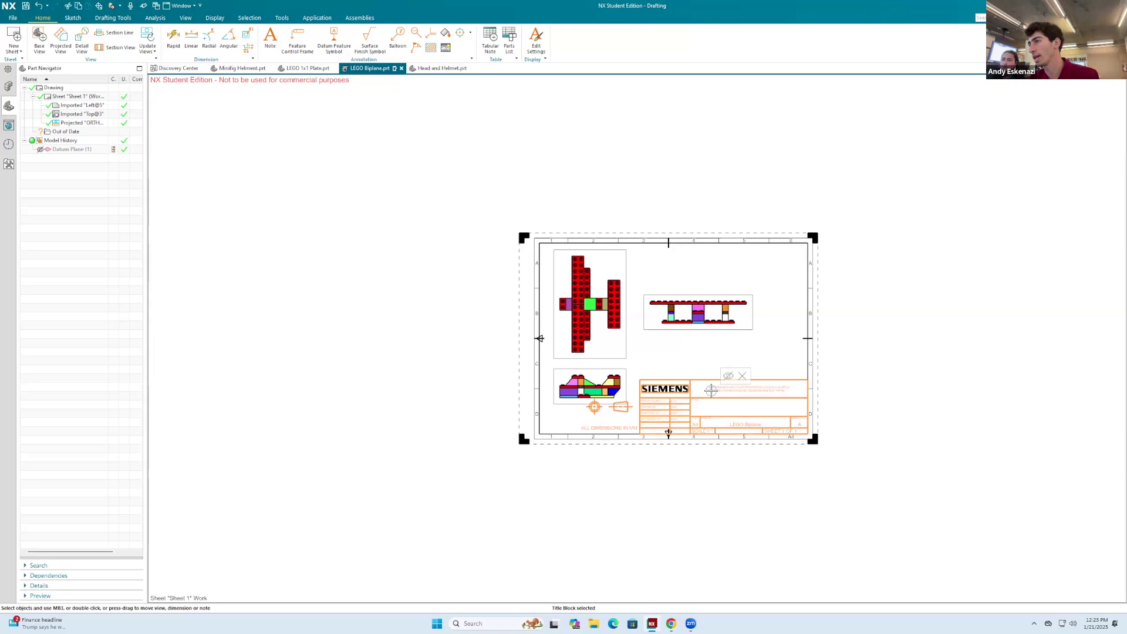
right_click(711, 390)
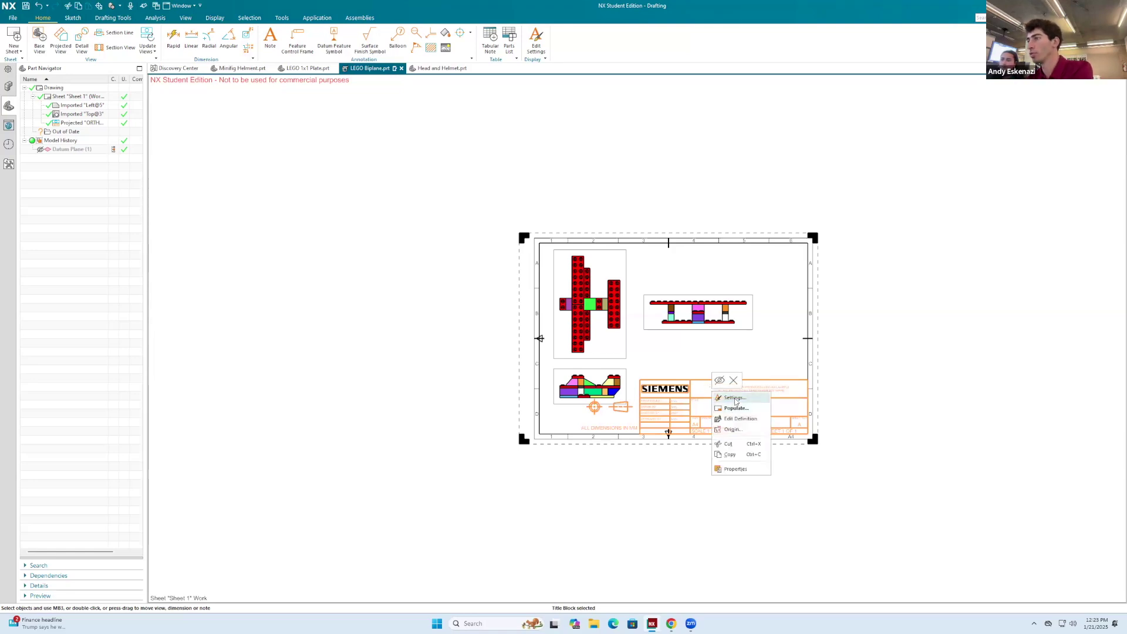
click(734, 398)
key(Escape)
right_click(702, 386)
click(731, 428)
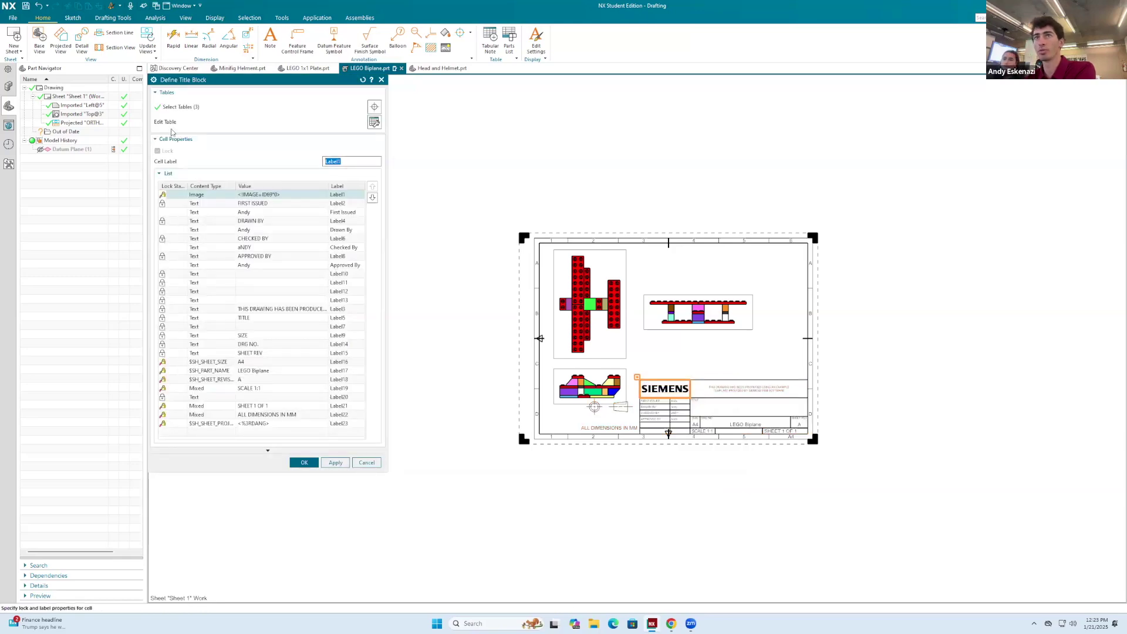
click(374, 122)
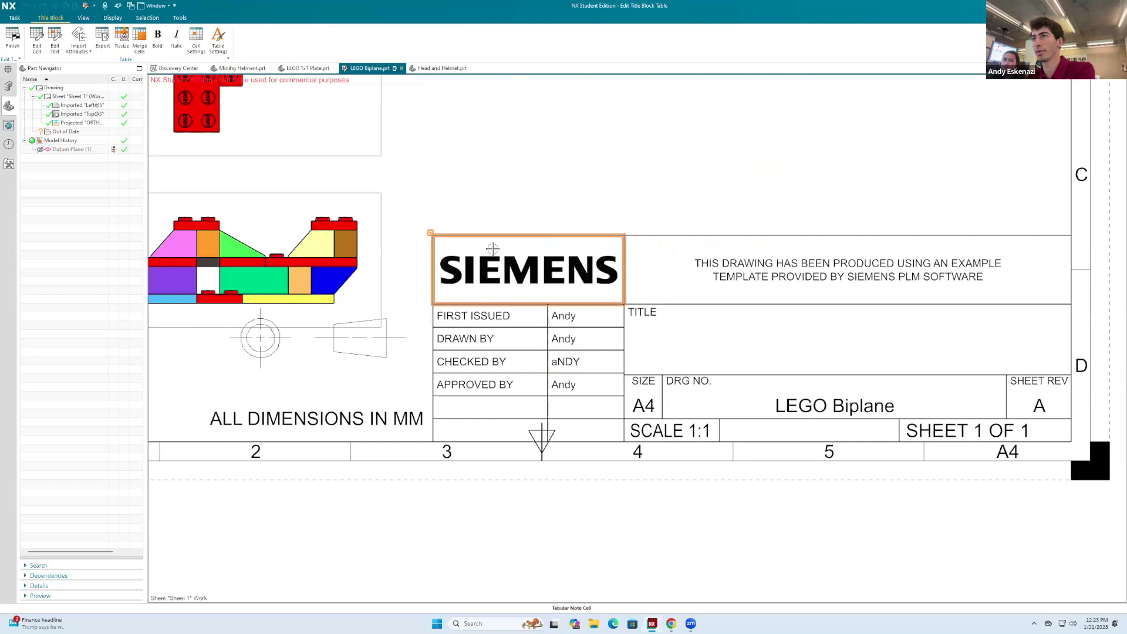
Try to delete the title block table section that holds the SIEMENS logo and the approval rows.
click(431, 232)
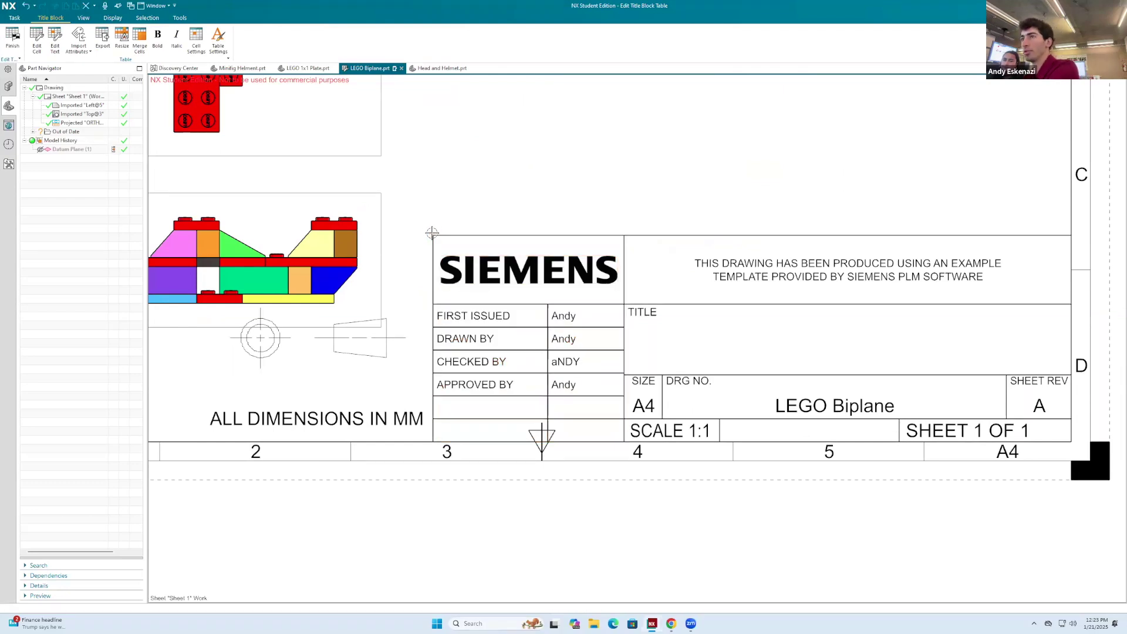
key(Escape)
key(Delete)
click(433, 233)
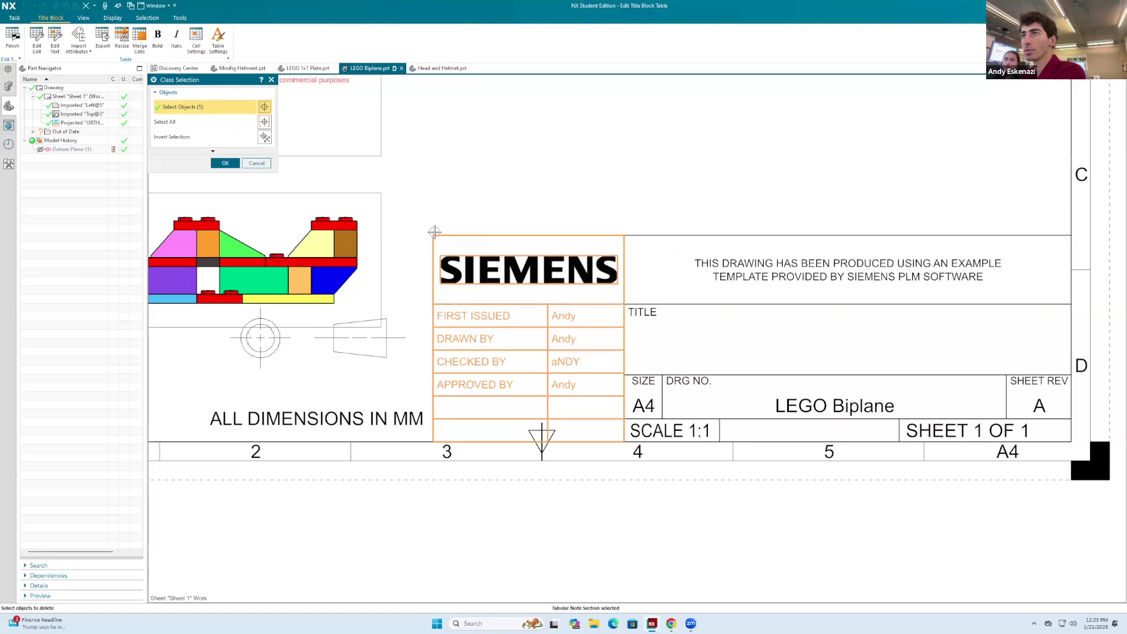
middle_click(433, 232)
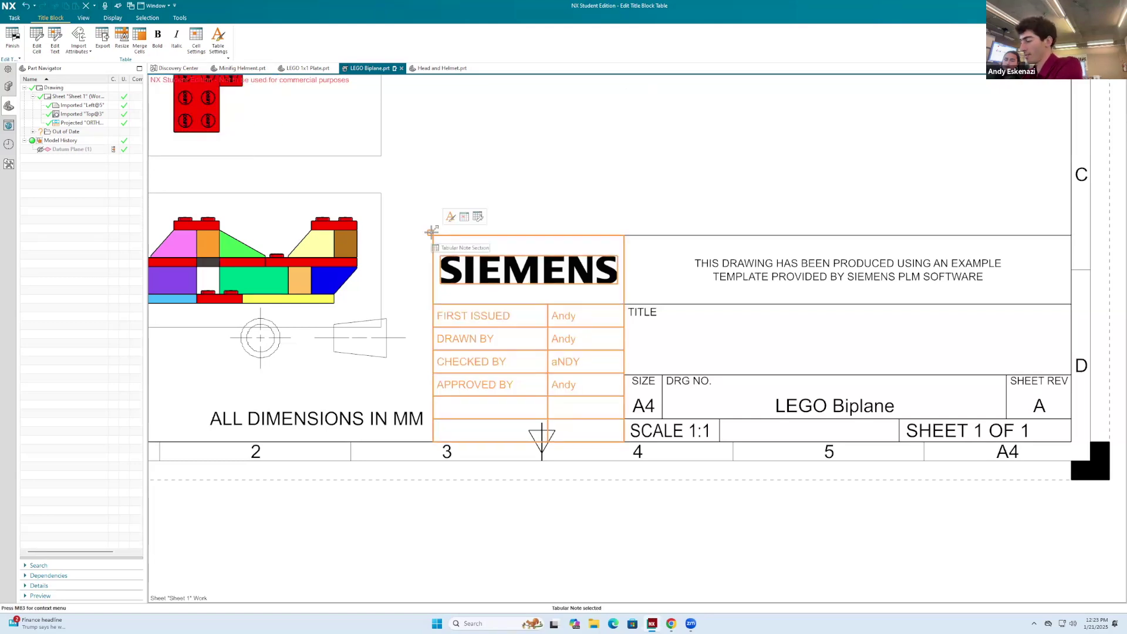
right_click(431, 232)
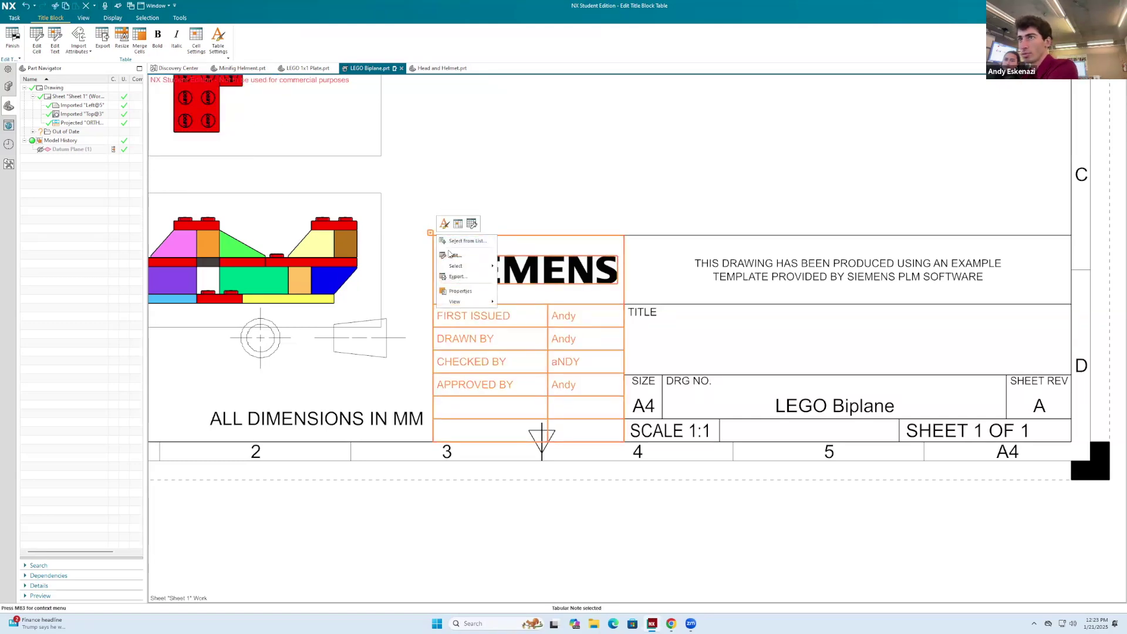
click(453, 255)
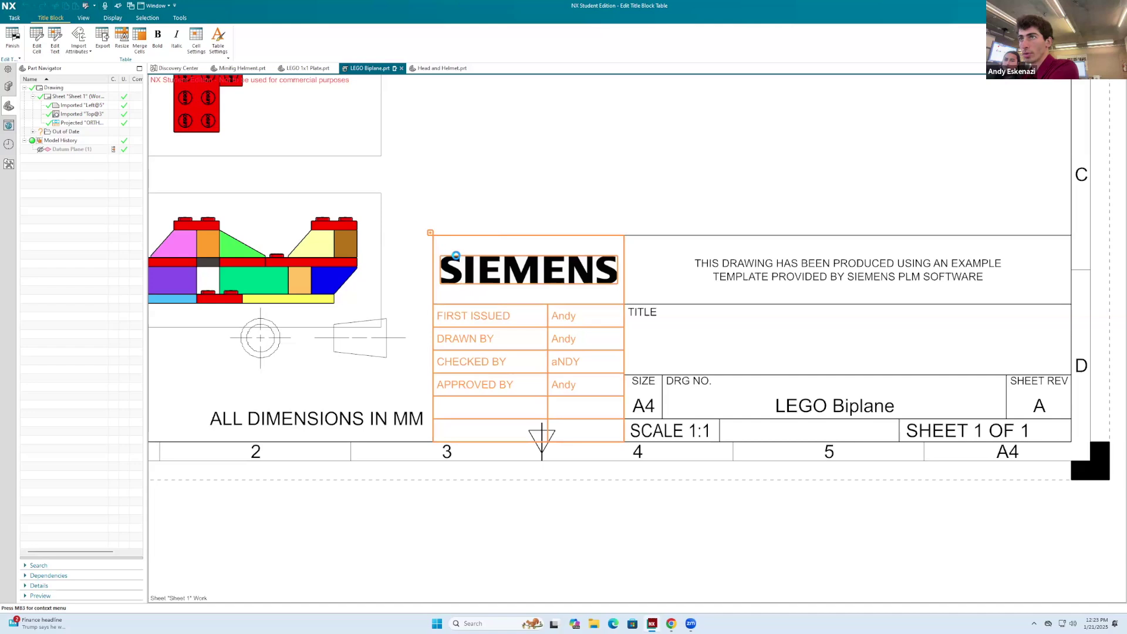
click(439, 237)
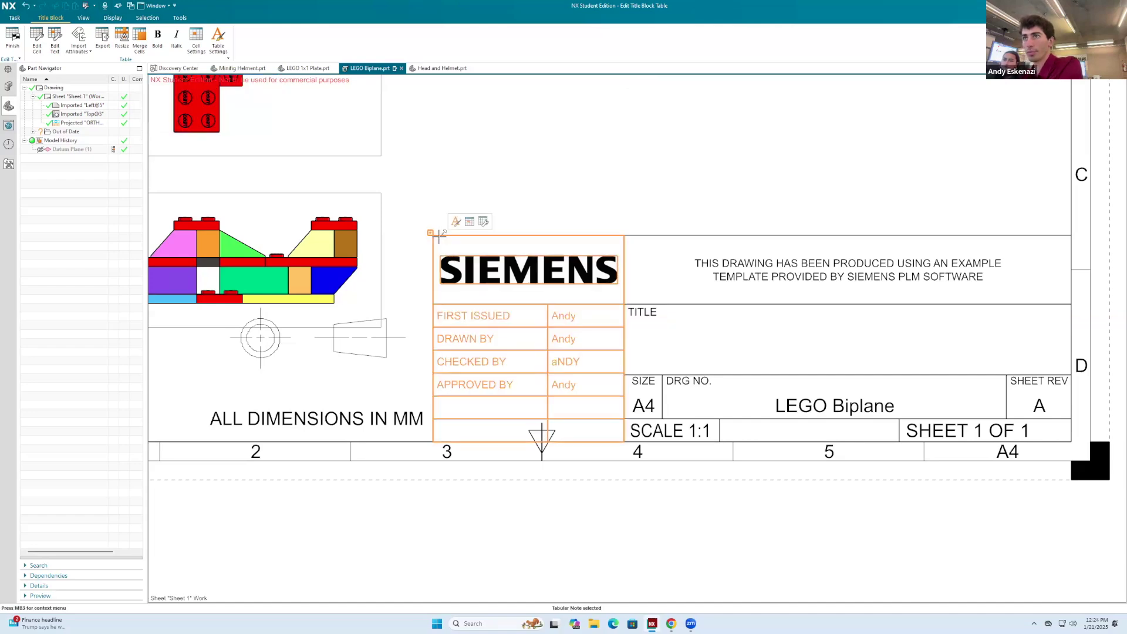
Move the logo and approvals table up, away from the rest of the title block, and clear its cells, including the SIEMENS logo.
drag(431, 233, 384, 45)
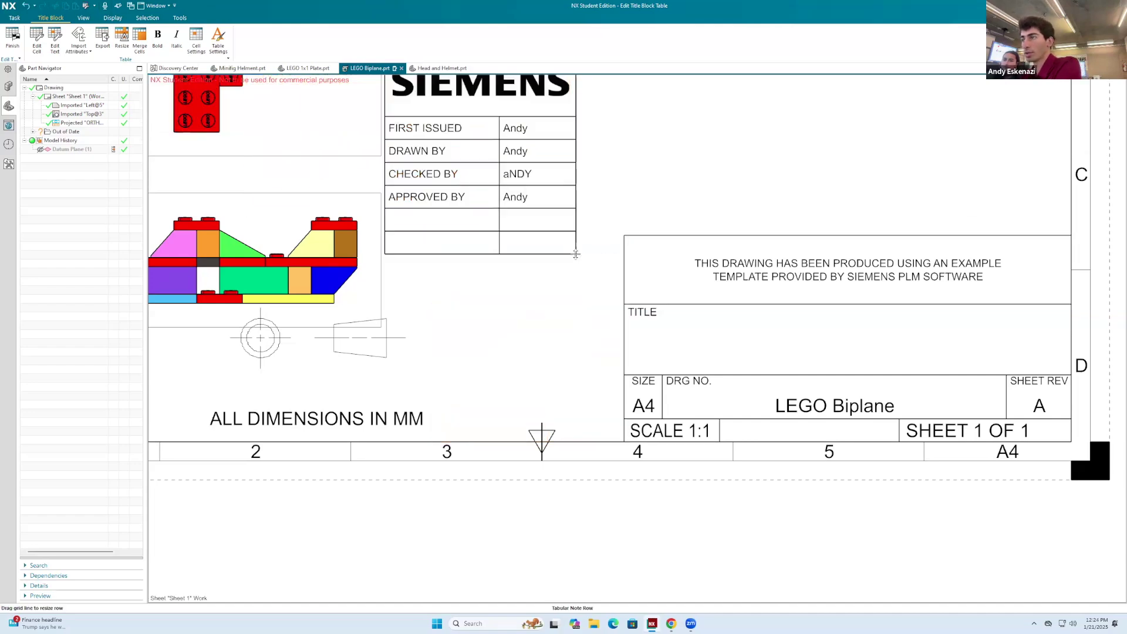
click(559, 244)
right_click(561, 248)
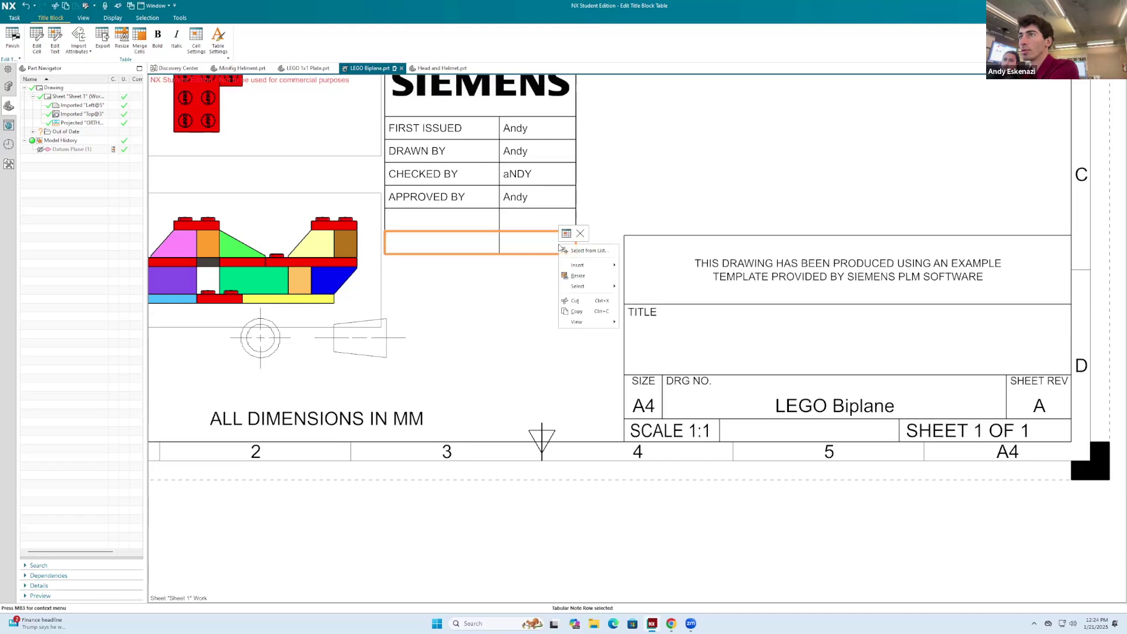
click(546, 243)
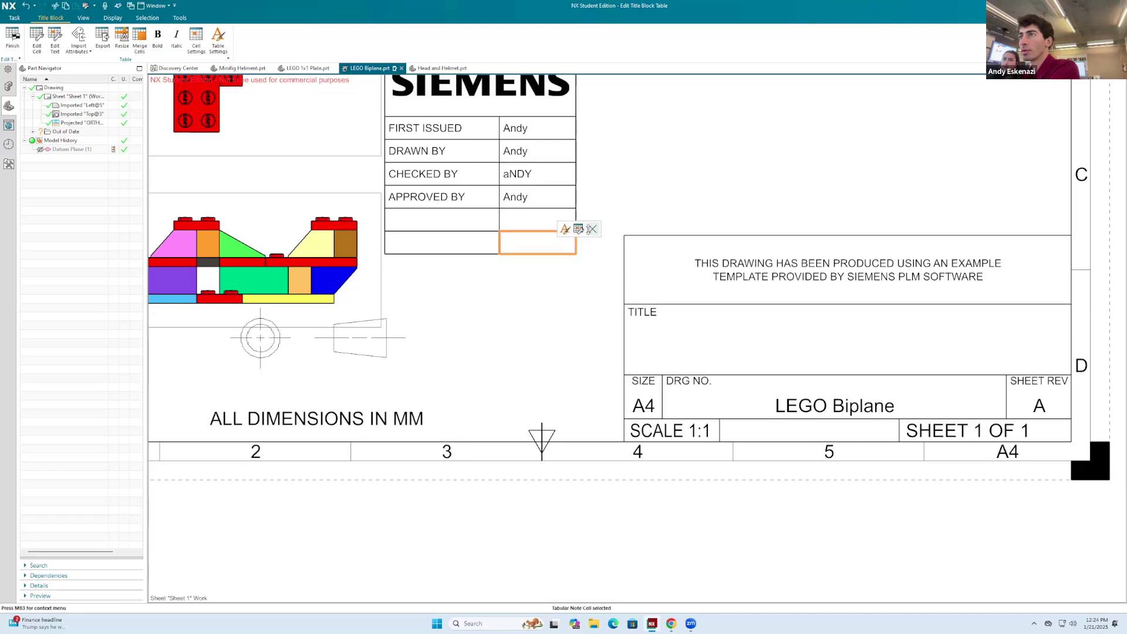
drag(546, 219, 459, 129)
key(Delete)
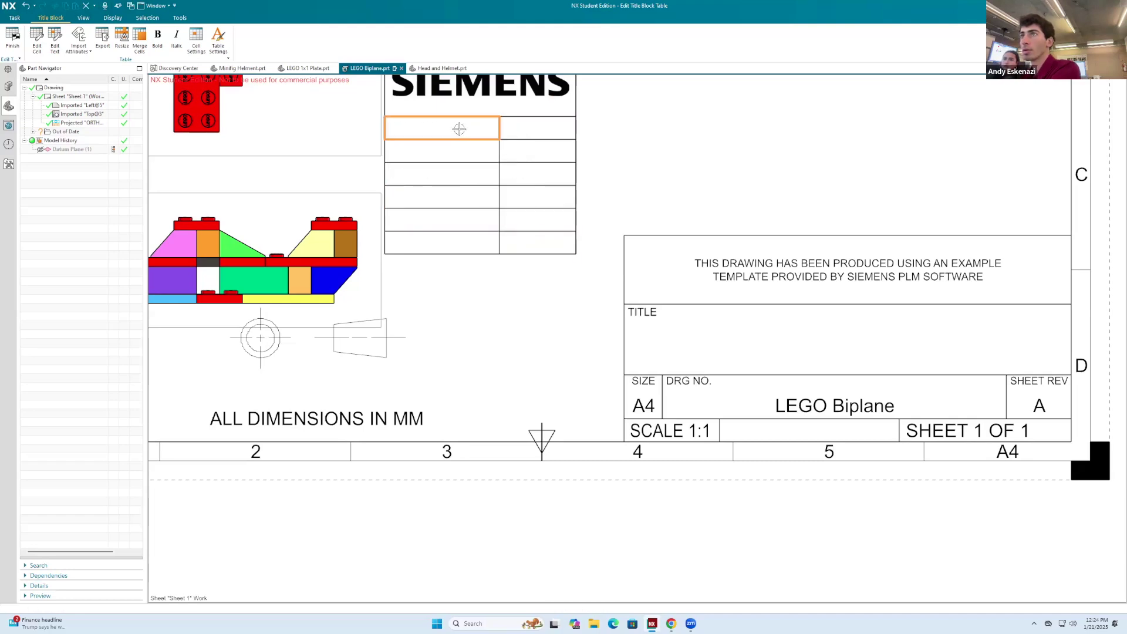
scroll(459, 129, down, 3)
click(490, 200)
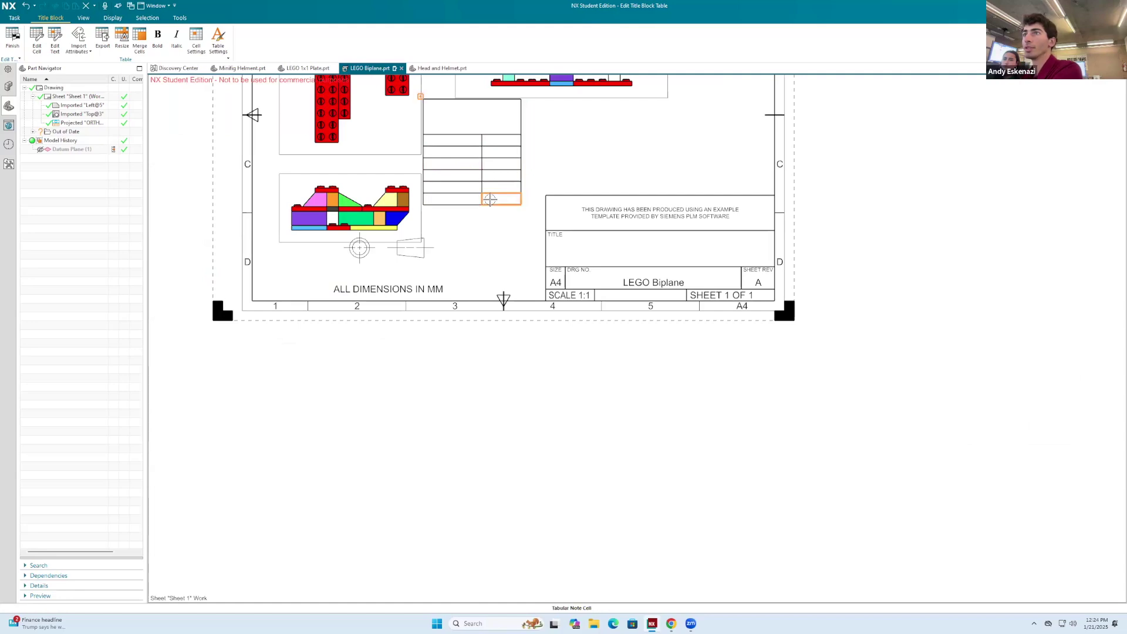
right_click(491, 199)
click(439, 112)
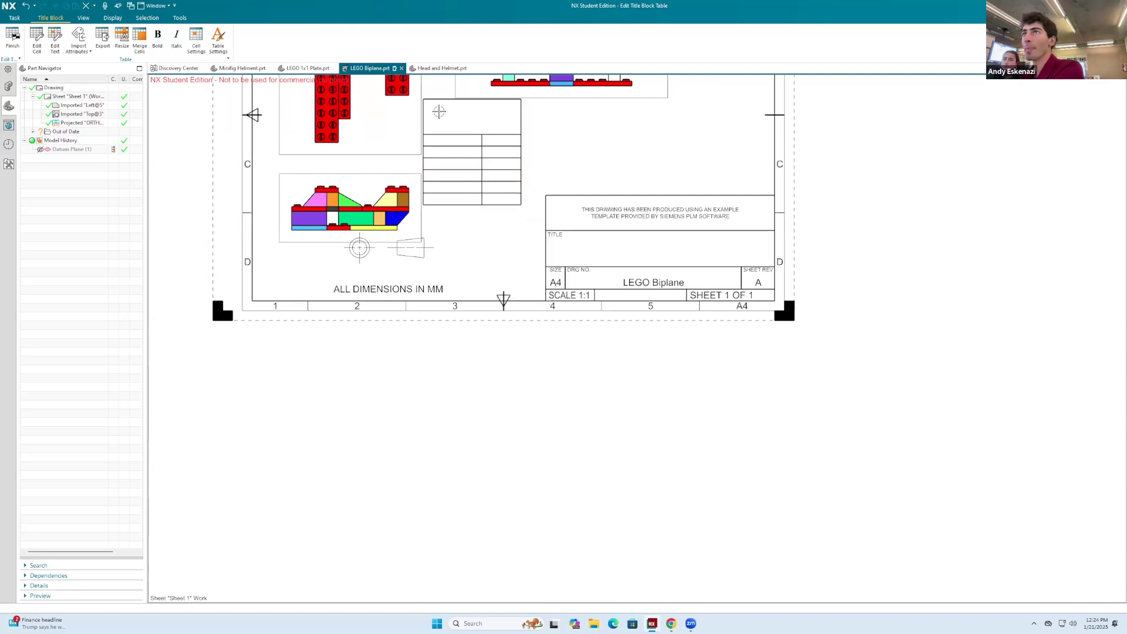
Narrow the emptied logo and approvals table to a thin strip and move it close beside the remaining title block.
drag(423, 111, 475, 118)
click(481, 107)
scroll(482, 107, up, 5)
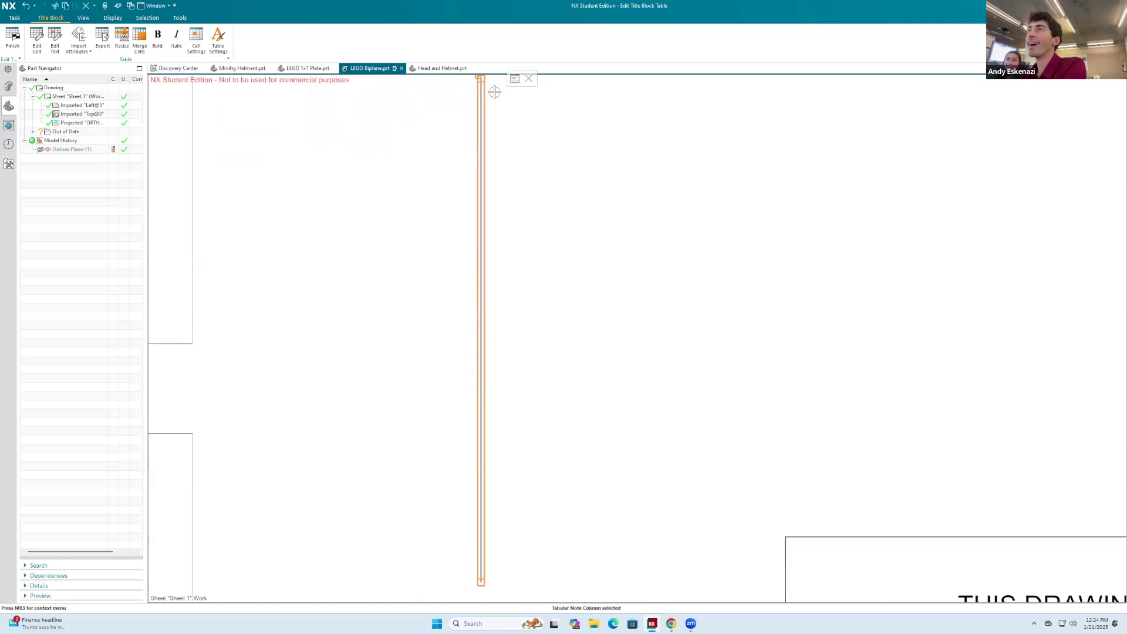
scroll(490, 89, down, 5)
drag(491, 89, 654, 470)
scroll(636, 400, down, 5)
scroll(636, 297, up, 5)
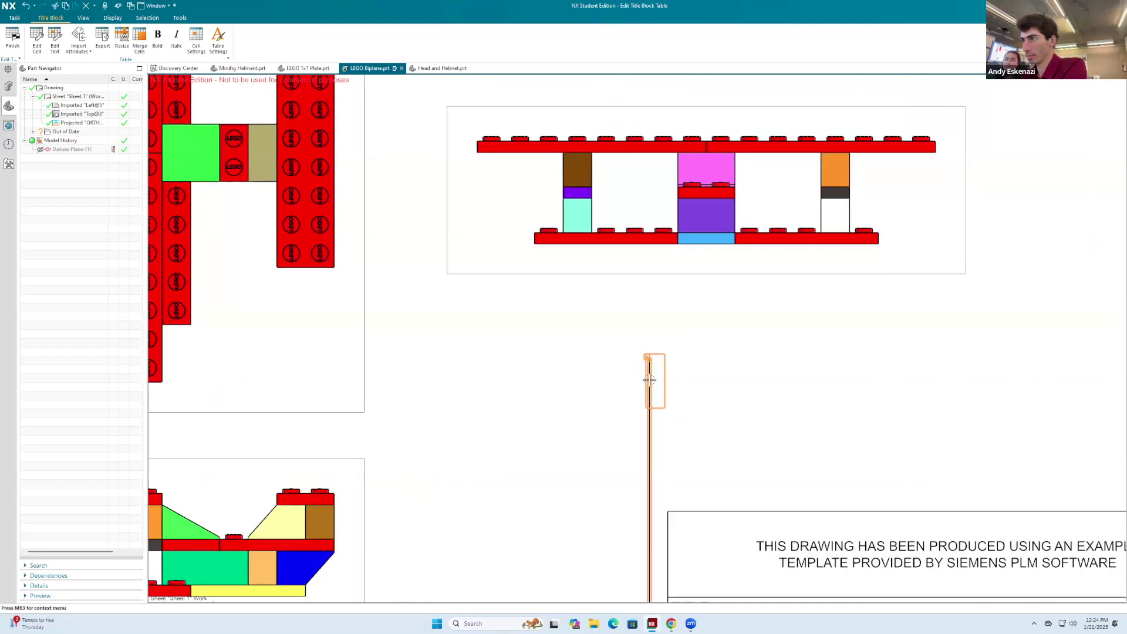
Try to edit and delete the thin leftover table strip beside the title block.
right_click(648, 380)
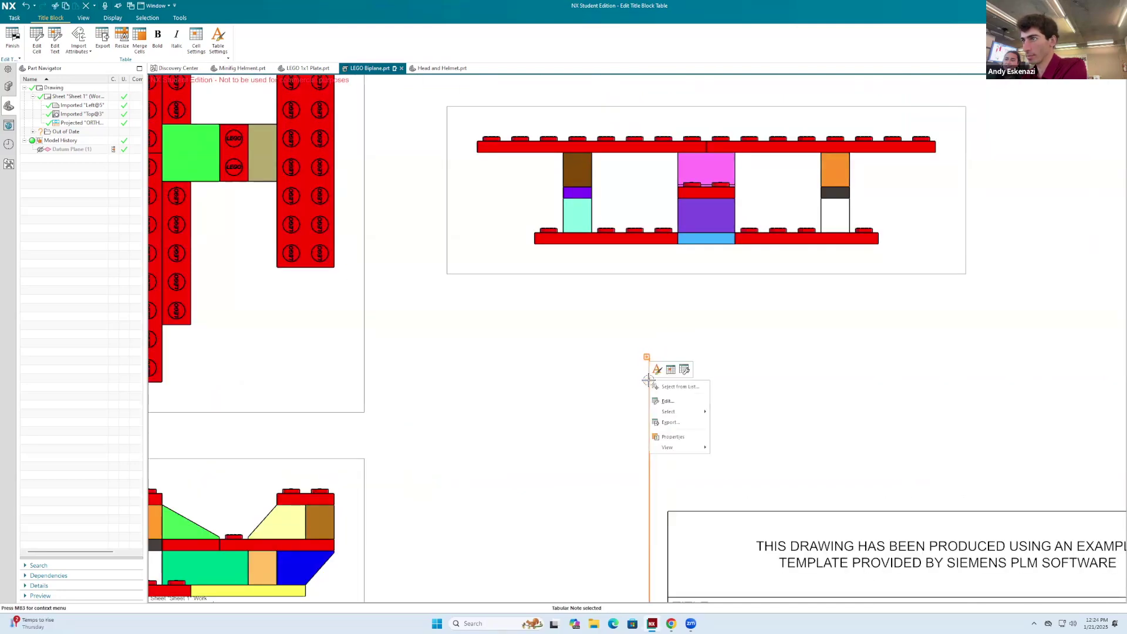
click(671, 402)
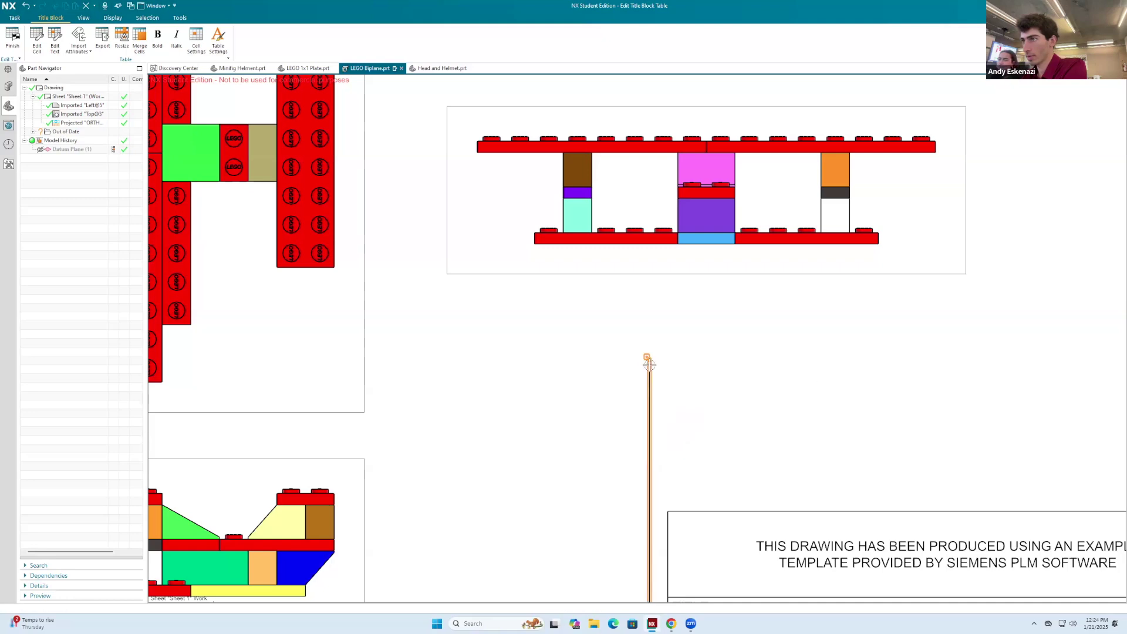
double_click(649, 365)
key(Escape)
scroll(650, 363, up, 5)
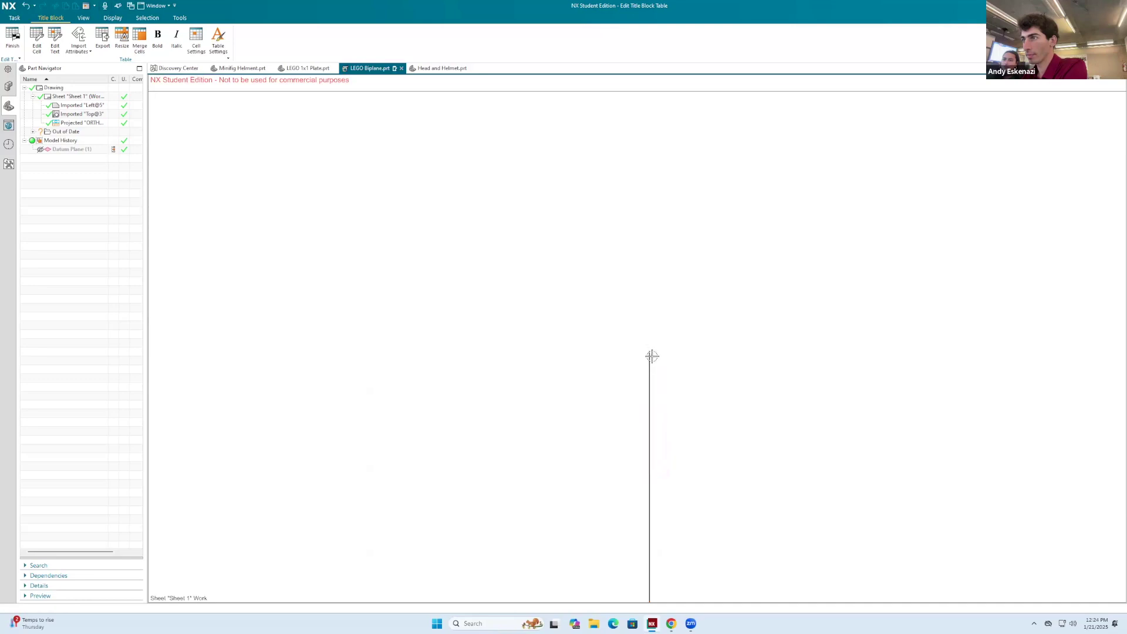
click(647, 348)
right_click(647, 348)
click(646, 348)
click(647, 348)
key(Delete)
click(649, 355)
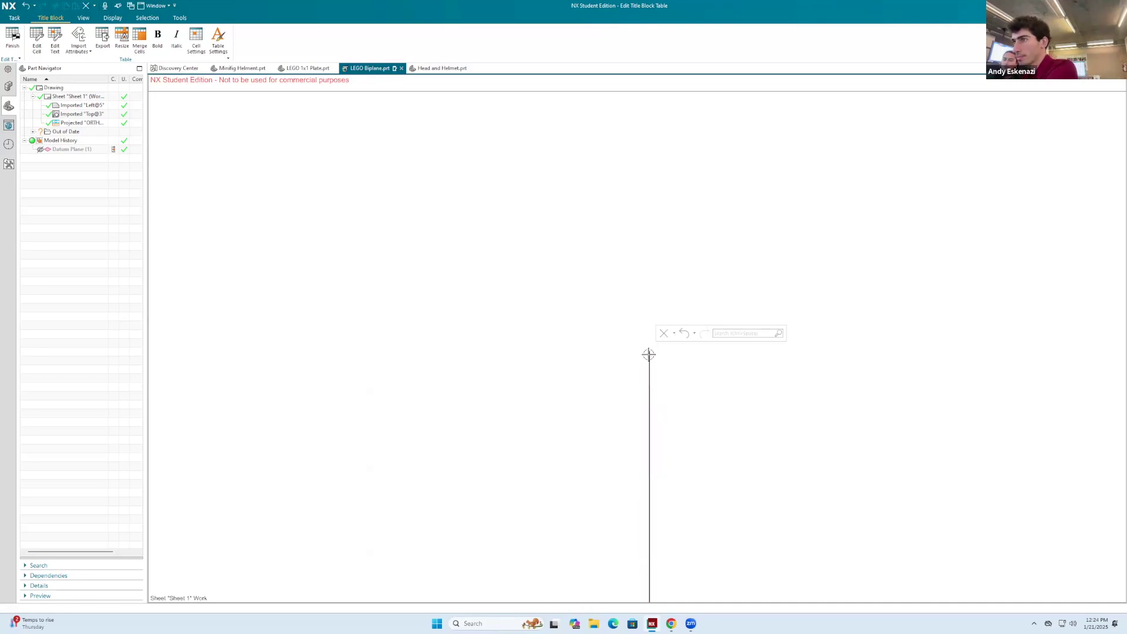
double_click(649, 354)
key(Delete)
key(Escape)
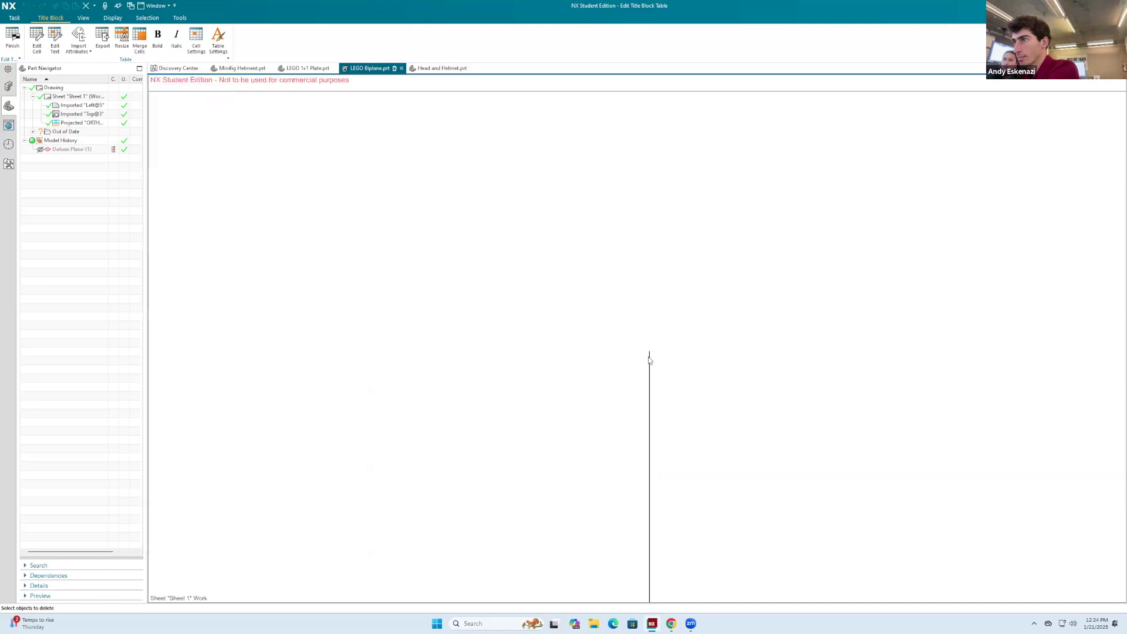
key(Escape)
Replace the Siemens template notice in the title block's uppermost cell with the text "How to CAD".
scroll(674, 352, down, 8)
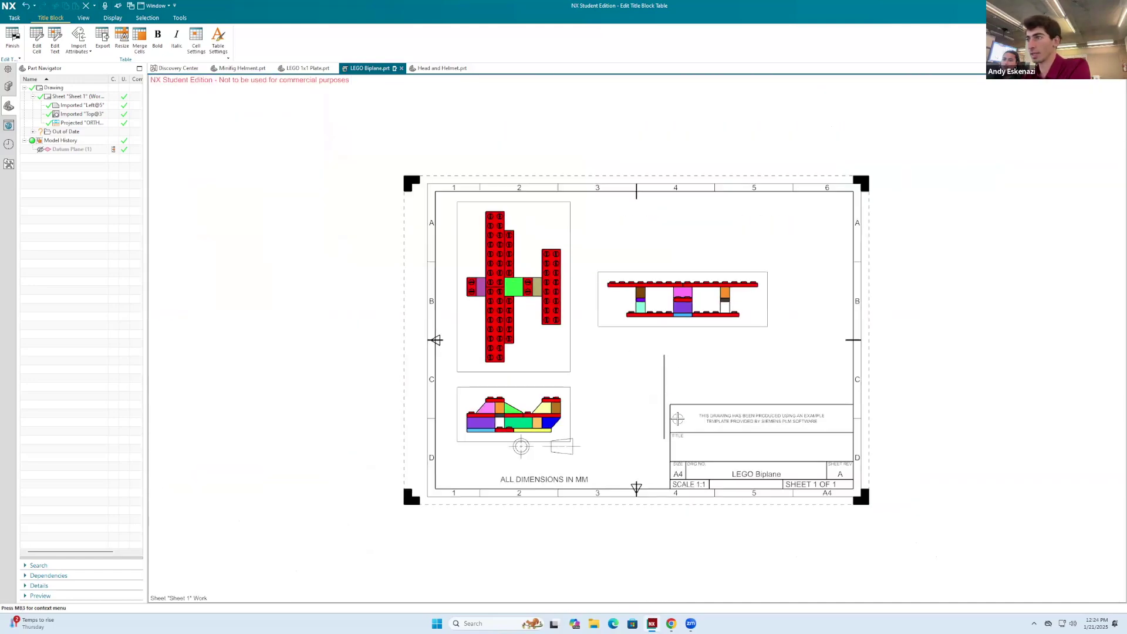
scroll(681, 418, up, 2)
click(715, 416)
right_click(756, 412)
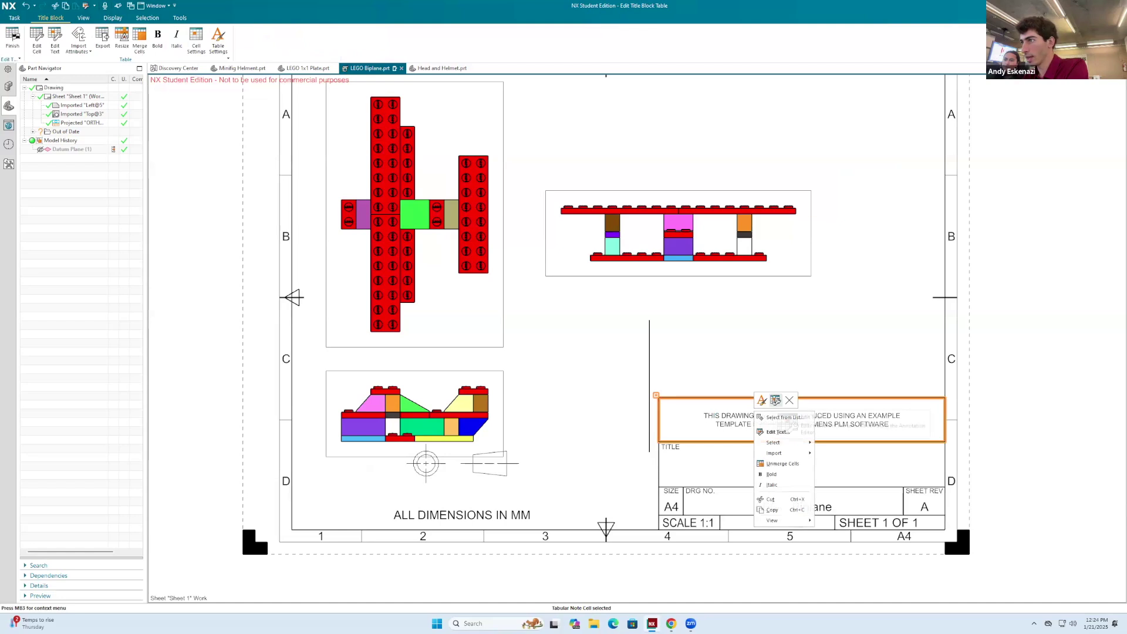
click(775, 401)
double_click(202, 114)
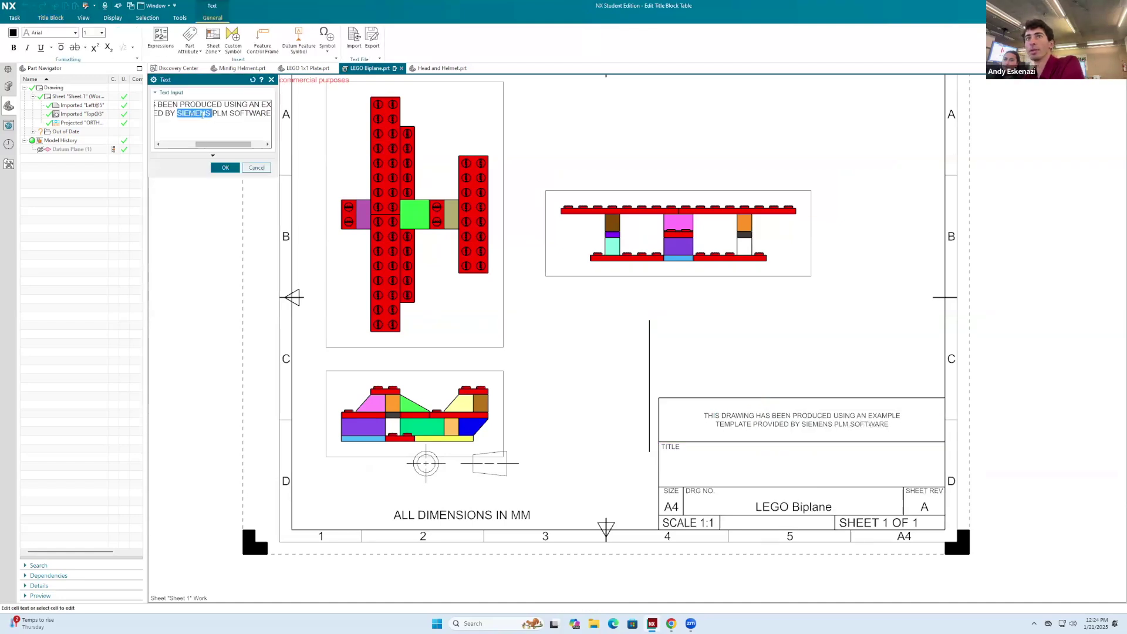
triple_click(202, 114)
key(ctrl+a)
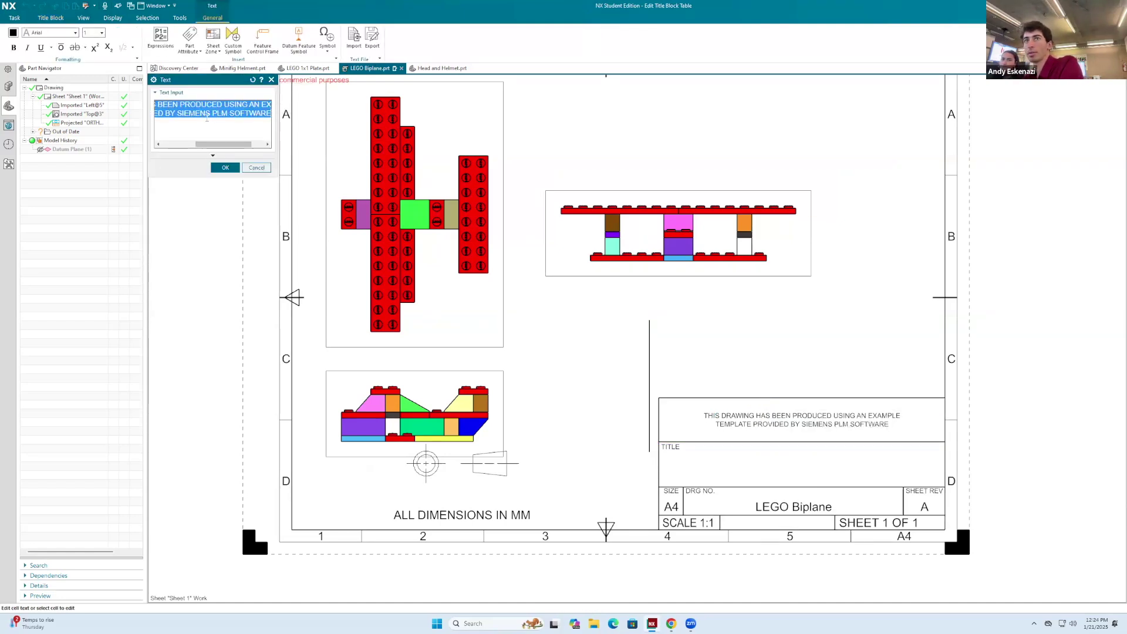
text(How to CAD)
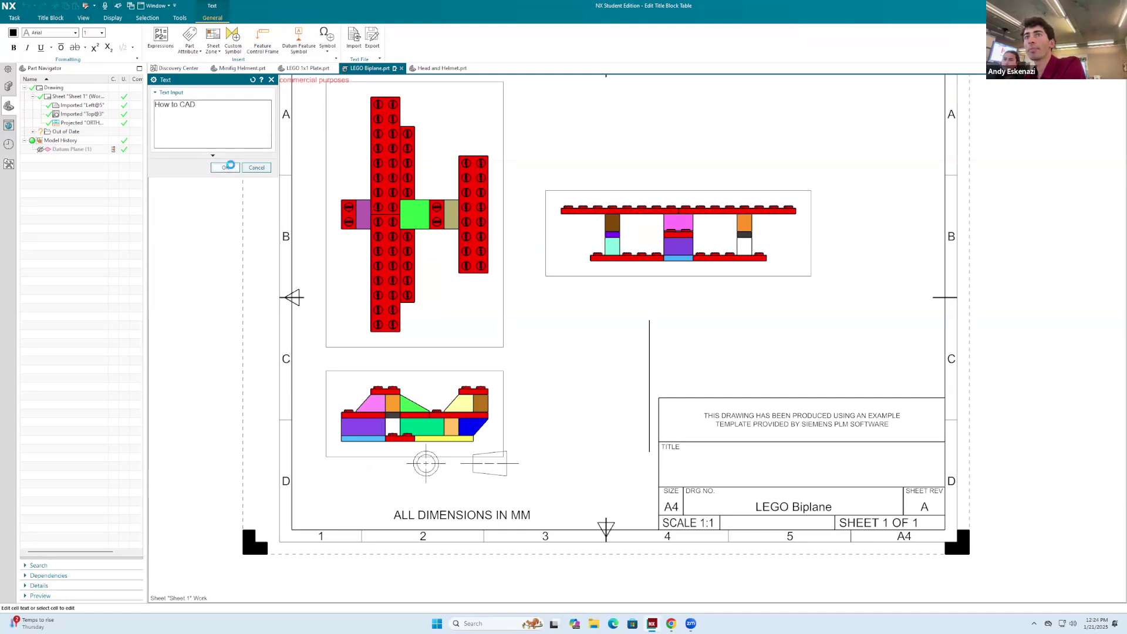
Set the text height of the "How to CAD" cell to 5.
click(813, 415)
right_click(820, 416)
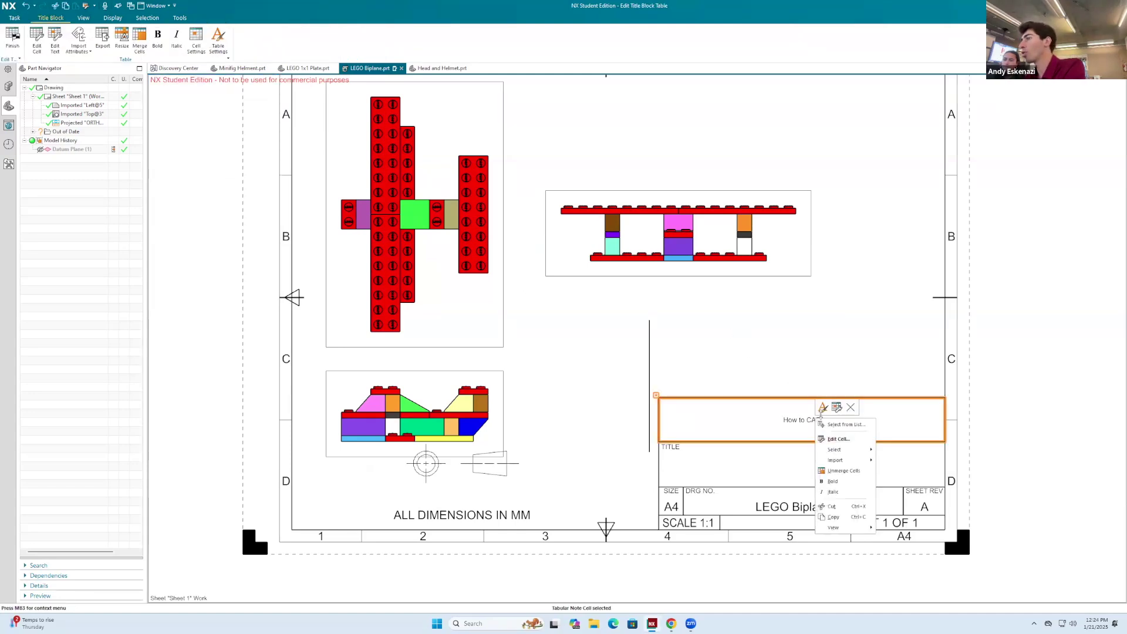
click(823, 407)
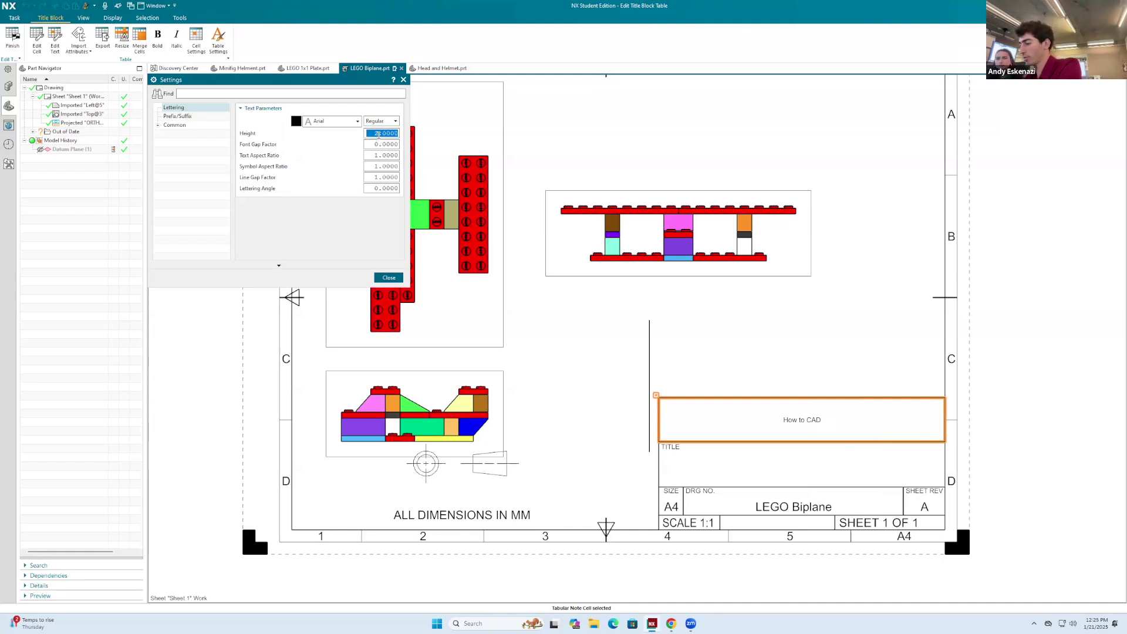
key(Return)
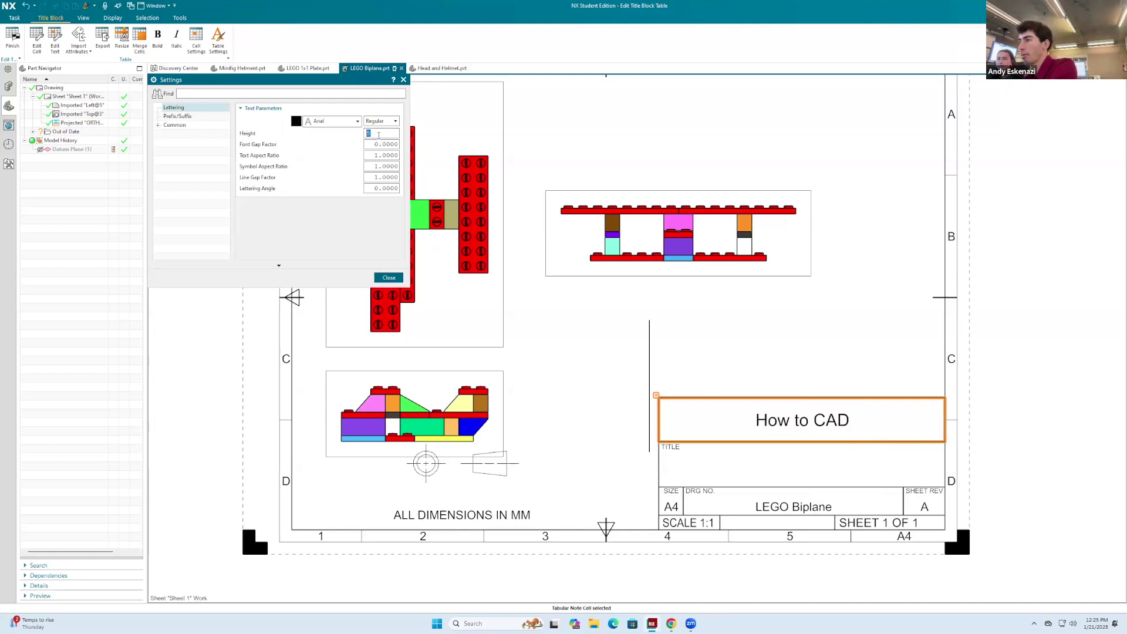
click(389, 277)
Enter "LEGO Airplane" in the title block's empty TITLE cell.
click(800, 466)
right_click(800, 465)
click(808, 452)
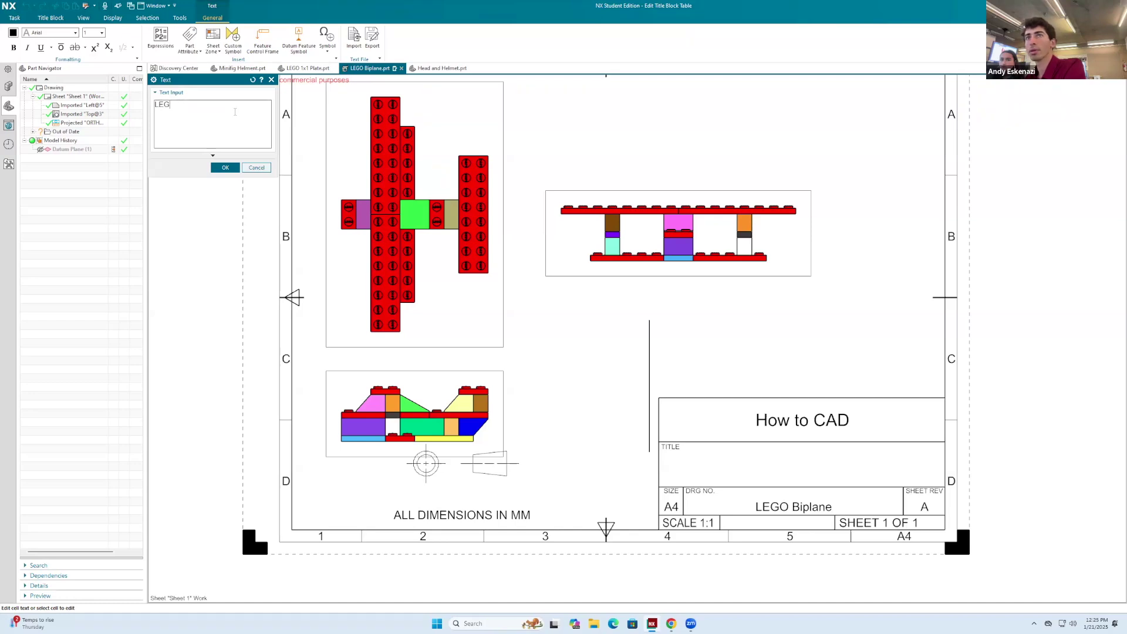
text(LEGO Airplane)
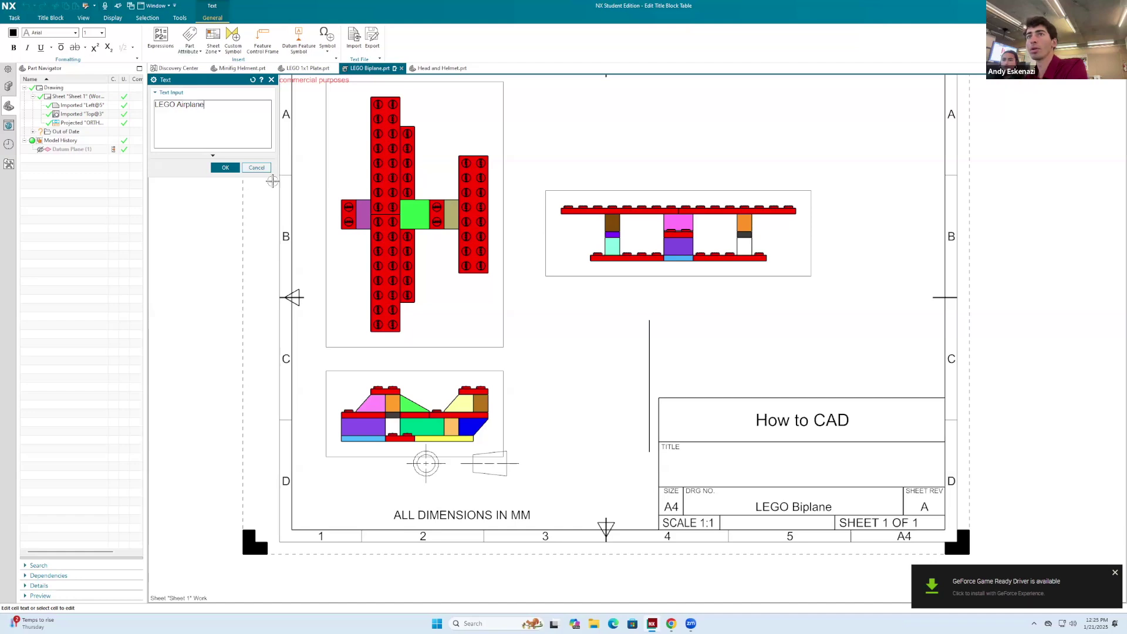
click(234, 168)
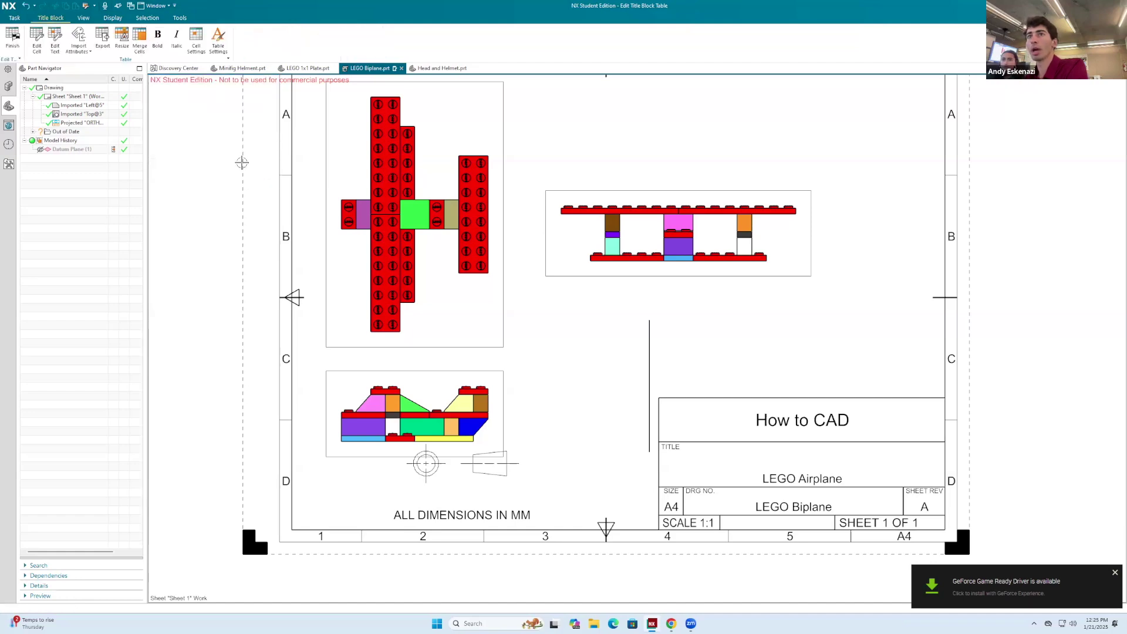
Set the "LEGO Airplane" title text to a height of 9 with Middle Center alignment.
right_click(819, 472)
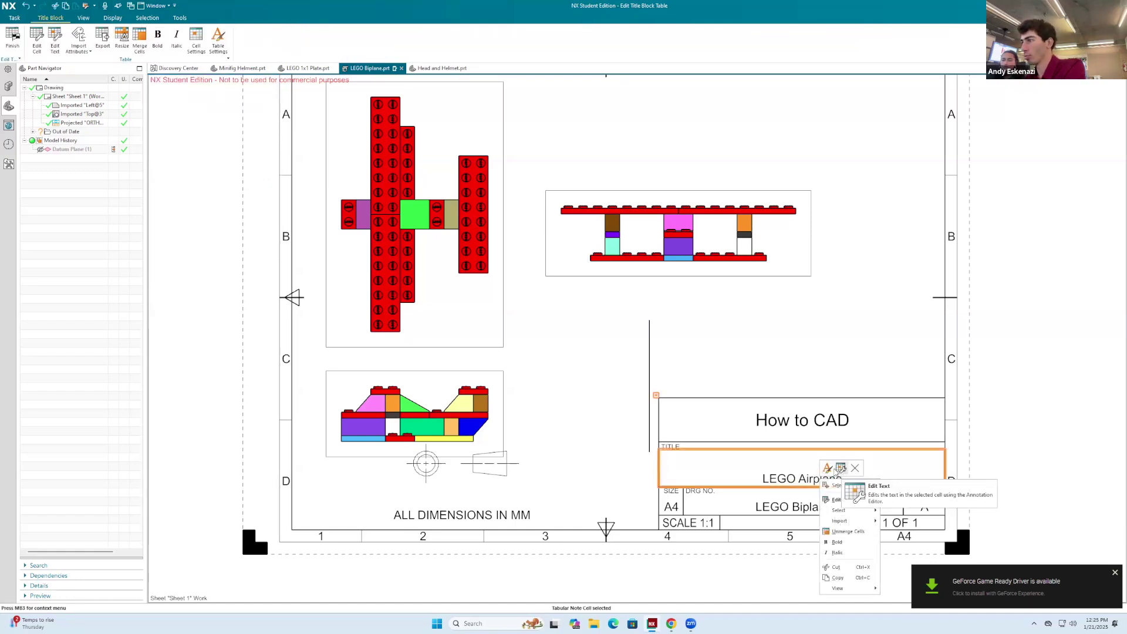
click(828, 468)
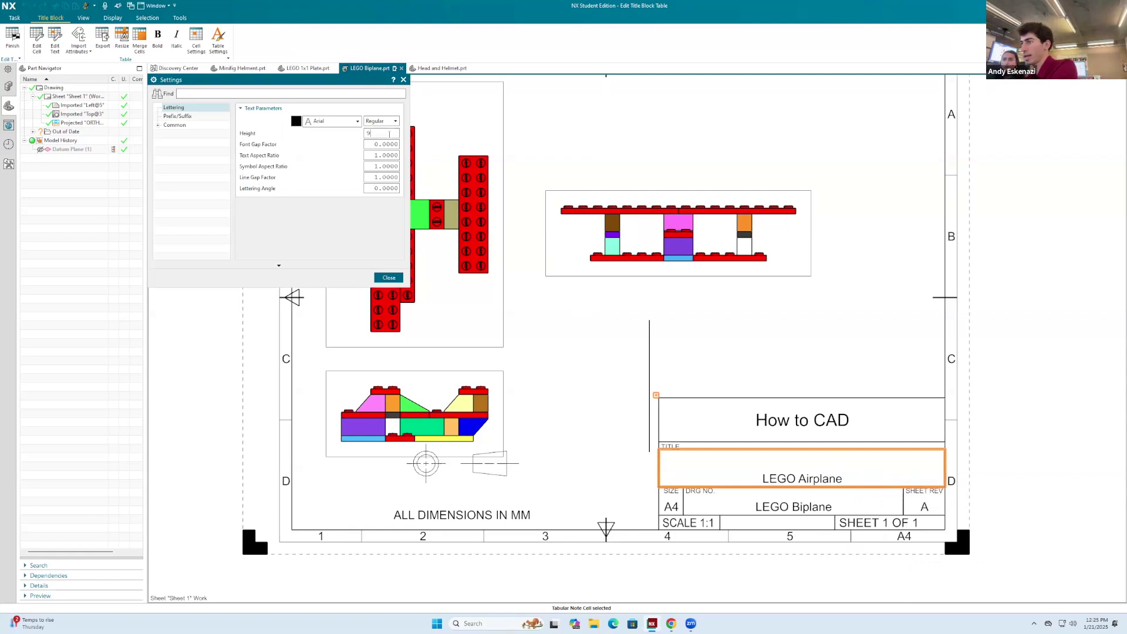
key(Return)
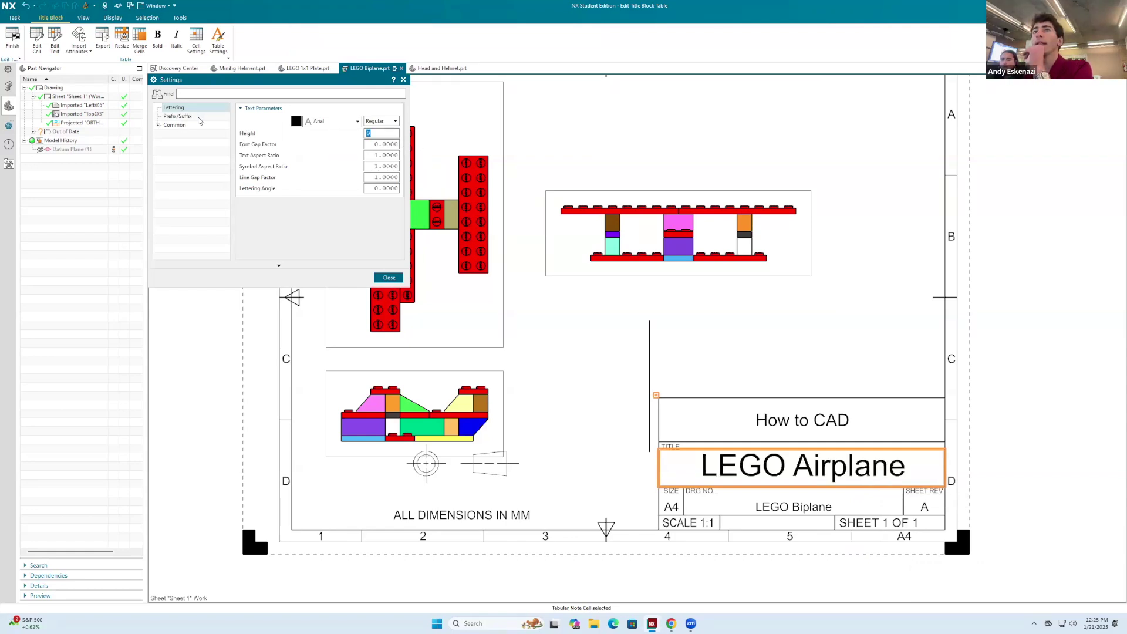
click(178, 117)
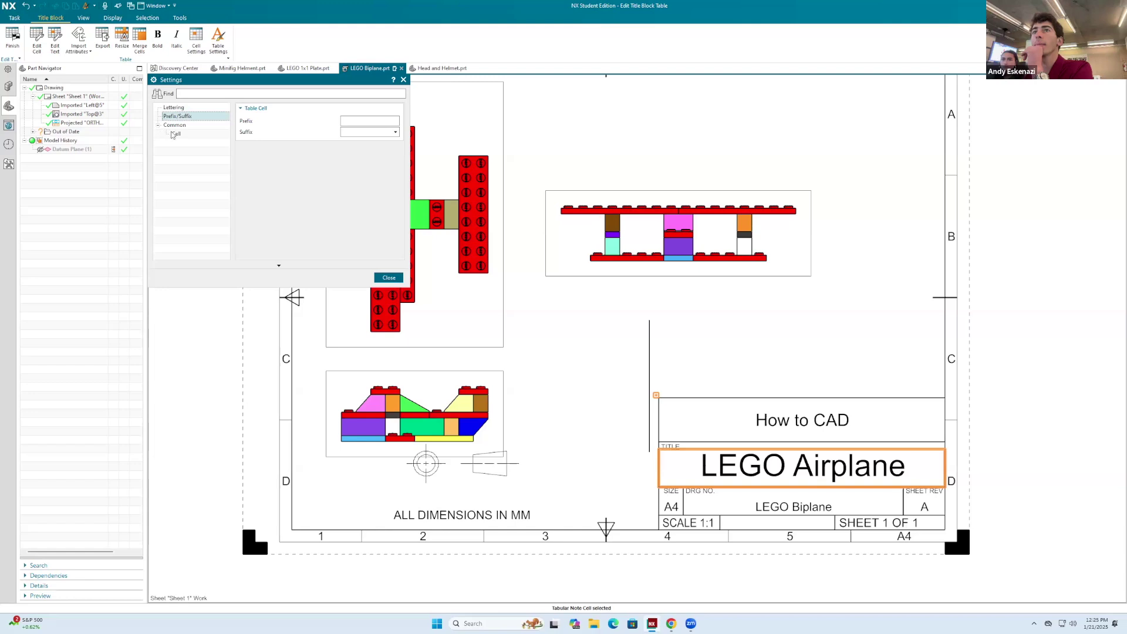
click(175, 135)
click(363, 133)
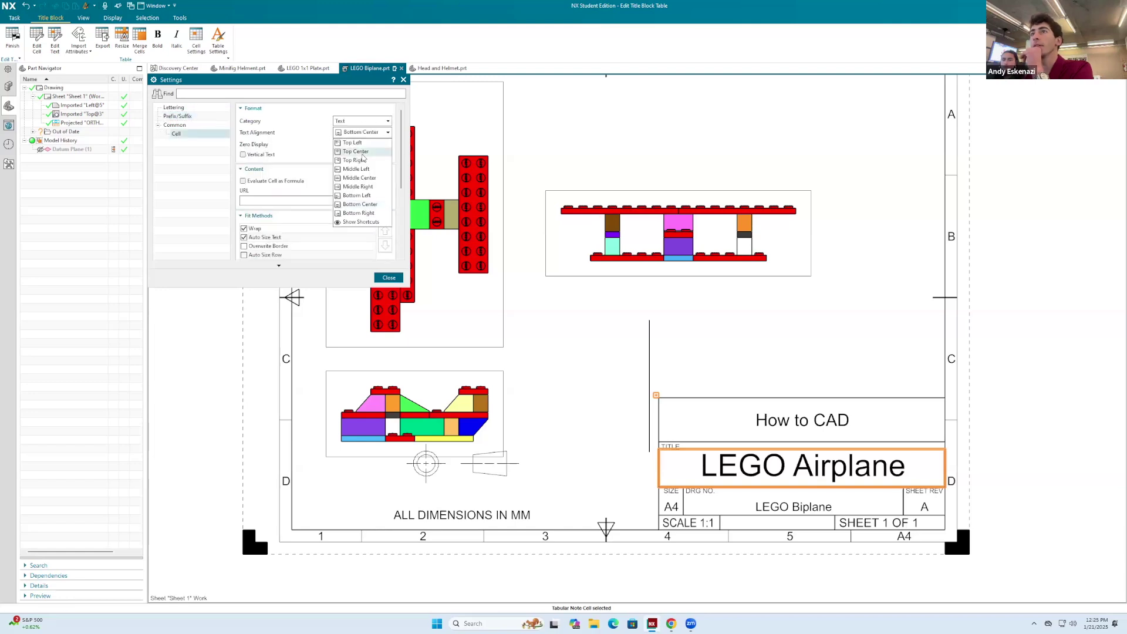
click(357, 151)
click(359, 134)
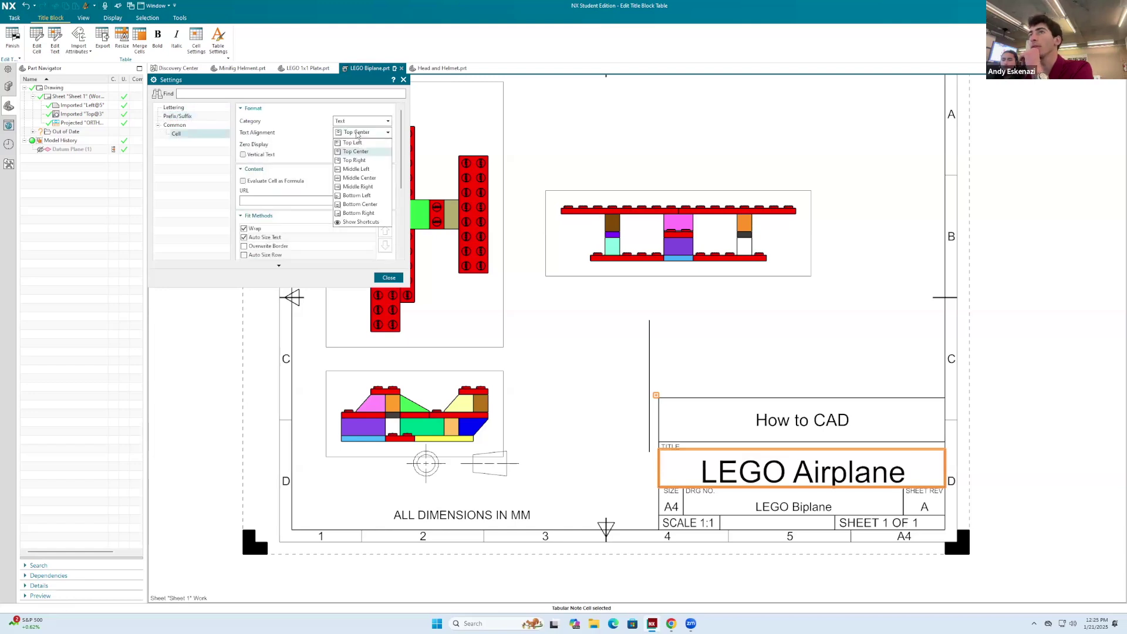
click(356, 146)
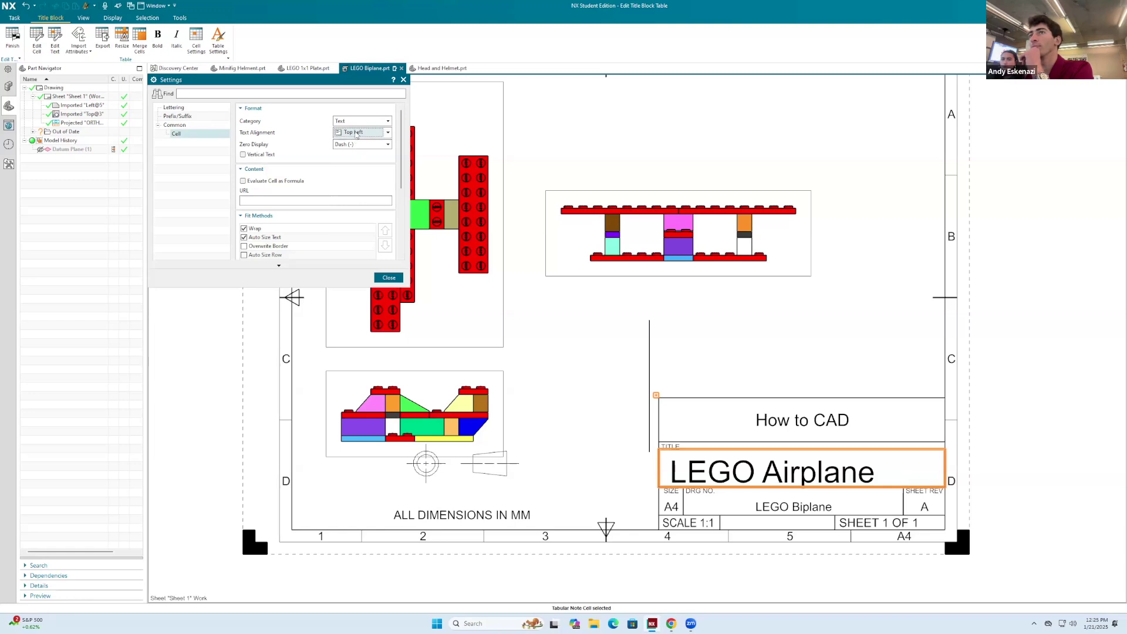
click(361, 133)
click(361, 179)
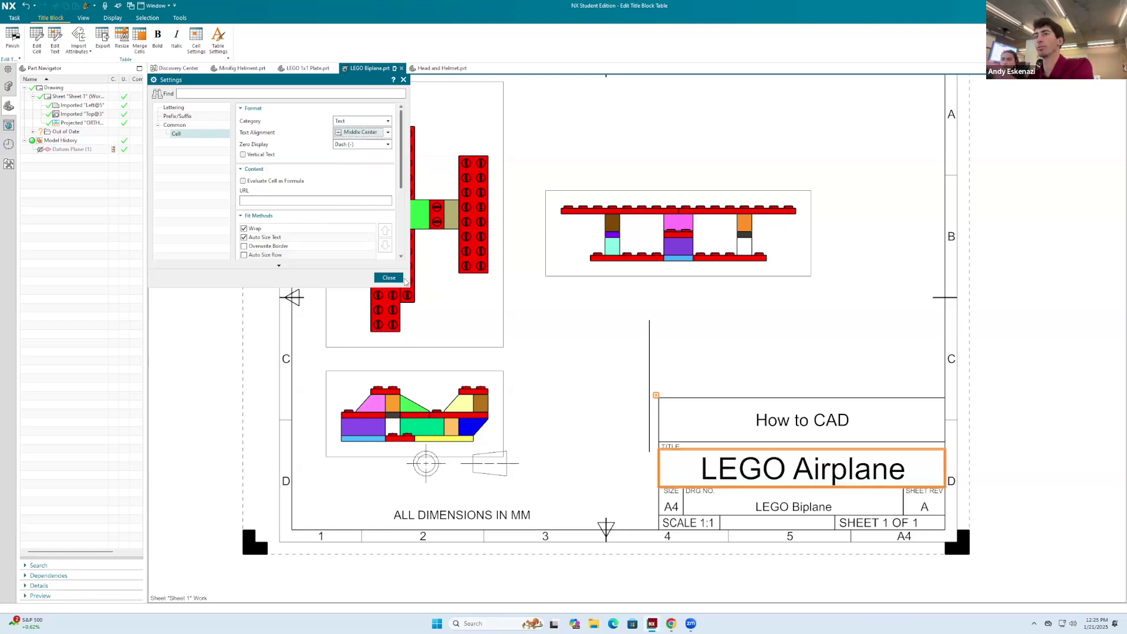
click(385, 278)
Replace the DRG NO. cell's text with "Drawing 1".
click(796, 506)
right_click(803, 504)
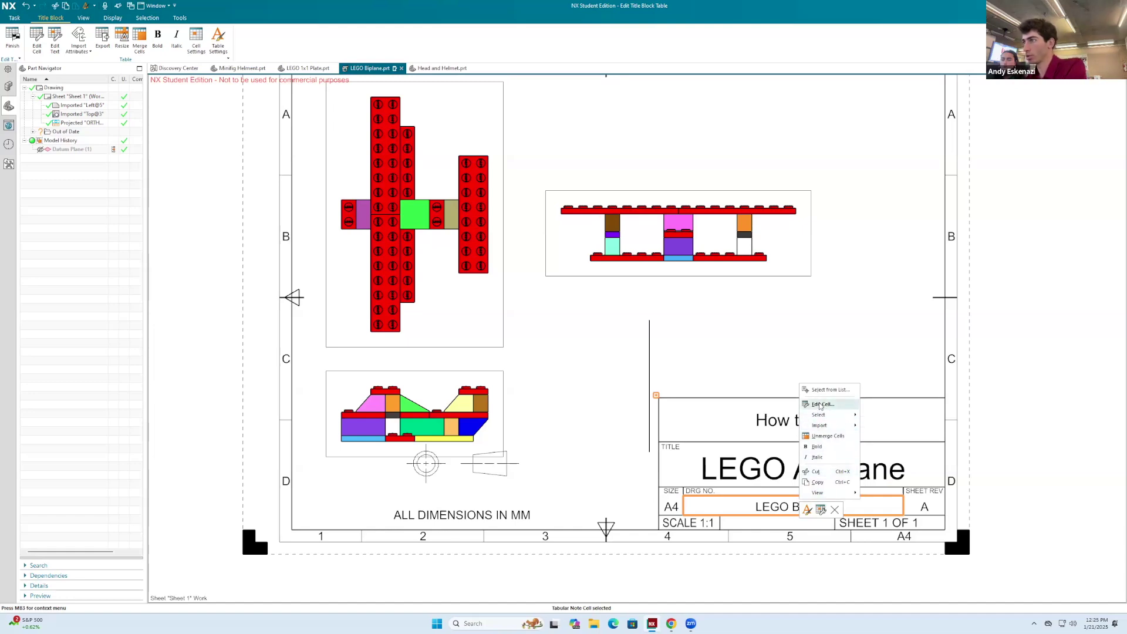
click(822, 404)
key(Escape)
right_click(810, 508)
click(827, 514)
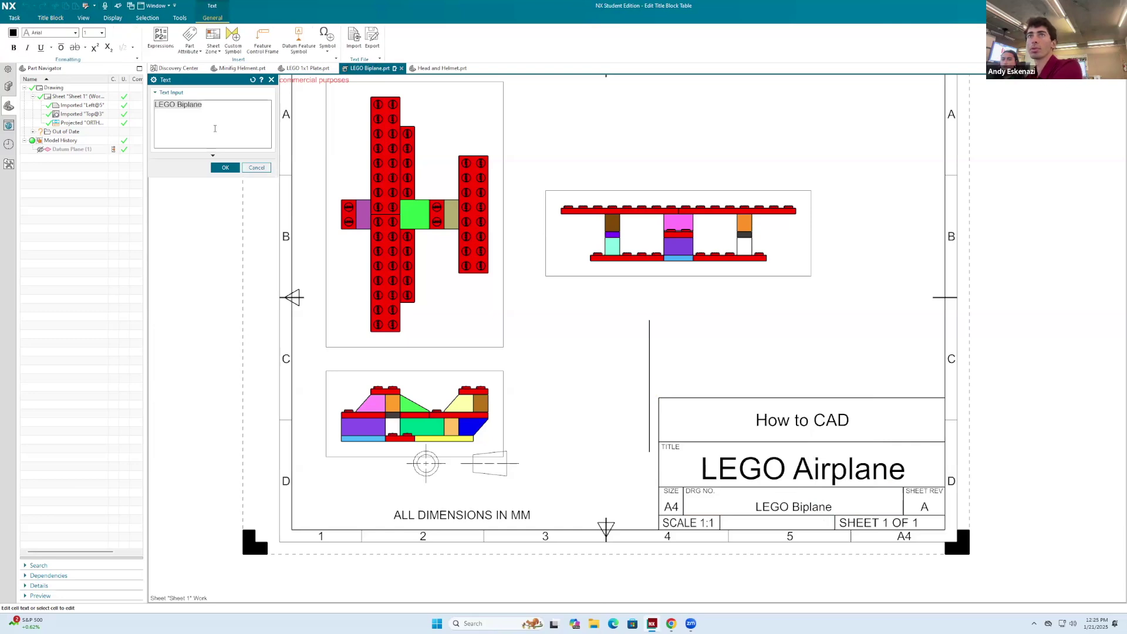
key(BackSpace)
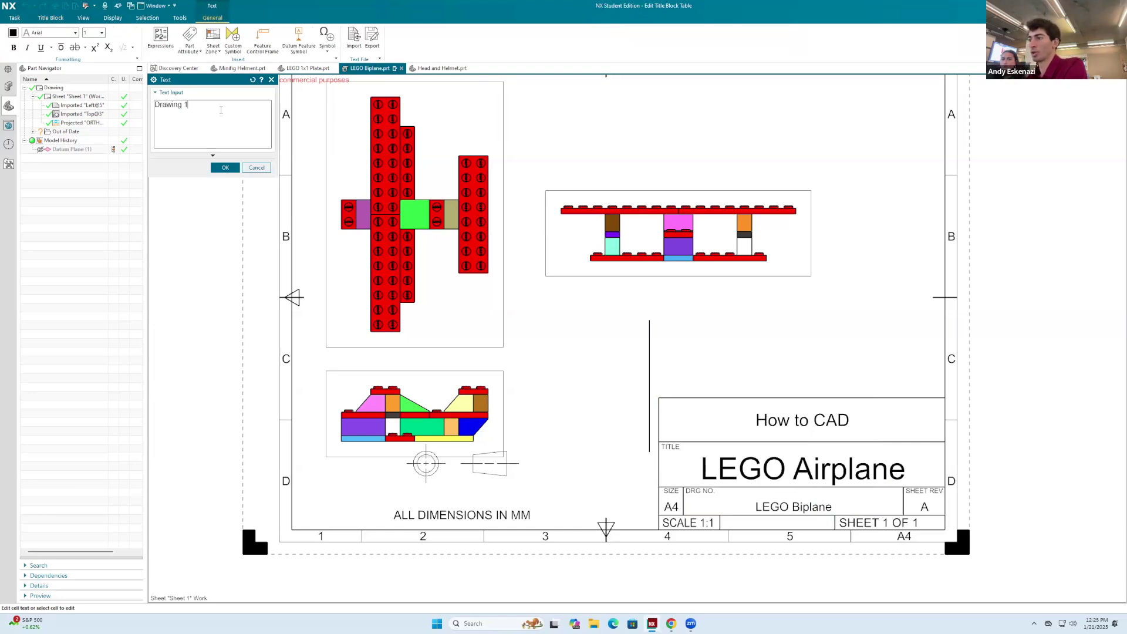
click(226, 168)
Remove the "ALL DIMENSIONS IN MM" note and the projection symbol below the side view.
click(491, 515)
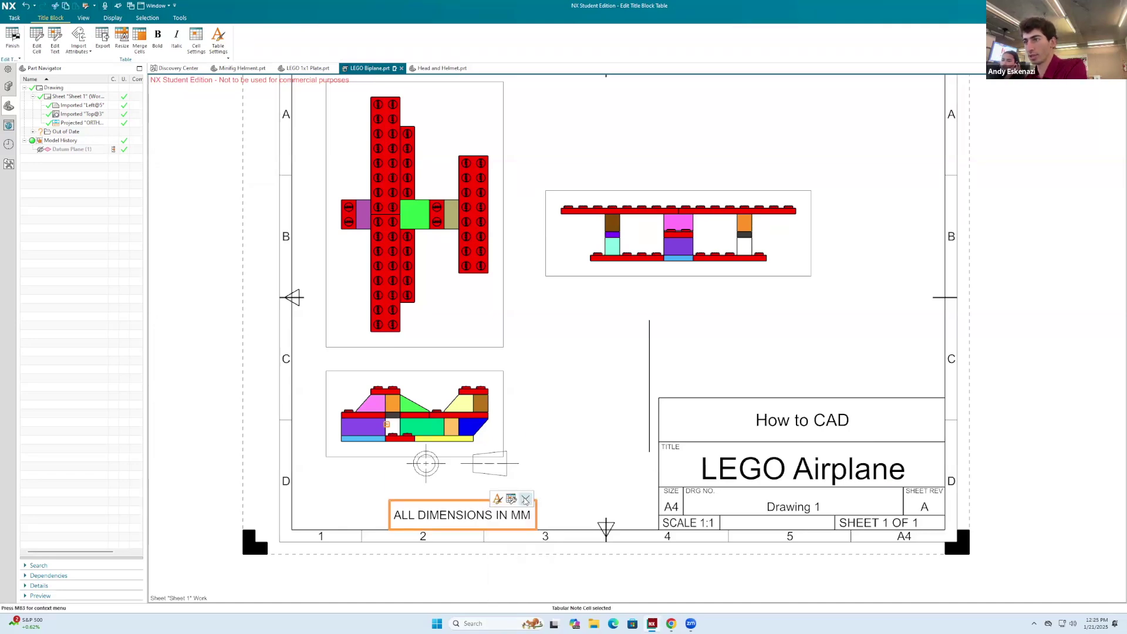
click(525, 499)
right_click(502, 437)
click(517, 470)
Change the title block's scale text to "SCALE 0.75:1".
double_click(608, 522)
right_click(609, 520)
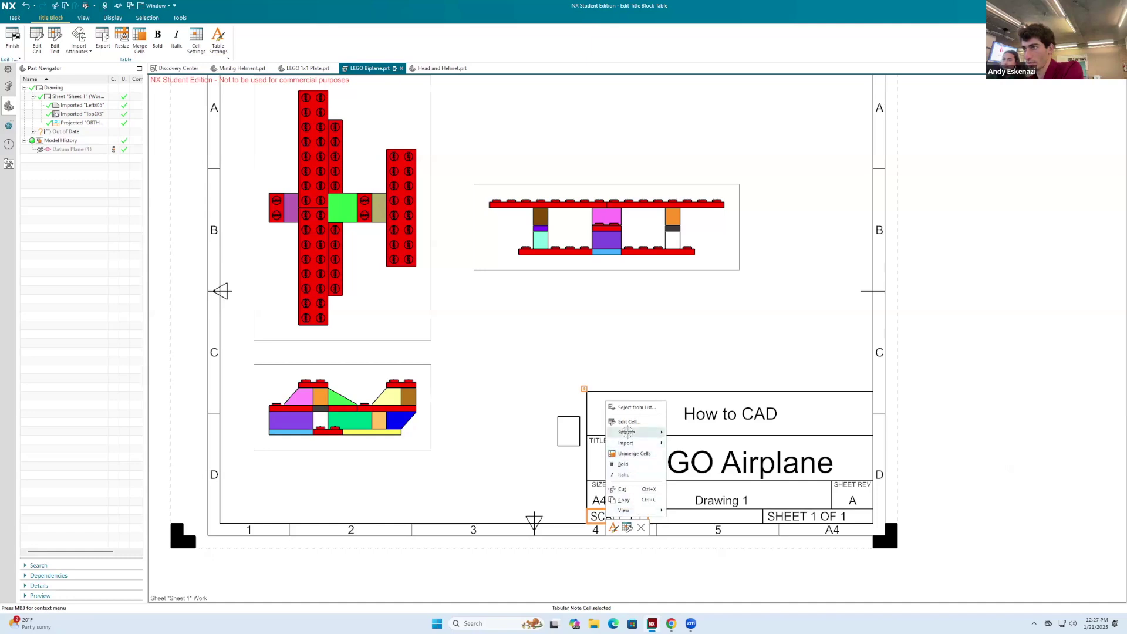
key(Escape)
click(608, 517)
right_click(608, 515)
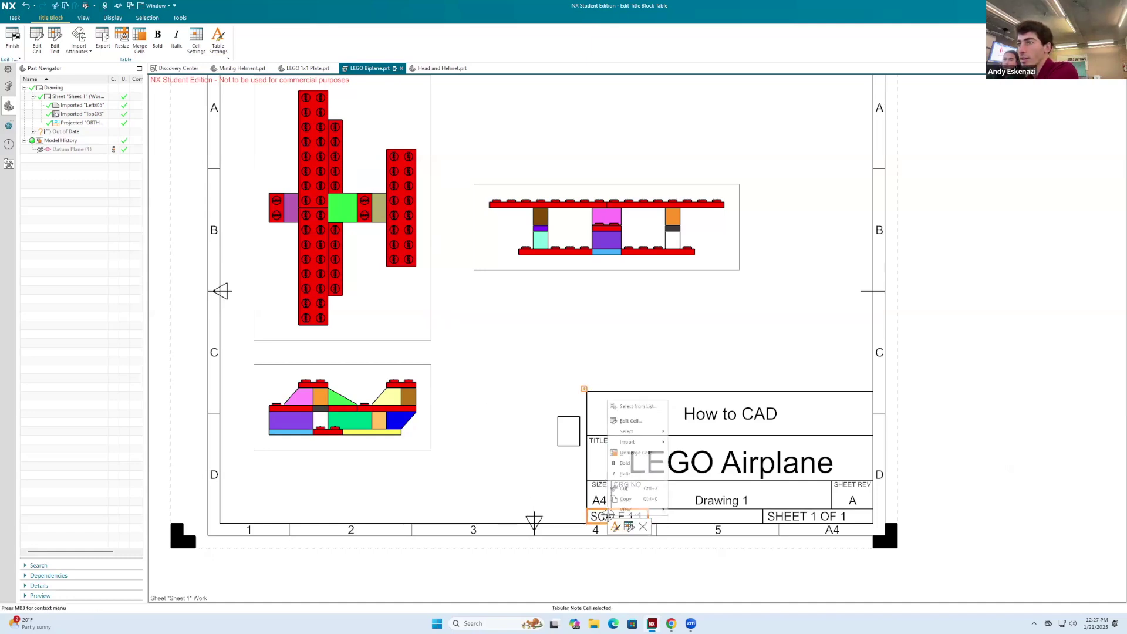
click(629, 526)
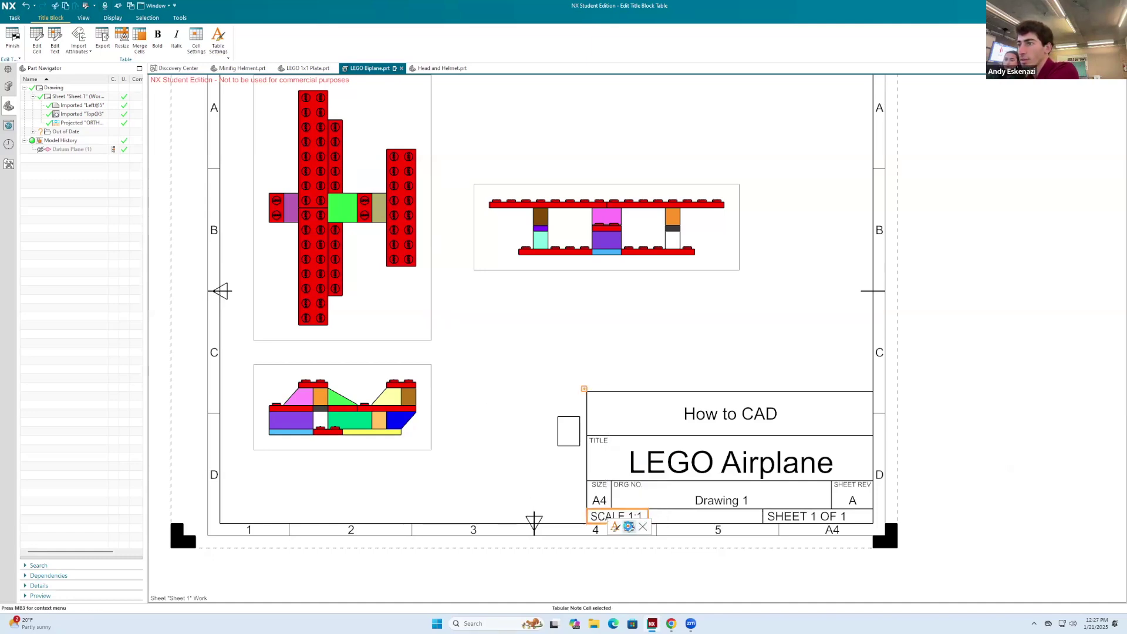
click(629, 526)
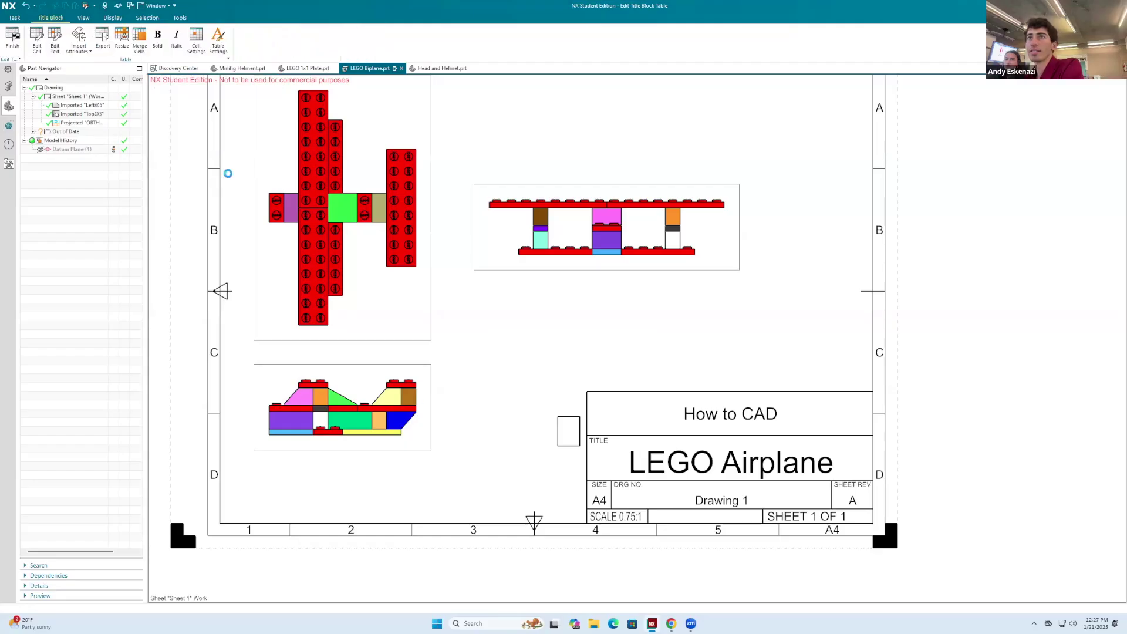
right_click(574, 431)
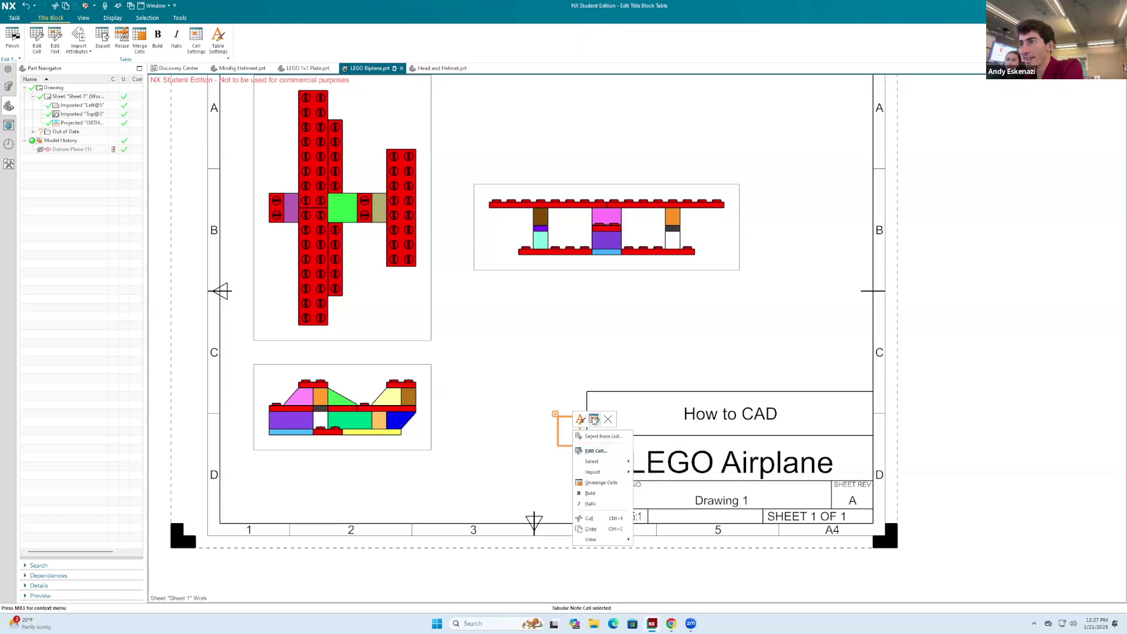
right_click(569, 425)
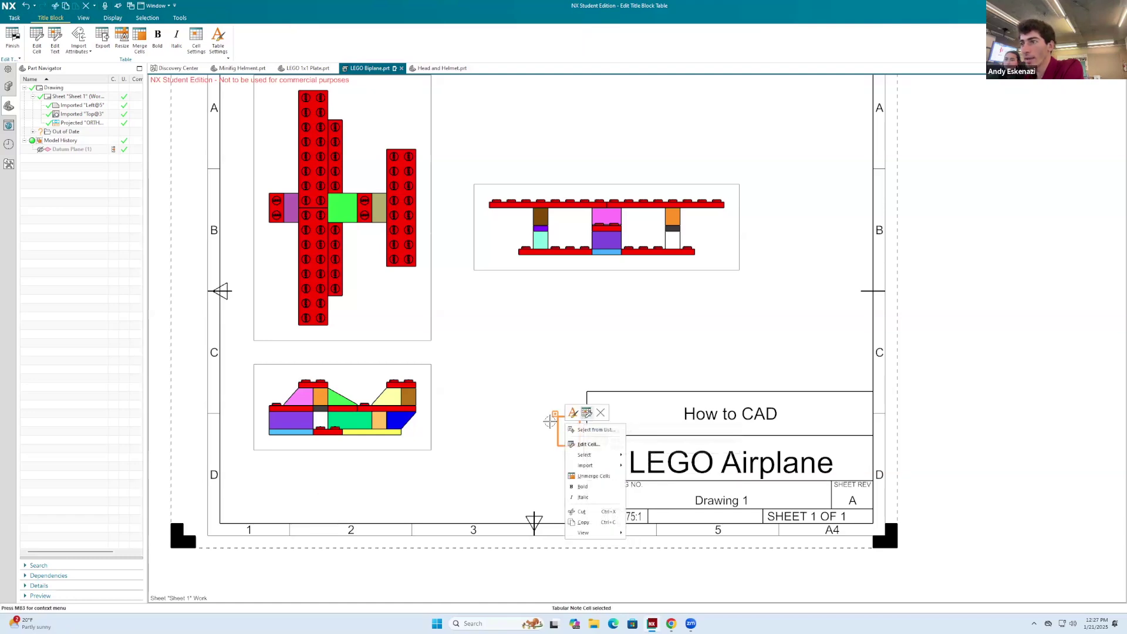
click(568, 421)
right_click(568, 416)
key(Escape)
scroll(561, 418, up, 5)
right_click(554, 447)
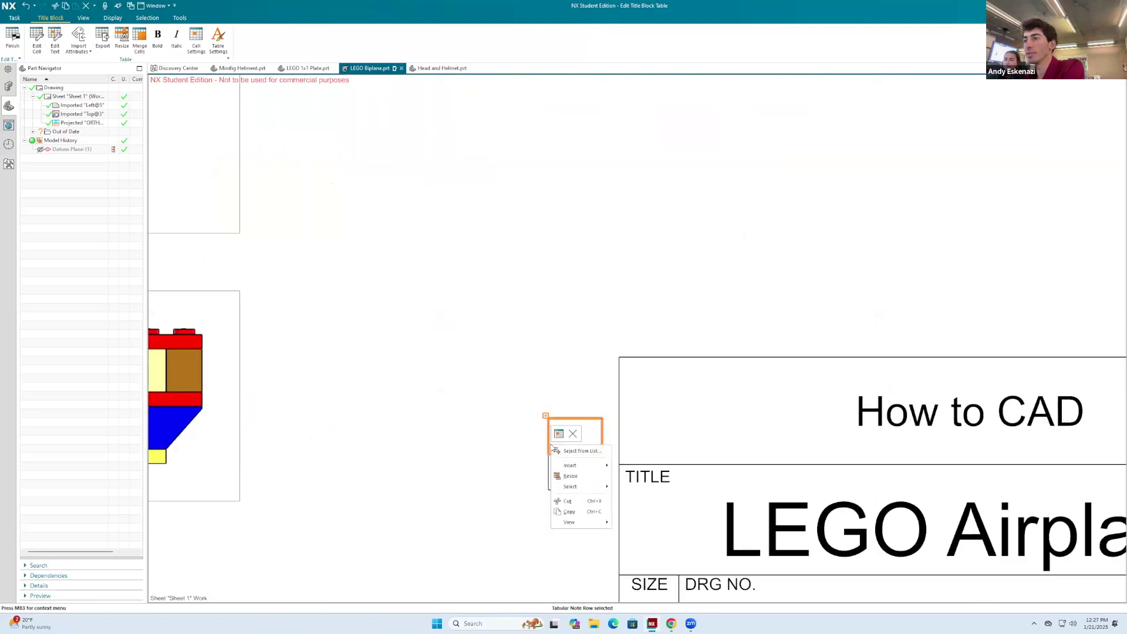
Set the border line on all sides of the empty cell beside the title block to Invisible.
click(588, 437)
right_click(586, 435)
click(608, 427)
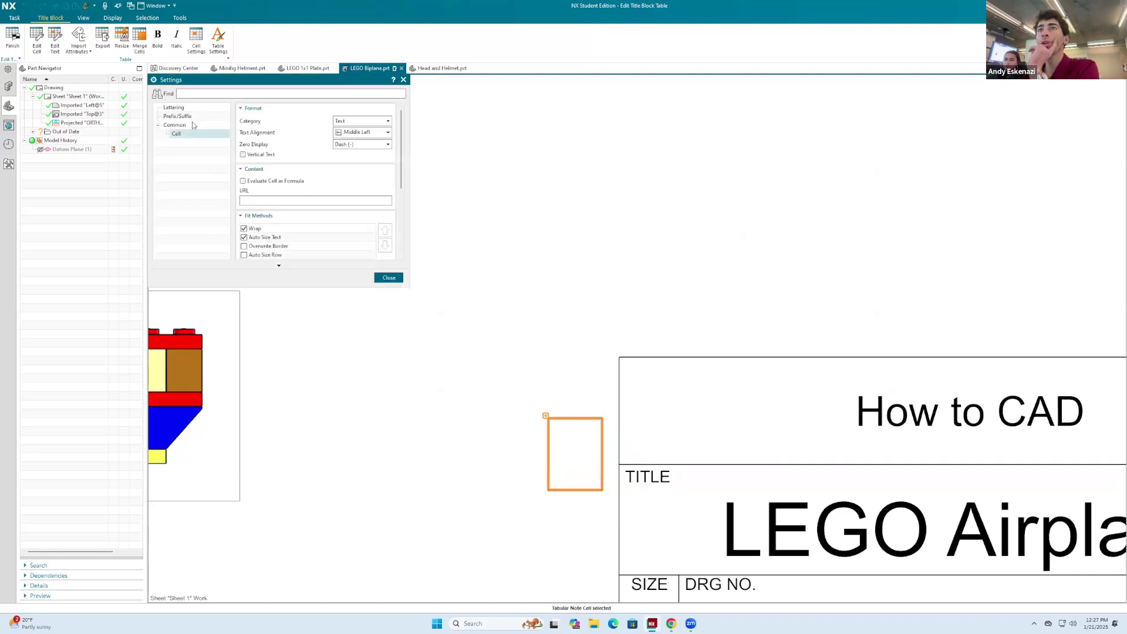
click(185, 116)
click(181, 108)
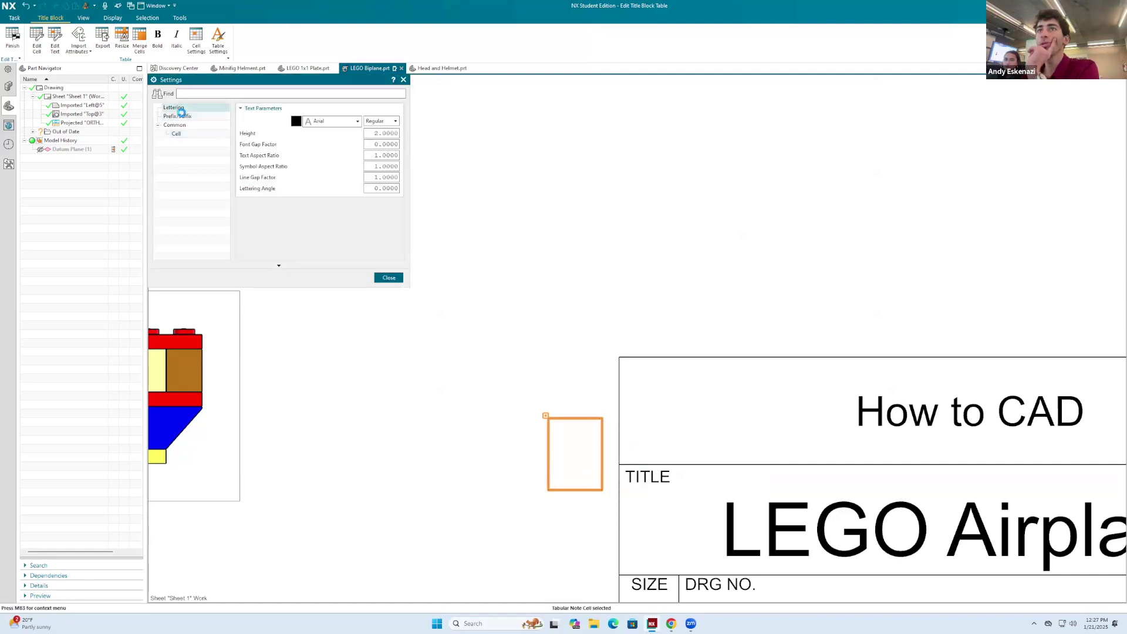
click(179, 117)
click(176, 134)
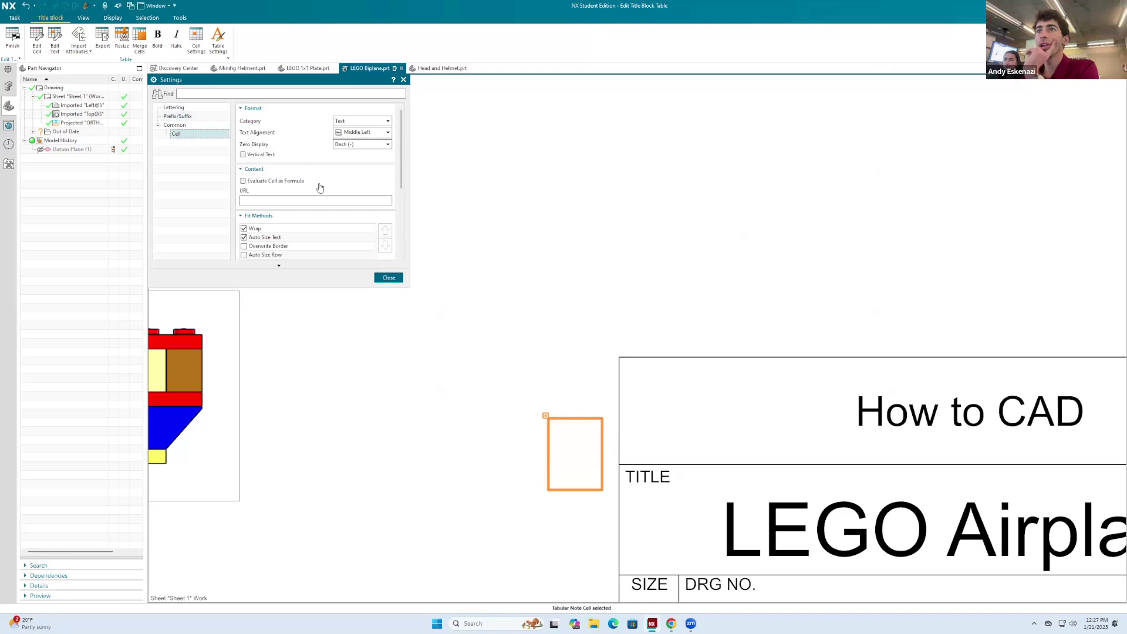
scroll(320, 188, down, 5)
click(363, 220)
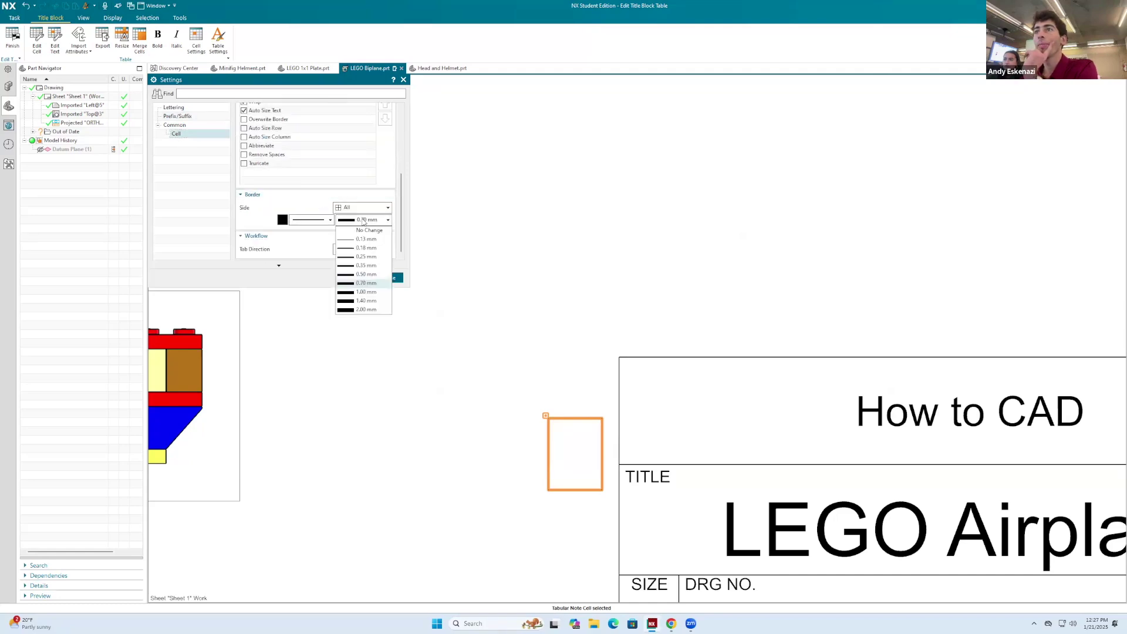
click(312, 219)
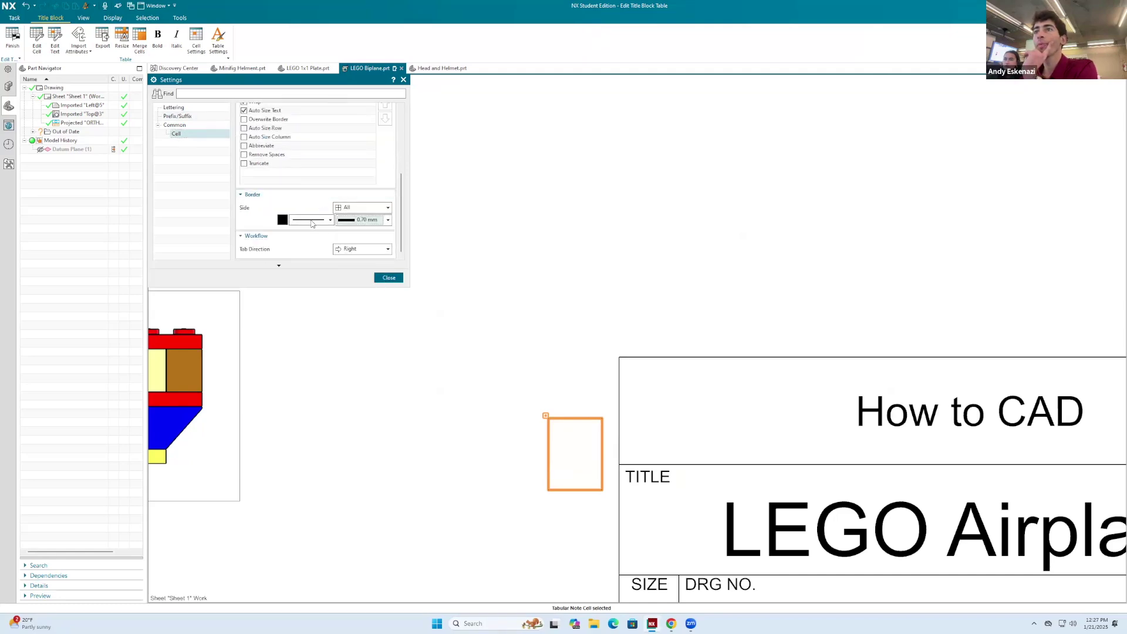
click(312, 220)
click(312, 231)
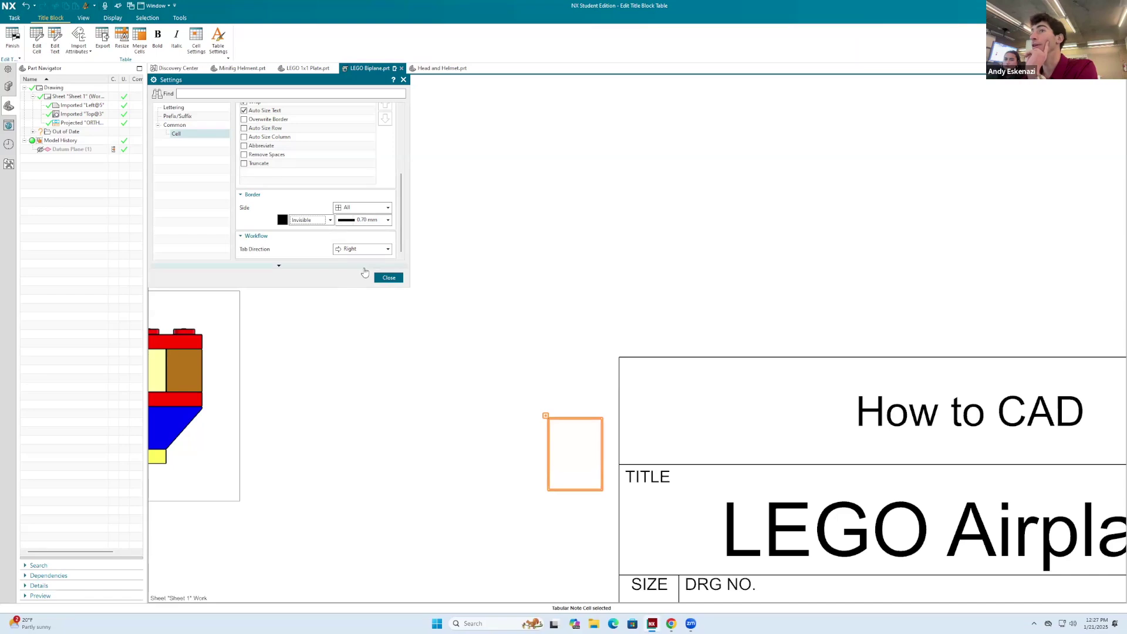
click(389, 278)
Finish editing the title block table and accept the title block definition.
scroll(547, 413, up, 4)
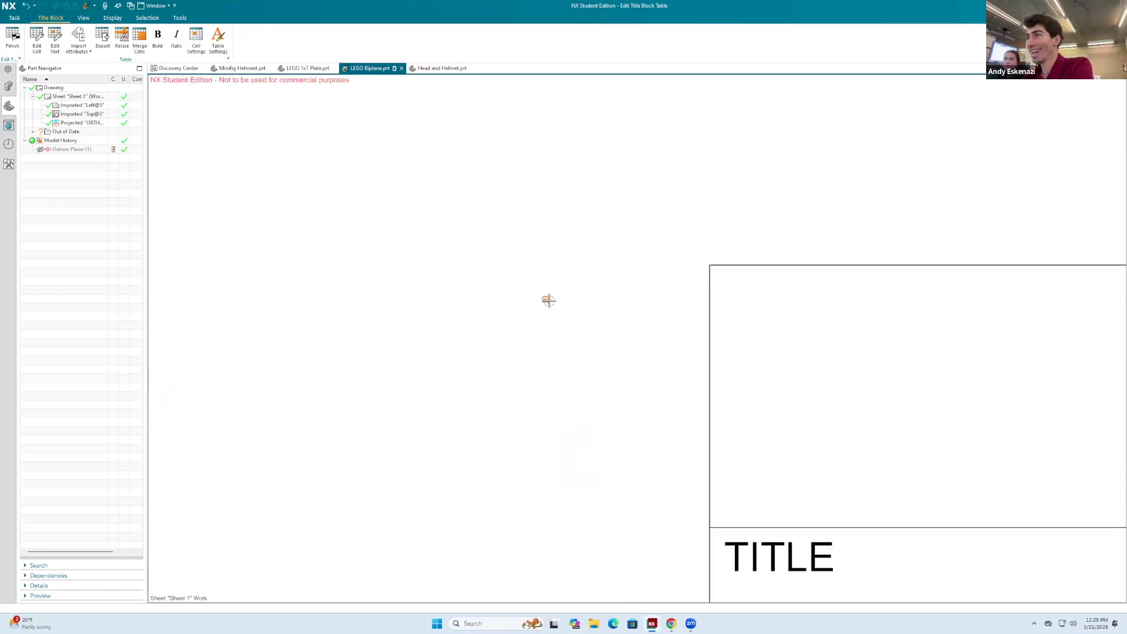
scroll(548, 308, up, 1)
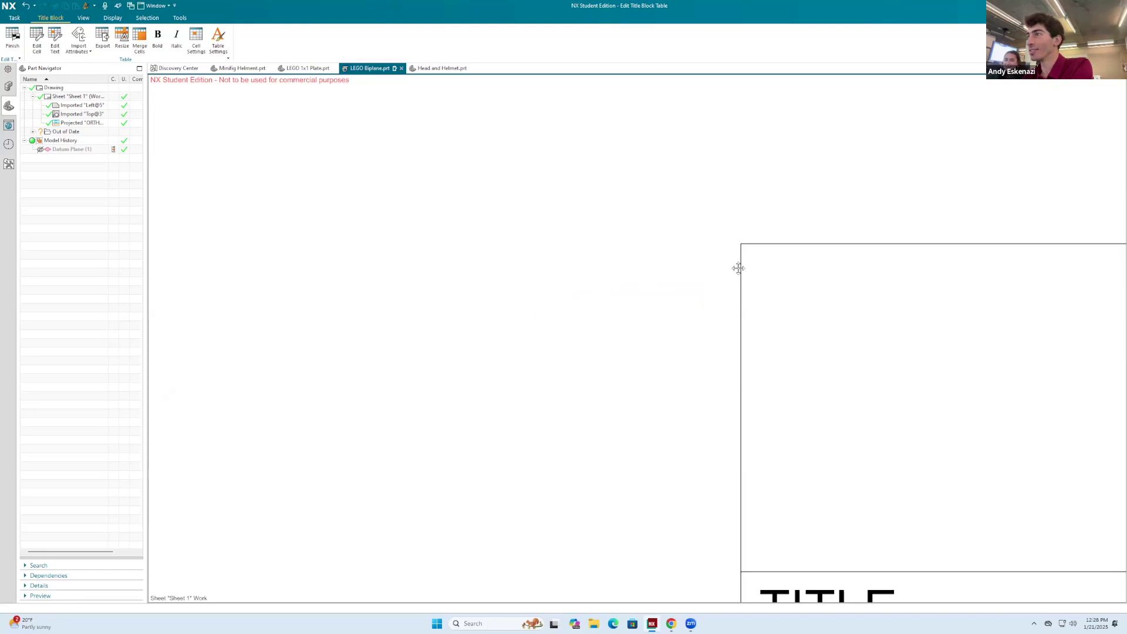
scroll(683, 305, down, 4)
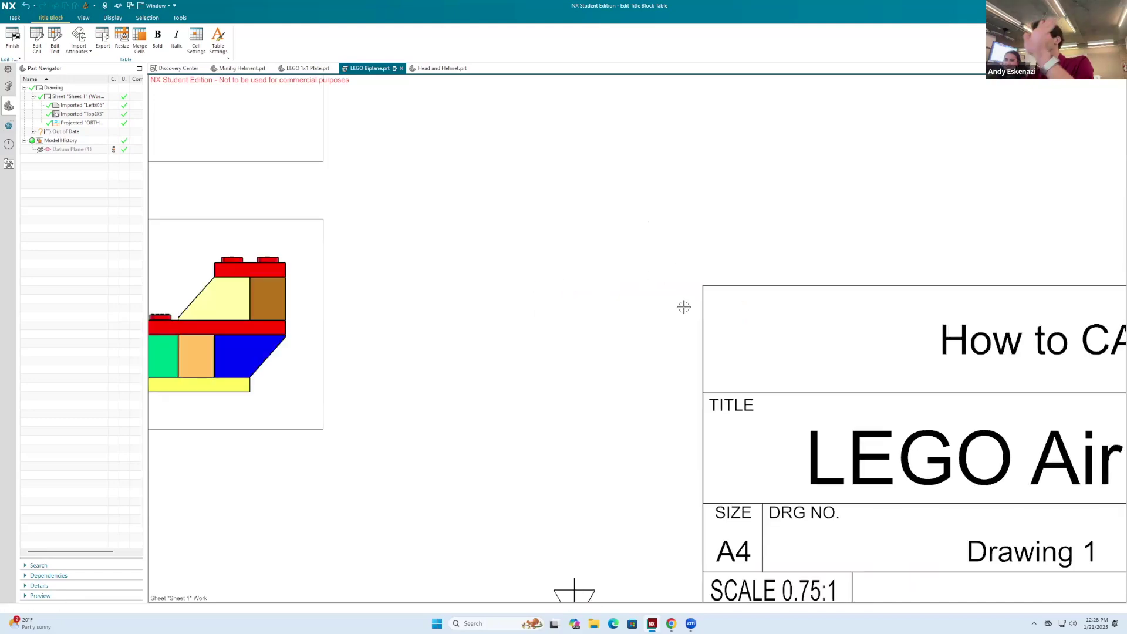
scroll(726, 299, up, 5)
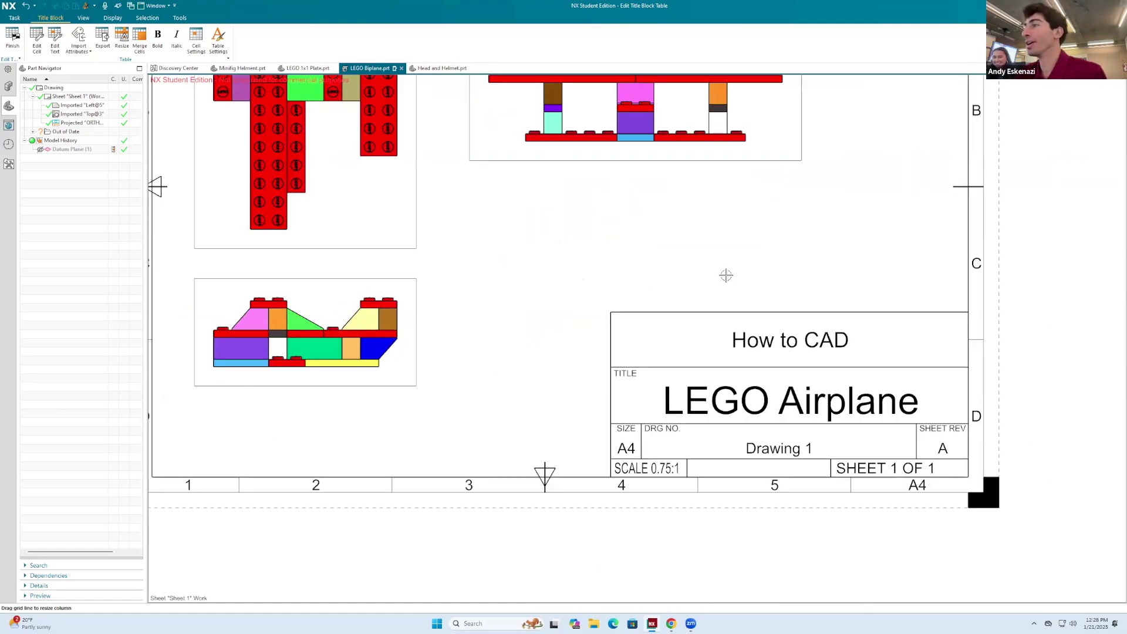
right_click(725, 273)
click(734, 278)
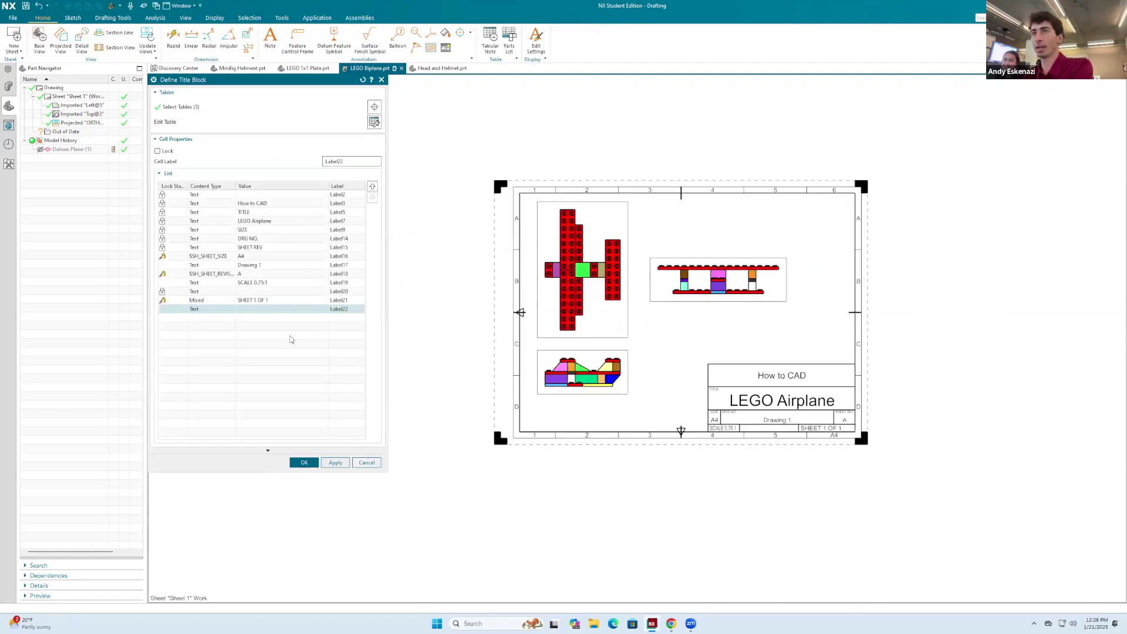
click(304, 463)
Turn off the display of drawing view borders in the Drafting Preferences.
scroll(830, 282, up, 1)
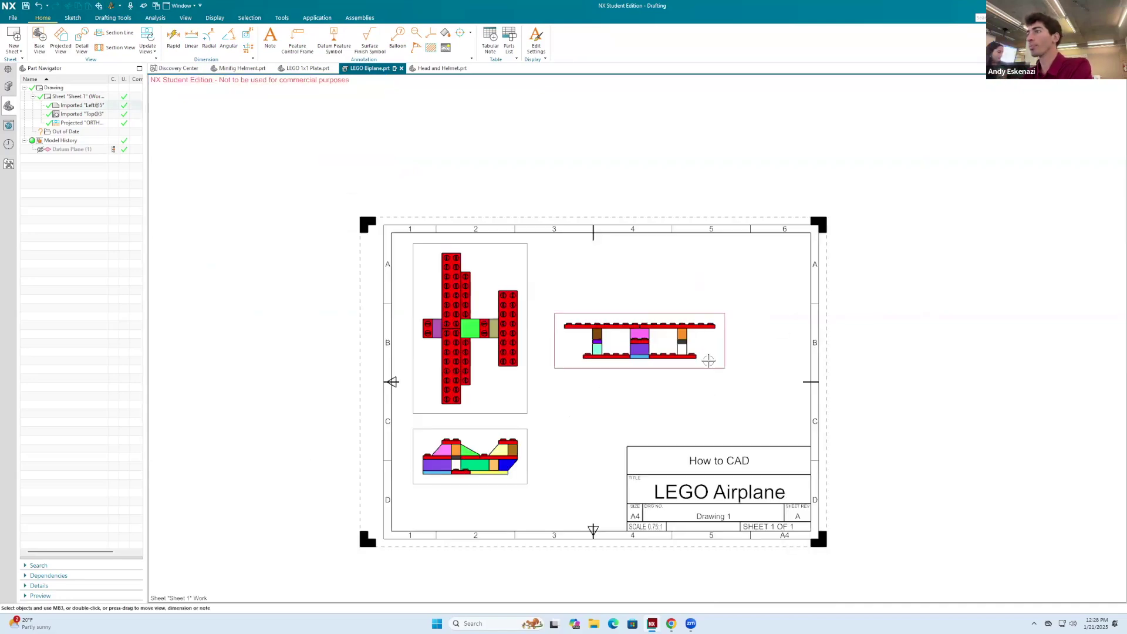
right_click(726, 352)
click(757, 406)
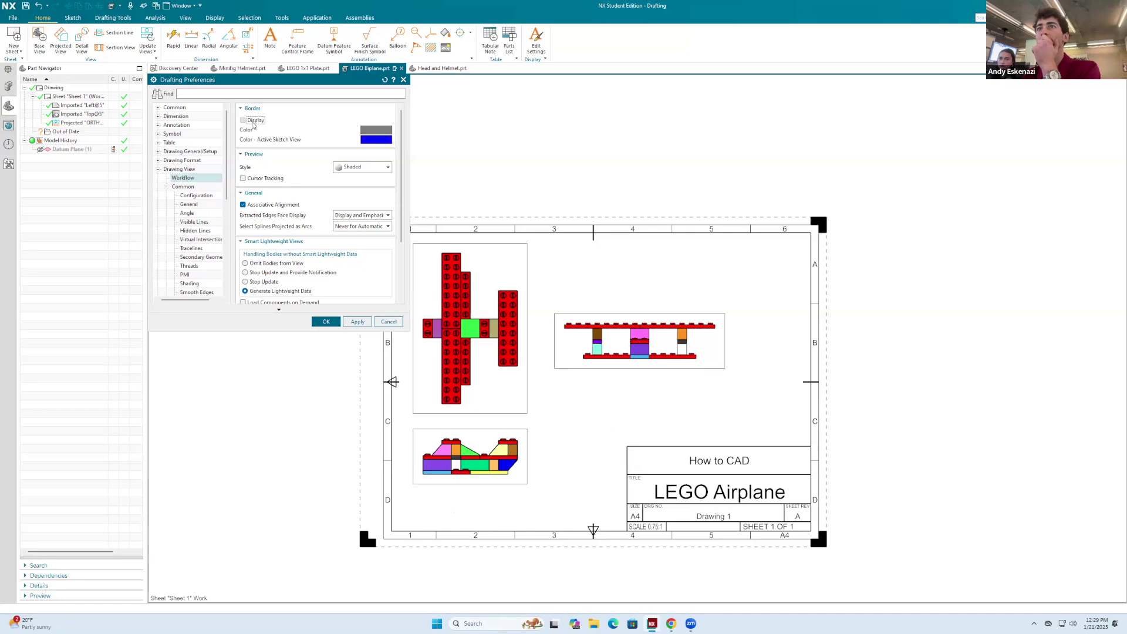
click(355, 322)
click(326, 322)
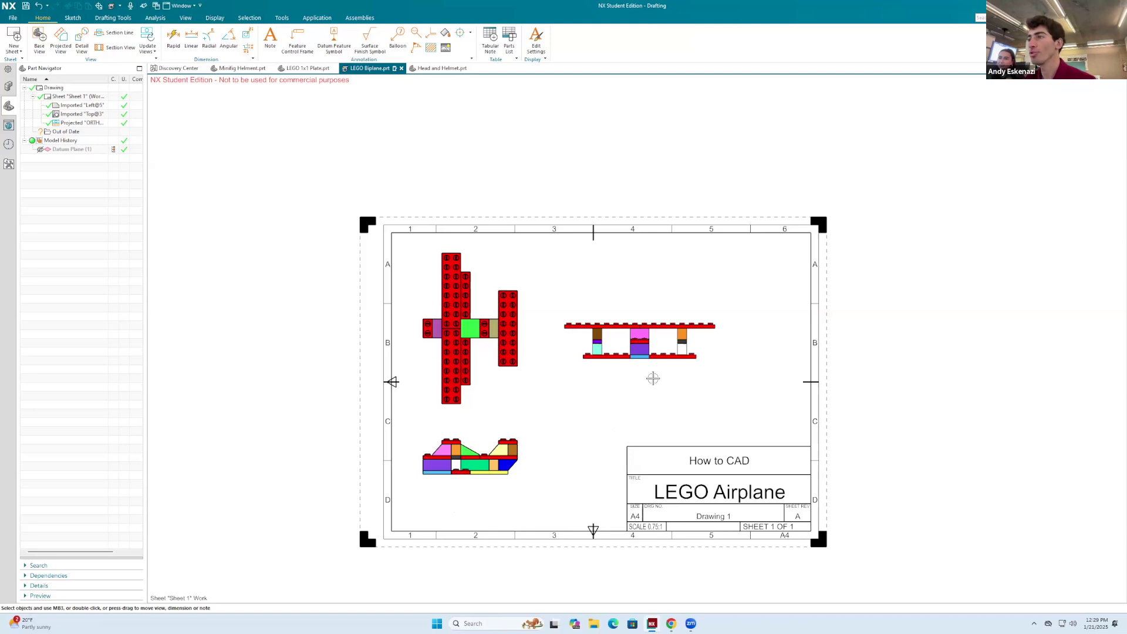
Add a "Front View" note just below the right end of the front view.
scroll(673, 378, up, 3)
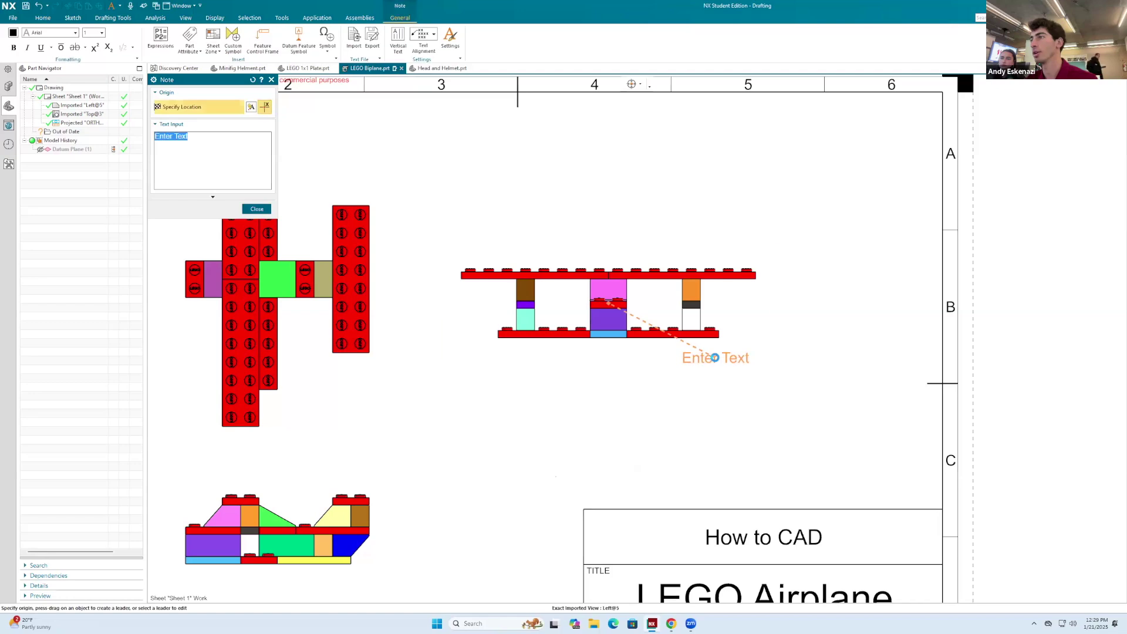
click(717, 358)
double_click(722, 358)
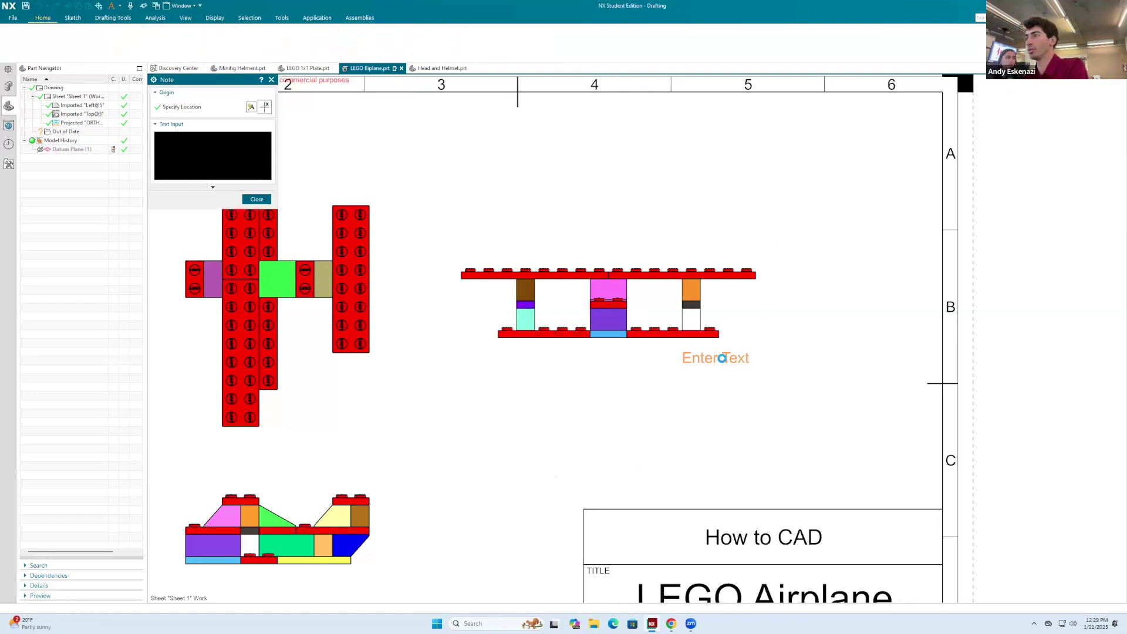
drag(188, 136, 130, 134)
text(Front Vi)
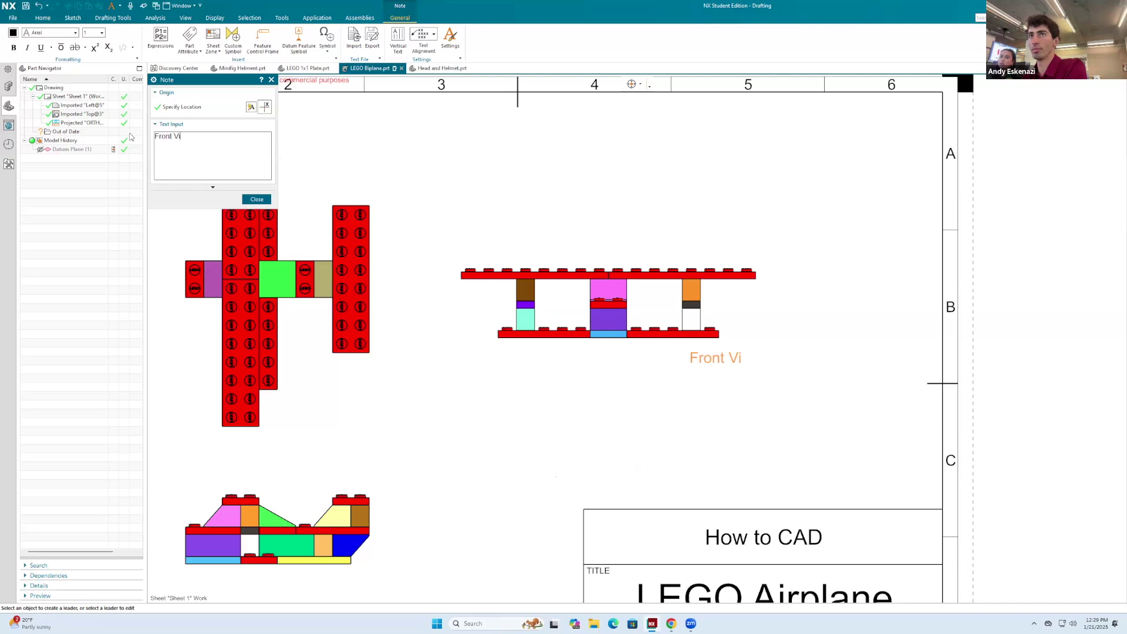
text(ew)
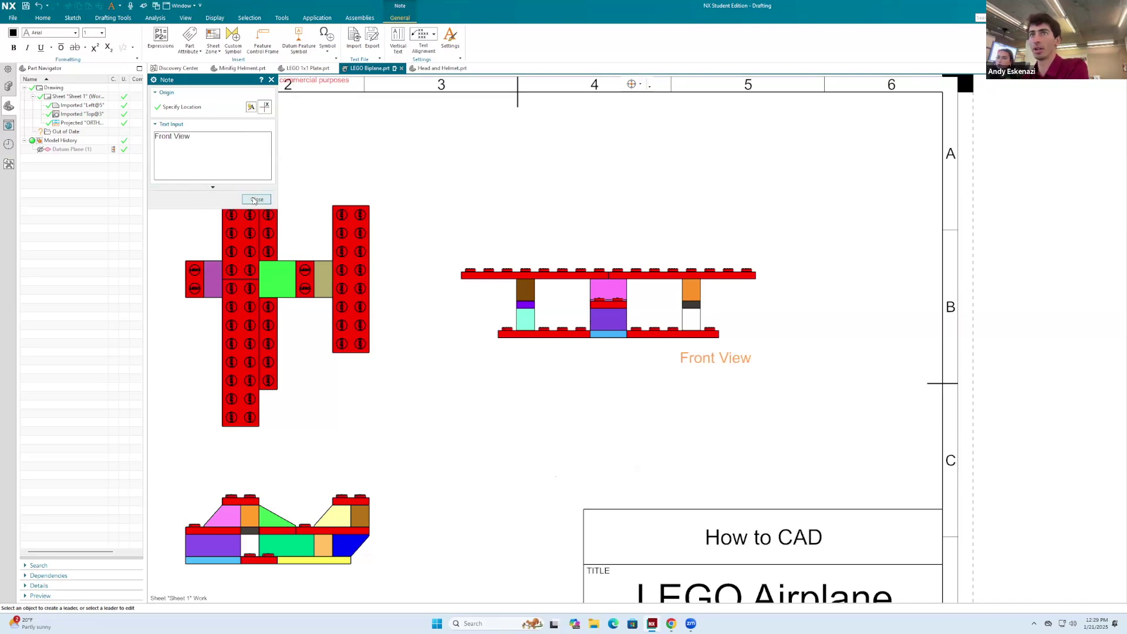
click(257, 199)
scroll(646, 347, up, 2)
scroll(646, 341, down, 5)
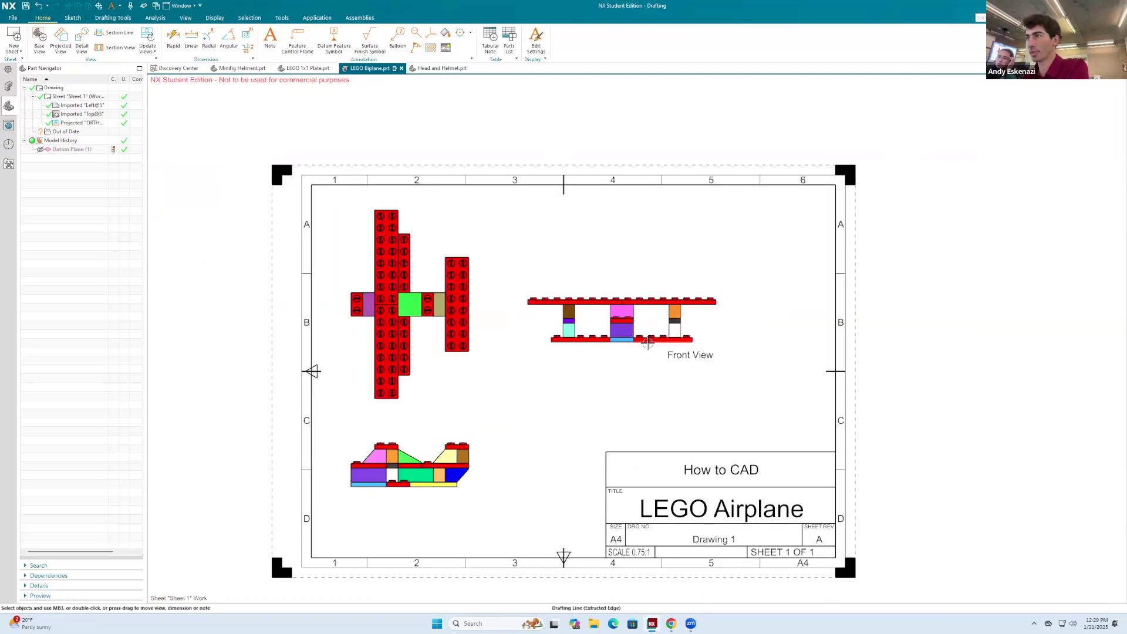
Move the drawing views somewhat lower on the sheet, keeping the front view clear of the title block.
drag(729, 319, 745, 378)
scroll(728, 239, down, 3)
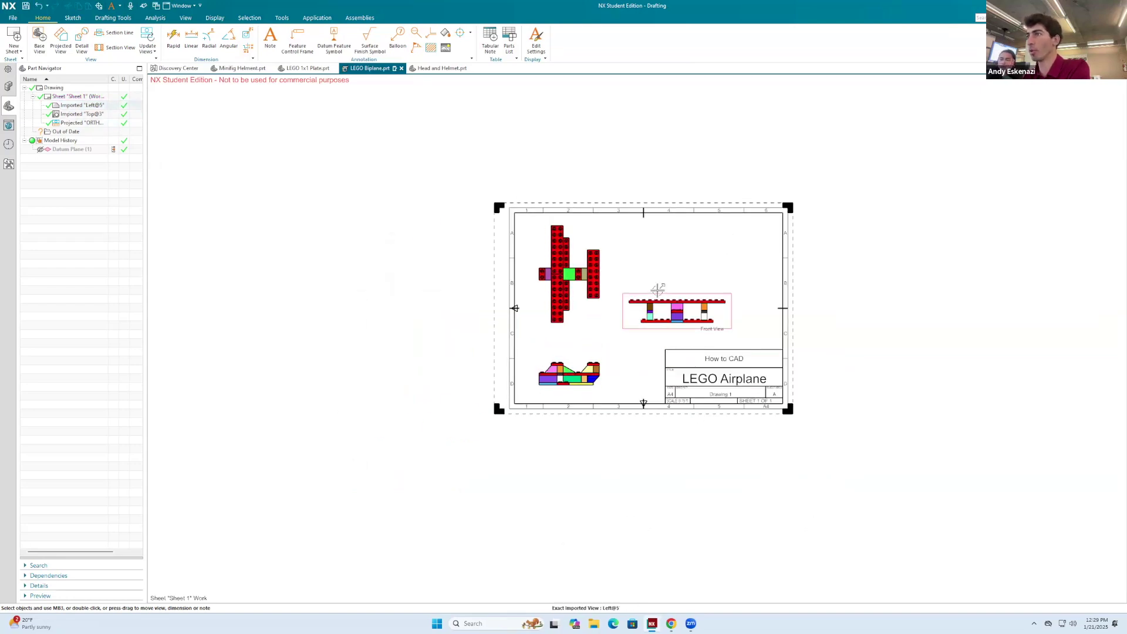
scroll(659, 292, up, 3)
drag(550, 322, 537, 340)
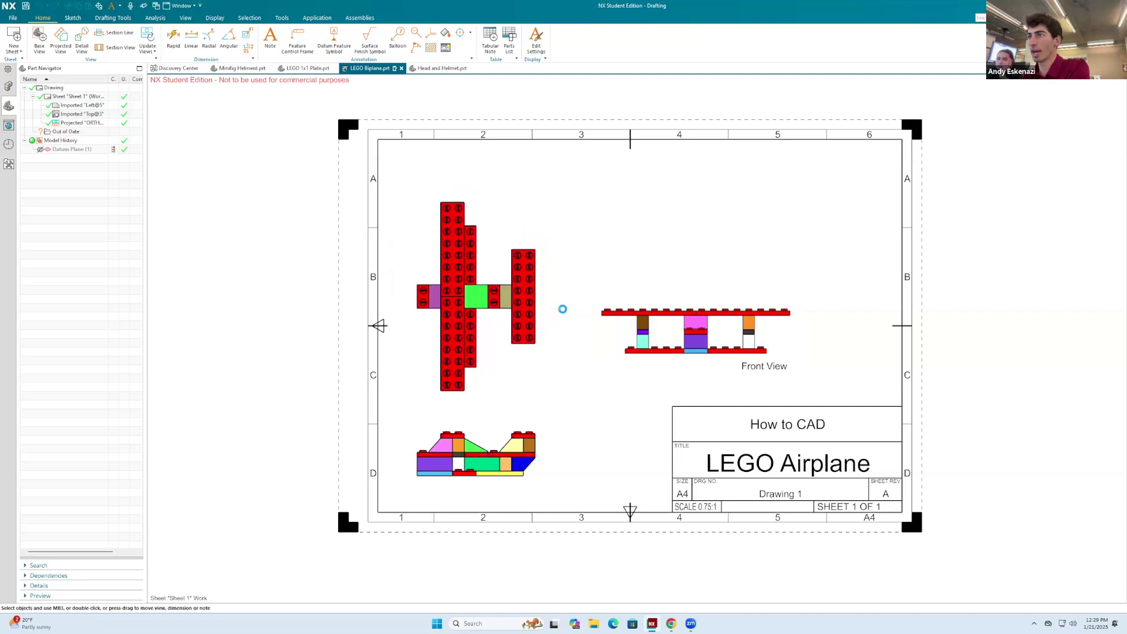
drag(617, 297, 619, 260)
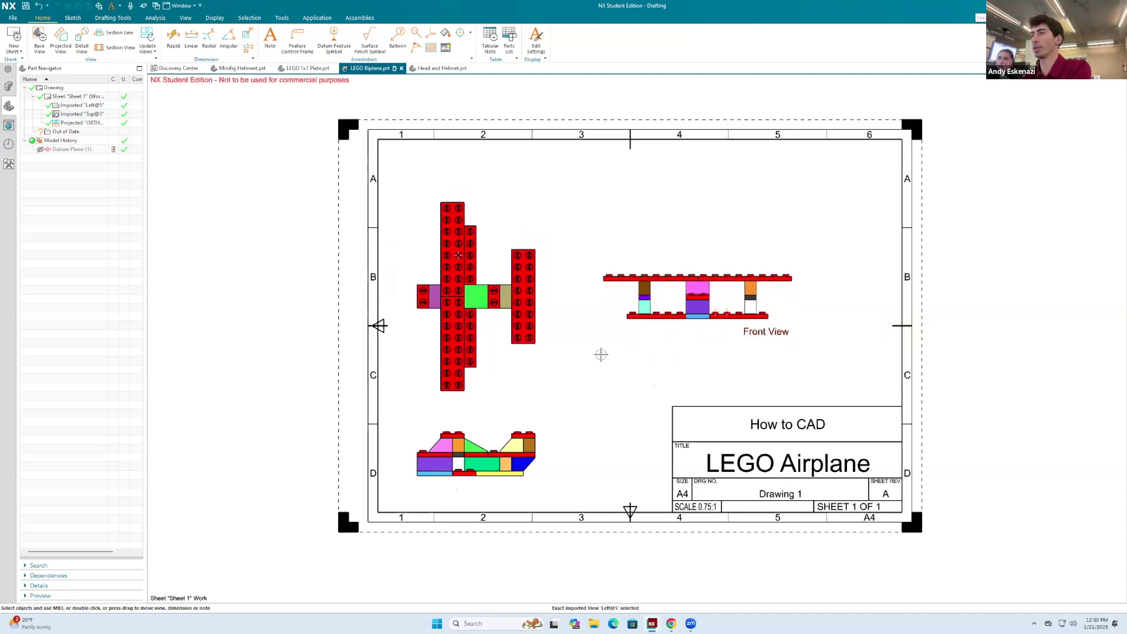
Add a "Top View" note below the tail wing of the top view.
double_click(774, 334)
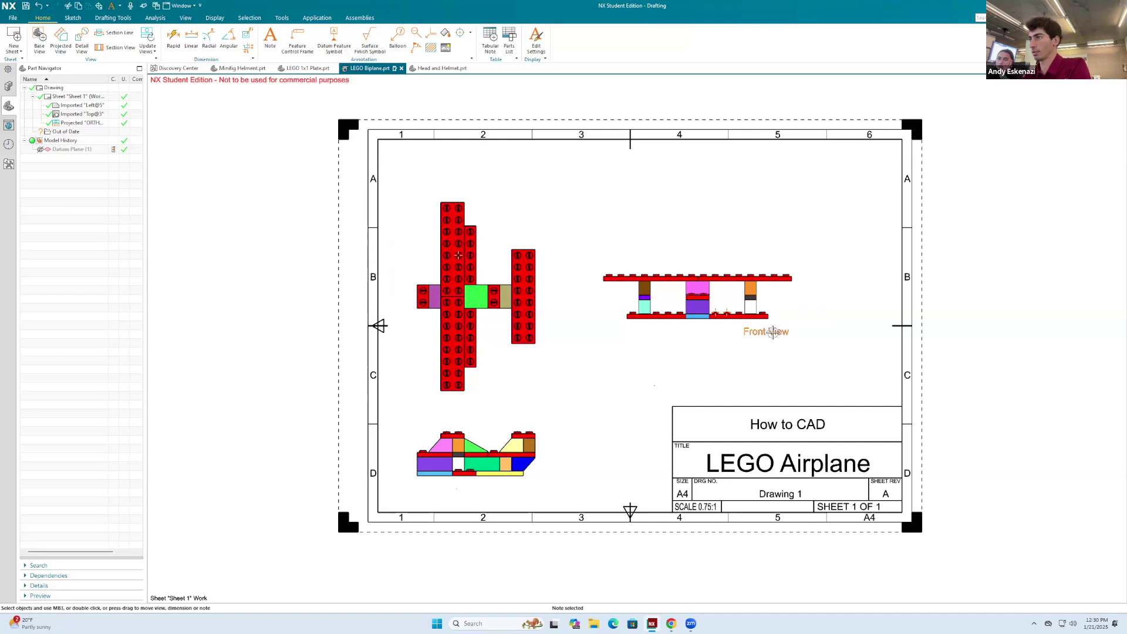
key(Escape)
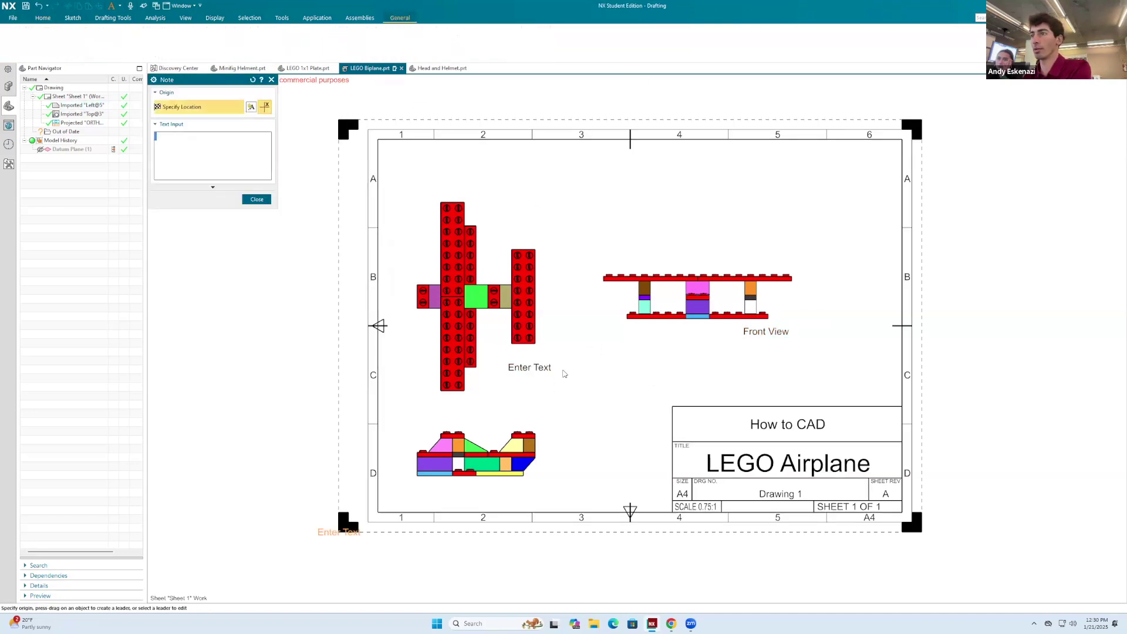
click(541, 371)
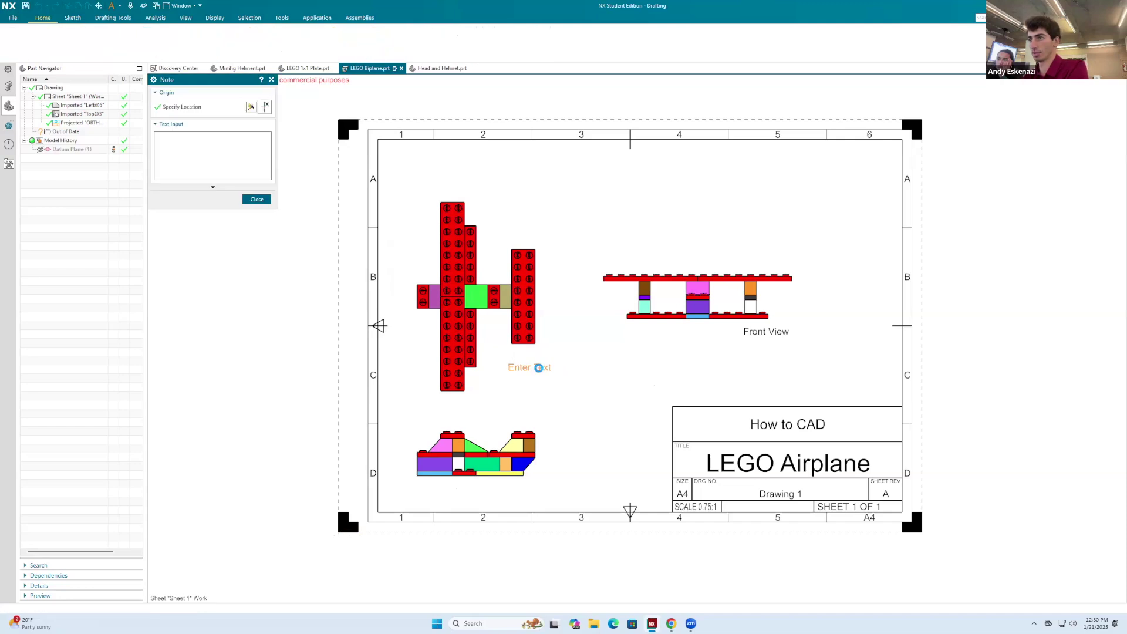
text(Top V)
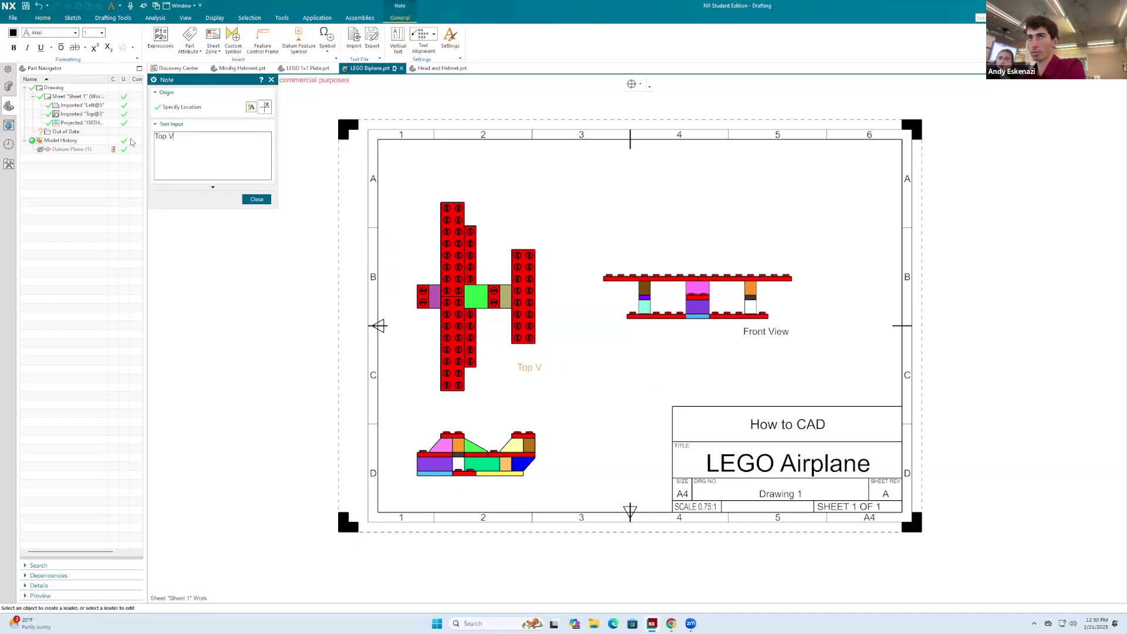
text(iew)
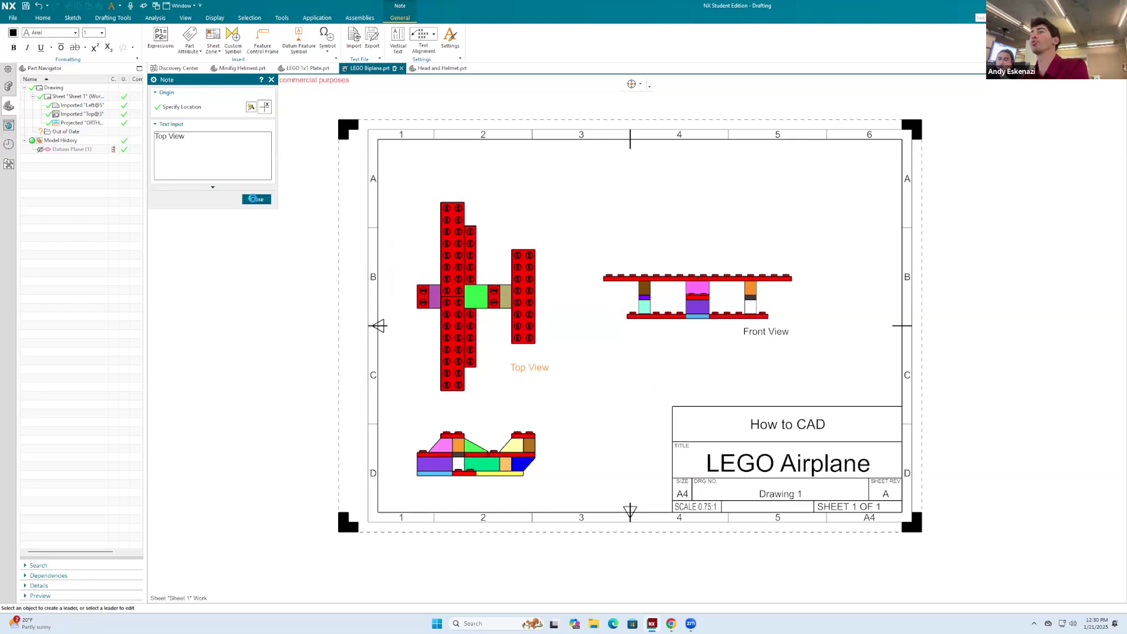
click(256, 199)
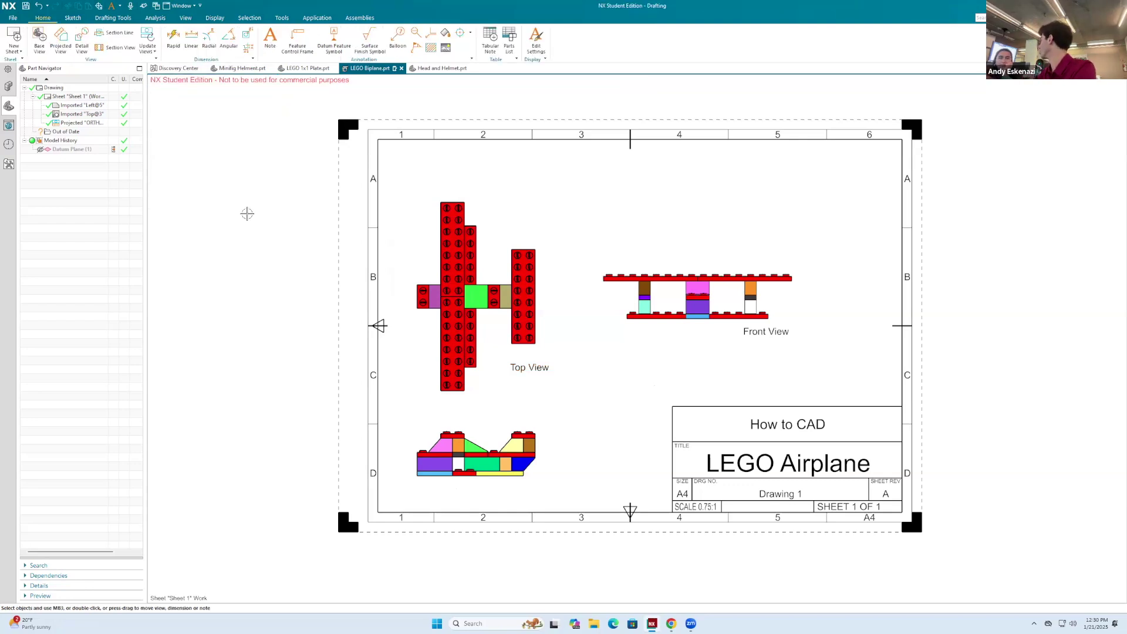
Move the "Top View" note slightly up, closer to the tail wing of the top view.
scroll(529, 360, up, 3)
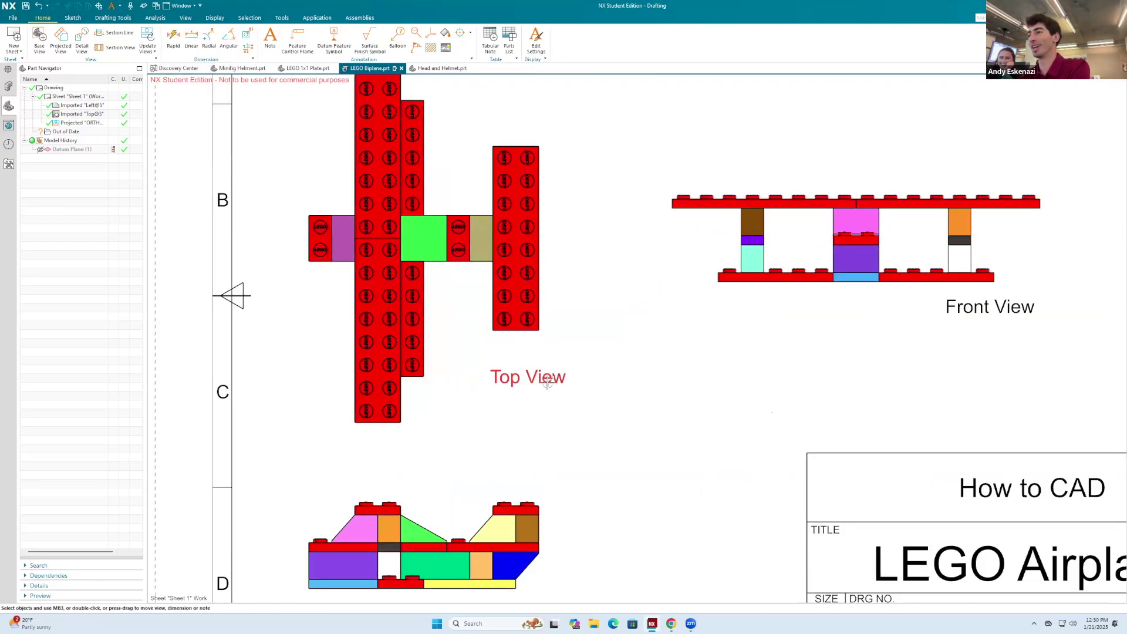
scroll(522, 359, down, 3)
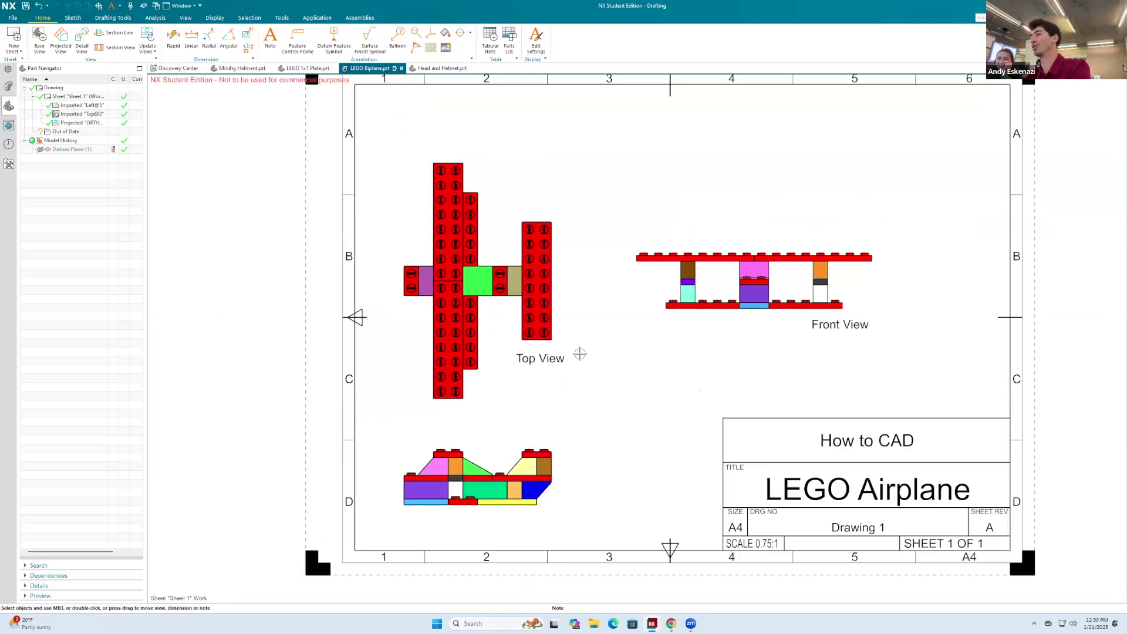
click(561, 356)
click(270, 38)
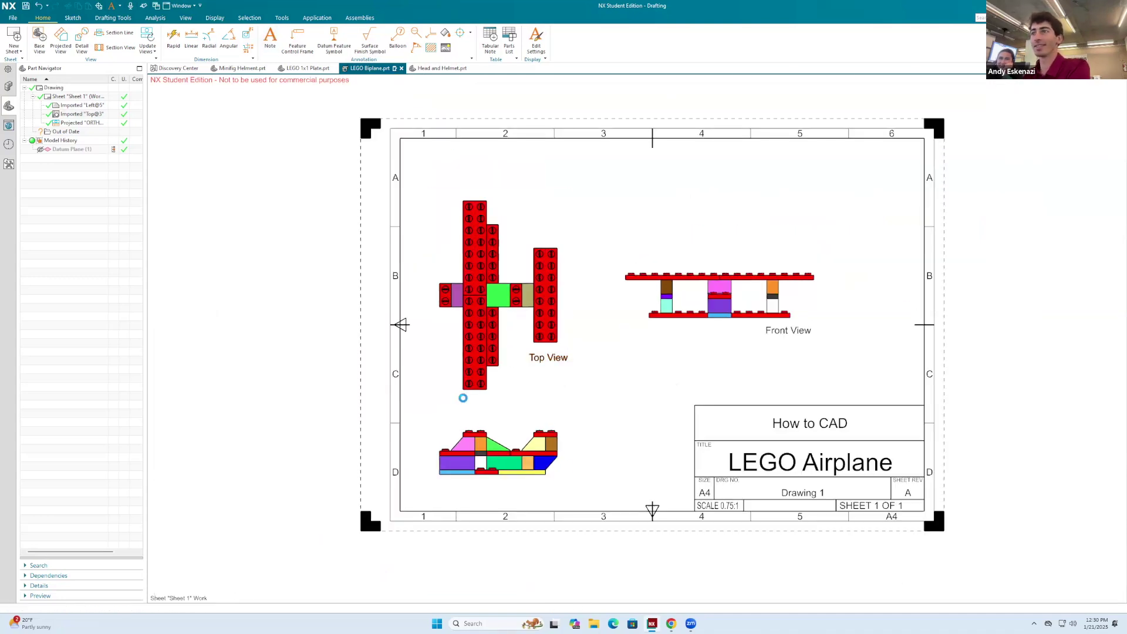
click(555, 494)
click(555, 503)
key(Escape)
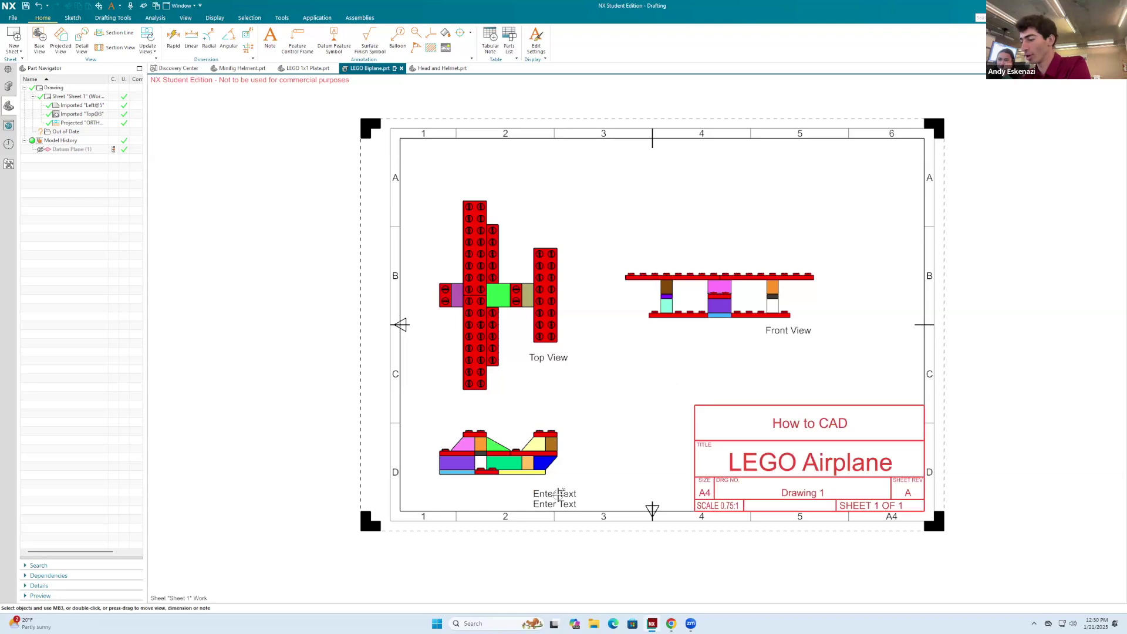
double_click(558, 496)
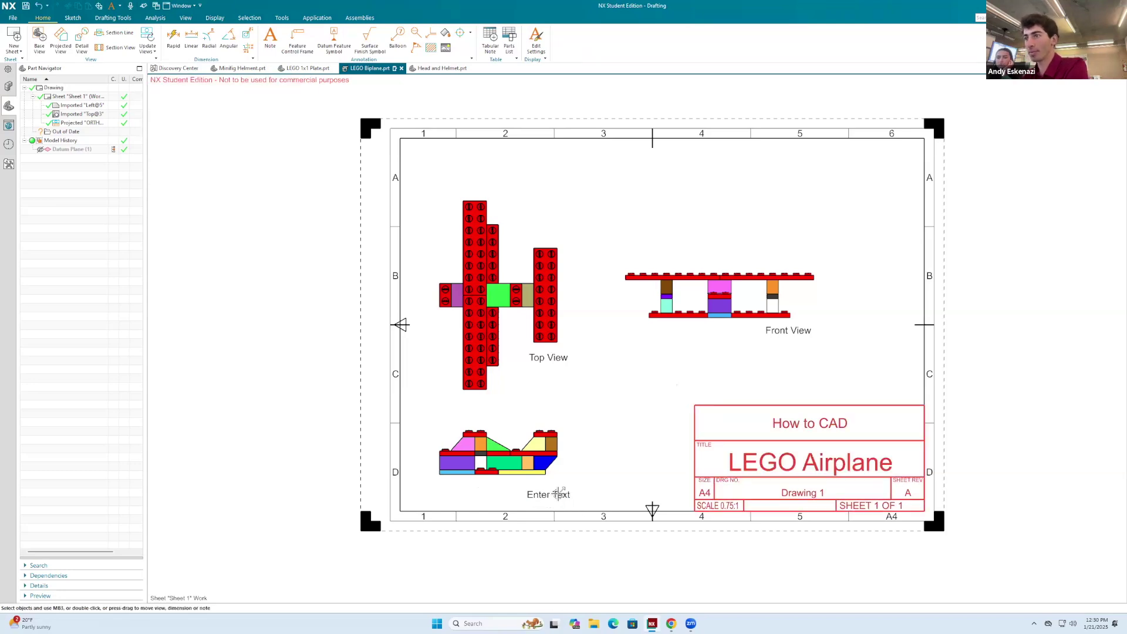
scroll(563, 500, down, 3)
scroll(558, 502, up, 6)
scroll(558, 502, up, 5)
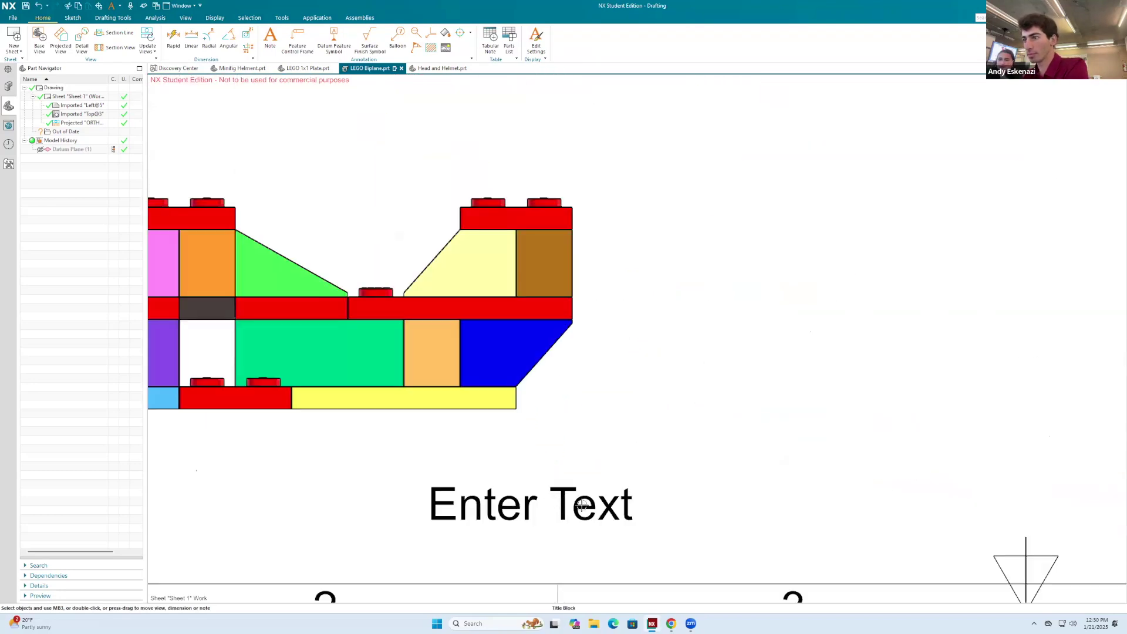
double_click(581, 503)
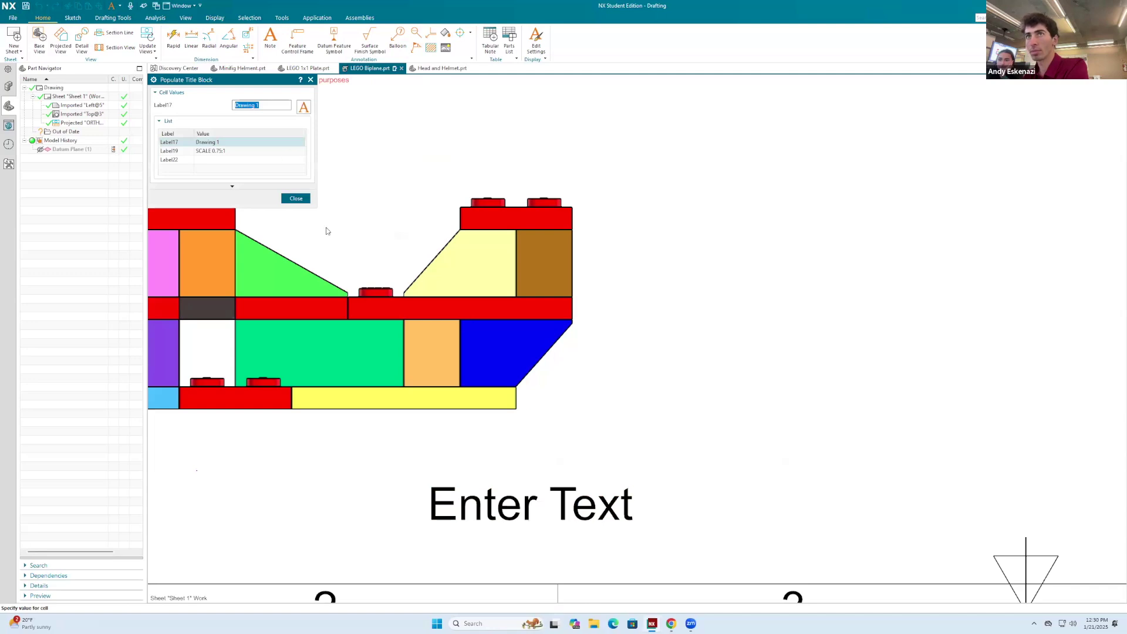
key(Return)
right_click(552, 506)
key(Escape)
right_click(625, 507)
scroll(846, 362, down, 5)
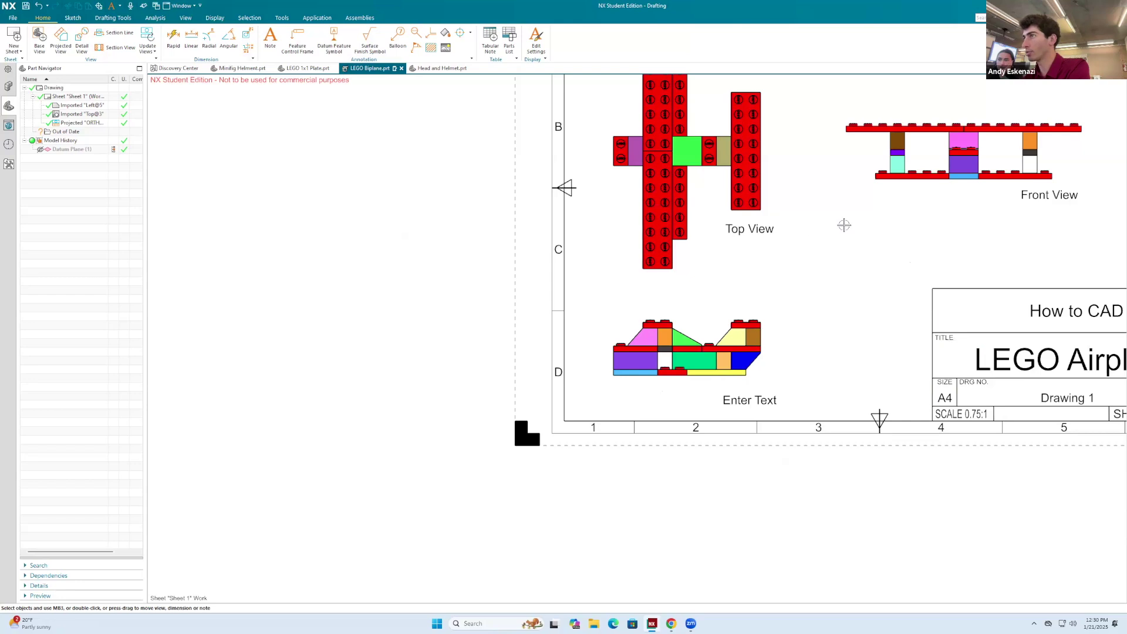
key(ctrl+f)
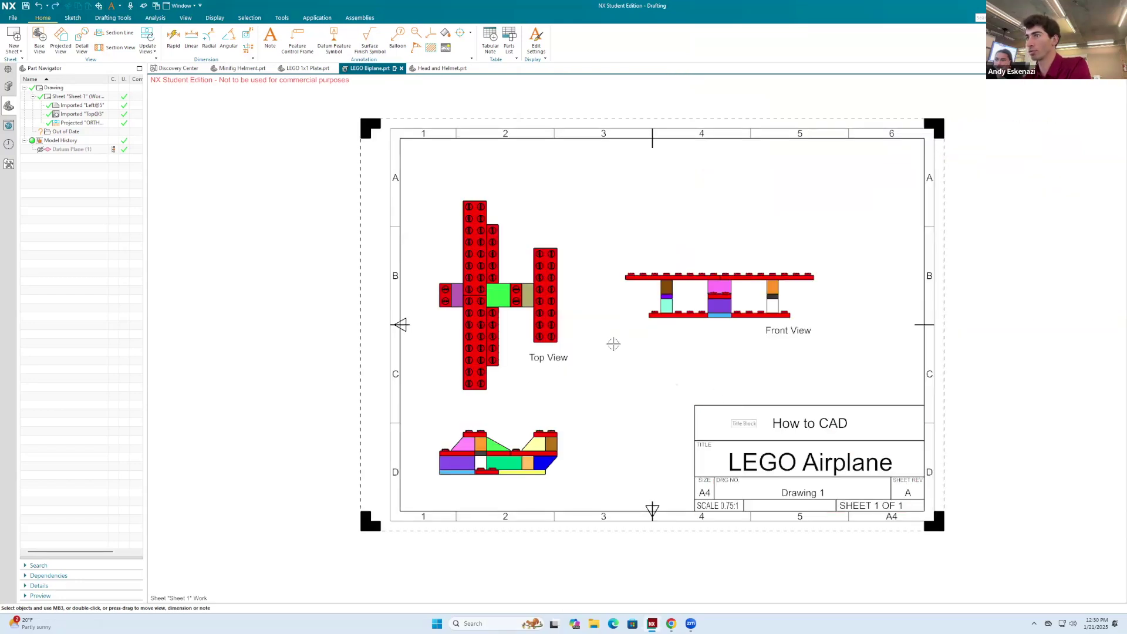
Add a "Side View" note just below the tail end of the side view and save the part.
click(270, 39)
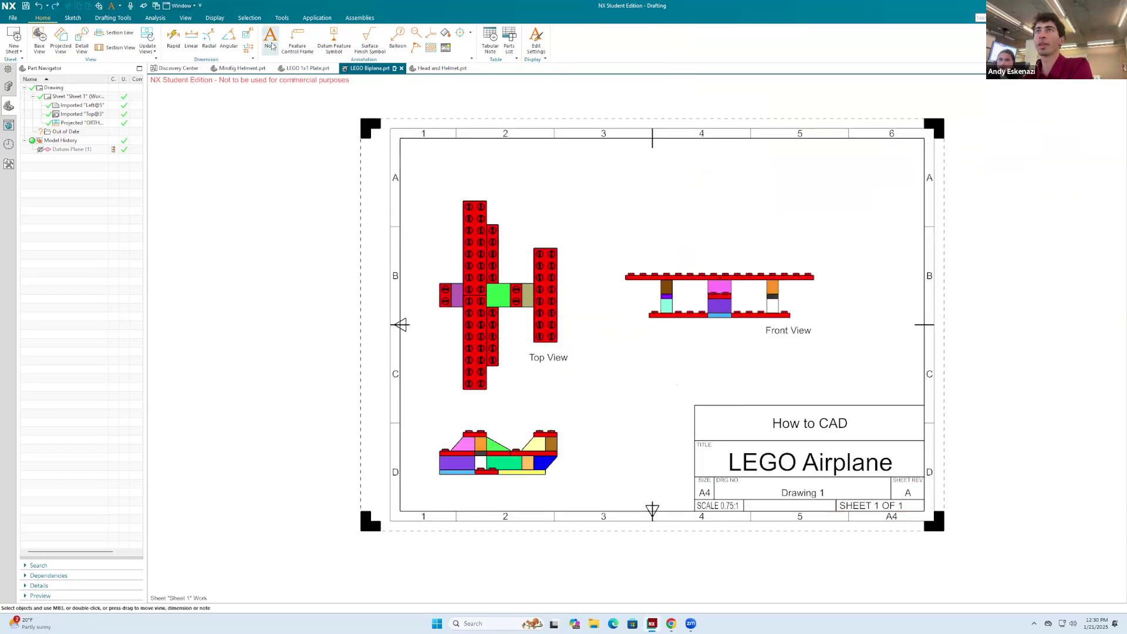
click(629, 372)
middle_click(637, 376)
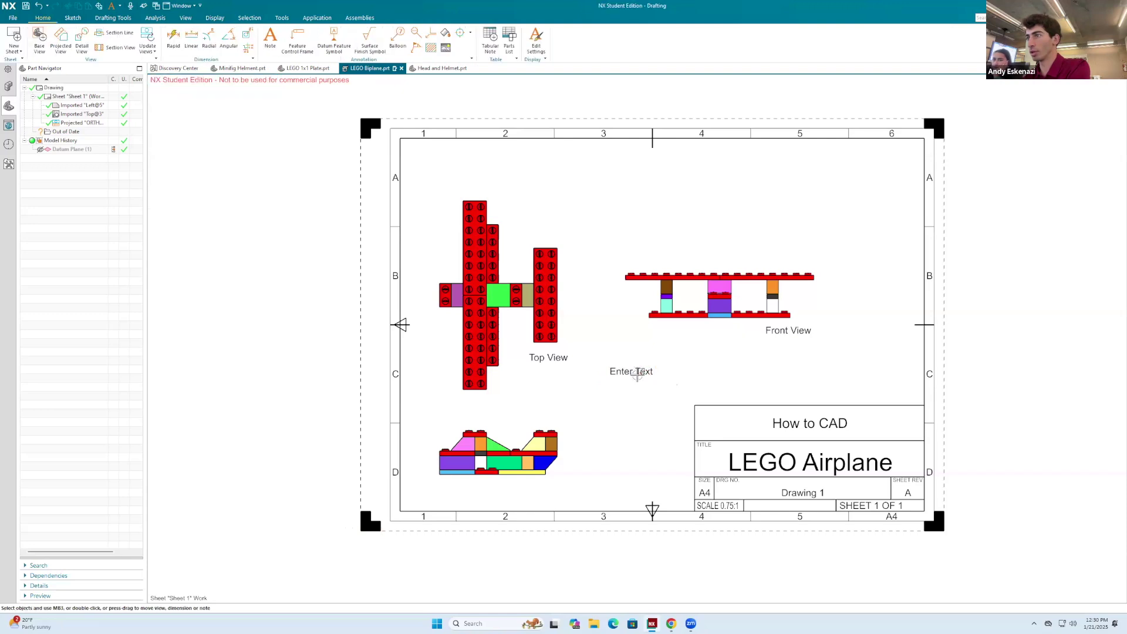
double_click(638, 374)
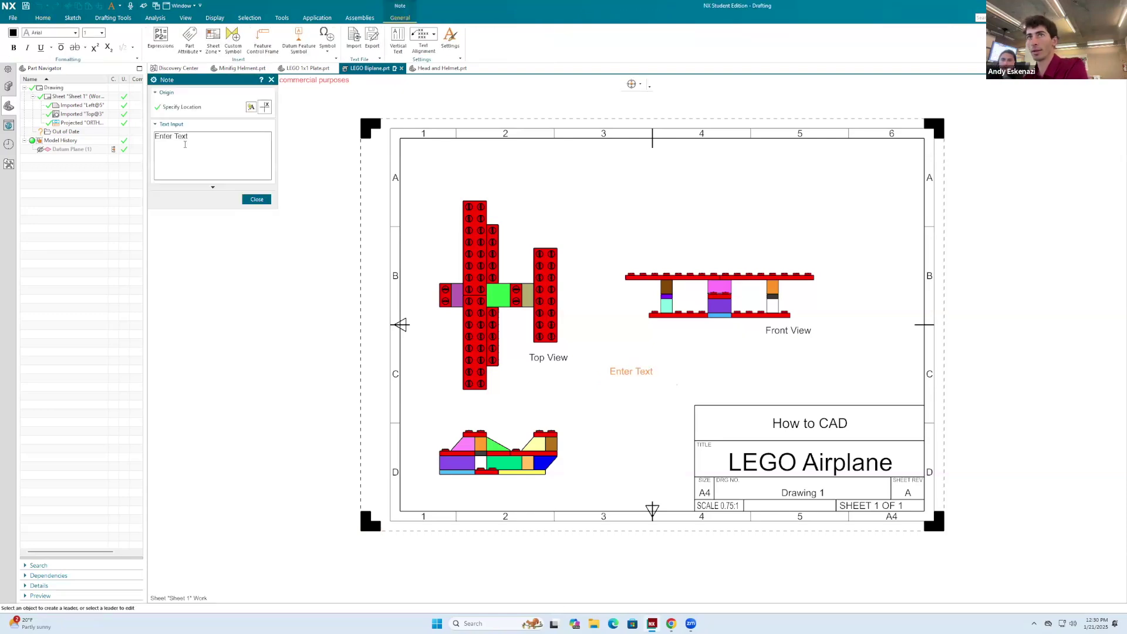
key(ctrl+a)
text(S)
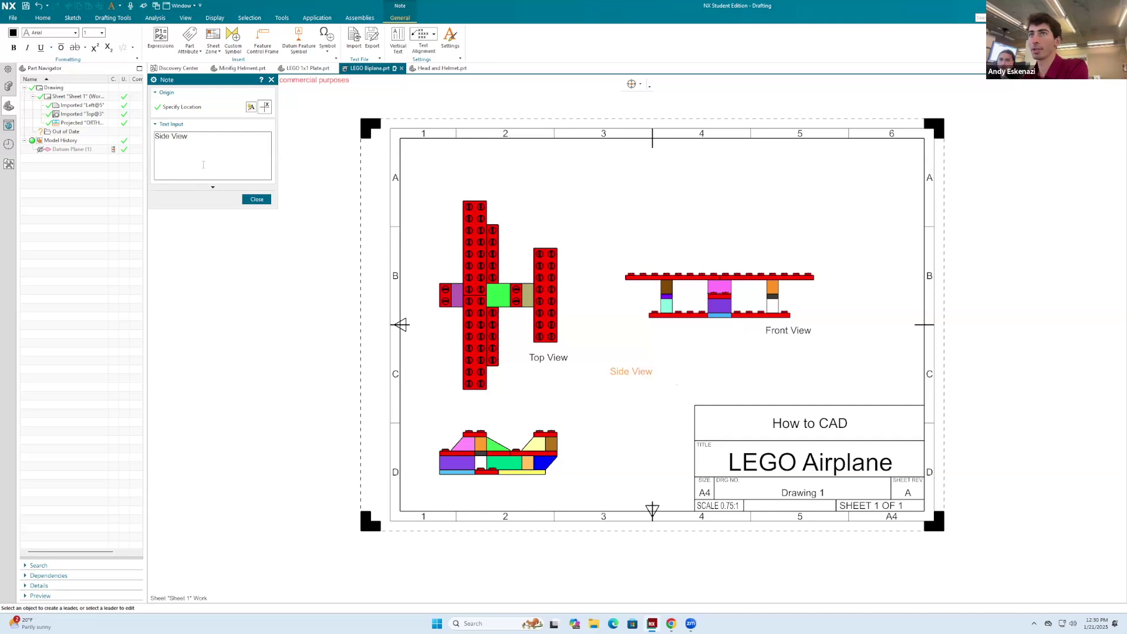
click(249, 200)
drag(639, 377, 542, 488)
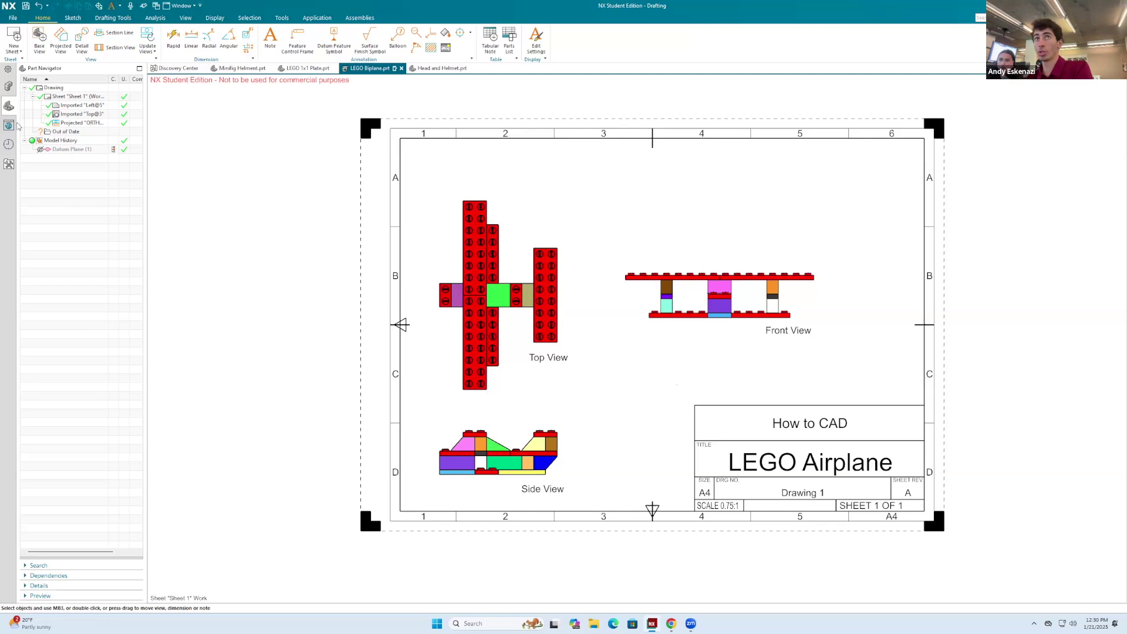
key(ctrl+s)
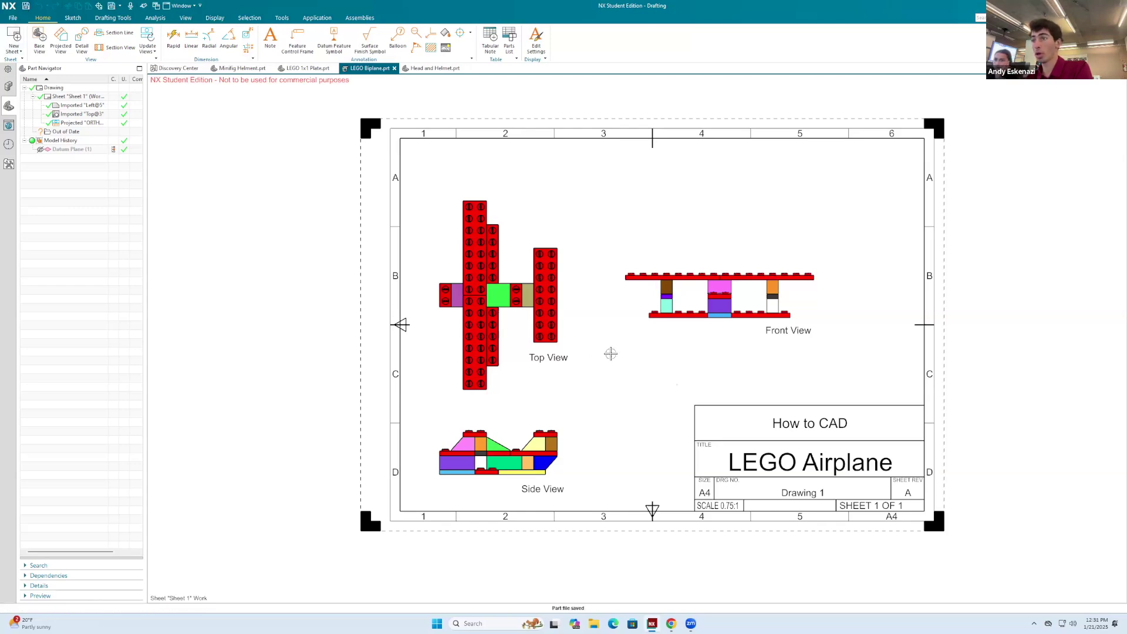
Switch to Modeling and turn the biplane to an isometric orientation with the nose in front and the tail wing behind.
key(ctrl+m)
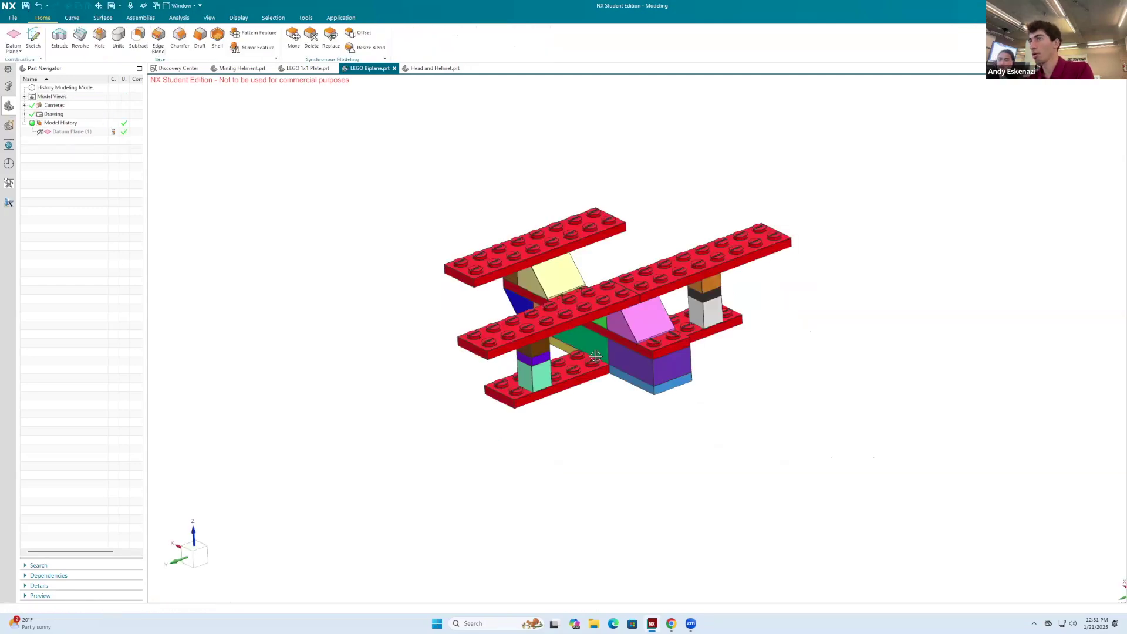
middle_drag(671, 280, 480, 270)
scroll(614, 195, down, 5)
middle_drag(616, 194, 578, 210)
scroll(405, 240, up, 4)
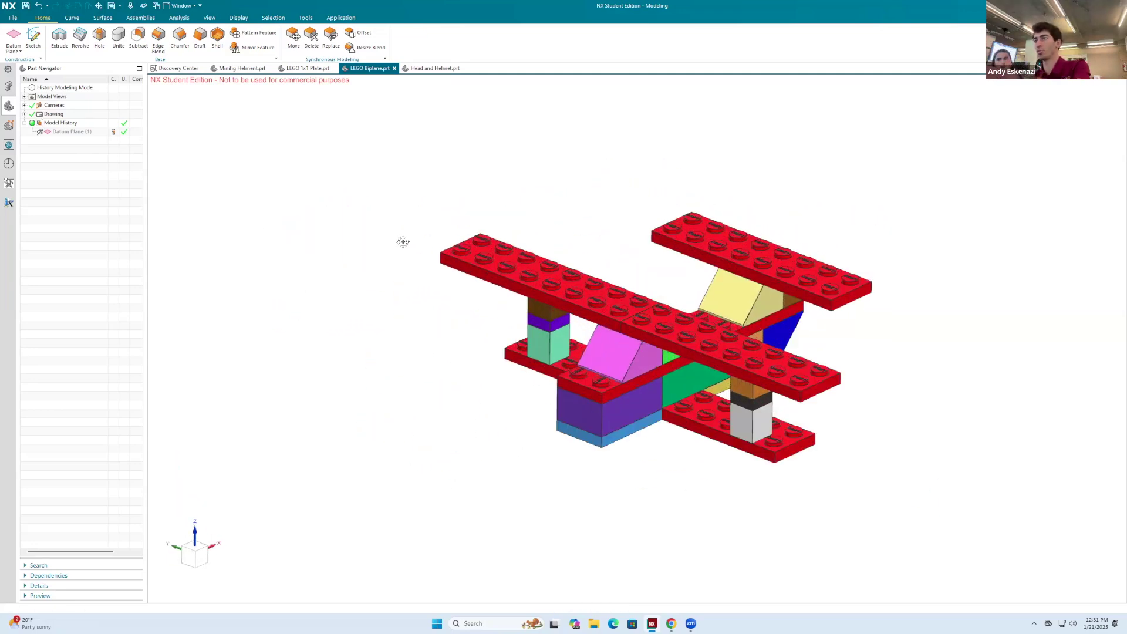
Add a model view from the current orientation and rename it "Isometric New".
click(9, 87)
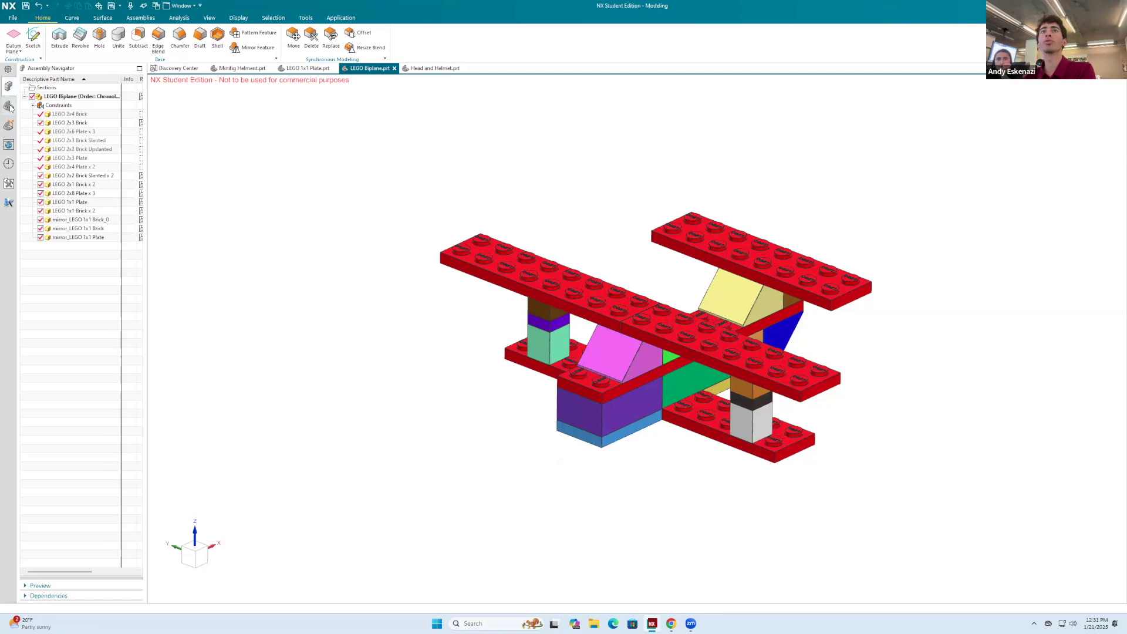
click(10, 106)
right_click(69, 100)
click(80, 116)
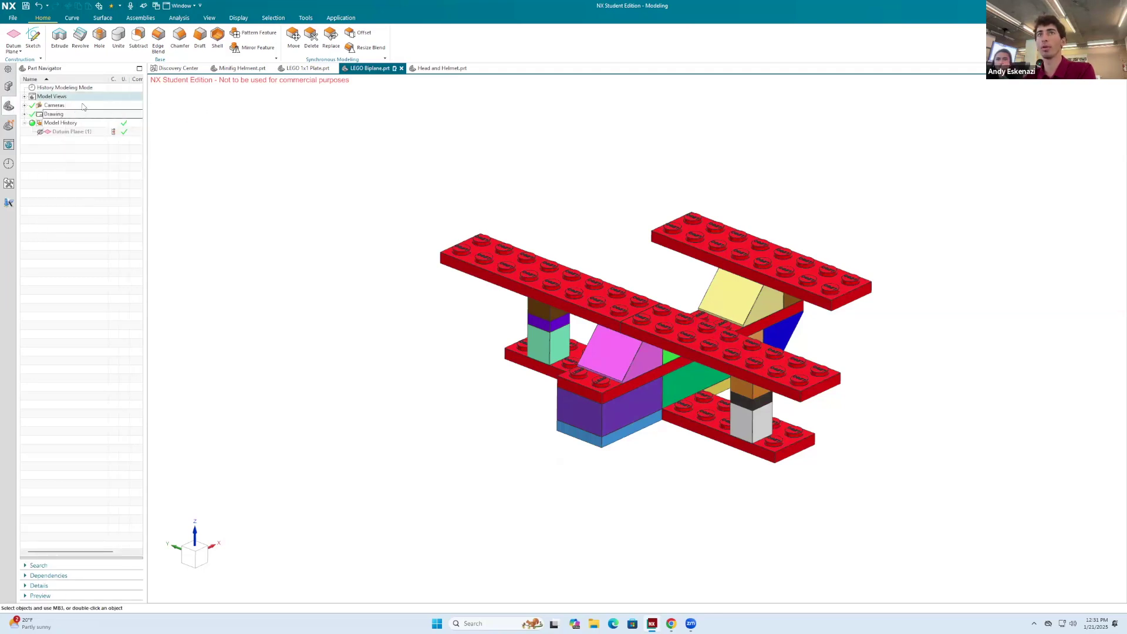
click(24, 97)
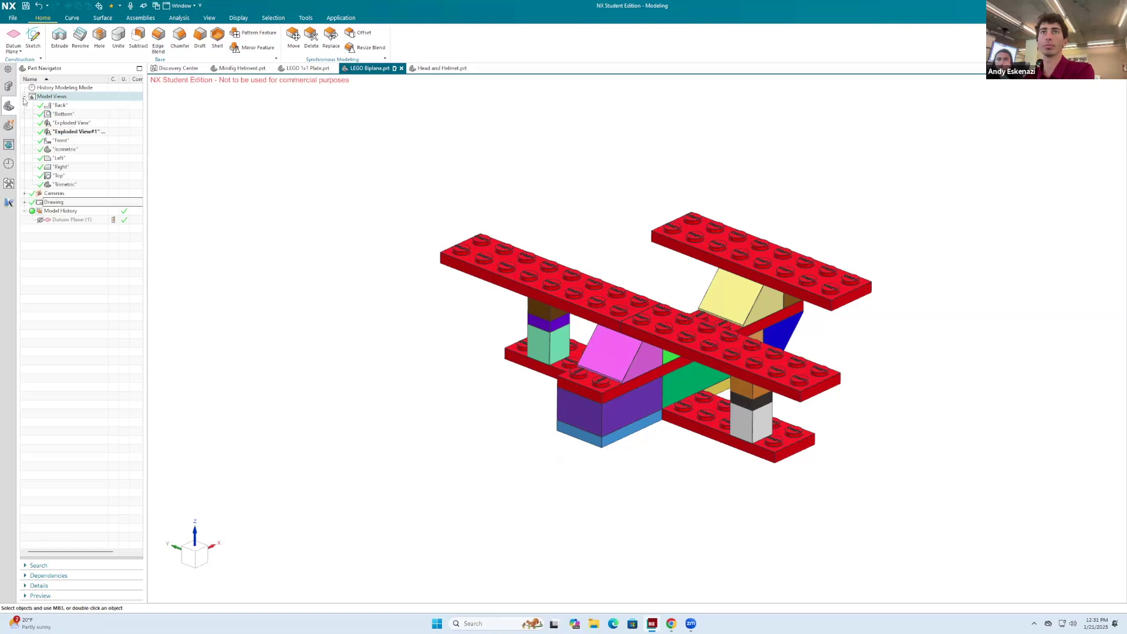
click(78, 132)
right_click(70, 133)
click(90, 173)
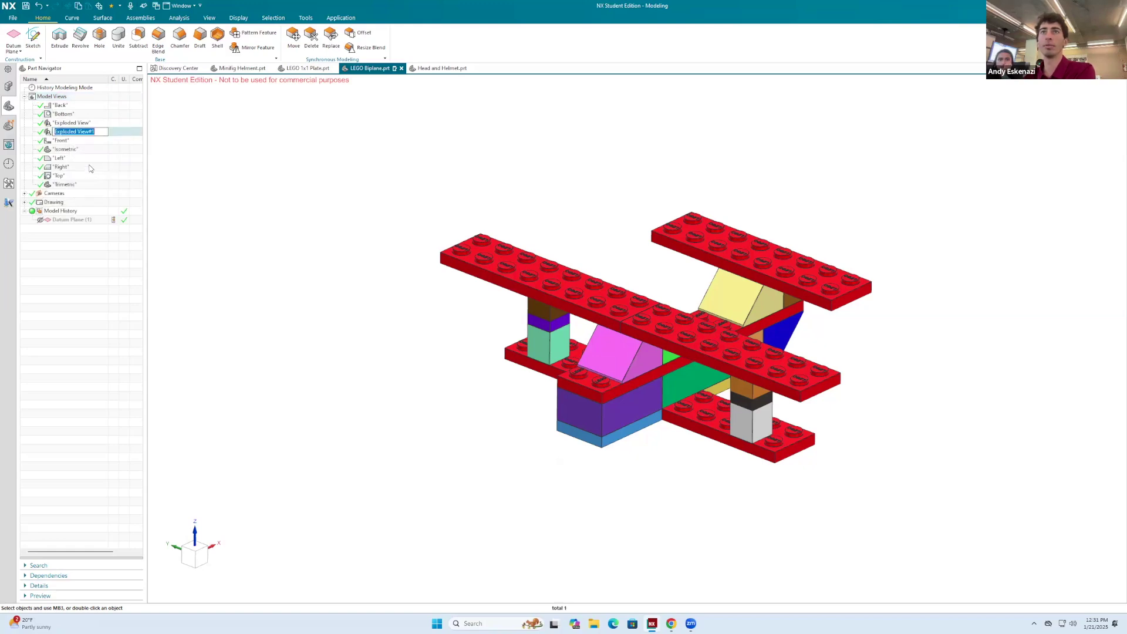
text(Isometric New)
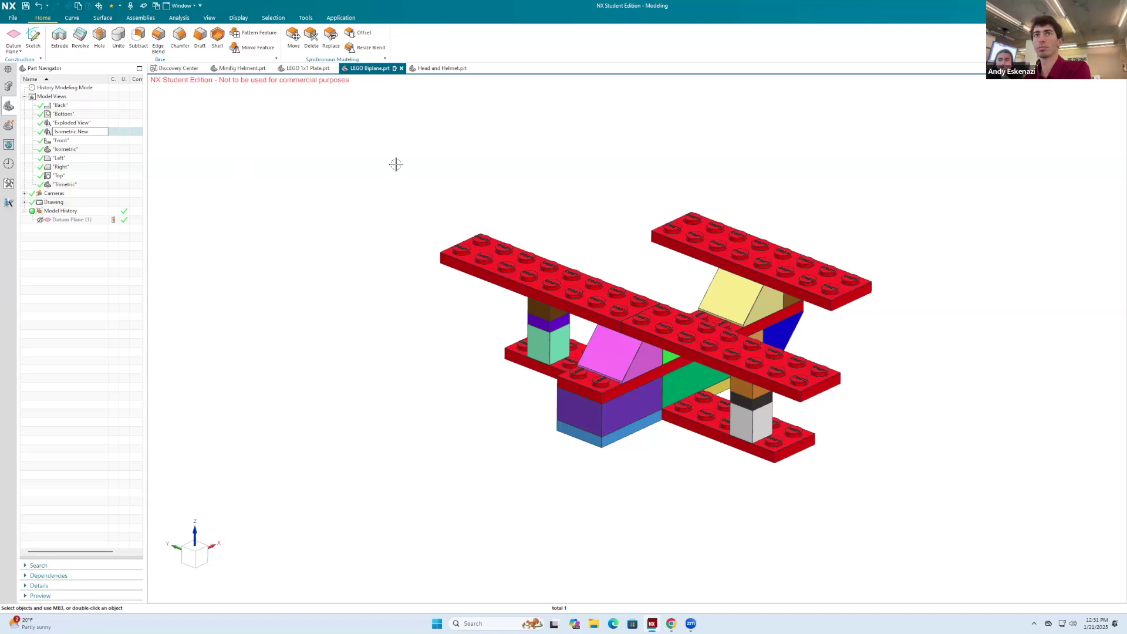
key(Return)
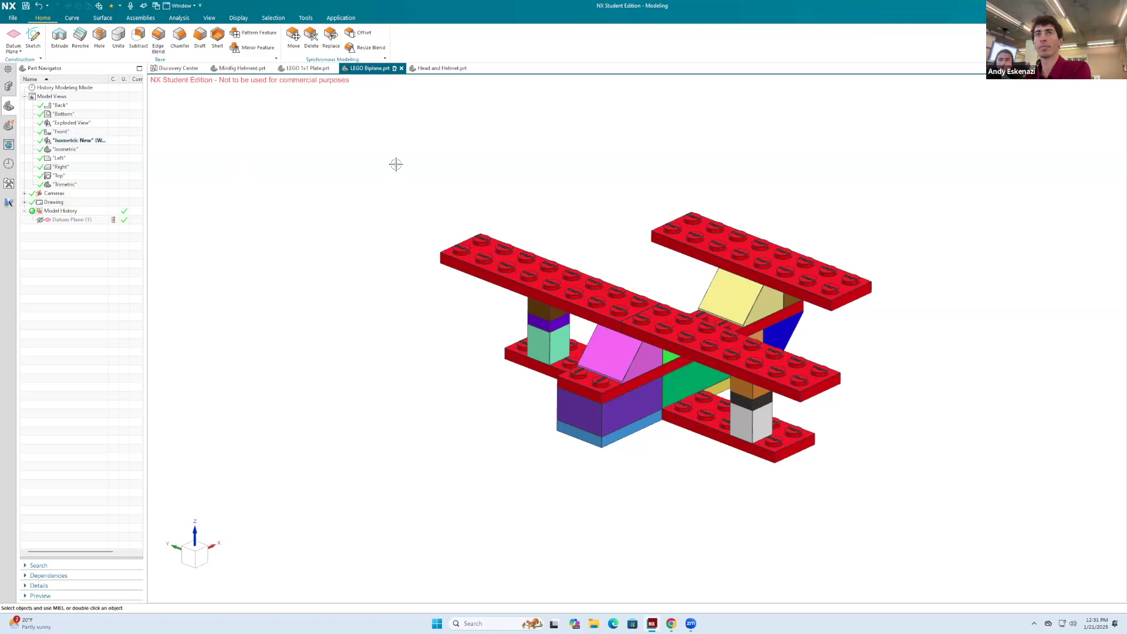
Switch back to Drafting and start a base view that uses the Isometric New model view.
click(340, 18)
click(126, 39)
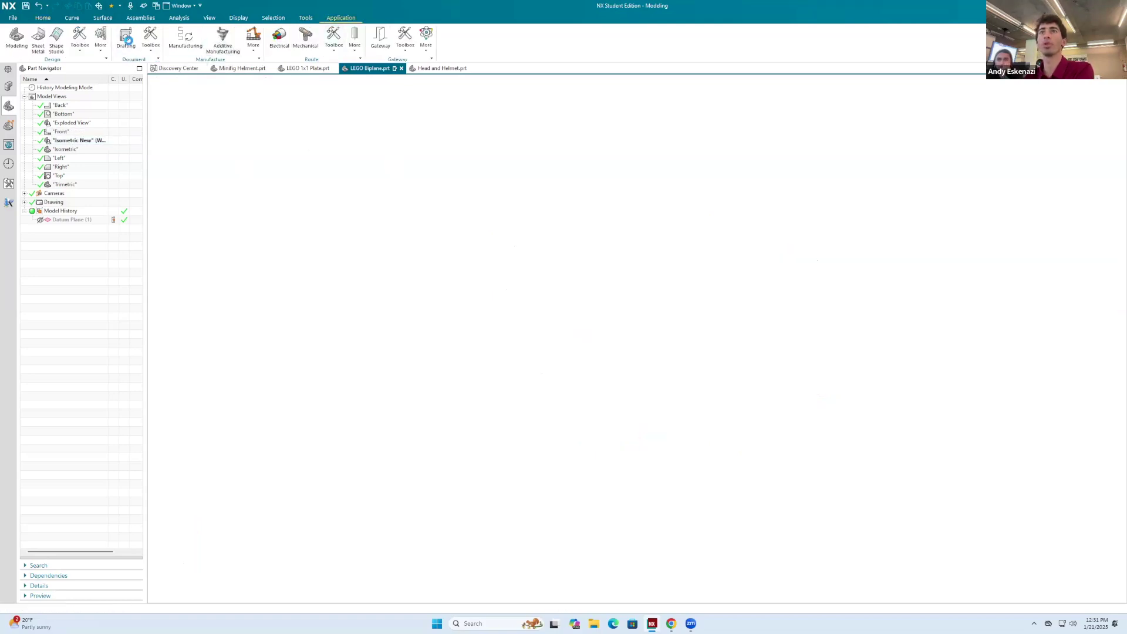
click(39, 39)
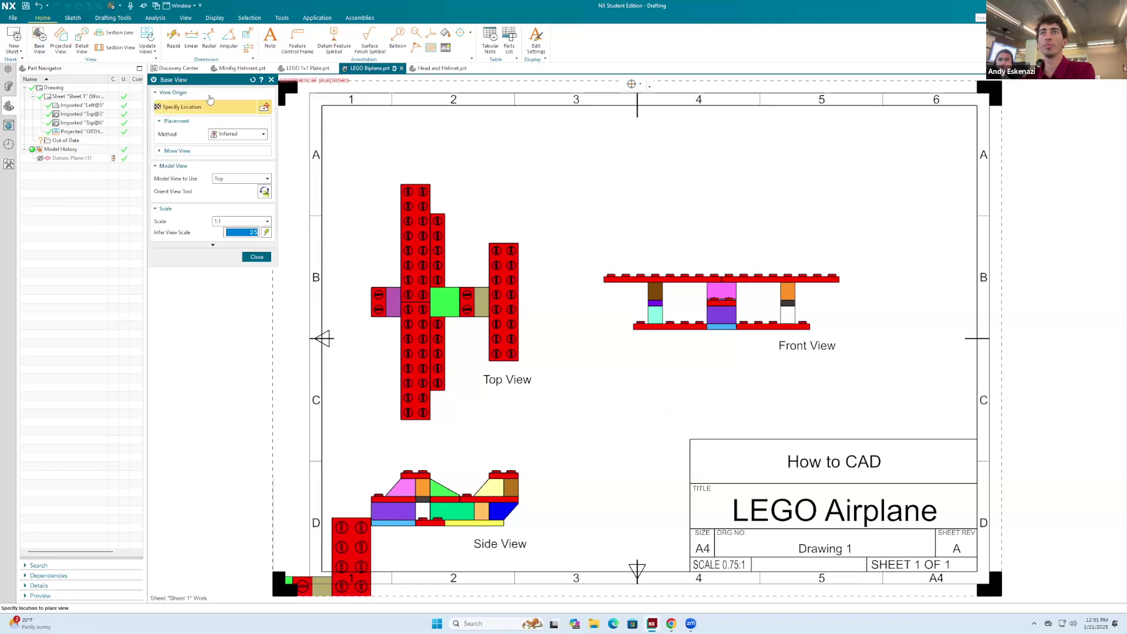
click(236, 178)
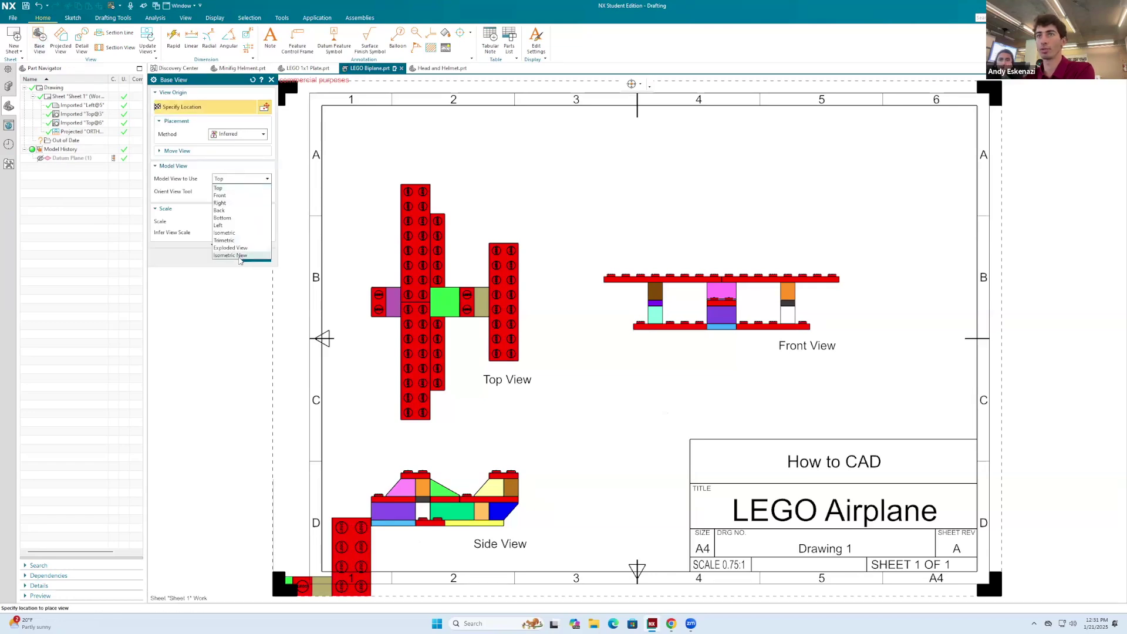
click(242, 259)
scroll(854, 211, down, 1)
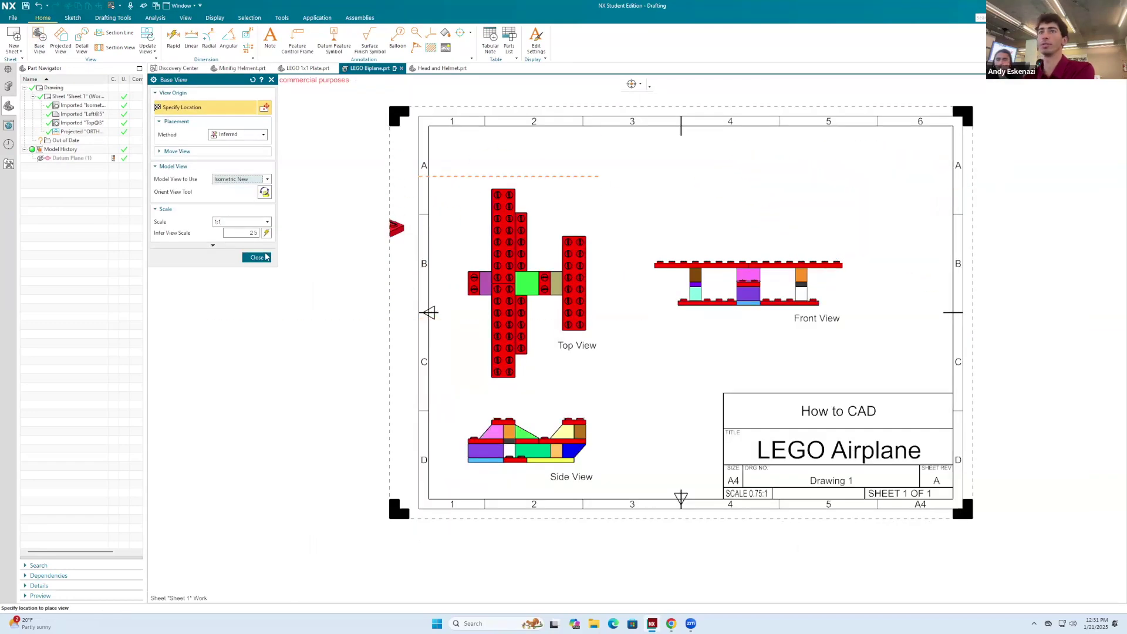
click(240, 222)
click(224, 292)
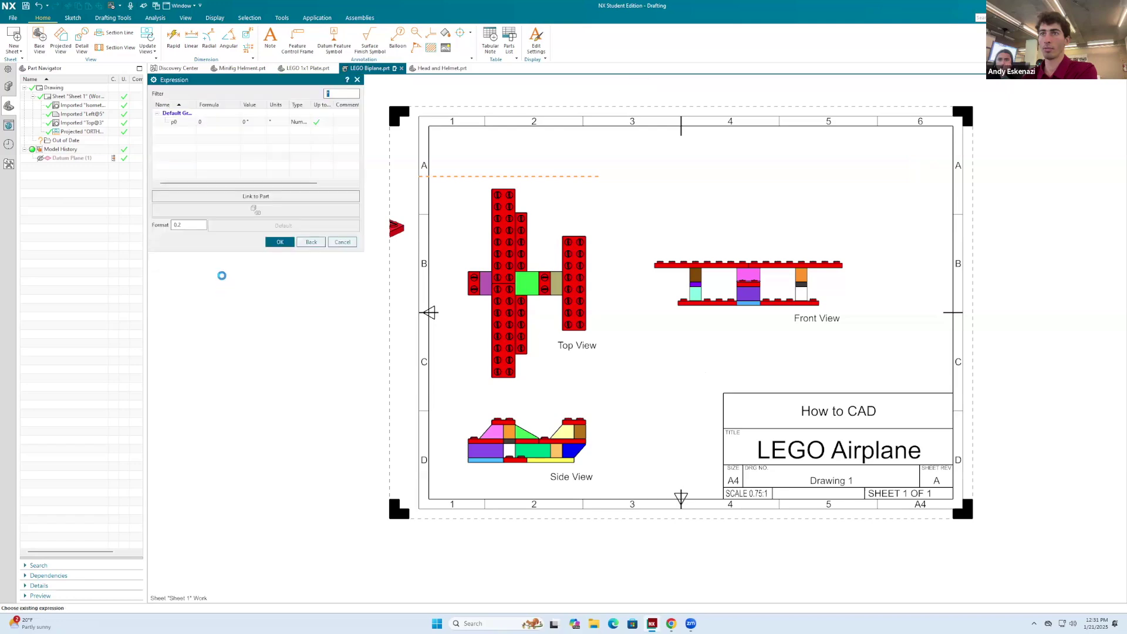
click(322, 243)
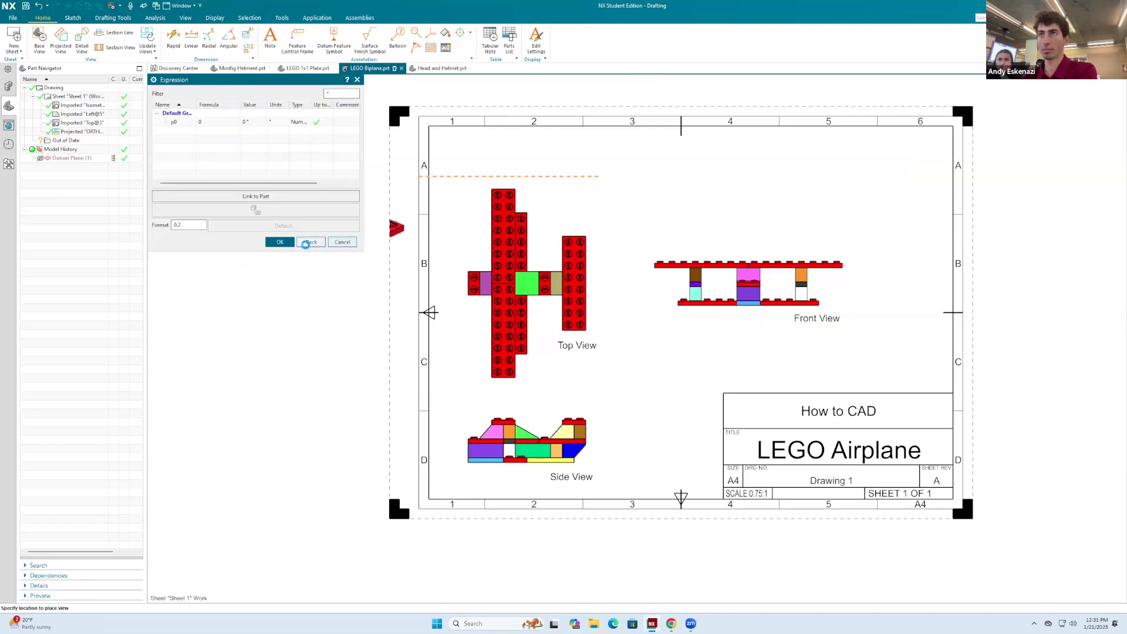
Set the base view's scale to a 0.75:1 ratio and place it in the sheet's upper right corner, above the front view.
click(238, 222)
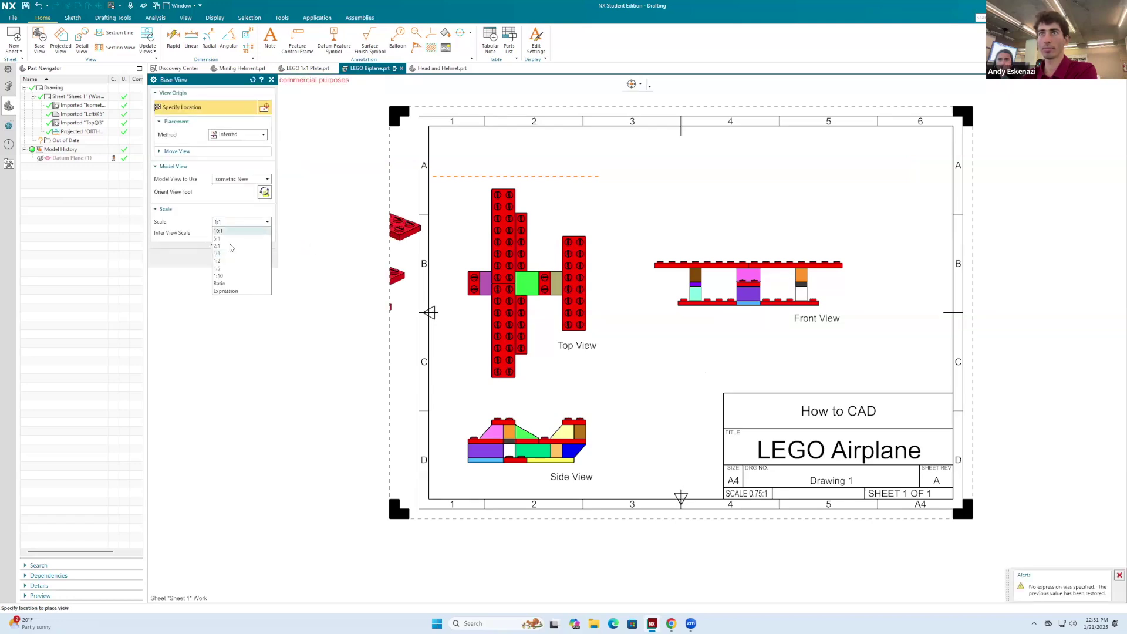
click(225, 285)
text(0.)
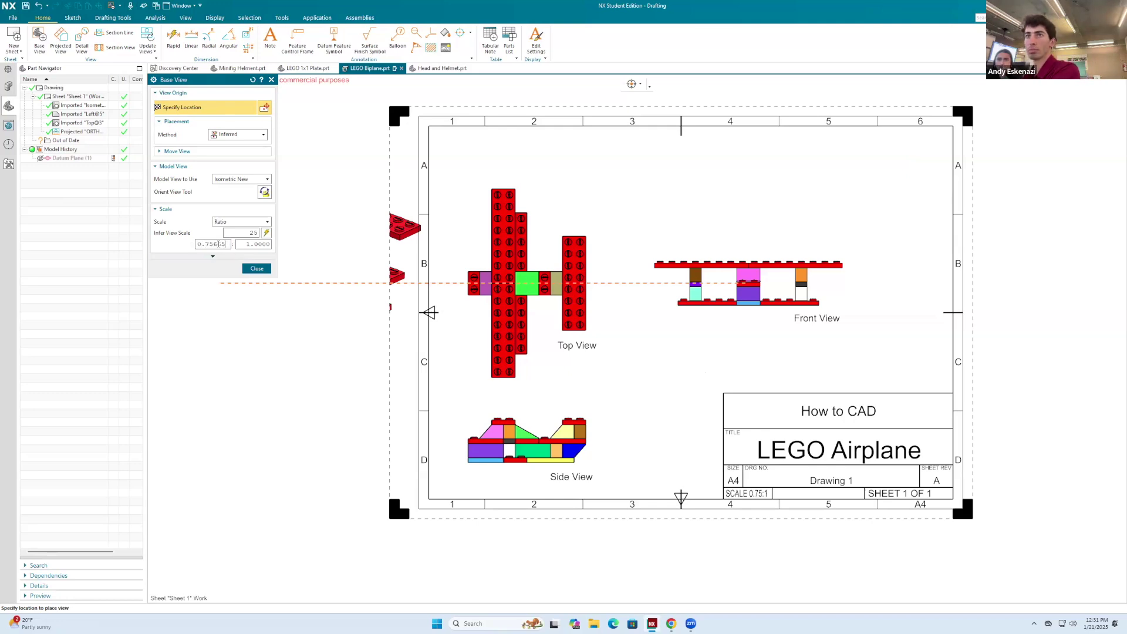
text(75)
key(Return)
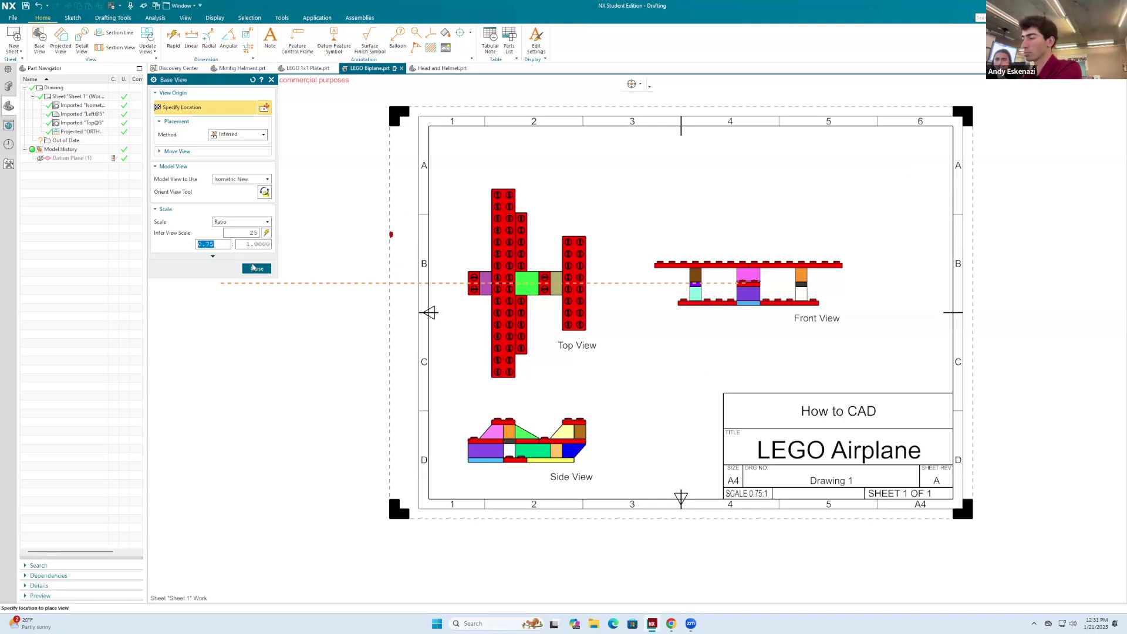
click(864, 185)
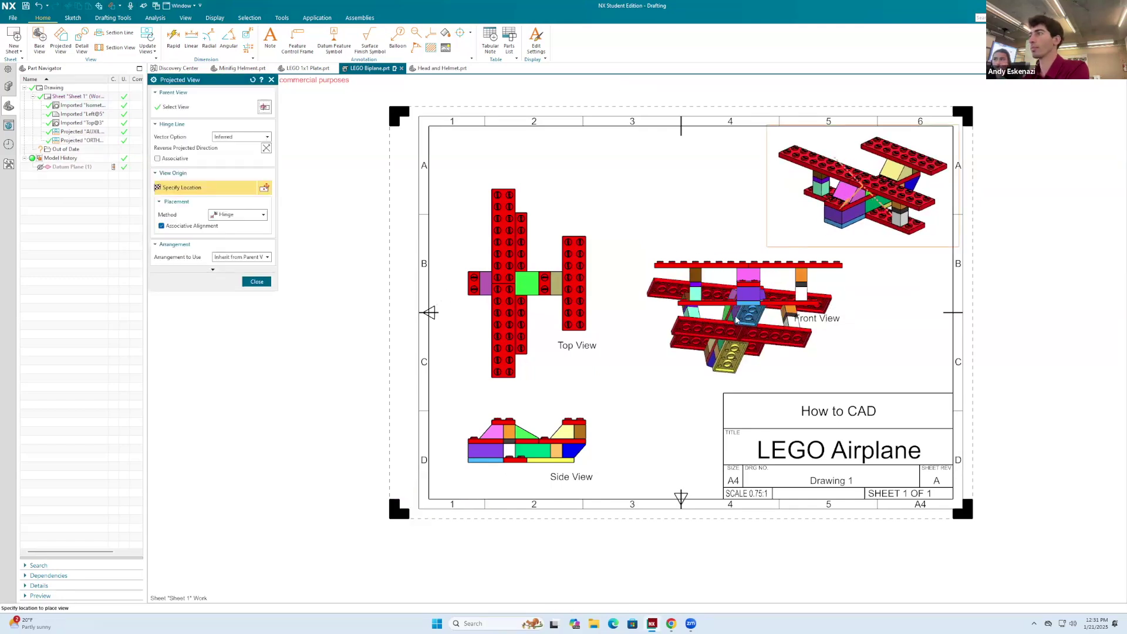
scroll(758, 352, up, 2)
key(Escape)
Add the note "Isometric View" beneath the isometric view of the biplane.
scroll(791, 203, down, 3)
scroll(792, 202, up, 3)
click(270, 39)
scroll(678, 349, up, 3)
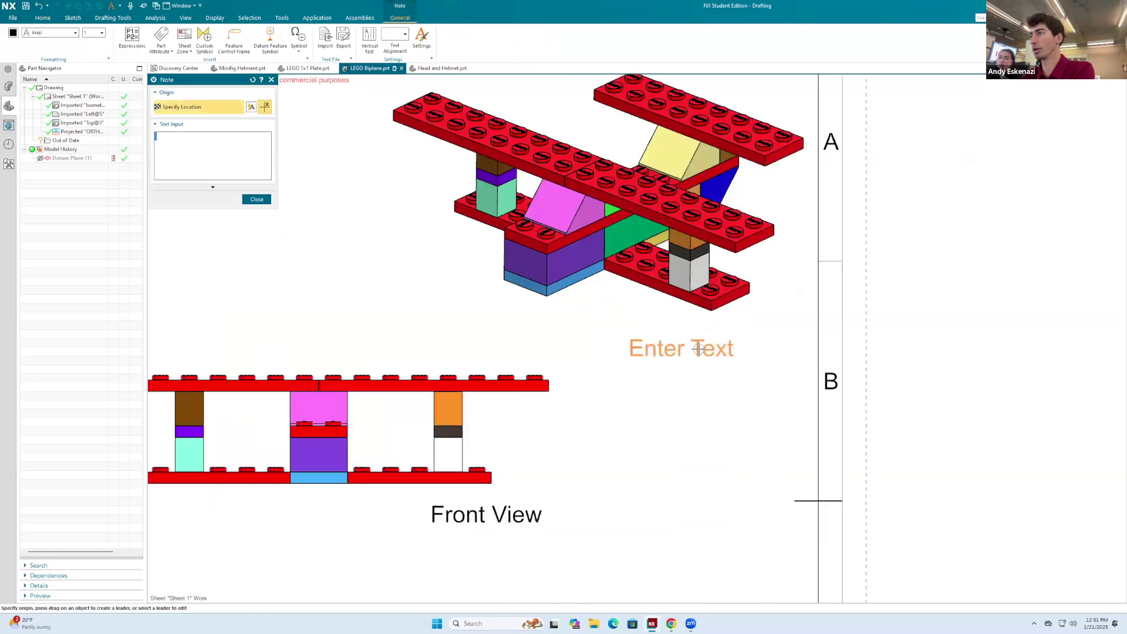
click(737, 333)
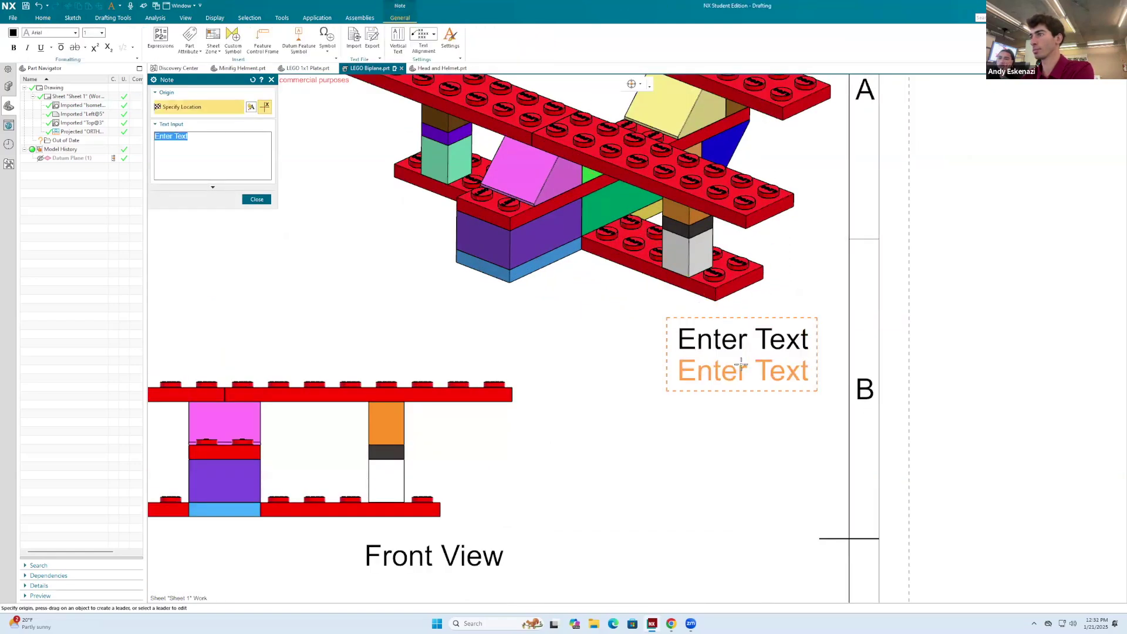
click(748, 347)
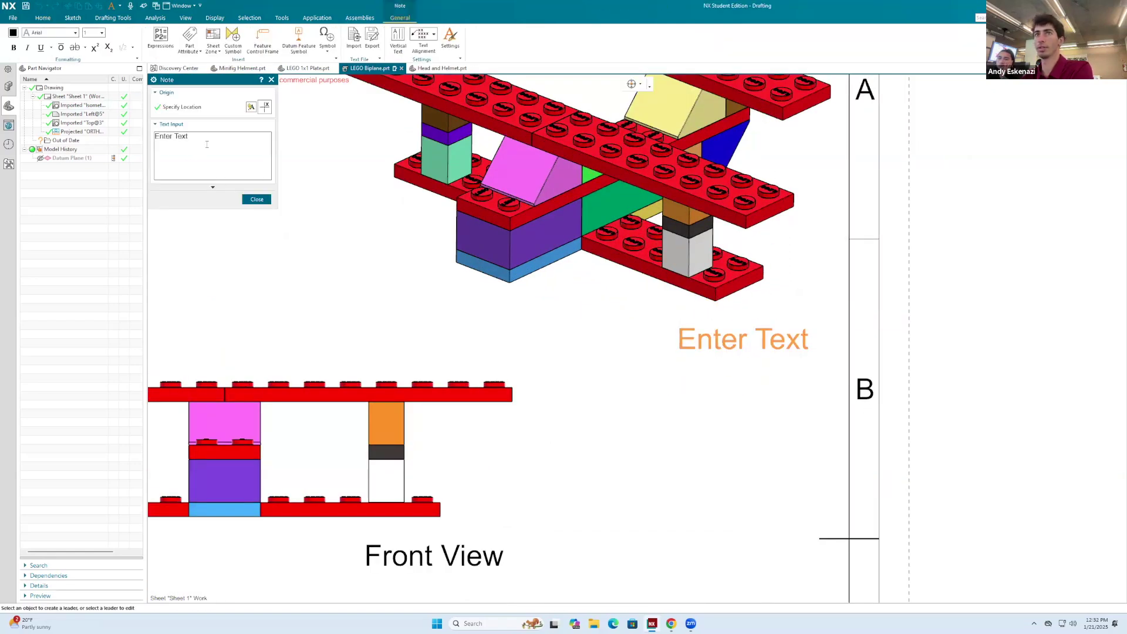
text(Isomet)
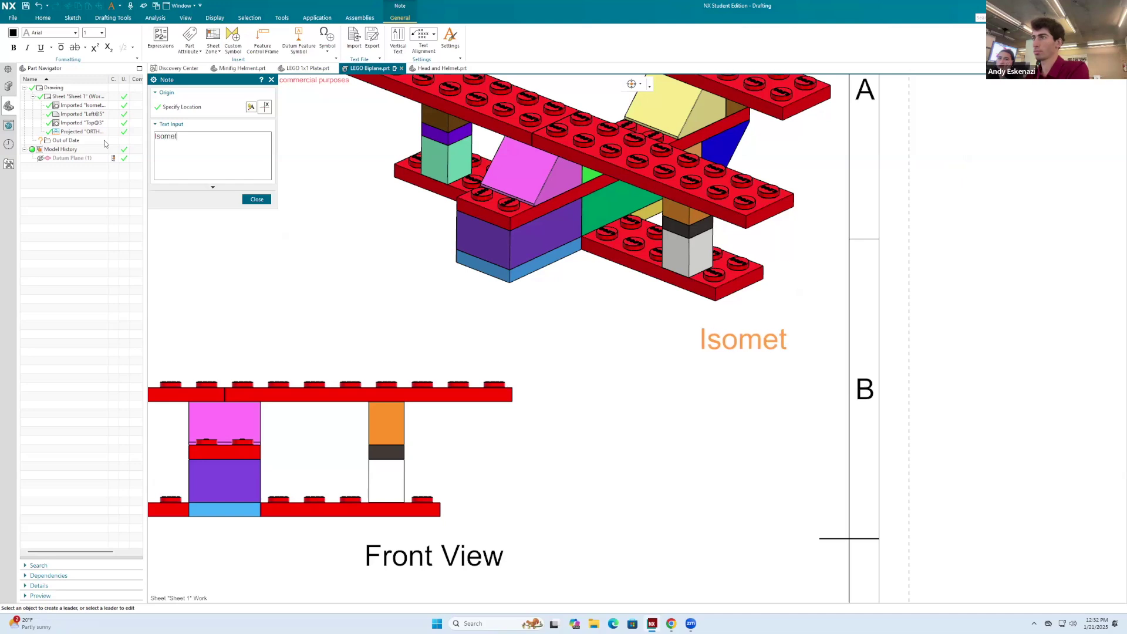
text(ric View)
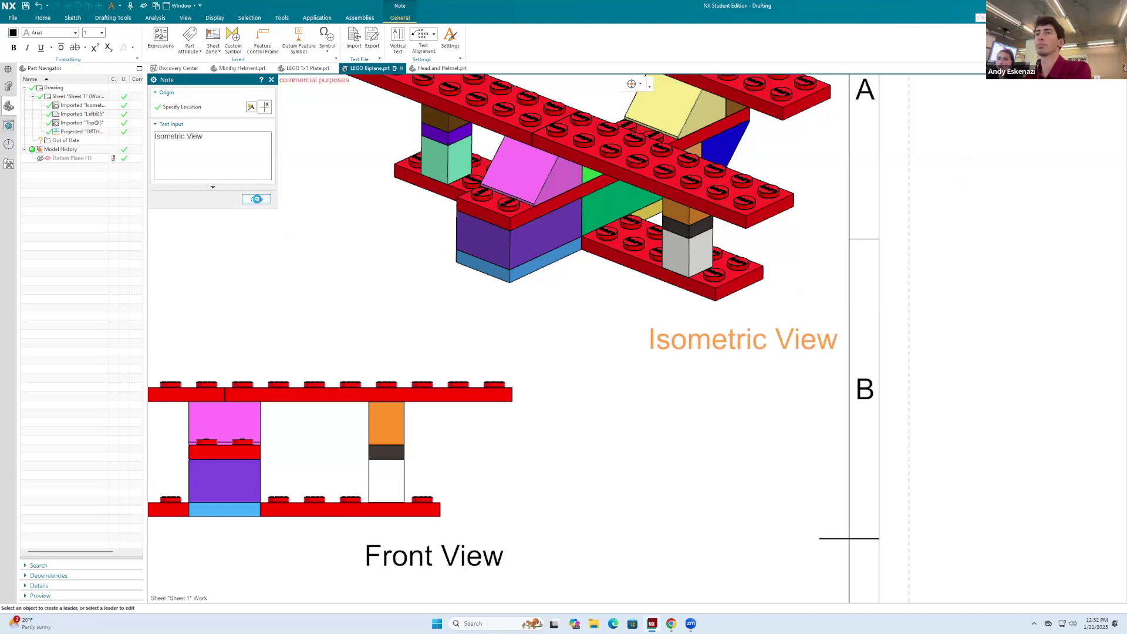
click(257, 199)
Place a circle balloon in the empty area above the front view.
scroll(879, 229, down, 4)
scroll(816, 300, up, 1)
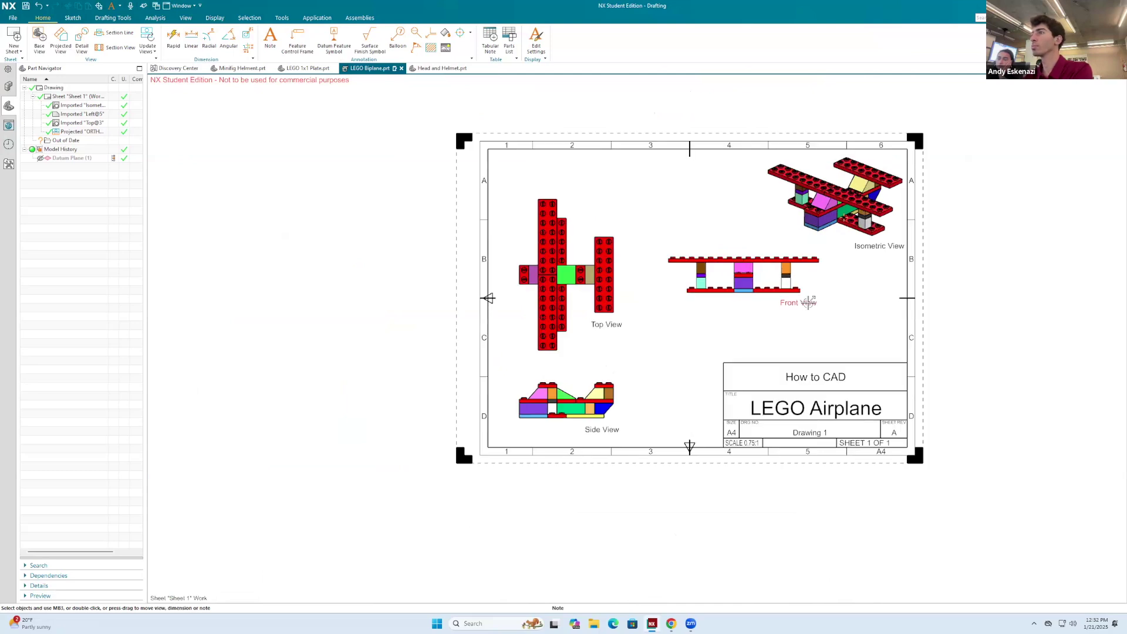
scroll(1002, 383, down, 1)
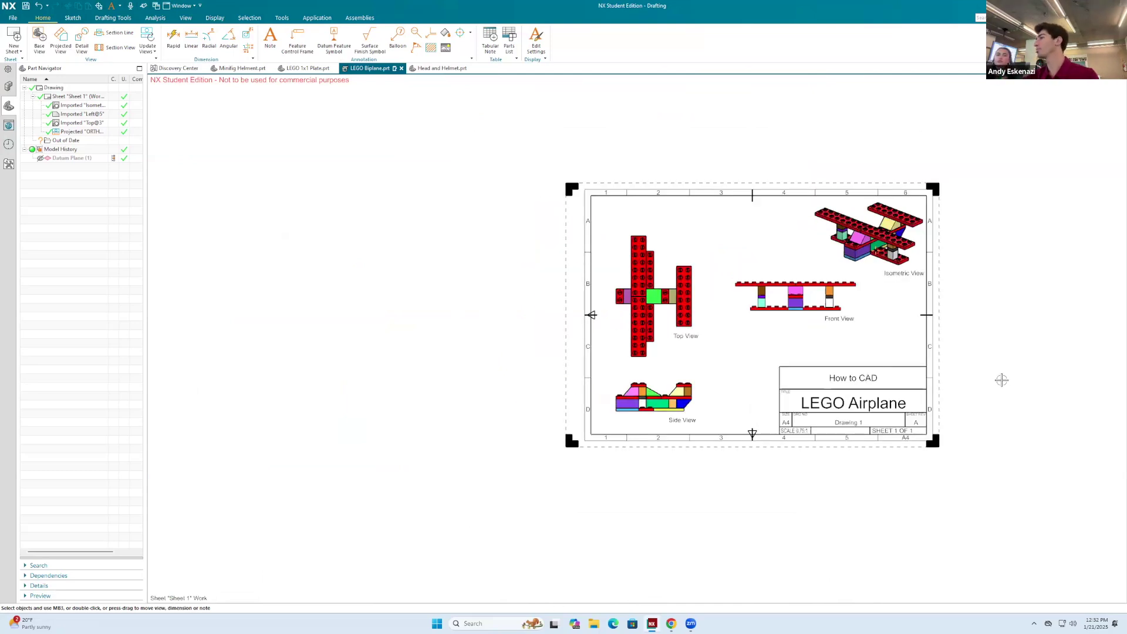
scroll(1001, 383, up, 1)
scroll(927, 142, up, 1)
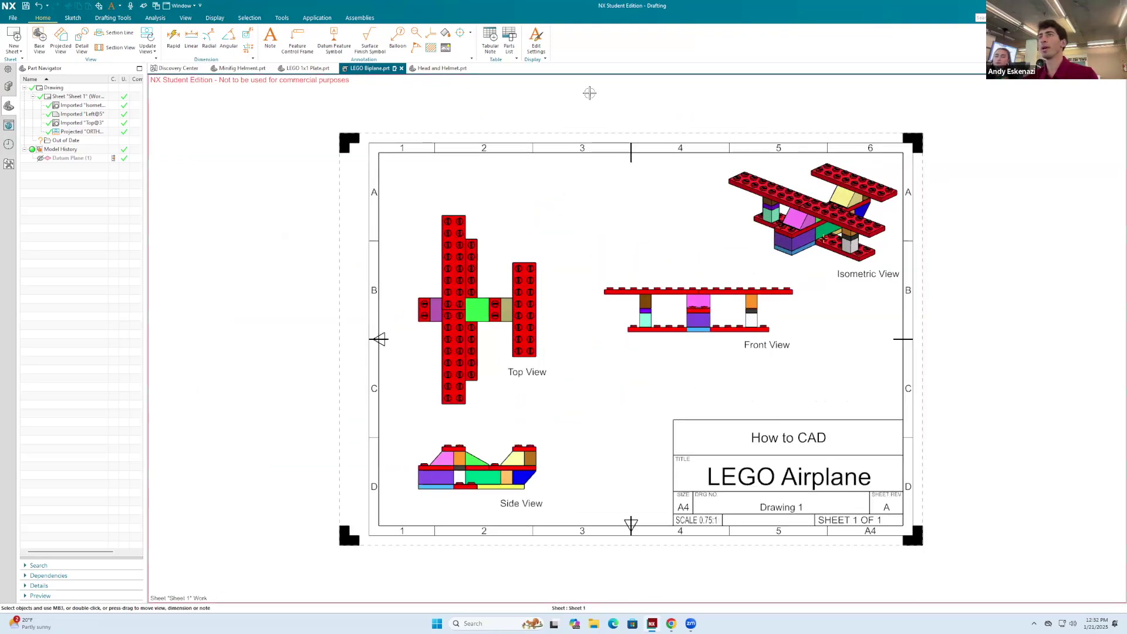
click(398, 37)
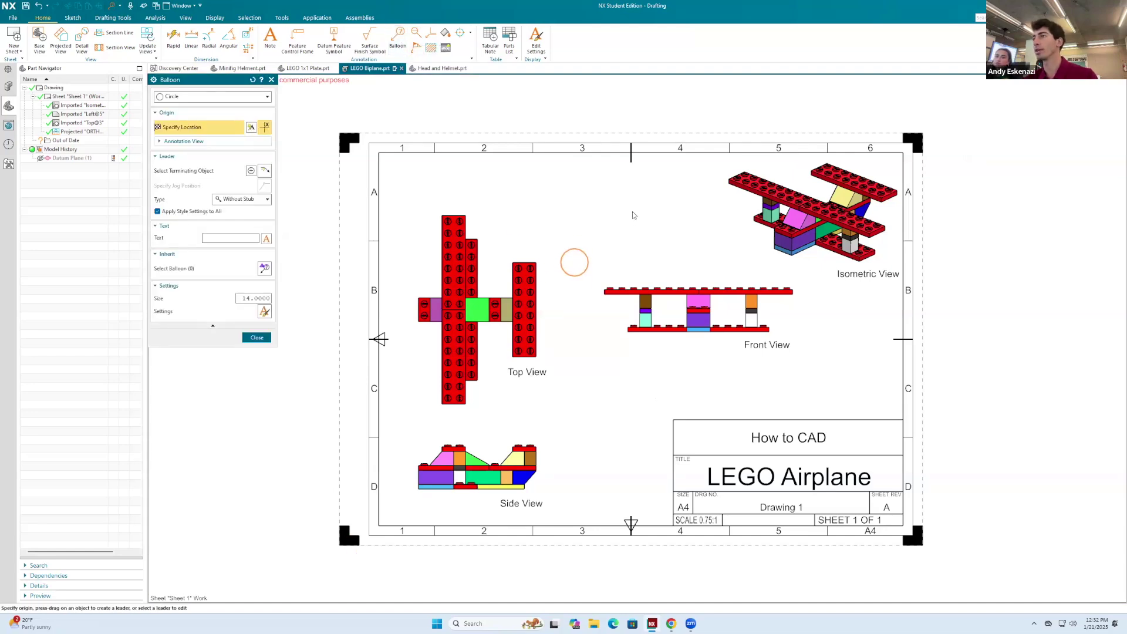
scroll(574, 256, up, 2)
click(678, 216)
middle_click(692, 235)
click(692, 235)
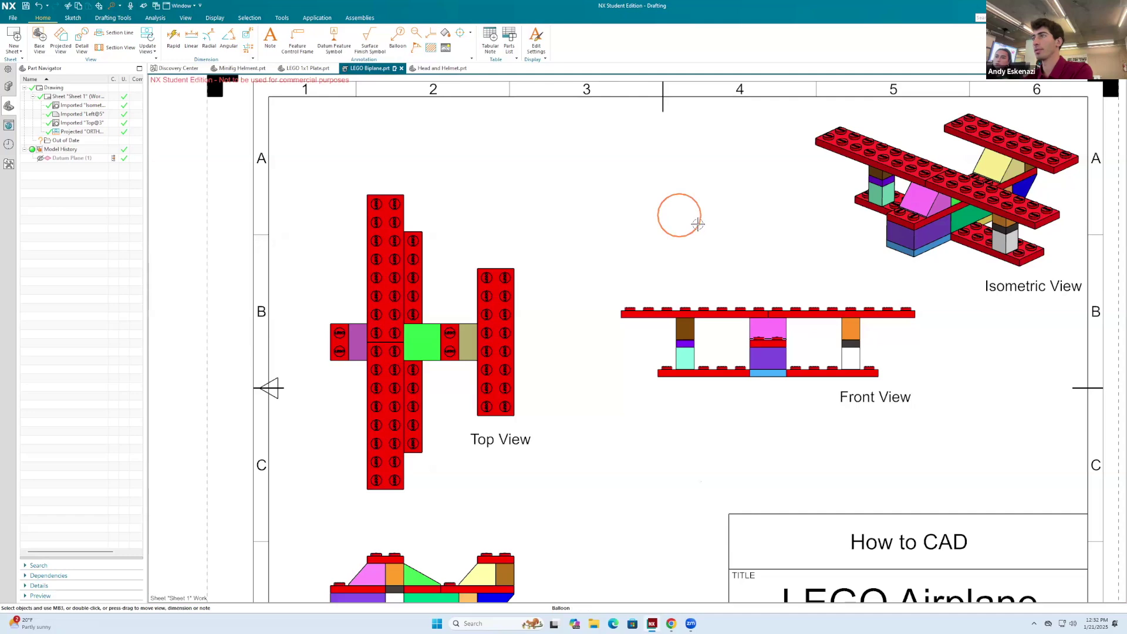
Edit the balloon so its leader ends on the upper wing plate in the front view and its text is 1.
right_click(697, 223)
click(723, 263)
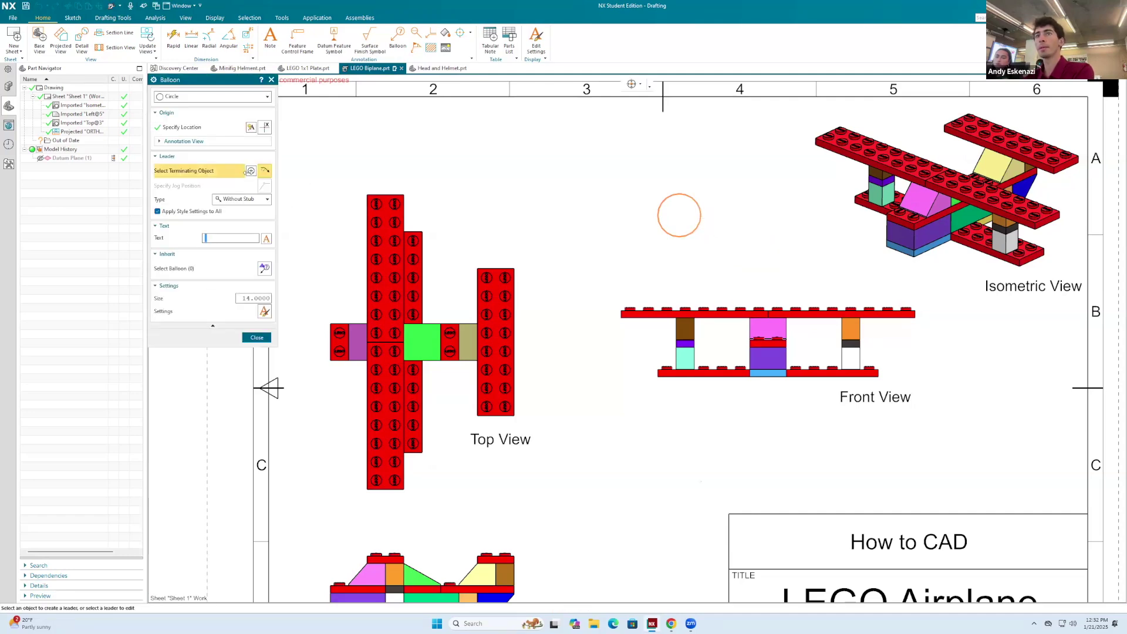
scroll(713, 320, up, 10)
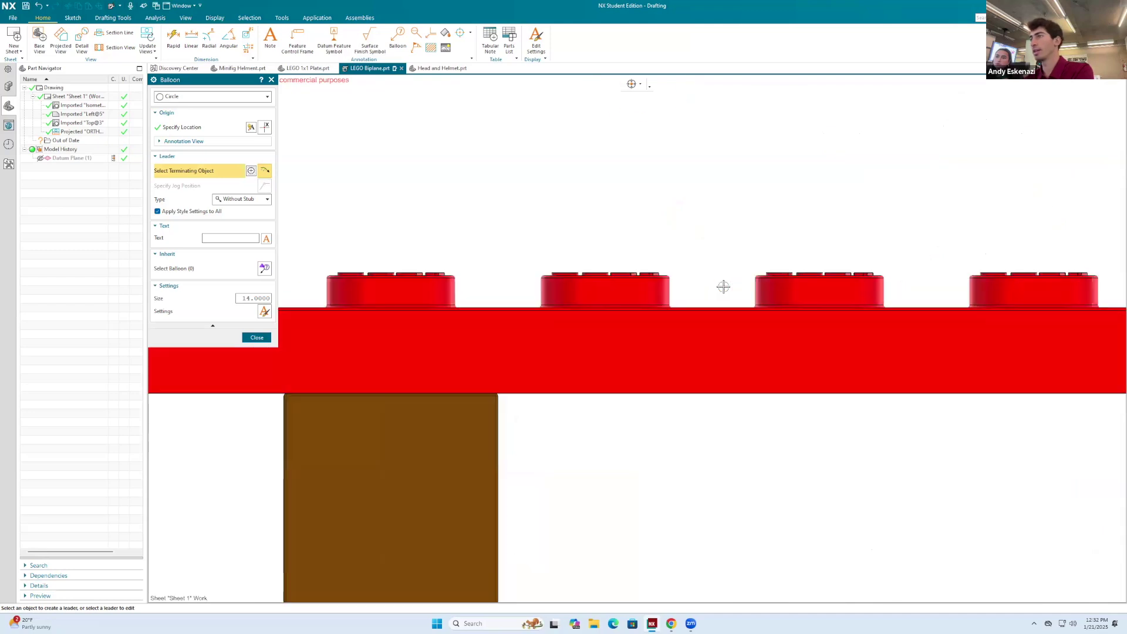
click(713, 303)
scroll(712, 303, down, 5)
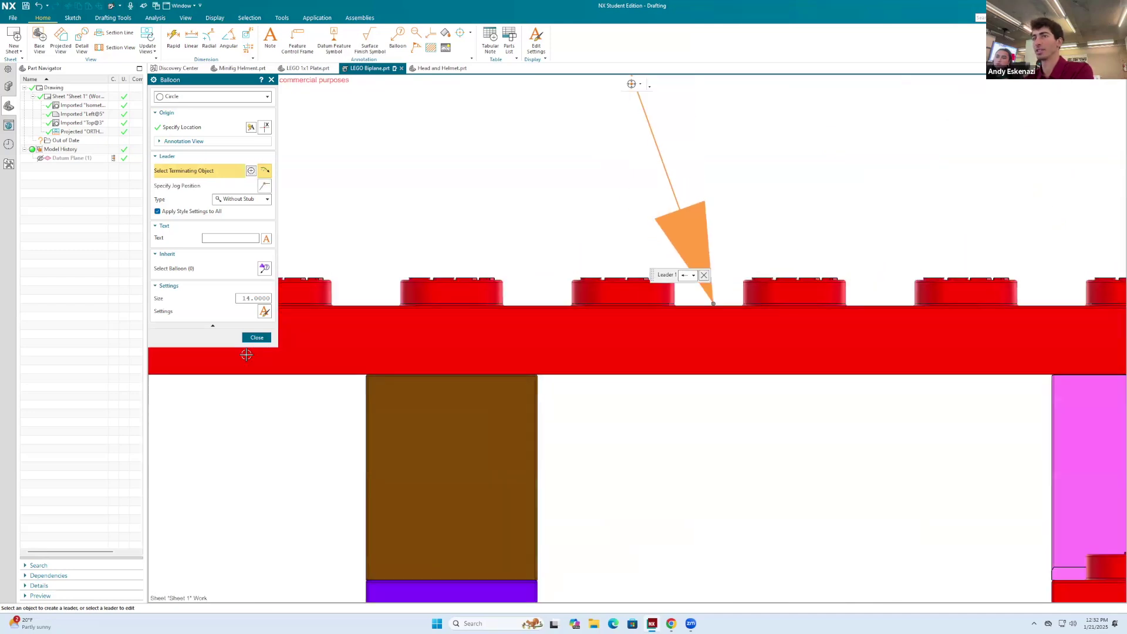
click(233, 239)
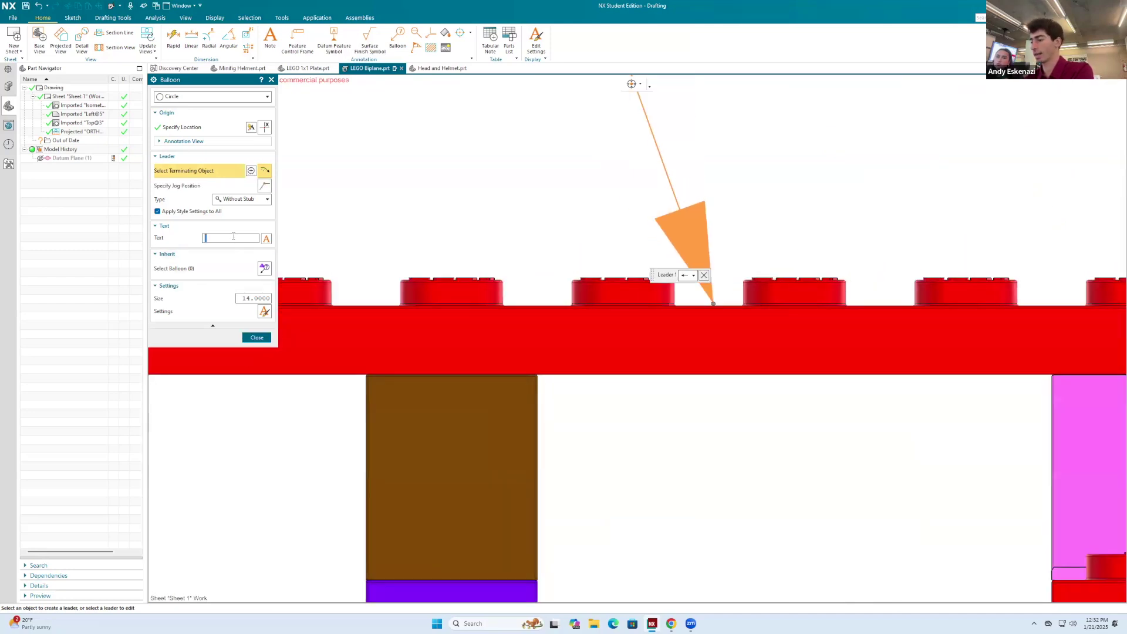
click(257, 337)
scroll(500, 383, down, 5)
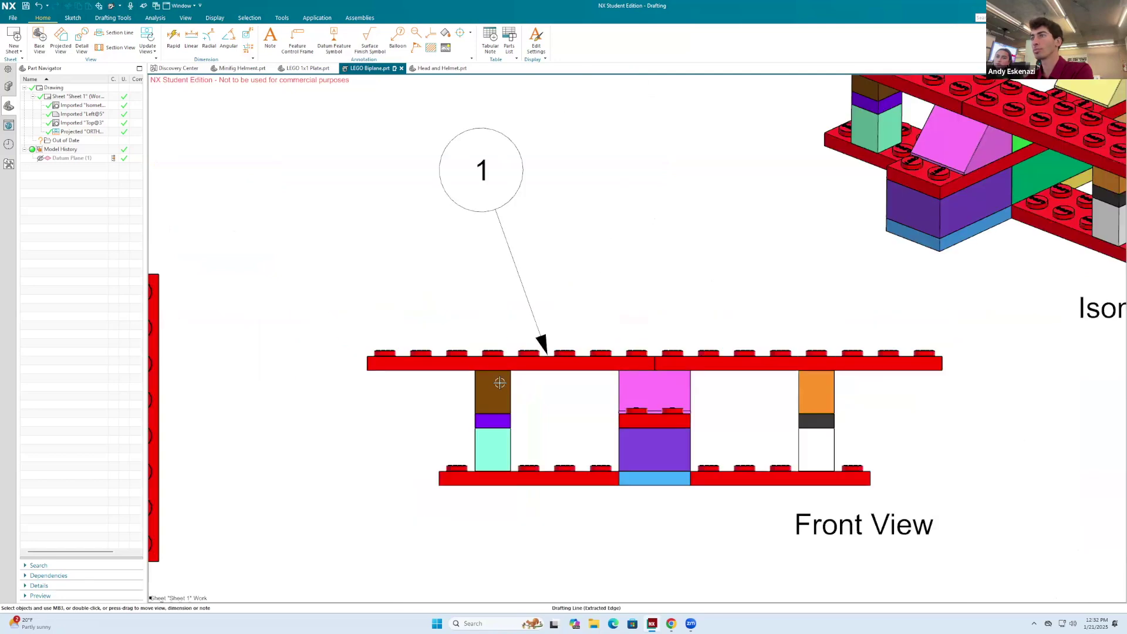
Preview the biplane assembly's parts list beside the sheet without placing it.
scroll(493, 370, down, 6)
scroll(235, 193, down, 1)
scroll(664, 463, up, 2)
scroll(728, 446, down, 2)
scroll(328, 183, up, 1)
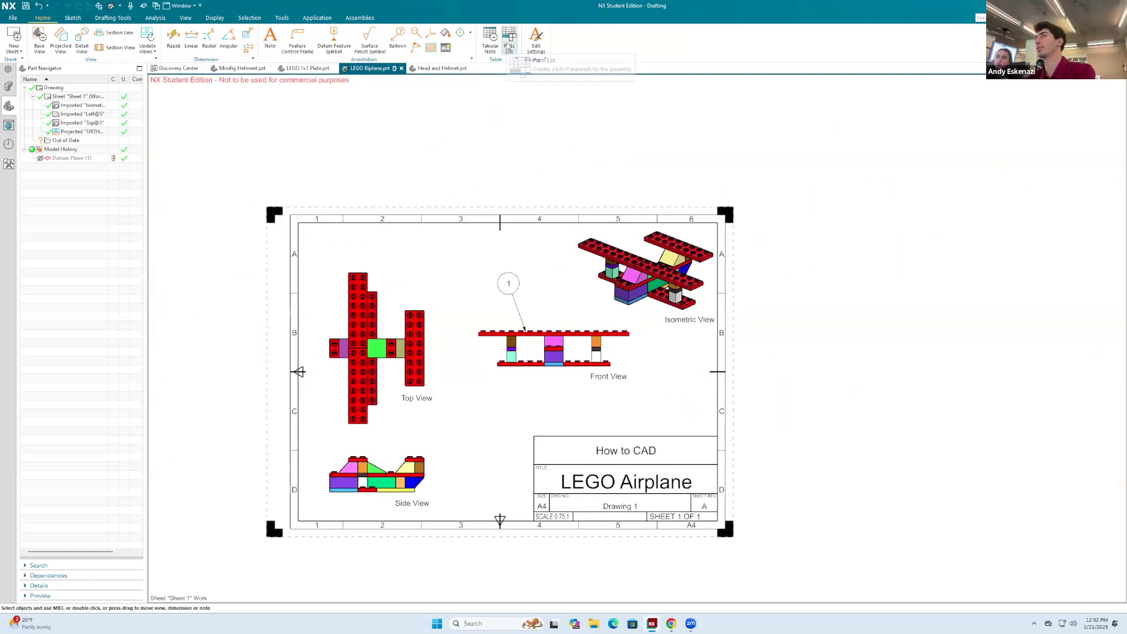
click(509, 41)
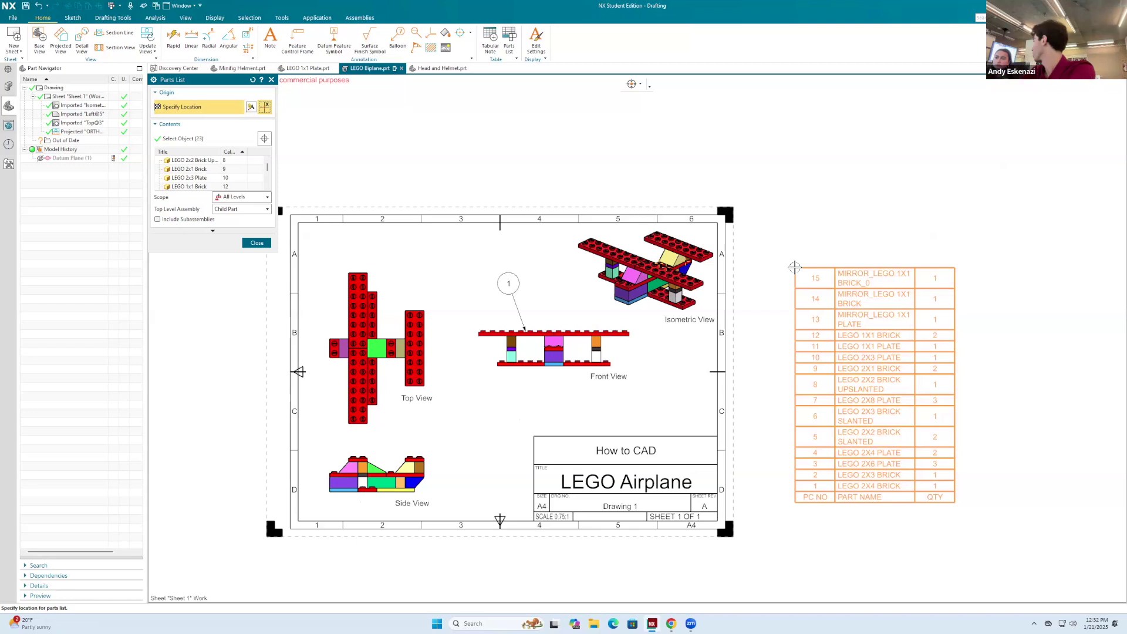
key(Escape)
Add the note "Item #1 is a 2x8 plate" and position it just above the title block, toward the sheet's right border.
scroll(643, 378, up, 3)
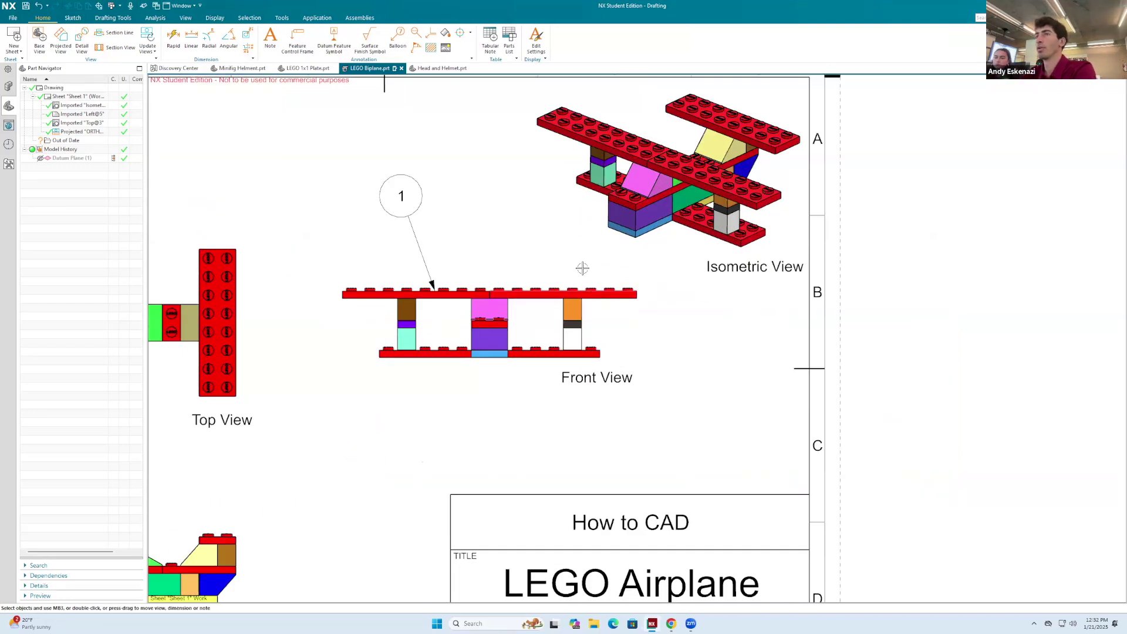
scroll(582, 267, down, 1)
click(272, 52)
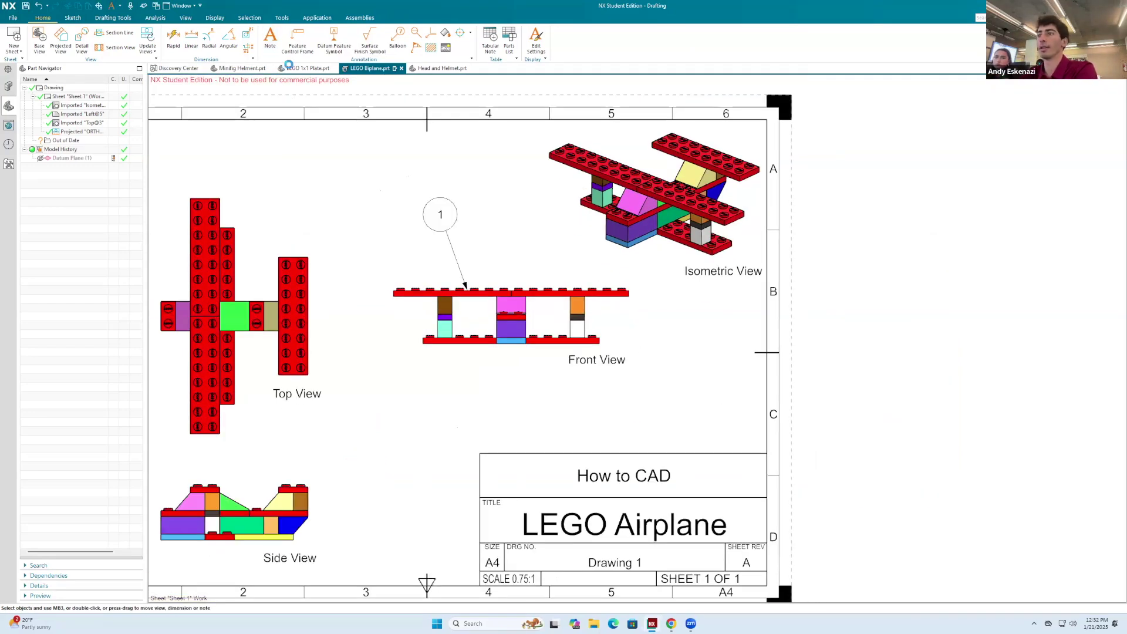
click(650, 428)
key(Escape)
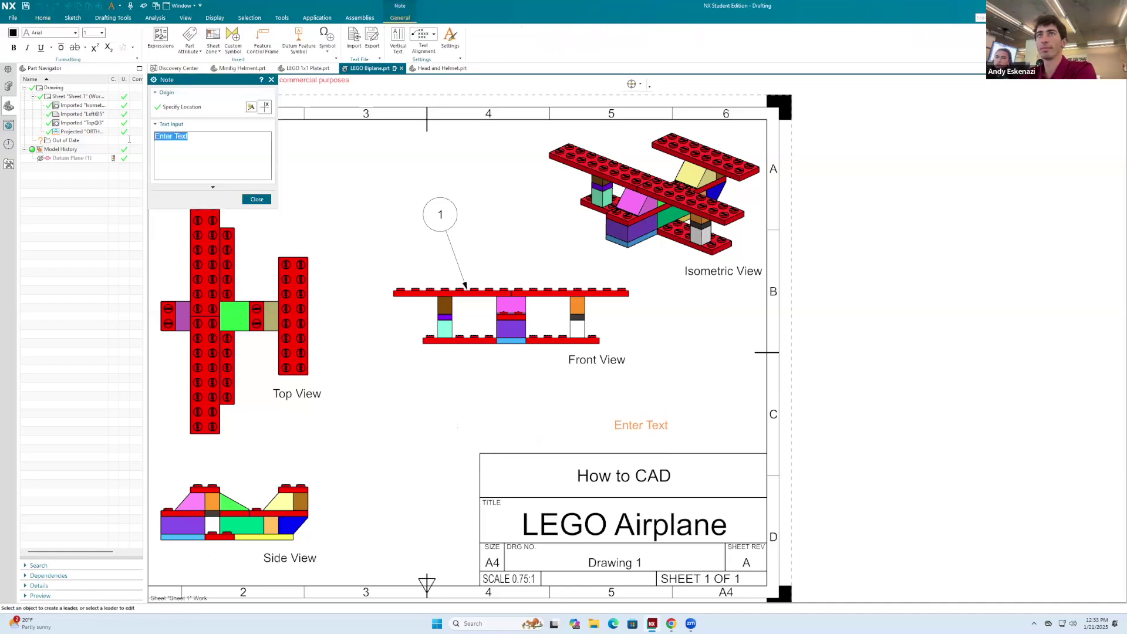
key(BackSpace)
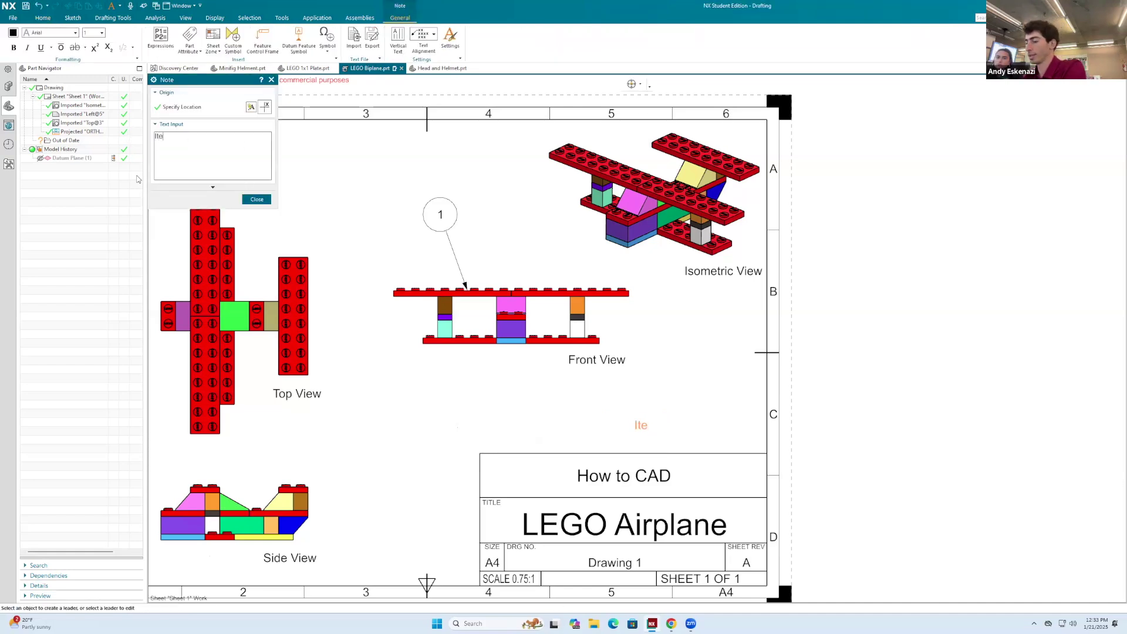
text(Item #1 is)
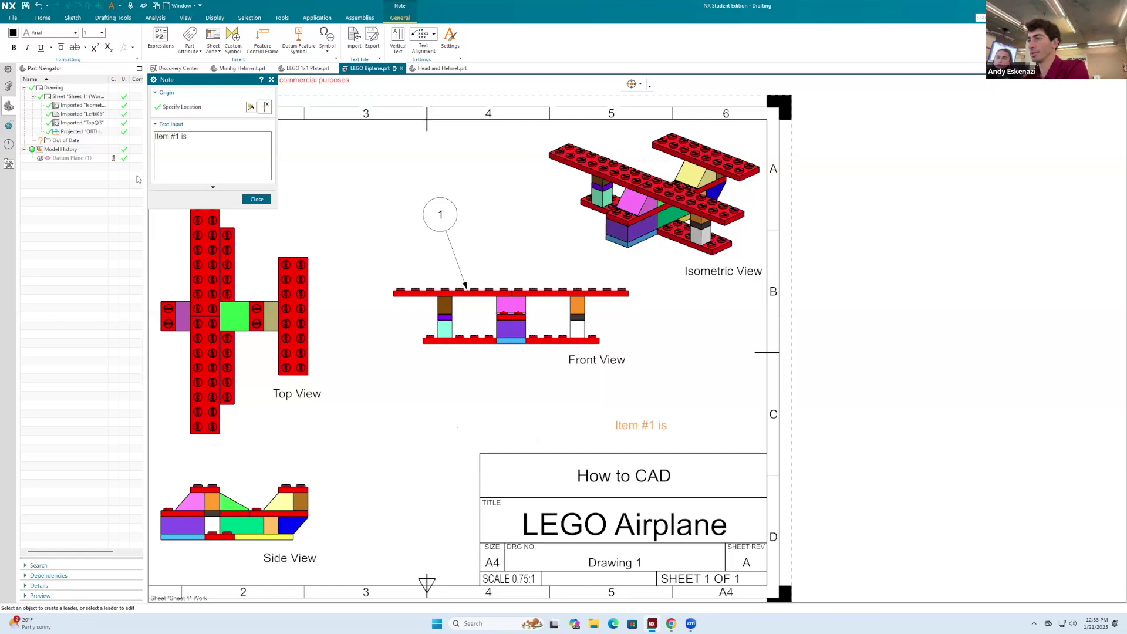
text( a 2x)
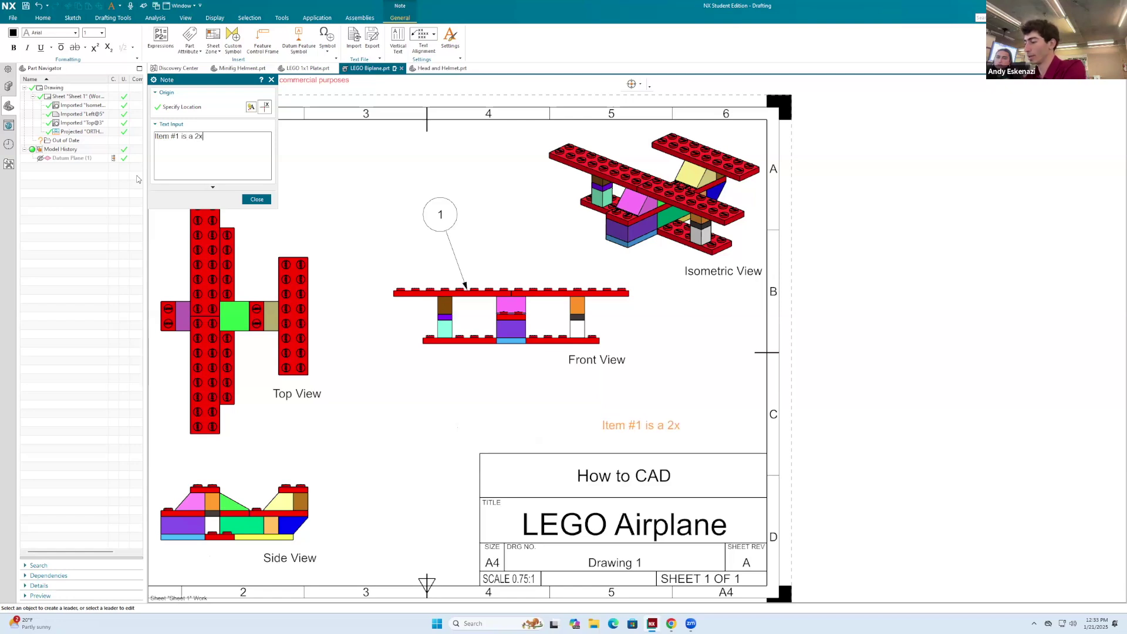
text(8 plkat)
key(BackSpace)
key(BackSpace)
key(BackSpace)
text(a)
text(te)
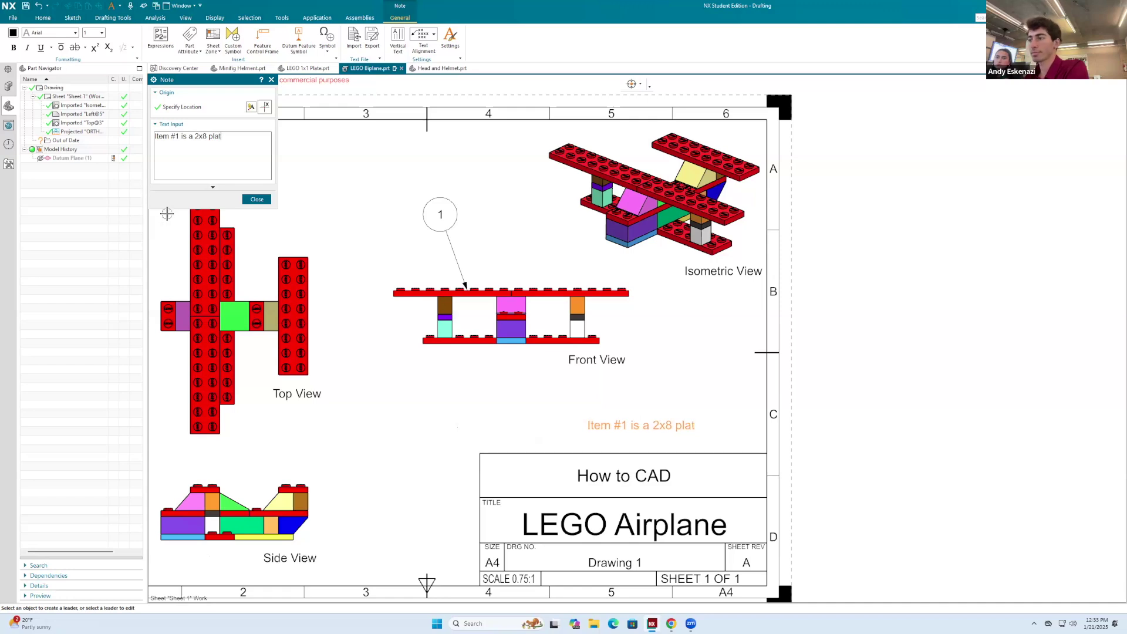
click(257, 199)
drag(630, 423, 691, 439)
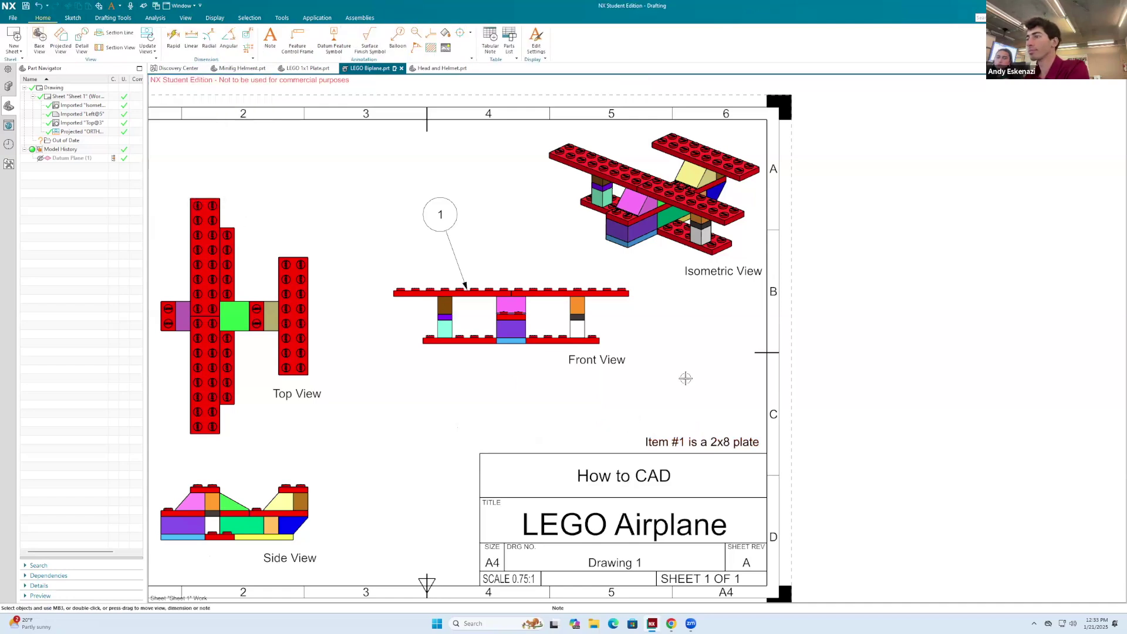
scroll(621, 377, down, 5)
scroll(622, 376, up, 3)
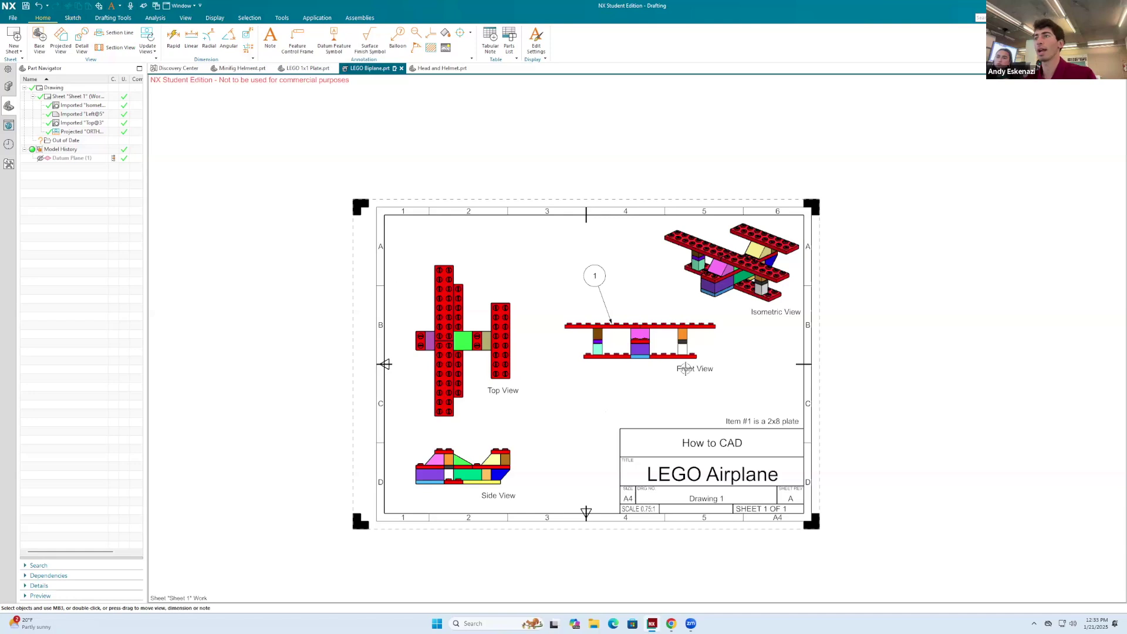
scroll(686, 368, up, 2)
scroll(645, 411, down, 2)
scroll(599, 455, up, 2)
scroll(712, 116, down, 2)
scroll(728, 189, up, 1)
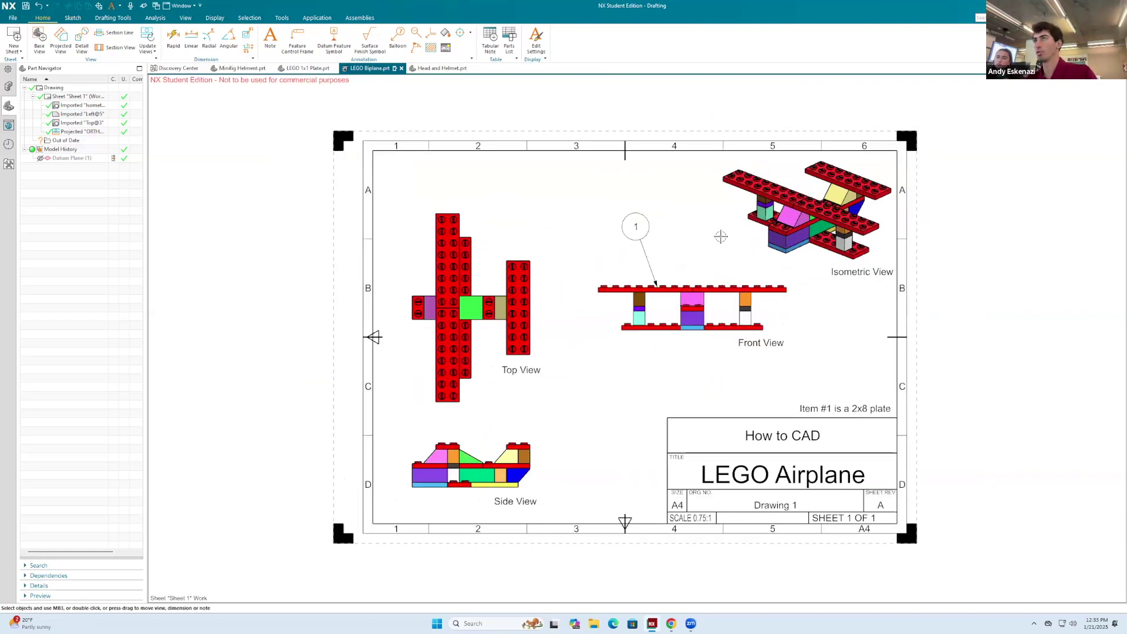
Frame the whole drawing sheet in the graphics area and export it as a PNG image.
right_click(268, 257)
click(287, 273)
mouse_move(331, 128)
mouse_down()
mouse_move(759, 621)
mouse_move(920, 548)
mouse_up()
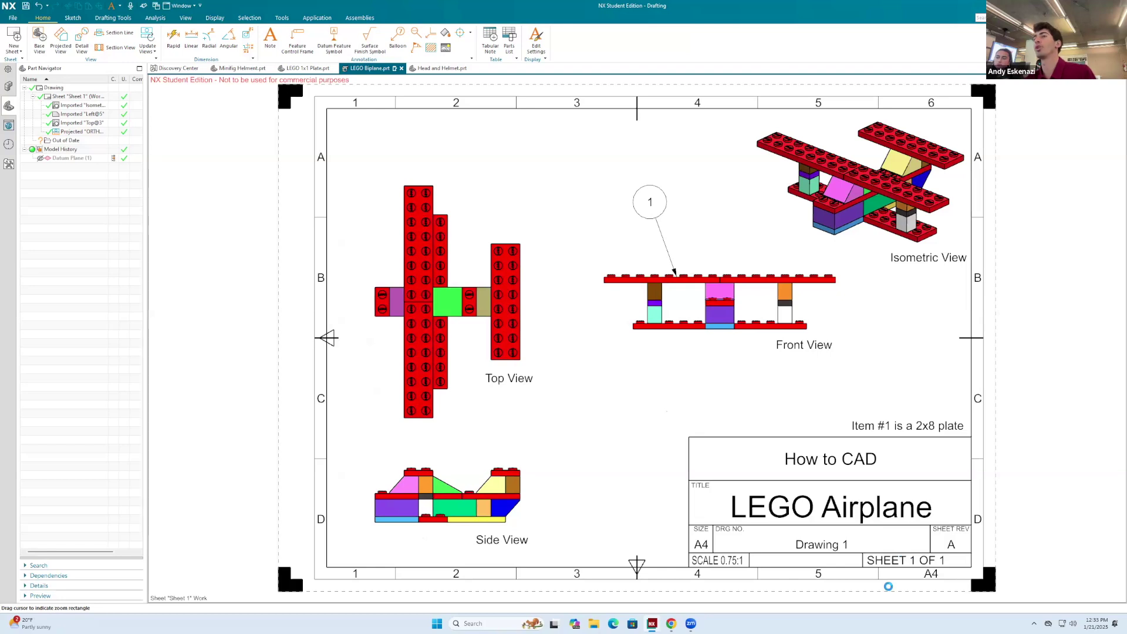
click(13, 18)
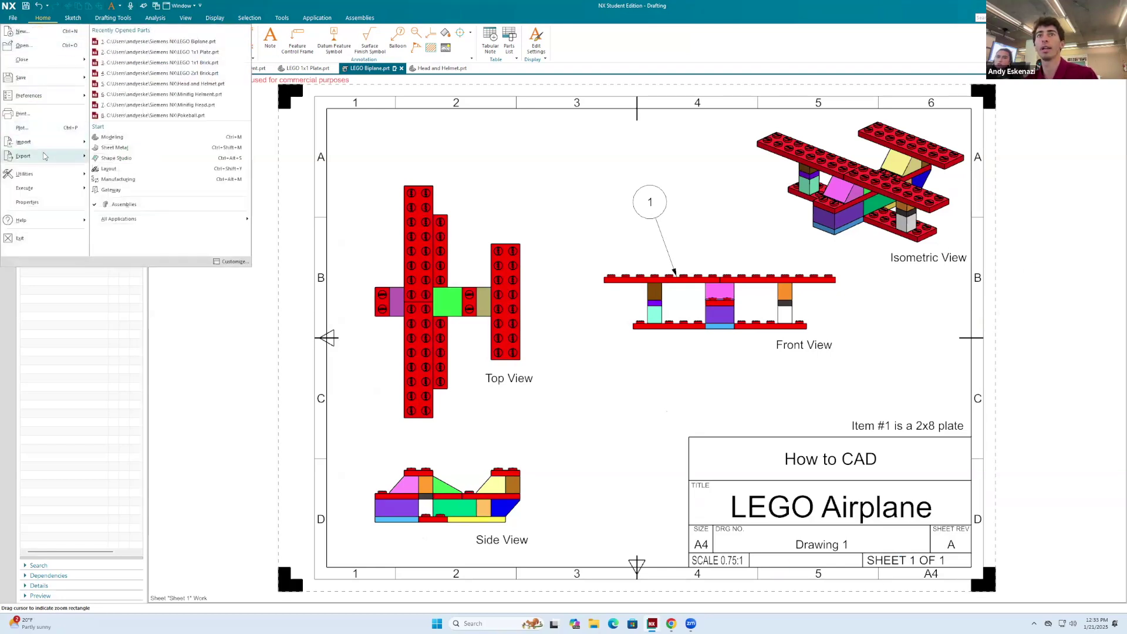
mouse_move(44, 156)
click(151, 29)
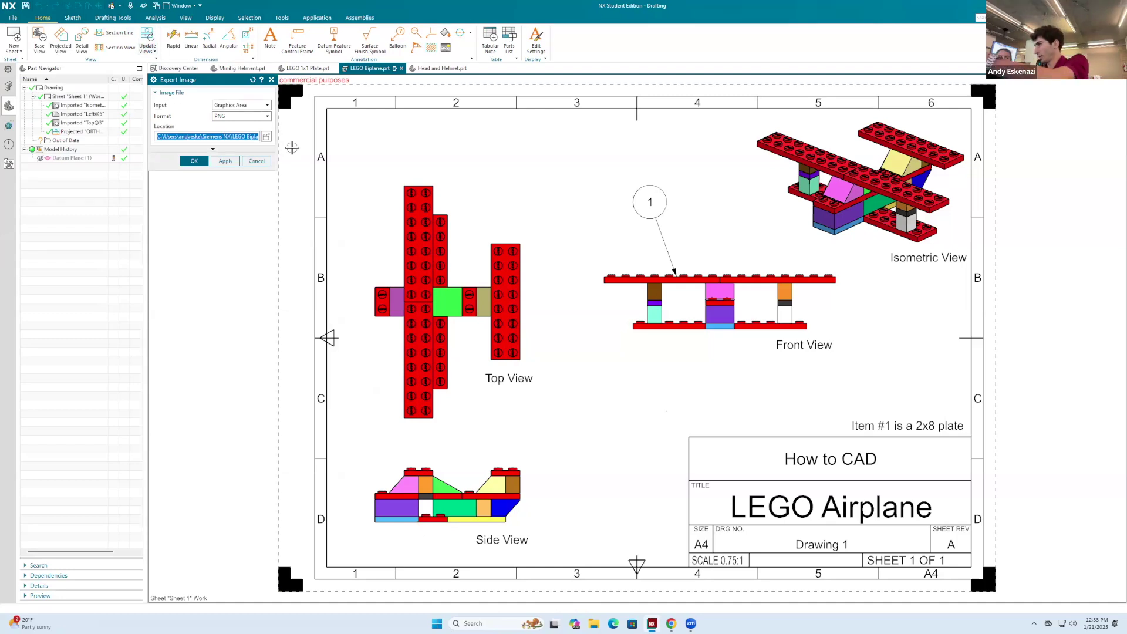
click(193, 161)
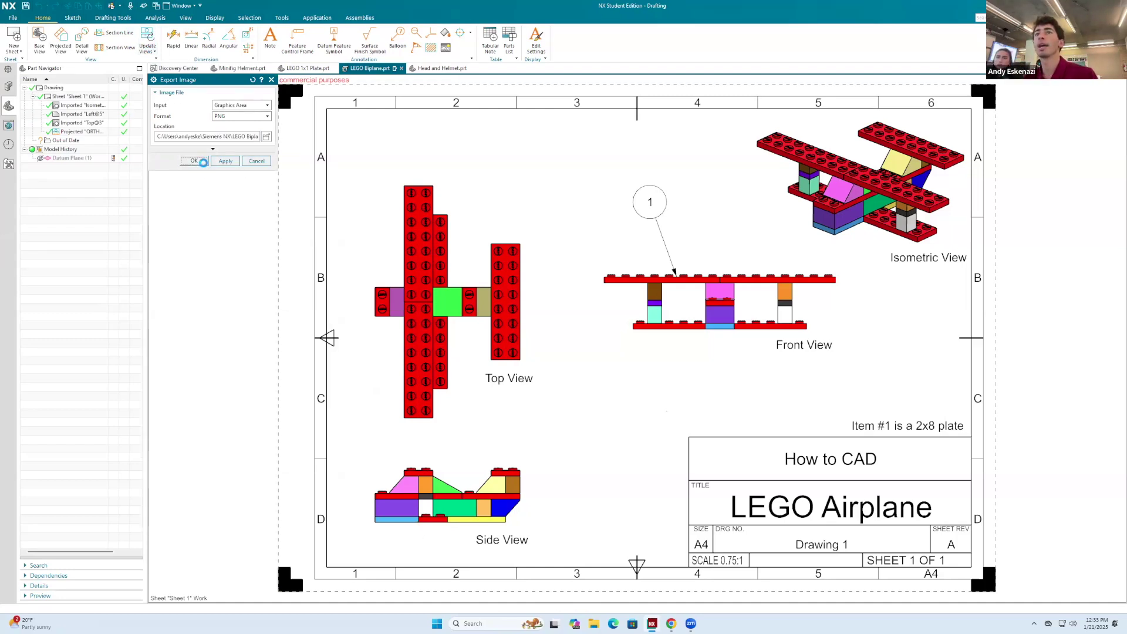
Switch to File Explorer, view the exported LEGO Biplane.png from the Siemens NX folder in Photos, and close the image.
click(592, 623)
click(370, 377)
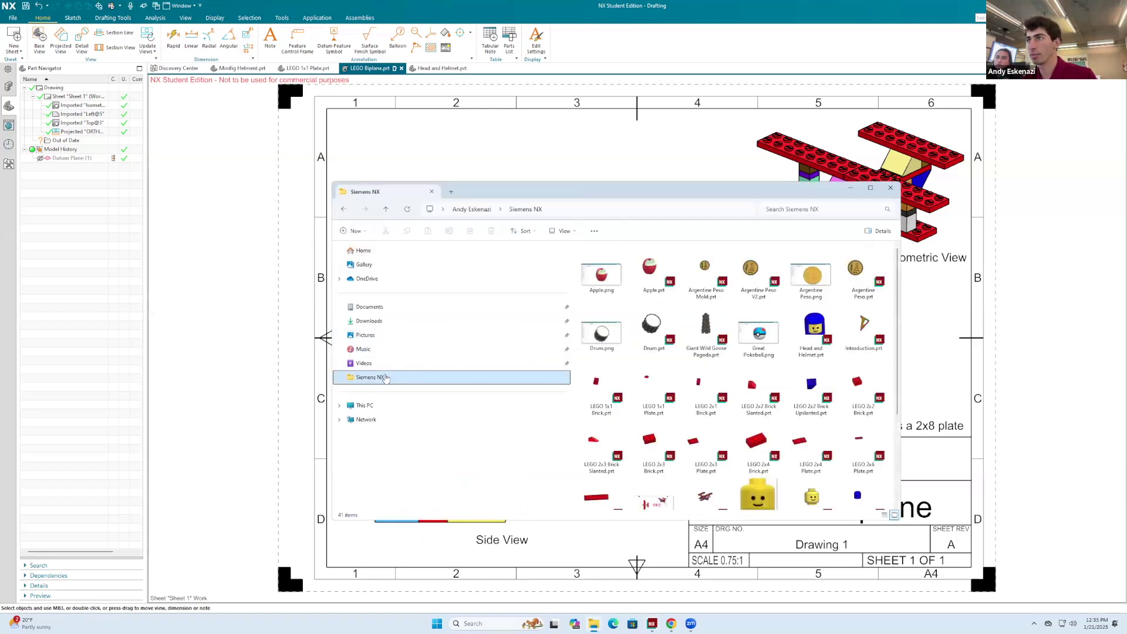
scroll(854, 311, down, 3)
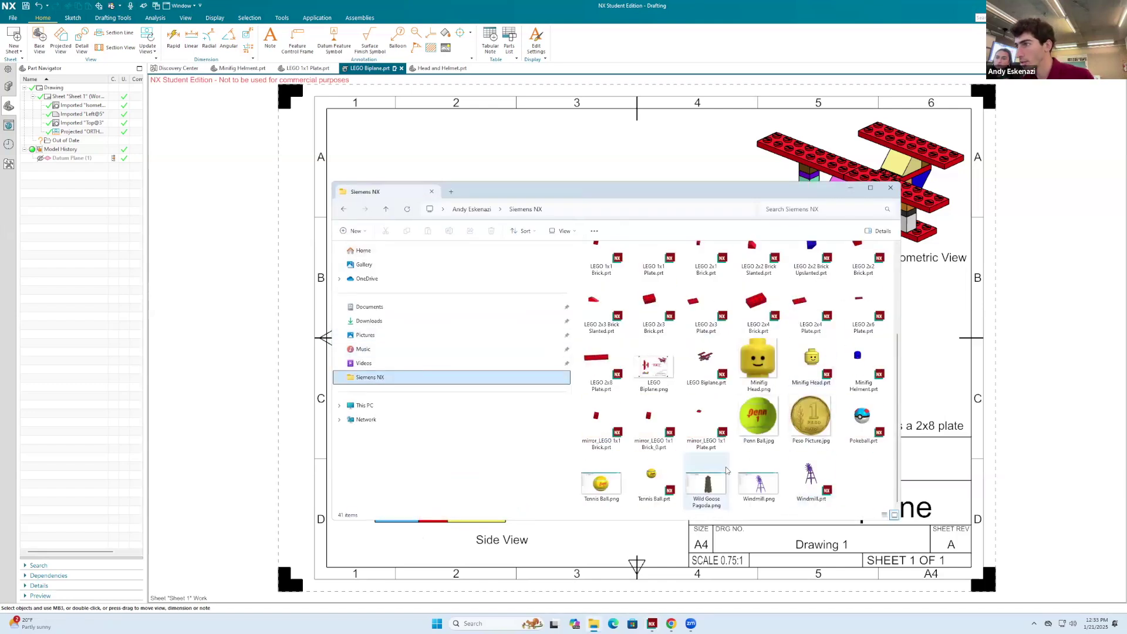
click(652, 368)
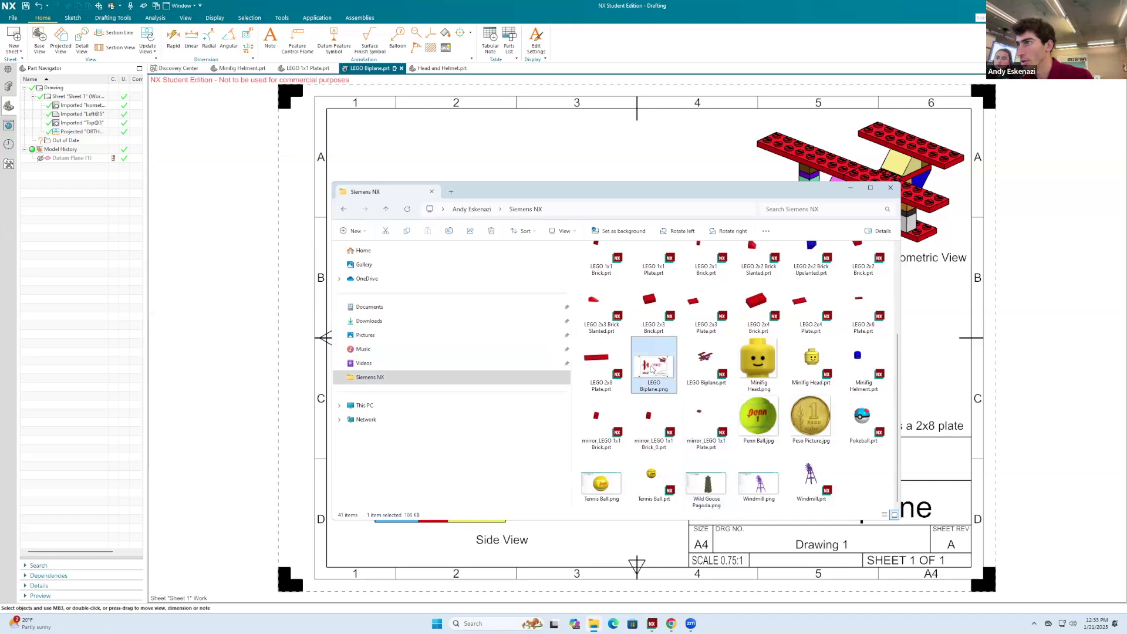
double_click(652, 369)
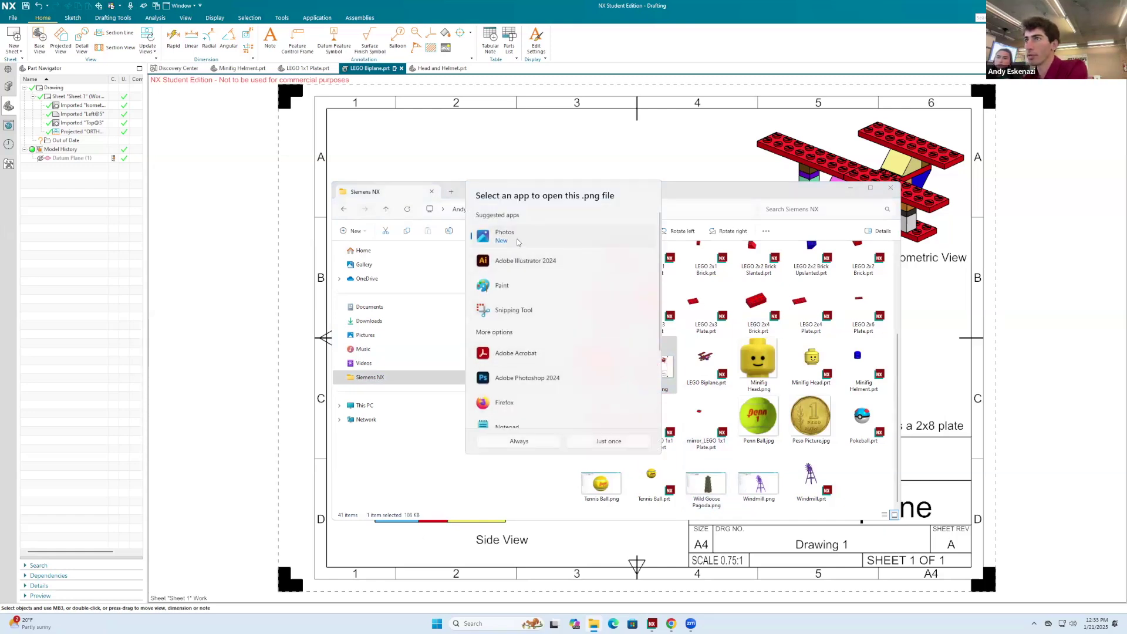
click(596, 443)
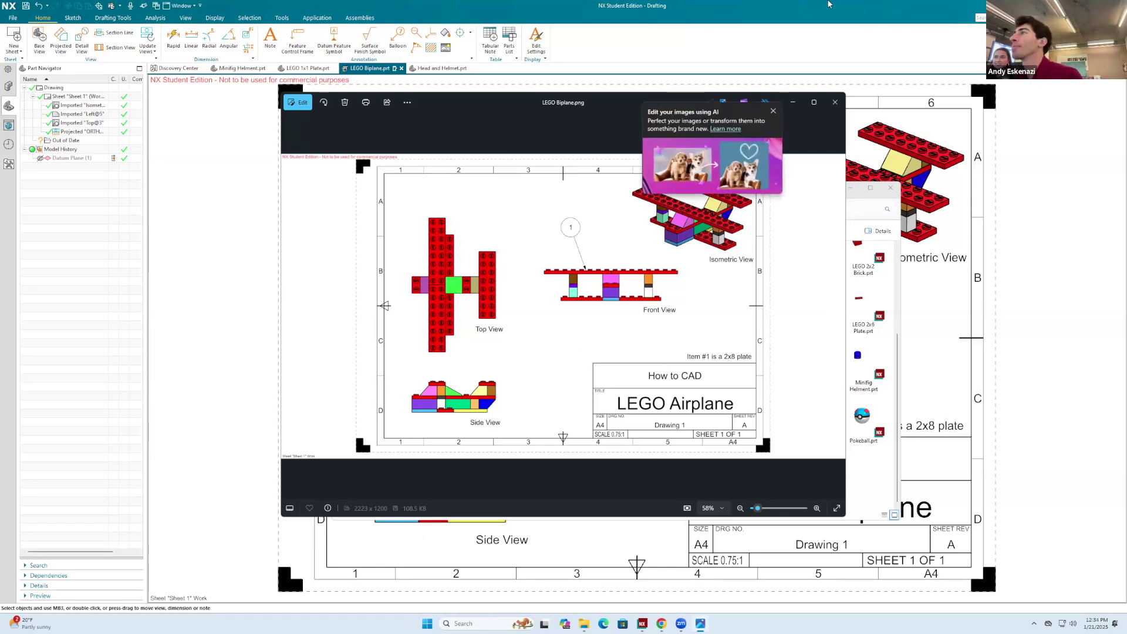
click(834, 102)
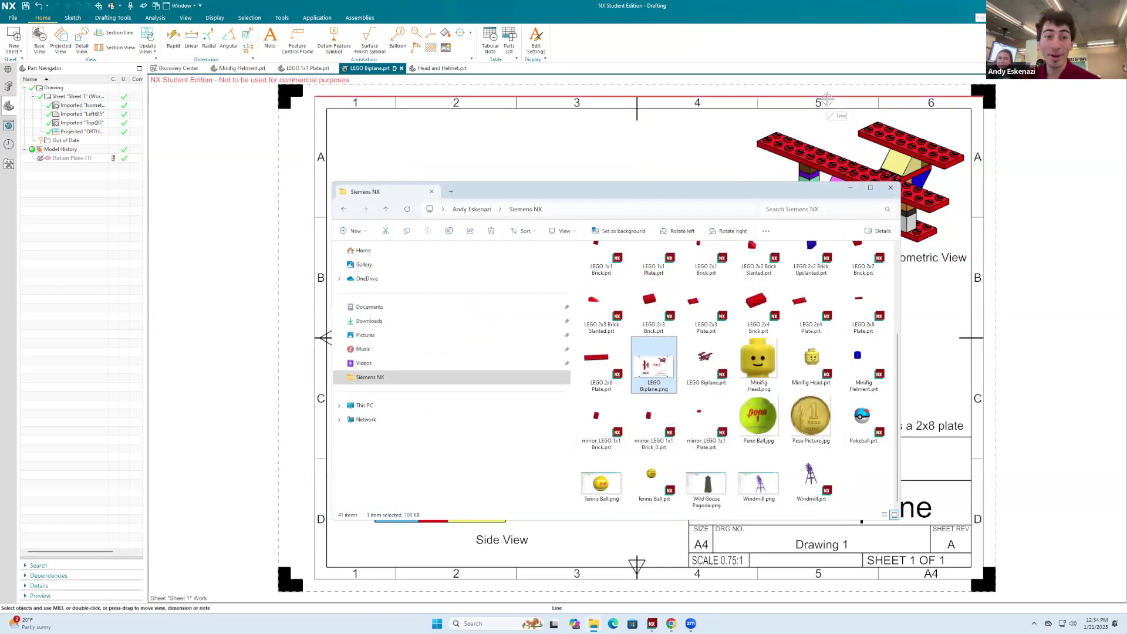